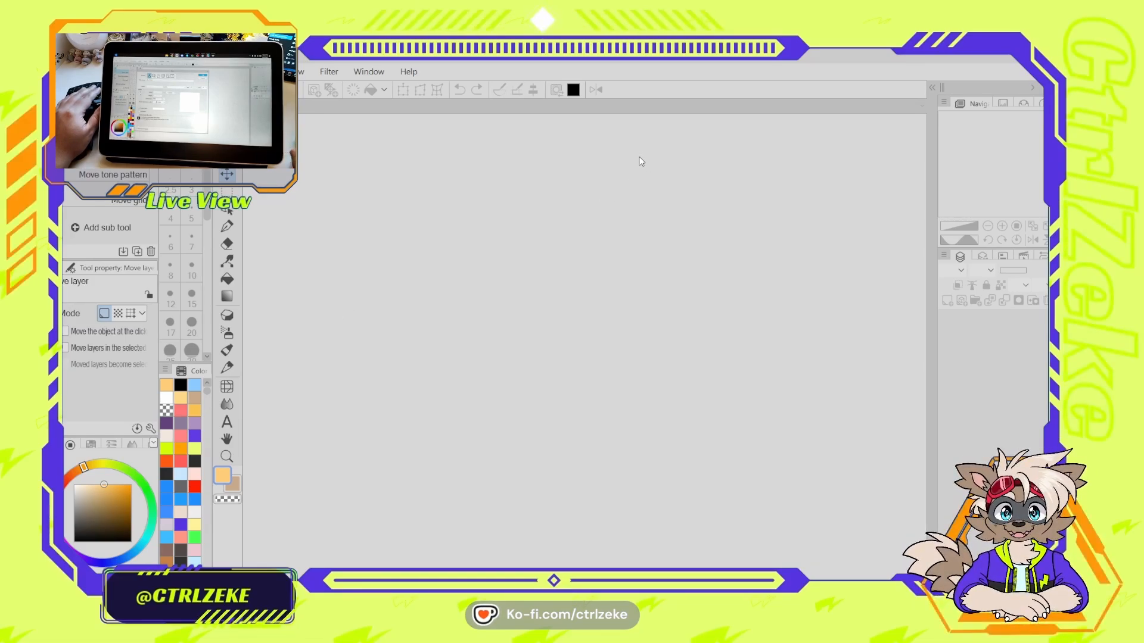
- Create a new blank square canvas with one empty layer above the paper
{"action": "left_click", "coordinate": [639, 157]}
{"action": "scroll", "coordinate": [635, 245], "scroll_direction": "down", "scroll_amount": 8}
{"action": "scroll", "coordinate": [635, 246], "scroll_direction": "up", "scroll_amount": 7}
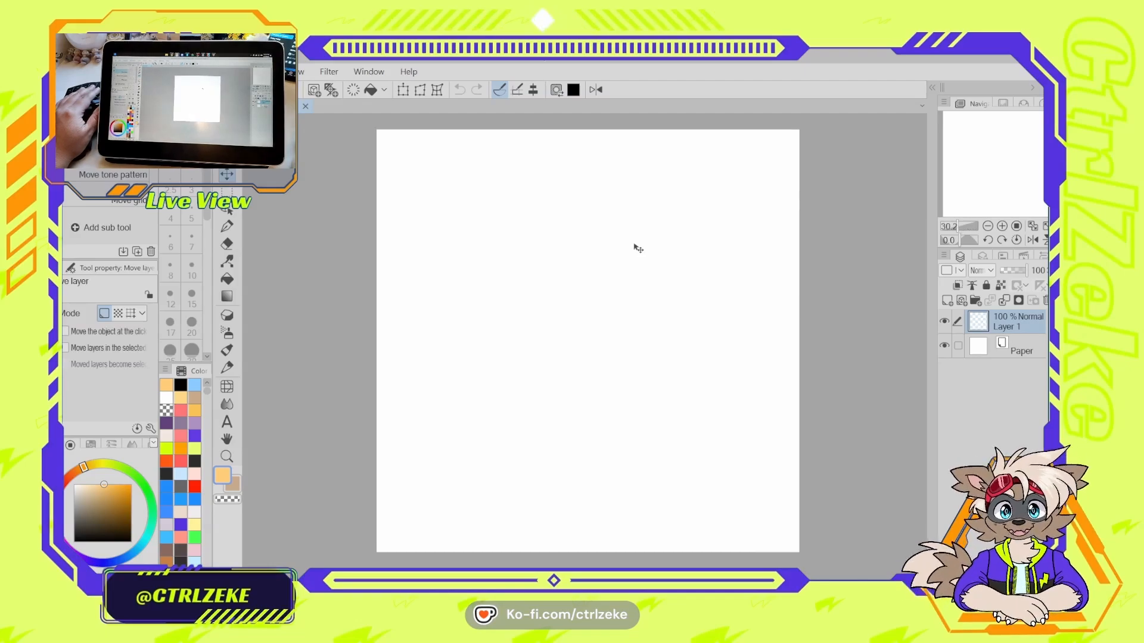
{"action": "scroll", "coordinate": [637, 248], "scroll_direction": "up", "scroll_amount": 3}
{"action": "scroll", "coordinate": [638, 249], "scroll_direction": "down", "scroll_amount": 3}
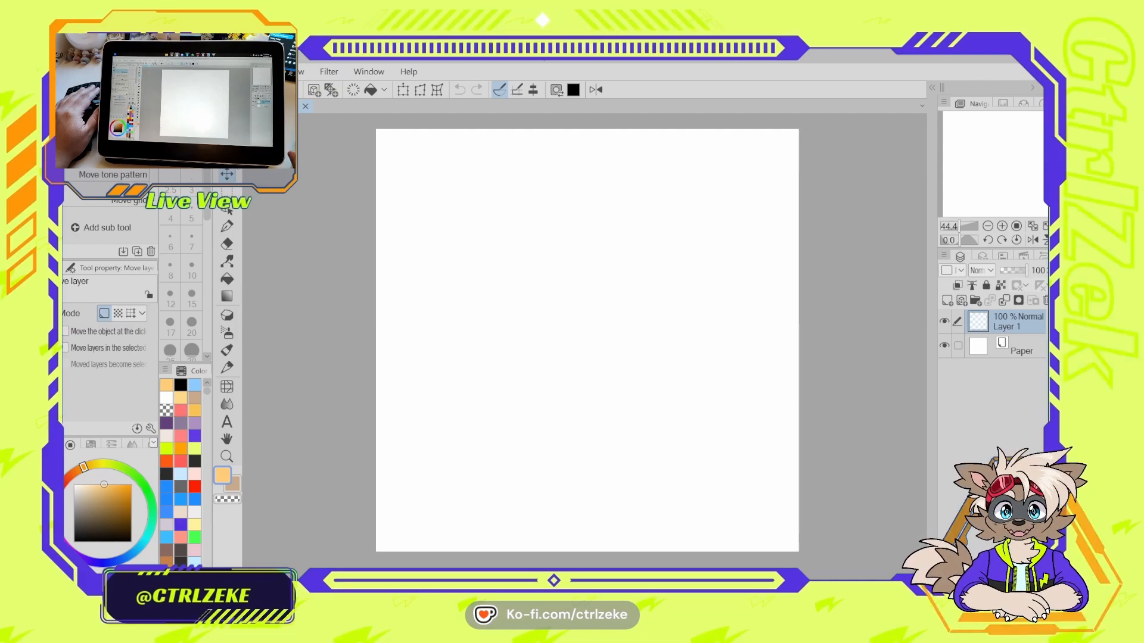
- Choose the Symmetrical ruler with two lines and line symmetry for guiding mirrored drawing on Layer 1
{"action": "key", "text": "u"}
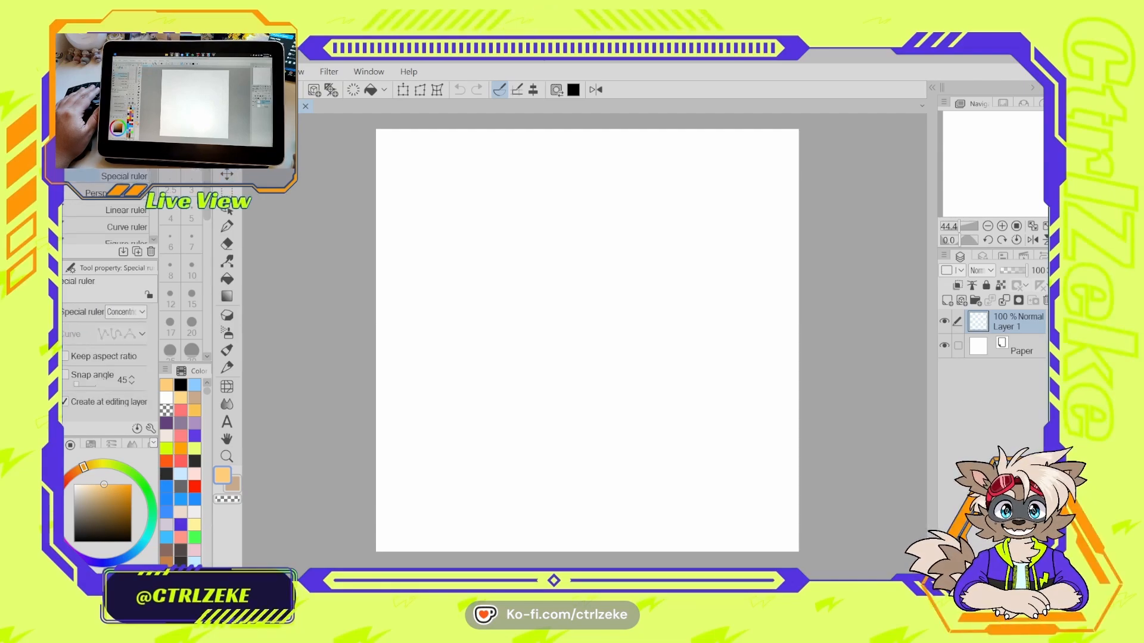
{"action": "left_click", "coordinate": [132, 160]}
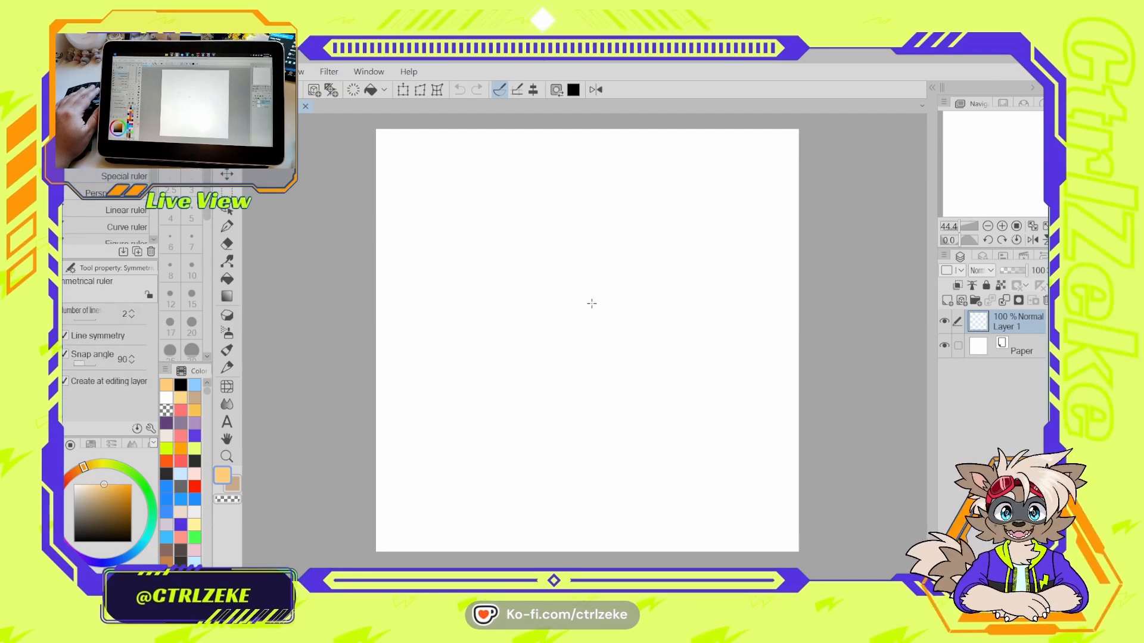
- Try a diagonal symmetrical ruler with angle snapping turned off, and restore the empty canvas and the snapping option
{"action": "left_click", "coordinate": [66, 355]}
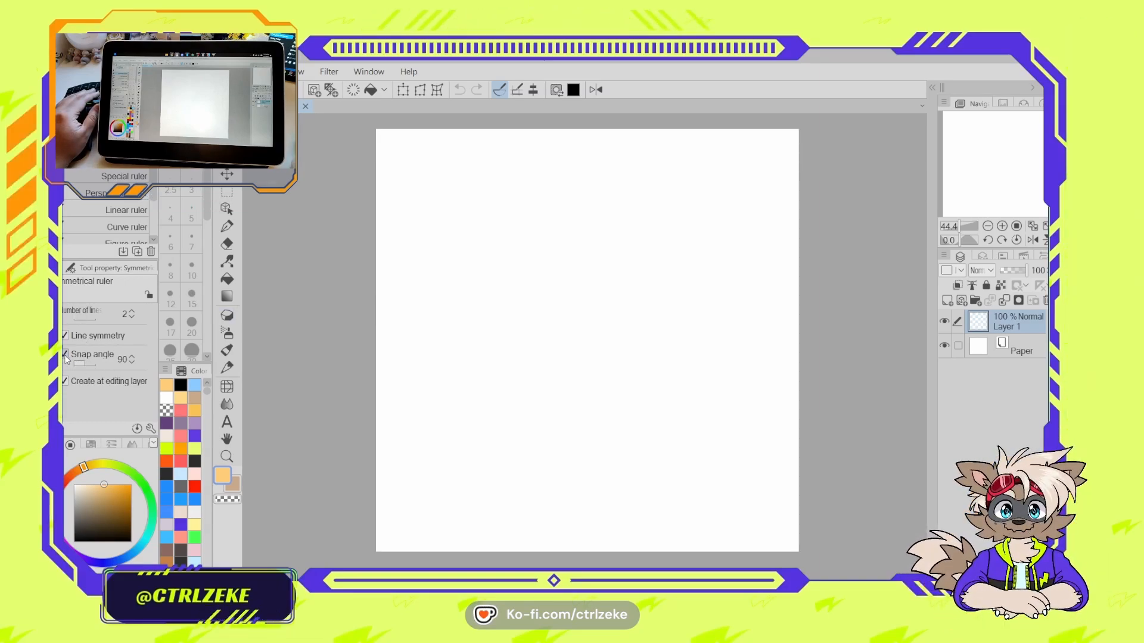
{"action": "left_click_drag", "start_coordinate": [509, 267], "coordinate": [608, 439]}
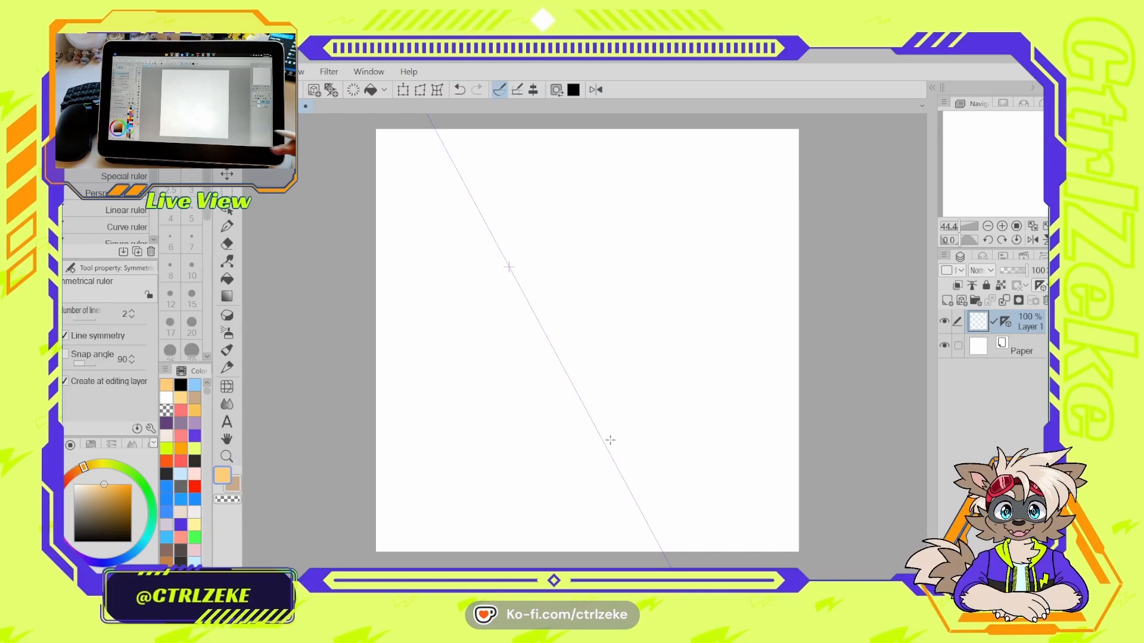
{"action": "key", "text": "ctrl+z"}
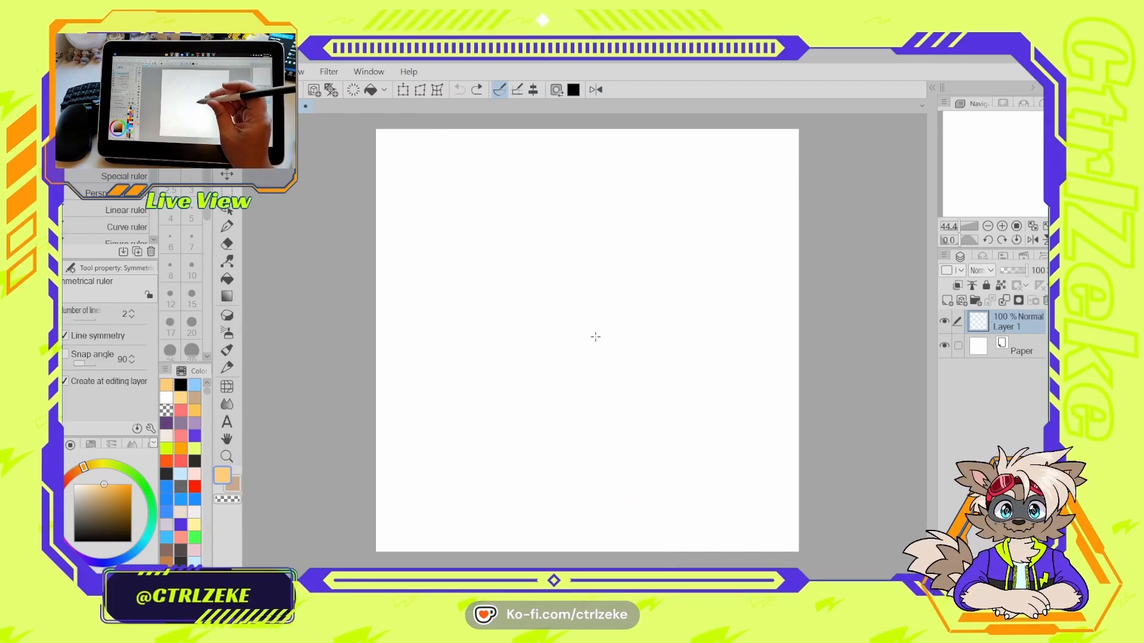
{"action": "left_click", "coordinate": [65, 354]}
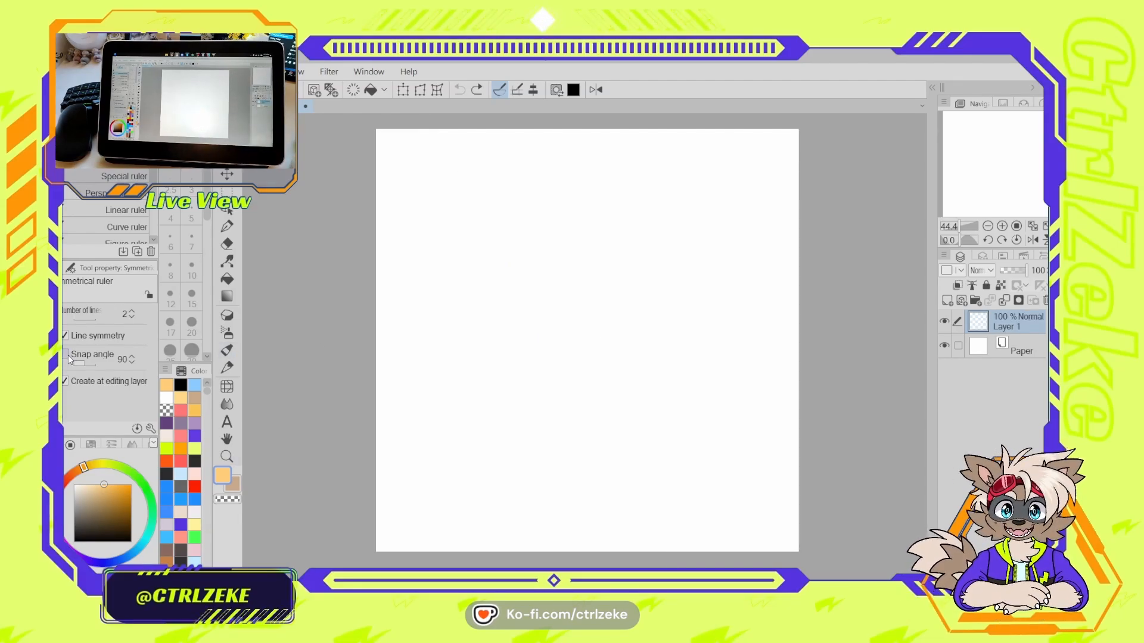
- Draw a vertical symmetrical ruler snapped to 90 degrees and align it to the horizontal centre of the canvas
{"action": "left_click_drag", "start_coordinate": [578, 265], "coordinate": [585, 552]}
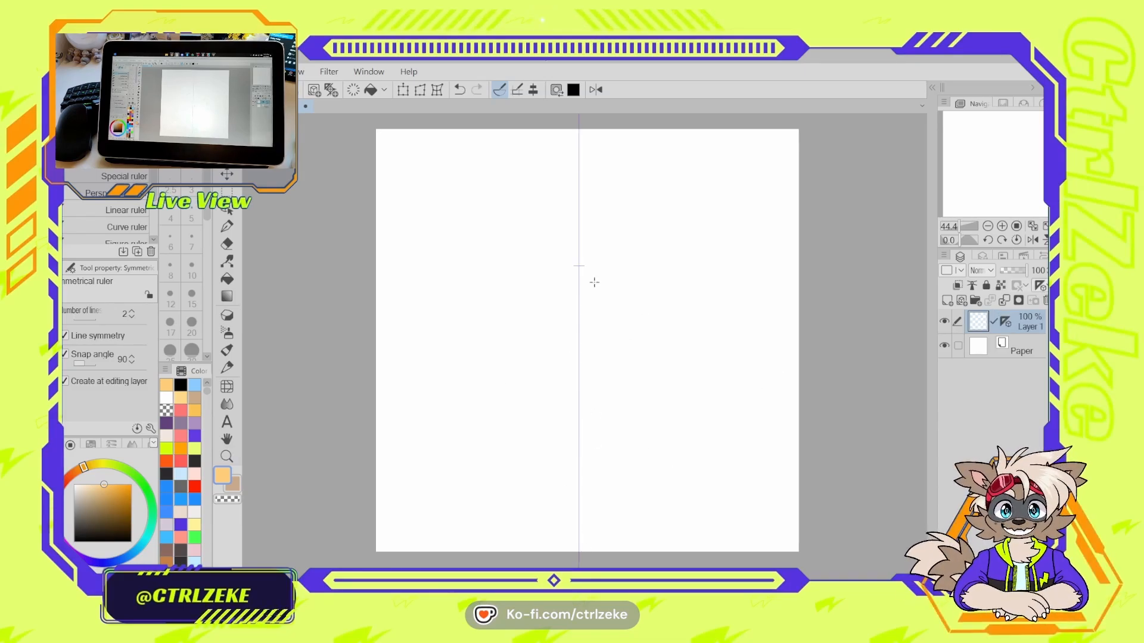
{"action": "left_click", "coordinate": [227, 210]}
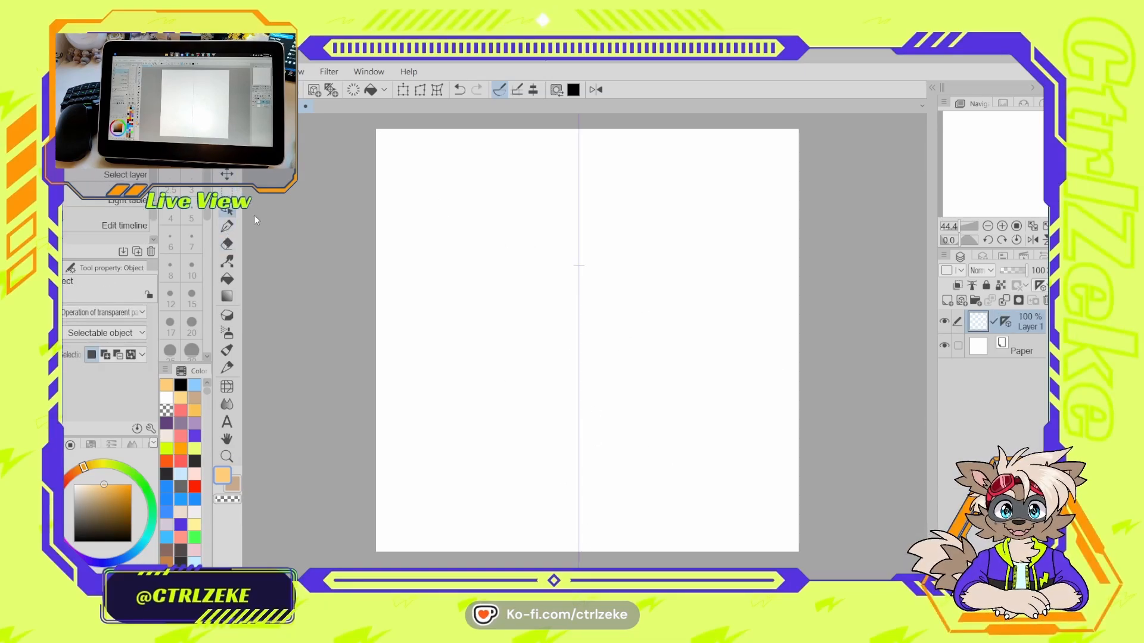
{"action": "left_click", "coordinate": [578, 271]}
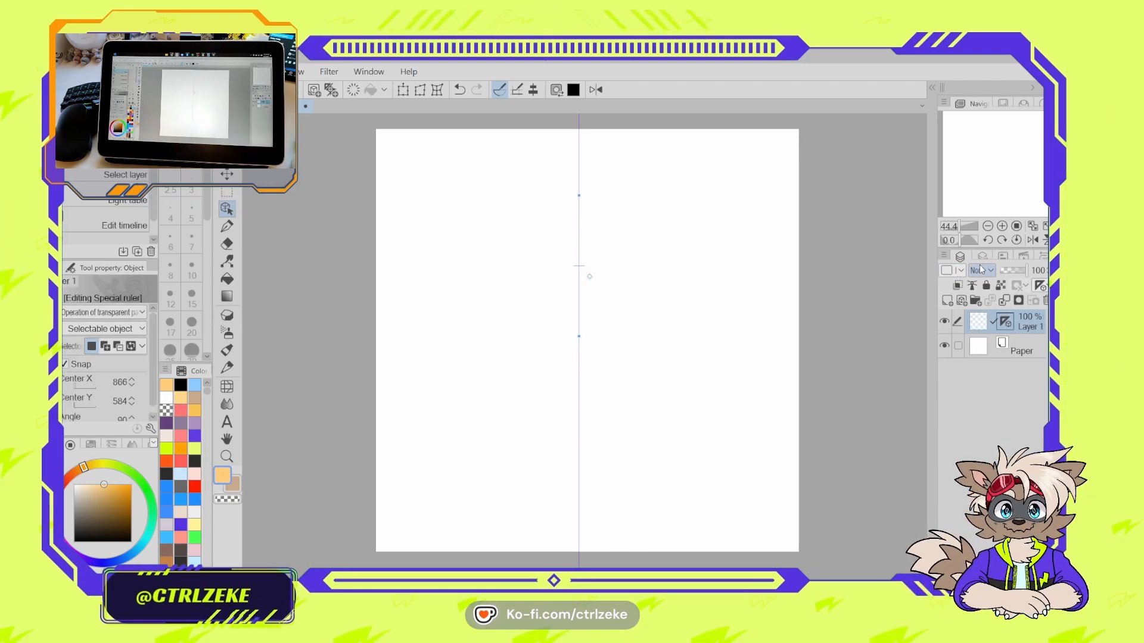
{"action": "left_click", "coordinate": [1001, 257]}
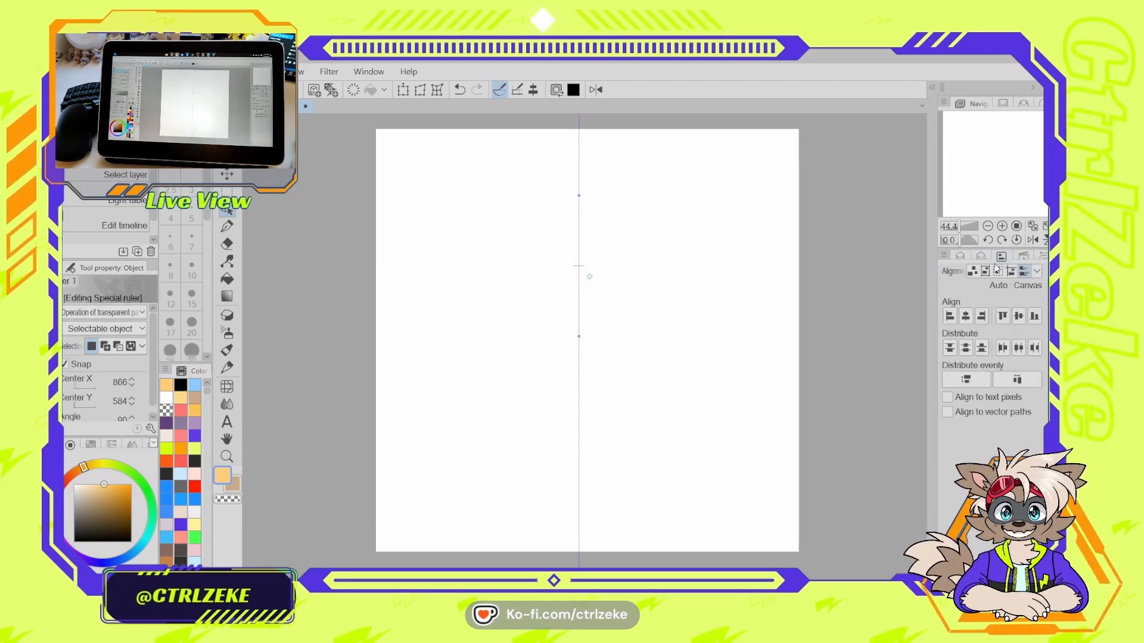
{"action": "left_click", "coordinate": [966, 317]}
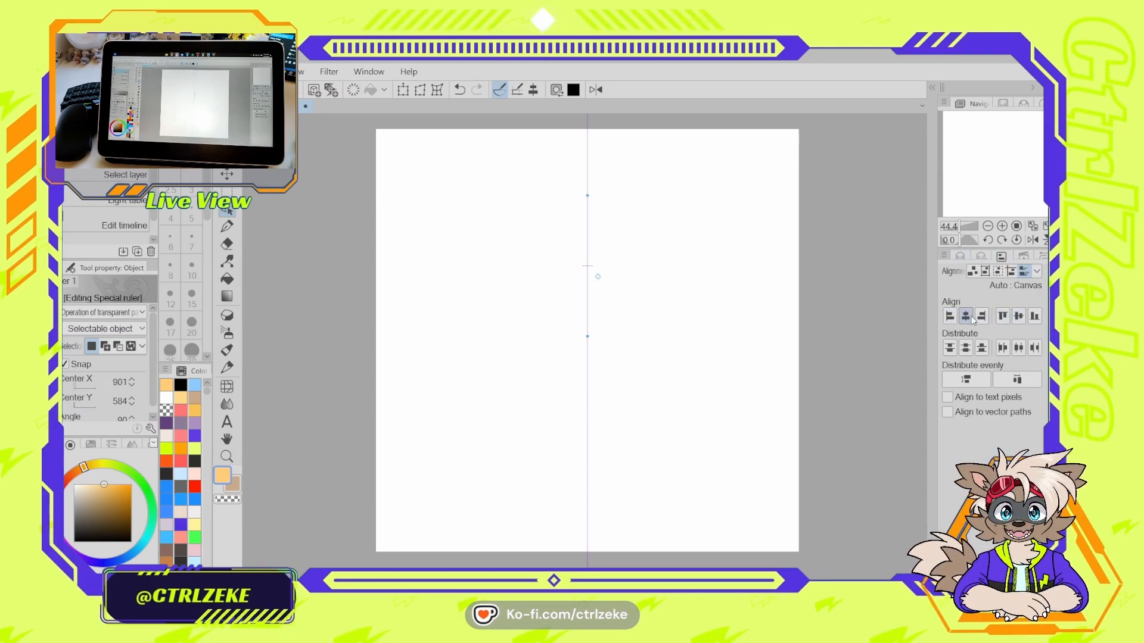
{"action": "left_click", "coordinate": [960, 256]}
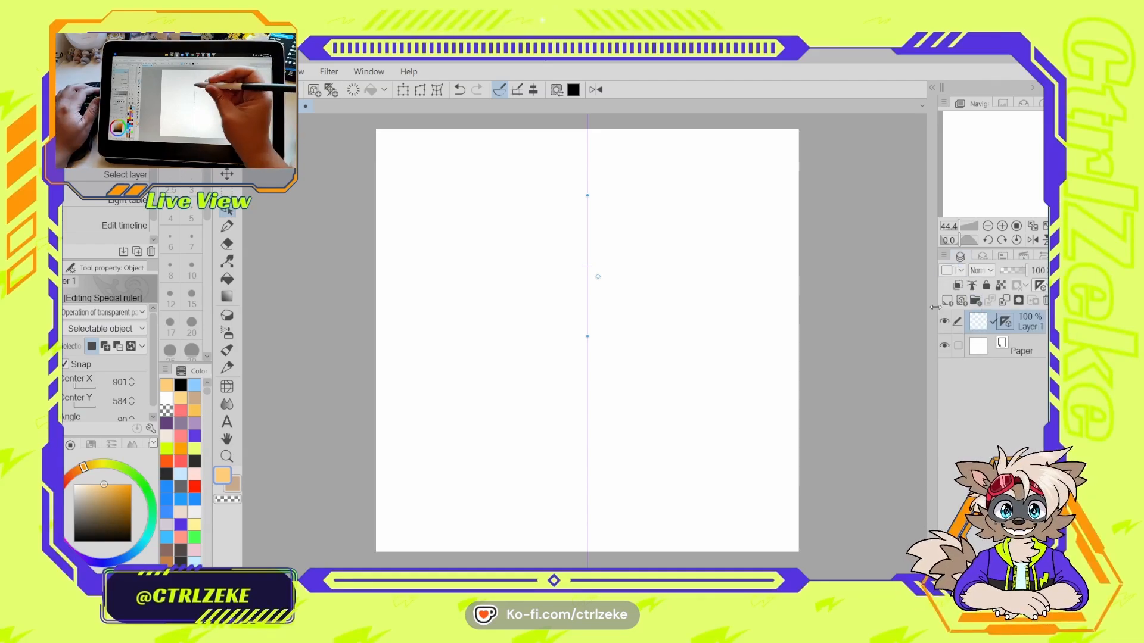
- Set up the G Pen at brush size 30 with a light salmon red and undo the test stroke
{"action": "left_click", "coordinate": [181, 538]}
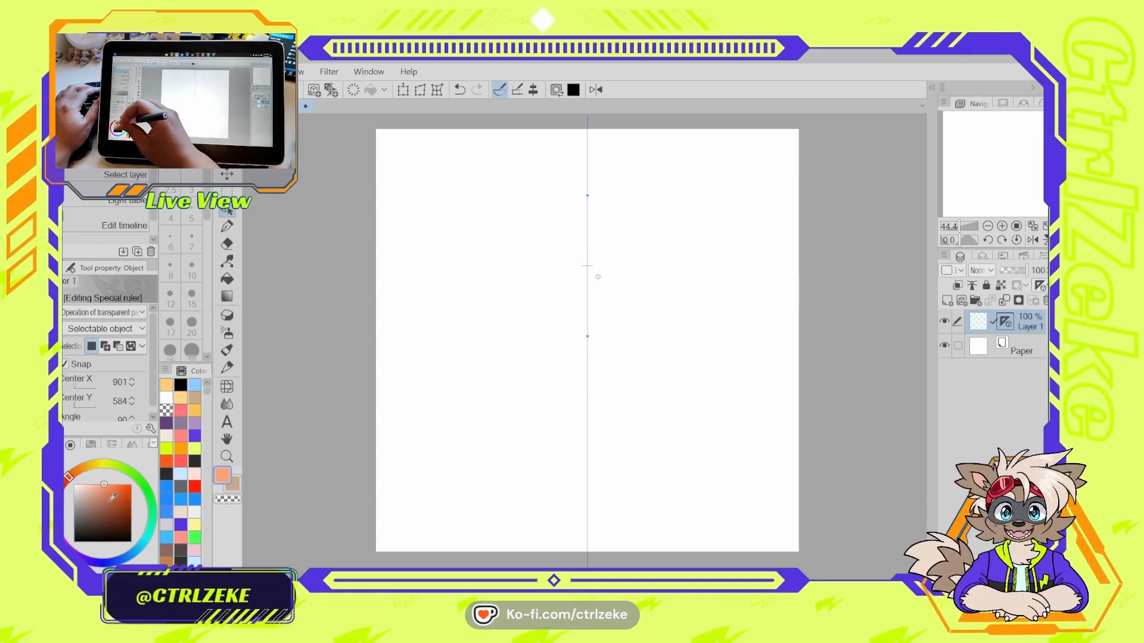
{"action": "key", "text": "p"}
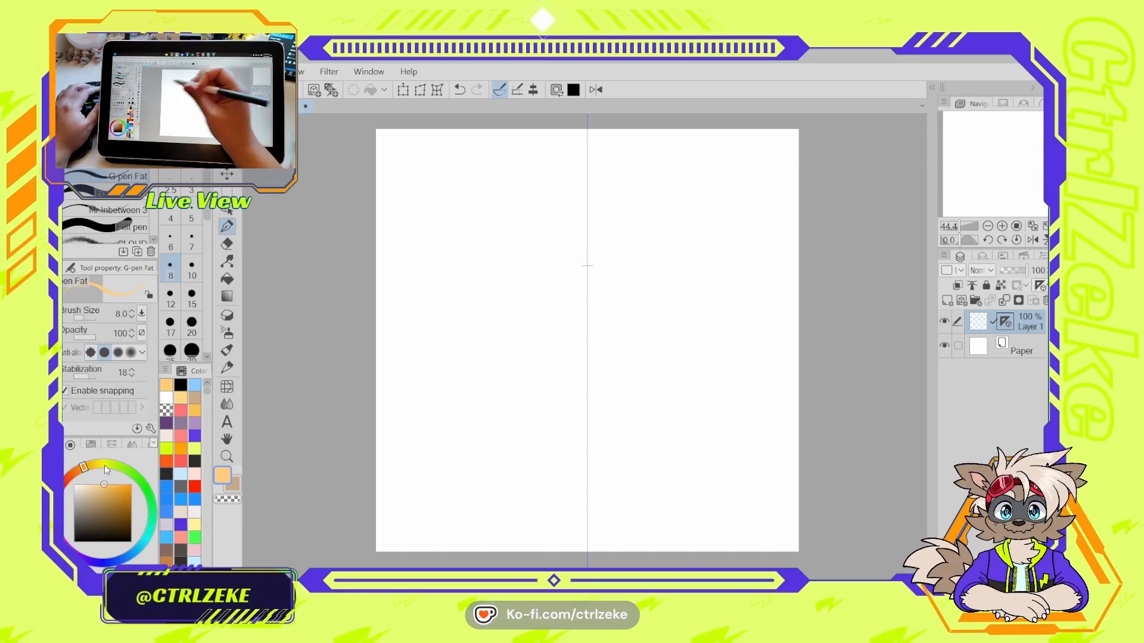
{"action": "left_click", "coordinate": [68, 484]}
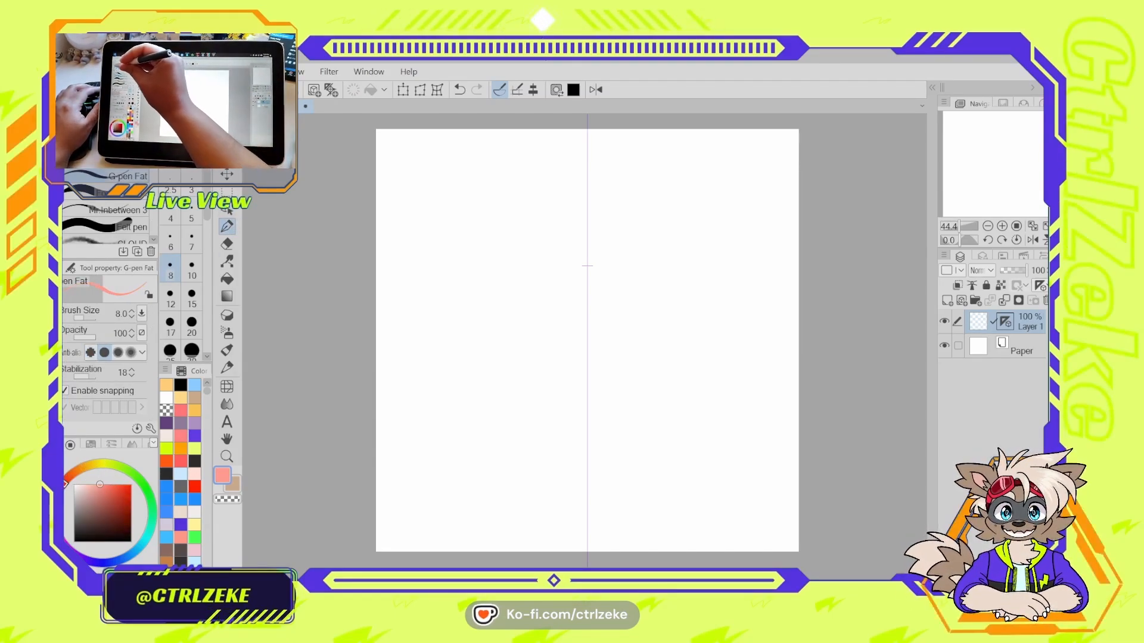
{"action": "left_click", "coordinate": [122, 117]}
{"action": "mouse_move", "coordinate": [489, 234]}
{"action": "left_mouse_down"}
{"action": "mouse_move", "coordinate": [475, 280]}
{"action": "mouse_move", "coordinate": [487, 338]}
{"action": "left_mouse_up"}
{"action": "key", "text": "ctrl+z"}
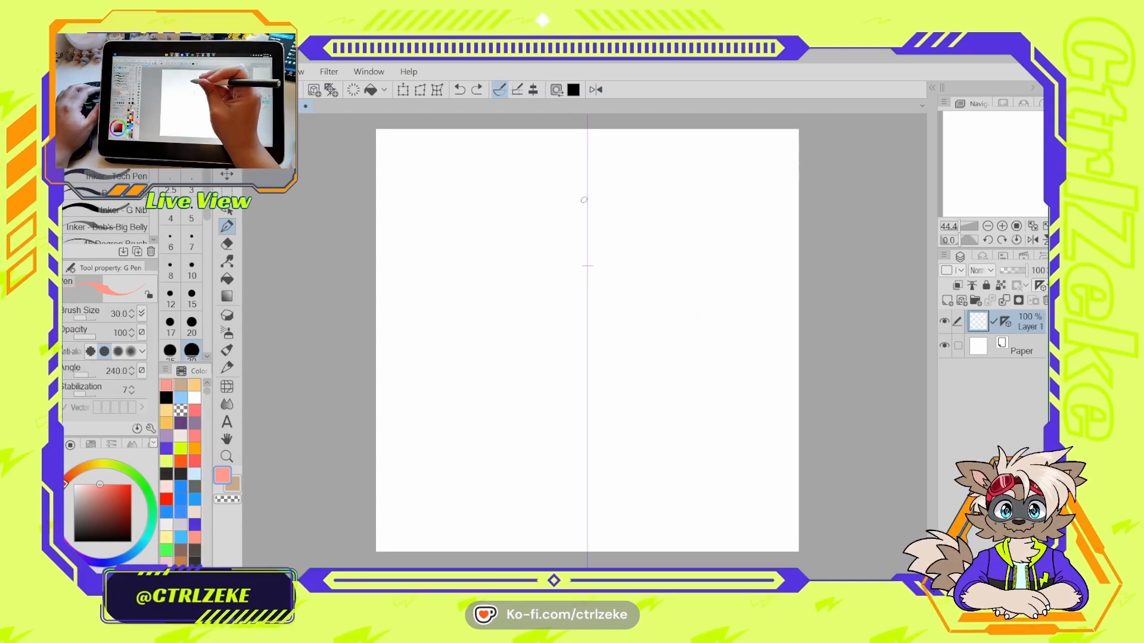
- Sketch a rounded, squarish head outline mirrored across the central symmetry ruler, with a domed top and wide jaw
{"action": "mouse_move", "coordinate": [581, 185]}
{"action": "left_mouse_down"}
{"action": "mouse_move", "coordinate": [466, 269]}
{"action": "mouse_move", "coordinate": [470, 245]}
{"action": "mouse_move", "coordinate": [448, 398]}
{"action": "mouse_move", "coordinate": [461, 439]}
{"action": "left_mouse_up"}
{"action": "key", "text": "ctrl+z"}
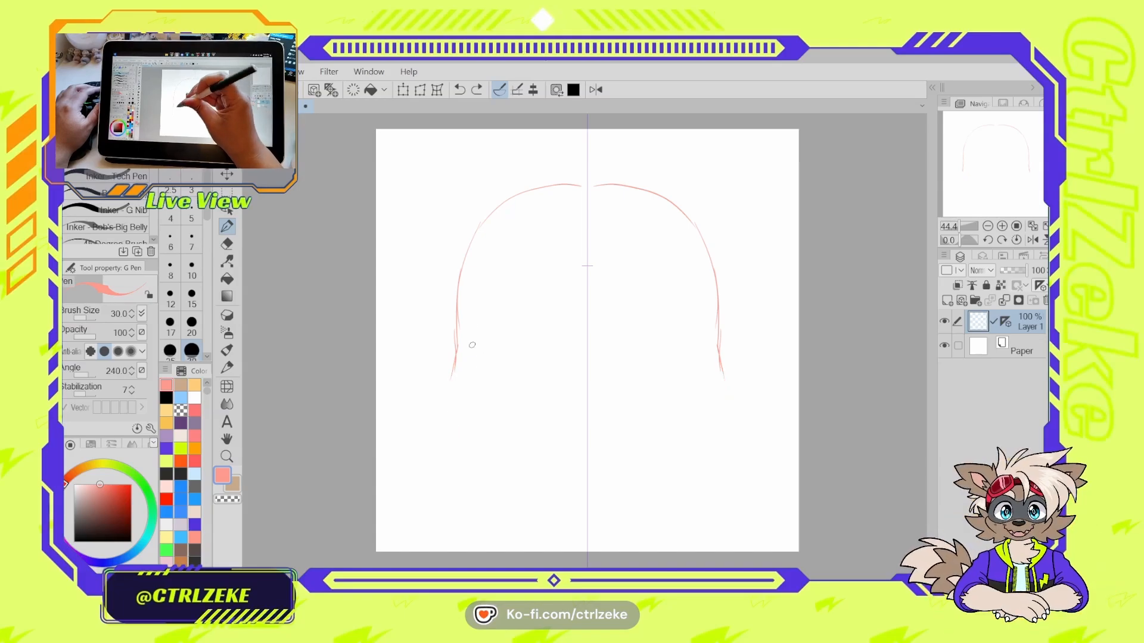
{"action": "mouse_move", "coordinate": [454, 396]}
{"action": "left_mouse_down"}
{"action": "mouse_move", "coordinate": [542, 448]}
{"action": "mouse_move", "coordinate": [572, 461]}
{"action": "left_mouse_up"}
{"action": "mouse_move", "coordinate": [487, 443]}
{"action": "left_mouse_down"}
{"action": "mouse_move", "coordinate": [574, 469]}
{"action": "mouse_move", "coordinate": [601, 459]}
{"action": "left_mouse_up"}
{"action": "left_click_drag", "start_coordinate": [598, 183], "coordinate": [512, 199]}
{"action": "left_click_drag", "start_coordinate": [456, 265], "coordinate": [452, 399]}
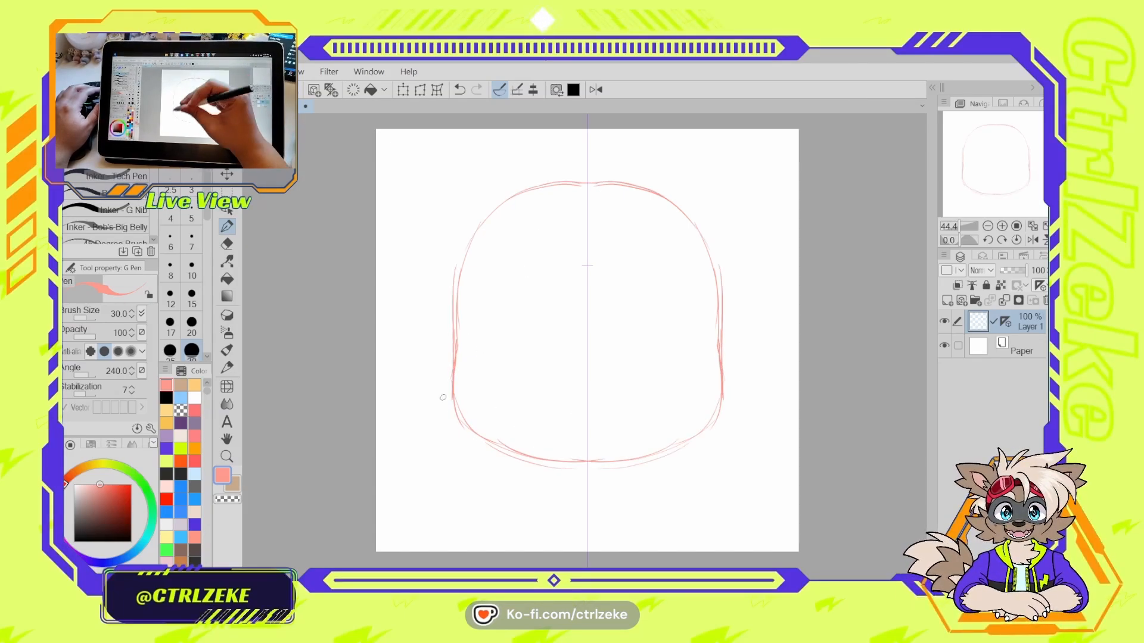
- Sketch a small nose on the centre line and two large mirrored eyes with thick arched upper lids
{"action": "mouse_move", "coordinate": [587, 385]}
{"action": "left_mouse_down"}
{"action": "mouse_move", "coordinate": [574, 376]}
{"action": "mouse_move", "coordinate": [587, 373]}
{"action": "left_mouse_up"}
{"action": "left_click_drag", "start_coordinate": [620, 340], "coordinate": [623, 291]}
{"action": "mouse_move", "coordinate": [688, 277]}
{"action": "left_mouse_down"}
{"action": "mouse_move", "coordinate": [620, 293]}
{"action": "mouse_move", "coordinate": [697, 291]}
{"action": "mouse_move", "coordinate": [703, 304]}
{"action": "left_mouse_up"}
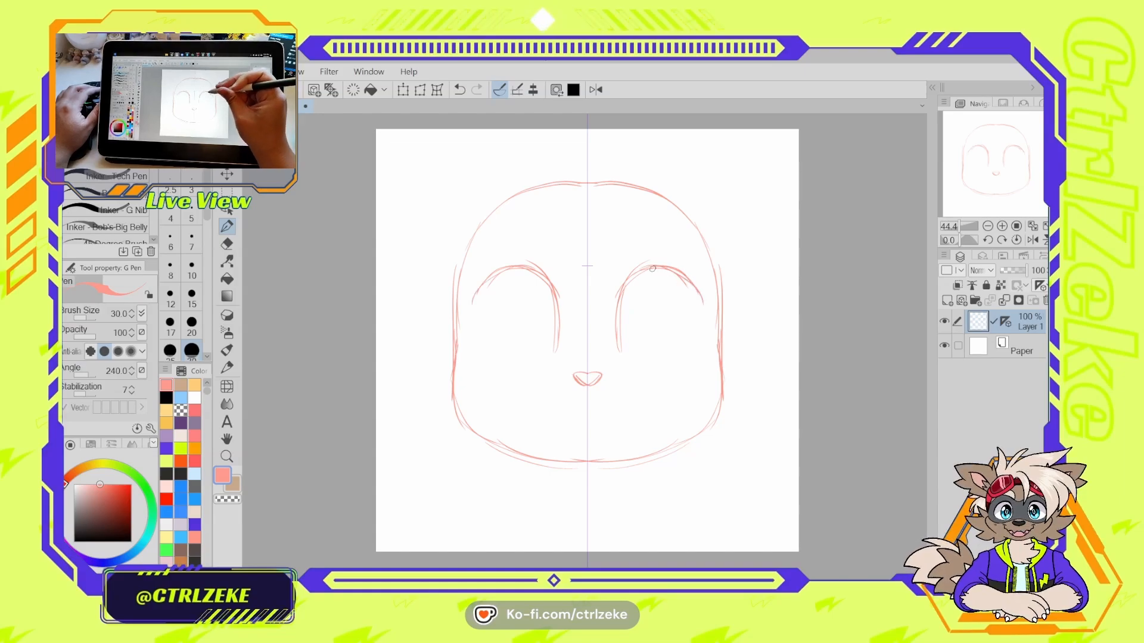
{"action": "left_click_drag", "start_coordinate": [644, 267], "coordinate": [703, 311]}
{"action": "left_click_drag", "start_coordinate": [624, 278], "coordinate": [696, 304]}
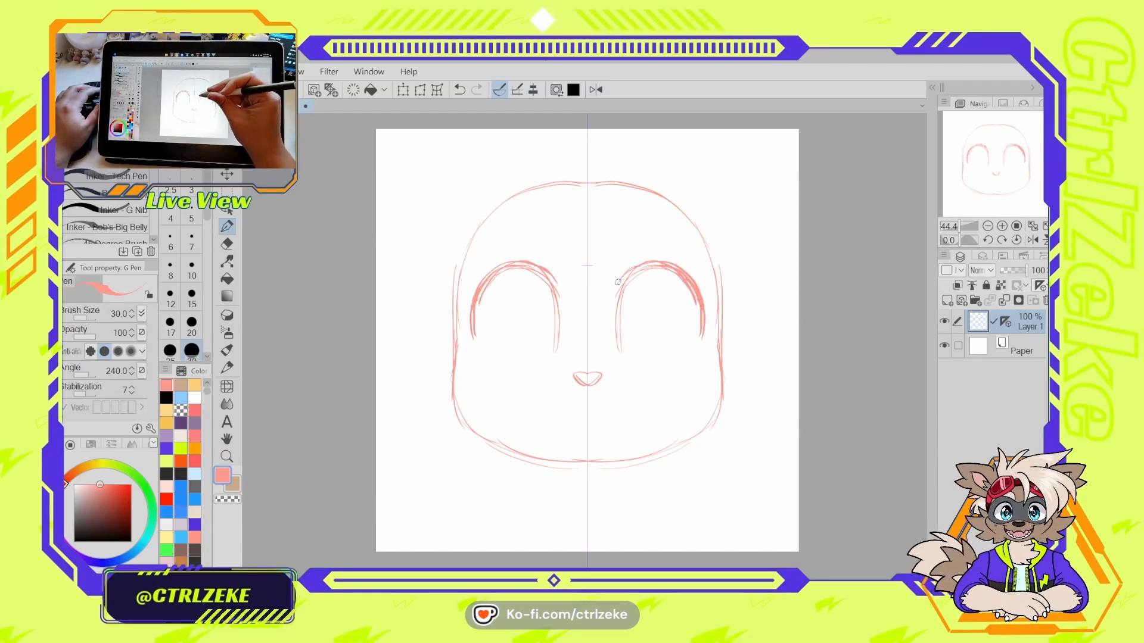
{"action": "mouse_move", "coordinate": [615, 297]}
{"action": "left_mouse_down"}
{"action": "mouse_move", "coordinate": [664, 268]}
{"action": "mouse_move", "coordinate": [618, 293]}
{"action": "mouse_move", "coordinate": [623, 278]}
{"action": "mouse_move", "coordinate": [675, 267]}
{"action": "mouse_move", "coordinate": [632, 272]}
{"action": "mouse_move", "coordinate": [648, 262]}
{"action": "mouse_move", "coordinate": [694, 290]}
{"action": "left_mouse_up"}
{"action": "mouse_move", "coordinate": [616, 291]}
{"action": "left_mouse_down"}
{"action": "mouse_move", "coordinate": [622, 360]}
{"action": "mouse_move", "coordinate": [618, 298]}
{"action": "mouse_move", "coordinate": [623, 353]}
{"action": "mouse_move", "coordinate": [666, 368]}
{"action": "mouse_move", "coordinate": [638, 364]}
{"action": "mouse_move", "coordinate": [686, 362]}
{"action": "mouse_move", "coordinate": [671, 372]}
{"action": "mouse_move", "coordinate": [696, 355]}
{"action": "left_mouse_up"}
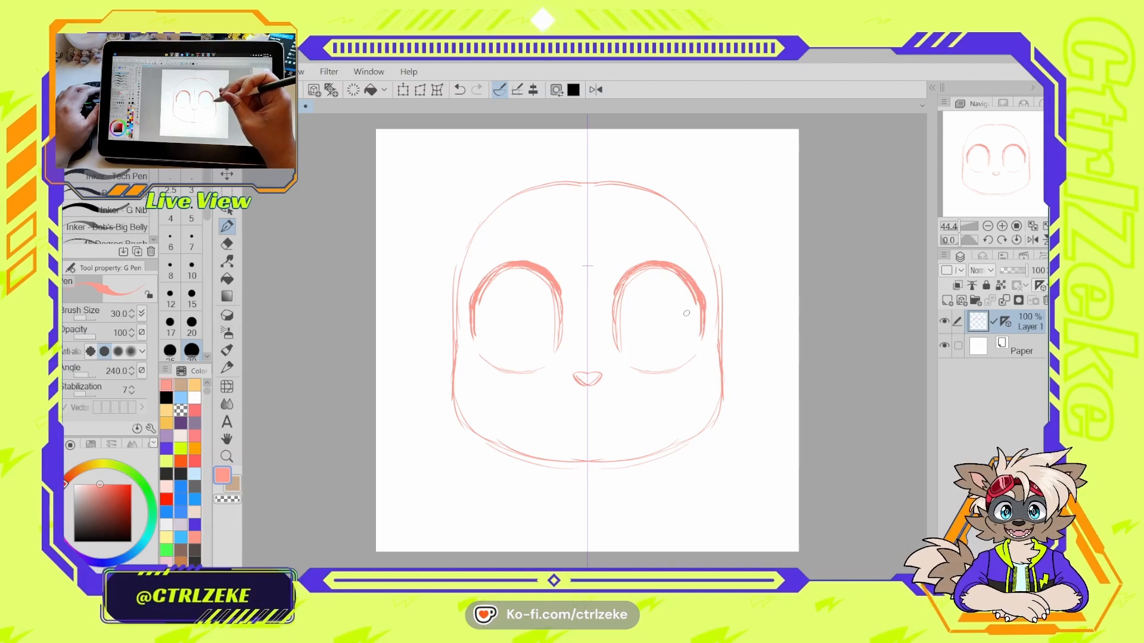
{"action": "left_click_drag", "start_coordinate": [611, 295], "coordinate": [636, 266]}
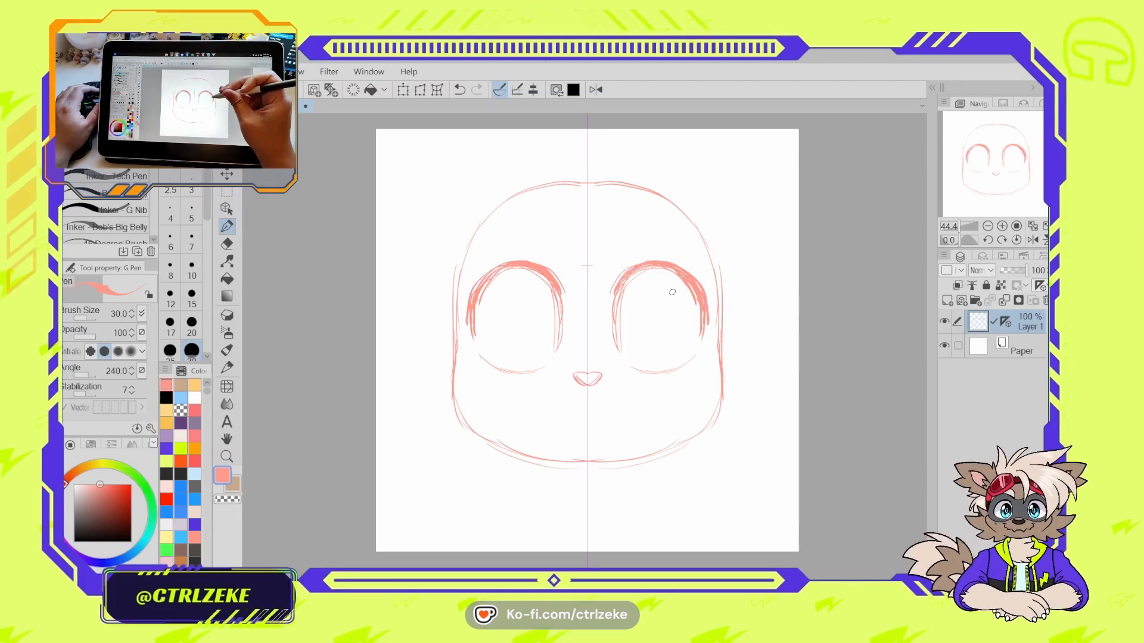
- Clean up the inner edges of the eye outlines with a size 40 hard eraser and redraw the upper lid arcs
{"action": "key", "text": "e"}
{"action": "key", "text": "bracketright"}
{"action": "key", "text": "bracketright"}
{"action": "key", "text": "bracketright"}
{"action": "left_click_drag", "start_coordinate": [622, 293], "coordinate": [619, 336]}
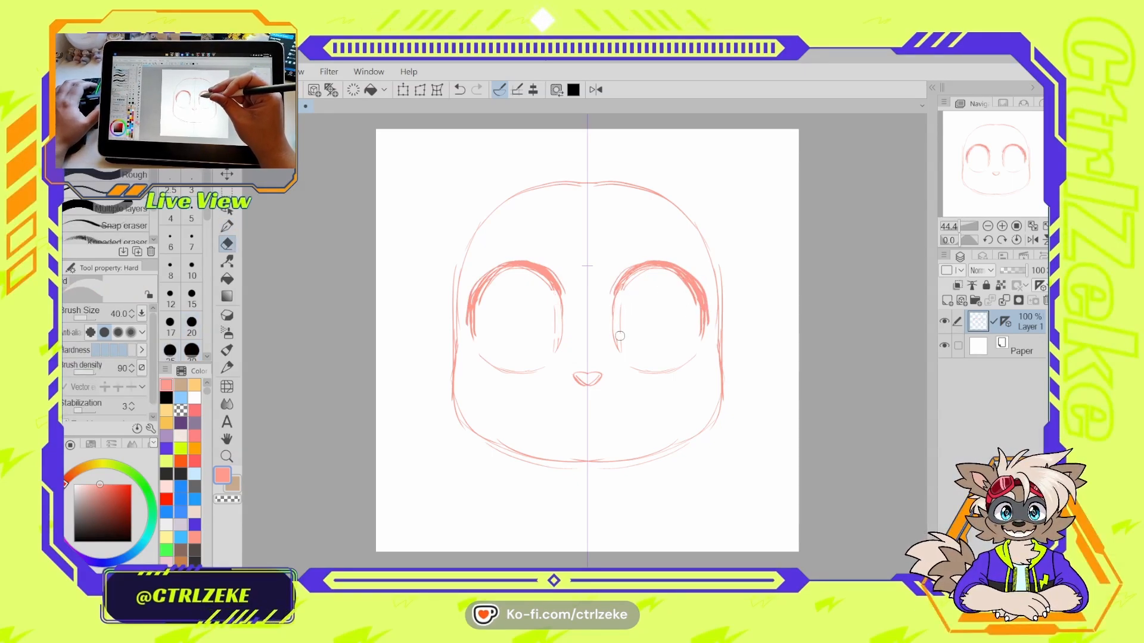
{"action": "mouse_move", "coordinate": [624, 286]}
{"action": "left_mouse_down"}
{"action": "mouse_move", "coordinate": [691, 304]}
{"action": "mouse_move", "coordinate": [663, 272]}
{"action": "mouse_move", "coordinate": [690, 337]}
{"action": "mouse_move", "coordinate": [676, 281]}
{"action": "mouse_move", "coordinate": [697, 334]}
{"action": "left_mouse_up"}
{"action": "key", "text": "p"}
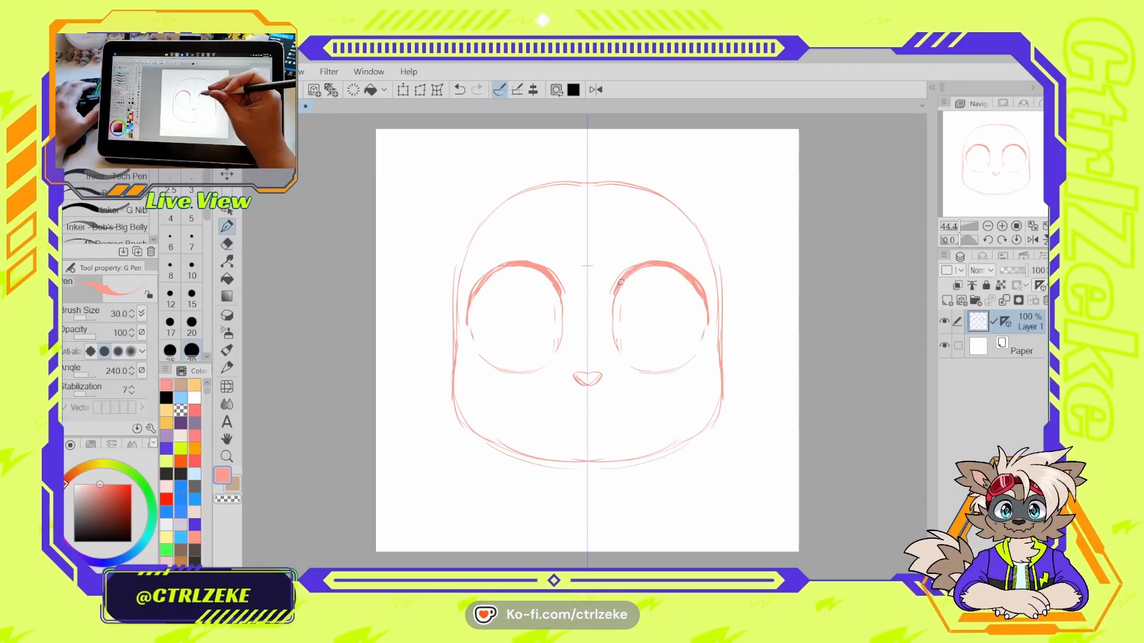
{"action": "left_click_drag", "start_coordinate": [678, 276], "coordinate": [699, 343]}
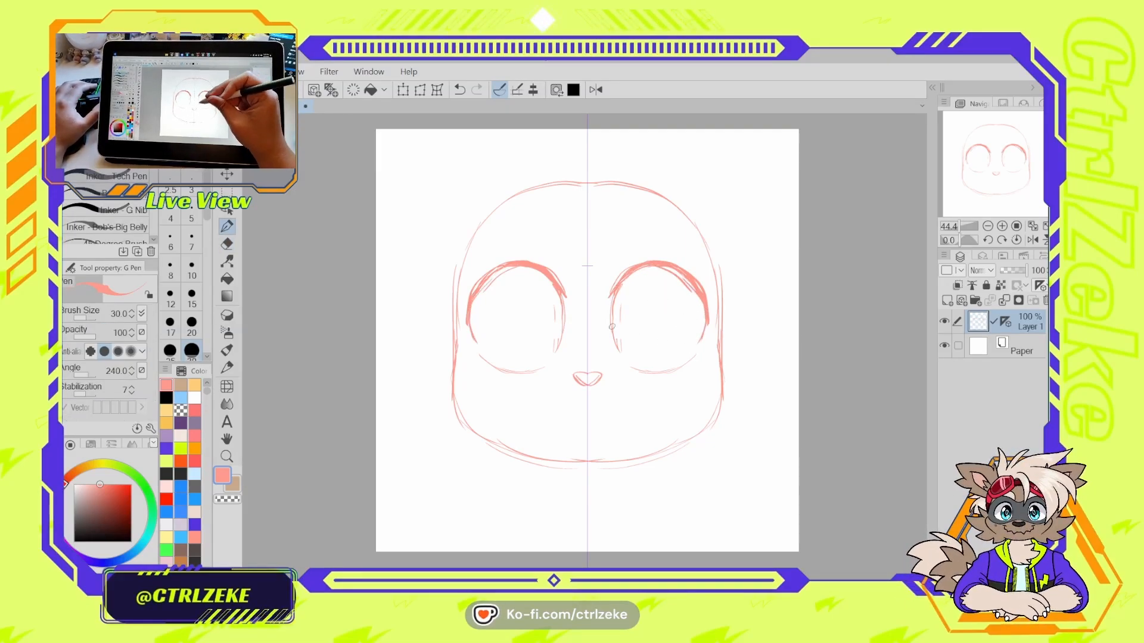
- Try a small mouth line under the nose and undo it, and erase the lower part of the nose
{"action": "mouse_move", "coordinate": [587, 371]}
{"action": "left_mouse_down"}
{"action": "mouse_move", "coordinate": [572, 374]}
{"action": "mouse_move", "coordinate": [583, 385]}
{"action": "mouse_move", "coordinate": [563, 417]}
{"action": "left_mouse_up"}
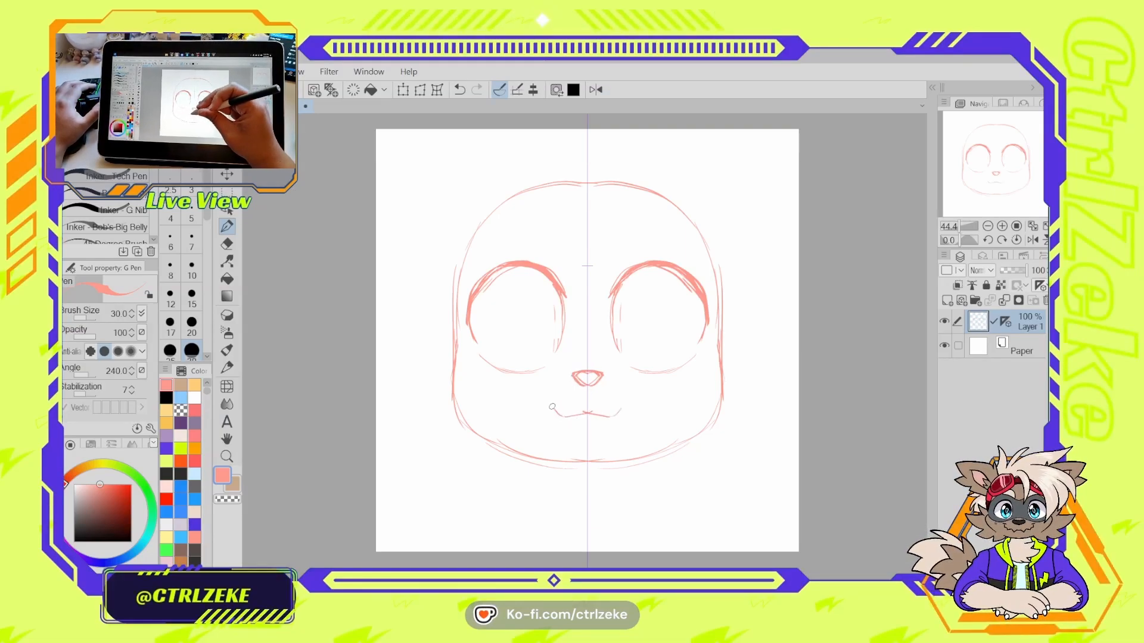
{"action": "key", "text": "ctrl+z"}
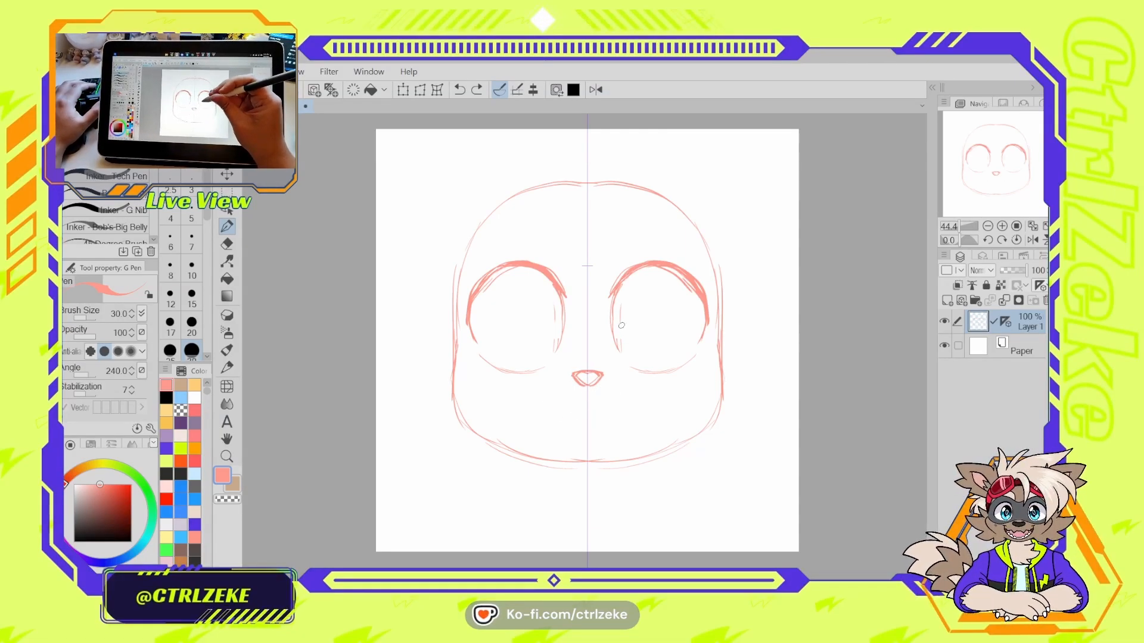
{"action": "key", "text": "e"}
{"action": "mouse_move", "coordinate": [567, 375]}
{"action": "left_mouse_down"}
{"action": "mouse_move", "coordinate": [591, 367]}
{"action": "mouse_move", "coordinate": [573, 370]}
{"action": "mouse_move", "coordinate": [589, 375]}
{"action": "mouse_move", "coordinate": [580, 397]}
{"action": "mouse_move", "coordinate": [535, 391]}
{"action": "mouse_move", "coordinate": [589, 396]}
{"action": "left_mouse_up"}
- Sketch a wide open smiling mouth below the nose with small fangs, inner teeth and a tongue
{"action": "key", "text": "p"}
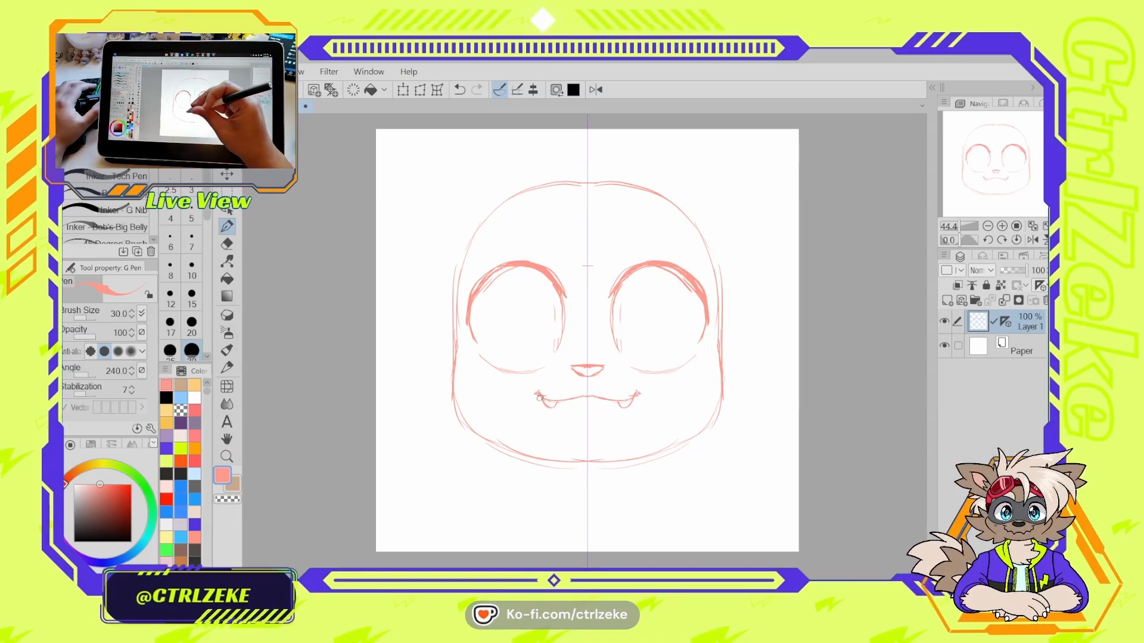
{"action": "mouse_move", "coordinate": [536, 393]}
{"action": "left_mouse_down"}
{"action": "mouse_move", "coordinate": [554, 438]}
{"action": "mouse_move", "coordinate": [576, 448]}
{"action": "left_mouse_up"}
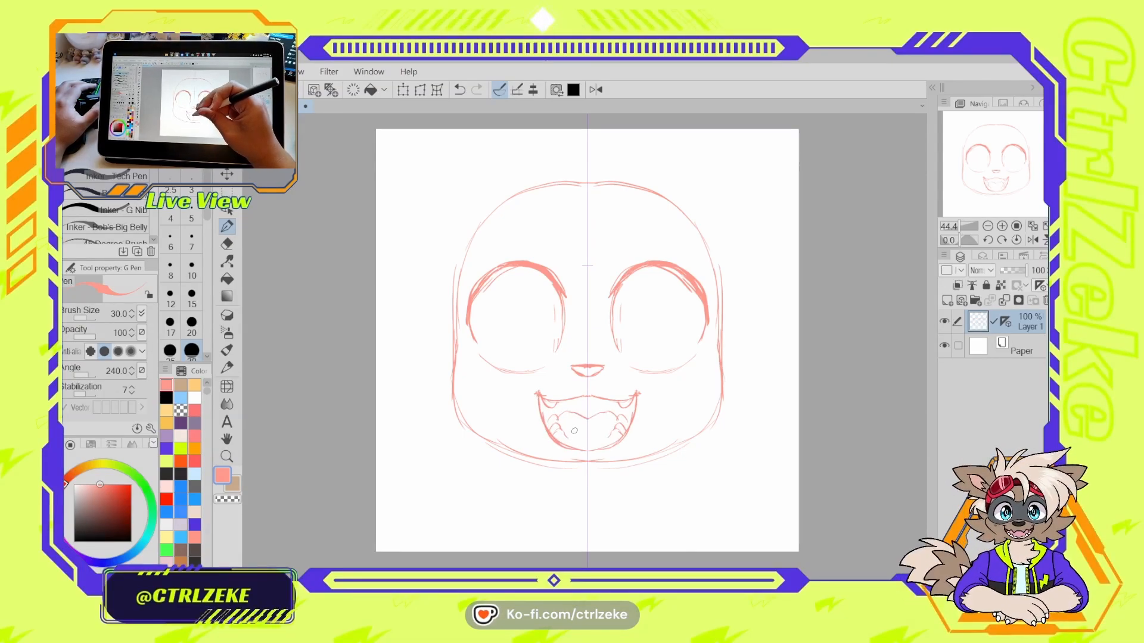
{"action": "left_click_drag", "start_coordinate": [575, 444], "coordinate": [589, 445]}
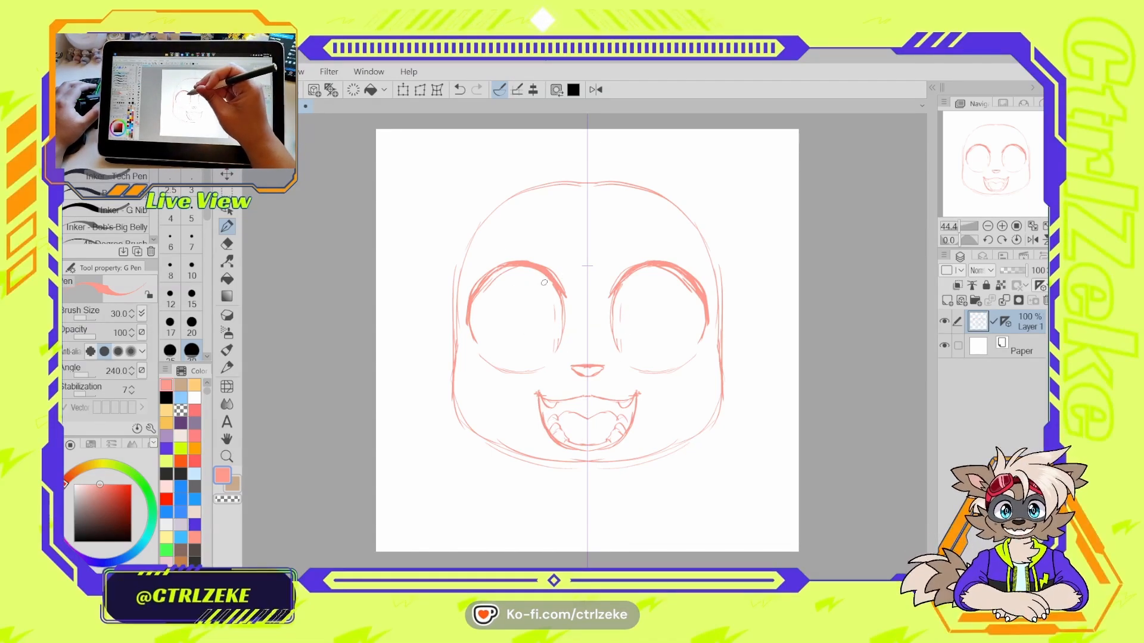
- Place an upright oval concentric circle special ruler on the sketch layer, centred inside the eye right of the symmetry line
{"action": "left_click", "coordinate": [226, 156]}
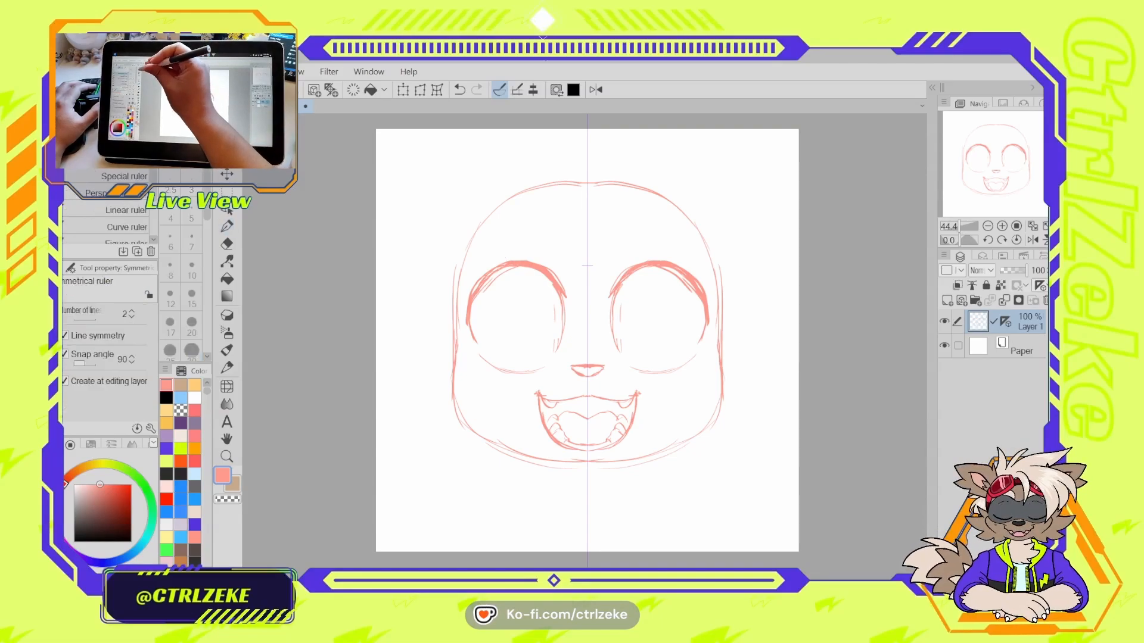
{"action": "left_click", "coordinate": [137, 177]}
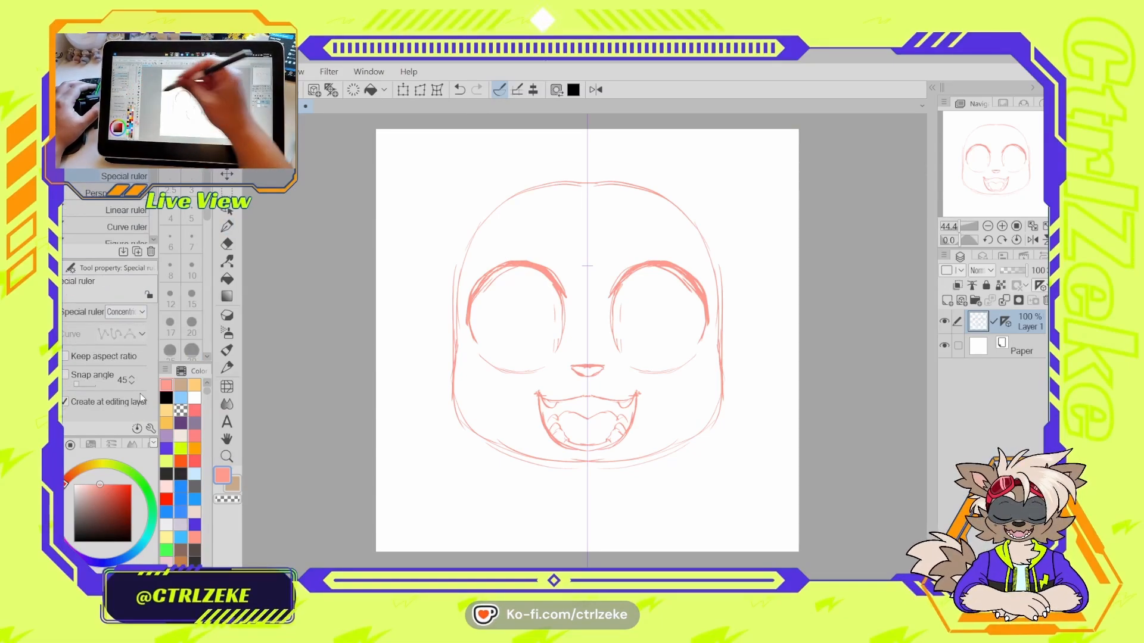
{"action": "left_click_drag", "start_coordinate": [650, 326], "coordinate": [622, 364]}
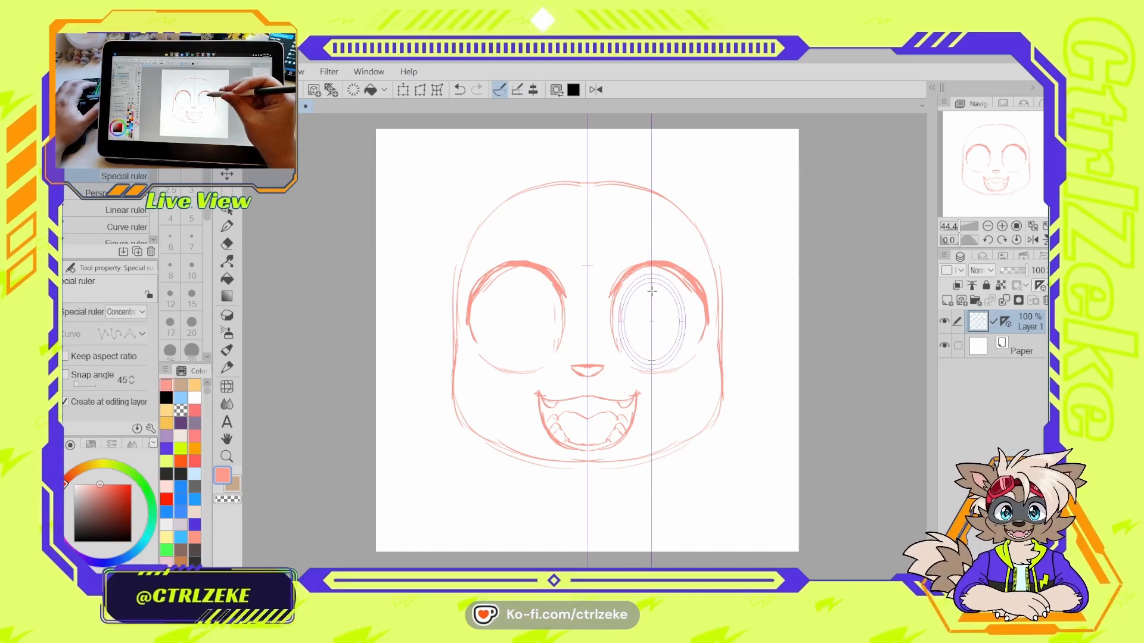
- Fine-tune the concentric circle ruler inside the eye and draw the oval iris outlines along it with the size 30 G Pen
{"action": "left_click", "coordinate": [237, 210]}
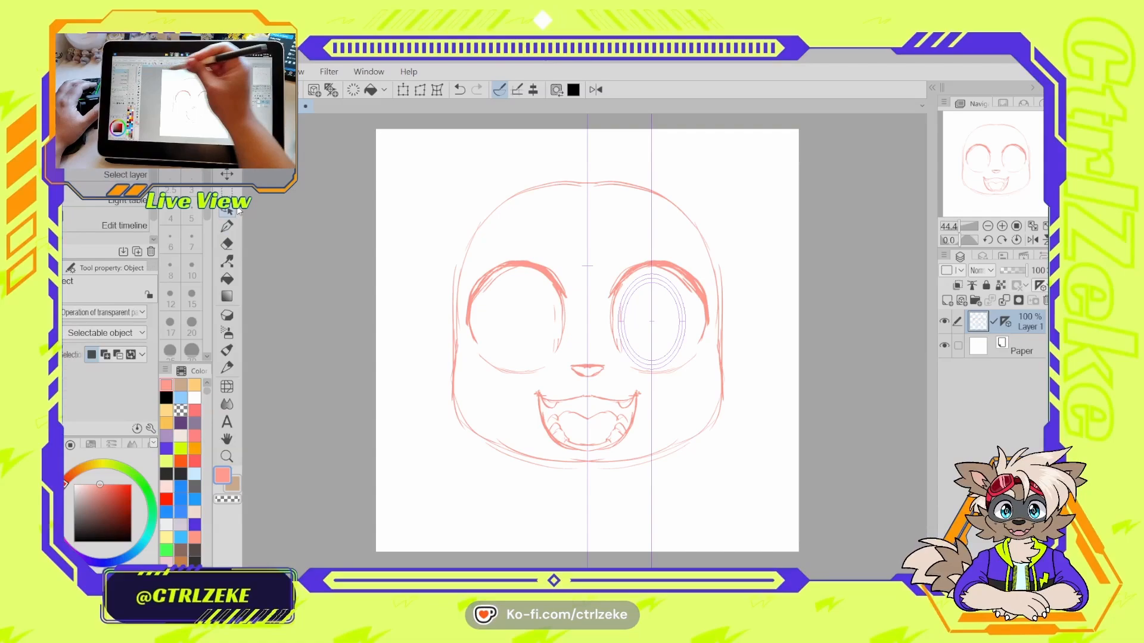
{"action": "left_click", "coordinate": [667, 289]}
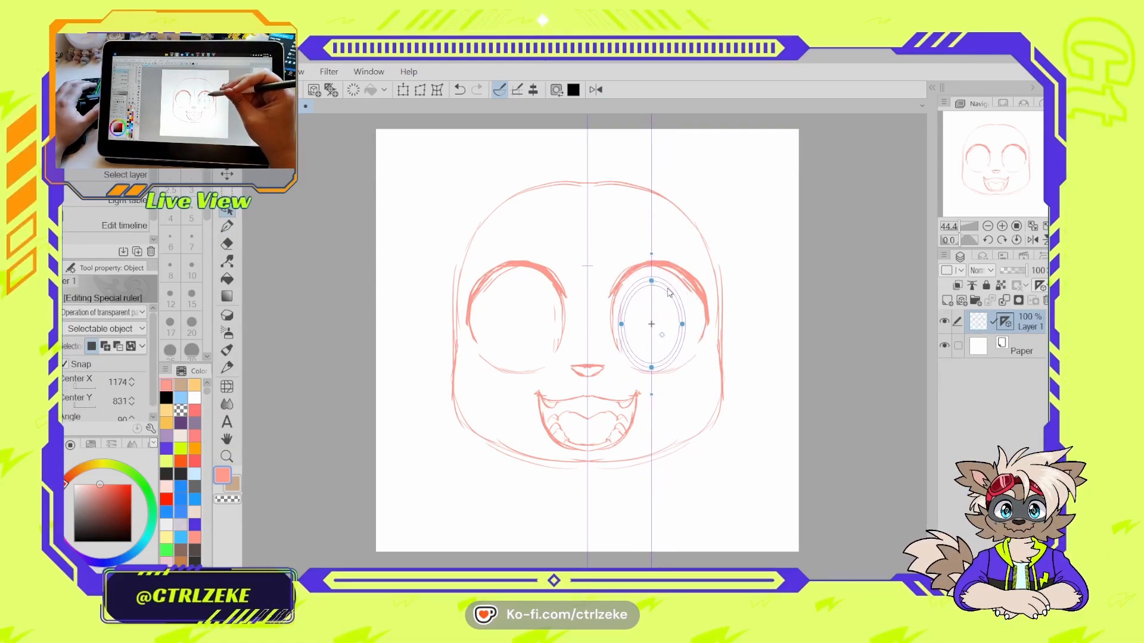
{"action": "mouse_move", "coordinate": [655, 282]}
{"action": "left_mouse_down"}
{"action": "mouse_move", "coordinate": [677, 289]}
{"action": "mouse_move", "coordinate": [657, 283]}
{"action": "mouse_move", "coordinate": [654, 310]}
{"action": "mouse_move", "coordinate": [643, 280]}
{"action": "left_mouse_up"}
{"action": "key", "text": "ctrl+z"}
{"action": "key", "text": "p"}
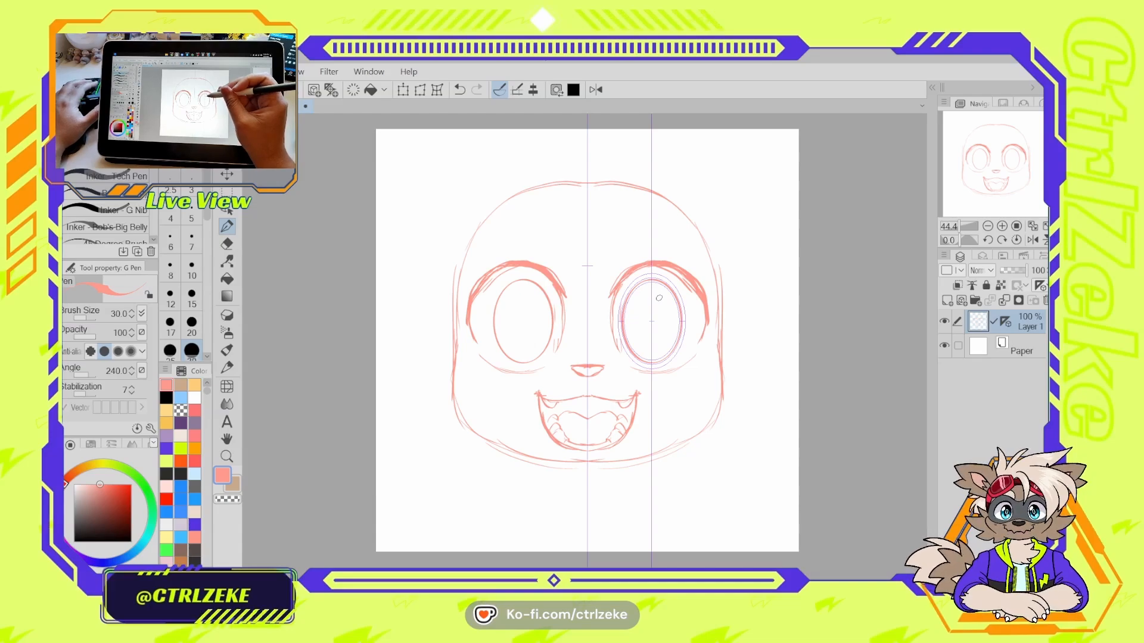
- Switch off snapping for the concentric circle ruler, scribble freehand test strokes across the eyes and undo them
{"action": "key", "text": "o"}
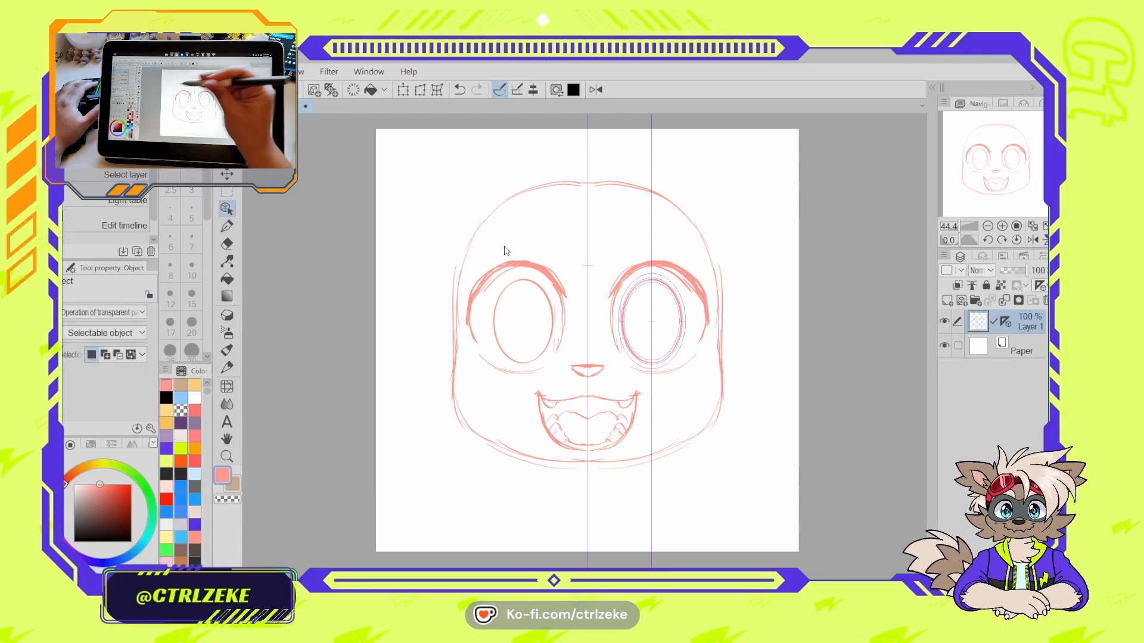
{"action": "left_click", "coordinate": [654, 256]}
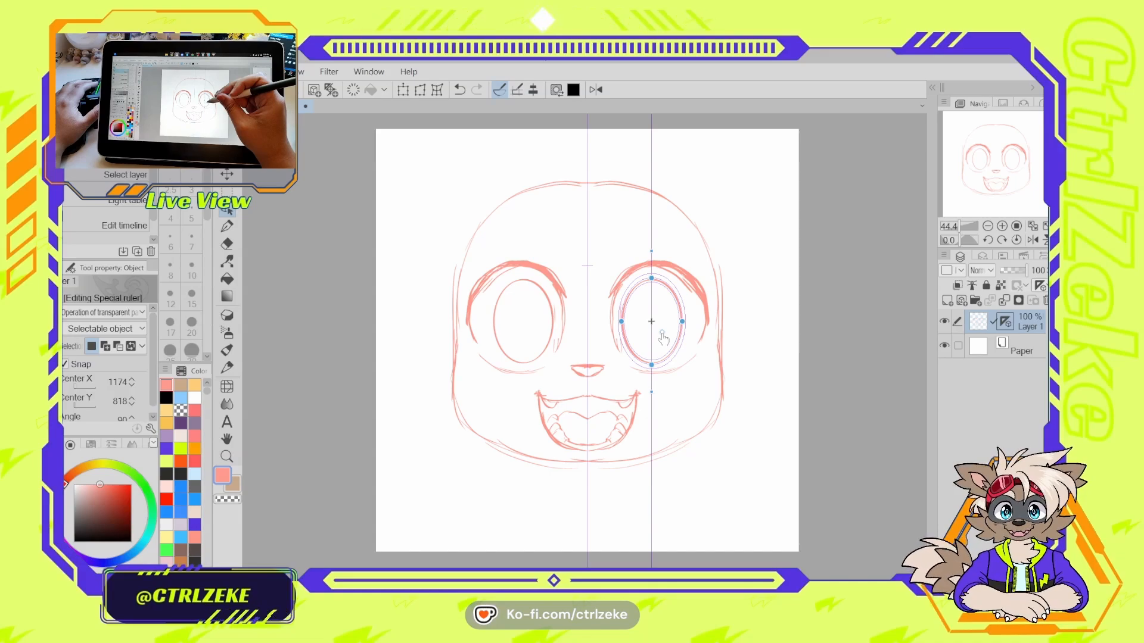
{"action": "key", "text": "p"}
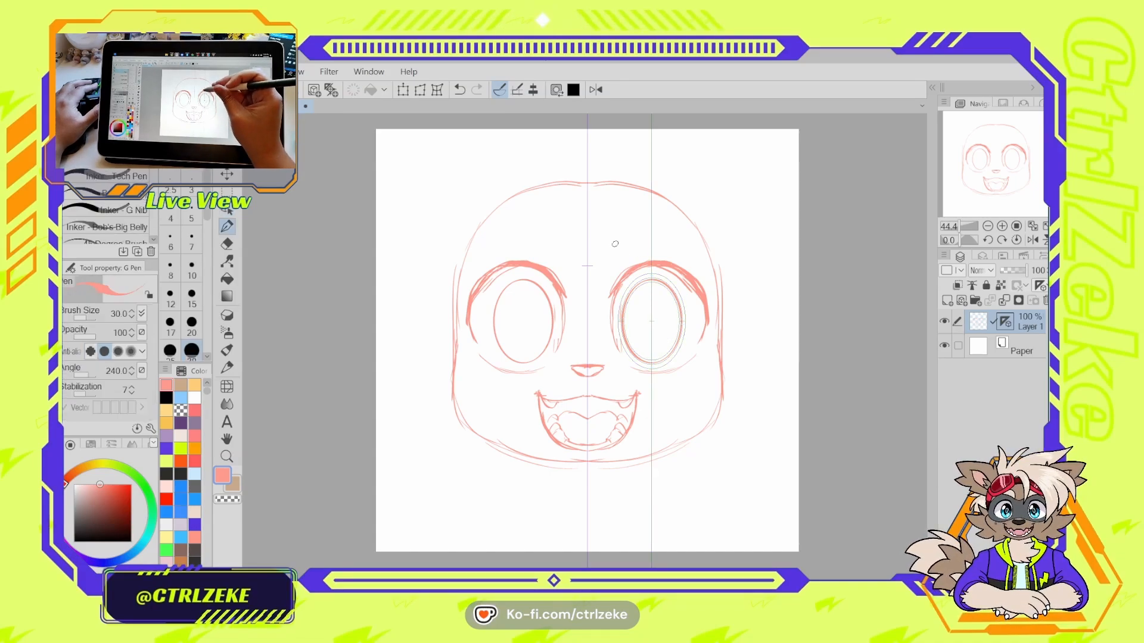
{"action": "mouse_move", "coordinate": [613, 243]}
{"action": "left_mouse_down"}
{"action": "mouse_move", "coordinate": [700, 284]}
{"action": "mouse_move", "coordinate": [750, 220]}
{"action": "mouse_move", "coordinate": [620, 245]}
{"action": "left_mouse_up"}
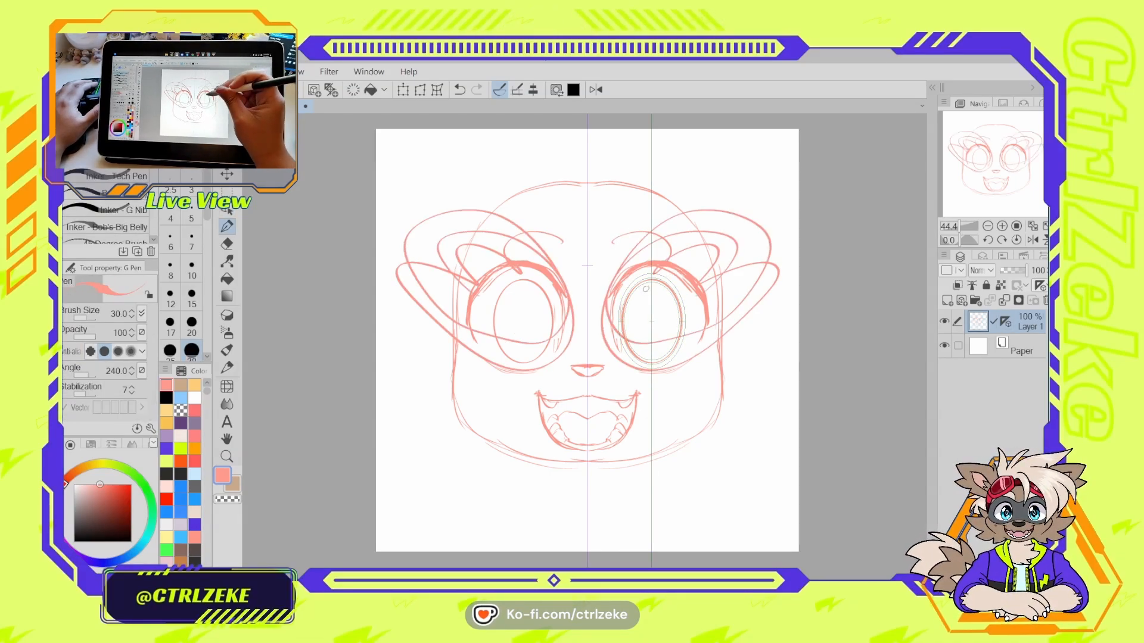
{"action": "key", "text": "ctrl+z"}
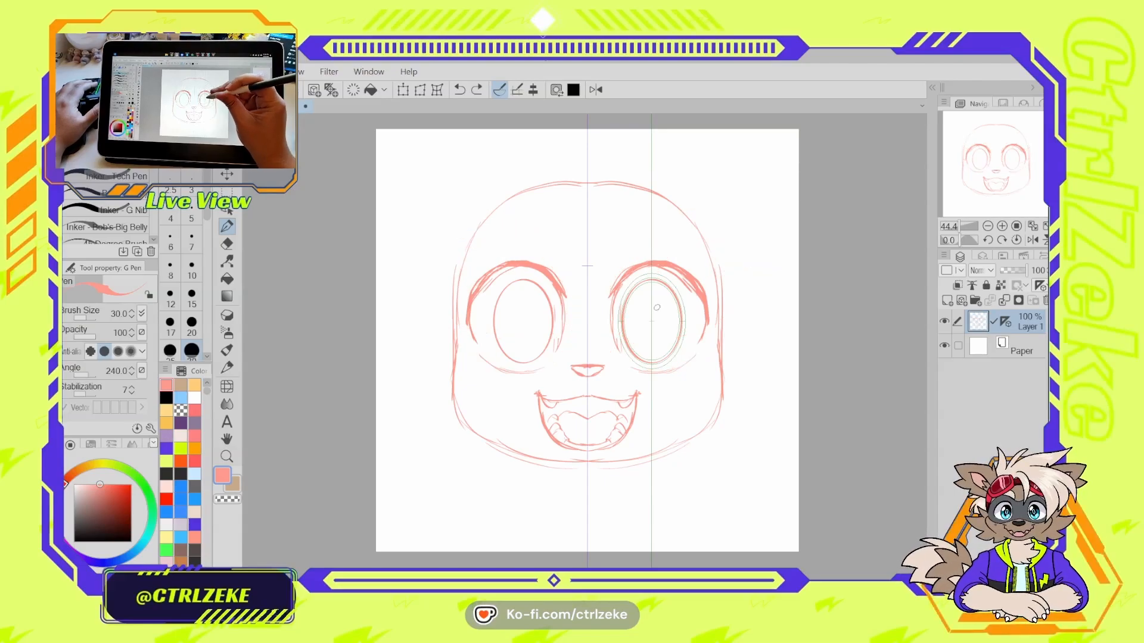
- Re-enable snapping for the concentric circle ruler and try out a smaller oval pupil inside each iris
{"action": "key", "text": "o"}
{"action": "left_click", "coordinate": [653, 321]}
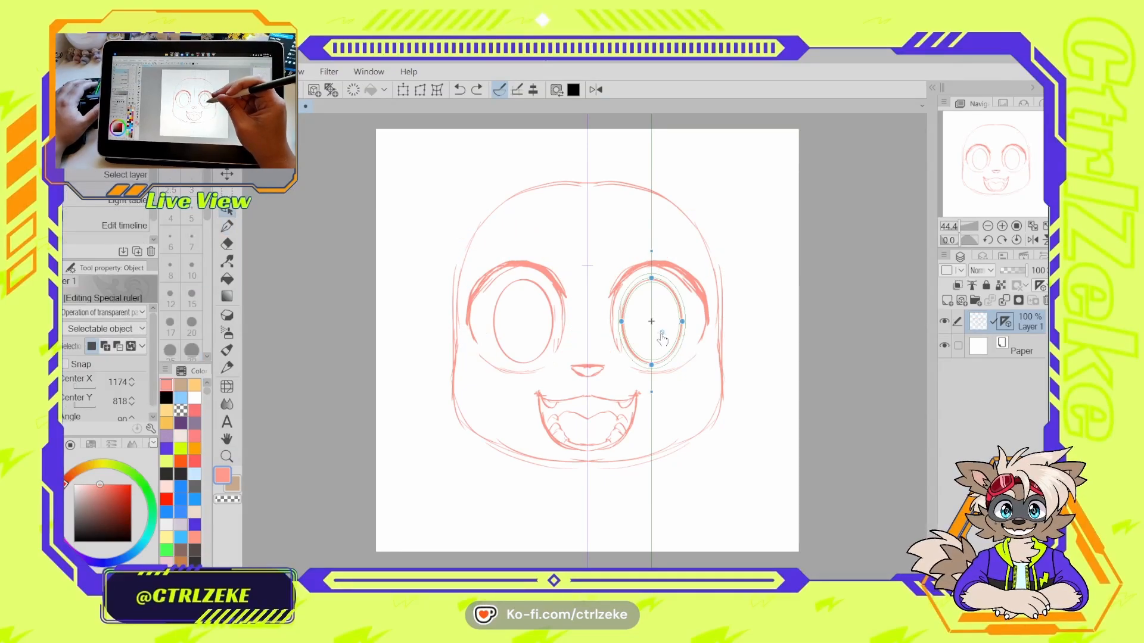
{"action": "key", "text": "p"}
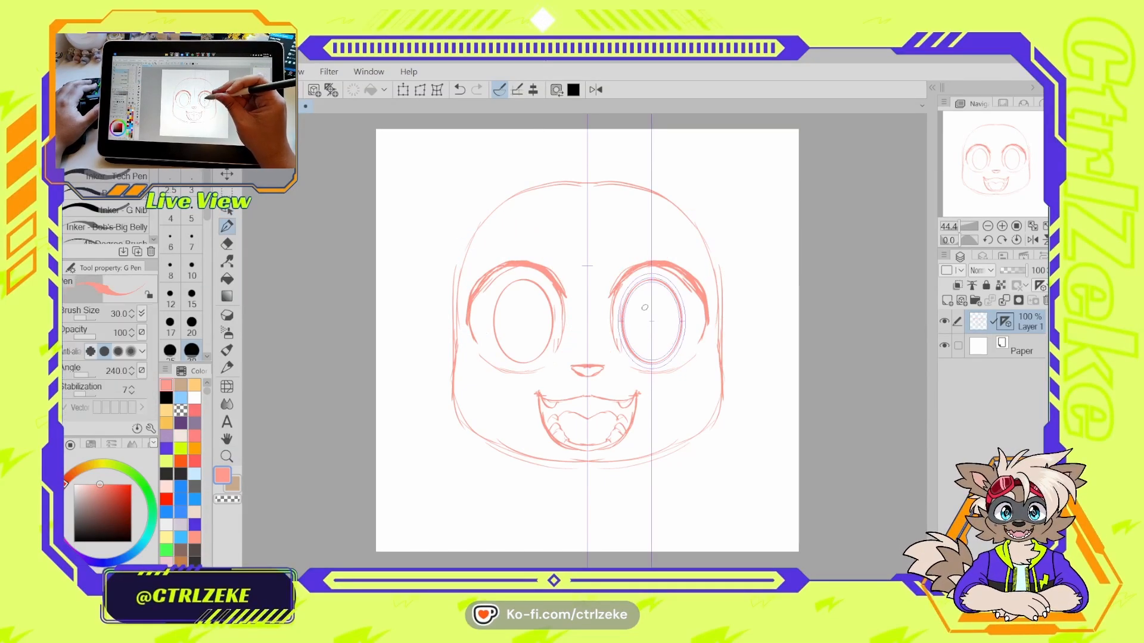
{"action": "mouse_move", "coordinate": [652, 295]}
{"action": "left_mouse_down"}
{"action": "mouse_move", "coordinate": [637, 333]}
{"action": "mouse_move", "coordinate": [653, 328]}
{"action": "left_mouse_up"}
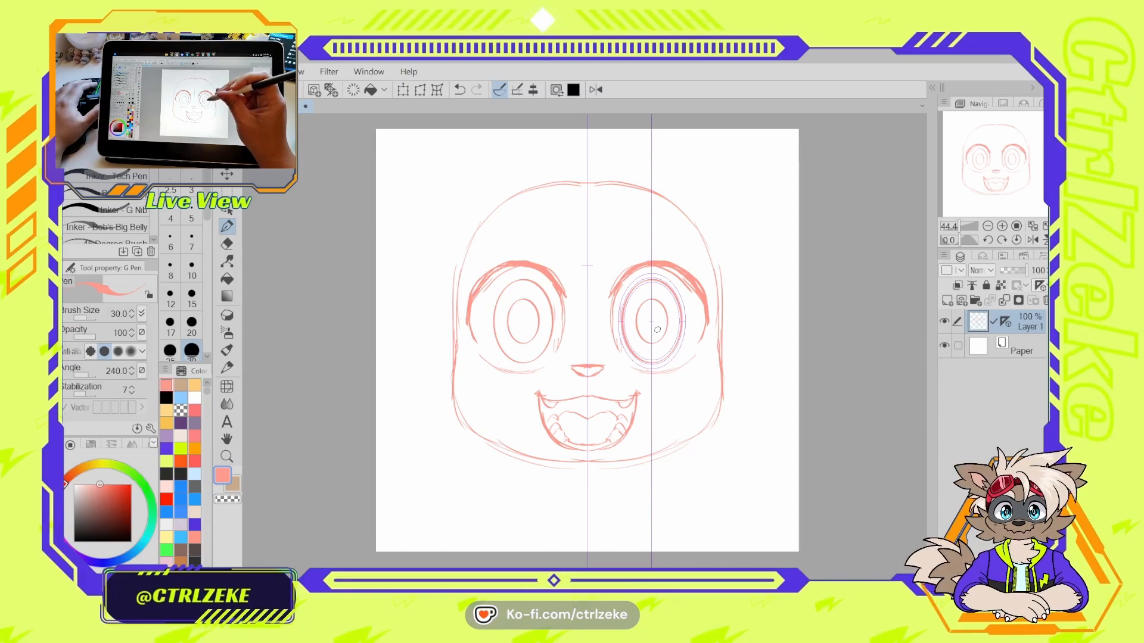
{"action": "key", "text": "ctrl+z"}
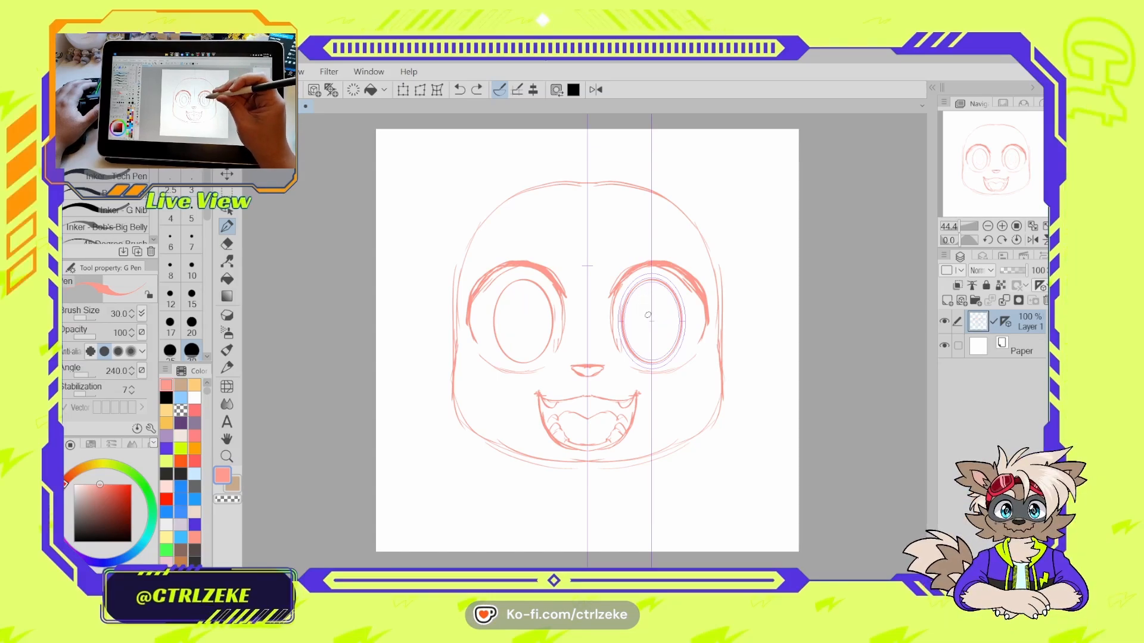
{"action": "key", "text": "ctrl+y"}
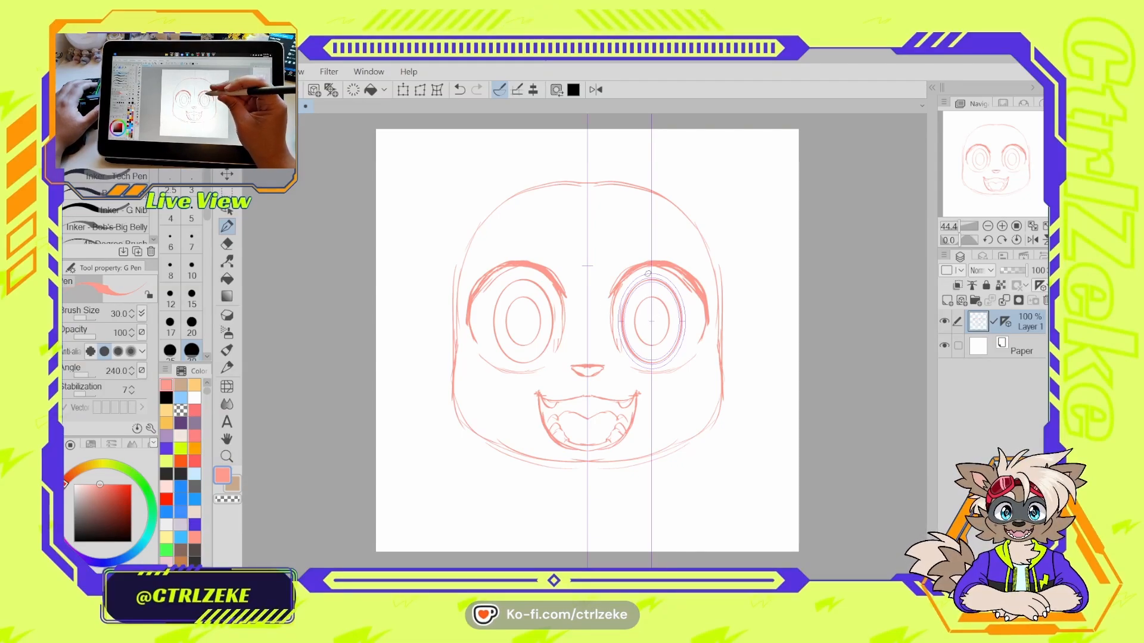
- Turn off concentric ruler snapping and sketch brow arcs above the eyes and hair tuft lines on the forehead freehand
{"action": "key", "text": "o"}
{"action": "left_click", "coordinate": [662, 331]}
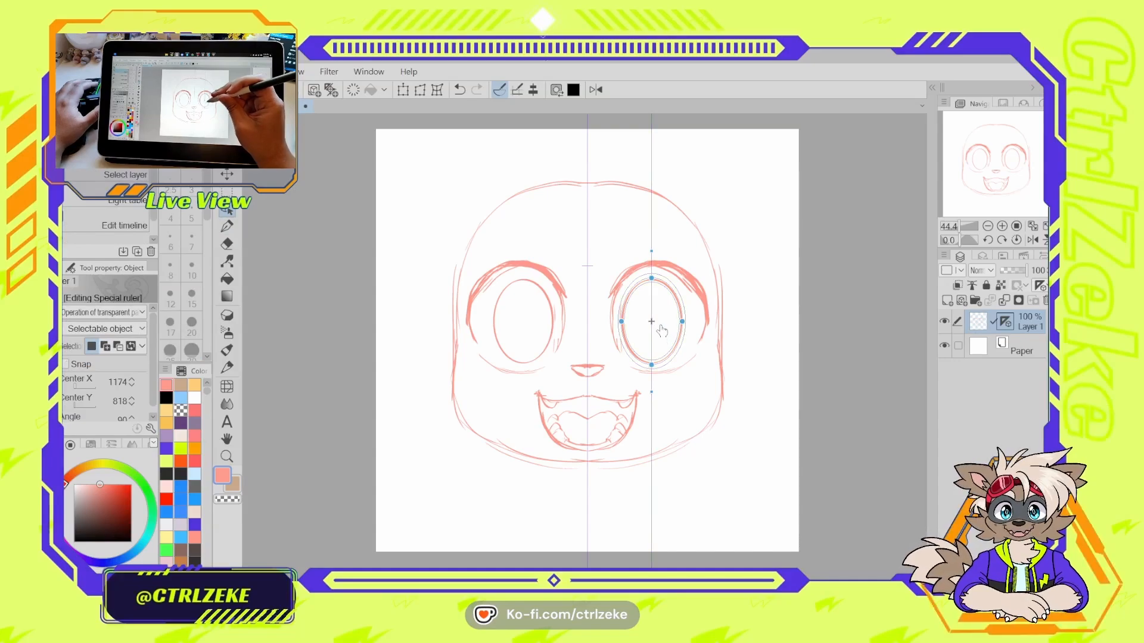
{"action": "key", "text": "p"}
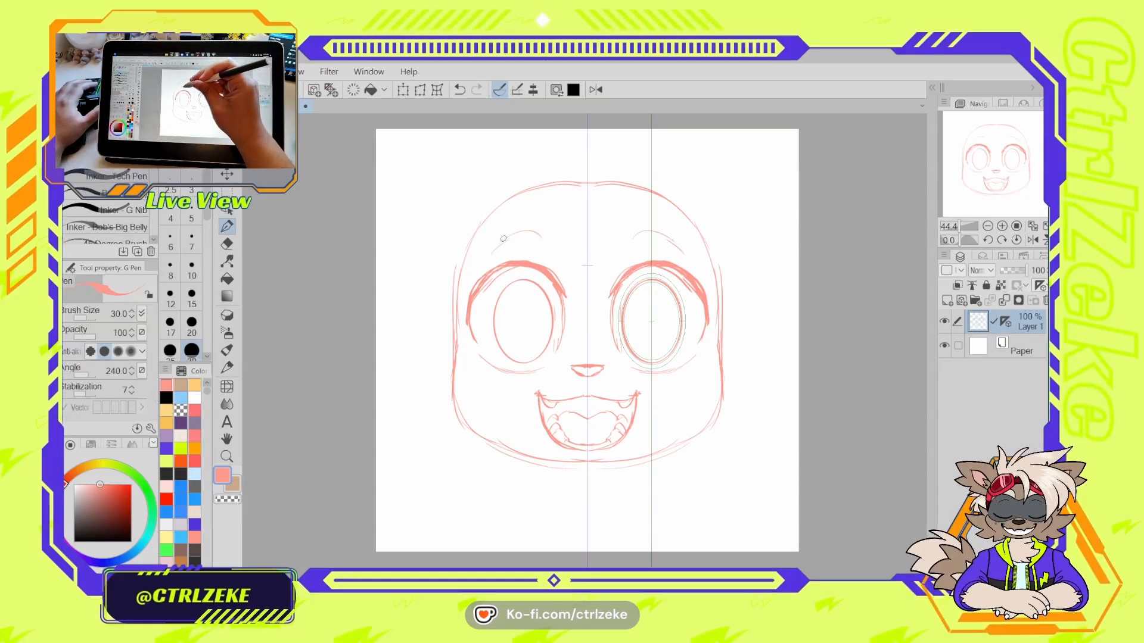
{"action": "left_click_drag", "start_coordinate": [503, 245], "coordinate": [615, 245]}
{"action": "left_click_drag", "start_coordinate": [529, 197], "coordinate": [475, 253]}
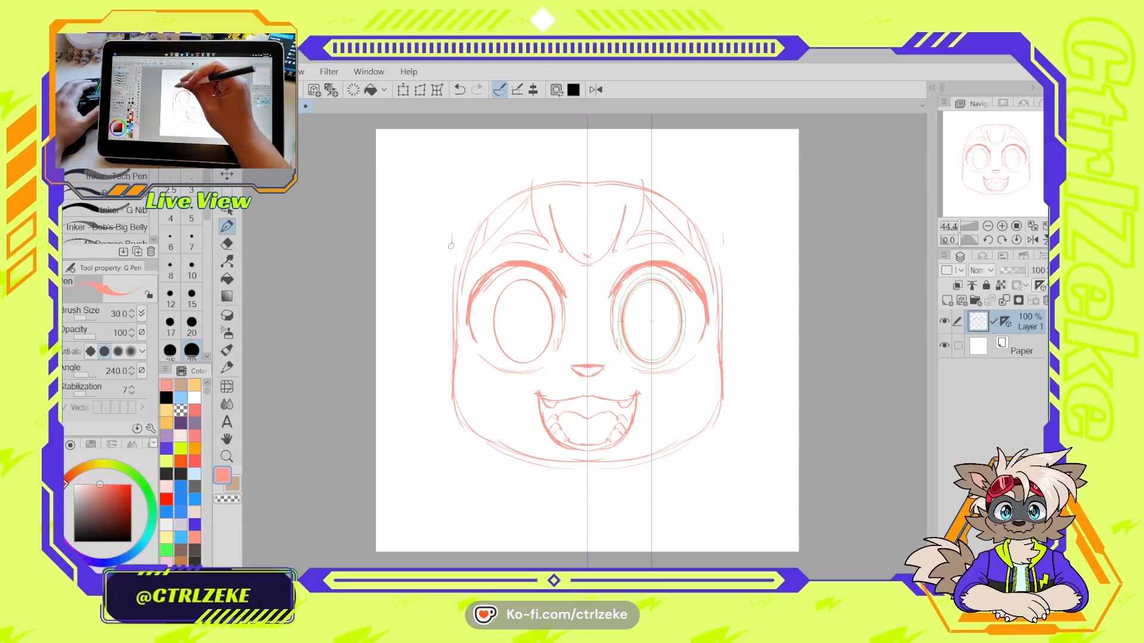
- Move the whole sketch down the canvas and draw pointed side fur tufts and a rounded hair outline on top of the head
{"action": "key", "text": "k"}
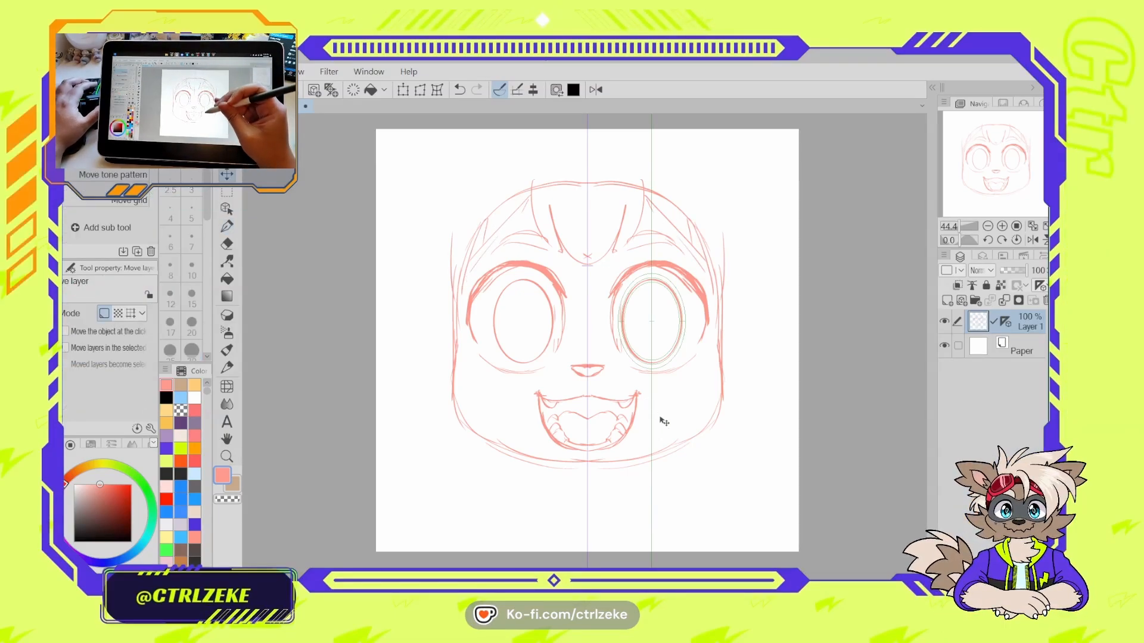
{"action": "left_click_drag", "start_coordinate": [669, 450], "coordinate": [671, 481]}
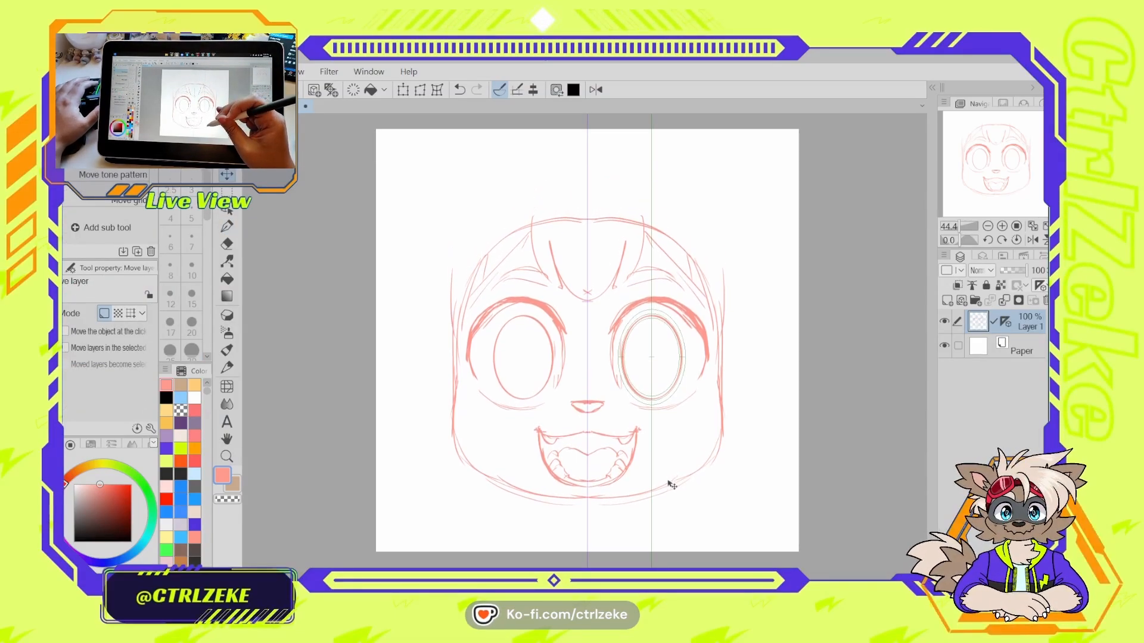
{"action": "key", "text": "p"}
{"action": "left_click_drag", "start_coordinate": [467, 254], "coordinate": [446, 316]}
{"action": "left_click_drag", "start_coordinate": [690, 227], "coordinate": [730, 303]}
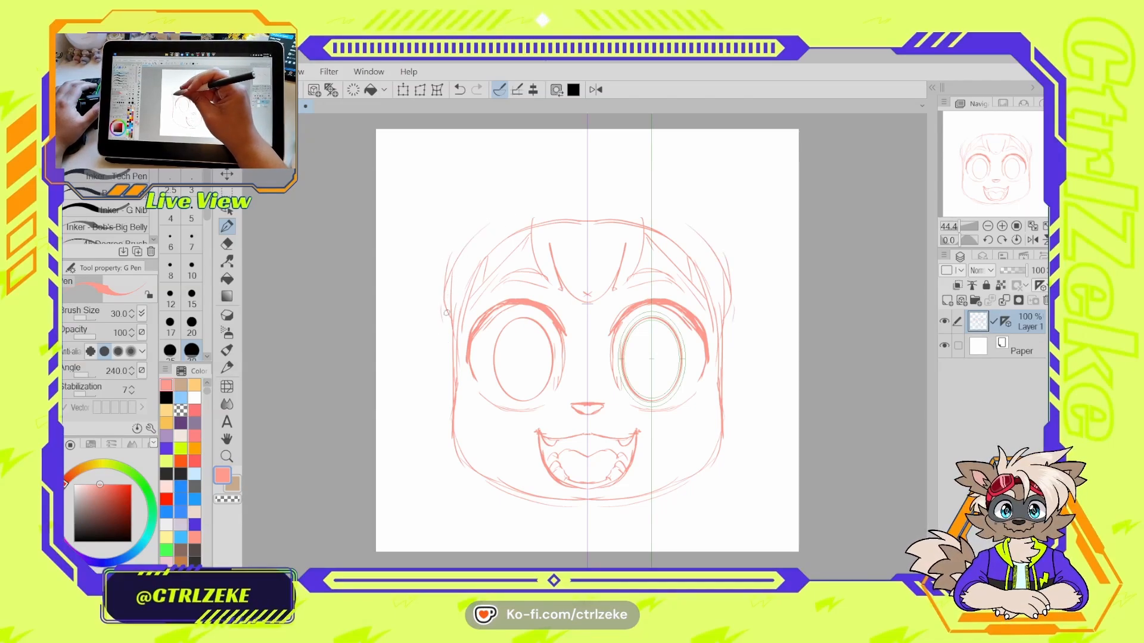
{"action": "left_click_drag", "start_coordinate": [419, 412], "coordinate": [439, 424]}
{"action": "mouse_move", "coordinate": [438, 425]}
{"action": "left_mouse_down"}
{"action": "mouse_move", "coordinate": [418, 427]}
{"action": "mouse_move", "coordinate": [457, 459]}
{"action": "left_mouse_up"}
{"action": "mouse_move", "coordinate": [468, 247]}
{"action": "left_mouse_down"}
{"action": "mouse_move", "coordinate": [561, 191]}
{"action": "mouse_move", "coordinate": [504, 229]}
{"action": "left_mouse_up"}
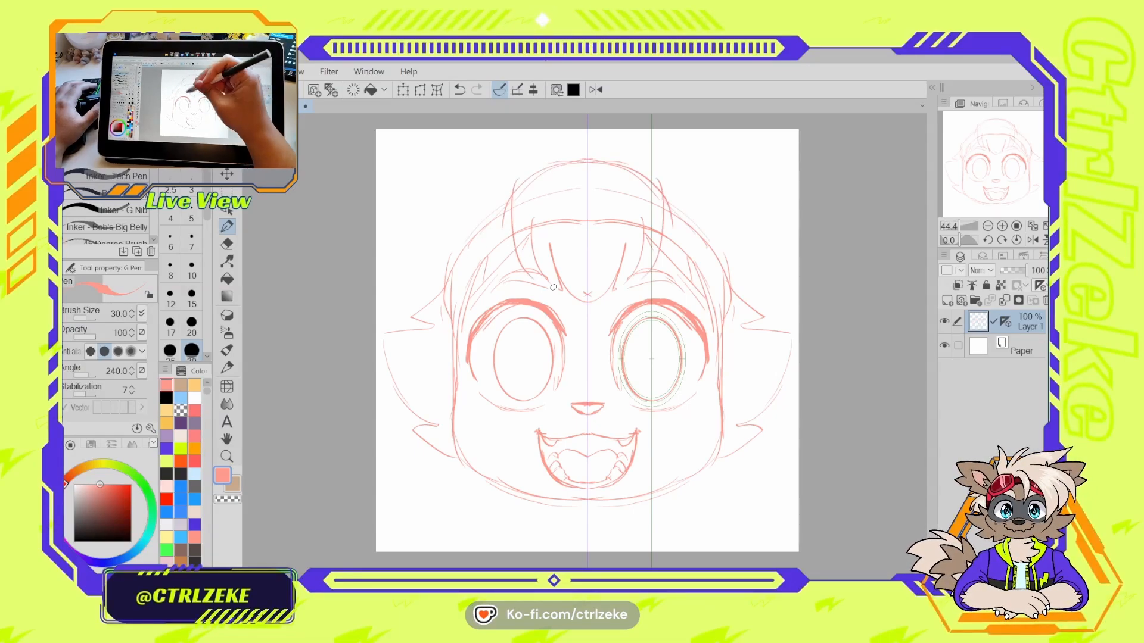
- Shift the whole sketch further down and refine the outer head contours and the fluffy cheek fur on both sides
{"action": "key", "text": "k"}
{"action": "left_click_drag", "start_coordinate": [592, 268], "coordinate": [596, 300]}
{"action": "key", "text": "p"}
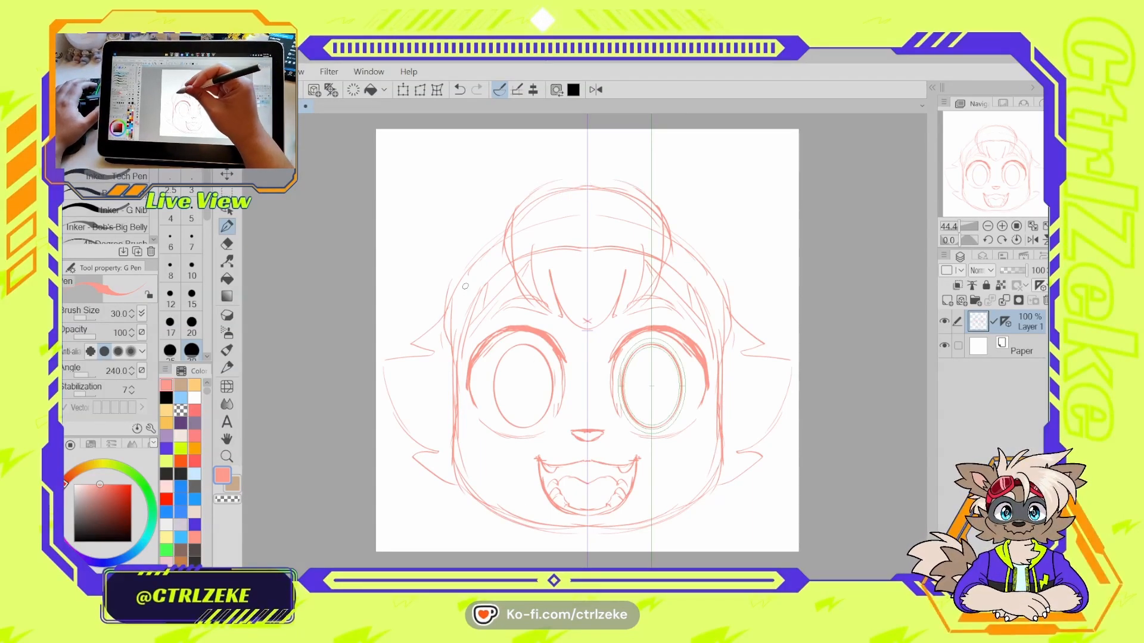
{"action": "mouse_move", "coordinate": [510, 216]}
{"action": "left_mouse_down"}
{"action": "mouse_move", "coordinate": [456, 273]}
{"action": "mouse_move", "coordinate": [445, 304]}
{"action": "left_mouse_up"}
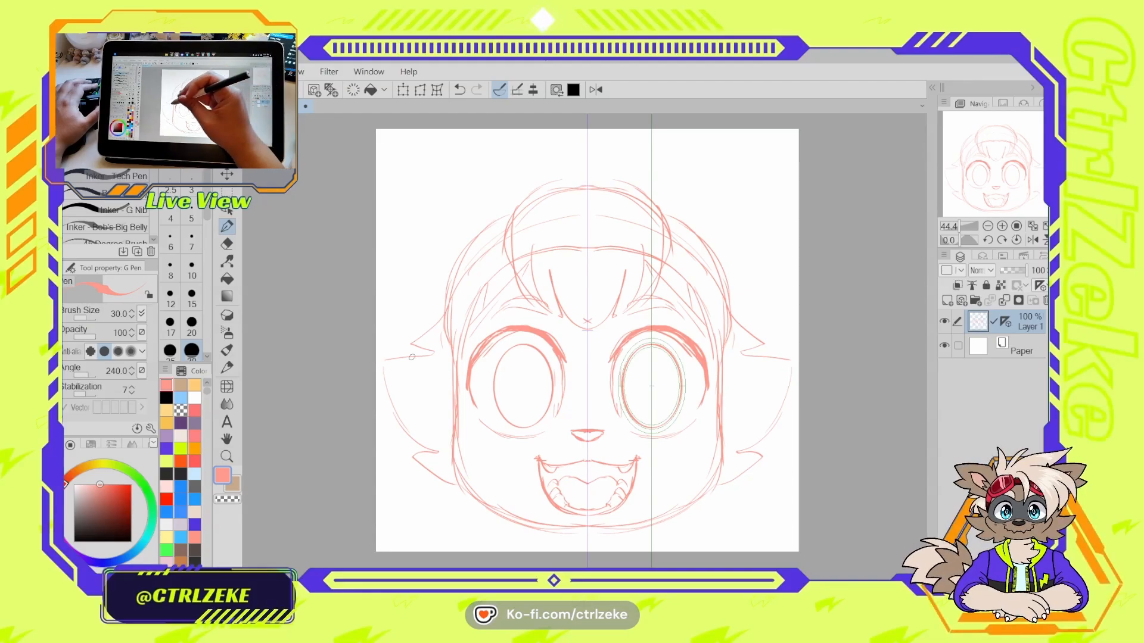
{"action": "left_click_drag", "start_coordinate": [394, 424], "coordinate": [453, 490]}
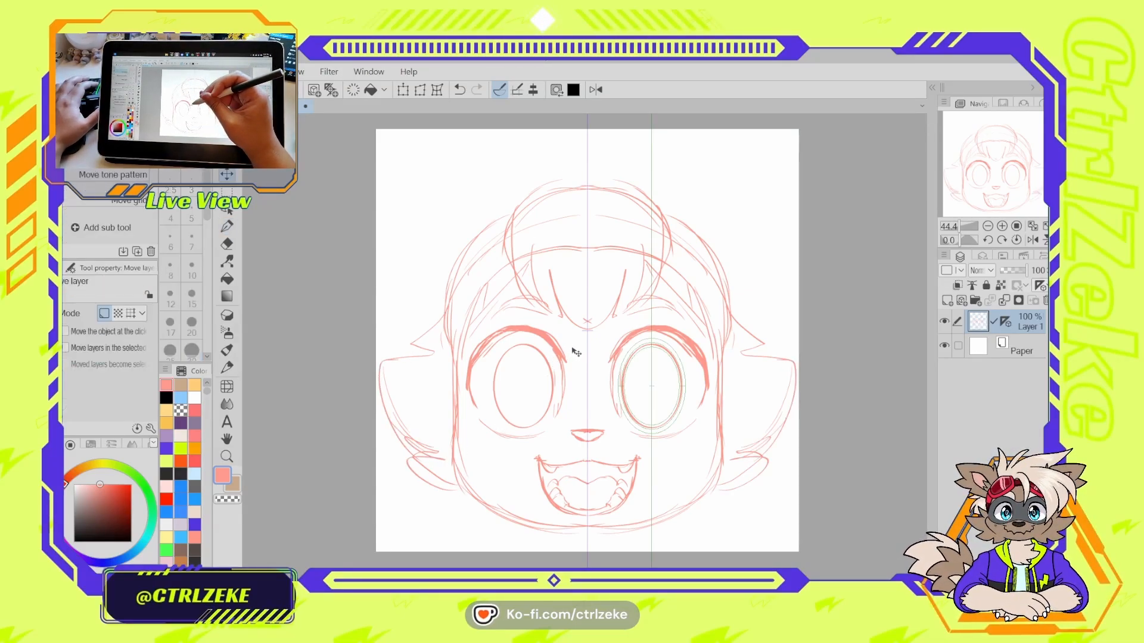
{"action": "left_click_drag", "start_coordinate": [575, 352], "coordinate": [574, 363]}
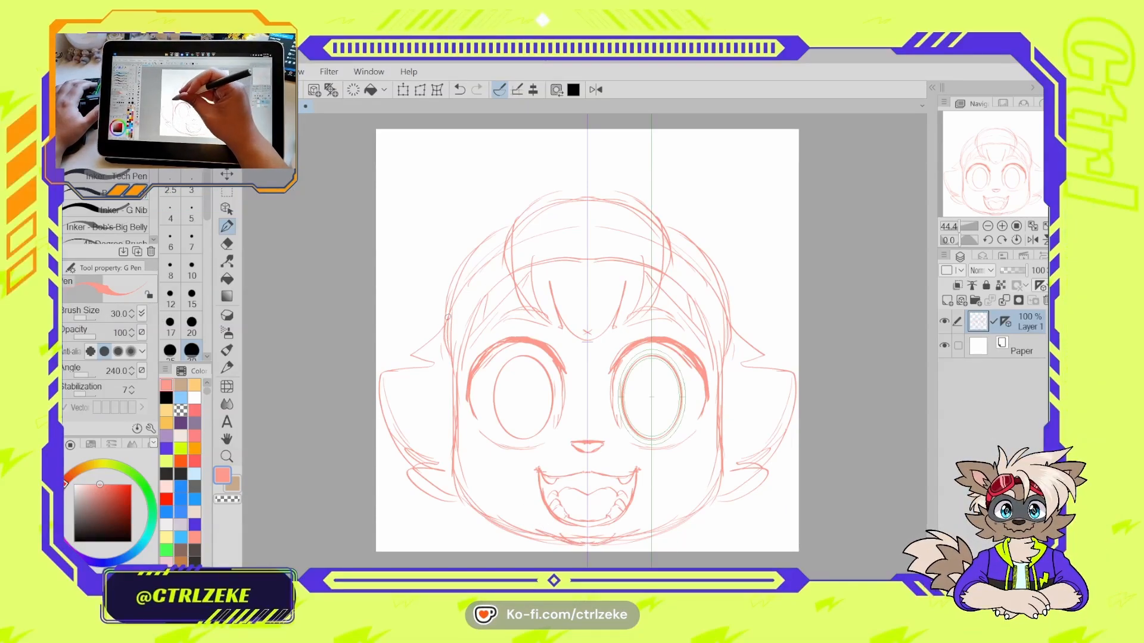
{"action": "left_click_drag", "start_coordinate": [456, 259], "coordinate": [451, 386]}
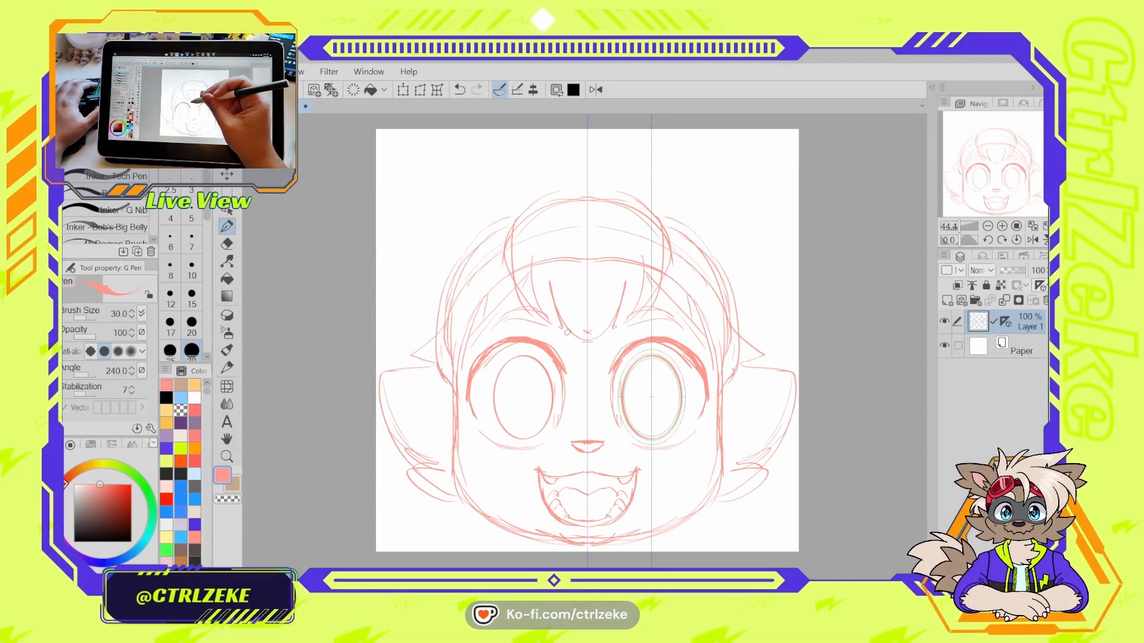
- Lasso both eyes, move them slightly lower on the face and clear the selection
{"action": "key", "text": "m"}
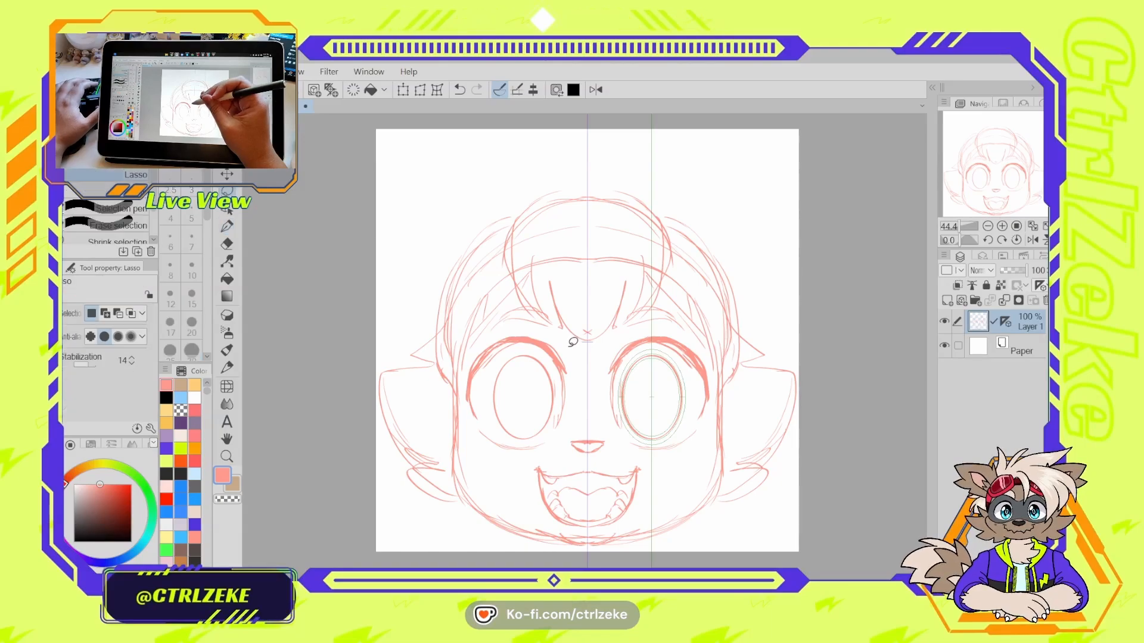
{"action": "mouse_move", "coordinate": [535, 303]}
{"action": "left_mouse_down"}
{"action": "mouse_move", "coordinate": [477, 326]}
{"action": "mouse_move", "coordinate": [457, 425]}
{"action": "left_mouse_up"}
{"action": "left_click_drag", "start_coordinate": [570, 429], "coordinate": [563, 352]}
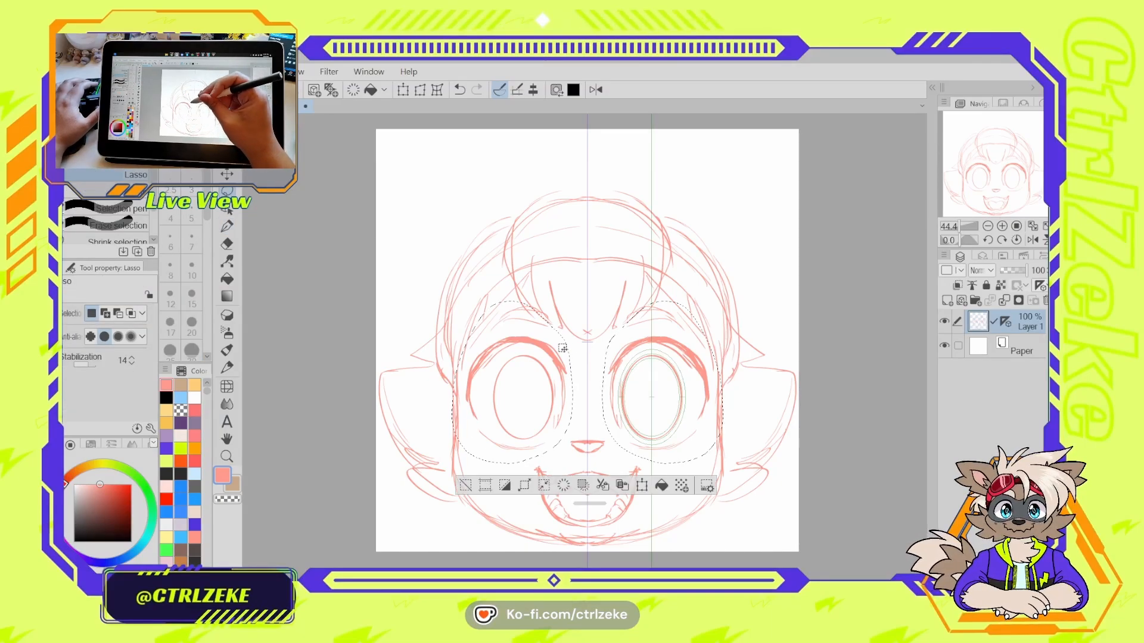
{"action": "key", "text": "k"}
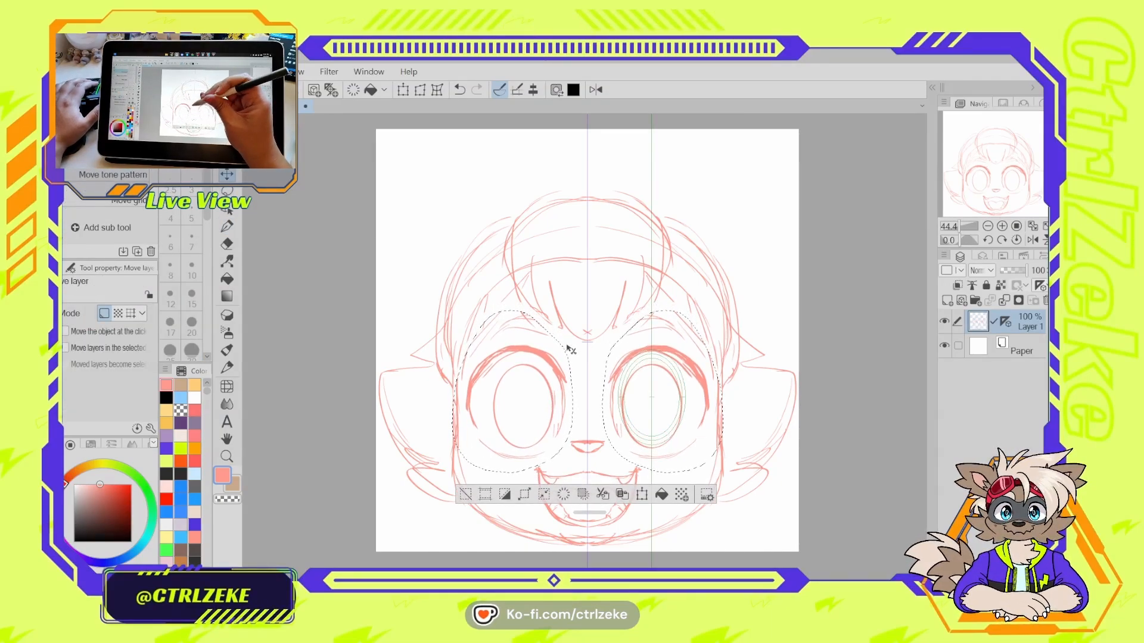
{"action": "key", "text": "ctrl+z"}
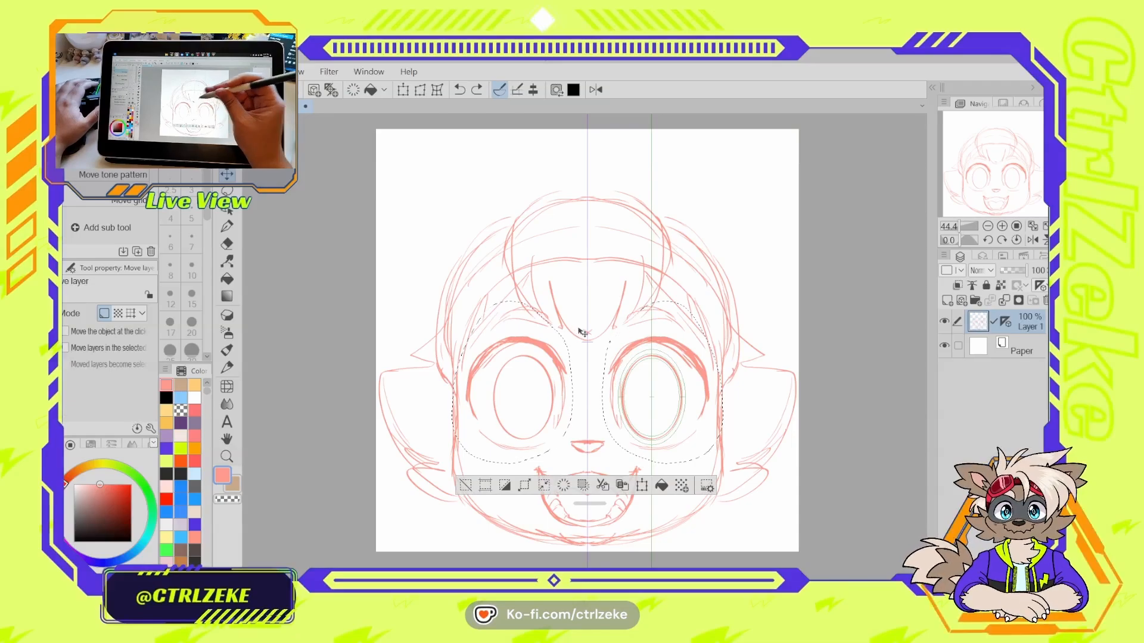
{"action": "key", "text": "o"}
{"action": "left_click", "coordinate": [652, 395]}
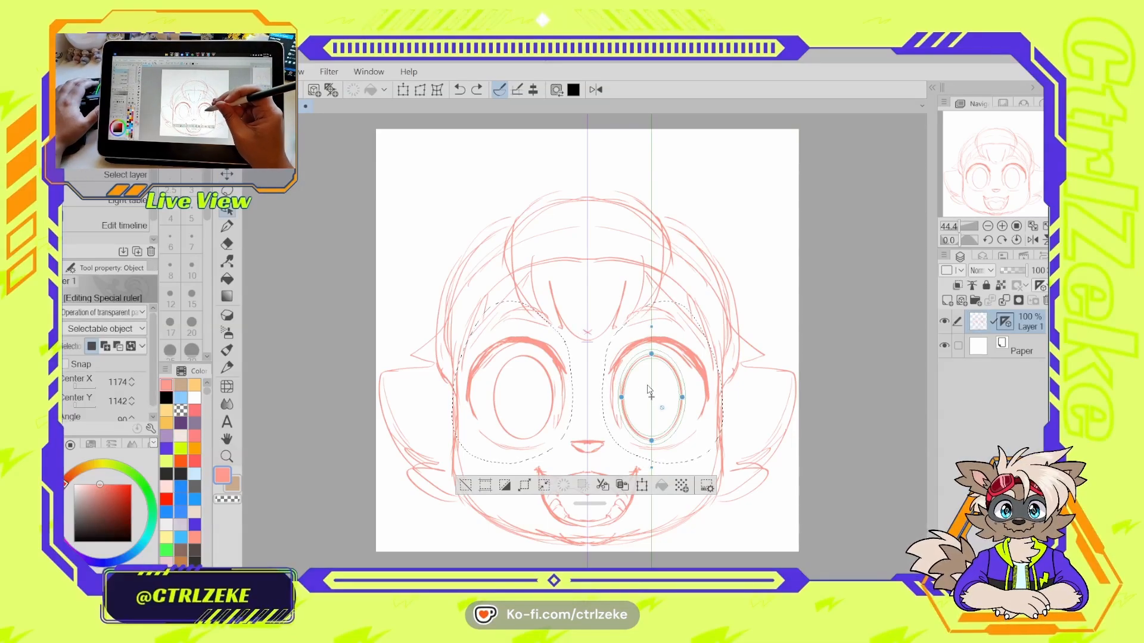
{"action": "key", "text": "k"}
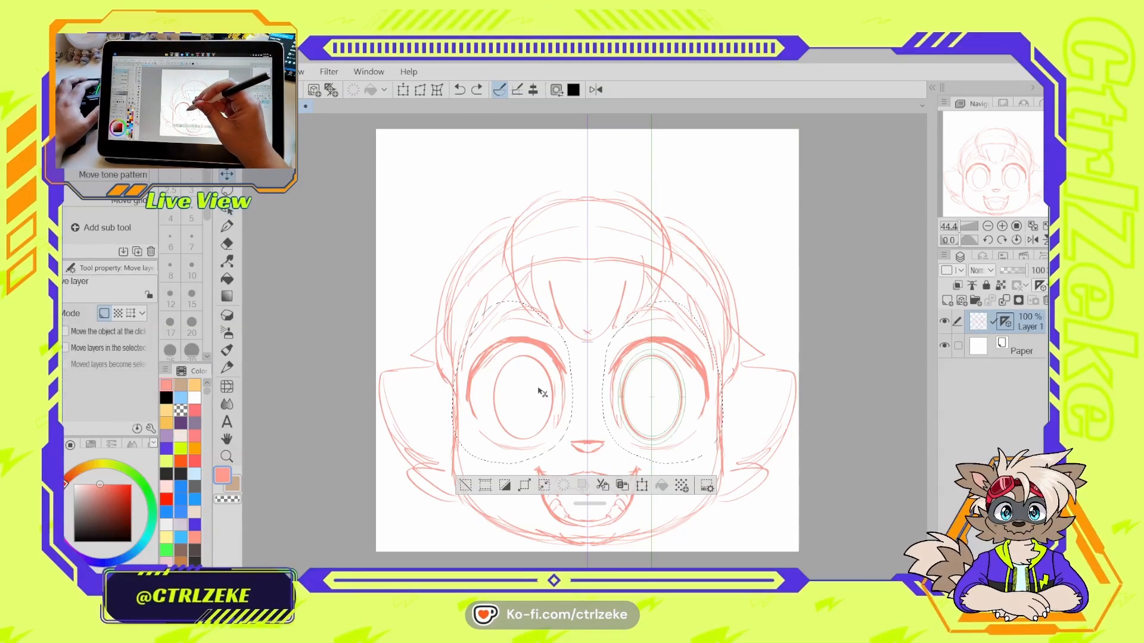
{"action": "left_click_drag", "start_coordinate": [542, 399], "coordinate": [542, 399]}
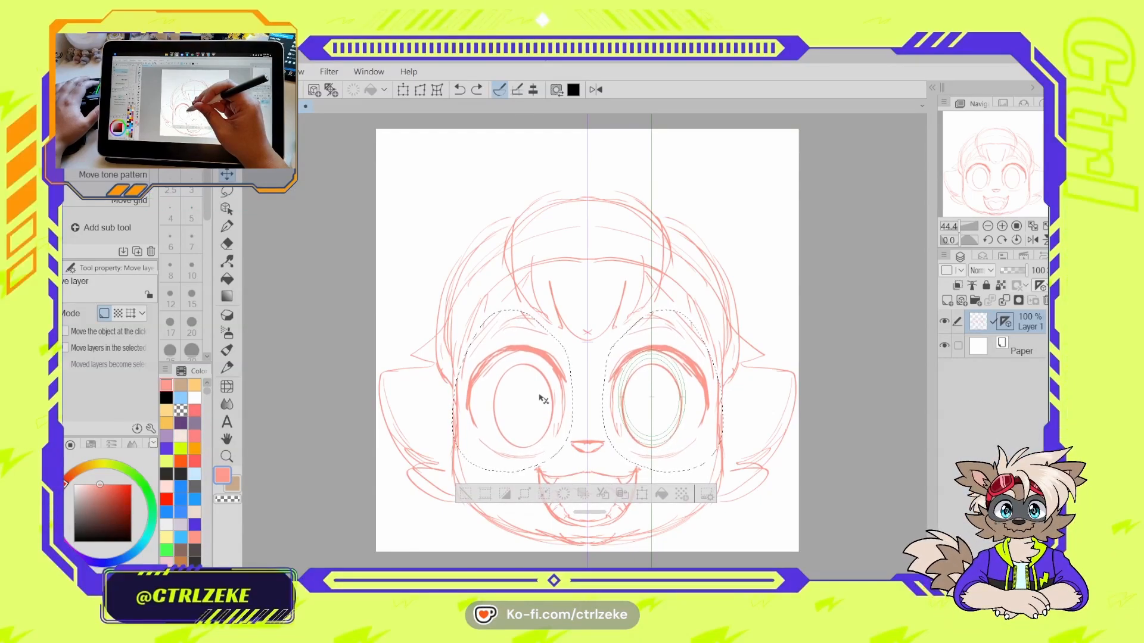
{"action": "key", "text": "ctrl+d"}
{"action": "key", "text": "m"}
{"action": "mouse_move", "coordinate": [593, 458]}
{"action": "left_mouse_down"}
{"action": "mouse_move", "coordinate": [527, 467]}
{"action": "mouse_move", "coordinate": [554, 533]}
{"action": "mouse_move", "coordinate": [595, 463]}
{"action": "left_mouse_up"}
{"action": "key", "text": "k"}
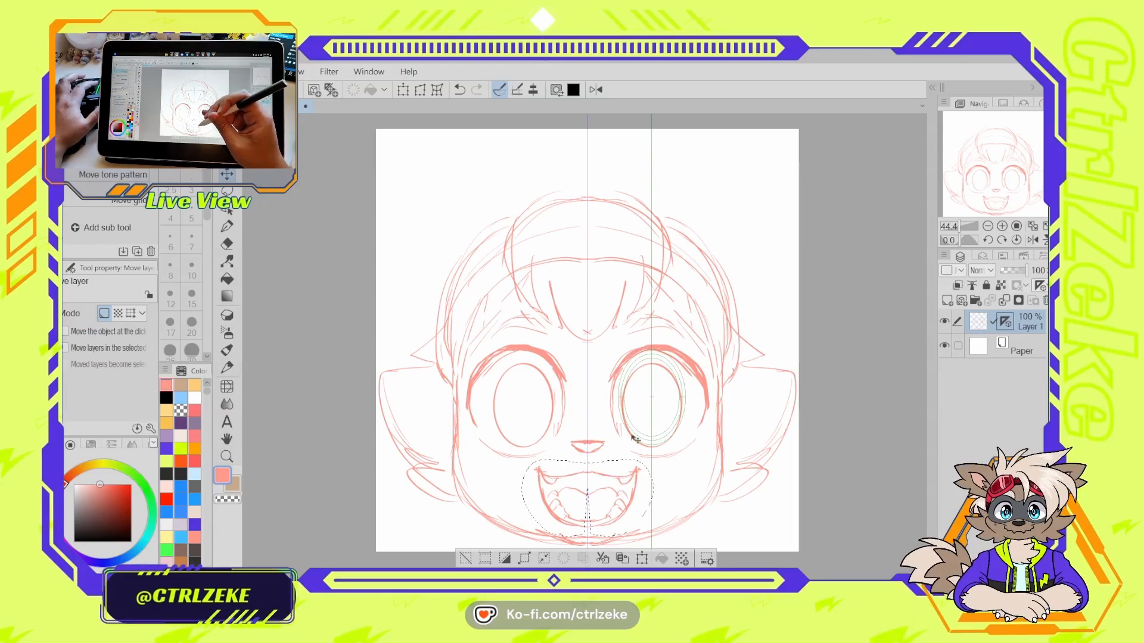
{"action": "key", "text": "ctrl+d"}
- Redraw the hair tuft tapering down between the eyes and erase the overlapping forehead lines with a size 60 hard eraser
{"action": "key", "text": "p"}
{"action": "mouse_move", "coordinate": [507, 250]}
{"action": "left_mouse_down"}
{"action": "mouse_move", "coordinate": [518, 304]}
{"action": "mouse_move", "coordinate": [545, 335]}
{"action": "mouse_move", "coordinate": [586, 353]}
{"action": "left_mouse_up"}
{"action": "key", "text": "e"}
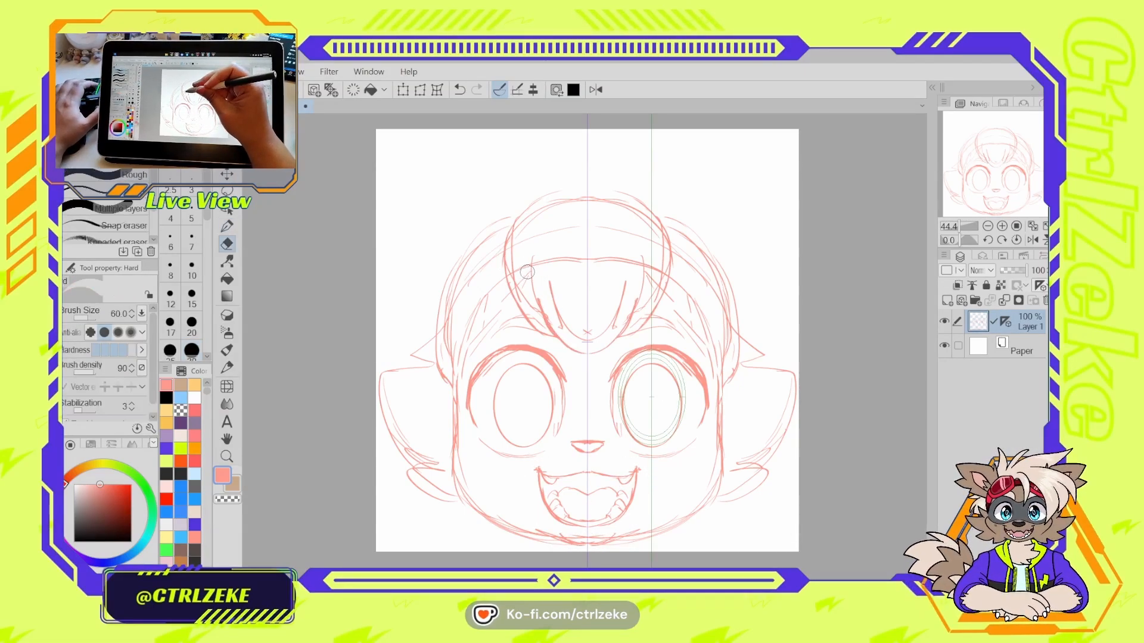
{"action": "left_click_drag", "start_coordinate": [526, 272], "coordinate": [524, 304]}
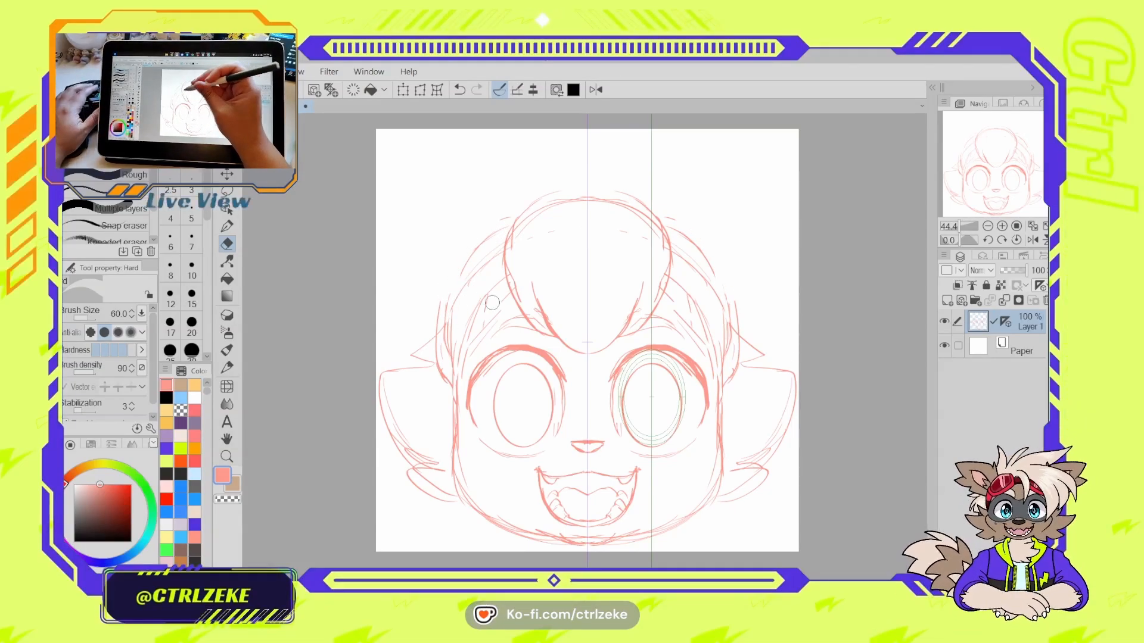
- Add hair strands beside the central tuft and erase the rough side contours of the upper head
{"action": "key", "text": "p"}
{"action": "key", "text": "e"}
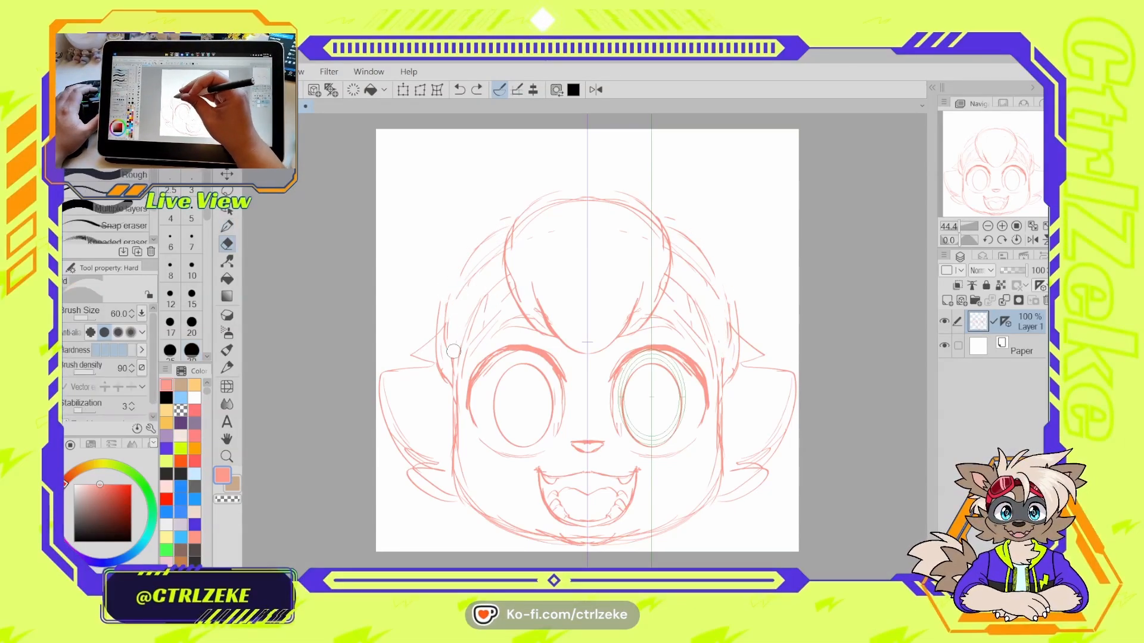
{"action": "key", "text": "p"}
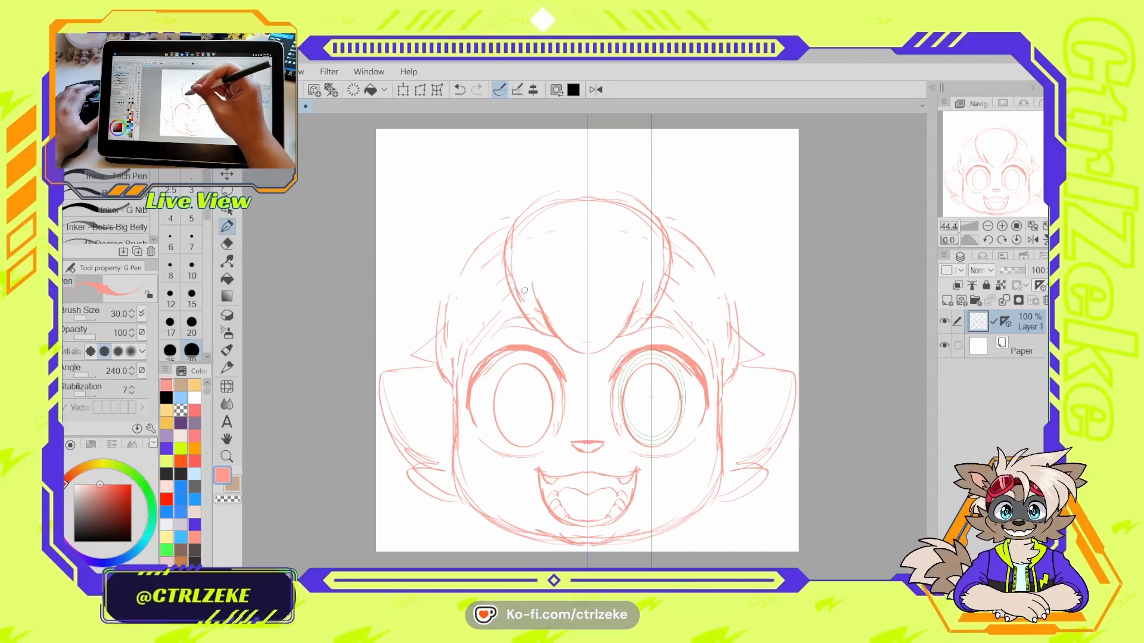
- Redraw the rounded upper head contours on both sides with the G Pen at size 30
{"action": "scroll", "coordinate": [552, 323], "scroll_direction": "up", "scroll_amount": 5}
{"action": "scroll", "coordinate": [518, 302], "scroll_direction": "down", "scroll_amount": 8}
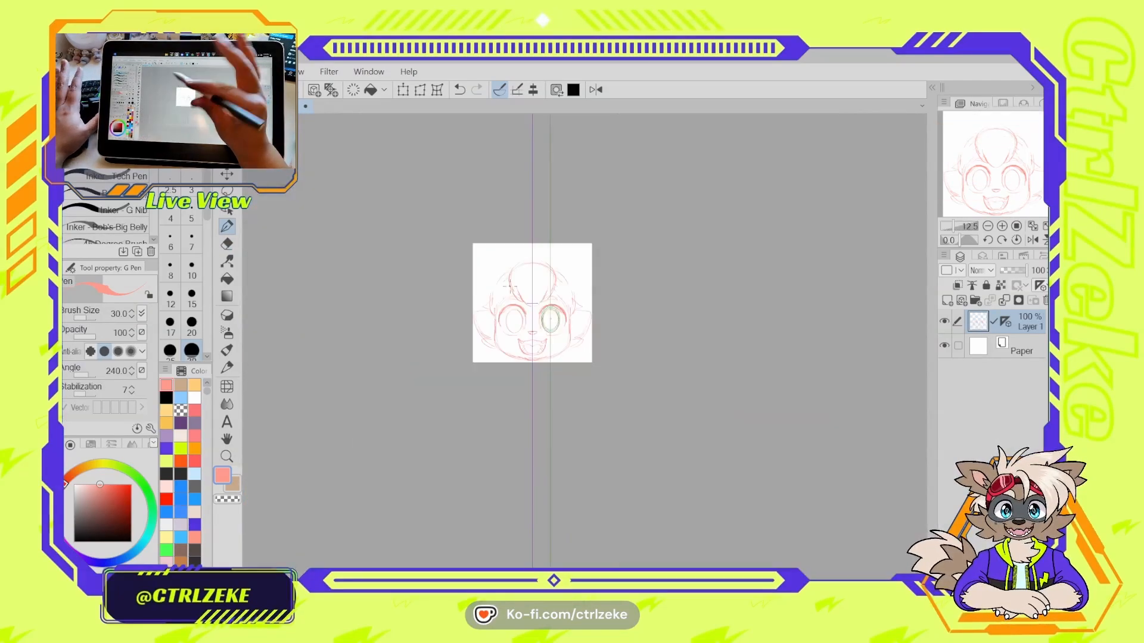
{"action": "scroll", "coordinate": [510, 286], "scroll_direction": "up", "scroll_amount": 4}
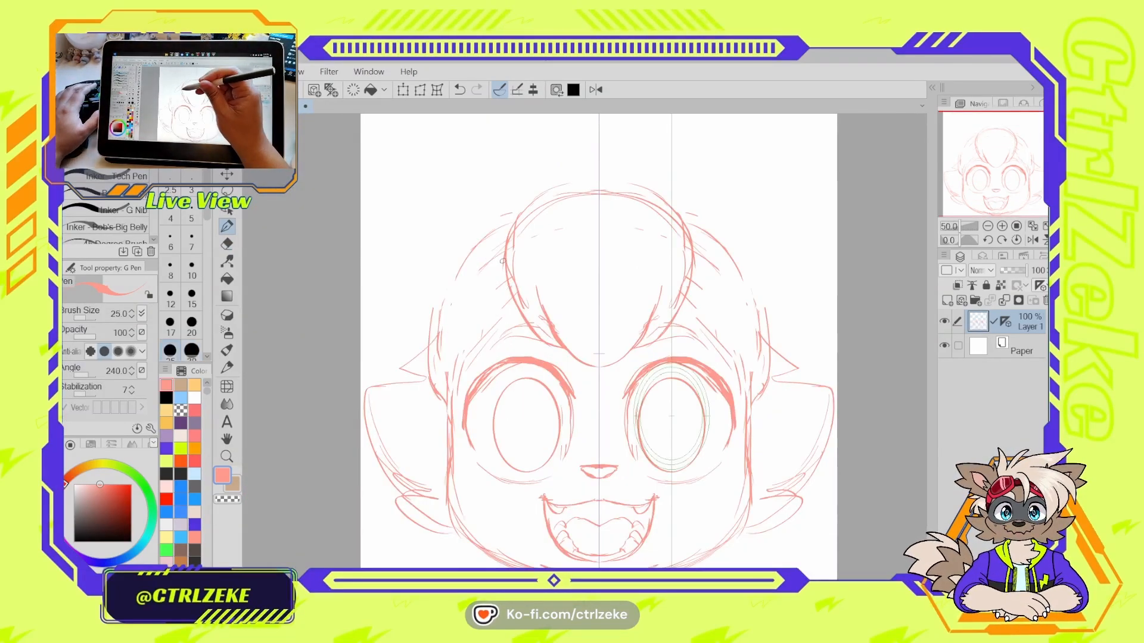
{"action": "key", "text": "bracketright"}
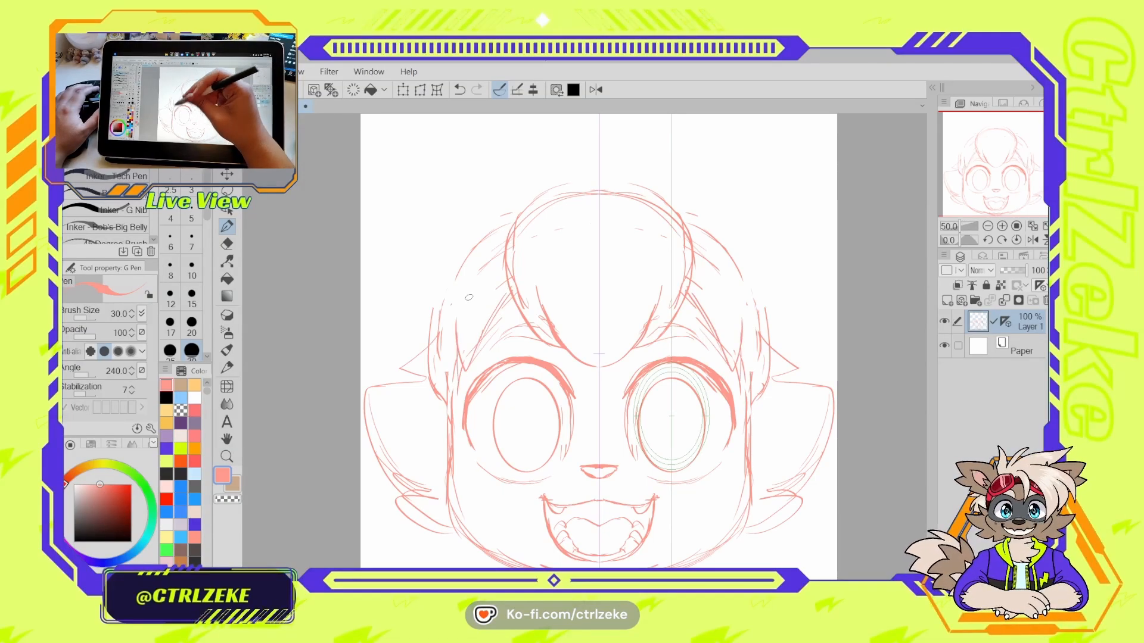
{"action": "left_click_drag", "start_coordinate": [508, 237], "coordinate": [426, 380]}
{"action": "left_click_drag", "start_coordinate": [430, 339], "coordinate": [442, 395]}
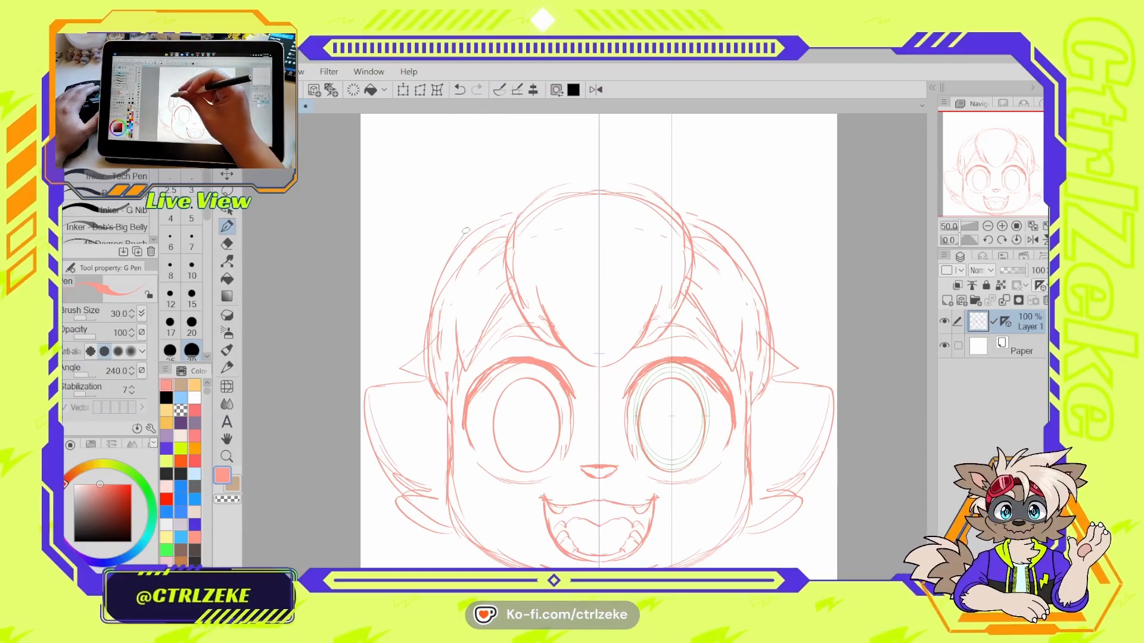
- Without mirroring, sketch a large tilted cap brim curving over the top and one side of the head
{"action": "mouse_move", "coordinate": [539, 164]}
{"action": "left_mouse_down"}
{"action": "mouse_move", "coordinate": [776, 191]}
{"action": "mouse_move", "coordinate": [801, 236]}
{"action": "mouse_move", "coordinate": [780, 329]}
{"action": "left_mouse_up"}
{"action": "left_click_drag", "start_coordinate": [765, 147], "coordinate": [816, 236]}
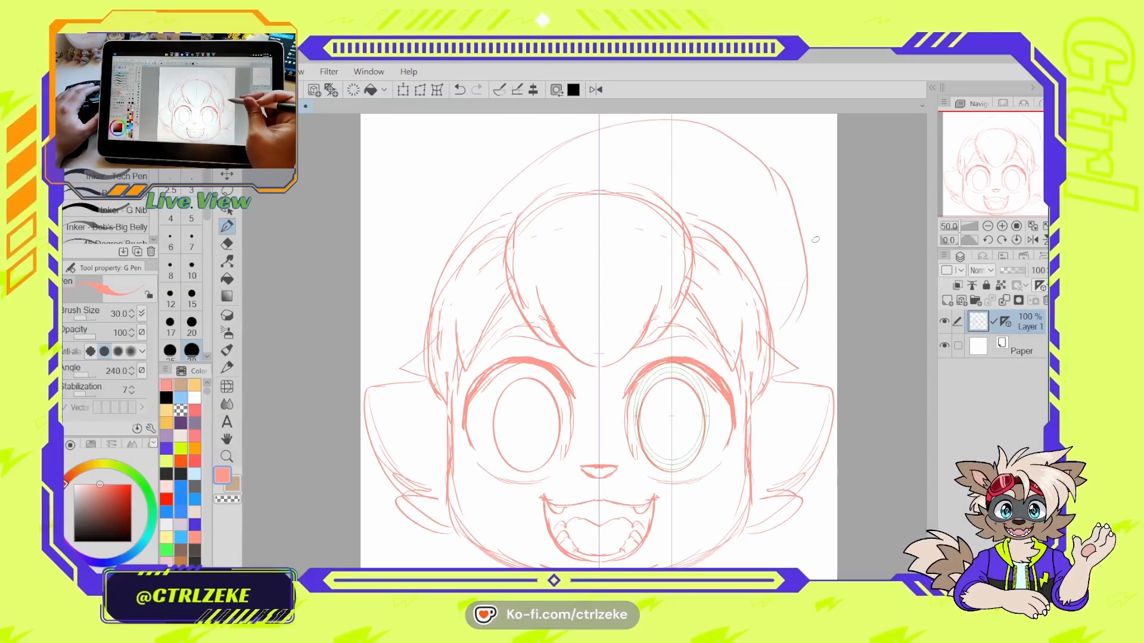
{"action": "mouse_move", "coordinate": [742, 135]}
{"action": "left_mouse_down"}
{"action": "mouse_move", "coordinate": [811, 256]}
{"action": "mouse_move", "coordinate": [787, 352]}
{"action": "mouse_move", "coordinate": [794, 192]}
{"action": "mouse_move", "coordinate": [810, 262]}
{"action": "left_mouse_up"}
{"action": "left_click_drag", "start_coordinate": [799, 199], "coordinate": [811, 297]}
{"action": "left_click_drag", "start_coordinate": [760, 146], "coordinate": [473, 205]}
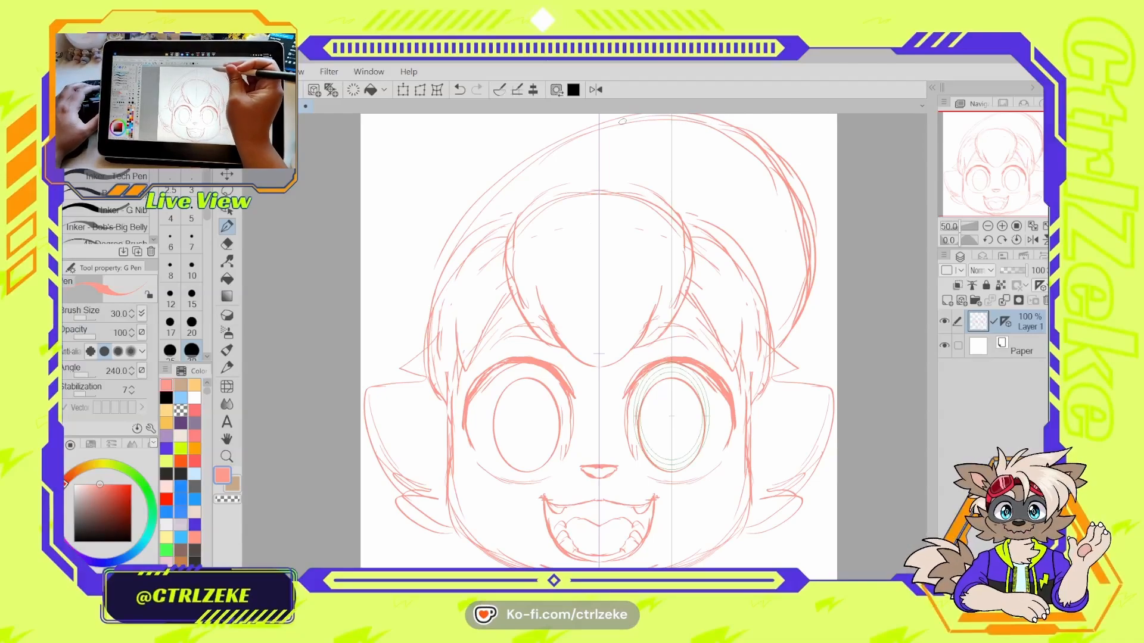
{"action": "key", "text": "x"}
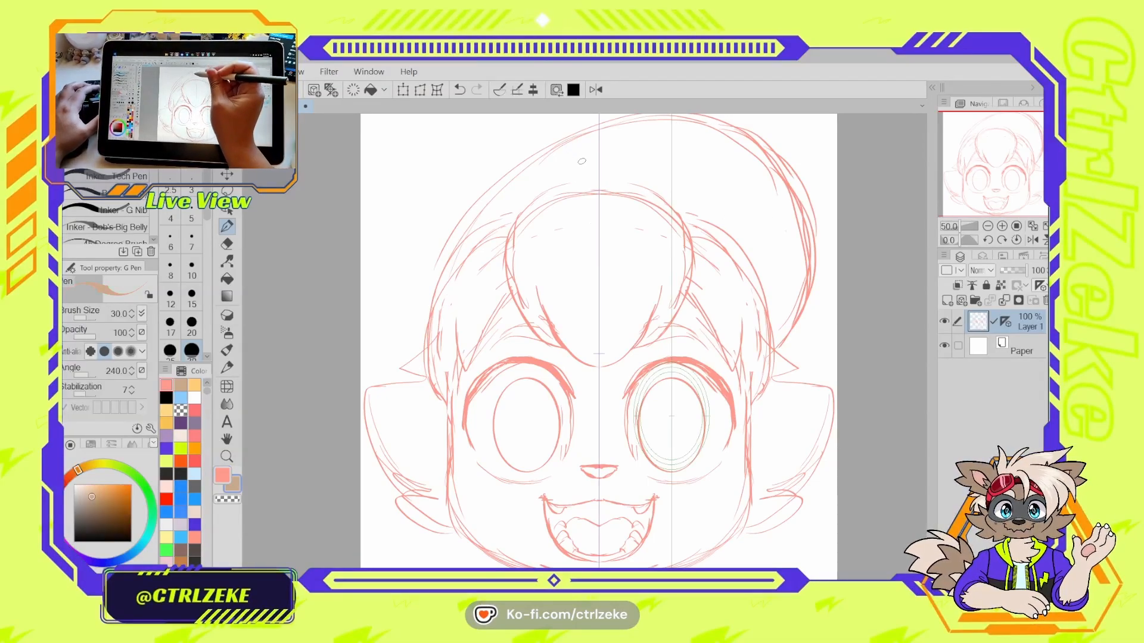
{"action": "mouse_move", "coordinate": [556, 141]}
{"action": "left_mouse_down"}
{"action": "mouse_move", "coordinate": [413, 281]}
{"action": "mouse_move", "coordinate": [409, 303]}
{"action": "left_mouse_up"}
{"action": "key", "text": "ctrl+z"}
{"action": "left_click", "coordinate": [224, 475]}
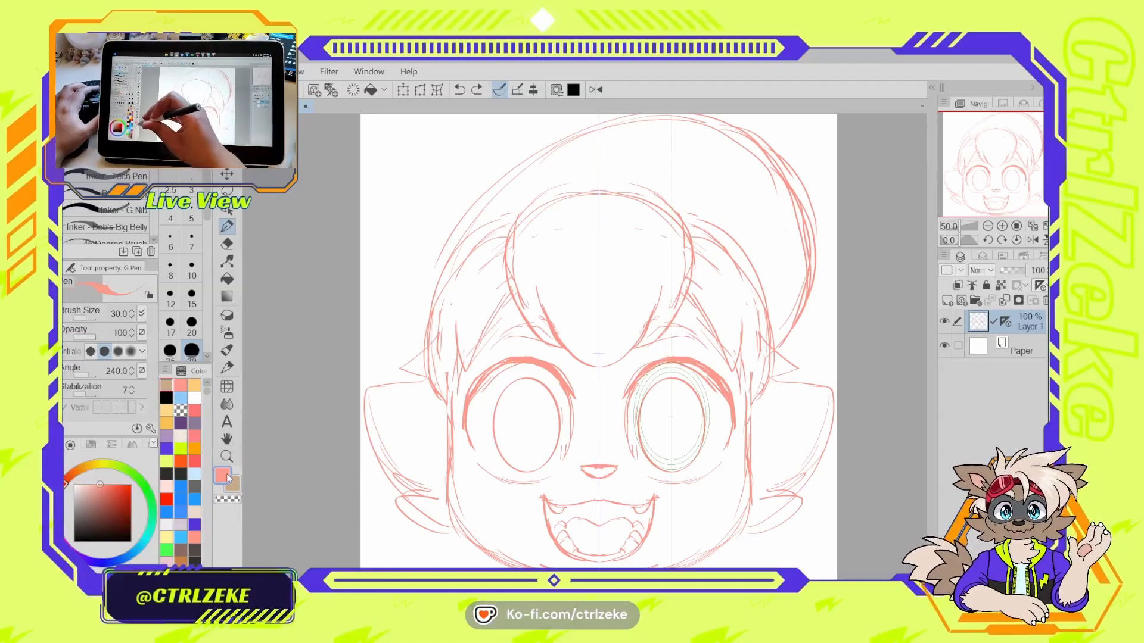
{"action": "left_click", "coordinate": [236, 486]}
{"action": "left_click", "coordinate": [223, 475]}
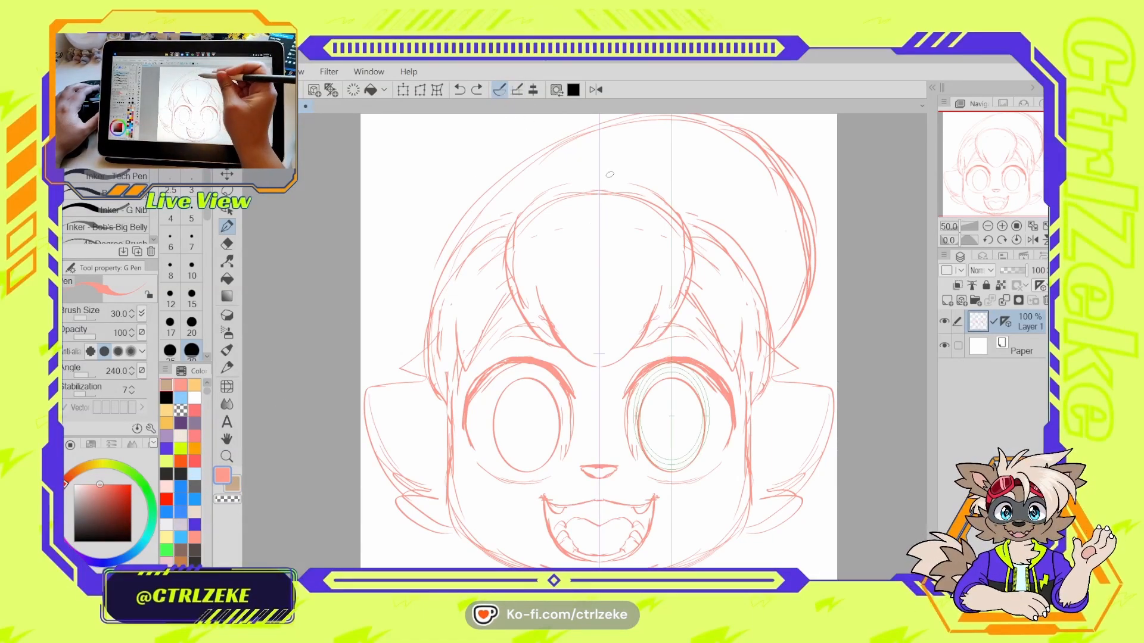
{"action": "left_click", "coordinate": [499, 90]}
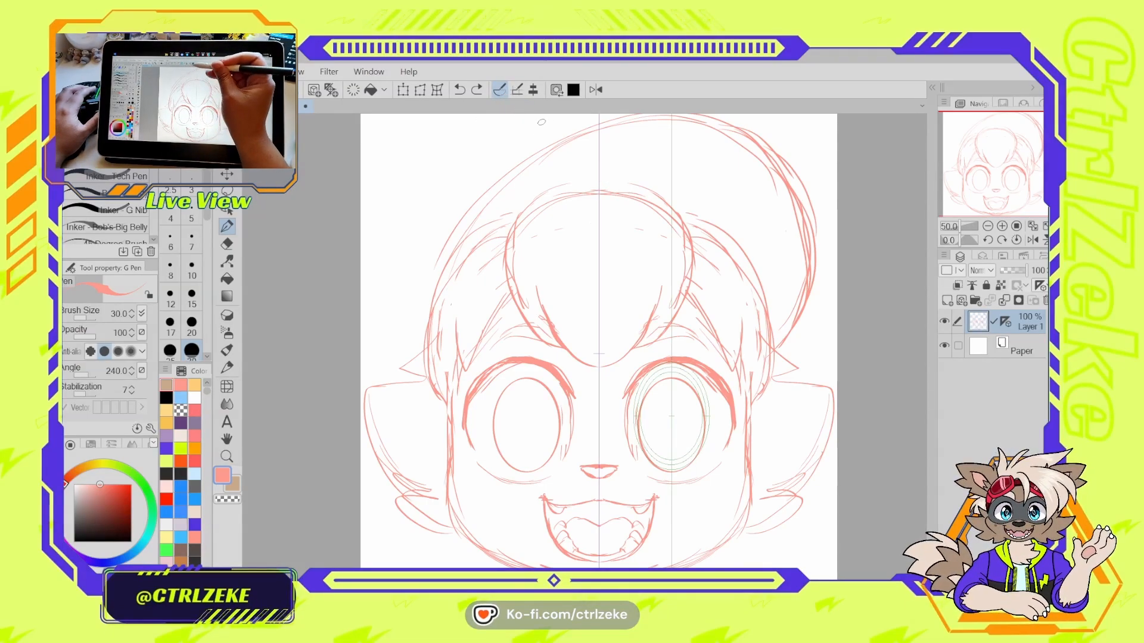
{"action": "left_click", "coordinate": [503, 89]}
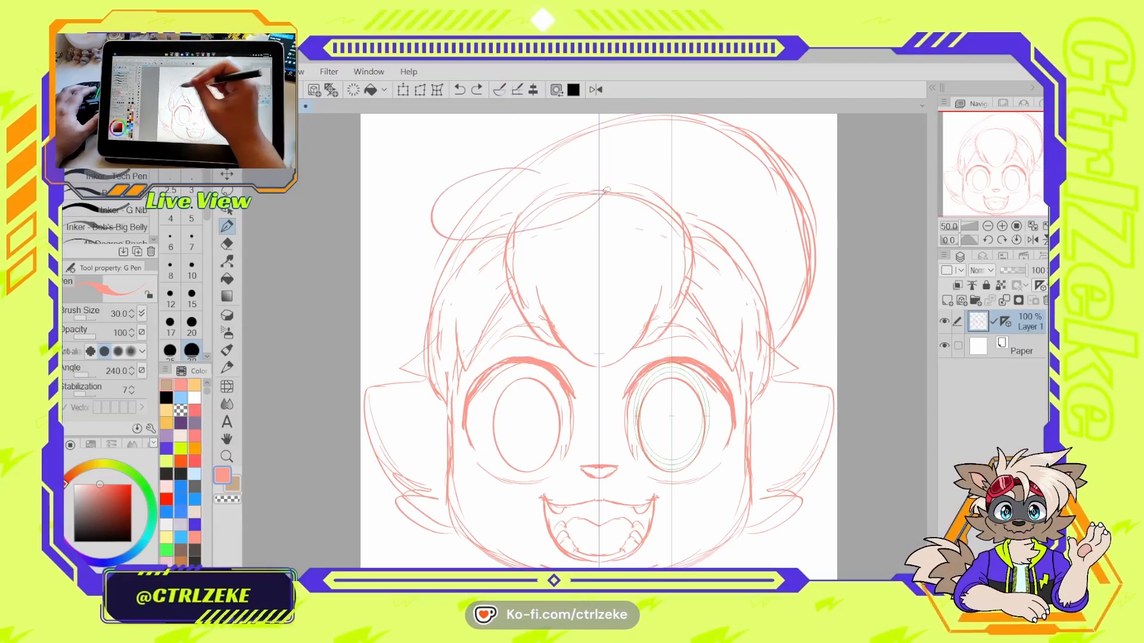
{"action": "mouse_move", "coordinate": [606, 189]}
{"action": "left_mouse_down"}
{"action": "mouse_move", "coordinate": [536, 203]}
{"action": "mouse_move", "coordinate": [648, 229]}
{"action": "mouse_move", "coordinate": [634, 152]}
{"action": "mouse_move", "coordinate": [567, 212]}
{"action": "mouse_move", "coordinate": [650, 246]}
{"action": "mouse_move", "coordinate": [530, 145]}
{"action": "mouse_move", "coordinate": [586, 243]}
{"action": "mouse_move", "coordinate": [577, 178]}
{"action": "left_mouse_up"}
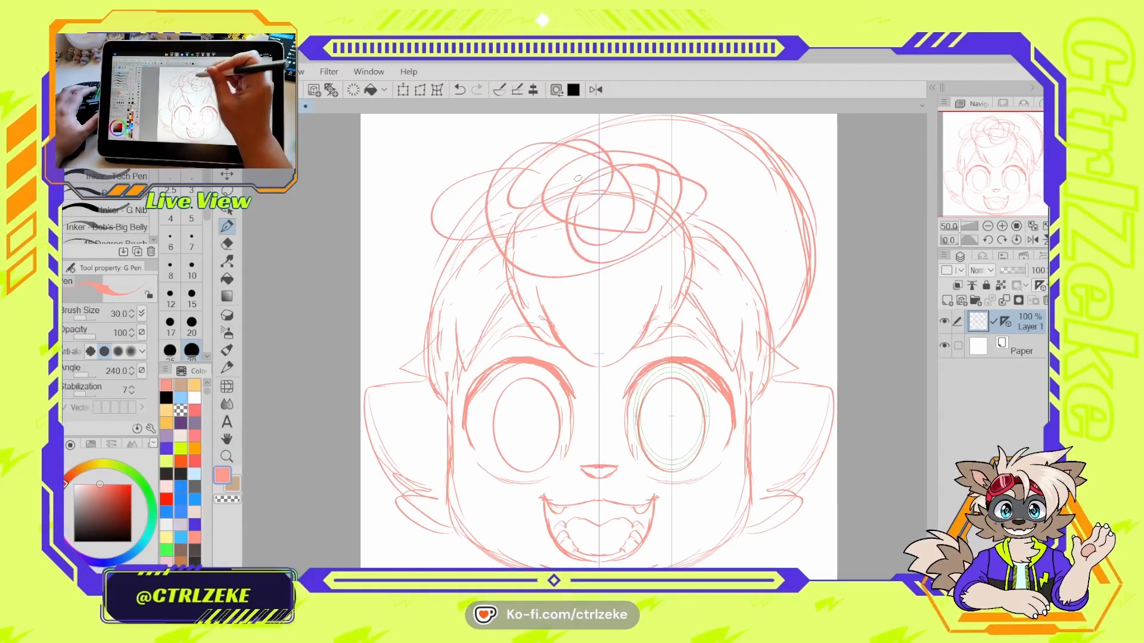
{"action": "key", "text": "ctrl+z"}
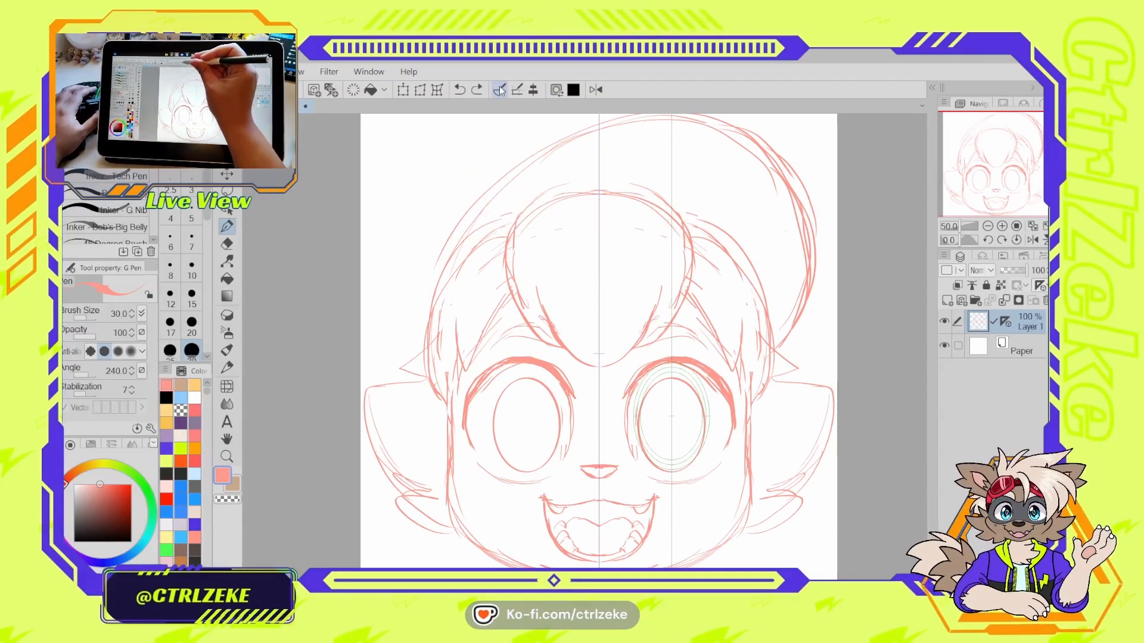
- Sketch mirrored rounded cap arcs around the top of the head and undo the trial ear stroke
{"action": "mouse_move", "coordinate": [593, 146]}
{"action": "left_mouse_down"}
{"action": "mouse_move", "coordinate": [532, 240]}
{"action": "mouse_move", "coordinate": [540, 184]}
{"action": "mouse_move", "coordinate": [695, 211]}
{"action": "mouse_move", "coordinate": [553, 159]}
{"action": "mouse_move", "coordinate": [587, 281]}
{"action": "mouse_move", "coordinate": [603, 179]}
{"action": "left_mouse_up"}
{"action": "key", "text": "ctrl+z"}
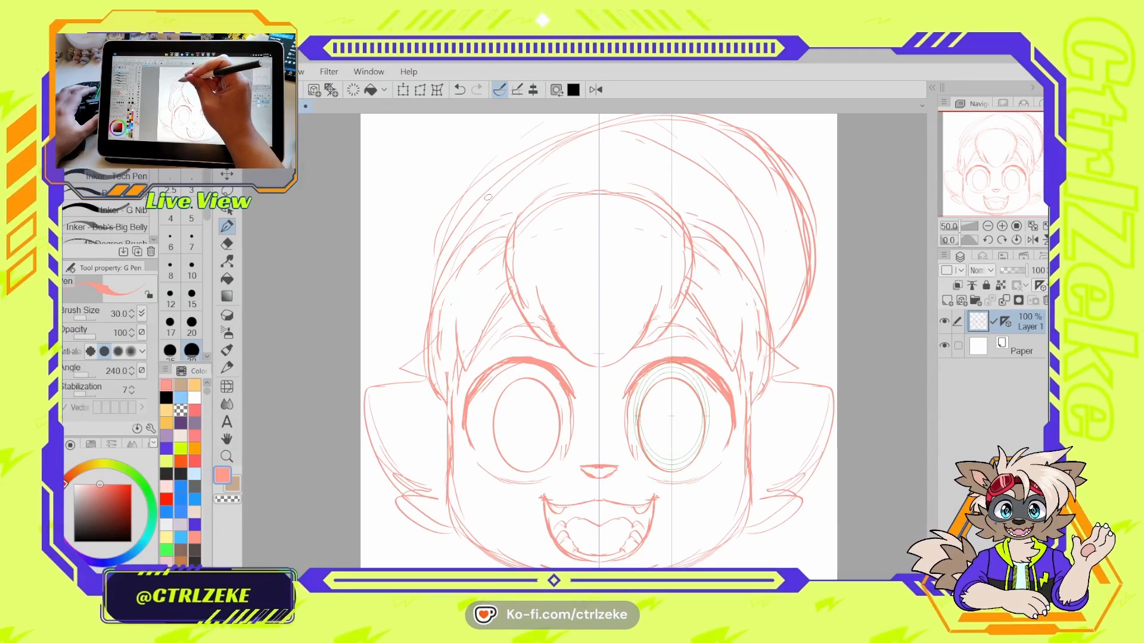
{"action": "left_click_drag", "start_coordinate": [475, 190], "coordinate": [423, 154]}
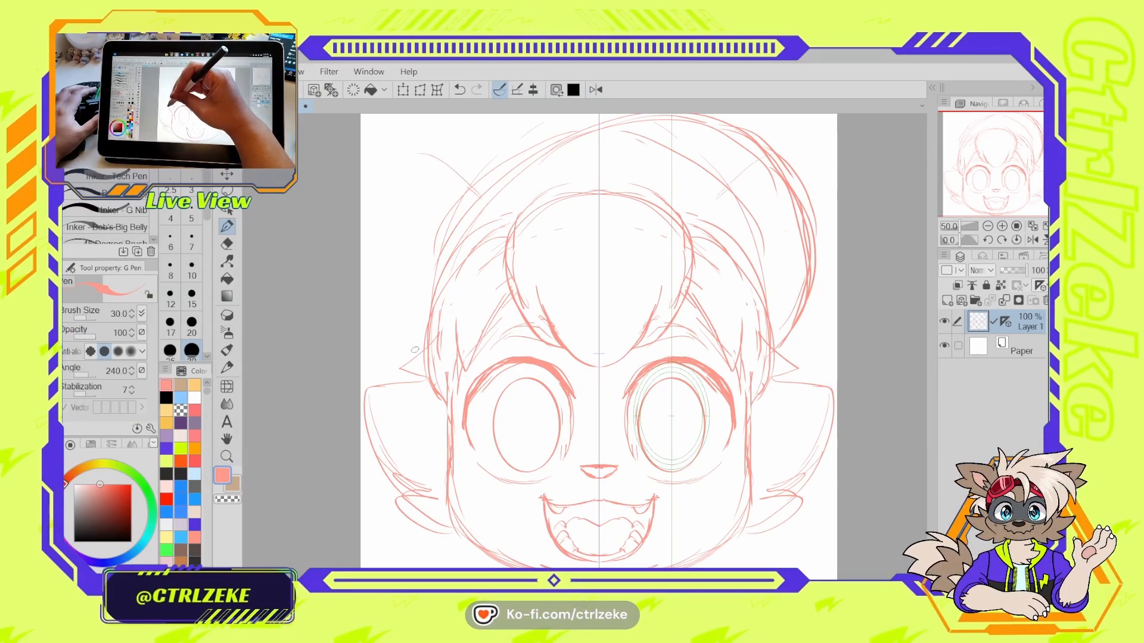
{"action": "key", "text": "ctrl+z"}
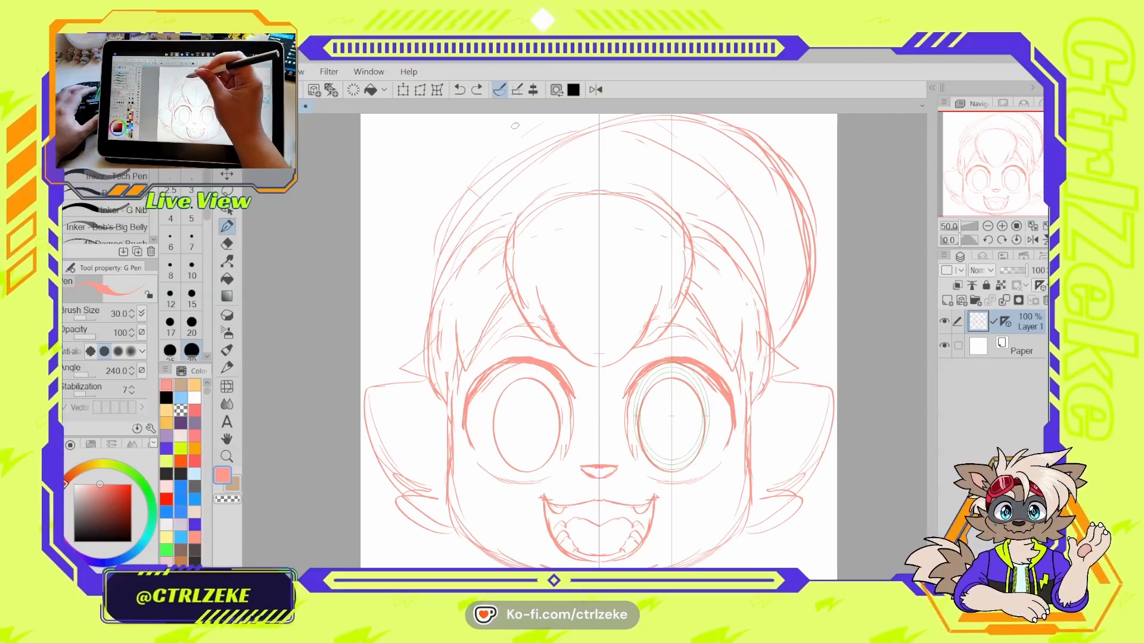
- Scale the whole sketch down to 94% and move it slightly lower on the canvas
{"action": "left_click", "coordinate": [405, 91]}
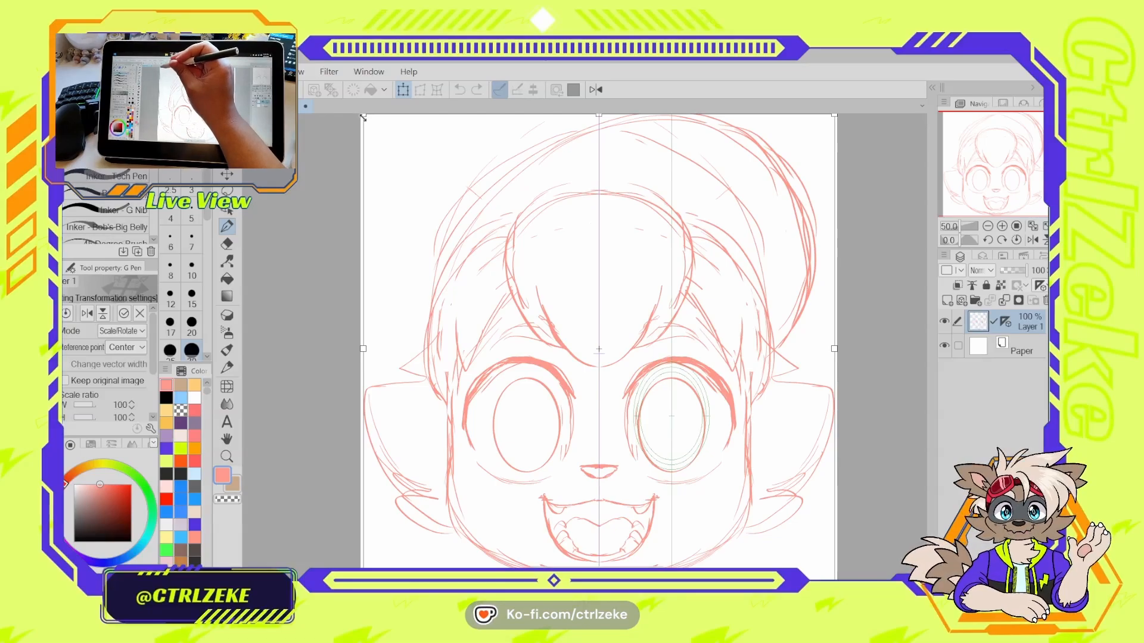
{"action": "mouse_move", "coordinate": [364, 114]}
{"action": "left_mouse_down"}
{"action": "mouse_move", "coordinate": [389, 138]}
{"action": "mouse_move", "coordinate": [382, 130]}
{"action": "left_mouse_up"}
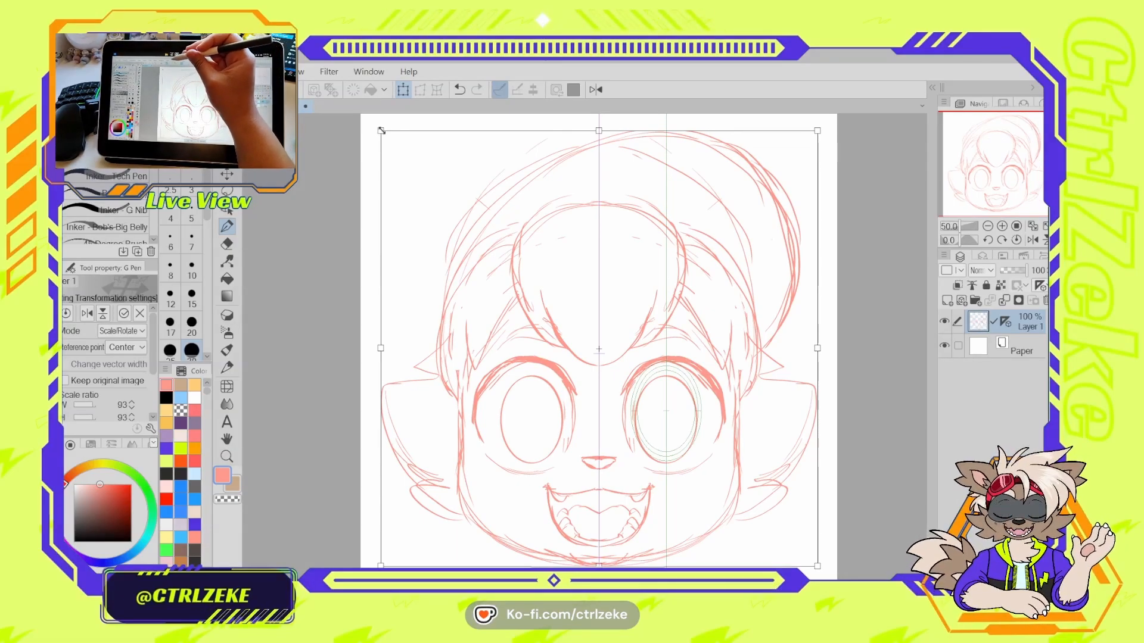
{"action": "left_click_drag", "start_coordinate": [378, 130], "coordinate": [375, 125]}
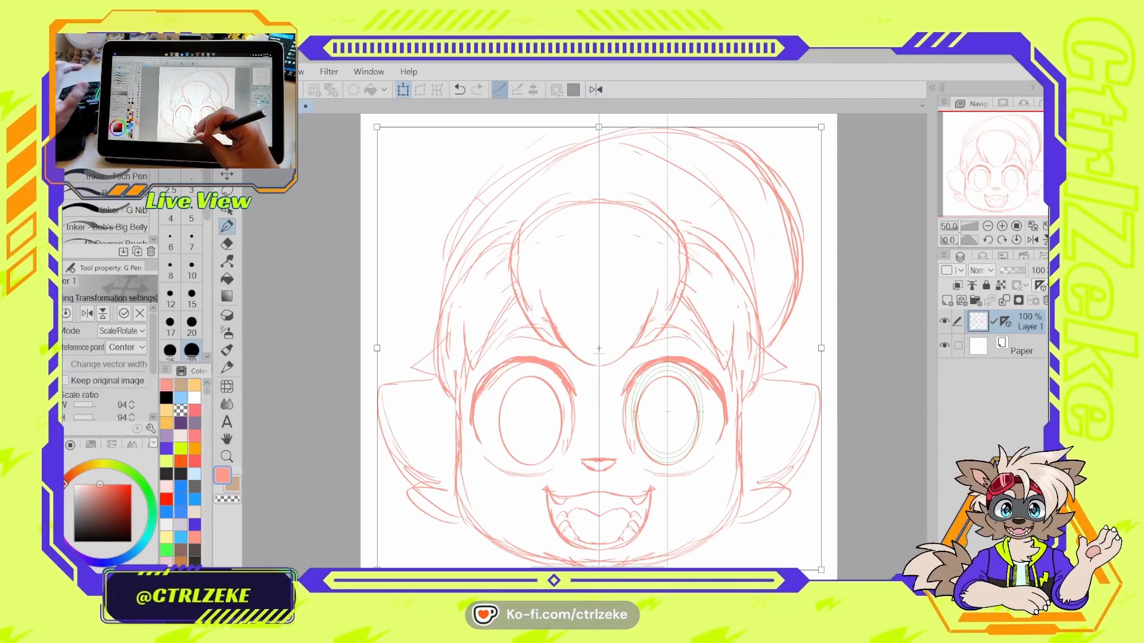
{"action": "key", "text": "Return"}
{"action": "key", "text": "k"}
{"action": "left_click_drag", "start_coordinate": [636, 299], "coordinate": [635, 318]}
- Draw large rounded ears symmetrically on both sides of the head with the size 30 G Pen
{"action": "key", "text": "p"}
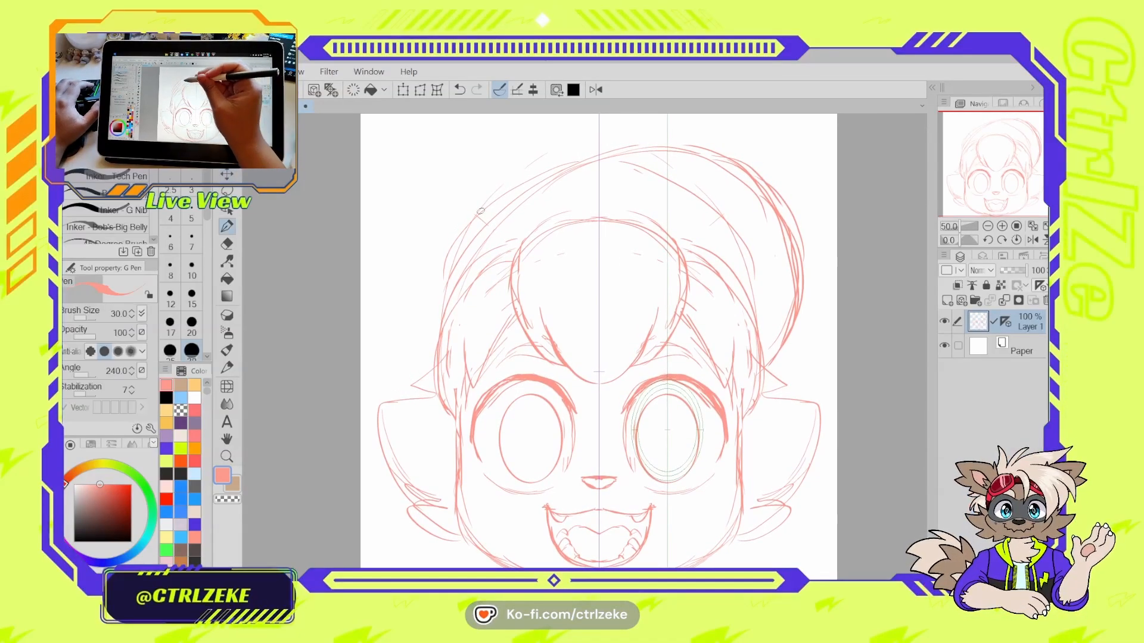
{"action": "left_click_drag", "start_coordinate": [369, 278], "coordinate": [425, 365]}
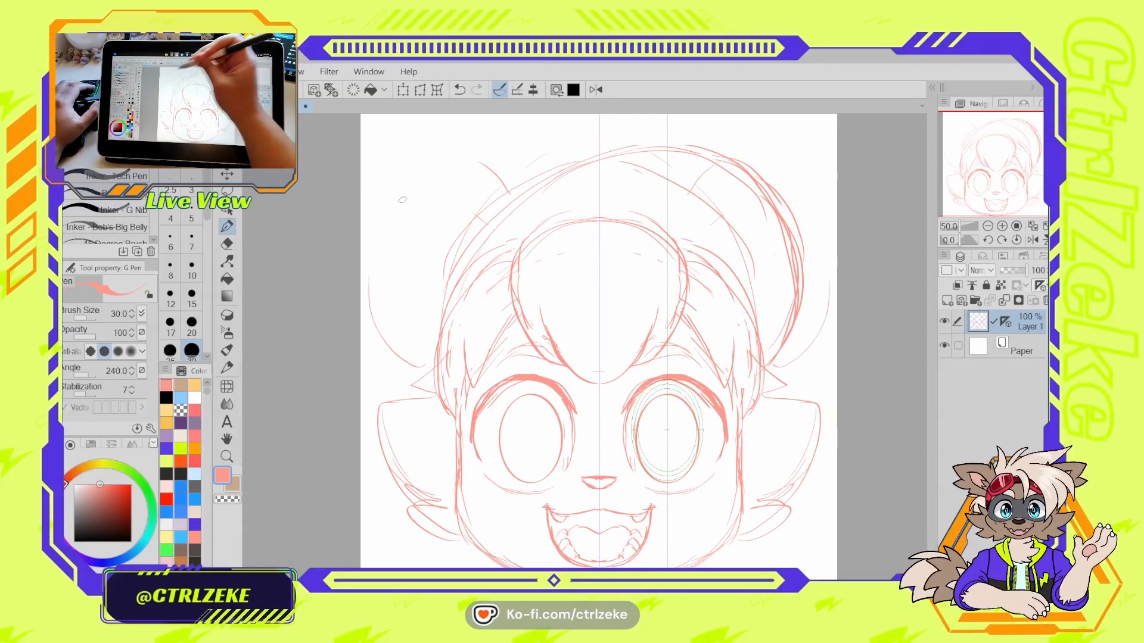
{"action": "mouse_move", "coordinate": [488, 166]}
{"action": "left_mouse_down"}
{"action": "mouse_move", "coordinate": [430, 159]}
{"action": "mouse_move", "coordinate": [372, 279]}
{"action": "left_mouse_up"}
{"action": "left_click_drag", "start_coordinate": [412, 360], "coordinate": [371, 209]}
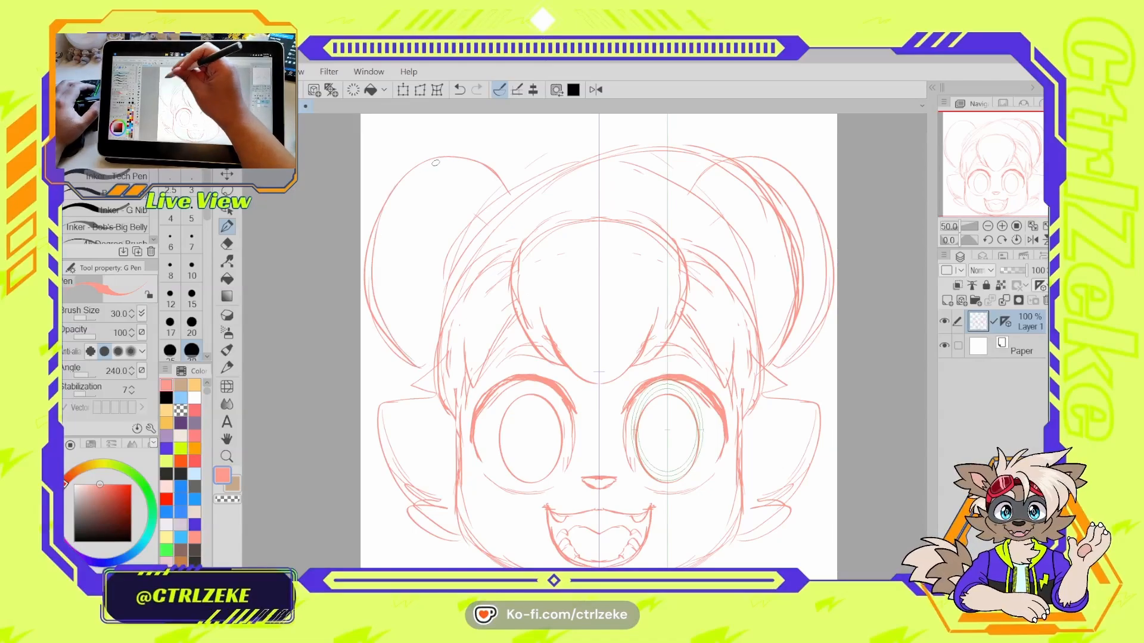
{"action": "left_click_drag", "start_coordinate": [499, 190], "coordinate": [370, 237]}
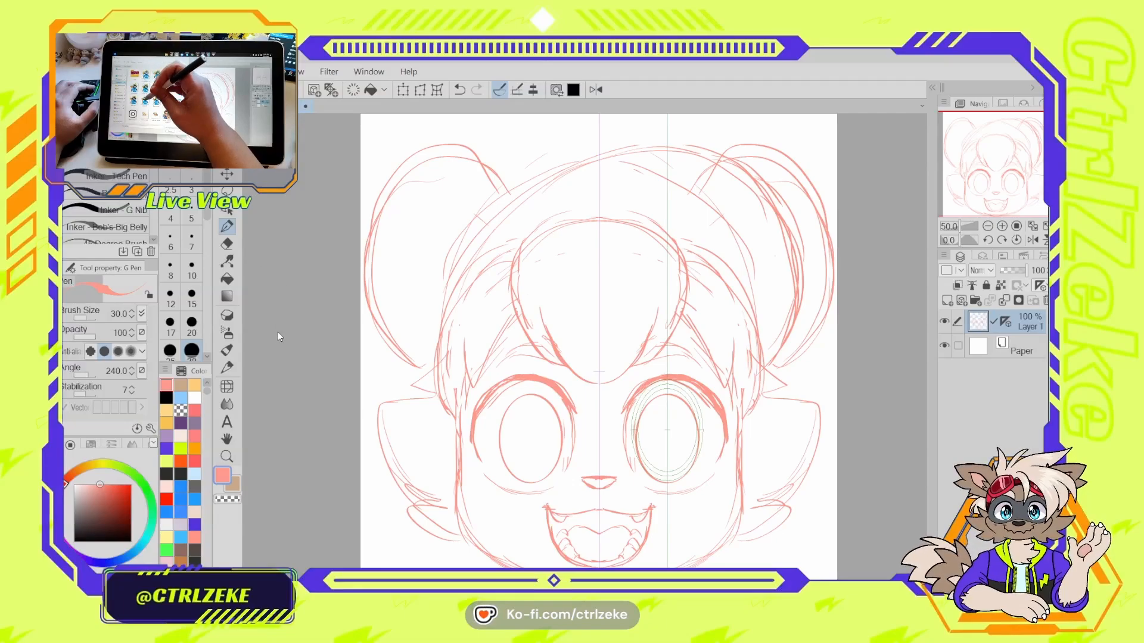
- Open the reference image lexio ell.png and examine the character's head at 200% zoom
{"action": "left_click", "coordinate": [428, 511]}
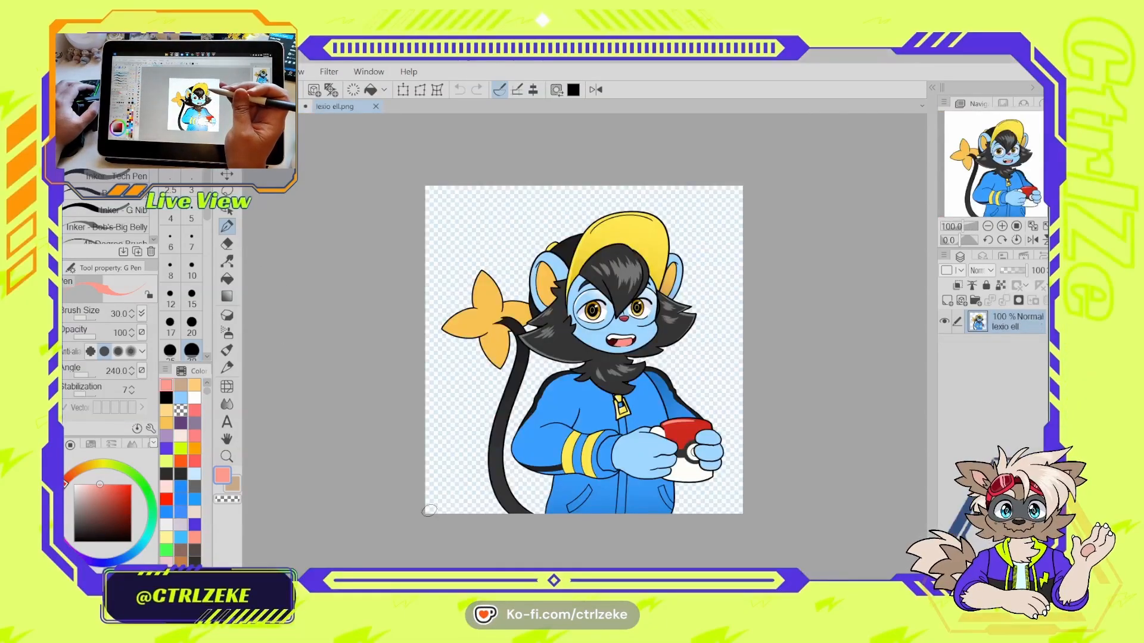
{"action": "key", "text": "ctrl+plus"}
{"action": "key", "text": "ctrl+plus"}
{"action": "left_click_drag", "start_coordinate": [705, 205], "coordinate": [481, 484]}
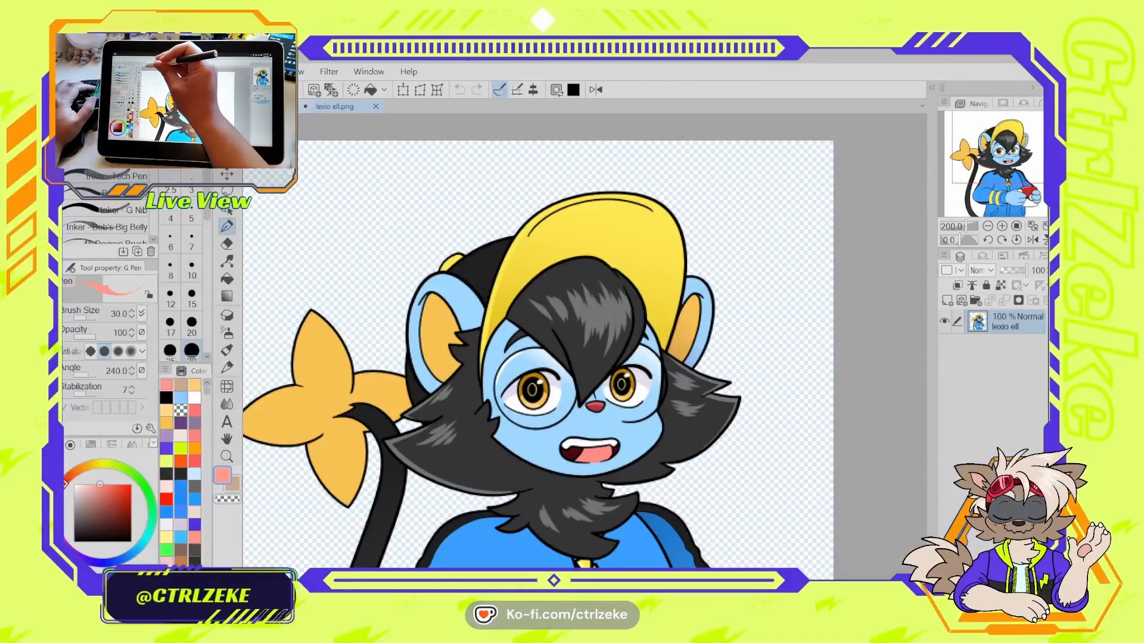
- Add small jagged fur points along both cheeks of the sketch and check them against the reference image
{"action": "left_click", "coordinate": [271, 106]}
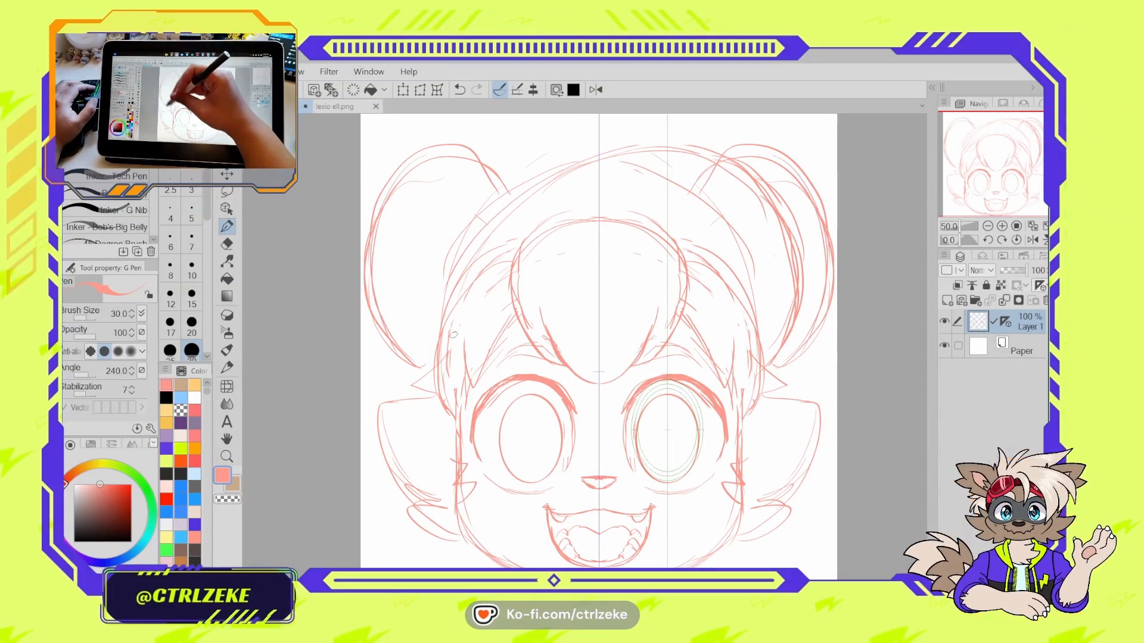
{"action": "left_click", "coordinate": [334, 107]}
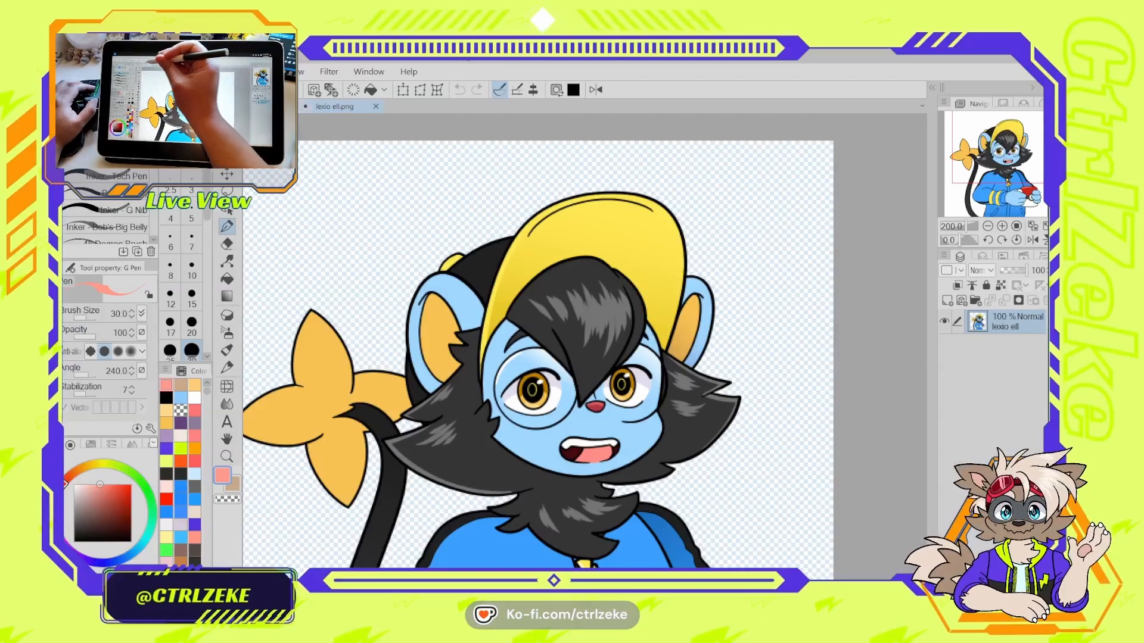
- Draw the inner ear shapes on the sketch and reinforce the outer outlines of both ears
{"action": "left_click", "coordinate": [271, 106]}
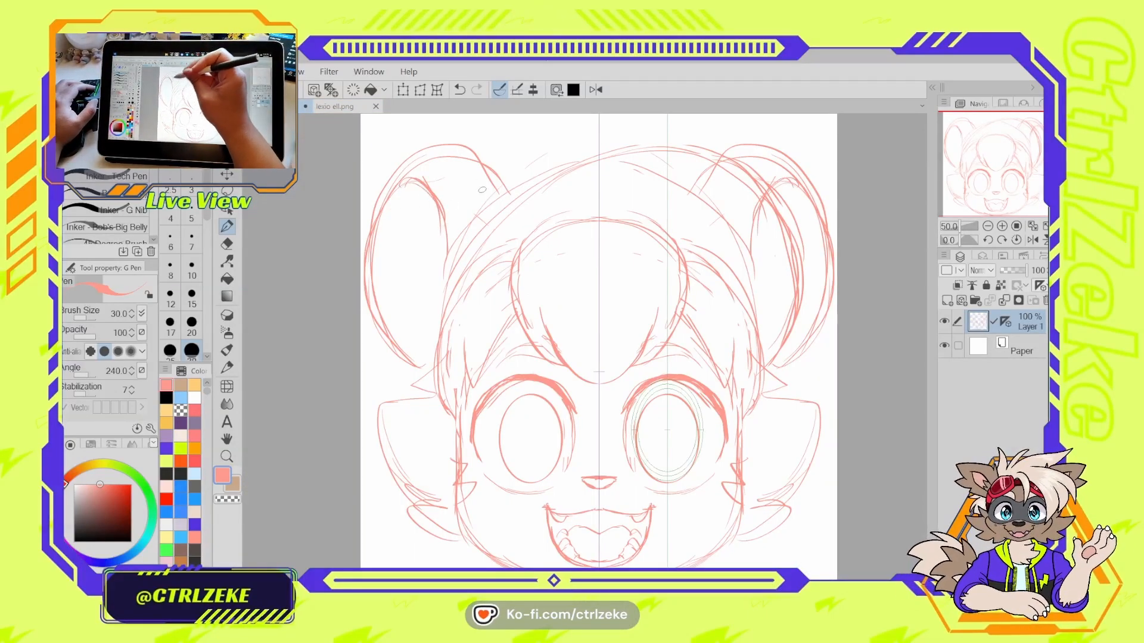
{"action": "mouse_move", "coordinate": [484, 168]}
{"action": "left_mouse_down"}
{"action": "mouse_move", "coordinate": [495, 189]}
{"action": "mouse_move", "coordinate": [409, 161]}
{"action": "mouse_move", "coordinate": [373, 209]}
{"action": "mouse_move", "coordinate": [363, 299]}
{"action": "left_mouse_up"}
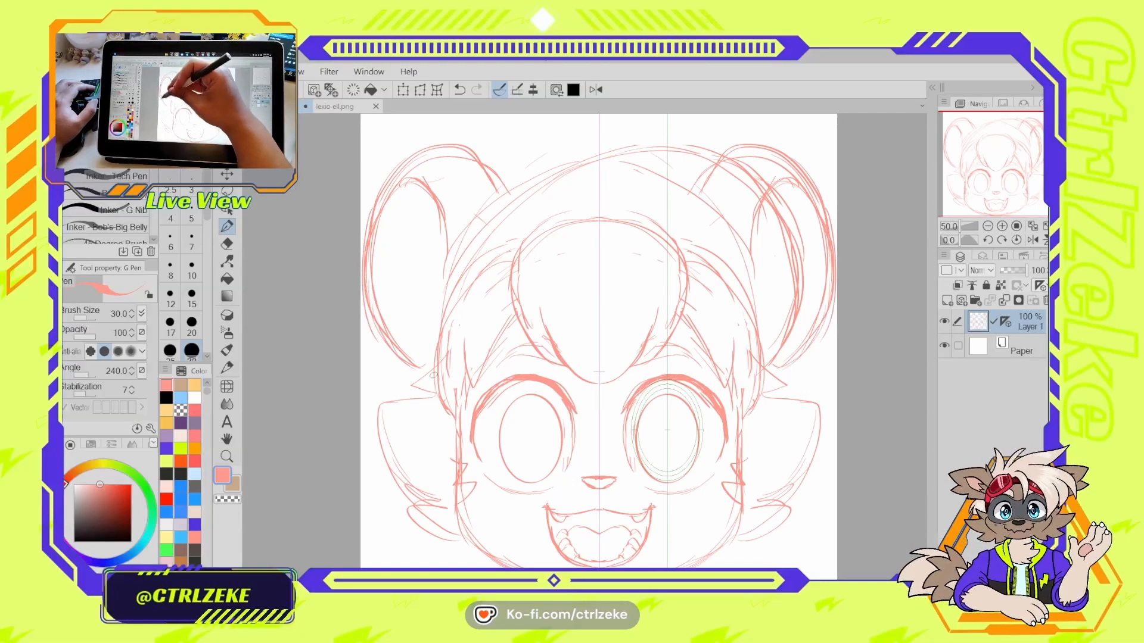
{"action": "mouse_move", "coordinate": [407, 184]}
{"action": "left_mouse_down"}
{"action": "mouse_move", "coordinate": [427, 177]}
{"action": "mouse_move", "coordinate": [407, 321]}
{"action": "left_mouse_up"}
{"action": "left_click_drag", "start_coordinate": [377, 273], "coordinate": [436, 337]}
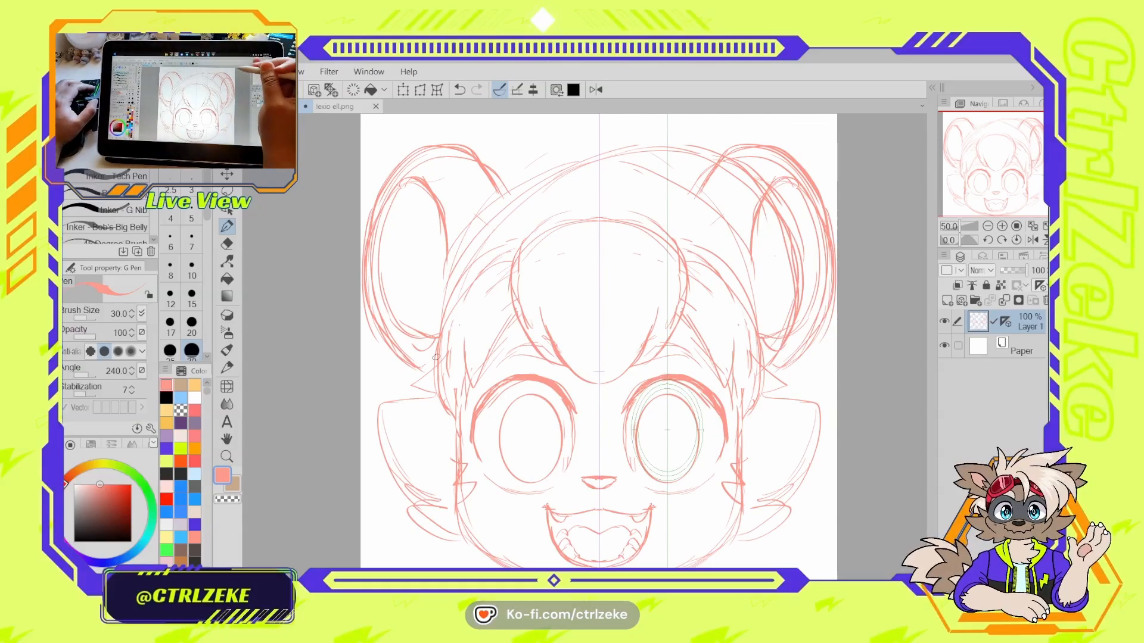
- Erase the overlapping lines where the cap and ears meet, using the hard eraser at size 90
{"action": "key", "text": "e"}
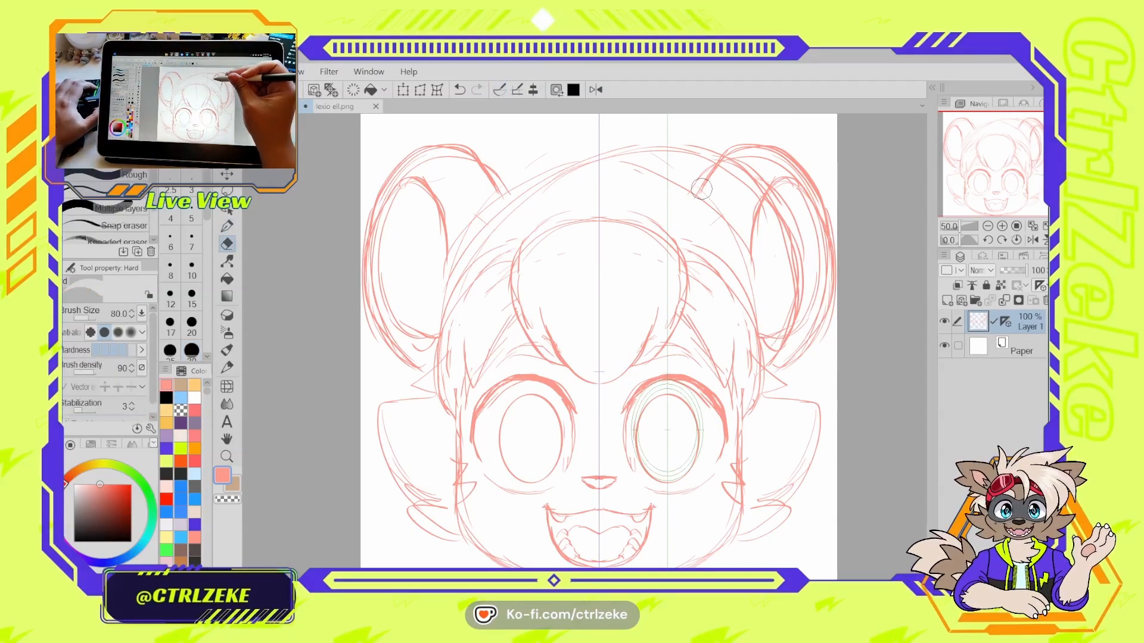
{"action": "scroll", "coordinate": [706, 185], "scroll_direction": "down", "scroll_amount": 1}
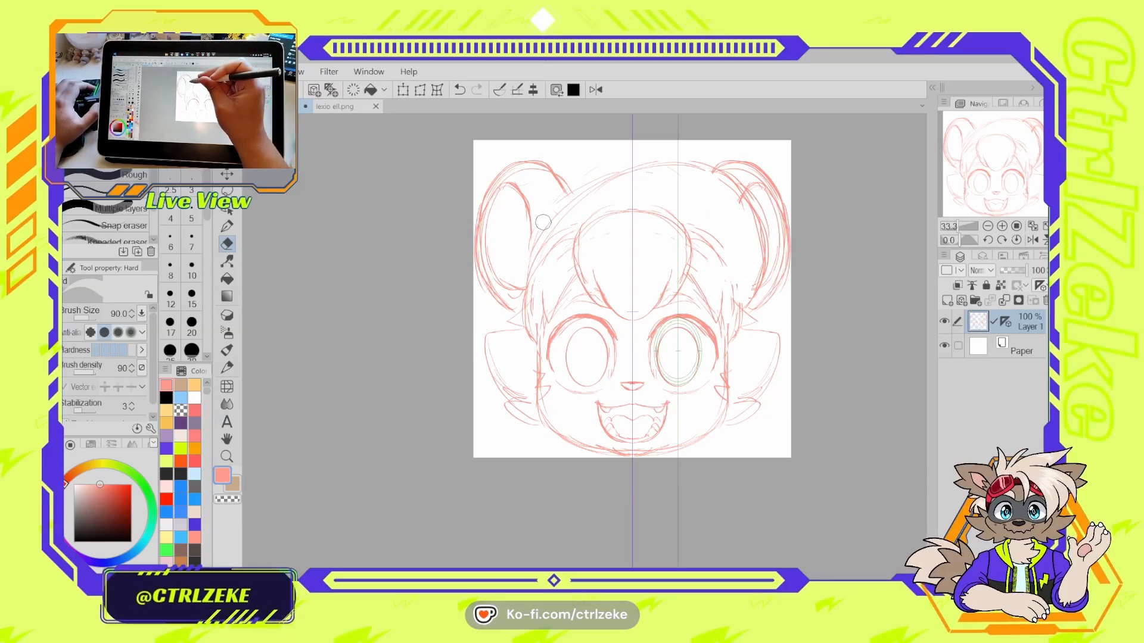
{"action": "key", "text": "p"}
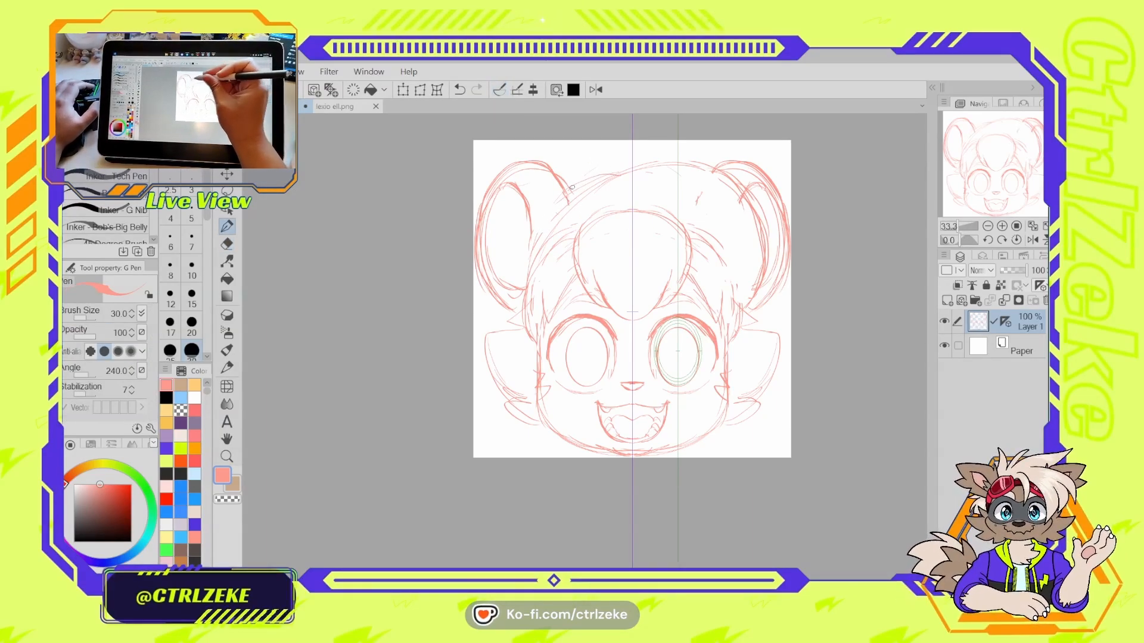
- Add a fur mark below the ear and reinforce the forehead hair tuft's outline and pointed strands with mirrored pen strokes
{"action": "left_click_drag", "start_coordinate": [501, 311], "coordinate": [504, 333]}
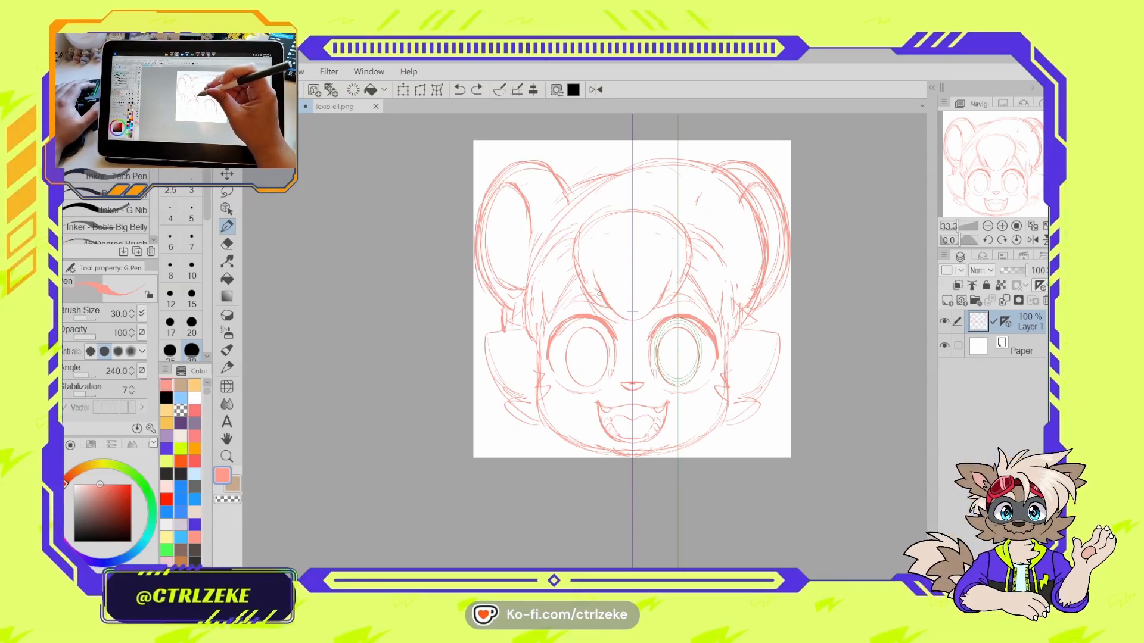
{"action": "key", "text": "ctrl+1"}
{"action": "left_click_drag", "start_coordinate": [575, 236], "coordinate": [615, 317]}
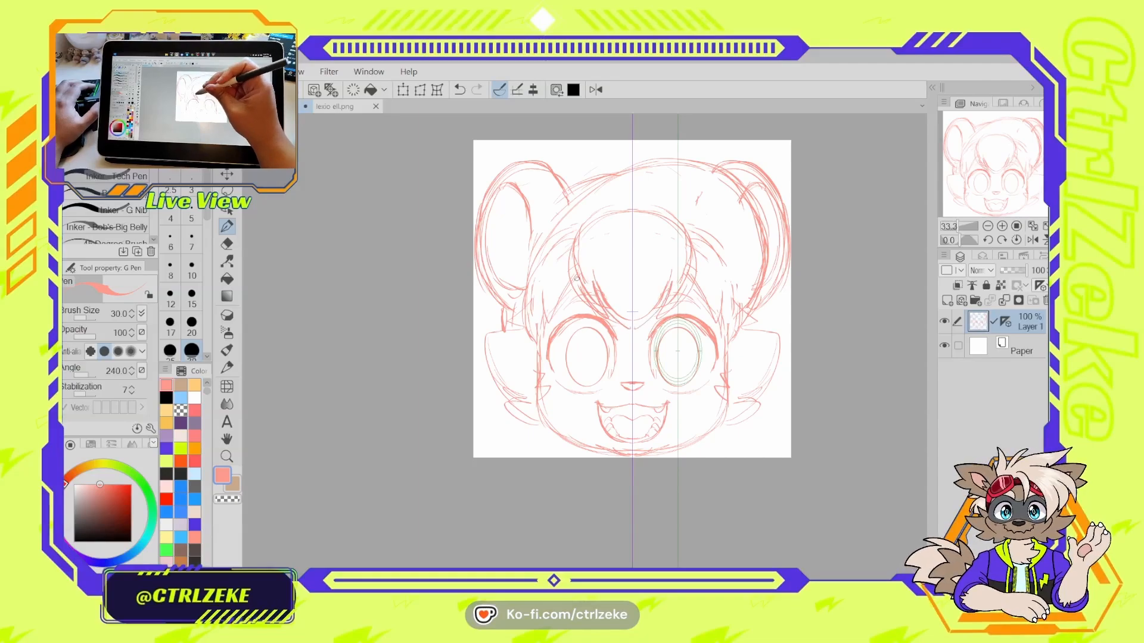
{"action": "left_click_drag", "start_coordinate": [570, 268], "coordinate": [631, 208]}
{"action": "left_click_drag", "start_coordinate": [631, 206], "coordinate": [572, 233]}
{"action": "left_click_drag", "start_coordinate": [577, 285], "coordinate": [551, 321]}
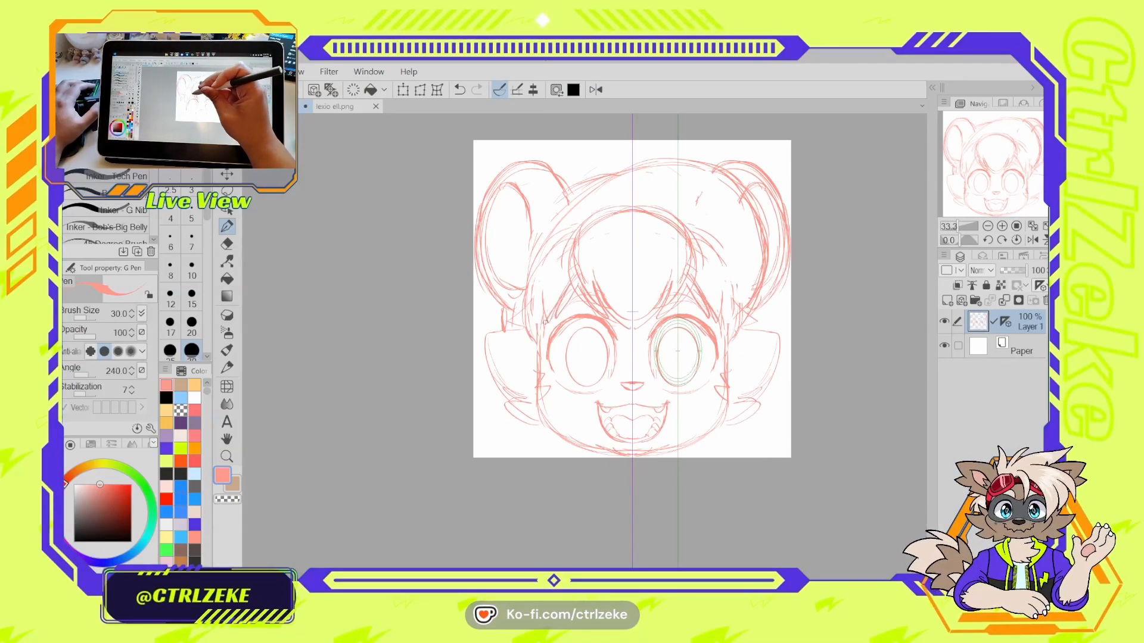
- Reinforce the sides of the face and the outer cheek fur outlines of the sketch
{"action": "left_click_drag", "start_coordinate": [536, 276], "coordinate": [523, 351]}
{"action": "left_click_drag", "start_coordinate": [499, 313], "coordinate": [520, 325]}
{"action": "mouse_move", "coordinate": [519, 329]}
{"action": "left_mouse_down"}
{"action": "mouse_move", "coordinate": [479, 341]}
{"action": "mouse_move", "coordinate": [523, 406]}
{"action": "left_mouse_up"}
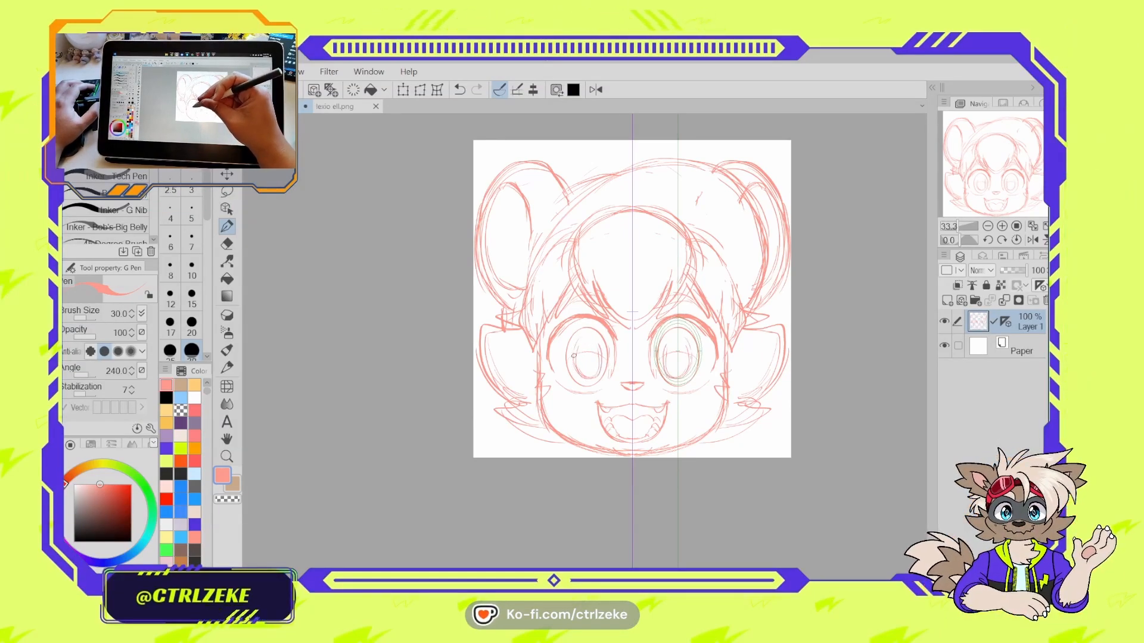
- Shade the irises of both eyes in salmon, carving out the highlights and pupil outlines with the transparent colour
{"action": "left_click_drag", "start_coordinate": [590, 349], "coordinate": [579, 347]}
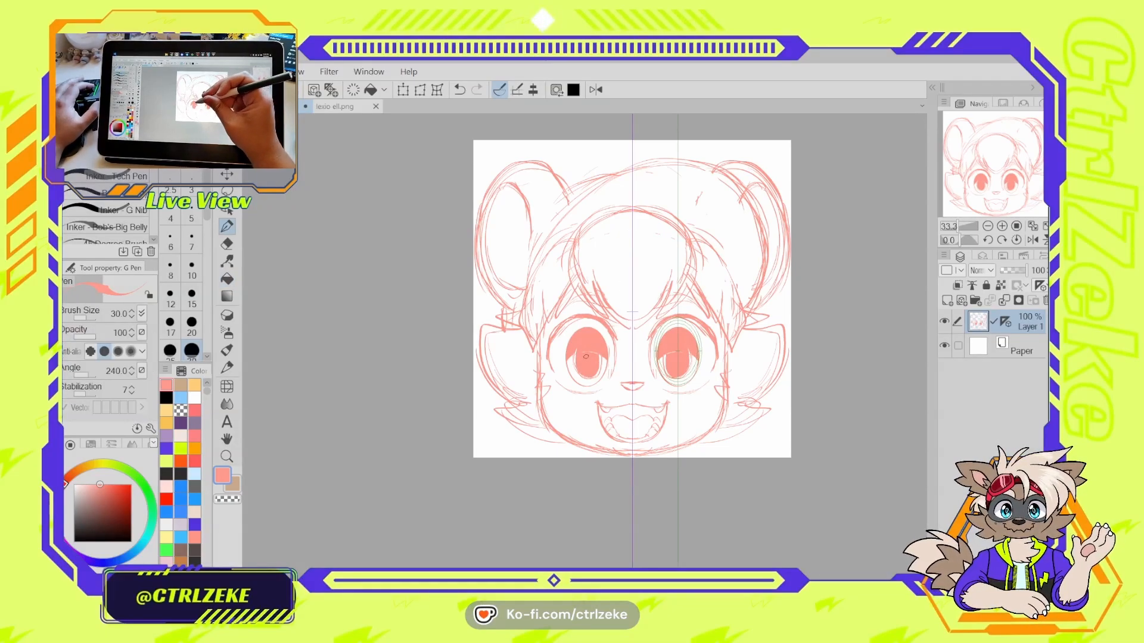
{"action": "key", "text": "c"}
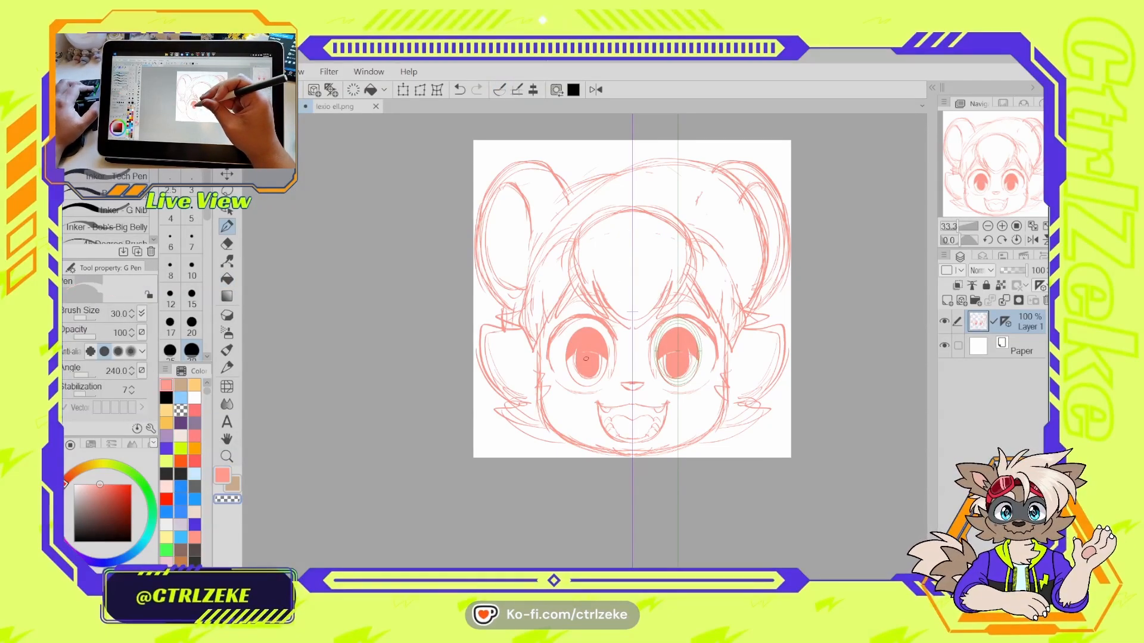
{"action": "left_click_drag", "start_coordinate": [590, 360], "coordinate": [579, 342]}
{"action": "key", "text": "ctrl+z"}
{"action": "key", "text": "ctrl+2"}
{"action": "key", "text": "ctrl+z"}
{"action": "key", "text": "ctrl+2"}
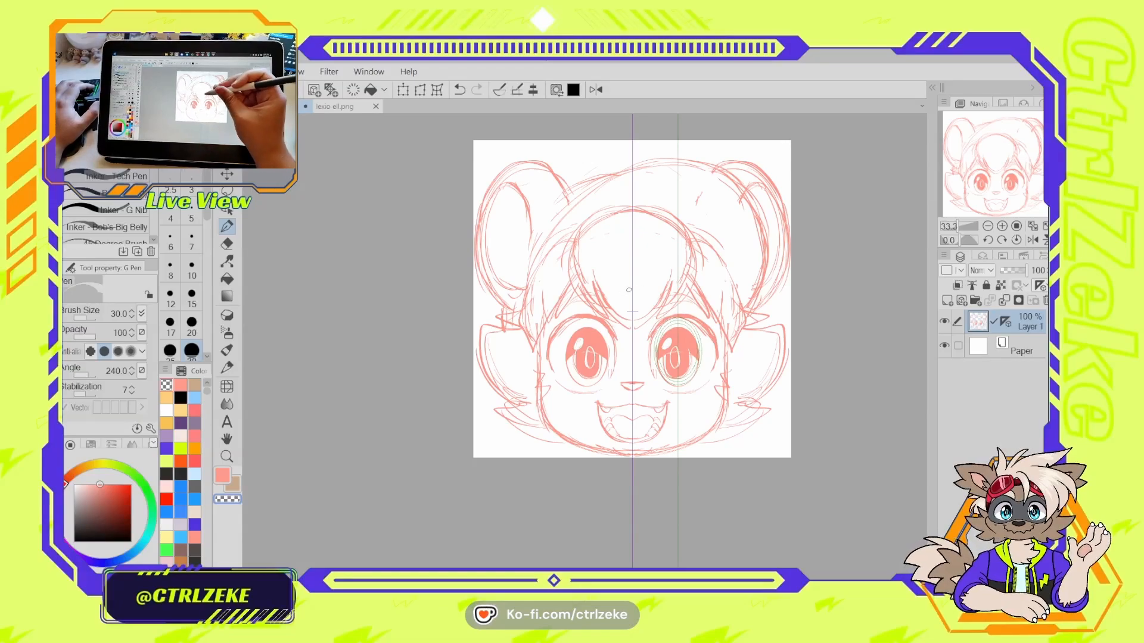
{"action": "key", "text": "x"}
{"action": "key", "text": "x"}
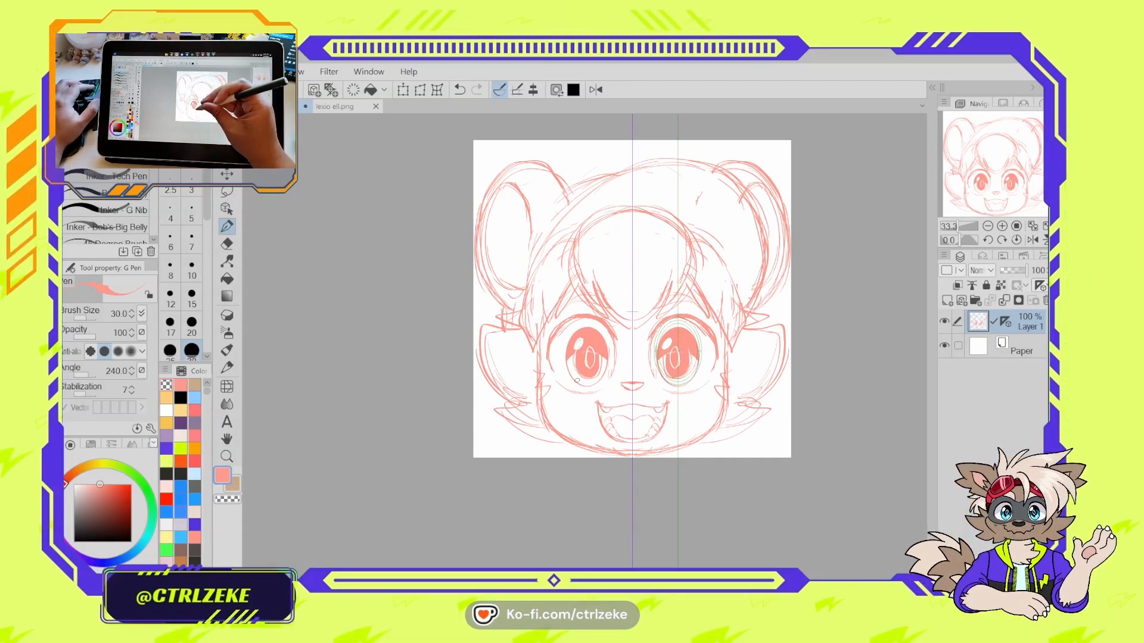
{"action": "left_click_drag", "start_coordinate": [573, 302], "coordinate": [579, 302]}
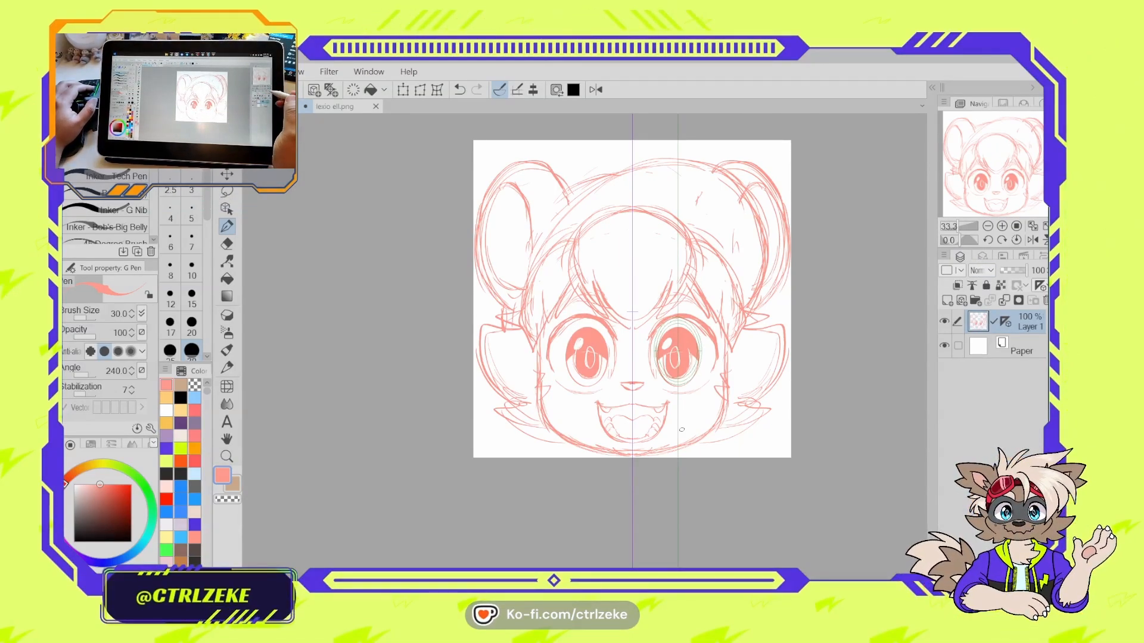
- Lower the opacity of sketch Layer 1 to 46% and add a new vector layer above it
{"action": "left_click", "coordinate": [1016, 268]}
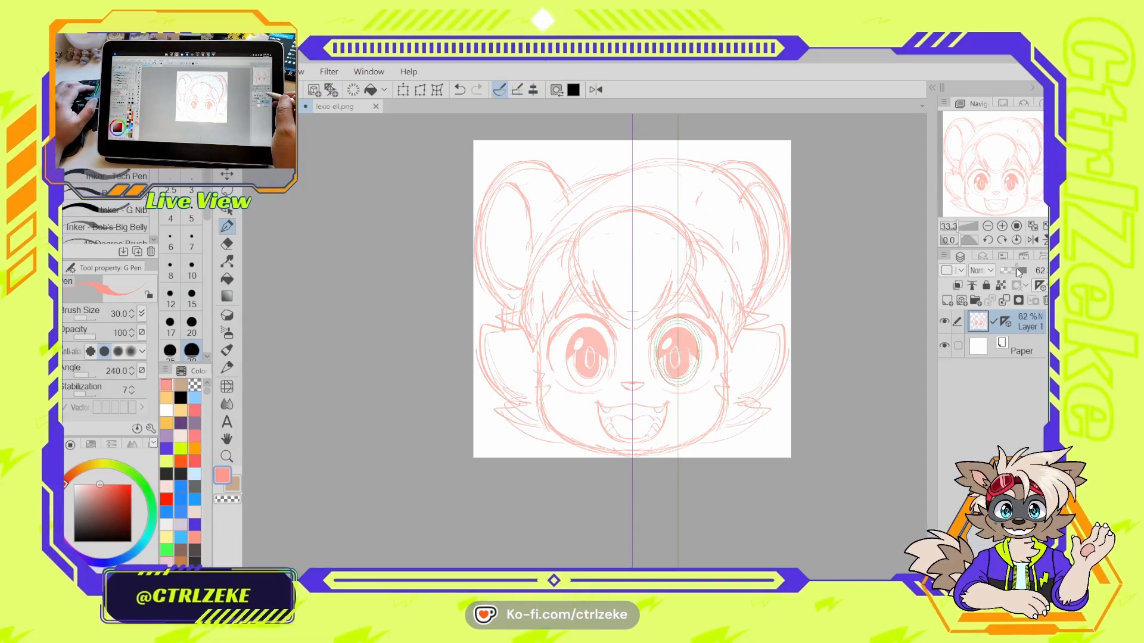
{"action": "left_click_drag", "start_coordinate": [1016, 268], "coordinate": [1010, 270]}
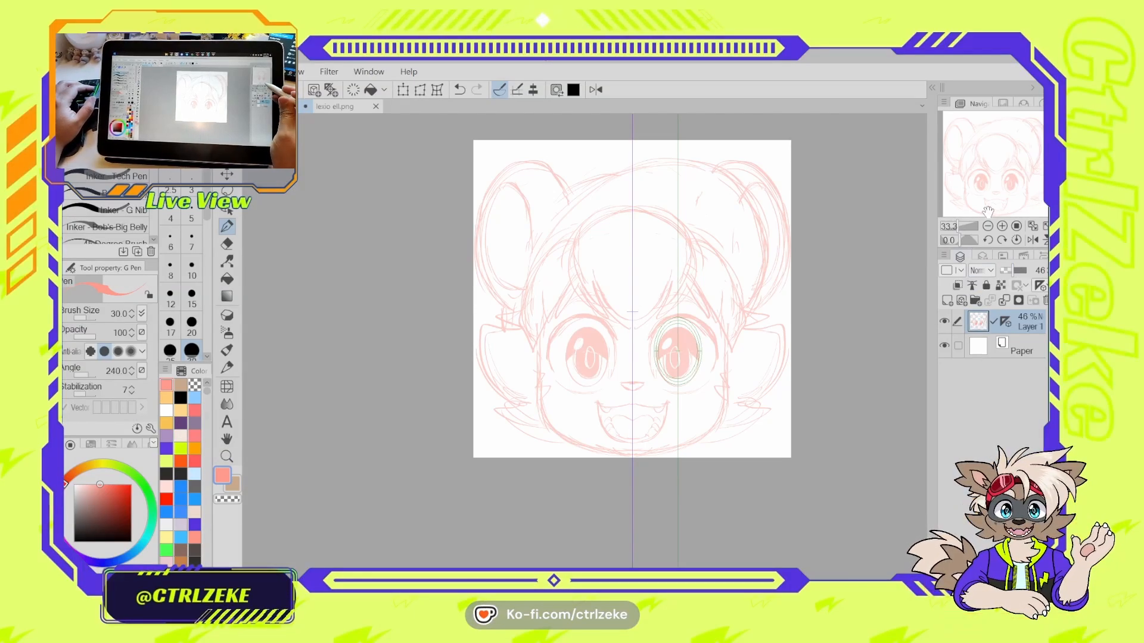
{"action": "left_click", "coordinate": [962, 301]}
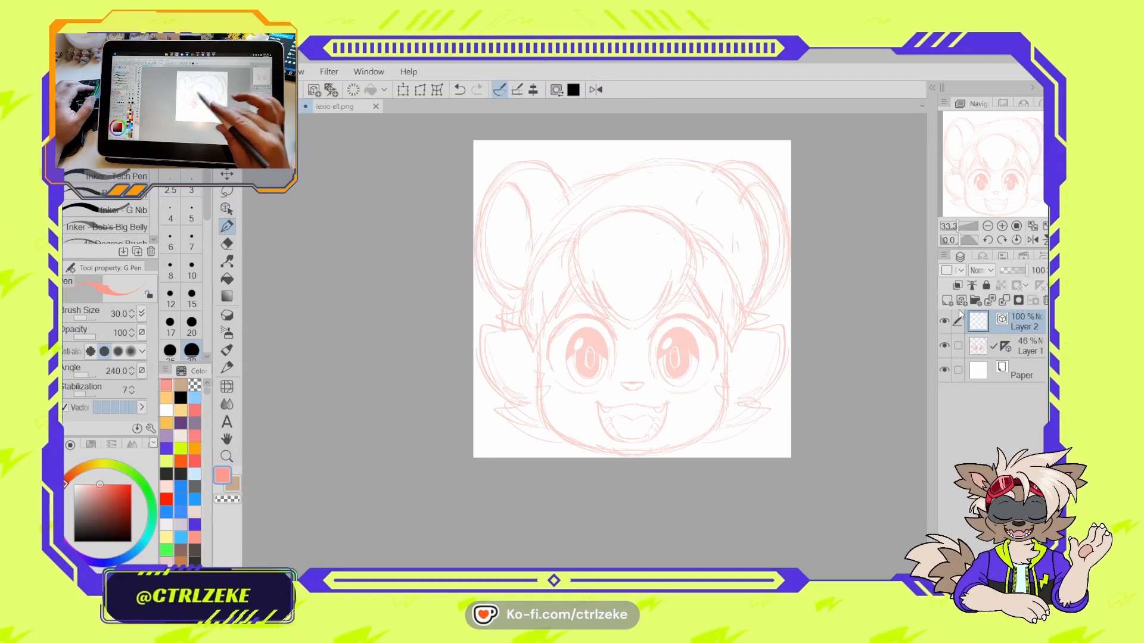
- Move the rulers from Layer 1 to the new vector layer, Layer 2, and make Layer 2 the active layer
{"action": "left_click", "coordinate": [1005, 344]}
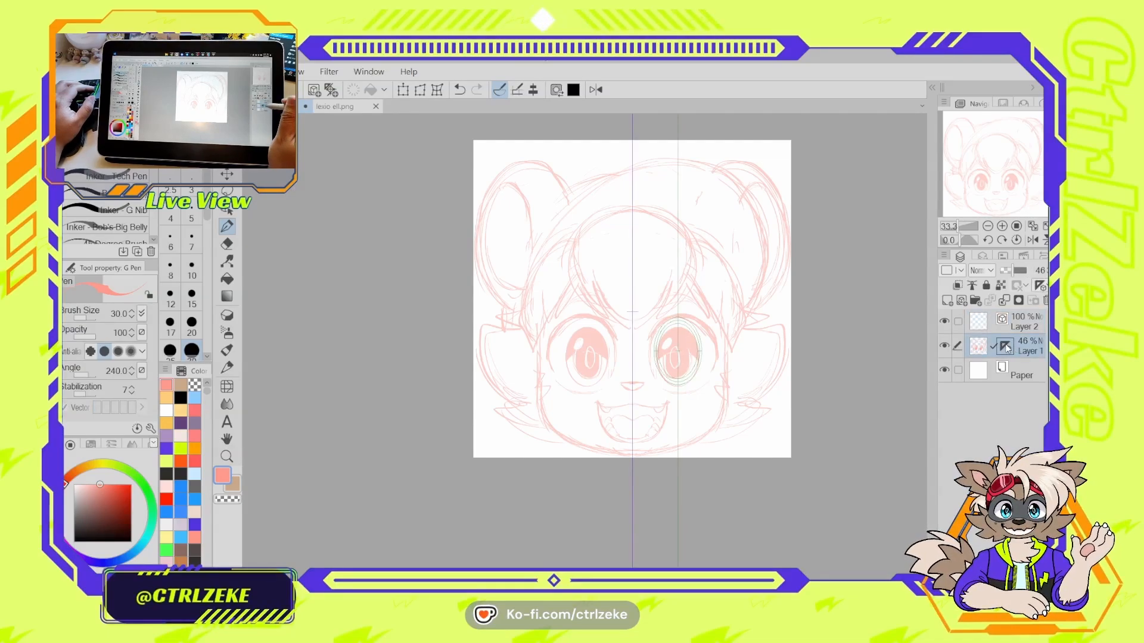
{"action": "left_click_drag", "start_coordinate": [1031, 344], "coordinate": [1008, 323]}
{"action": "left_click", "coordinate": [974, 323]}
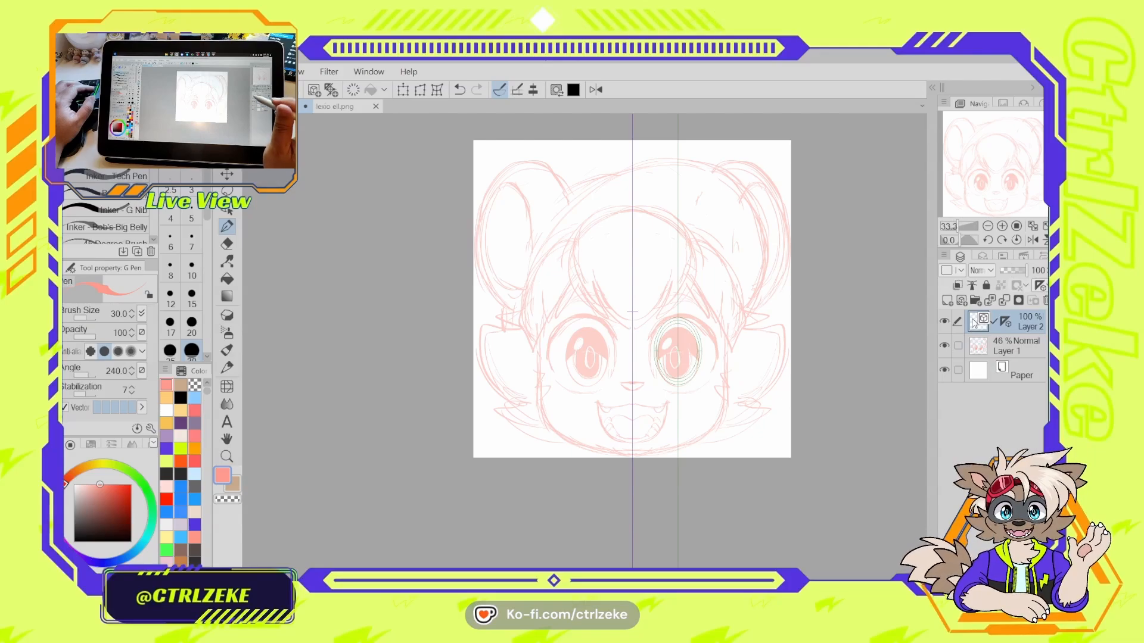
{"action": "left_click", "coordinate": [944, 346]}
{"action": "left_click", "coordinate": [944, 346]}
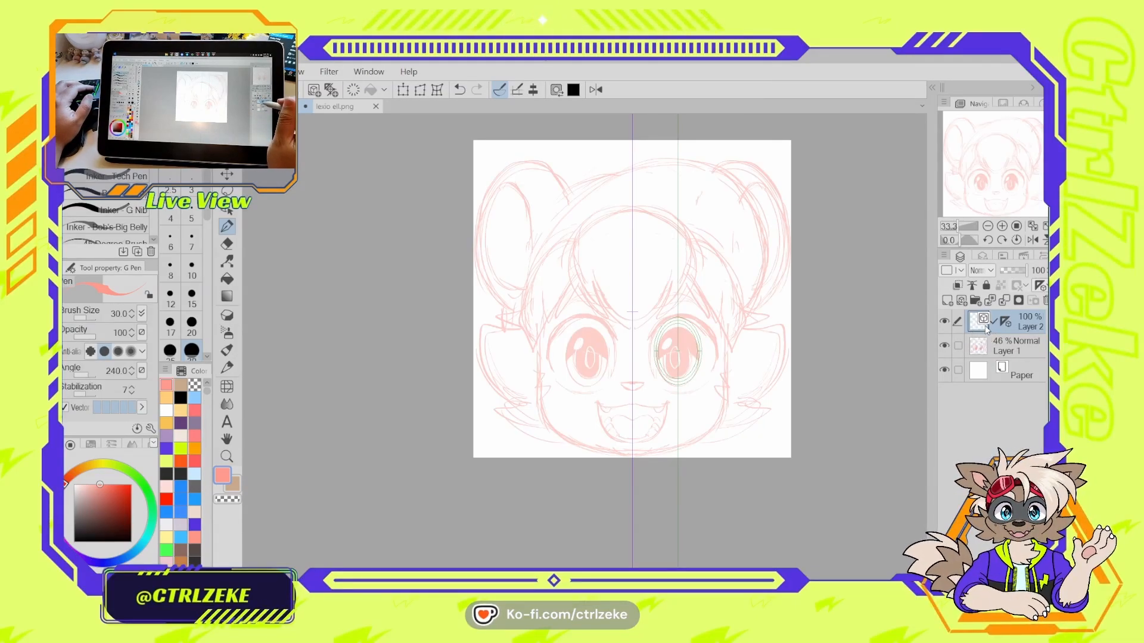
{"action": "left_click_drag", "start_coordinate": [595, 271], "coordinate": [484, 290]}
- Set up the G-pen Fat in black with a brush size of 15 for inking
{"action": "left_click", "coordinate": [128, 121]}
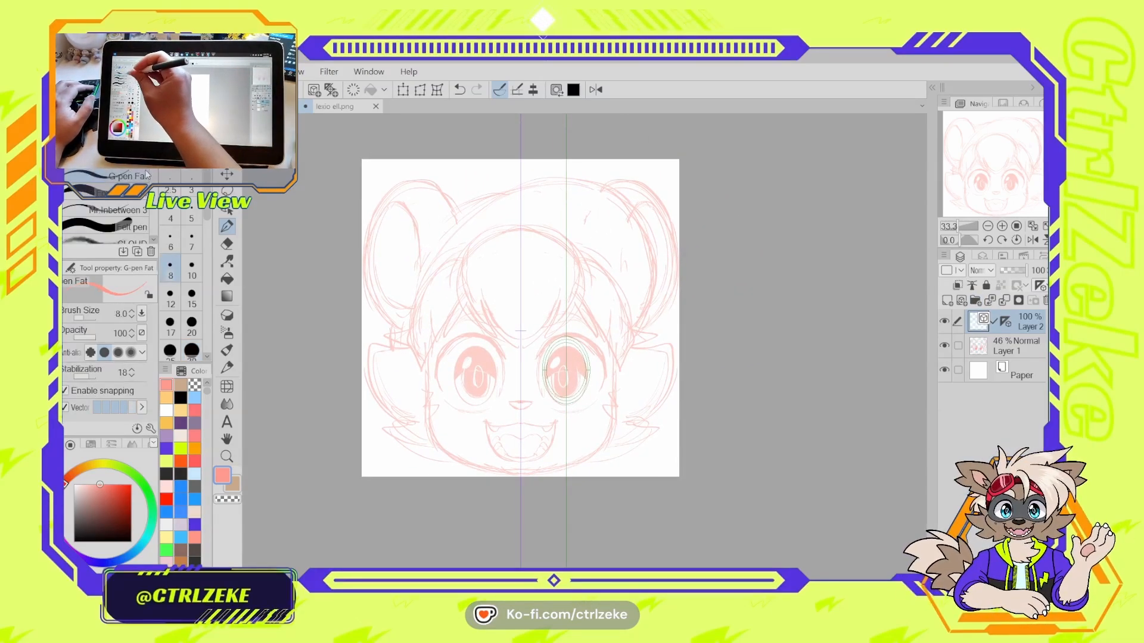
{"action": "left_click", "coordinate": [181, 397]}
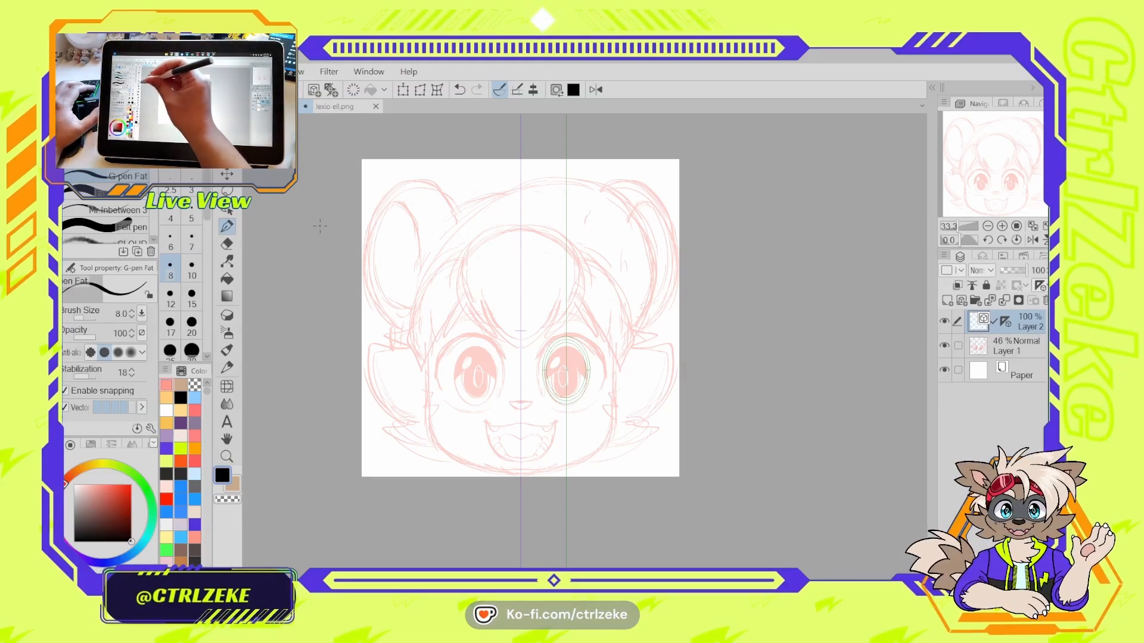
{"action": "key", "text": "]"}
{"action": "key", "text": "]"}
{"action": "key", "text": "]"}
- Try mirrored G-pen Fat strokes along the forehead tuft, and undo them
{"action": "mouse_move", "coordinate": [461, 261]}
{"action": "left_mouse_down"}
{"action": "mouse_move", "coordinate": [466, 314]}
{"action": "mouse_move", "coordinate": [475, 280]}
{"action": "mouse_move", "coordinate": [490, 330]}
{"action": "left_mouse_up"}
{"action": "left_click_drag", "start_coordinate": [477, 256], "coordinate": [494, 310]}
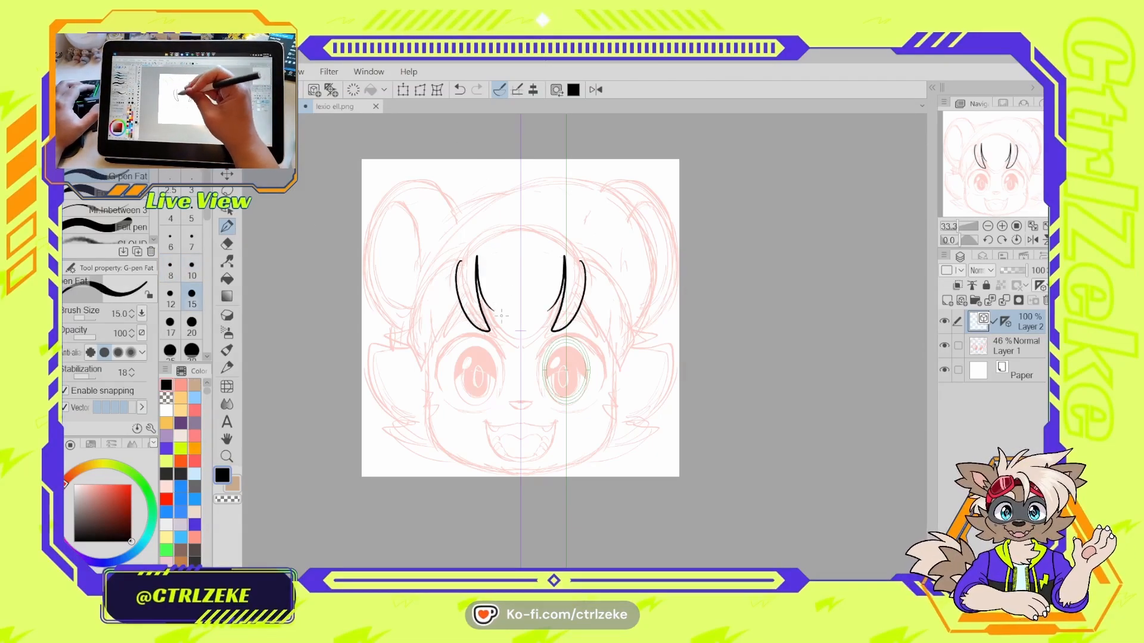
{"action": "scroll", "coordinate": [478, 269], "scroll_direction": "up", "scroll_amount": 2}
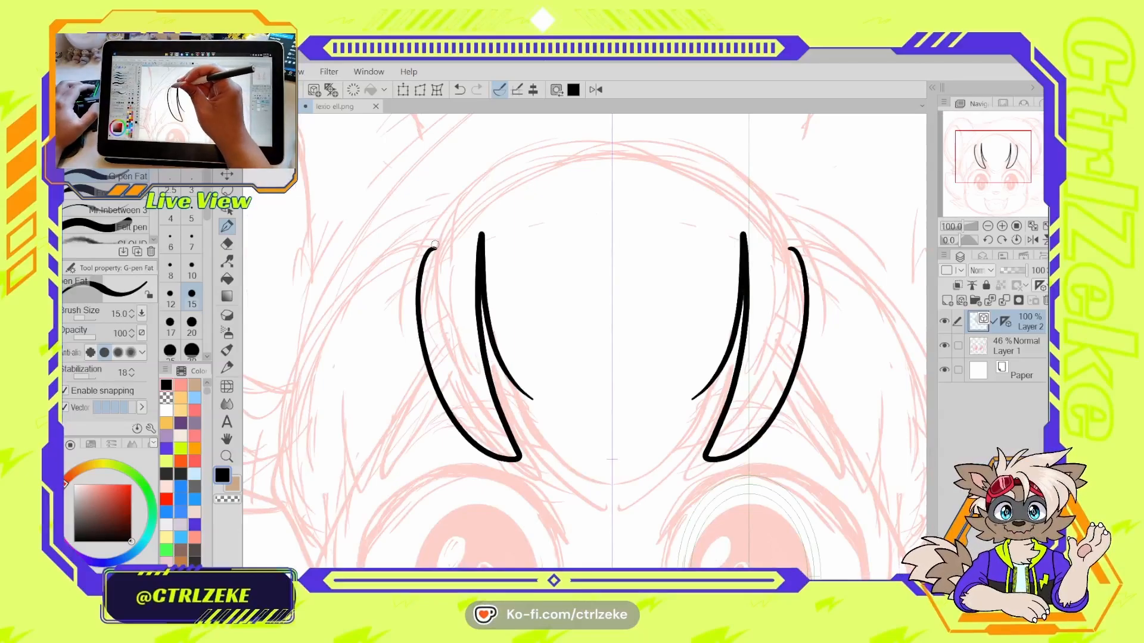
{"action": "key", "text": "ctrl+z"}
{"action": "key", "text": "ctrl+z"}
- Try out the G-pen at size 45 with mirrored strokes over the forehead, and undo all of them
{"action": "left_click", "coordinate": [125, 159]}
{"action": "mouse_move", "coordinate": [439, 266]}
{"action": "left_mouse_down"}
{"action": "mouse_move", "coordinate": [480, 300]}
{"action": "mouse_move", "coordinate": [481, 374]}
{"action": "left_mouse_up"}
{"action": "left_click_drag", "start_coordinate": [482, 321], "coordinate": [599, 192]}
{"action": "left_click_drag", "start_coordinate": [554, 262], "coordinate": [701, 359]}
{"action": "left_click_drag", "start_coordinate": [613, 331], "coordinate": [706, 467]}
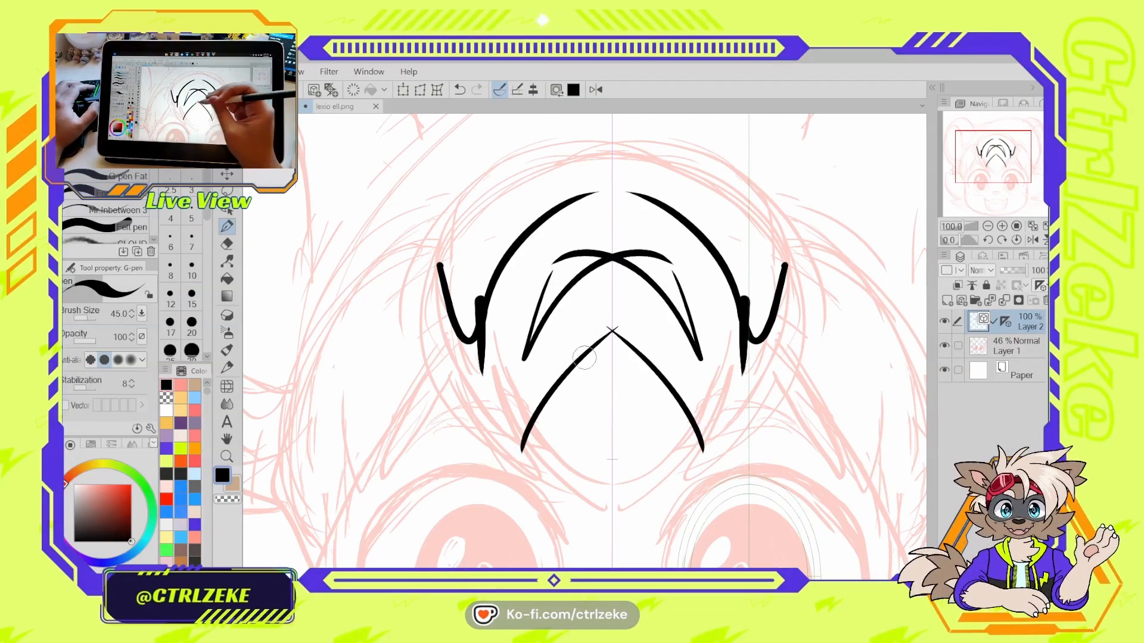
{"action": "left_click_drag", "start_coordinate": [559, 325], "coordinate": [519, 471]}
{"action": "mouse_move", "coordinate": [392, 272]}
{"action": "left_mouse_down"}
{"action": "mouse_move", "coordinate": [387, 336]}
{"action": "mouse_move", "coordinate": [479, 461]}
{"action": "mouse_move", "coordinate": [431, 354]}
{"action": "left_mouse_up"}
{"action": "mouse_move", "coordinate": [495, 454]}
{"action": "left_mouse_down"}
{"action": "mouse_move", "coordinate": [438, 359]}
{"action": "mouse_move", "coordinate": [504, 317]}
{"action": "left_mouse_up"}
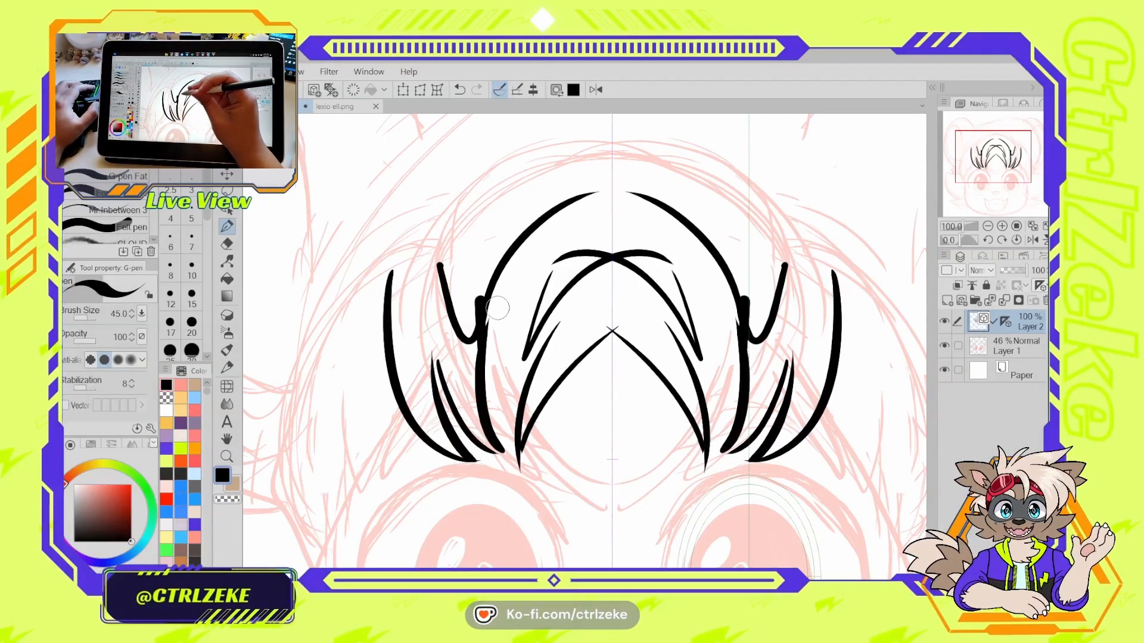
{"action": "key", "text": "ctrl+z"}
{"action": "key", "text": "ctrl+z"}
{"action": "key", "text": "ctrl+z"}
{"action": "key", "text": "ctrl+z"}
{"action": "key", "text": "ctrl+z"}
{"action": "key", "text": "ctrl+z"}
{"action": "key", "text": "ctrl+z"}
{"action": "key", "text": "ctrl+z"}
{"action": "key", "text": "ctrl+z"}
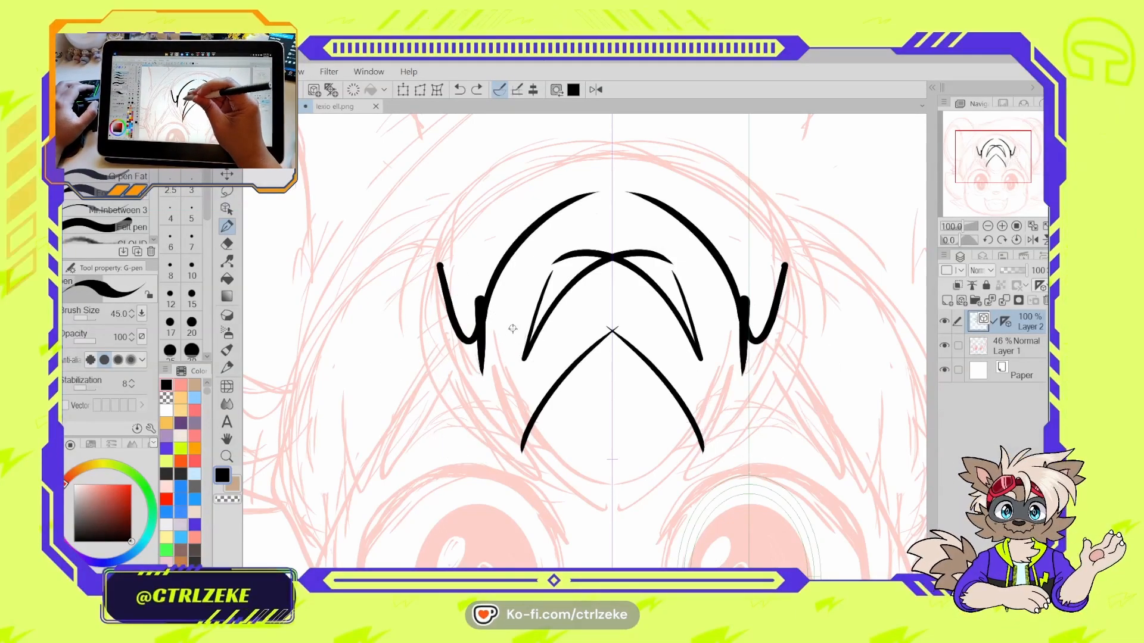
{"action": "key", "text": "ctrl+z"}
{"action": "key", "text": "ctrl+z"}
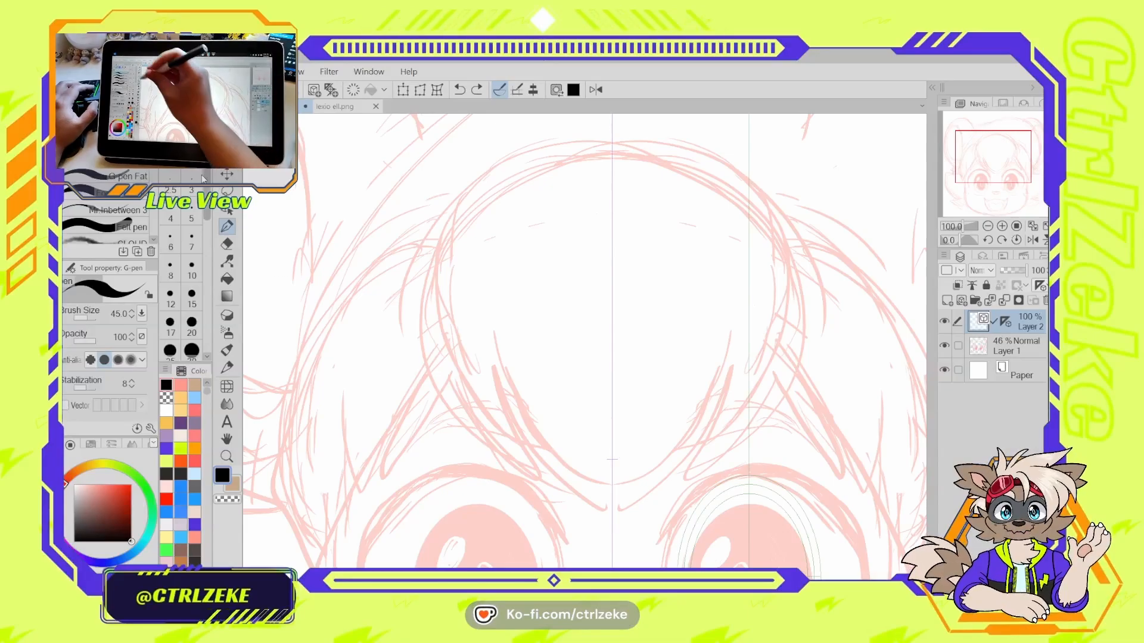
- Switch back to the G-pen Fat, try it on the forehead, and set its brush size to 30 and stabilization to 25
{"action": "left_click", "coordinate": [129, 177]}
{"action": "mouse_move", "coordinate": [477, 244]}
{"action": "left_mouse_down"}
{"action": "mouse_move", "coordinate": [468, 262]}
{"action": "mouse_move", "coordinate": [601, 207]}
{"action": "left_mouse_up"}
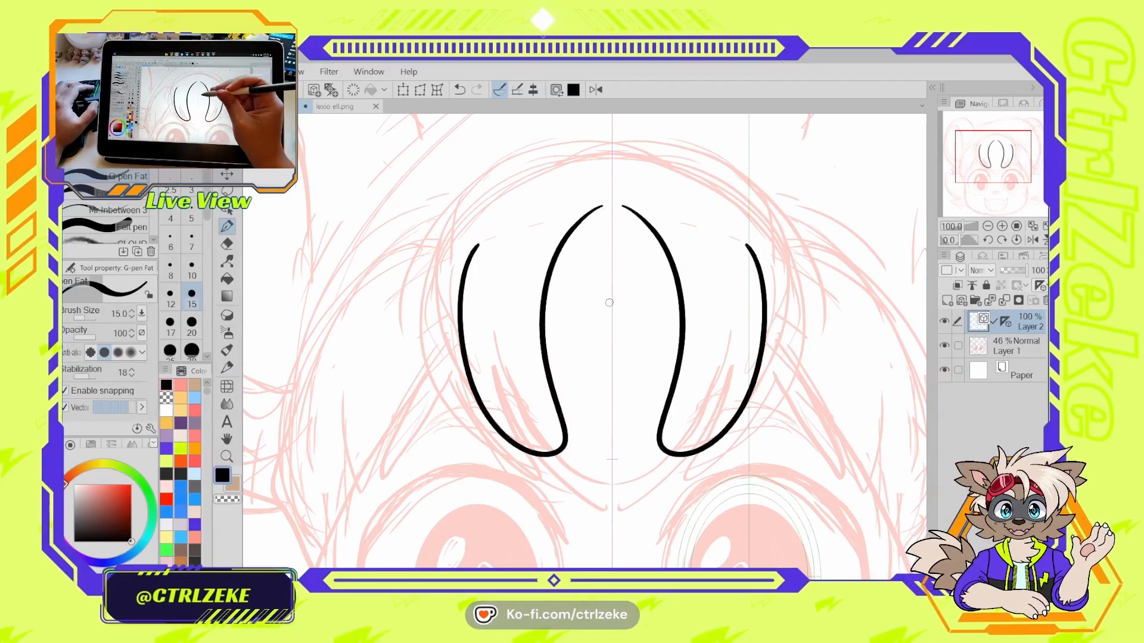
{"action": "key", "text": "ctrl+z"}
{"action": "scroll", "coordinate": [588, 337], "scroll_direction": "down", "scroll_amount": 3}
{"action": "mouse_move", "coordinate": [577, 356]}
{"action": "left_mouse_down"}
{"action": "mouse_move", "coordinate": [526, 372]}
{"action": "mouse_move", "coordinate": [579, 426]}
{"action": "left_mouse_up"}
{"action": "scroll", "coordinate": [555, 371], "scroll_direction": "up", "scroll_amount": 1}
{"action": "key", "text": "bracketright"}
{"action": "key", "text": "bracketright"}
{"action": "key", "text": "bracketright"}
{"action": "key", "text": "bracketright"}
{"action": "key", "text": "ctrl+z"}
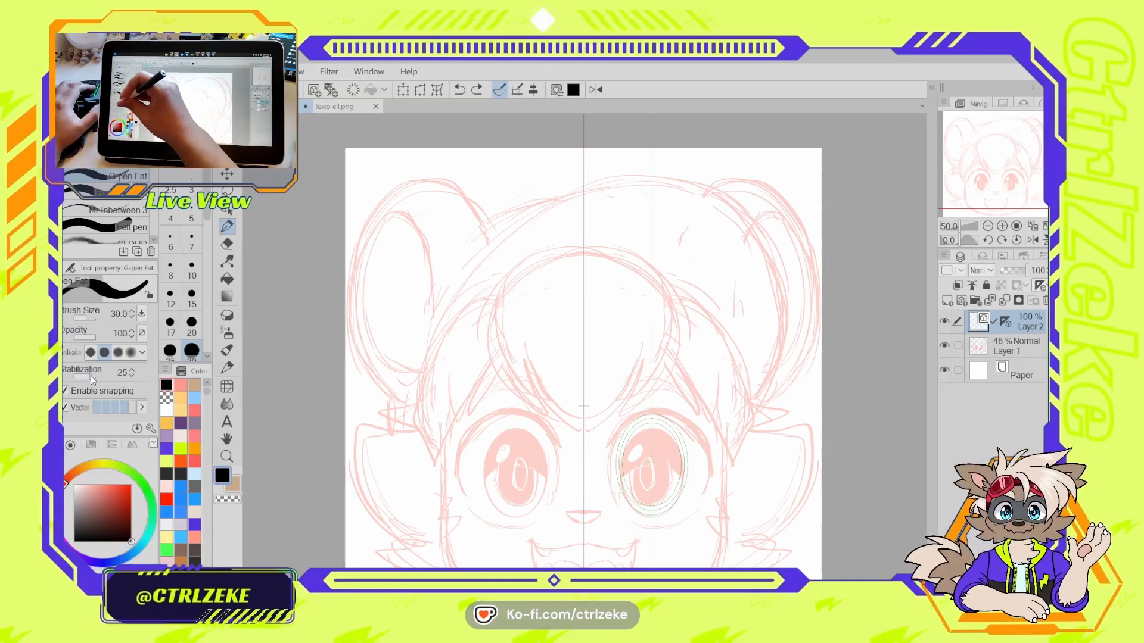
- Try the tuft's V-shaped lower edge with the G-pen Fat at brush sizes 30, 15 and 20, undoing each attempt
{"action": "left_click_drag", "start_coordinate": [504, 318], "coordinate": [614, 444]}
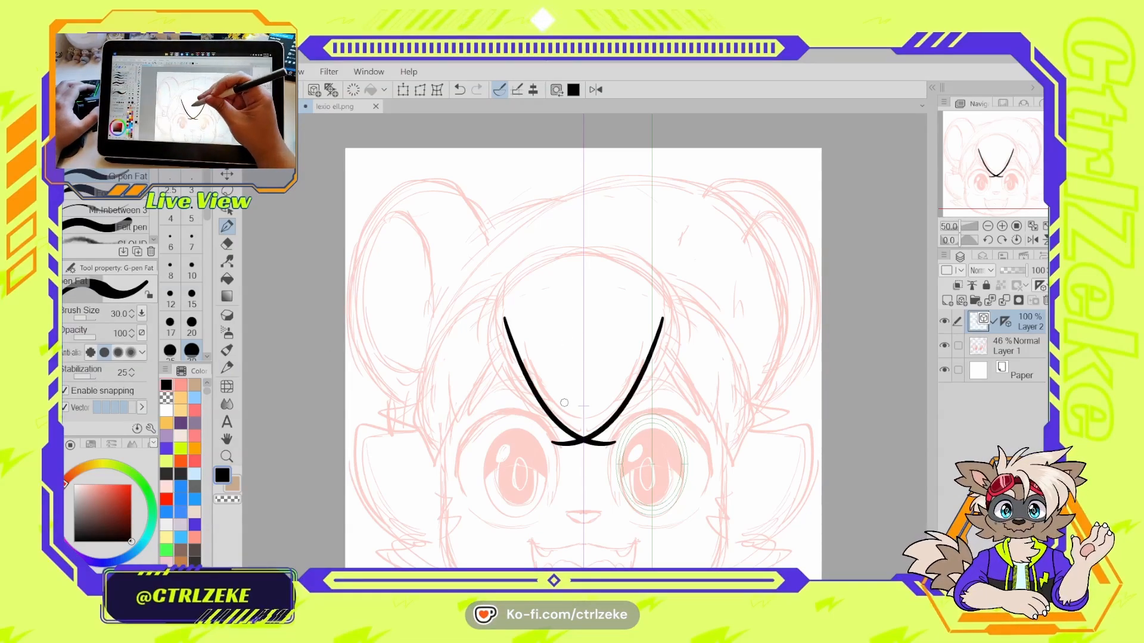
{"action": "key", "text": "ctrl+z"}
{"action": "left_click", "coordinate": [191, 294]}
{"action": "left_click_drag", "start_coordinate": [523, 295], "coordinate": [595, 386]}
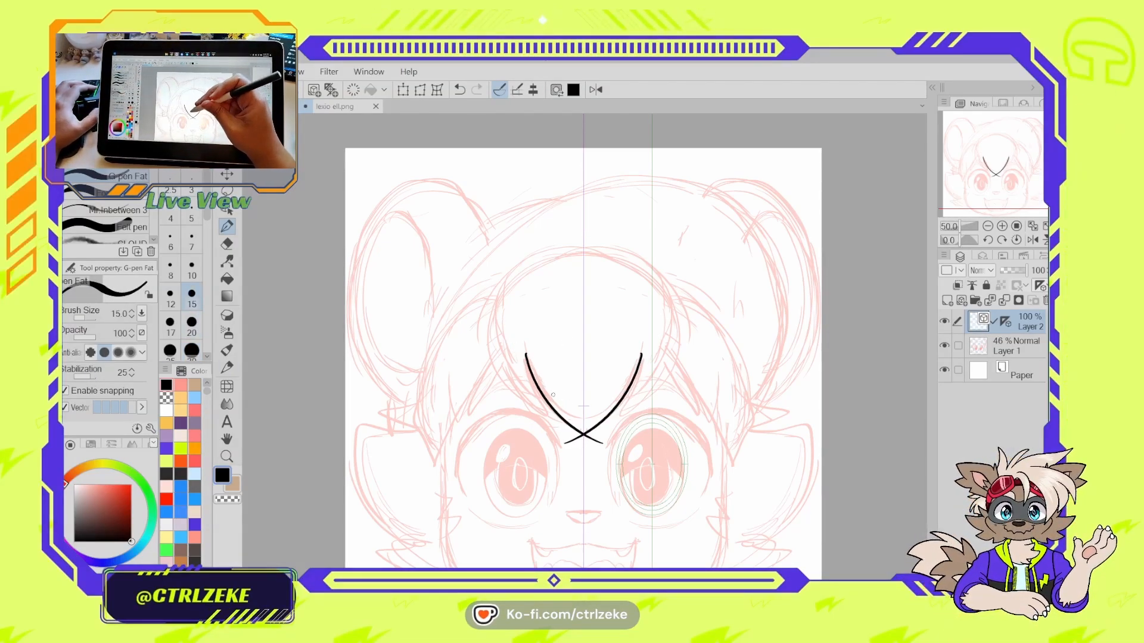
{"action": "key", "text": "ctrl+z"}
{"action": "left_click", "coordinate": [192, 322]}
{"action": "mouse_move", "coordinate": [525, 342]}
{"action": "left_mouse_down"}
{"action": "mouse_move", "coordinate": [529, 373]}
{"action": "mouse_move", "coordinate": [582, 433]}
{"action": "left_mouse_up"}
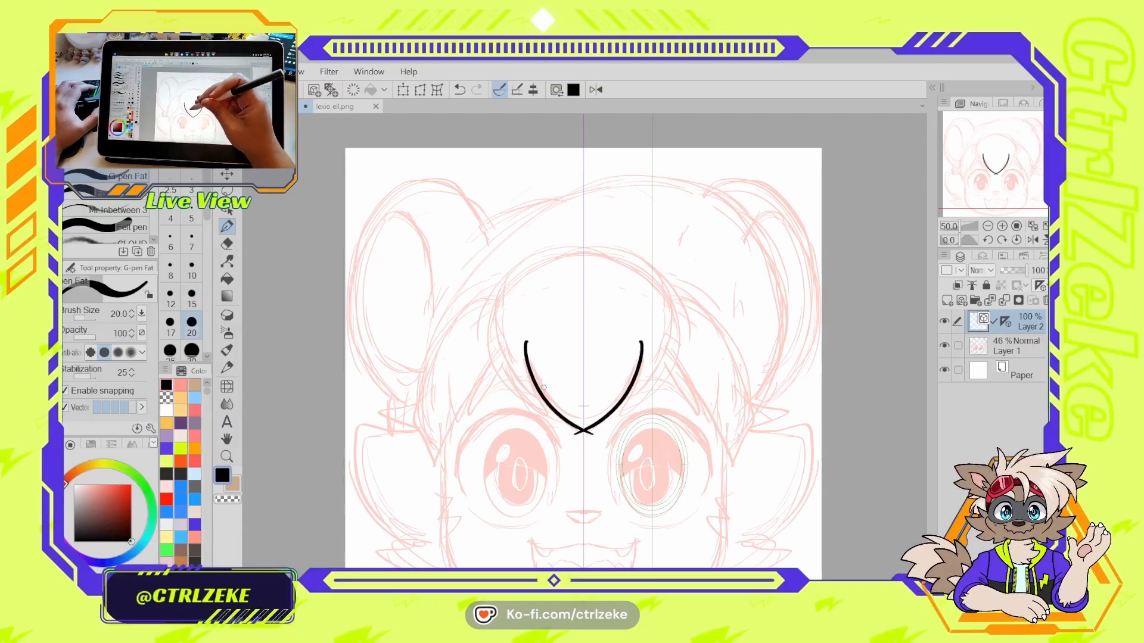
{"action": "key", "text": "ctrl+z"}
- Ink the mirrored V-shaped lower edge of the forehead tuft with the G-pen Fat at brush size 25
{"action": "left_click", "coordinate": [170, 350]}
{"action": "mouse_move", "coordinate": [524, 348]}
{"action": "left_mouse_down"}
{"action": "mouse_move", "coordinate": [567, 424]}
{"action": "mouse_move", "coordinate": [582, 430]}
{"action": "left_mouse_up"}
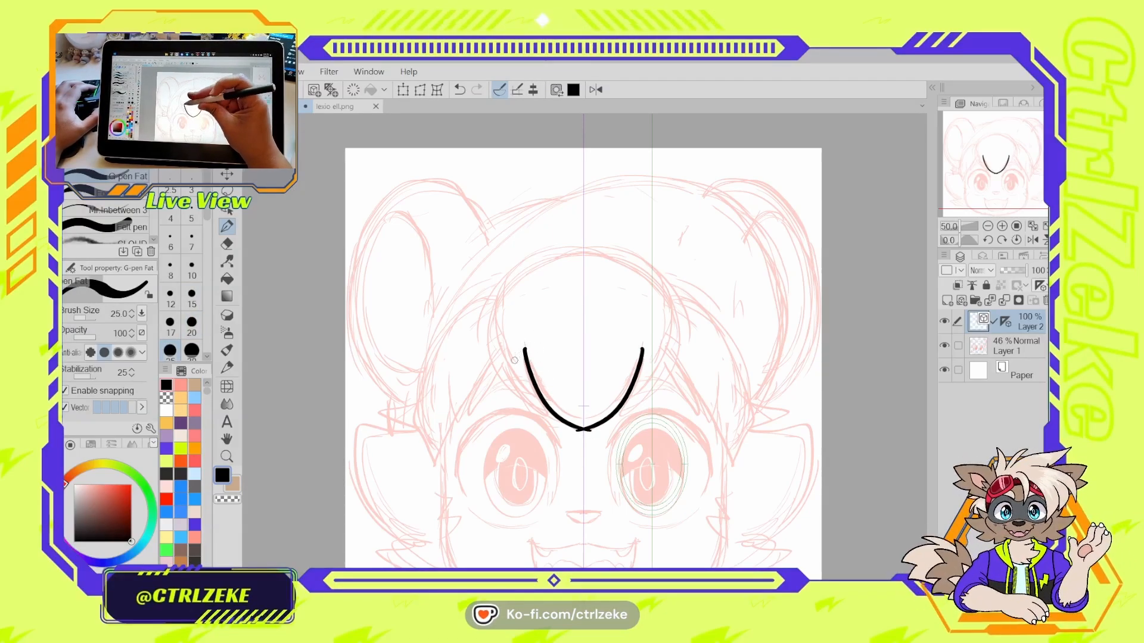
{"action": "key", "text": "ctrl+z"}
{"action": "mouse_move", "coordinate": [527, 356]}
{"action": "left_mouse_down"}
{"action": "mouse_move", "coordinate": [548, 411]}
{"action": "mouse_move", "coordinate": [583, 430]}
{"action": "left_mouse_up"}
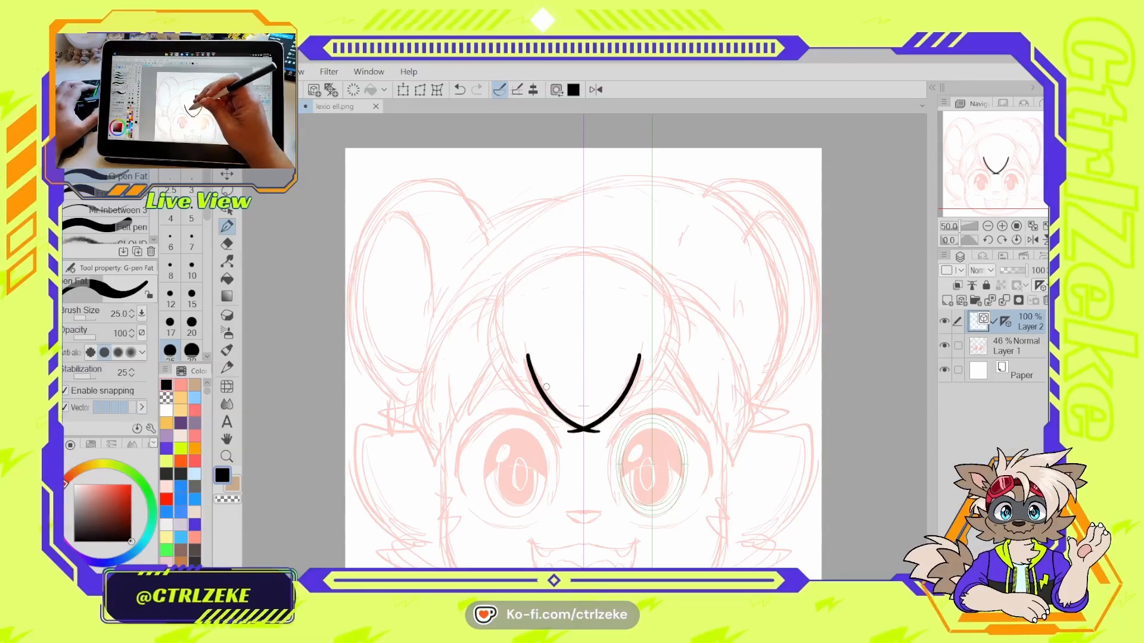
- Trim the crossing line ends at the tuft's lower tip with the hard eraser in vector erase mode
{"action": "key", "text": "e"}
{"action": "scroll", "coordinate": [623, 462], "scroll_direction": "up", "scroll_amount": 2}
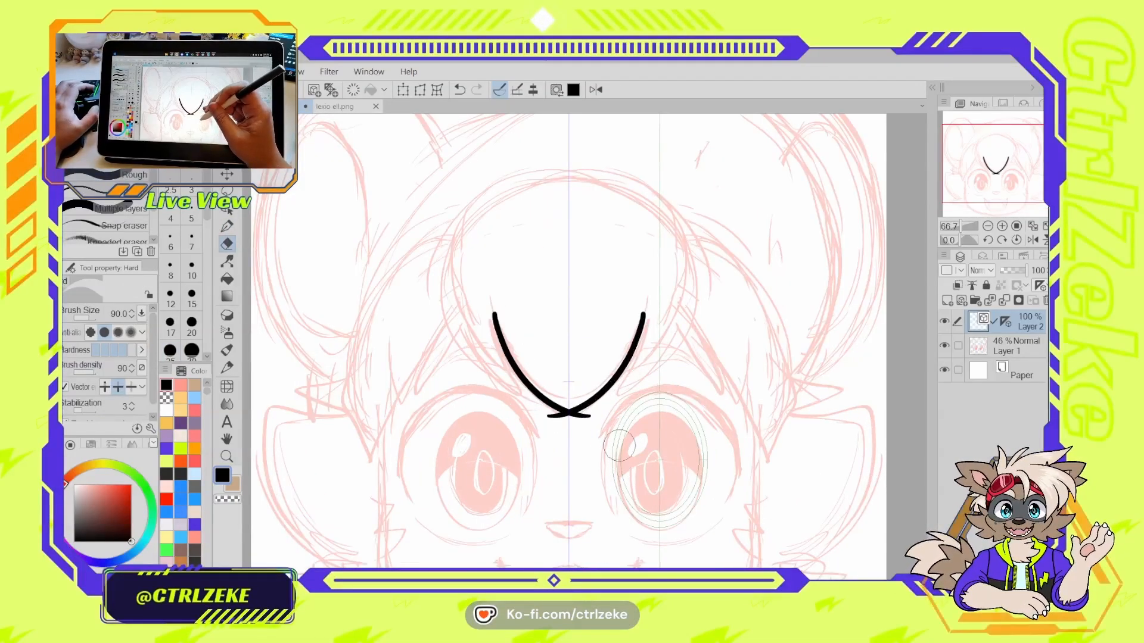
{"action": "key", "text": "p"}
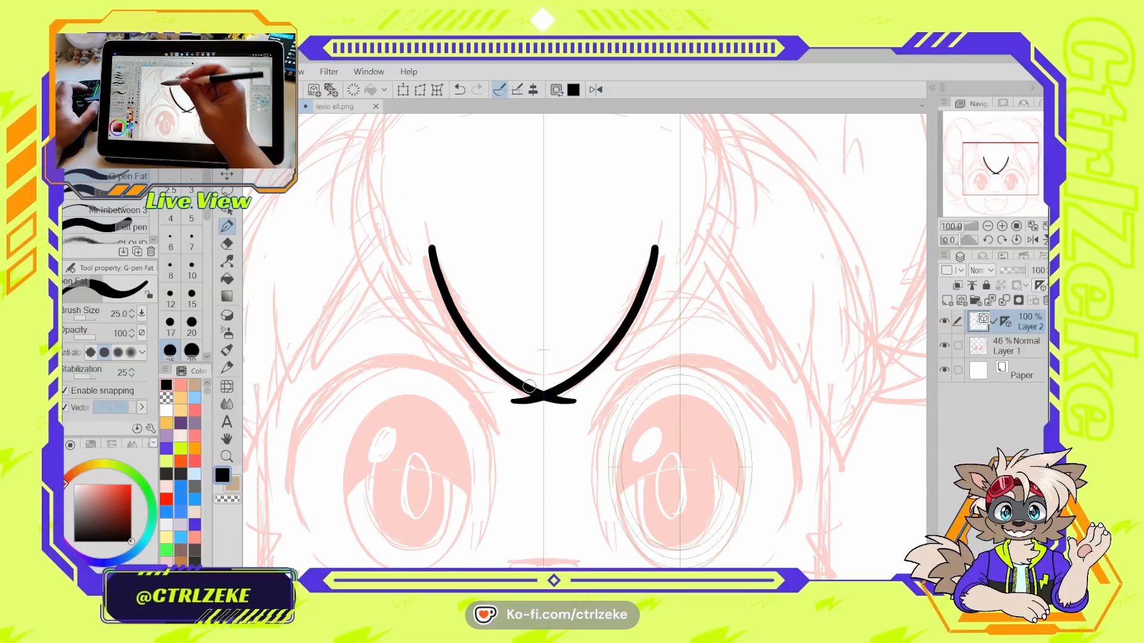
{"action": "key", "text": "e"}
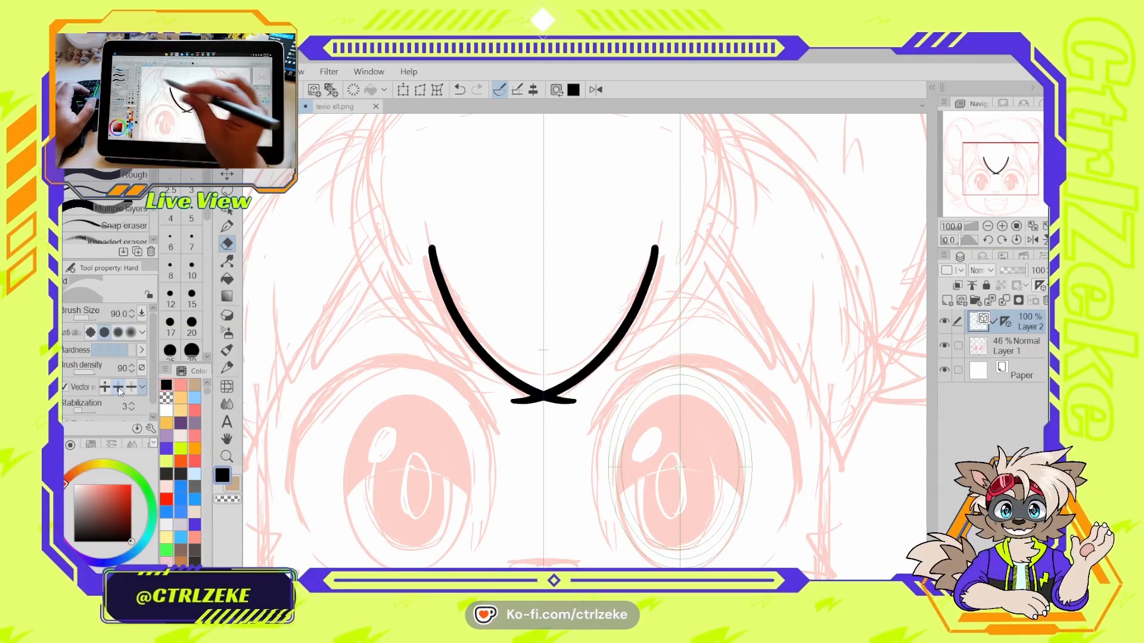
{"action": "left_click_drag", "start_coordinate": [521, 406], "coordinate": [560, 418]}
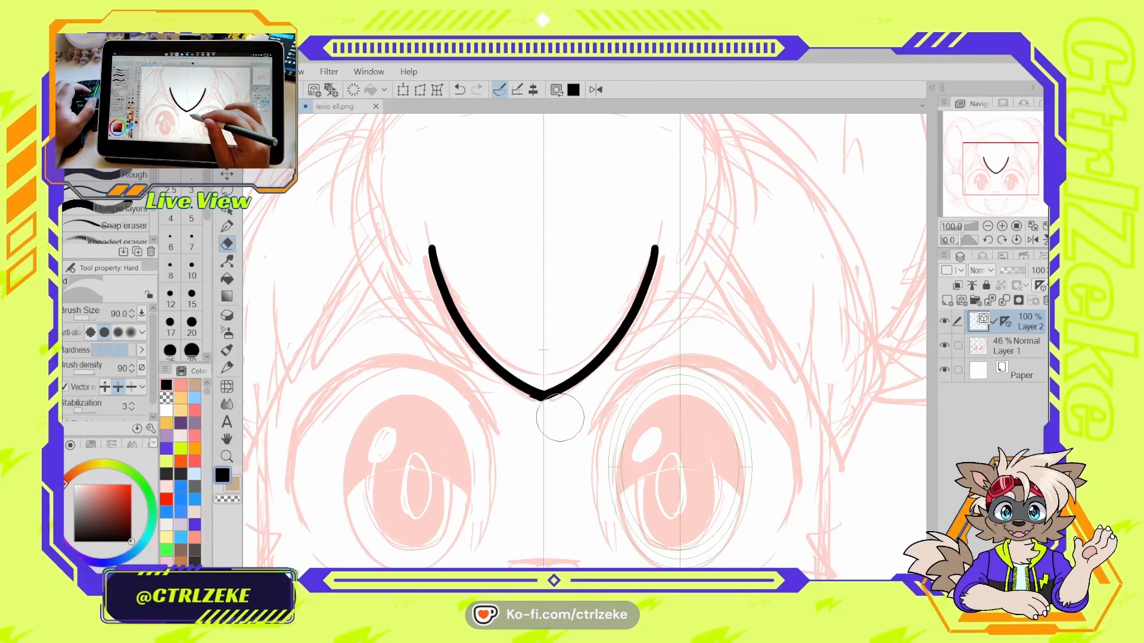
{"action": "key", "text": "ctrl+plus"}
{"action": "key", "text": "ctrl+plus"}
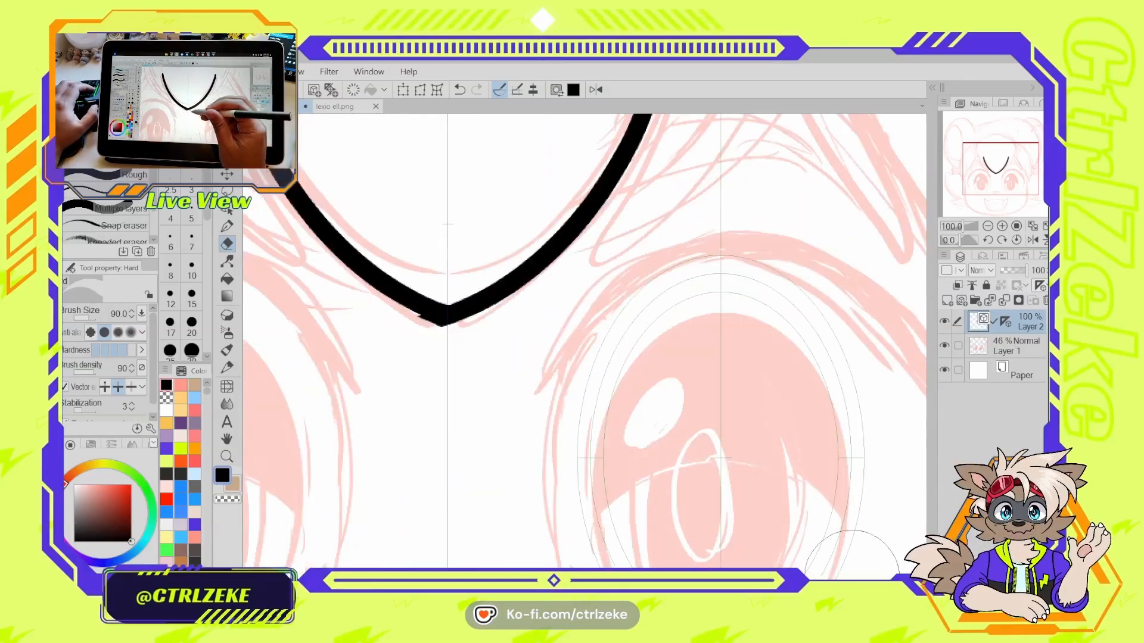
- Set the hard eraser's brush size to 30 for cleaning up the tuft's lower tip
{"action": "key", "text": "bracketleft"}
{"action": "key", "text": "bracketleft"}
{"action": "key", "text": "bracketleft"}
{"action": "key", "text": "bracketleft"}
{"action": "key", "text": "bracketleft"}
{"action": "key", "text": "bracketleft"}
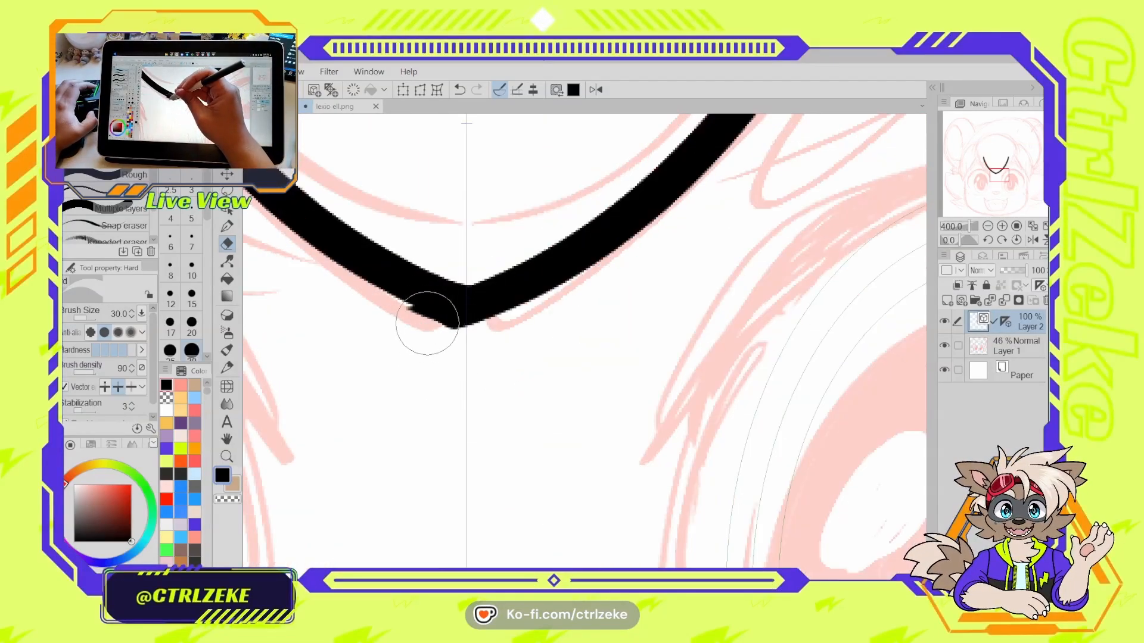
- Pull the line ends at the tuft's lower tip together with Pinch vector line, with Connect lines enabled
{"action": "key", "text": "ctrl+minus"}
{"action": "key", "text": "ctrl+minus"}
{"action": "key", "text": "ctrl+minus"}
{"action": "key", "text": "ctrl+minus"}
{"action": "left_click", "coordinate": [226, 262]}
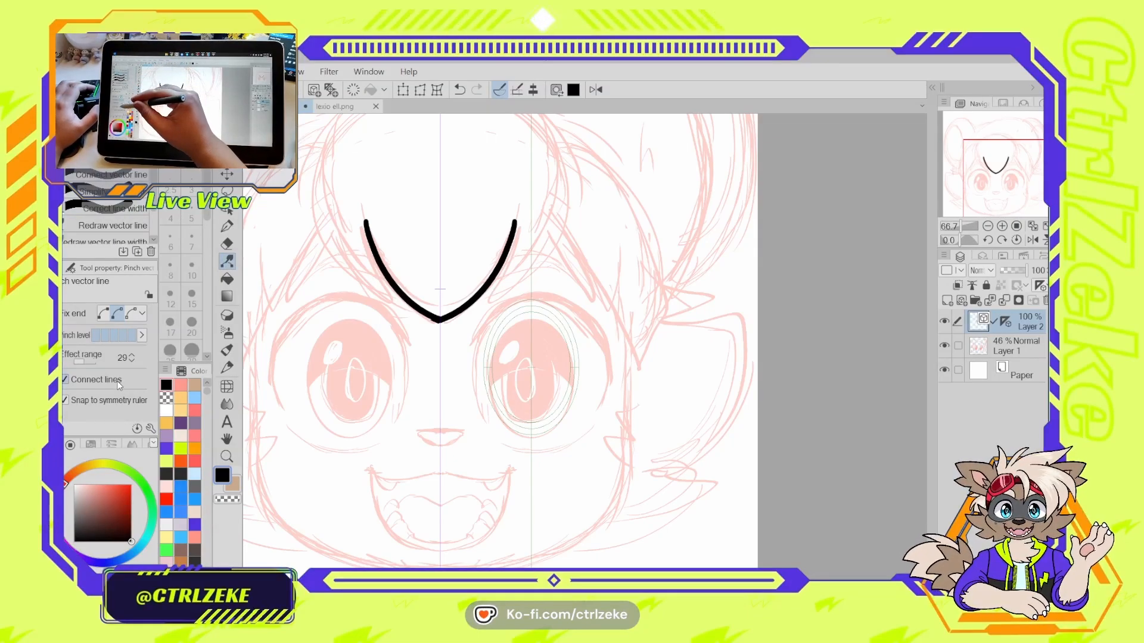
{"action": "key", "text": "ctrl+plus"}
{"action": "key", "text": "ctrl+plus"}
{"action": "left_click_drag", "start_coordinate": [305, 288], "coordinate": [508, 355]}
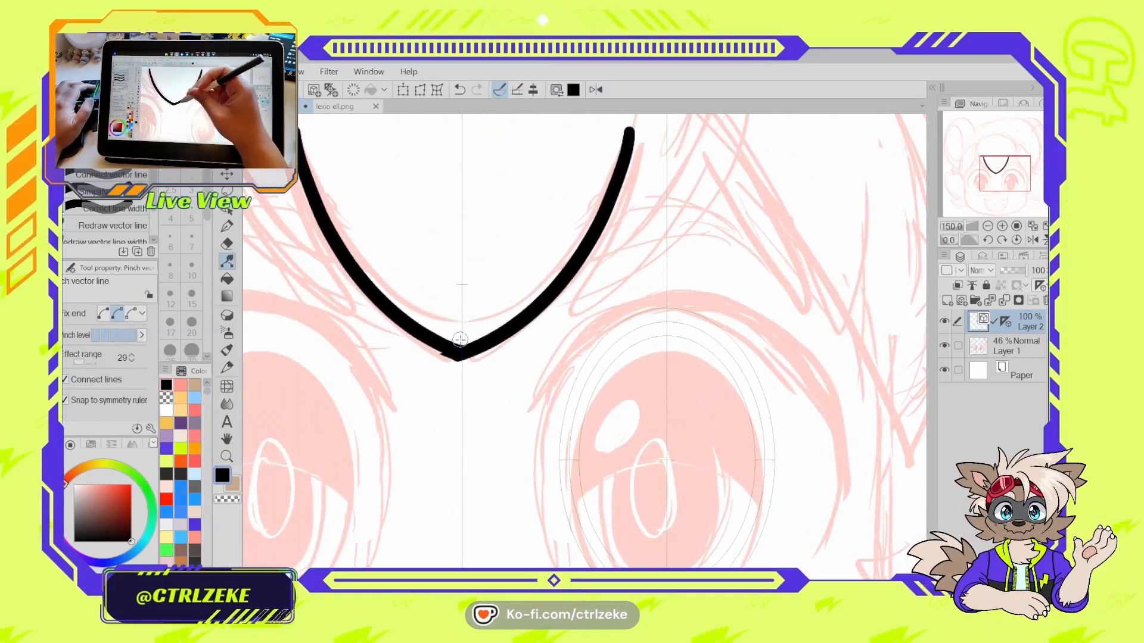
{"action": "left_click_drag", "start_coordinate": [439, 343], "coordinate": [435, 338]}
{"action": "key", "text": "e"}
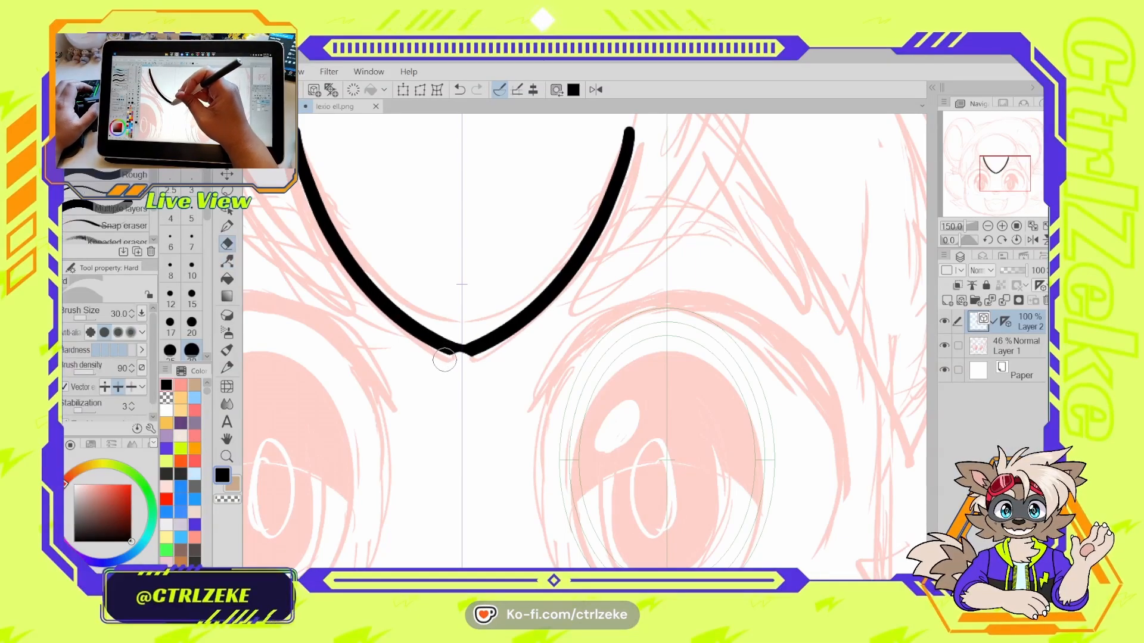
- Try reshaping the tuft's lower tip with the Object tool and Pinch vector line, undoing the Object move
{"action": "scroll", "coordinate": [458, 348], "scroll_direction": "up", "scroll_amount": 1}
{"action": "key", "text": "o"}
{"action": "mouse_move", "coordinate": [486, 350]}
{"action": "left_mouse_down"}
{"action": "mouse_move", "coordinate": [522, 328]}
{"action": "mouse_move", "coordinate": [603, 316]}
{"action": "left_mouse_up"}
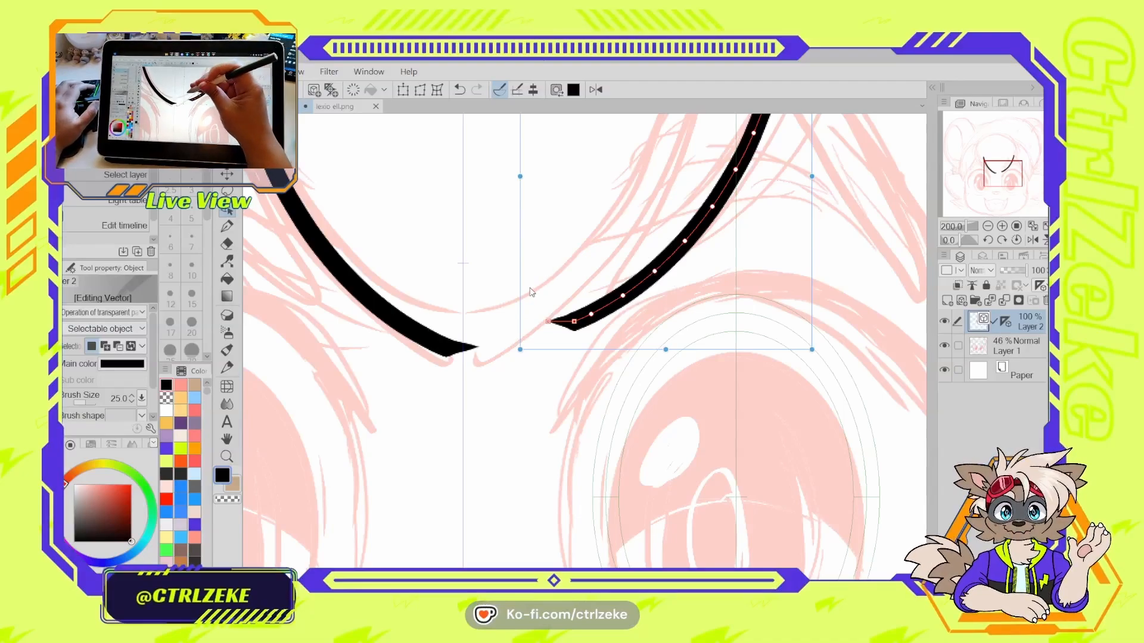
{"action": "key", "text": "ctrl+z"}
{"action": "key", "text": "y"}
{"action": "left_click_drag", "start_coordinate": [463, 347], "coordinate": [440, 343]}
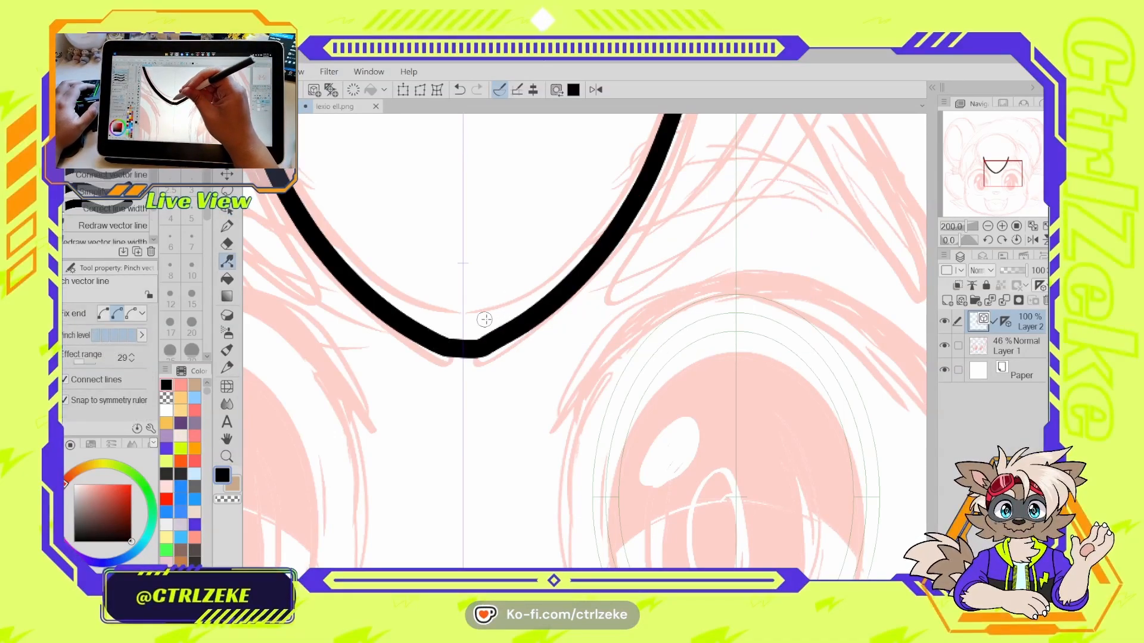
{"action": "scroll", "coordinate": [481, 337], "scroll_direction": "down", "scroll_amount": 4}
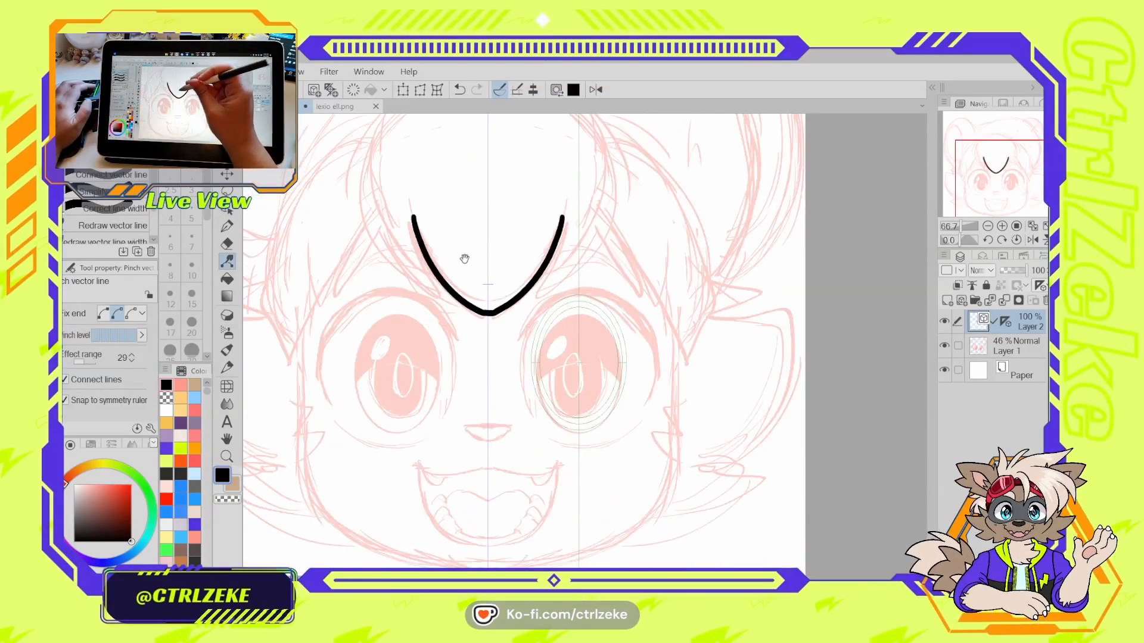
{"action": "scroll", "coordinate": [492, 349], "scroll_direction": "up", "scroll_amount": 4}
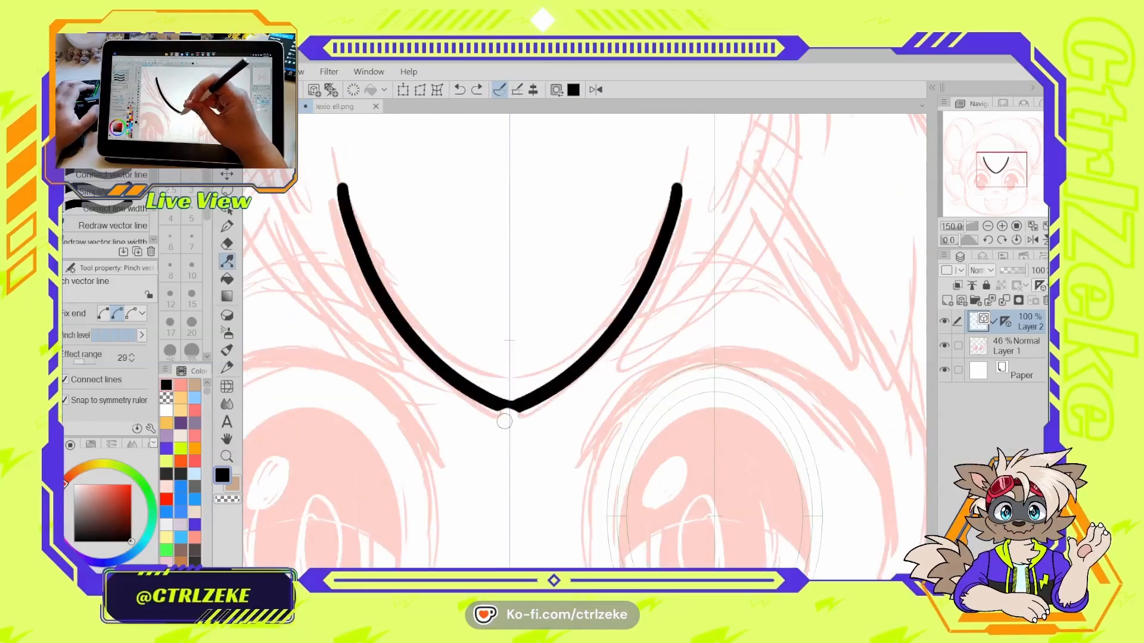
- Ink the tuft's mirrored side spikes, curved sides and rounded top with the G-pen Fat at brush size 25
{"action": "key", "text": "p"}
{"action": "scroll", "coordinate": [495, 403], "scroll_direction": "down", "scroll_amount": 1}
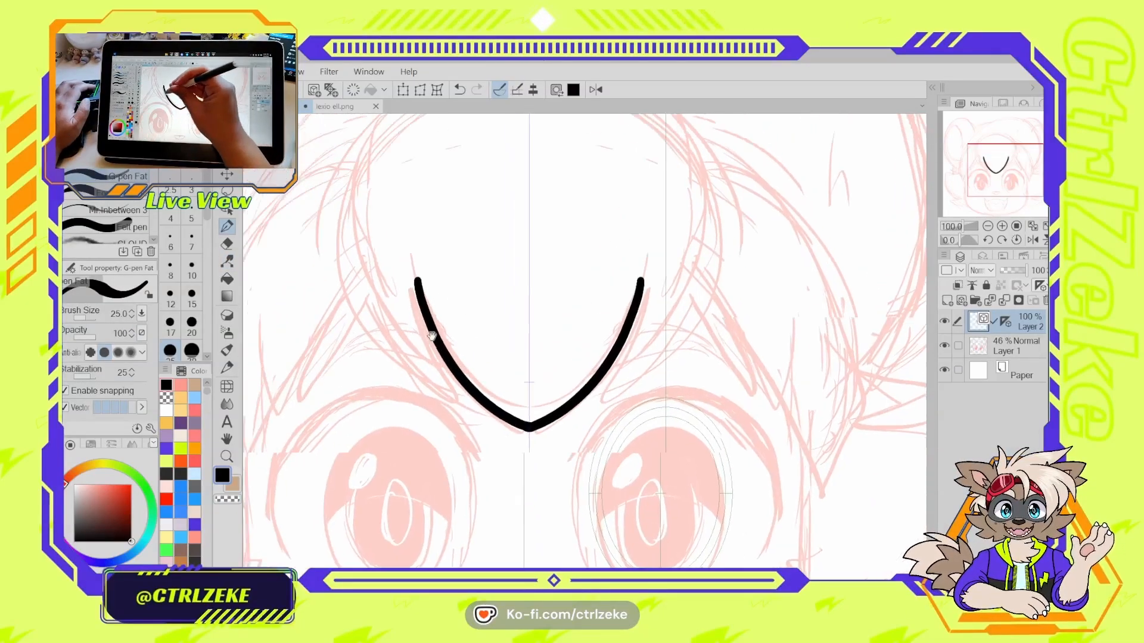
{"action": "mouse_move", "coordinate": [466, 338]}
{"action": "left_mouse_down"}
{"action": "mouse_move", "coordinate": [504, 435]}
{"action": "mouse_move", "coordinate": [454, 279]}
{"action": "mouse_move", "coordinate": [524, 245]}
{"action": "left_mouse_up"}
{"action": "scroll", "coordinate": [479, 392], "scroll_direction": "down", "scroll_amount": 2}
{"action": "key", "text": "ctrl+z"}
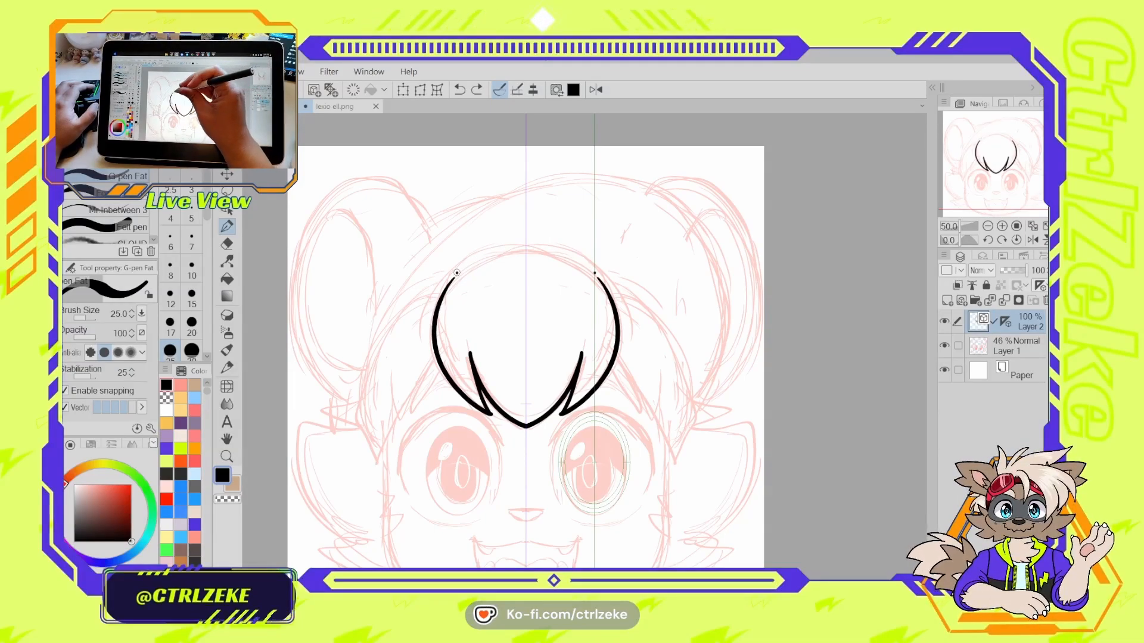
{"action": "left_click_drag", "start_coordinate": [456, 272], "coordinate": [525, 243]}
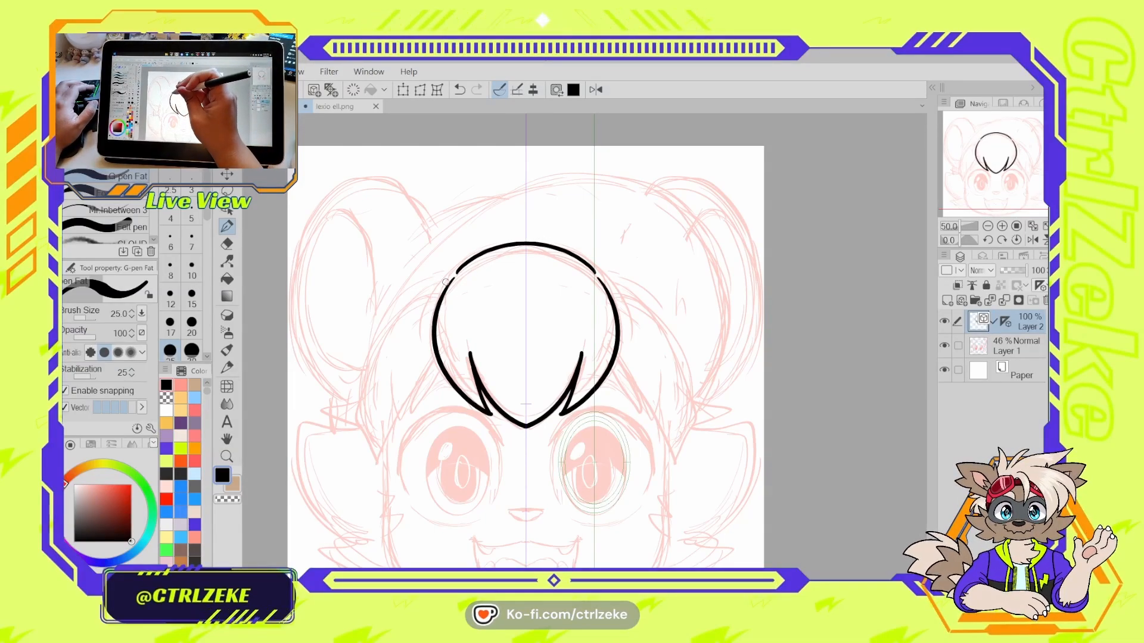
- Ink the mirrored hair locks beside the tuft with pointed lower tips and curved outer edges, replacing the first outer curve
{"action": "mouse_move", "coordinate": [451, 281]}
{"action": "left_mouse_down"}
{"action": "mouse_move", "coordinate": [402, 304]}
{"action": "mouse_move", "coordinate": [382, 450]}
{"action": "left_mouse_up"}
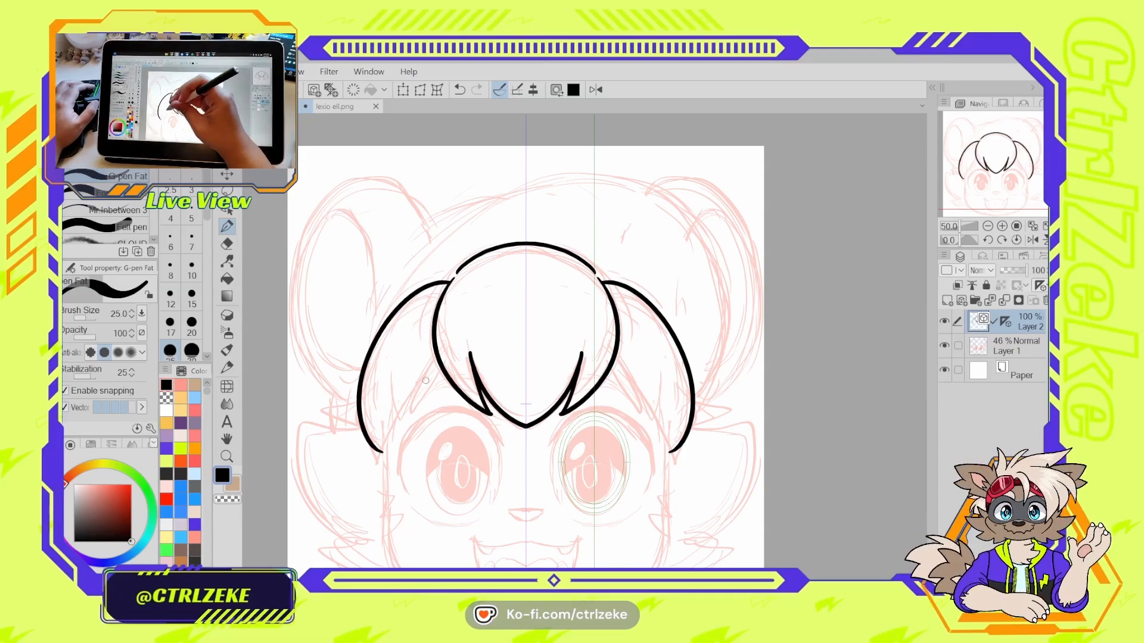
{"action": "key", "text": "ctrl+z"}
{"action": "mouse_move", "coordinate": [439, 365]}
{"action": "left_mouse_down"}
{"action": "mouse_move", "coordinate": [409, 412]}
{"action": "mouse_move", "coordinate": [412, 377]}
{"action": "mouse_move", "coordinate": [402, 417]}
{"action": "mouse_move", "coordinate": [378, 387]}
{"action": "left_mouse_up"}
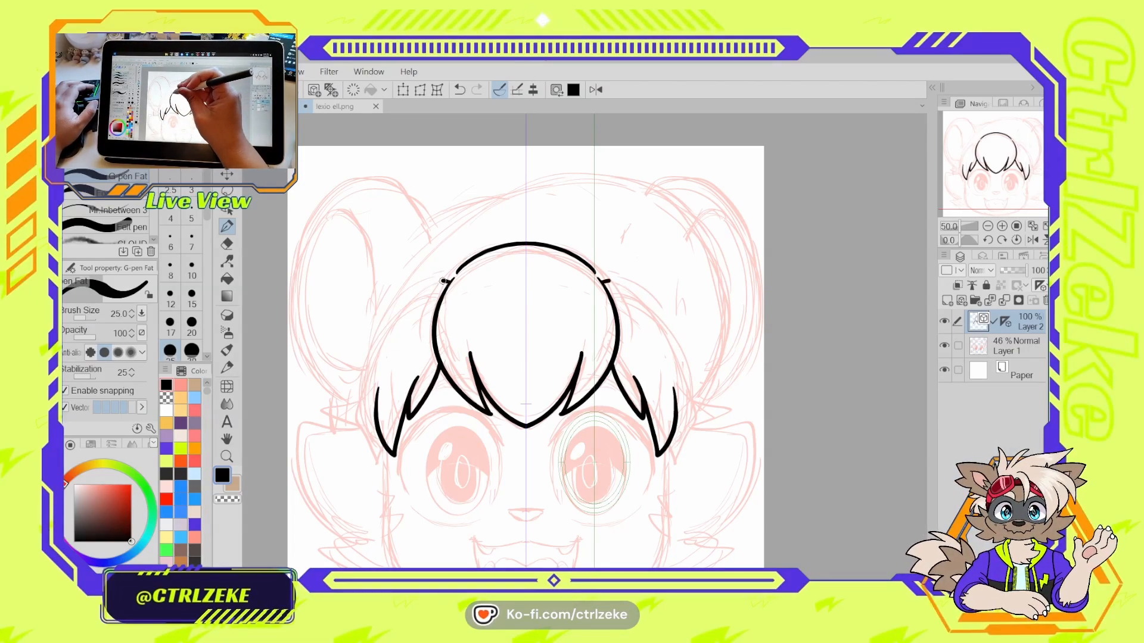
{"action": "mouse_move", "coordinate": [443, 280]}
{"action": "left_mouse_down"}
{"action": "mouse_move", "coordinate": [368, 358]}
{"action": "mouse_move", "coordinate": [371, 424]}
{"action": "left_mouse_up"}
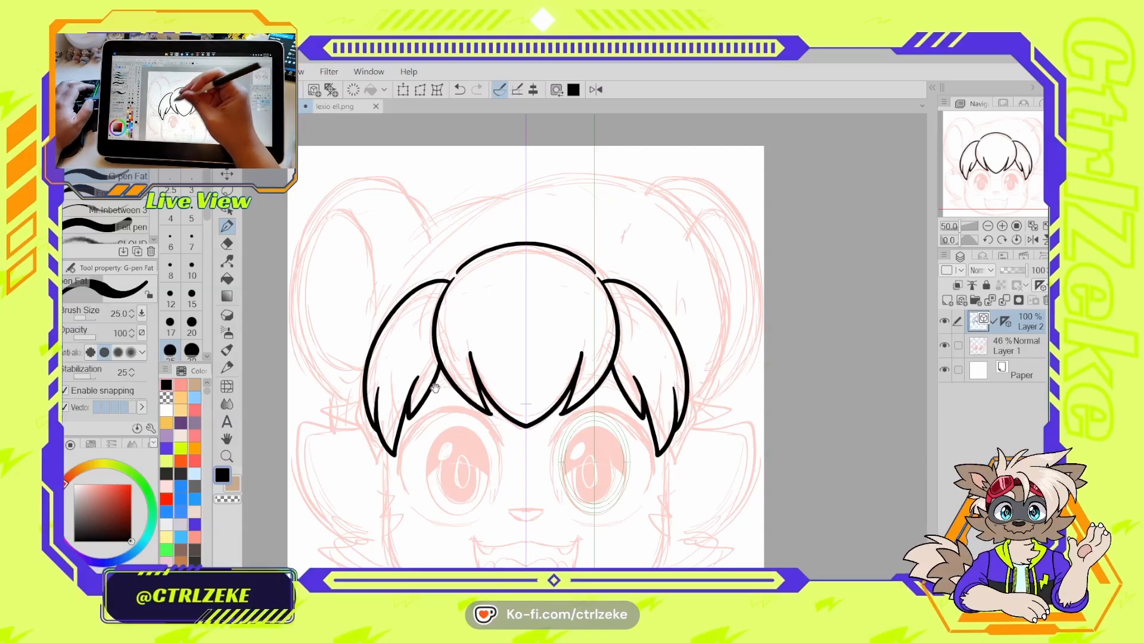
- Ink the small upper spikes of the mirrored side fur and try its outer and lower curves, undoing those curves
{"action": "left_click_drag", "start_coordinate": [436, 388], "coordinate": [485, 303]}
{"action": "mouse_move", "coordinate": [413, 318]}
{"action": "left_mouse_down"}
{"action": "mouse_move", "coordinate": [372, 328]}
{"action": "mouse_move", "coordinate": [427, 514]}
{"action": "mouse_move", "coordinate": [476, 512]}
{"action": "left_mouse_up"}
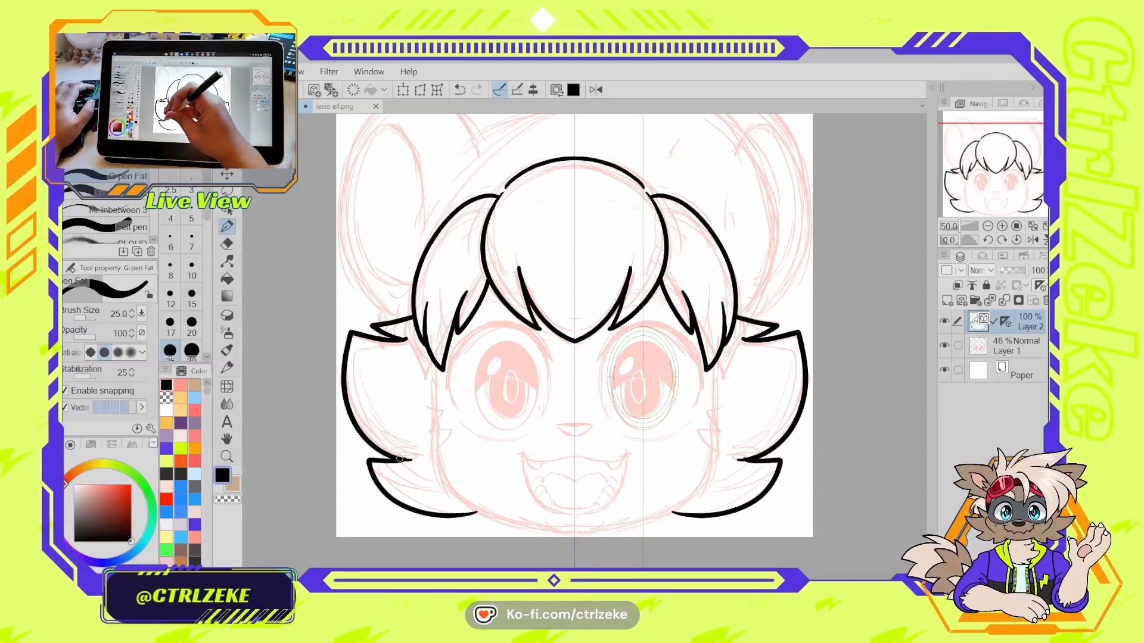
{"action": "key", "text": "ctrl+z"}
{"action": "left_click_drag", "start_coordinate": [380, 472], "coordinate": [483, 502]}
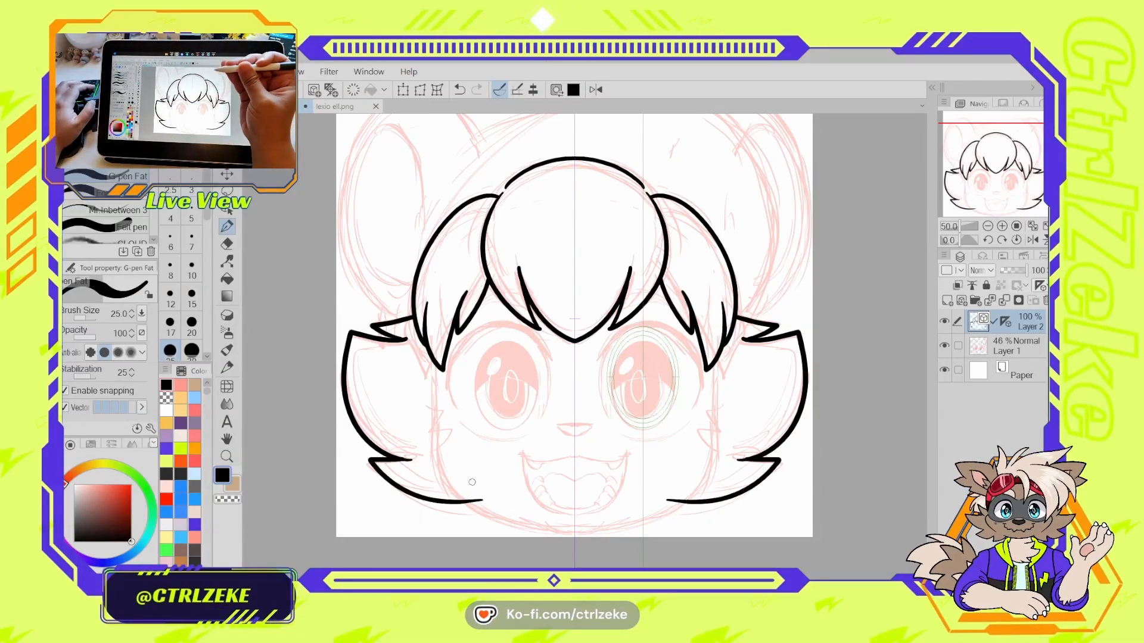
{"action": "key", "text": "ctrl+z"}
{"action": "key", "text": "ctrl+z"}
- Ink the large outer curve and the pointed lower lobe of the mirrored side fur, undoing the unwanted strokes
{"action": "mouse_move", "coordinate": [411, 341]}
{"action": "left_mouse_down"}
{"action": "mouse_move", "coordinate": [343, 350]}
{"action": "mouse_move", "coordinate": [411, 457]}
{"action": "left_mouse_up"}
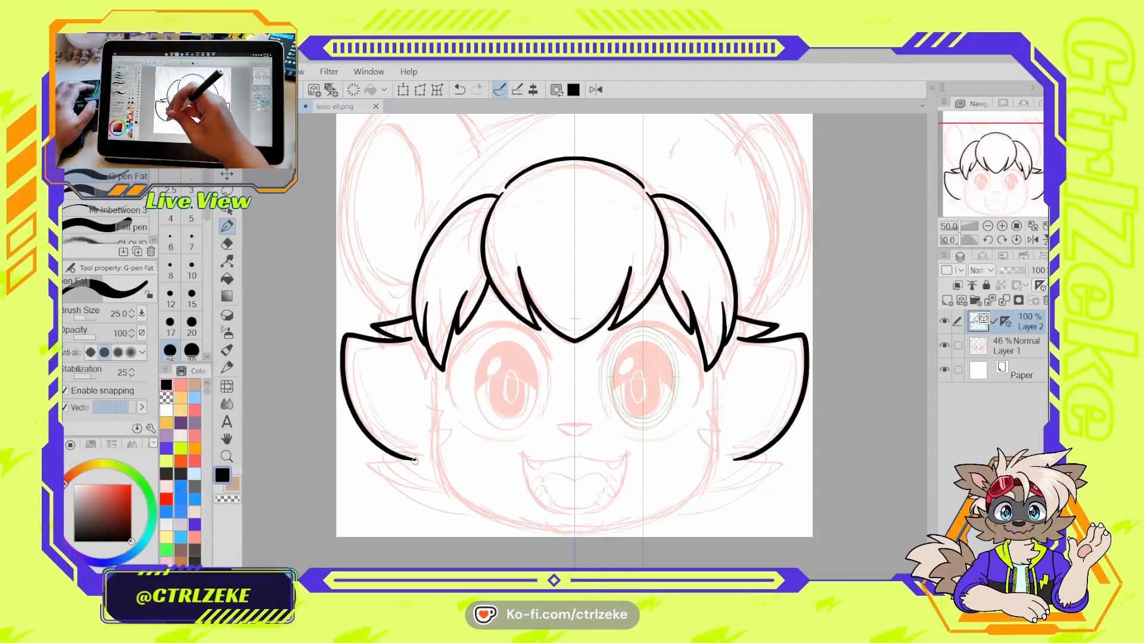
{"action": "left_click_drag", "start_coordinate": [415, 459], "coordinate": [491, 515]}
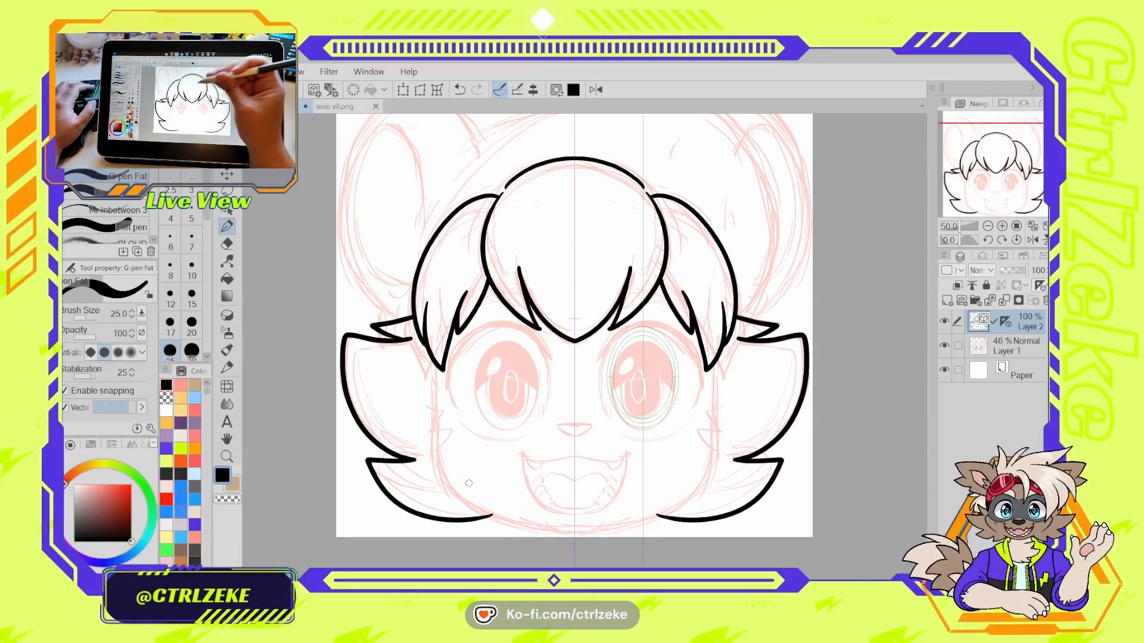
{"action": "key", "text": "ctrl+z"}
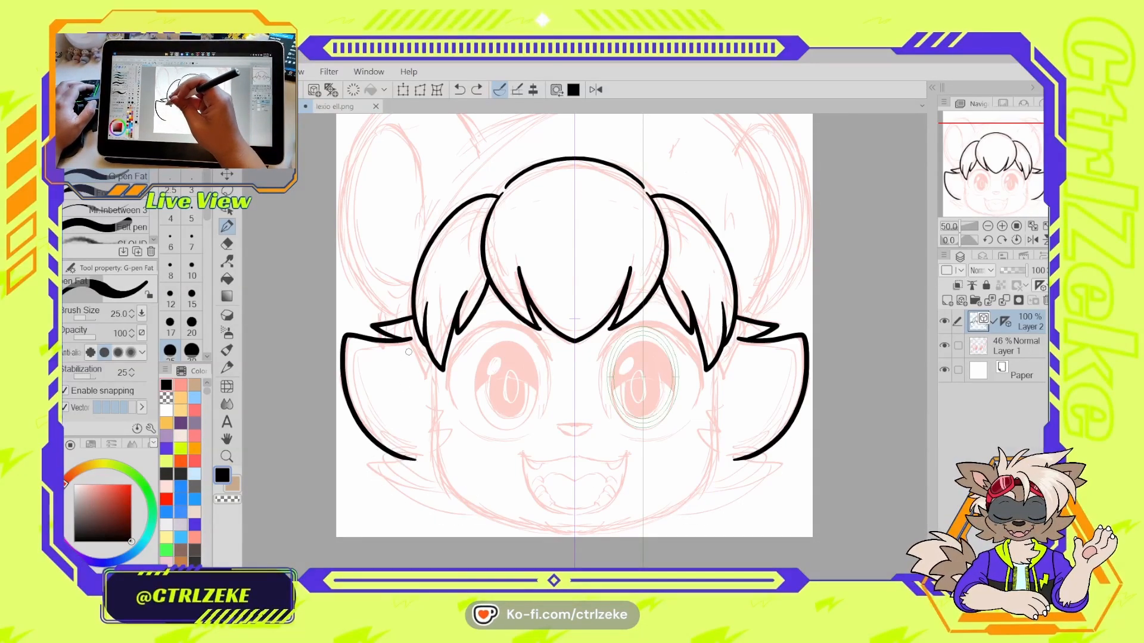
{"action": "mouse_move", "coordinate": [416, 370]}
{"action": "left_mouse_down"}
{"action": "mouse_move", "coordinate": [376, 400]}
{"action": "mouse_move", "coordinate": [387, 437]}
{"action": "mouse_move", "coordinate": [438, 448]}
{"action": "mouse_move", "coordinate": [479, 512]}
{"action": "left_mouse_up"}
{"action": "key", "text": "ctrl+z"}
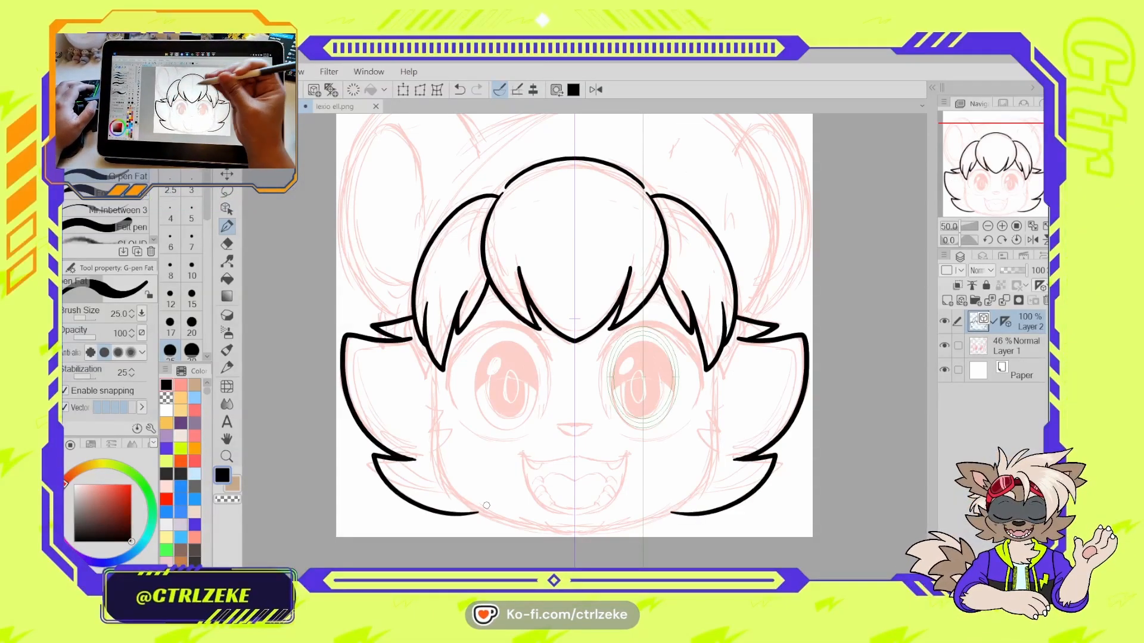
- Ink the small mirrored cheek fur spikes and try a short face edge above them, undoing that edge
{"action": "mouse_move", "coordinate": [446, 411]}
{"action": "left_mouse_down"}
{"action": "mouse_move", "coordinate": [433, 428]}
{"action": "mouse_move", "coordinate": [451, 422]}
{"action": "left_mouse_up"}
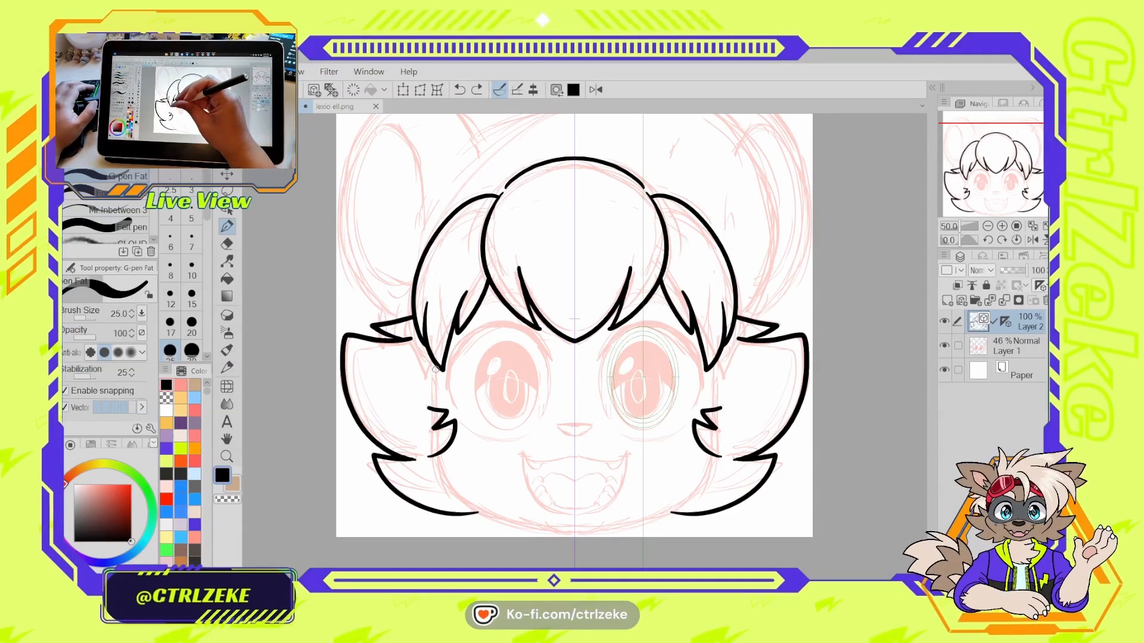
{"action": "left_click_drag", "start_coordinate": [435, 368], "coordinate": [437, 411]}
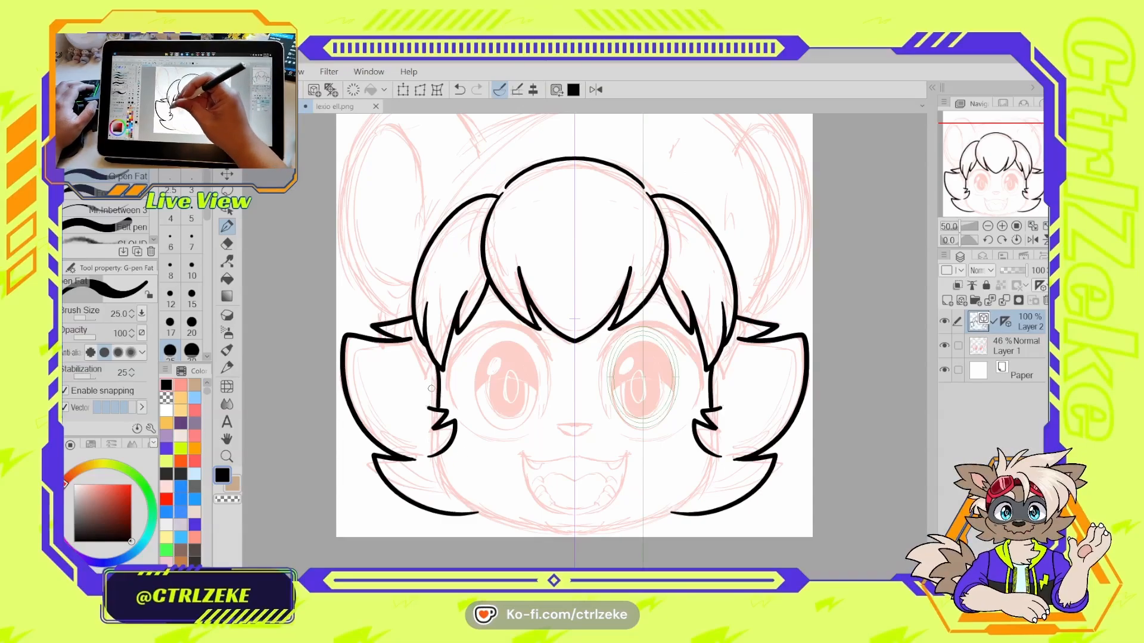
{"action": "key", "text": "ctrl+z"}
- Ink the mirrored face outline from the side hair locks down to the chin's centre, undoing the earlier attempts
{"action": "mouse_move", "coordinate": [434, 369]}
{"action": "left_mouse_down"}
{"action": "mouse_move", "coordinate": [445, 488]}
{"action": "mouse_move", "coordinate": [506, 520]}
{"action": "left_mouse_up"}
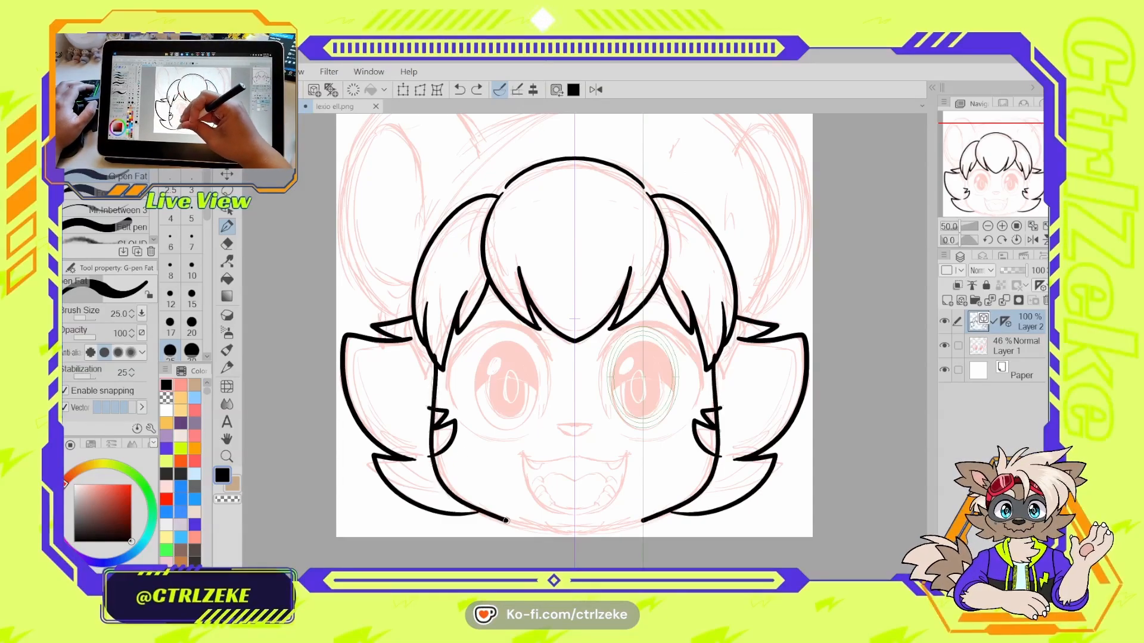
{"action": "key", "text": "ctrl+z"}
{"action": "mouse_move", "coordinate": [434, 368]}
{"action": "left_mouse_down"}
{"action": "mouse_move", "coordinate": [449, 478]}
{"action": "mouse_move", "coordinate": [510, 516]}
{"action": "mouse_move", "coordinate": [577, 527]}
{"action": "left_mouse_up"}
{"action": "key", "text": "ctrl+z"}
{"action": "mouse_move", "coordinate": [438, 368]}
{"action": "left_mouse_down"}
{"action": "mouse_move", "coordinate": [442, 471]}
{"action": "mouse_move", "coordinate": [517, 529]}
{"action": "mouse_move", "coordinate": [575, 529]}
{"action": "left_mouse_up"}
{"action": "key", "text": "ctrl+z"}
{"action": "key", "text": "ctrl+z"}
{"action": "mouse_move", "coordinate": [438, 364]}
{"action": "left_mouse_down"}
{"action": "mouse_move", "coordinate": [443, 470]}
{"action": "mouse_move", "coordinate": [526, 525]}
{"action": "mouse_move", "coordinate": [576, 529]}
{"action": "left_mouse_up"}
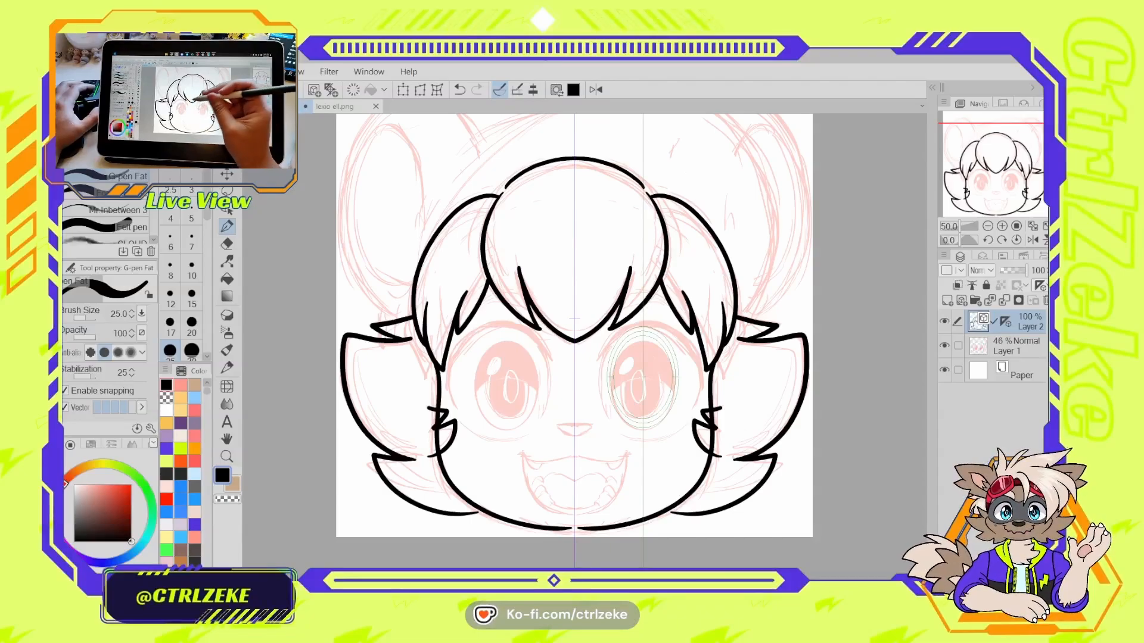
- Erase the face outline where it crosses the cheek fur spikes with the hard eraser at brush size 20
{"action": "key", "text": "e"}
{"action": "scroll", "coordinate": [436, 441], "scroll_direction": "up", "scroll_amount": 2}
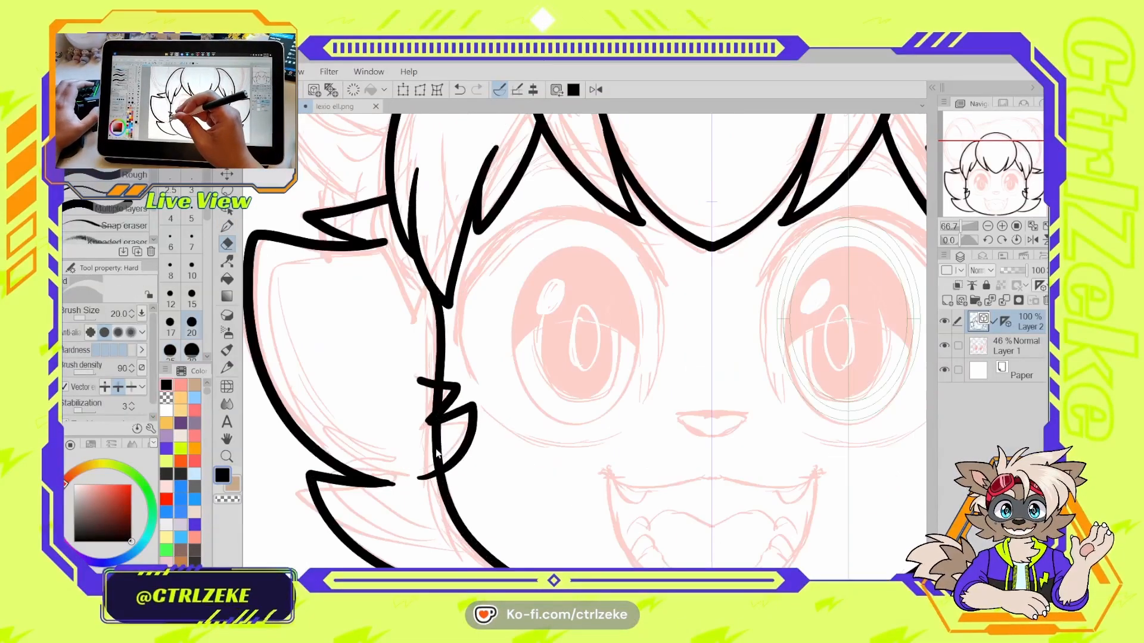
{"action": "mouse_move", "coordinate": [424, 448]}
{"action": "left_mouse_down"}
{"action": "mouse_move", "coordinate": [459, 429]}
{"action": "mouse_move", "coordinate": [436, 396]}
{"action": "mouse_move", "coordinate": [451, 378]}
{"action": "left_mouse_up"}
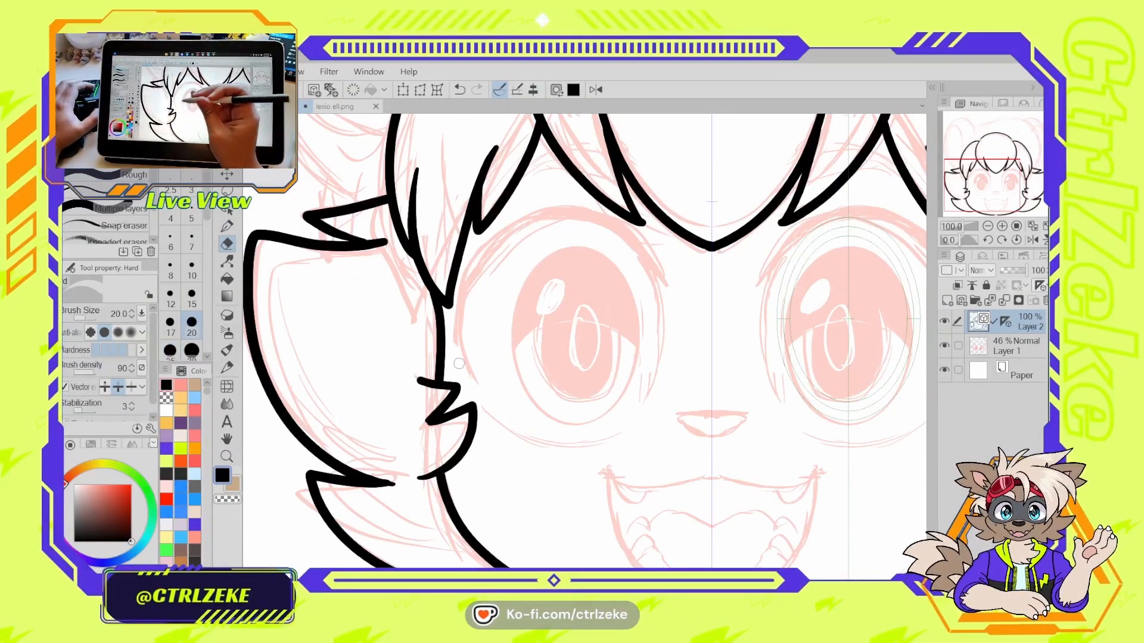
- Join the side fur's lower line end to the jaw outline with Pinch vector line
{"action": "key", "text": "y"}
{"action": "scroll", "coordinate": [395, 480], "scroll_direction": "down", "scroll_amount": 3}
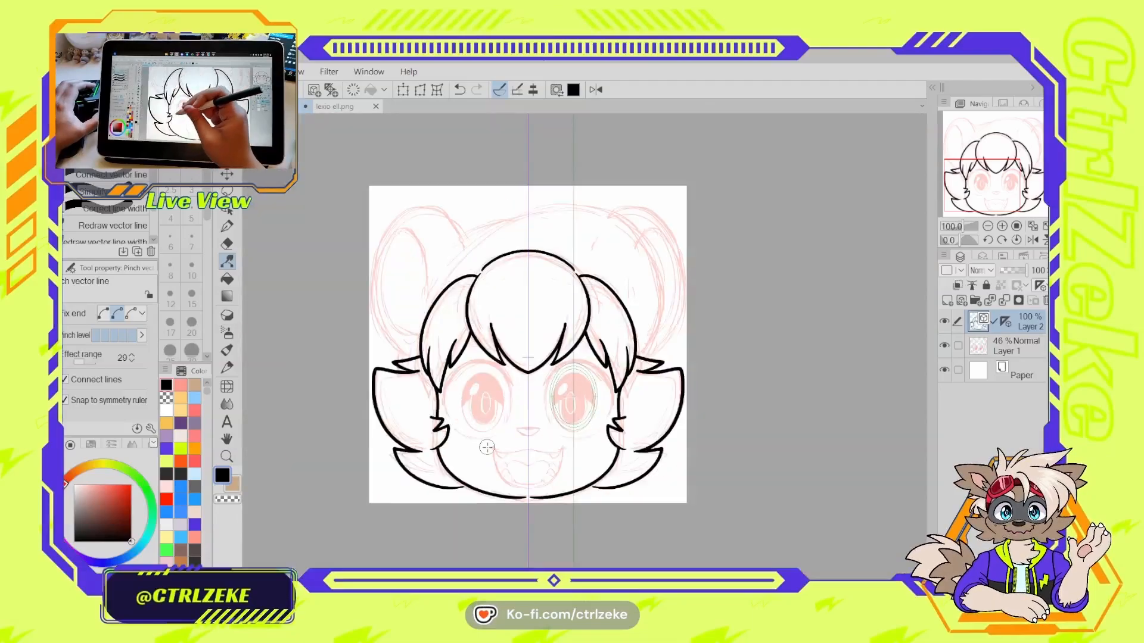
{"action": "scroll", "coordinate": [430, 471], "scroll_direction": "up", "scroll_amount": 3}
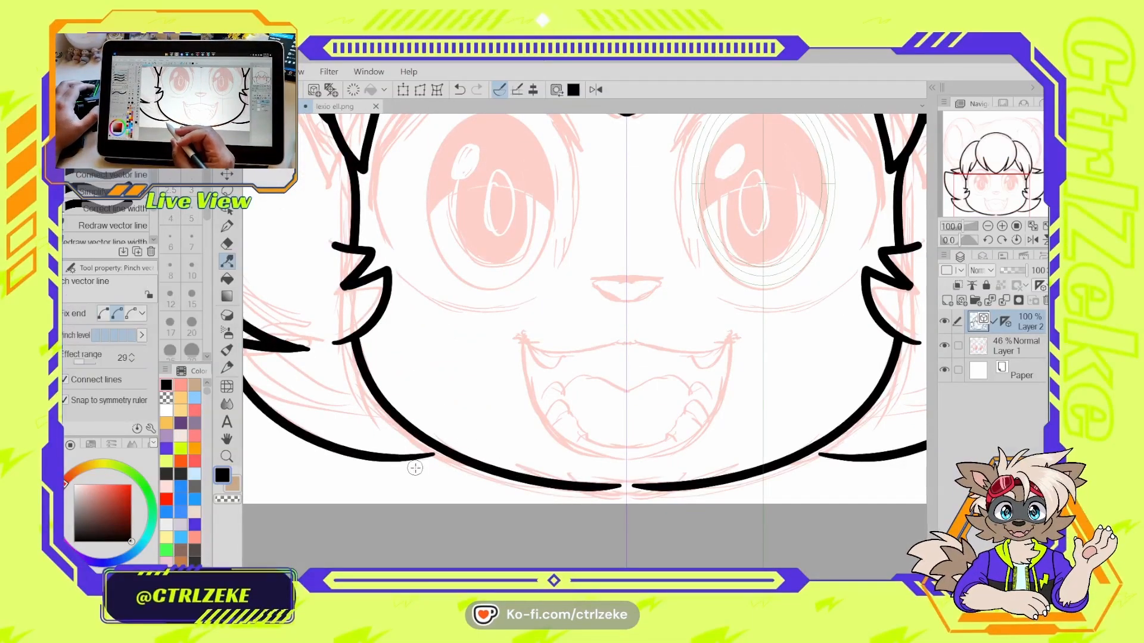
{"action": "left_click_drag", "start_coordinate": [417, 462], "coordinate": [433, 451]}
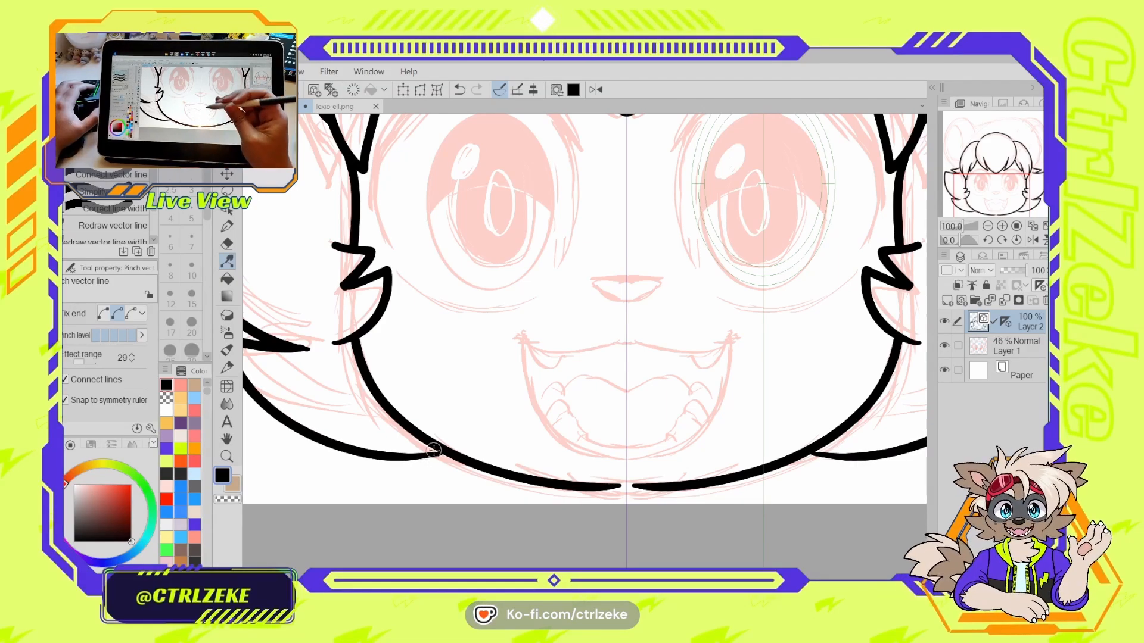
- Ink a mirrored rounded chin at the centre of the jaw and trim the overlapping jaw lines with the eraser
{"action": "key", "text": "p"}
{"action": "mouse_move", "coordinate": [566, 474]}
{"action": "left_mouse_down"}
{"action": "mouse_move", "coordinate": [629, 497]}
{"action": "mouse_move", "coordinate": [623, 484]}
{"action": "left_mouse_up"}
{"action": "key", "text": "e"}
{"action": "scroll", "coordinate": [627, 462], "scroll_direction": "down", "scroll_amount": 4}
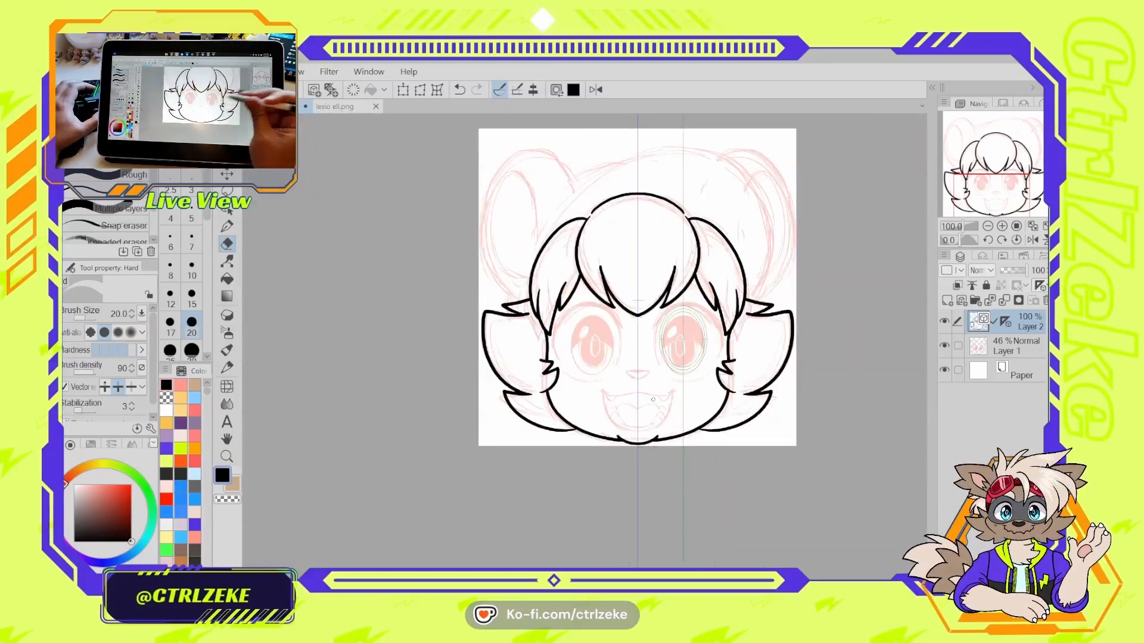
- Ink the mirrored nose and the open mouth with its wavy upper lip using the G-pen Fat at brush size 25
{"action": "scroll", "coordinate": [653, 400], "scroll_direction": "up", "scroll_amount": 4}
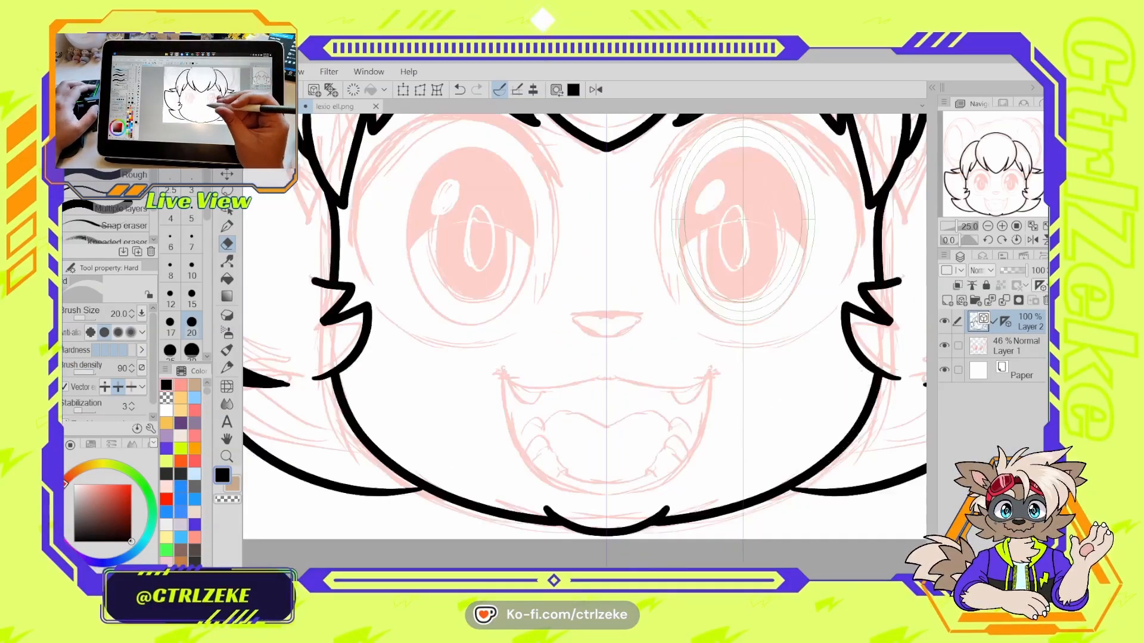
{"action": "key", "text": "p"}
{"action": "mouse_move", "coordinate": [498, 375]}
{"action": "left_mouse_down"}
{"action": "mouse_move", "coordinate": [523, 387]}
{"action": "mouse_move", "coordinate": [605, 374]}
{"action": "left_mouse_up"}
{"action": "mouse_move", "coordinate": [572, 318]}
{"action": "left_mouse_down"}
{"action": "mouse_move", "coordinate": [606, 335]}
{"action": "mouse_move", "coordinate": [604, 309]}
{"action": "left_mouse_up"}
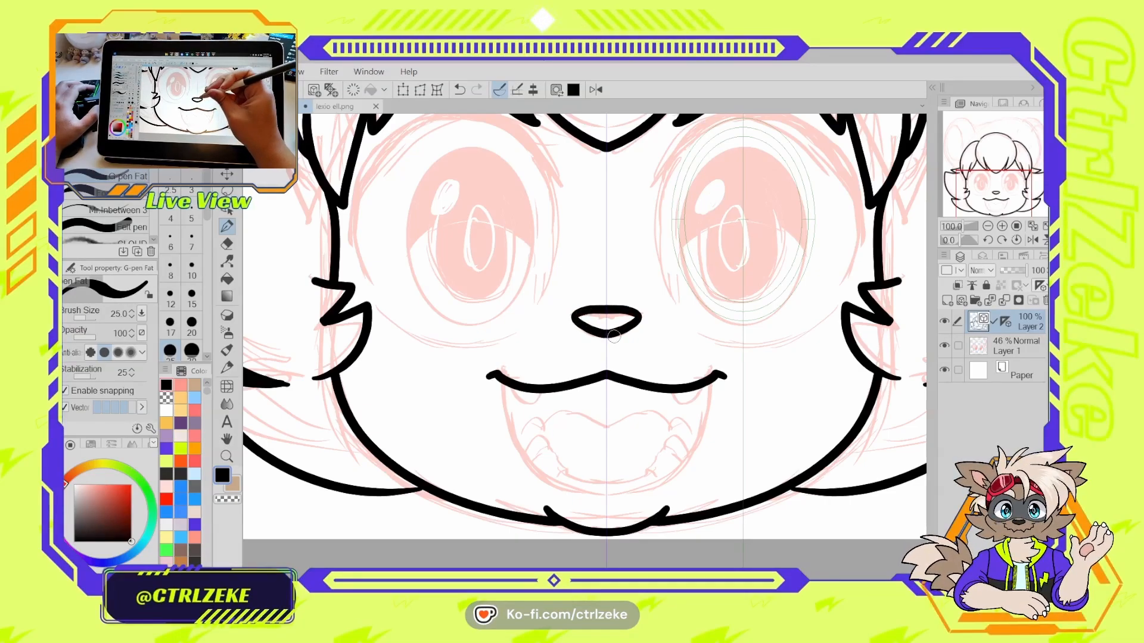
{"action": "mouse_move", "coordinate": [502, 384]}
{"action": "left_mouse_down"}
{"action": "mouse_move", "coordinate": [515, 446]}
{"action": "mouse_move", "coordinate": [559, 487]}
{"action": "mouse_move", "coordinate": [609, 493]}
{"action": "left_mouse_up"}
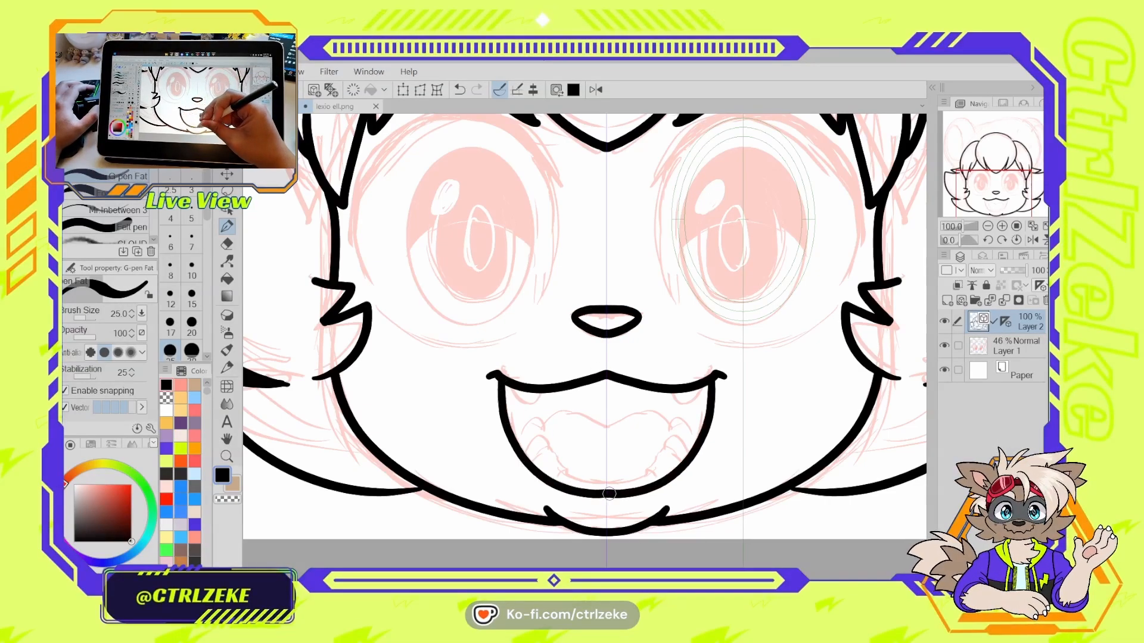
{"action": "key", "text": "y"}
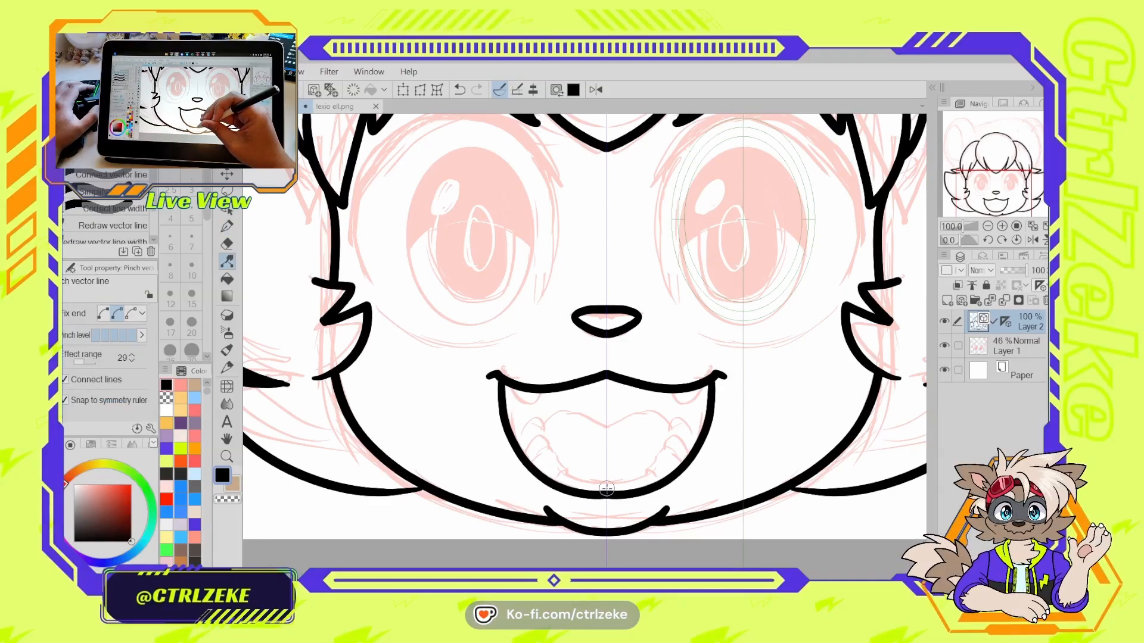
{"action": "mouse_move", "coordinate": [572, 294]}
{"action": "left_mouse_down"}
{"action": "mouse_move", "coordinate": [586, 421]}
{"action": "mouse_move", "coordinate": [613, 461]}
{"action": "left_mouse_up"}
{"action": "key", "text": "p"}
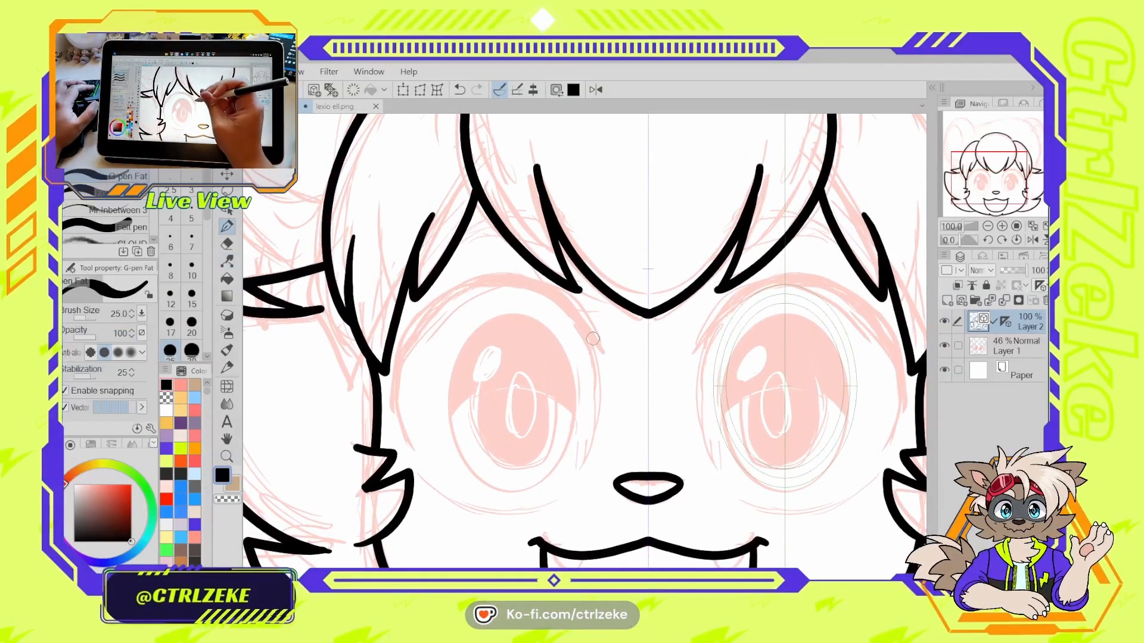
{"action": "mouse_move", "coordinate": [592, 342]}
{"action": "left_mouse_down"}
{"action": "mouse_move", "coordinate": [565, 309]}
{"action": "mouse_move", "coordinate": [477, 279]}
{"action": "mouse_move", "coordinate": [405, 365]}
{"action": "left_mouse_up"}
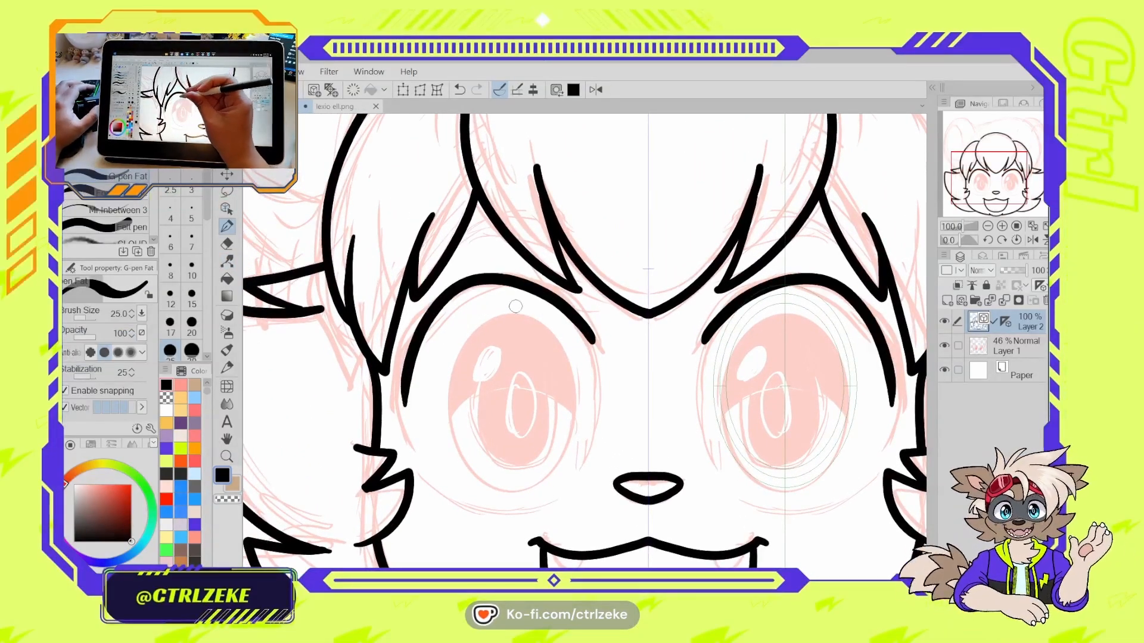
{"action": "key", "text": "ctrl+z"}
{"action": "scroll", "coordinate": [536, 326], "scroll_direction": "down", "scroll_amount": 4}
{"action": "left_click_drag", "start_coordinate": [597, 309], "coordinate": [598, 336]}
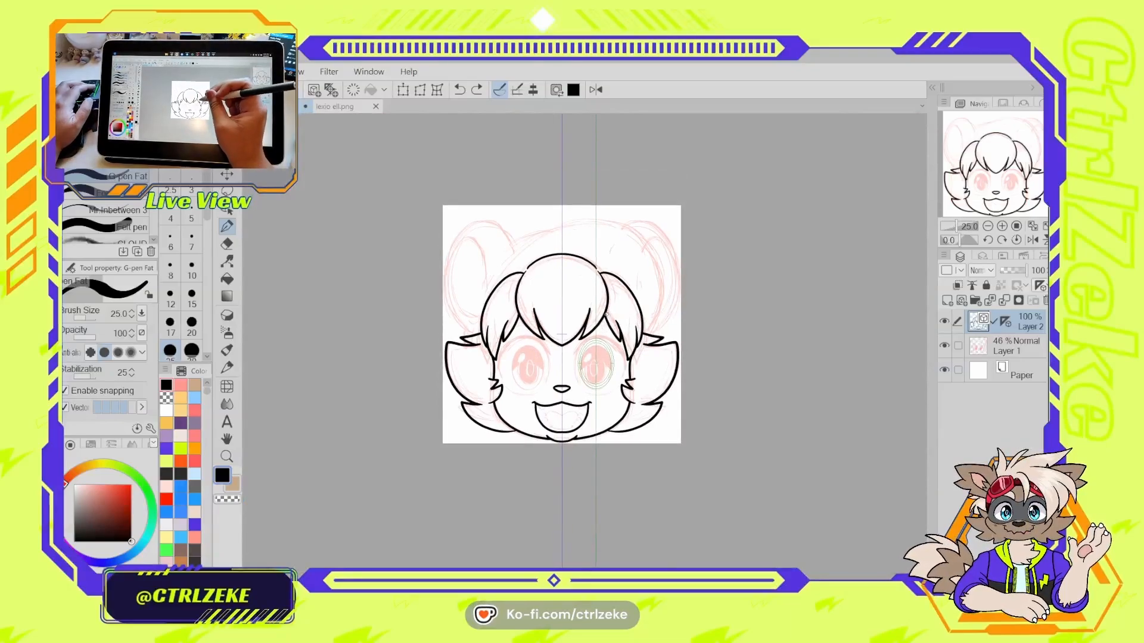
{"action": "scroll", "coordinate": [605, 337], "scroll_direction": "up", "scroll_amount": 2}
{"action": "scroll", "coordinate": [608, 358], "scroll_direction": "up", "scroll_amount": 3}
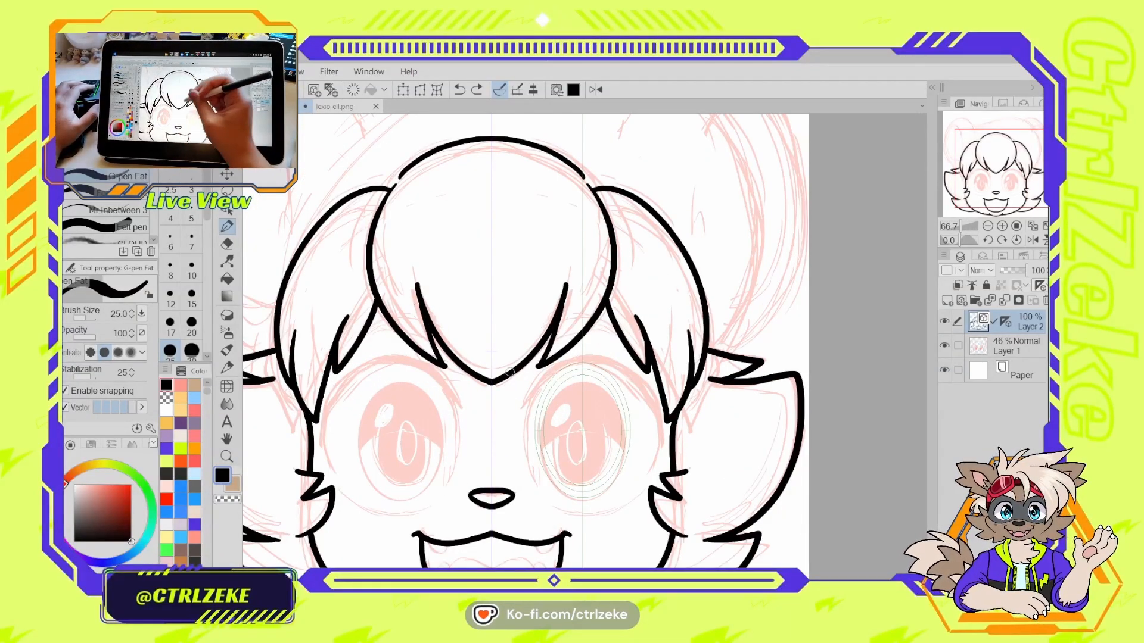
{"action": "left_click_drag", "start_coordinate": [462, 408], "coordinate": [489, 368]}
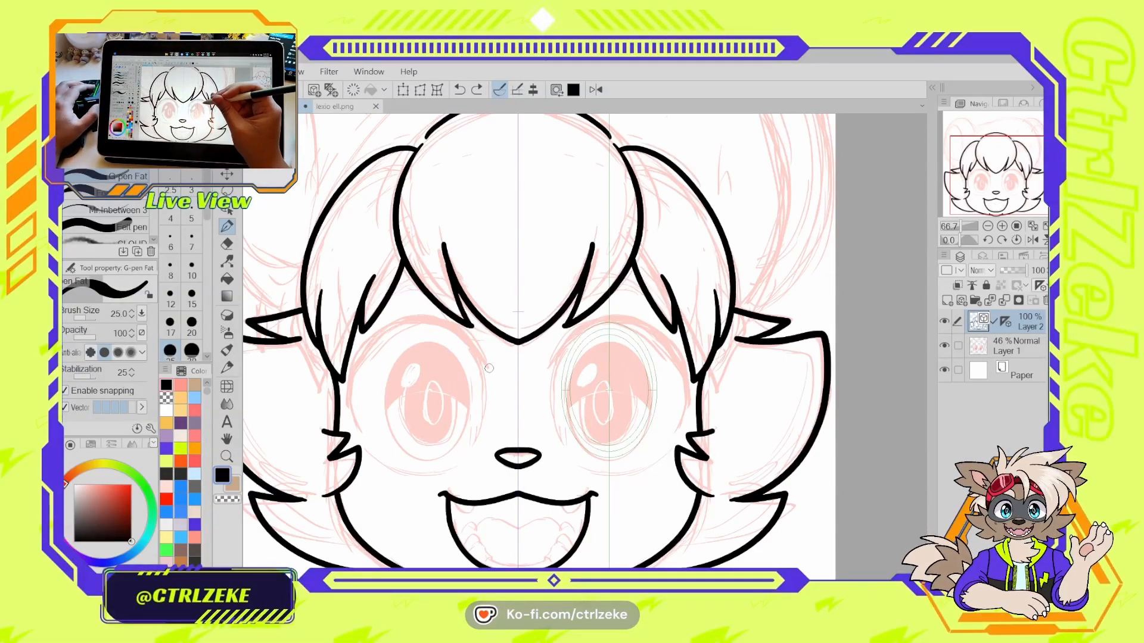
- Move the concentric ellipse ruler down over the sketched iris to centre Y 1228
{"action": "key", "text": "o"}
{"action": "left_click", "coordinate": [609, 360]}
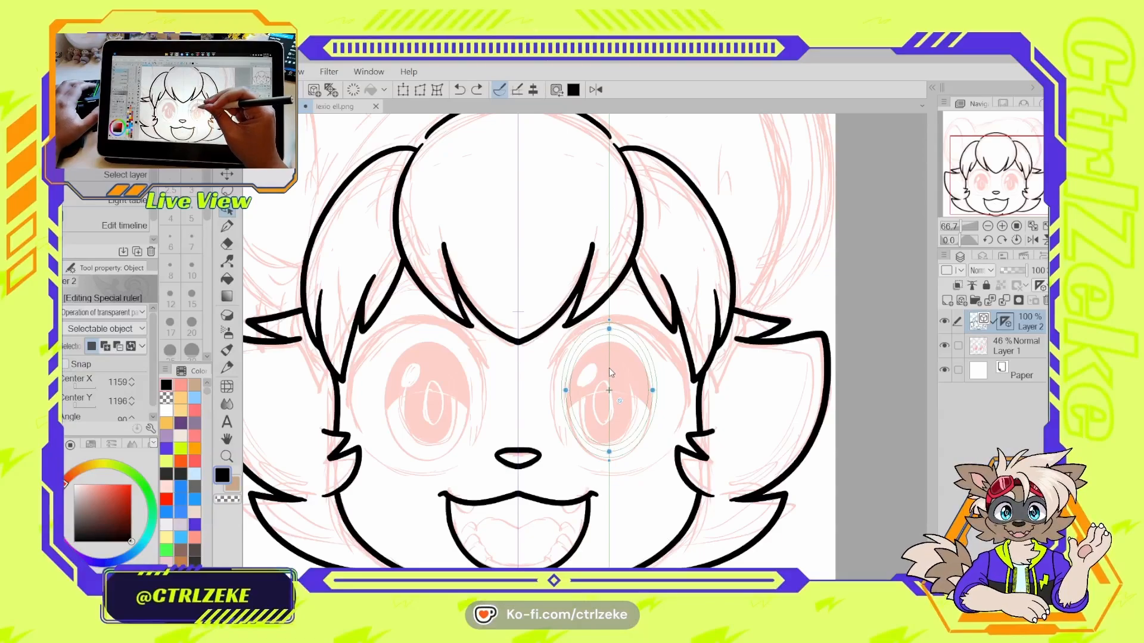
{"action": "mouse_move", "coordinate": [609, 377]}
{"action": "left_mouse_down"}
{"action": "mouse_move", "coordinate": [586, 353]}
{"action": "mouse_move", "coordinate": [628, 442]}
{"action": "mouse_move", "coordinate": [599, 344]}
{"action": "left_mouse_up"}
- Ink the mirrored oval outline of both irises along the ellipse ruler with the G-pen Fat at brush size 25
{"action": "key", "text": "p"}
{"action": "left_click_drag", "start_coordinate": [595, 348], "coordinate": [577, 409]}
{"action": "key", "text": "ctrl+z"}
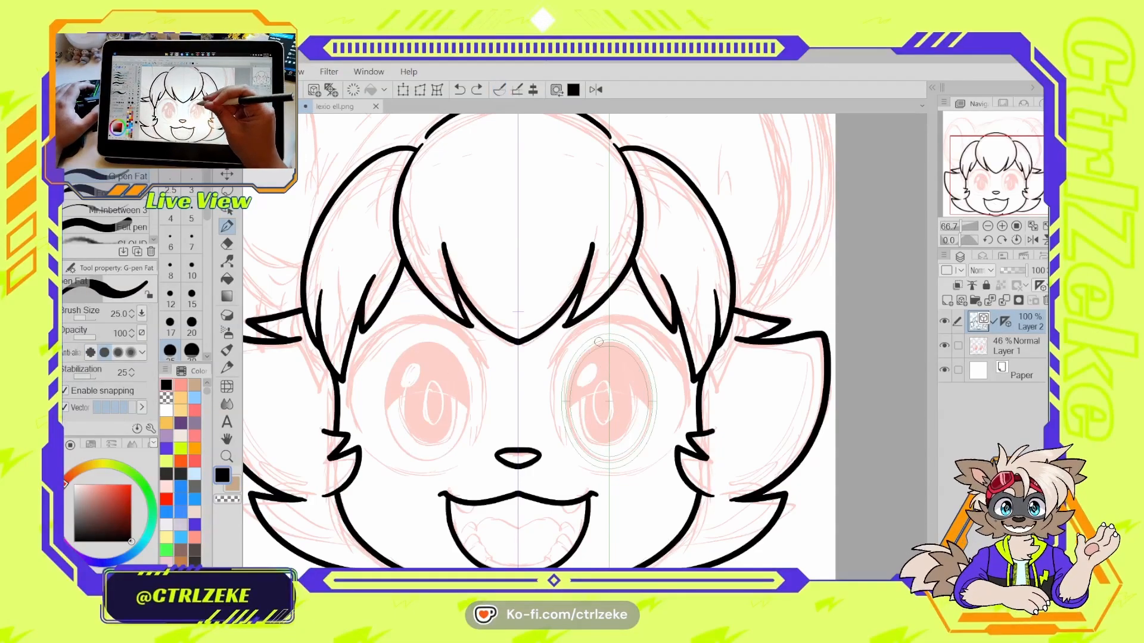
{"action": "key", "text": "o"}
{"action": "key", "text": "p"}
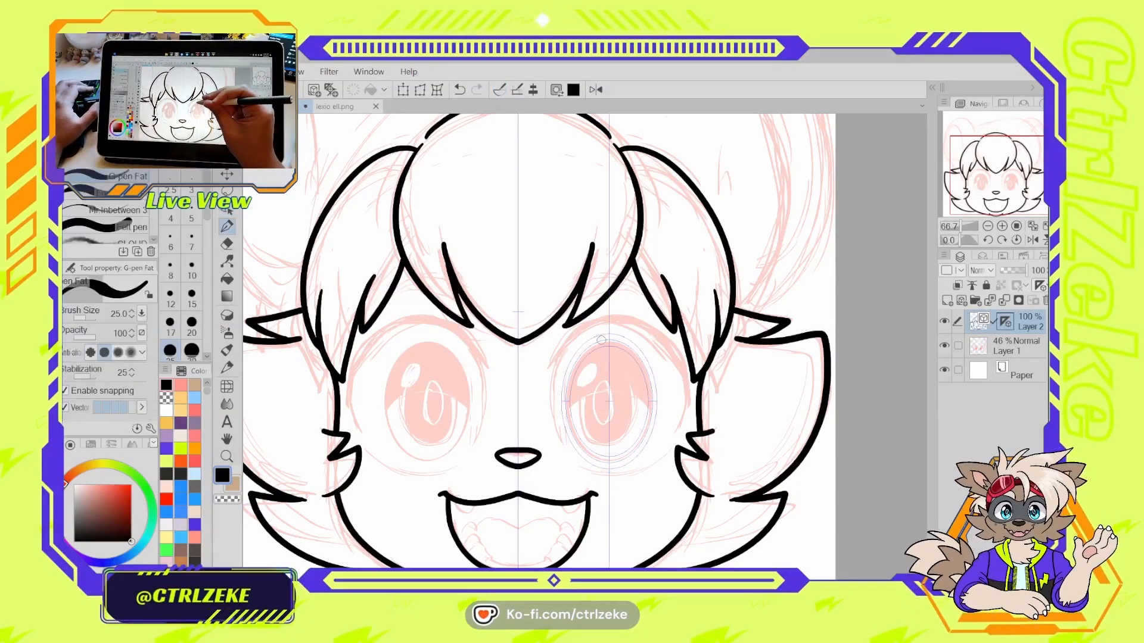
{"action": "mouse_move", "coordinate": [596, 344]}
{"action": "left_mouse_down"}
{"action": "mouse_move", "coordinate": [598, 451]}
{"action": "mouse_move", "coordinate": [600, 343]}
{"action": "mouse_move", "coordinate": [637, 426]}
{"action": "mouse_move", "coordinate": [620, 339]}
{"action": "left_mouse_up"}
{"action": "key", "text": "ctrl+z"}
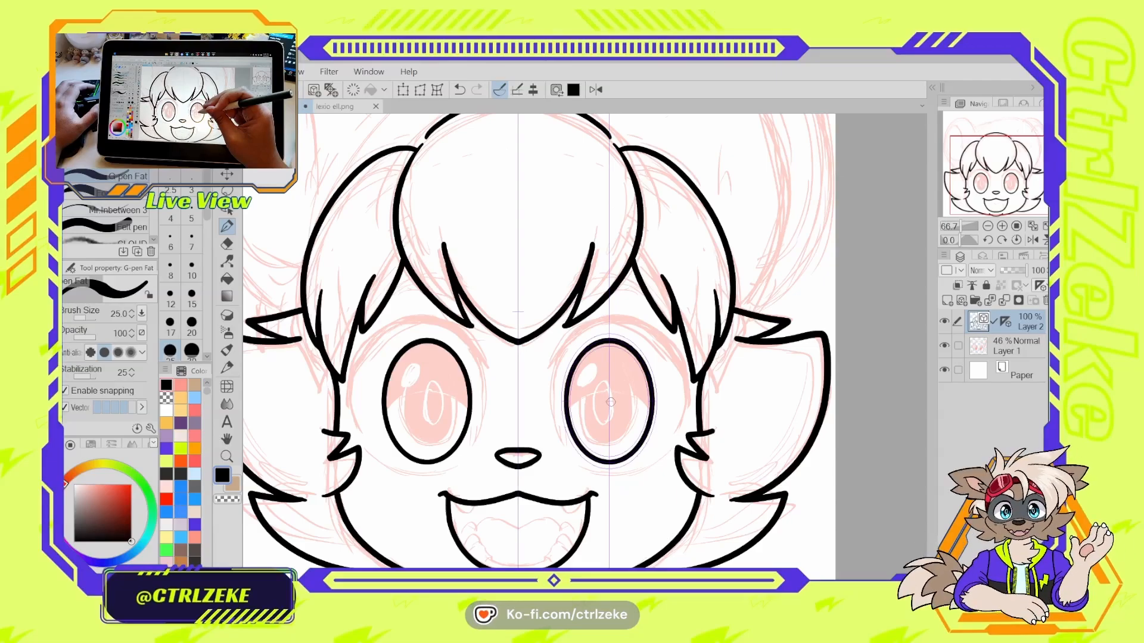
- Shift the ellipse ruler to centre X 1152, narrow it slightly, and ink a smaller mirrored oval inside each iris outline
{"action": "key", "text": "o"}
{"action": "left_click", "coordinate": [612, 405]}
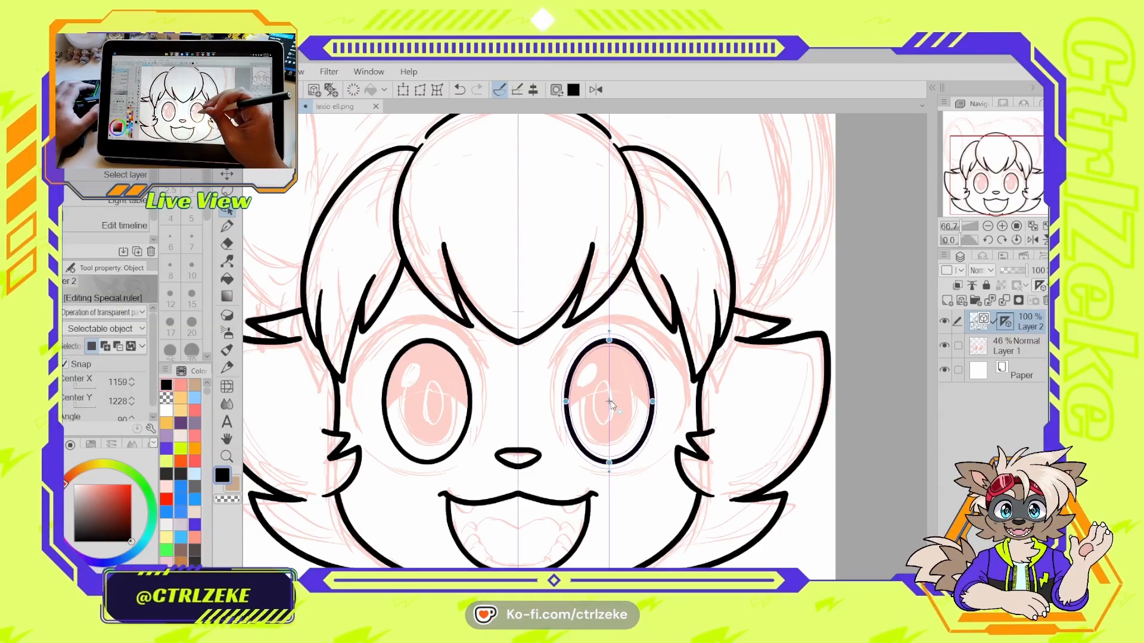
{"action": "left_click_drag", "start_coordinate": [612, 405], "coordinate": [599, 403]}
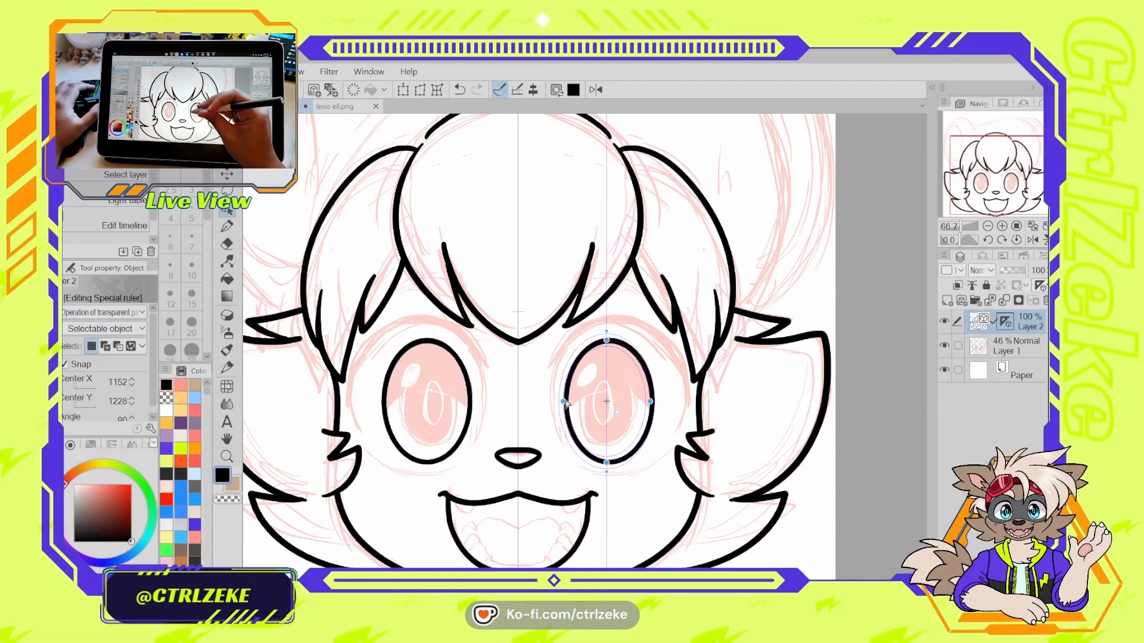
{"action": "mouse_move", "coordinate": [567, 404]}
{"action": "left_mouse_down"}
{"action": "mouse_move", "coordinate": [630, 385]}
{"action": "mouse_move", "coordinate": [575, 405]}
{"action": "left_mouse_up"}
{"action": "key", "text": "p"}
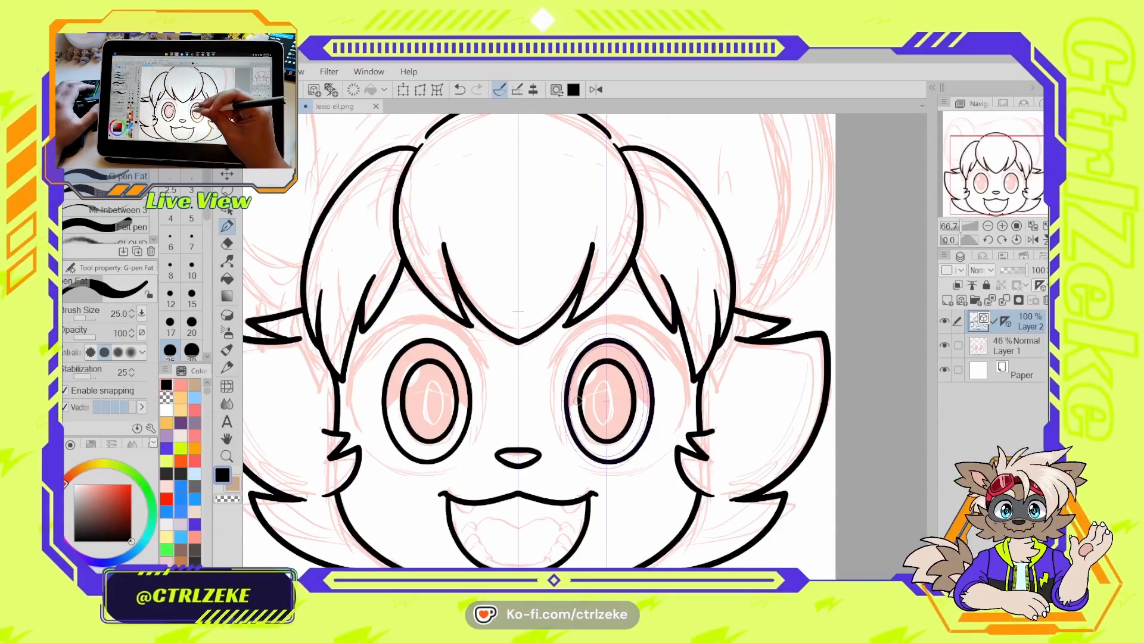
- Replace the iris ellipse ruler with a larger concentric circle ruler around the whole eye, centred at about X 1180, Y 1212
{"action": "key", "text": "o"}
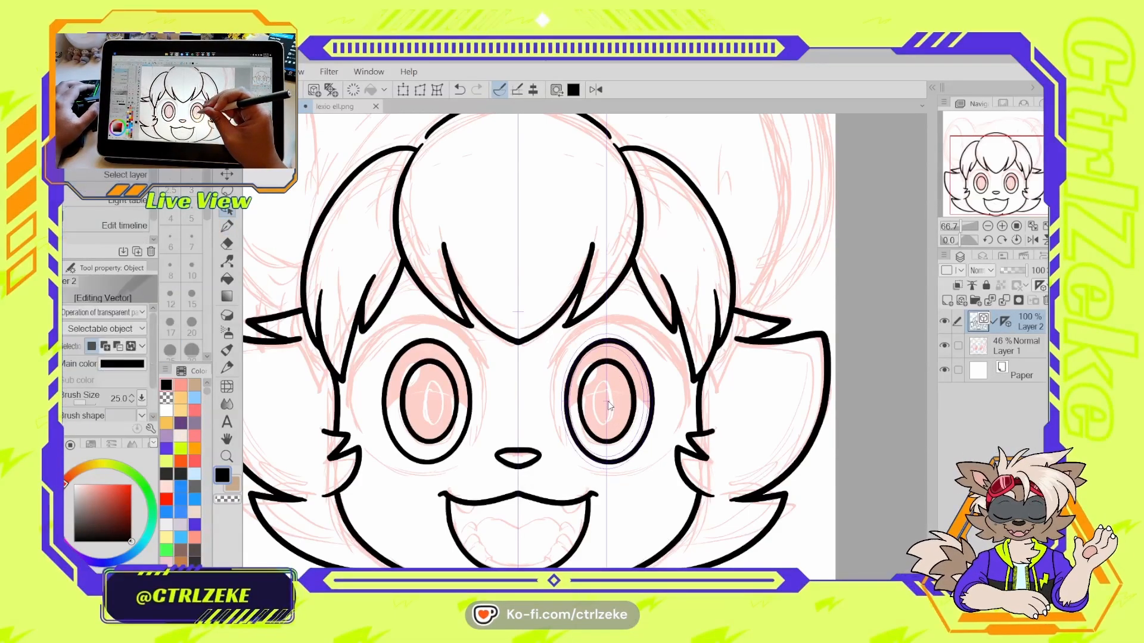
{"action": "left_click", "coordinate": [608, 391]}
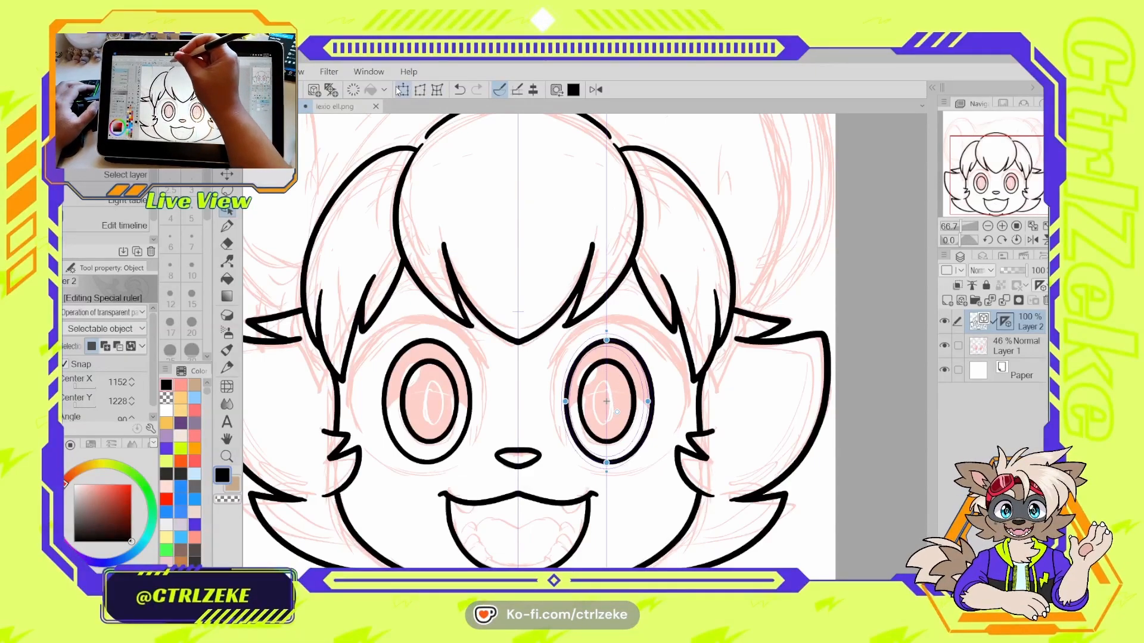
{"action": "left_click", "coordinate": [354, 90]}
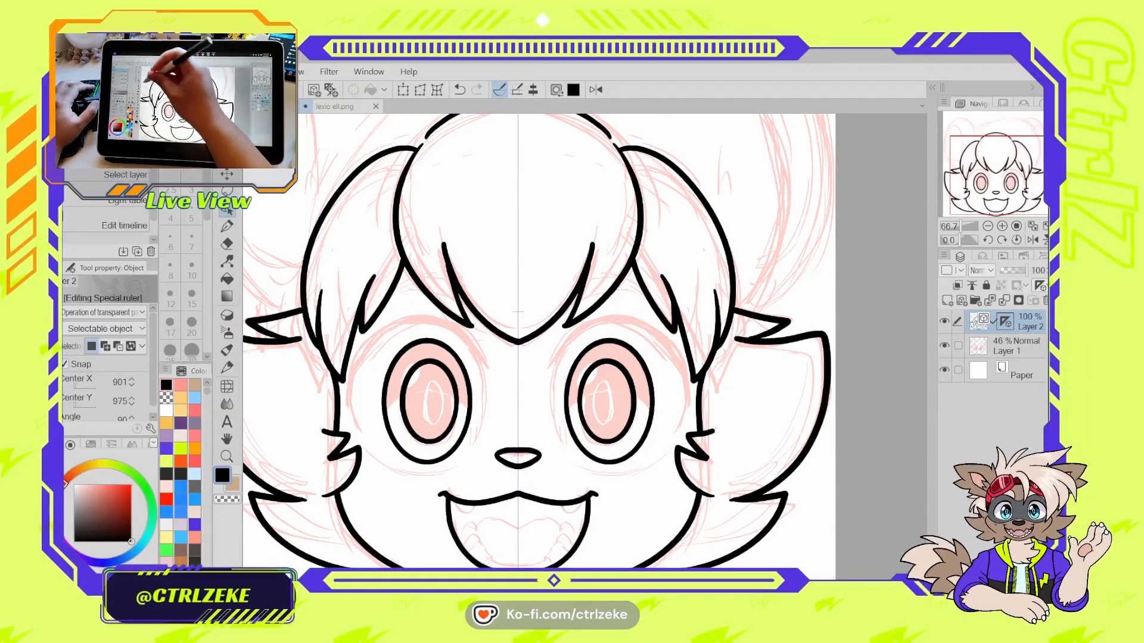
{"action": "key", "text": "u"}
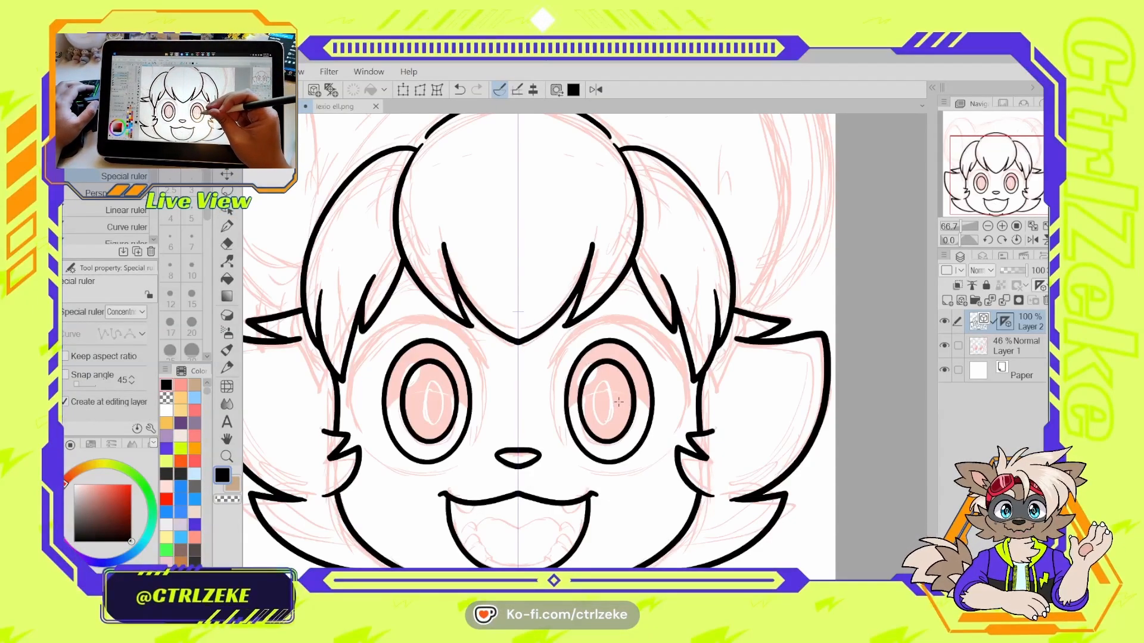
{"action": "left_click_drag", "start_coordinate": [621, 401], "coordinate": [550, 481]}
{"action": "key", "text": "o"}
{"action": "left_click_drag", "start_coordinate": [672, 352], "coordinate": [670, 345]}
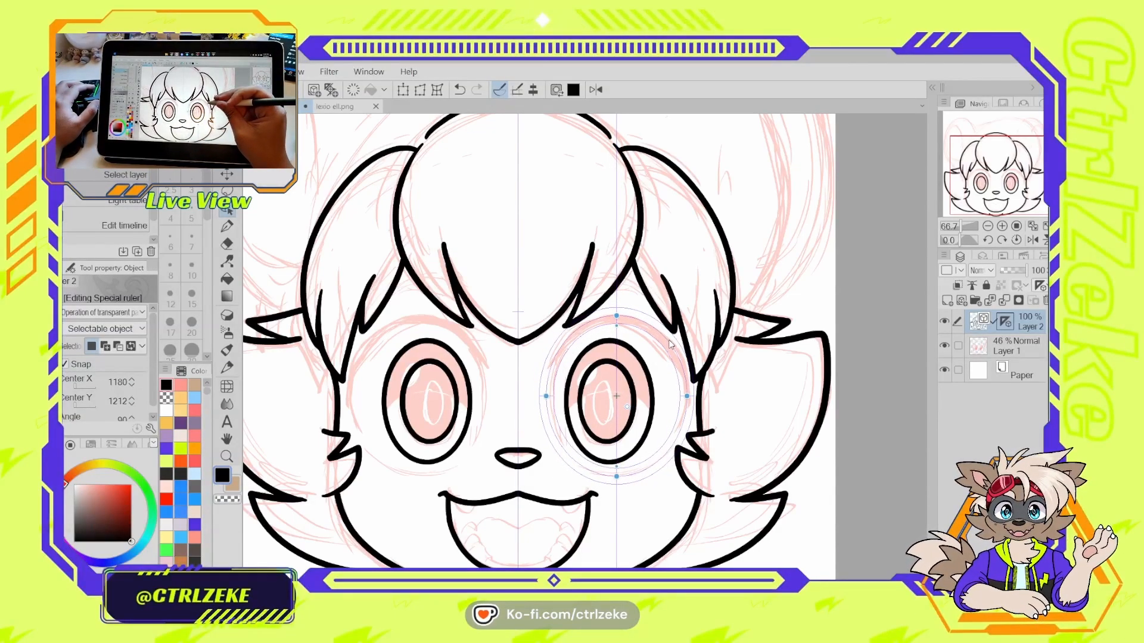
- Ink the mirrored upper eyelid arc and short lower lid line along the concentric ruler with the G-pen Fat
{"action": "key", "text": "p"}
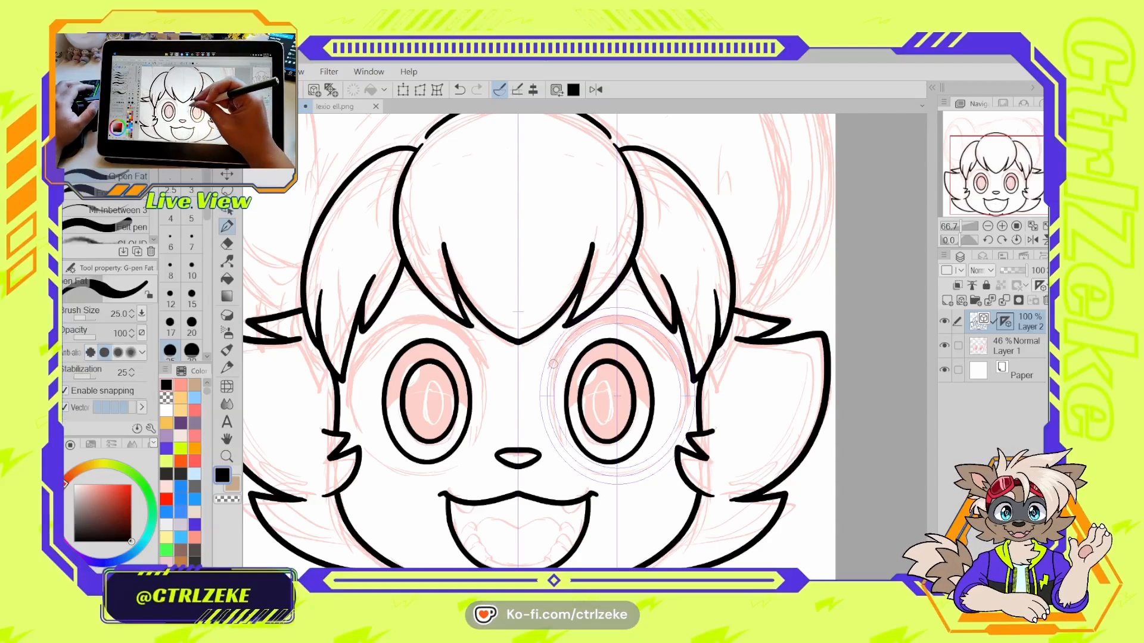
{"action": "mouse_move", "coordinate": [553, 364]}
{"action": "left_mouse_down"}
{"action": "mouse_move", "coordinate": [591, 324]}
{"action": "mouse_move", "coordinate": [632, 326]}
{"action": "mouse_move", "coordinate": [662, 345]}
{"action": "mouse_move", "coordinate": [670, 401]}
{"action": "left_mouse_up"}
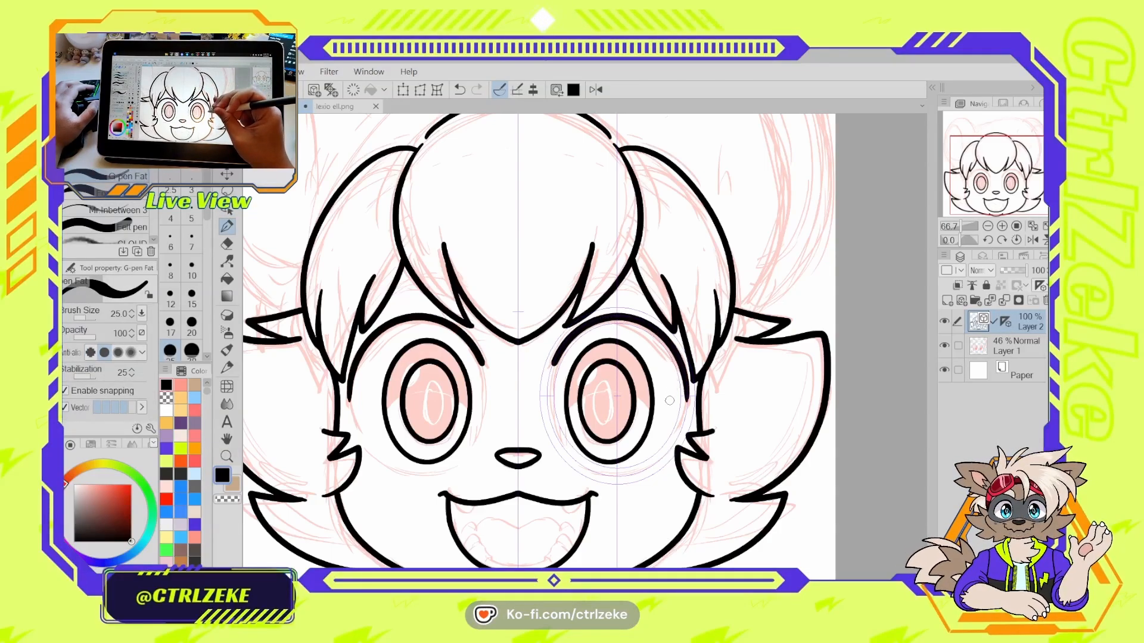
{"action": "left_click_drag", "start_coordinate": [585, 469], "coordinate": [652, 469]}
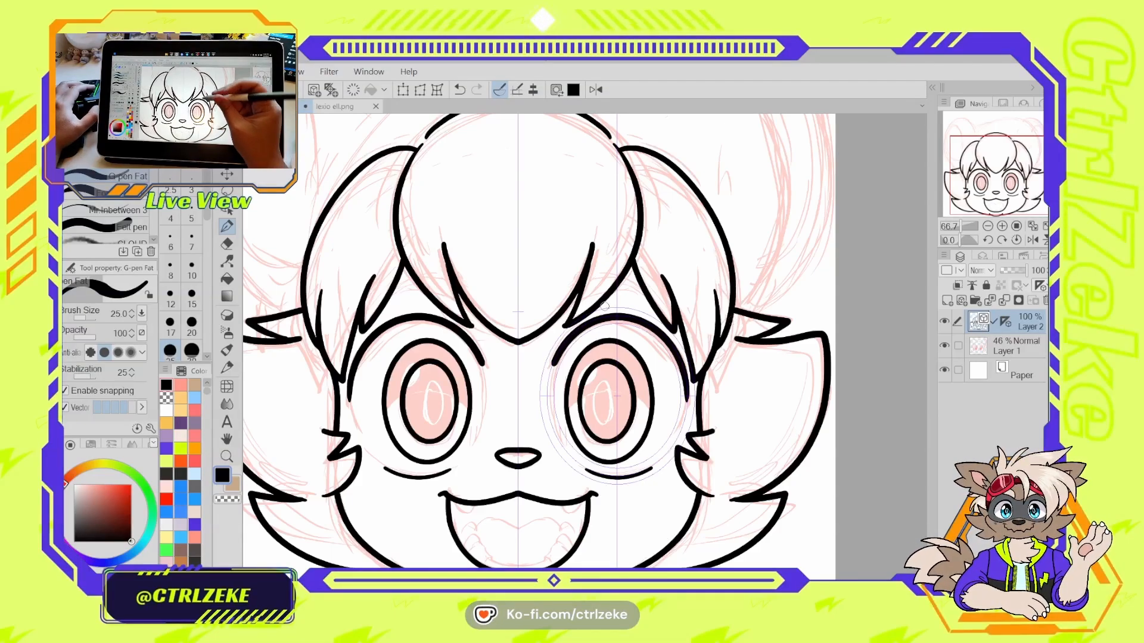
- Reinforce the mirrored upper eyelid arcs with another G-pen Fat stroke along the concentric ruler
{"action": "left_click_drag", "start_coordinate": [554, 351], "coordinate": [592, 322]}
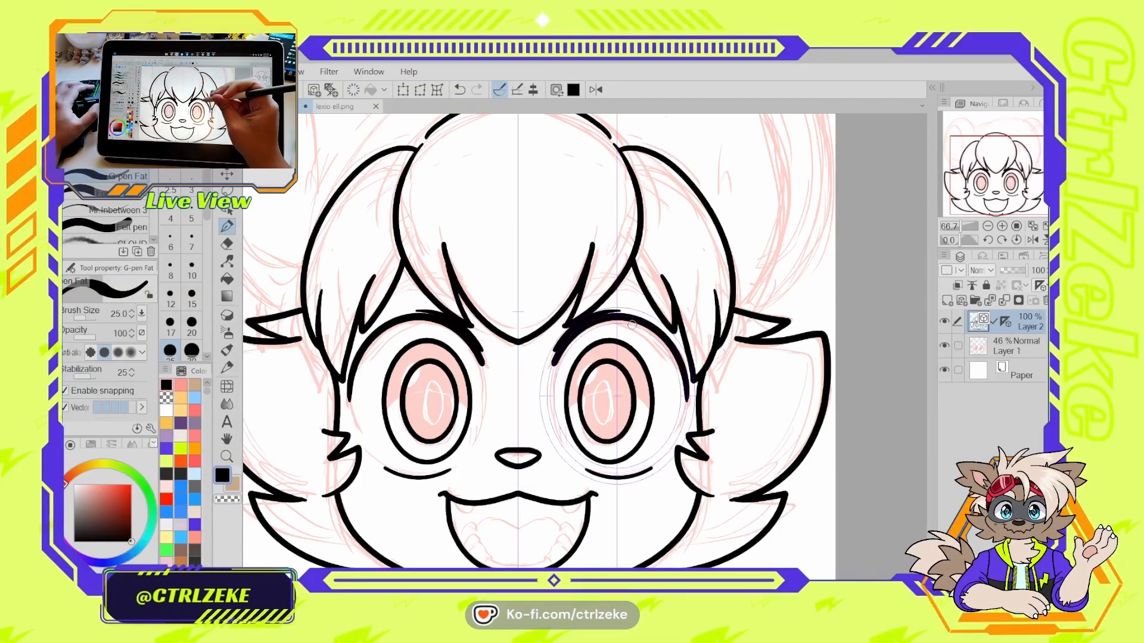
{"action": "key", "text": "ctrl+z"}
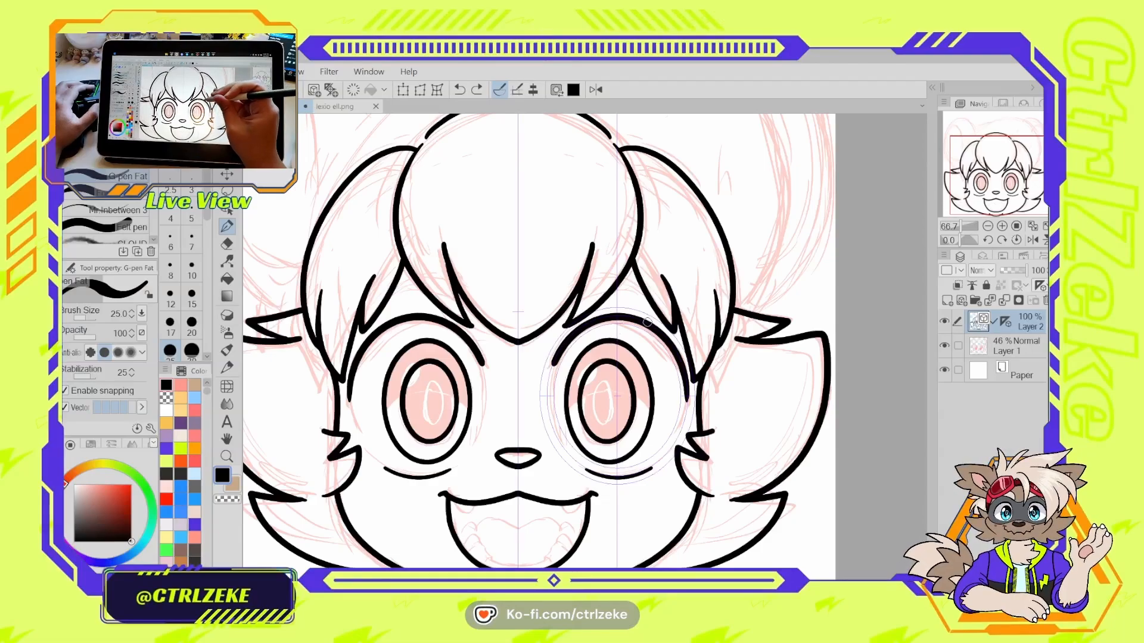
{"action": "left_click_drag", "start_coordinate": [645, 322], "coordinate": [572, 347]}
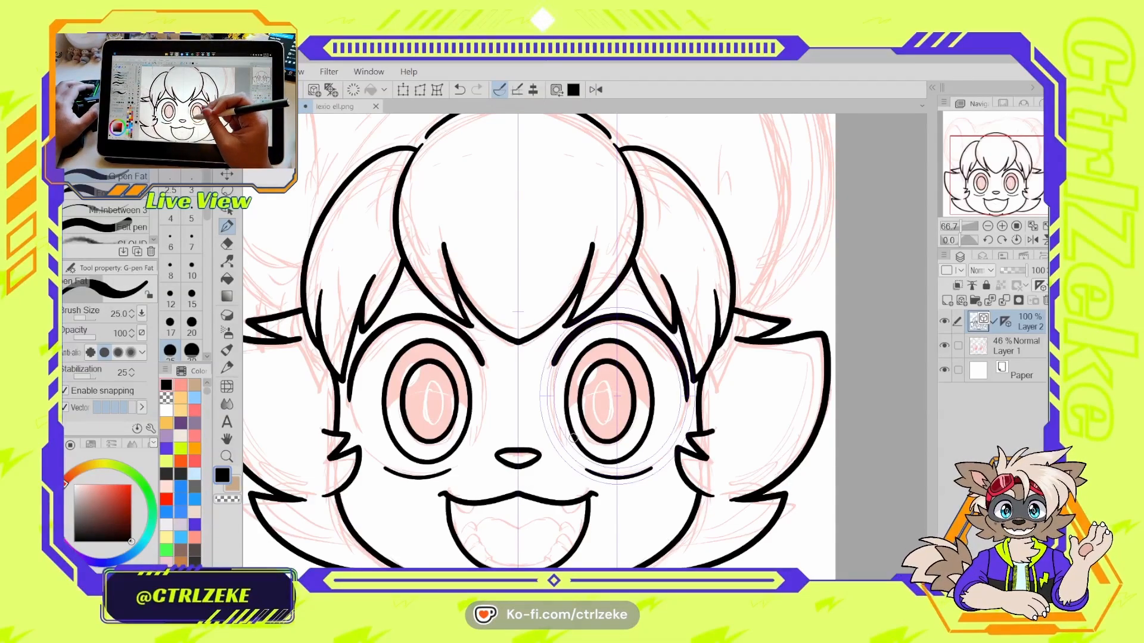
{"action": "scroll", "coordinate": [548, 397], "scroll_direction": "up", "scroll_amount": 3}
{"action": "scroll", "coordinate": [562, 375], "scroll_direction": "down", "scroll_amount": 3}
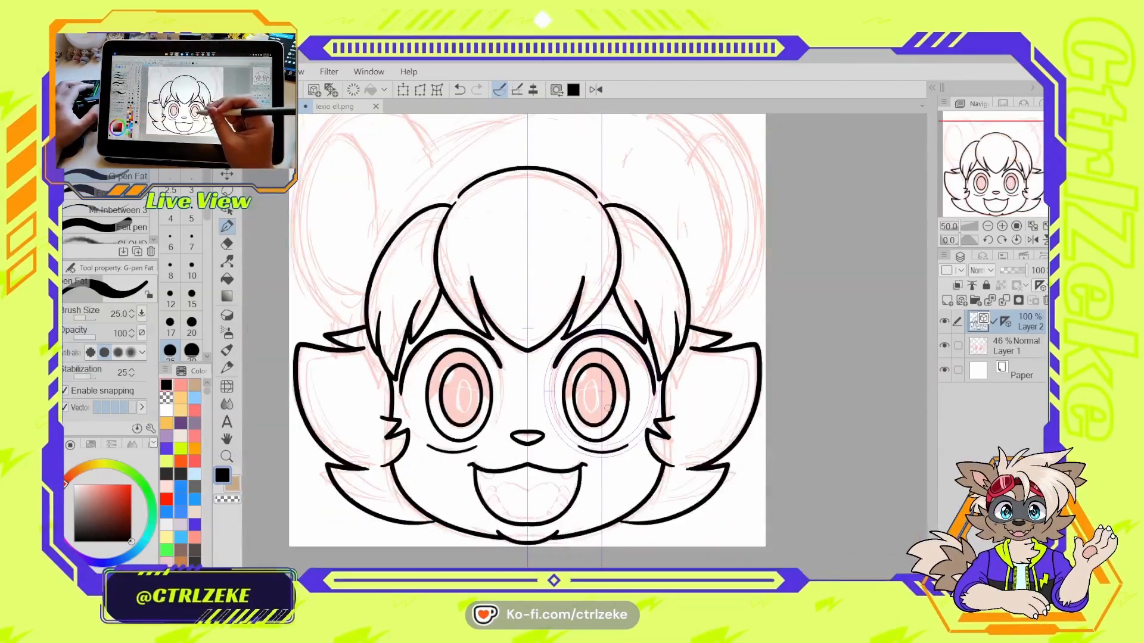
{"action": "scroll", "coordinate": [604, 409], "scroll_direction": "up", "scroll_amount": 2}
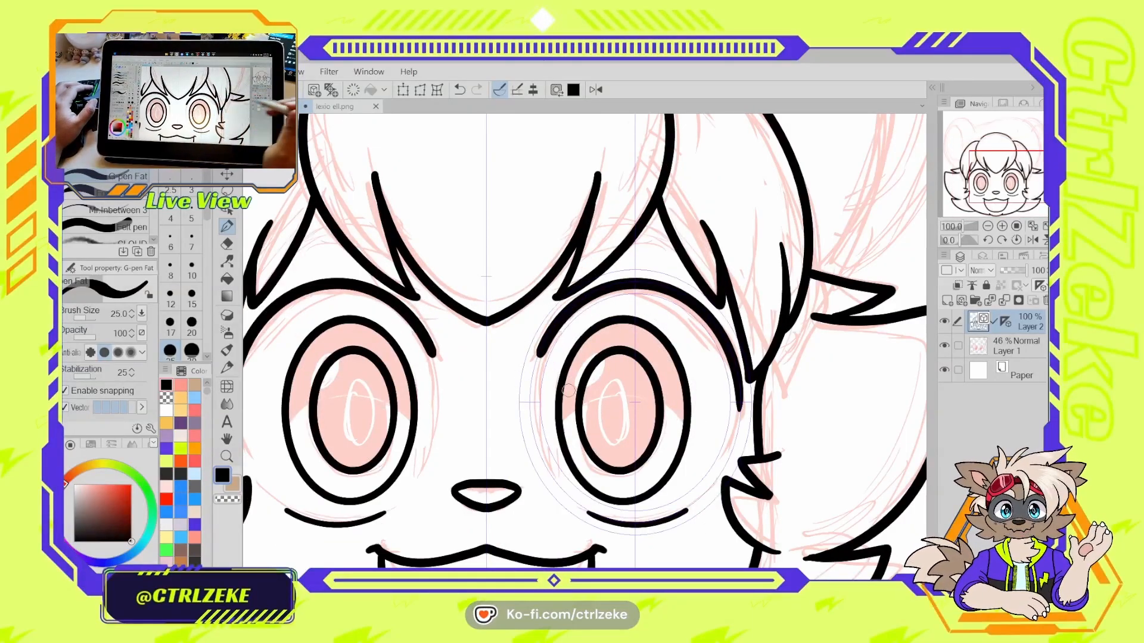
- Add a new raster layer above the sketch layer and hide the sketch layer and Paper
{"action": "left_click", "coordinate": [1012, 347]}
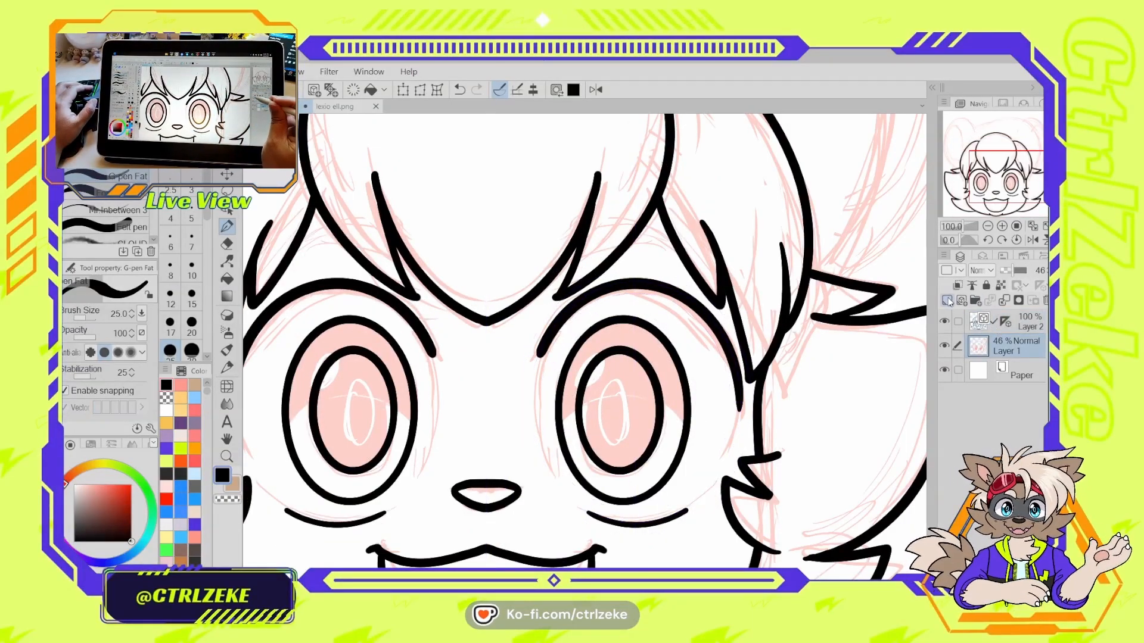
{"action": "left_click", "coordinate": [947, 301]}
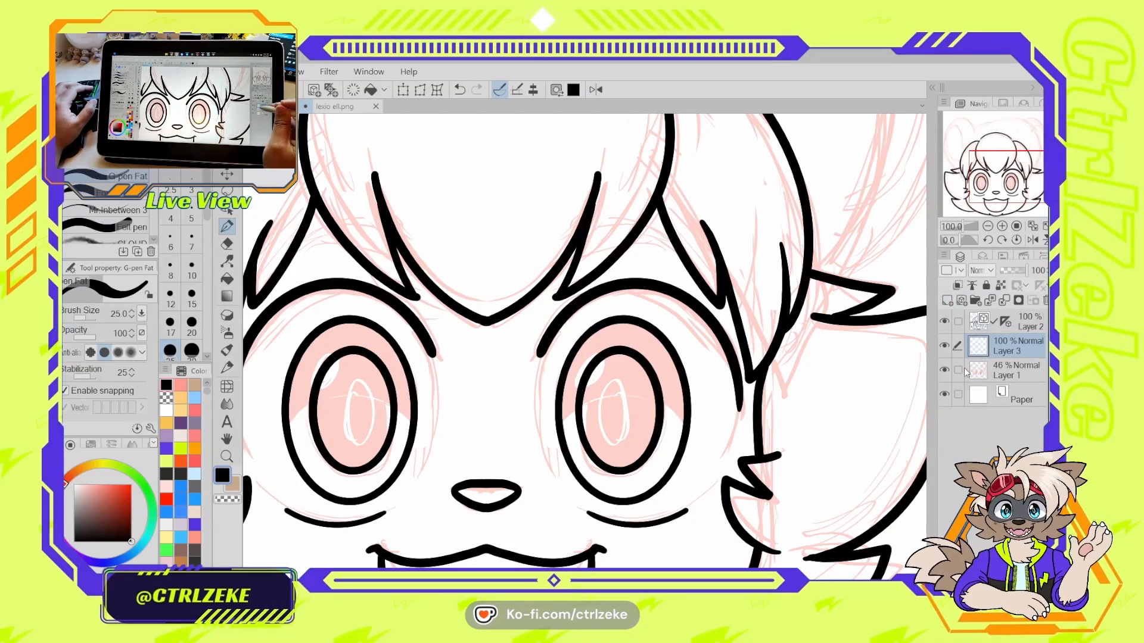
{"action": "left_click", "coordinate": [944, 370]}
{"action": "left_click", "coordinate": [944, 394]}
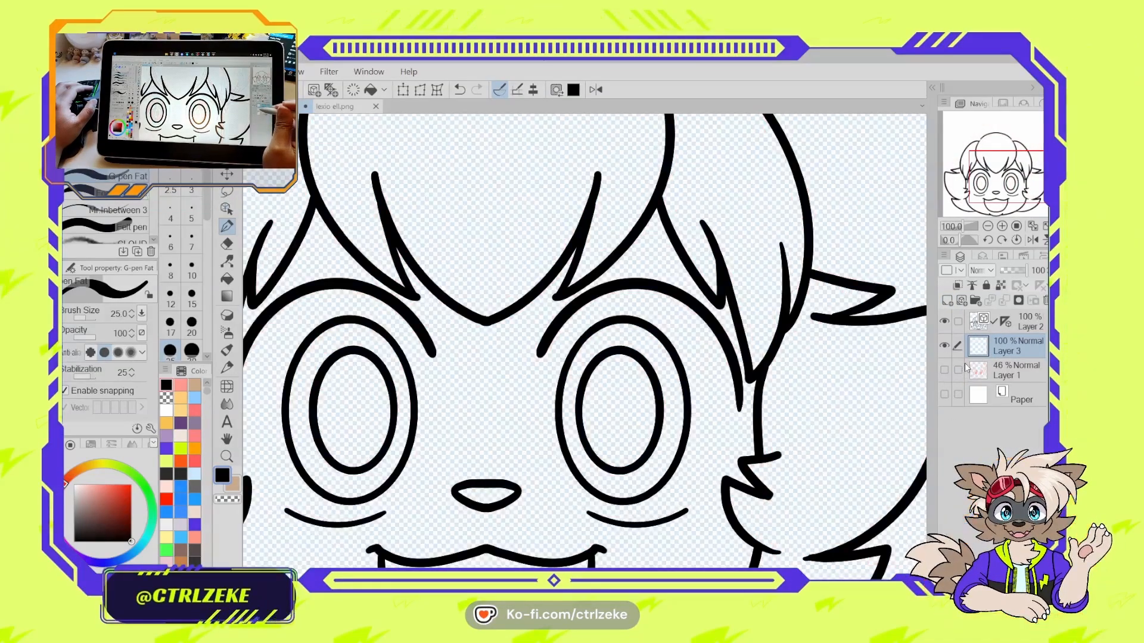
- Move the rulers from Layer 2 to Layer 3 and choose white as the drawing colour
{"action": "left_click", "coordinate": [1006, 322]}
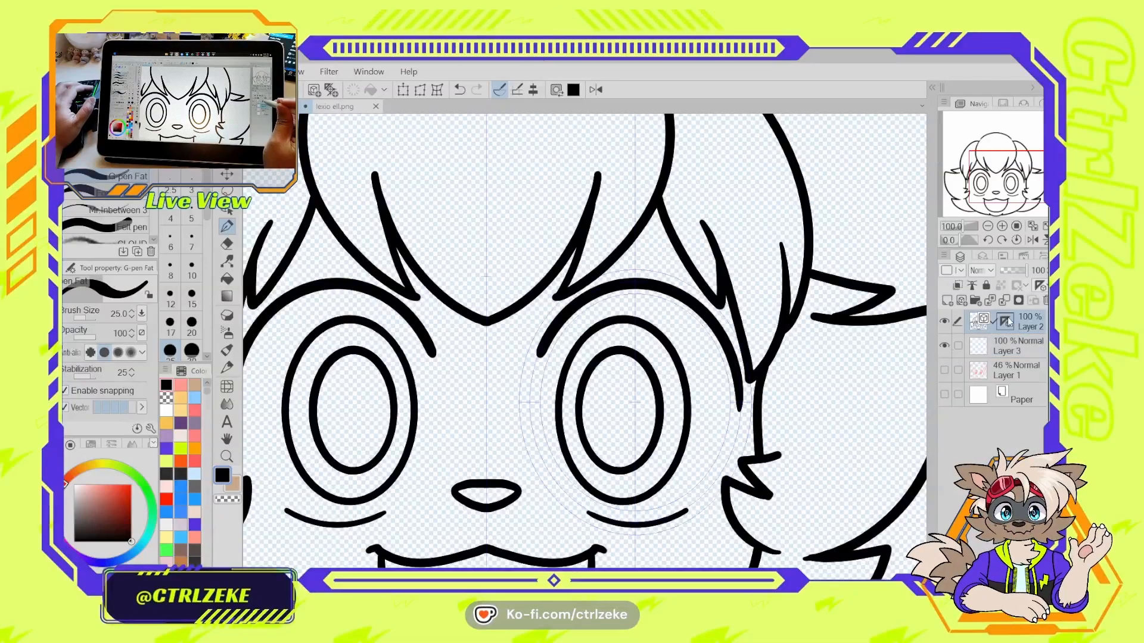
{"action": "left_click", "coordinate": [1026, 338]}
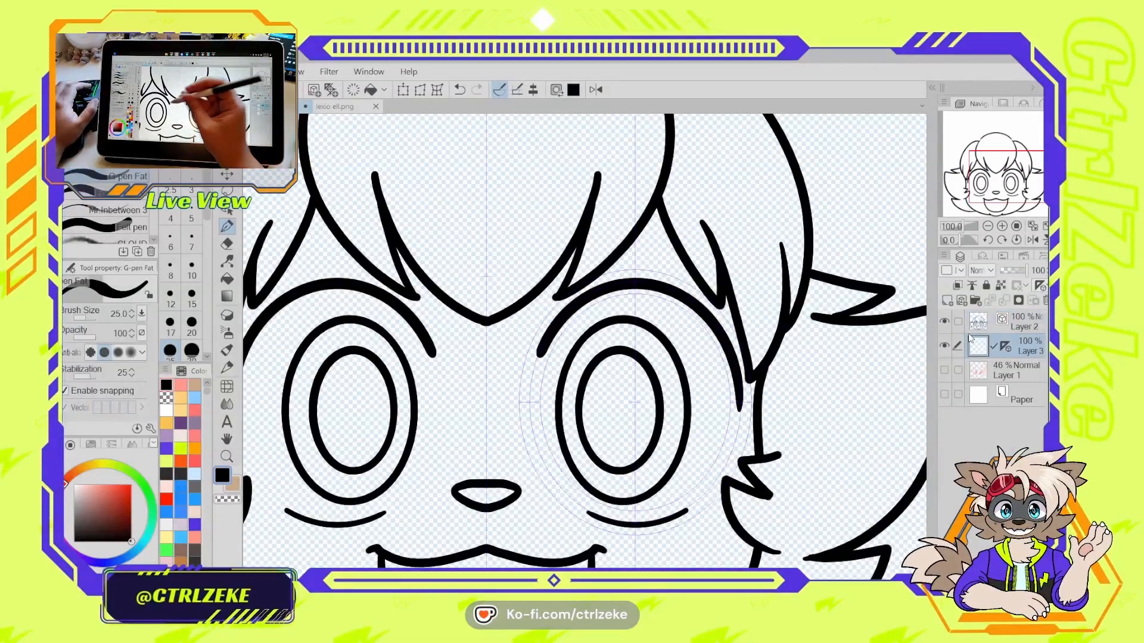
{"action": "left_click", "coordinate": [167, 409]}
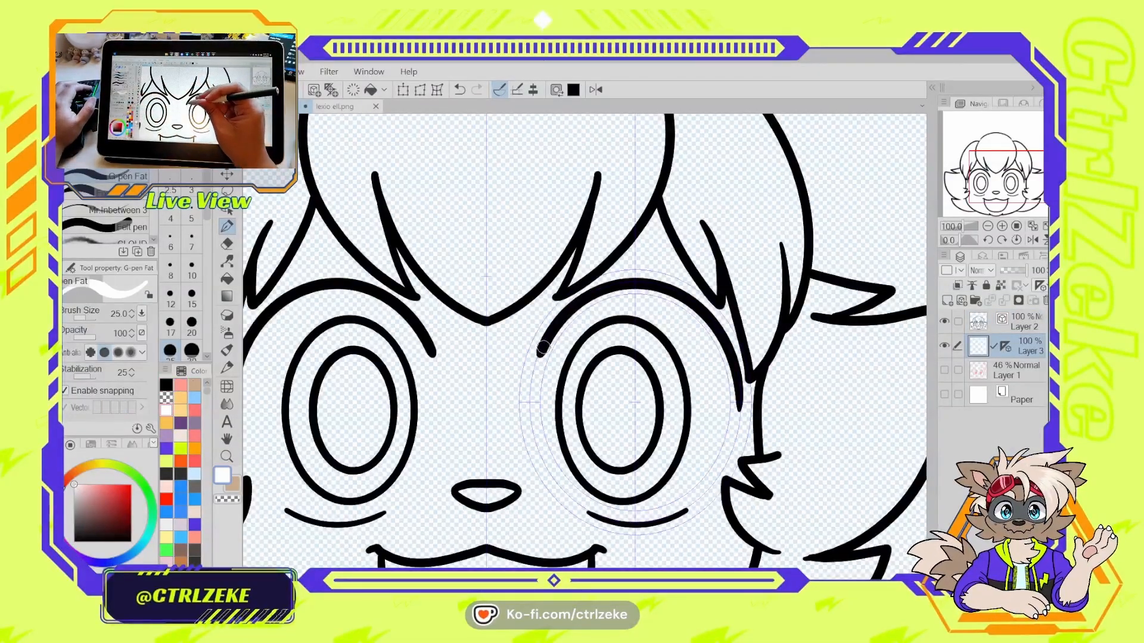
{"action": "mouse_move", "coordinate": [540, 440]}
{"action": "left_mouse_down"}
{"action": "mouse_move", "coordinate": [565, 481]}
{"action": "mouse_move", "coordinate": [610, 505]}
{"action": "left_mouse_up"}
{"action": "left_click_drag", "start_coordinate": [689, 472], "coordinate": [701, 405]}
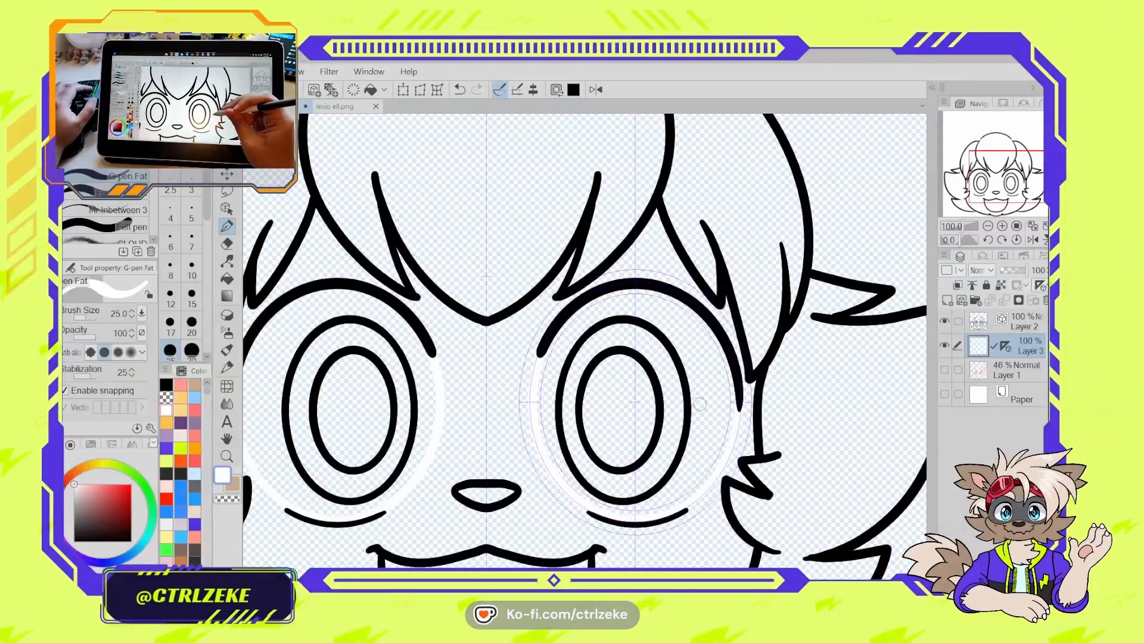
{"action": "scroll", "coordinate": [661, 430], "scroll_direction": "up", "scroll_amount": 2}
{"action": "left_click_drag", "start_coordinate": [705, 464], "coordinate": [717, 376]}
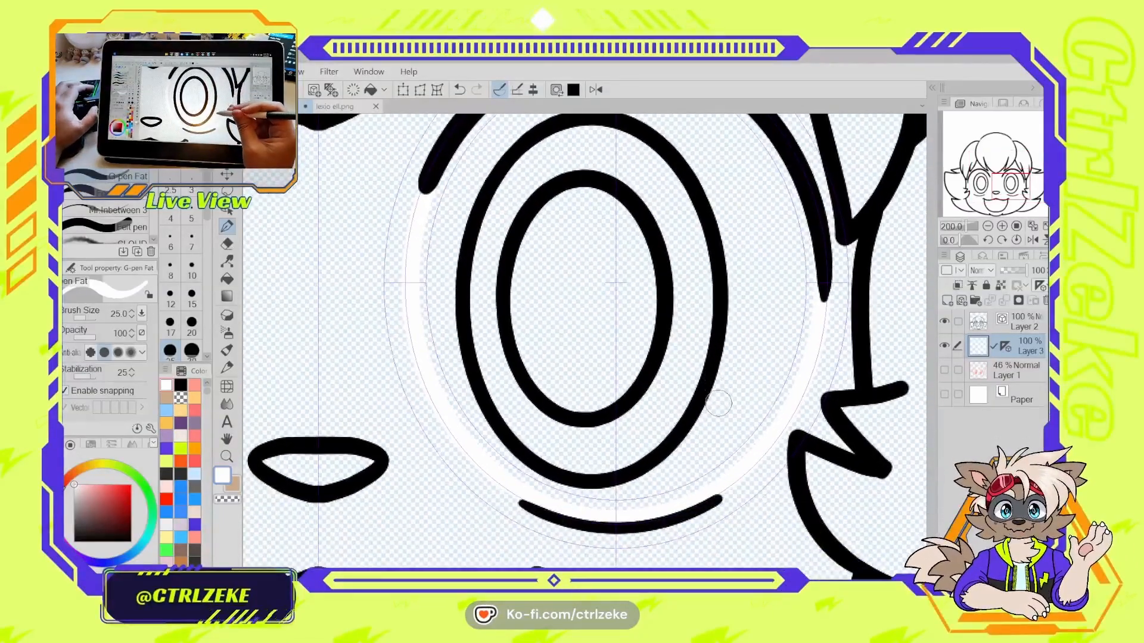
{"action": "scroll", "coordinate": [684, 357], "scroll_direction": "up", "scroll_amount": 2}
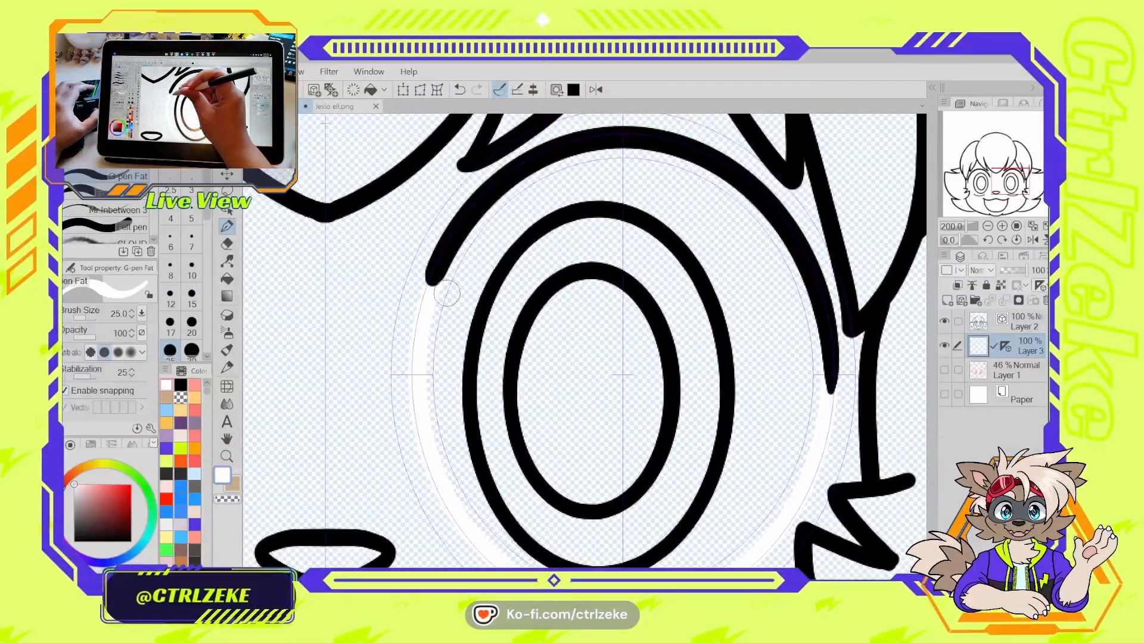
{"action": "scroll", "coordinate": [497, 279], "scroll_direction": "down", "scroll_amount": 1}
{"action": "mouse_move", "coordinate": [497, 278]}
{"action": "left_mouse_down"}
{"action": "mouse_move", "coordinate": [448, 424]}
{"action": "mouse_move", "coordinate": [624, 520]}
{"action": "left_mouse_up"}
{"action": "key", "text": "ctrl+z"}
- Draw thin white mirrored arcs down both sides of the eyes along the ruler, with the brush size reduced to 17.5
{"action": "key", "text": "bracketleft"}
{"action": "key", "text": "ctrl+z"}
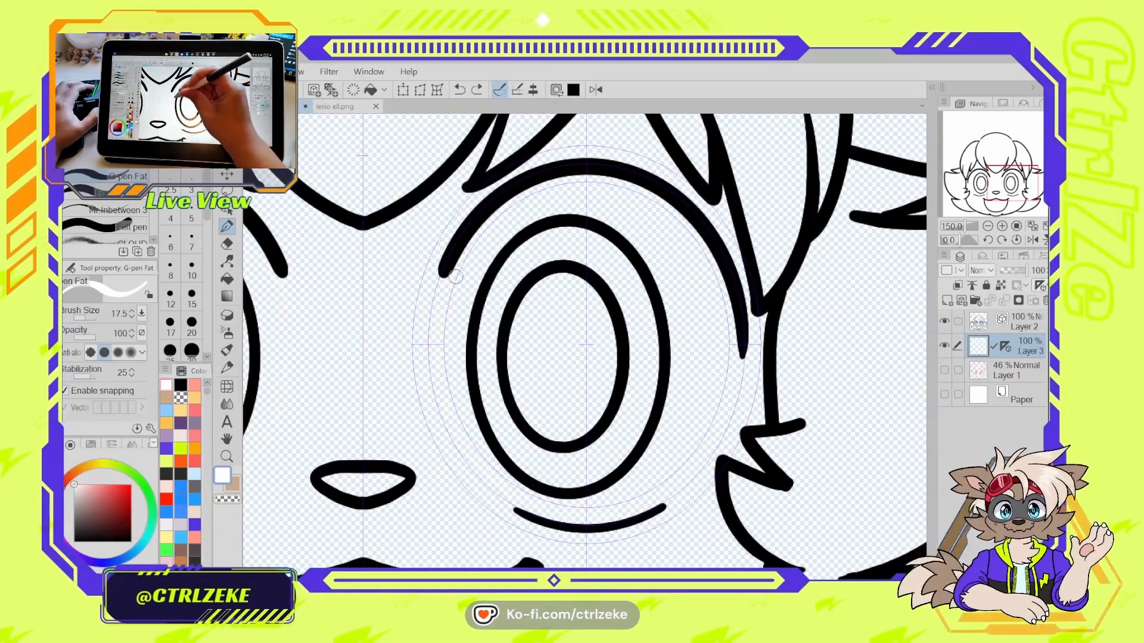
{"action": "mouse_move", "coordinate": [455, 277]}
{"action": "left_mouse_down"}
{"action": "mouse_move", "coordinate": [441, 303]}
{"action": "mouse_move", "coordinate": [478, 433]}
{"action": "mouse_move", "coordinate": [517, 487]}
{"action": "mouse_move", "coordinate": [585, 507]}
{"action": "mouse_move", "coordinate": [637, 497]}
{"action": "mouse_move", "coordinate": [691, 450]}
{"action": "left_mouse_up"}
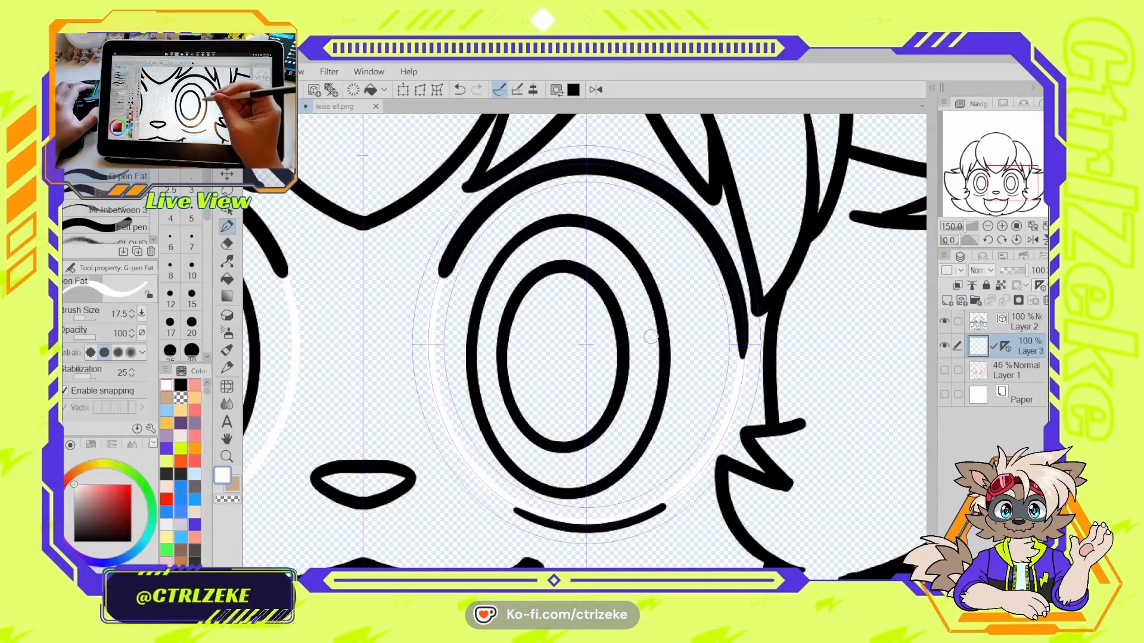
- Show the sketch layer and Paper, and move the rulers from Layer 3 back to Layer 2, making Layer 2 active
{"action": "scroll", "coordinate": [650, 337], "scroll_direction": "down", "scroll_amount": 1}
{"action": "left_click_drag", "start_coordinate": [653, 357], "coordinate": [725, 405]}
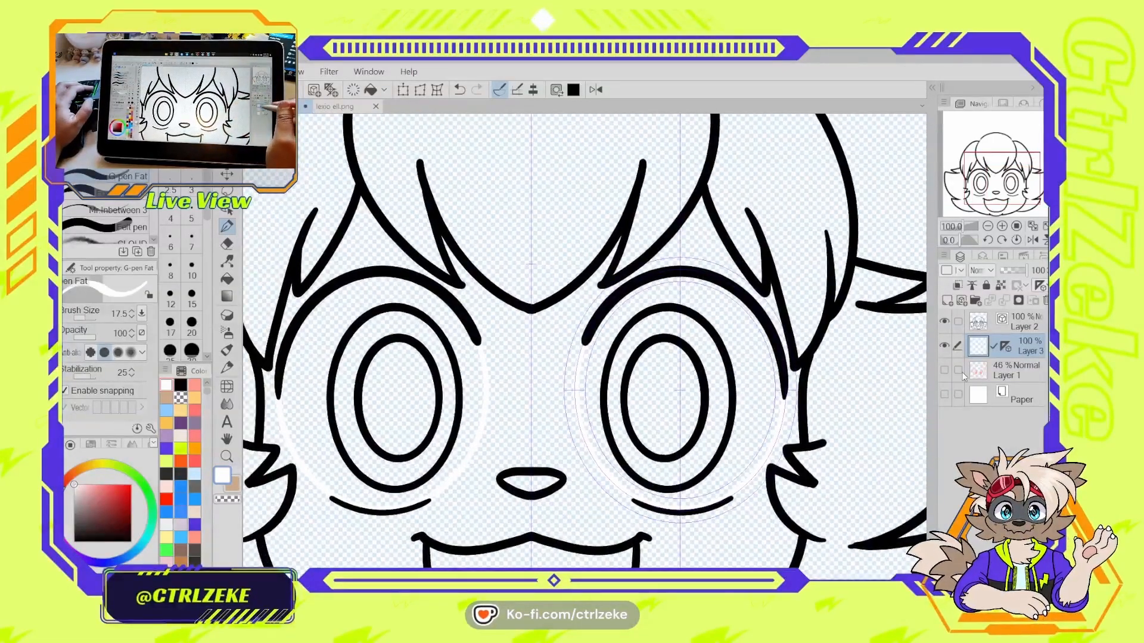
{"action": "left_click_drag", "start_coordinate": [944, 394], "coordinate": [944, 369]}
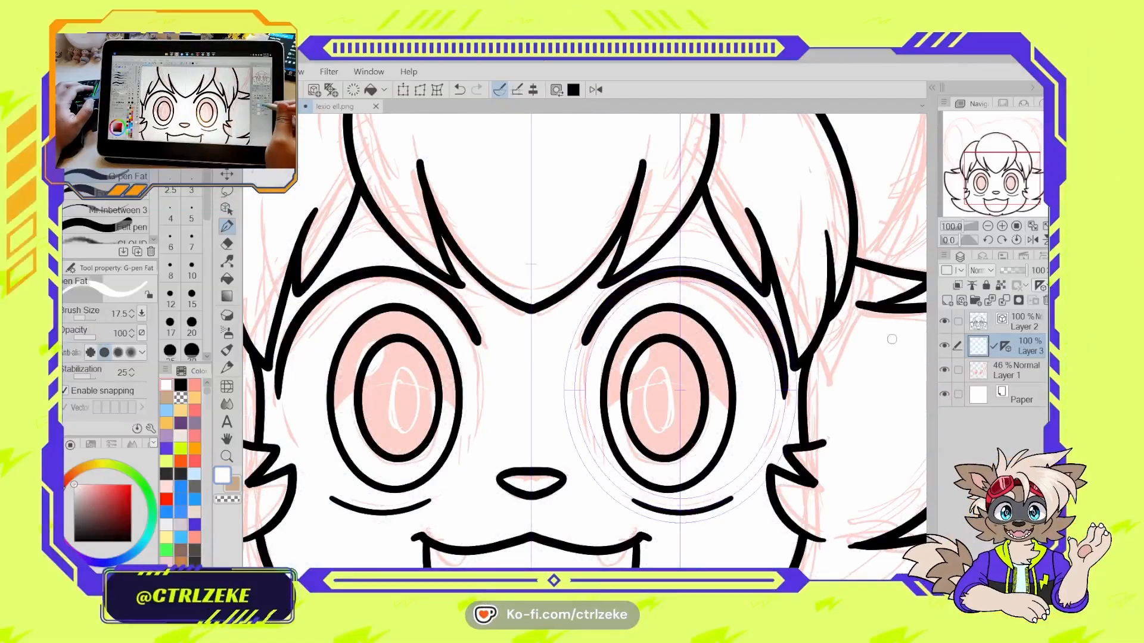
{"action": "left_click_drag", "start_coordinate": [1010, 343], "coordinate": [1021, 322]}
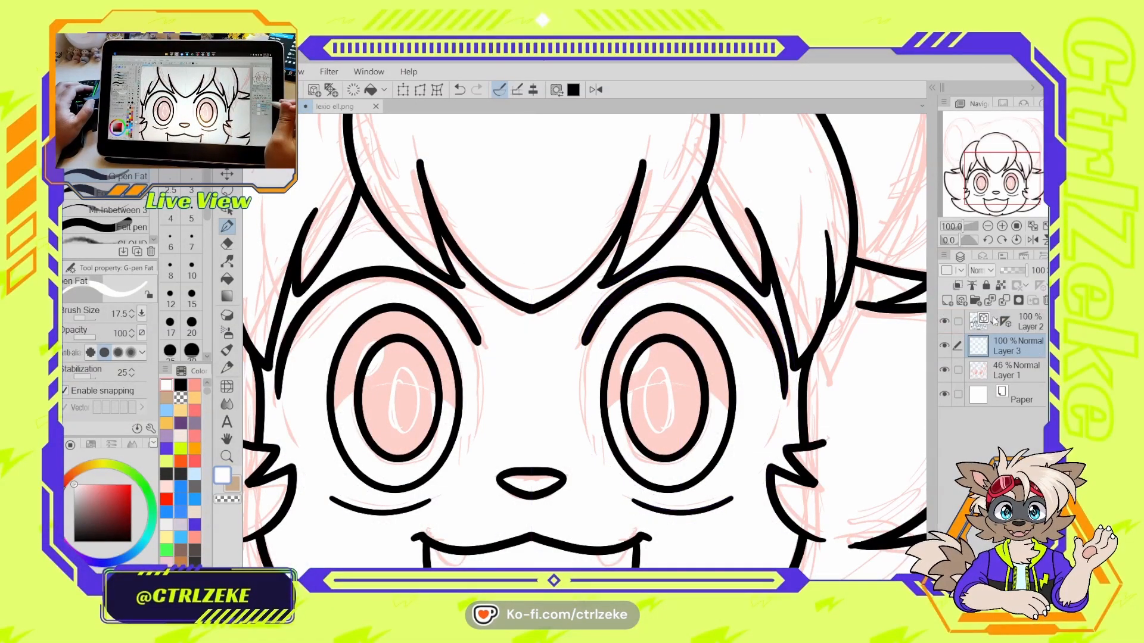
{"action": "left_click", "coordinate": [978, 320]}
- Hide the sketch layer and check the whole line art against the white Paper
{"action": "key", "text": "ctrl+minus"}
{"action": "left_click_drag", "start_coordinate": [688, 375], "coordinate": [687, 425]}
{"action": "left_click", "coordinate": [944, 370]}
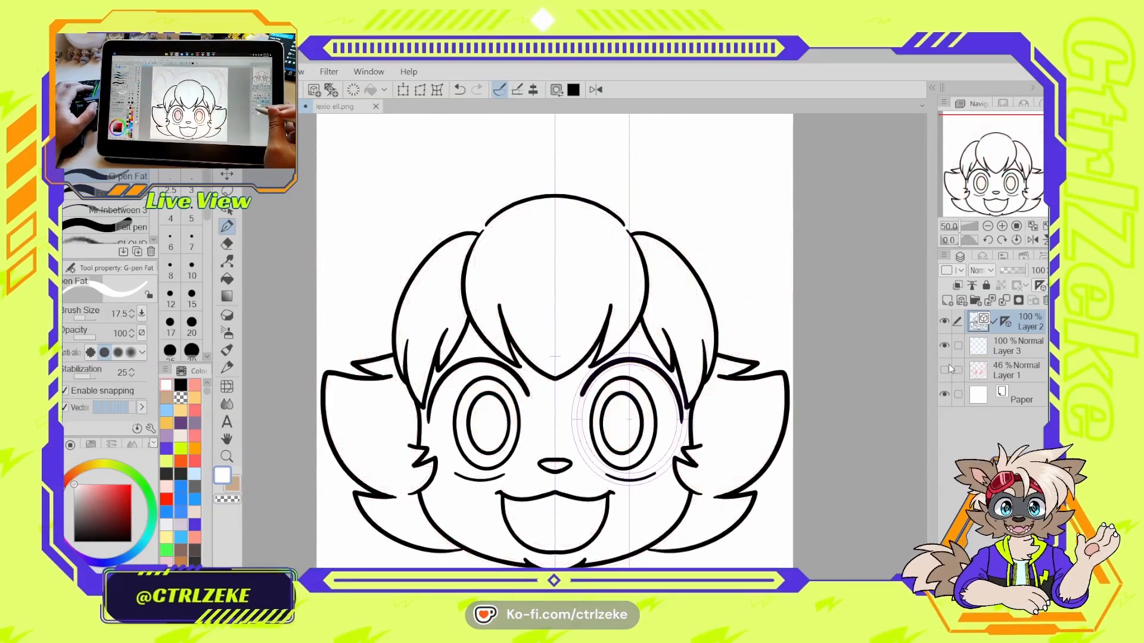
{"action": "key", "text": "ctrl+minus"}
{"action": "key", "text": "ctrl+minus"}
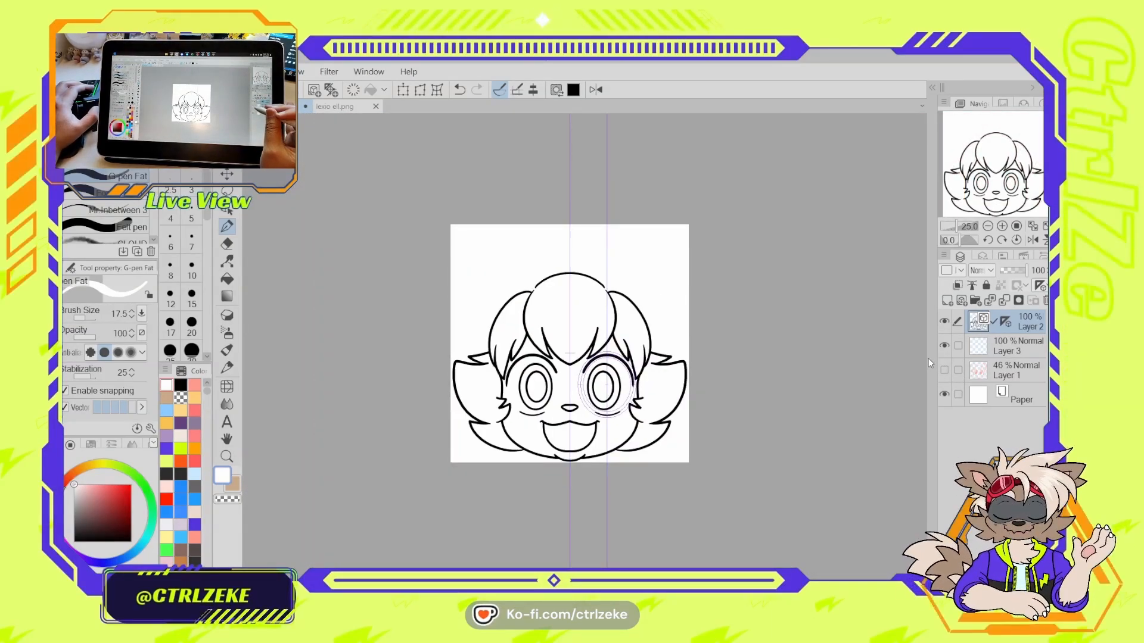
{"action": "key", "text": "ctrl+plus"}
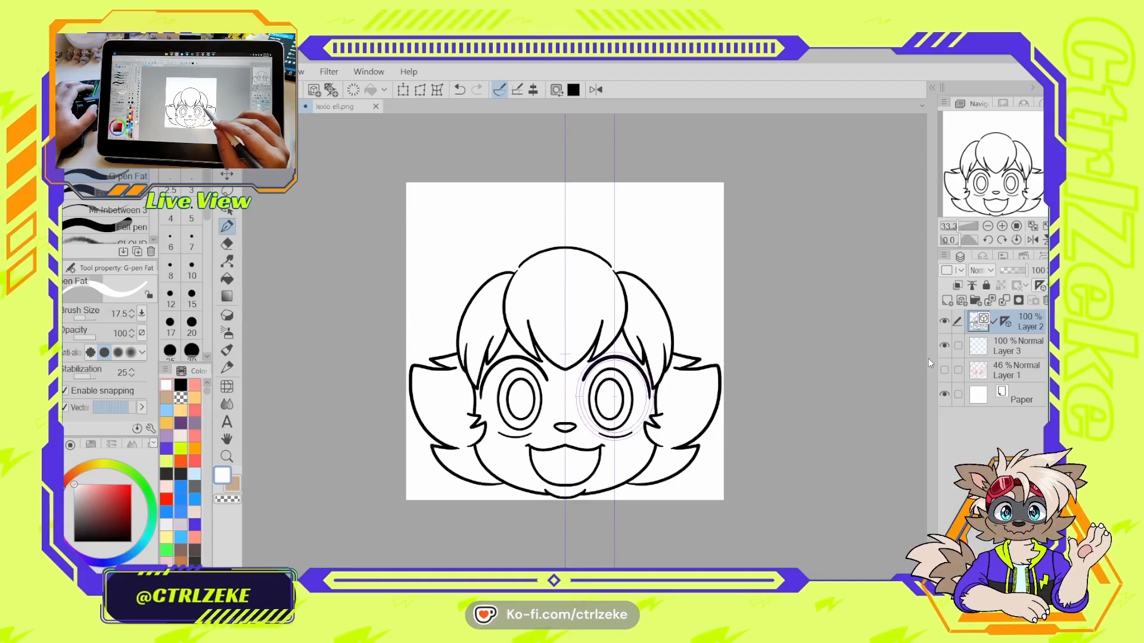
{"action": "key", "text": "ctrl+plus"}
{"action": "key", "text": "ctrl+plus"}
{"action": "key", "text": "ctrl+plus"}
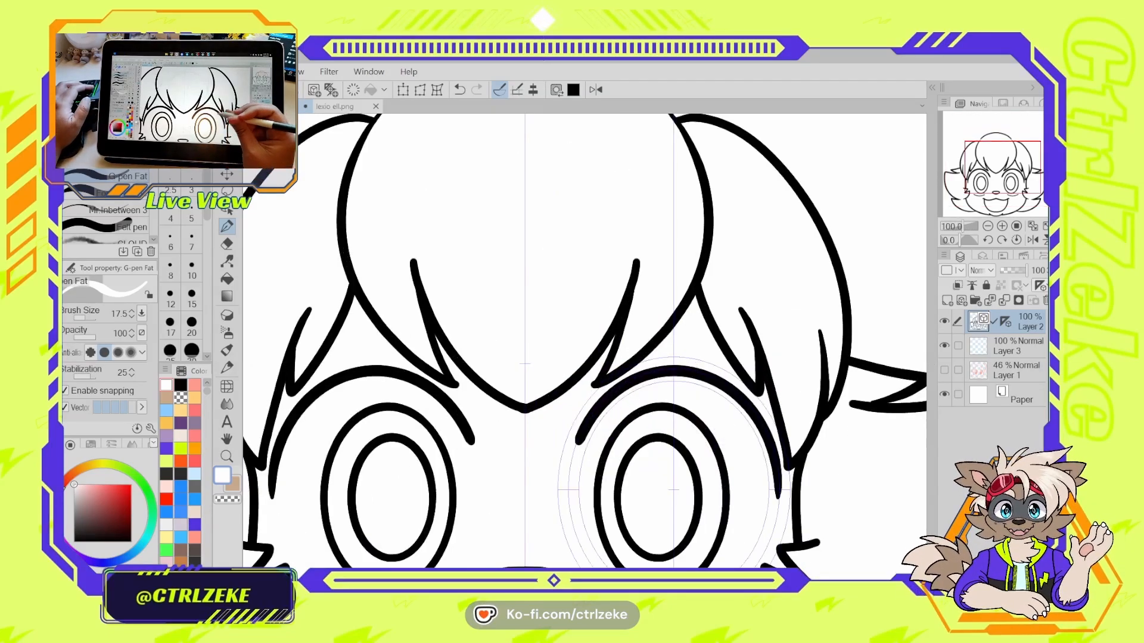
{"action": "left_click_drag", "start_coordinate": [695, 391], "coordinate": [635, 307]}
{"action": "key", "text": "ctrl+minus"}
{"action": "left_click_drag", "start_coordinate": [611, 347], "coordinate": [600, 364]}
- Set the drawing colour to black and choose the Pinch vector line tool with the first Fix end mode
{"action": "left_click_drag", "start_coordinate": [117, 503], "coordinate": [131, 542]}
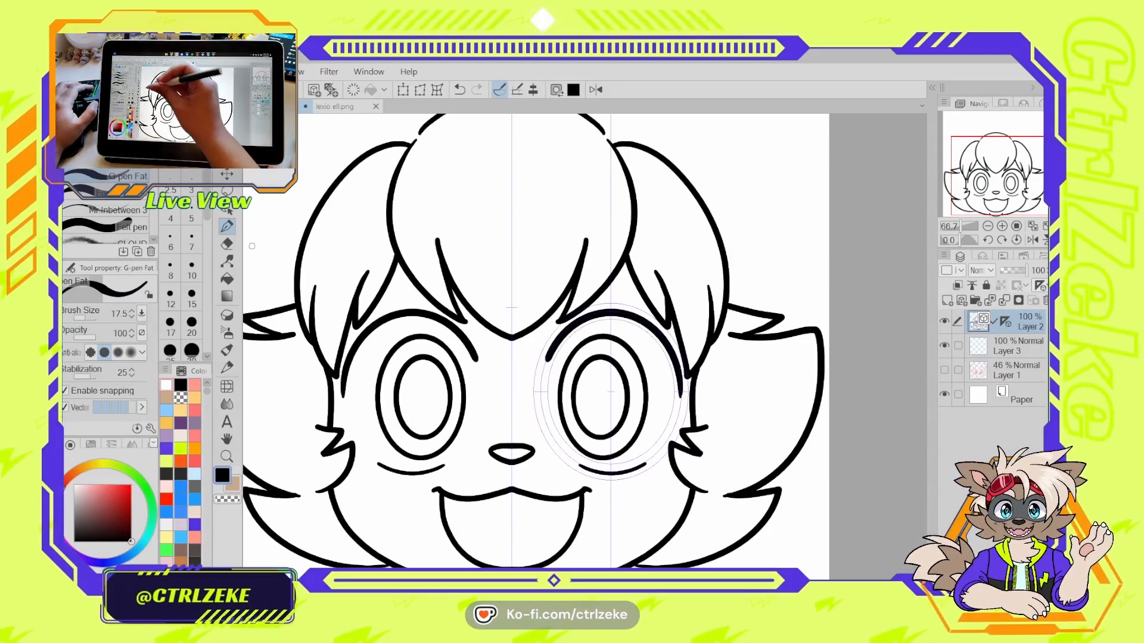
{"action": "left_click", "coordinate": [226, 258]}
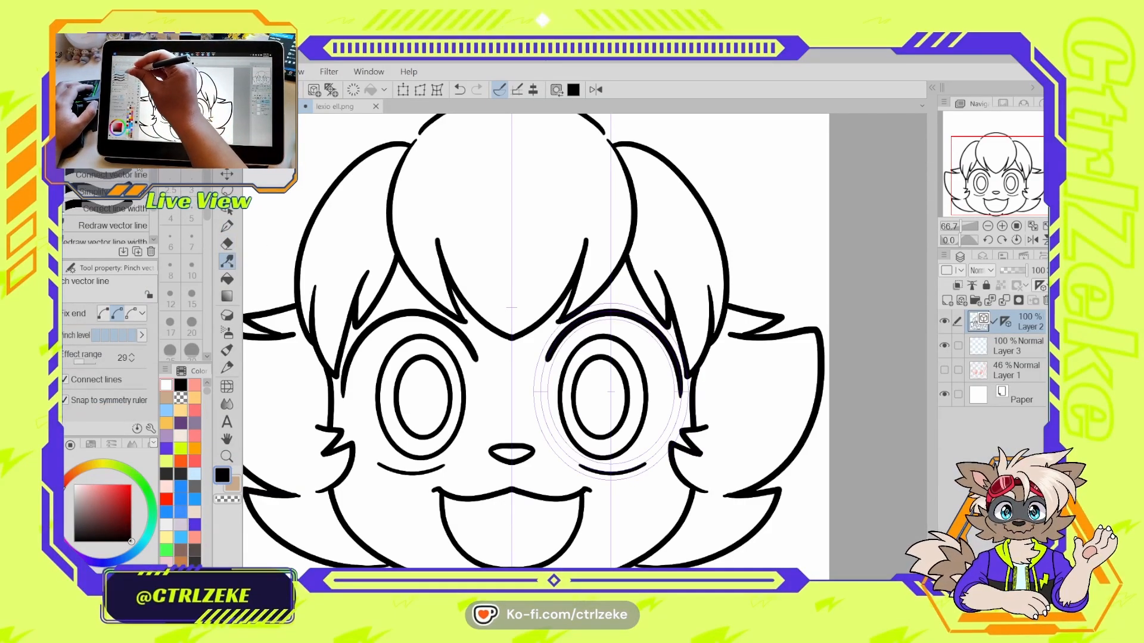
{"action": "left_click", "coordinate": [102, 313]}
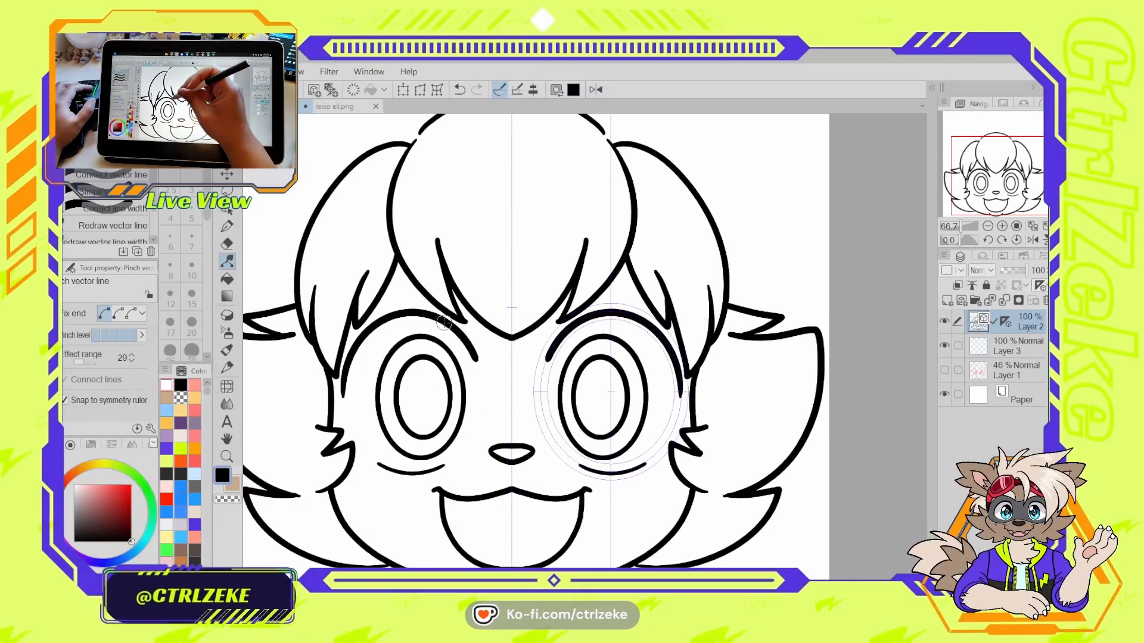
- Reshape the mirrored upper eyelid arcs with small Pinch vector line adjustments, undoing the first attempt
{"action": "mouse_move", "coordinate": [444, 325]}
{"action": "left_mouse_down"}
{"action": "mouse_move", "coordinate": [454, 316]}
{"action": "mouse_move", "coordinate": [462, 347]}
{"action": "mouse_move", "coordinate": [490, 297]}
{"action": "mouse_move", "coordinate": [462, 343]}
{"action": "mouse_move", "coordinate": [457, 272]}
{"action": "mouse_move", "coordinate": [499, 287]}
{"action": "mouse_move", "coordinate": [458, 268]}
{"action": "mouse_move", "coordinate": [442, 377]}
{"action": "mouse_move", "coordinate": [426, 345]}
{"action": "mouse_move", "coordinate": [373, 318]}
{"action": "mouse_move", "coordinate": [453, 245]}
{"action": "mouse_move", "coordinate": [450, 305]}
{"action": "mouse_move", "coordinate": [476, 316]}
{"action": "mouse_move", "coordinate": [424, 322]}
{"action": "mouse_move", "coordinate": [433, 356]}
{"action": "mouse_move", "coordinate": [441, 317]}
{"action": "left_mouse_up"}
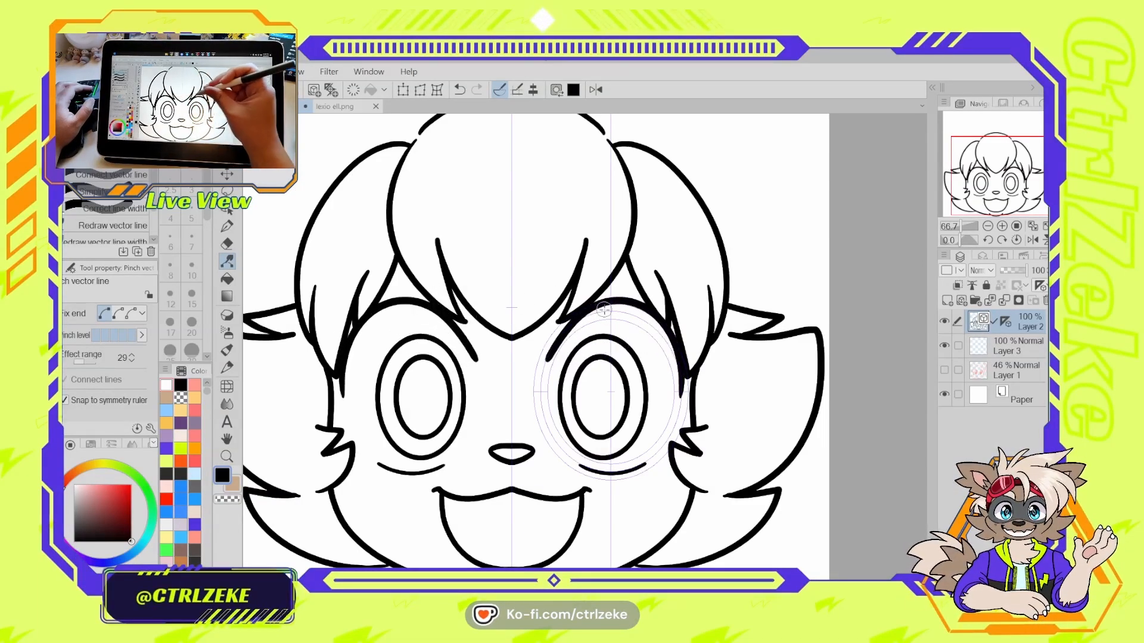
{"action": "key", "text": "ctrl+z"}
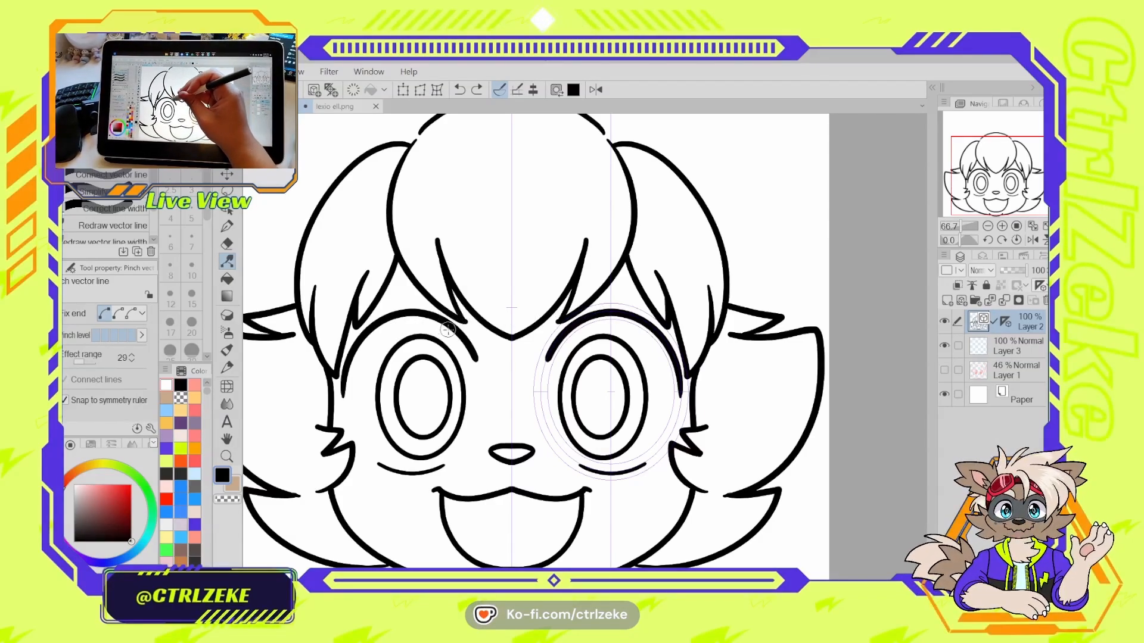
{"action": "left_click_drag", "start_coordinate": [448, 330], "coordinate": [430, 312]}
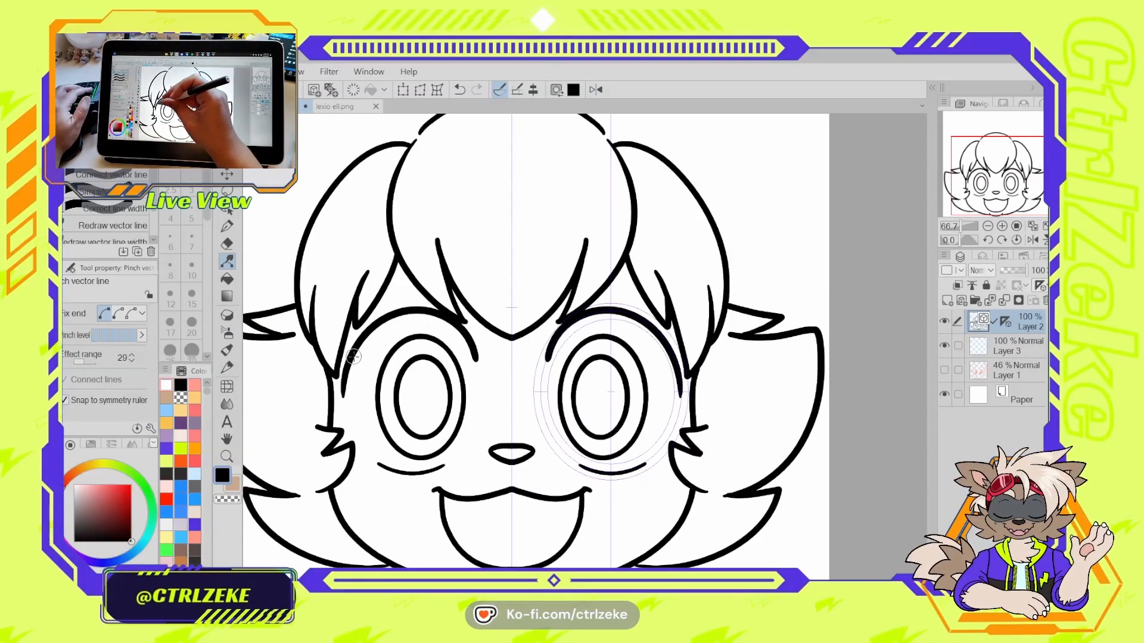
{"action": "left_click_drag", "start_coordinate": [353, 357], "coordinate": [352, 359]}
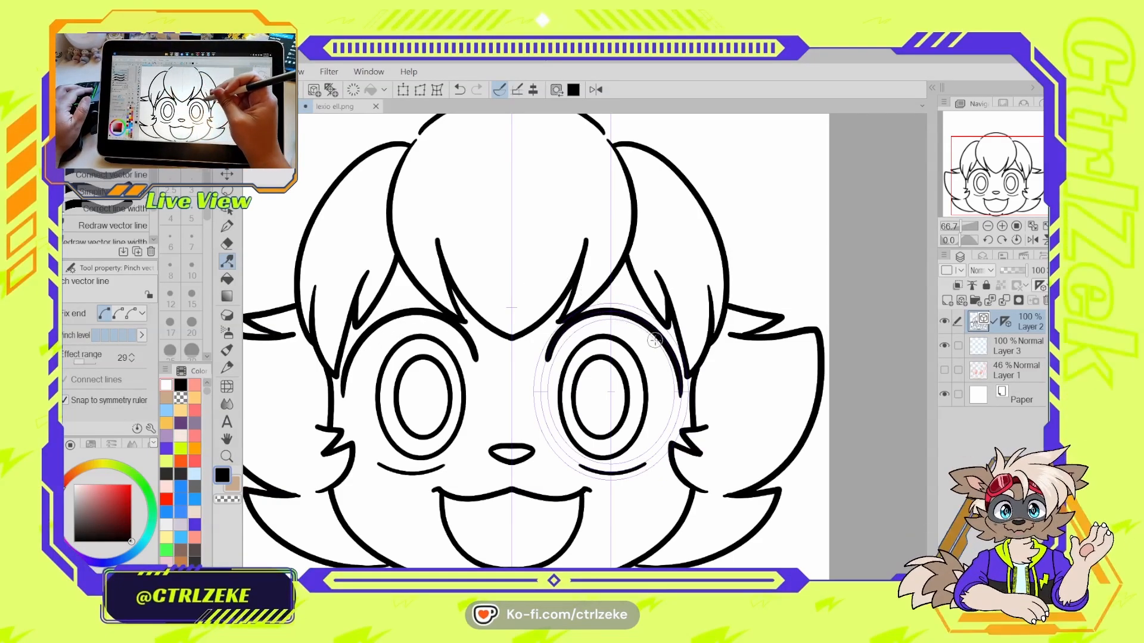
{"action": "left_click_drag", "start_coordinate": [654, 333], "coordinate": [651, 324]}
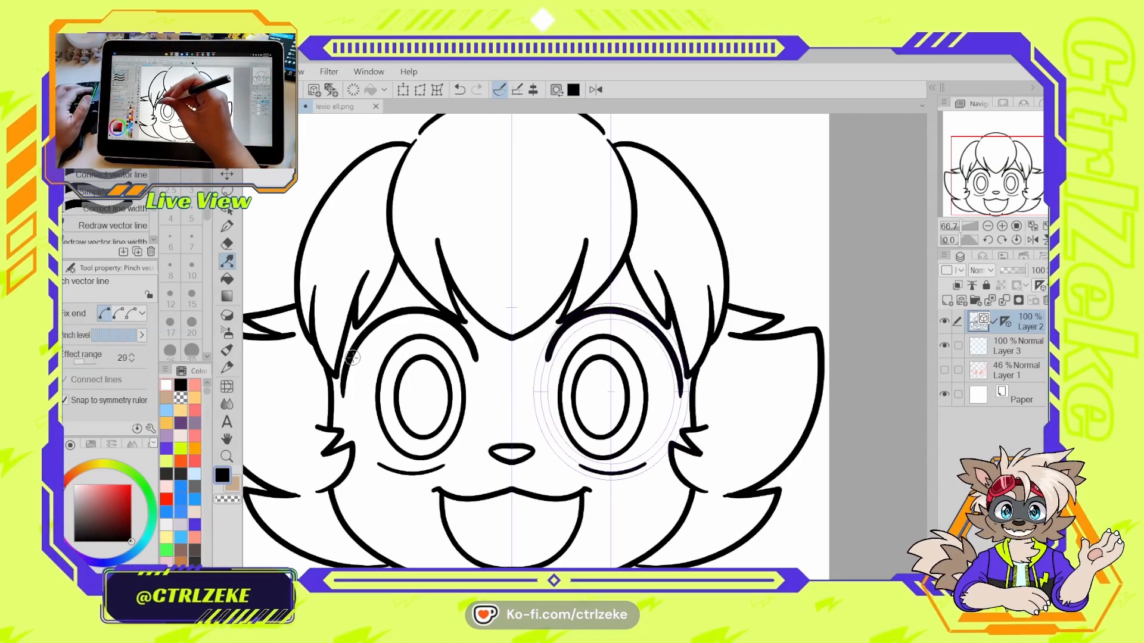
{"action": "left_click_drag", "start_coordinate": [352, 357], "coordinate": [352, 354]}
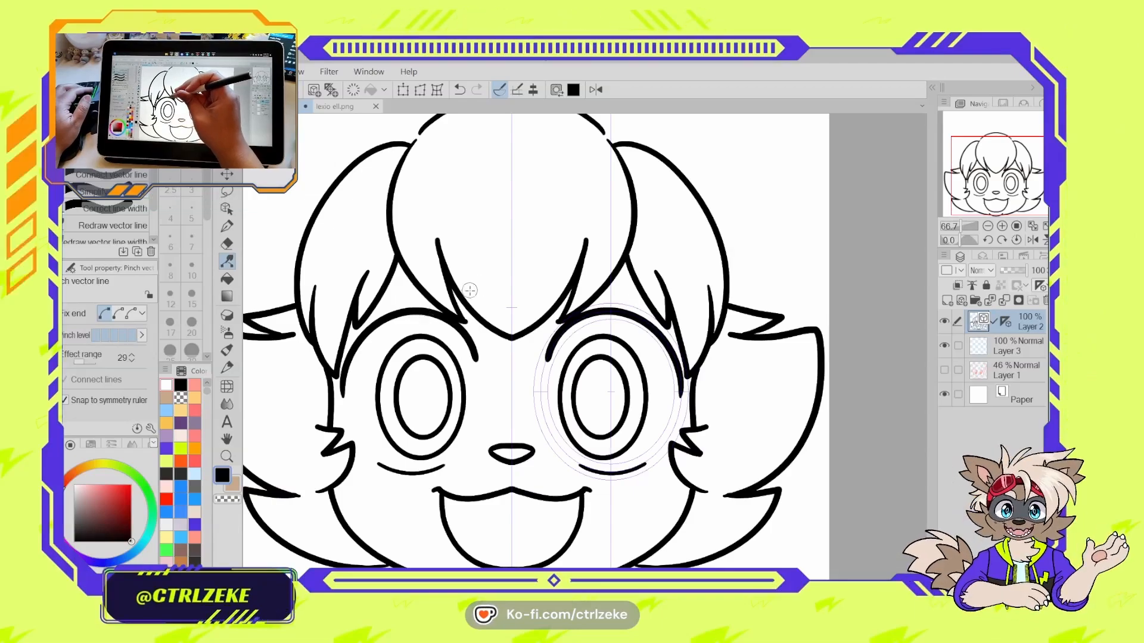
{"action": "left_click_drag", "start_coordinate": [564, 332], "coordinate": [562, 331]}
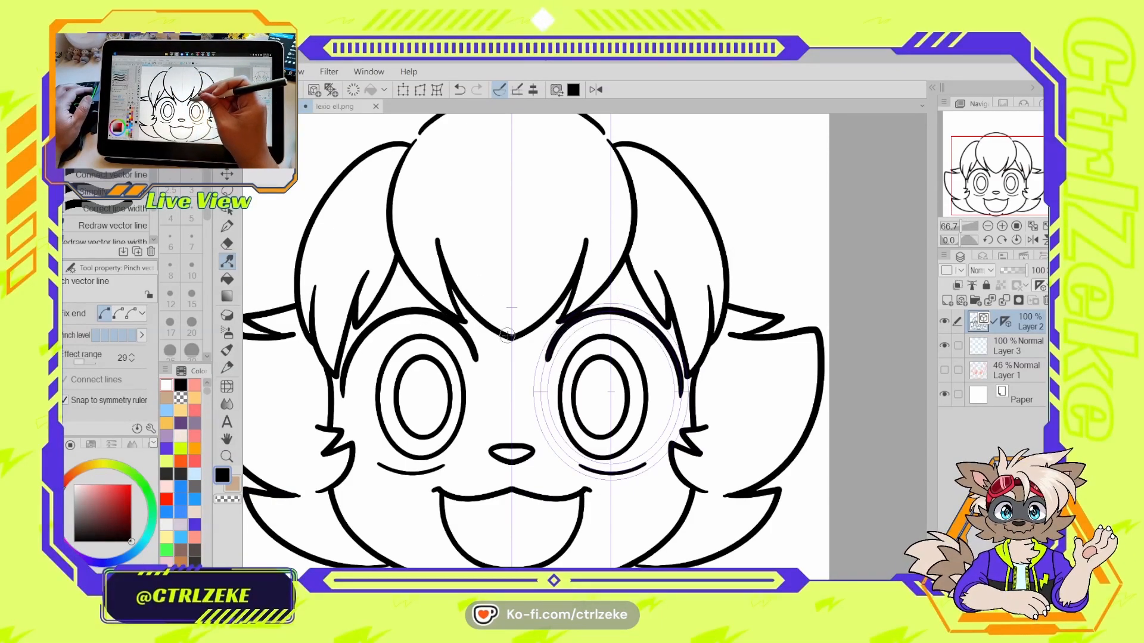
{"action": "left_click_drag", "start_coordinate": [468, 341], "coordinate": [469, 340]}
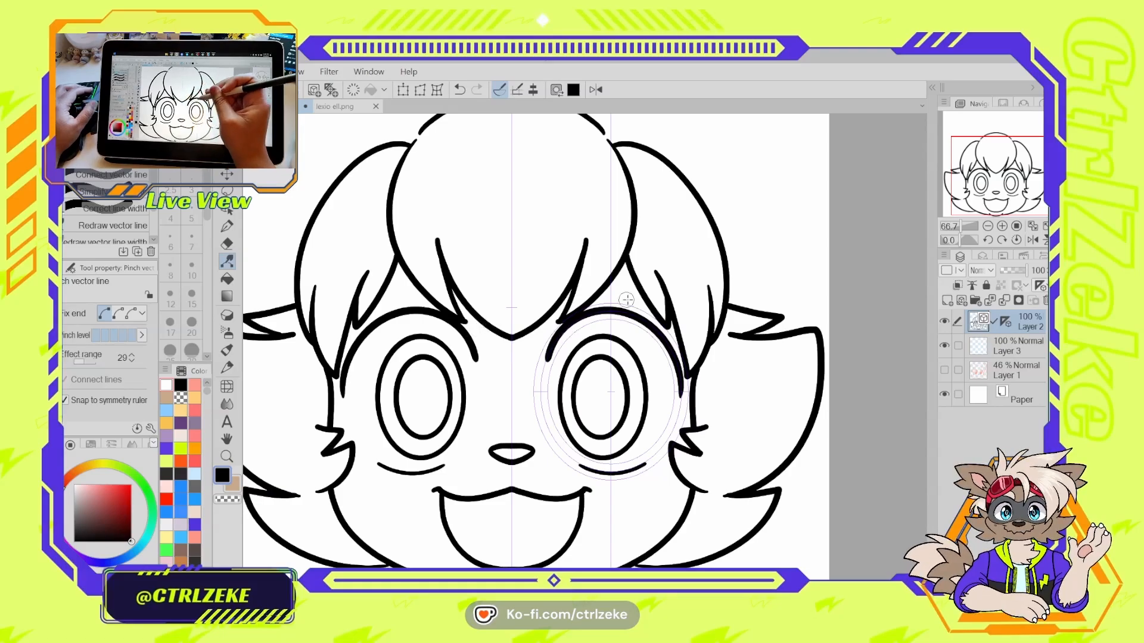
- Examine the reshaped eyelids and the proportions of the eyes from far away and close up
{"action": "scroll", "coordinate": [641, 296], "scroll_direction": "down", "scroll_amount": 3}
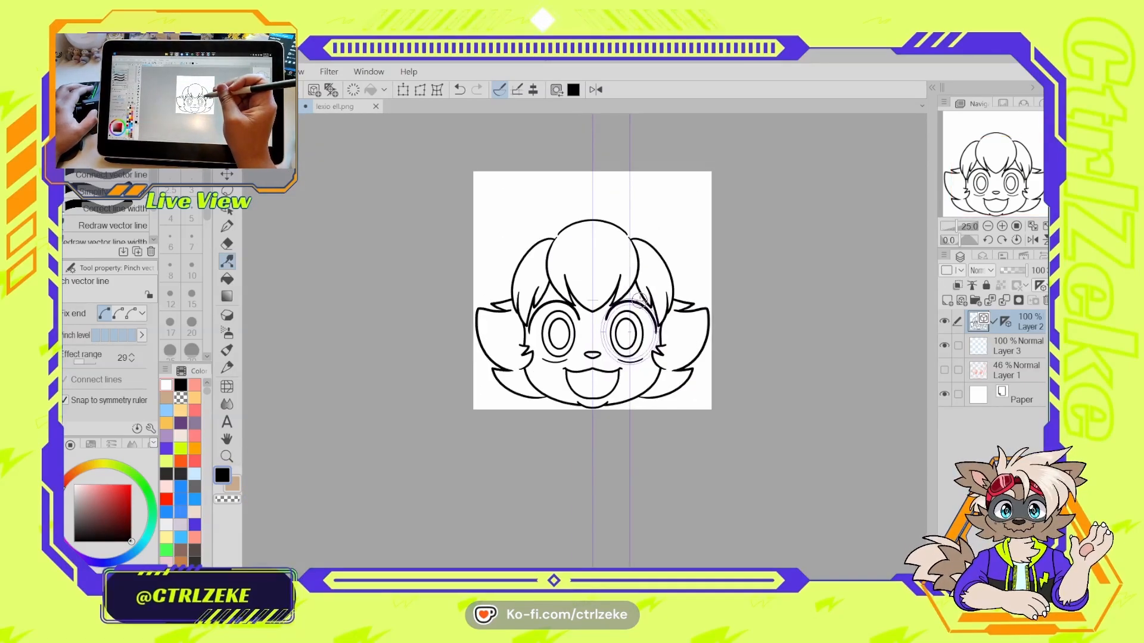
{"action": "scroll", "coordinate": [640, 300], "scroll_direction": "up", "scroll_amount": 3}
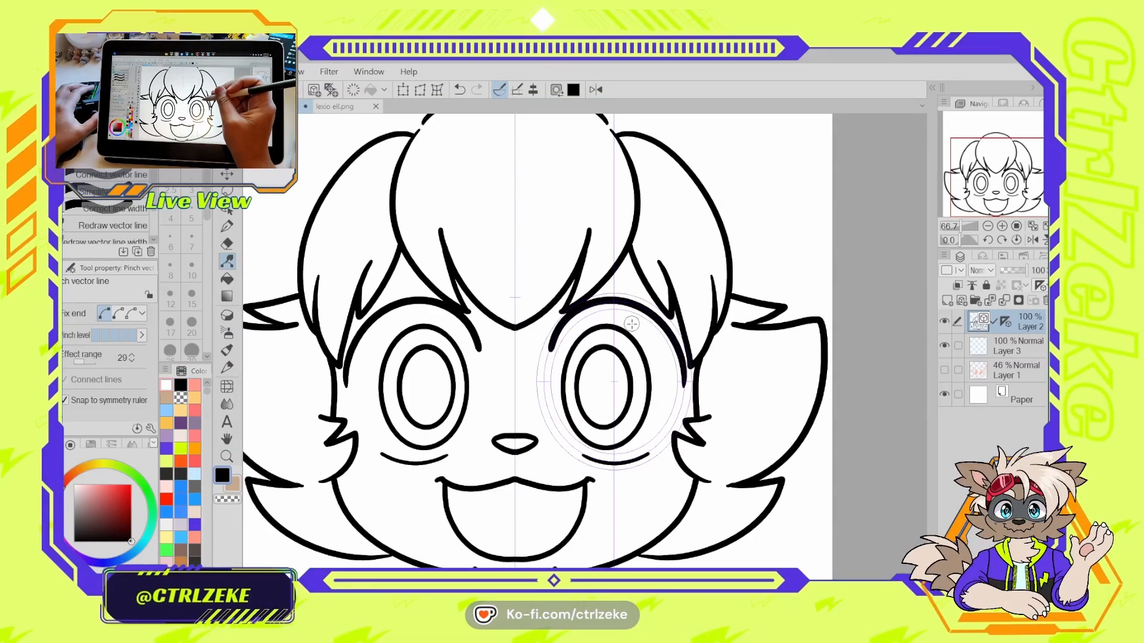
{"action": "scroll", "coordinate": [631, 325], "scroll_direction": "down", "scroll_amount": 7}
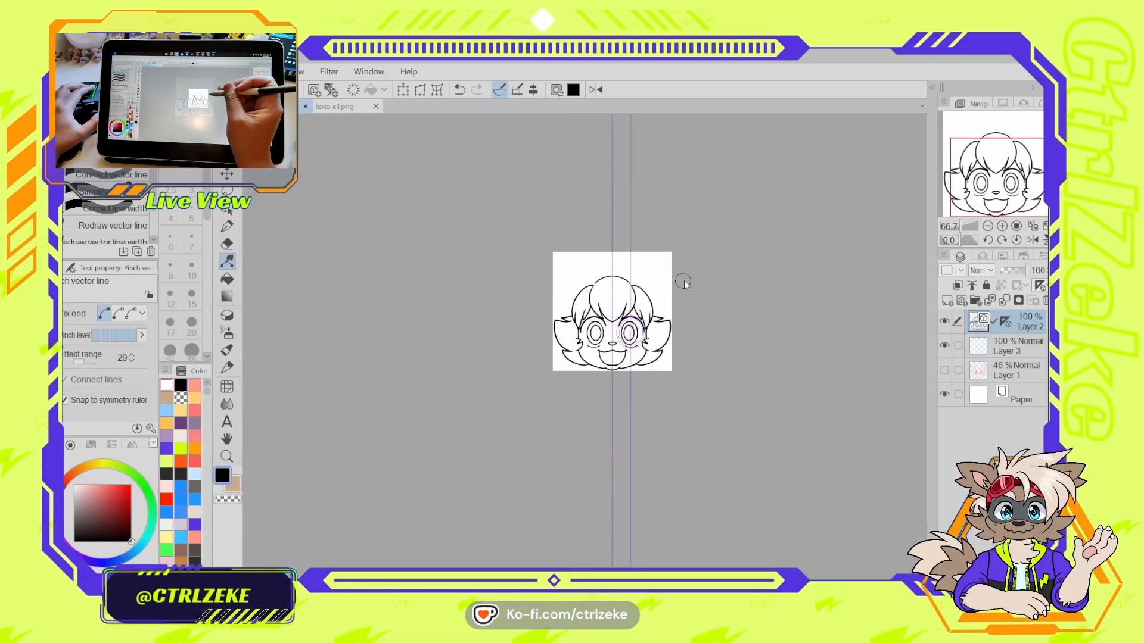
{"action": "scroll", "coordinate": [681, 288], "scroll_direction": "up", "scroll_amount": 7}
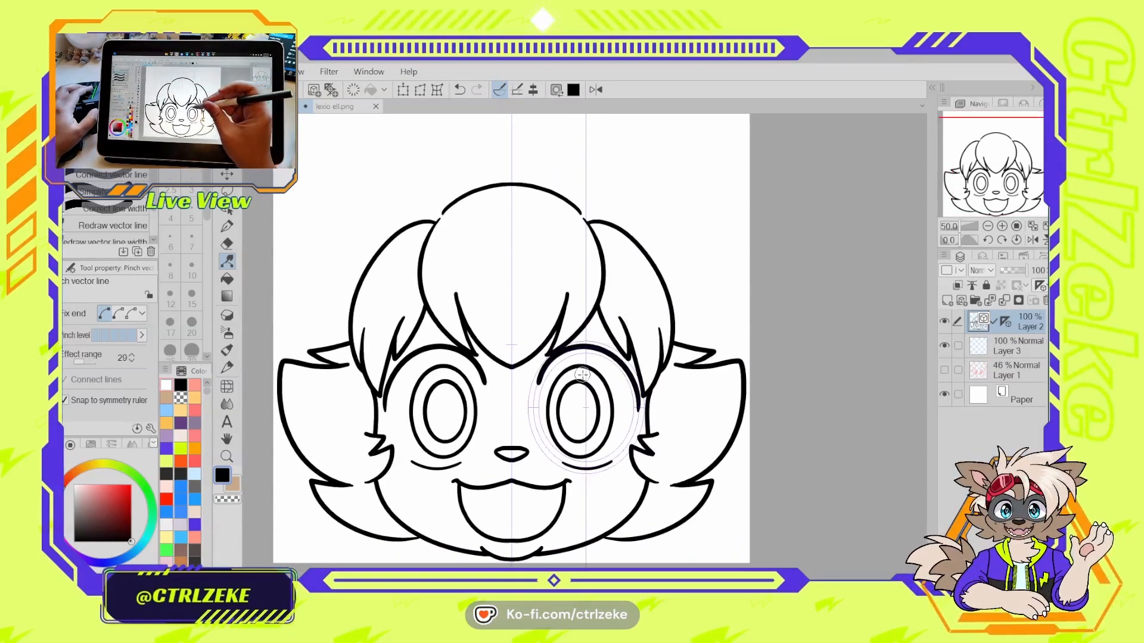
{"action": "key", "text": "p"}
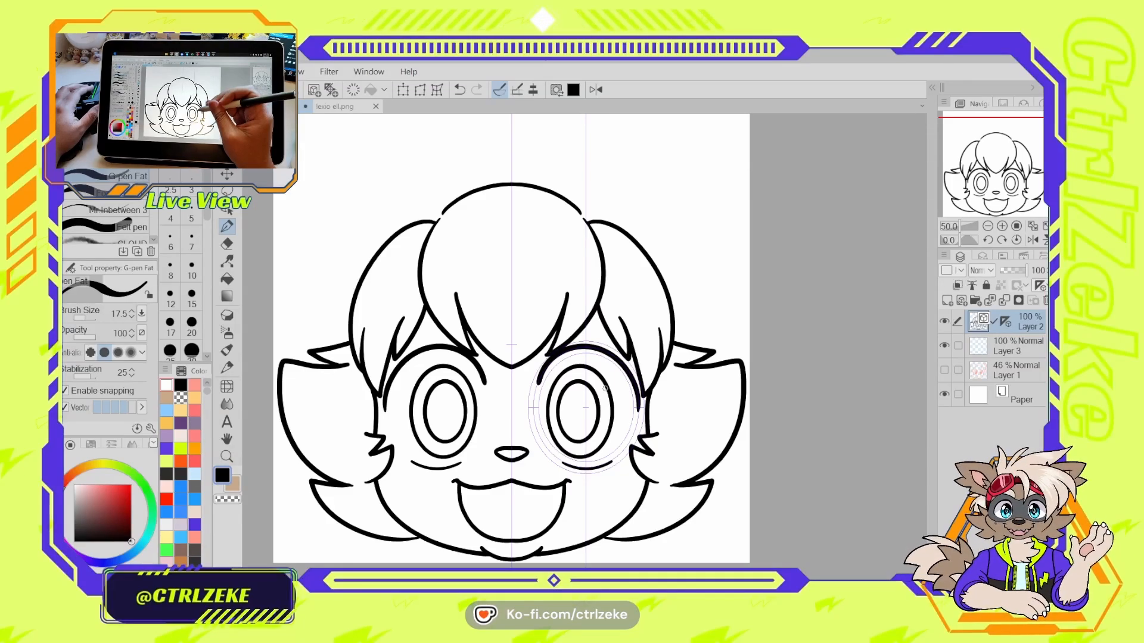
{"action": "scroll", "coordinate": [605, 387], "scroll_direction": "down", "scroll_amount": 5}
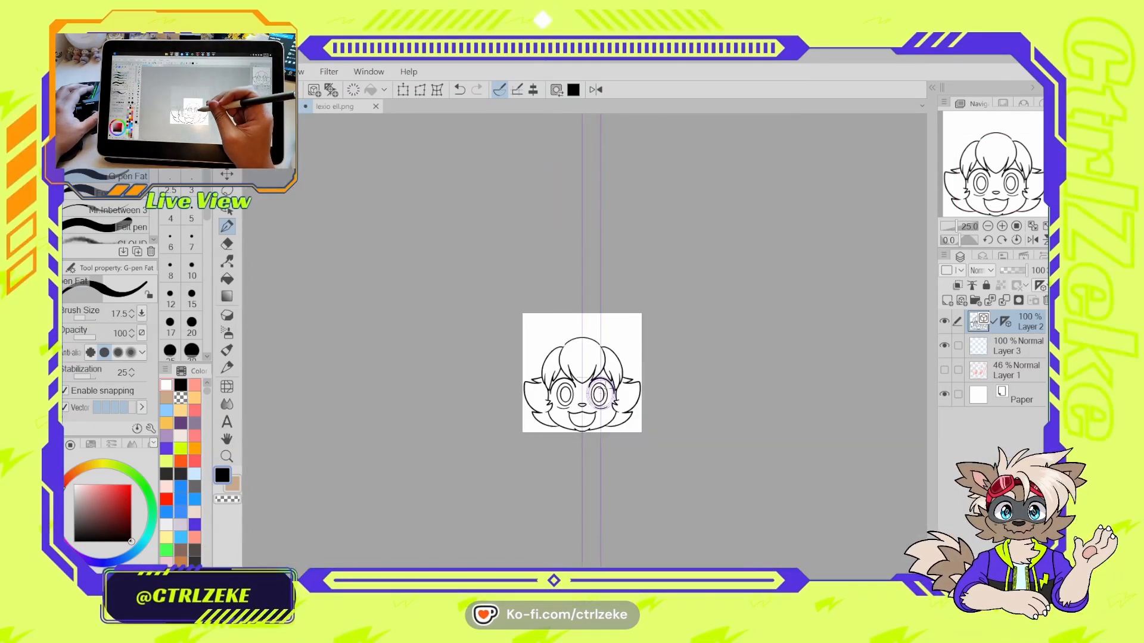
{"action": "scroll", "coordinate": [601, 390], "scroll_direction": "up", "scroll_amount": 4}
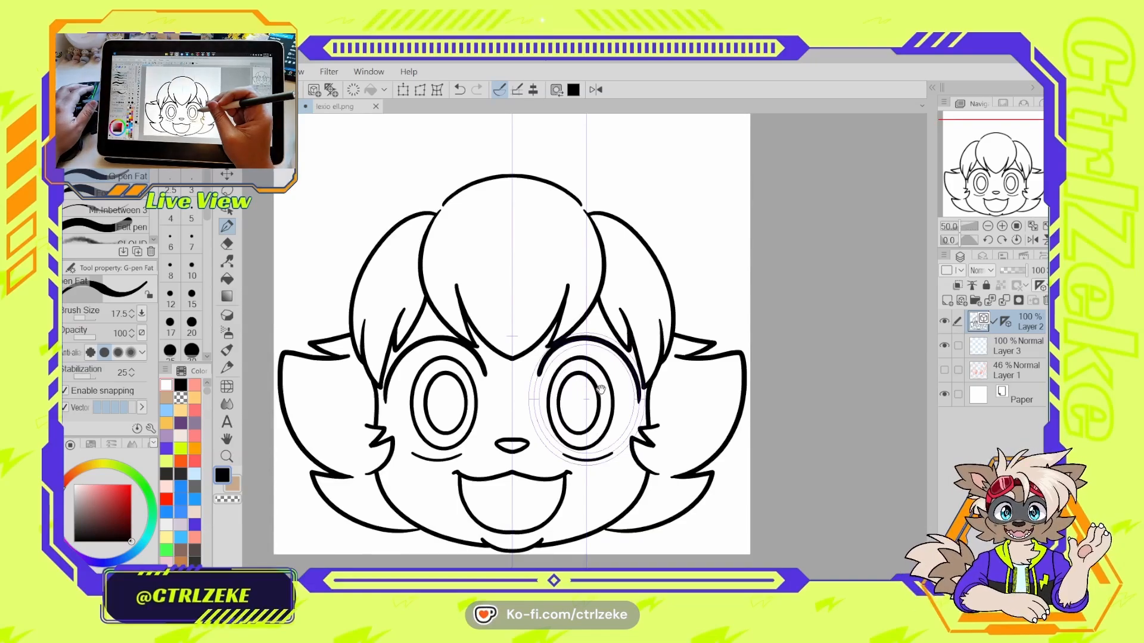
{"action": "left_click_drag", "start_coordinate": [601, 390], "coordinate": [643, 396]}
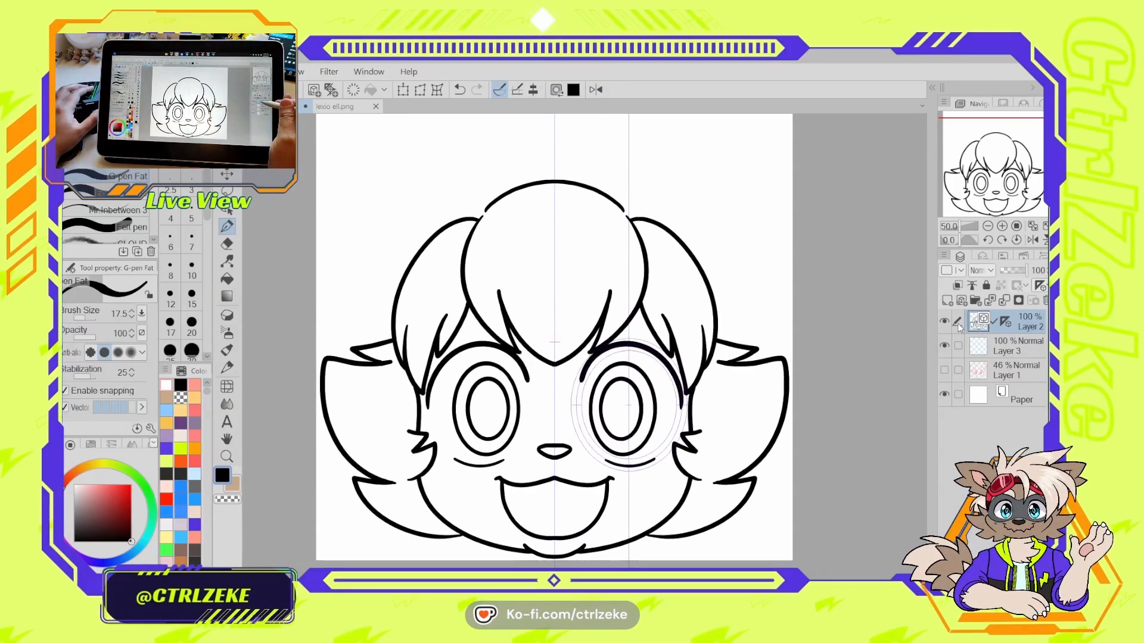
- Select the inner and outer ovals of both eyes as vector objects and cut them from Layer 2
{"action": "key", "text": "o"}
{"action": "left_click", "coordinate": [645, 403]}
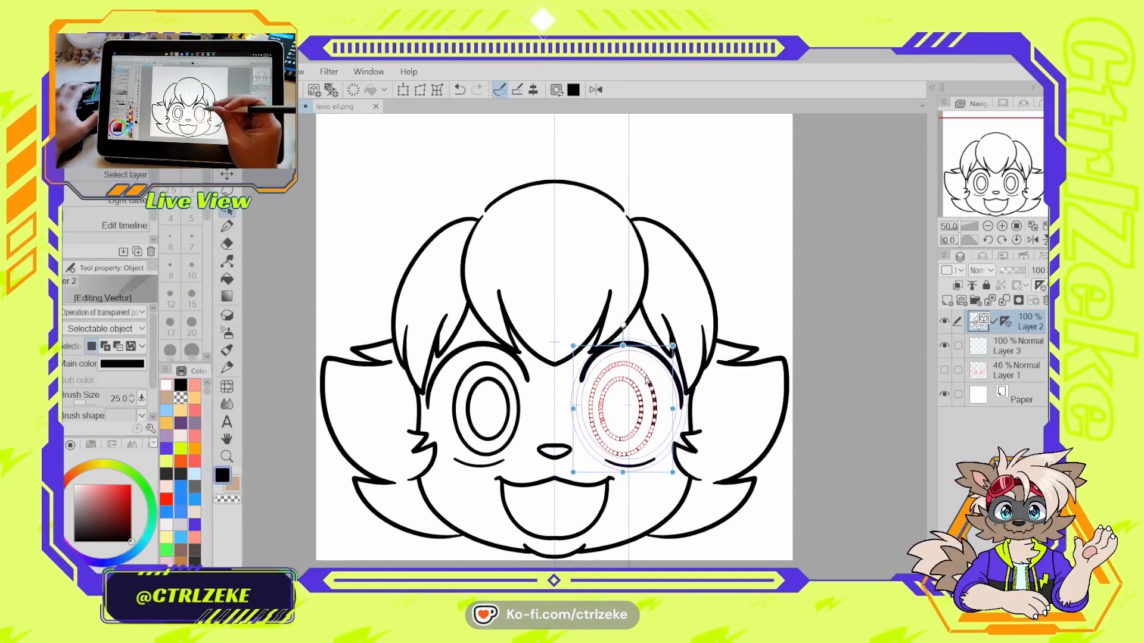
{"action": "left_click", "coordinate": [489, 392], "text": "shift"}
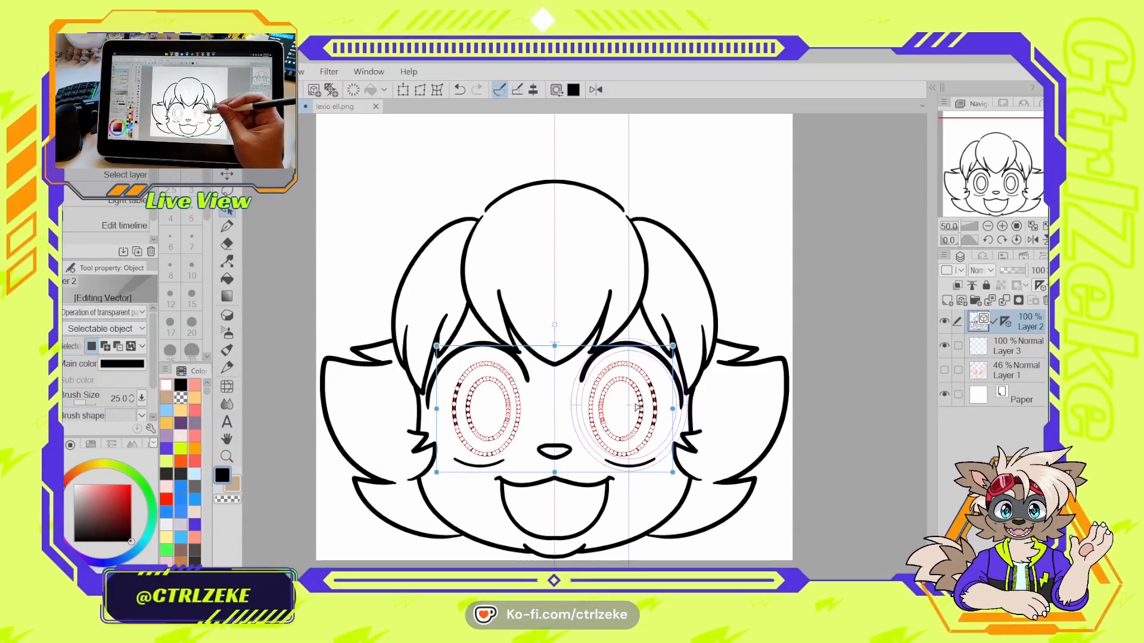
{"action": "key", "text": "Delete"}
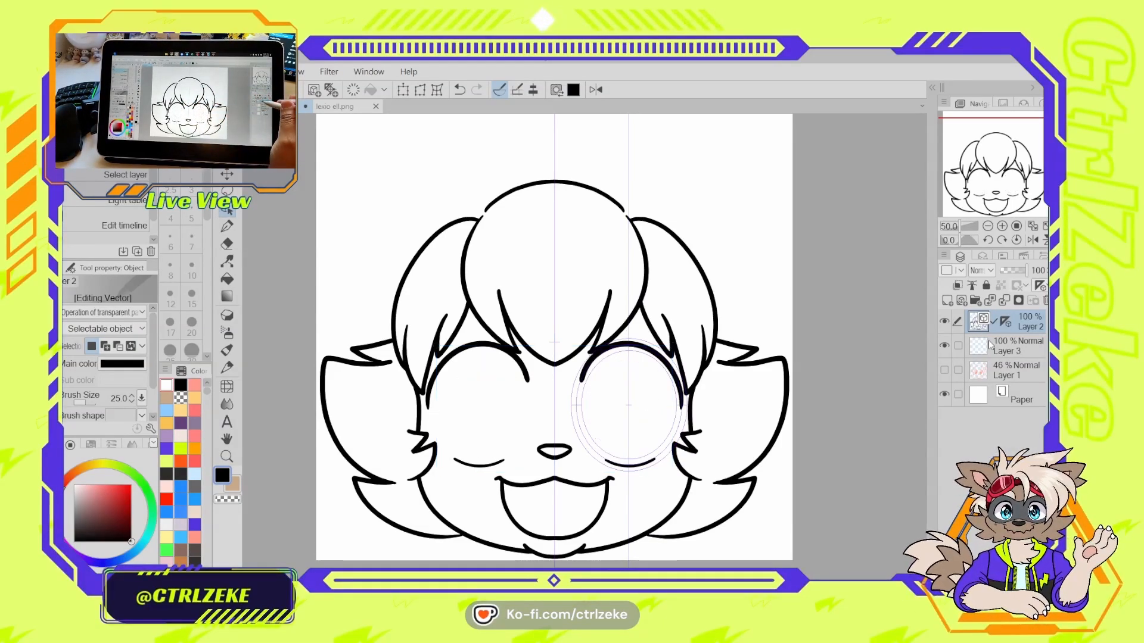
- Paste the eye ovals onto a new vector layer above the sketch layer, hide that layer and reselect Layer 2
{"action": "left_click", "coordinate": [1012, 371]}
{"action": "left_click", "coordinate": [961, 301]}
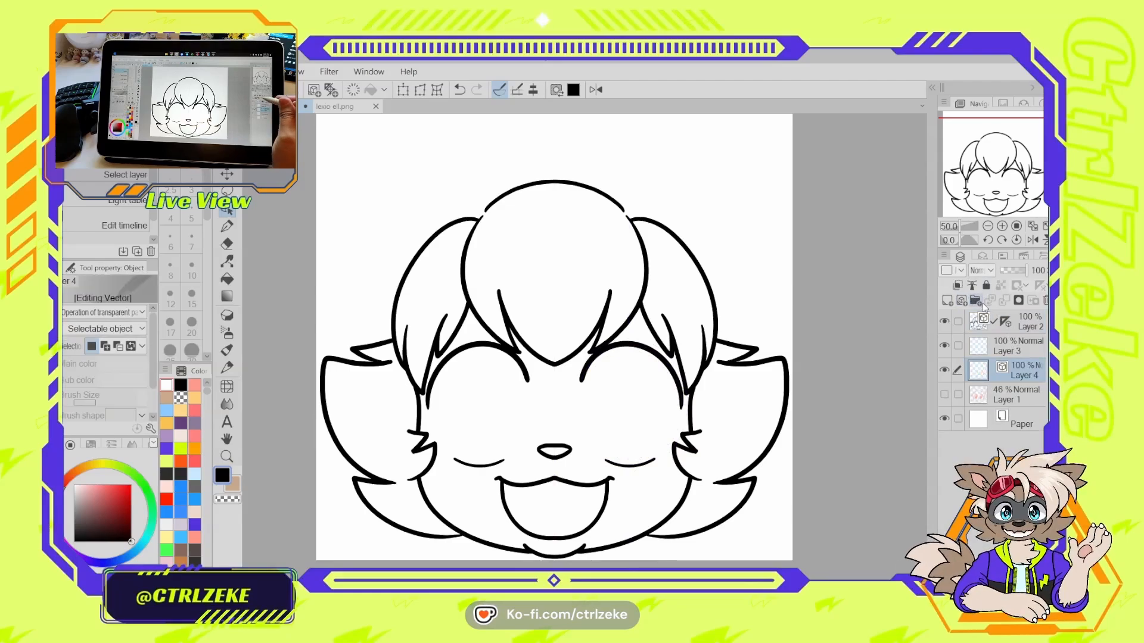
{"action": "key", "text": "ctrl+v"}
{"action": "left_click", "coordinate": [945, 371]}
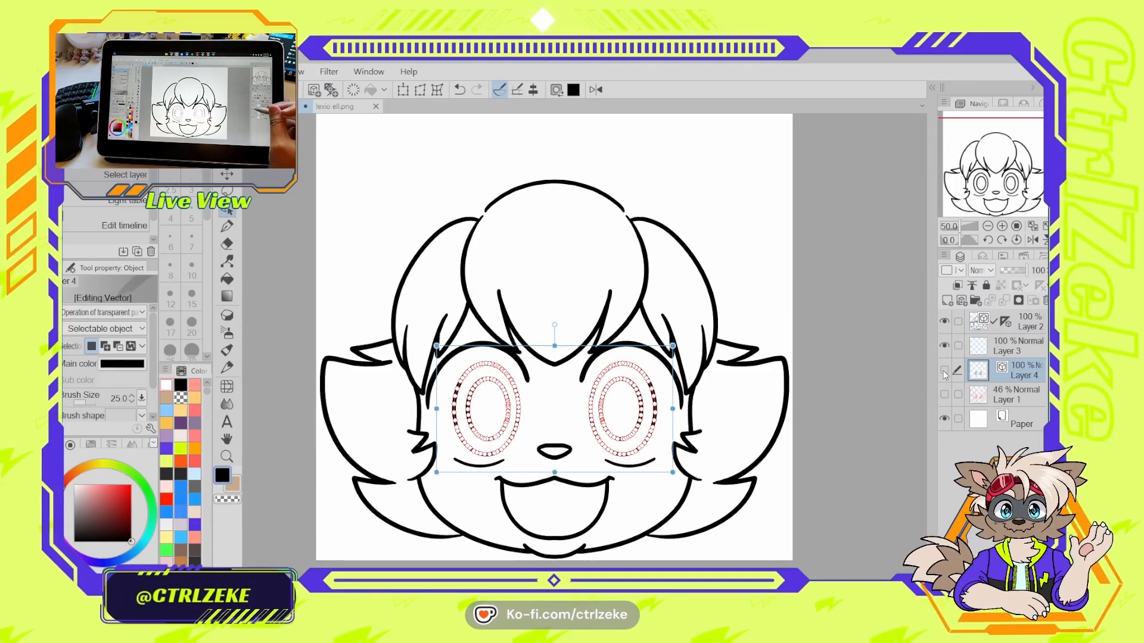
{"action": "left_click", "coordinate": [996, 324]}
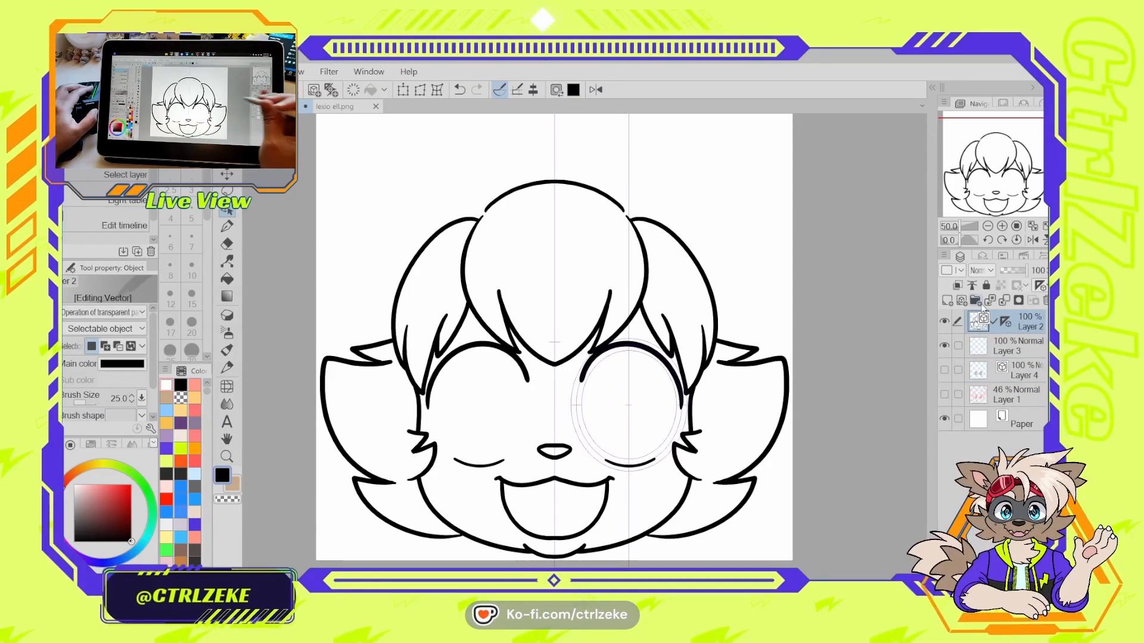
- Try inking larger, rounder mirrored iris outlines with G-pen Fat along the concentric ruler, and undo them
{"action": "key", "text": "ctrl+plus"}
{"action": "mouse_move", "coordinate": [634, 410]}
{"action": "left_mouse_down"}
{"action": "mouse_move", "coordinate": [658, 414]}
{"action": "mouse_move", "coordinate": [620, 411]}
{"action": "mouse_move", "coordinate": [655, 379]}
{"action": "mouse_move", "coordinate": [677, 386]}
{"action": "left_mouse_up"}
{"action": "key", "text": "p"}
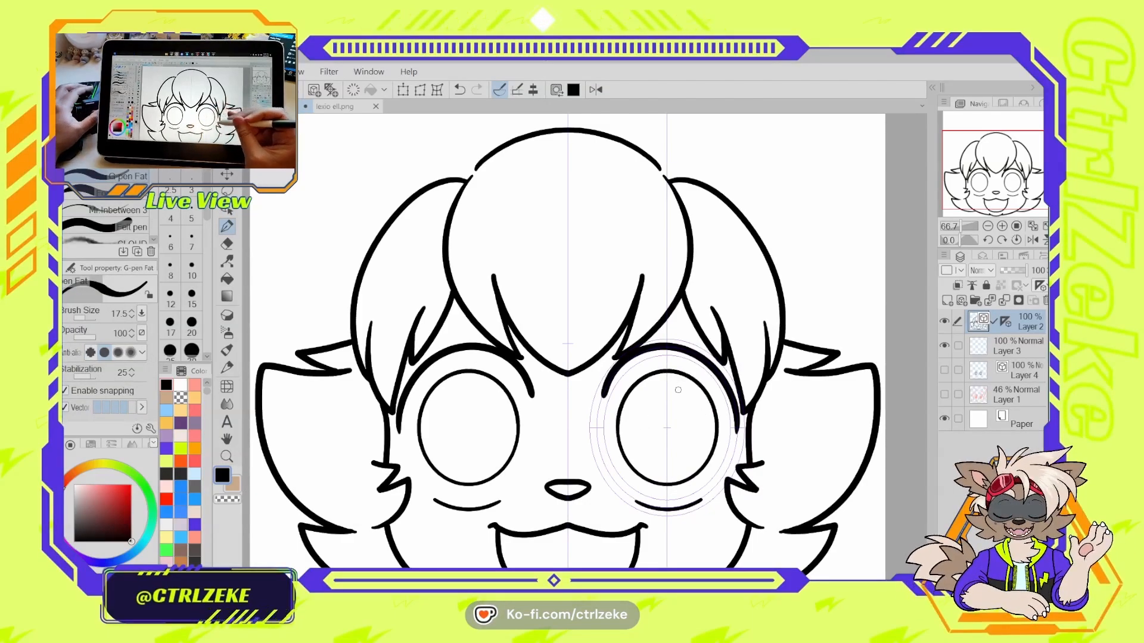
{"action": "scroll", "coordinate": [678, 390], "scroll_direction": "down", "scroll_amount": 3}
{"action": "scroll", "coordinate": [677, 405], "scroll_direction": "up", "scroll_amount": 3}
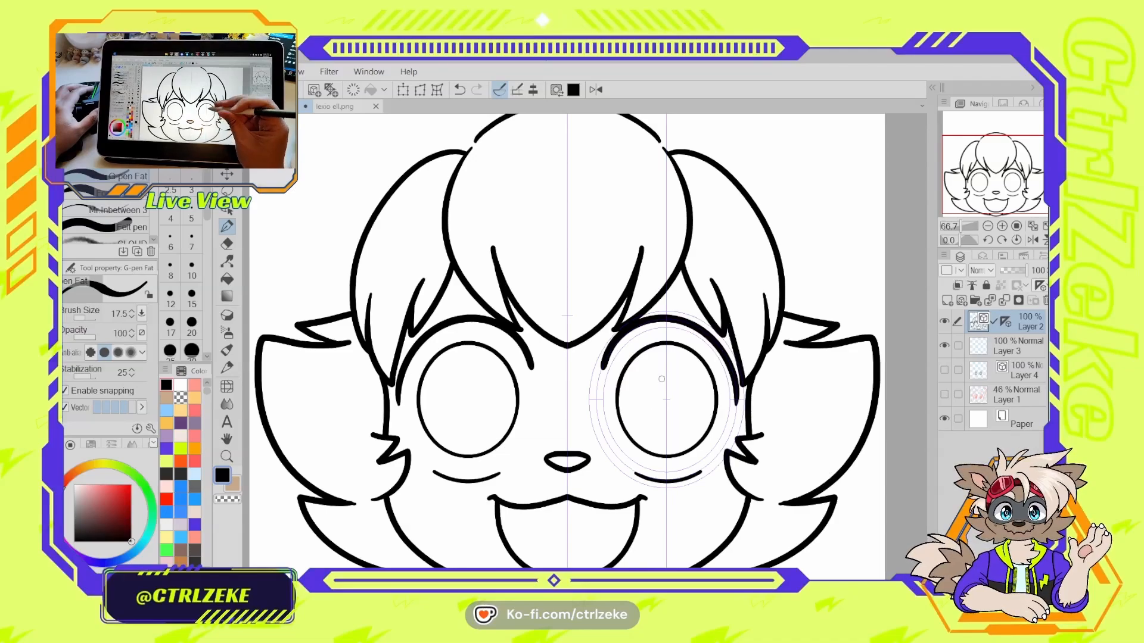
{"action": "key", "text": "ctrl+z"}
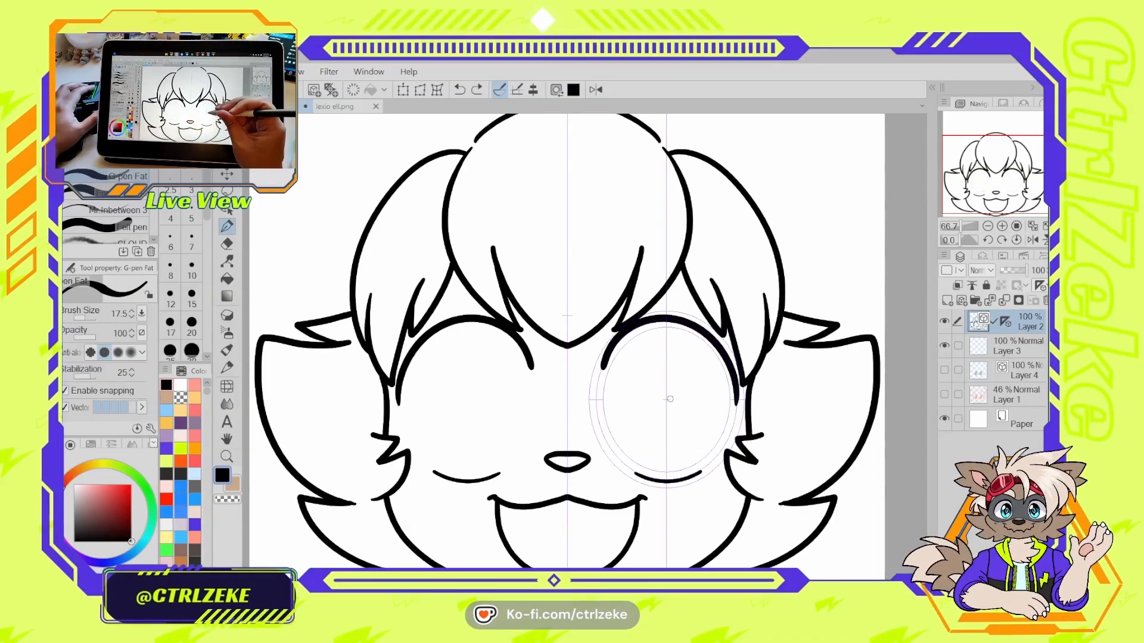
- Move the eye's concentric ruler to Center X 1173, Center Y 1215 and narrow its oval slightly
{"action": "key", "text": "o"}
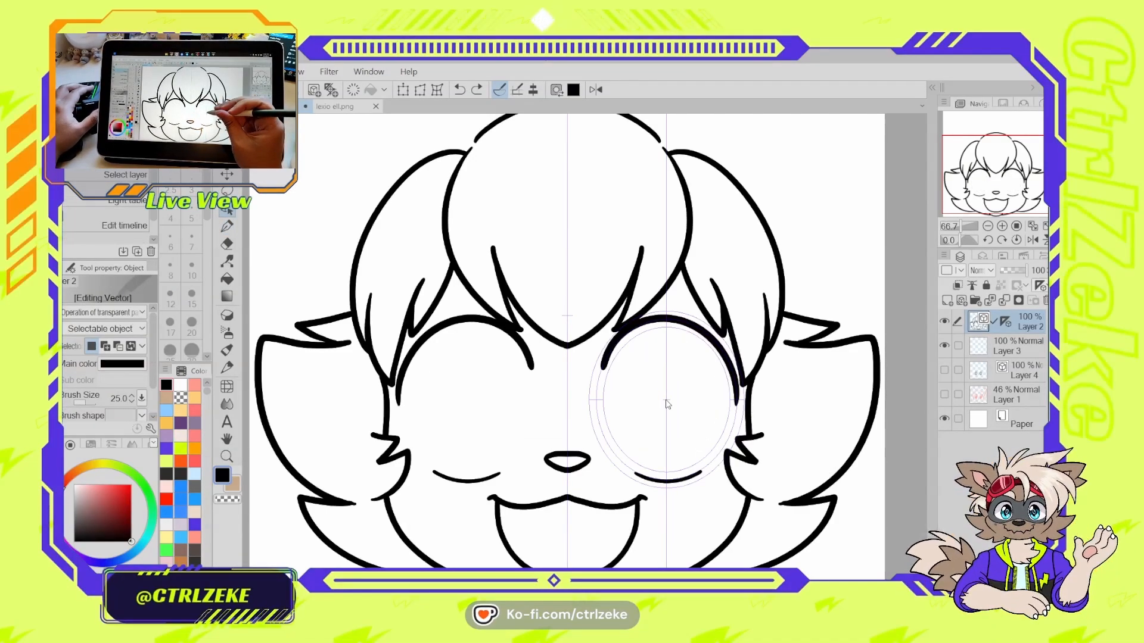
{"action": "left_click", "coordinate": [667, 403]}
{"action": "left_click_drag", "start_coordinate": [667, 403], "coordinate": [667, 402]}
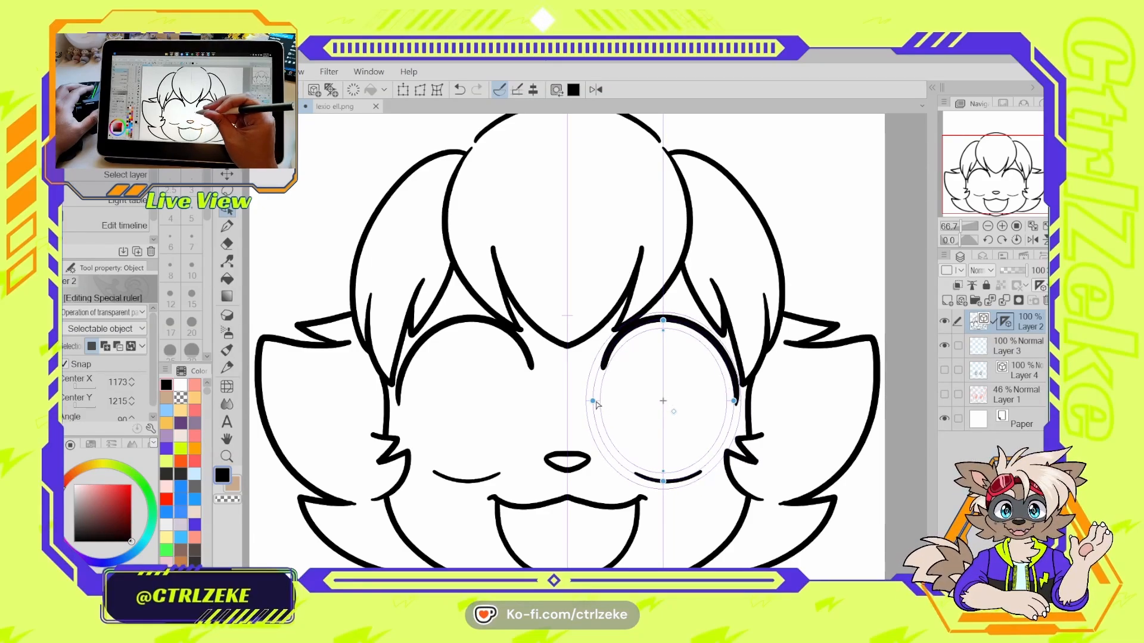
{"action": "left_click_drag", "start_coordinate": [595, 403], "coordinate": [596, 403]}
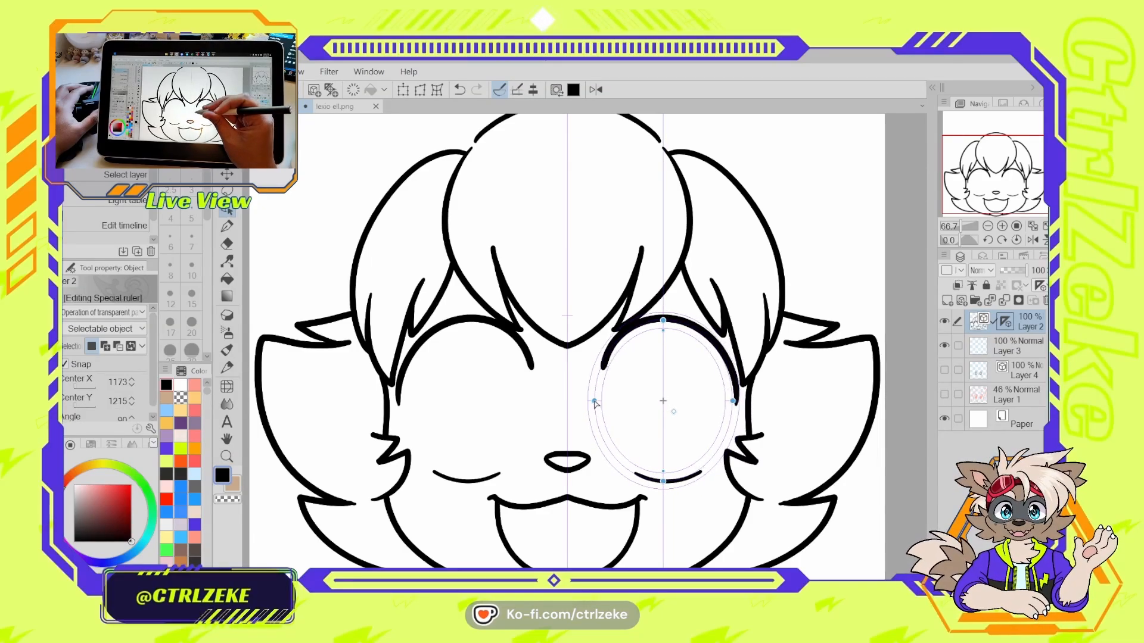
- Ink mirrored outer iris ovals with G-pen Fat at size 17.5 along the concentric ruler and check them from afar
{"action": "key", "text": "p"}
{"action": "mouse_move", "coordinate": [631, 358]}
{"action": "left_mouse_down"}
{"action": "mouse_move", "coordinate": [682, 366]}
{"action": "mouse_move", "coordinate": [635, 356]}
{"action": "left_mouse_up"}
{"action": "key", "text": "ctrl+minus"}
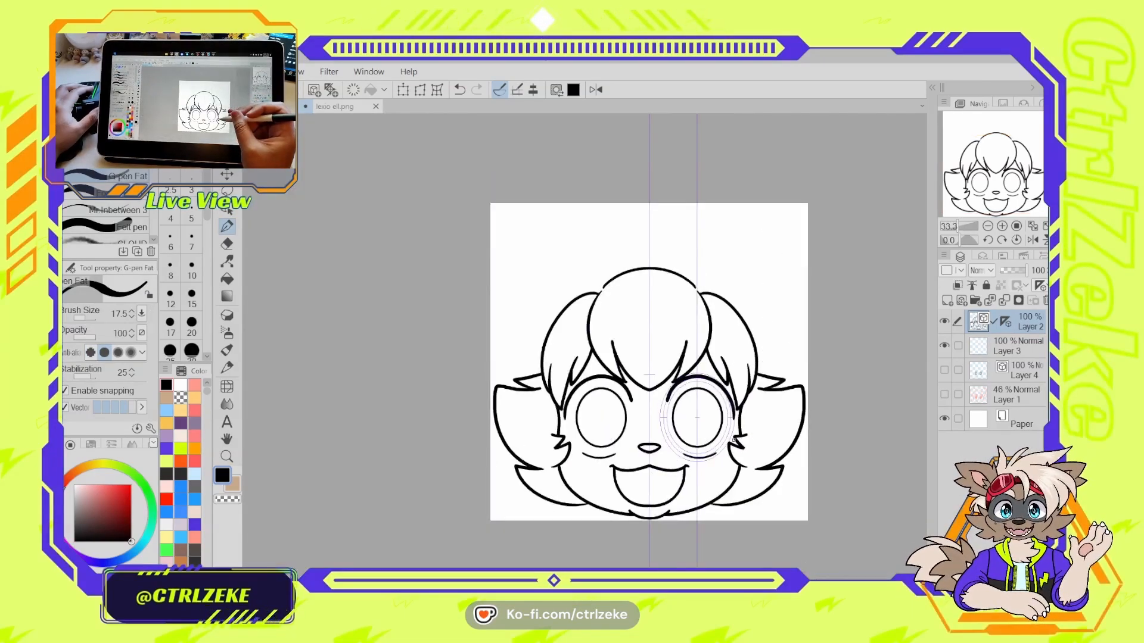
{"action": "key", "text": "ctrl+minus"}
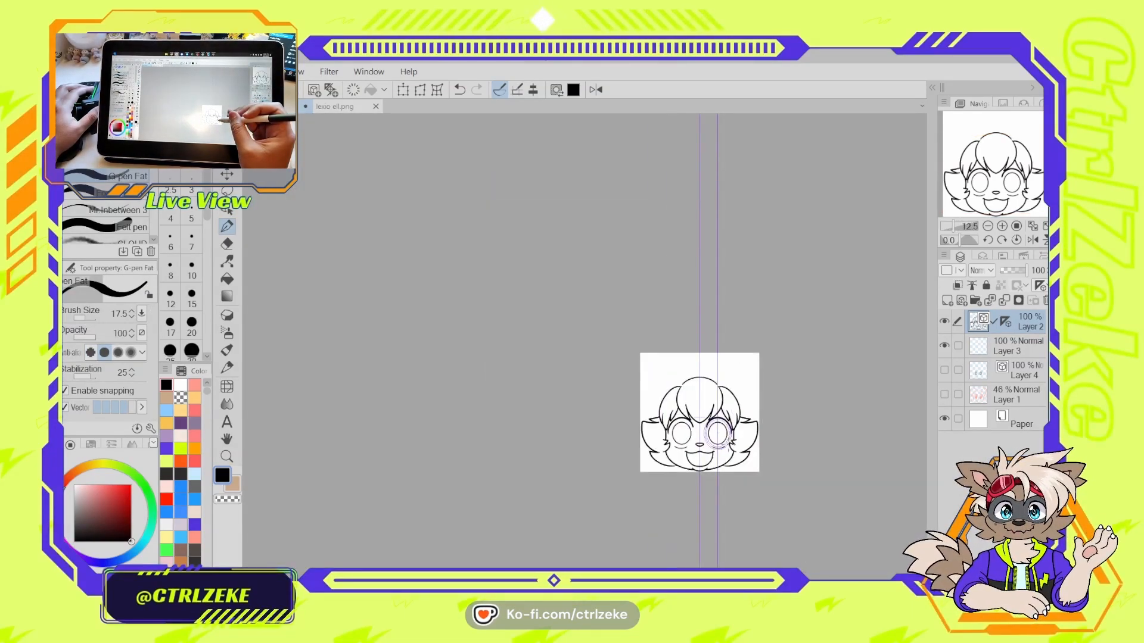
{"action": "scroll", "coordinate": [718, 435], "scroll_direction": "up", "scroll_amount": 6}
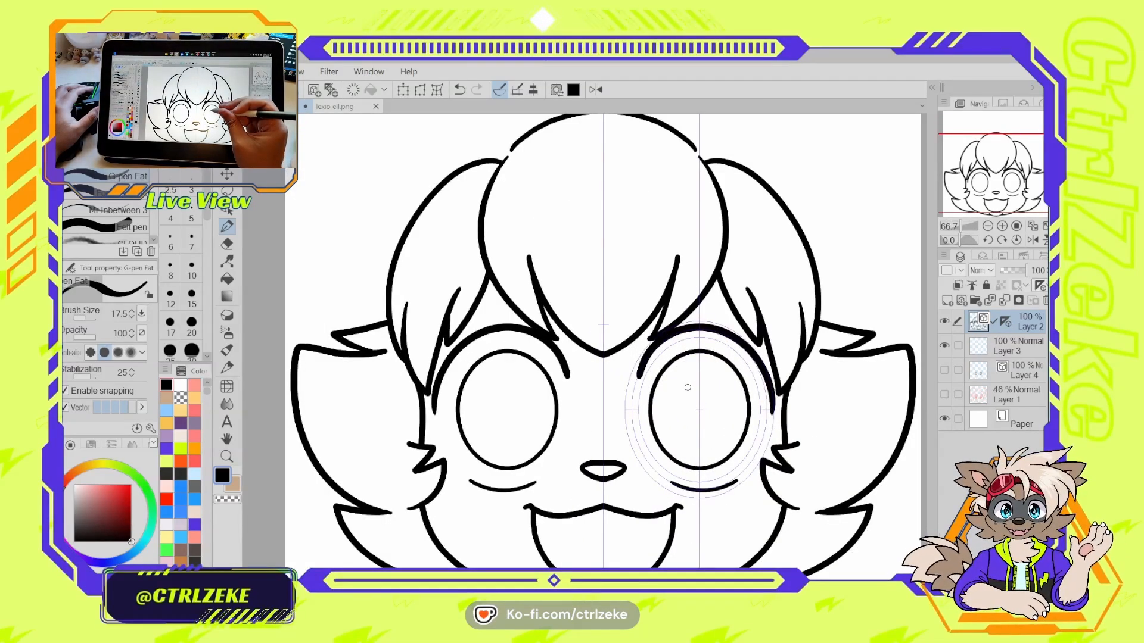
- Shift the concentric ruler toward the nose to Center X 1164 and ink smaller mirrored ovals inside the irises
{"action": "key", "text": "o"}
{"action": "left_click", "coordinate": [698, 411]}
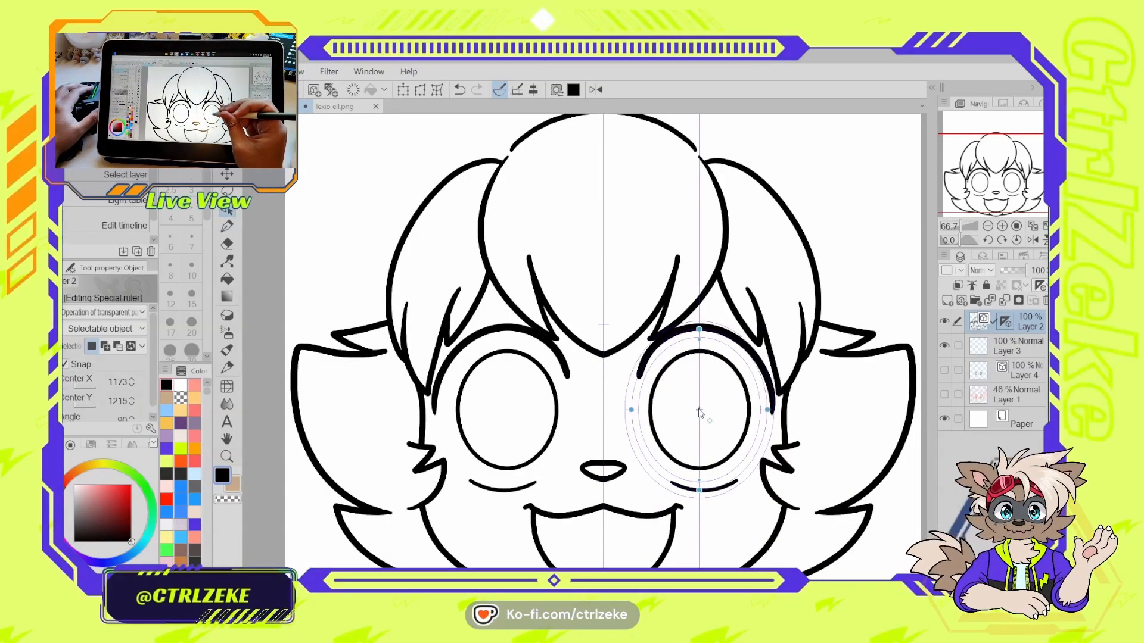
{"action": "mouse_move", "coordinate": [700, 412]}
{"action": "left_mouse_down"}
{"action": "mouse_move", "coordinate": [731, 391]}
{"action": "mouse_move", "coordinate": [666, 388]}
{"action": "left_mouse_up"}
{"action": "key", "text": "p"}
{"action": "scroll", "coordinate": [752, 379], "scroll_direction": "down", "scroll_amount": 3}
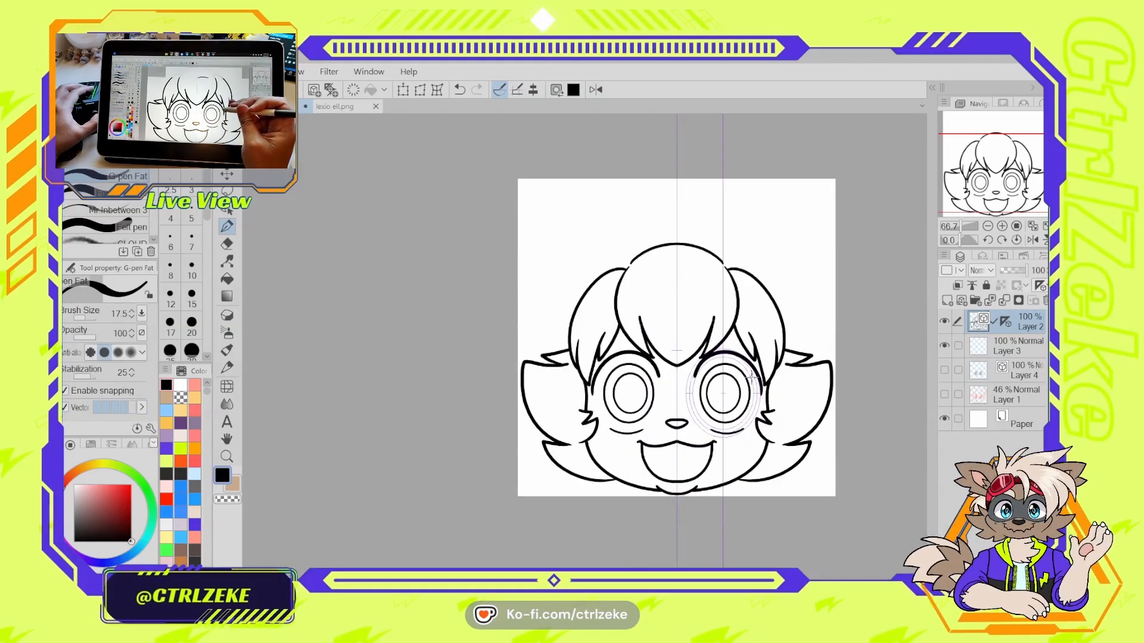
{"action": "scroll", "coordinate": [752, 378], "scroll_direction": "down", "scroll_amount": 2}
{"action": "scroll", "coordinate": [732, 384], "scroll_direction": "up", "scroll_amount": 4}
- Try removing the concentric ruler and inking small freehand strokes beside the irises, and undo everything including the ruler's removal
{"action": "key", "text": "o"}
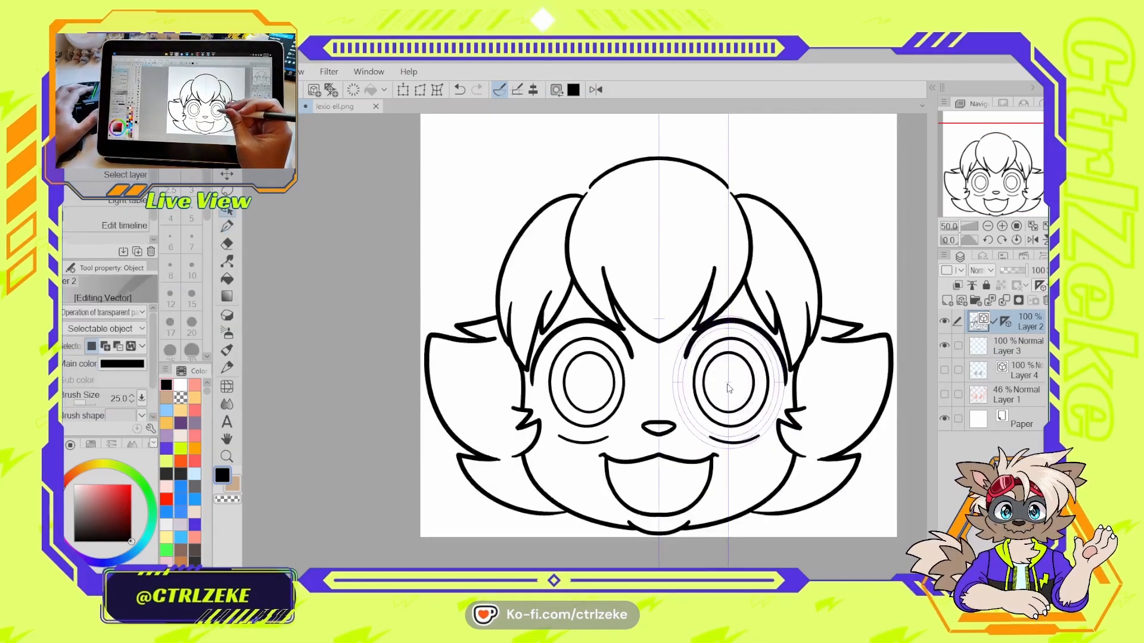
{"action": "left_click", "coordinate": [730, 362]}
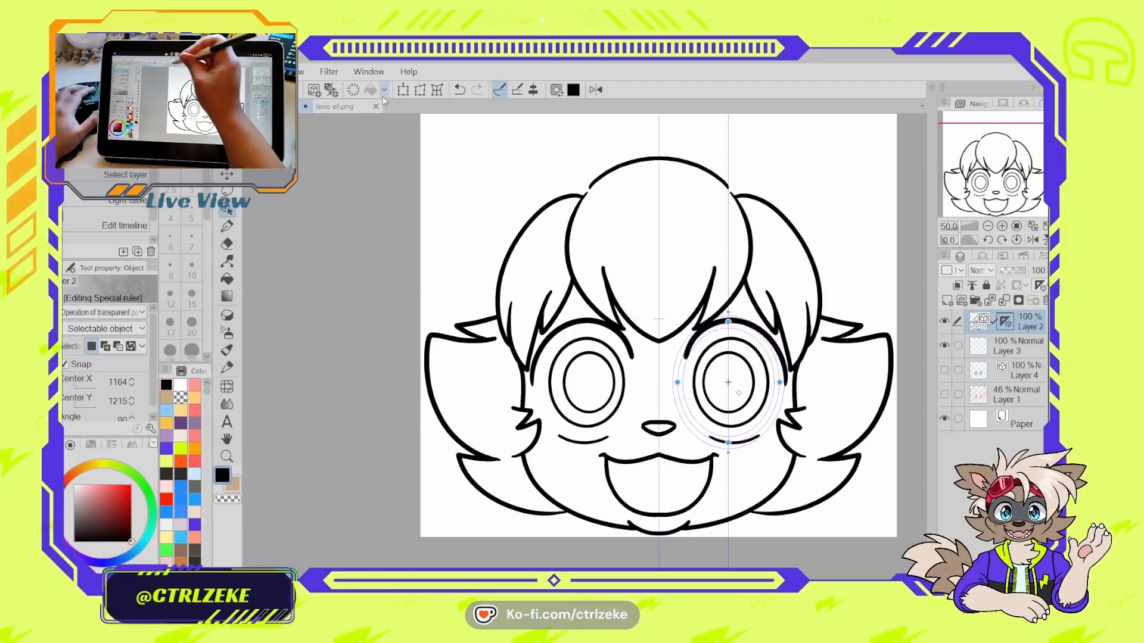
{"action": "left_click", "coordinate": [360, 91]}
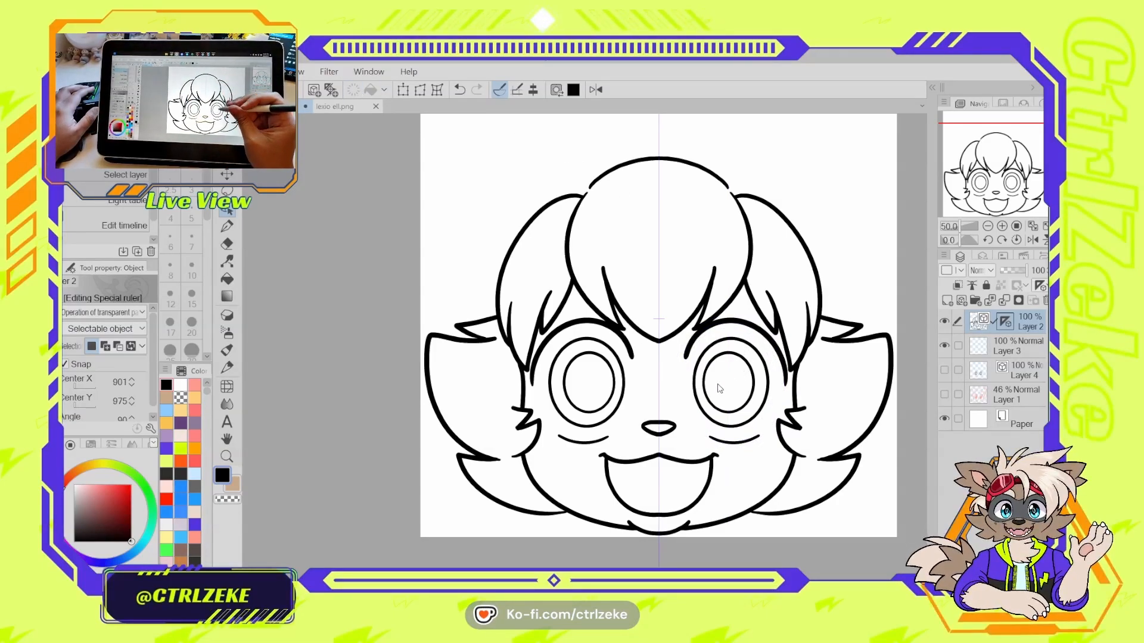
{"action": "scroll", "coordinate": [716, 389], "scroll_direction": "up", "scroll_amount": 1}
{"action": "key", "text": "p"}
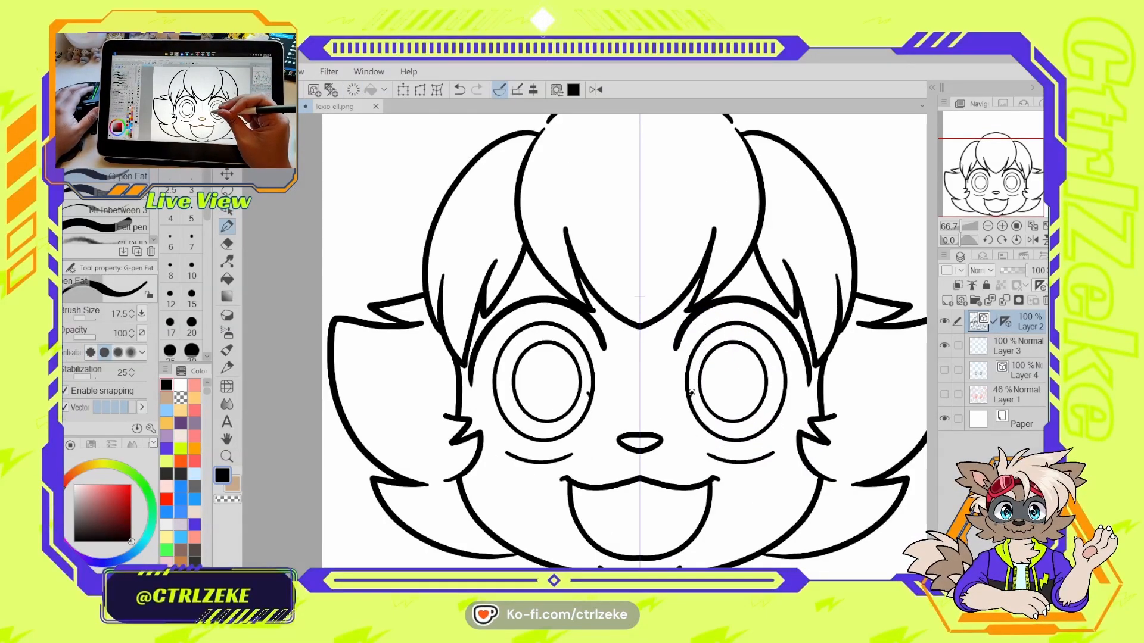
{"action": "left_click_drag", "start_coordinate": [728, 373], "coordinate": [763, 382]}
{"action": "key", "text": "ctrl+z"}
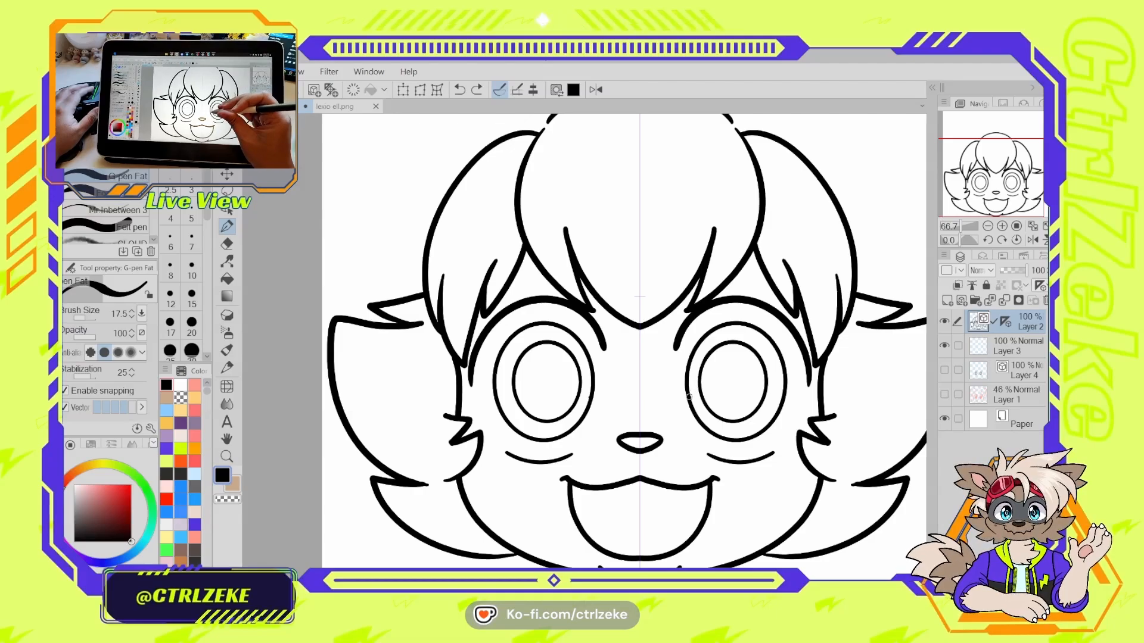
{"action": "mouse_move", "coordinate": [689, 395]}
{"action": "left_mouse_down"}
{"action": "mouse_move", "coordinate": [733, 380]}
{"action": "mouse_move", "coordinate": [768, 391]}
{"action": "left_mouse_up"}
{"action": "key", "text": "ctrl+z"}
{"action": "key", "text": "ctrl+z"}
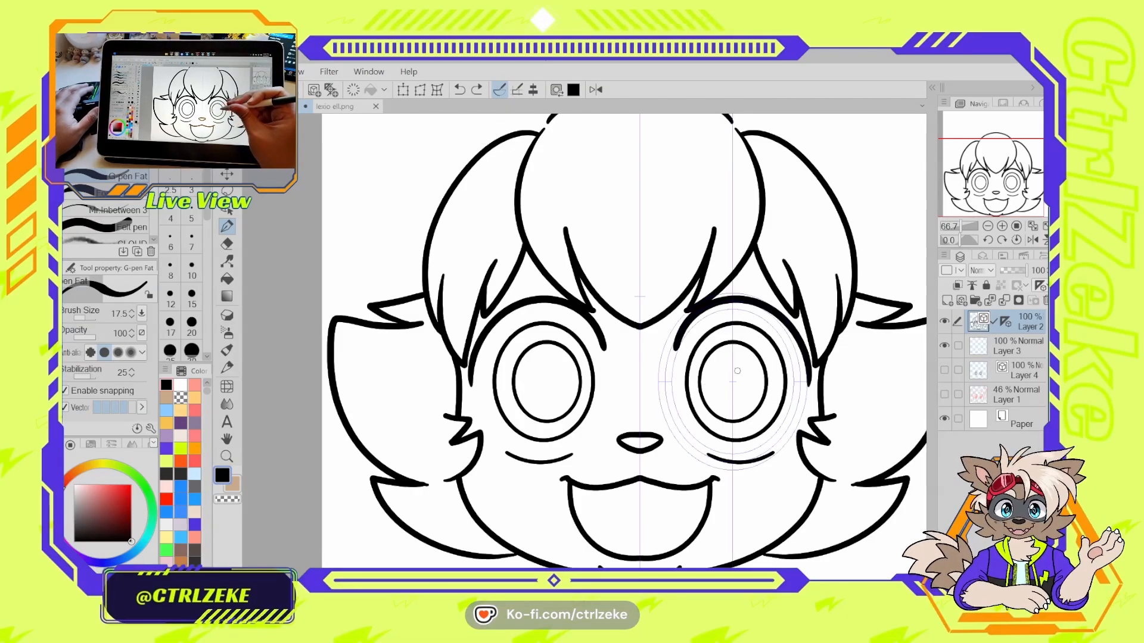
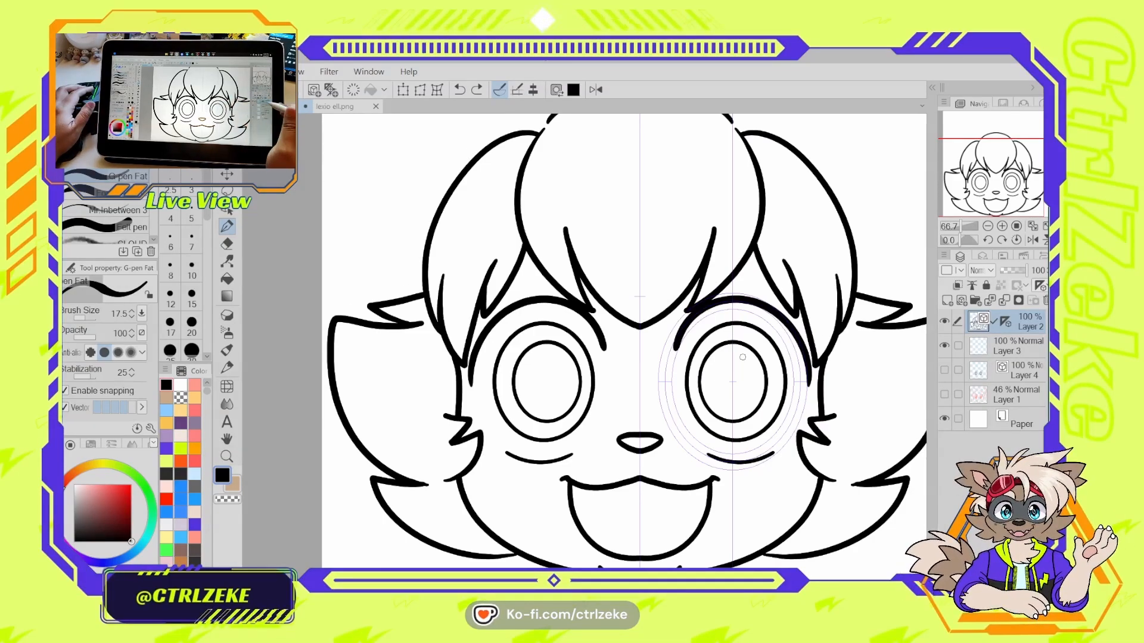
- Turn off snapping for the concentric ruler over the eye and return to the G-pen Fat brush
{"action": "key", "text": "o"}
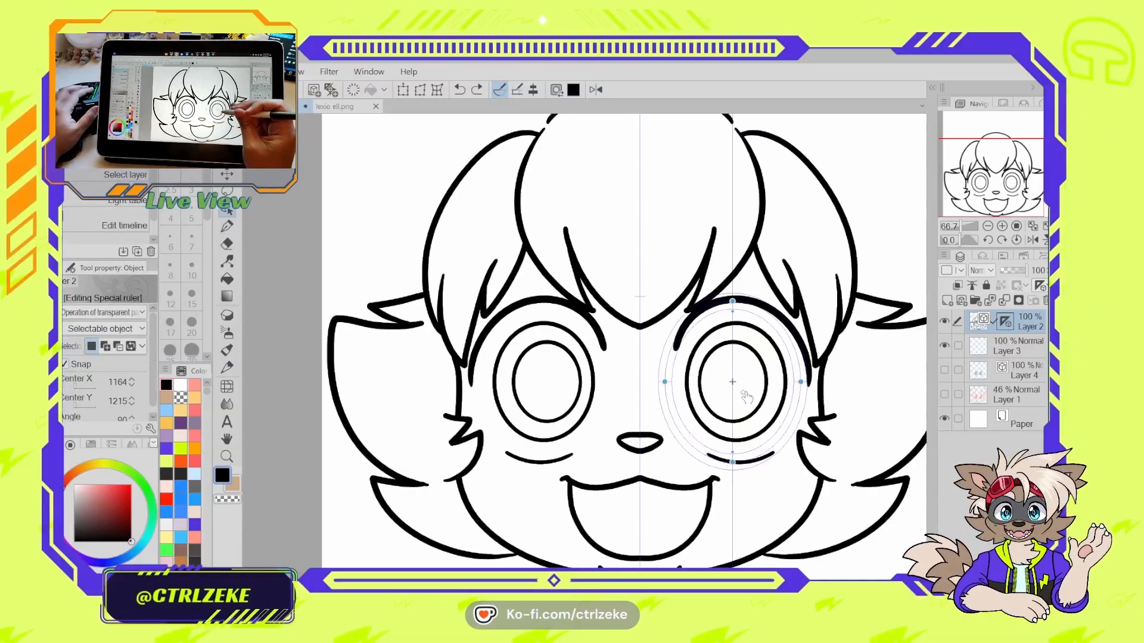
{"action": "left_click_drag", "start_coordinate": [672, 489], "coordinate": [684, 455]}
{"action": "key", "text": "p"}
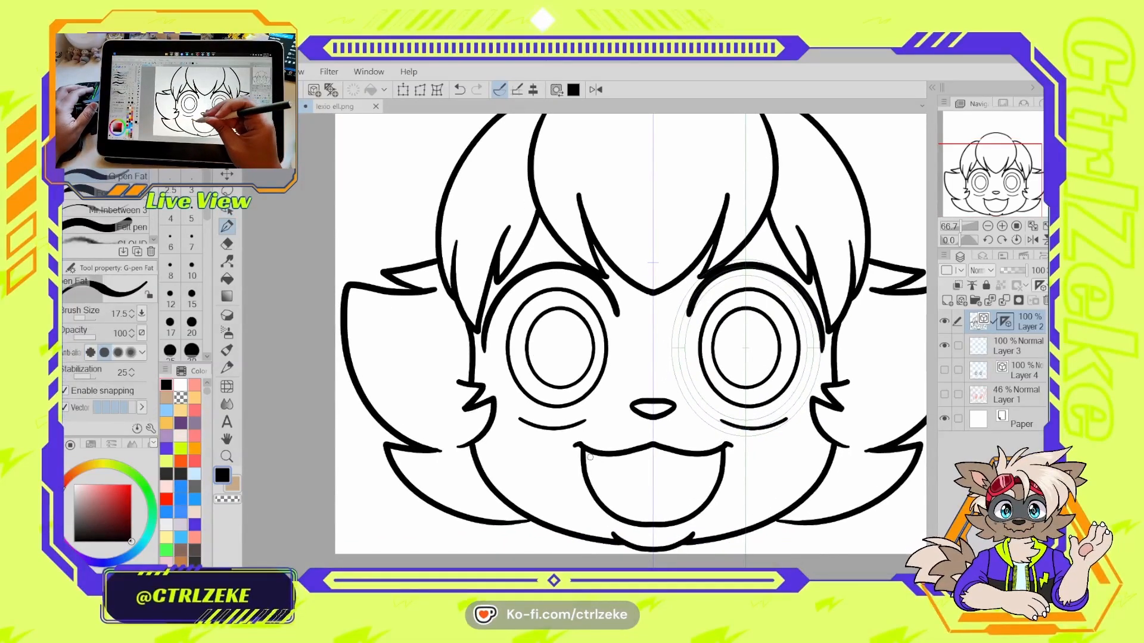
- Show the Layer 1 sketch and ink small mirrored fangs inside the upper corners of the open mouth
{"action": "left_click", "coordinate": [944, 395]}
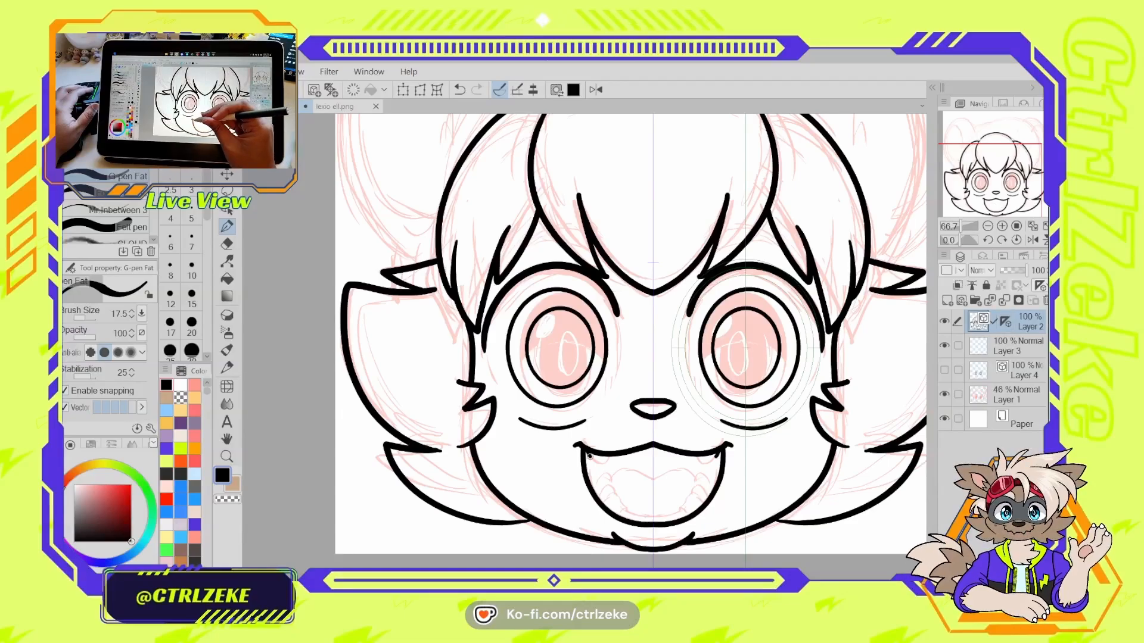
{"action": "left_click_drag", "start_coordinate": [589, 456], "coordinate": [610, 457]}
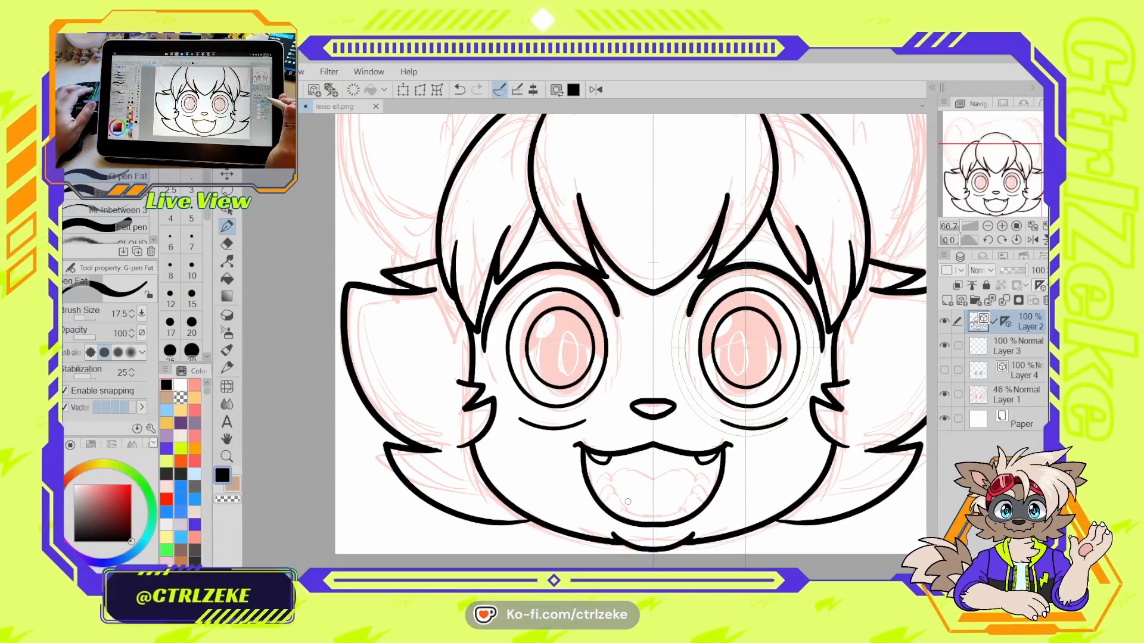
{"action": "left_click_drag", "start_coordinate": [666, 385], "coordinate": [654, 485]}
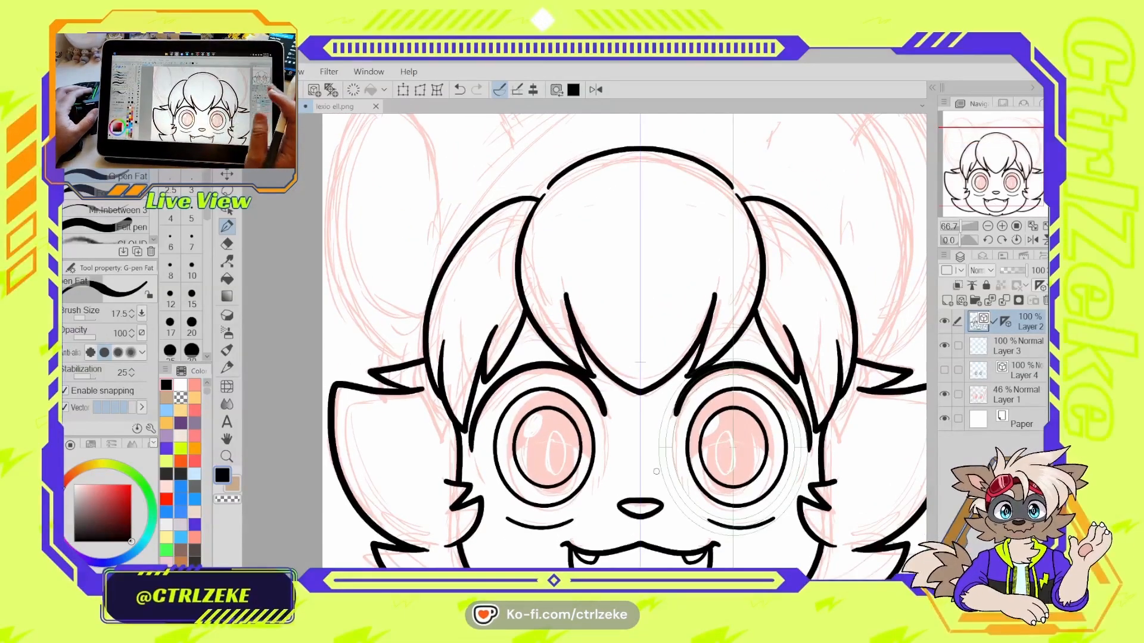
{"action": "scroll", "coordinate": [656, 471], "scroll_direction": "down", "scroll_amount": 3}
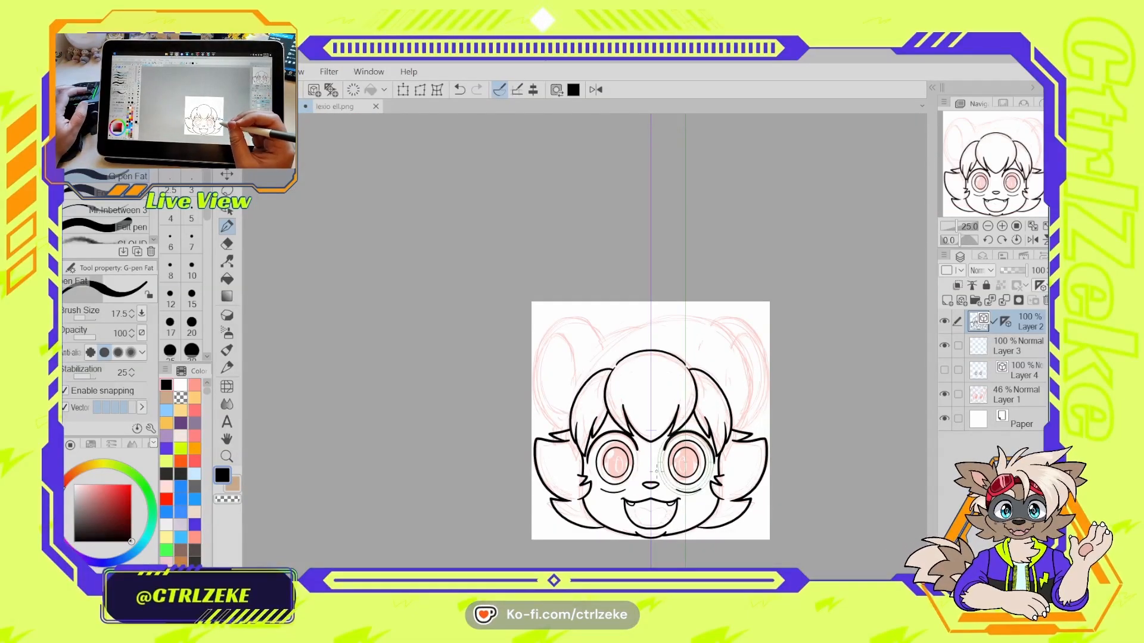
{"action": "scroll", "coordinate": [656, 469], "scroll_direction": "up", "scroll_amount": 1}
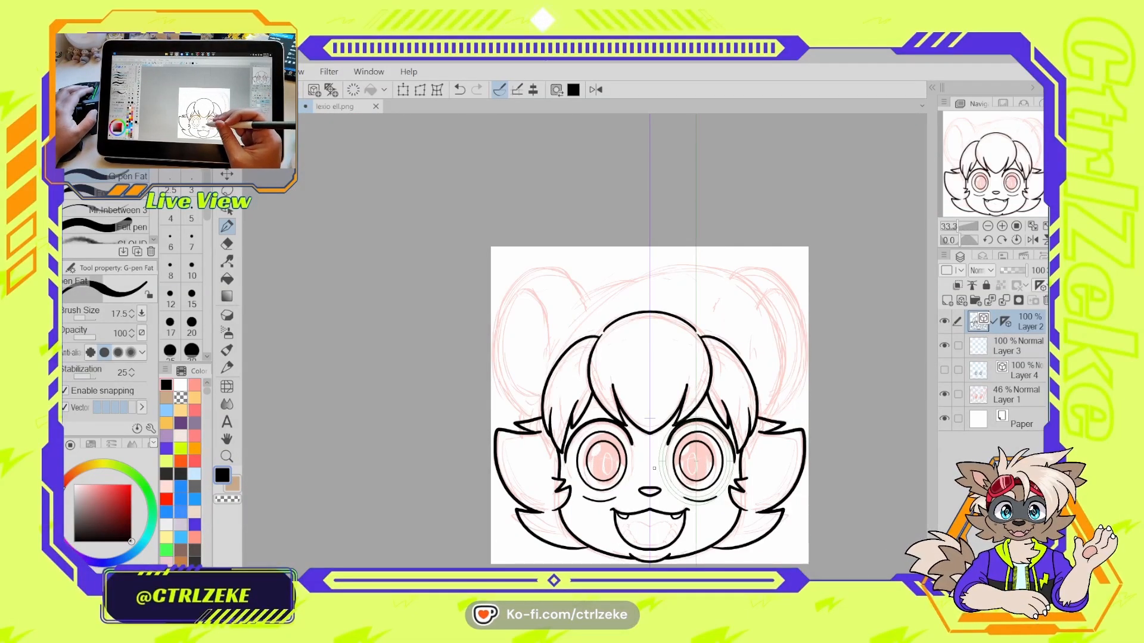
{"action": "scroll", "coordinate": [643, 462], "scroll_direction": "up", "scroll_amount": 3}
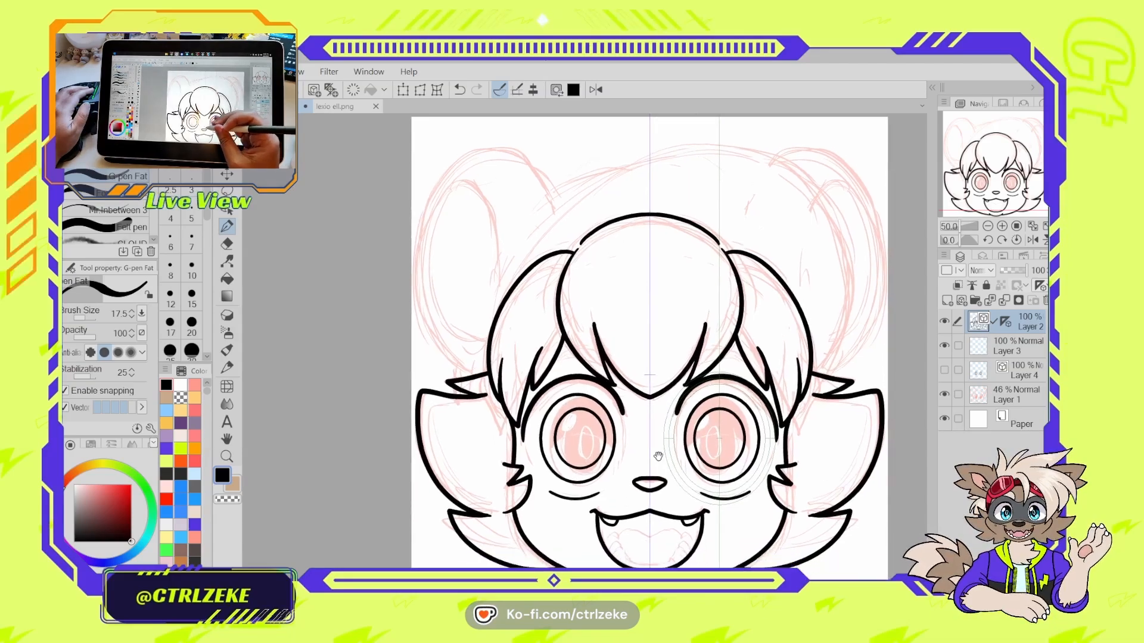
{"action": "scroll", "coordinate": [608, 512], "scroll_direction": "up", "scroll_amount": 1}
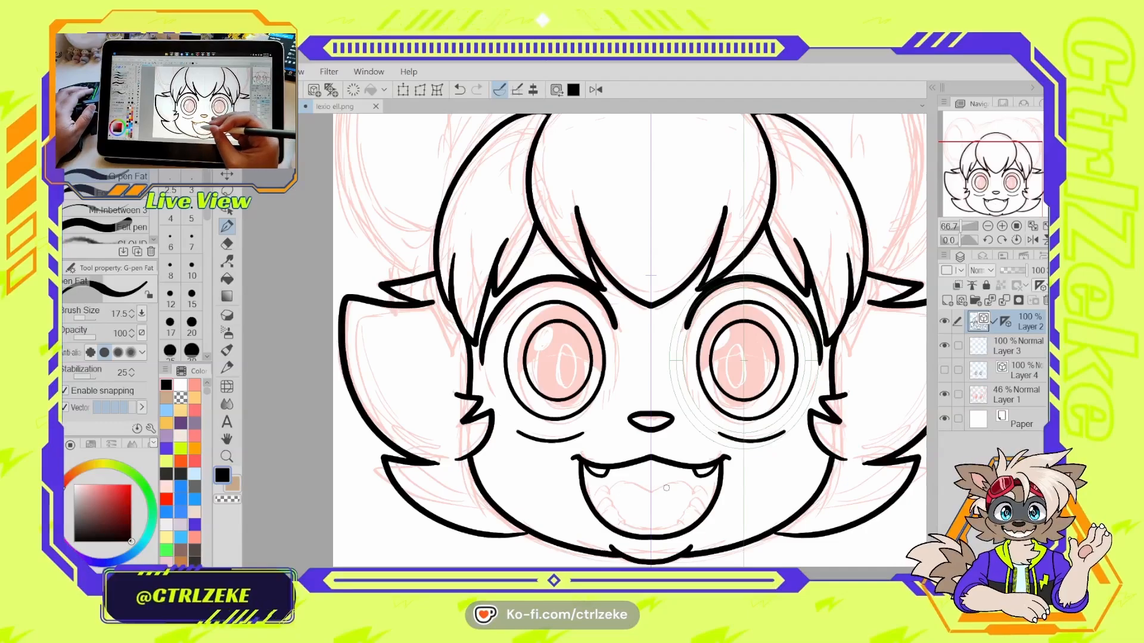
- Try inking mirrored ear outlines above the hair with G-pen Fat at size 17.5, including smaller round ears, and undo them
{"action": "mouse_move", "coordinate": [561, 125]}
{"action": "left_mouse_down"}
{"action": "mouse_move", "coordinate": [651, 408]}
{"action": "mouse_move", "coordinate": [638, 317]}
{"action": "mouse_move", "coordinate": [654, 309]}
{"action": "mouse_move", "coordinate": [639, 313]}
{"action": "left_mouse_up"}
{"action": "key", "text": "ctrl+minus"}
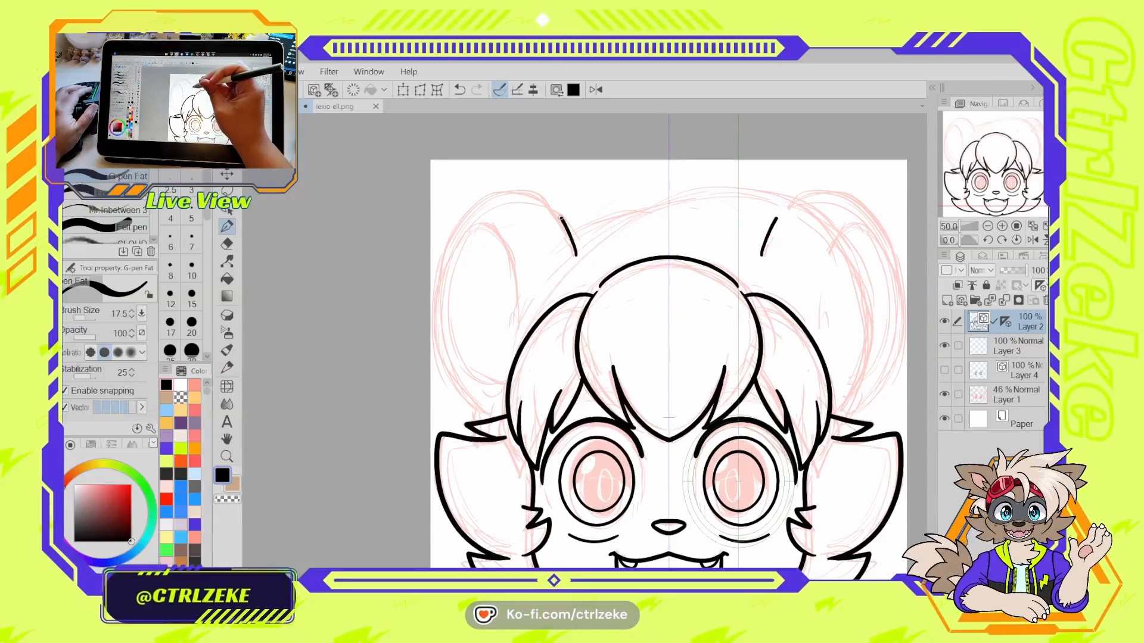
{"action": "mouse_move", "coordinate": [561, 218]}
{"action": "left_mouse_down"}
{"action": "mouse_move", "coordinate": [467, 213]}
{"action": "mouse_move", "coordinate": [471, 409]}
{"action": "left_mouse_up"}
{"action": "key", "text": "ctrl+z"}
{"action": "mouse_move", "coordinate": [484, 353]}
{"action": "left_mouse_down"}
{"action": "mouse_move", "coordinate": [568, 217]}
{"action": "mouse_move", "coordinate": [498, 336]}
{"action": "mouse_move", "coordinate": [598, 257]}
{"action": "mouse_move", "coordinate": [493, 306]}
{"action": "mouse_move", "coordinate": [596, 247]}
{"action": "left_mouse_up"}
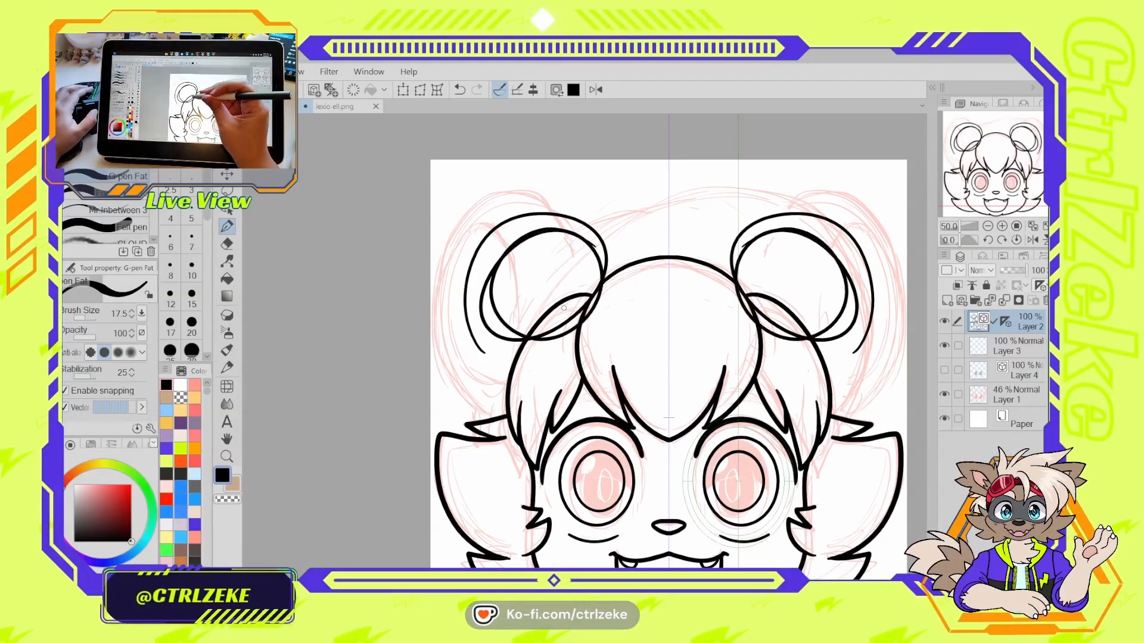
{"action": "key", "text": "ctrl+z"}
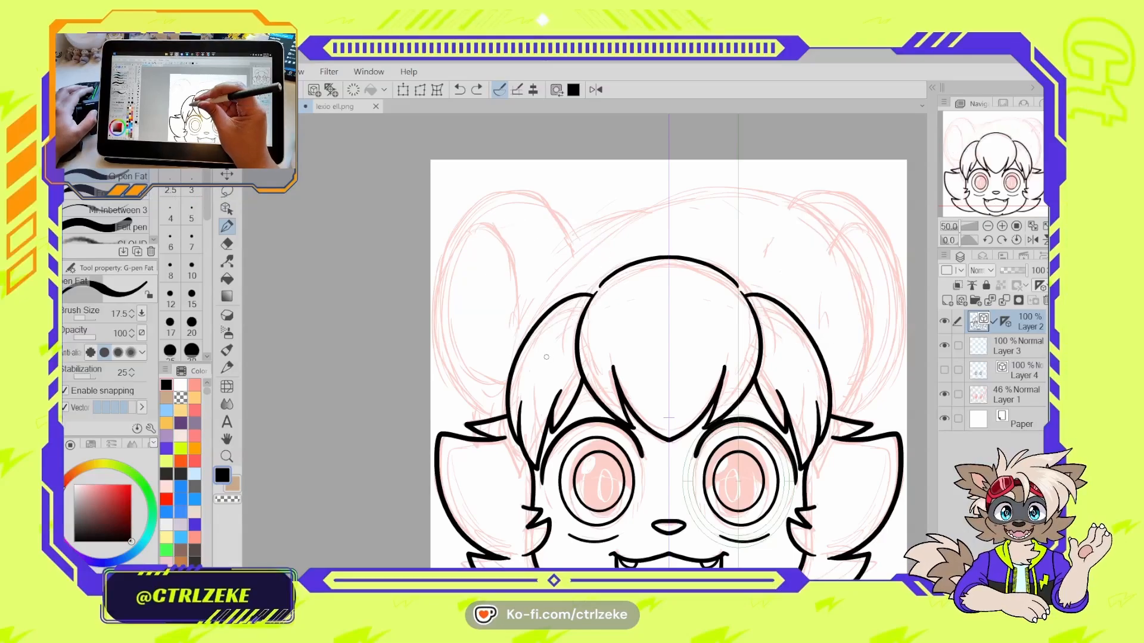
- Match G-pen Fat to the side hair outline's brush size of 25 and ink large mirrored outer ear outlines over the sketch
{"action": "scroll", "coordinate": [524, 352], "scroll_direction": "up", "scroll_amount": 2}
{"action": "key", "text": "o"}
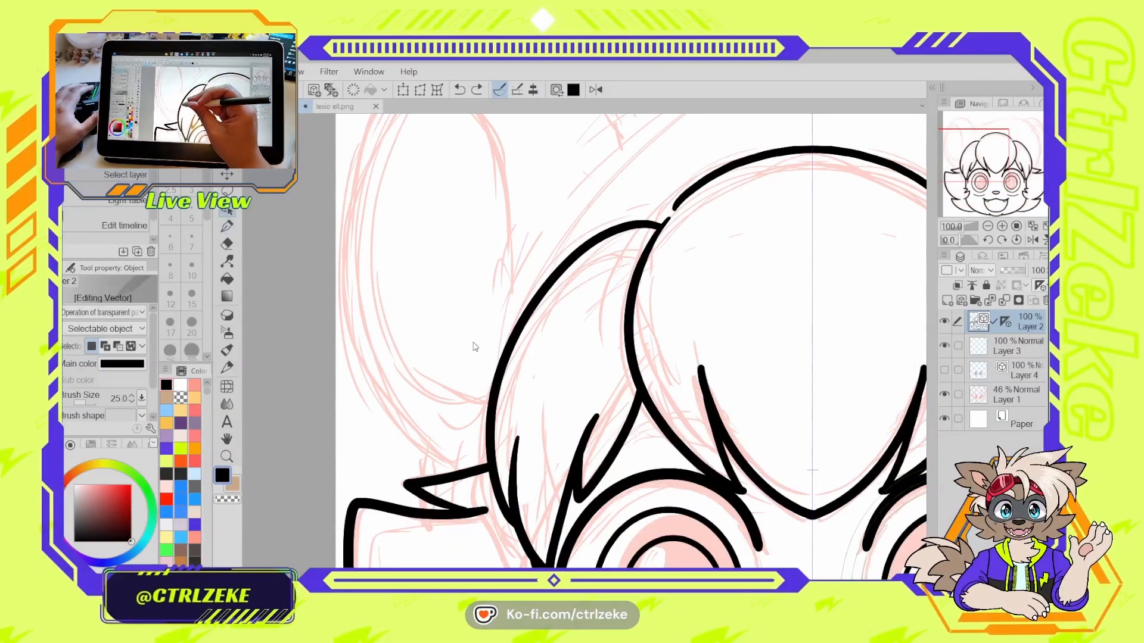
{"action": "left_click", "coordinate": [510, 353]}
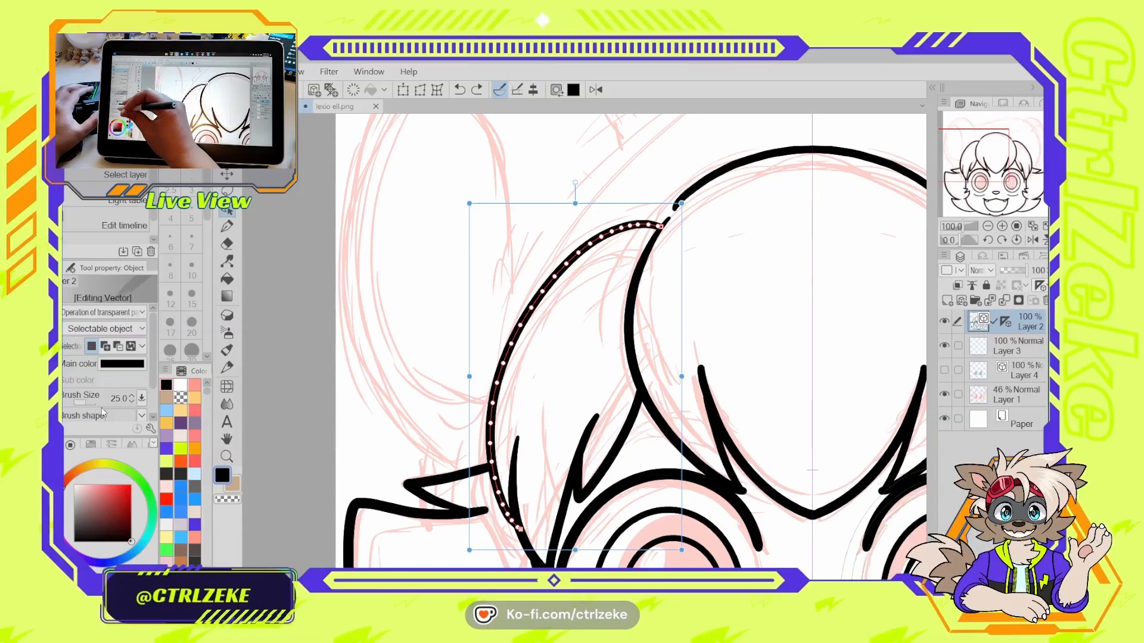
{"action": "left_click", "coordinate": [229, 224]}
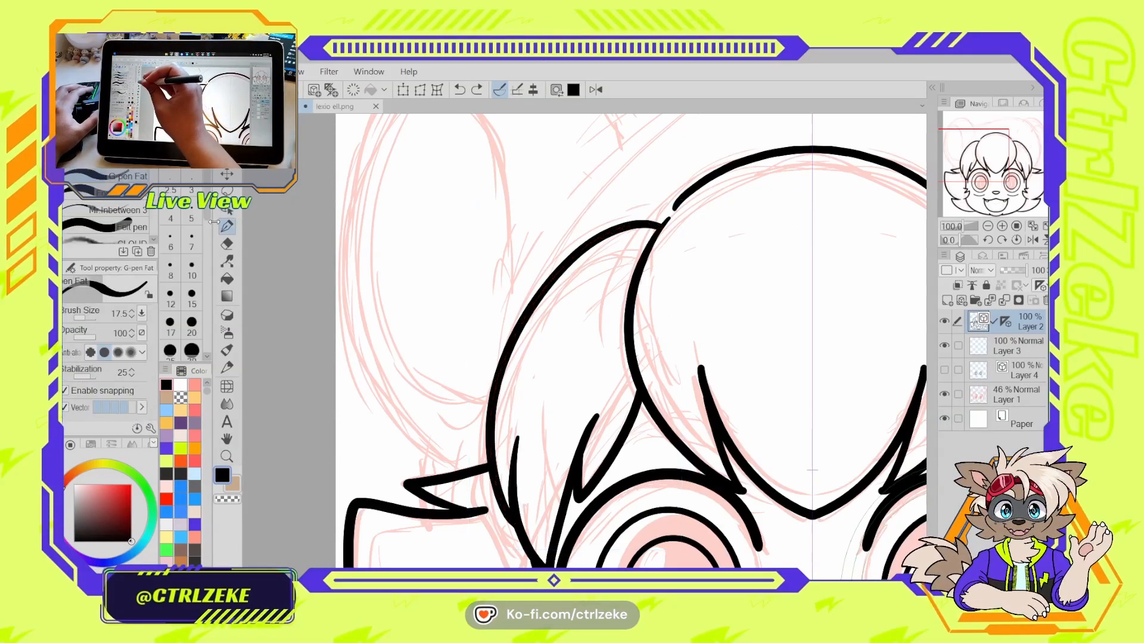
{"action": "left_click", "coordinate": [170, 325]}
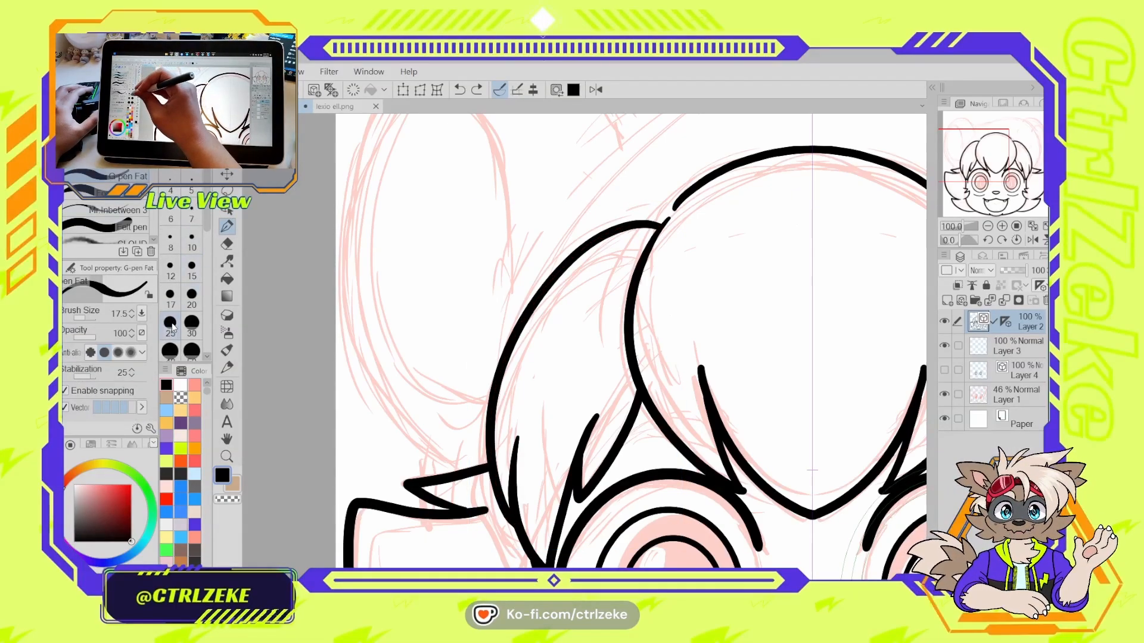
{"action": "key", "text": "ctrl+minus"}
{"action": "key", "text": "ctrl+minus"}
{"action": "mouse_move", "coordinate": [602, 248]}
{"action": "left_mouse_down"}
{"action": "mouse_move", "coordinate": [590, 270]}
{"action": "mouse_move", "coordinate": [485, 238]}
{"action": "mouse_move", "coordinate": [471, 417]}
{"action": "left_mouse_up"}
{"action": "key", "text": "ctrl+z"}
{"action": "mouse_move", "coordinate": [591, 269]}
{"action": "left_mouse_down"}
{"action": "mouse_move", "coordinate": [561, 221]}
{"action": "mouse_move", "coordinate": [466, 423]}
{"action": "left_mouse_up"}
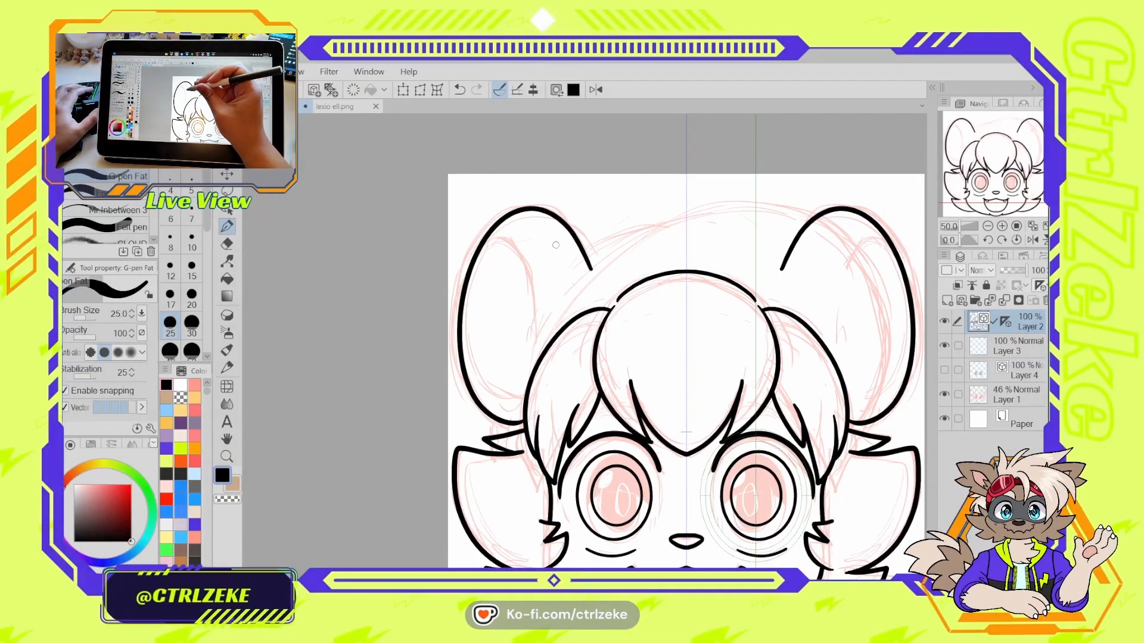
- Widen the outer ear outlines with Pinch vector line and ink mirrored curved inner-ear lines with G-pen Fat
{"action": "key", "text": "y"}
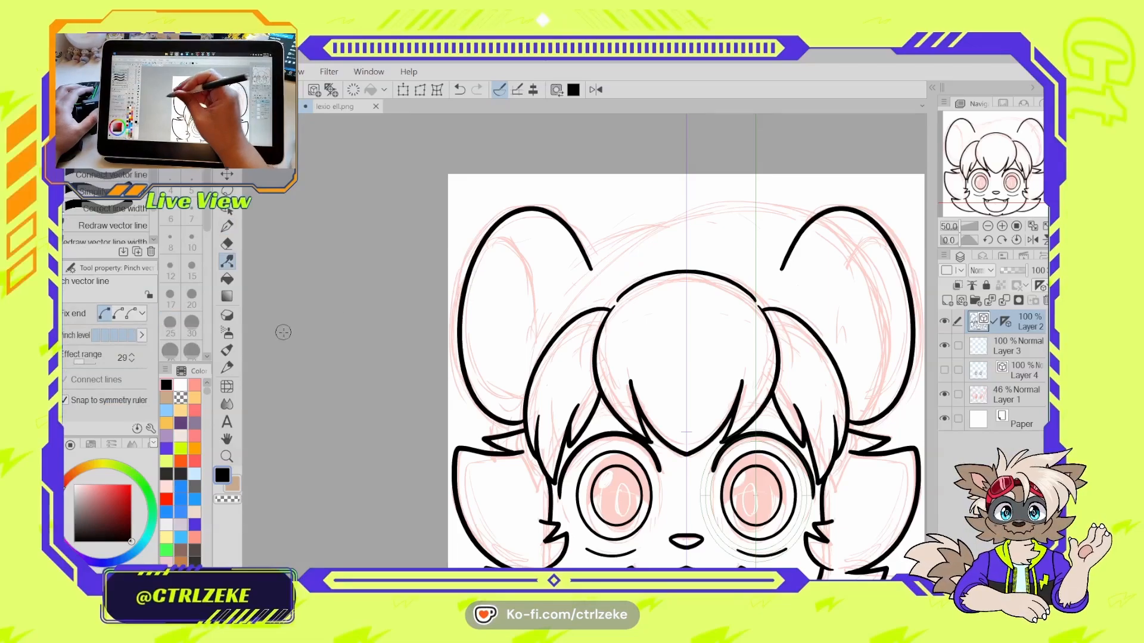
{"action": "left_click_drag", "start_coordinate": [463, 298], "coordinate": [456, 297]}
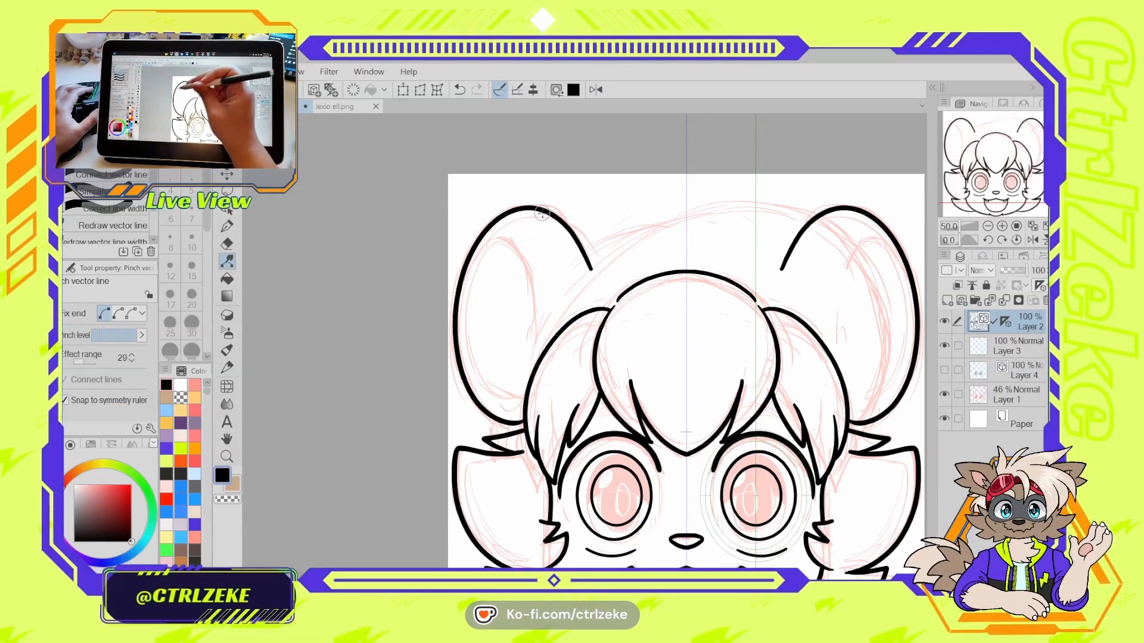
{"action": "left_click_drag", "start_coordinate": [578, 245], "coordinate": [595, 267]}
{"action": "left_click", "coordinate": [117, 317]}
{"action": "mouse_move", "coordinate": [479, 247]}
{"action": "left_mouse_down"}
{"action": "mouse_move", "coordinate": [498, 238]}
{"action": "mouse_move", "coordinate": [530, 348]}
{"action": "left_mouse_up"}
{"action": "key", "text": "p"}
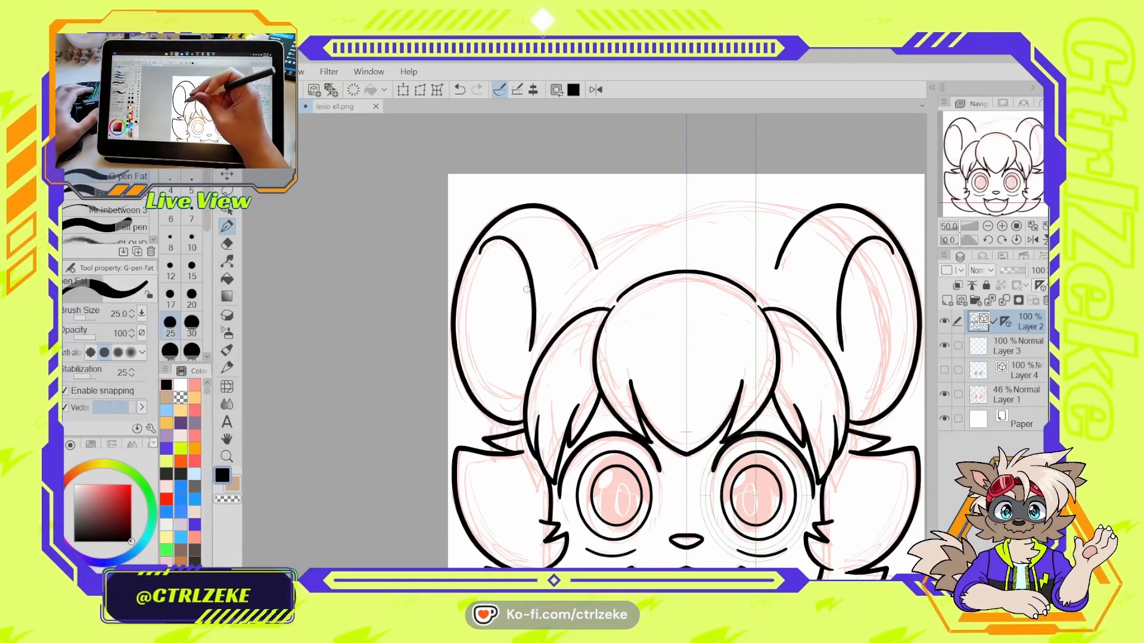
- Try several mirrored inner-ear curves arching from the ear's upper rim toward the side hair, and undo them
{"action": "key", "text": "ctrl+z"}
{"action": "left_click_drag", "start_coordinate": [482, 248], "coordinate": [546, 325]}
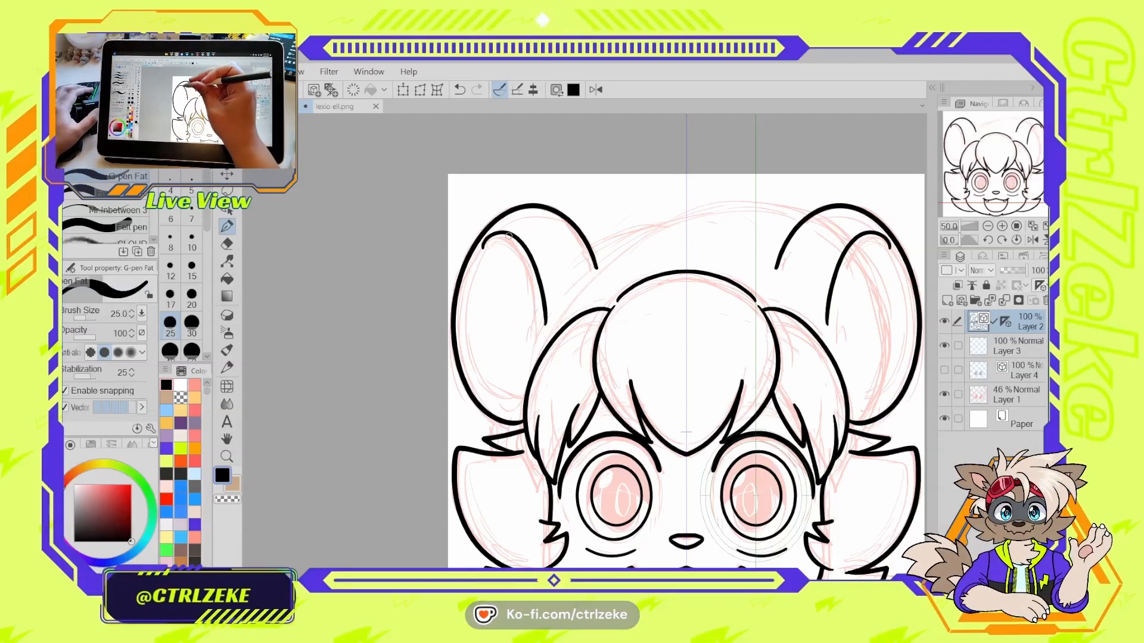
{"action": "key", "text": "ctrl+z"}
{"action": "mouse_move", "coordinate": [486, 243]}
{"action": "left_mouse_down"}
{"action": "mouse_move", "coordinate": [521, 244]}
{"action": "mouse_move", "coordinate": [551, 333]}
{"action": "left_mouse_up"}
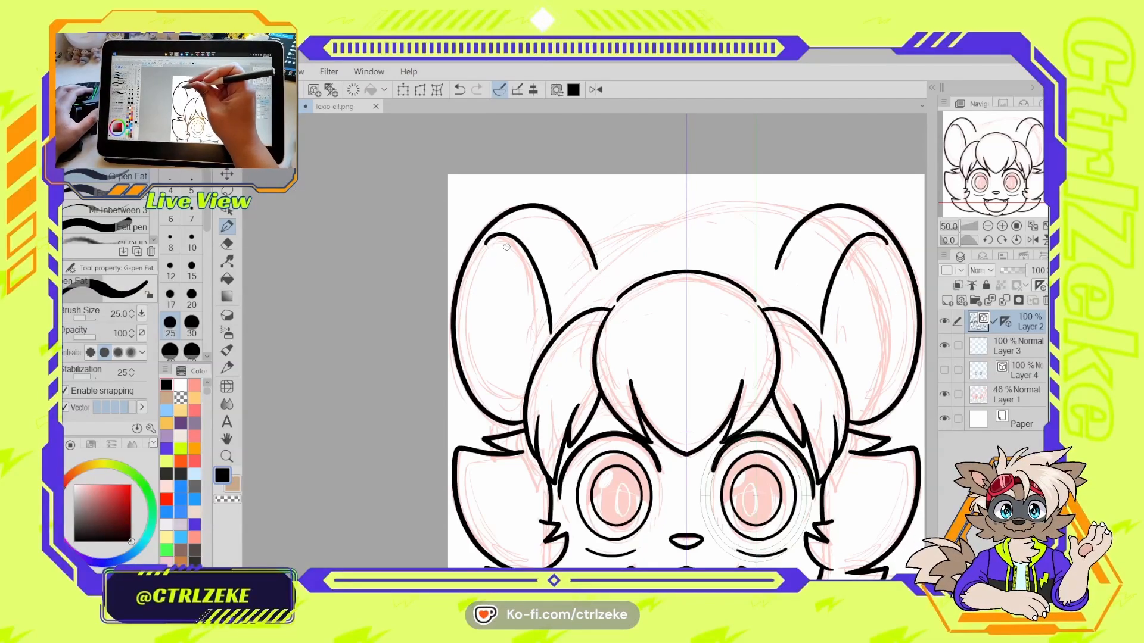
{"action": "key", "text": "ctrl+z"}
{"action": "mouse_move", "coordinate": [478, 251]}
{"action": "left_mouse_down"}
{"action": "mouse_move", "coordinate": [527, 248]}
{"action": "mouse_move", "coordinate": [554, 331]}
{"action": "left_mouse_up"}
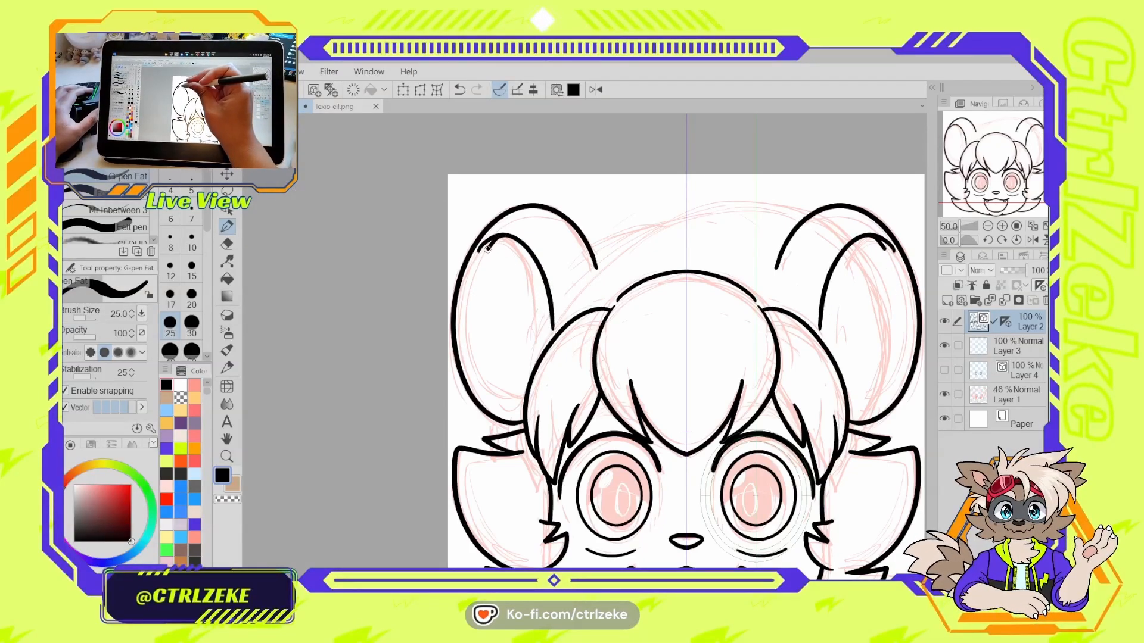
{"action": "left_click_drag", "start_coordinate": [487, 248], "coordinate": [526, 396]}
{"action": "key", "text": "ctrl+z"}
{"action": "key", "text": "ctrl+z"}
{"action": "mouse_move", "coordinate": [481, 241]}
{"action": "left_mouse_down"}
{"action": "mouse_move", "coordinate": [537, 273]}
{"action": "mouse_move", "coordinate": [549, 341]}
{"action": "left_mouse_up"}
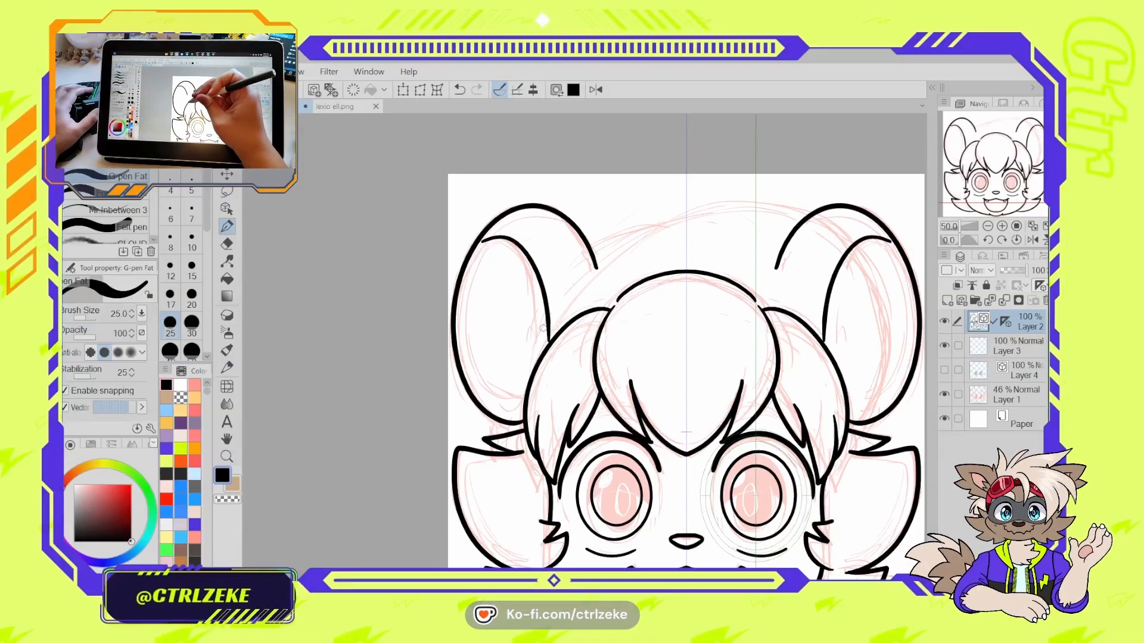
{"action": "key", "text": "ctrl+z"}
{"action": "key", "text": "ctrl+z"}
- Try inking a full mirrored inner-ear outline with a narrow rounded top and a lower curve reaching the hair, and undo it
{"action": "mouse_move", "coordinate": [478, 249]}
{"action": "left_mouse_down"}
{"action": "mouse_move", "coordinate": [505, 240]}
{"action": "mouse_move", "coordinate": [543, 331]}
{"action": "left_mouse_up"}
{"action": "mouse_move", "coordinate": [480, 248]}
{"action": "left_mouse_down"}
{"action": "mouse_move", "coordinate": [480, 379]}
{"action": "mouse_move", "coordinate": [524, 402]}
{"action": "left_mouse_up"}
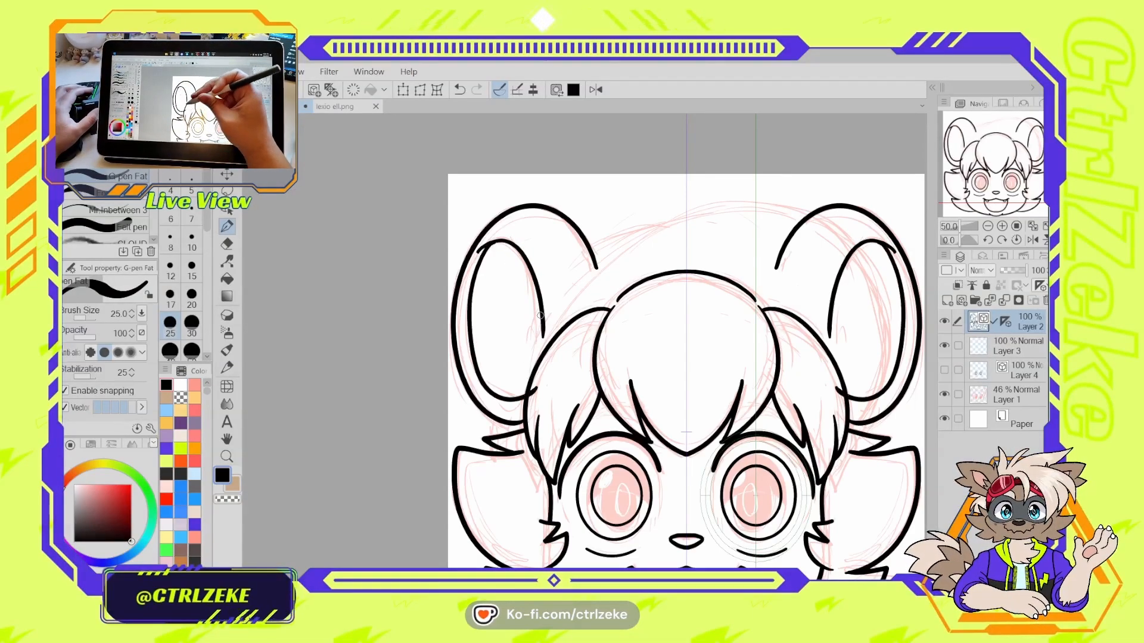
{"action": "key", "text": "ctrl+z"}
{"action": "key", "text": "ctrl+z"}
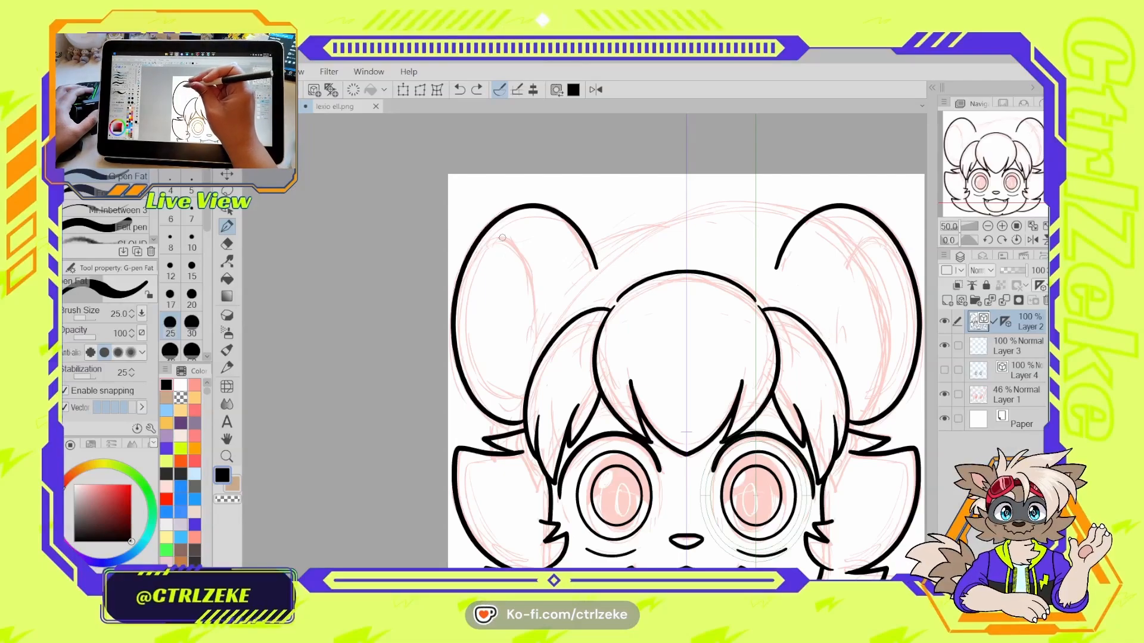
{"action": "key", "text": "ctrl+z"}
- Ink mirrored inner-ear outlines with G-pen Fat, curving one side into the side hair and looping the other around the ear's base
{"action": "mouse_move", "coordinate": [490, 237]}
{"action": "left_mouse_down"}
{"action": "mouse_move", "coordinate": [530, 283]}
{"action": "mouse_move", "coordinate": [548, 352]}
{"action": "left_mouse_up"}
{"action": "left_click_drag", "start_coordinate": [505, 236], "coordinate": [505, 395]}
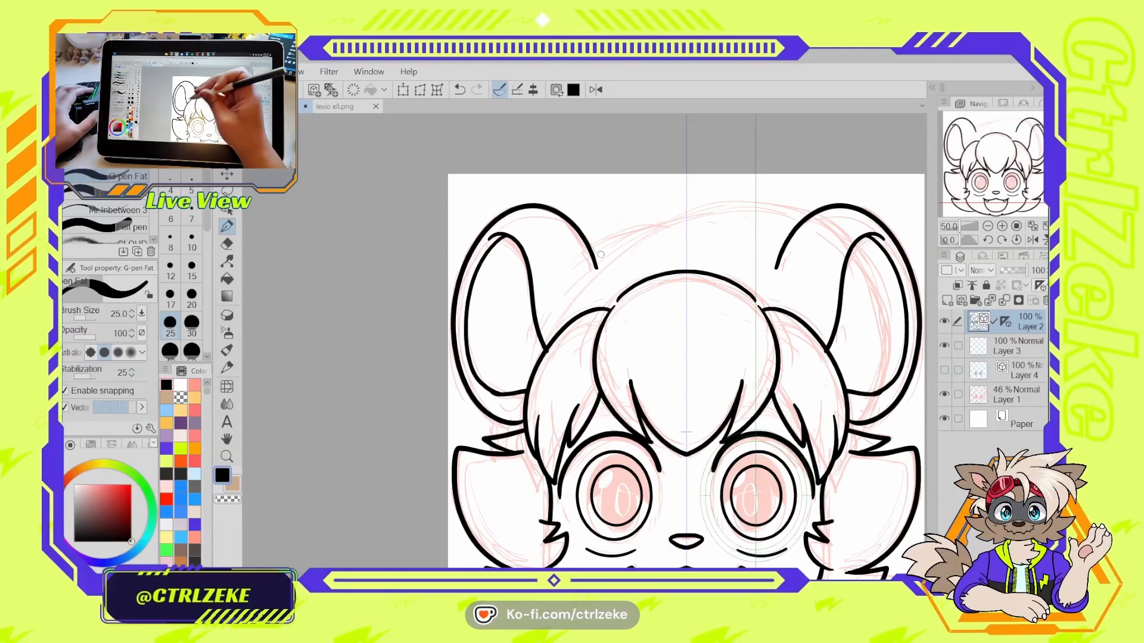
{"action": "key", "text": "ctrl+minus"}
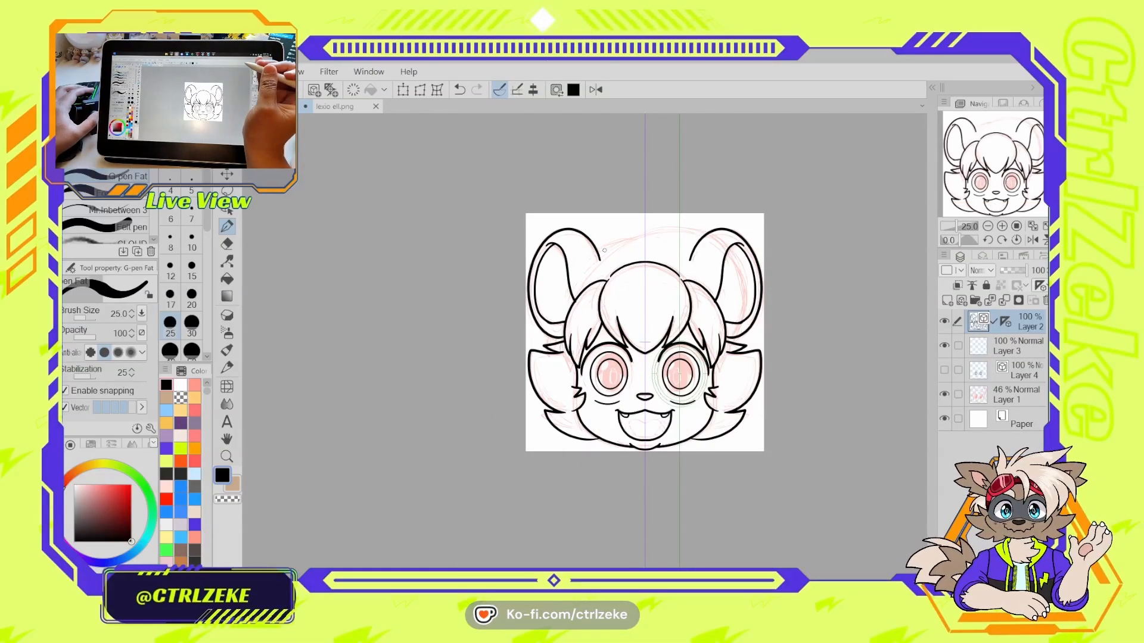
{"action": "key", "text": "ctrl+plus"}
{"action": "key", "text": "ctrl+plus"}
{"action": "key", "text": "ctrl+plus"}
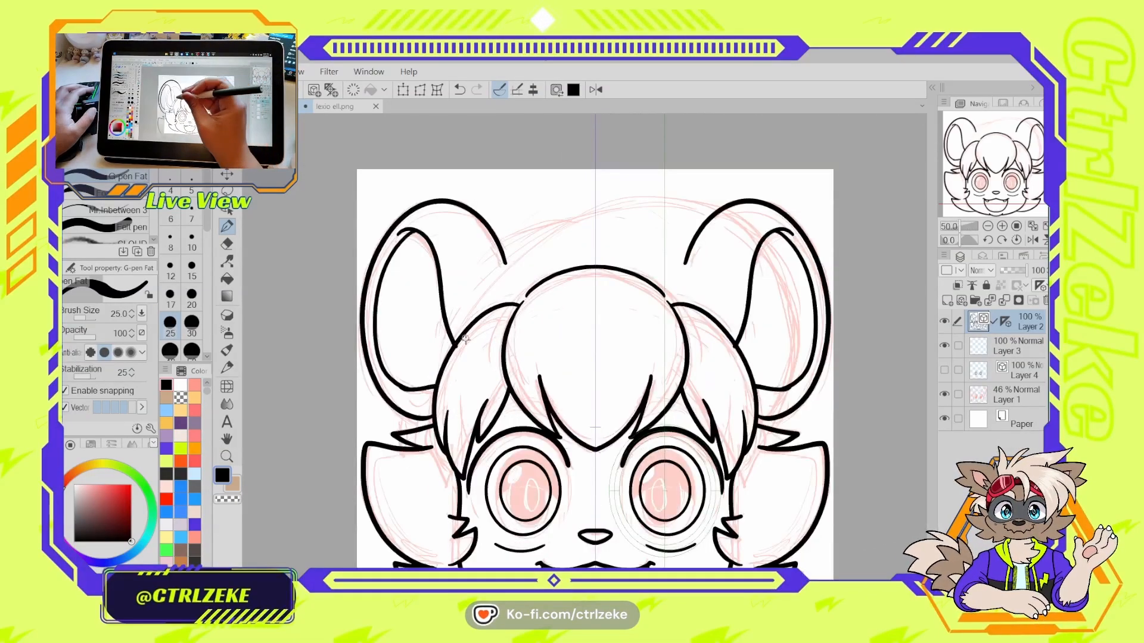
- Zoom in on the inner ear's lower curve and switch to the Simplify vector line tool
{"action": "key", "text": "e"}
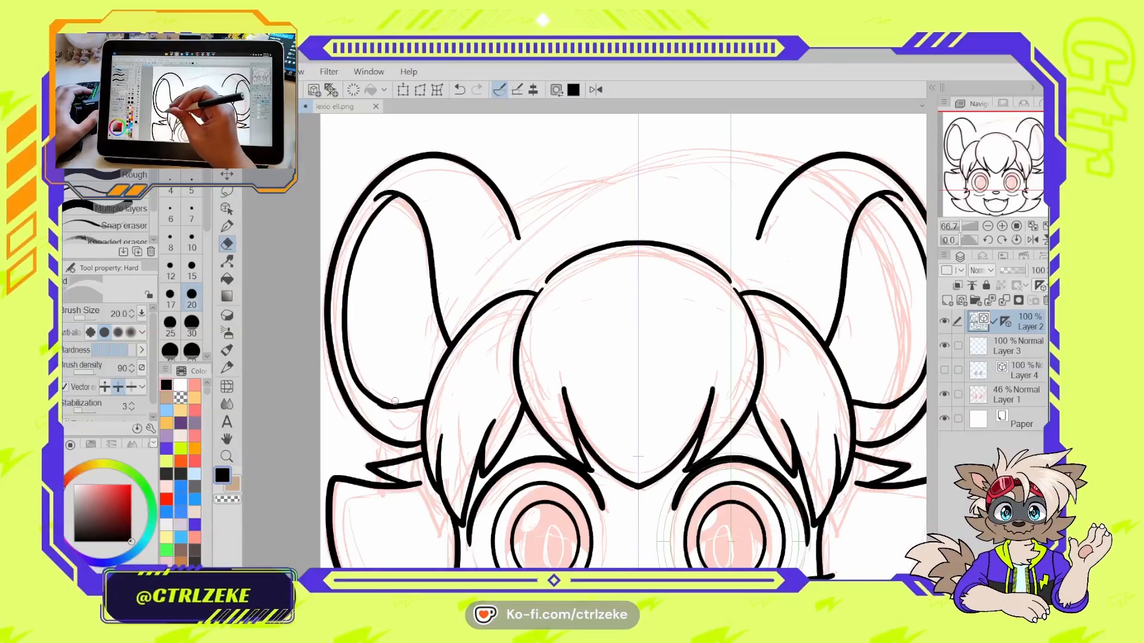
{"action": "key", "text": "ctrl+plus"}
{"action": "key", "text": "y"}
{"action": "key", "text": "ctrl+minus"}
{"action": "key", "text": "ctrl+minus"}
{"action": "key", "text": "ctrl+minus"}
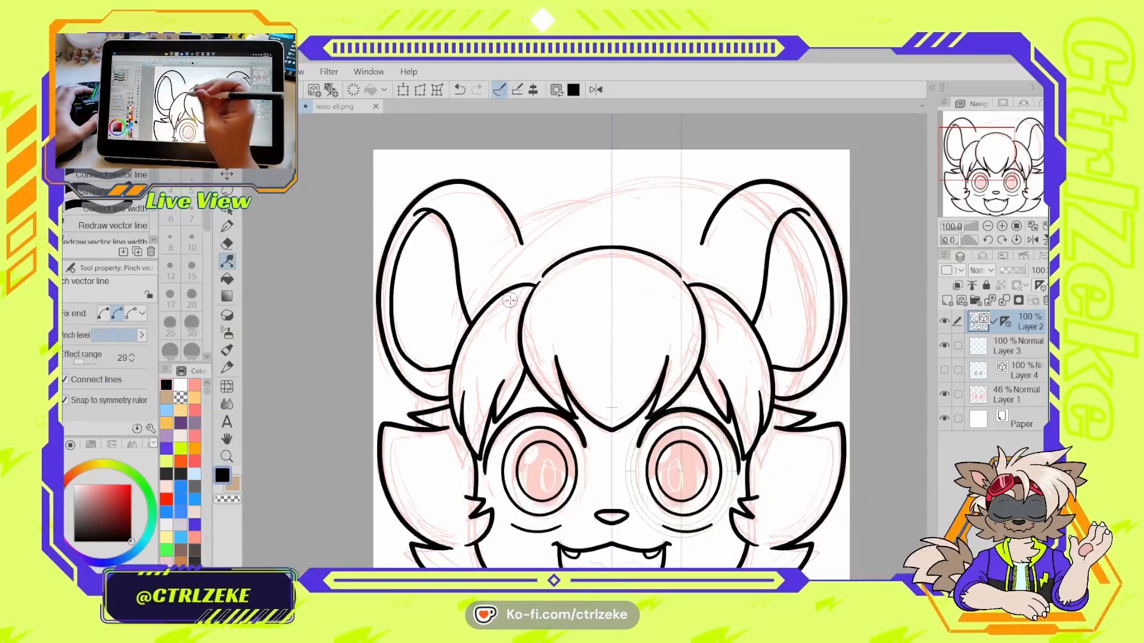
{"action": "scroll", "coordinate": [509, 300], "scroll_direction": "up", "scroll_amount": 3}
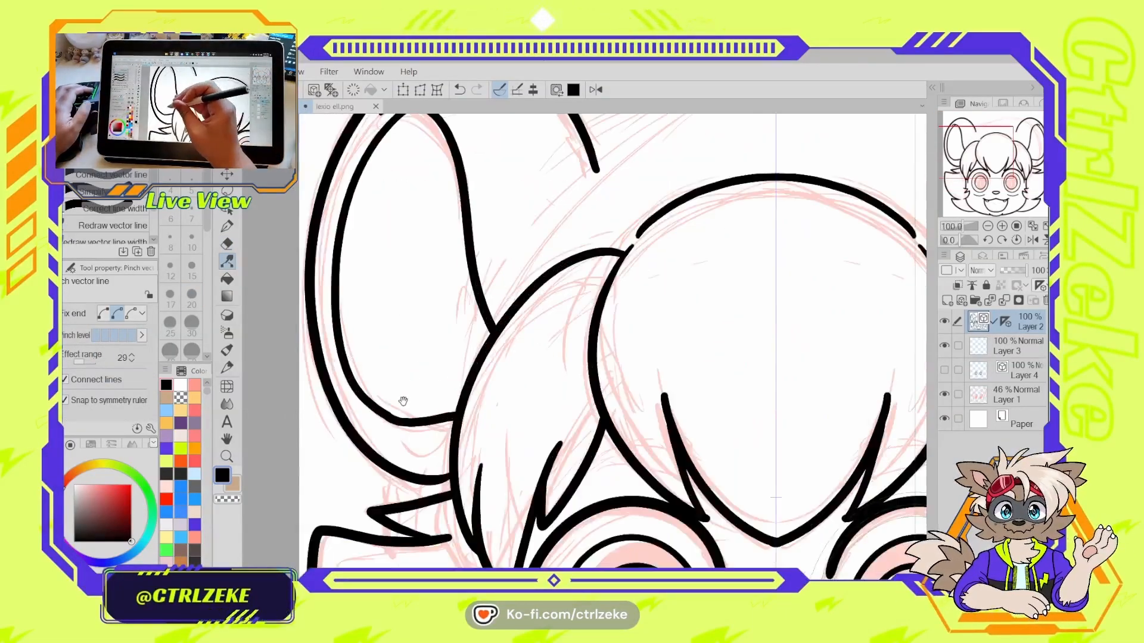
{"action": "left_click_drag", "start_coordinate": [404, 393], "coordinate": [441, 374]}
{"action": "key", "text": "y"}
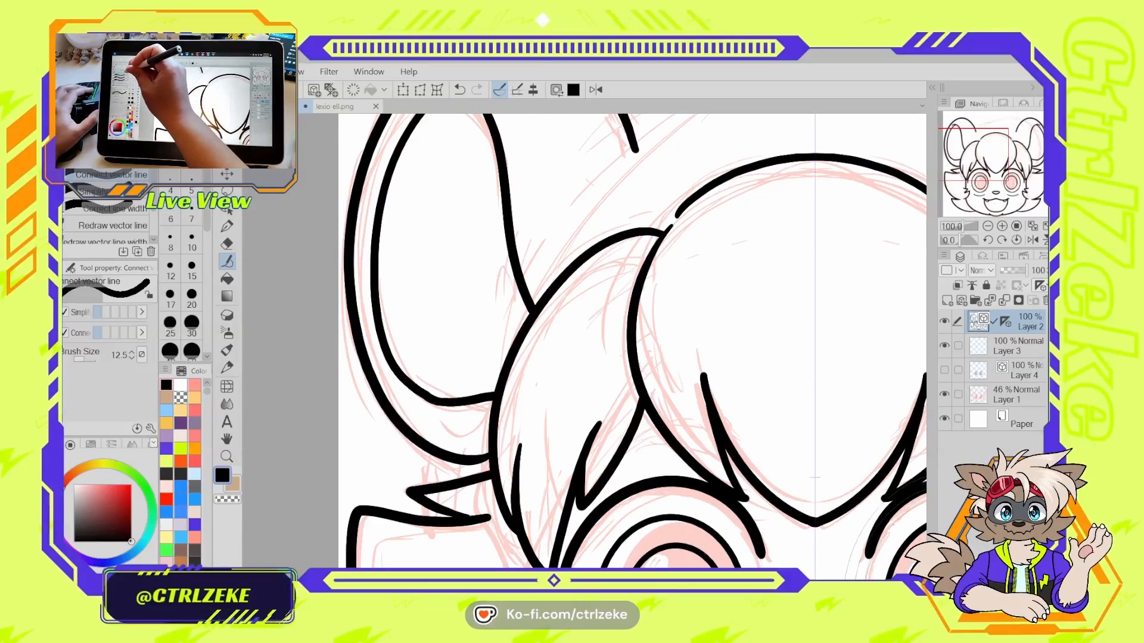
{"action": "key", "text": "y"}
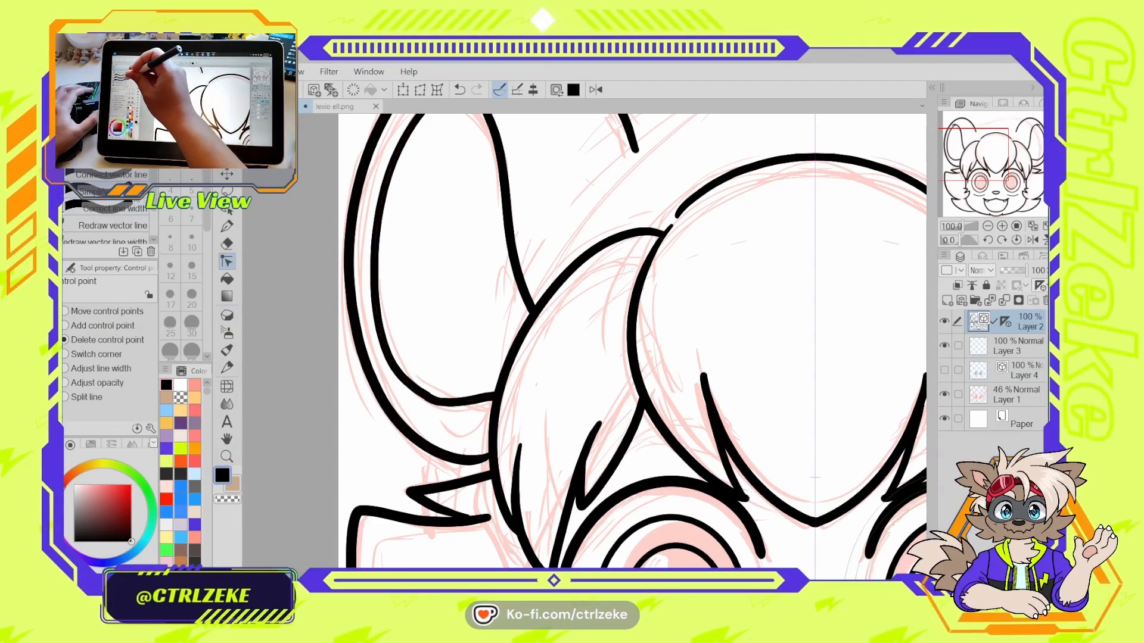
{"action": "left_click", "coordinate": [96, 191]}
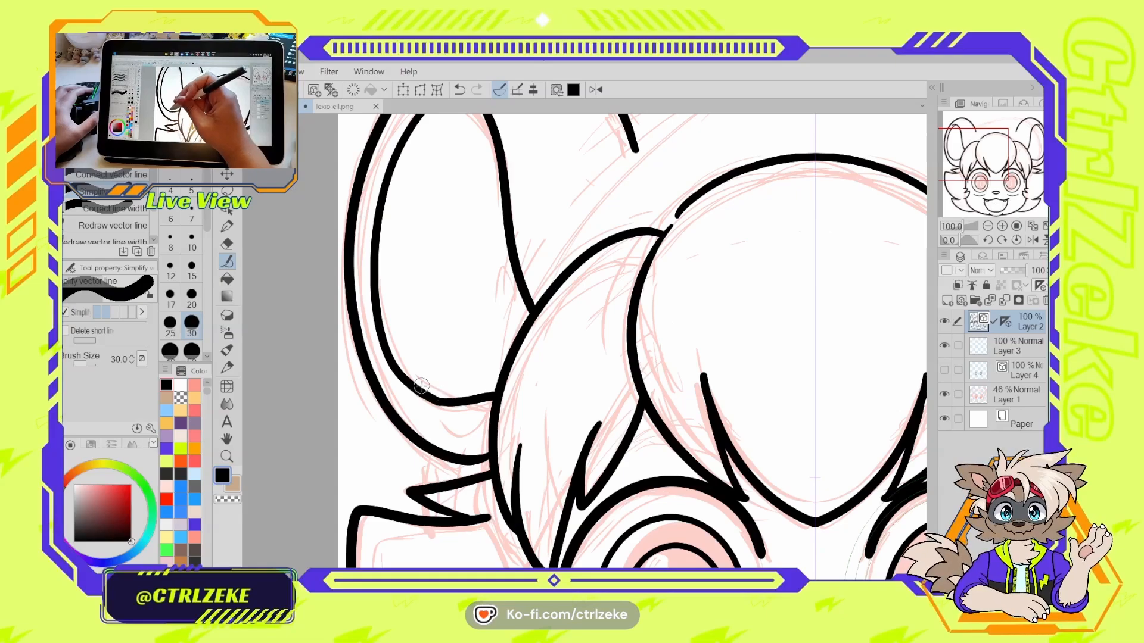
{"action": "key", "text": "ctrl+0"}
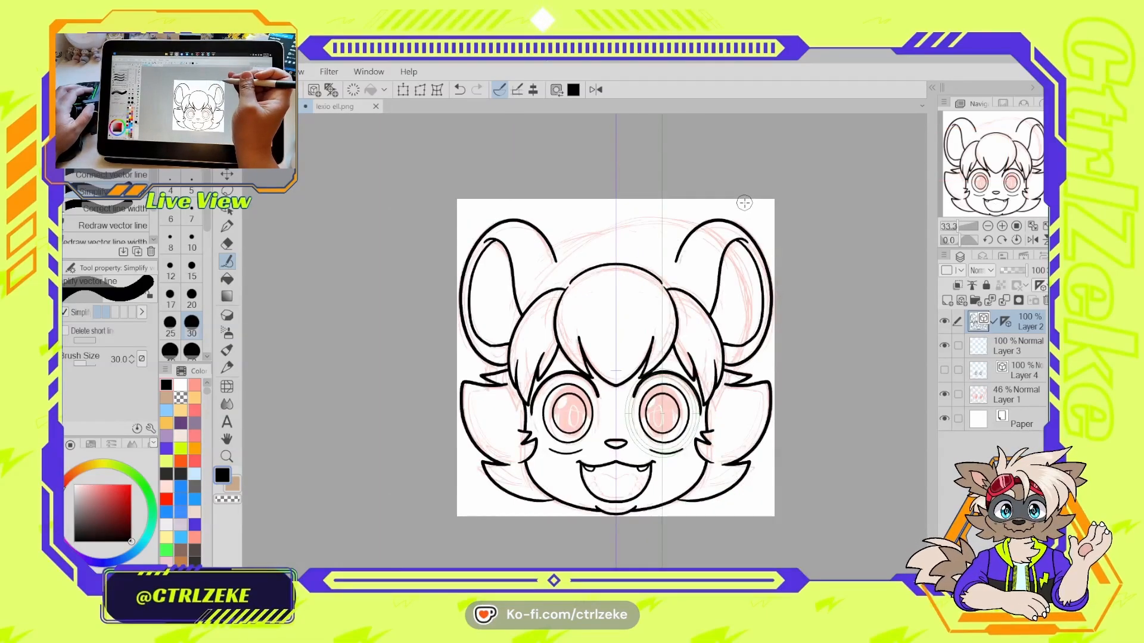
- With ruler snapping off, ink one large hair outline with G-pen Fat sweeping from the left side hair over the head to the right cheek
{"action": "left_click_drag", "start_coordinate": [698, 224], "coordinate": [632, 260]}
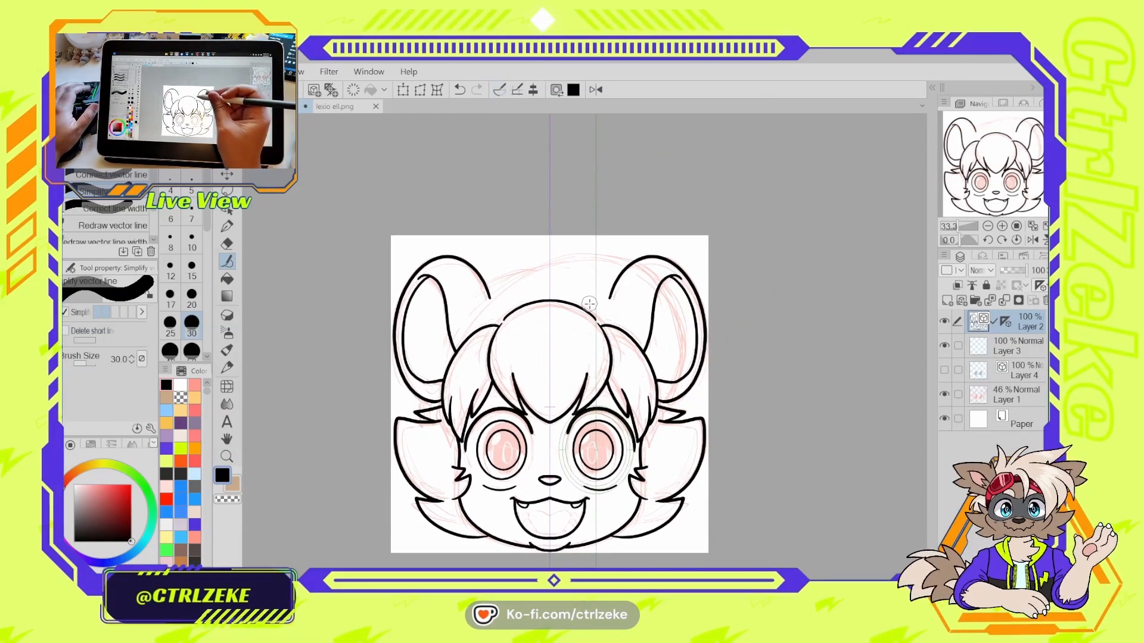
{"action": "key", "text": "p"}
{"action": "left_click_drag", "start_coordinate": [453, 344], "coordinate": [649, 415]}
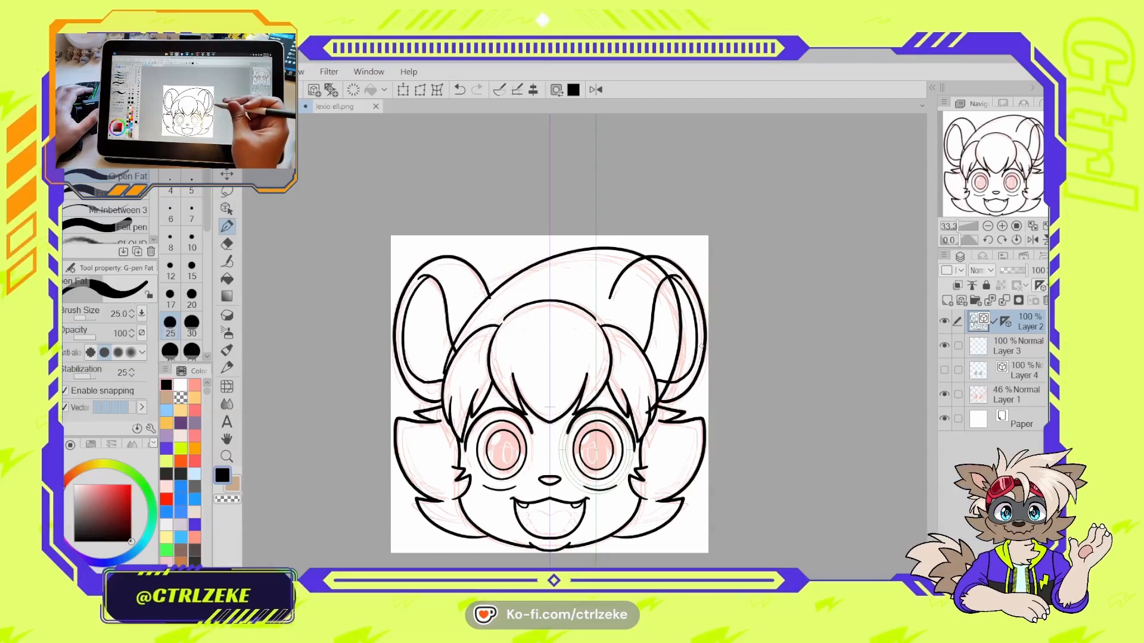
- Try reshaping the large hair outline's right side with Pinch vector line, and undo it
{"action": "key", "text": "y"}
{"action": "left_click_drag", "start_coordinate": [681, 357], "coordinate": [680, 374]}
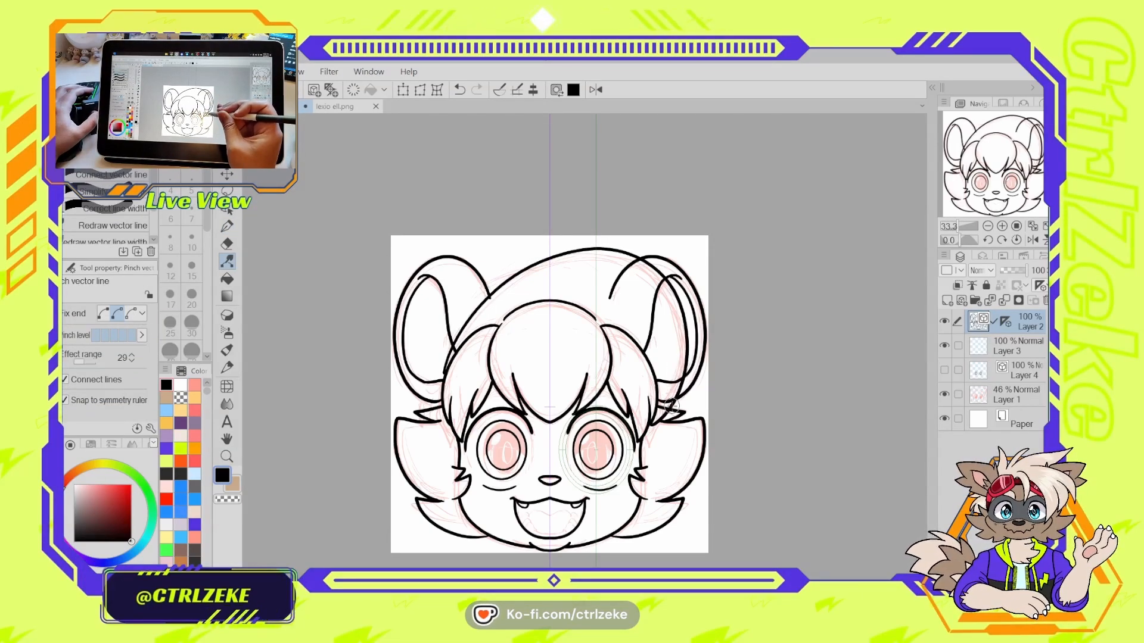
{"action": "key", "text": "ctrl+z"}
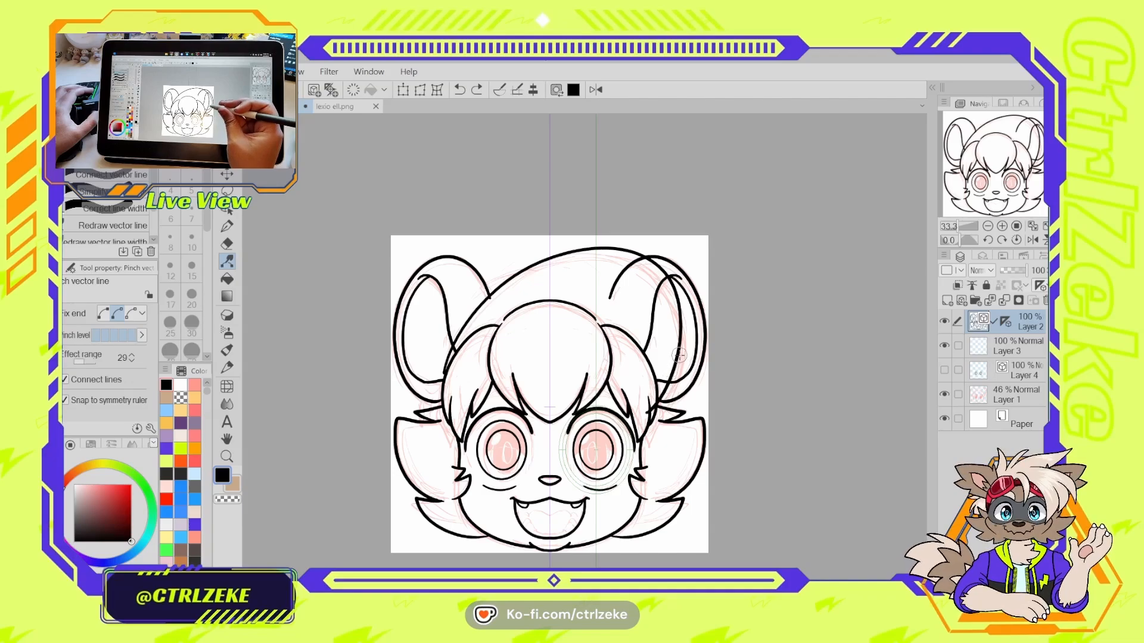
- Reshape the large hair outline's right side, left slope and crown with Pinch vector line to smooth its arc
{"action": "key", "text": "e"}
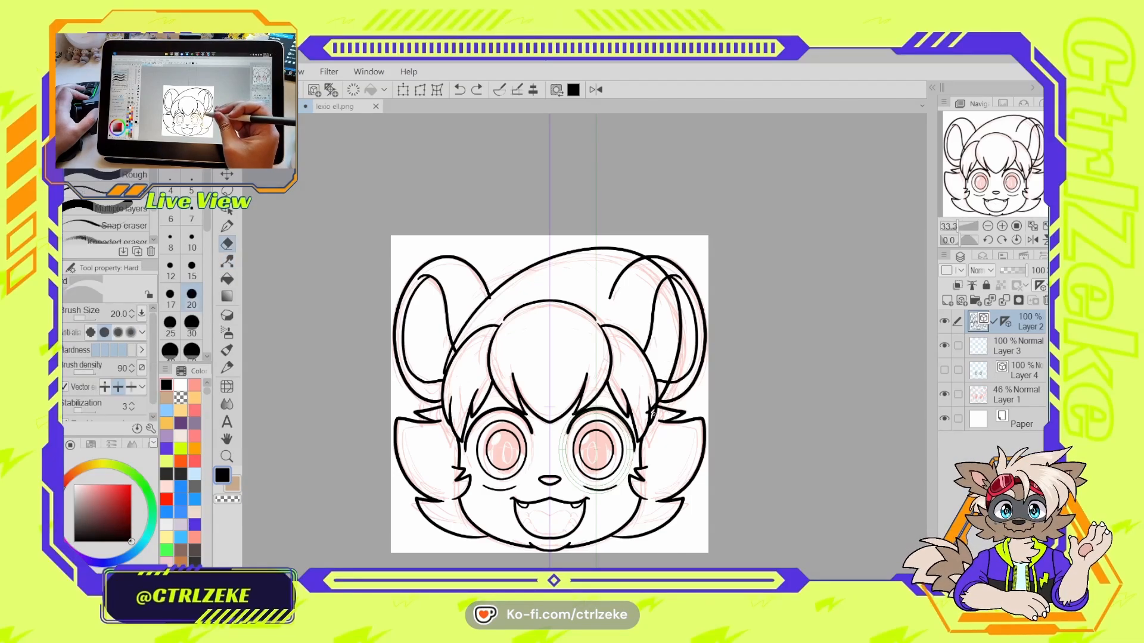
{"action": "scroll", "coordinate": [654, 411], "scroll_direction": "up", "scroll_amount": 1}
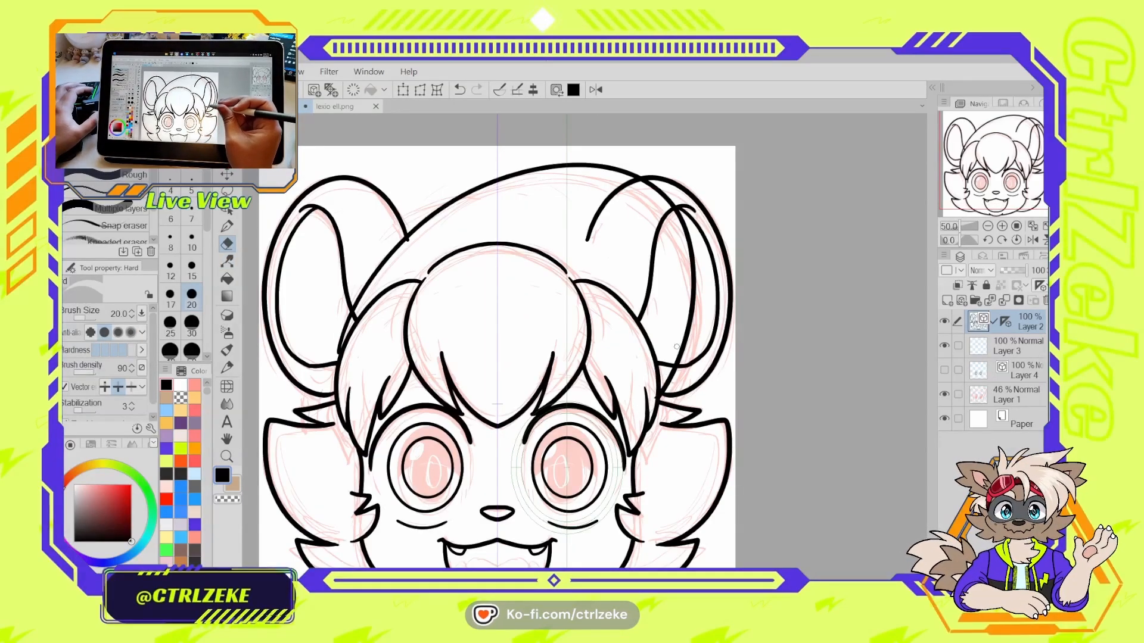
{"action": "key", "text": "y"}
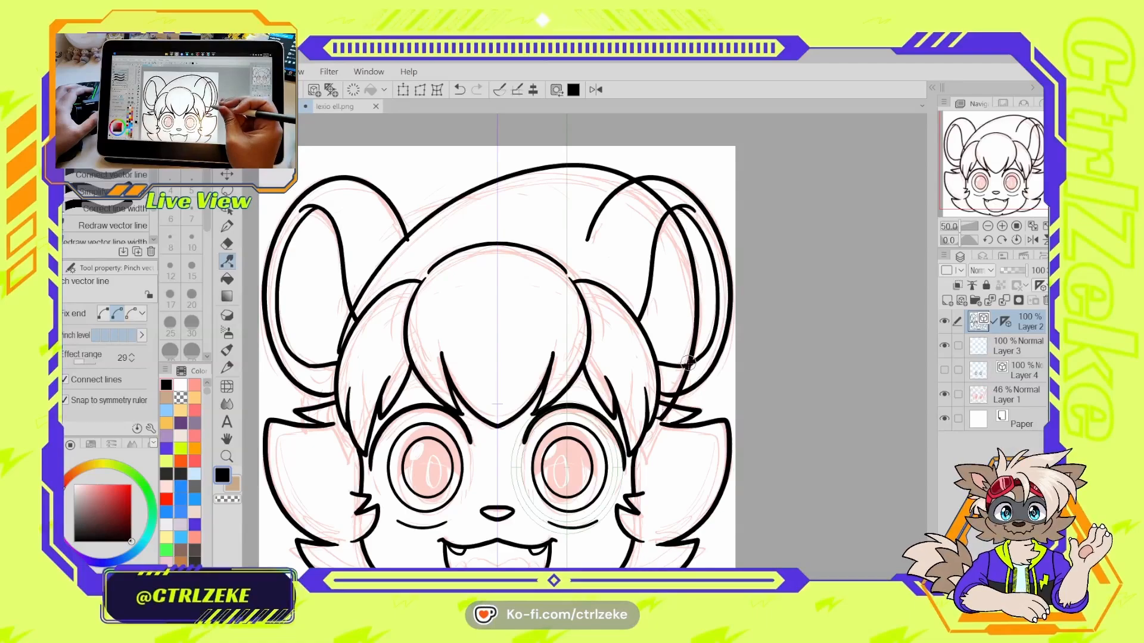
{"action": "left_click_drag", "start_coordinate": [688, 363], "coordinate": [686, 365]}
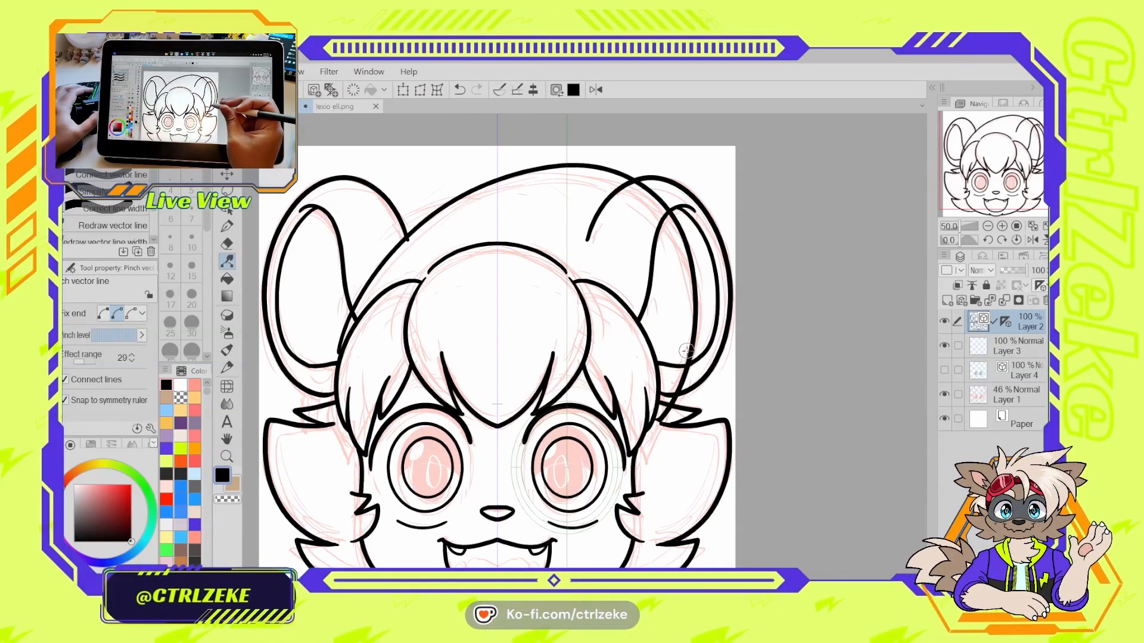
{"action": "left_click_drag", "start_coordinate": [449, 205], "coordinate": [446, 203]}
{"action": "left_click_drag", "start_coordinate": [373, 267], "coordinate": [376, 270]}
{"action": "left_click_drag", "start_coordinate": [453, 200], "coordinate": [455, 203]}
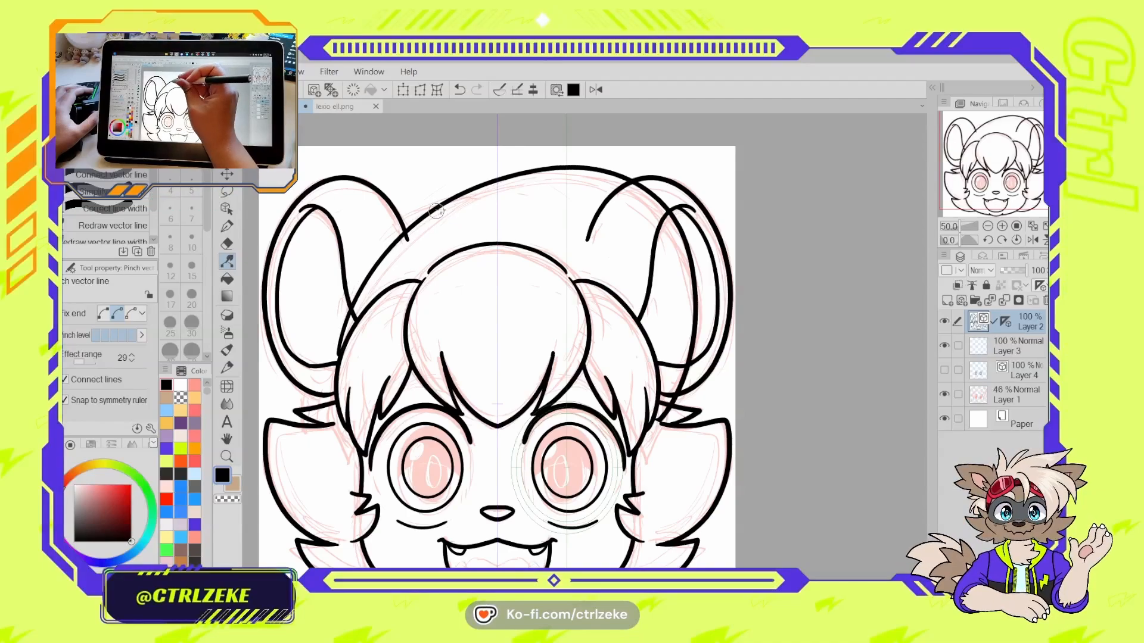
{"action": "left_click_drag", "start_coordinate": [657, 191], "coordinate": [648, 192]}
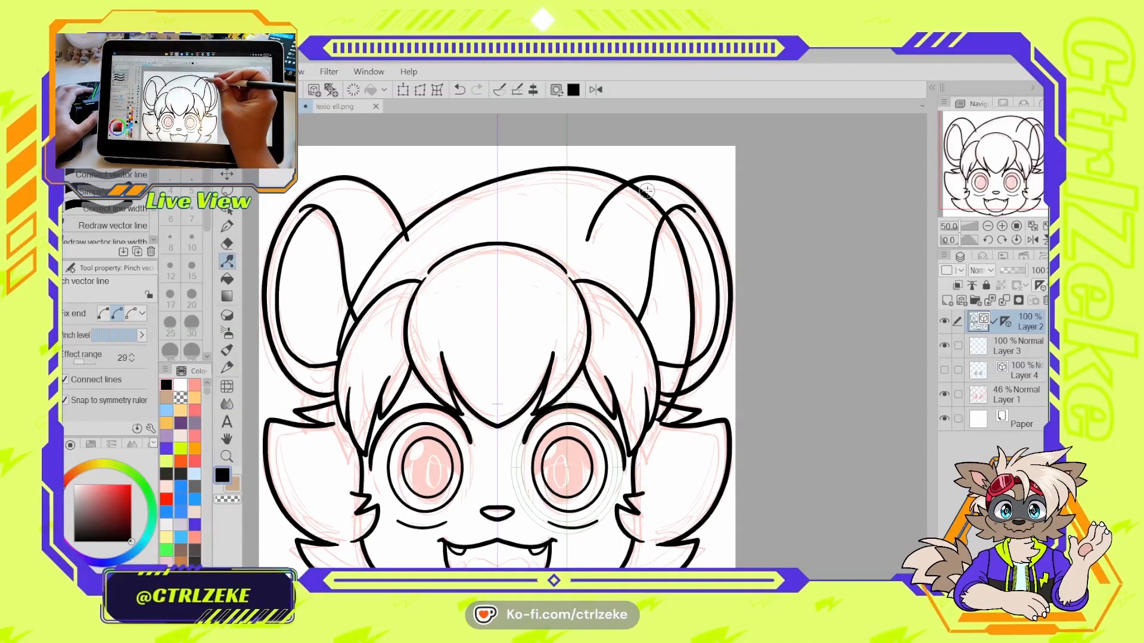
{"action": "left_click_drag", "start_coordinate": [537, 170], "coordinate": [537, 166]}
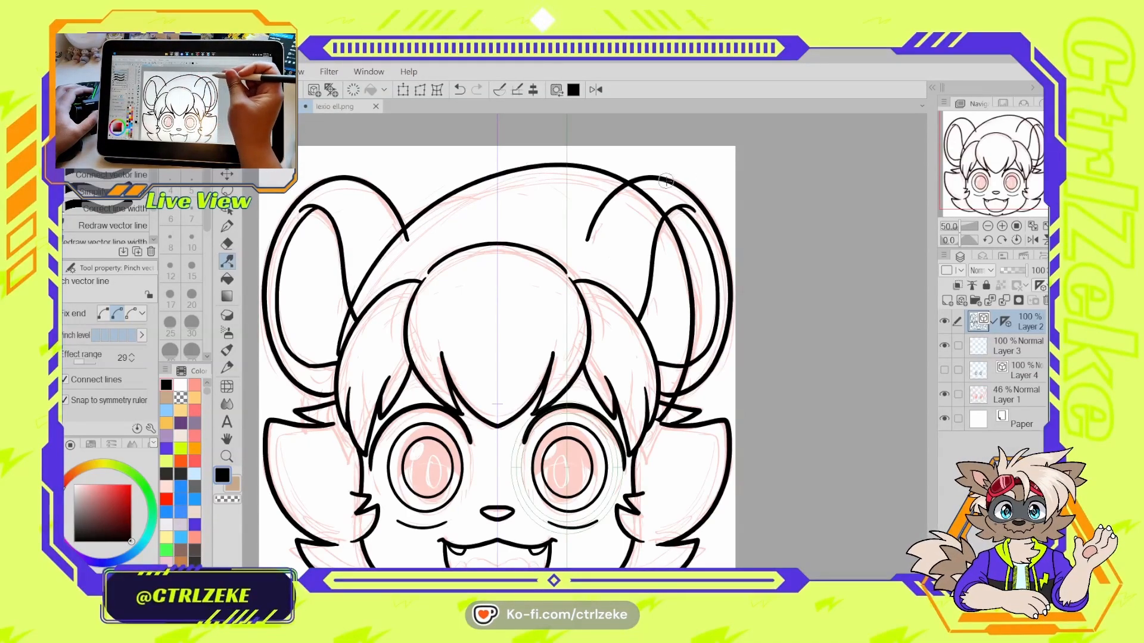
- Erase the right ear's lines that run inside the large hair outline with the Hard vector eraser
{"action": "key", "text": "e"}
{"action": "left_click_drag", "start_coordinate": [666, 227], "coordinate": [670, 363]}
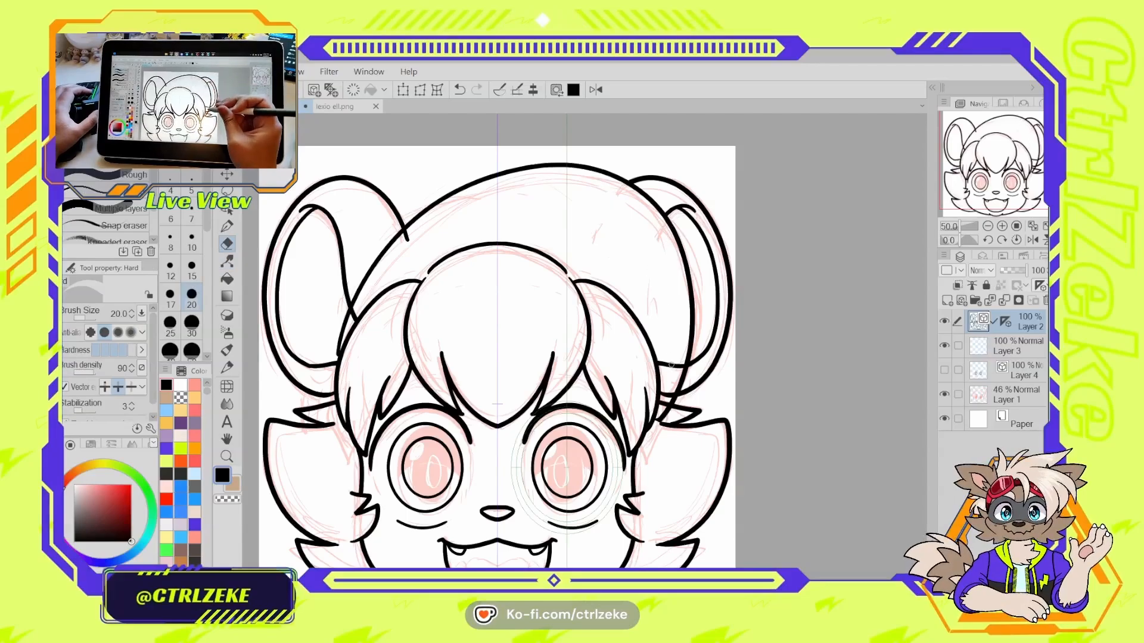
- Check where the large hair outline meets the right cheek fur and select the small fur tuft stroke with the Object tool
{"action": "key", "text": "p"}
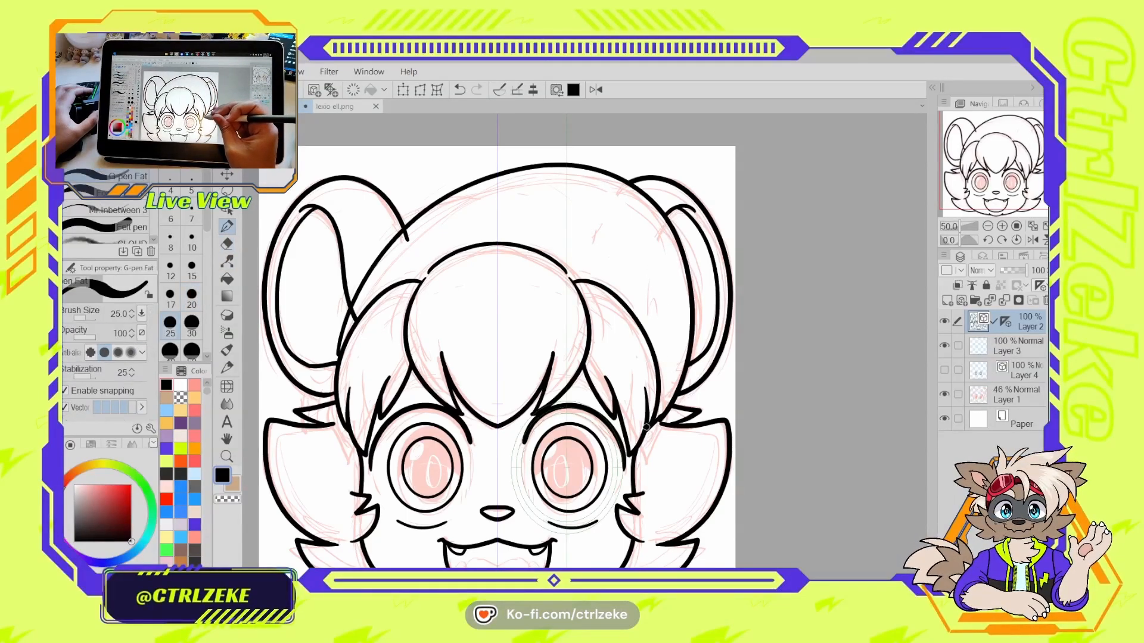
{"action": "scroll", "coordinate": [646, 425], "scroll_direction": "up", "scroll_amount": 2}
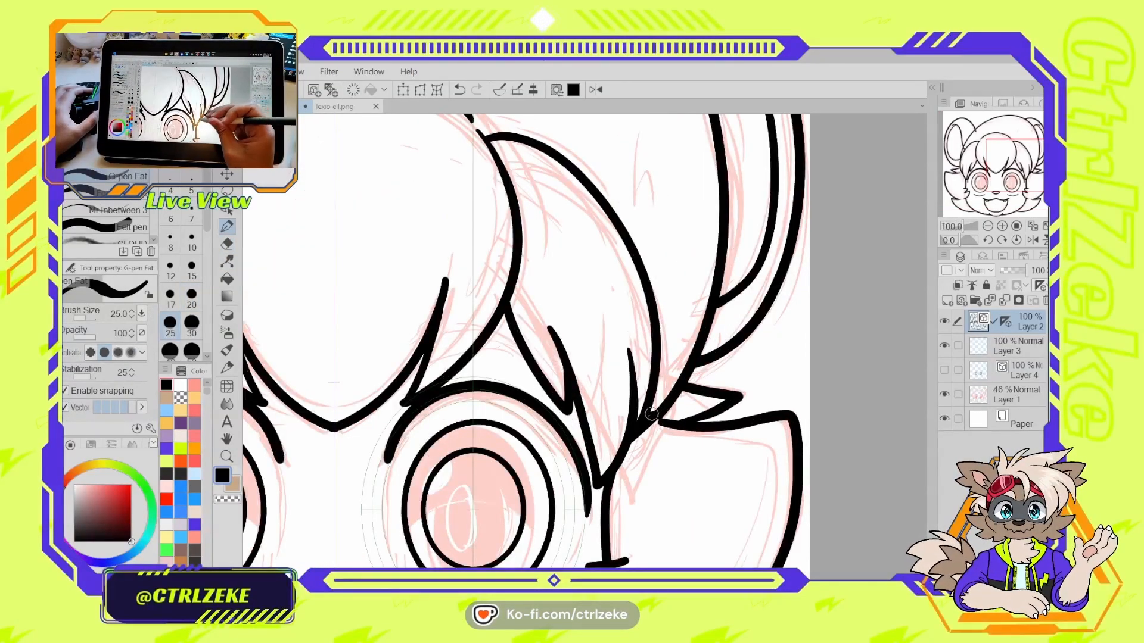
{"action": "key", "text": "e"}
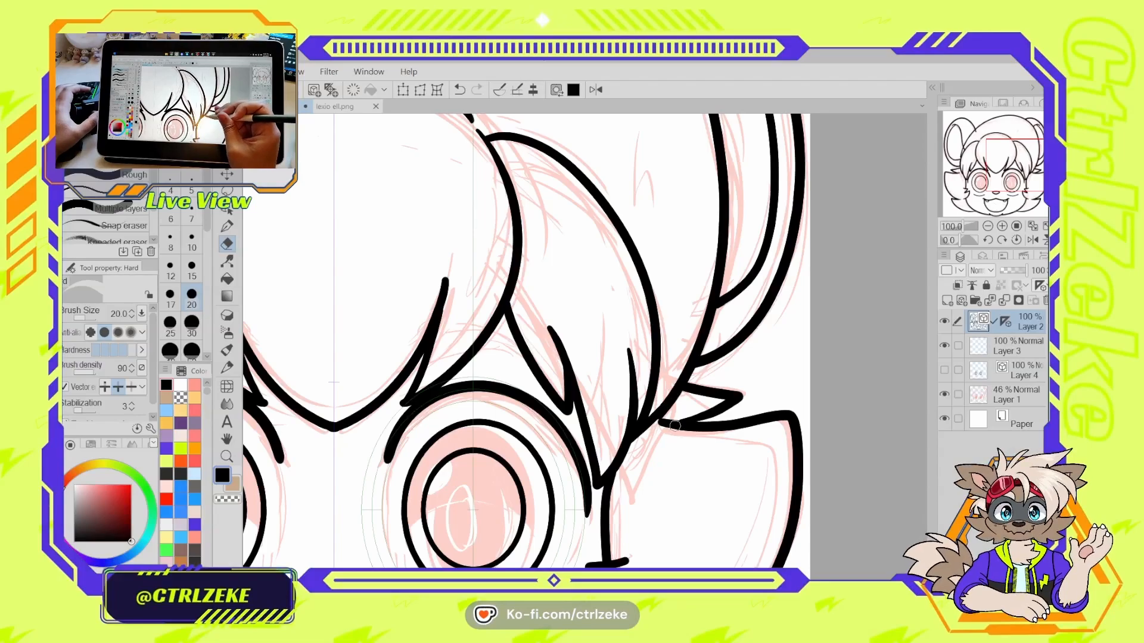
{"action": "key", "text": "y"}
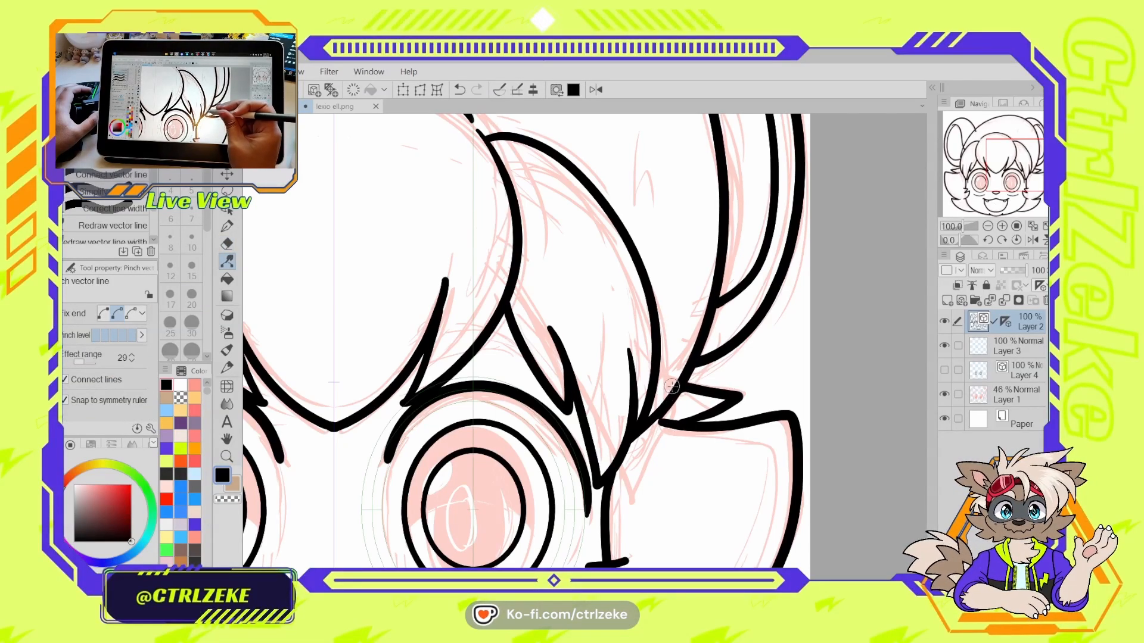
{"action": "key", "text": "o"}
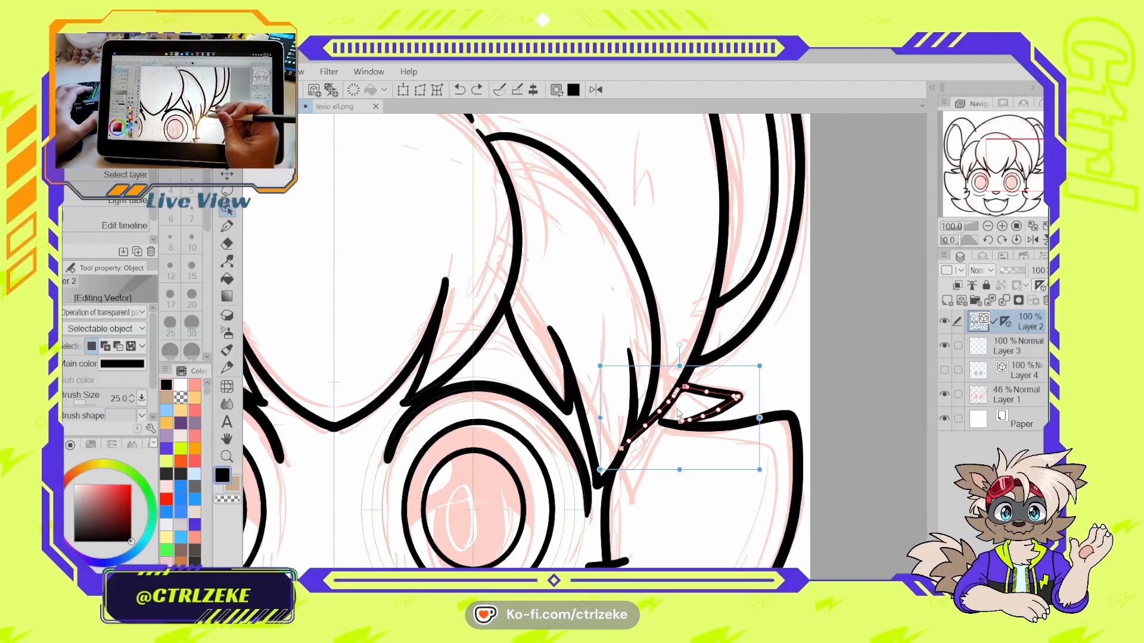
{"action": "scroll", "coordinate": [708, 376], "scroll_direction": "down", "scroll_amount": 1}
{"action": "scroll", "coordinate": [709, 377], "scroll_direction": "down", "scroll_amount": 1}
{"action": "key", "text": "p"}
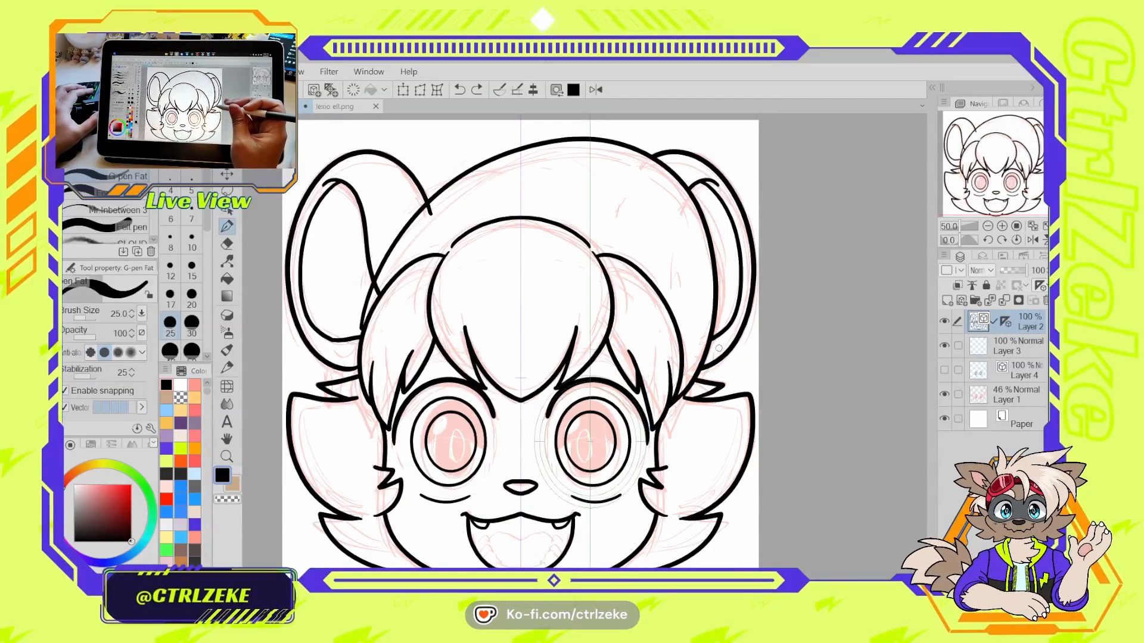
- Pinch the large hair outline's lower left end onto the bangs and erase the left ear's line ends inside the outline
{"action": "left_click_drag", "start_coordinate": [571, 255], "coordinate": [697, 313]}
{"action": "key", "text": "e"}
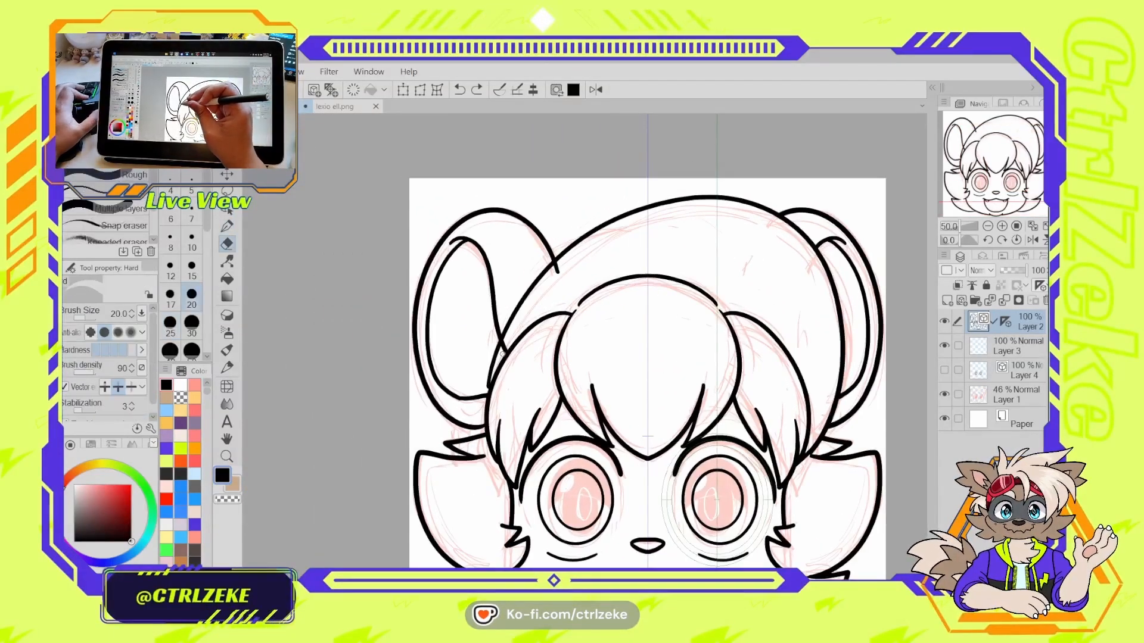
{"action": "key", "text": "ctrl+z"}
{"action": "scroll", "coordinate": [495, 364], "scroll_direction": "up", "scroll_amount": 4}
{"action": "key", "text": "y"}
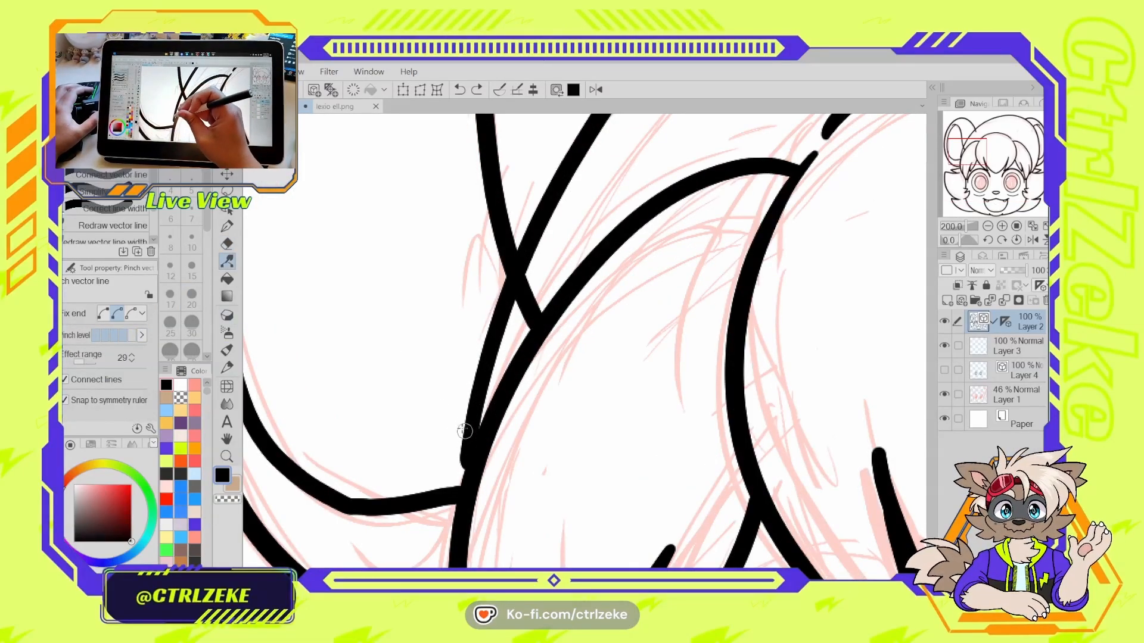
{"action": "left_click_drag", "start_coordinate": [460, 428], "coordinate": [470, 431]}
{"action": "key", "text": "e"}
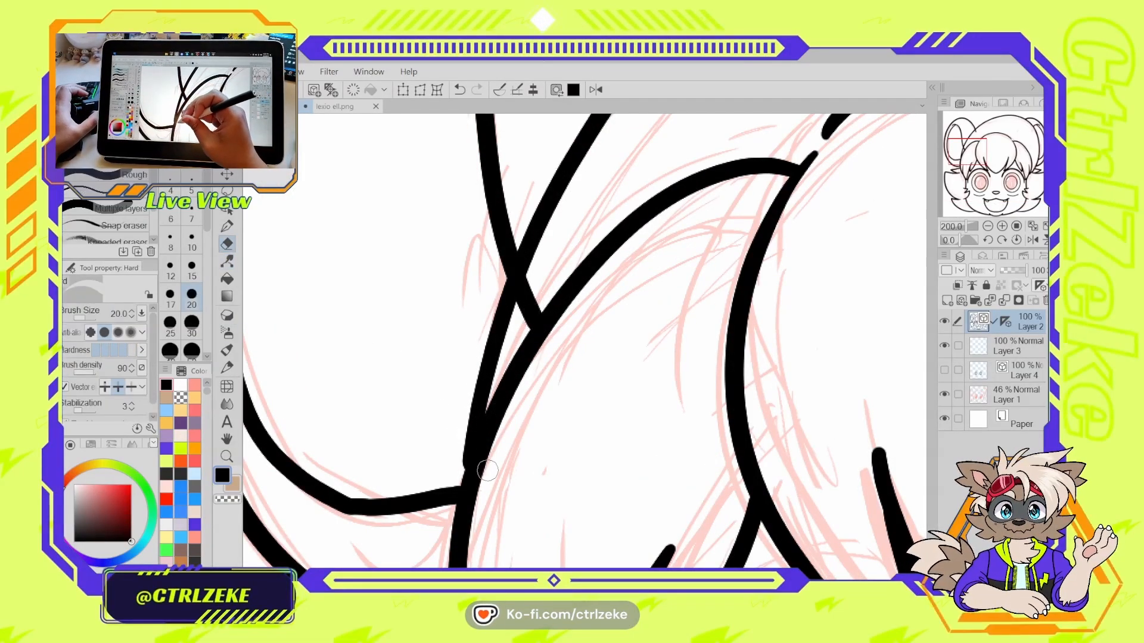
{"action": "left_click_drag", "start_coordinate": [534, 300], "coordinate": [528, 316]}
{"action": "scroll", "coordinate": [528, 318], "scroll_direction": "down", "scroll_amount": 5}
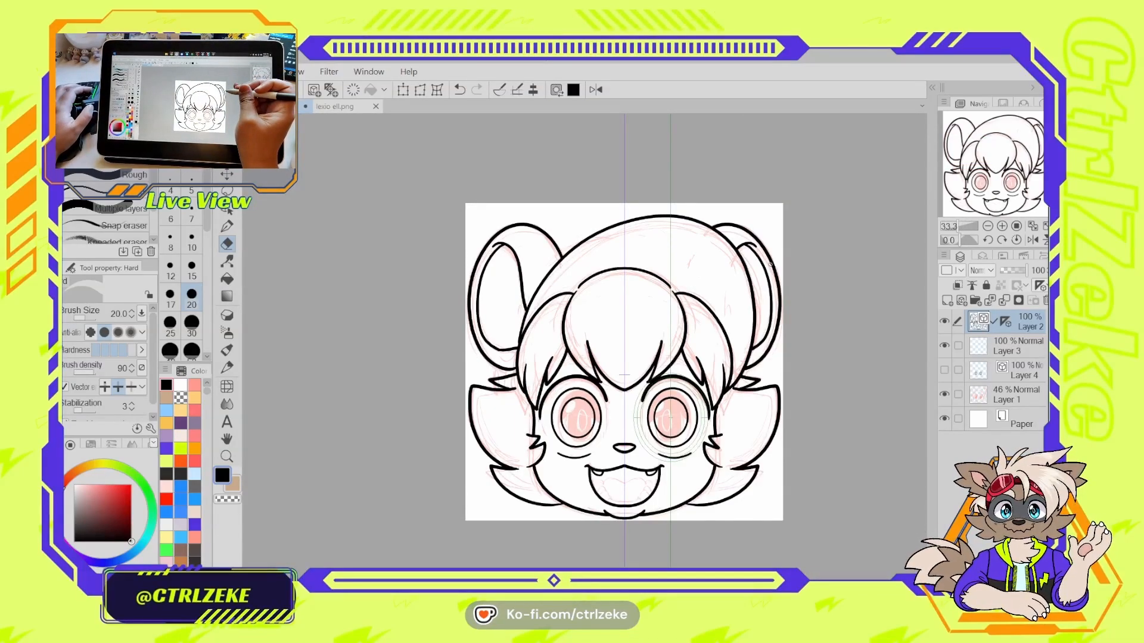
- Try inking short head-outline strokes above and below where the left ear attaches, and delete the upper one
{"action": "key", "text": "p"}
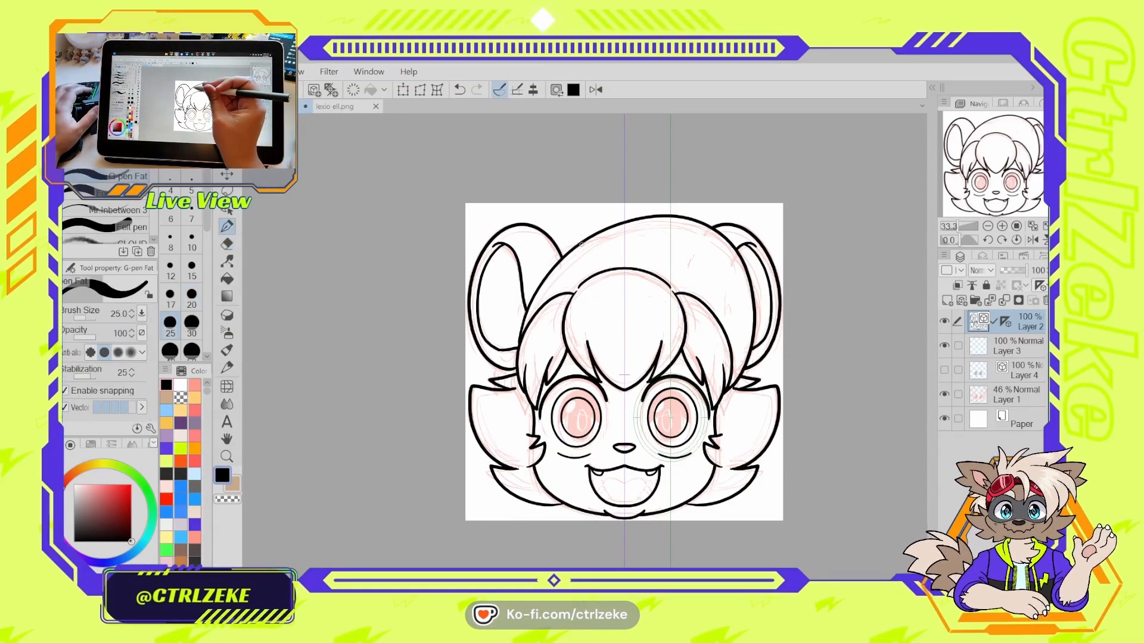
{"action": "key", "text": "ctrl+2"}
{"action": "left_click_drag", "start_coordinate": [604, 239], "coordinate": [545, 257]}
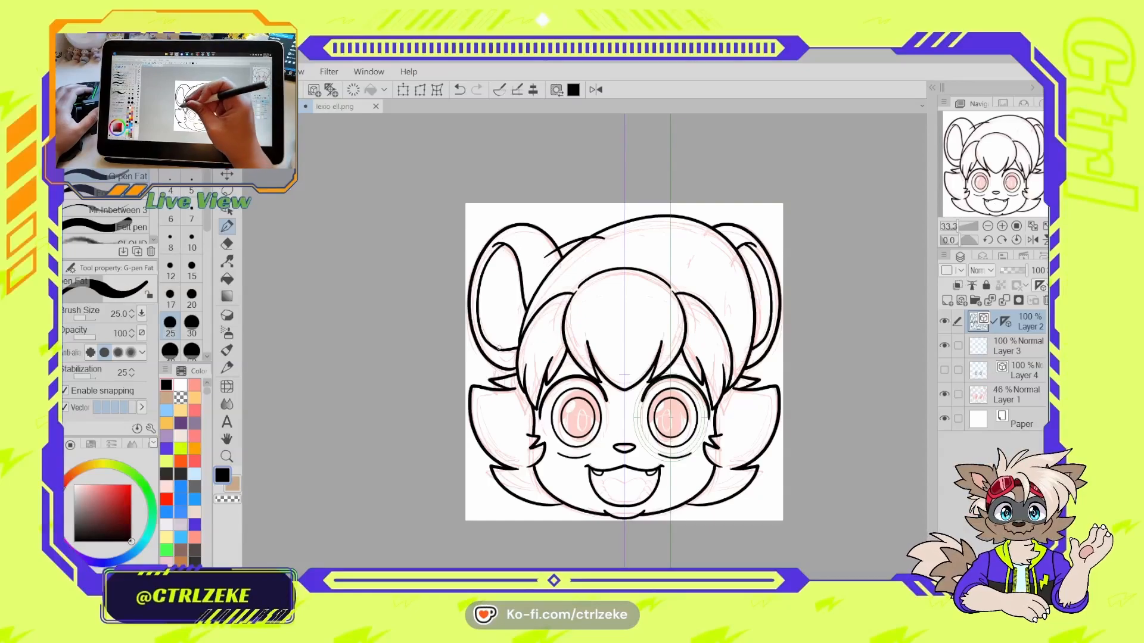
{"action": "key", "text": "ctrl+z"}
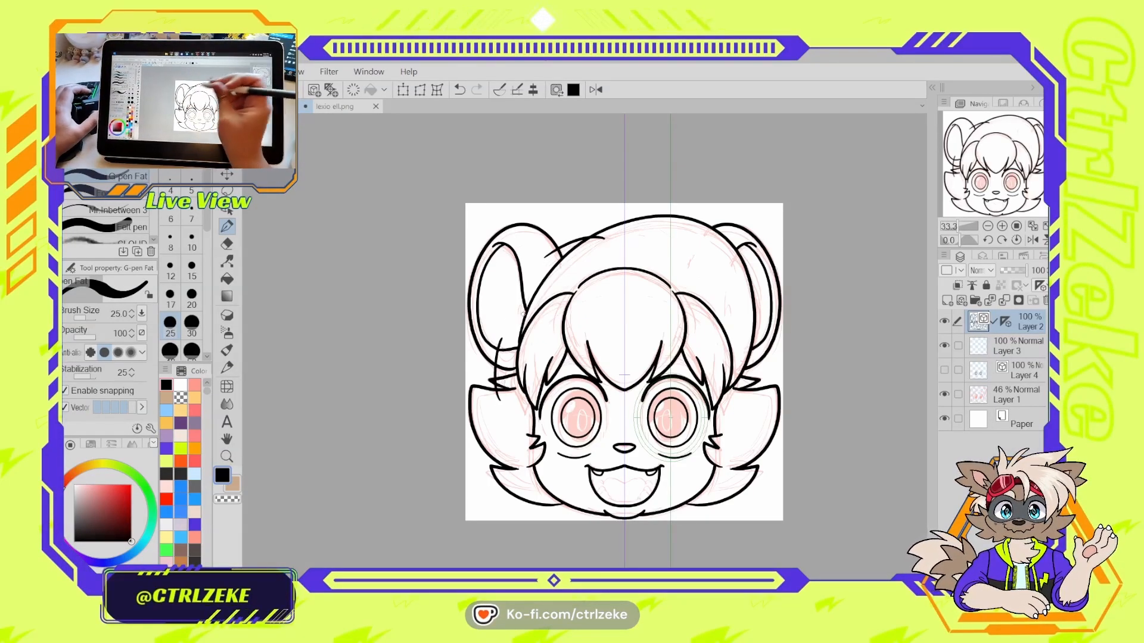
{"action": "key", "text": "o"}
{"action": "left_click", "coordinate": [575, 248]}
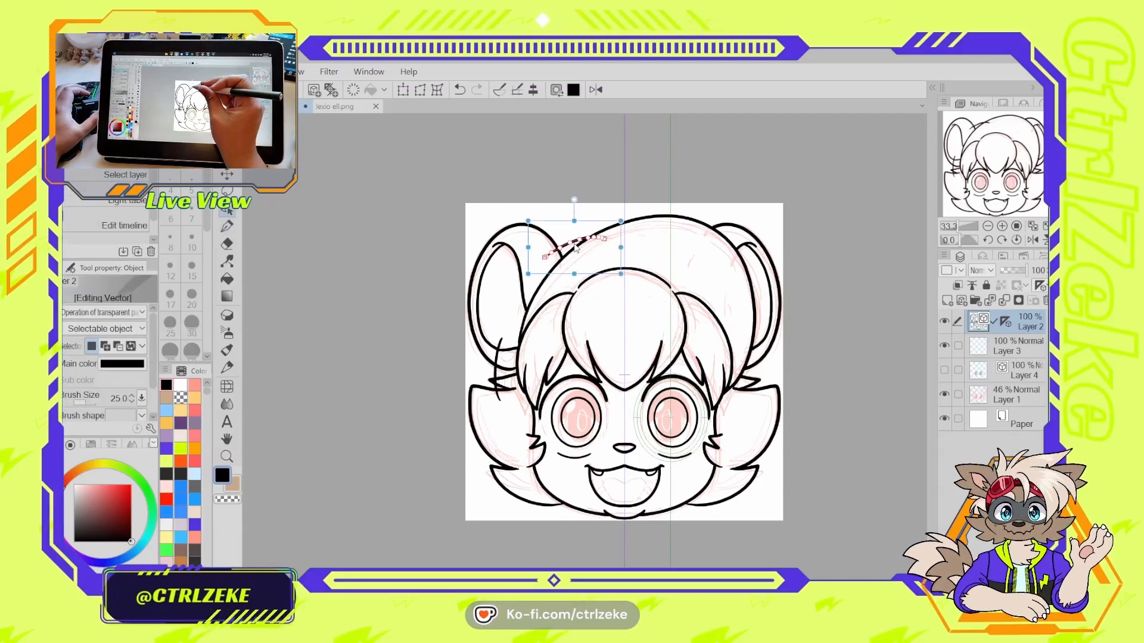
{"action": "left_click", "coordinate": [353, 90]}
- Try a longer head-outline stroke between the left ear and the large hair outline, erasing its overhanging ends
{"action": "key", "text": "p"}
{"action": "left_click_drag", "start_coordinate": [545, 259], "coordinate": [644, 237]}
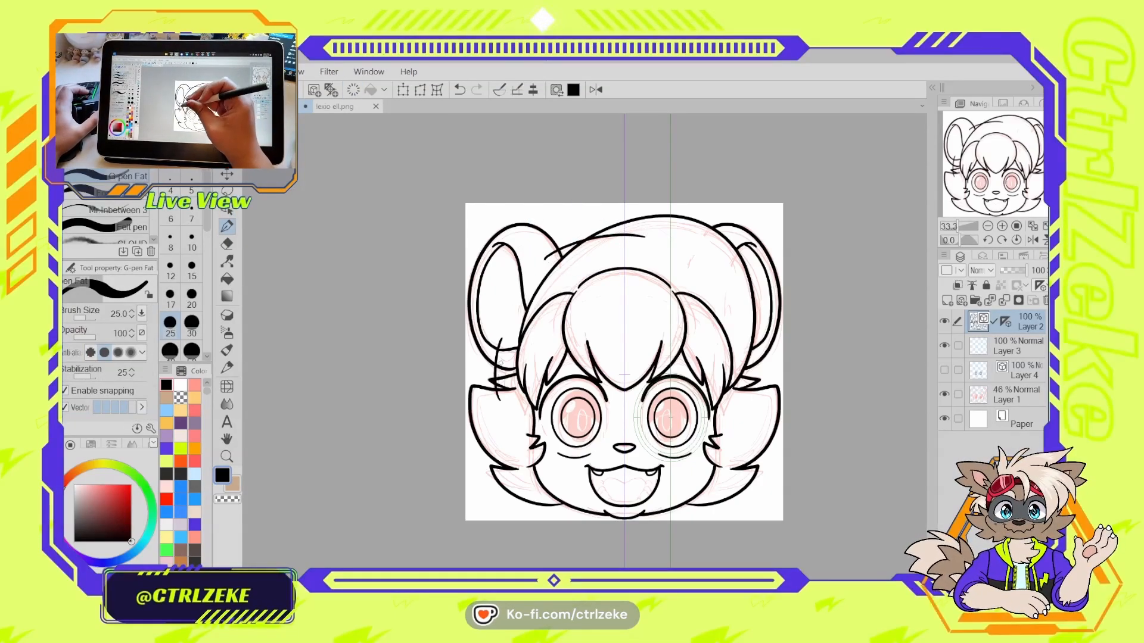
{"action": "key", "text": "o"}
{"action": "key", "text": "e"}
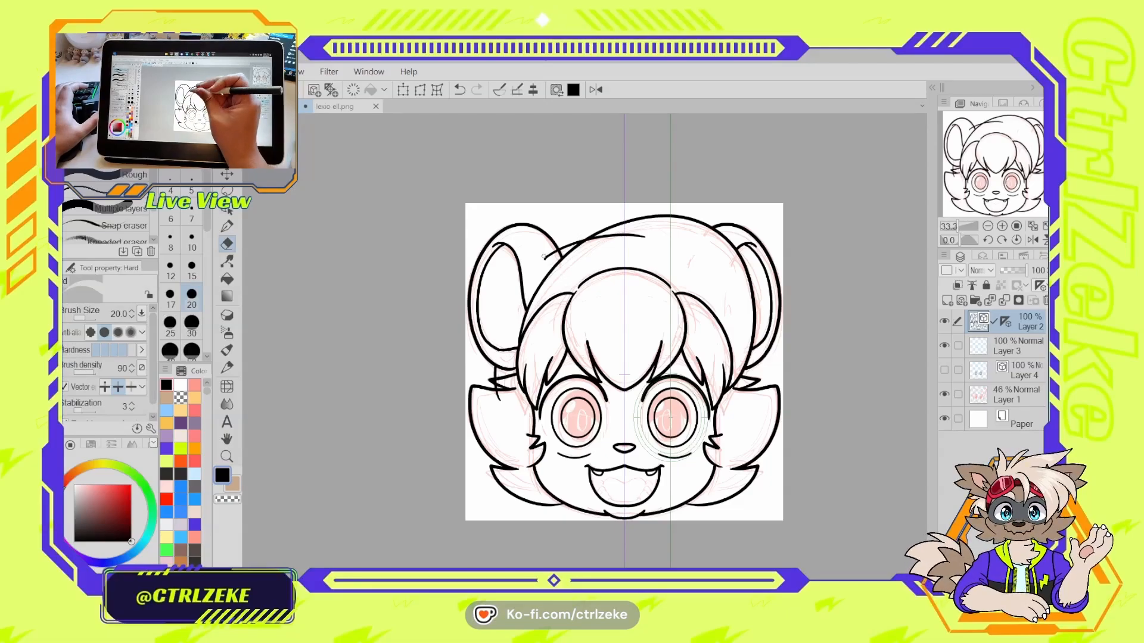
{"action": "left_click_drag", "start_coordinate": [543, 256], "coordinate": [552, 255]}
{"action": "left_click_drag", "start_coordinate": [630, 231], "coordinate": [626, 240]}
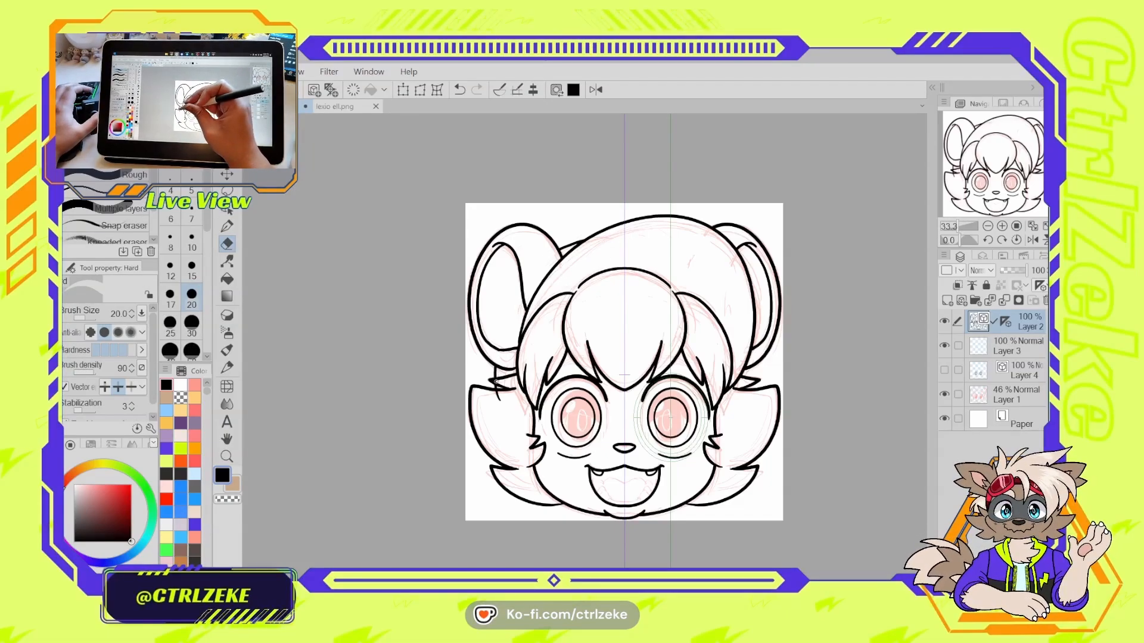
- Ink one large head arc with the G-pen from the crown across the left ear down into the left cheek fur
{"action": "key", "text": "ctrl+minus"}
{"action": "key", "text": "ctrl+minus"}
{"action": "key", "text": "ctrl+minus"}
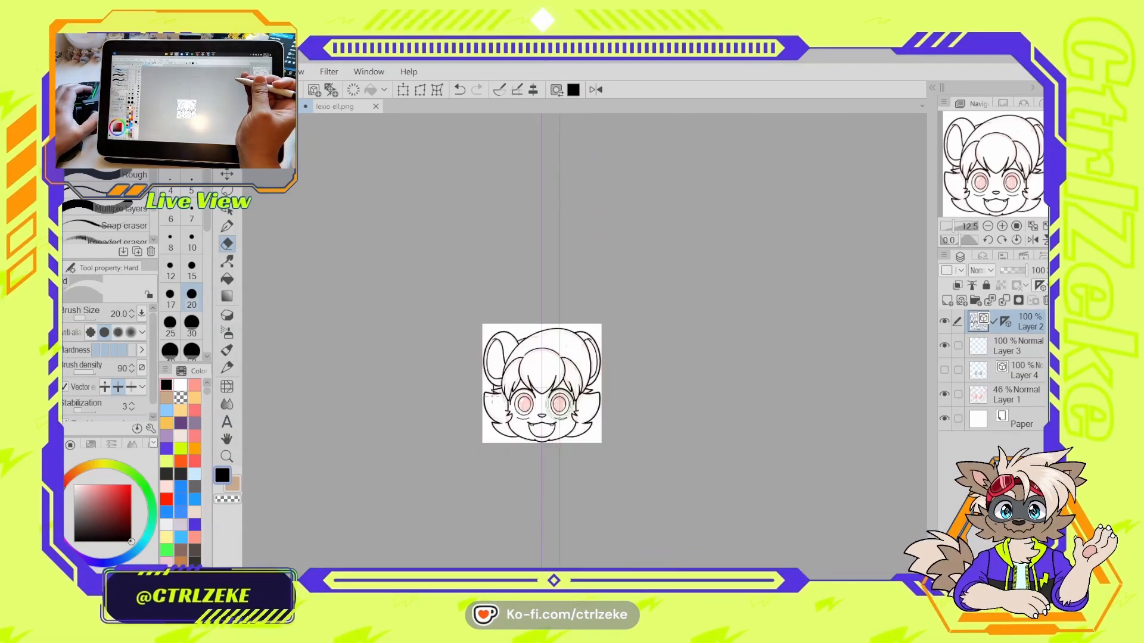
{"action": "key", "text": "ctrl+plus"}
{"action": "key", "text": "ctrl+plus"}
{"action": "key", "text": "ctrl+plus"}
{"action": "key", "text": "ctrl+plus"}
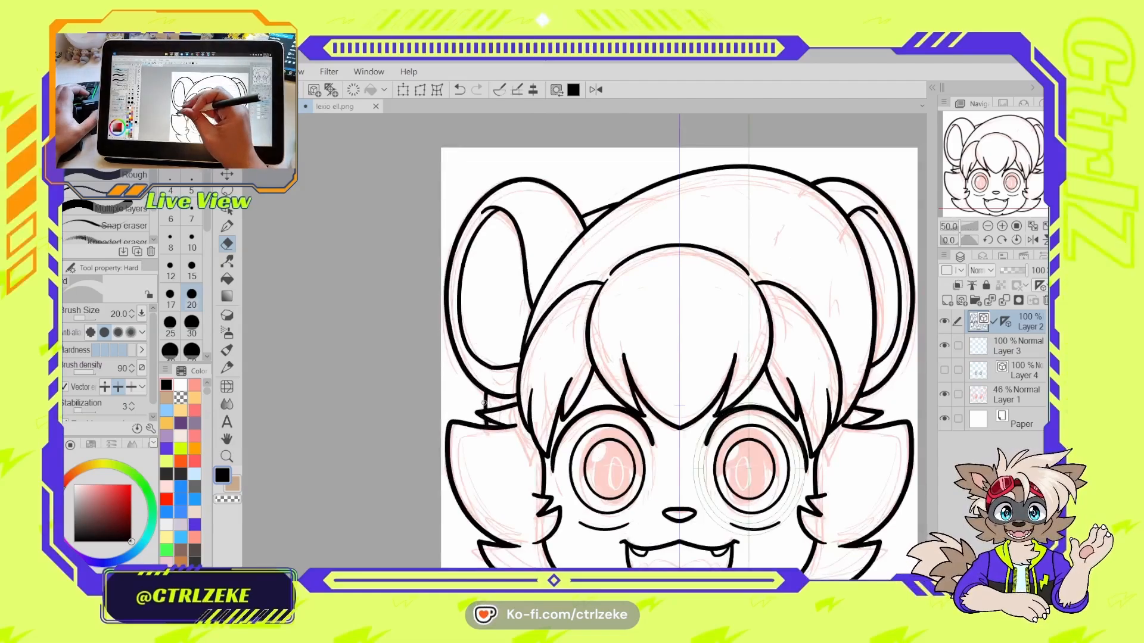
{"action": "key", "text": "p"}
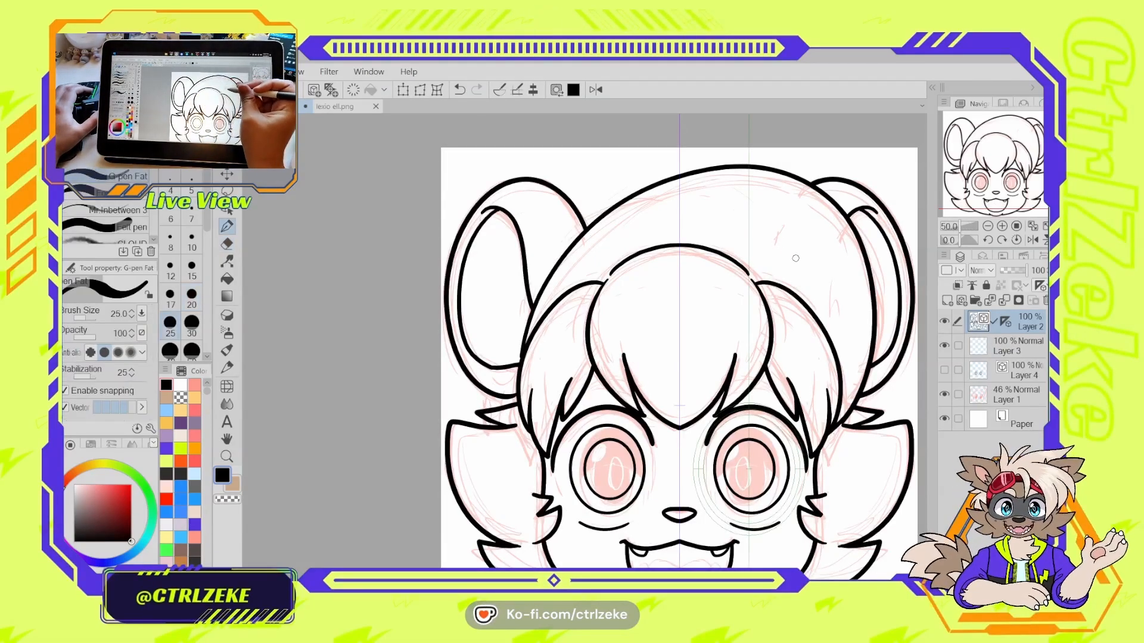
{"action": "mouse_move", "coordinate": [795, 245]}
{"action": "left_mouse_down"}
{"action": "mouse_move", "coordinate": [557, 225]}
{"action": "mouse_move", "coordinate": [513, 470]}
{"action": "mouse_move", "coordinate": [499, 468]}
{"action": "left_mouse_up"}
- Pinch the head arc's lower end outward and erase the parts crossing the large hair shape, left ear and cheek fur
{"action": "key", "text": "y"}
{"action": "key", "text": "ctrl+z"}
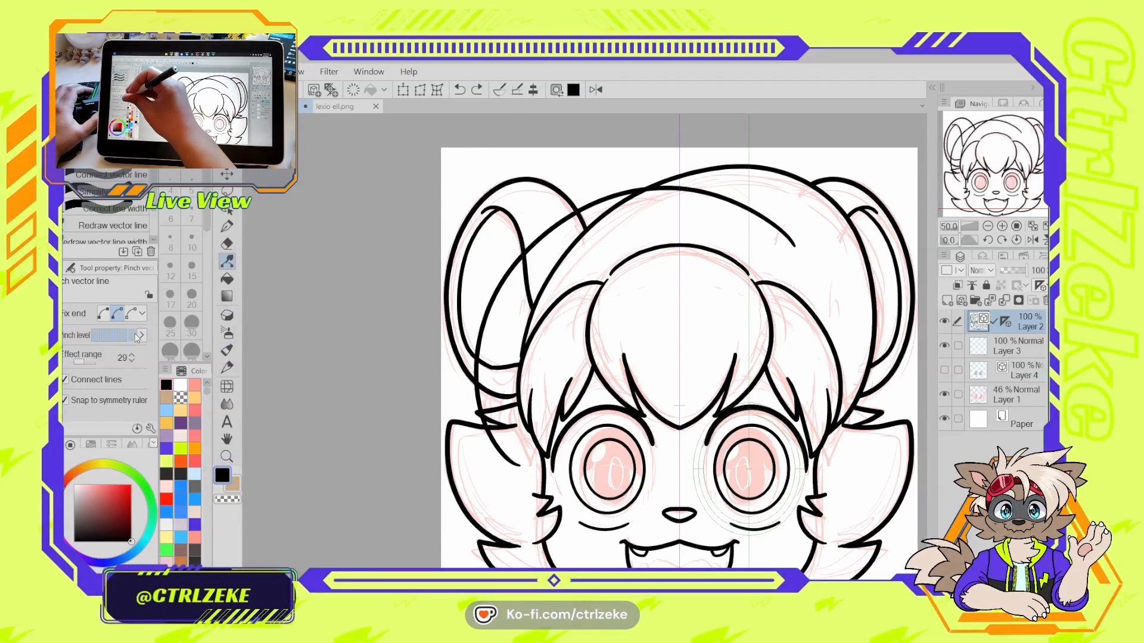
{"action": "left_click_drag", "start_coordinate": [510, 457], "coordinate": [496, 460]}
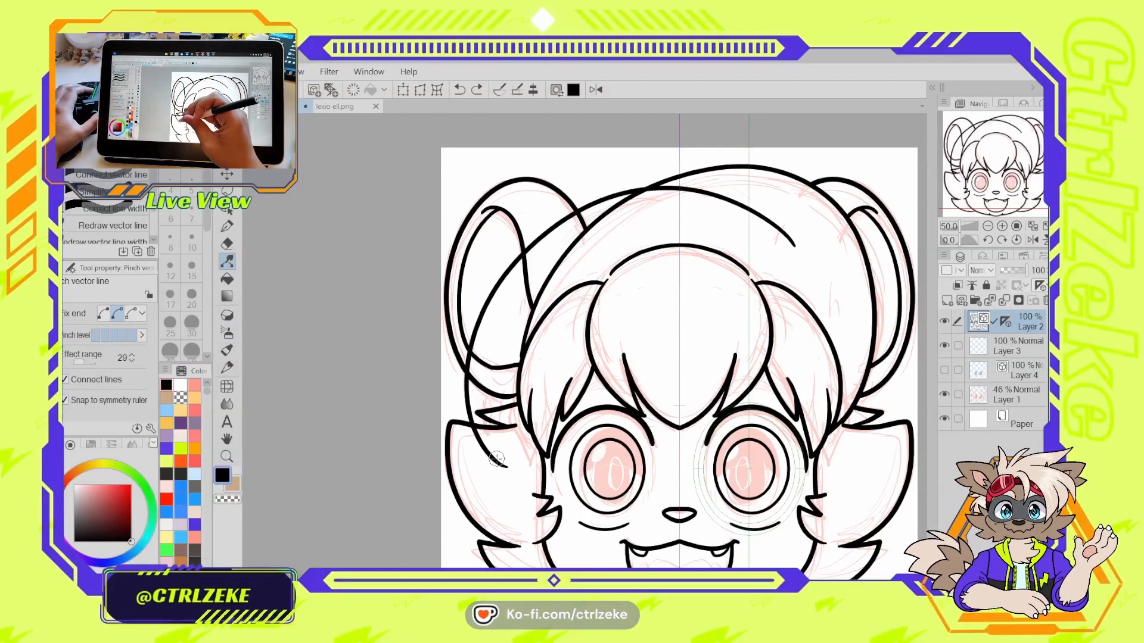
{"action": "scroll", "coordinate": [737, 227], "scroll_direction": "down", "scroll_amount": 2}
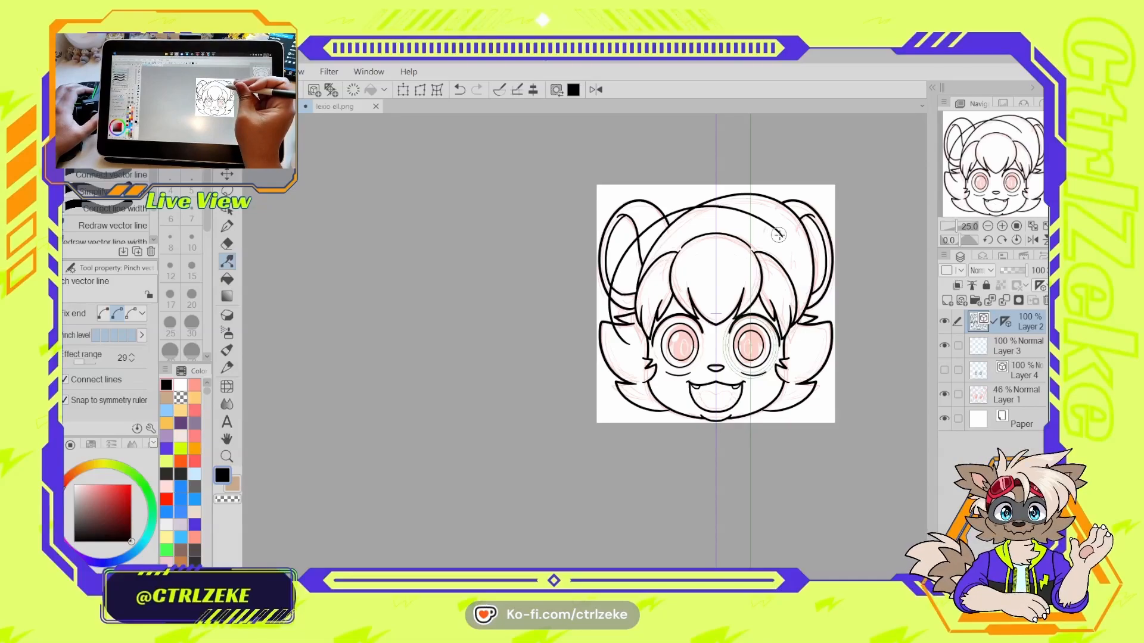
{"action": "key", "text": "e"}
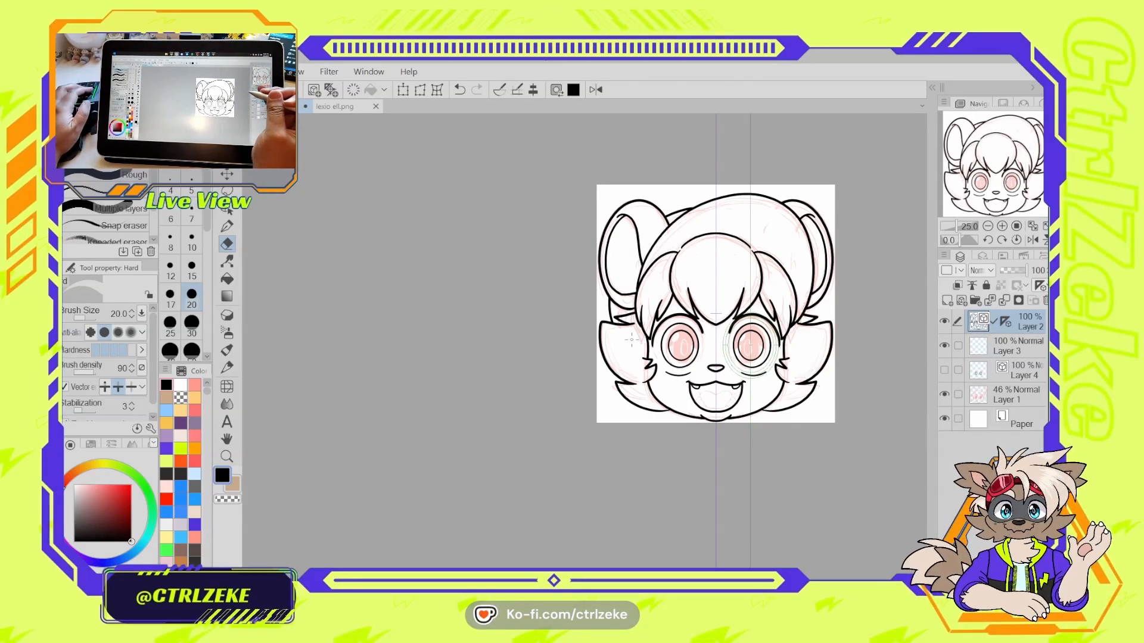
- Set the G-pen's brush size to 17.5 and try inking a thin brow line above the left eye, undoing the strokes
{"action": "scroll", "coordinate": [631, 339], "scroll_direction": "up", "scroll_amount": 4}
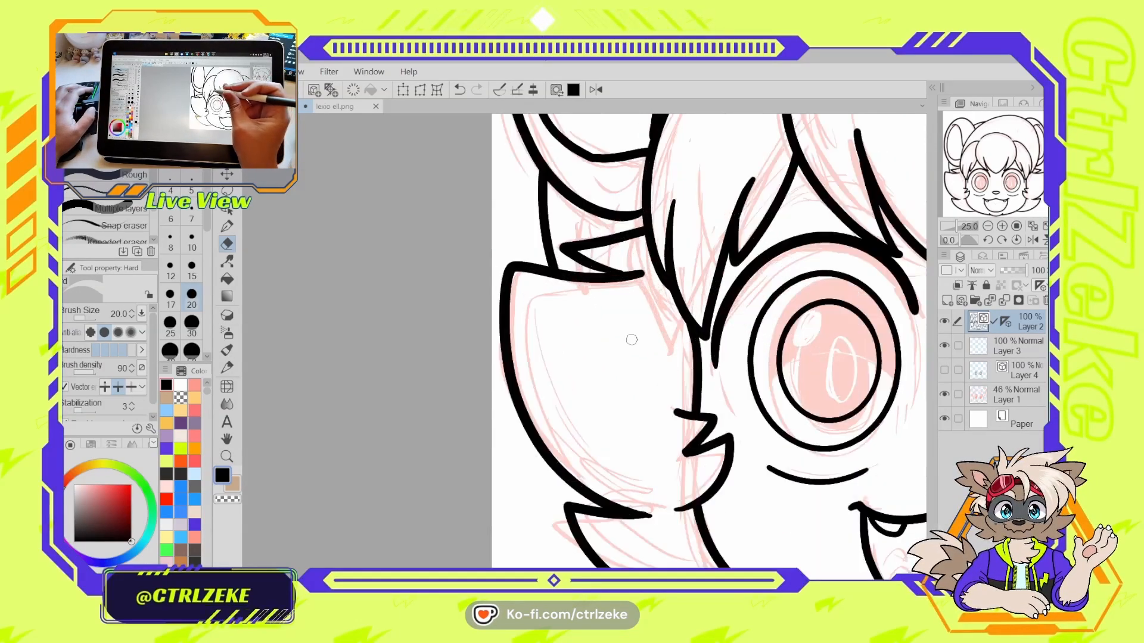
{"action": "key", "text": "p"}
{"action": "mouse_move", "coordinate": [790, 232]}
{"action": "left_mouse_down"}
{"action": "mouse_move", "coordinate": [609, 373]}
{"action": "mouse_move", "coordinate": [604, 346]}
{"action": "mouse_move", "coordinate": [637, 333]}
{"action": "left_mouse_up"}
{"action": "key", "text": "ctrl+z"}
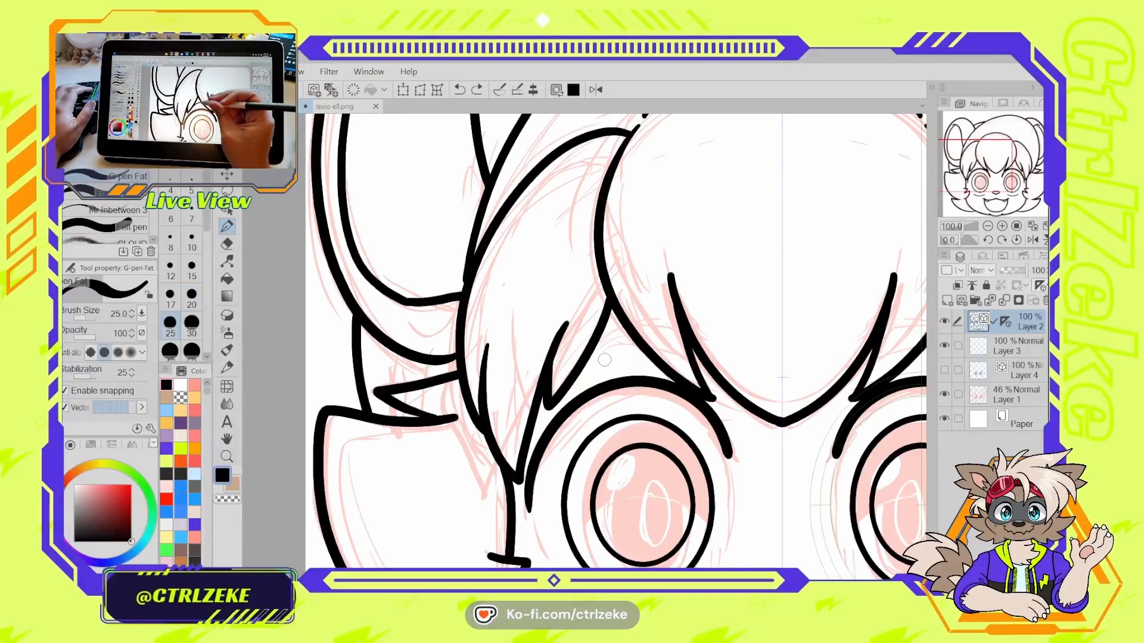
{"action": "key", "text": "["}
{"action": "key", "text": "ctrl+z"}
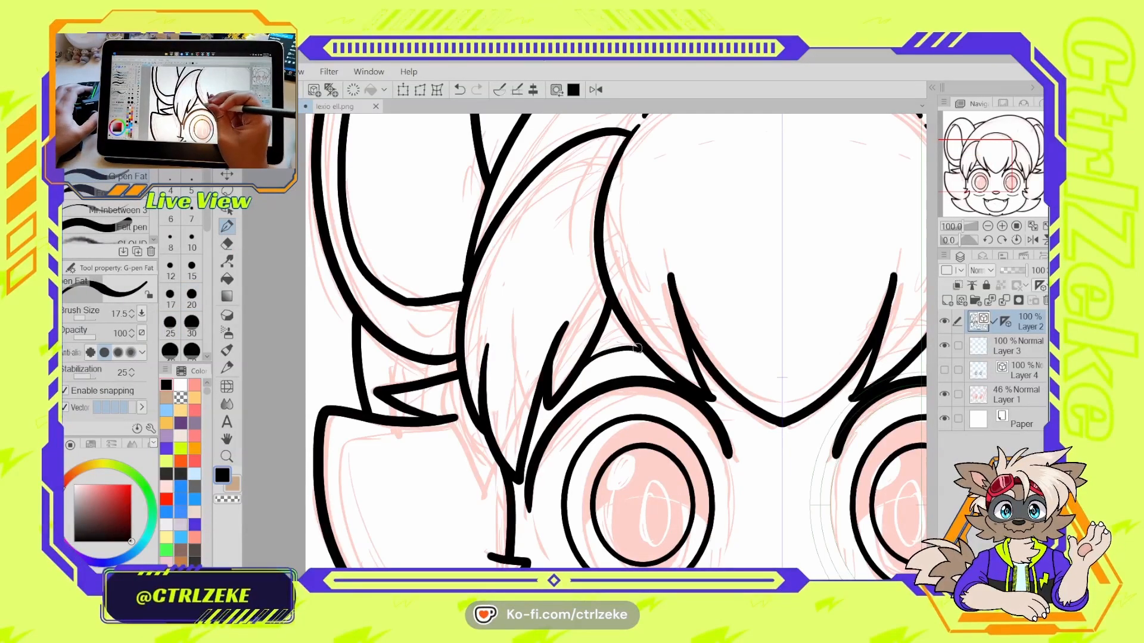
{"action": "left_click_drag", "start_coordinate": [589, 359], "coordinate": [640, 334]}
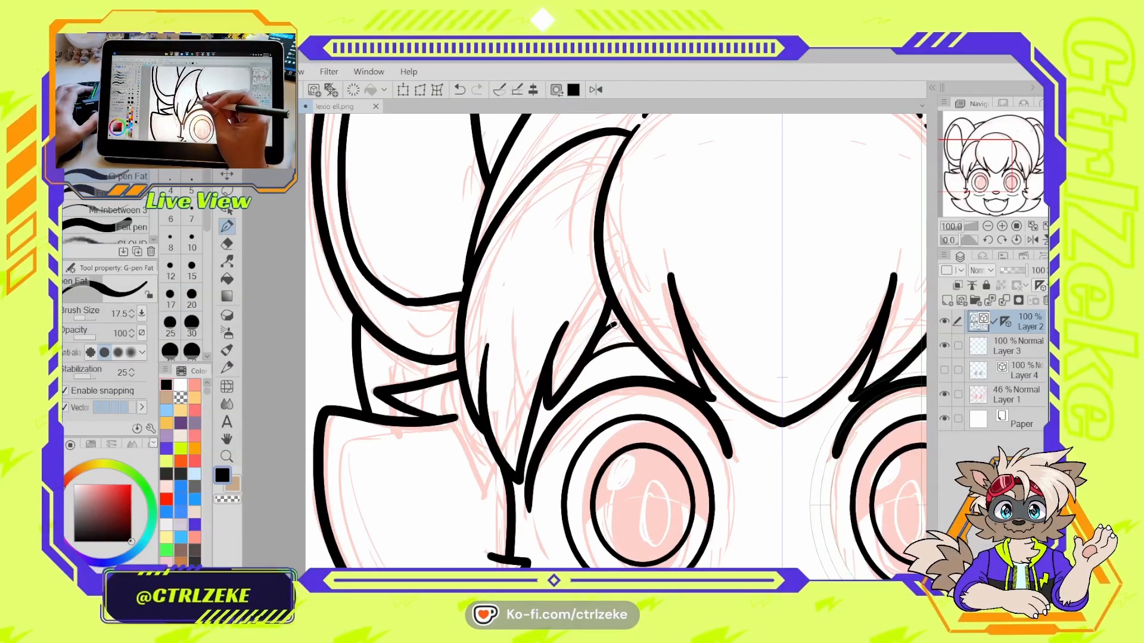
{"action": "scroll", "coordinate": [638, 310], "scroll_direction": "down", "scroll_amount": 3}
{"action": "scroll", "coordinate": [677, 305], "scroll_direction": "up", "scroll_amount": 2}
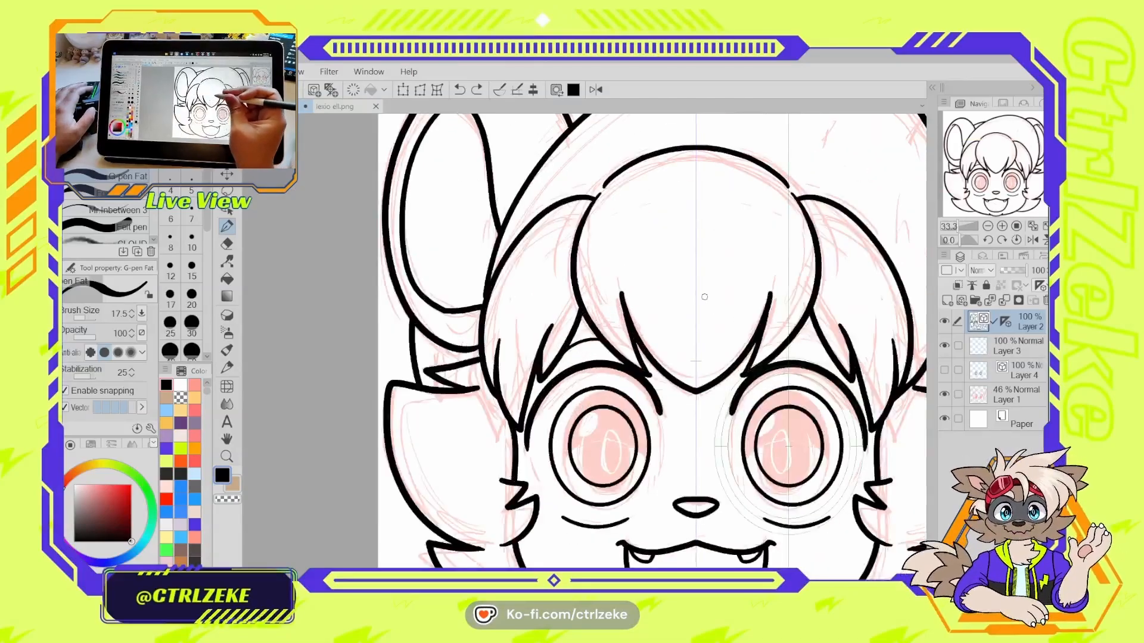
{"action": "key", "text": "ctrl+z"}
- Turn on ruler snapping and ink a short curved line above each eye, mirrored across the face, redoing the stroke once
{"action": "key", "text": "ctrl+1"}
{"action": "scroll", "coordinate": [584, 343], "scroll_direction": "up", "scroll_amount": 2}
{"action": "left_click_drag", "start_coordinate": [560, 351], "coordinate": [612, 347]}
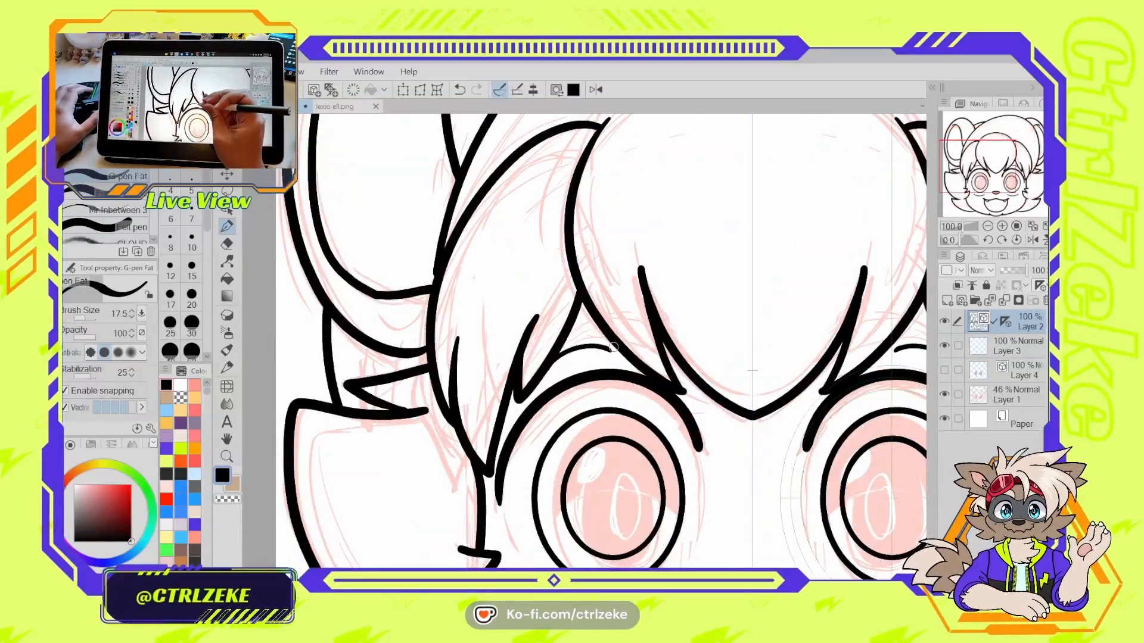
{"action": "key", "text": "ctrl+z"}
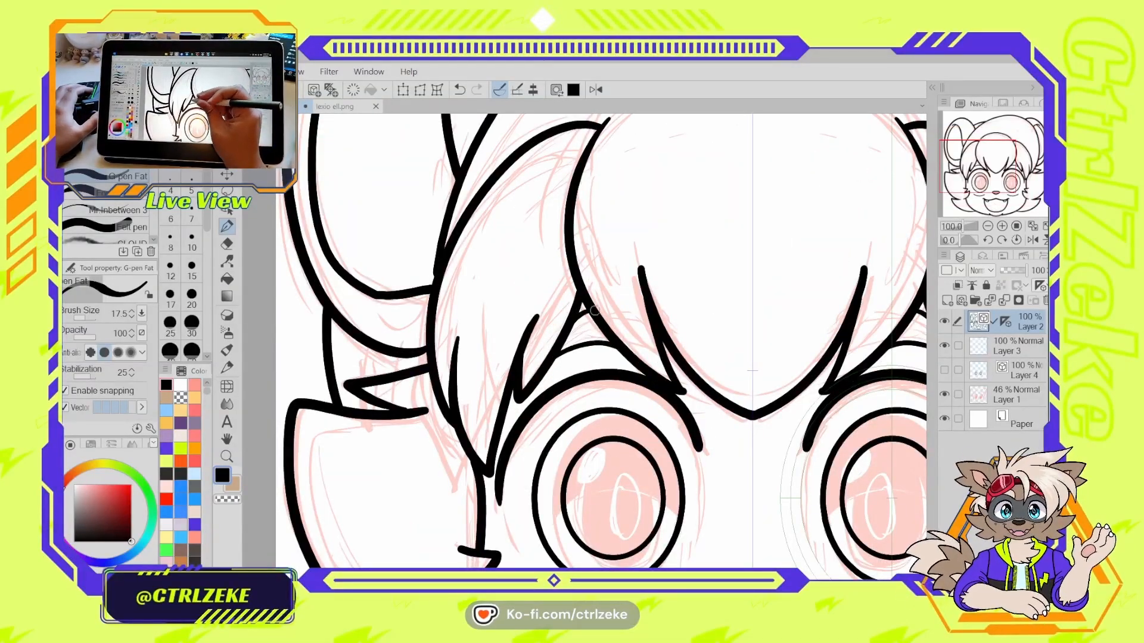
- Examine the overall line art of the head from a distance, then the eyes and mouth up close
{"action": "scroll", "coordinate": [594, 310], "scroll_direction": "down", "scroll_amount": 4}
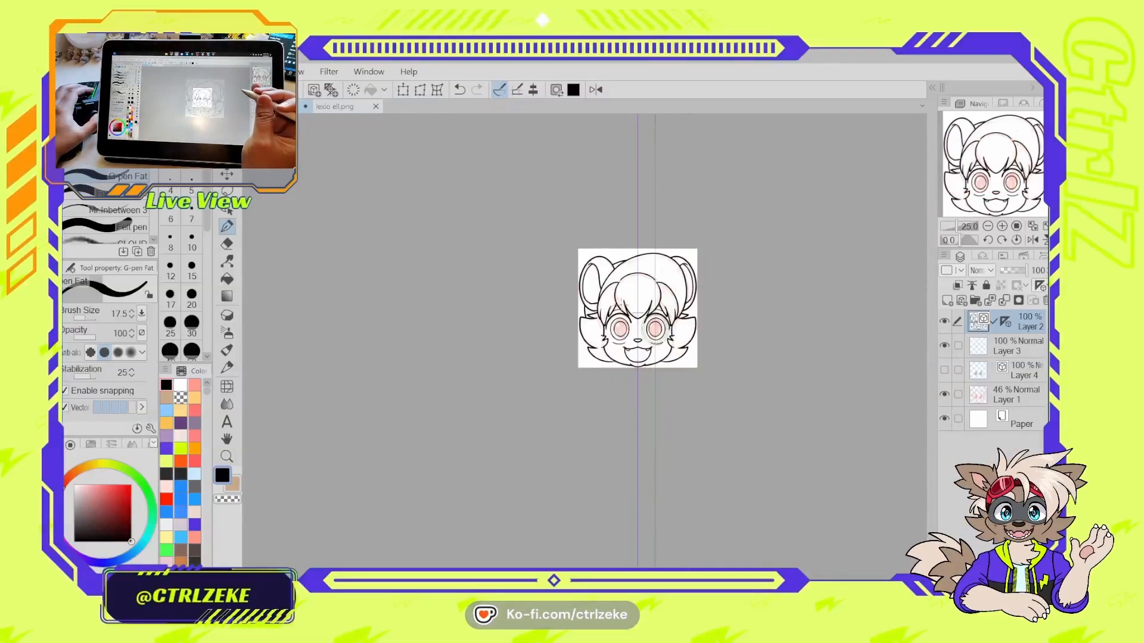
{"action": "scroll", "coordinate": [621, 307], "scroll_direction": "up", "scroll_amount": 2}
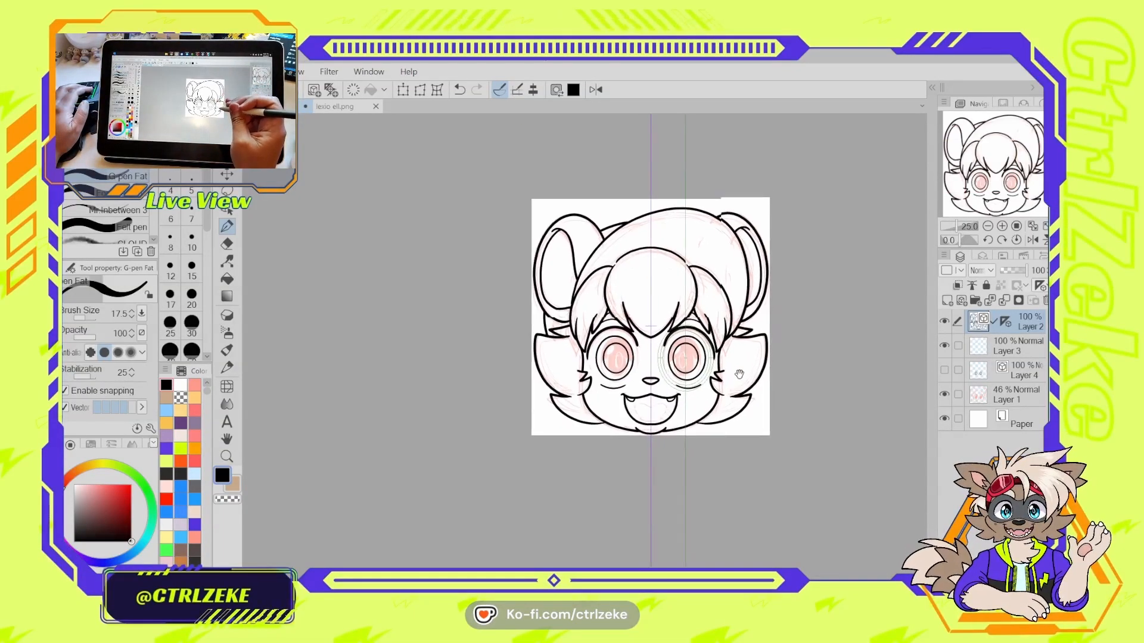
{"action": "scroll", "coordinate": [730, 368], "scroll_direction": "down", "scroll_amount": 3}
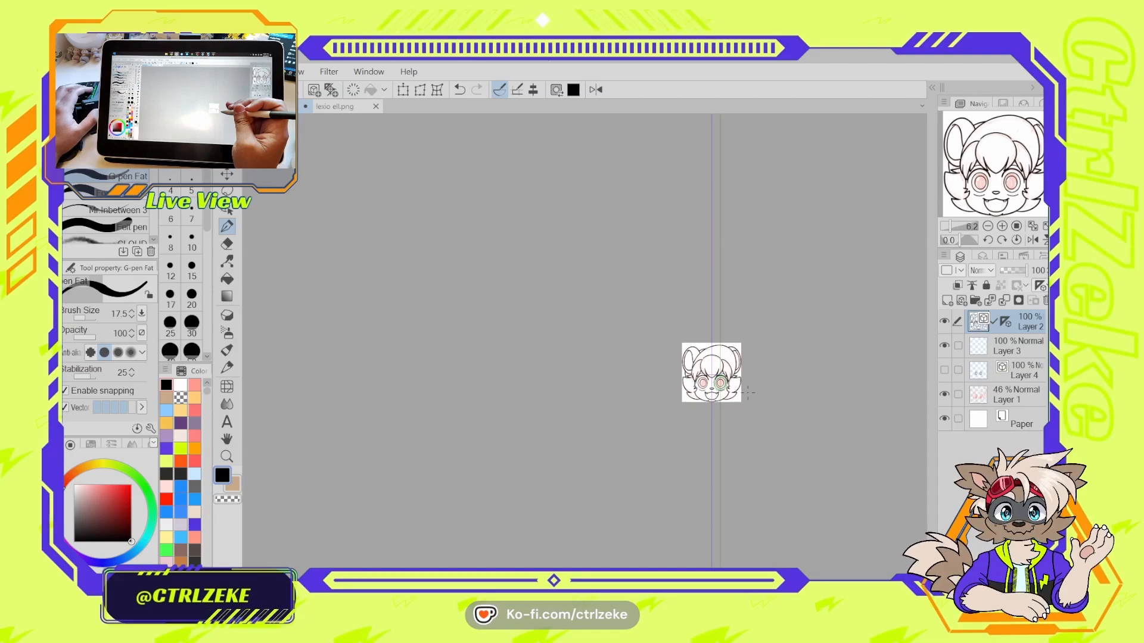
{"action": "scroll", "coordinate": [748, 392], "scroll_direction": "up", "scroll_amount": 2}
{"action": "scroll", "coordinate": [700, 374], "scroll_direction": "up", "scroll_amount": 4}
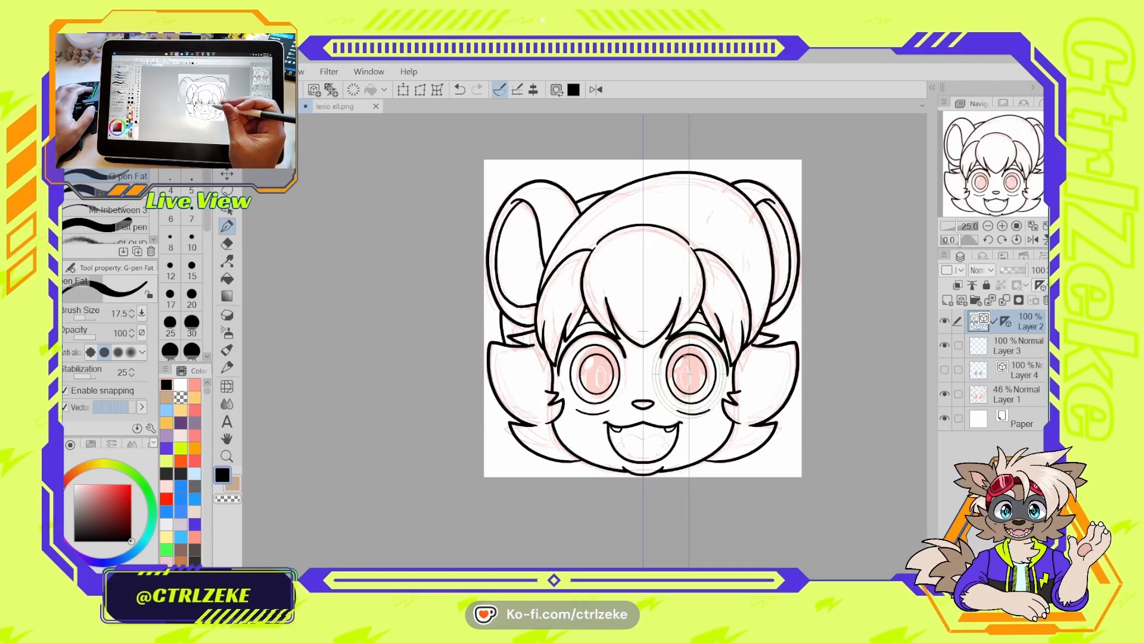
{"action": "left_click_drag", "start_coordinate": [673, 433], "coordinate": [689, 440]}
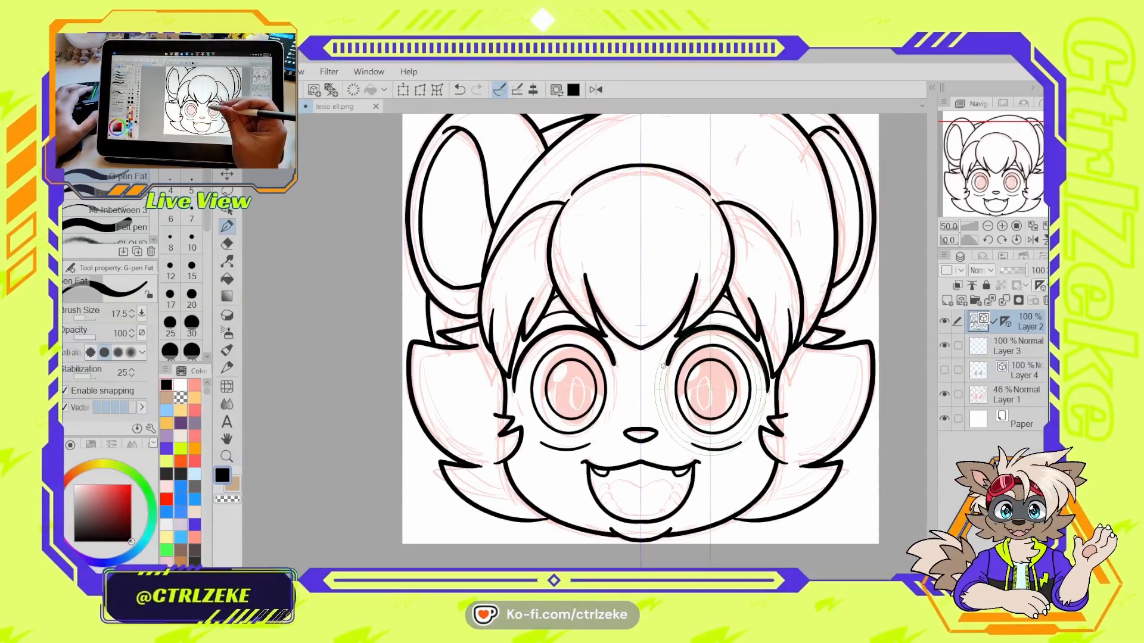
{"action": "scroll", "coordinate": [659, 378], "scroll_direction": "up", "scroll_amount": 1}
{"action": "left_click_drag", "start_coordinate": [659, 378], "coordinate": [661, 329]}
- Delete the inner and outer oval rings of both eyes with the Object tool and make Layer 3 active
{"action": "key", "text": "o"}
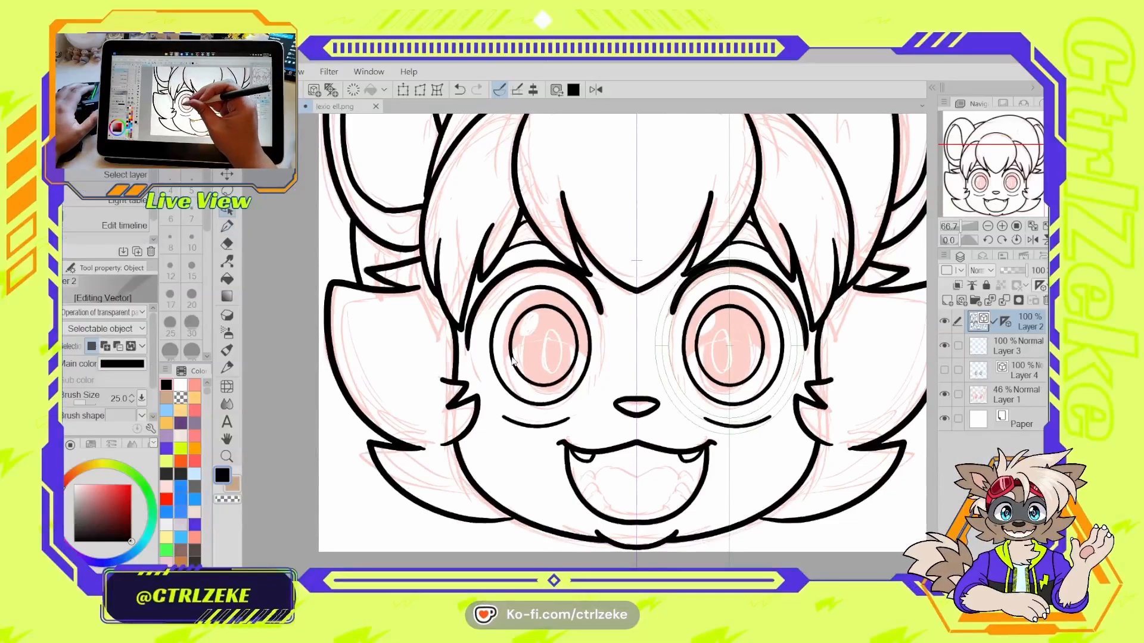
{"action": "left_click", "coordinate": [511, 357]}
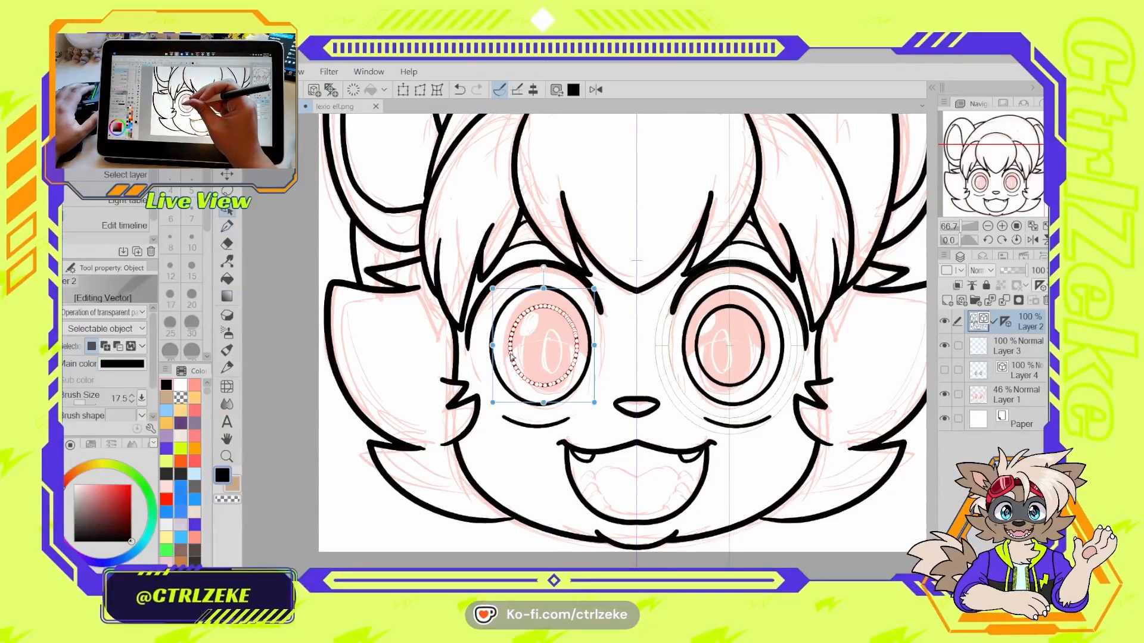
{"action": "left_click", "coordinate": [685, 353], "text": "shift"}
{"action": "left_click", "coordinate": [582, 362], "text": "shift"}
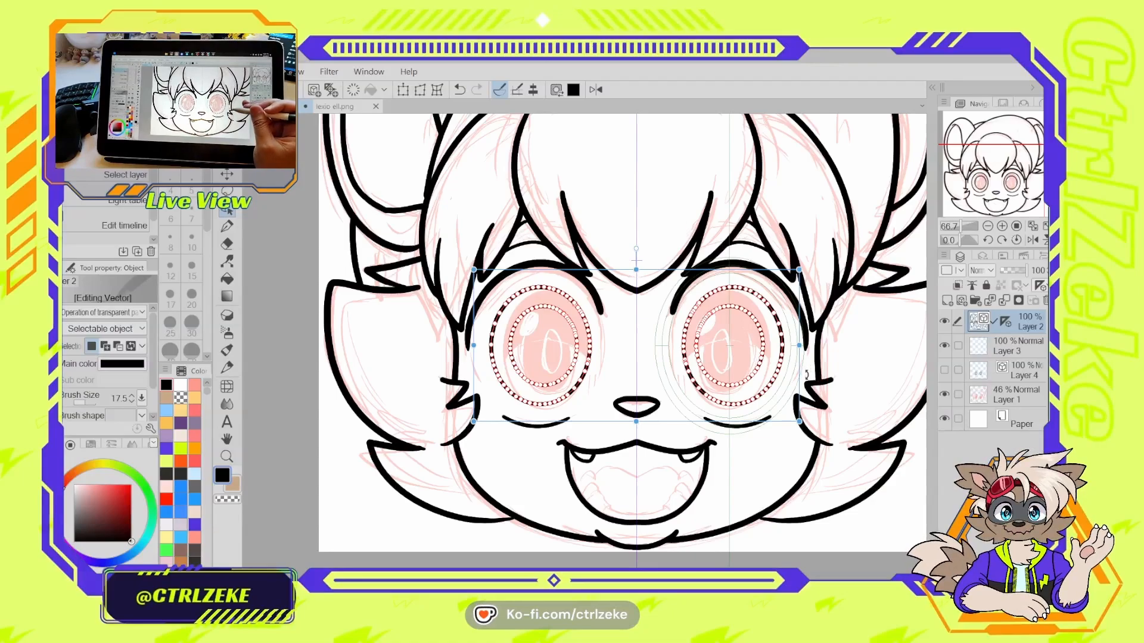
{"action": "key", "text": "Delete"}
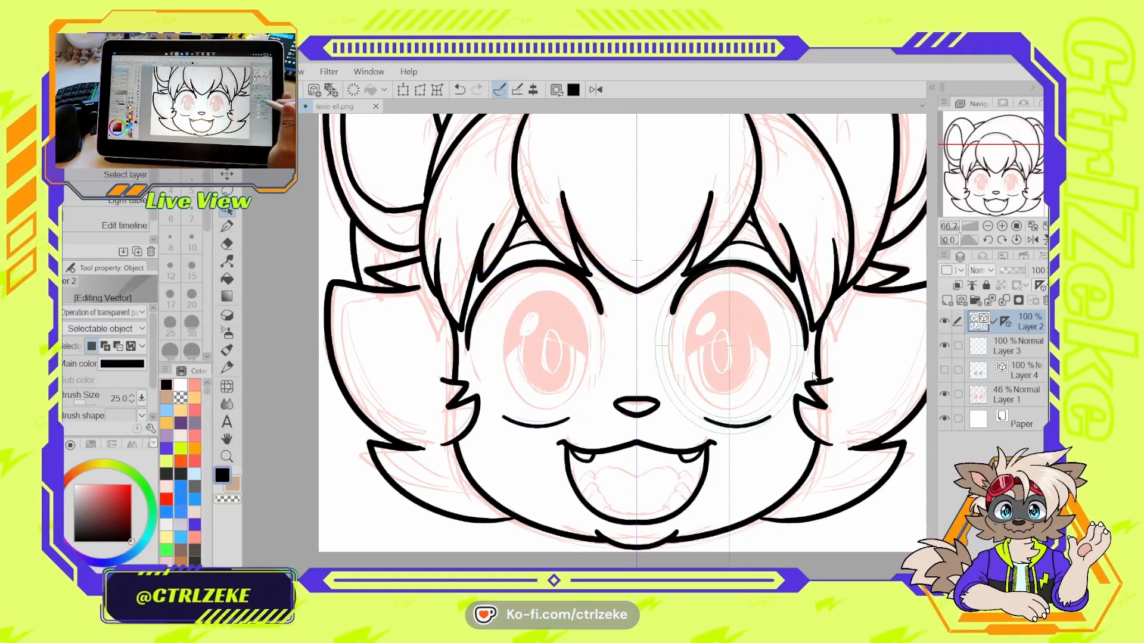
{"action": "left_click", "coordinate": [1020, 341]}
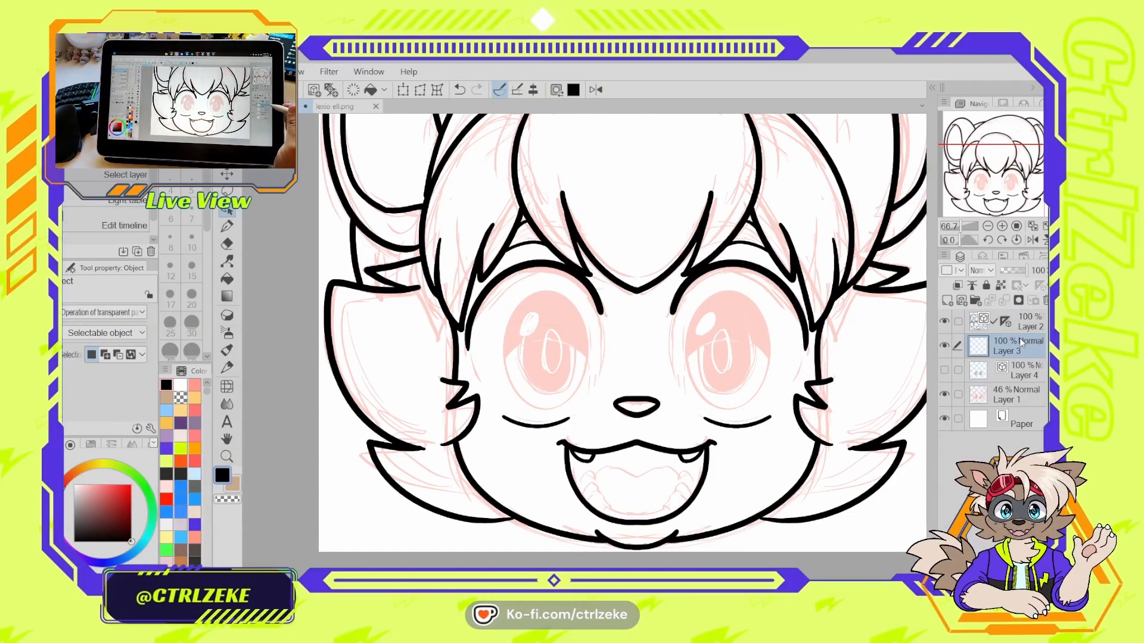
- Paste the oval eye rings onto a new layer named MIDDLE and rename the main line art layer, Layer 2, as top
{"action": "key", "text": "ctrl+v"}
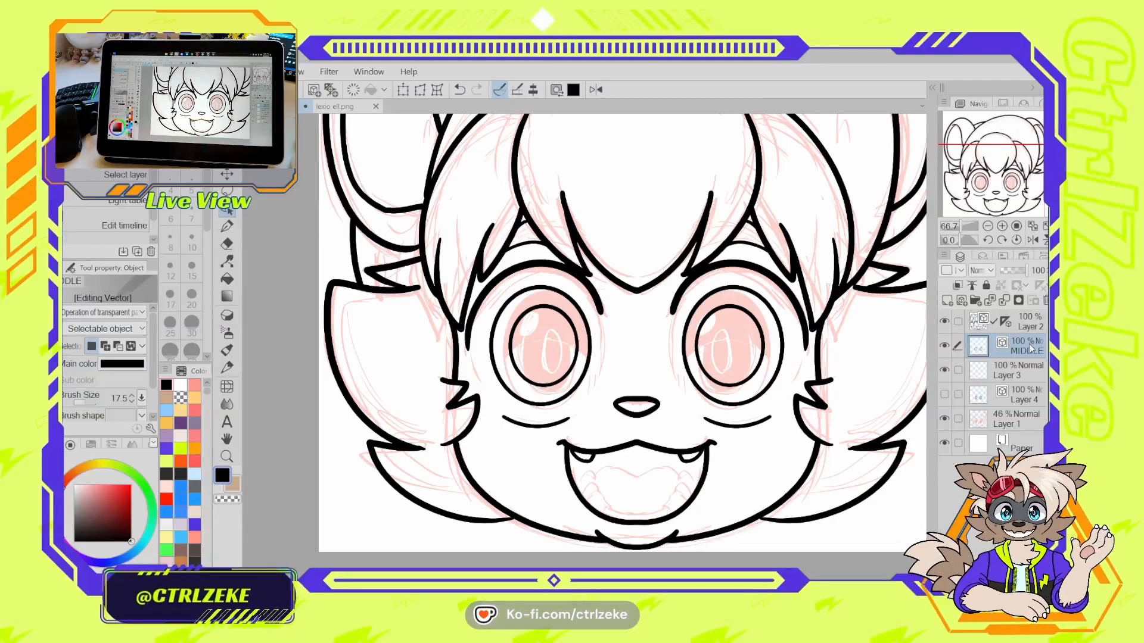
{"action": "left_click", "coordinate": [1031, 327]}
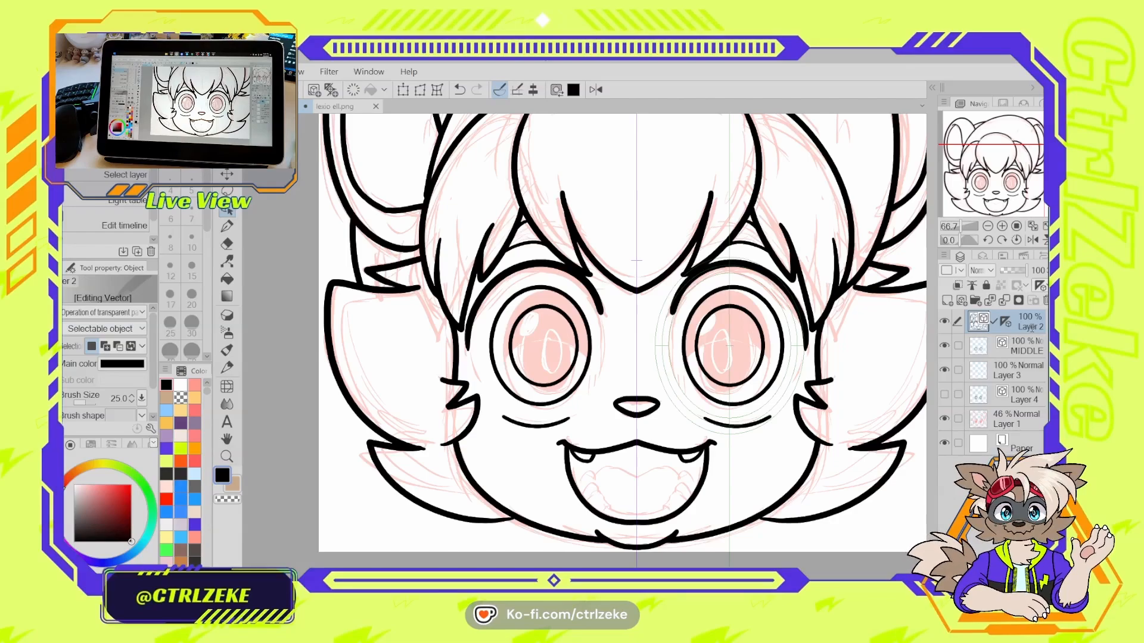
{"action": "type", "text": "top"}
{"action": "key", "text": "Return"}
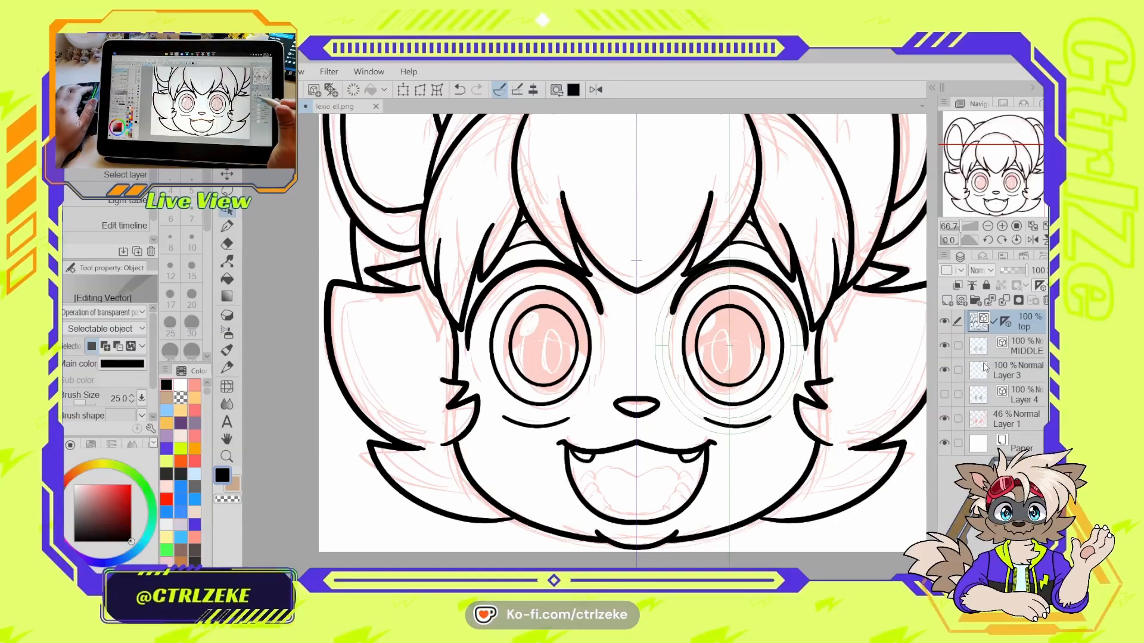
- Move the symmetry ruler from the top layer to the MIDDLE layer and activate the Pen tool
{"action": "left_click", "coordinate": [1008, 322]}
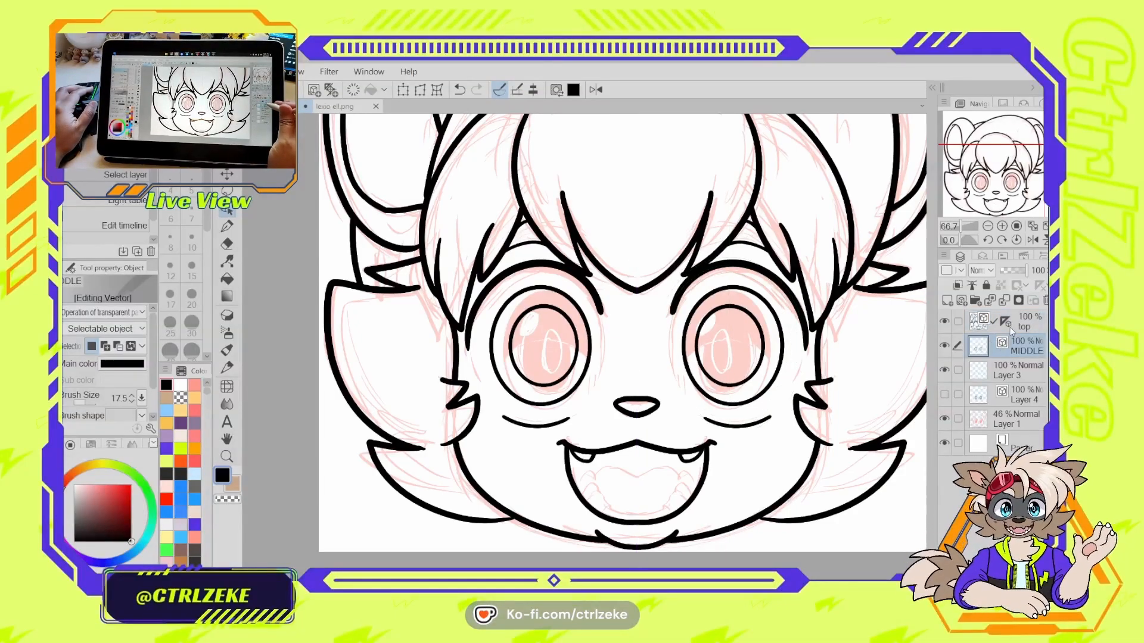
{"action": "left_click_drag", "start_coordinate": [1010, 320], "coordinate": [1028, 350]}
{"action": "key", "text": "p"}
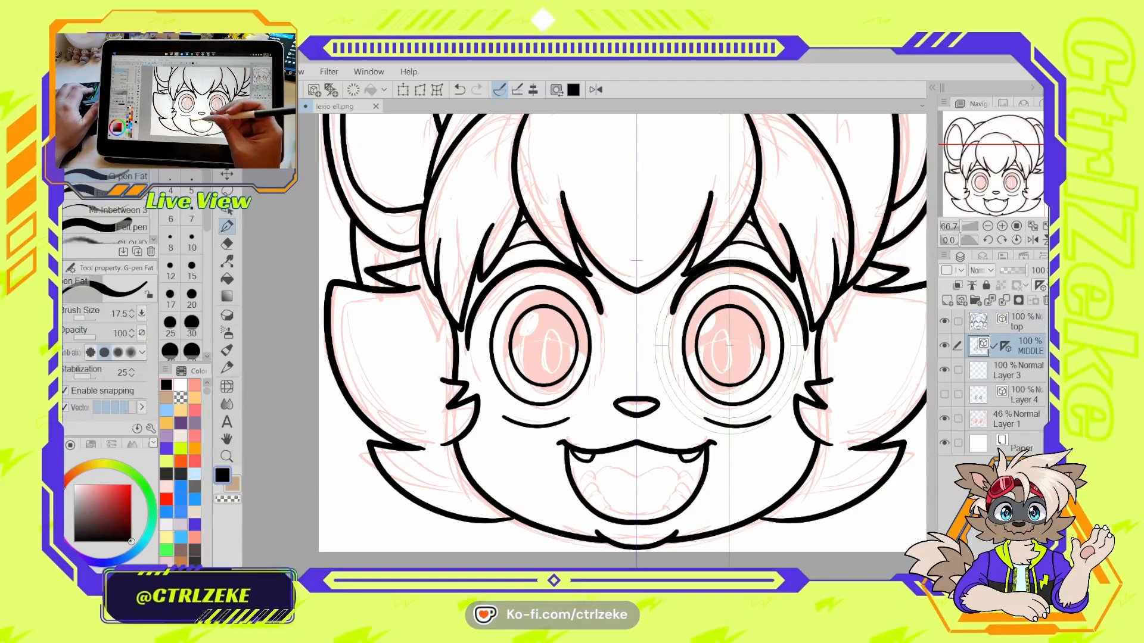
- Lower the top layer's opacity to 30% and make the MIDDLE layer active
{"action": "left_click", "coordinate": [1012, 322]}
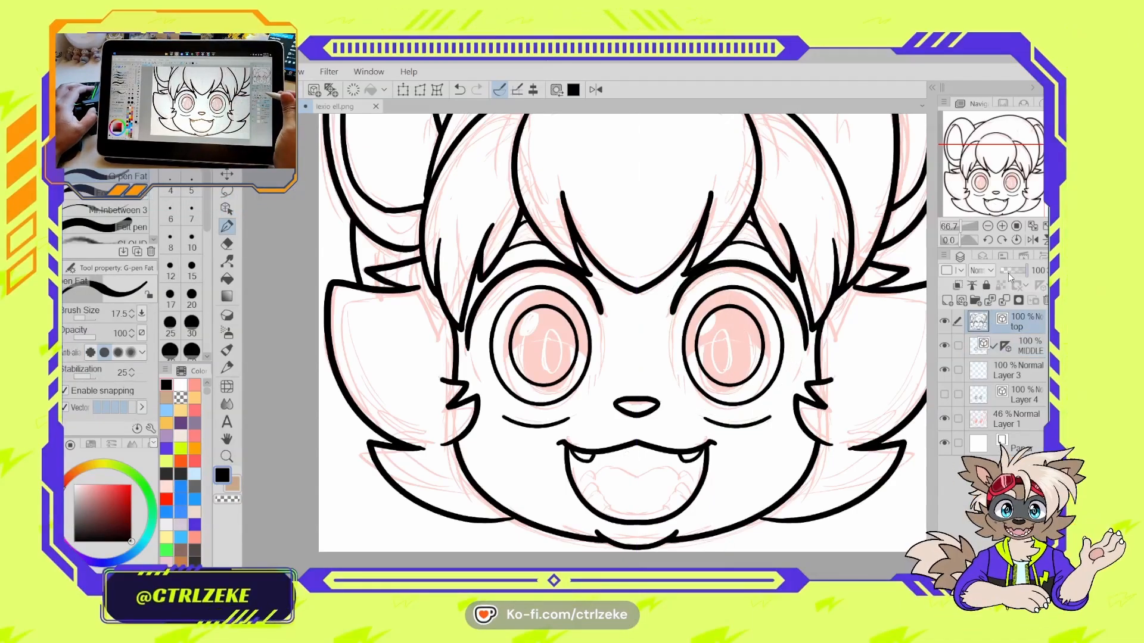
{"action": "left_click", "coordinate": [1010, 271]}
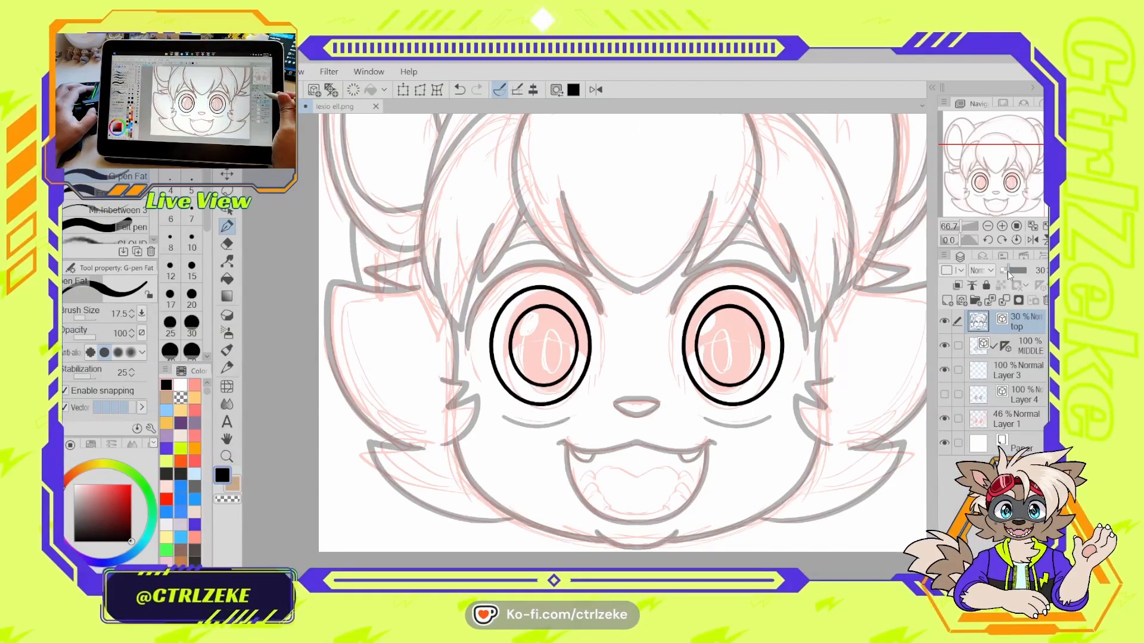
{"action": "left_click", "coordinate": [982, 344]}
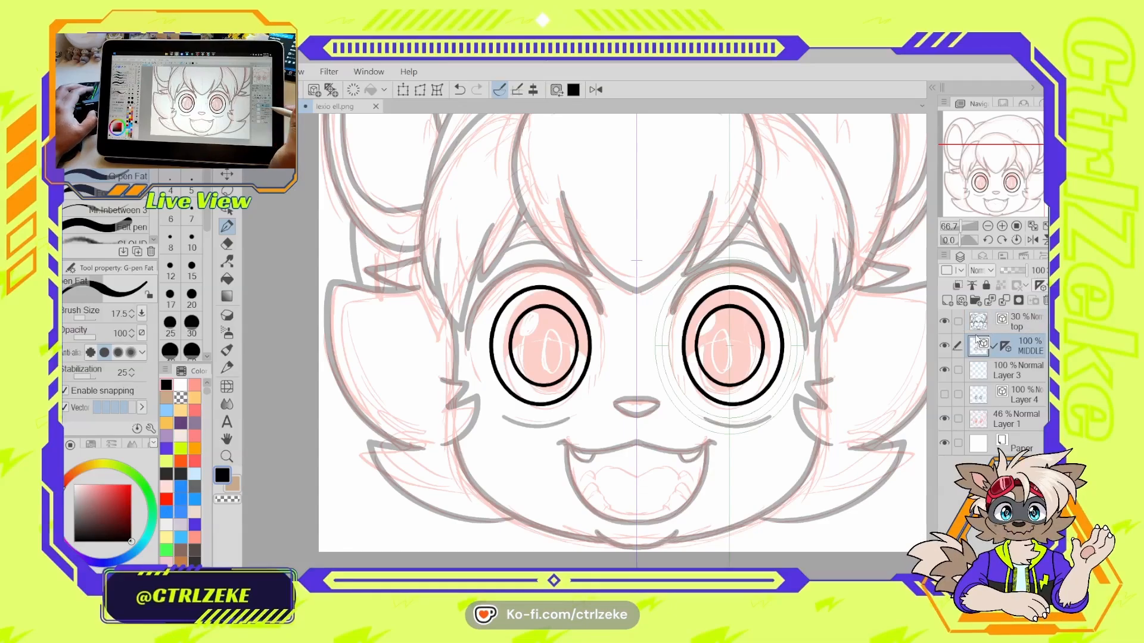
- Ink the small bumpy teeth along both inner sides of the mouth, mirrored, and join them with a curved line at the bottom
{"action": "key", "text": "ctrl+plus"}
{"action": "left_click_drag", "start_coordinate": [724, 429], "coordinate": [655, 290]}
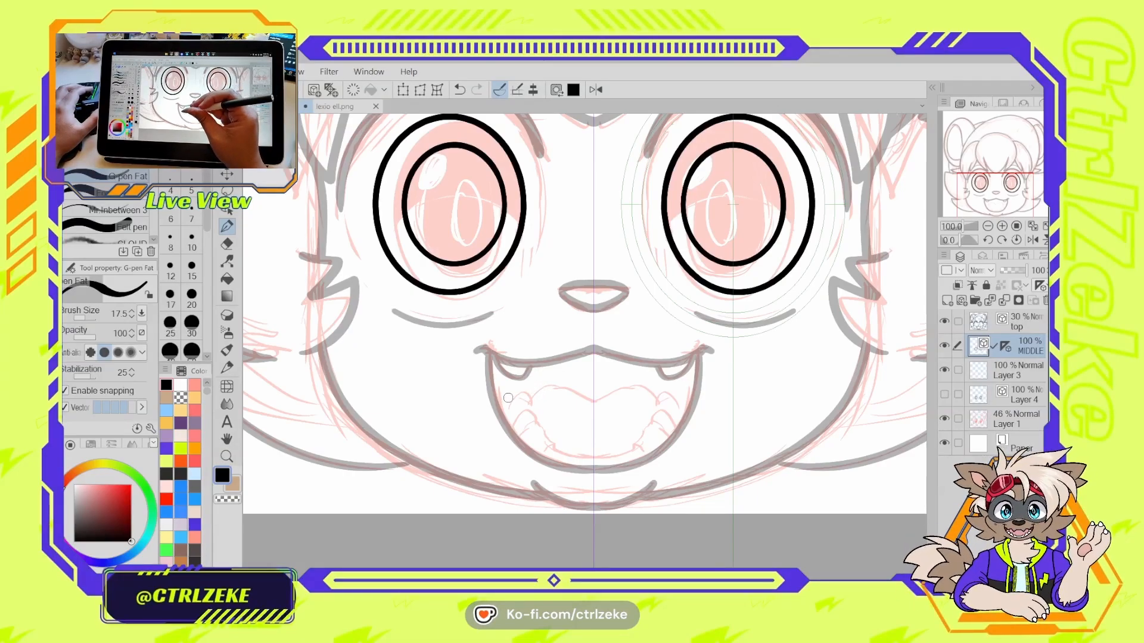
{"action": "left_click_drag", "start_coordinate": [527, 373], "coordinate": [530, 364]}
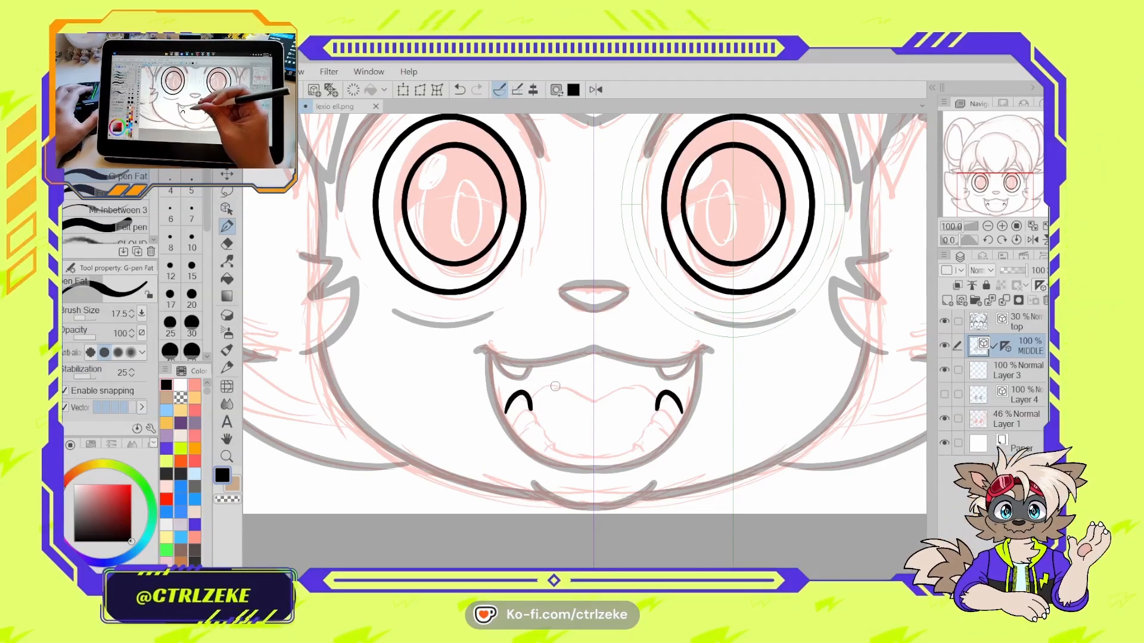
{"action": "left_click_drag", "start_coordinate": [513, 419], "coordinate": [534, 420]}
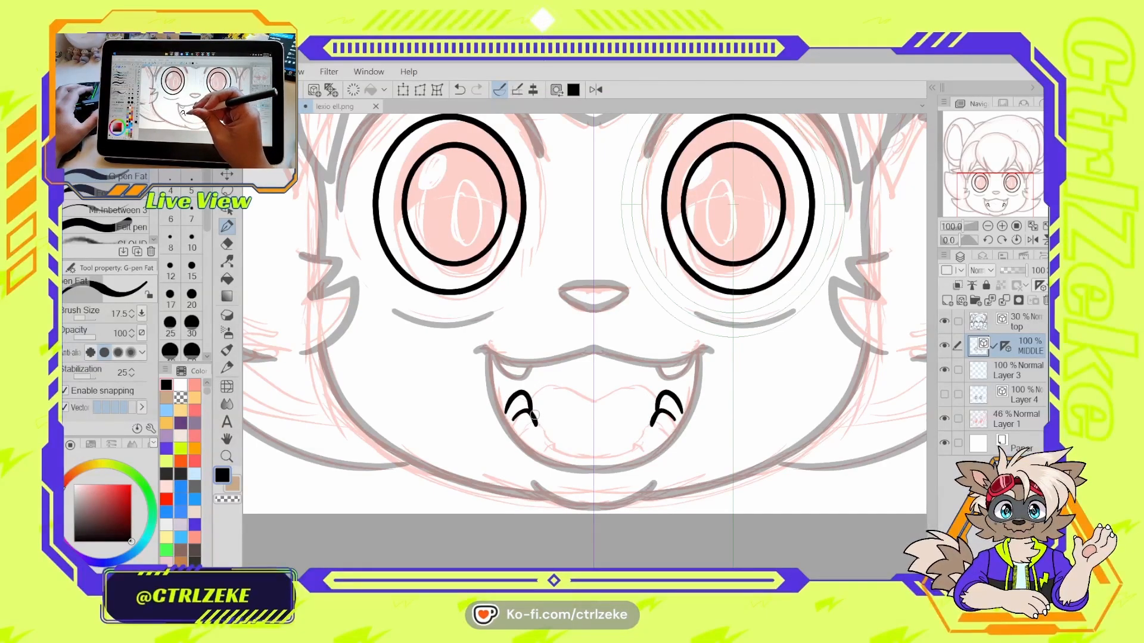
{"action": "key", "text": "ctrl+z"}
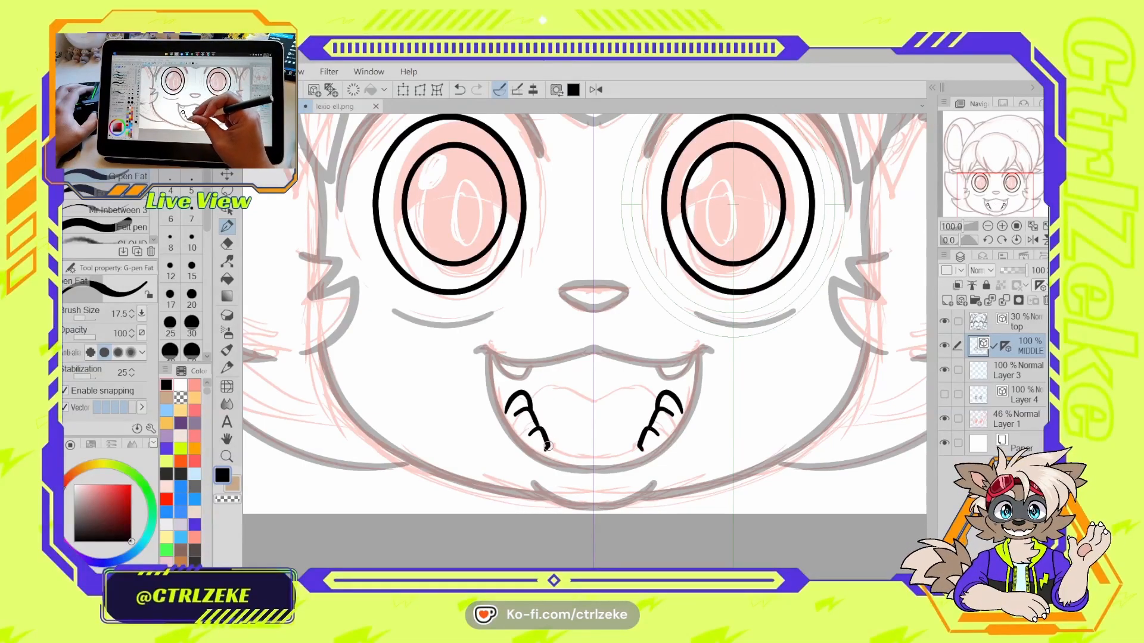
{"action": "left_click_drag", "start_coordinate": [566, 453], "coordinate": [595, 457]}
{"action": "mouse_move", "coordinate": [507, 411]}
{"action": "left_mouse_down"}
{"action": "mouse_move", "coordinate": [503, 472]}
{"action": "mouse_move", "coordinate": [546, 405]}
{"action": "mouse_move", "coordinate": [508, 466]}
{"action": "mouse_move", "coordinate": [594, 493]}
{"action": "left_mouse_up"}
{"action": "key", "text": "ctrl+z"}
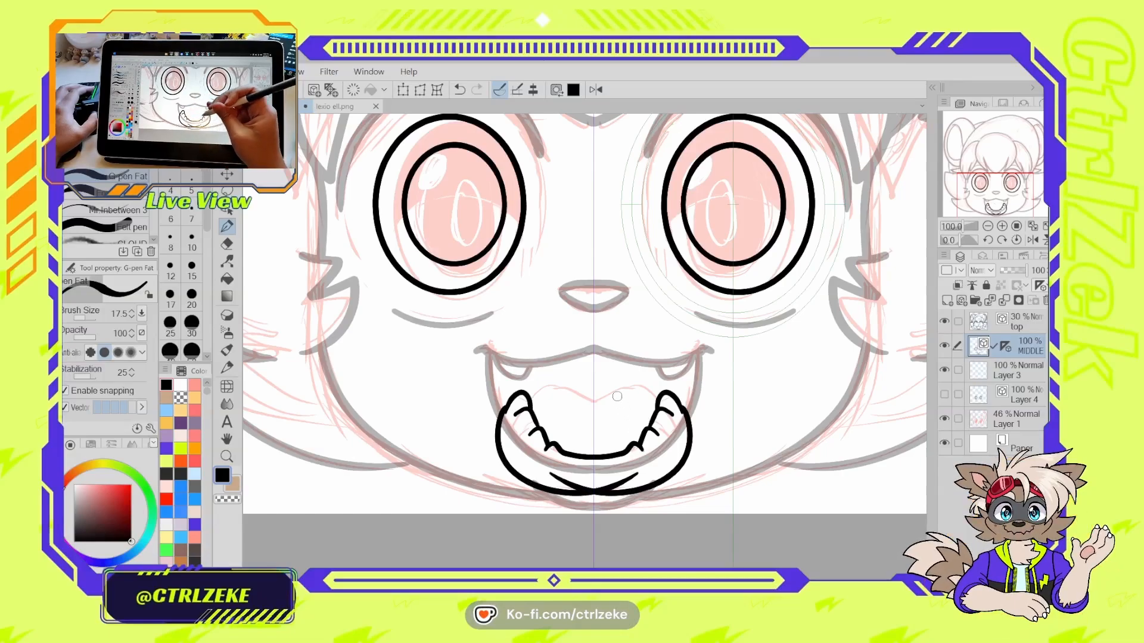
{"action": "key", "text": "ctrl+z"}
- Ink the tongue's heart-shaped upper edge between the two rows of teeth, redoing the stroke once
{"action": "left_click_drag", "start_coordinate": [547, 387], "coordinate": [584, 401]}
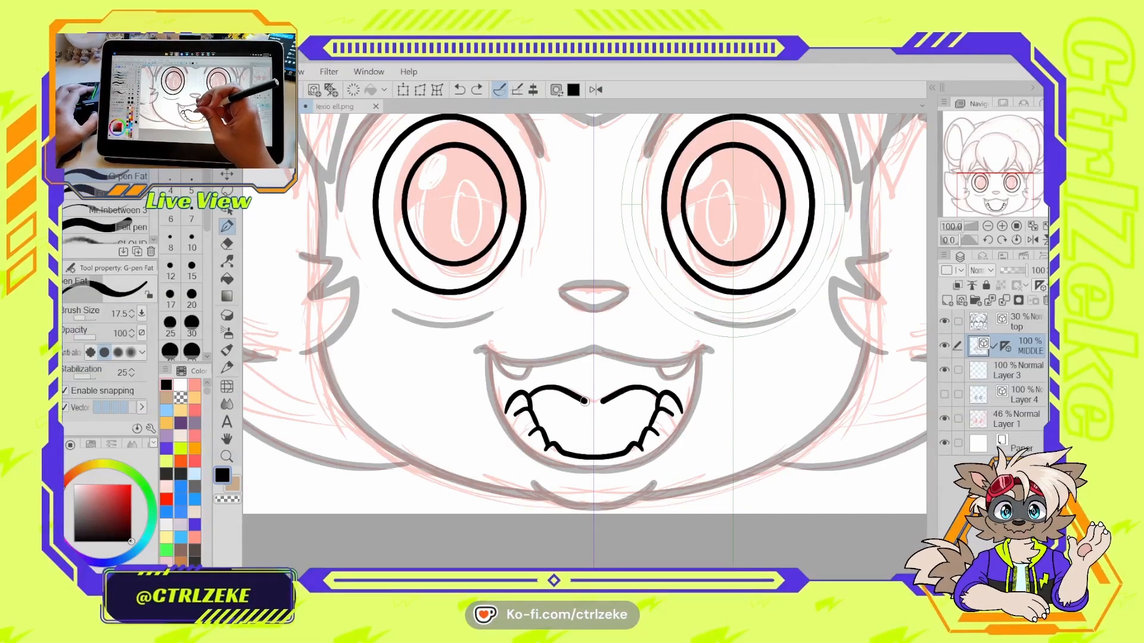
{"action": "key", "text": "ctrl+z"}
{"action": "mouse_move", "coordinate": [506, 412]}
{"action": "left_mouse_down"}
{"action": "mouse_move", "coordinate": [532, 397]}
{"action": "mouse_move", "coordinate": [591, 397]}
{"action": "left_mouse_up"}
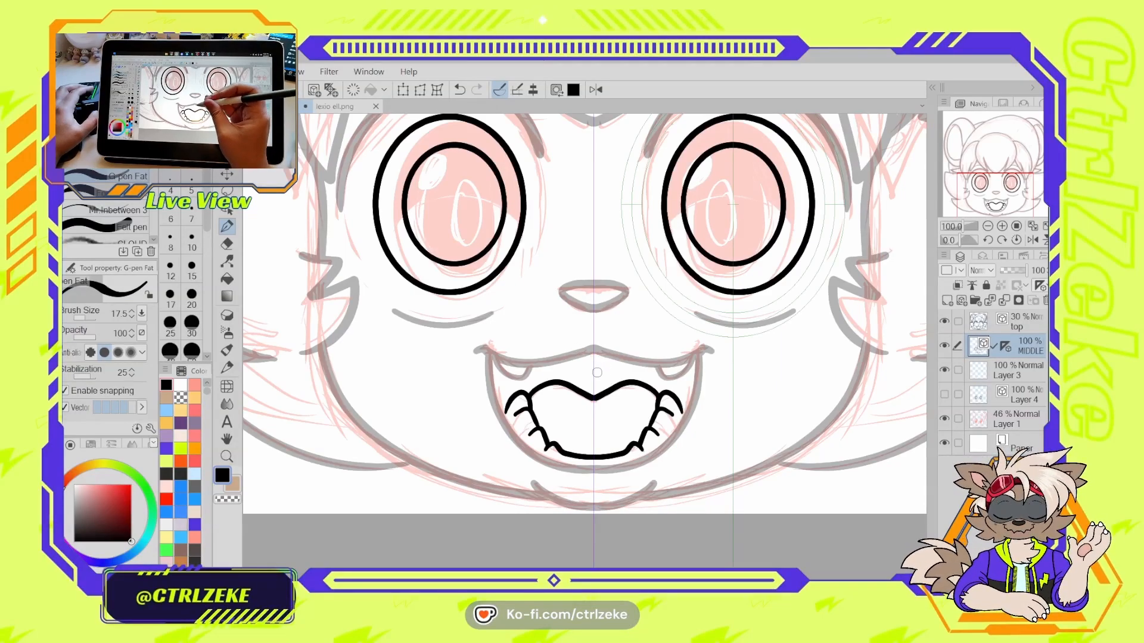
- Set the pen's brush size to 10 and ink a thin mirrored arch from the tongue's upper edge up to the upper lip
{"action": "mouse_move", "coordinate": [583, 370]}
{"action": "left_mouse_down"}
{"action": "mouse_move", "coordinate": [569, 383]}
{"action": "mouse_move", "coordinate": [580, 401]}
{"action": "left_mouse_up"}
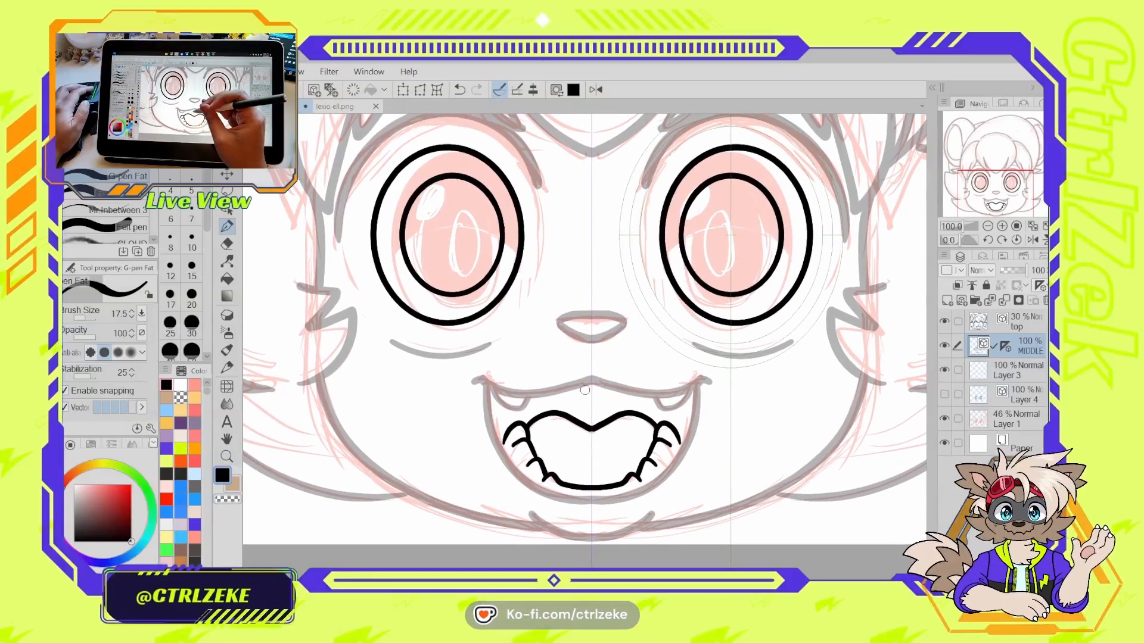
{"action": "scroll", "coordinate": [601, 376], "scroll_direction": "down", "scroll_amount": 6}
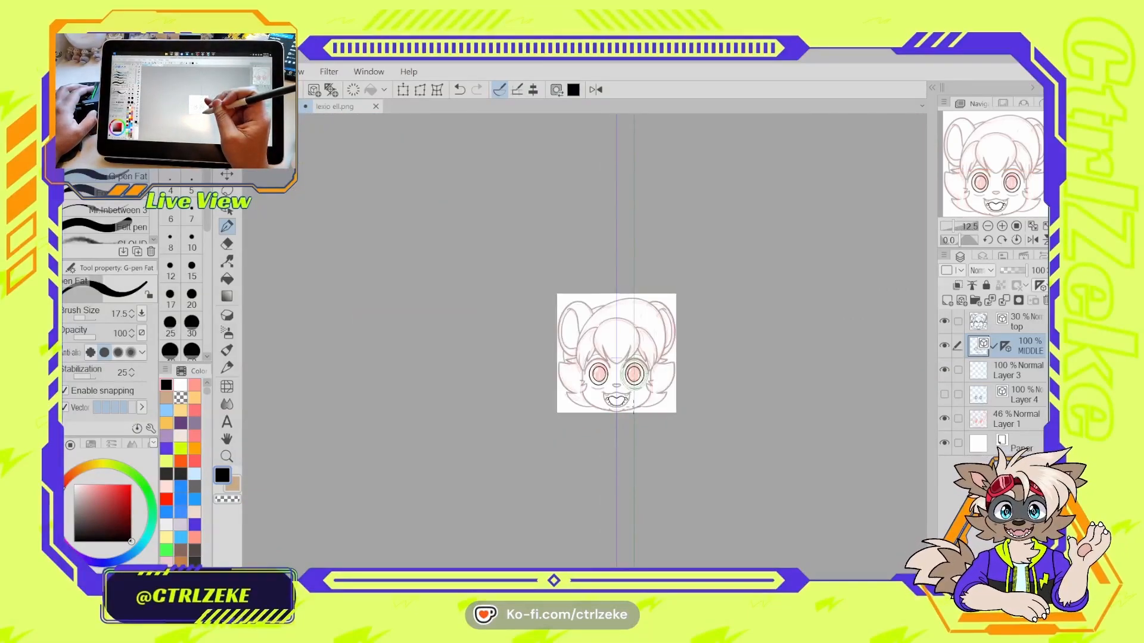
{"action": "scroll", "coordinate": [632, 410], "scroll_direction": "up", "scroll_amount": 6}
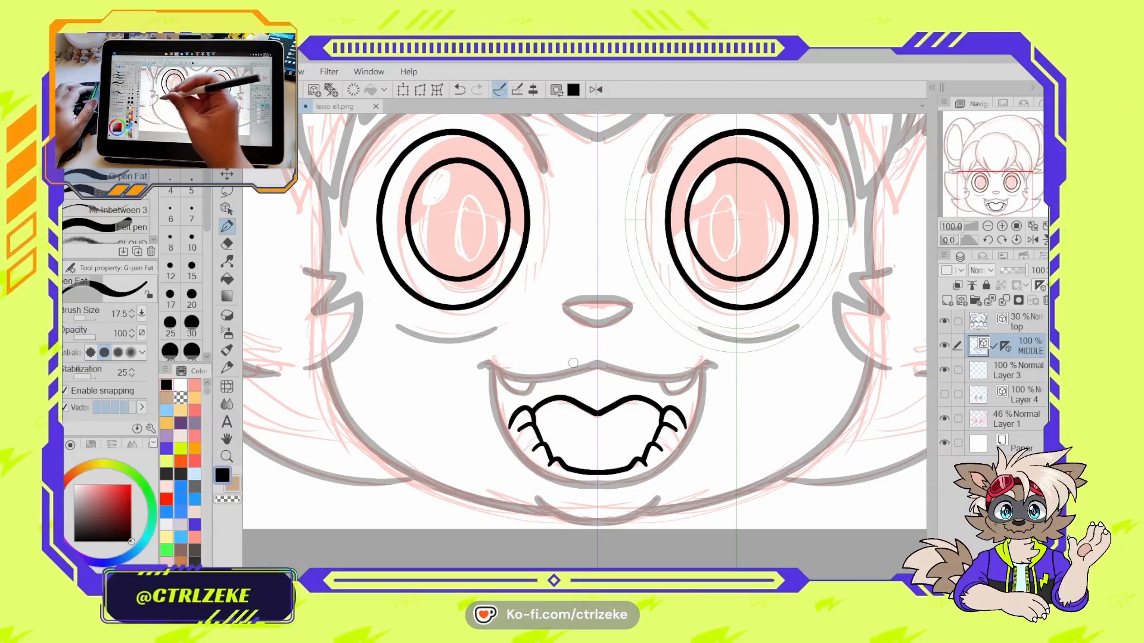
{"action": "key", "text": "bracketleft"}
{"action": "key", "text": "bracketleft"}
{"action": "key", "text": "bracketleft"}
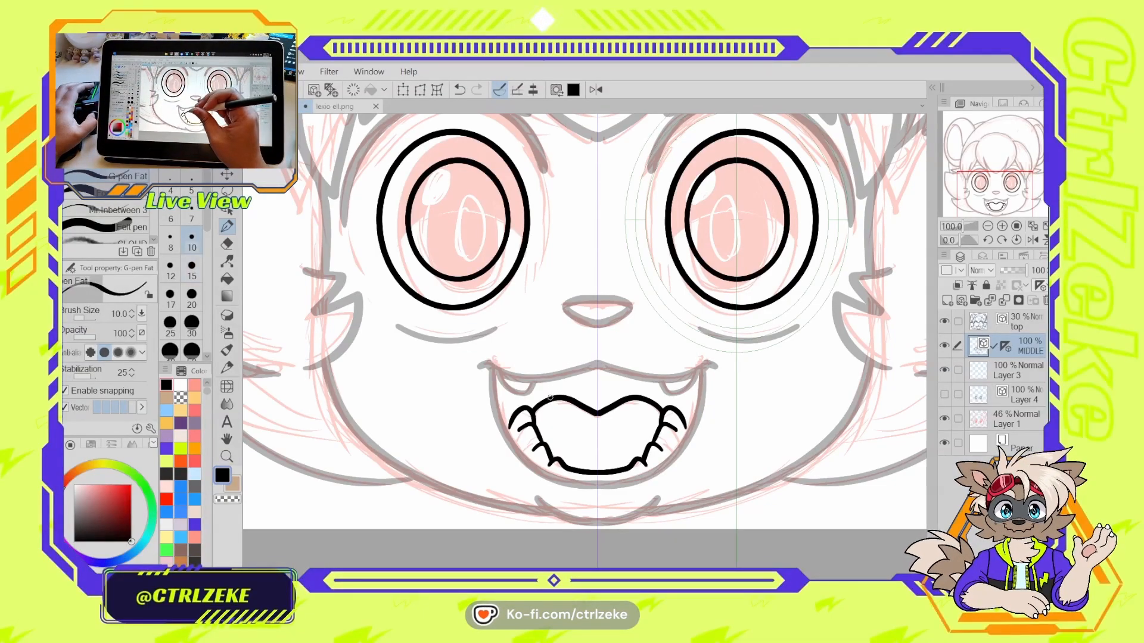
{"action": "left_click_drag", "start_coordinate": [550, 395], "coordinate": [599, 368]}
{"action": "scroll", "coordinate": [596, 362], "scroll_direction": "down", "scroll_amount": 1}
{"action": "scroll", "coordinate": [595, 370], "scroll_direction": "up", "scroll_amount": 1}
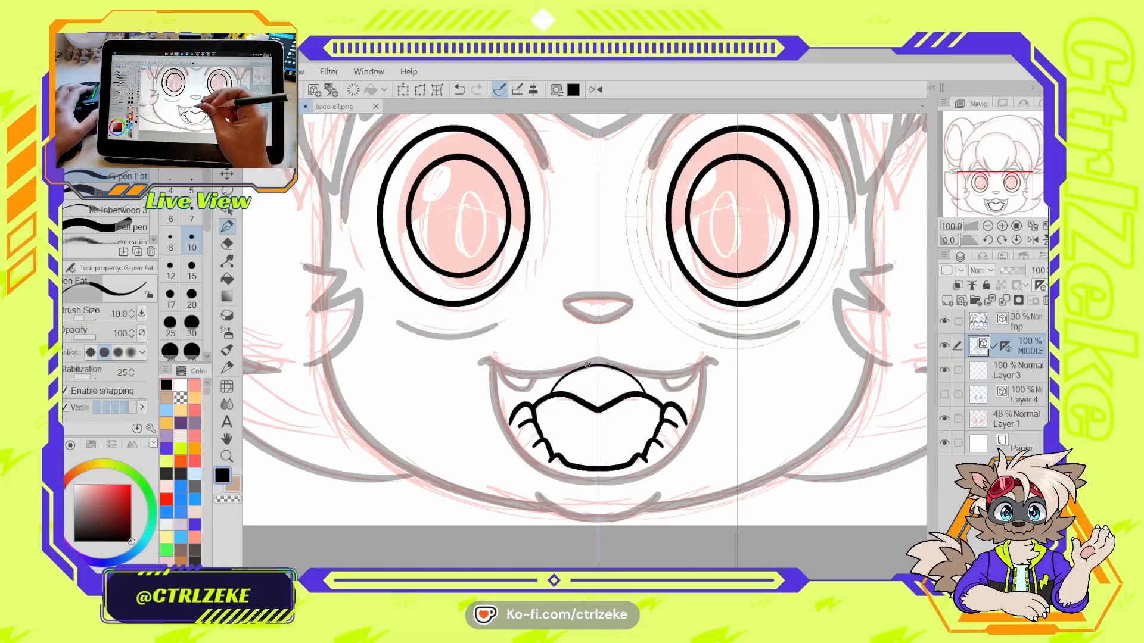
- Hide the pink rough sketch on Layer 1 so only the cleaner line art layers remain shown
{"action": "scroll", "coordinate": [587, 364], "scroll_direction": "down", "scroll_amount": 5}
{"action": "scroll", "coordinate": [611, 341], "scroll_direction": "up", "scroll_amount": 3}
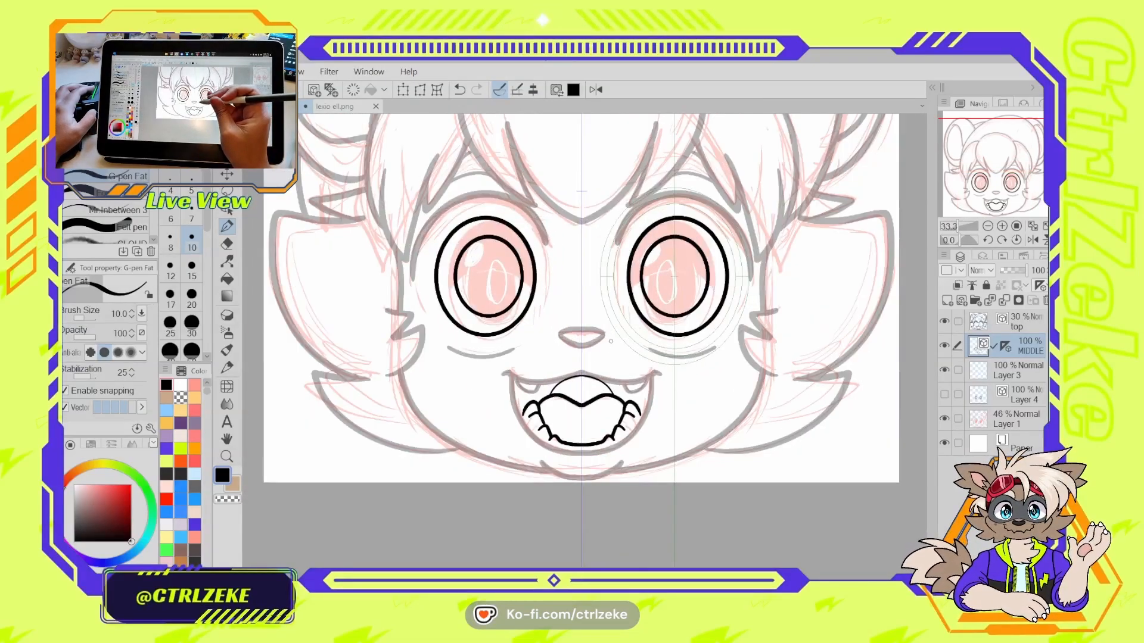
{"action": "scroll", "coordinate": [610, 341], "scroll_direction": "up", "scroll_amount": 1}
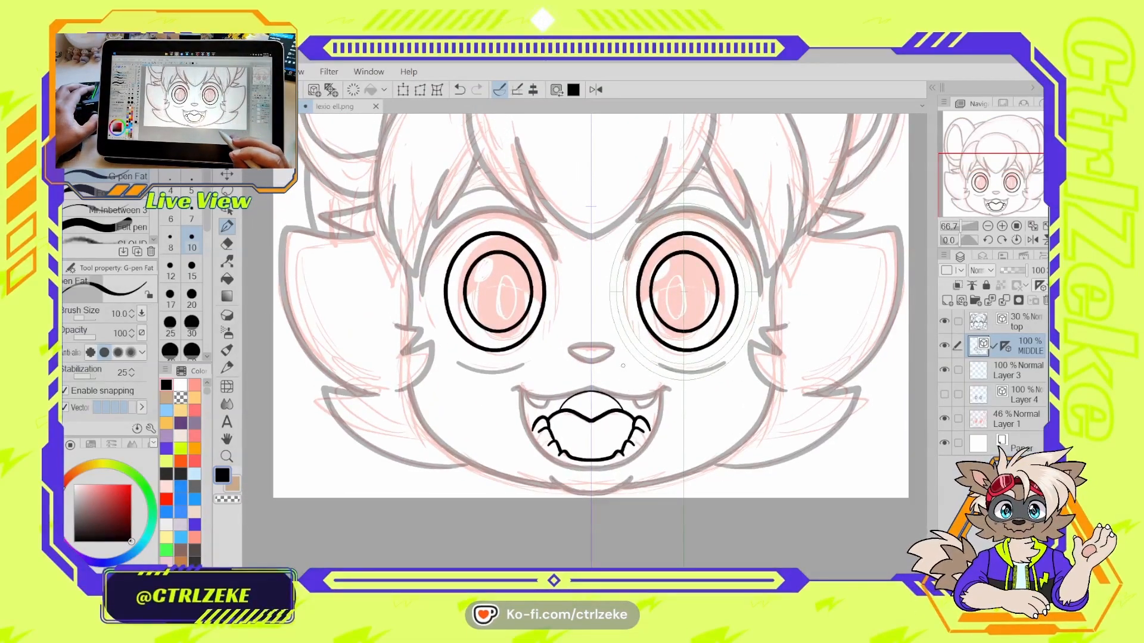
{"action": "scroll", "coordinate": [622, 365], "scroll_direction": "down", "scroll_amount": 2}
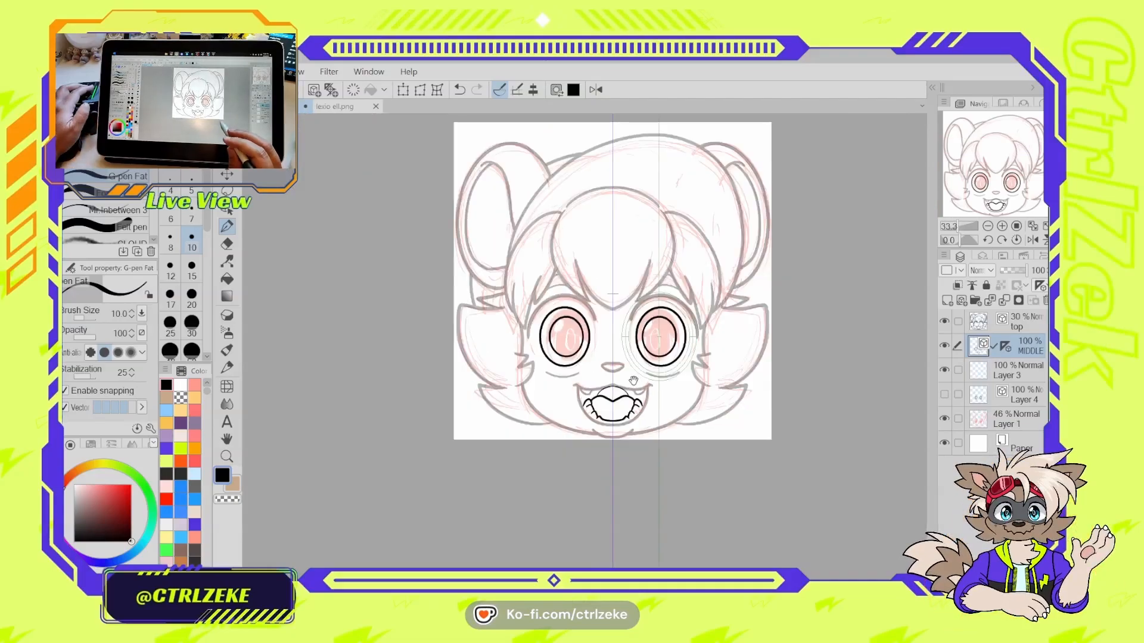
{"action": "left_click_drag", "start_coordinate": [755, 417], "coordinate": [741, 463]}
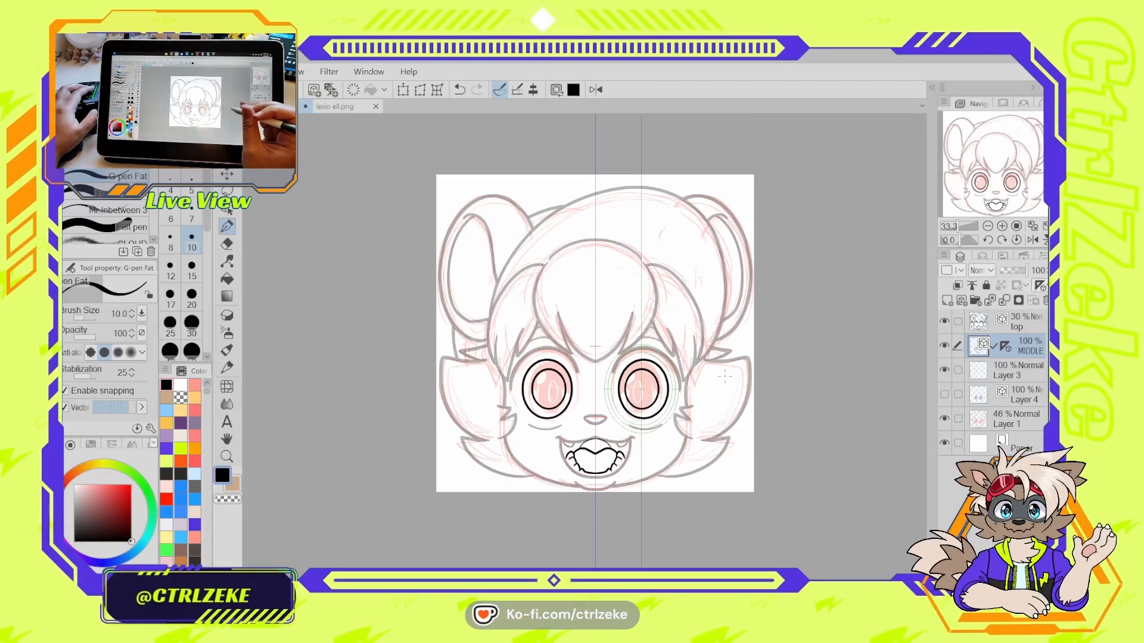
{"action": "left_click", "coordinate": [945, 419]}
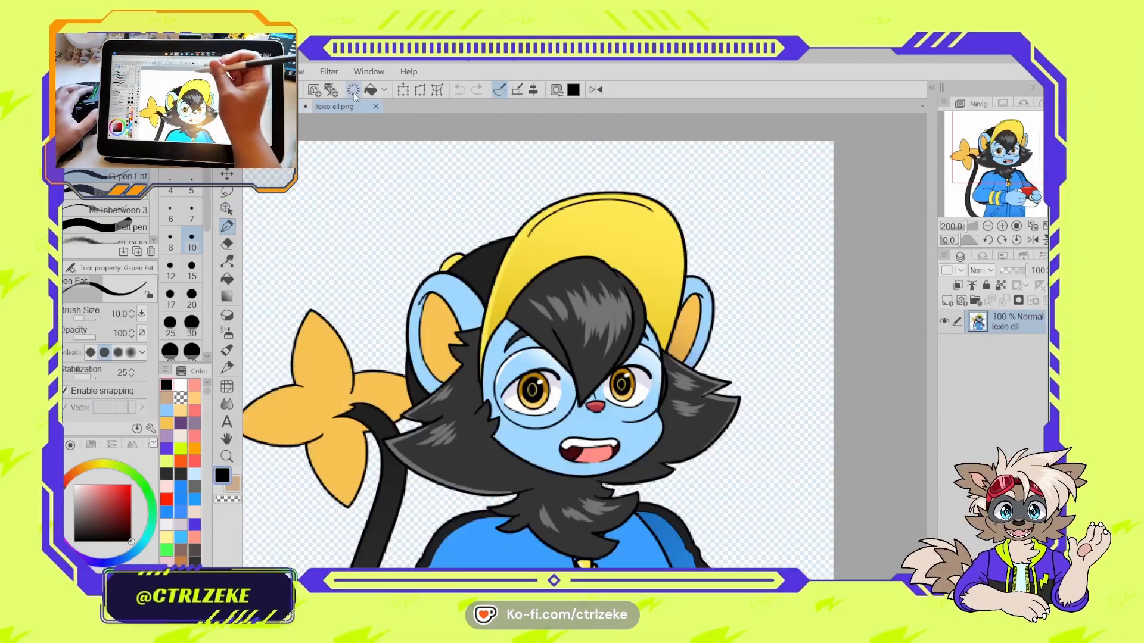
- Sample the dark amber, the light orange and the yellow pupil-ring colours from the reference character's eye
{"action": "scroll", "coordinate": [596, 346], "scroll_direction": "up", "scroll_amount": 5}
{"action": "scroll", "coordinate": [547, 376], "scroll_direction": "up", "scroll_amount": 5}
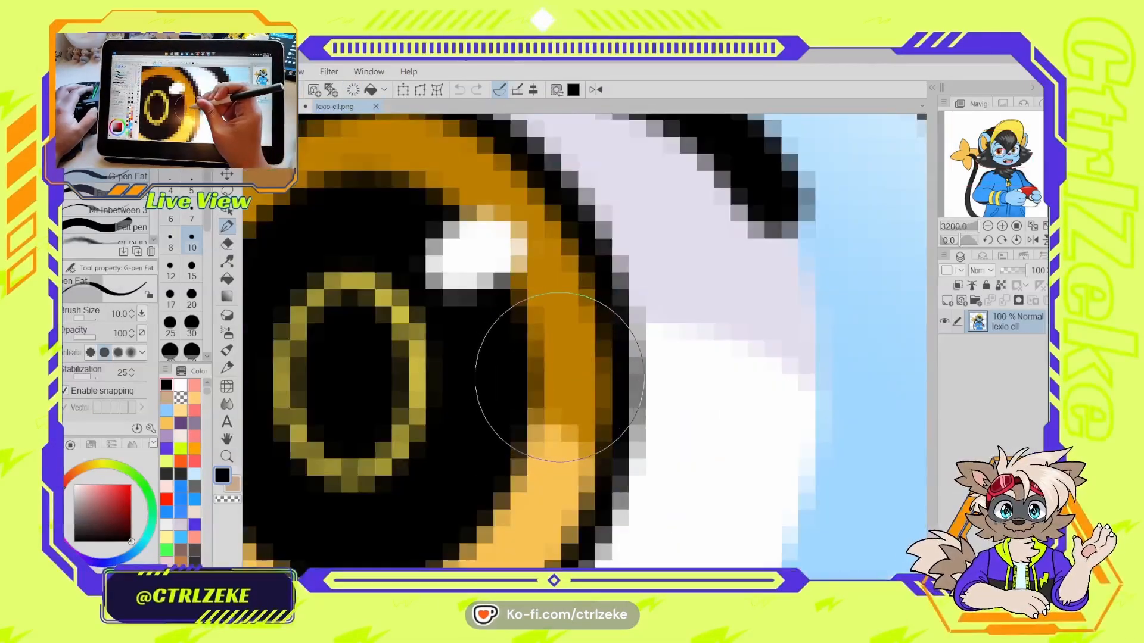
{"action": "left_click", "coordinate": [559, 381], "text": "alt"}
{"action": "key", "text": "x"}
{"action": "left_click", "coordinate": [555, 475], "text": "alt"}
{"action": "key", "text": "x"}
{"action": "left_click", "coordinate": [417, 369], "text": "alt"}
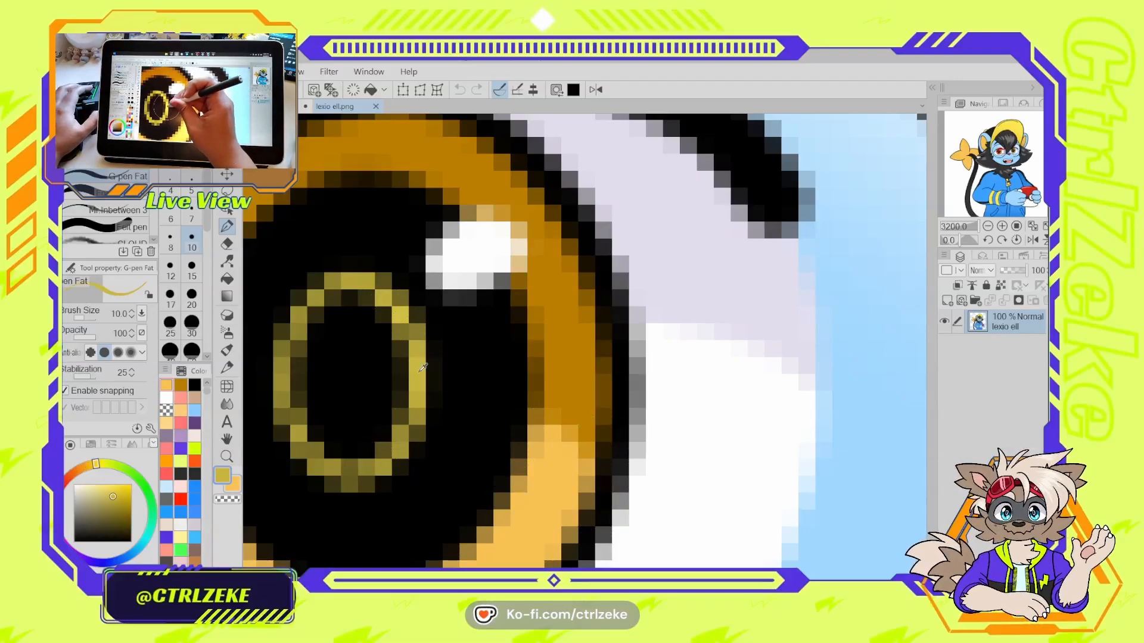
- Try a lighter yellow, and sample the pale orange glow at the bottom of the reference character's iris
{"action": "scroll", "coordinate": [455, 352], "scroll_direction": "down", "scroll_amount": 4}
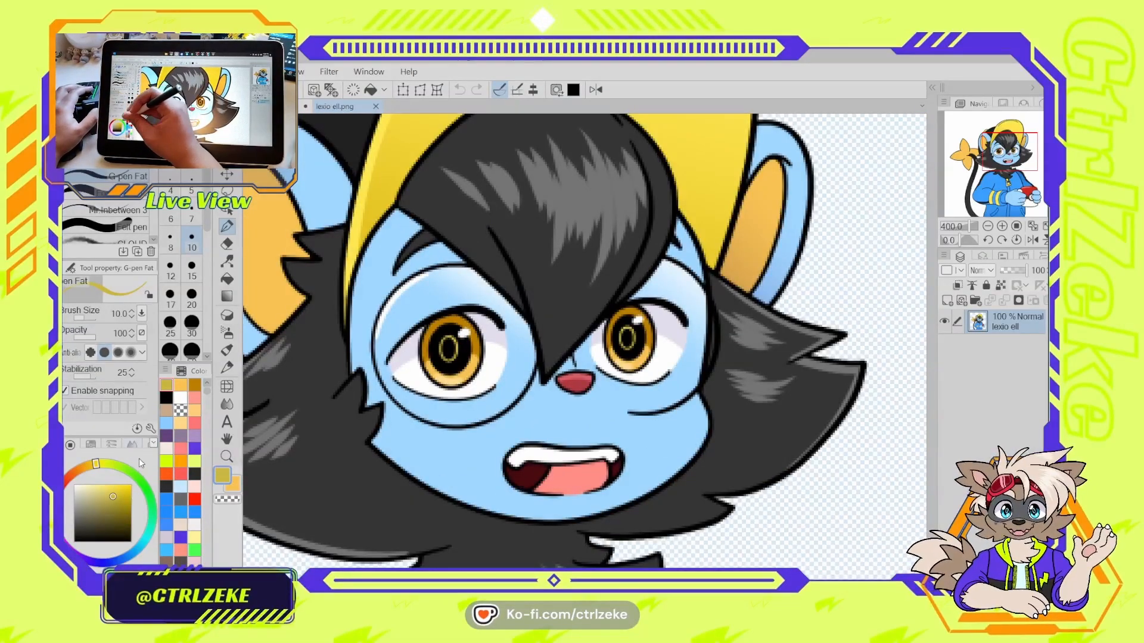
{"action": "left_click", "coordinate": [109, 486]}
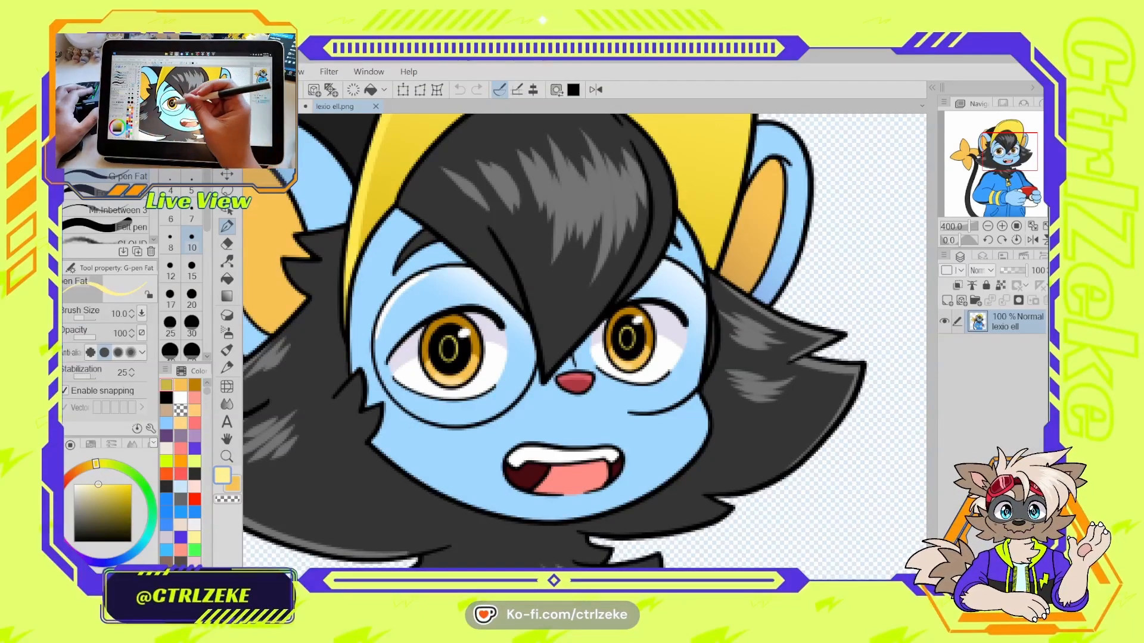
{"action": "scroll", "coordinate": [454, 383], "scroll_direction": "up", "scroll_amount": 2}
{"action": "left_click_drag", "start_coordinate": [320, 417], "coordinate": [553, 404]}
{"action": "left_click", "coordinate": [424, 432], "text": "alt"}
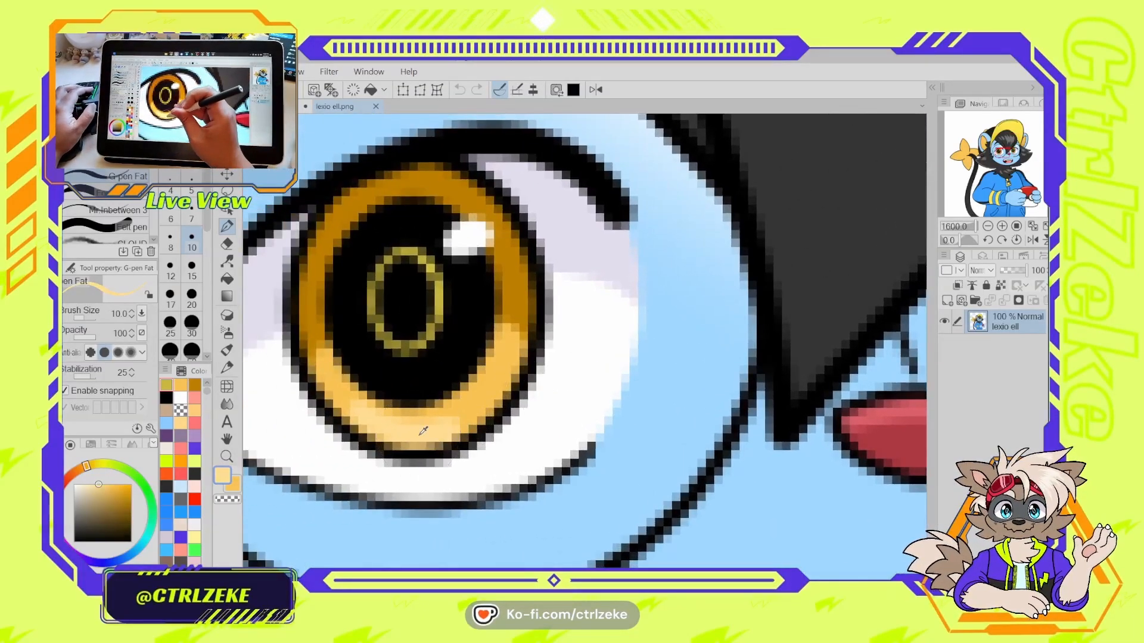
{"action": "left_click_drag", "start_coordinate": [421, 433], "coordinate": [416, 423]}
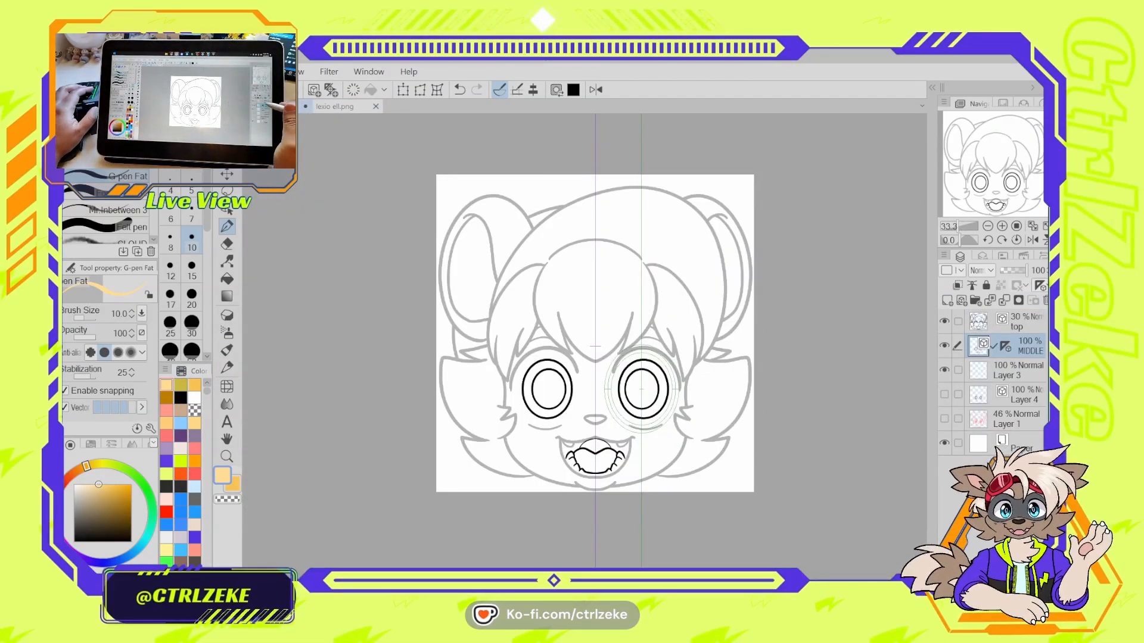
- Move the ruler from the MIDDLE layer to Layer 3 and make Layer 3 the active layer
{"action": "left_click", "coordinate": [973, 370]}
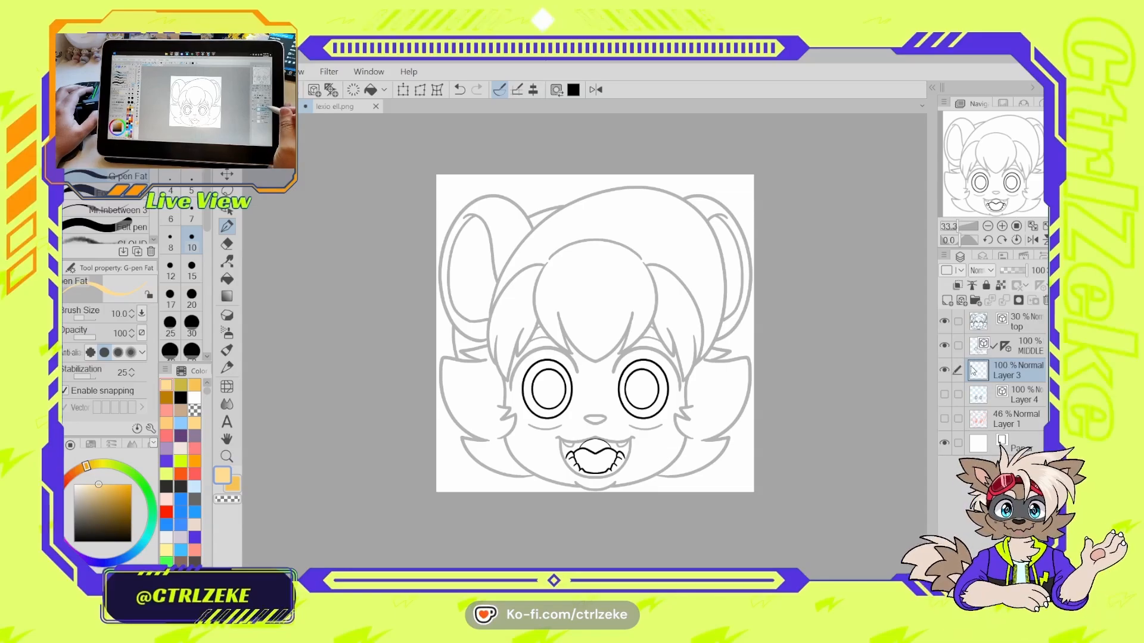
{"action": "left_click", "coordinate": [1014, 346]}
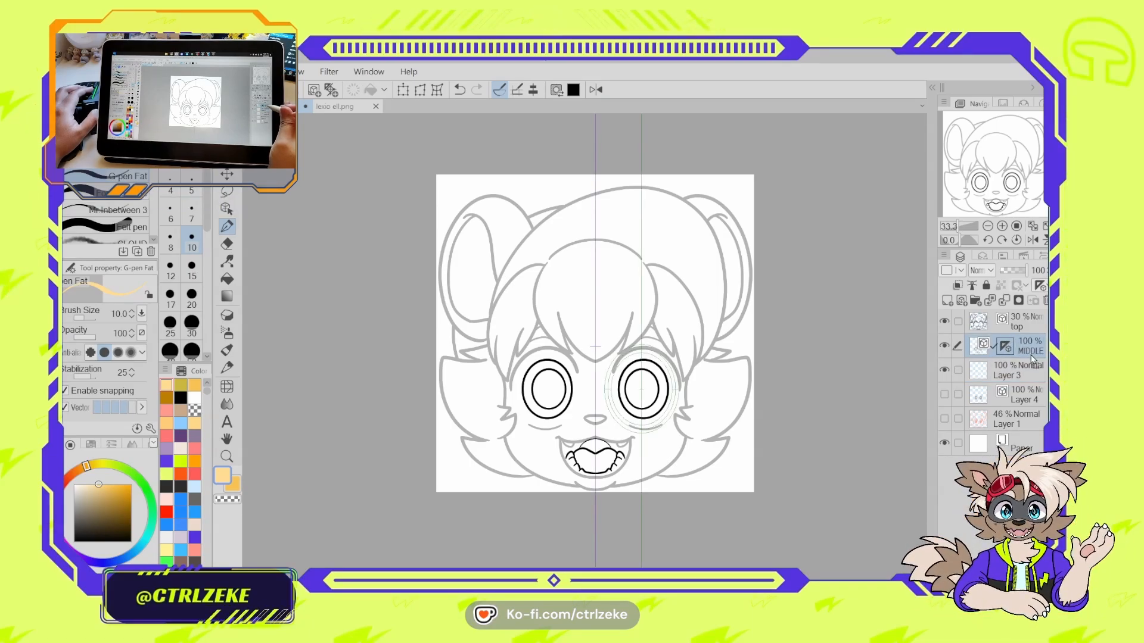
{"action": "left_click_drag", "start_coordinate": [1007, 345], "coordinate": [1015, 372]}
{"action": "left_click", "coordinate": [981, 369]}
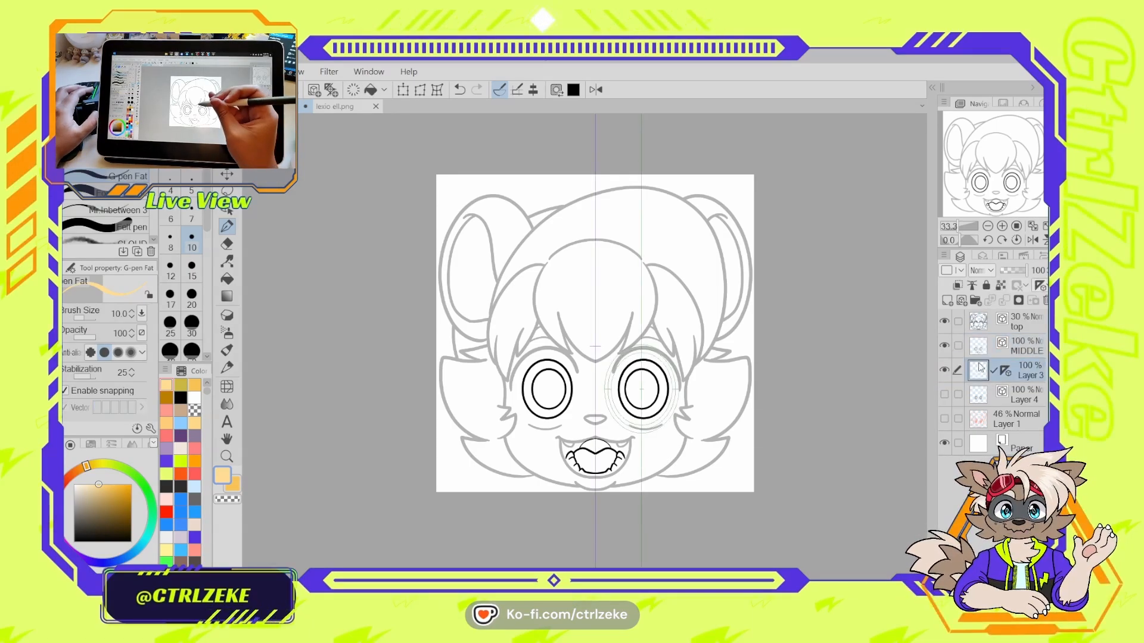
- Choose black as the pen colour for drawing the eyes on Layer 3
{"action": "scroll", "coordinate": [629, 369], "scroll_direction": "up", "scroll_amount": 2}
{"action": "left_click_drag", "start_coordinate": [640, 440], "coordinate": [616, 413]}
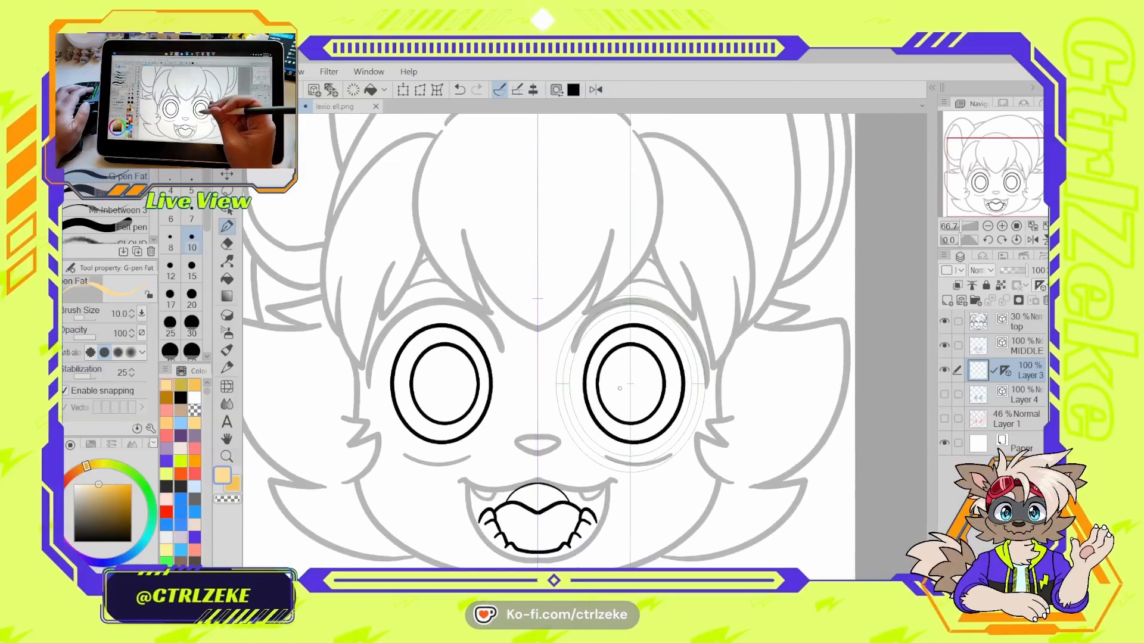
{"action": "left_click", "coordinate": [181, 397]}
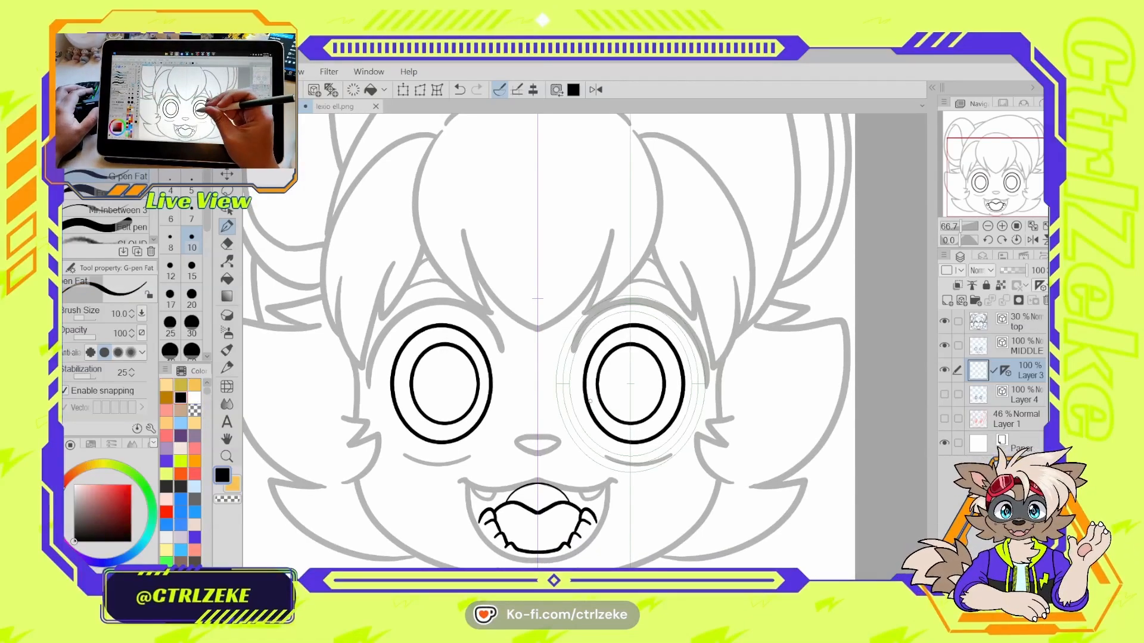
{"action": "key", "text": "bracketleft"}
{"action": "left_click_drag", "start_coordinate": [587, 398], "coordinate": [602, 386]}
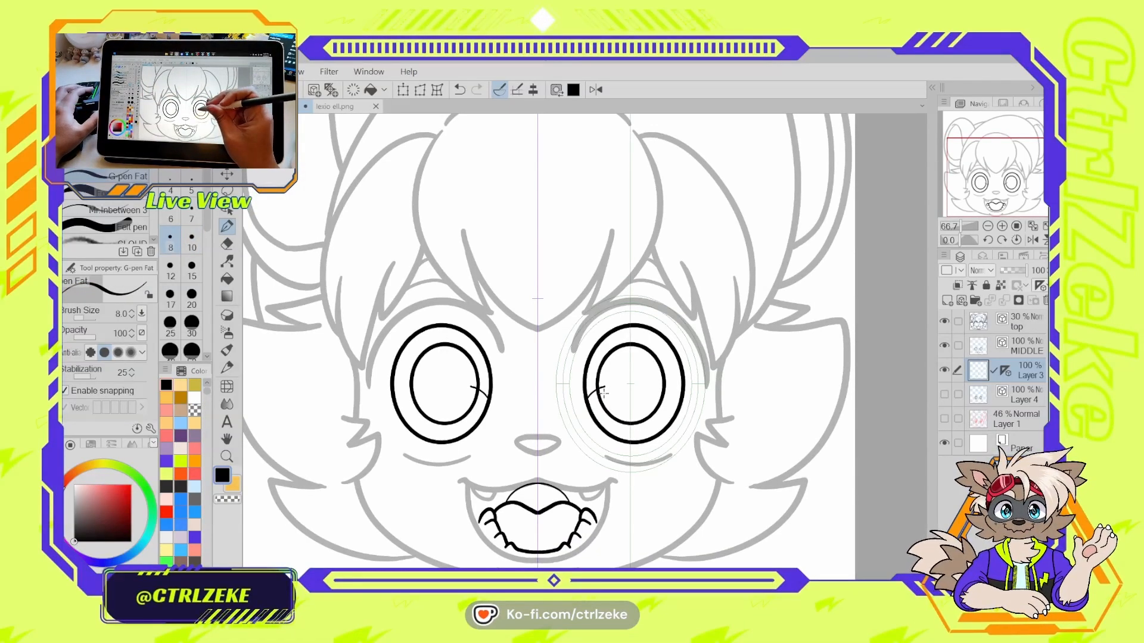
{"action": "key", "text": "ctrl+z"}
- Draw a mirrored black arc across the upper part of both irises with the G-pen at brush size 15
{"action": "key", "text": "bracketright"}
{"action": "key", "text": "bracketright"}
{"action": "key", "text": "bracketright"}
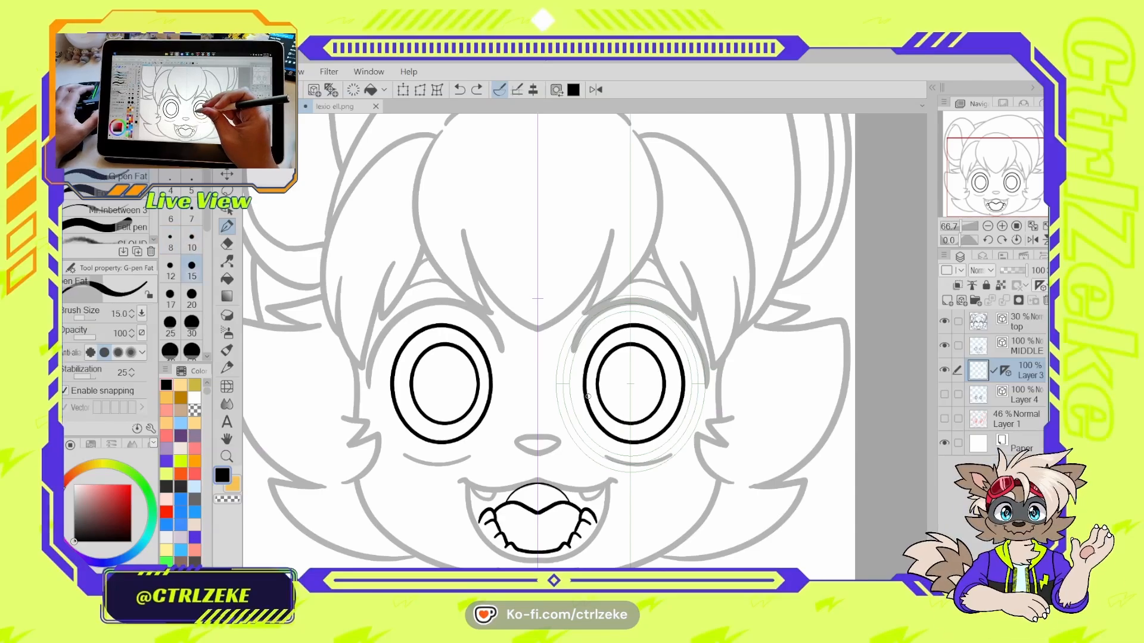
{"action": "key", "text": "ctrl+z"}
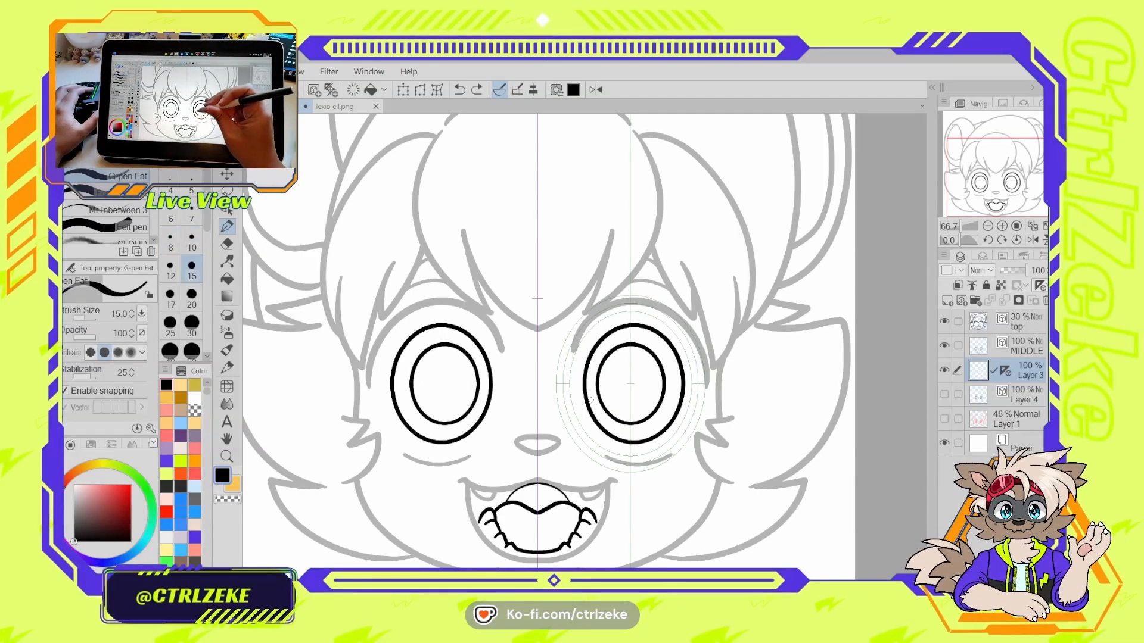
{"action": "mouse_move", "coordinate": [586, 401]}
{"action": "left_mouse_down"}
{"action": "mouse_move", "coordinate": [613, 381]}
{"action": "mouse_move", "coordinate": [681, 395]}
{"action": "left_mouse_up"}
{"action": "key", "text": "ctrl+z"}
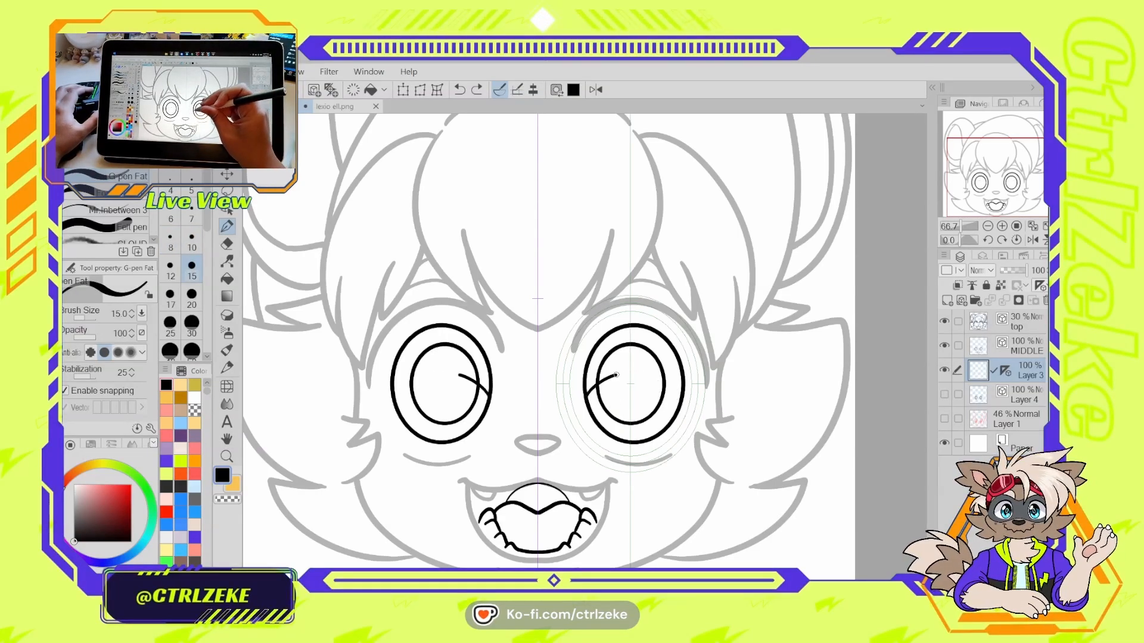
{"action": "left_click_drag", "start_coordinate": [616, 374], "coordinate": [674, 407]}
{"action": "key", "text": "ctrl+z"}
{"action": "mouse_move", "coordinate": [586, 393]}
{"action": "left_mouse_down"}
{"action": "mouse_move", "coordinate": [614, 370]}
{"action": "mouse_move", "coordinate": [671, 399]}
{"action": "left_mouse_up"}
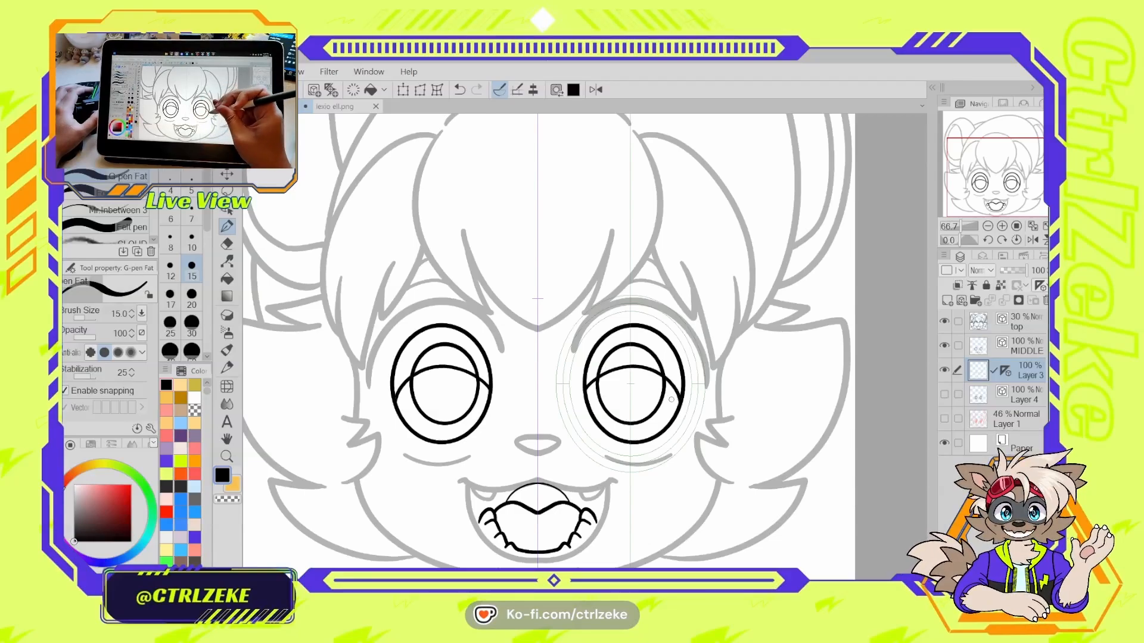
- Fill the pupils and the iris areas above the arcs with black on Layer 3
{"action": "key", "text": "g"}
{"action": "left_click_drag", "start_coordinate": [633, 356], "coordinate": [638, 390]}
{"action": "left_click", "coordinate": [611, 343]}
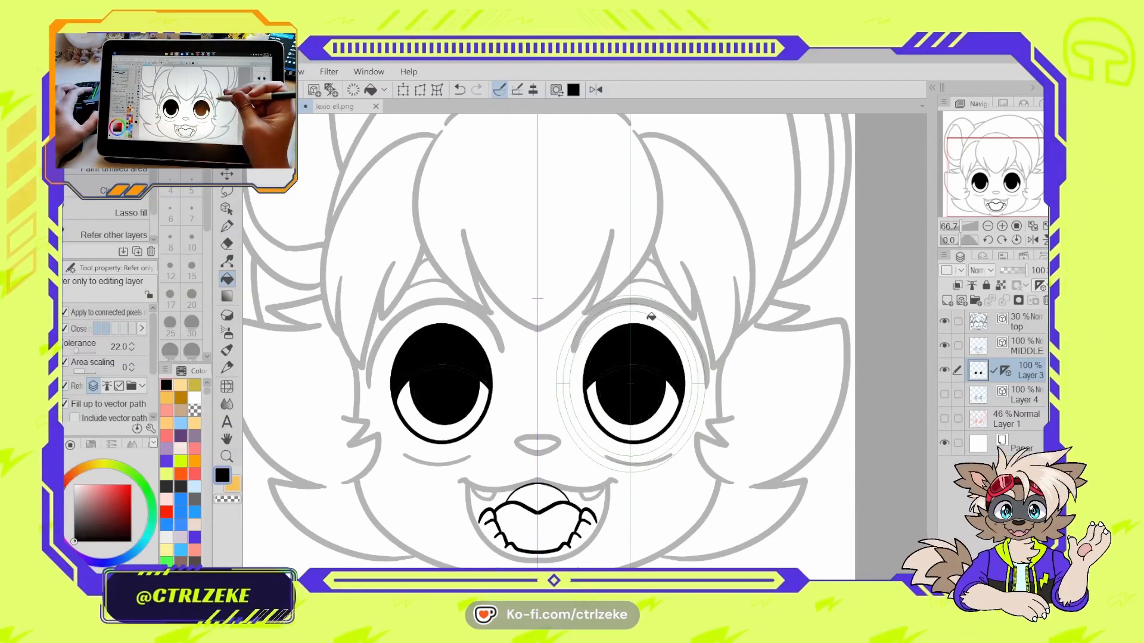
- Select the concentric circle ruler around the eye and turn on snapping to it
{"action": "scroll", "coordinate": [651, 318], "scroll_direction": "down", "scroll_amount": 1}
{"action": "scroll", "coordinate": [651, 316], "scroll_direction": "down", "scroll_amount": 1}
{"action": "scroll", "coordinate": [651, 316], "scroll_direction": "up", "scroll_amount": 3}
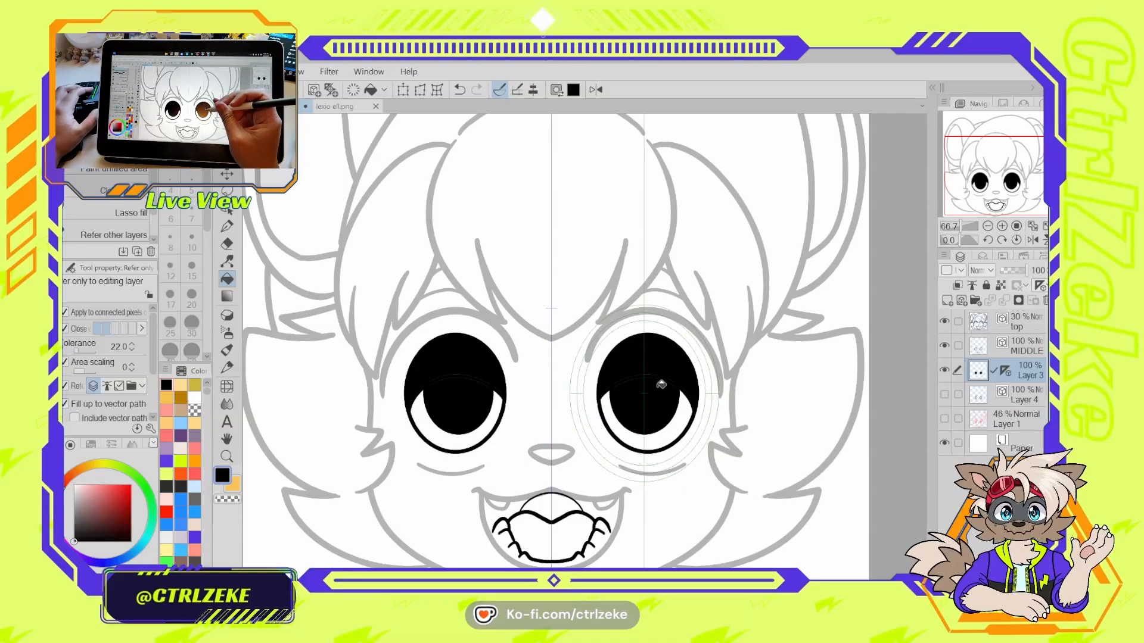
{"action": "scroll", "coordinate": [663, 386], "scroll_direction": "down", "scroll_amount": 3}
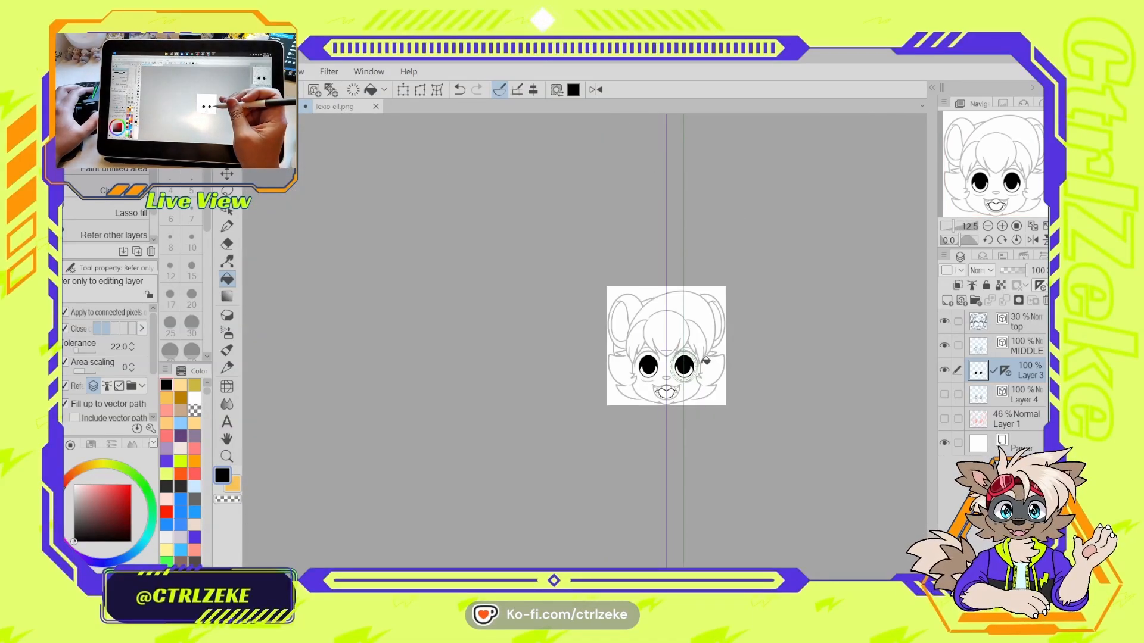
{"action": "scroll", "coordinate": [709, 355], "scroll_direction": "up", "scroll_amount": 4}
{"action": "scroll", "coordinate": [656, 370], "scroll_direction": "up", "scroll_amount": 2}
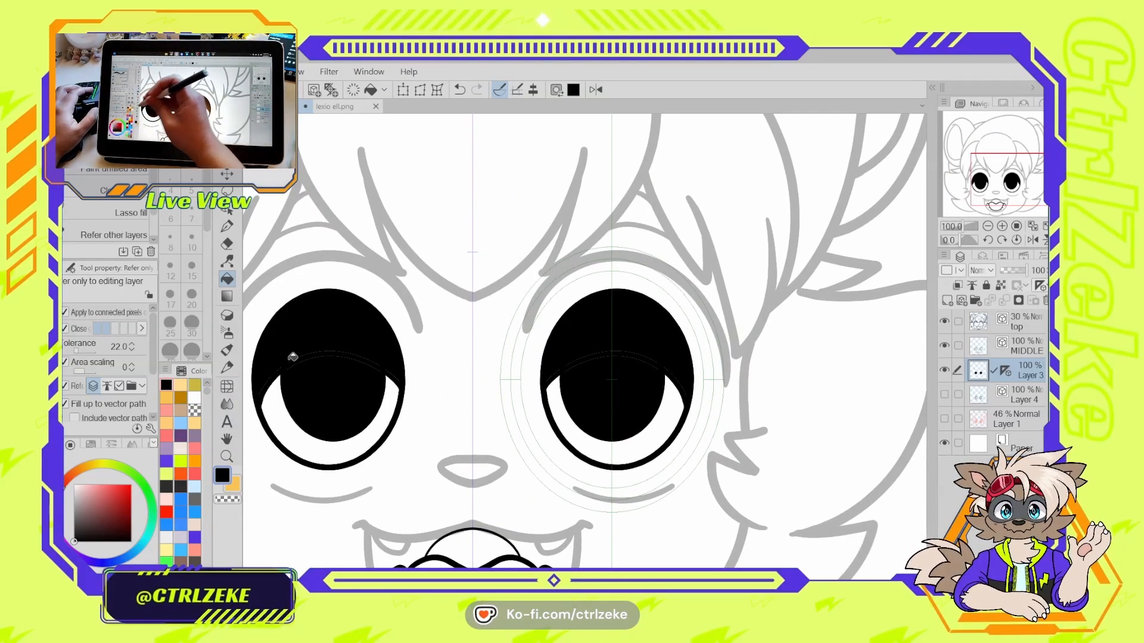
{"action": "key", "text": "o"}
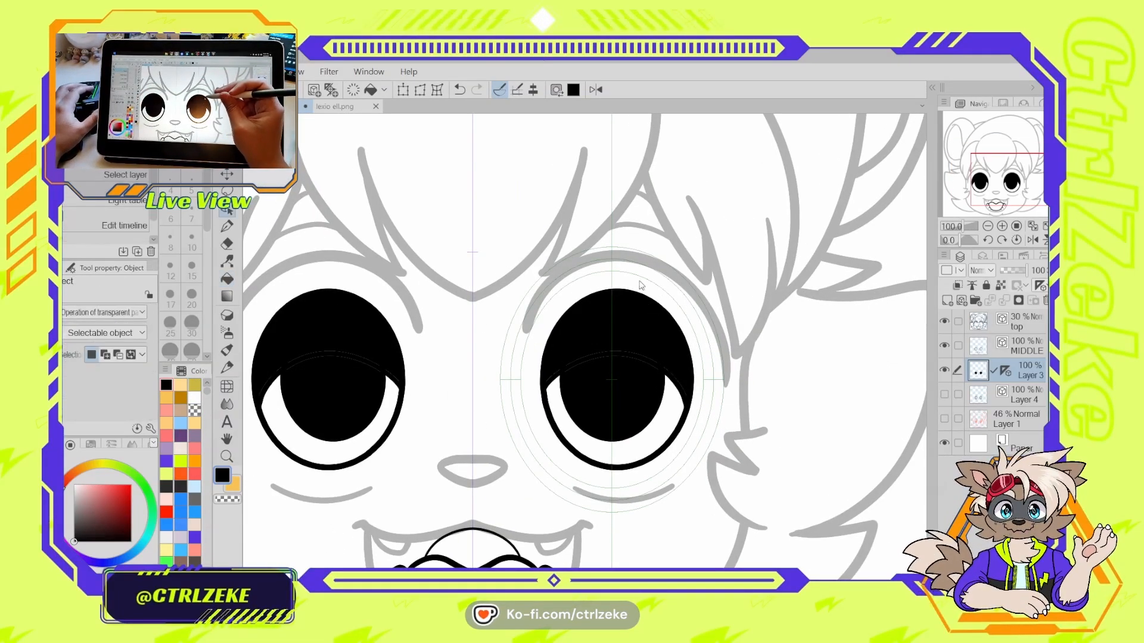
{"action": "left_click", "coordinate": [615, 381]}
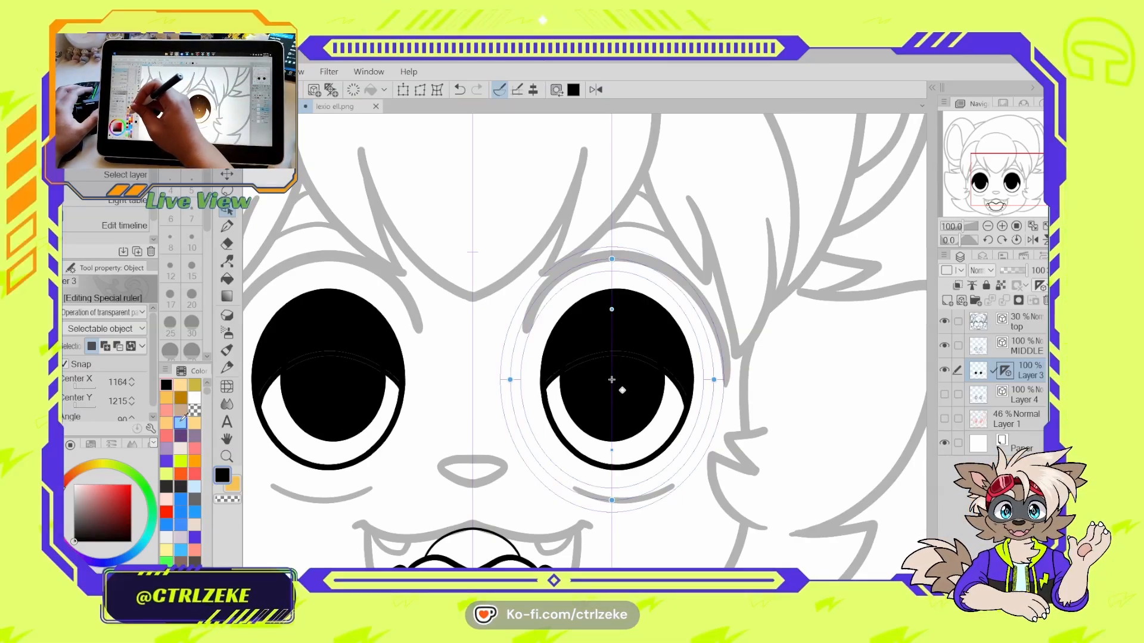
- Set the pen's secondary colour to a pale yellow, lightened from the sampled pupil-ring yellow
{"action": "left_click", "coordinate": [194, 384]}
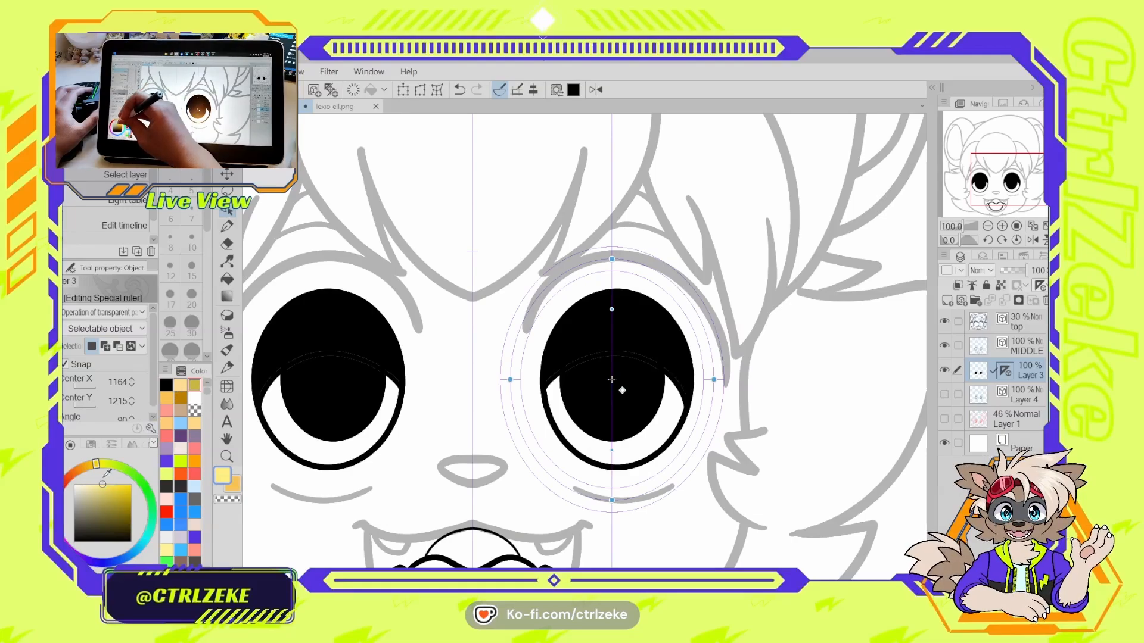
{"action": "key", "text": "p"}
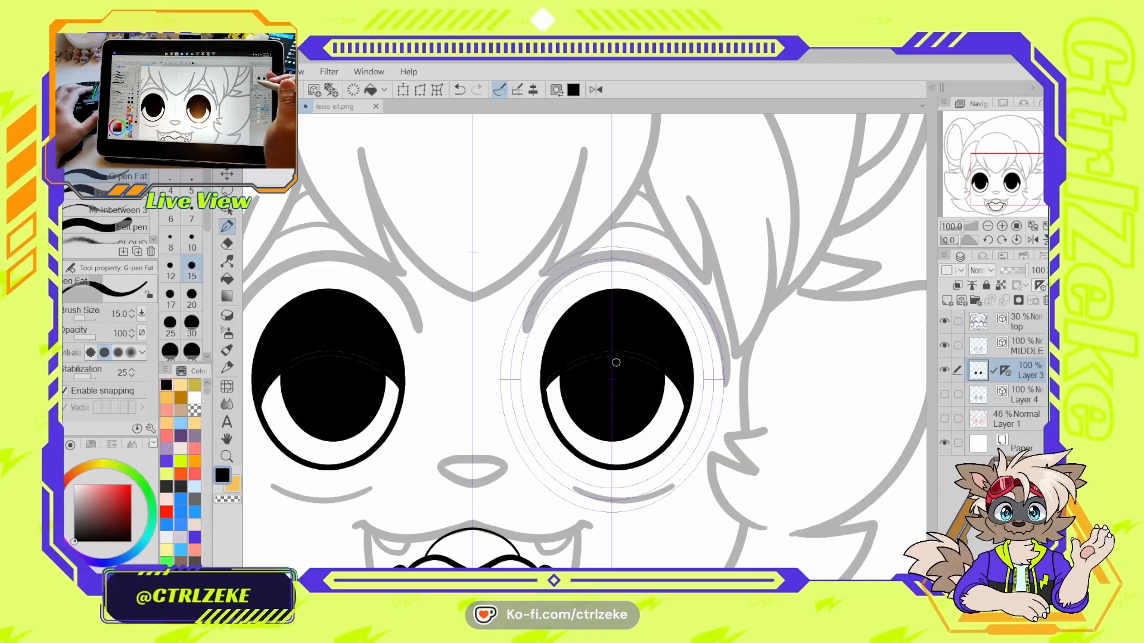
{"action": "key", "text": "x"}
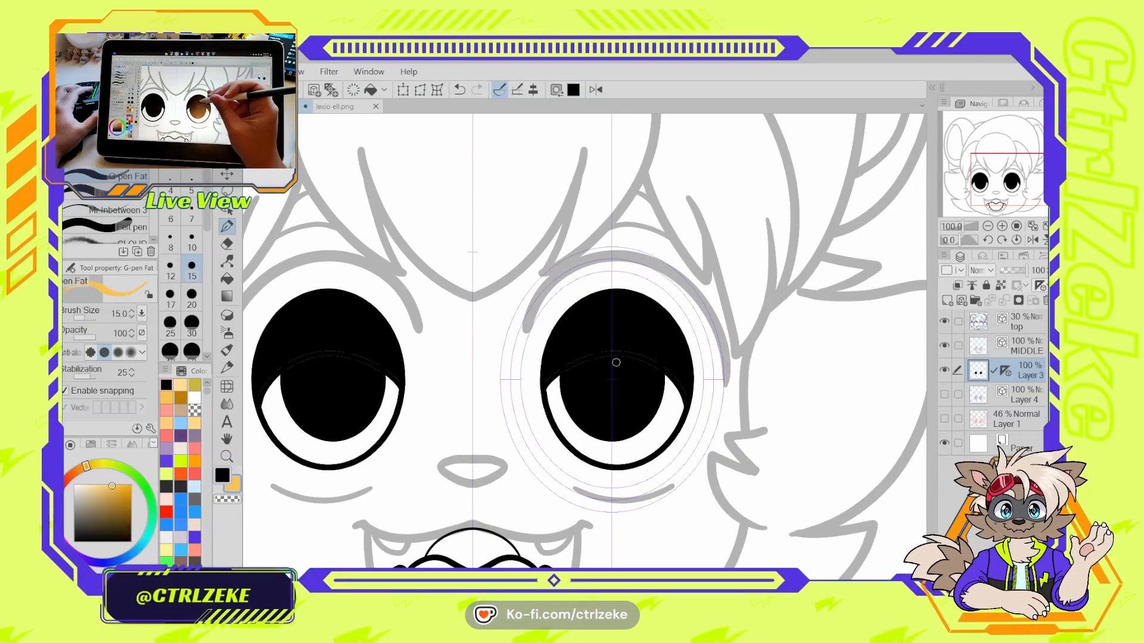
{"action": "left_click", "coordinate": [196, 384]}
{"action": "left_click_drag", "start_coordinate": [110, 496], "coordinate": [99, 484]}
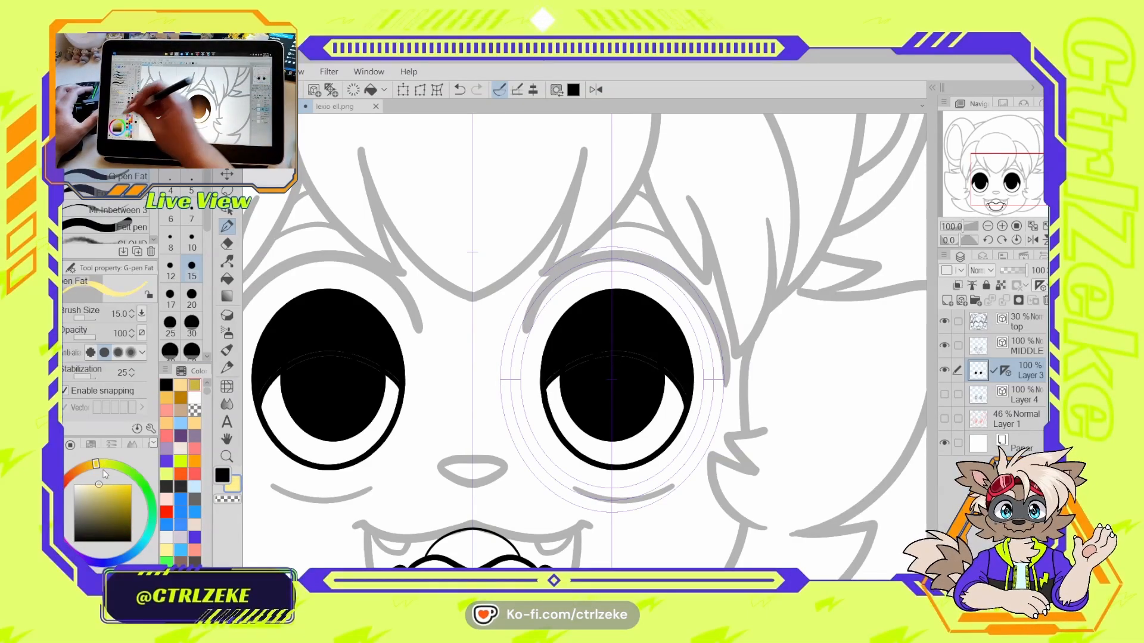
{"action": "left_click_drag", "start_coordinate": [595, 340], "coordinate": [592, 369]}
{"action": "scroll", "coordinate": [593, 370], "scroll_direction": "down", "scroll_amount": 4}
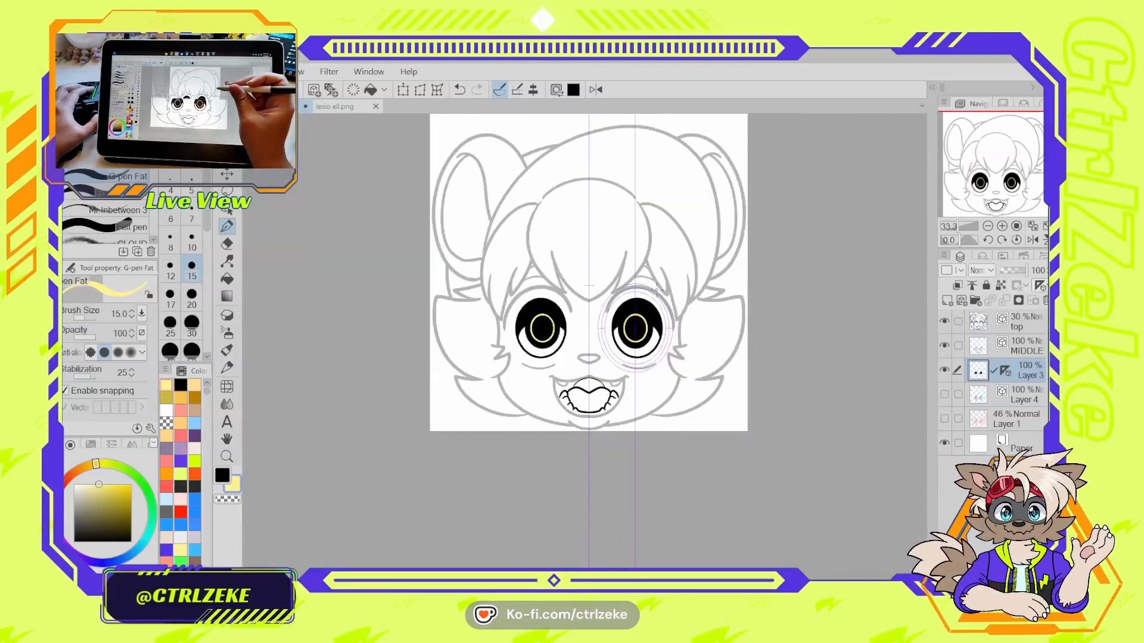
{"action": "scroll", "coordinate": [605, 360], "scroll_direction": "up", "scroll_amount": 3}
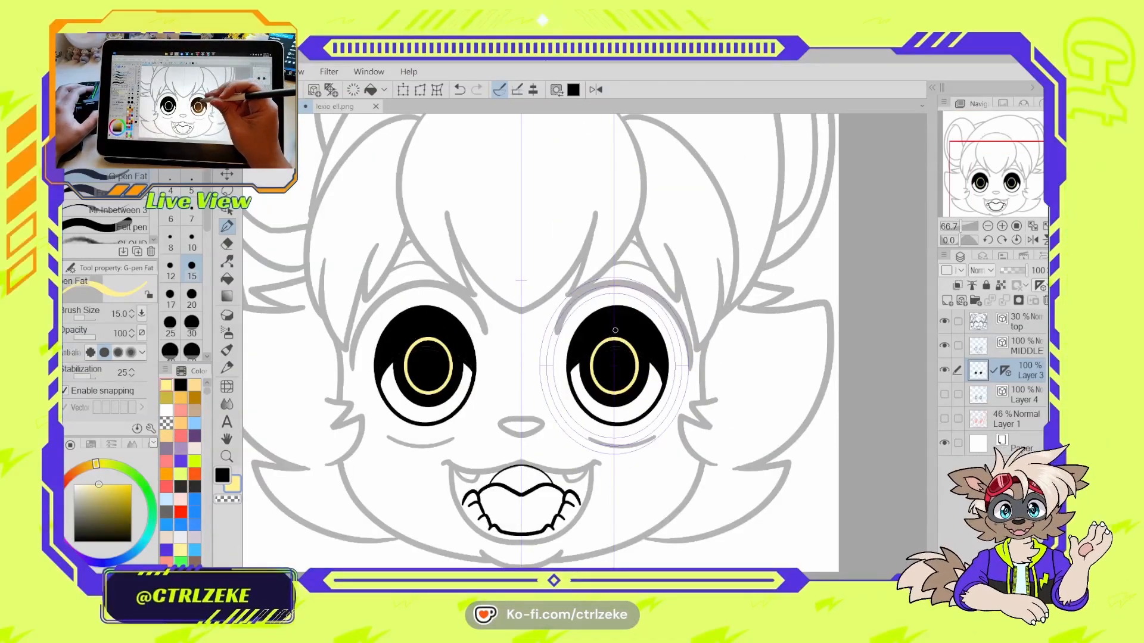
{"action": "key", "text": "ctrl+z"}
- Draw a pale yellow oval ring inside both black pupils with the G-pen at brush size 12.5
{"action": "key", "text": "bracketleft"}
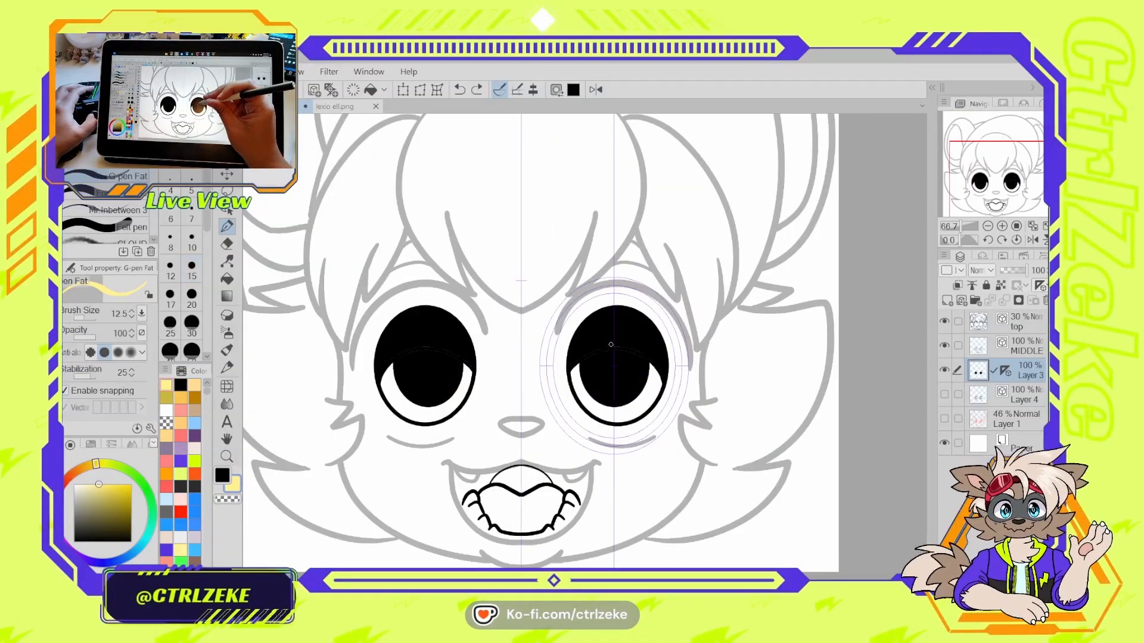
{"action": "left_click_drag", "start_coordinate": [601, 345], "coordinate": [602, 358]}
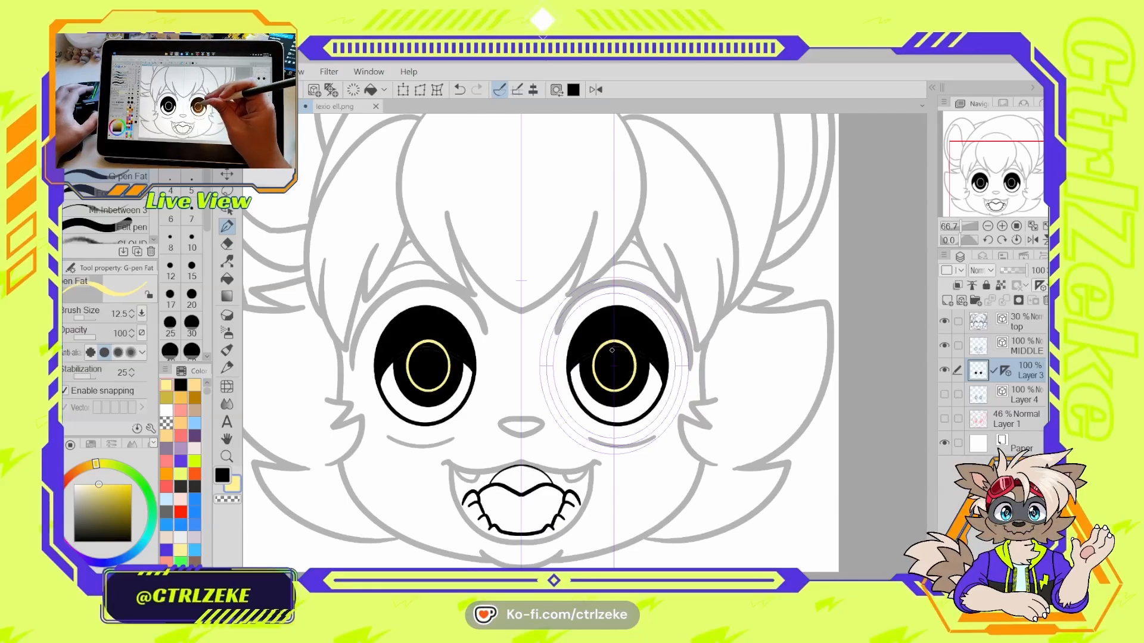
- Undo the pale yellow oval rings in both pupils
{"action": "scroll", "coordinate": [622, 339], "scroll_direction": "down", "scroll_amount": 3}
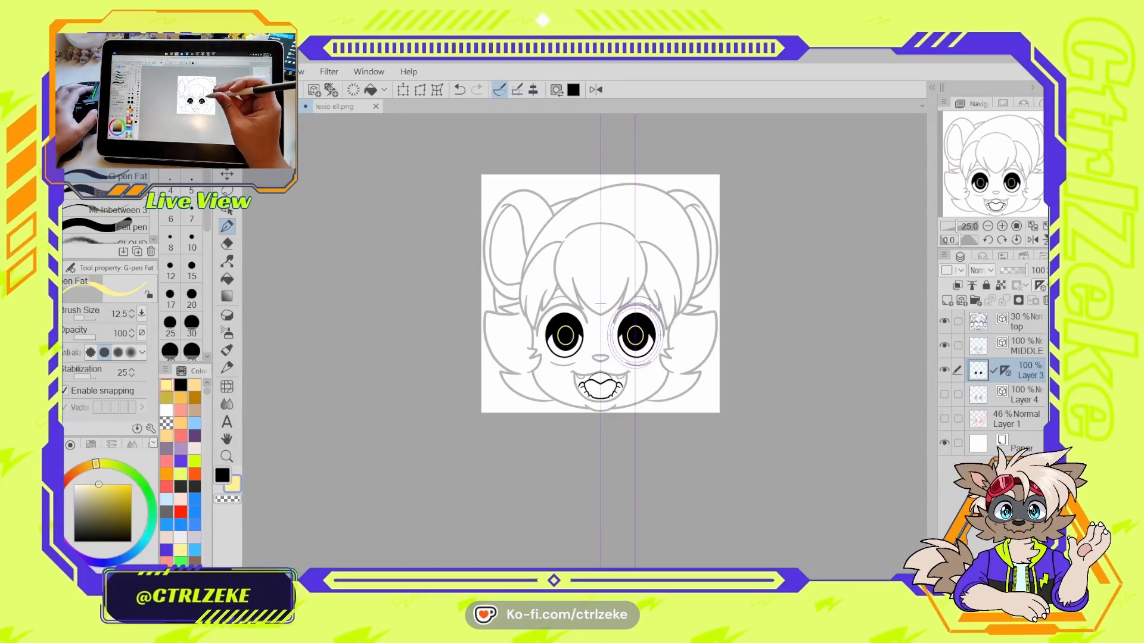
{"action": "scroll", "coordinate": [635, 335], "scroll_direction": "up", "scroll_amount": 3}
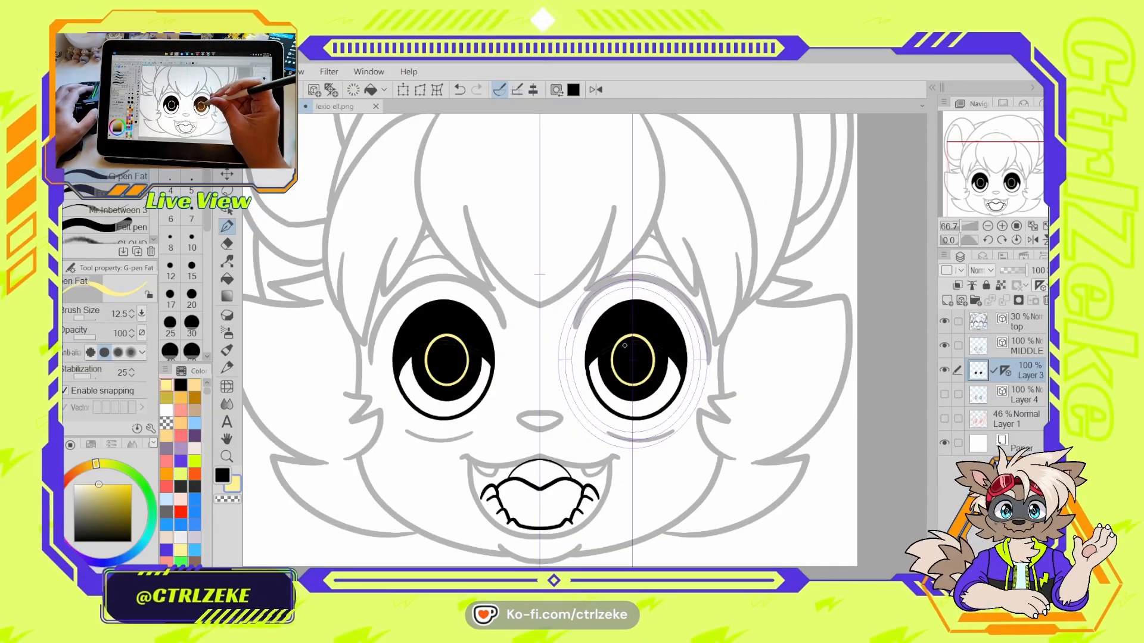
{"action": "key", "text": "ctrl+z"}
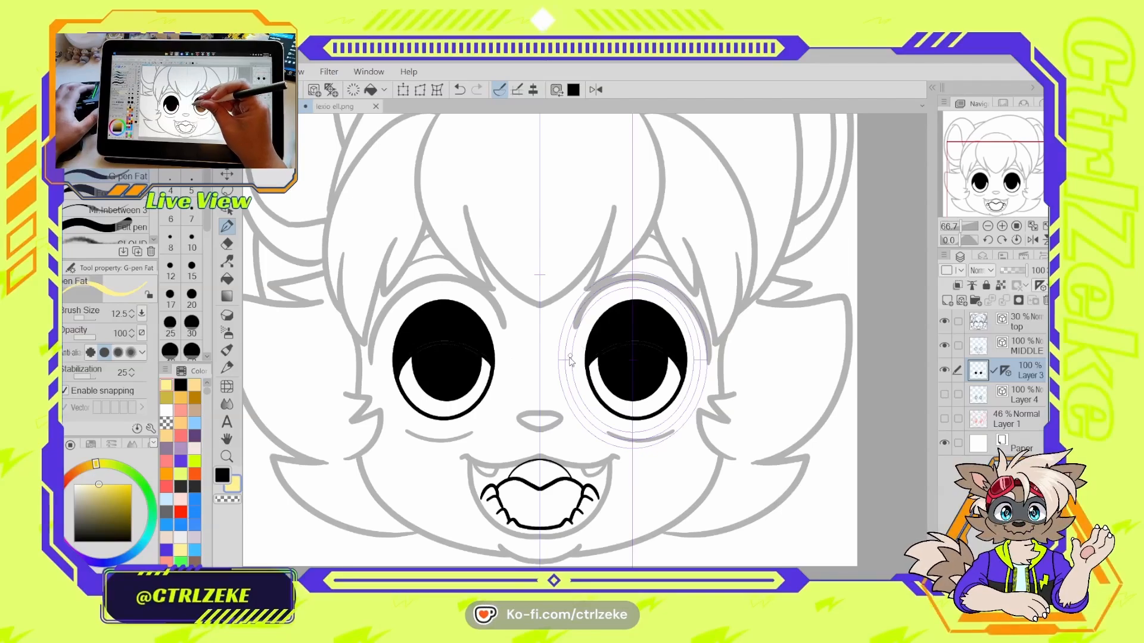
- Narrow the eye's concentric circle ruler slightly and shift its centre up to Y 1204
{"action": "key", "text": "o"}
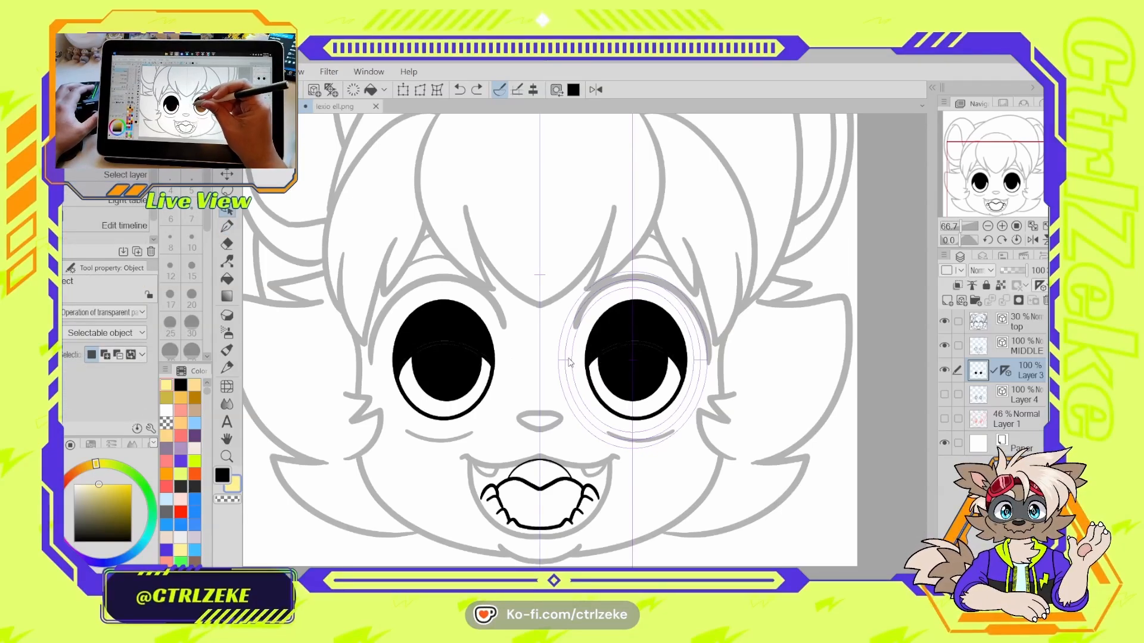
{"action": "left_click", "coordinate": [634, 292]}
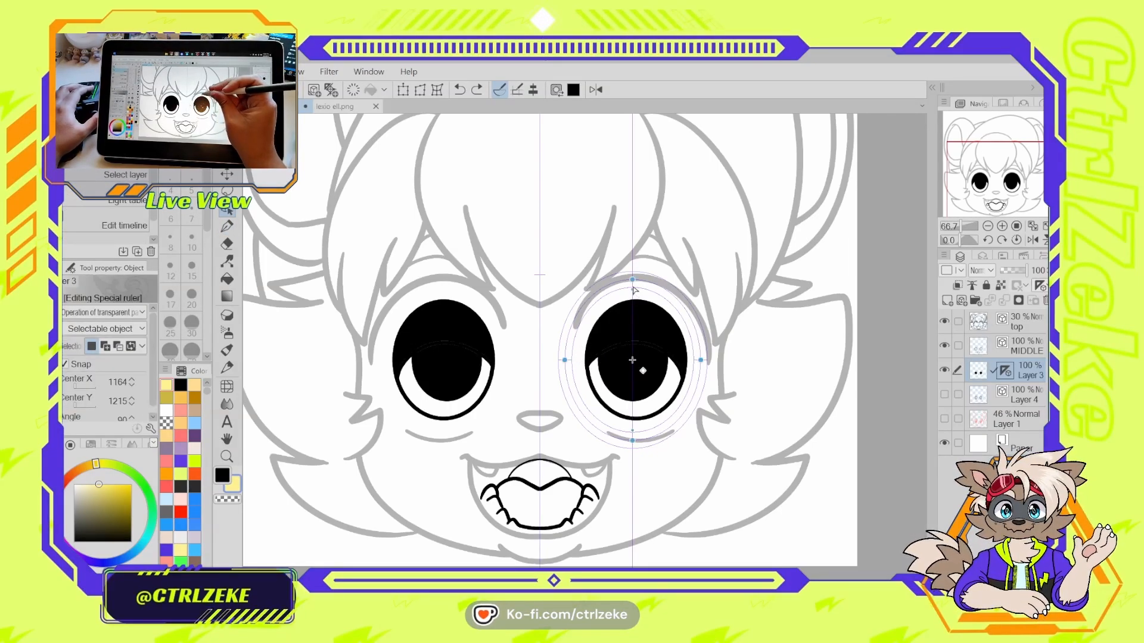
{"action": "left_click_drag", "start_coordinate": [564, 360], "coordinate": [568, 361]}
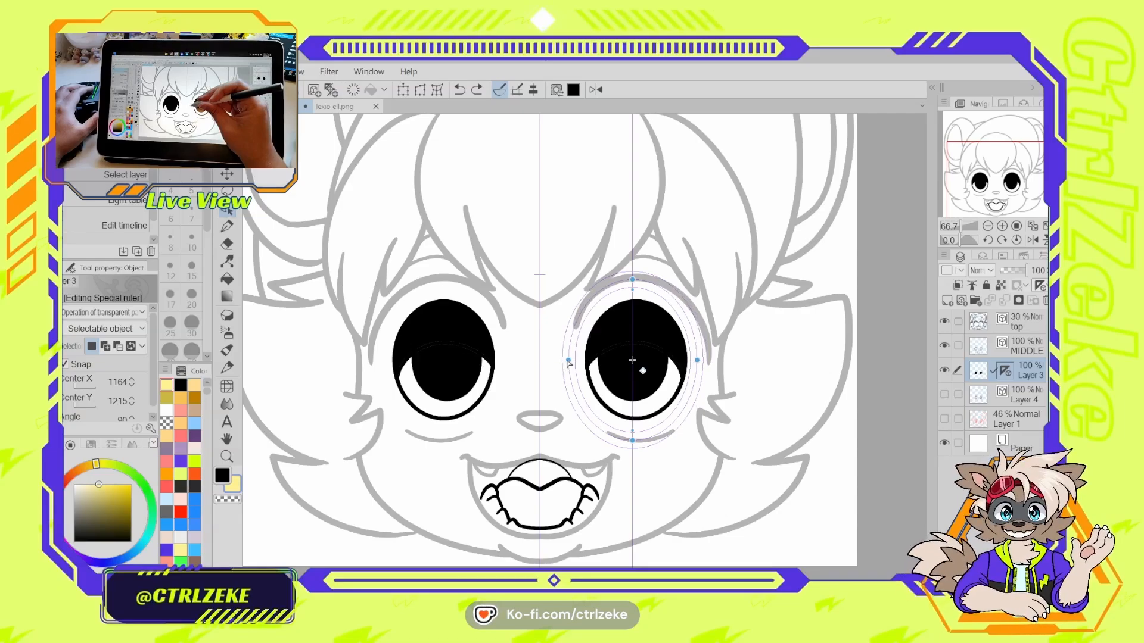
{"action": "key", "text": "p"}
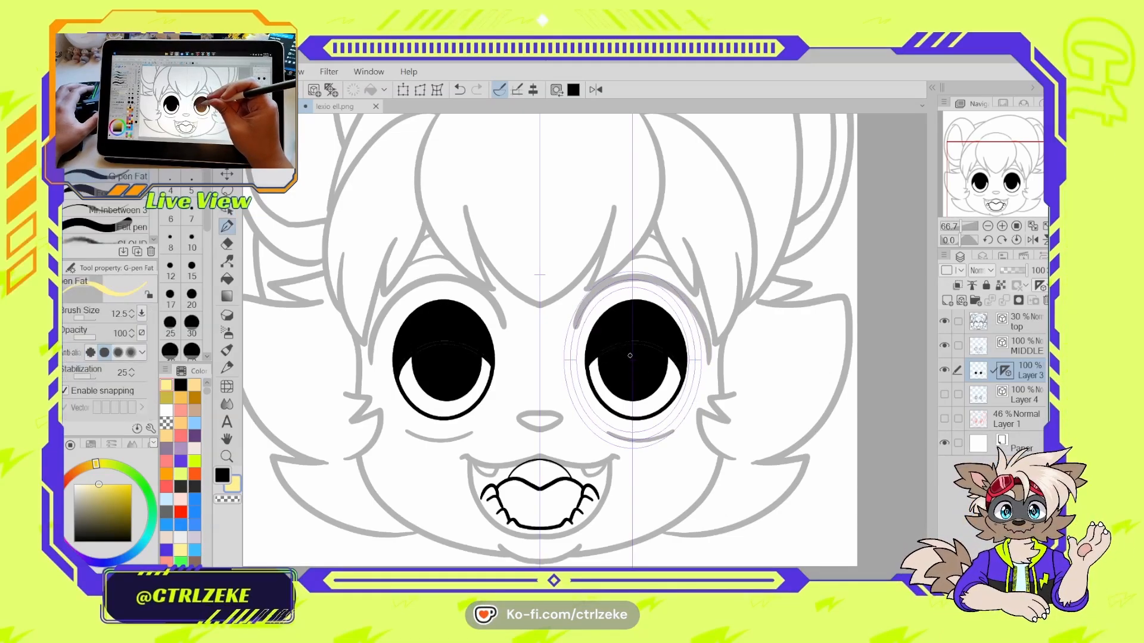
{"action": "key", "text": "o"}
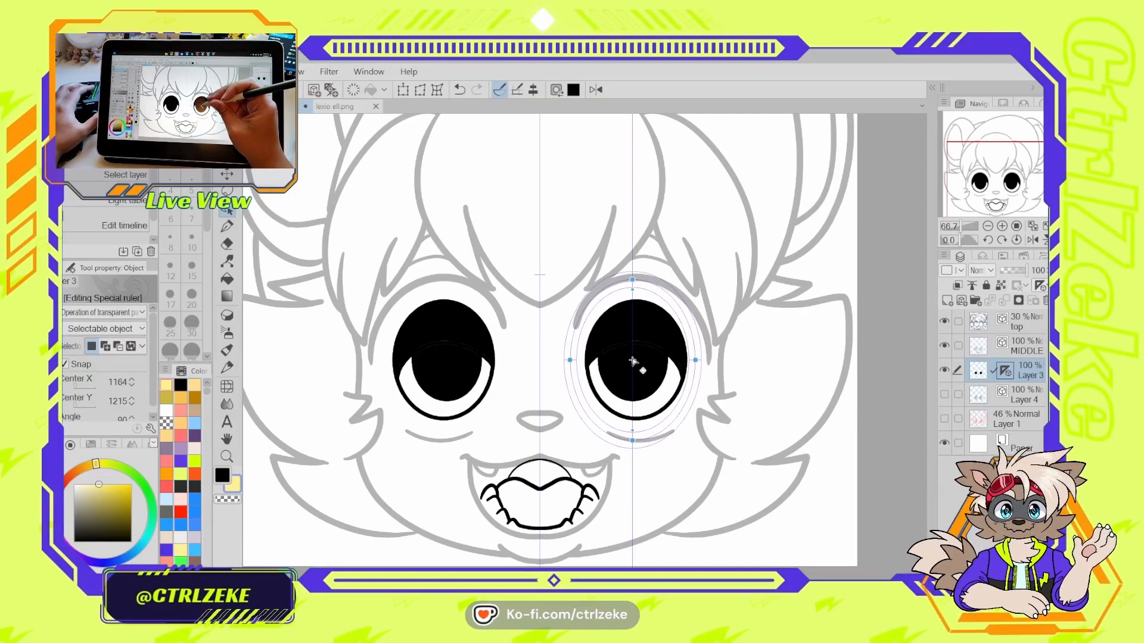
{"action": "left_click", "coordinate": [633, 357]}
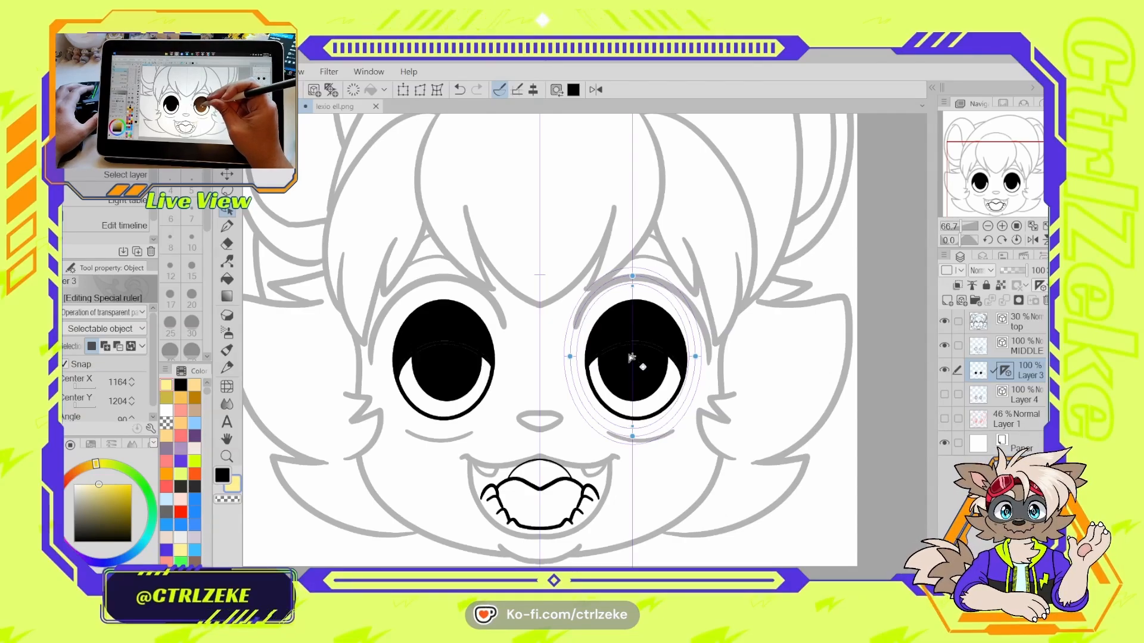
- Redraw the pale yellow oval ring in both pupils along the adjusted ruler with the G-pen at size 12.5
{"action": "key", "text": "p"}
{"action": "left_click_drag", "start_coordinate": [632, 334], "coordinate": [631, 335]}
{"action": "scroll", "coordinate": [640, 335], "scroll_direction": "down", "scroll_amount": 2}
{"action": "scroll", "coordinate": [640, 335], "scroll_direction": "down", "scroll_amount": 5}
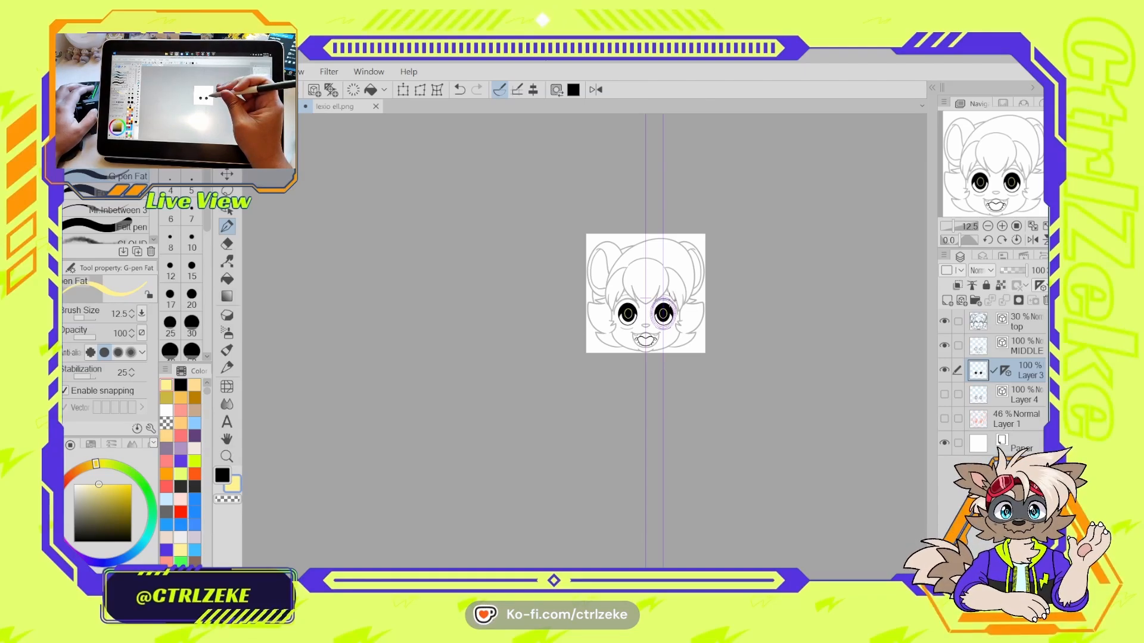
{"action": "scroll", "coordinate": [663, 313], "scroll_direction": "up", "scroll_amount": 5}
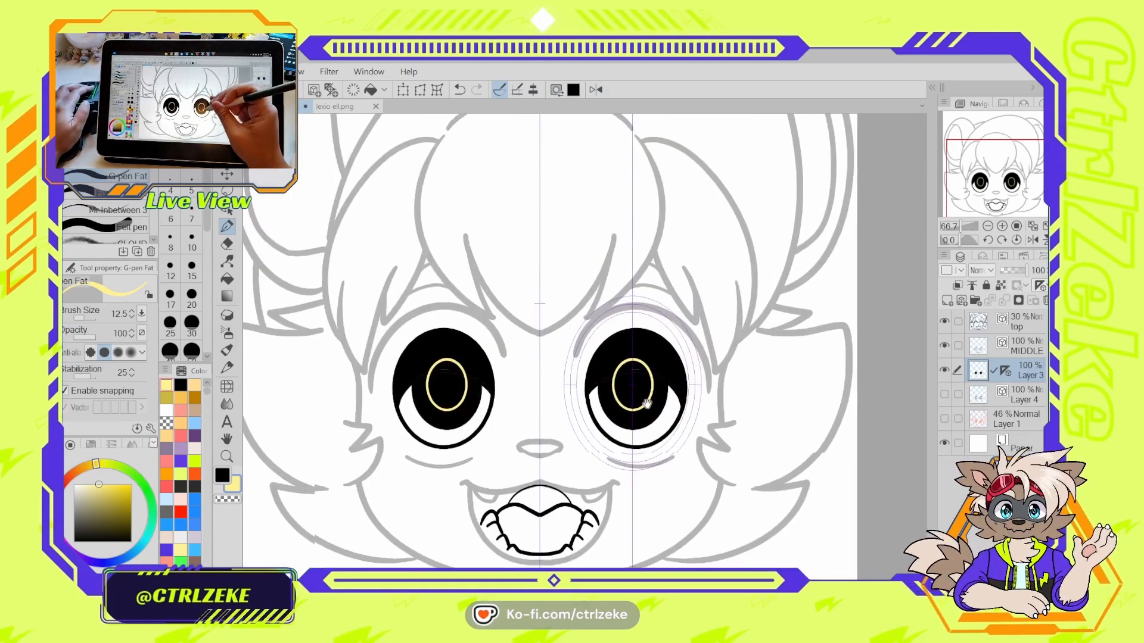
- Turn off snapping to the concentric circle ruler around the eye
{"action": "key", "text": "g"}
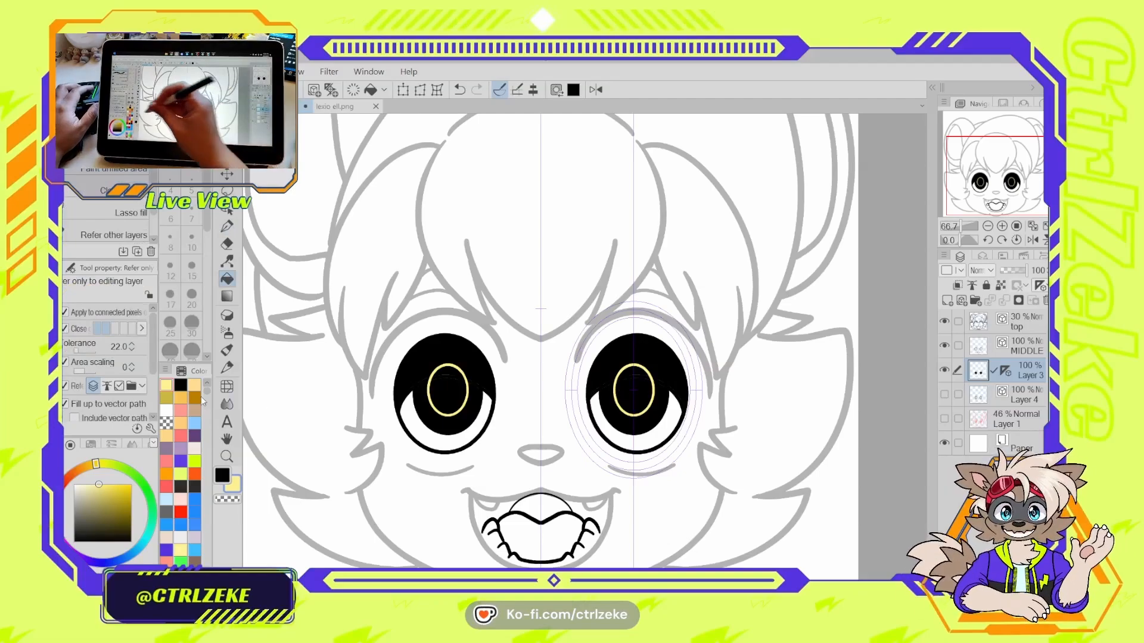
{"action": "key", "text": "o"}
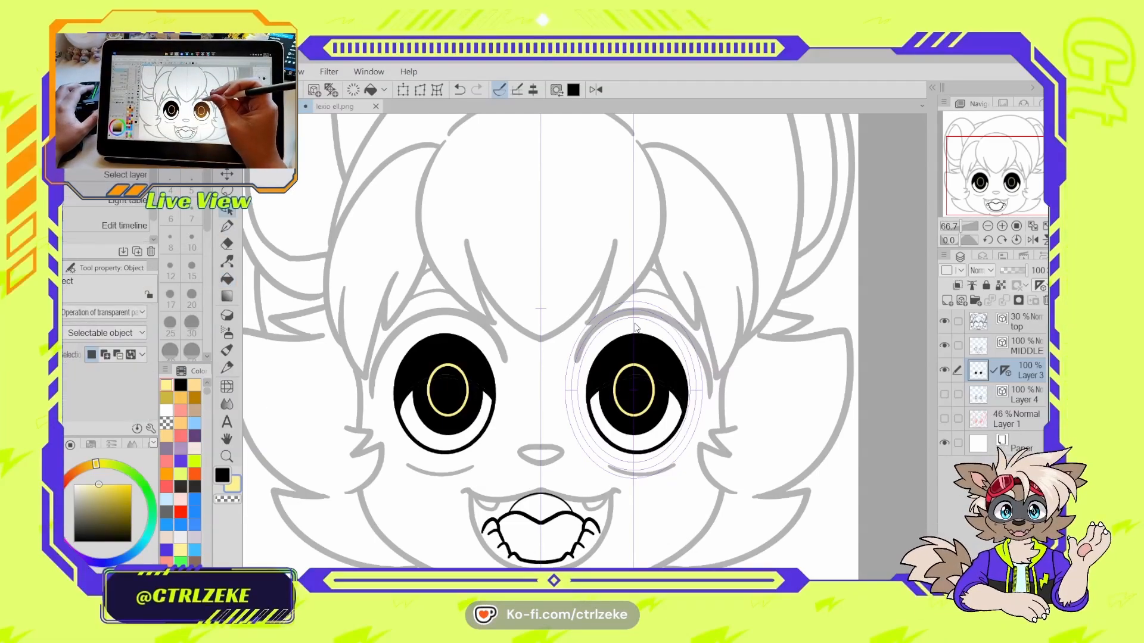
{"action": "left_click", "coordinate": [642, 384]}
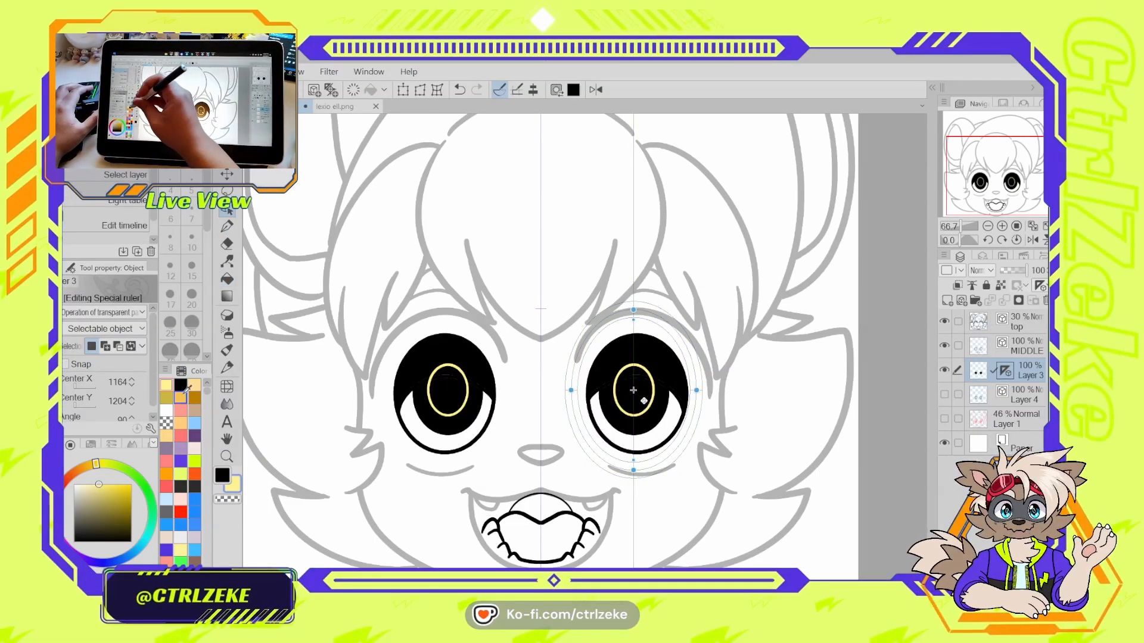
- Fill the lower crescent of both irises with dark orange on Layer 3
{"action": "key", "text": "g"}
{"action": "left_click", "coordinate": [648, 435]}
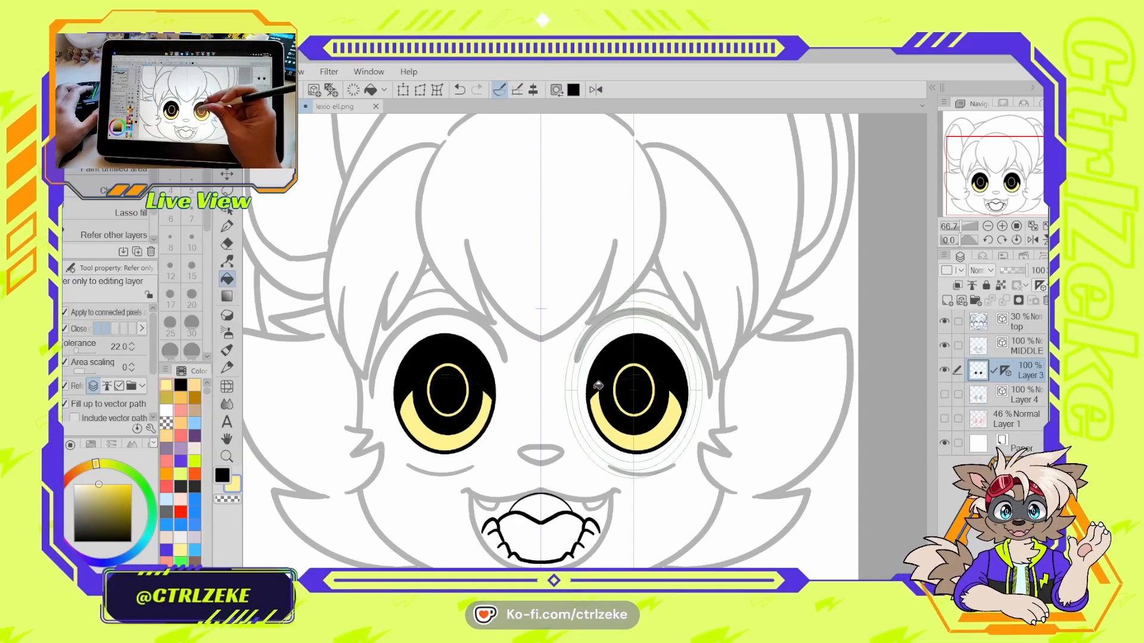
{"action": "key", "text": "ctrl+z"}
{"action": "left_click", "coordinate": [194, 396]}
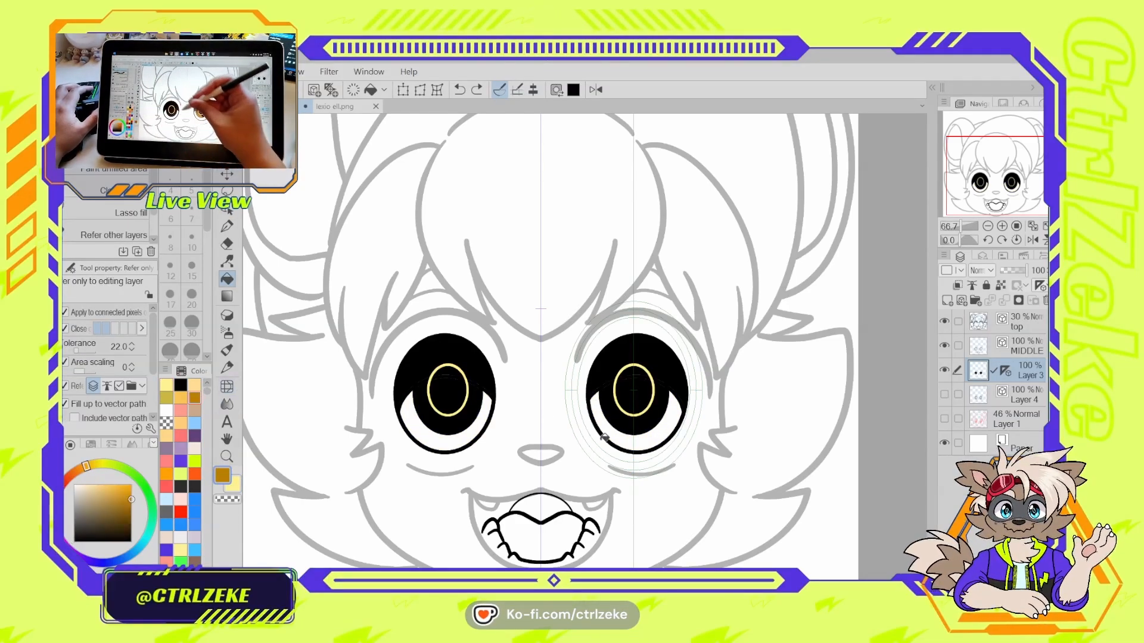
{"action": "left_click", "coordinate": [620, 435]}
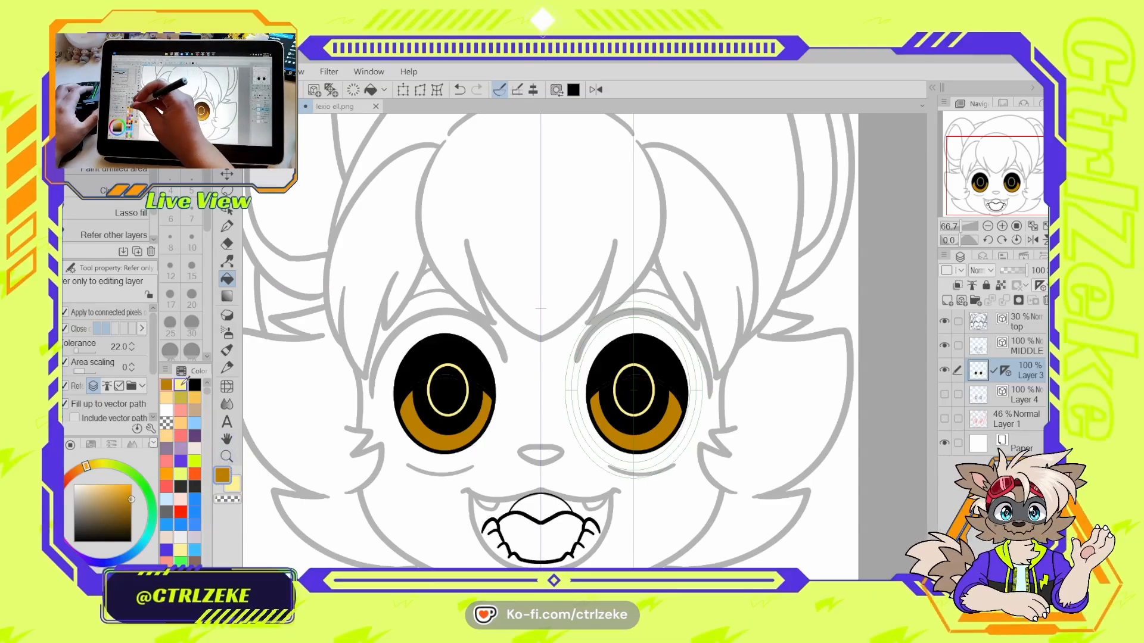
- Draw light orange arcs across the lower irises with the G-pen at size 12.5 and fill the area between them with light orange
{"action": "left_click", "coordinate": [195, 396]}
{"action": "key", "text": "p"}
{"action": "scroll", "coordinate": [602, 437], "scroll_direction": "up", "scroll_amount": 1}
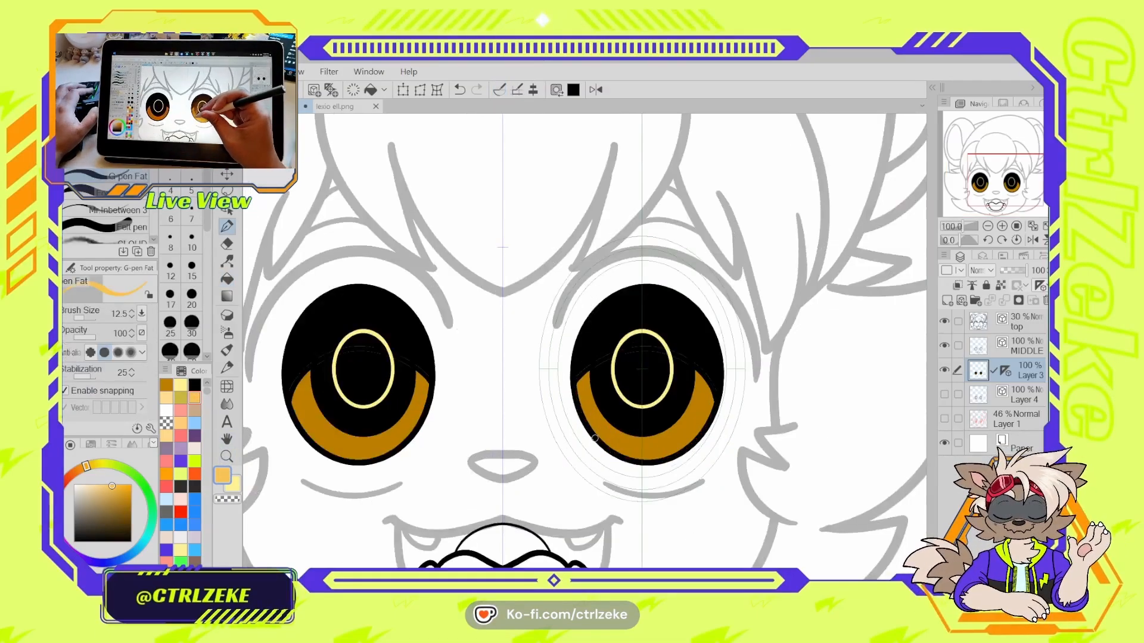
{"action": "left_click_drag", "start_coordinate": [597, 439], "coordinate": [606, 407]}
{"action": "key", "text": "ctrl+z"}
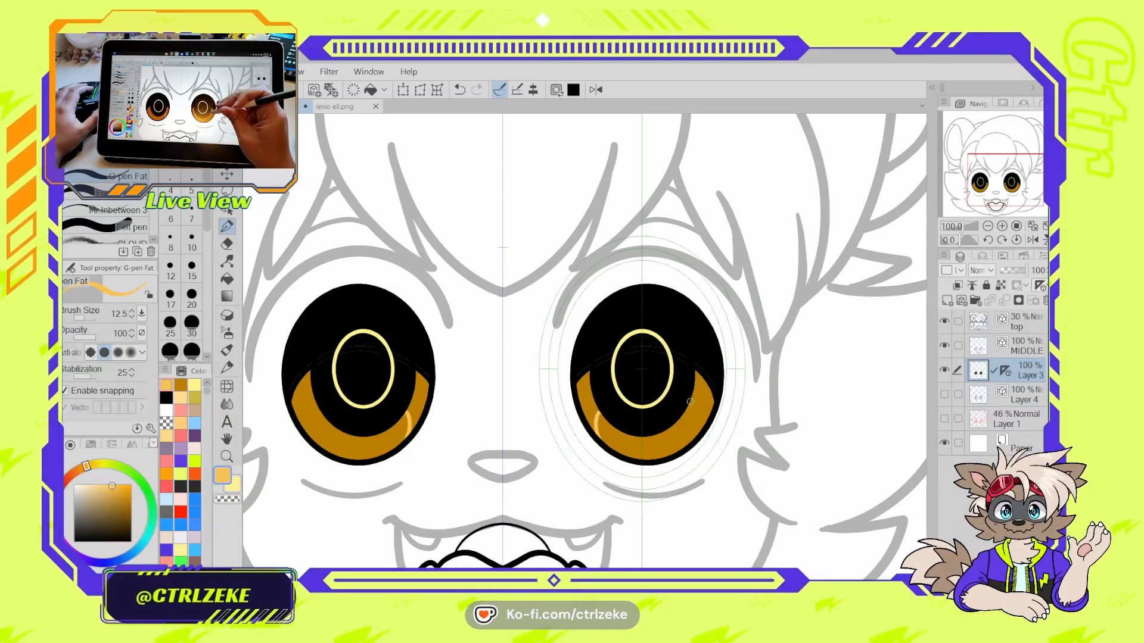
{"action": "left_click_drag", "start_coordinate": [695, 403], "coordinate": [689, 444]}
{"action": "key", "text": "g"}
{"action": "left_click", "coordinate": [690, 428]}
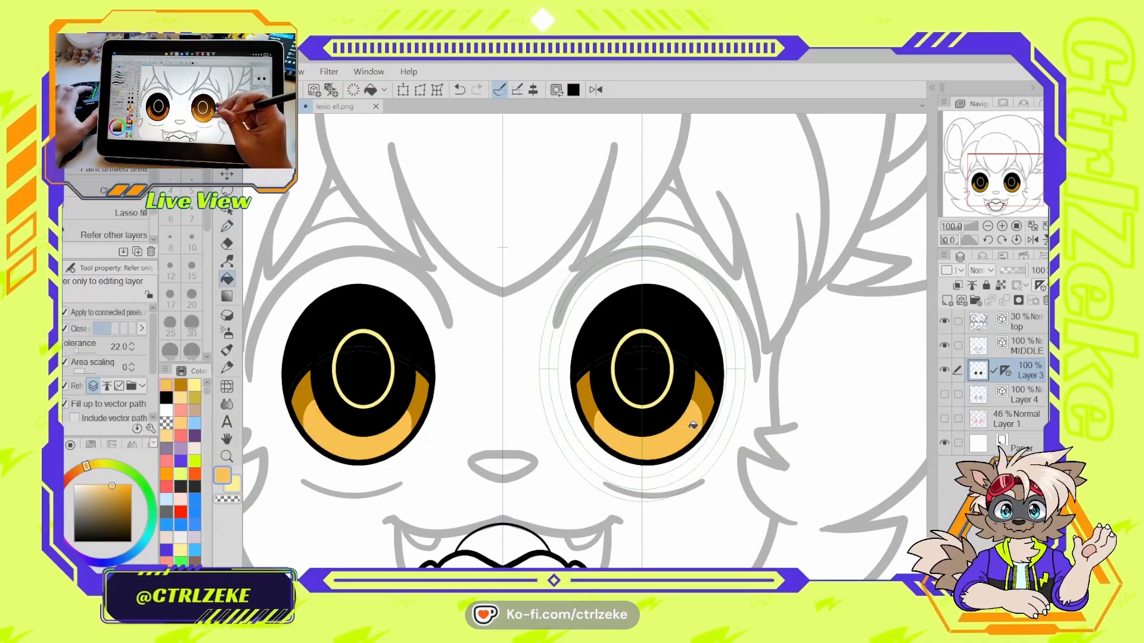
- Try painting a pale yellow highlight along the lower part of both irises with the G-pen at brush size 40
{"action": "scroll", "coordinate": [691, 429], "scroll_direction": "down", "scroll_amount": 4}
{"action": "scroll", "coordinate": [710, 373], "scroll_direction": "up", "scroll_amount": 2}
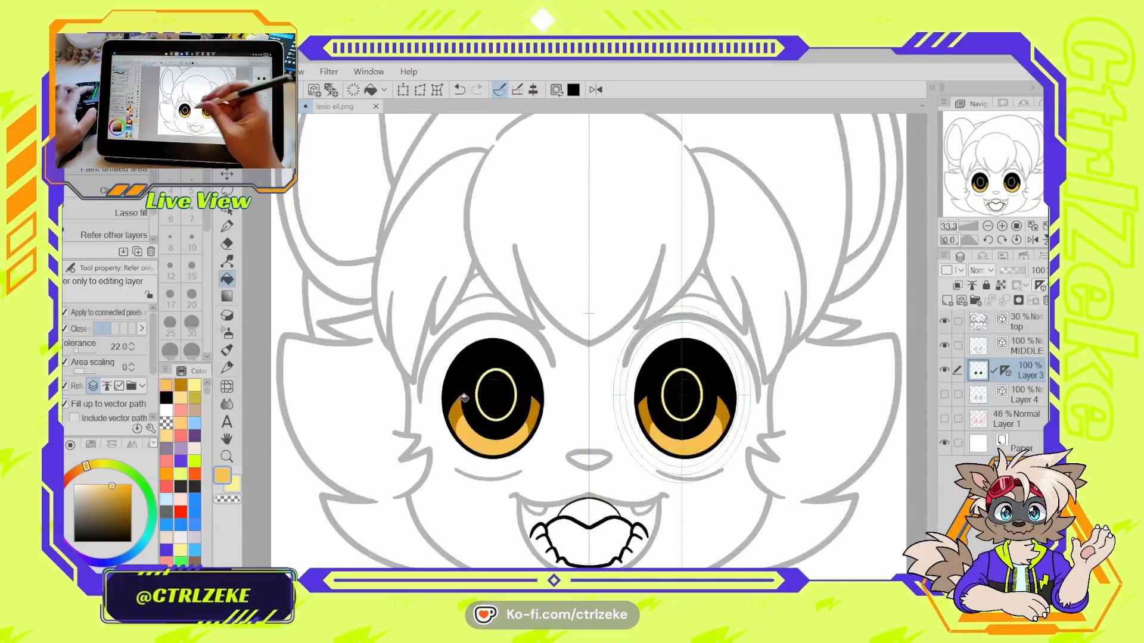
{"action": "left_click", "coordinate": [194, 384]}
{"action": "key", "text": "p"}
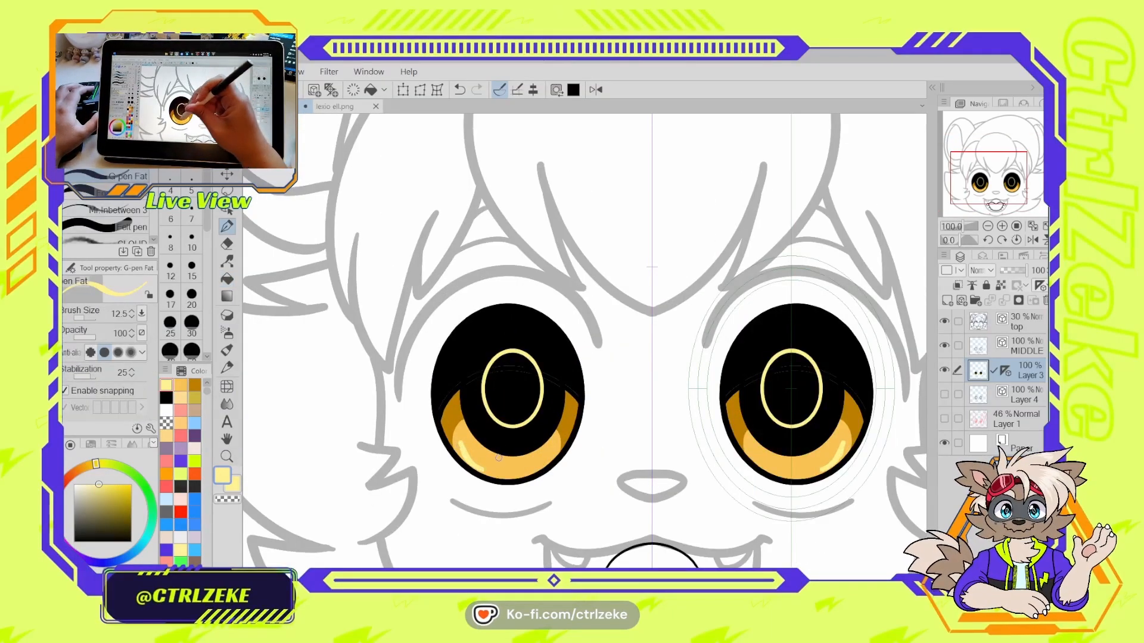
{"action": "key", "text": "ctrl+z"}
{"action": "key", "text": "bracketright"}
{"action": "key", "text": "bracketright"}
{"action": "key", "text": "bracketright"}
{"action": "key", "text": "bracketright"}
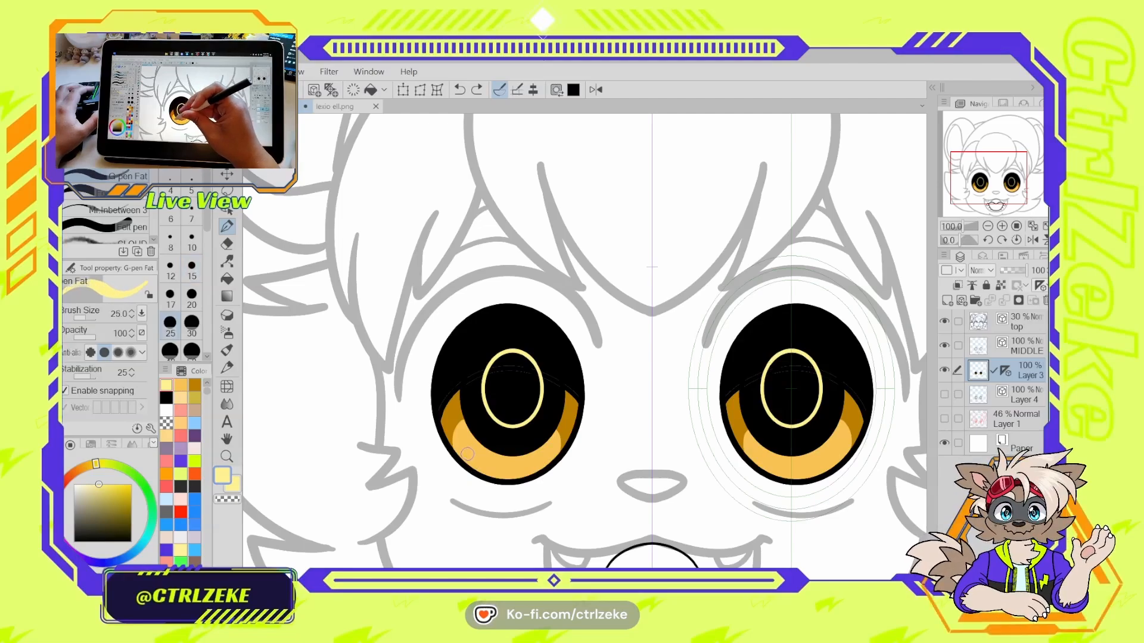
{"action": "key", "text": "bracketright"}
{"action": "left_click", "coordinate": [463, 440]}
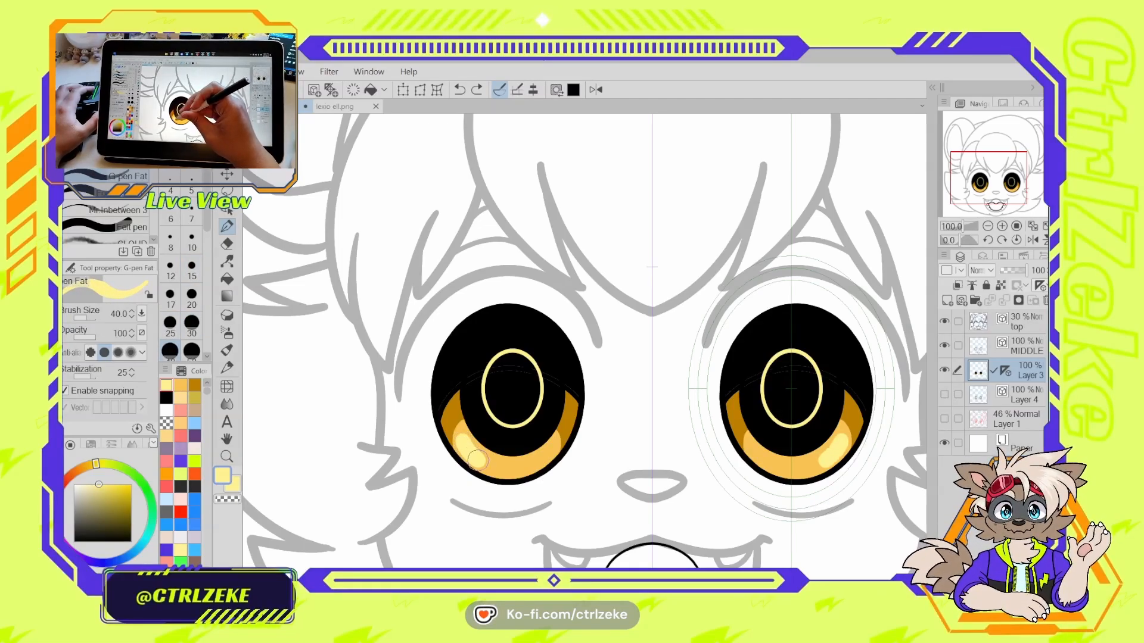
{"action": "left_click_drag", "start_coordinate": [476, 458], "coordinate": [530, 463]}
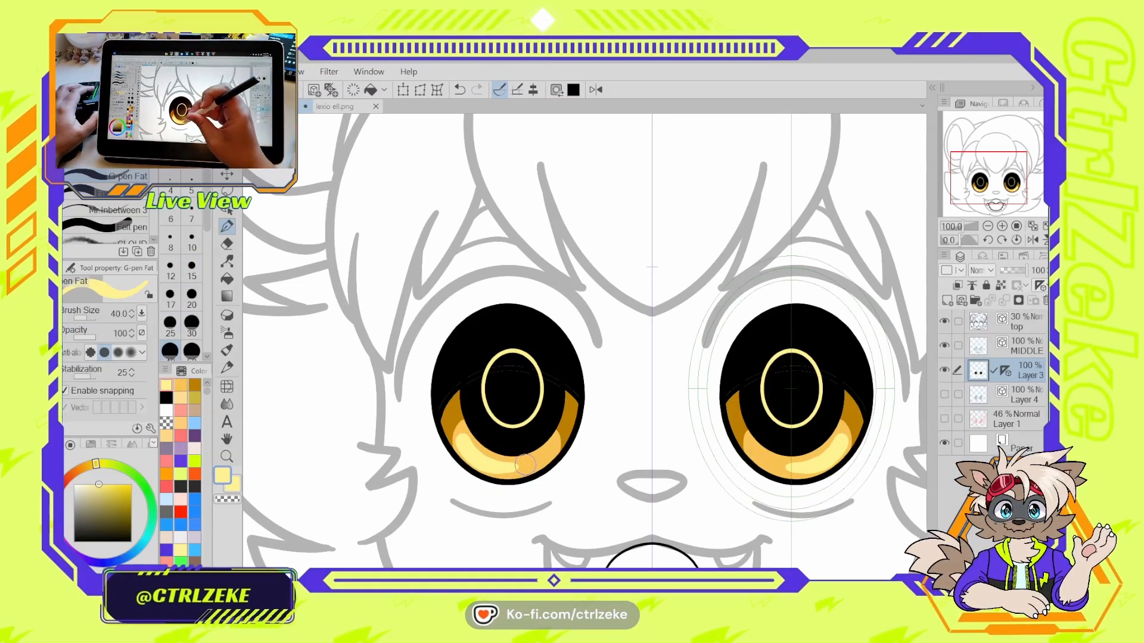
- Try splitting the pale yellow highlights with thin strokes of the sampled light orange, using brush sizes 7 and 12.5
{"action": "left_click", "coordinate": [525, 459], "text": "alt"}
{"action": "key", "text": "bracketleft"}
{"action": "key", "text": "bracketleft"}
{"action": "key", "text": "bracketleft"}
{"action": "key", "text": "bracketleft"}
{"action": "key", "text": "bracketleft"}
{"action": "key", "text": "bracketleft"}
{"action": "key", "text": "bracketleft"}
{"action": "key", "text": "bracketleft"}
{"action": "key", "text": "bracketleft"}
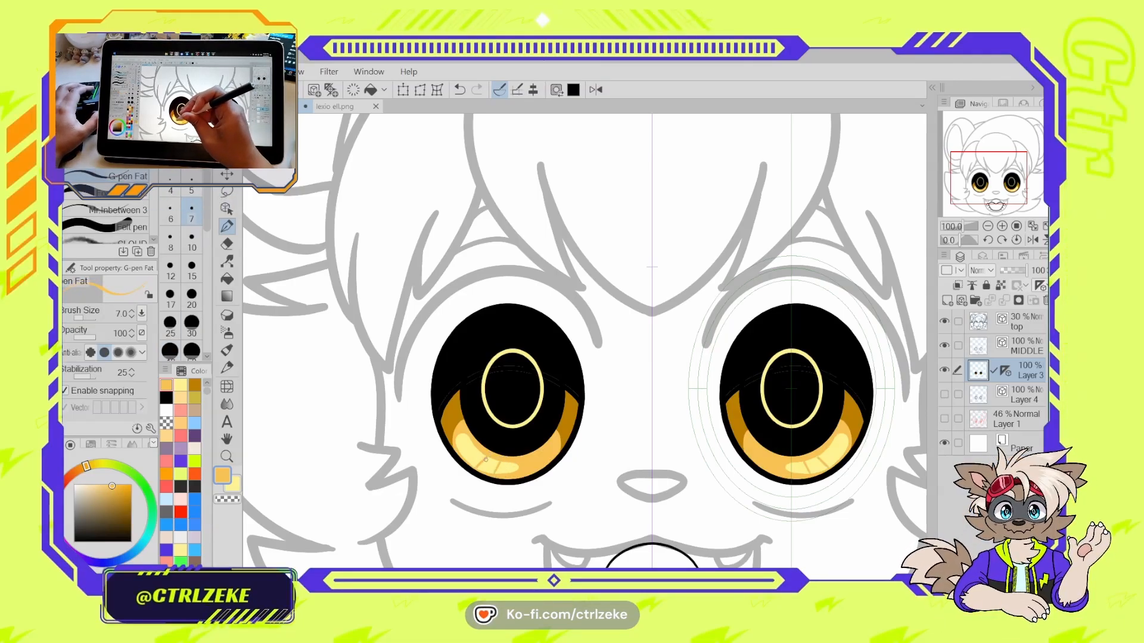
{"action": "key", "text": "bracketright"}
{"action": "key", "text": "bracketright"}
{"action": "key", "text": "bracketright"}
{"action": "mouse_move", "coordinate": [486, 456]}
{"action": "left_mouse_down"}
{"action": "mouse_move", "coordinate": [472, 468]}
{"action": "mouse_move", "coordinate": [458, 452]}
{"action": "left_mouse_up"}
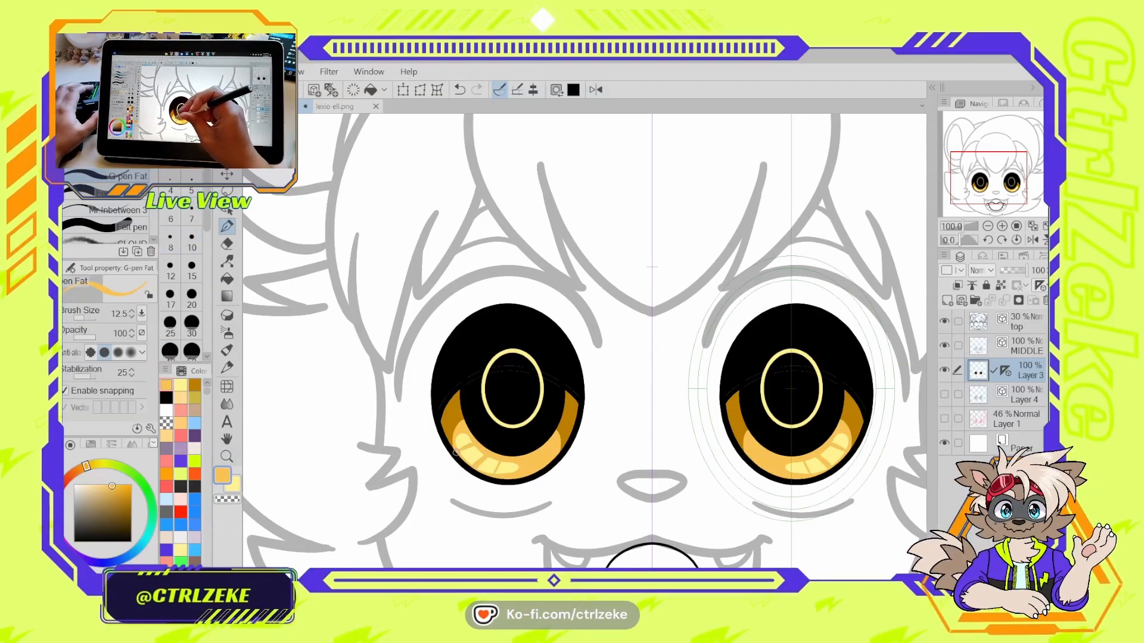
- Set the G-pen to pale orange at brush size 40, testing highlight strokes on the lower iris of one eye
{"action": "scroll", "coordinate": [464, 449], "scroll_direction": "down", "scroll_amount": 3}
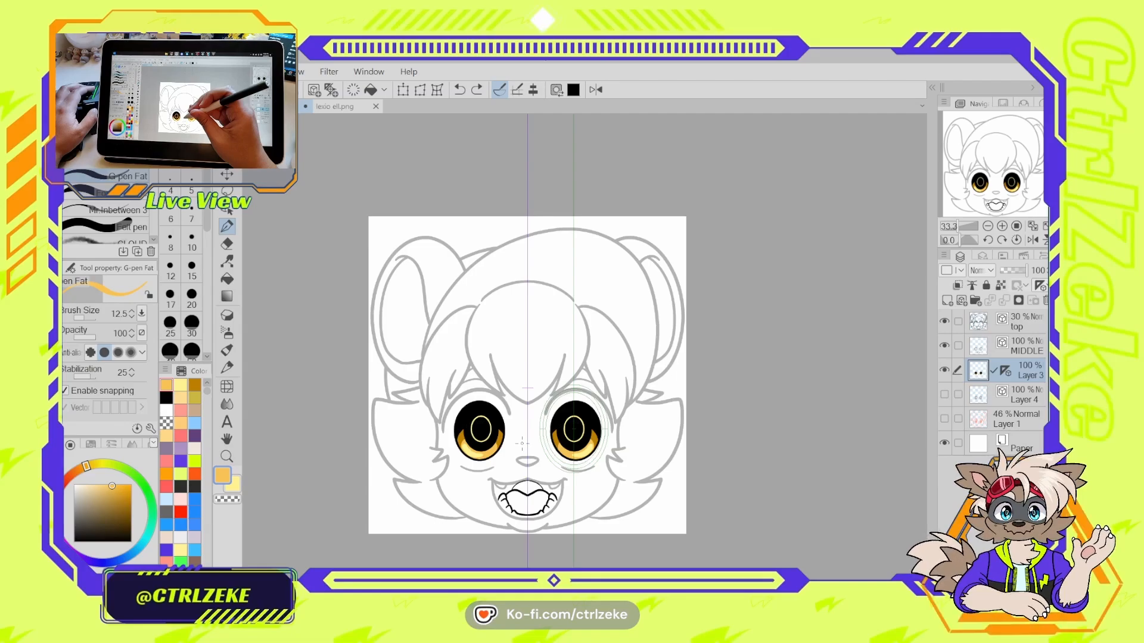
{"action": "scroll", "coordinate": [522, 443], "scroll_direction": "up", "scroll_amount": 2}
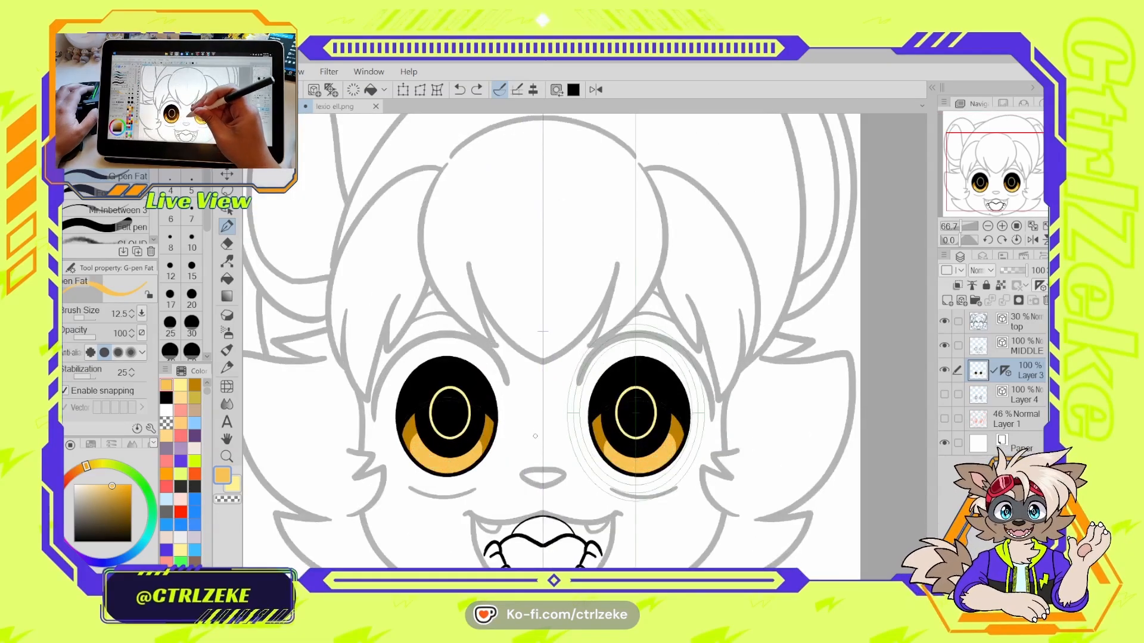
{"action": "scroll", "coordinate": [444, 457], "scroll_direction": "up", "scroll_amount": 1}
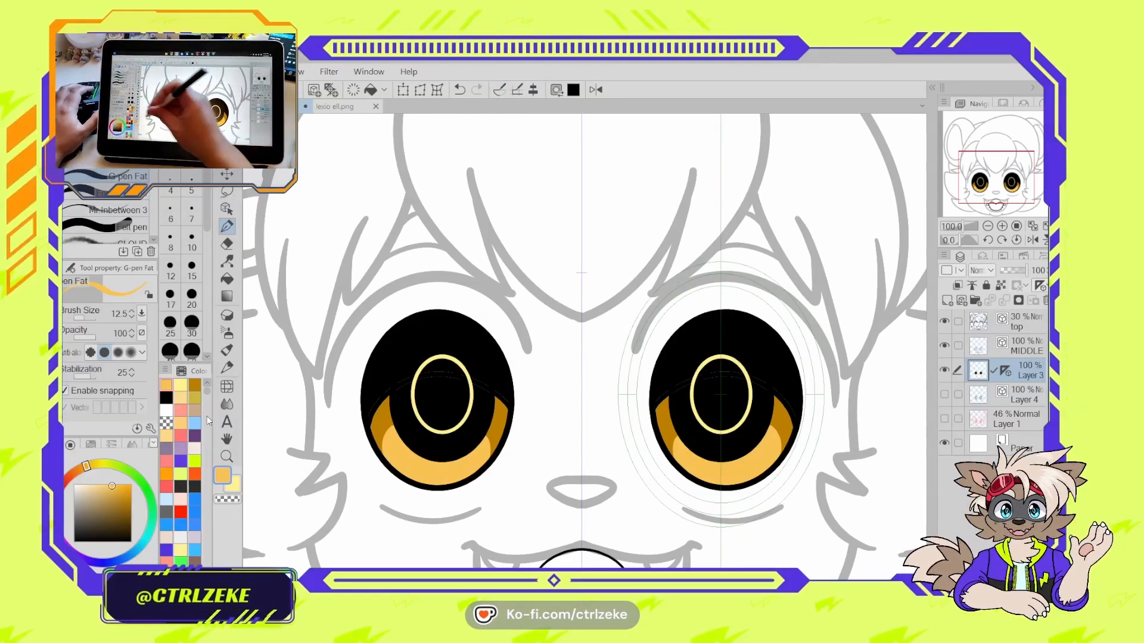
{"action": "left_click", "coordinate": [182, 398]}
{"action": "key", "text": "bracketright"}
{"action": "key", "text": "bracketright"}
{"action": "key", "text": "bracketright"}
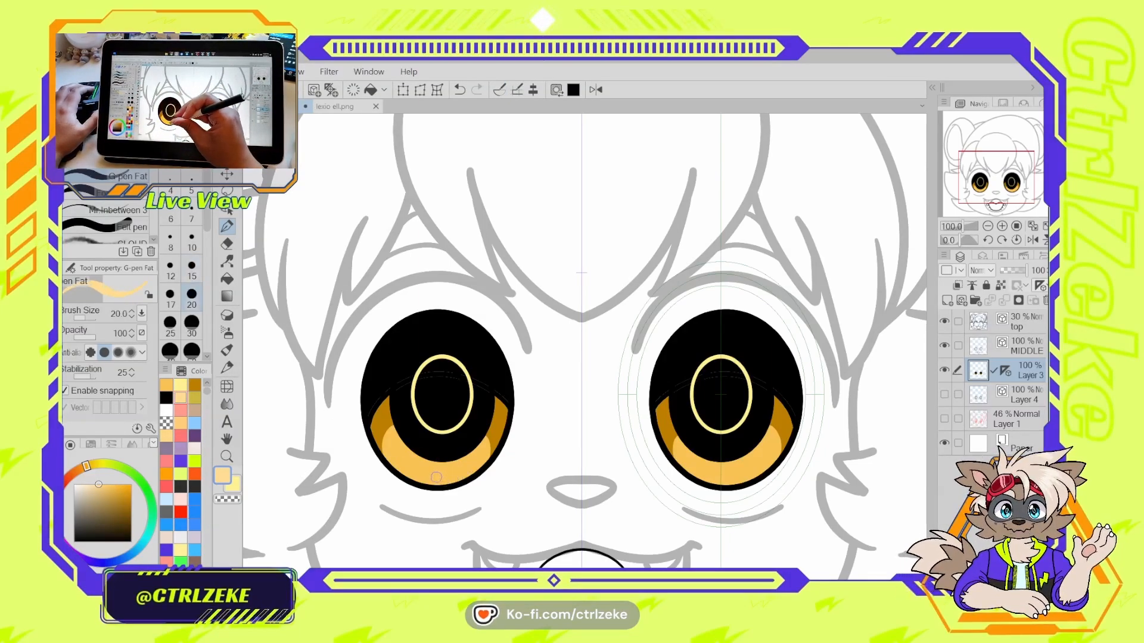
{"action": "left_click_drag", "start_coordinate": [439, 478], "coordinate": [480, 458]}
{"action": "key", "text": "ctrl+z"}
{"action": "key", "text": "bracketright"}
{"action": "key", "text": "bracketright"}
{"action": "key", "text": "bracketright"}
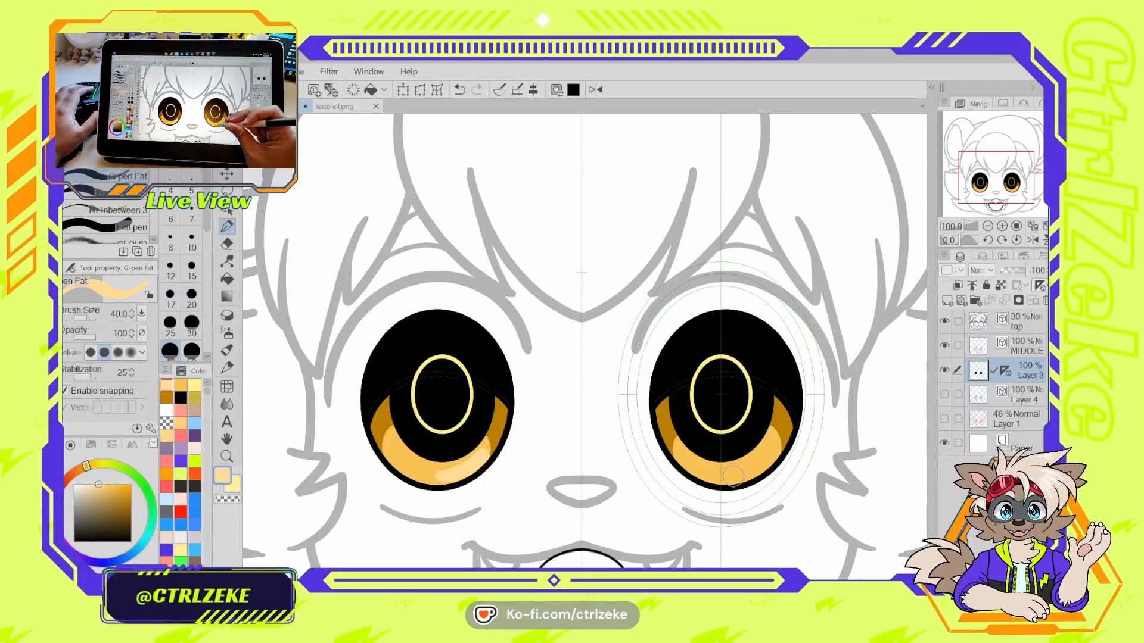
- Try a matching pale orange highlight in the other iris and undo the highlights in both eyes
{"action": "left_click_drag", "start_coordinate": [733, 475], "coordinate": [780, 442]}
{"action": "key", "text": "ctrl+z"}
{"action": "key", "text": "ctrl+z"}
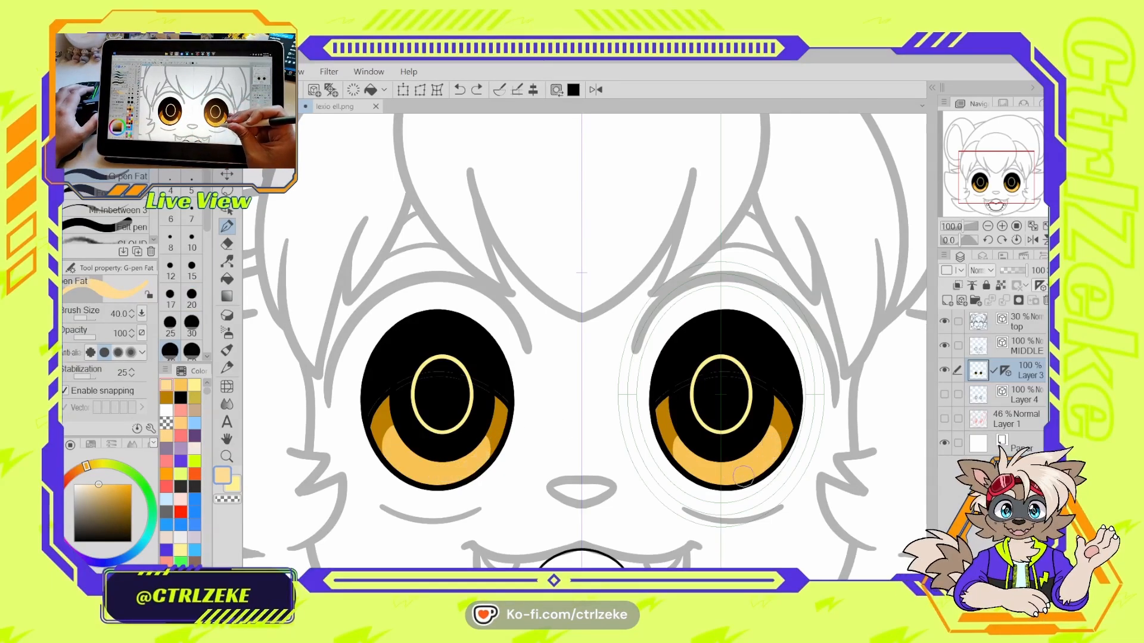
- Paint a curved pale orange highlight on the lower right of each iris with the G-pen at brush size 40
{"action": "left_click_drag", "start_coordinate": [731, 477], "coordinate": [768, 448]}
{"action": "key", "text": "ctrl+z"}
{"action": "key", "text": "["}
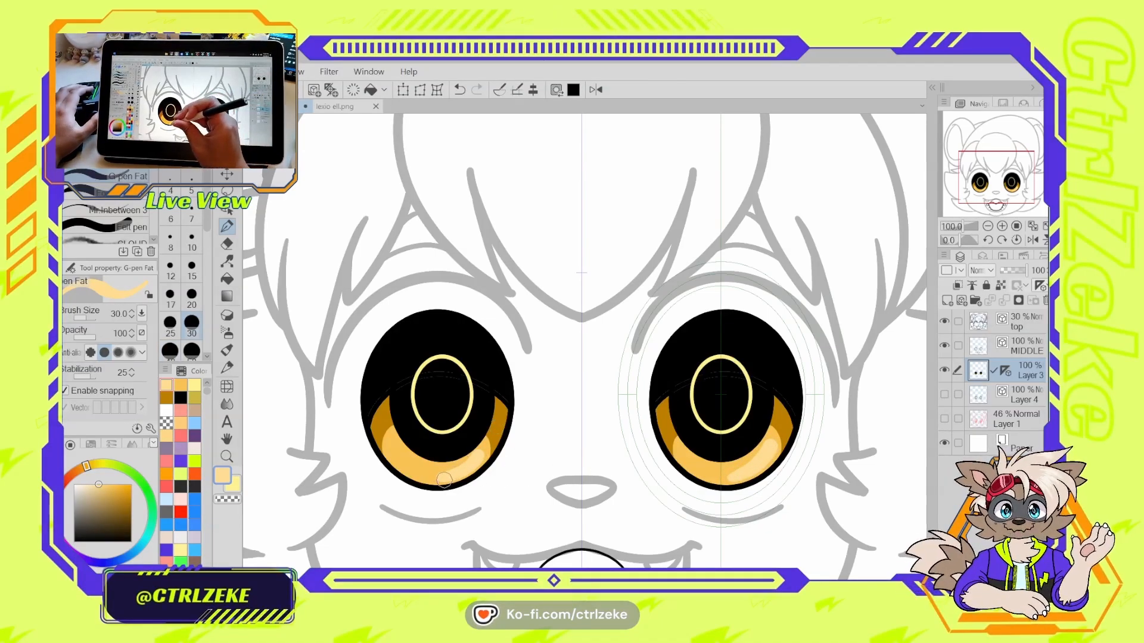
{"action": "key", "text": "ctrl+z"}
{"action": "key", "text": "]"}
{"action": "key", "text": "]"}
{"action": "left_click_drag", "start_coordinate": [445, 479], "coordinate": [484, 450]}
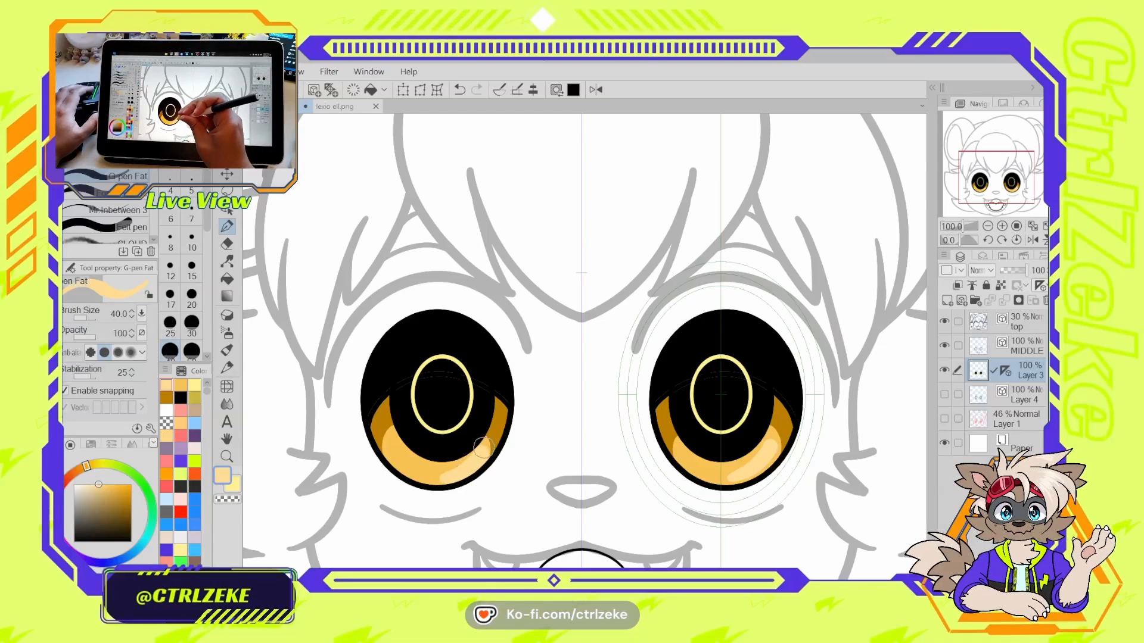
- Select black and delete the inner ellipse outlines around both pupils from the MIDDLE vector layer
{"action": "key", "text": "ctrl+minus"}
{"action": "key", "text": "ctrl+minus"}
{"action": "mouse_move", "coordinate": [453, 211]}
{"action": "left_mouse_down"}
{"action": "mouse_move", "coordinate": [479, 247]}
{"action": "mouse_move", "coordinate": [487, 288]}
{"action": "mouse_move", "coordinate": [532, 249]}
{"action": "left_mouse_up"}
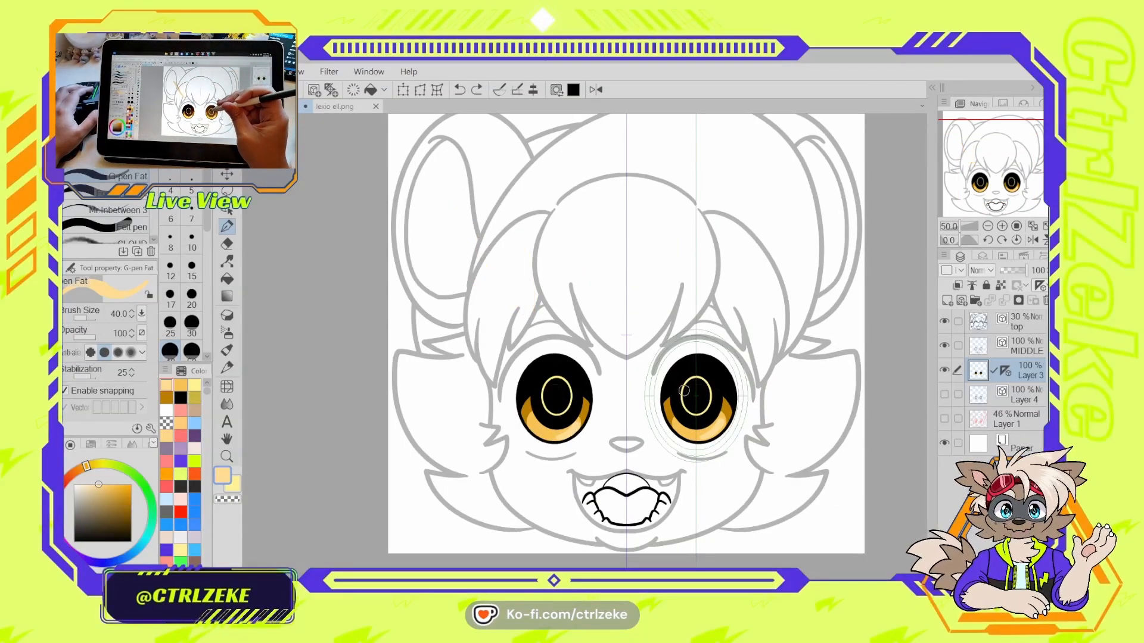
{"action": "key", "text": "ctrl+plus"}
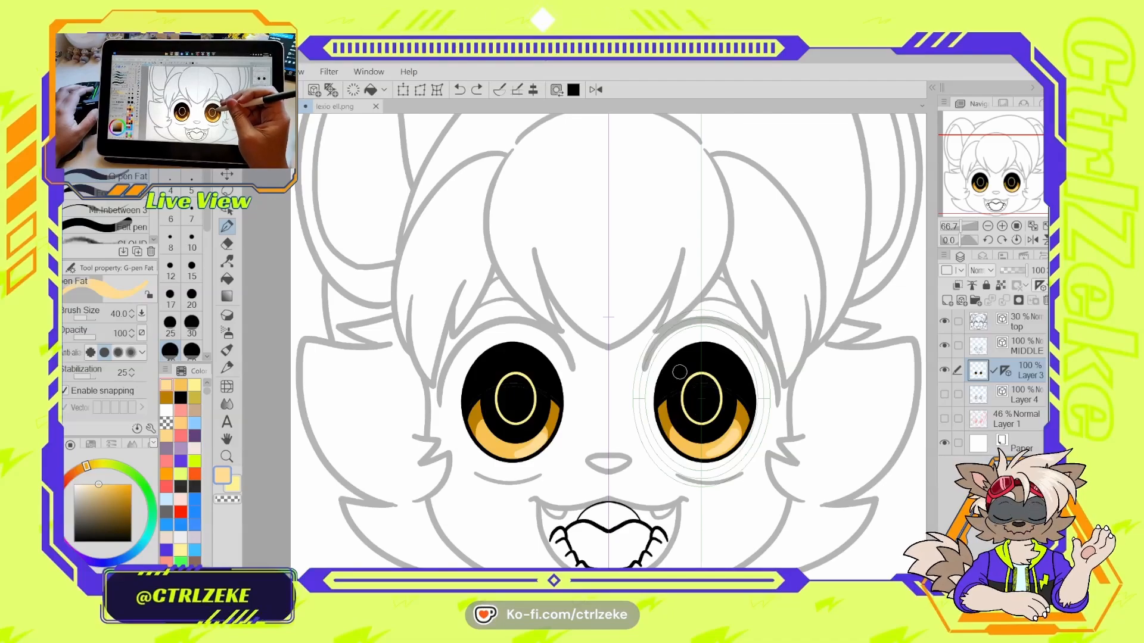
{"action": "key", "text": "ctrl+plus"}
{"action": "left_click_drag", "start_coordinate": [675, 376], "coordinate": [710, 368]}
{"action": "left_click", "coordinate": [130, 540]}
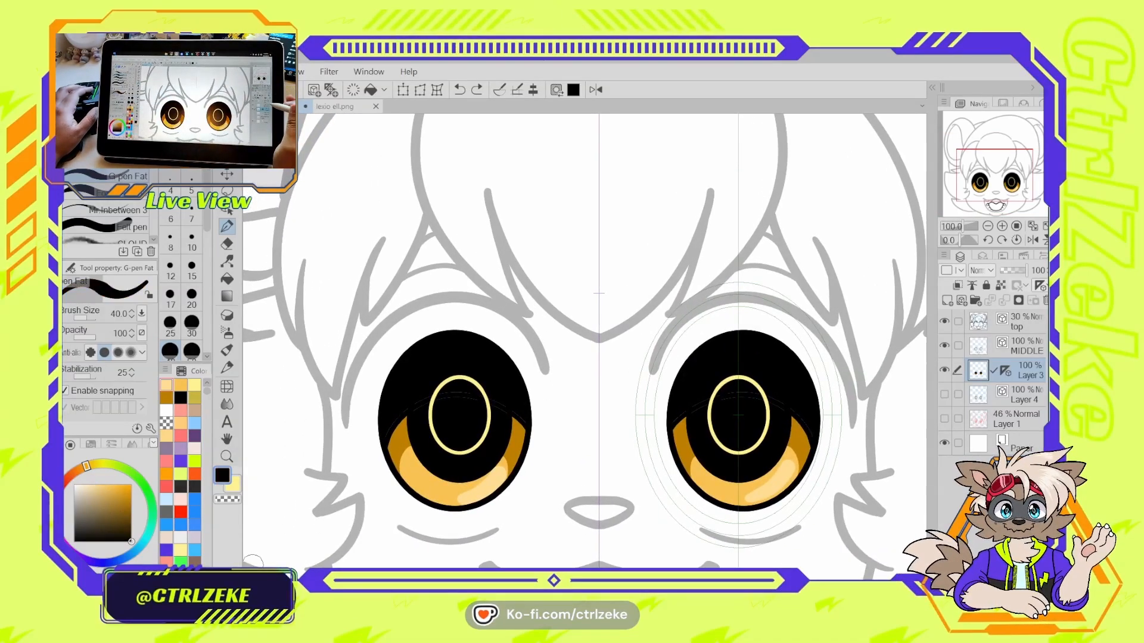
{"action": "left_click", "coordinate": [1026, 347]}
{"action": "key", "text": "o"}
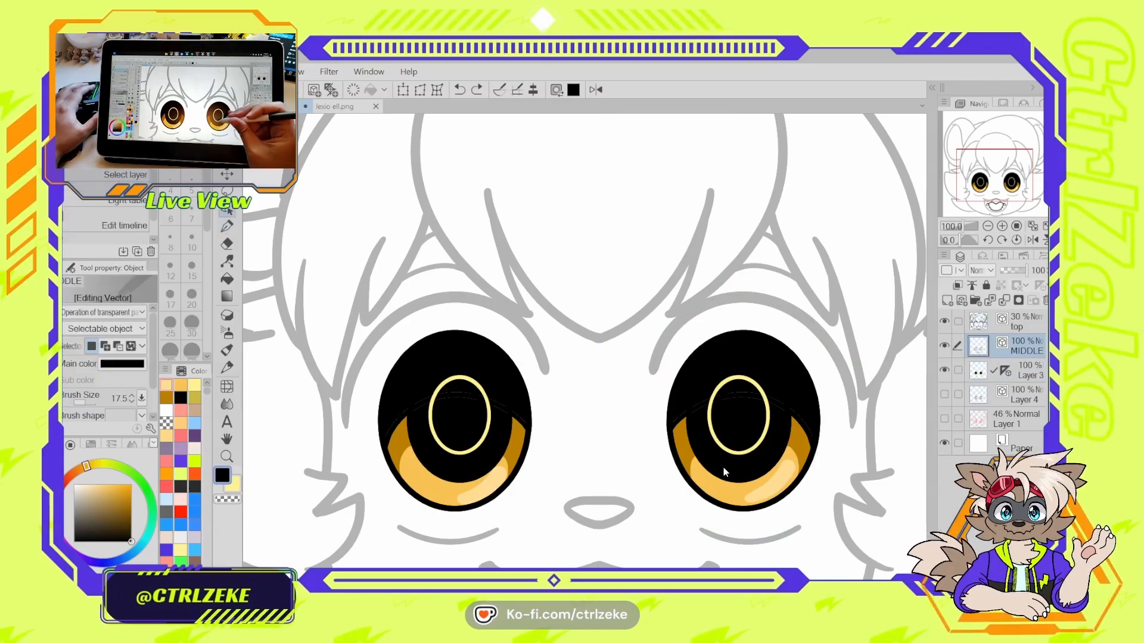
{"action": "left_click", "coordinate": [721, 479]}
{"action": "left_click", "coordinate": [485, 479], "text": "shift"}
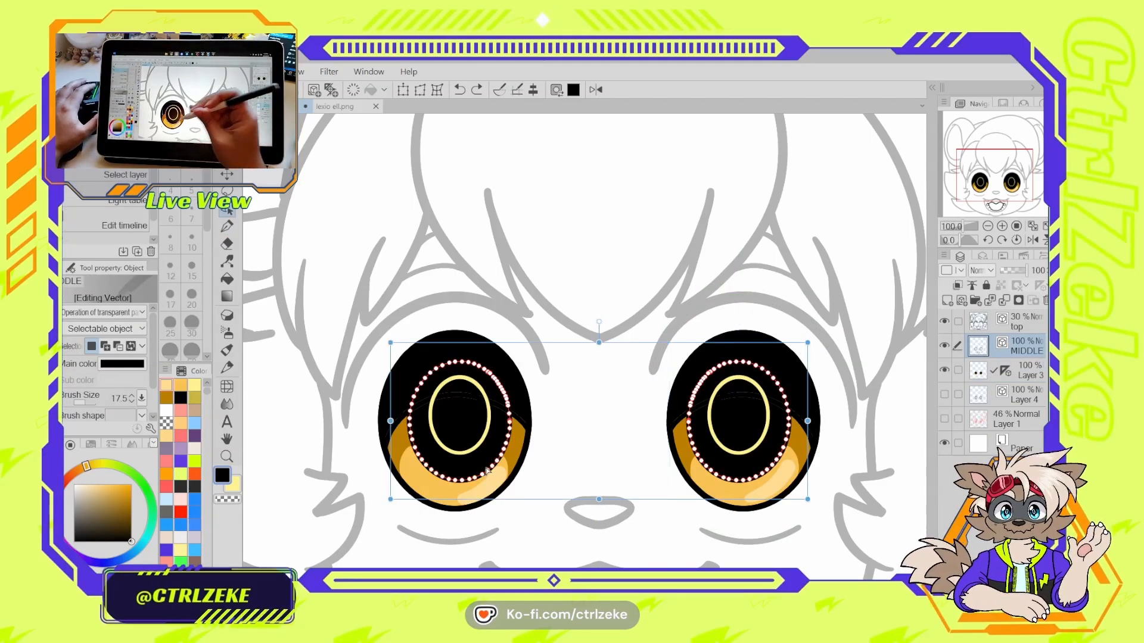
{"action": "key", "text": "Delete"}
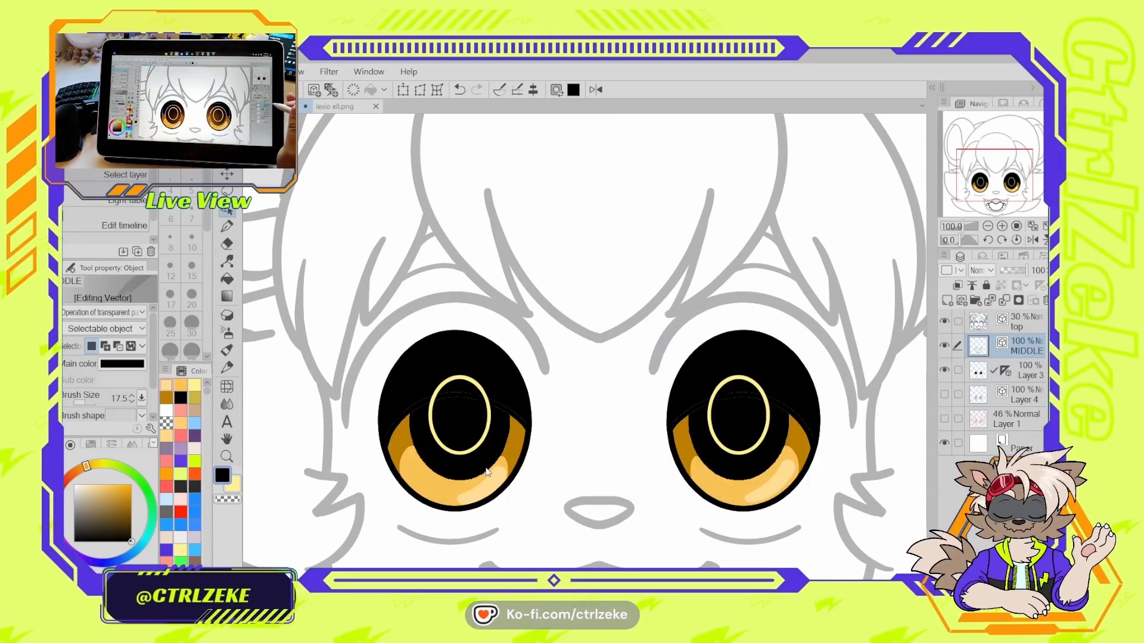
- Try pasting a vector layer copy above Layer 3, undo the paste and toggle Layer 3's visibility
{"action": "left_click", "coordinate": [1032, 369]}
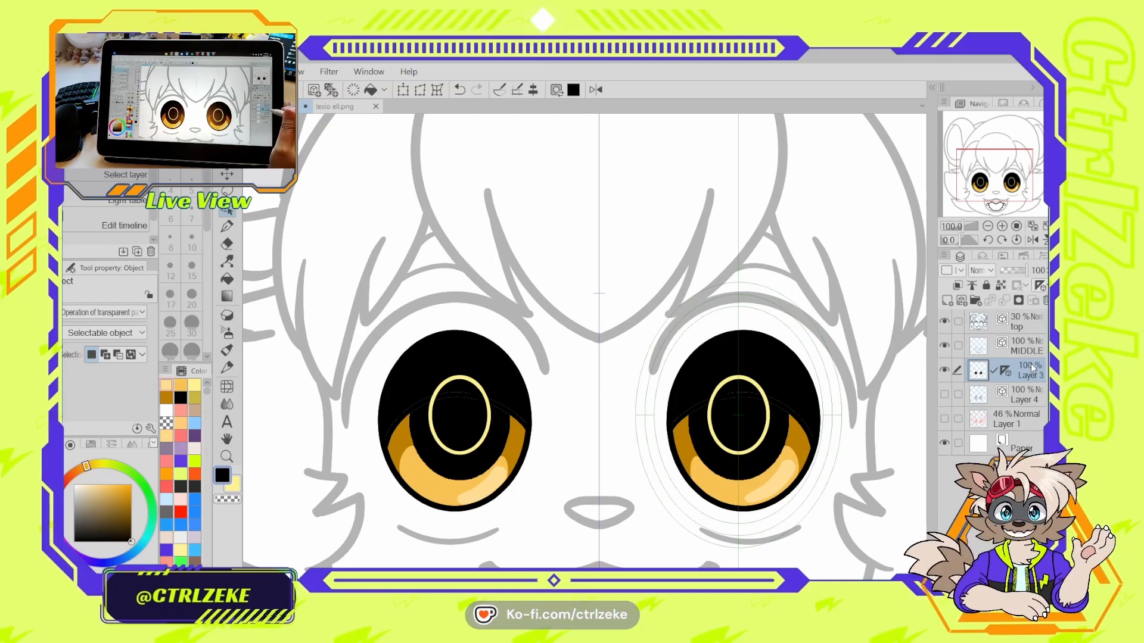
{"action": "key", "text": "ctrl+v"}
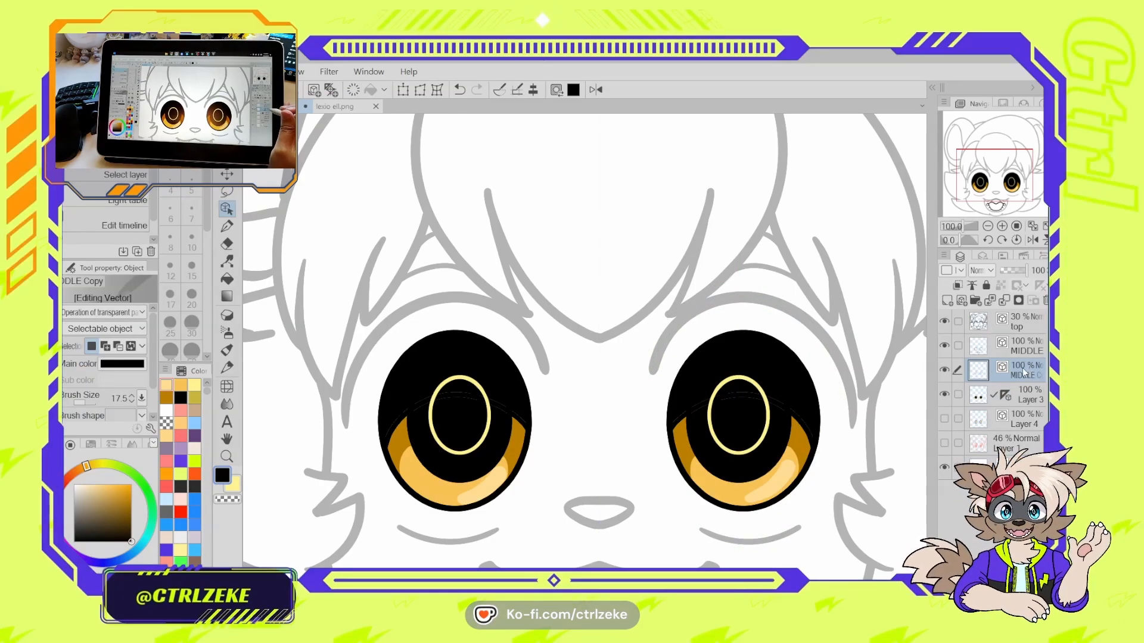
{"action": "key", "text": "ctrl+z"}
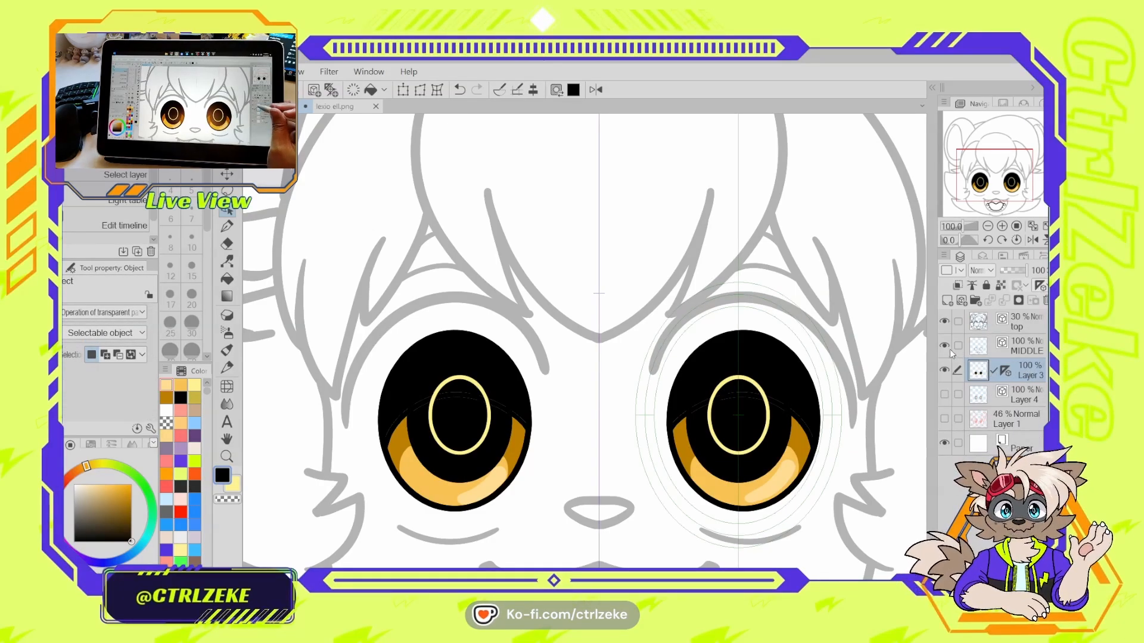
{"action": "left_click", "coordinate": [944, 370]}
{"action": "left_click", "coordinate": [946, 370]}
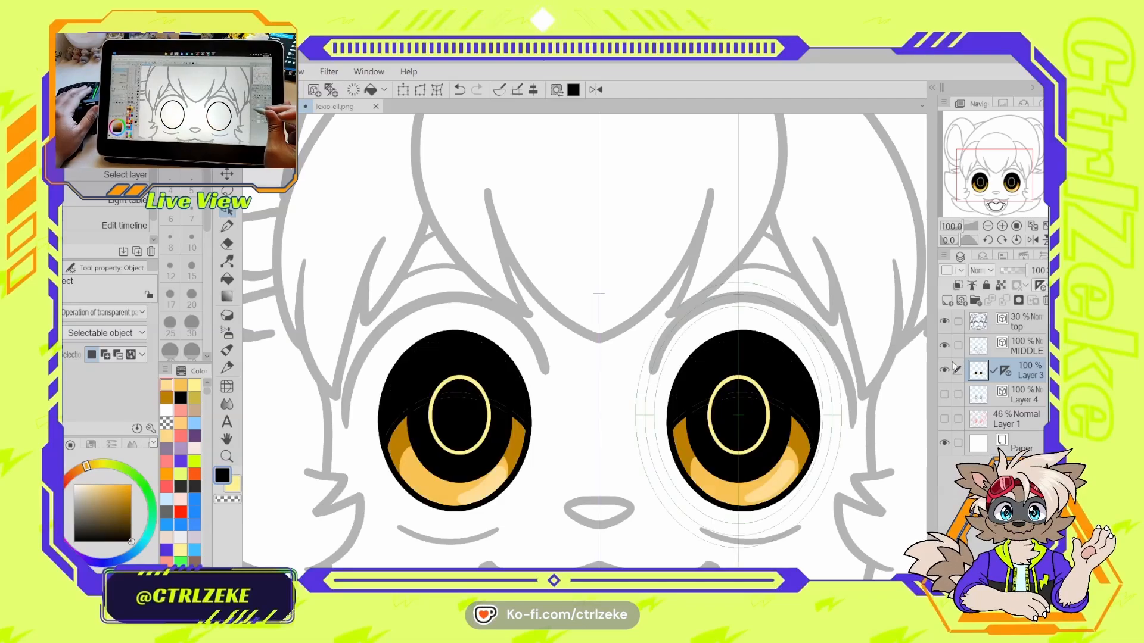
- Set the G-pen to white at brush size 45, try a highlight in the left eye on Layer 3 and undo it
{"action": "key", "text": "p"}
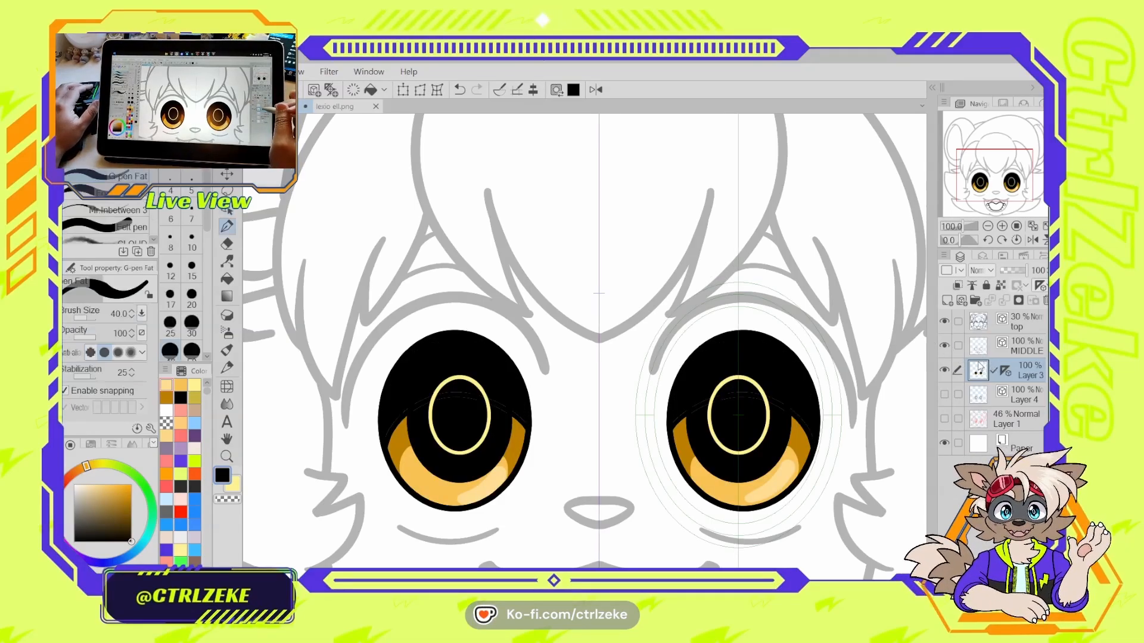
{"action": "left_click", "coordinate": [169, 410]}
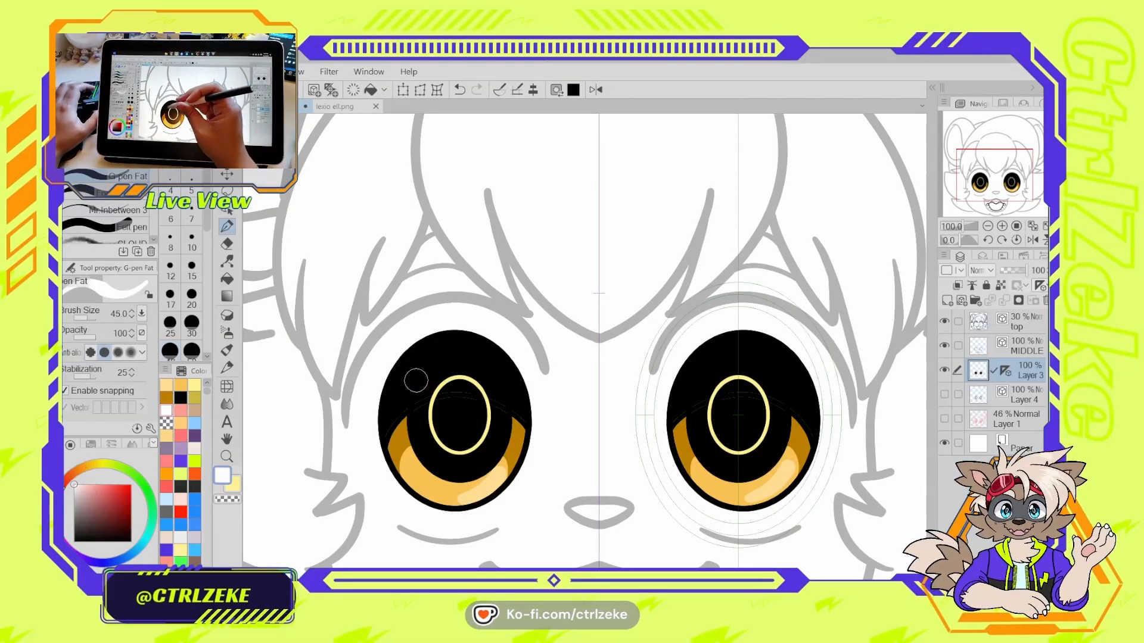
{"action": "left_click_drag", "start_coordinate": [409, 394], "coordinate": [428, 370]}
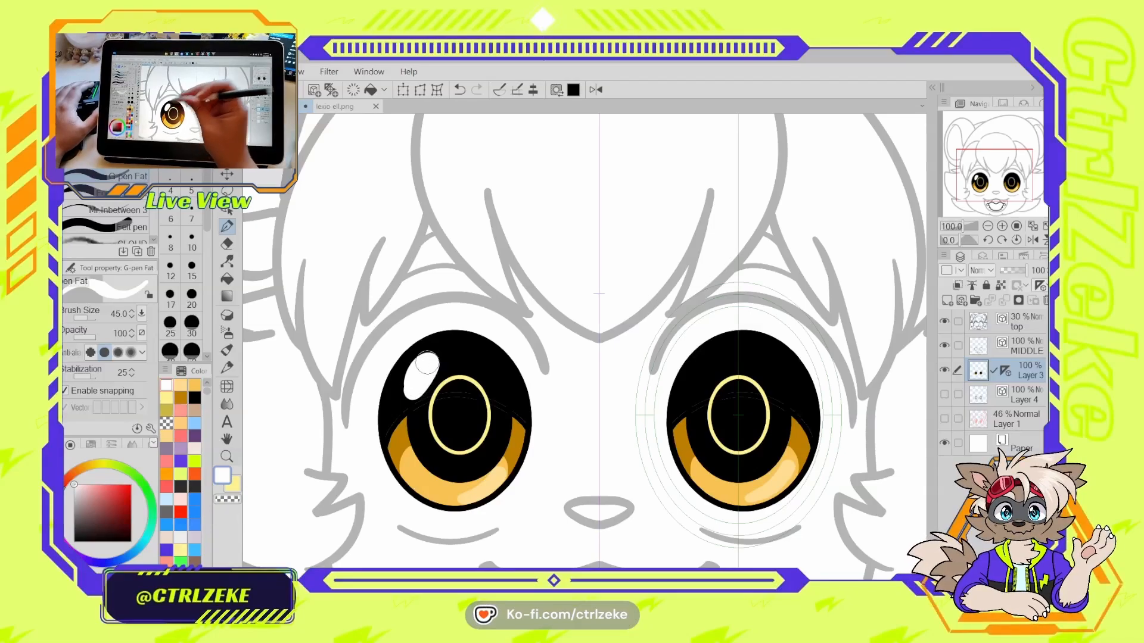
{"action": "key", "text": "ctrl+z"}
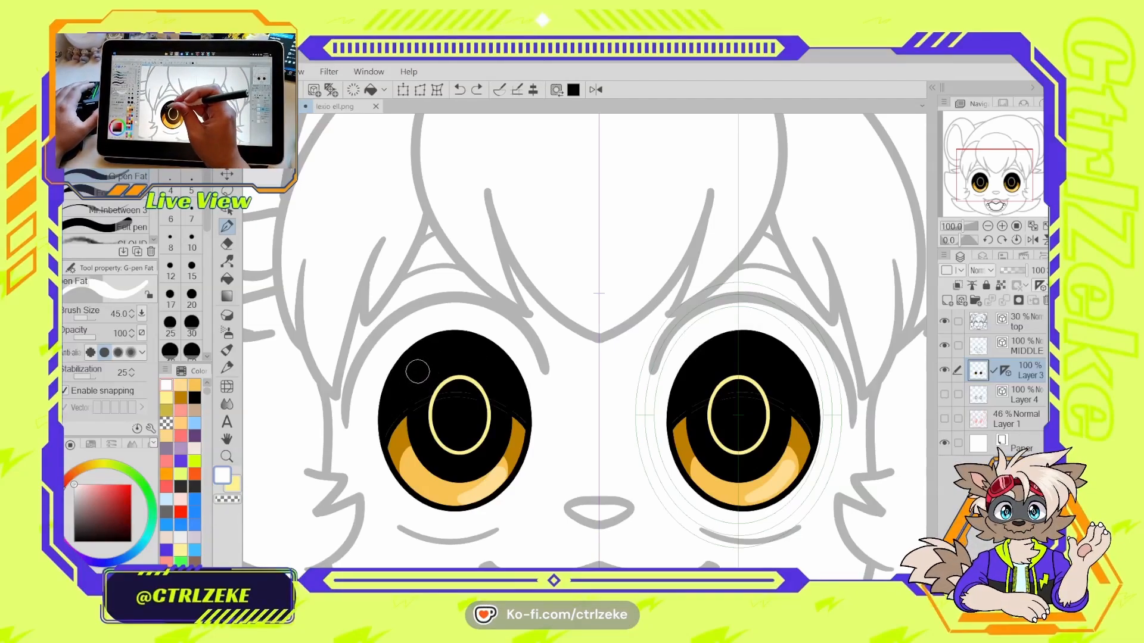
- Paint a slanted white oval highlight on the upper left of the left eye on the MIDDLE layer, undoing surplus strokes
{"action": "left_click", "coordinate": [996, 346]}
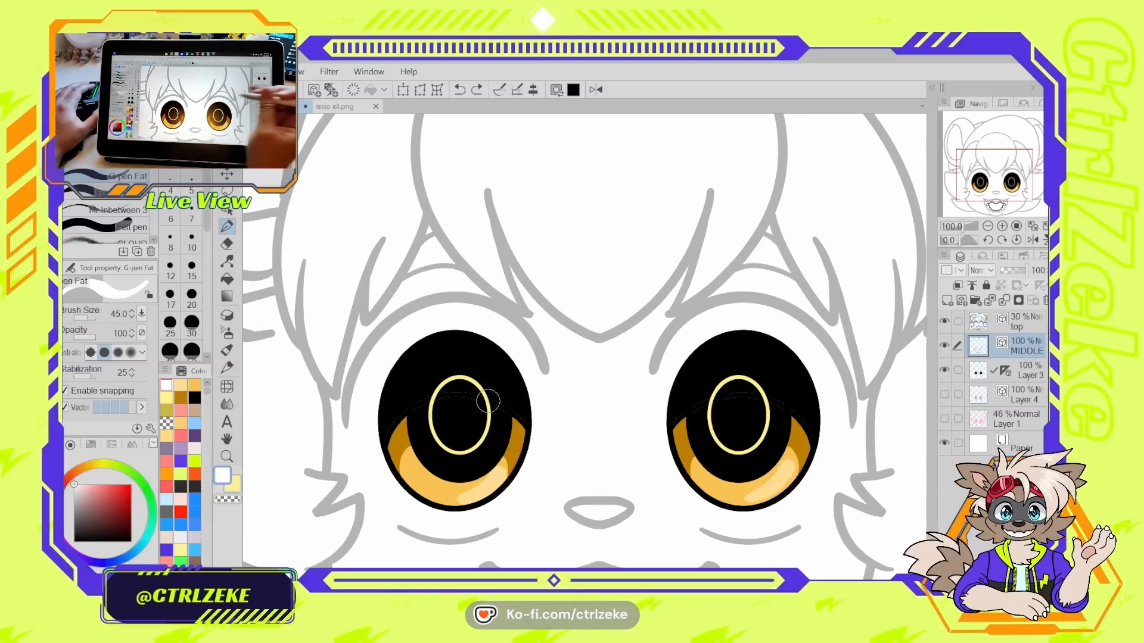
{"action": "mouse_move", "coordinate": [424, 377]}
{"action": "left_mouse_down"}
{"action": "mouse_move", "coordinate": [408, 393]}
{"action": "mouse_move", "coordinate": [433, 364]}
{"action": "left_mouse_up"}
{"action": "key", "text": "ctrl+z"}
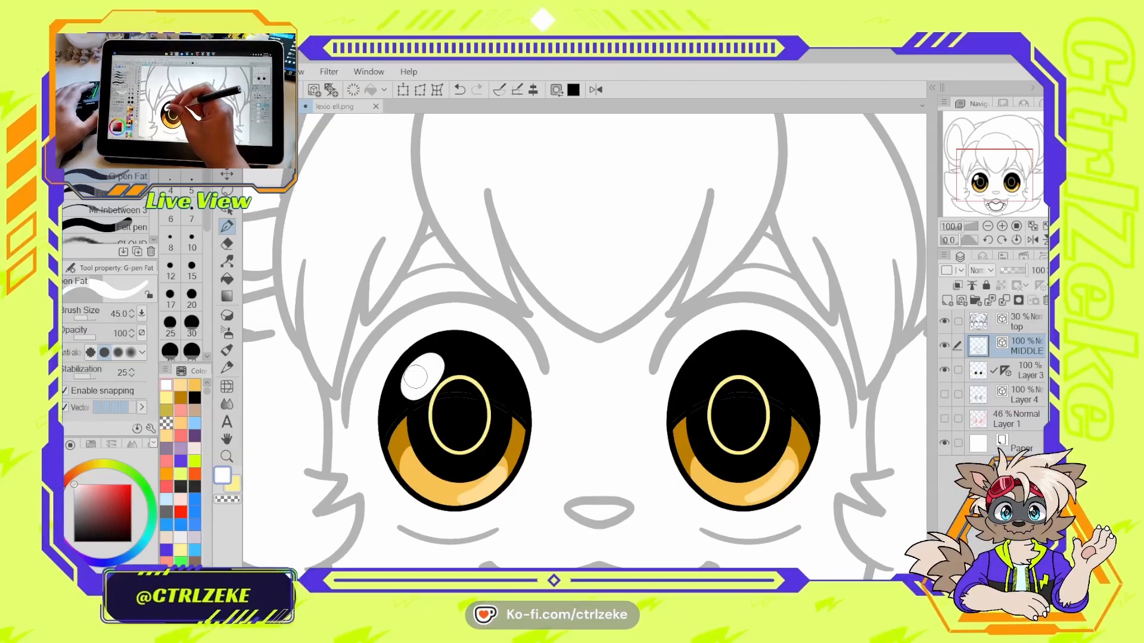
{"action": "scroll", "coordinate": [419, 370], "scroll_direction": "down", "scroll_amount": 2}
{"action": "scroll", "coordinate": [420, 370], "scroll_direction": "up", "scroll_amount": 1}
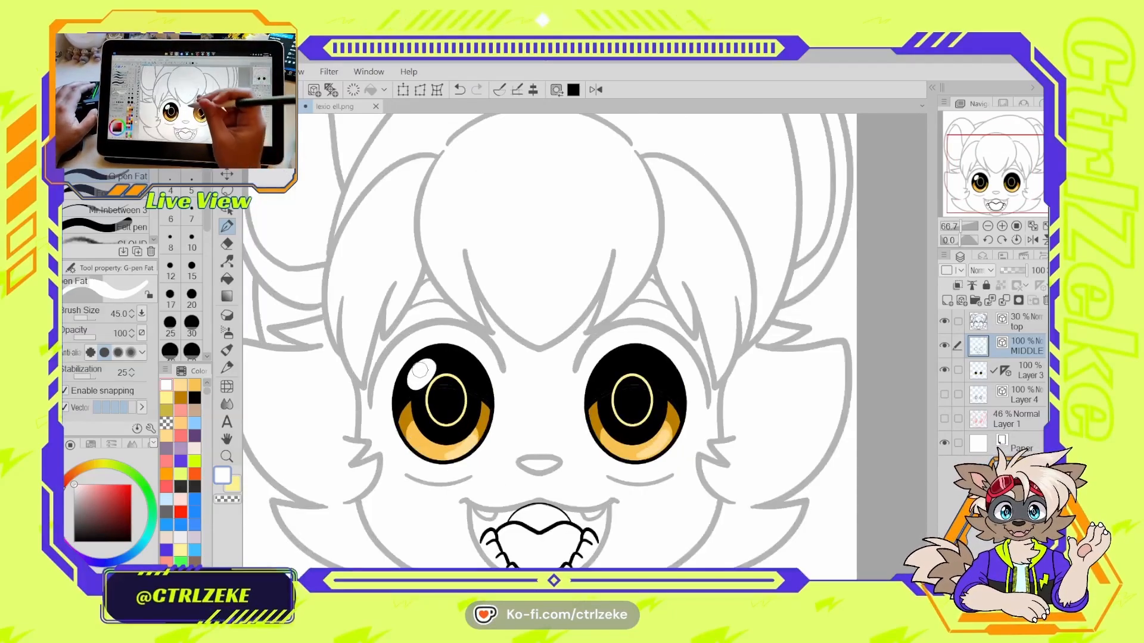
{"action": "key", "text": "ctrl+z"}
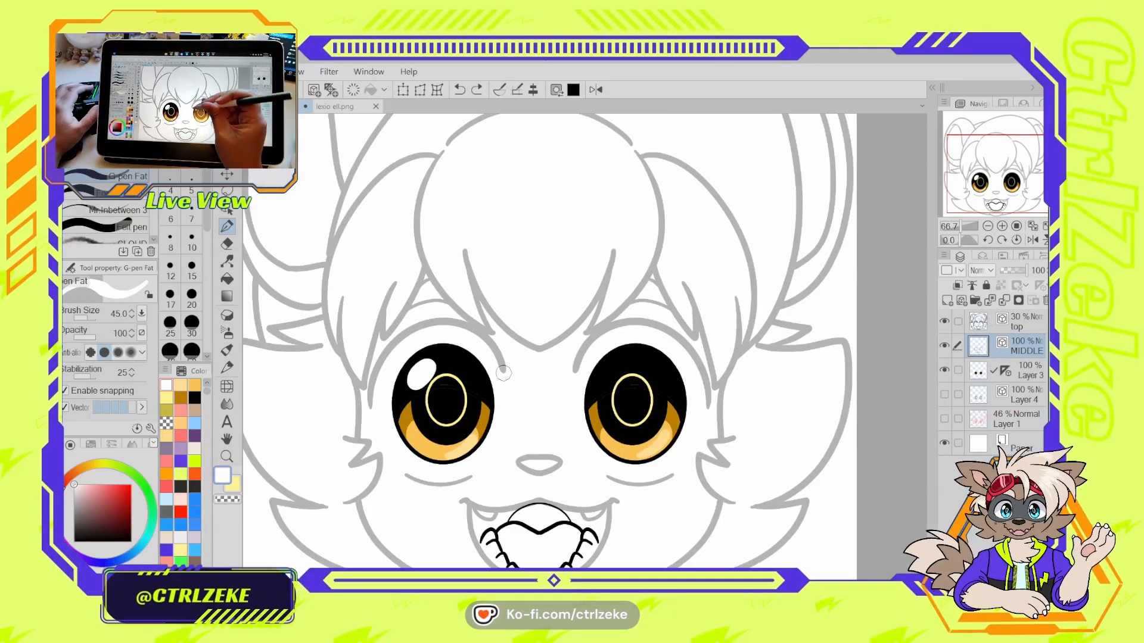
- Duplicate the white oval highlight and place the copy at the matching spot in the right eye
{"action": "key", "text": "o"}
{"action": "left_click", "coordinate": [421, 375]}
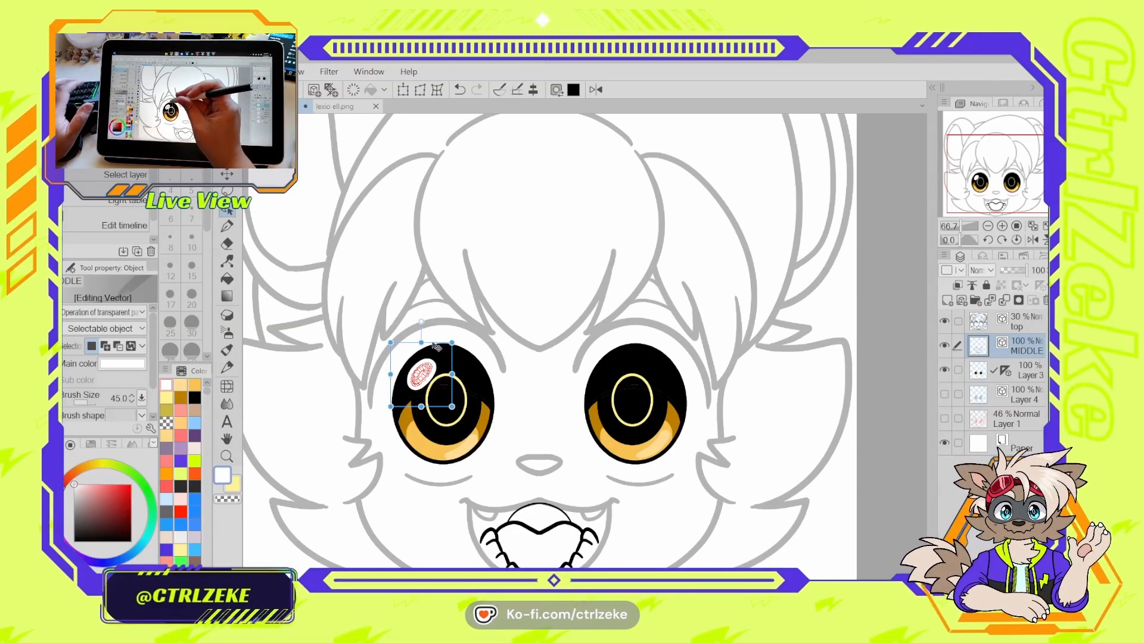
{"action": "left_click_drag", "start_coordinate": [435, 347], "coordinate": [627, 333]}
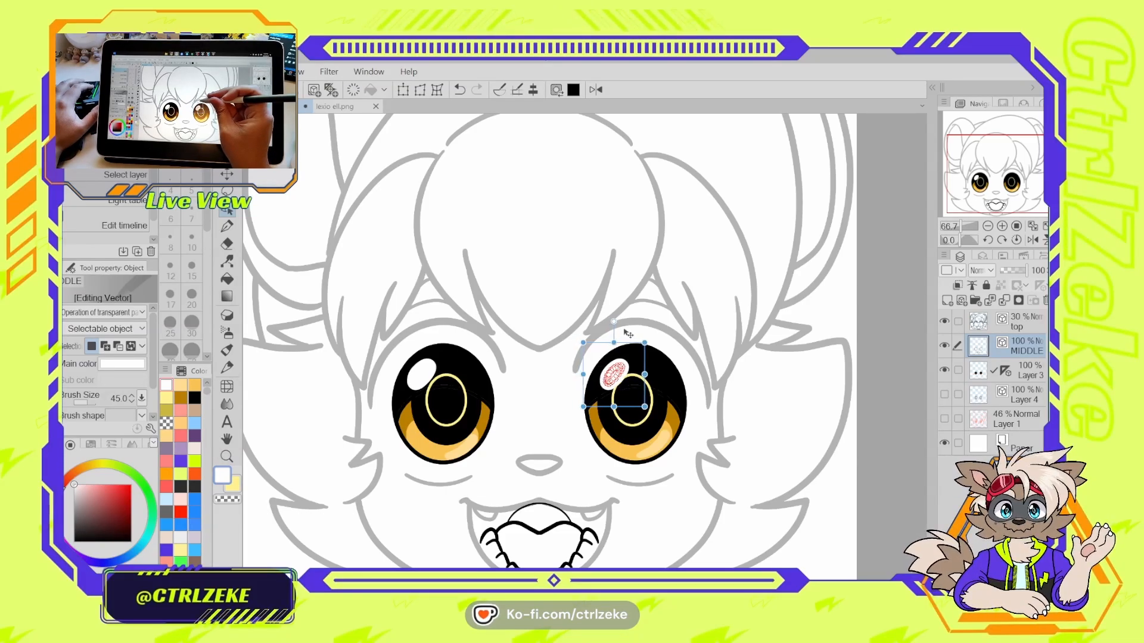
- Add a small round white highlight at the lower right of the left iris and copy it to the right eye
{"action": "key", "text": "p"}
{"action": "scroll", "coordinate": [632, 333], "scroll_direction": "down", "scroll_amount": 4}
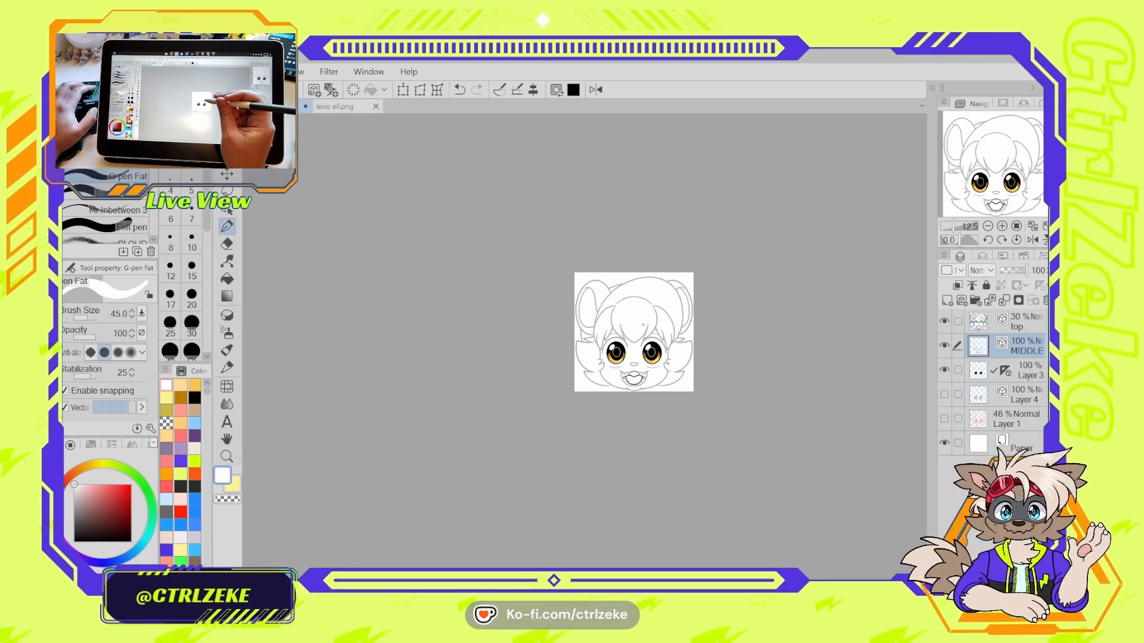
{"action": "scroll", "coordinate": [643, 324], "scroll_direction": "down", "scroll_amount": 1}
{"action": "scroll", "coordinate": [645, 321], "scroll_direction": "up", "scroll_amount": 9}
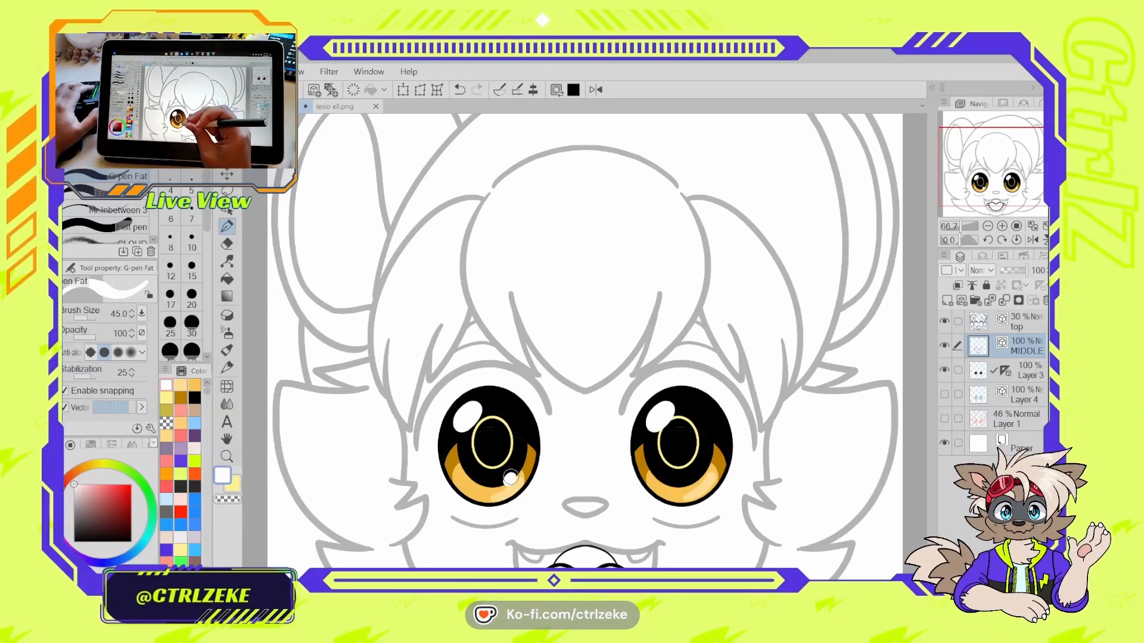
{"action": "key", "text": "o"}
{"action": "left_click", "coordinate": [510, 478]}
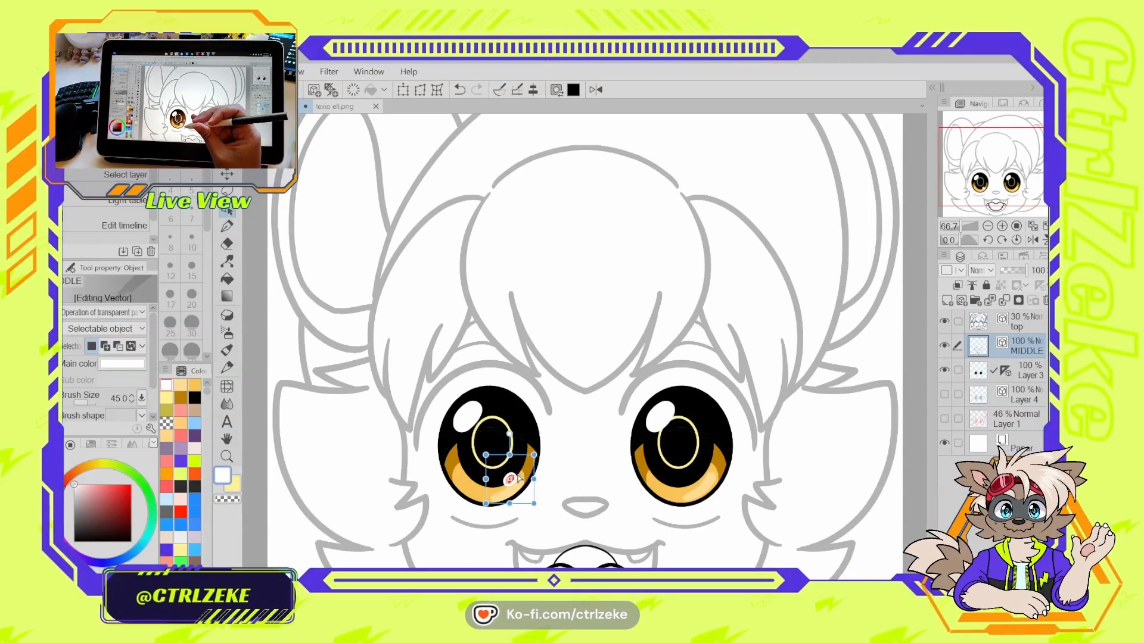
{"action": "left_click_drag", "start_coordinate": [522, 459], "coordinate": [718, 454]}
{"action": "key", "text": "p"}
- Examine the finished eyes on the whole head and toggle the MIDDLE layer and Layer 3 to check their contents
{"action": "scroll", "coordinate": [719, 437], "scroll_direction": "down", "scroll_amount": 9}
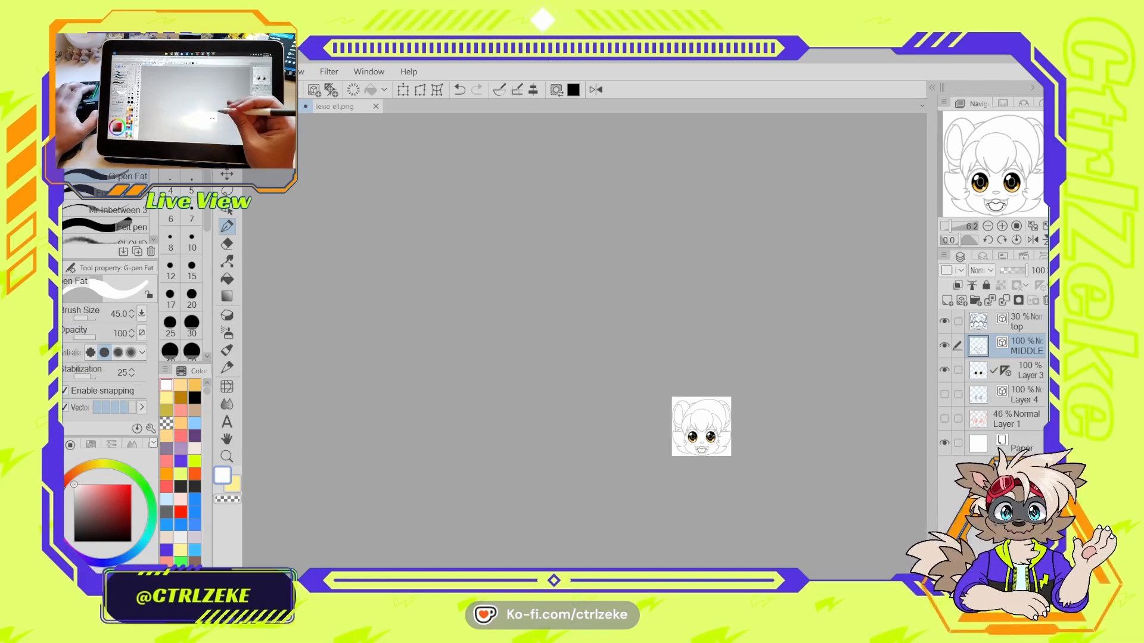
{"action": "scroll", "coordinate": [718, 436], "scroll_direction": "up", "scroll_amount": 7}
{"action": "scroll", "coordinate": [698, 433], "scroll_direction": "up", "scroll_amount": 2}
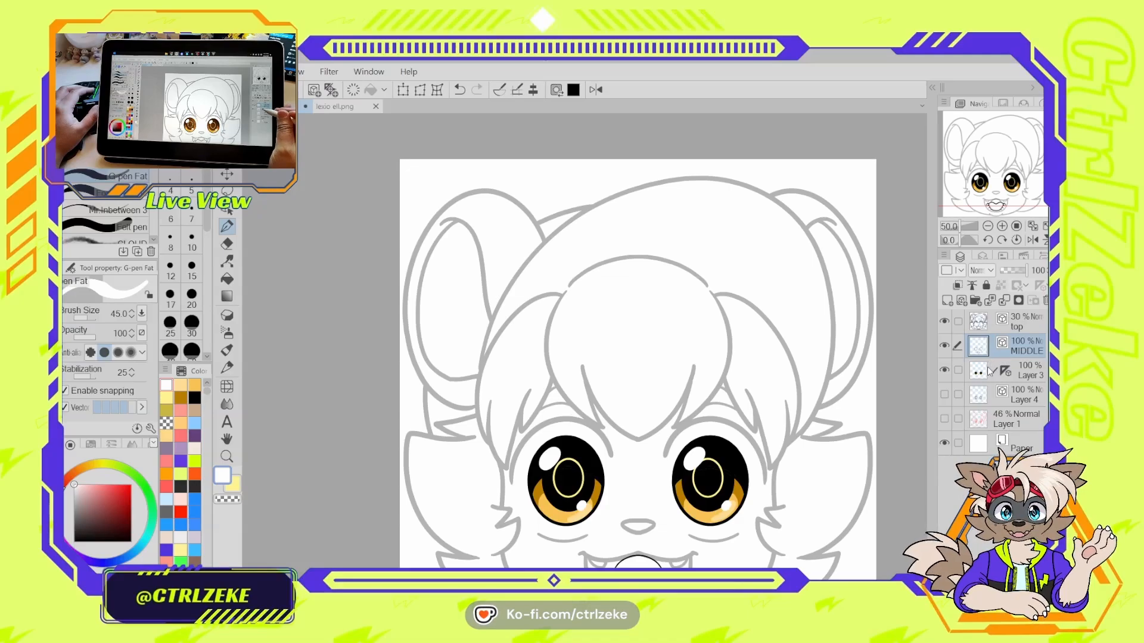
{"action": "left_click_drag", "start_coordinate": [793, 509], "coordinate": [800, 391]}
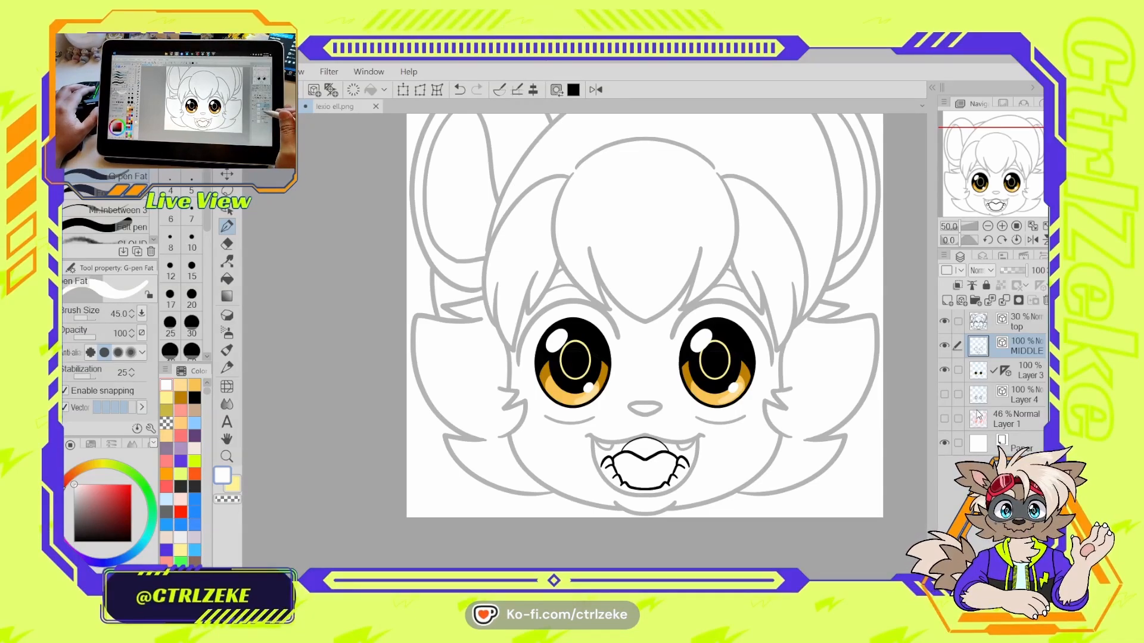
{"action": "mouse_move", "coordinate": [829, 471]}
{"action": "left_mouse_down"}
{"action": "mouse_move", "coordinate": [820, 521]}
{"action": "mouse_move", "coordinate": [878, 468]}
{"action": "mouse_move", "coordinate": [810, 493]}
{"action": "mouse_move", "coordinate": [808, 510]}
{"action": "mouse_move", "coordinate": [810, 496]}
{"action": "mouse_move", "coordinate": [882, 465]}
{"action": "mouse_move", "coordinate": [836, 530]}
{"action": "mouse_move", "coordinate": [778, 542]}
{"action": "mouse_move", "coordinate": [798, 530]}
{"action": "left_mouse_up"}
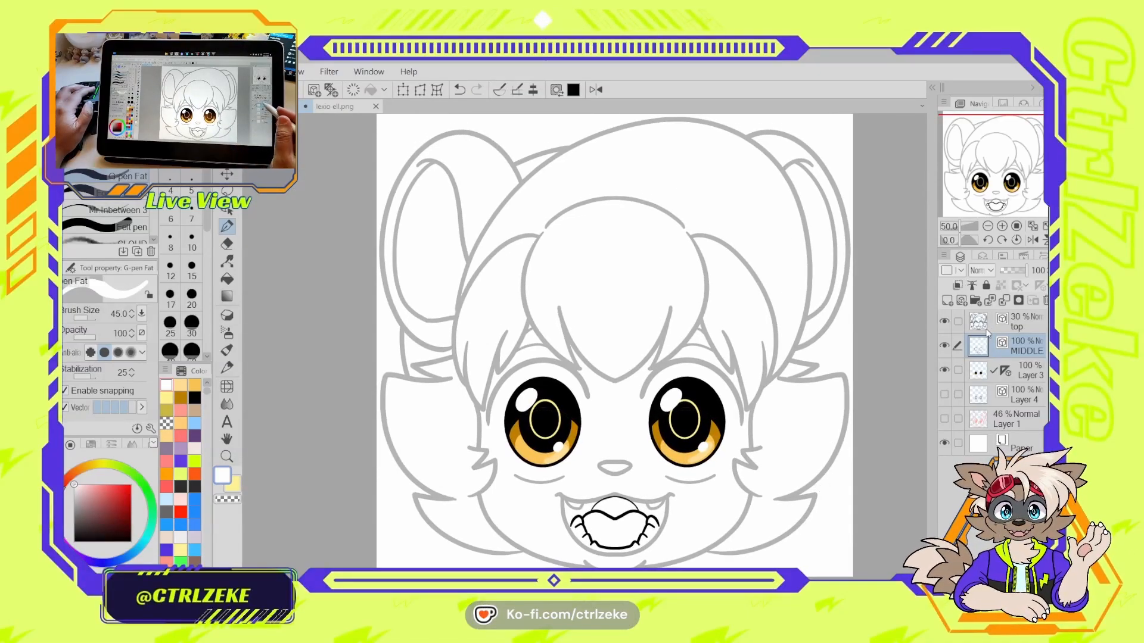
{"action": "left_click", "coordinate": [945, 346]}
{"action": "left_click", "coordinate": [946, 345]}
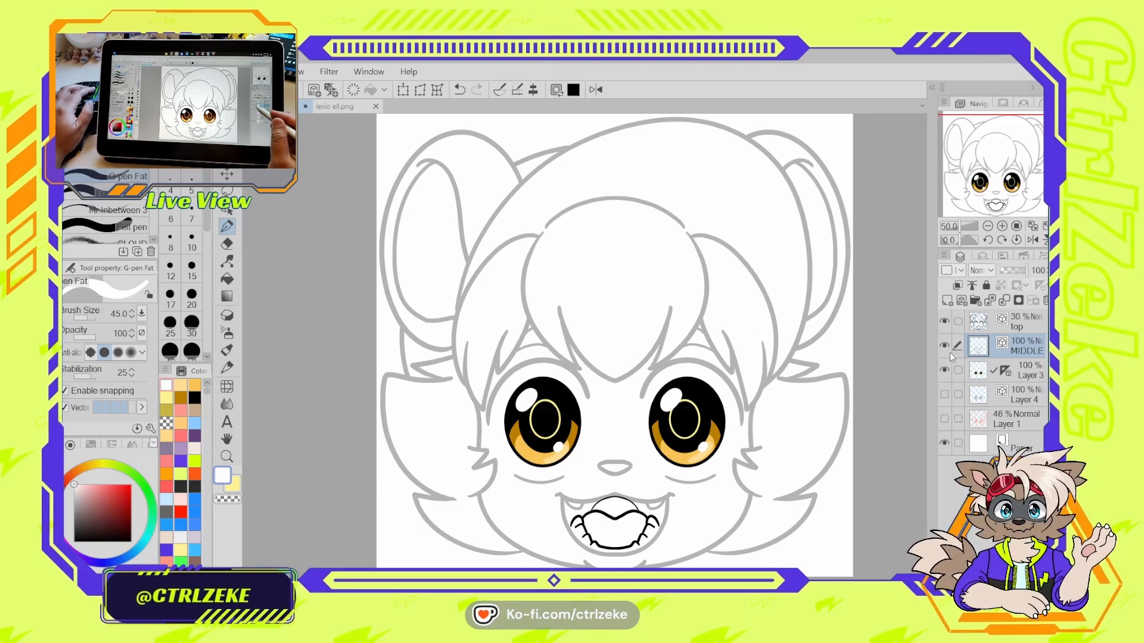
{"action": "mouse_move", "coordinate": [799, 494]}
{"action": "left_mouse_down"}
{"action": "mouse_move", "coordinate": [876, 442]}
{"action": "mouse_move", "coordinate": [864, 453]}
{"action": "left_mouse_up"}
{"action": "left_click", "coordinate": [944, 370]}
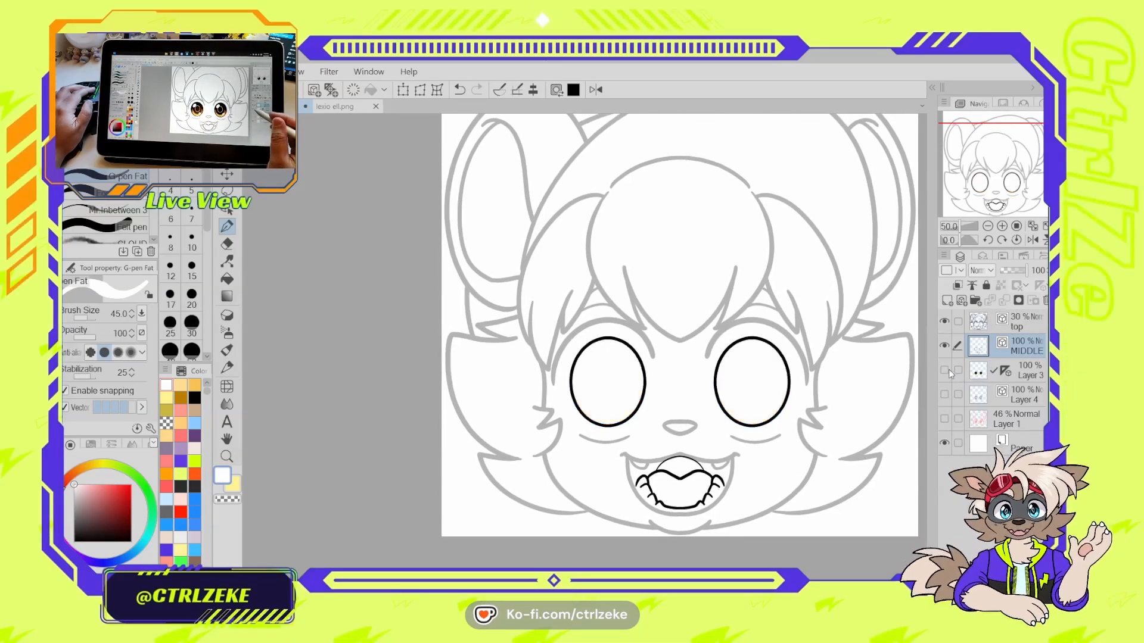
{"action": "left_click", "coordinate": [945, 370]}
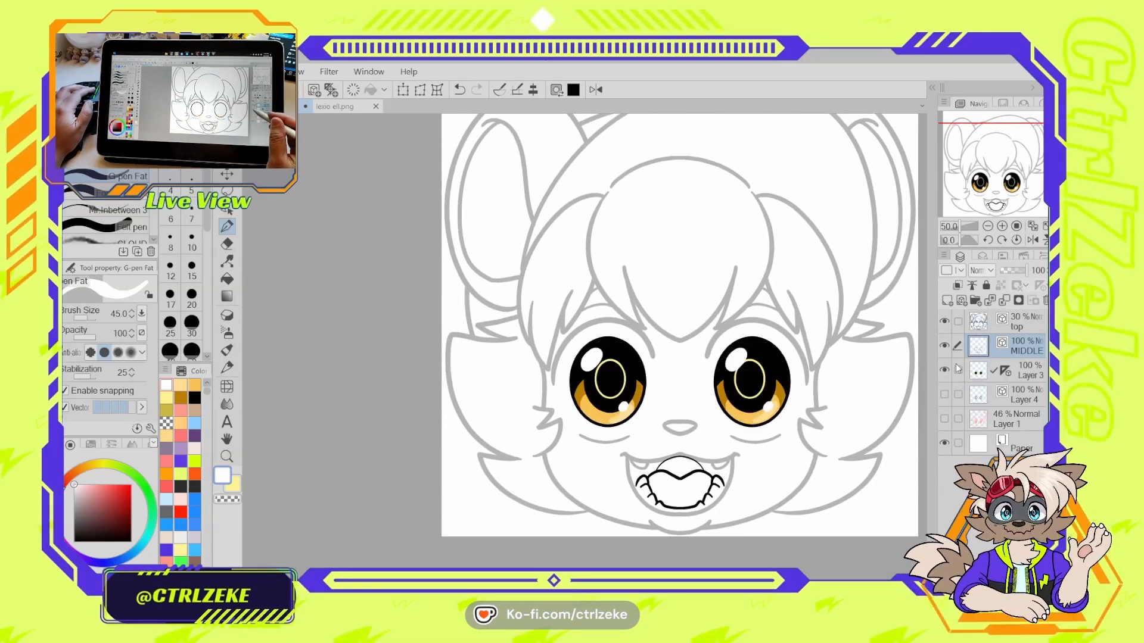
- Hide the Paper layer and toggle the top layer and Layer 4 to inspect the eyes against transparency
{"action": "left_click", "coordinate": [944, 321]}
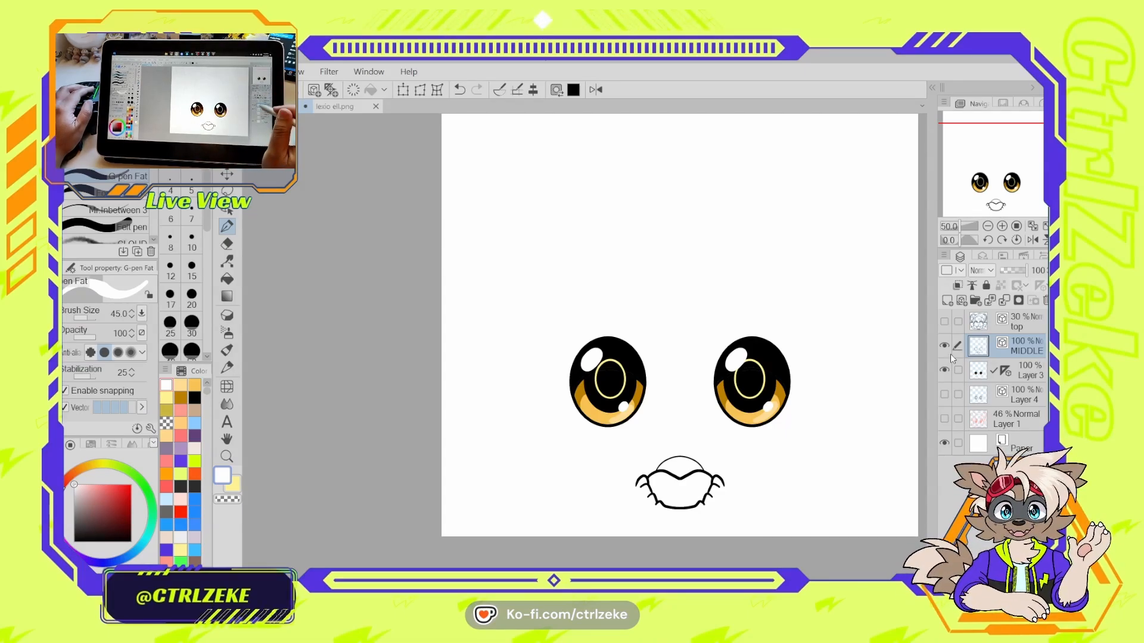
{"action": "left_click", "coordinate": [946, 440]}
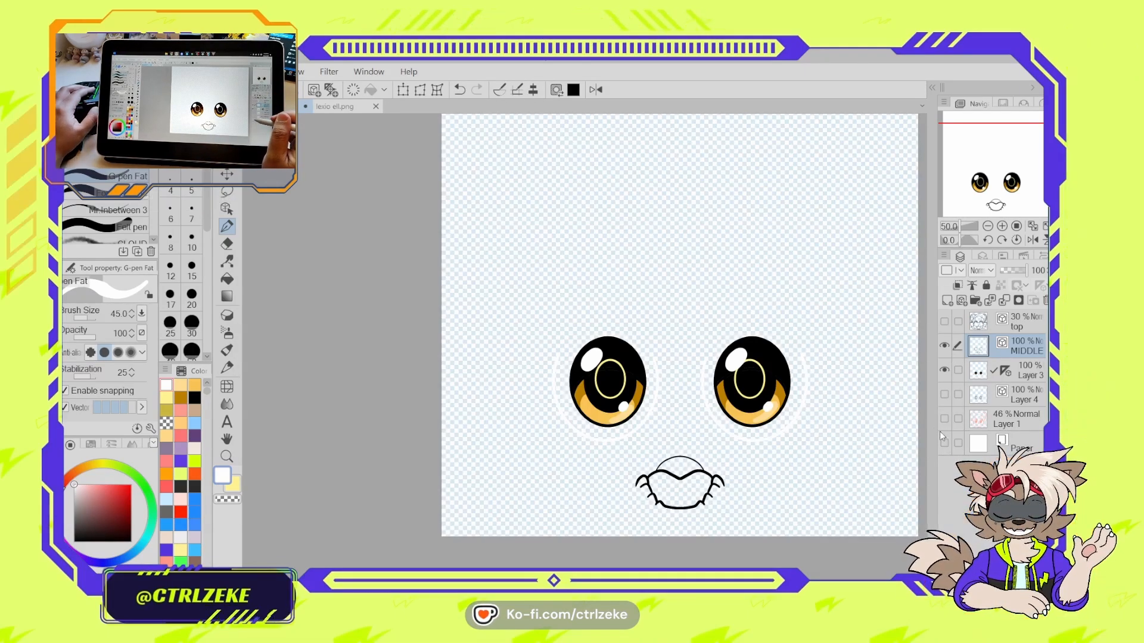
{"action": "key", "text": "ctrl+plus"}
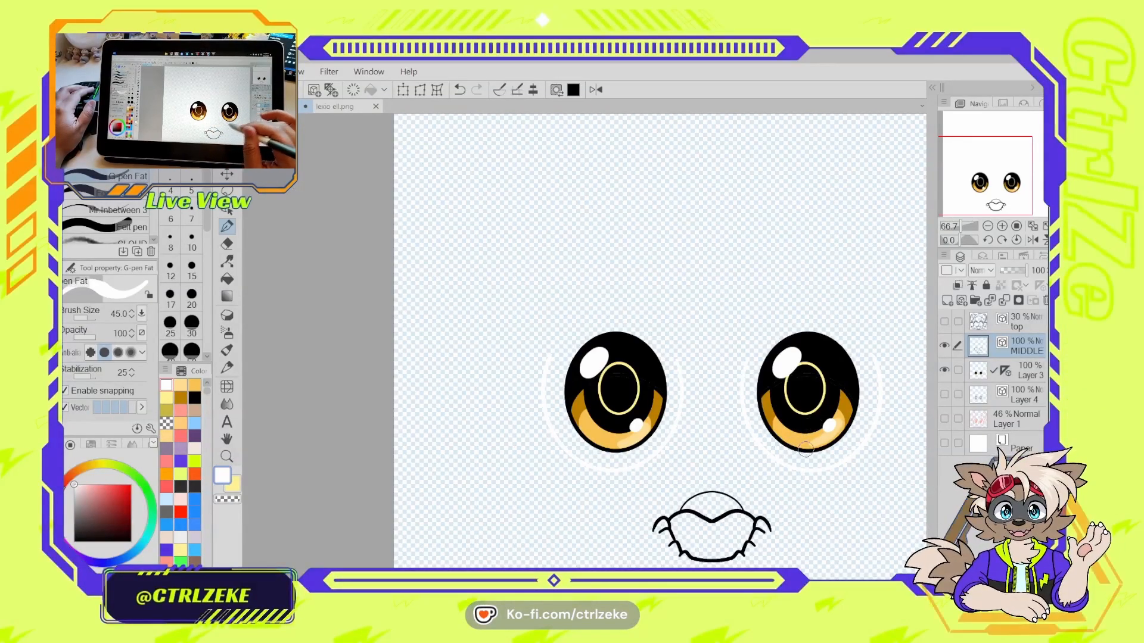
{"action": "left_click", "coordinate": [944, 394]}
{"action": "left_click", "coordinate": [944, 322]}
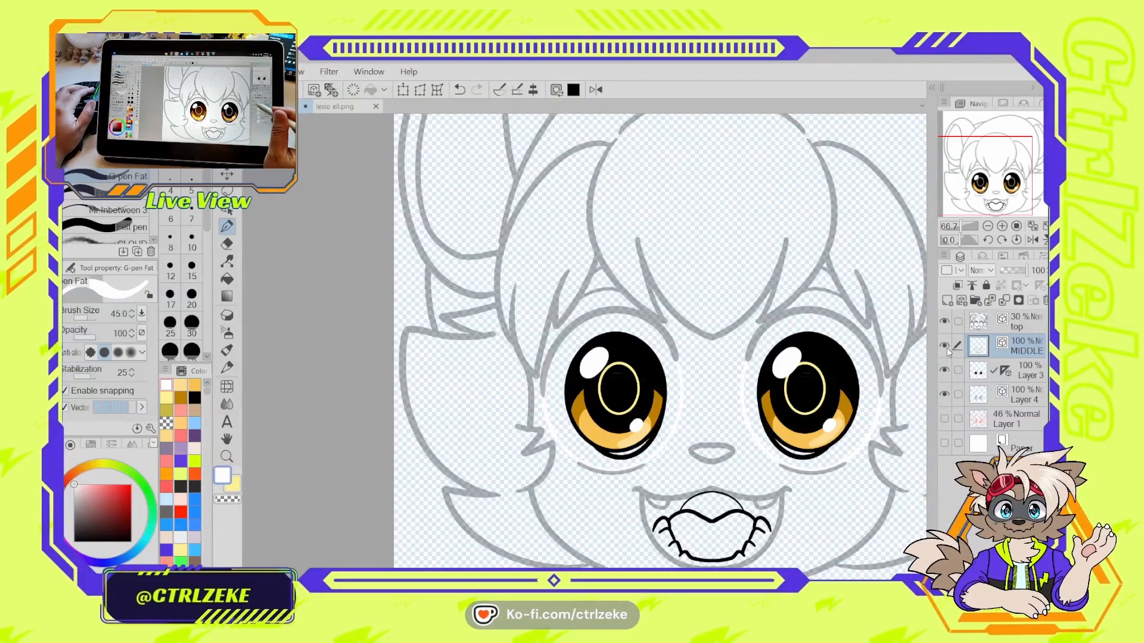
{"action": "left_click", "coordinate": [944, 394]}
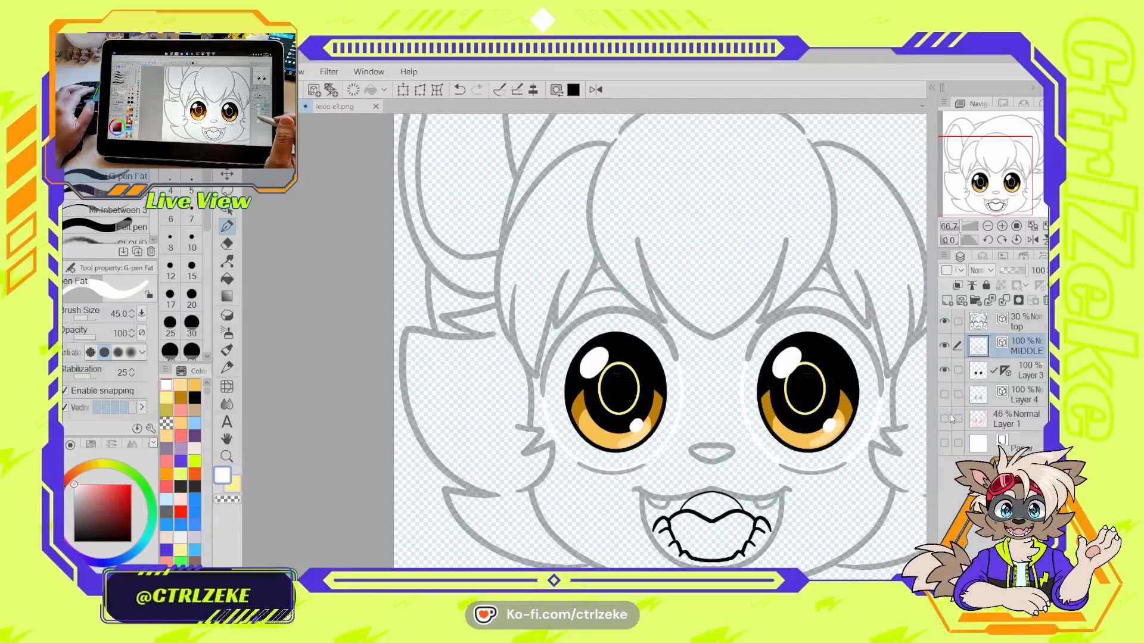
- Toggle the visibility of Layer 3 to check which layer holds the white outlines around the eyes
{"action": "mouse_move", "coordinate": [857, 485]}
{"action": "left_mouse_down"}
{"action": "mouse_move", "coordinate": [797, 475]}
{"action": "mouse_move", "coordinate": [803, 492]}
{"action": "left_mouse_up"}
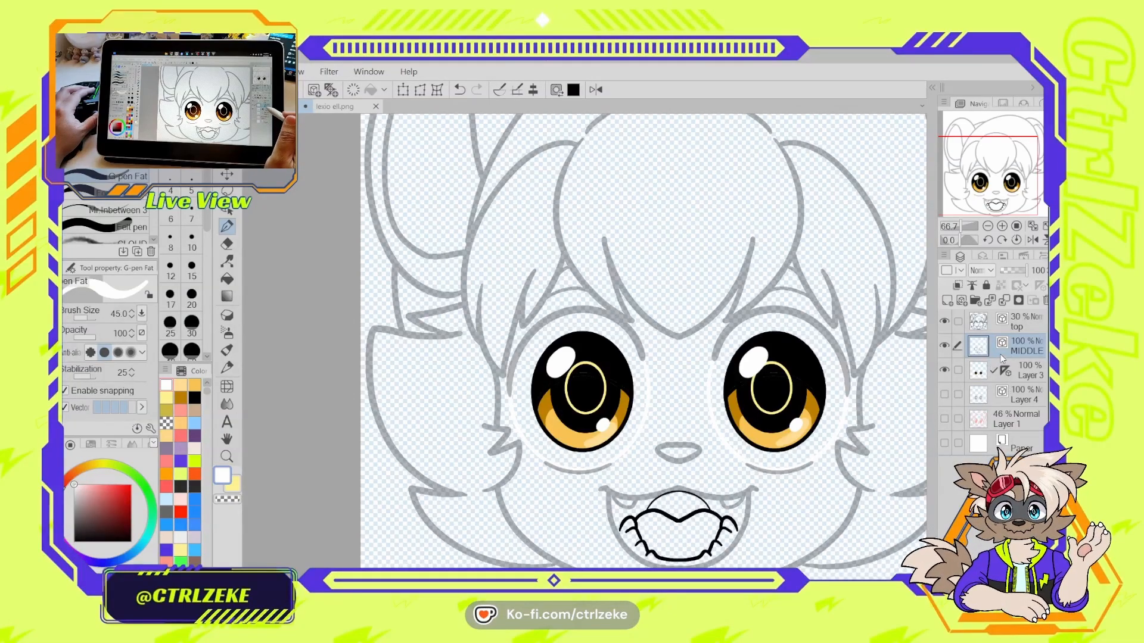
{"action": "left_click", "coordinate": [945, 368]}
{"action": "left_click", "coordinate": [946, 367]}
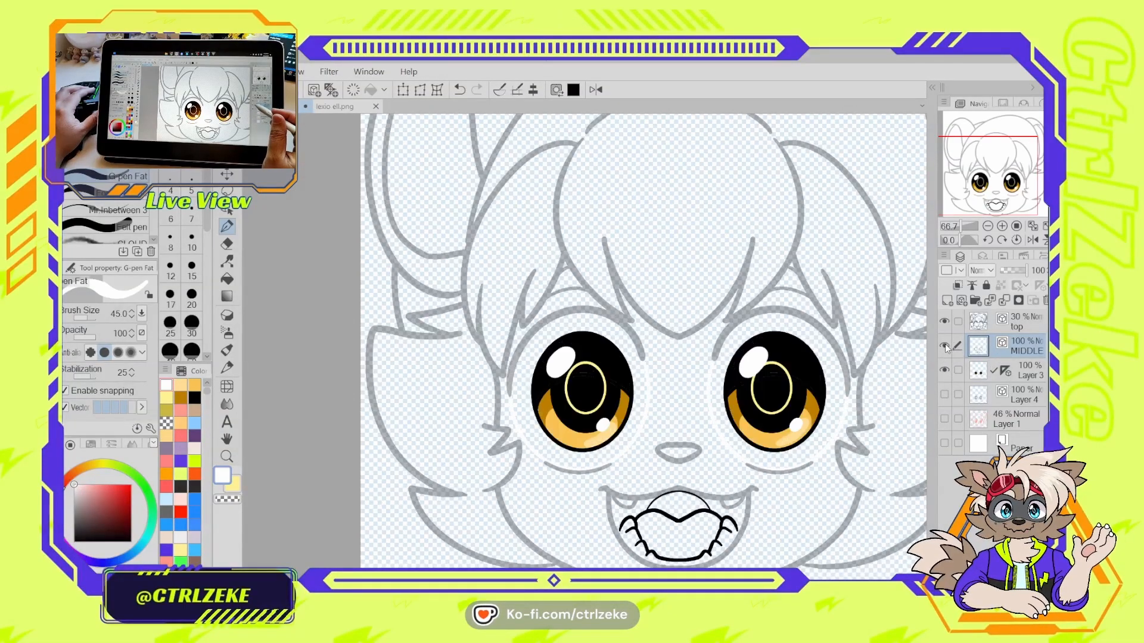
{"action": "left_click", "coordinate": [945, 367]}
{"action": "left_click", "coordinate": [946, 368]}
{"action": "key", "text": "ctrl+plus"}
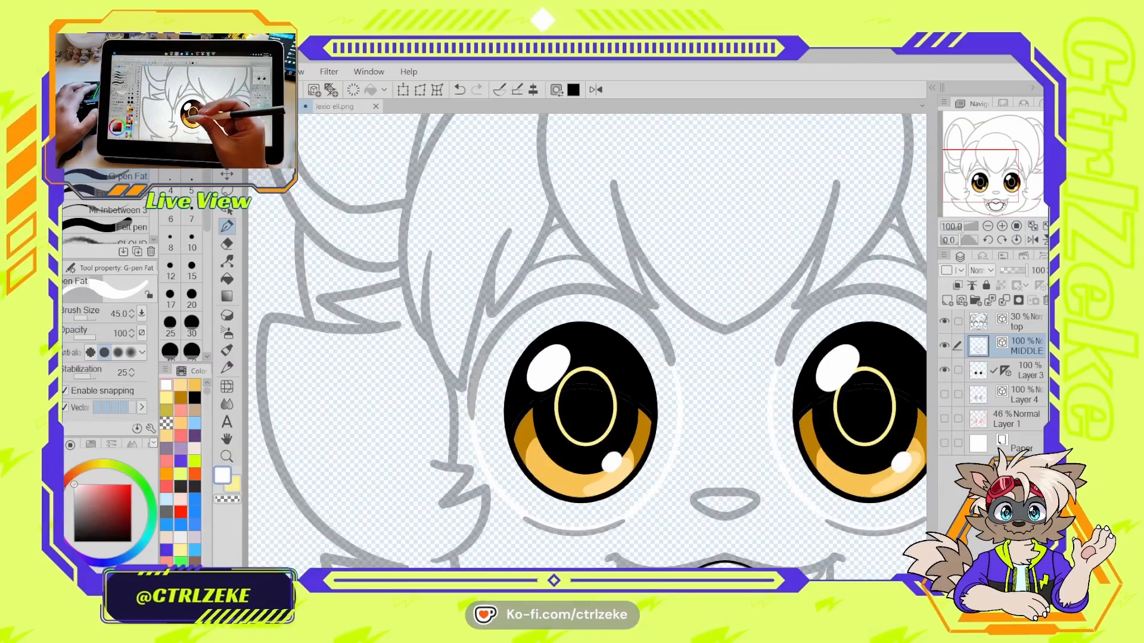
- Make Layer 3 active by picking the eye white on the canvas and switch to the Lasso selection
{"action": "key", "text": "o"}
{"action": "left_click", "coordinate": [555, 499]}
{"action": "left_click", "coordinate": [517, 506]}
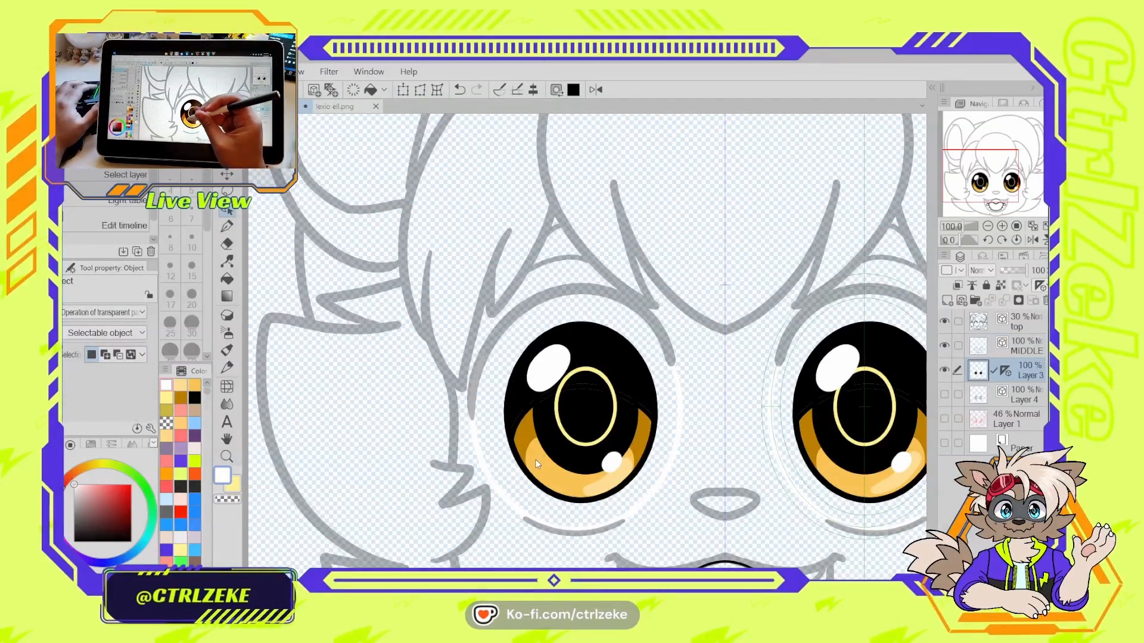
{"action": "key", "text": "m"}
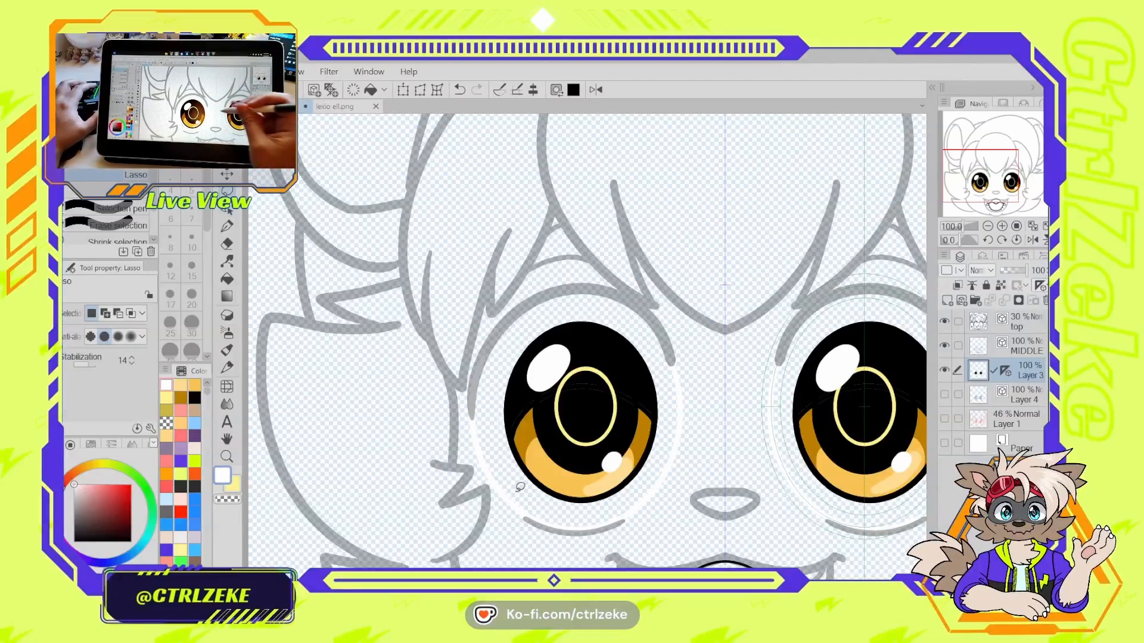
{"action": "key", "text": "ctrl+minus"}
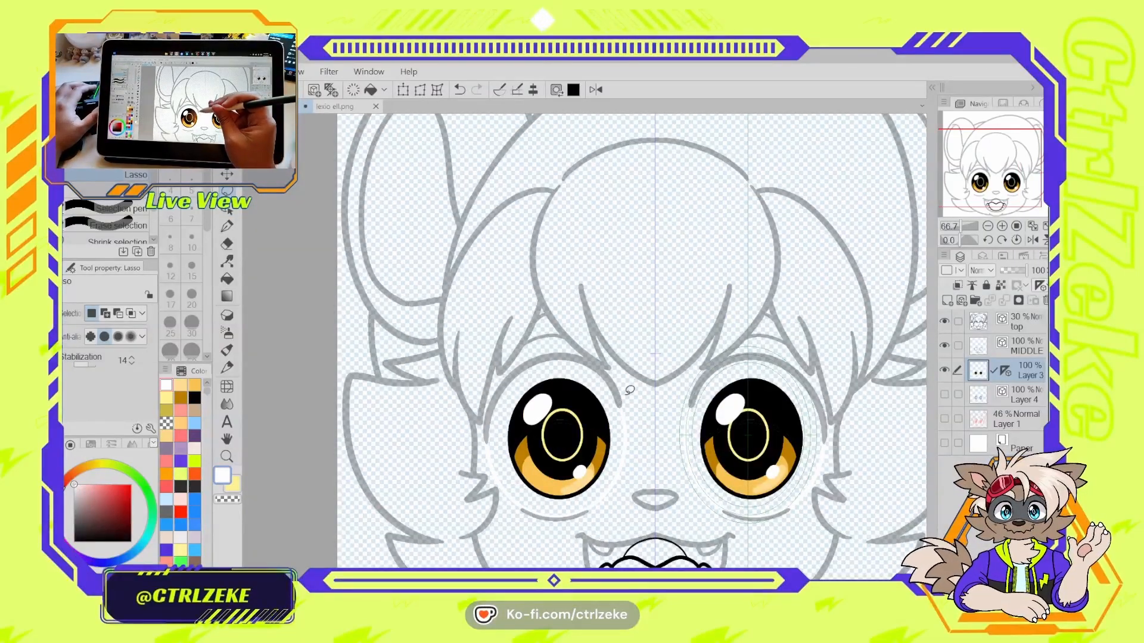
{"action": "mouse_move", "coordinate": [619, 405]}
{"action": "left_mouse_down"}
{"action": "mouse_move", "coordinate": [611, 472]}
{"action": "mouse_move", "coordinate": [560, 507]}
{"action": "left_mouse_up"}
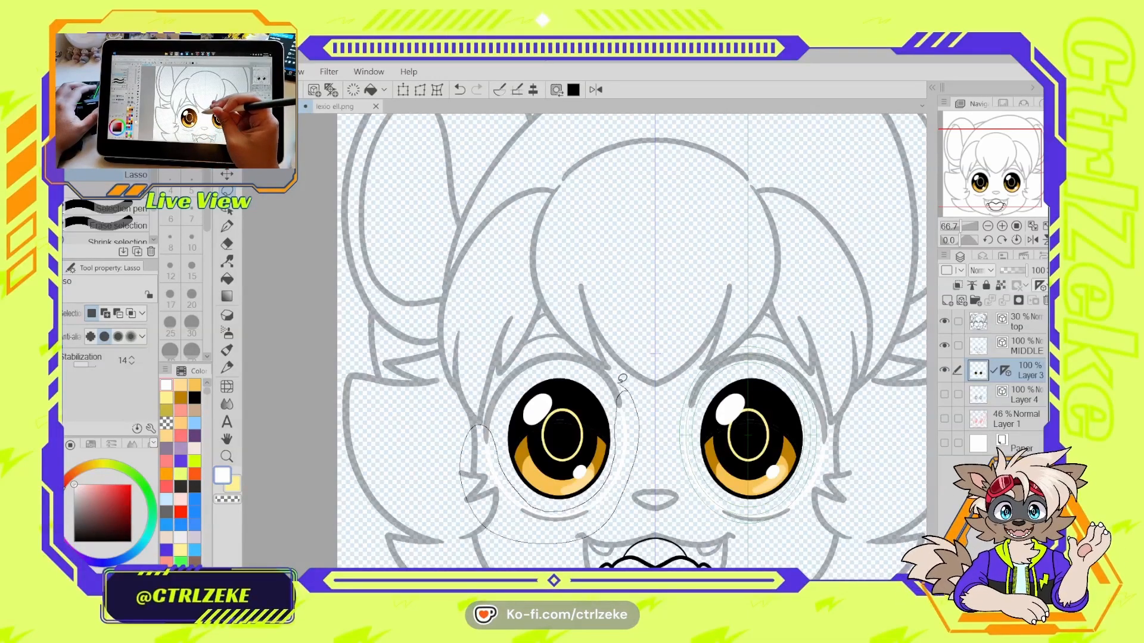
{"action": "left_click_drag", "start_coordinate": [621, 378], "coordinate": [623, 381]}
{"action": "key", "text": "ctrl+d"}
- Turn on ruler snapping and lasso a mirrored selection around the whites surrounding both eyes on Layer 3
{"action": "key", "text": "ctrl+1"}
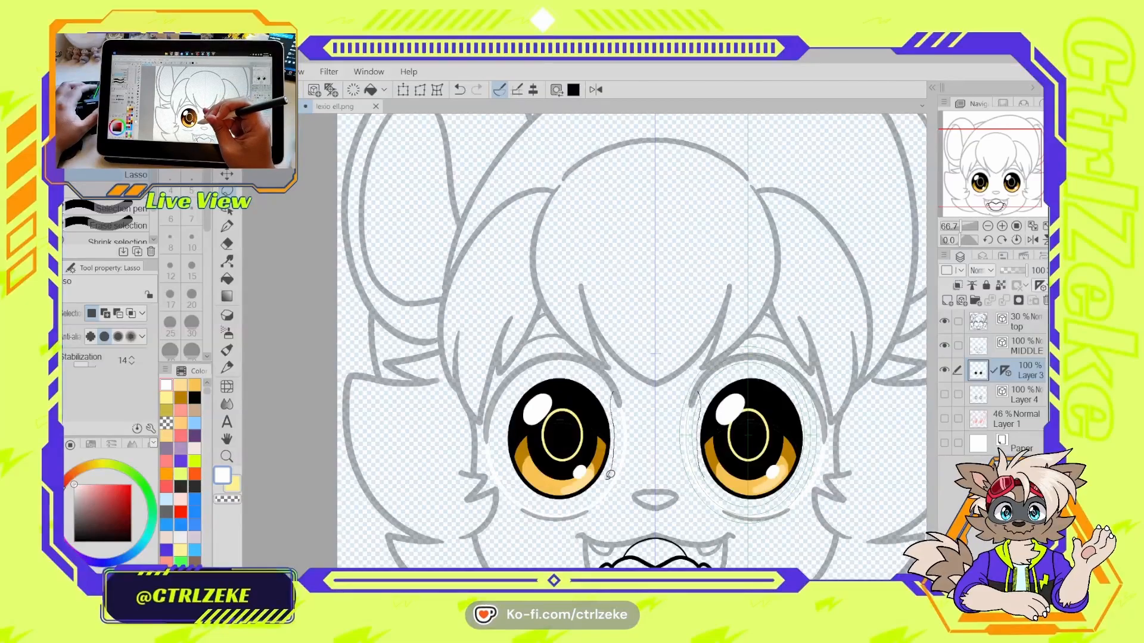
{"action": "mouse_move", "coordinate": [585, 500]}
{"action": "left_mouse_down"}
{"action": "mouse_move", "coordinate": [554, 510]}
{"action": "mouse_move", "coordinate": [523, 491]}
{"action": "mouse_move", "coordinate": [510, 462]}
{"action": "left_mouse_up"}
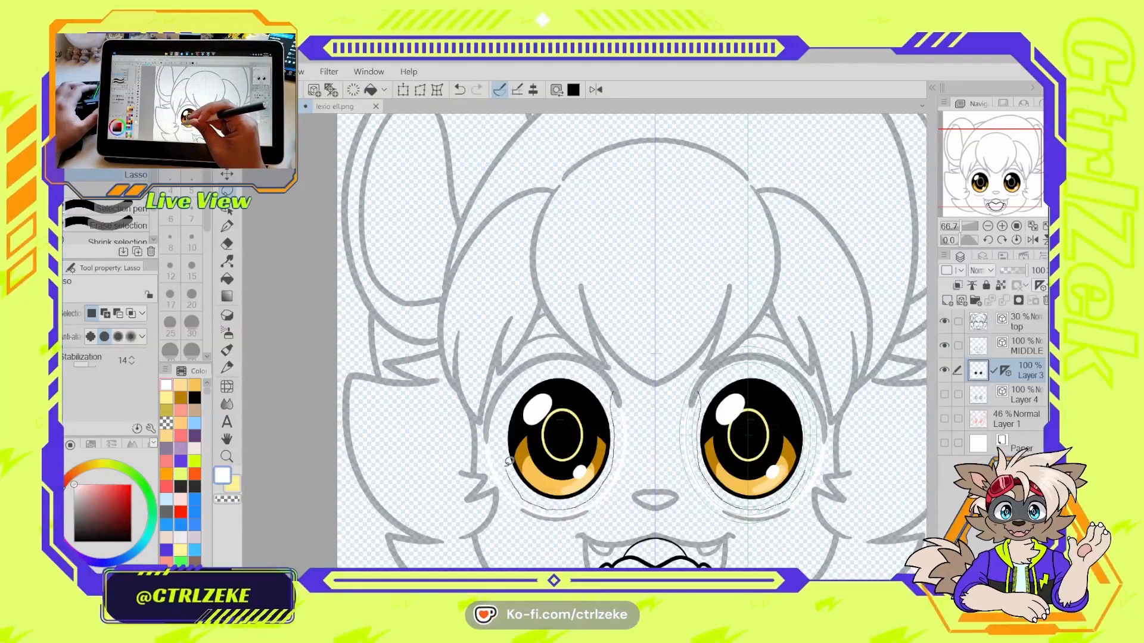
{"action": "left_click_drag", "start_coordinate": [646, 440], "coordinate": [648, 359]}
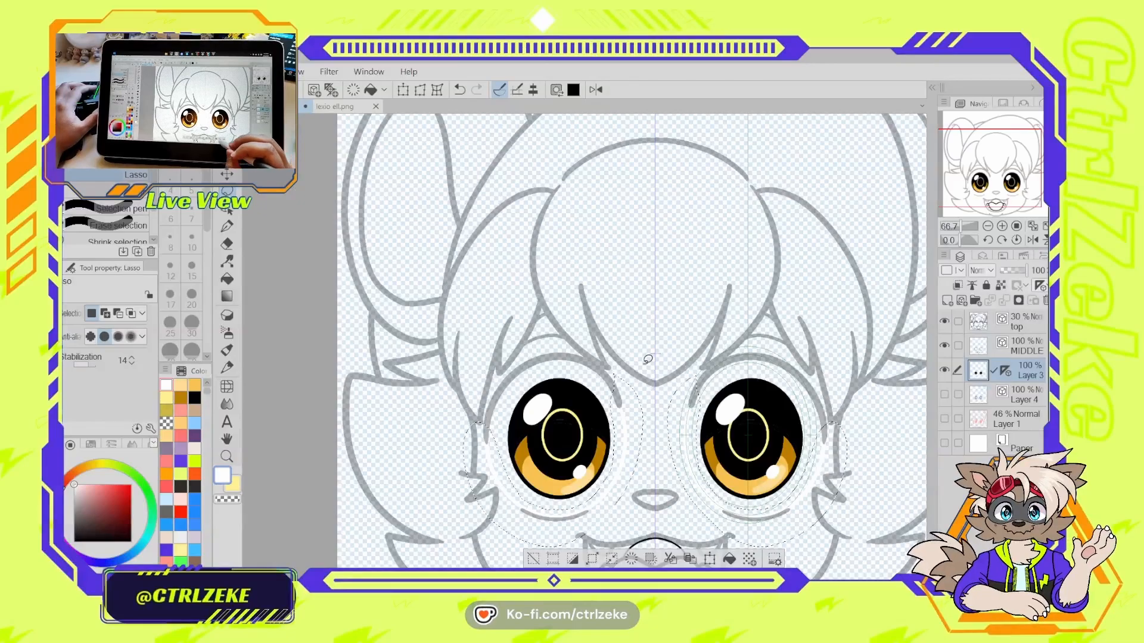
- Cut and paste the selected whites onto a separate layer named "eyewhites" and move it above the MIDDLE layer
{"action": "left_click", "coordinate": [668, 560]}
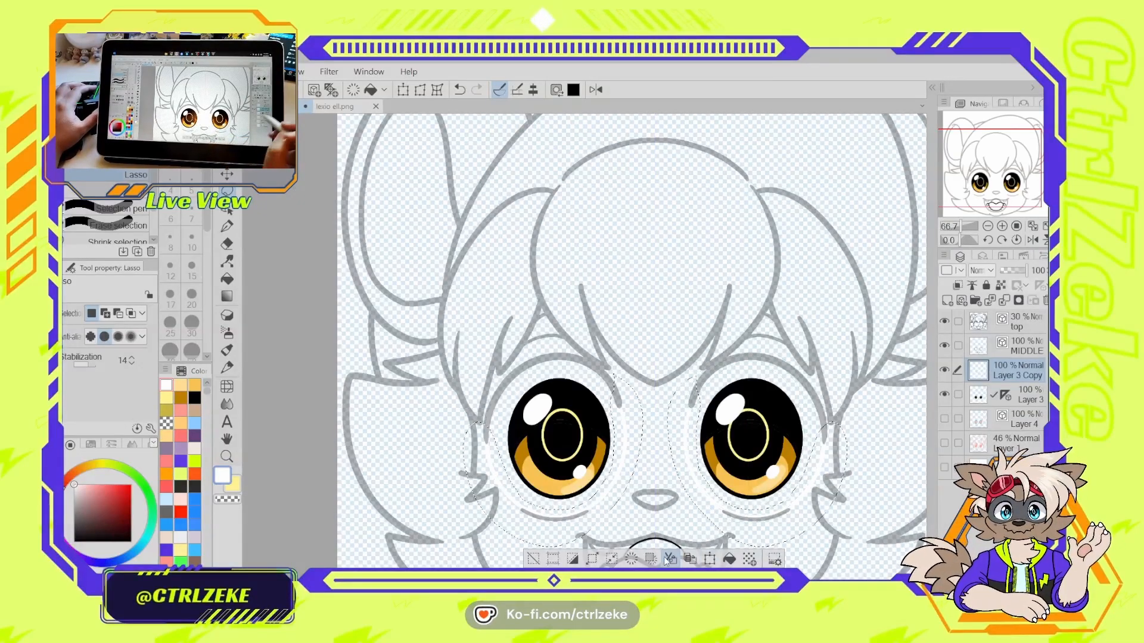
{"action": "key", "text": "ctrl+d"}
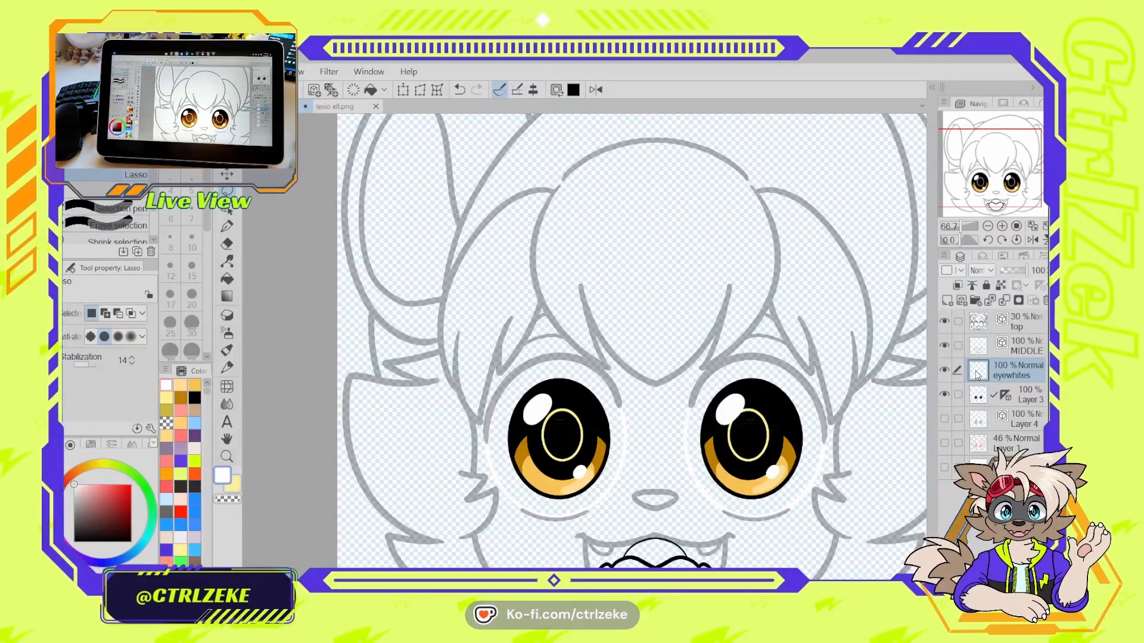
{"action": "left_click_drag", "start_coordinate": [977, 367], "coordinate": [985, 345]}
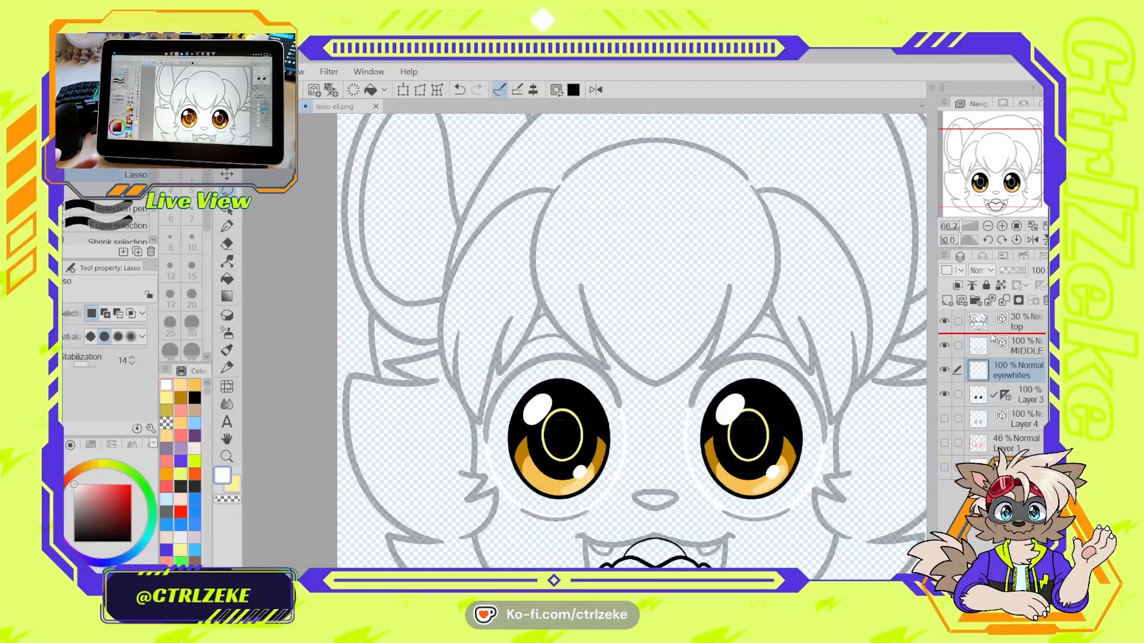
{"action": "left_click_drag", "start_coordinate": [992, 338], "coordinate": [989, 339]}
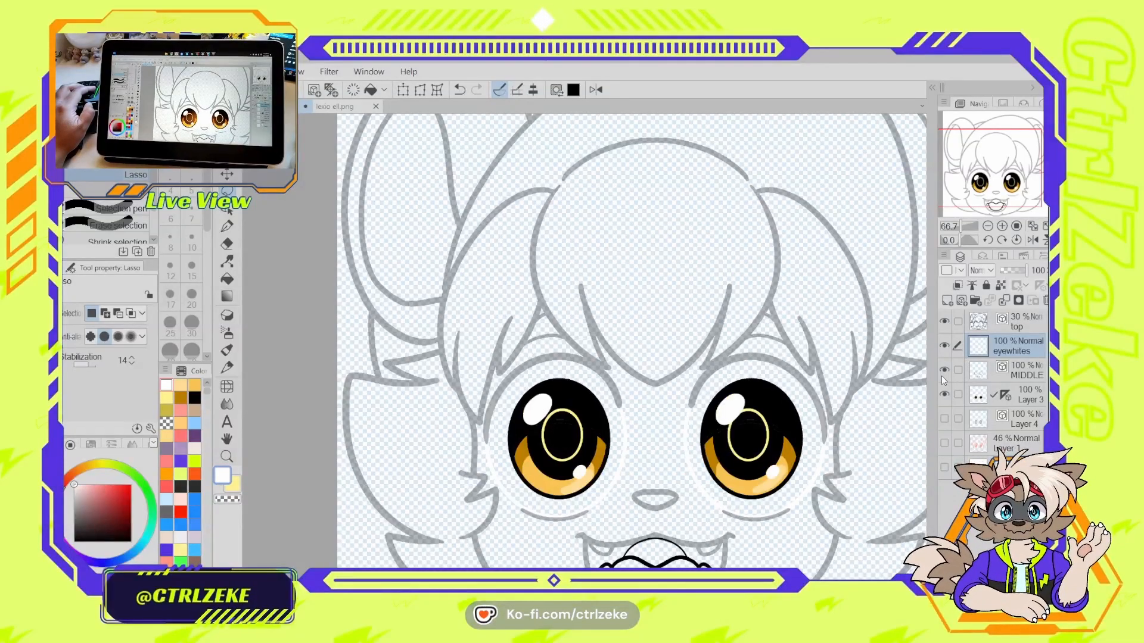
- Add a new raster layer directly below Layer 3 and fill it with white
{"action": "left_click", "coordinate": [974, 402]}
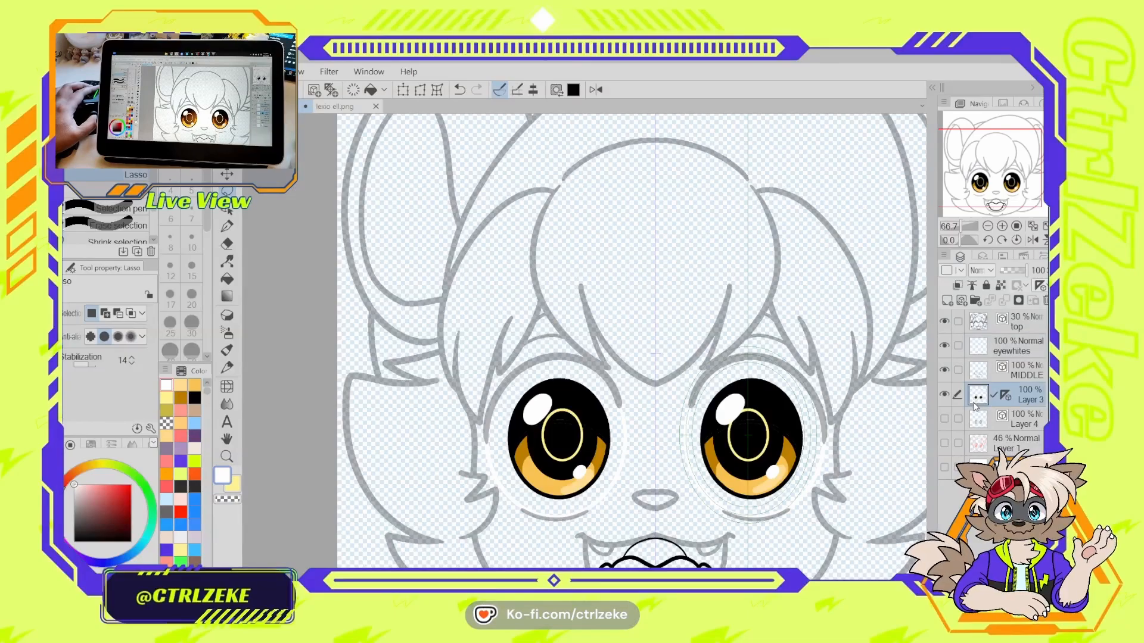
{"action": "left_click", "coordinate": [947, 301]}
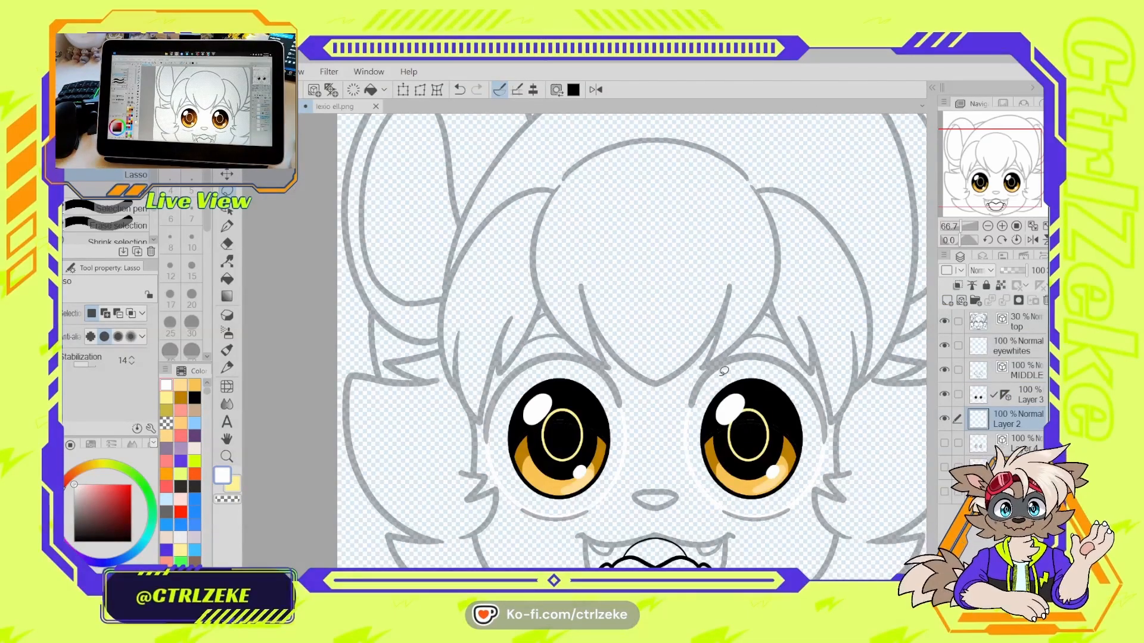
{"action": "key", "text": "alt+BackSpace"}
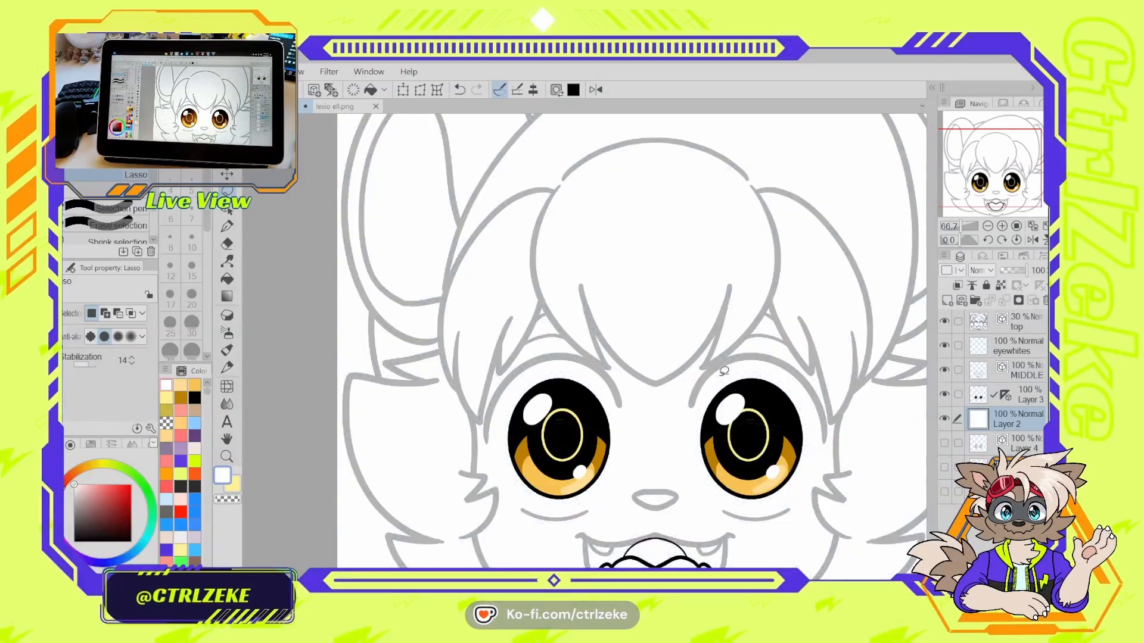
- Set the G-pen Fat to light red at brush size 25 and move the symmetry ruler from Layer 3 to Layer 2
{"action": "left_click_drag", "start_coordinate": [656, 467], "coordinate": [629, 320]}
{"action": "scroll", "coordinate": [599, 381], "scroll_direction": "up", "scroll_amount": 1}
{"action": "left_click_drag", "start_coordinate": [600, 406], "coordinate": [574, 372]}
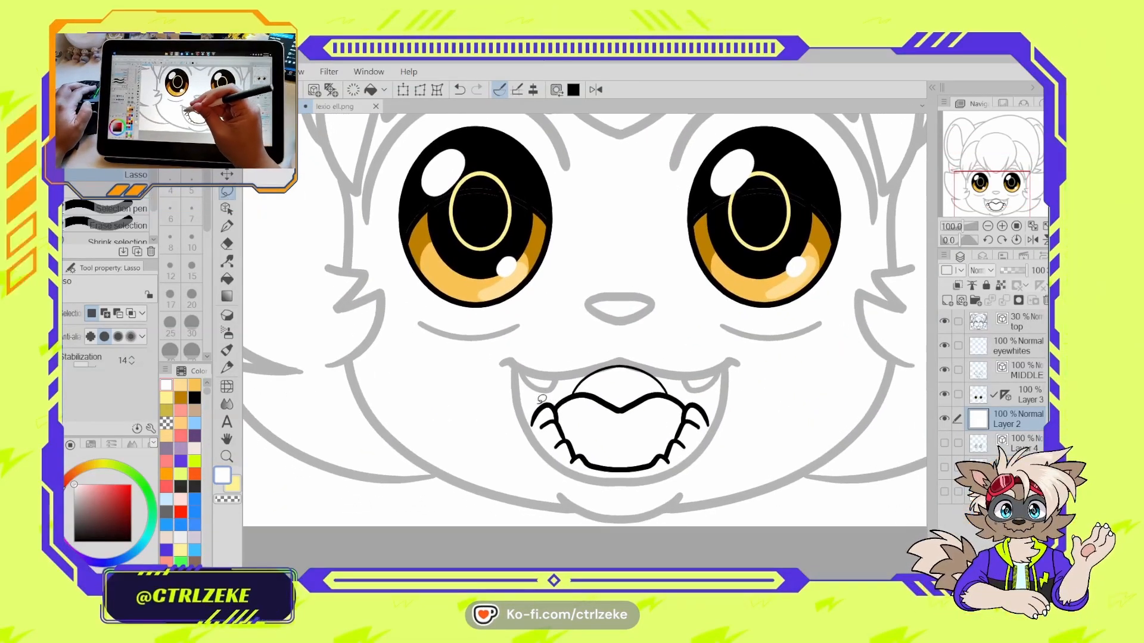
{"action": "left_click", "coordinate": [167, 484]}
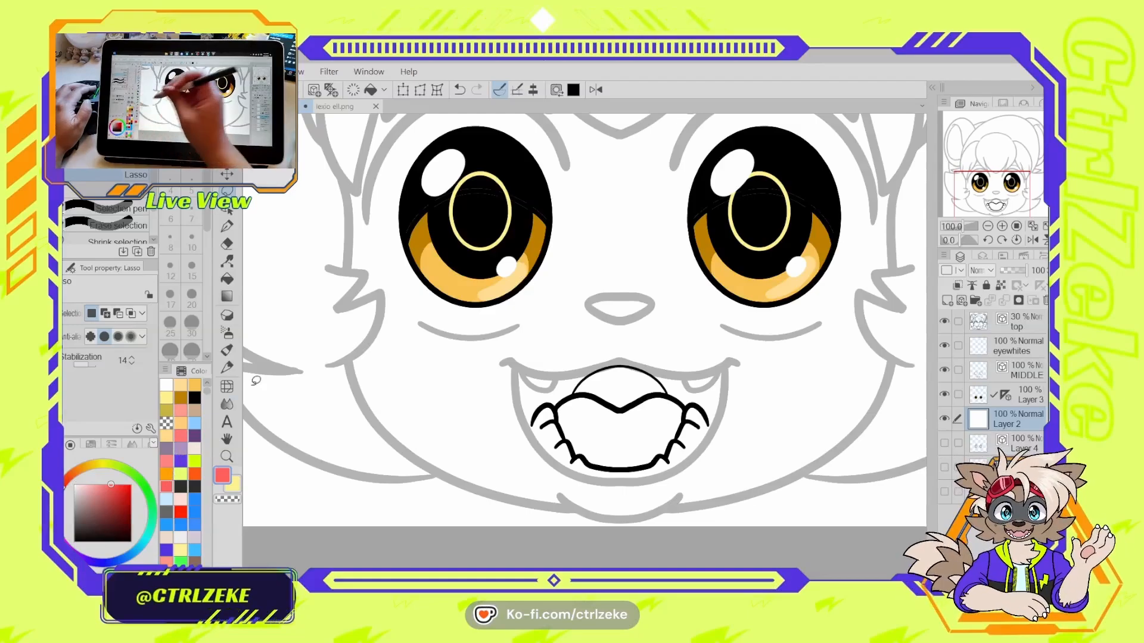
{"action": "key", "text": "p"}
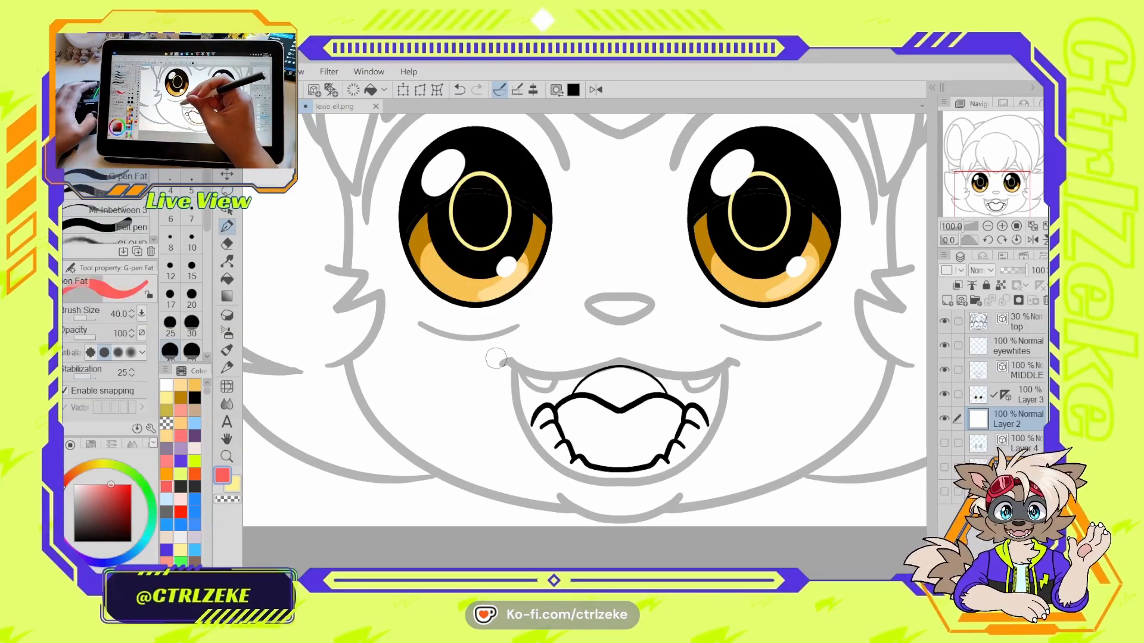
{"action": "key", "text": "bracketleft"}
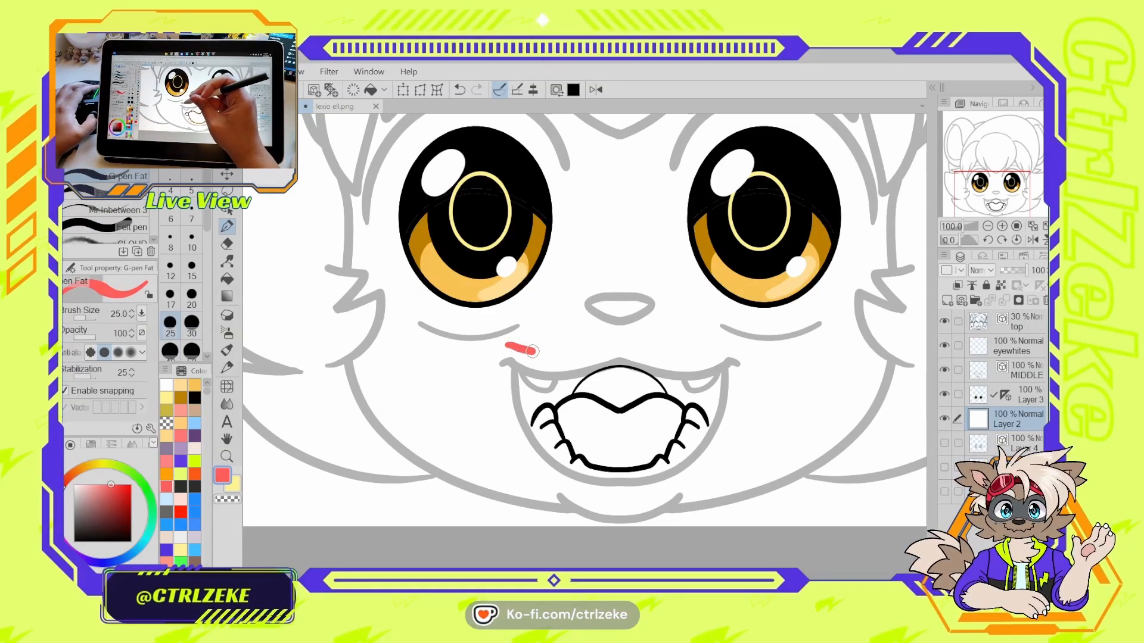
{"action": "left_click_drag", "start_coordinate": [532, 350], "coordinate": [616, 343]}
{"action": "key", "text": "ctrl+z"}
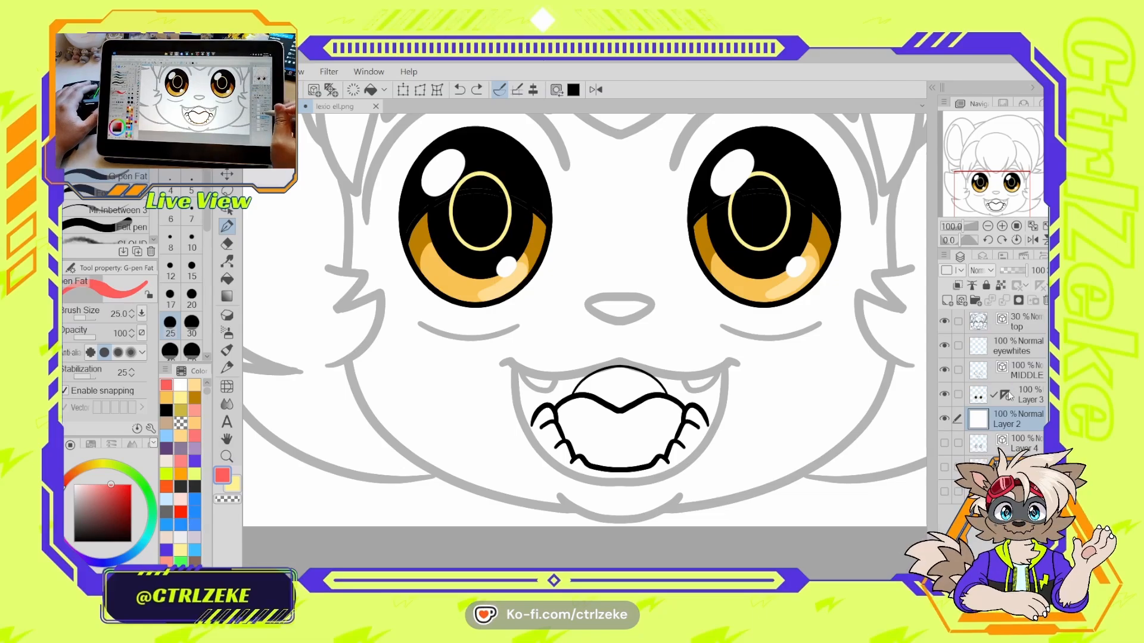
{"action": "left_click_drag", "start_coordinate": [1006, 395], "coordinate": [1005, 420]}
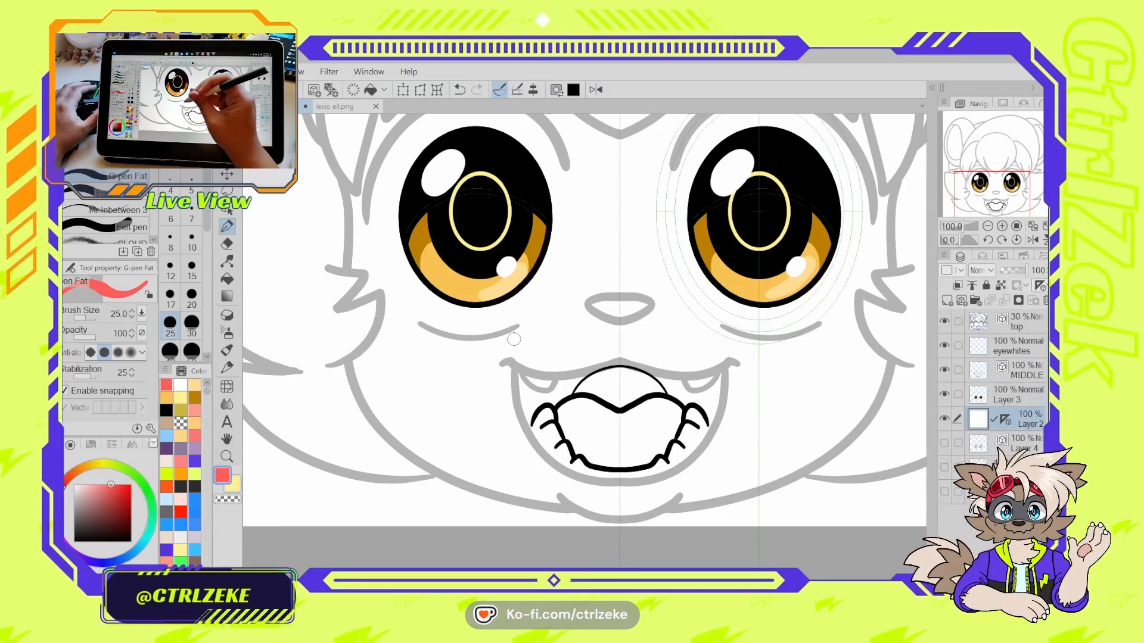
- Draw a mirrored red line just above the upper lip, from the mouth corners to the peak at the centre
{"action": "left_click_drag", "start_coordinate": [609, 346], "coordinate": [629, 344]}
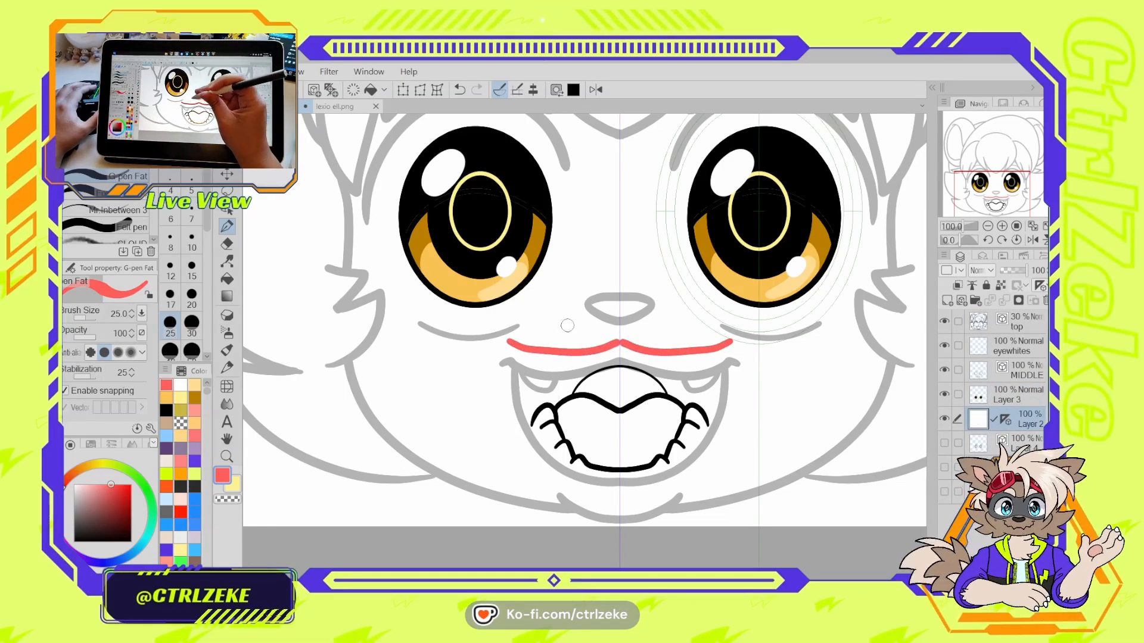
{"action": "mouse_move", "coordinate": [725, 322]}
{"action": "left_mouse_down"}
{"action": "mouse_move", "coordinate": [707, 322]}
{"action": "mouse_move", "coordinate": [757, 324]}
{"action": "left_mouse_up"}
{"action": "key", "text": "ctrl+z"}
{"action": "key", "text": "ctrl+z"}
{"action": "key", "text": "ctrl+z"}
{"action": "key", "text": "ctrl+z"}
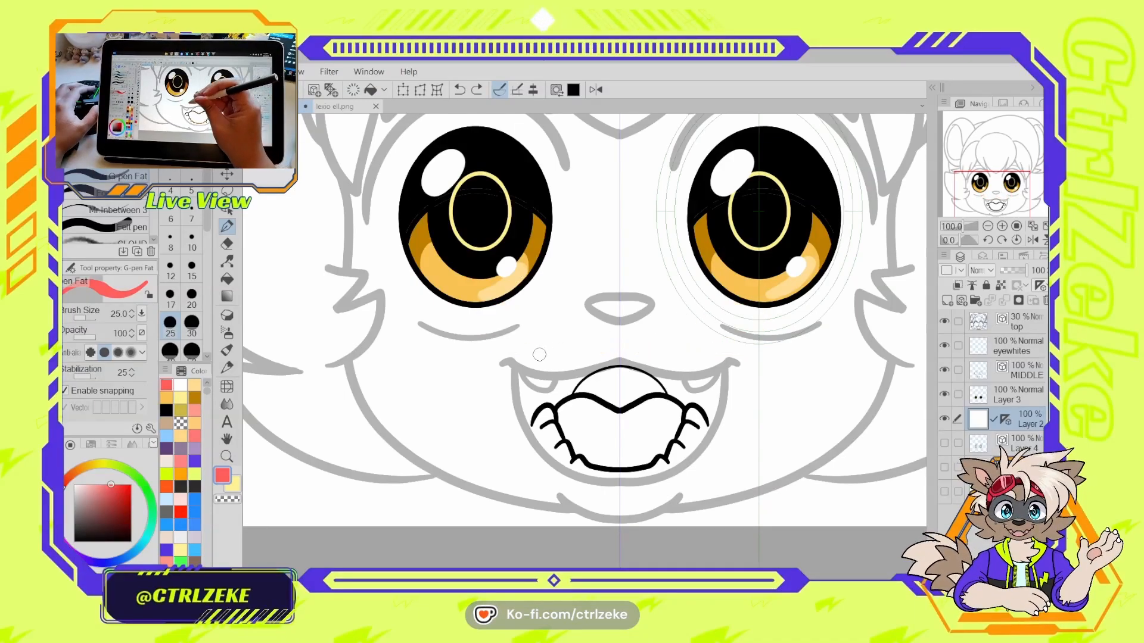
{"action": "key", "text": "ctrl+z"}
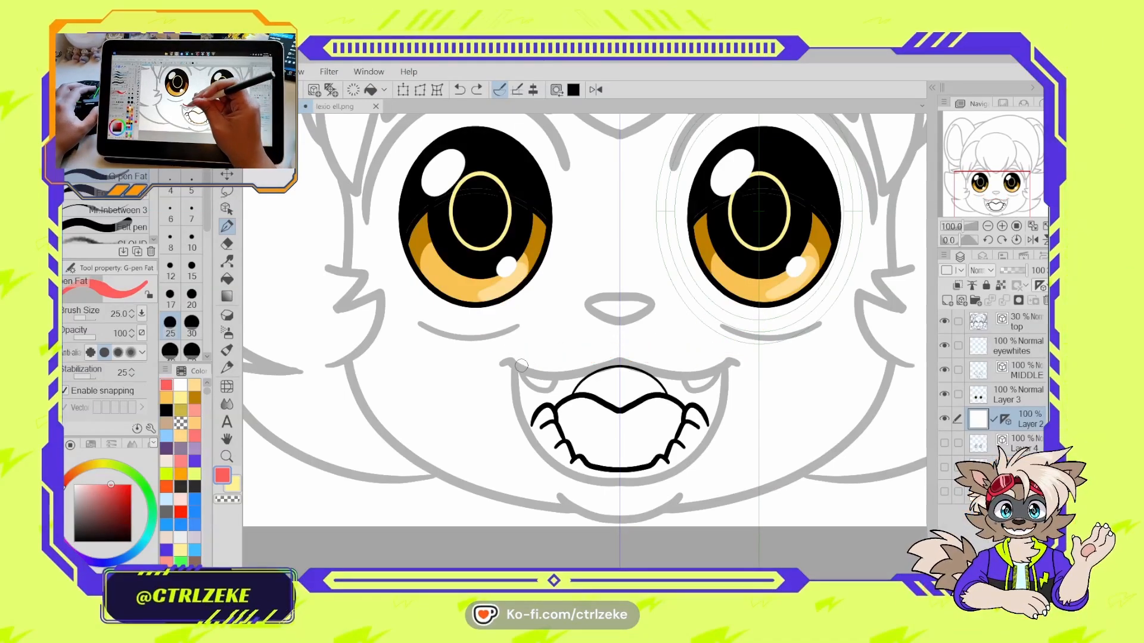
{"action": "mouse_move", "coordinate": [507, 351]}
{"action": "left_mouse_down"}
{"action": "mouse_move", "coordinate": [548, 360]}
{"action": "mouse_move", "coordinate": [621, 346]}
{"action": "left_mouse_up"}
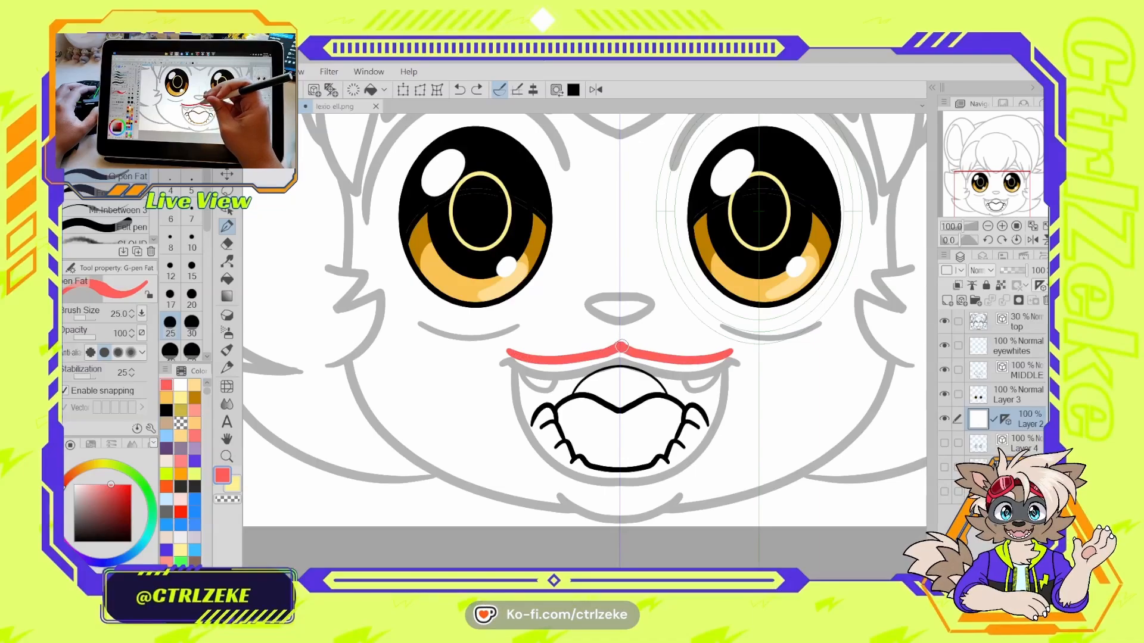
{"action": "mouse_move", "coordinate": [510, 352]}
{"action": "left_mouse_down"}
{"action": "mouse_move", "coordinate": [486, 350]}
{"action": "mouse_move", "coordinate": [452, 402]}
{"action": "left_mouse_up"}
{"action": "key", "text": "ctrl+z"}
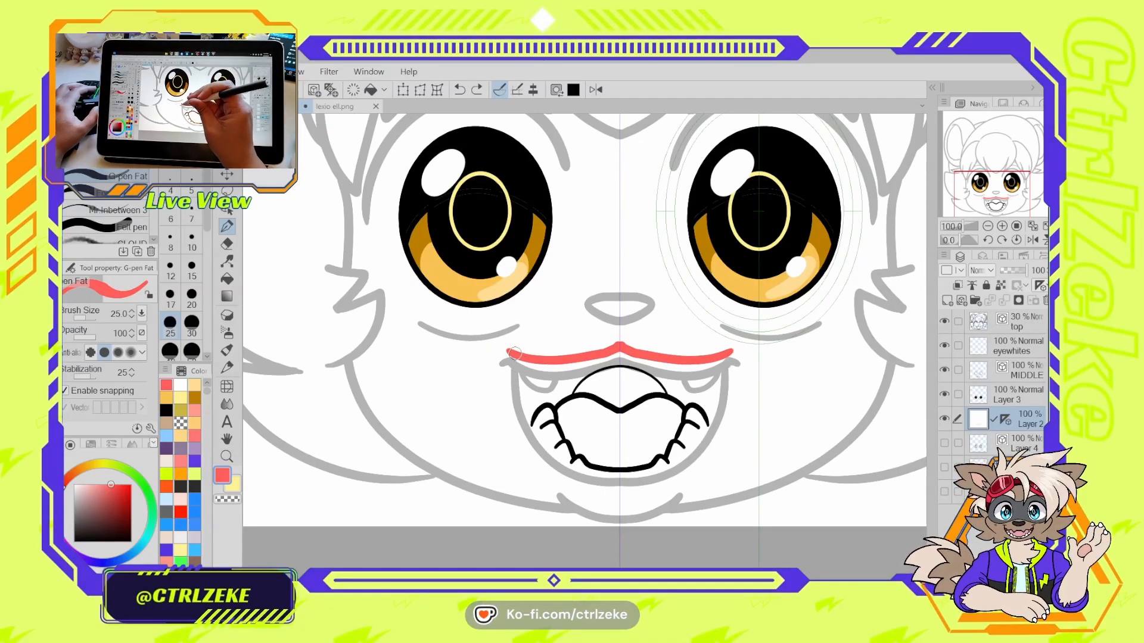
{"action": "mouse_move", "coordinate": [509, 351]}
{"action": "left_mouse_down"}
{"action": "mouse_move", "coordinate": [443, 403]}
{"action": "mouse_move", "coordinate": [483, 450]}
{"action": "left_mouse_up"}
{"action": "key", "text": "ctrl+z"}
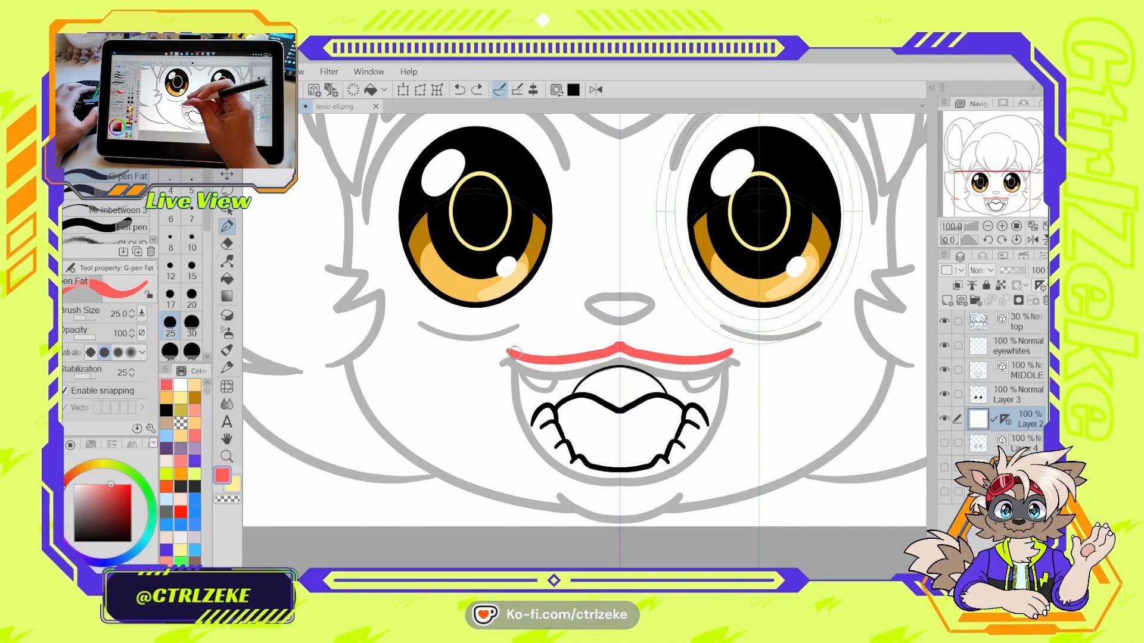
{"action": "mouse_move", "coordinate": [514, 352]}
{"action": "left_mouse_down"}
{"action": "mouse_move", "coordinate": [415, 358]}
{"action": "mouse_move", "coordinate": [364, 394]}
{"action": "left_mouse_up"}
{"action": "key", "text": "ctrl+z"}
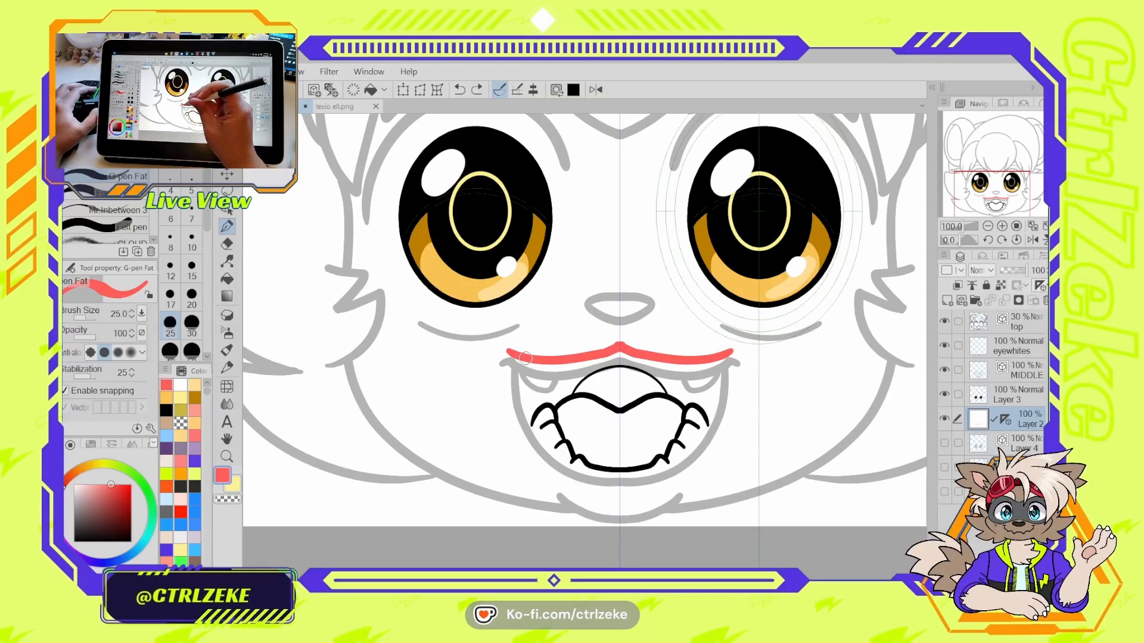
{"action": "left_click_drag", "start_coordinate": [521, 354], "coordinate": [440, 394]}
{"action": "key", "text": "ctrl+z"}
- Extend the mirrored red outline from the mouth corners around the cheeks down to the canvas's lower edge
{"action": "mouse_move", "coordinate": [524, 355]}
{"action": "left_mouse_down"}
{"action": "mouse_move", "coordinate": [445, 385]}
{"action": "mouse_move", "coordinate": [422, 424]}
{"action": "left_mouse_up"}
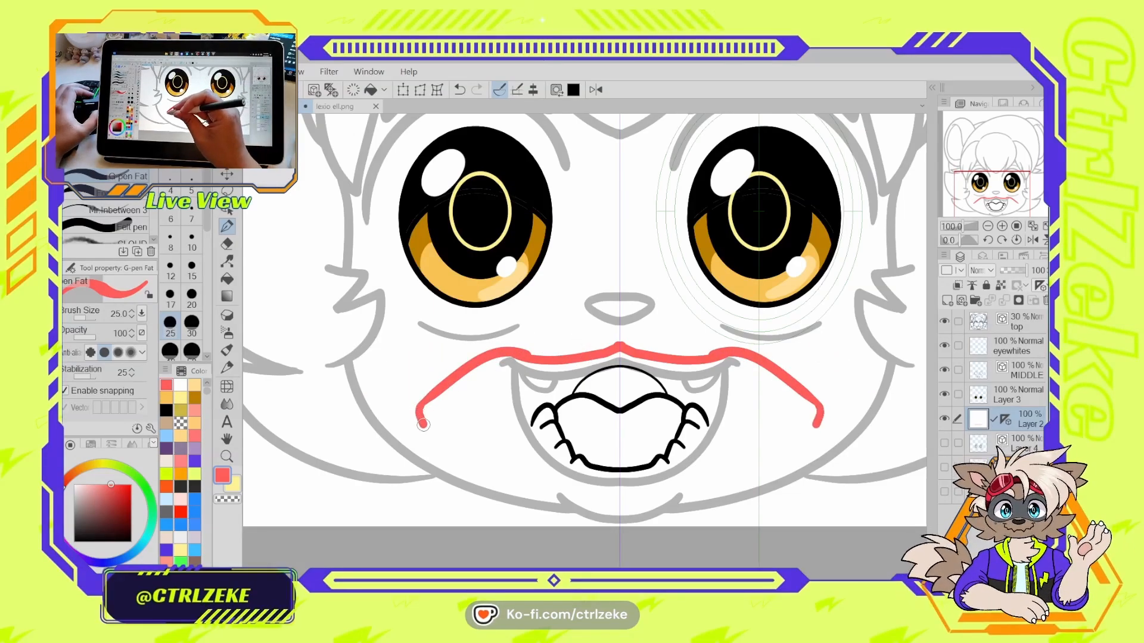
{"action": "key", "text": "ctrl+z"}
{"action": "left_click_drag", "start_coordinate": [438, 386], "coordinate": [398, 527]}
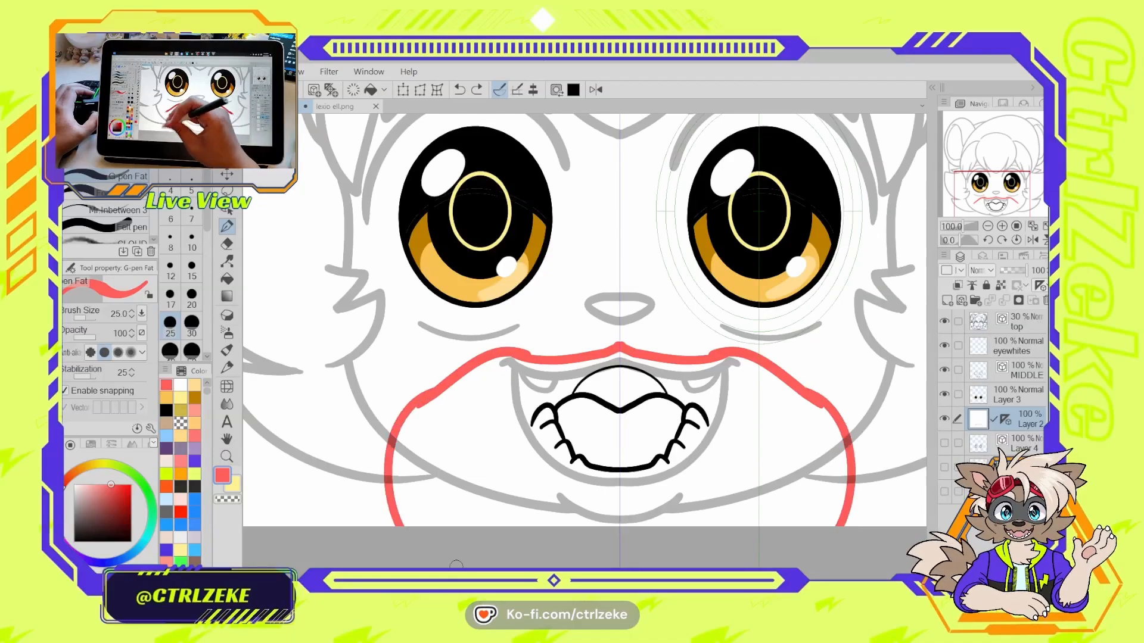
- Fill the whole red muzzle outline on Layer 2 with the same red, without referring to other layers' lines
{"action": "key", "text": "g"}
{"action": "left_click", "coordinate": [500, 443]}
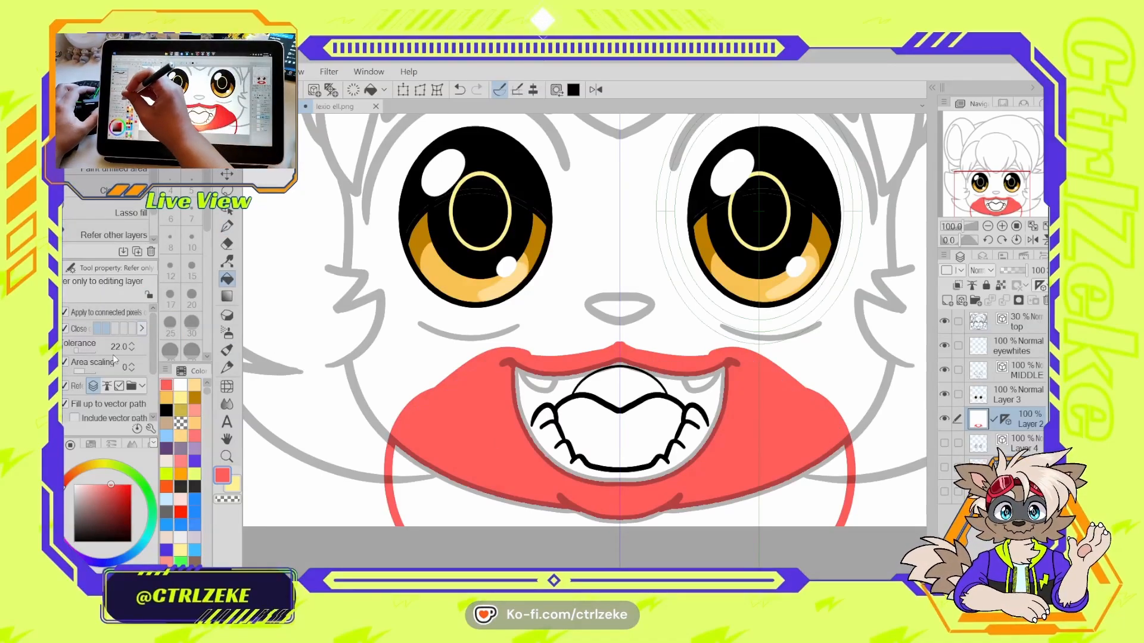
{"action": "left_click", "coordinate": [77, 384]}
{"action": "key", "text": "ctrl+z"}
{"action": "left_click", "coordinate": [483, 452]}
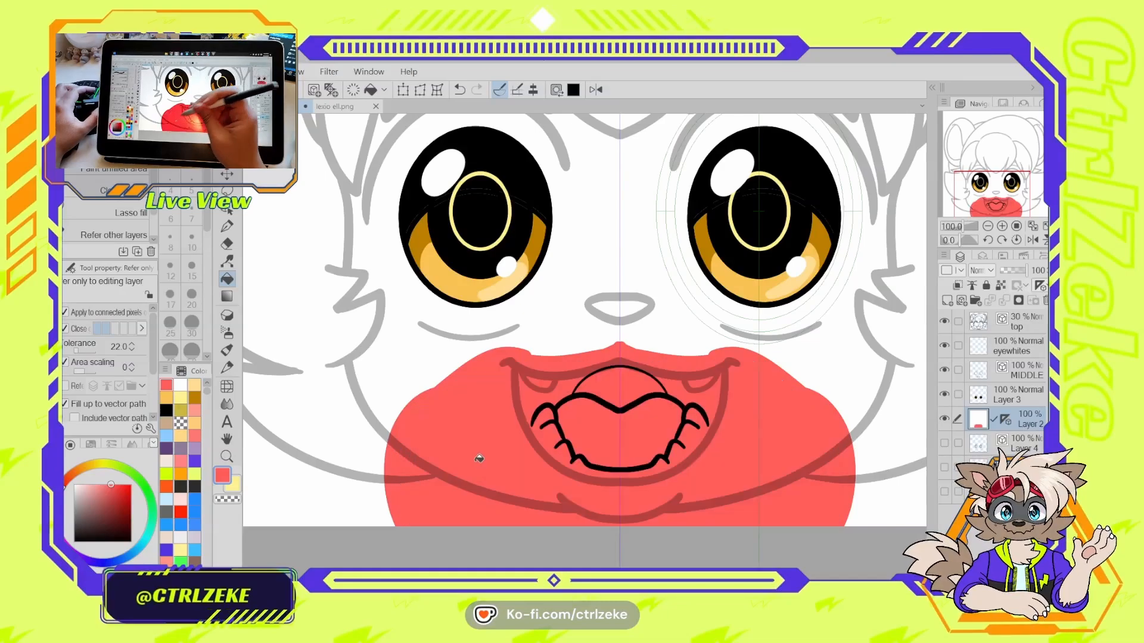
{"action": "key", "text": "ctrl+minus"}
{"action": "key", "text": "ctrl+minus"}
{"action": "key", "text": "ctrl+plus"}
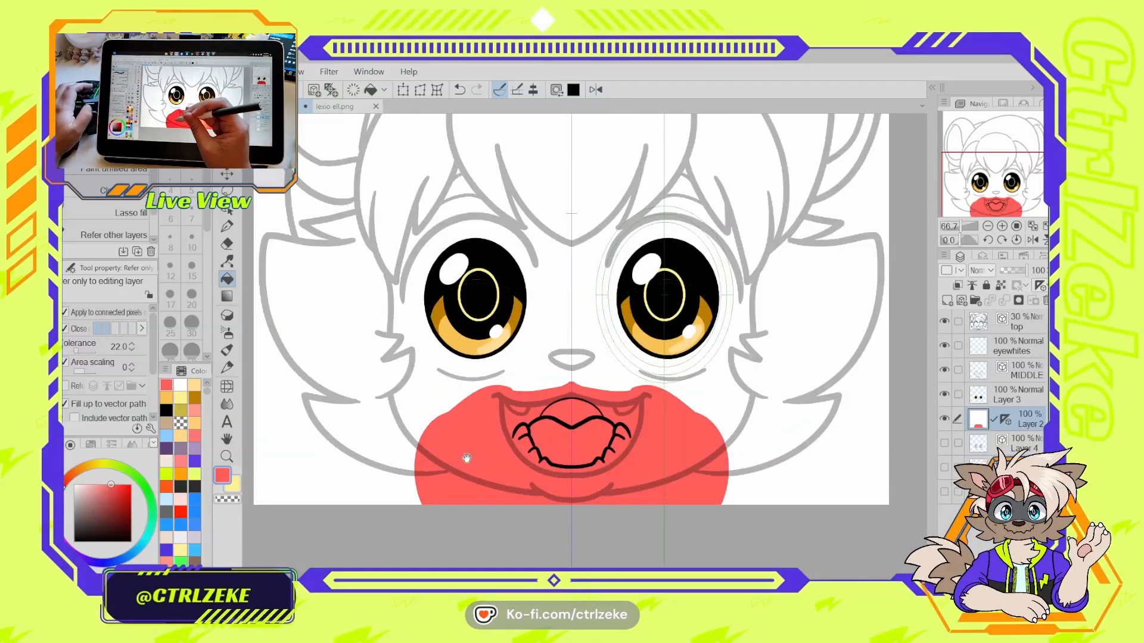
{"action": "left_click_drag", "start_coordinate": [467, 458], "coordinate": [503, 440]}
{"action": "key", "text": "e"}
{"action": "key", "text": "bracketright"}
{"action": "key", "text": "bracketright"}
{"action": "mouse_move", "coordinate": [461, 495]}
{"action": "left_mouse_down"}
{"action": "mouse_move", "coordinate": [473, 423]}
{"action": "mouse_move", "coordinate": [523, 387]}
{"action": "left_mouse_up"}
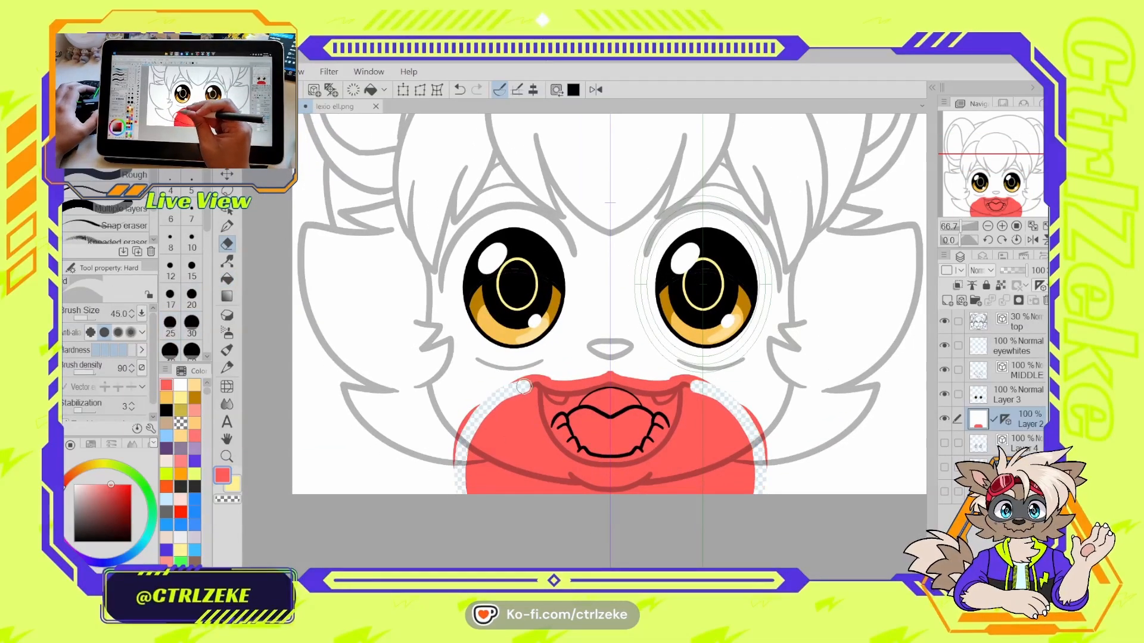
{"action": "key", "text": "ctrl+z"}
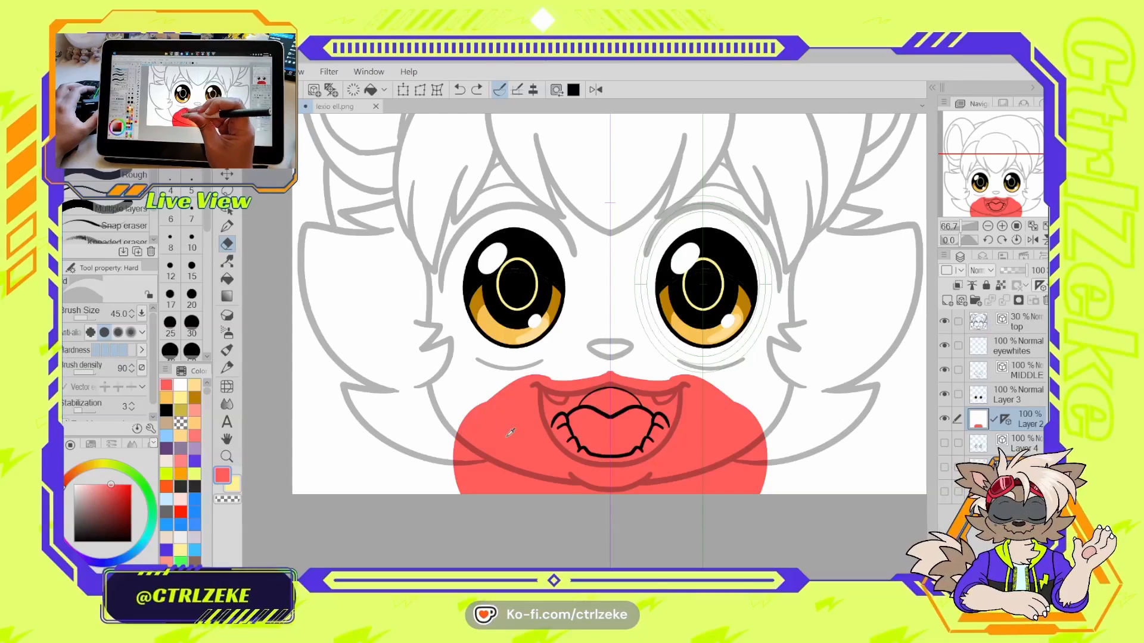
- Widen and round the red muzzle's edge with the G-pen Fat at size 40, and trim its upper edge in white
{"action": "key", "text": "p"}
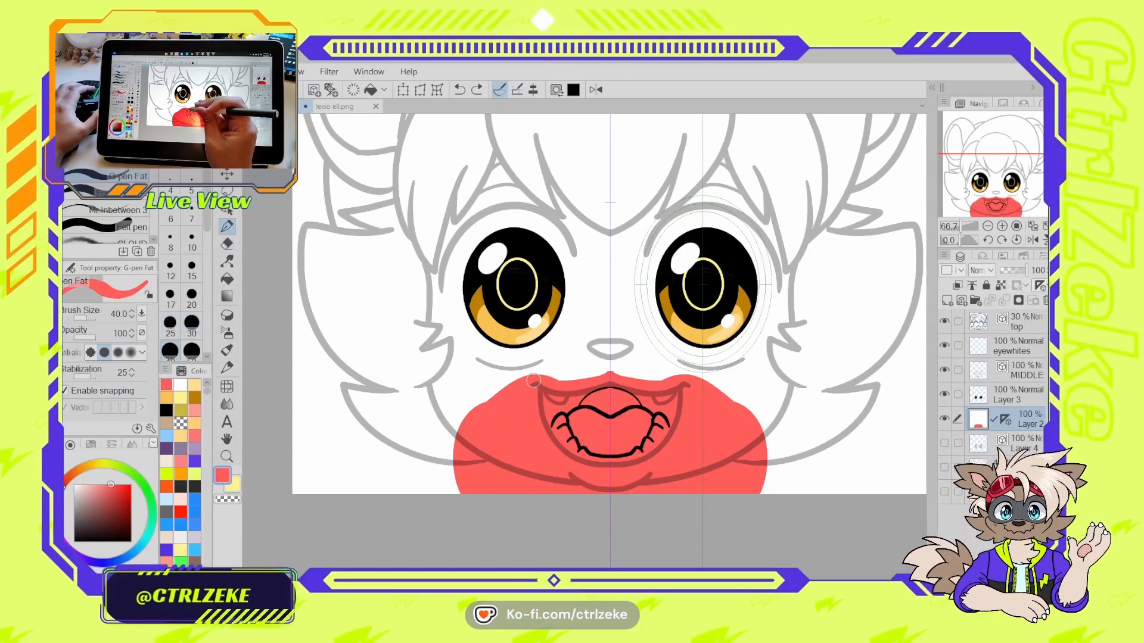
{"action": "left_click_drag", "start_coordinate": [486, 513], "coordinate": [491, 495]}
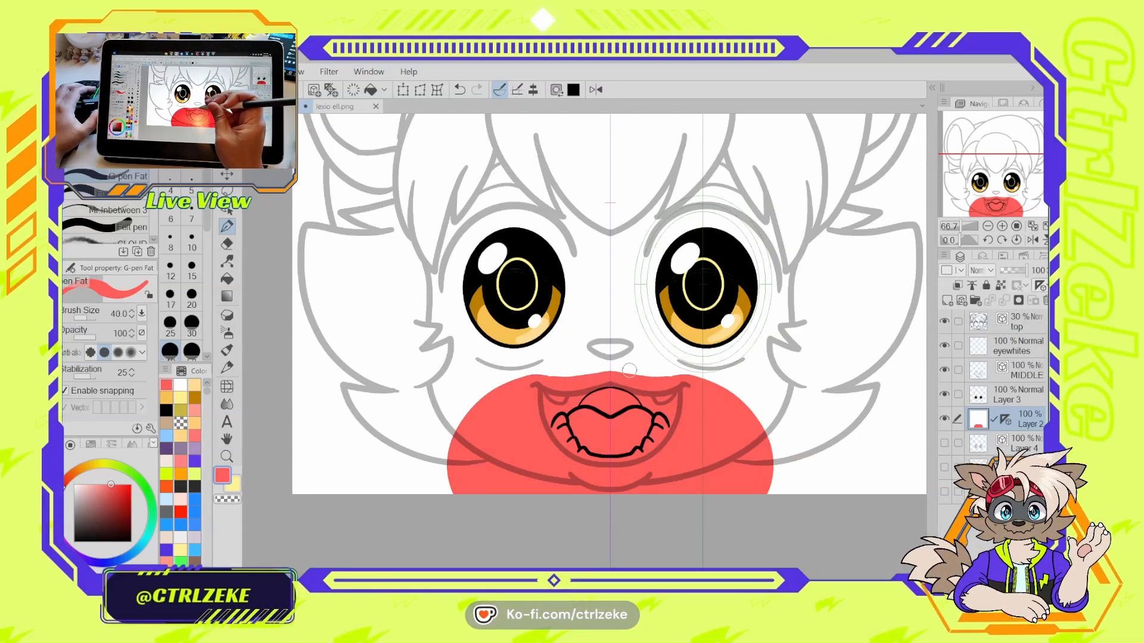
{"action": "left_click_drag", "start_coordinate": [656, 401], "coordinate": [598, 448]}
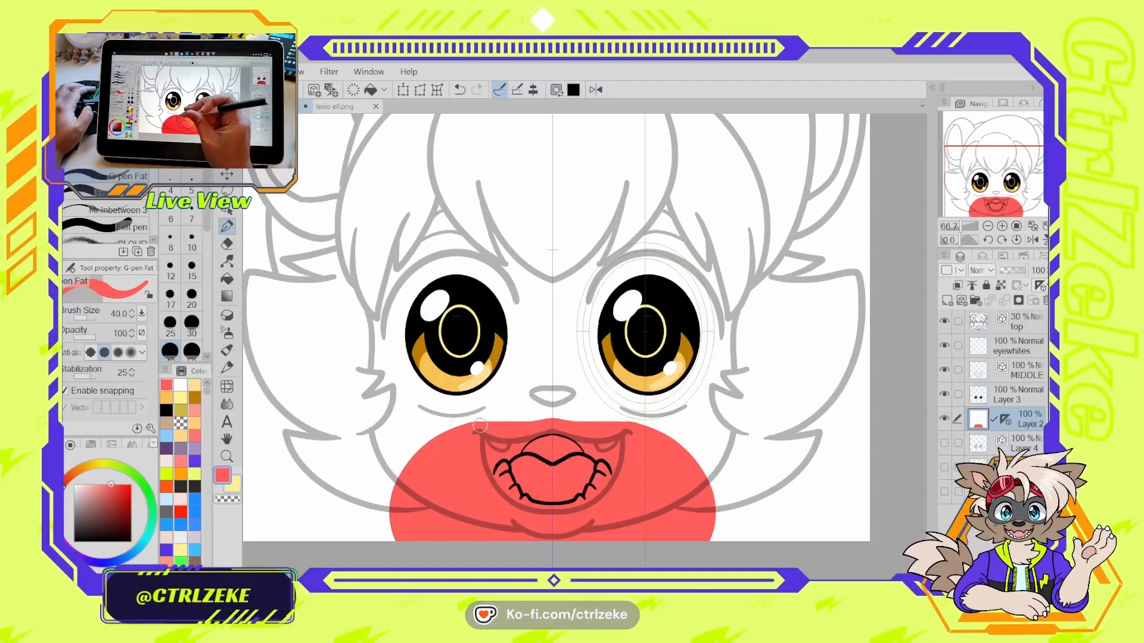
{"action": "left_click_drag", "start_coordinate": [471, 427], "coordinate": [556, 423]}
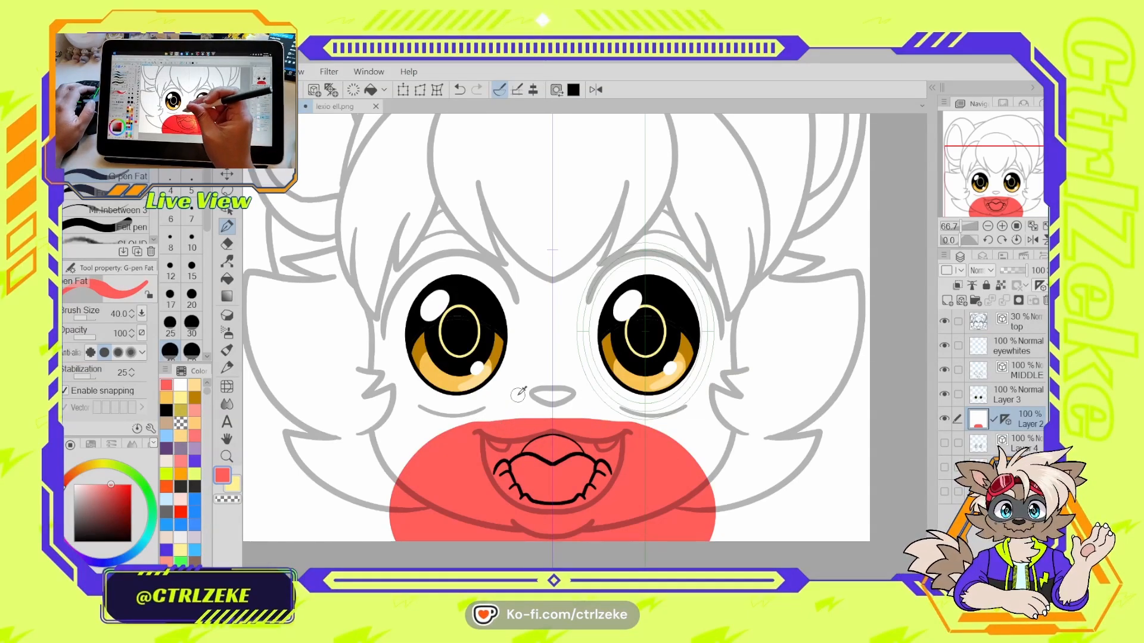
{"action": "left_click", "coordinate": [490, 414], "text": "alt"}
{"action": "left_click_drag", "start_coordinate": [491, 421], "coordinate": [546, 413]}
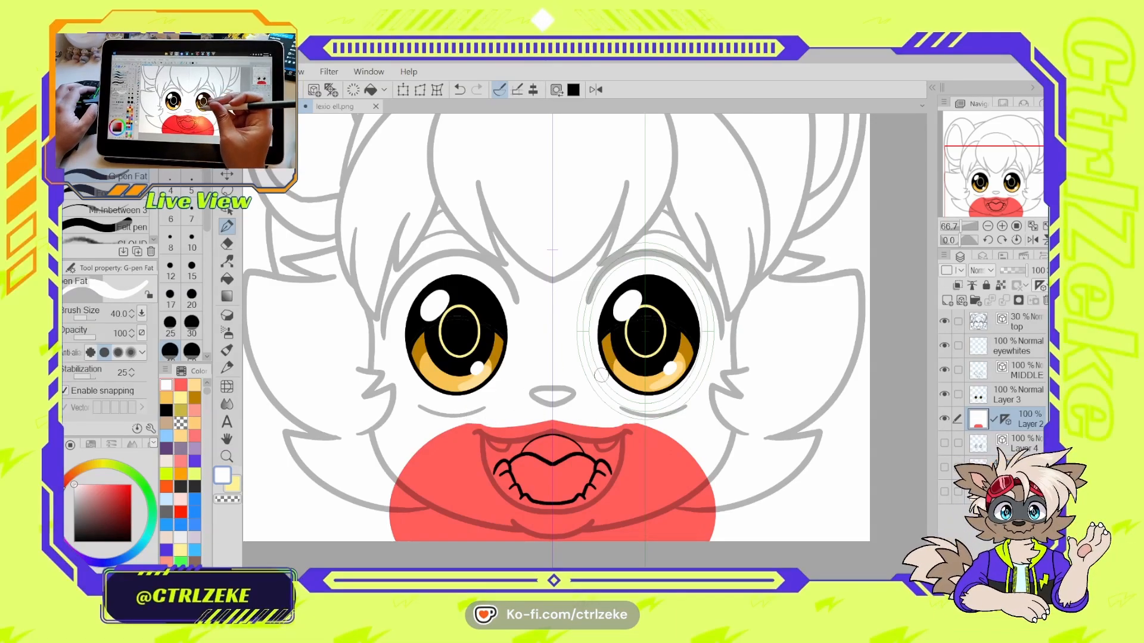
- Hide the top lineart layer and fill the throat area above the tongue dark red, with the fill referring to other layers
{"action": "left_click_drag", "start_coordinate": [572, 475], "coordinate": [587, 430]}
{"action": "scroll", "coordinate": [581, 428], "scroll_direction": "up", "scroll_amount": 1}
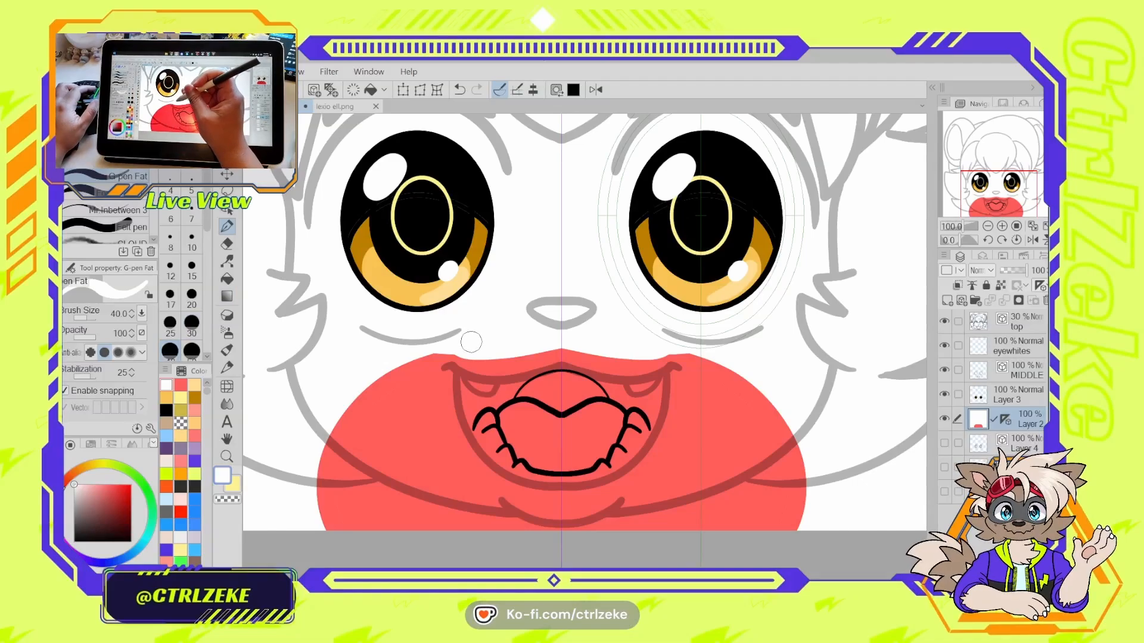
{"action": "left_click", "coordinate": [944, 323]}
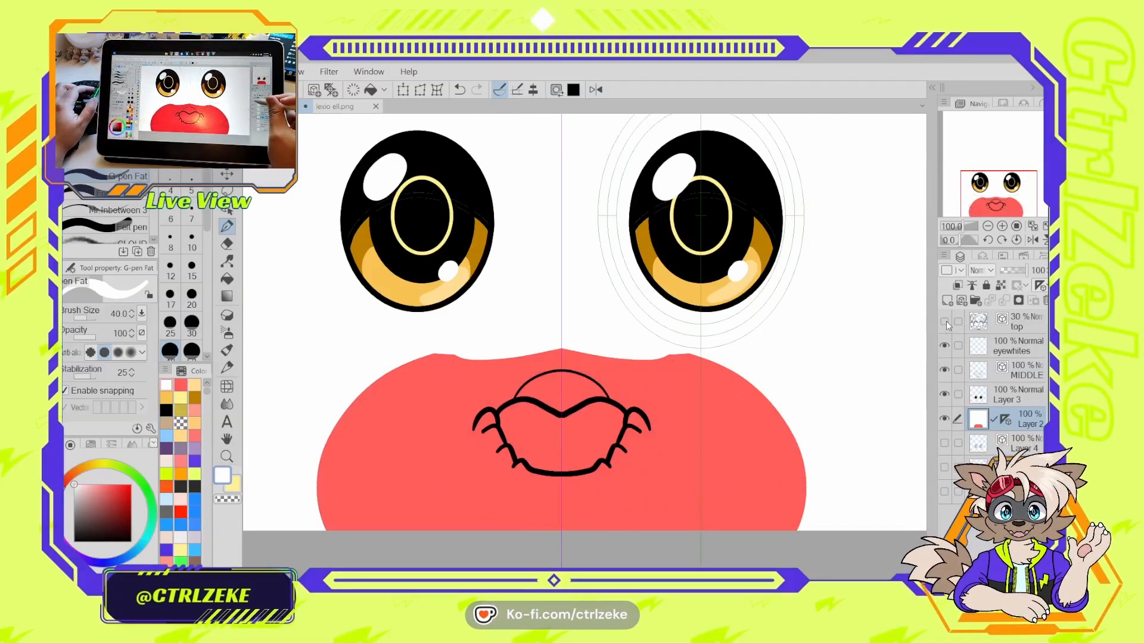
{"action": "left_click", "coordinate": [180, 385]}
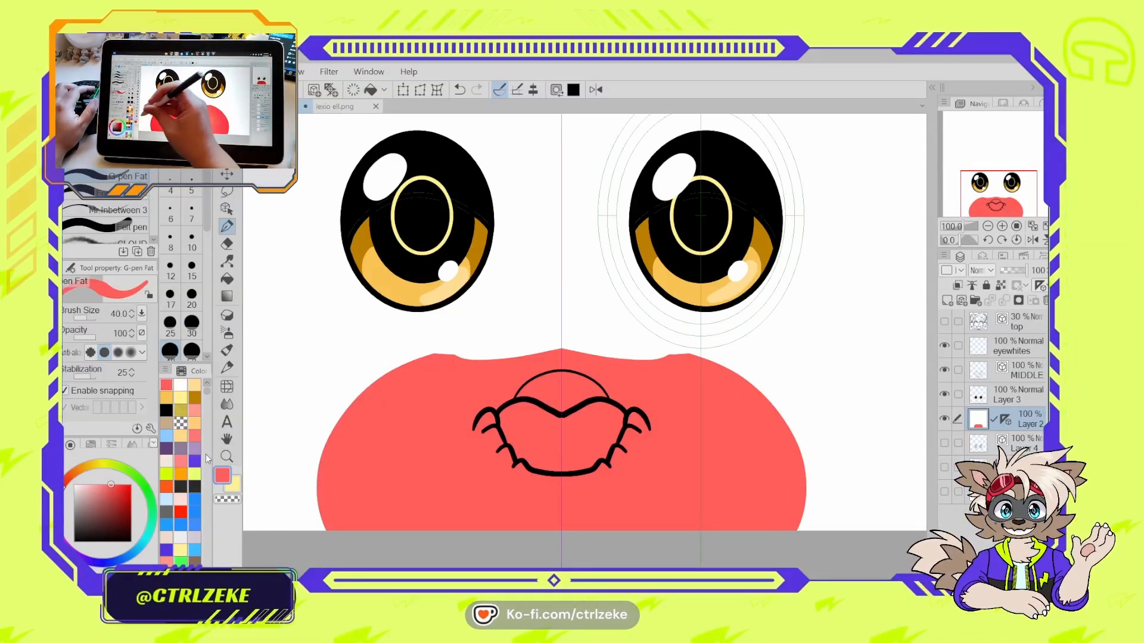
{"action": "left_click", "coordinate": [124, 501]}
{"action": "key", "text": "g"}
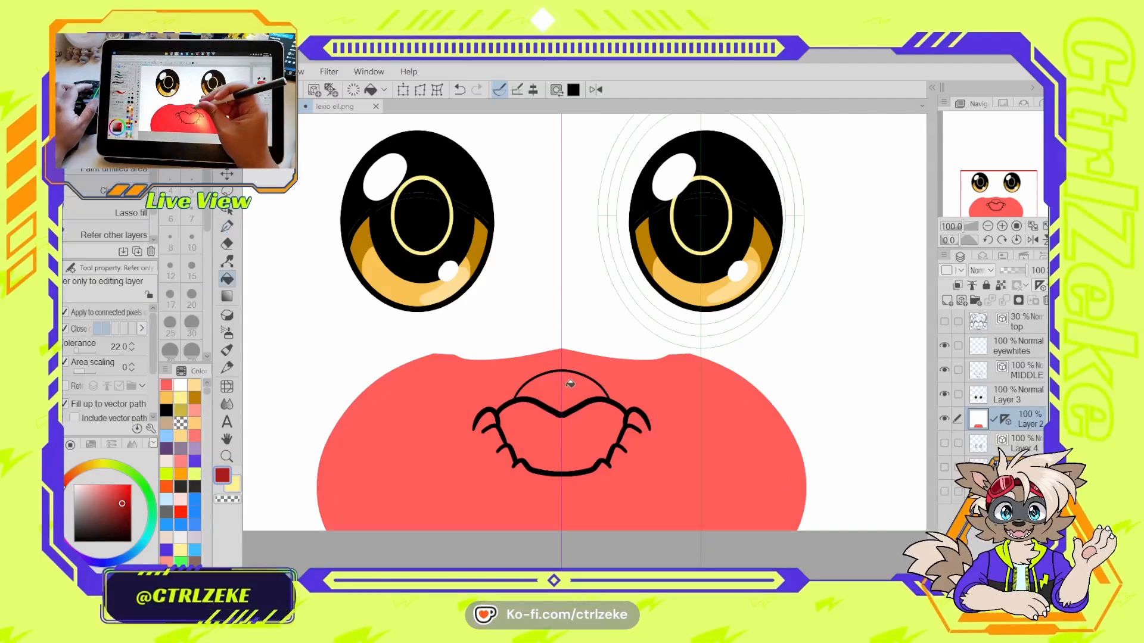
{"action": "left_click", "coordinate": [567, 376]}
{"action": "key", "text": "ctrl+z"}
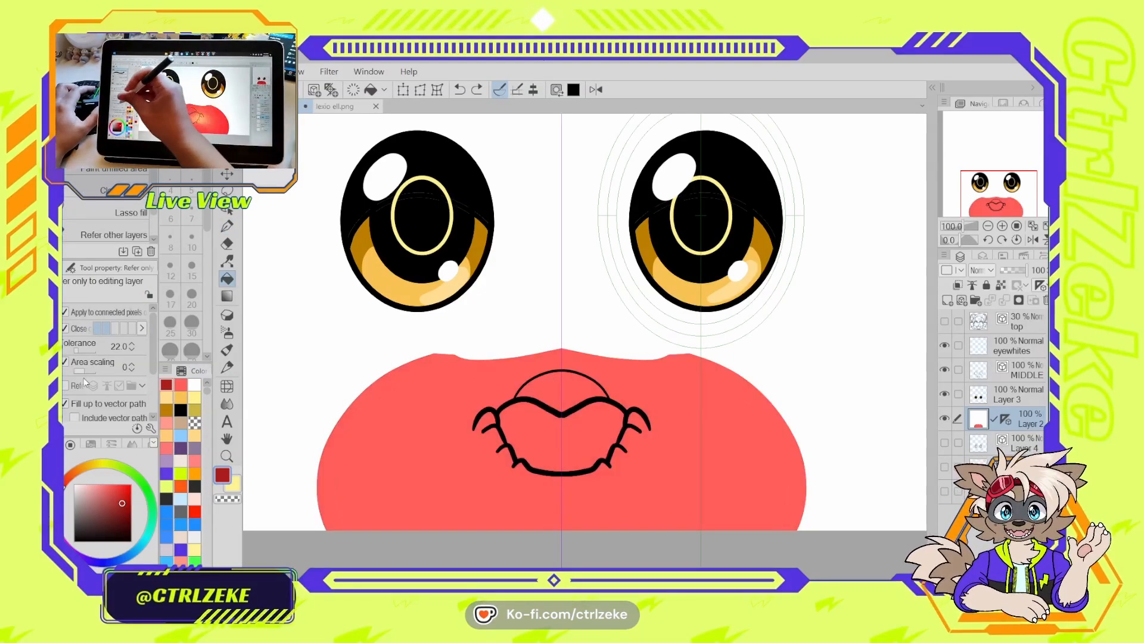
{"action": "left_click", "coordinate": [66, 386]}
{"action": "left_click", "coordinate": [560, 390]}
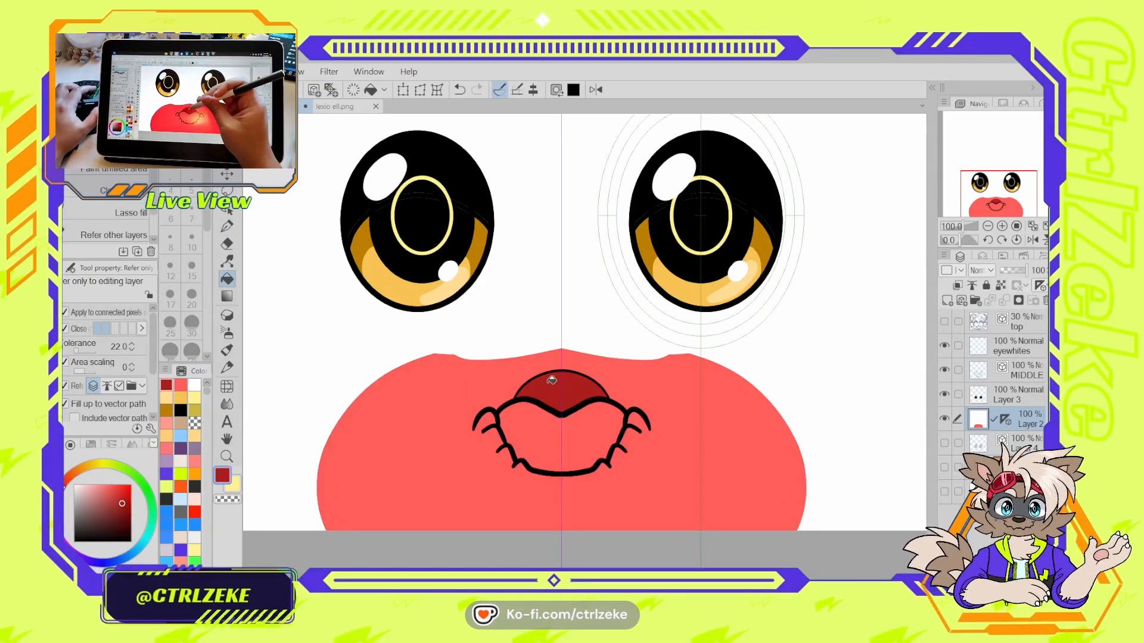
- Fill the tongue with pale pink using the Paint unfilled area tool on Layer 2
{"action": "left_click", "coordinate": [402, 438], "text": "alt"}
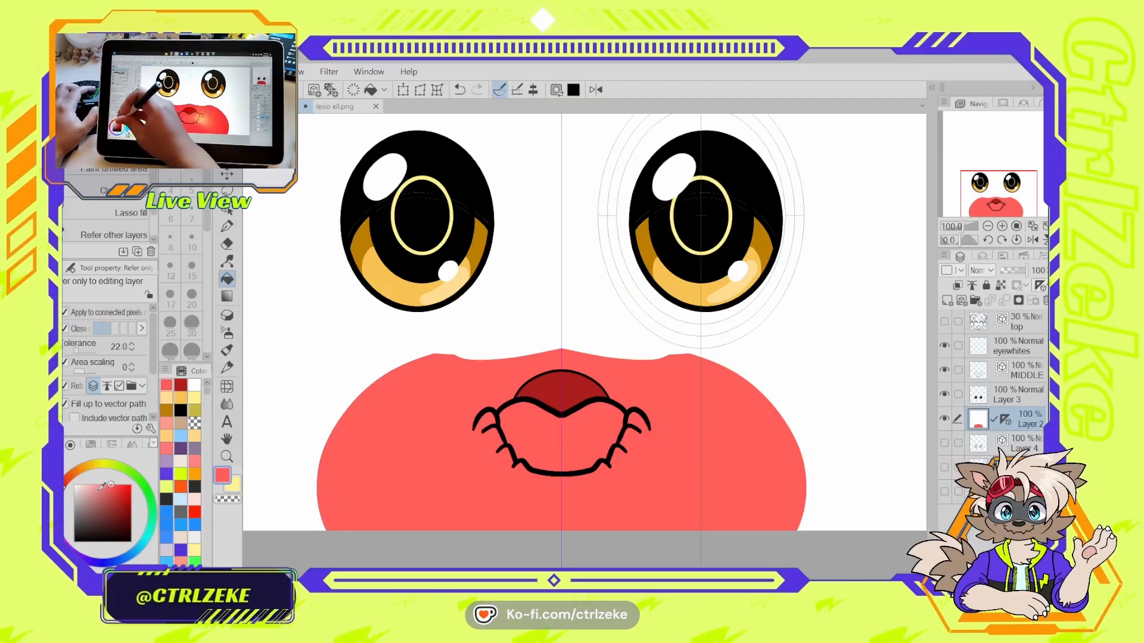
{"action": "left_click", "coordinate": [92, 490]}
{"action": "left_click", "coordinate": [114, 170]}
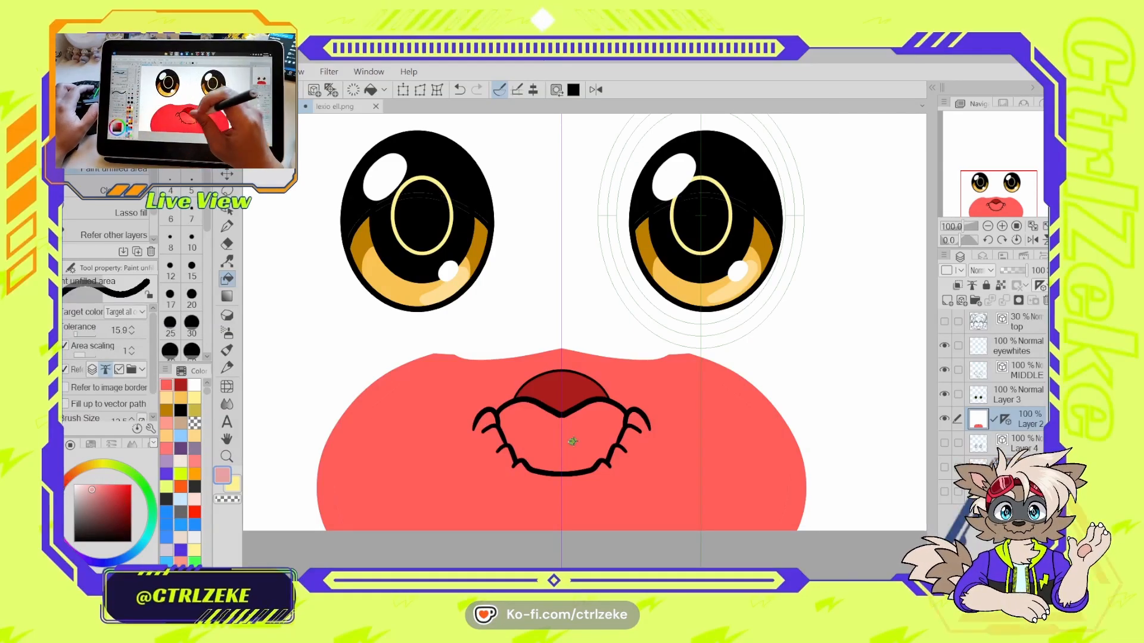
{"action": "left_click", "coordinate": [571, 434]}
- Draw a mirrored white curve around the teeth area with the G-pen Fat at size 7 and fill the enclosed area white
{"action": "key", "text": "p"}
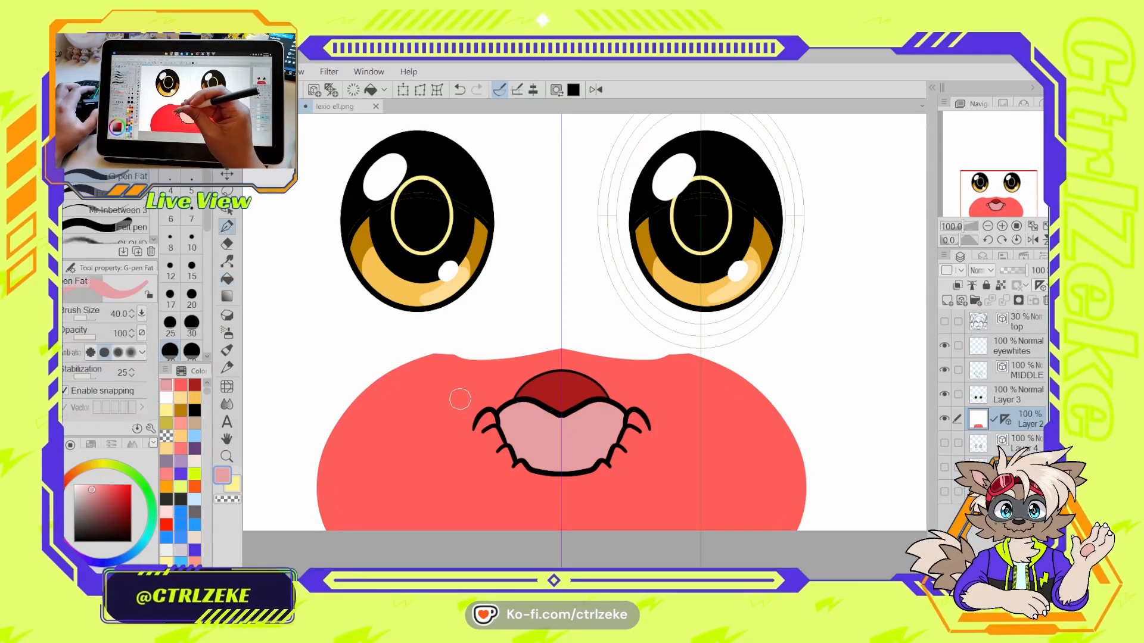
{"action": "left_click", "coordinate": [166, 397]}
{"action": "key", "text": "bracketleft"}
{"action": "key", "text": "bracketleft"}
{"action": "key", "text": "bracketleft"}
{"action": "key", "text": "bracketleft"}
{"action": "key", "text": "bracketleft"}
{"action": "key", "text": "bracketleft"}
{"action": "key", "text": "bracketleft"}
{"action": "scroll", "coordinate": [474, 427], "scroll_direction": "up", "scroll_amount": 1}
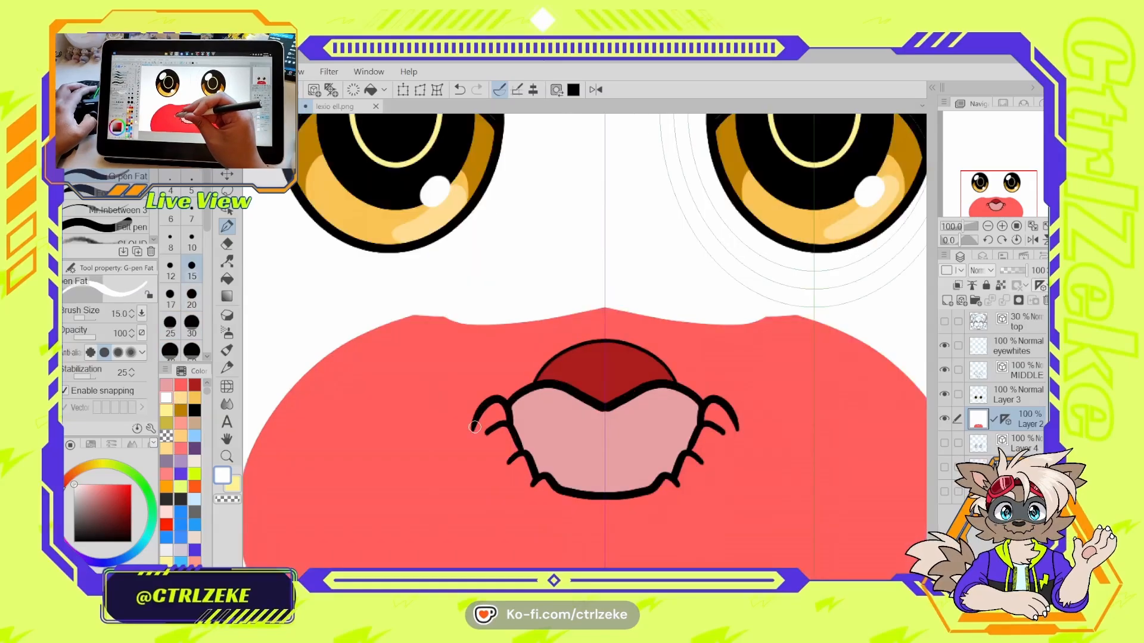
{"action": "scroll", "coordinate": [476, 427], "scroll_direction": "down", "scroll_amount": 1}
{"action": "key", "text": "bracketleft"}
{"action": "key", "text": "bracketleft"}
{"action": "key", "text": "bracketleft"}
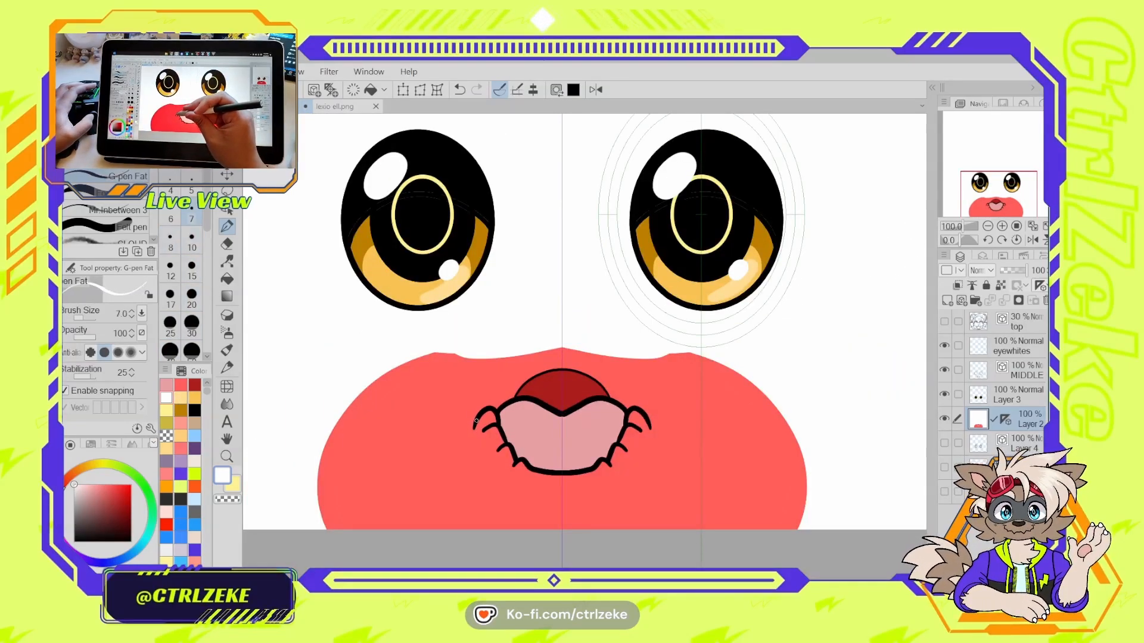
{"action": "left_click_drag", "start_coordinate": [480, 468], "coordinate": [645, 466]}
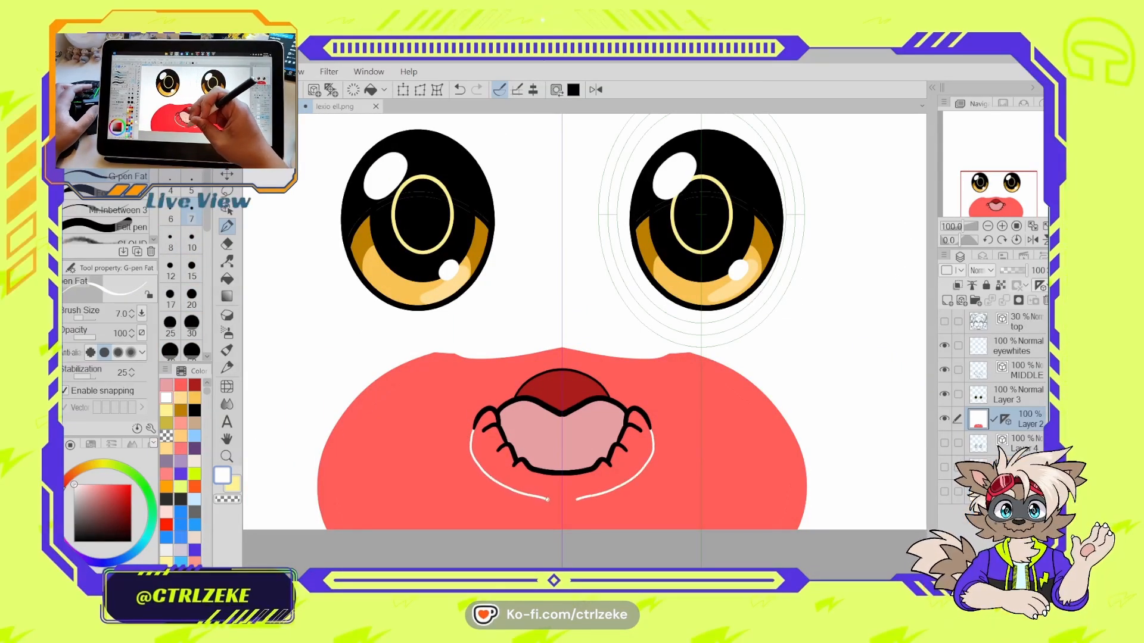
{"action": "key", "text": "g"}
{"action": "left_click", "coordinate": [552, 488]}
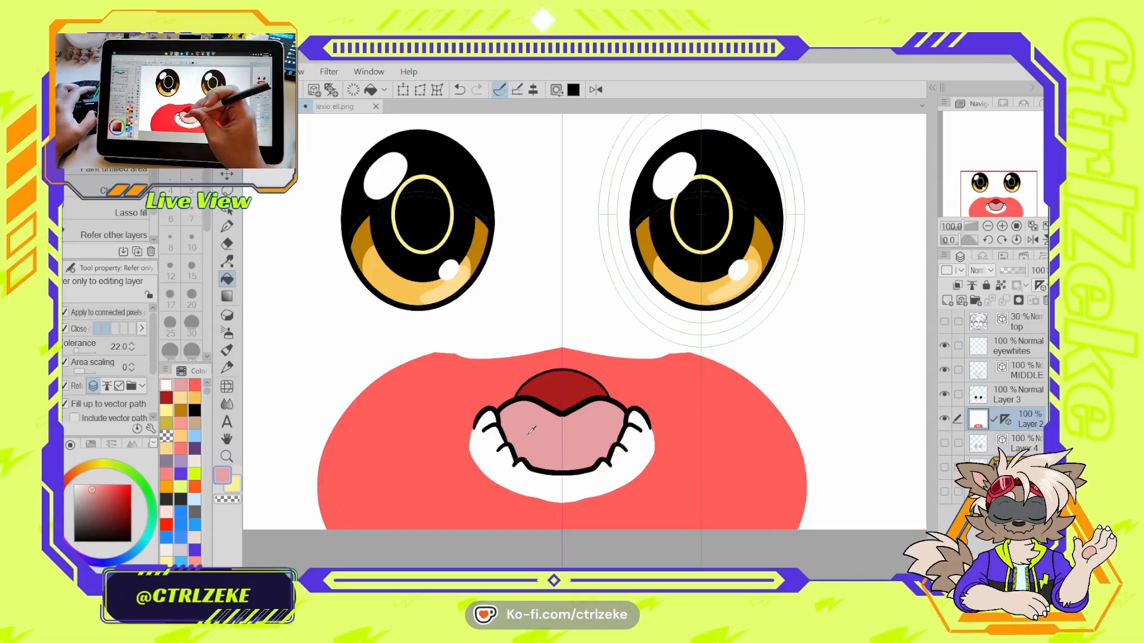
- Draw a mirrored scalloped gum line around the teeth in the tongue's pink at size 7 and fill the gums with it
{"action": "scroll", "coordinate": [502, 443], "scroll_direction": "up", "scroll_amount": 1}
{"action": "key", "text": "p"}
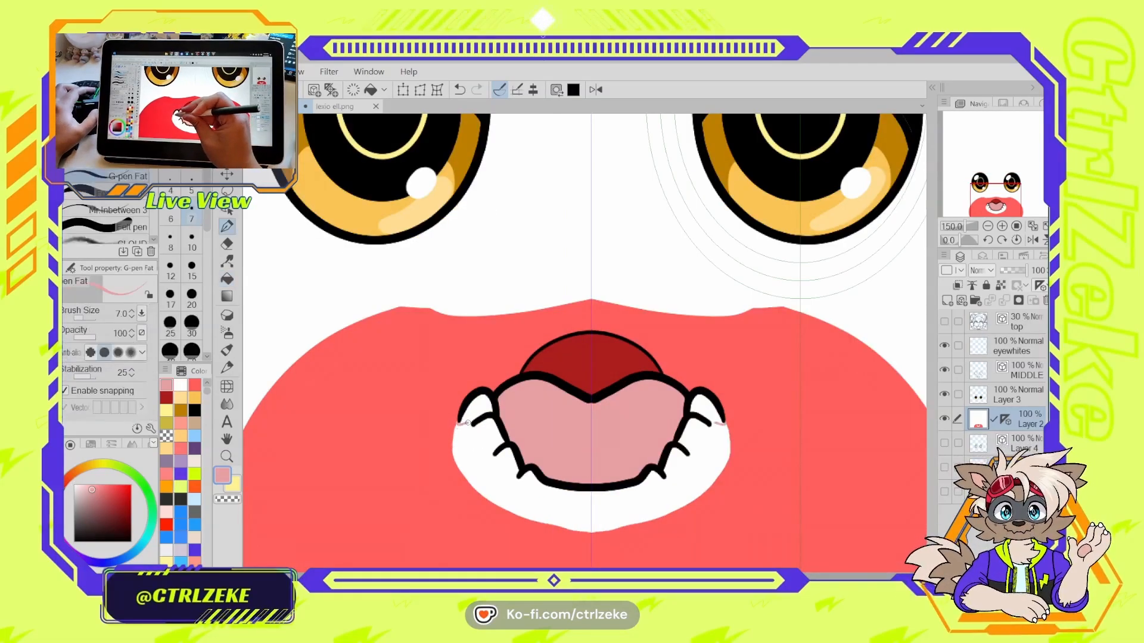
{"action": "left_click_drag", "start_coordinate": [491, 459], "coordinate": [492, 471]}
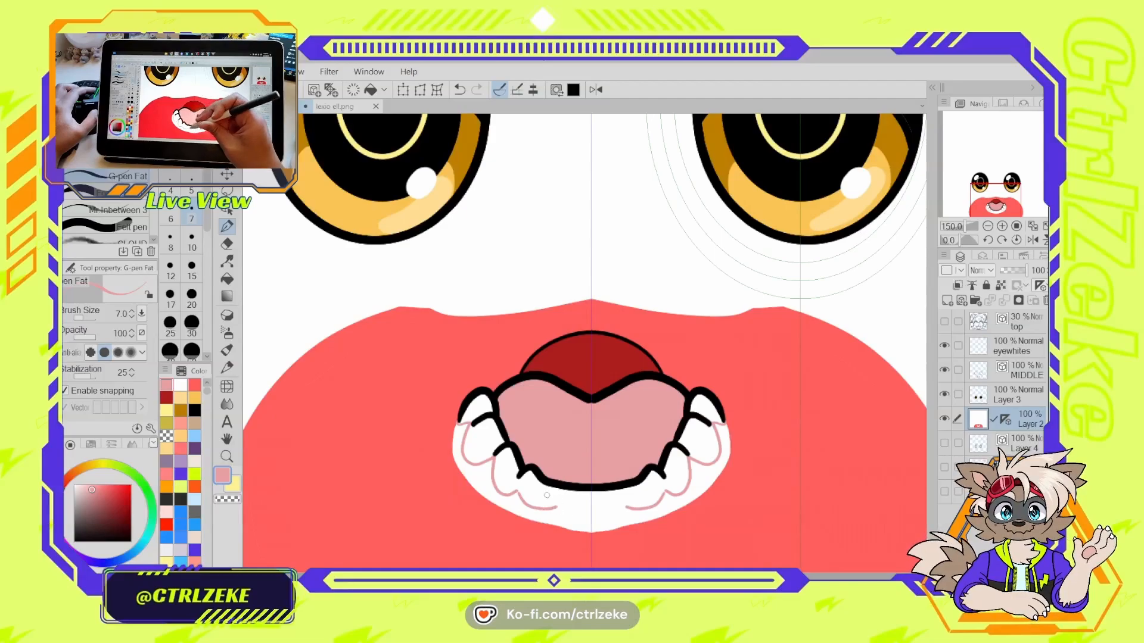
{"action": "left_click_drag", "start_coordinate": [518, 494], "coordinate": [591, 515]}
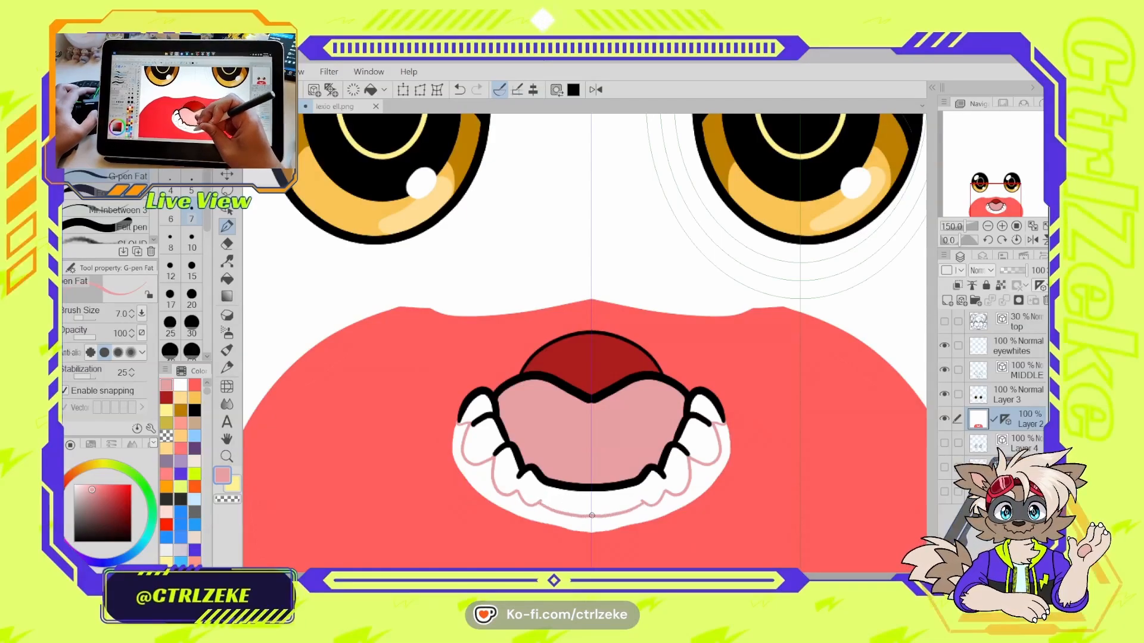
{"action": "key", "text": "g"}
{"action": "left_click", "coordinate": [491, 484]}
{"action": "scroll", "coordinate": [502, 456], "scroll_direction": "down", "scroll_amount": 2}
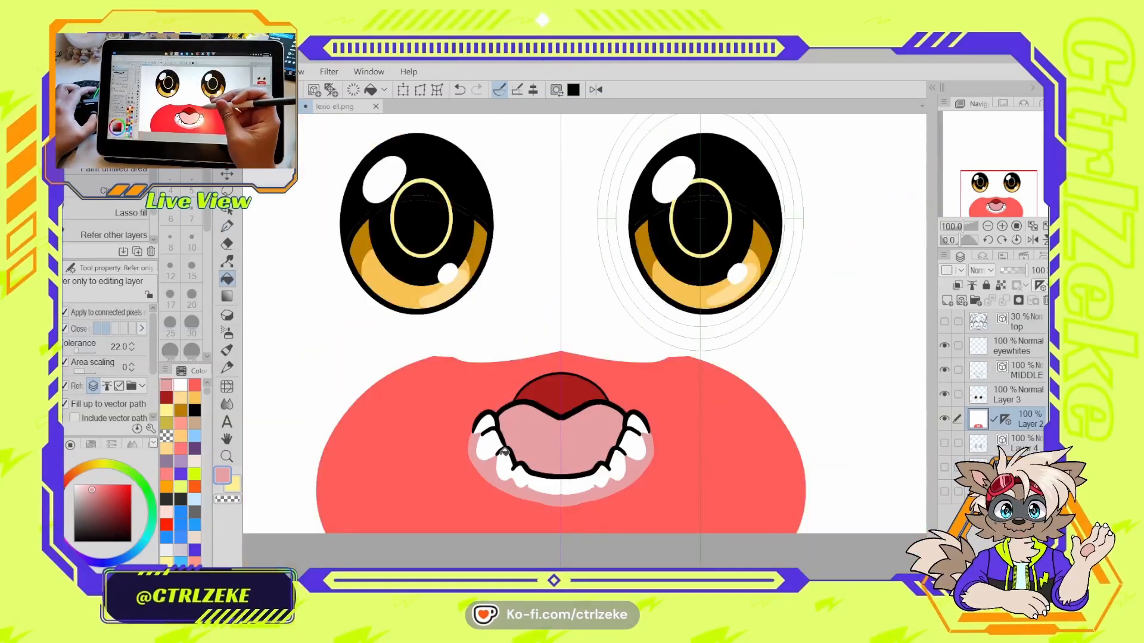
{"action": "scroll", "coordinate": [503, 453], "scroll_direction": "down", "scroll_amount": 2}
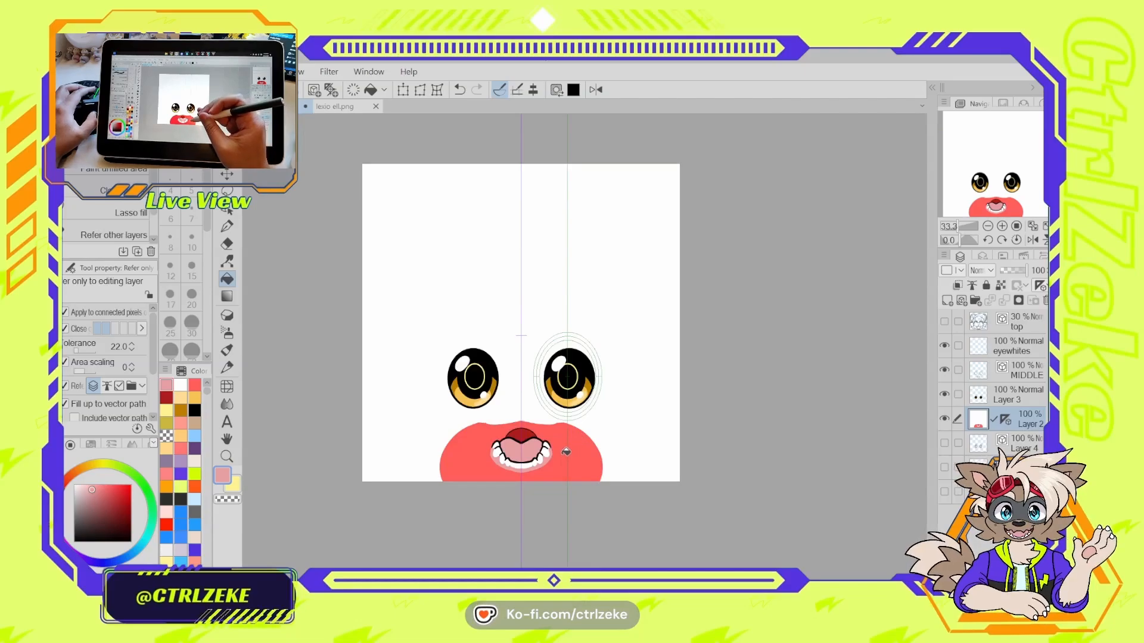
{"action": "scroll", "coordinate": [566, 452], "scroll_direction": "up", "scroll_amount": 2}
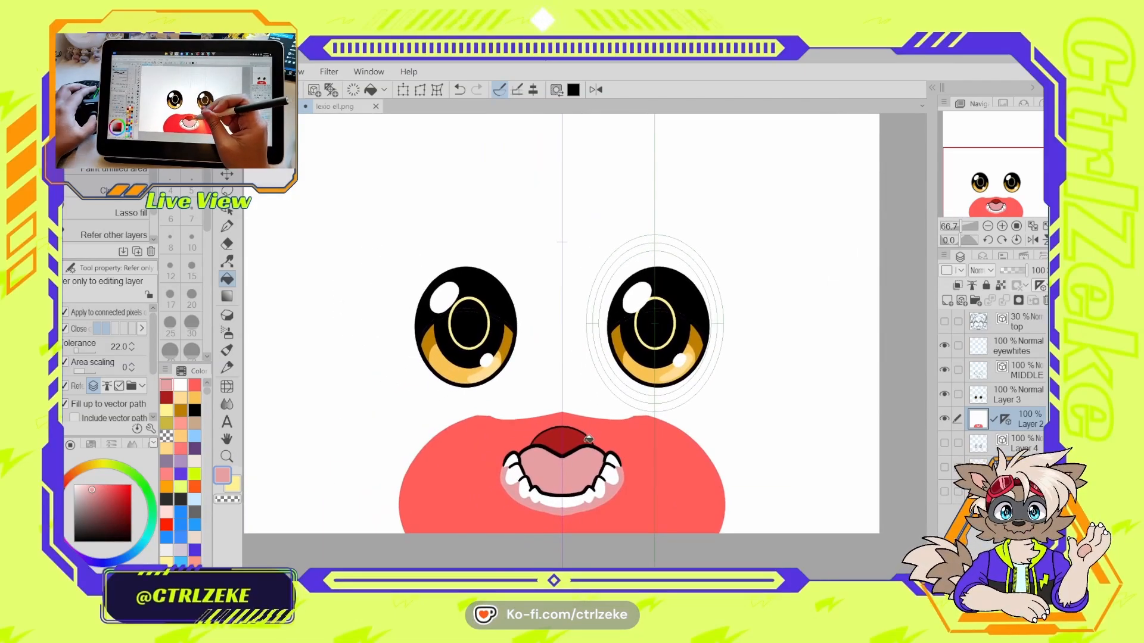
{"action": "scroll", "coordinate": [589, 439], "scroll_direction": "down", "scroll_amount": 3}
{"action": "scroll", "coordinate": [591, 442], "scroll_direction": "up", "scroll_amount": 3}
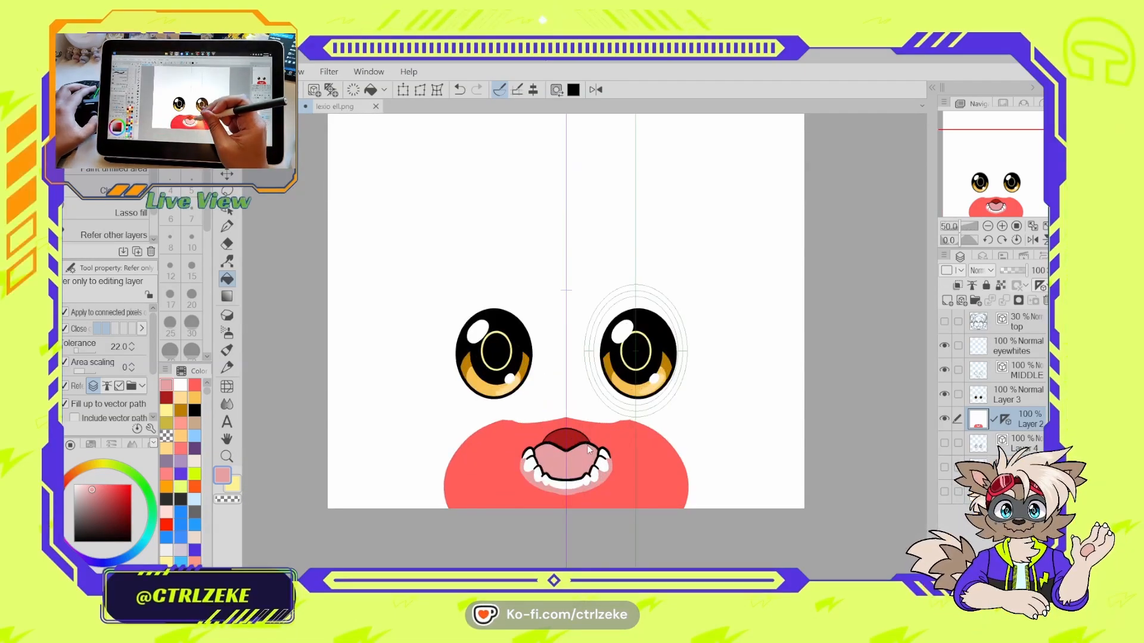
{"action": "scroll", "coordinate": [589, 446], "scroll_direction": "down", "scroll_amount": 4}
- Paint a lighter pink highlight on the tongue's left side only, using the G-pen Fat at size 20 with symmetry snapping off
{"action": "scroll", "coordinate": [589, 449], "scroll_direction": "up", "scroll_amount": 5}
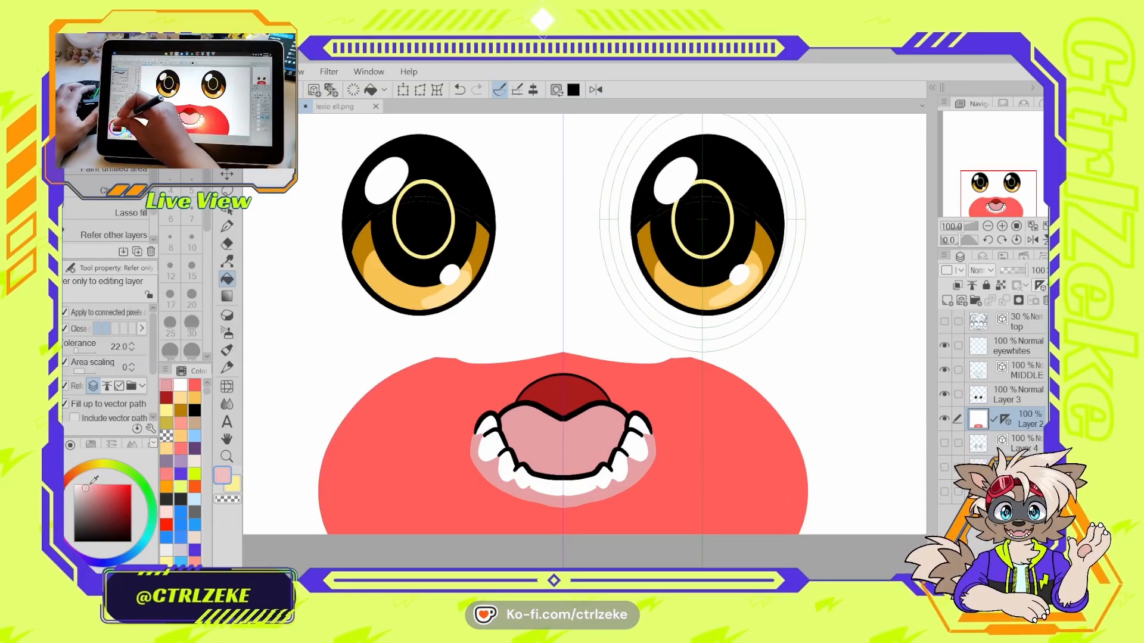
{"action": "key", "text": "p"}
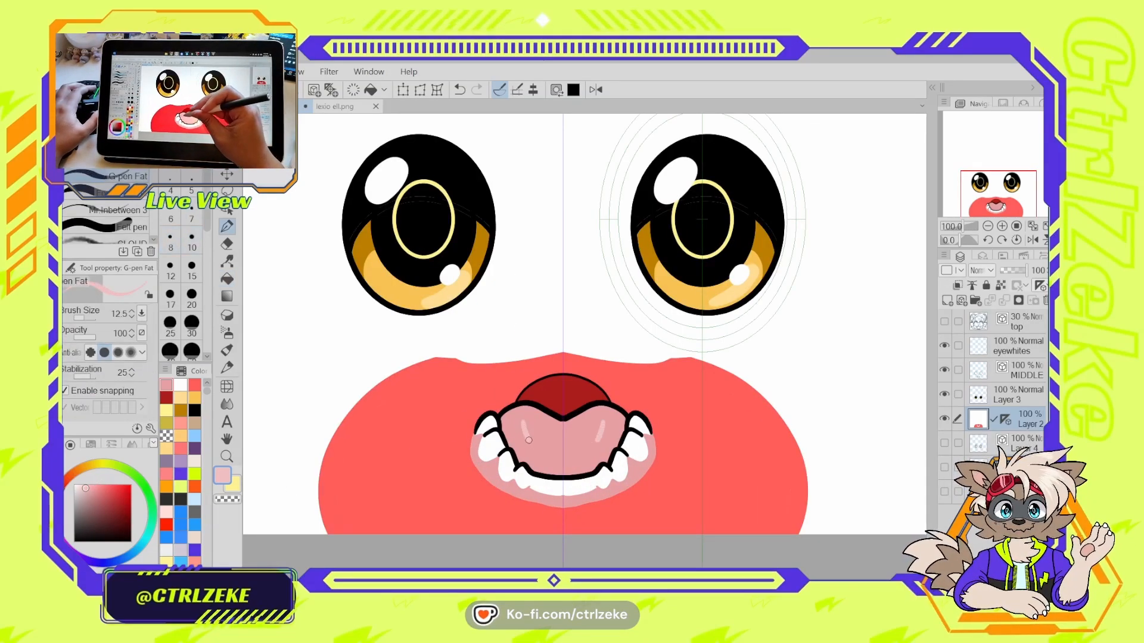
{"action": "key", "text": "ctrl+z"}
{"action": "left_click_drag", "start_coordinate": [522, 423], "coordinate": [543, 456]}
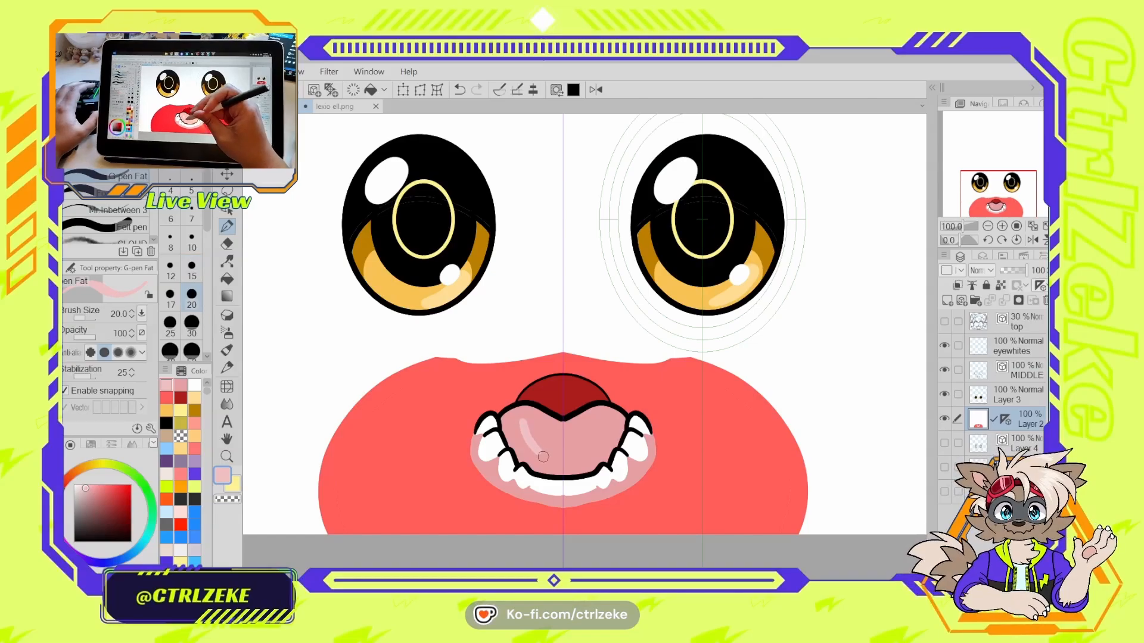
- Show the top lineart layer again and set its opacity to 100%
{"action": "key", "text": "ctrl+minus"}
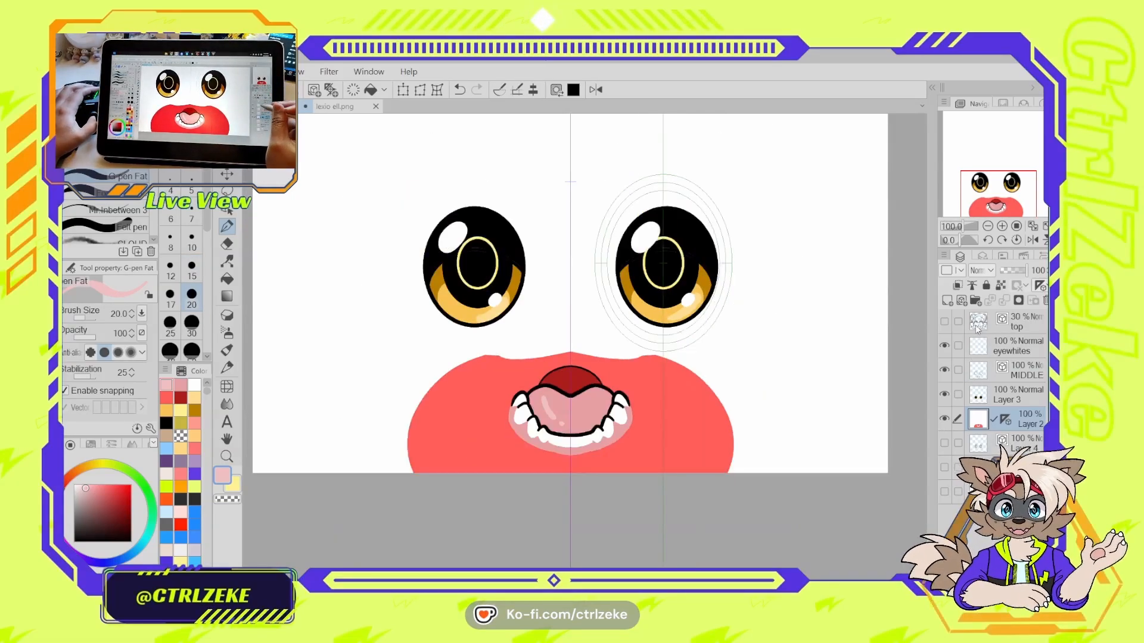
{"action": "left_click", "coordinate": [944, 323]}
{"action": "left_click", "coordinate": [1024, 322]}
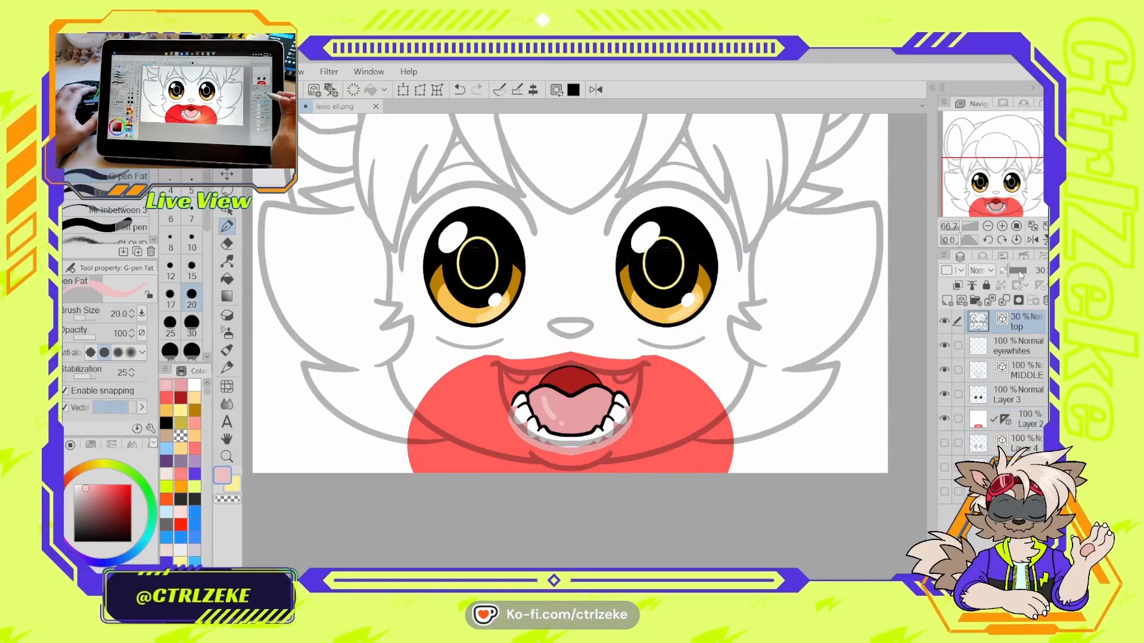
{"action": "left_click_drag", "start_coordinate": [1008, 271], "coordinate": [1029, 271]}
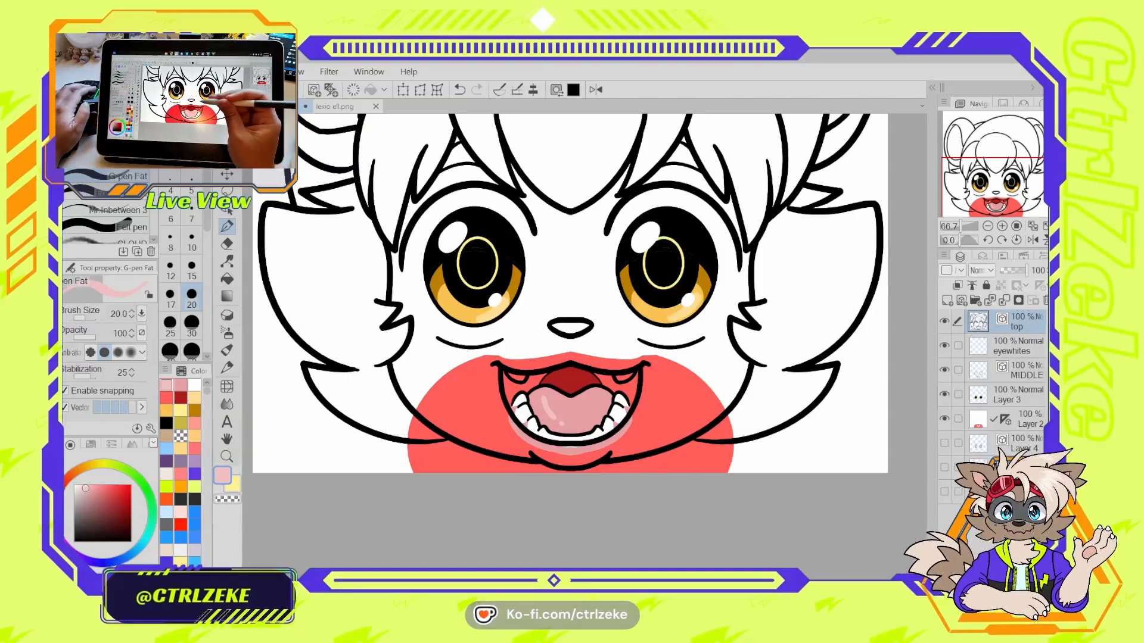
{"action": "key", "text": "ctrl+plus"}
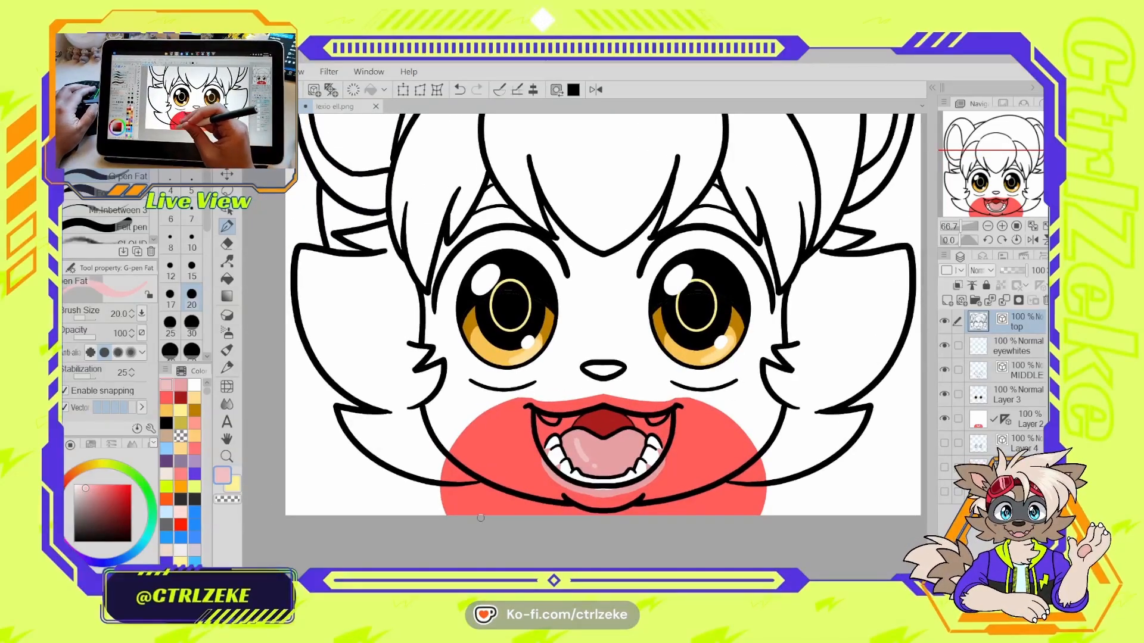
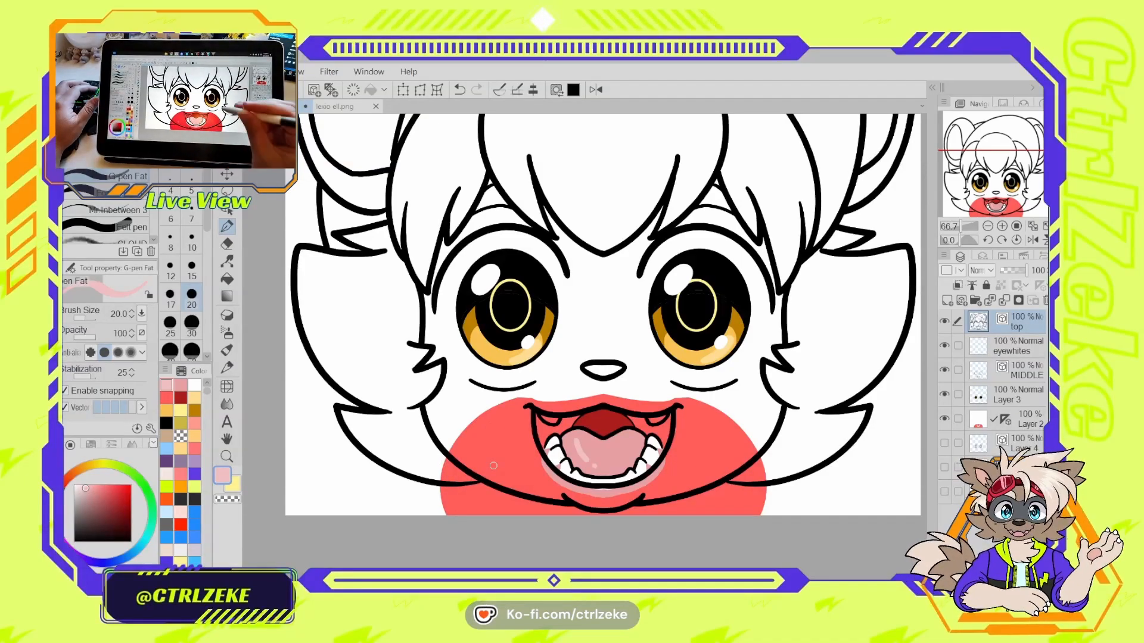
- Hide Layer 3, Layer 2 and the white base layer, leaving the lineart over a transparent background
{"action": "key", "text": "ctrl+minus"}
{"action": "key", "text": "ctrl+minus"}
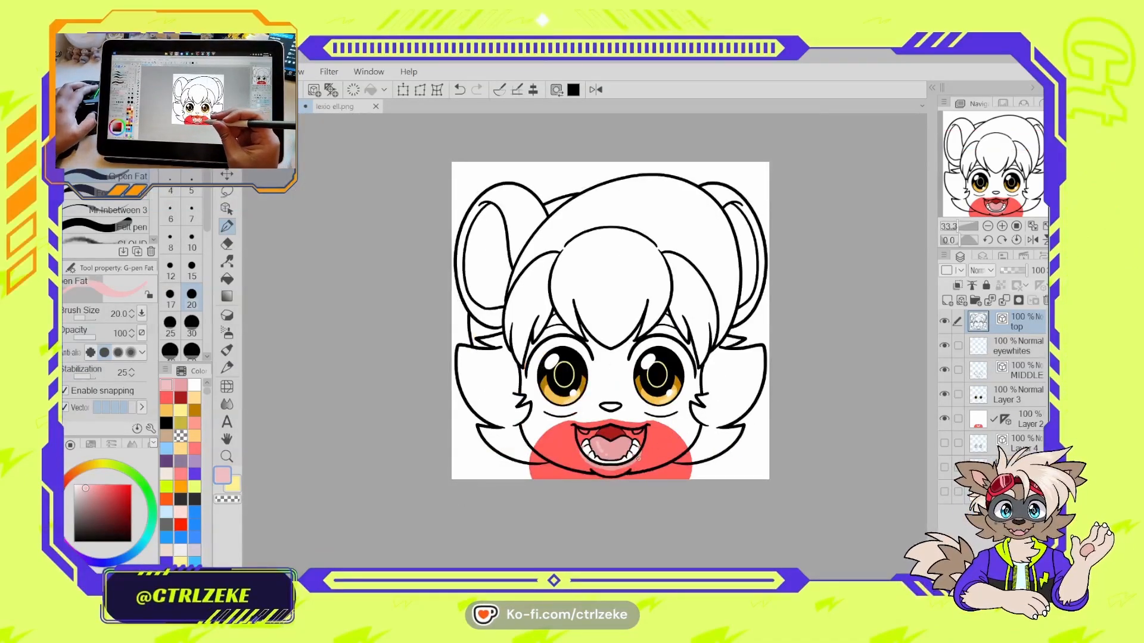
{"action": "scroll", "coordinate": [641, 456], "scroll_direction": "up", "scroll_amount": 2}
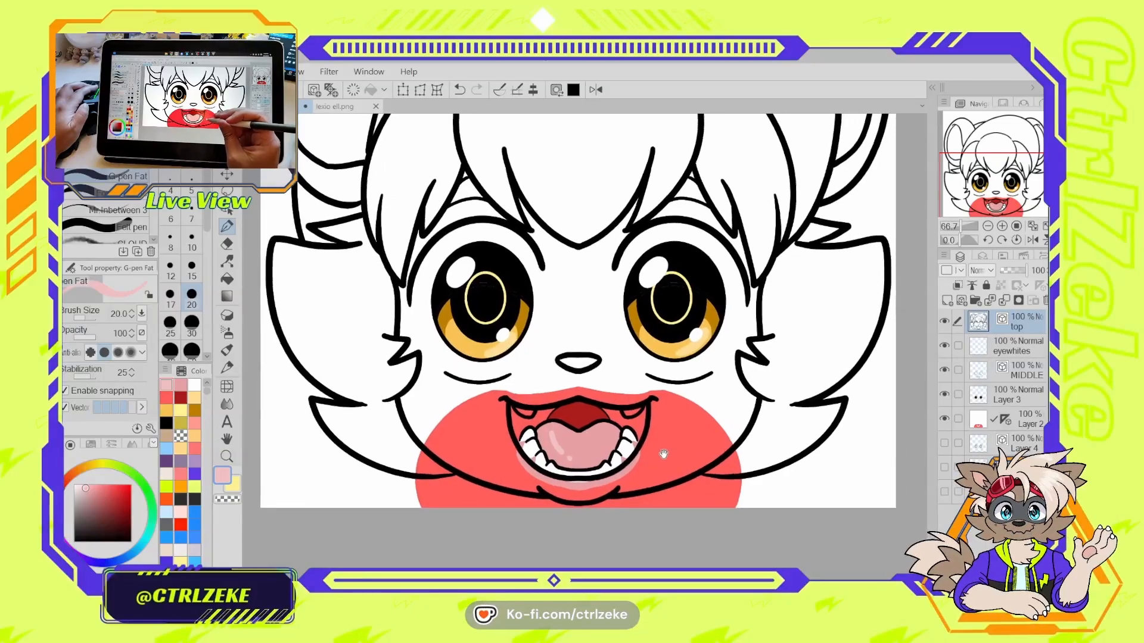
{"action": "mouse_move", "coordinate": [663, 454]}
{"action": "left_mouse_down"}
{"action": "mouse_move", "coordinate": [595, 559]}
{"action": "mouse_move", "coordinate": [592, 544]}
{"action": "mouse_move", "coordinate": [626, 543]}
{"action": "mouse_move", "coordinate": [678, 452]}
{"action": "left_mouse_up"}
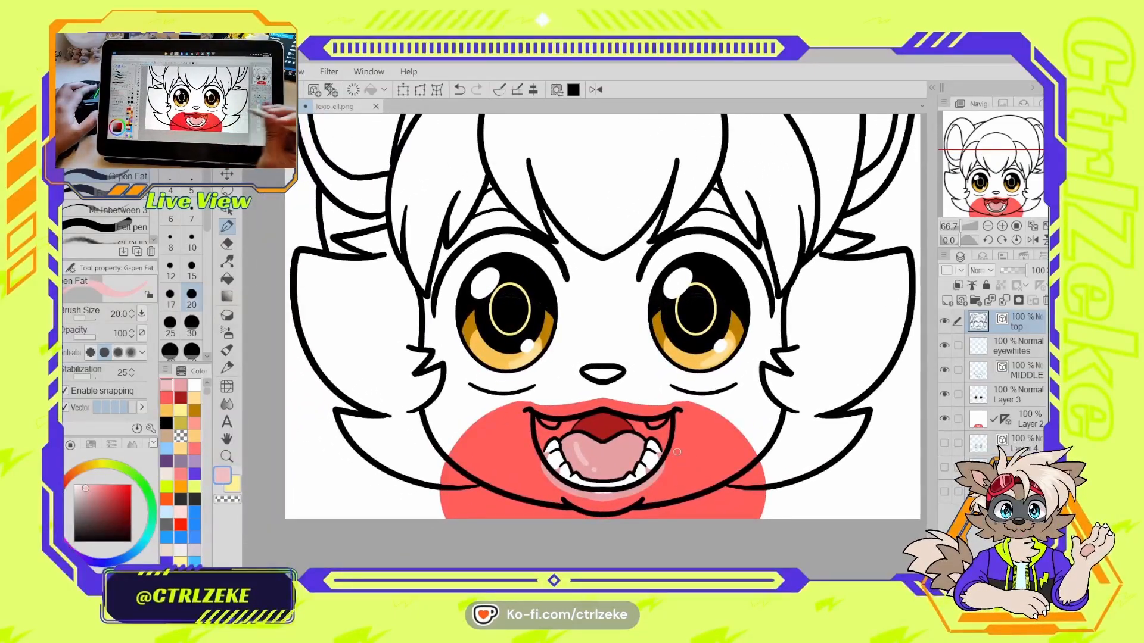
{"action": "left_click", "coordinate": [944, 394]}
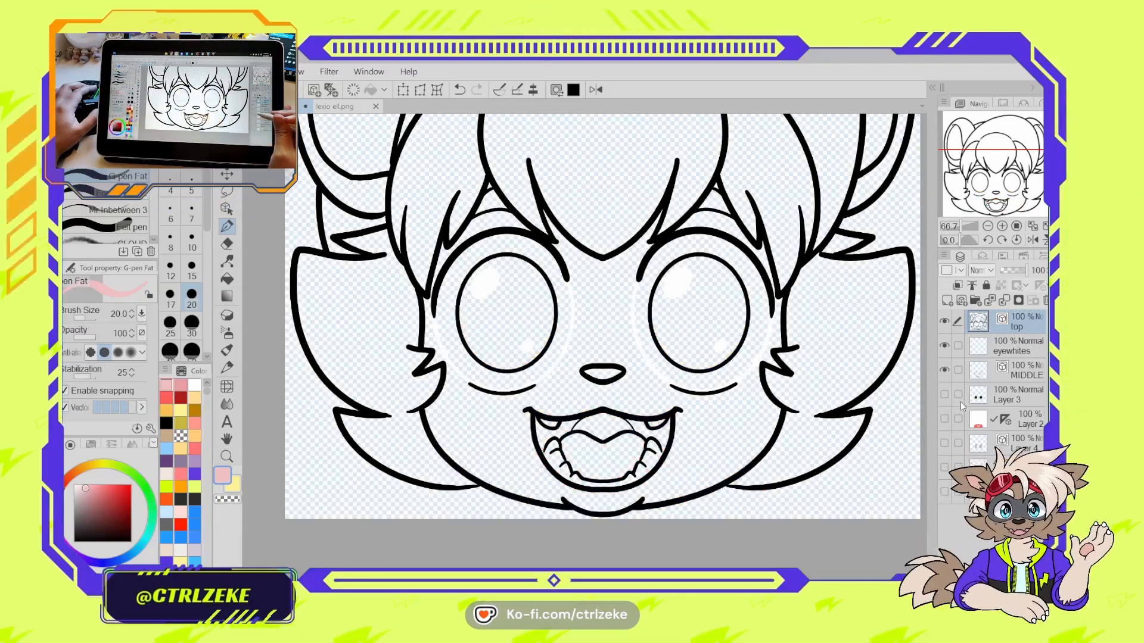
{"action": "left_click", "coordinate": [944, 490]}
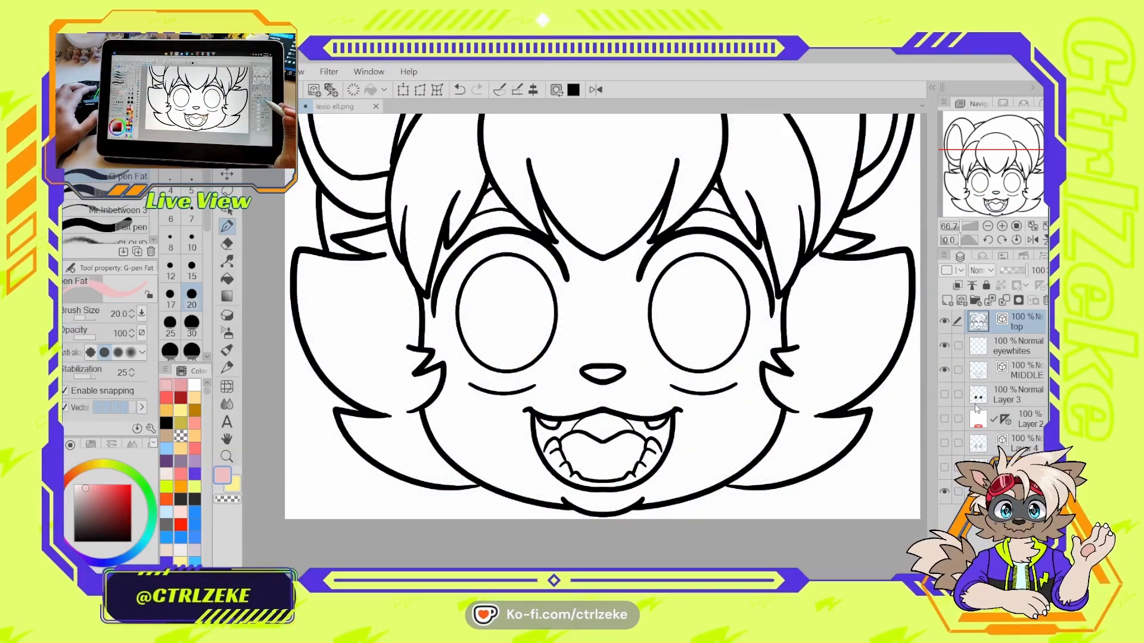
{"action": "left_click", "coordinate": [943, 490]}
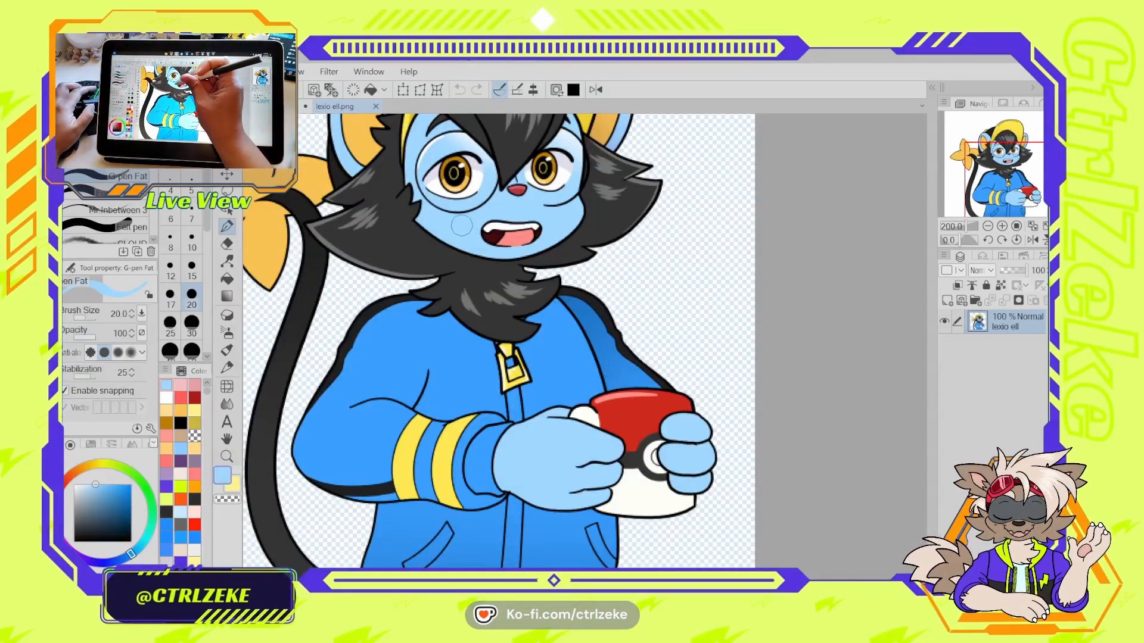
- Sample the cap's yellow, the ear's light blue, the inner-ear orange, the hat's grey and the nose's red from the coloured reference image
{"action": "left_click_drag", "start_coordinate": [461, 226], "coordinate": [504, 355]}
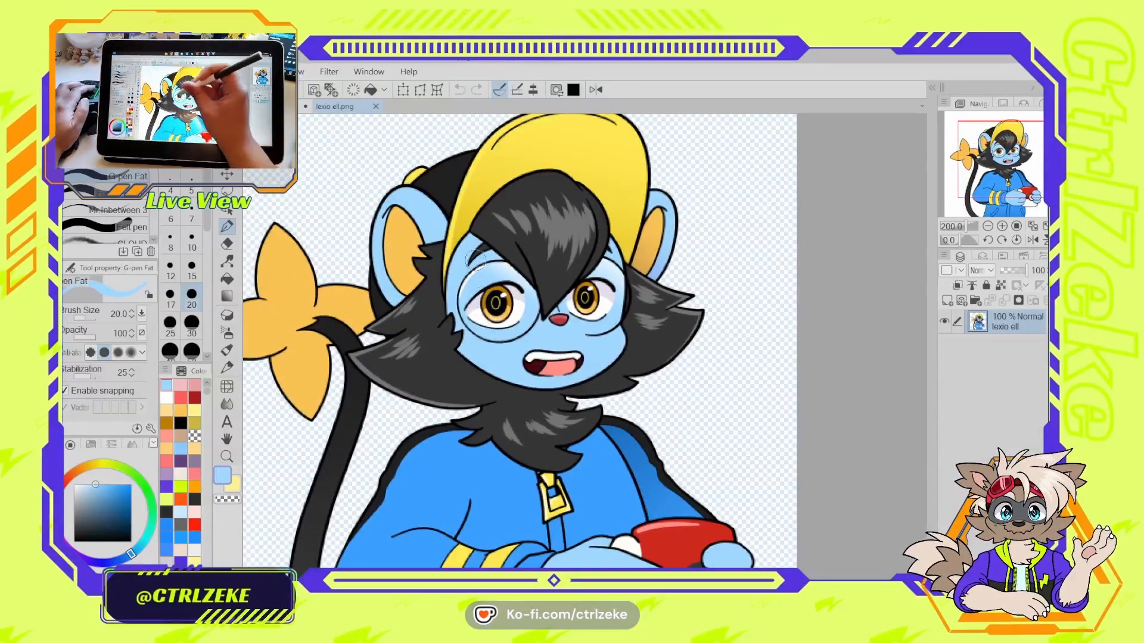
{"action": "left_click", "coordinate": [536, 168], "text": "alt"}
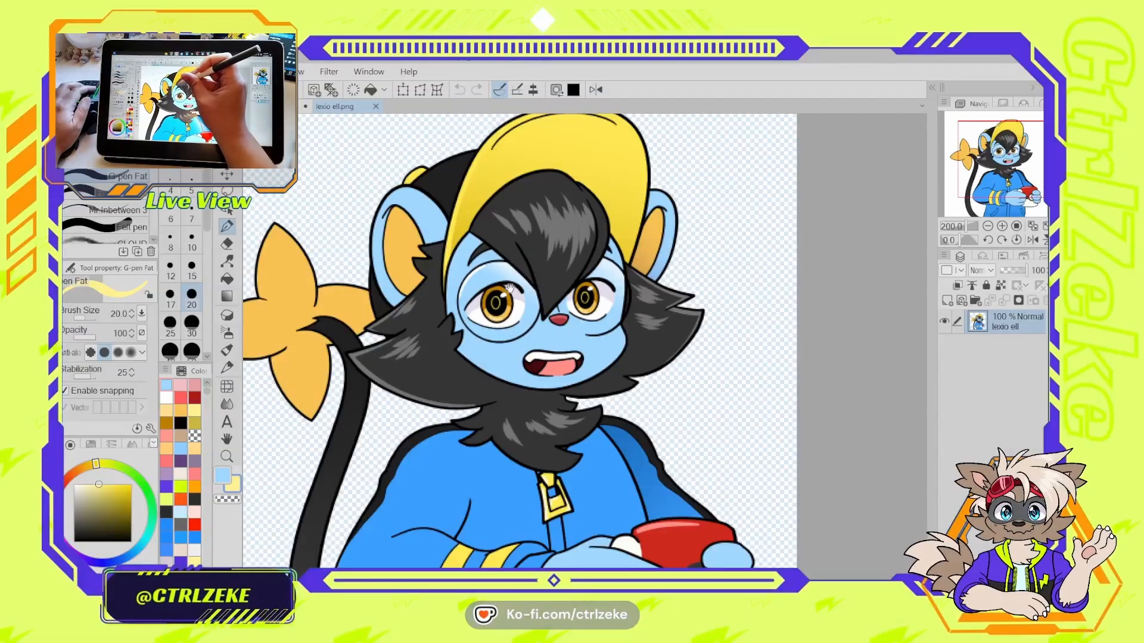
{"action": "left_click_drag", "start_coordinate": [509, 290], "coordinate": [560, 373]}
{"action": "left_click", "coordinate": [470, 290], "text": "alt"}
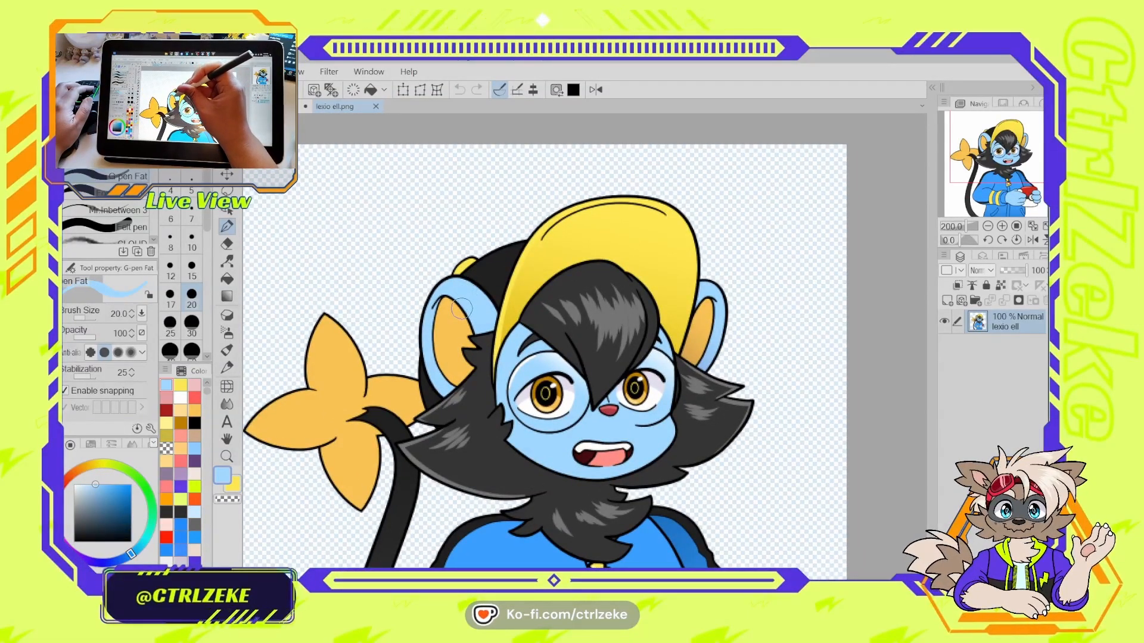
{"action": "left_click", "coordinate": [464, 309], "text": "alt"}
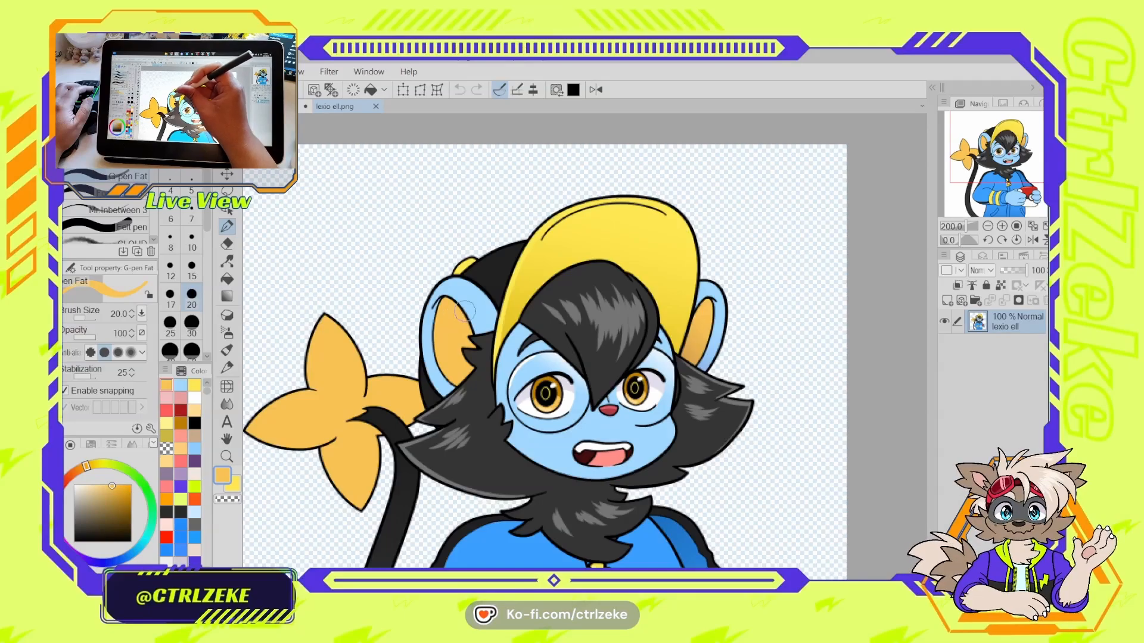
{"action": "left_click", "coordinate": [499, 250], "text": "alt"}
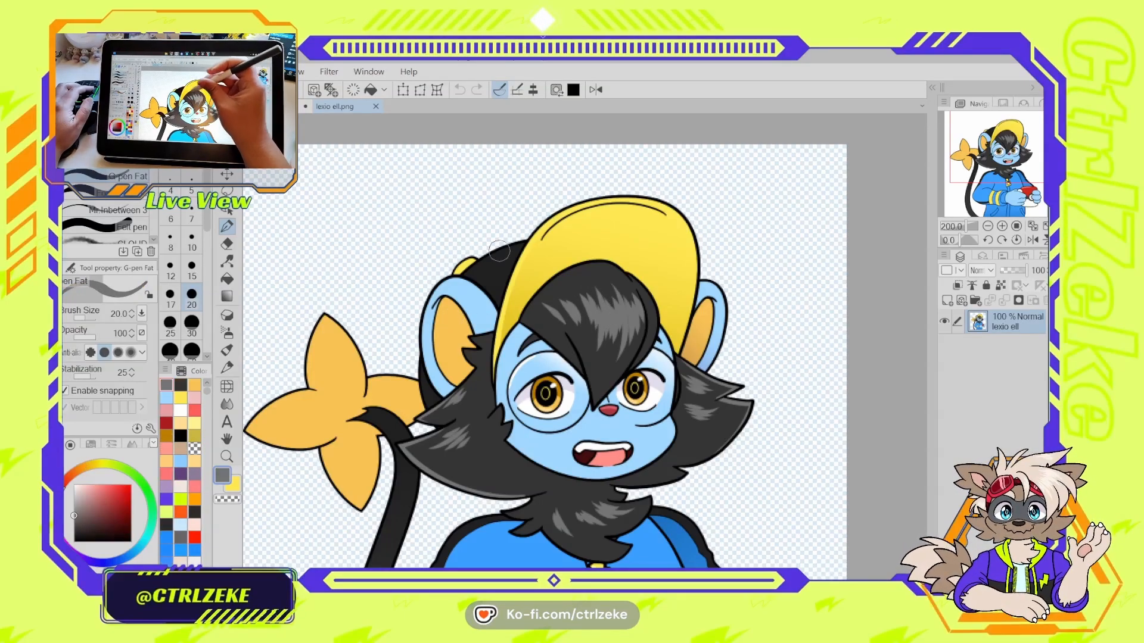
{"action": "scroll", "coordinate": [619, 420], "scroll_direction": "up", "scroll_amount": 4}
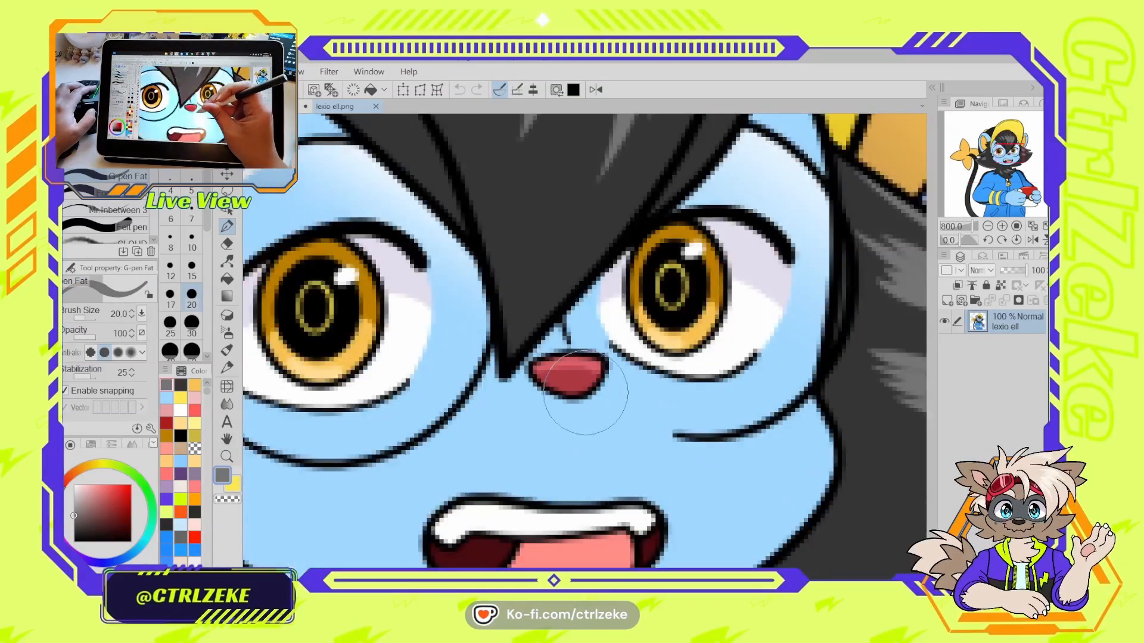
{"action": "left_click", "coordinate": [569, 366], "text": "alt"}
{"action": "key", "text": "ctrl+z"}
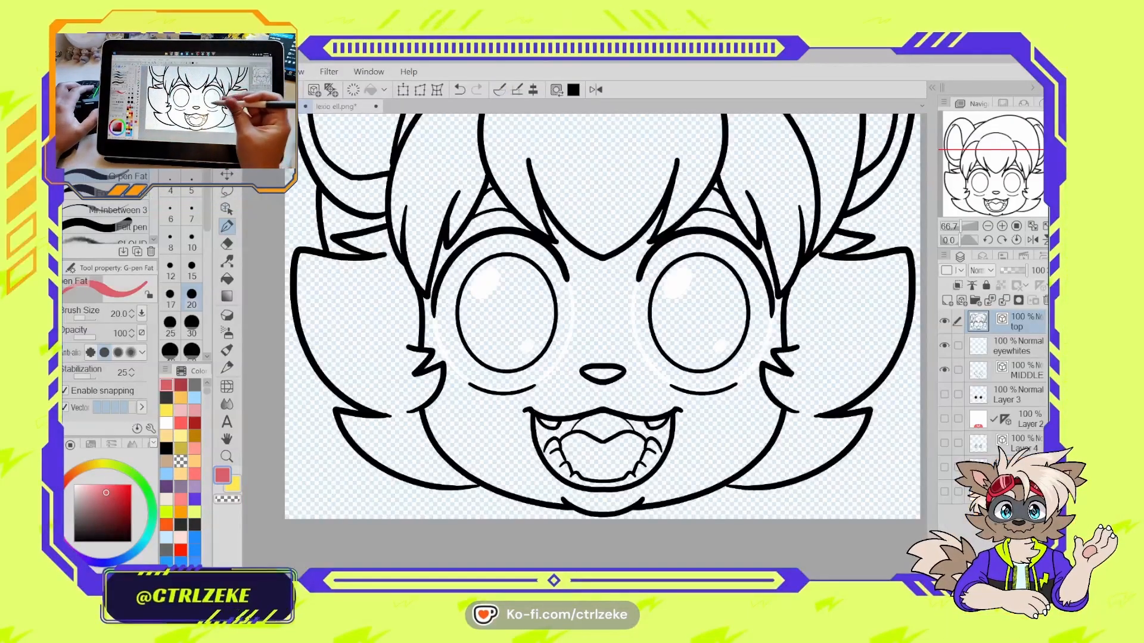
- Add a new raster layer directly above eyewhites and move Layer 2's symmetry ruler onto it
{"action": "key", "text": "x"}
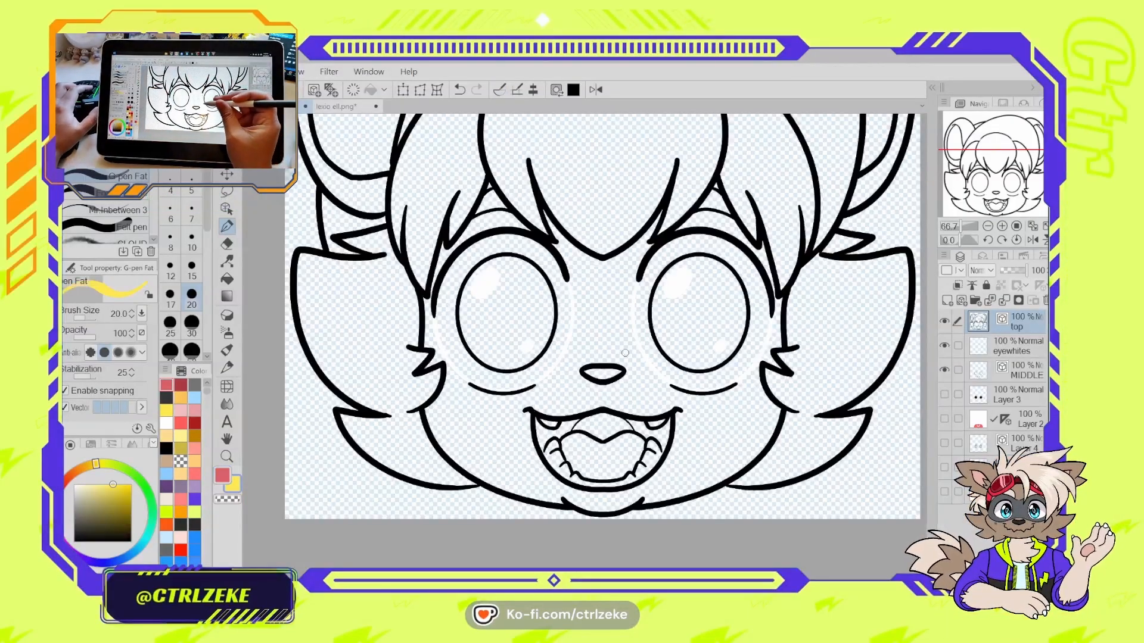
{"action": "left_click", "coordinate": [181, 385]}
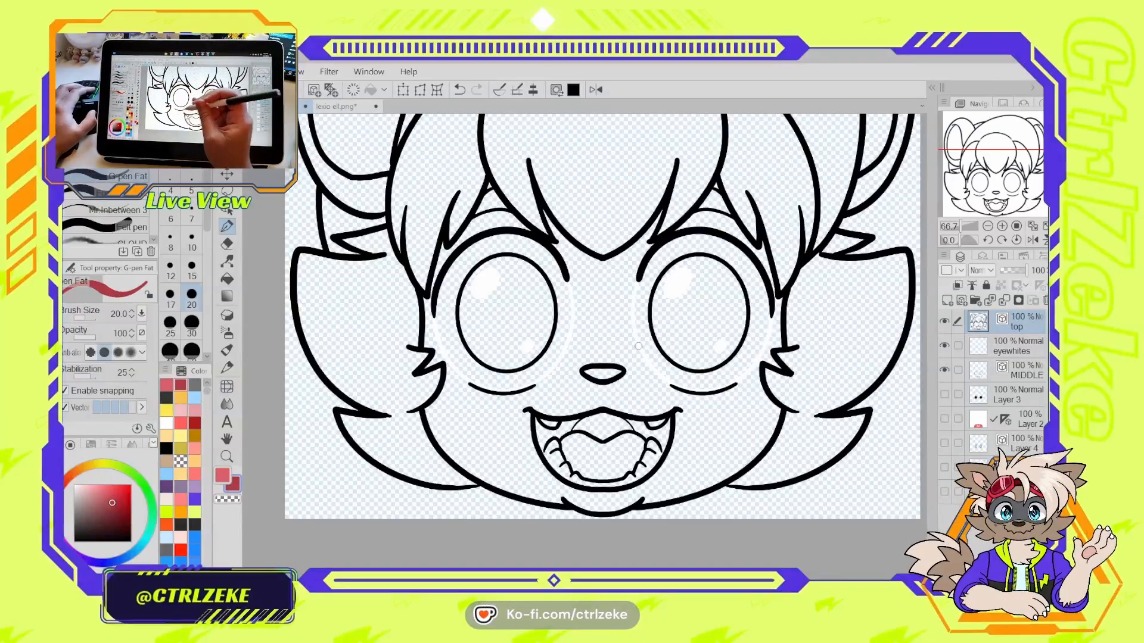
{"action": "key", "text": "g"}
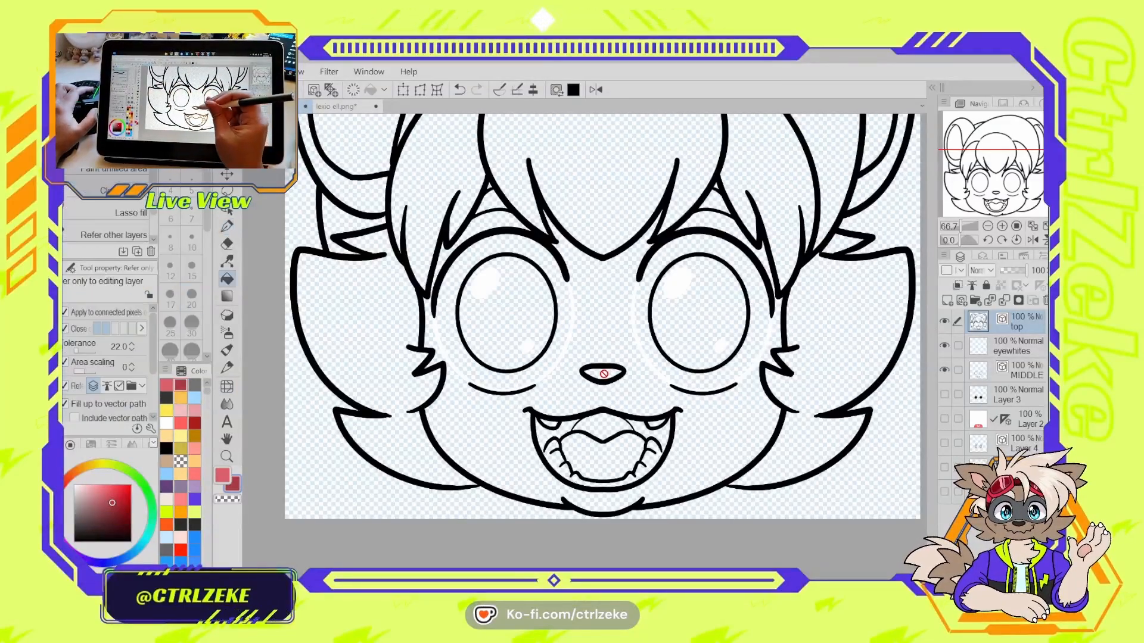
{"action": "left_click", "coordinate": [983, 341]}
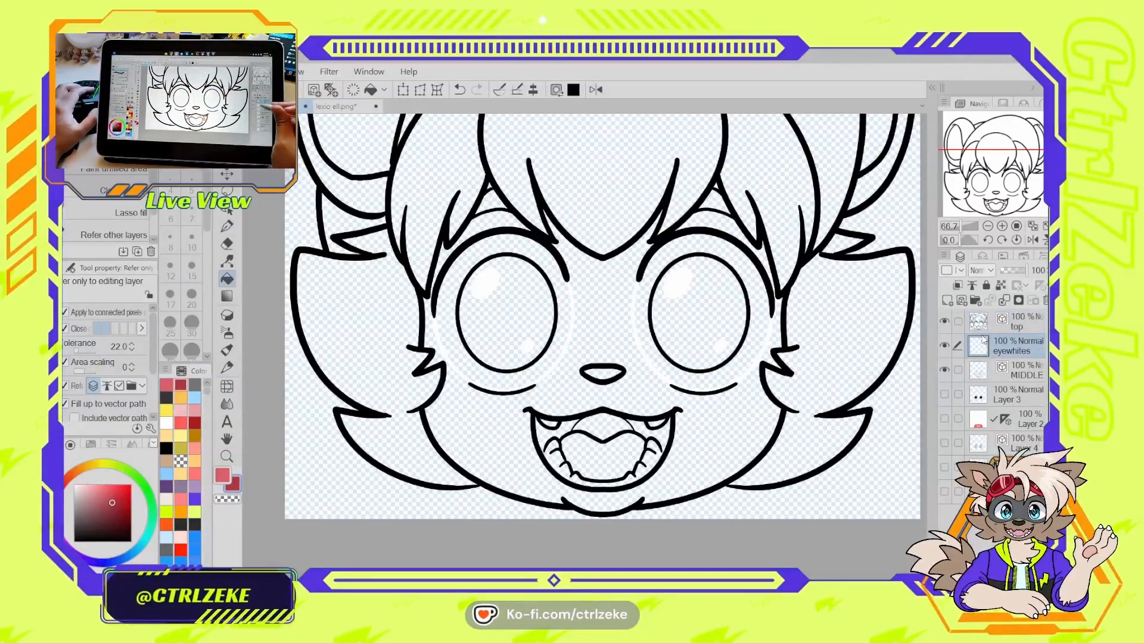
{"action": "left_click", "coordinate": [947, 301]}
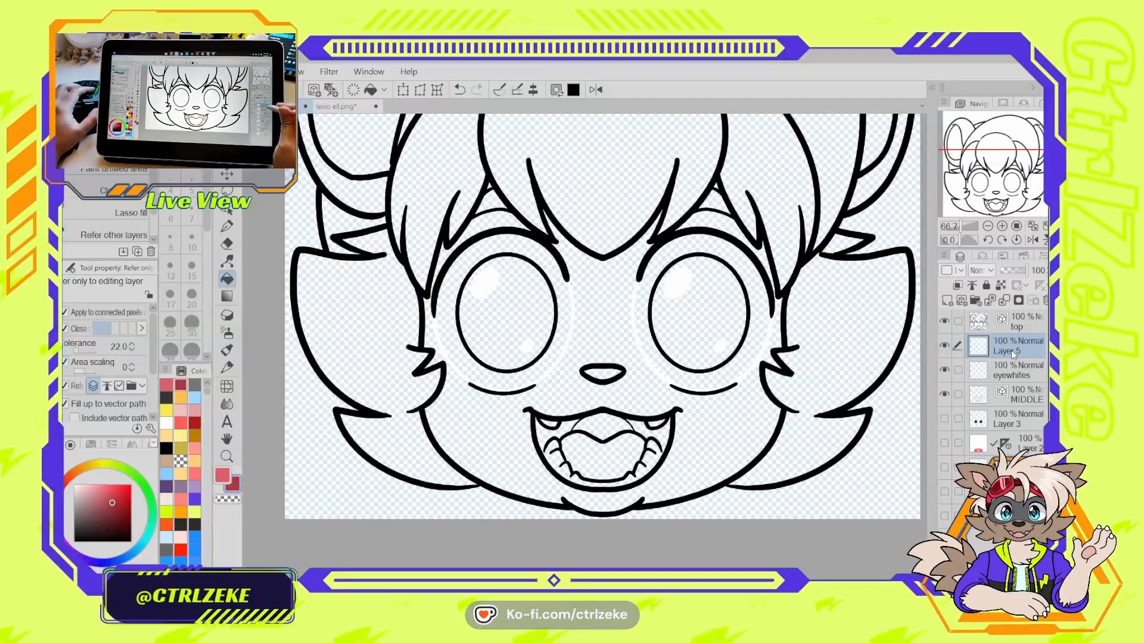
{"action": "left_click_drag", "start_coordinate": [1005, 444], "coordinate": [1016, 351]}
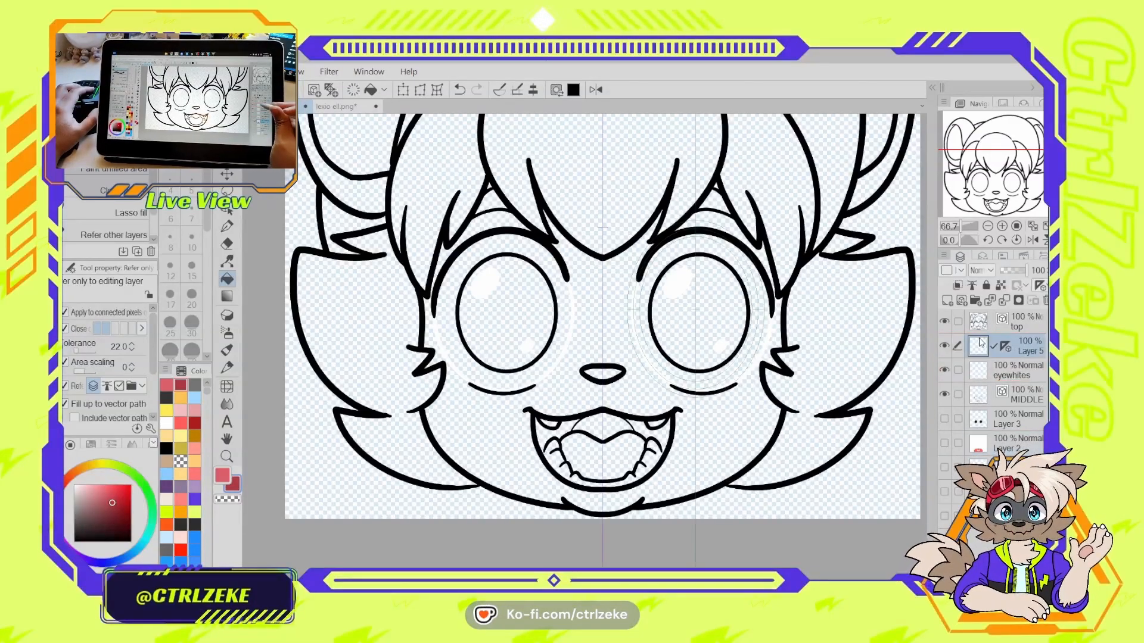
- Fill the face with the sampled light blue on Layer 5 using the Refer other layers fill
{"action": "left_click", "coordinate": [194, 397]}
{"action": "key", "text": "g"}
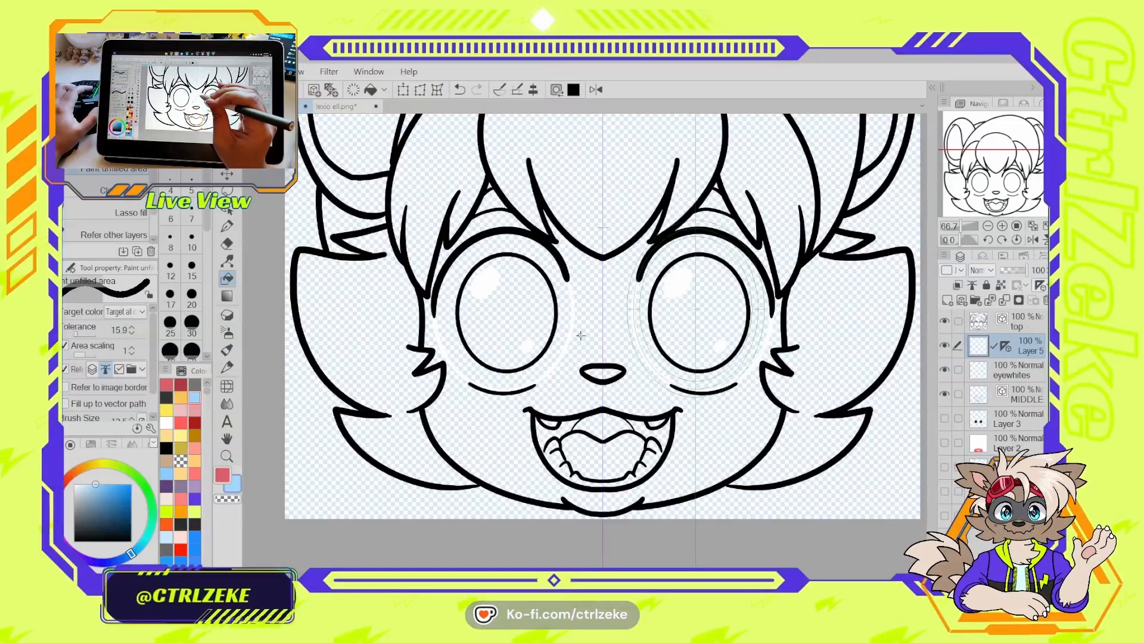
{"action": "key", "text": "g"}
{"action": "left_click", "coordinate": [596, 311]}
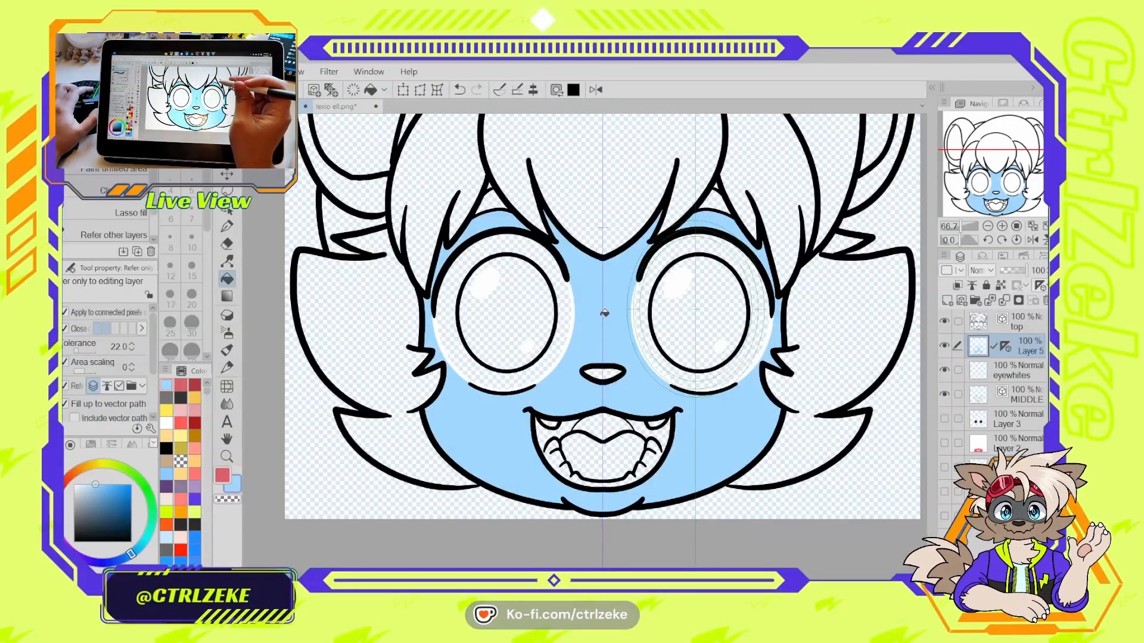
- Hide the eyewhites and MIDDLE layers so only the top lineart and the face colour remain
{"action": "key", "text": "ctrl+plus"}
{"action": "key", "text": "ctrl+plus"}
{"action": "key", "text": "ctrl+plus"}
{"action": "key", "text": "ctrl+plus"}
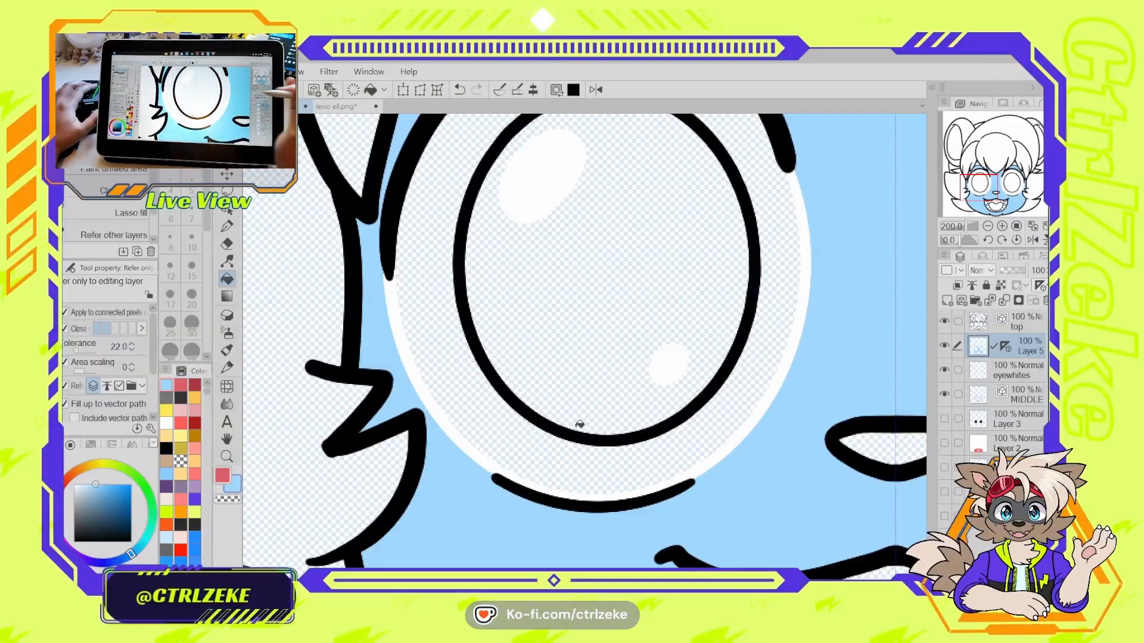
{"action": "left_click", "coordinate": [945, 369]}
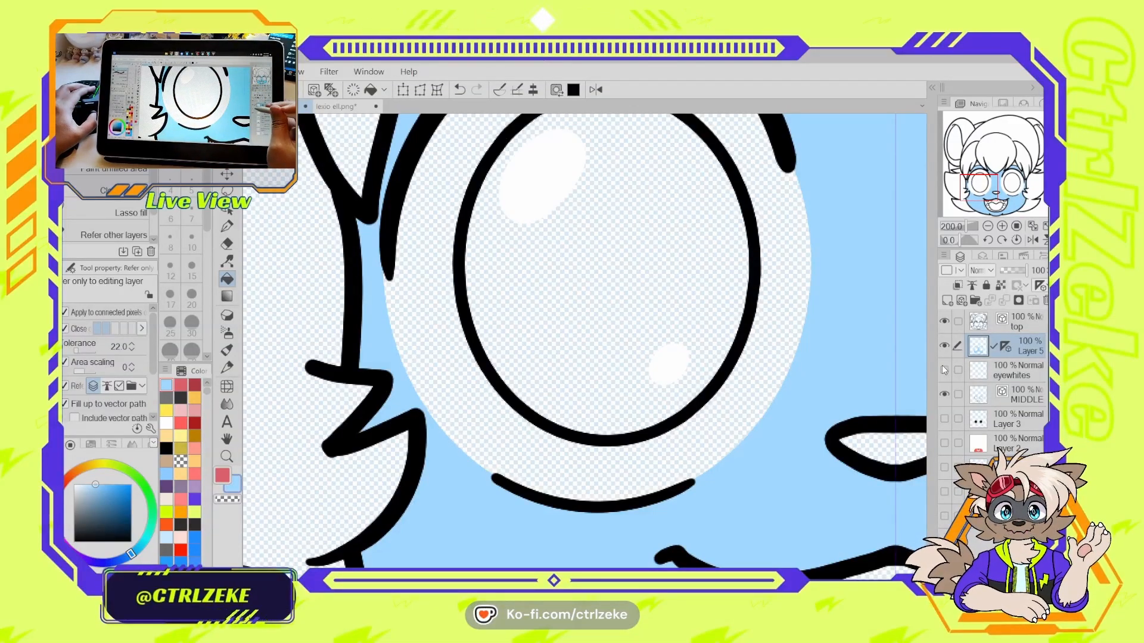
{"action": "key", "text": "ctrl+minus"}
{"action": "key", "text": "ctrl+minus"}
{"action": "key", "text": "ctrl+minus"}
{"action": "left_click_drag", "start_coordinate": [822, 391], "coordinate": [609, 458]}
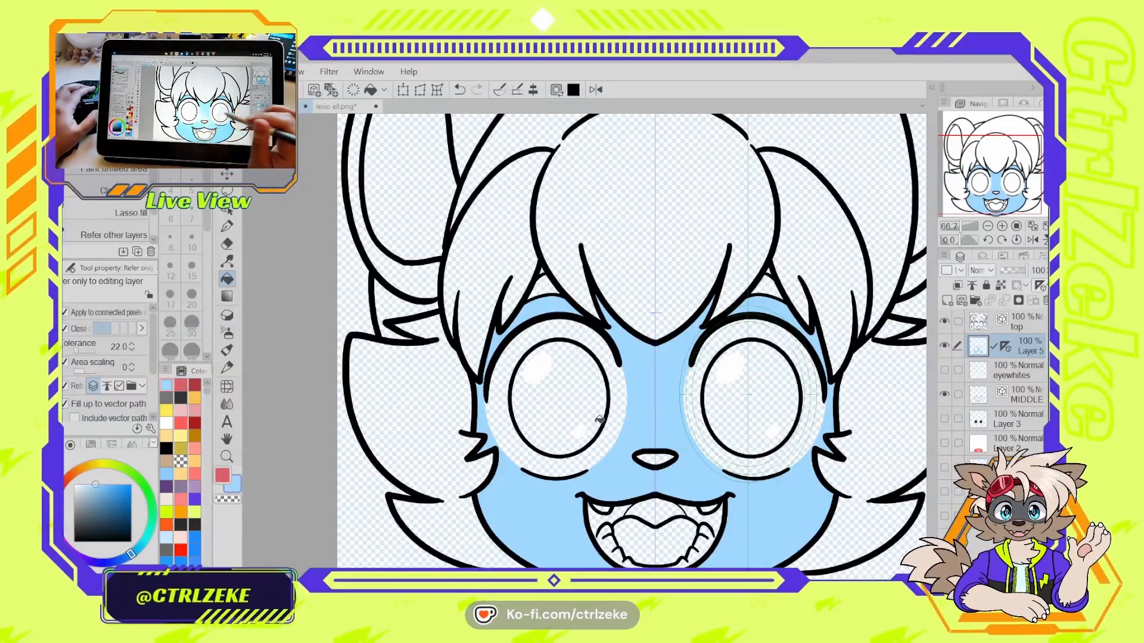
{"action": "mouse_move", "coordinate": [948, 441]}
{"action": "left_mouse_down"}
{"action": "mouse_move", "coordinate": [956, 420]}
{"action": "mouse_move", "coordinate": [945, 443]}
{"action": "left_mouse_up"}
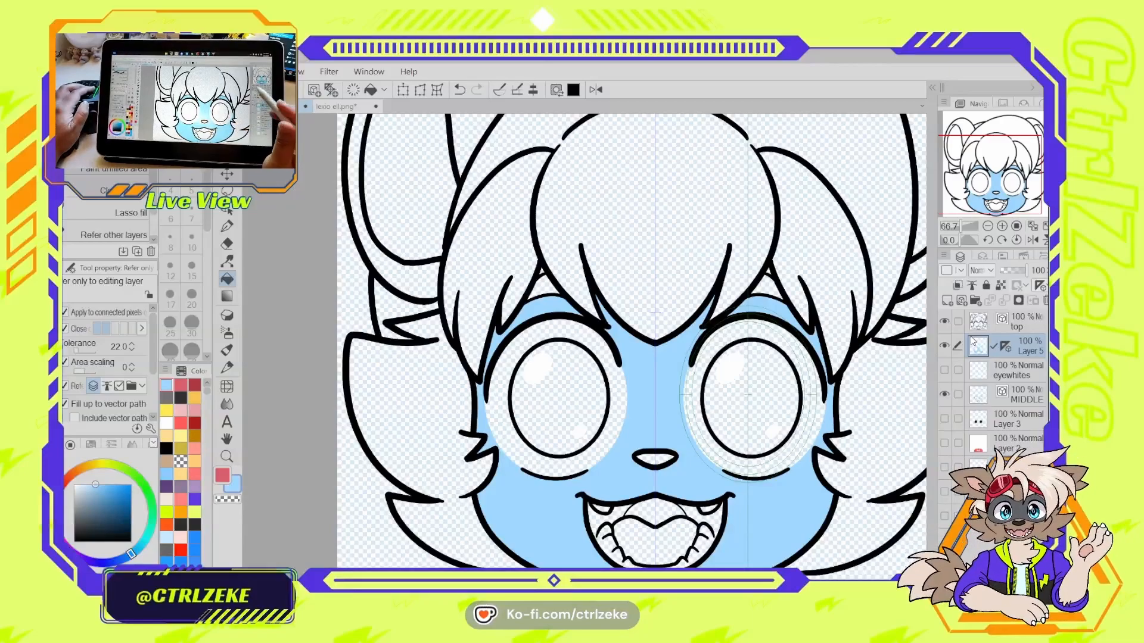
{"action": "left_click", "coordinate": [945, 393]}
{"action": "left_click", "coordinate": [944, 393]}
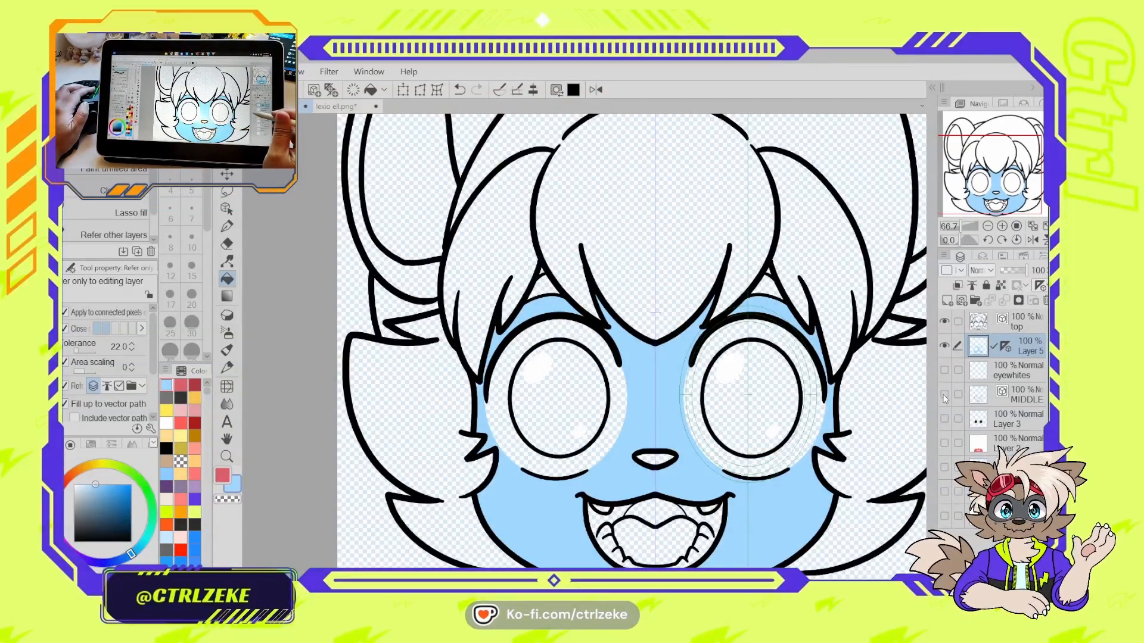
{"action": "left_click", "coordinate": [944, 393]}
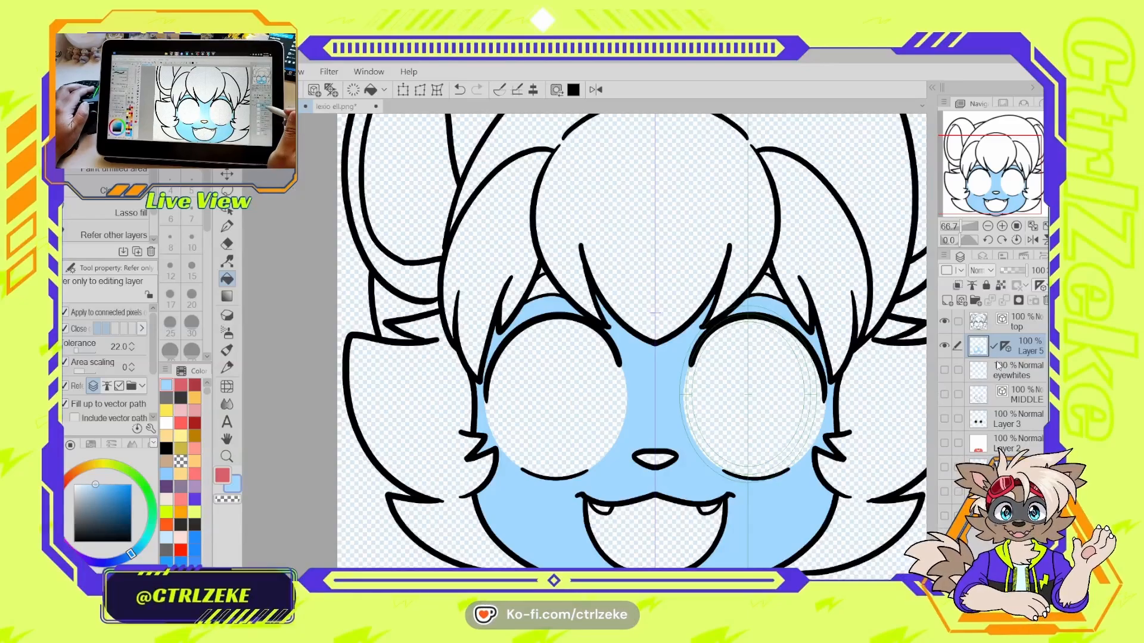
- Fill the nose with dark red and paint a lighter red highlight inside it with the G-pen Fat at size 20
{"action": "left_click_drag", "start_coordinate": [710, 393], "coordinate": [657, 373]}
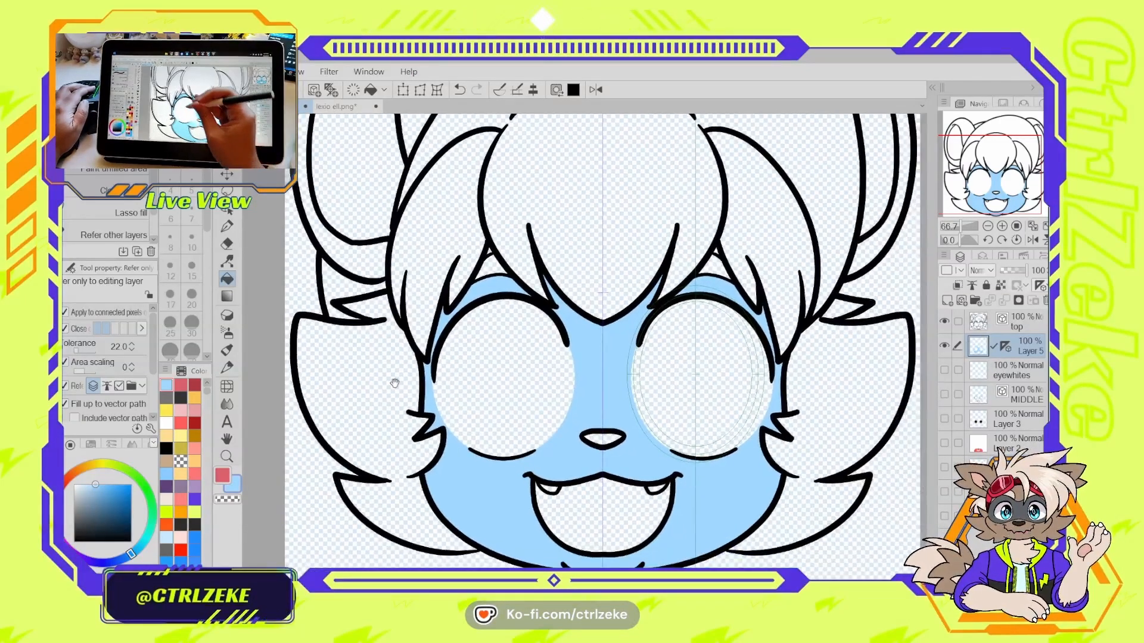
{"action": "left_click", "coordinate": [195, 385]}
{"action": "left_click", "coordinate": [602, 438]}
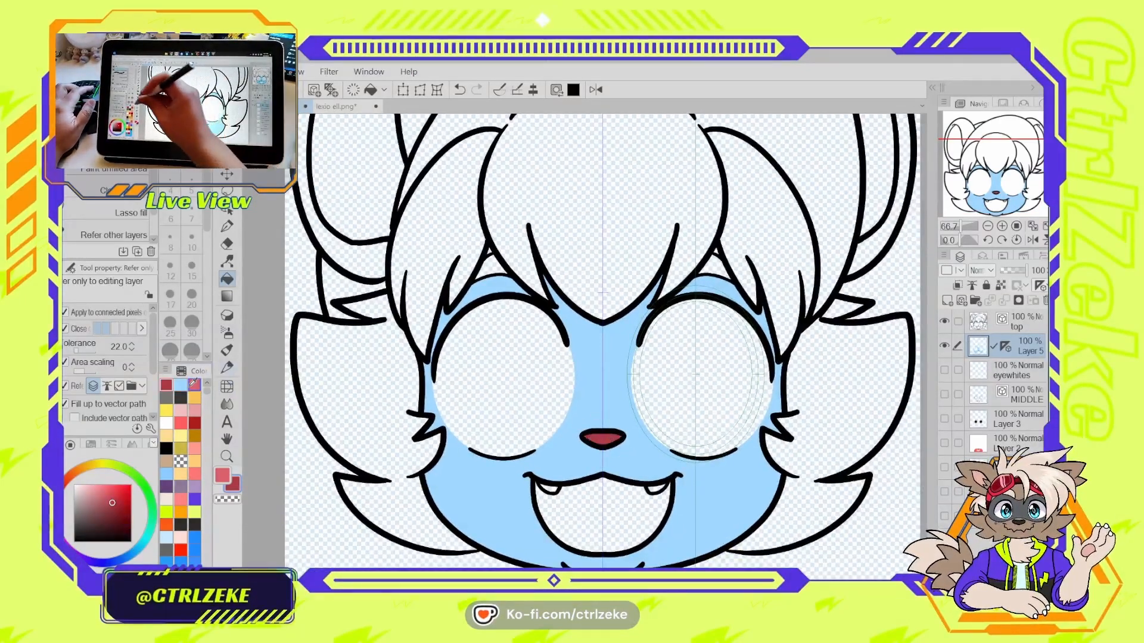
{"action": "key", "text": "p"}
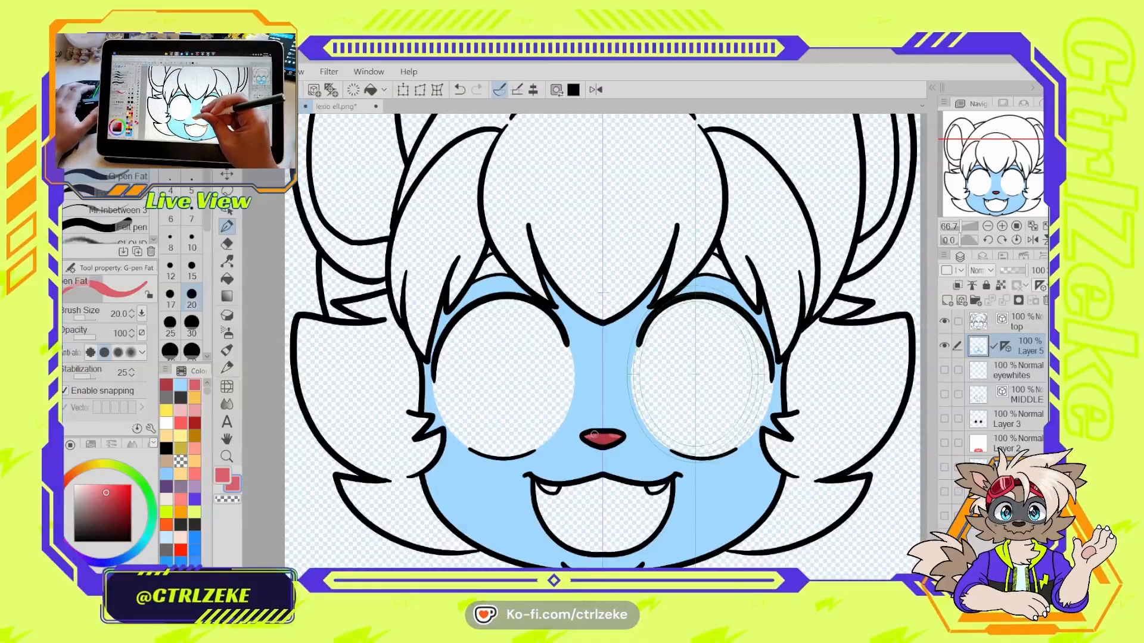
{"action": "key", "text": "ctrl+z"}
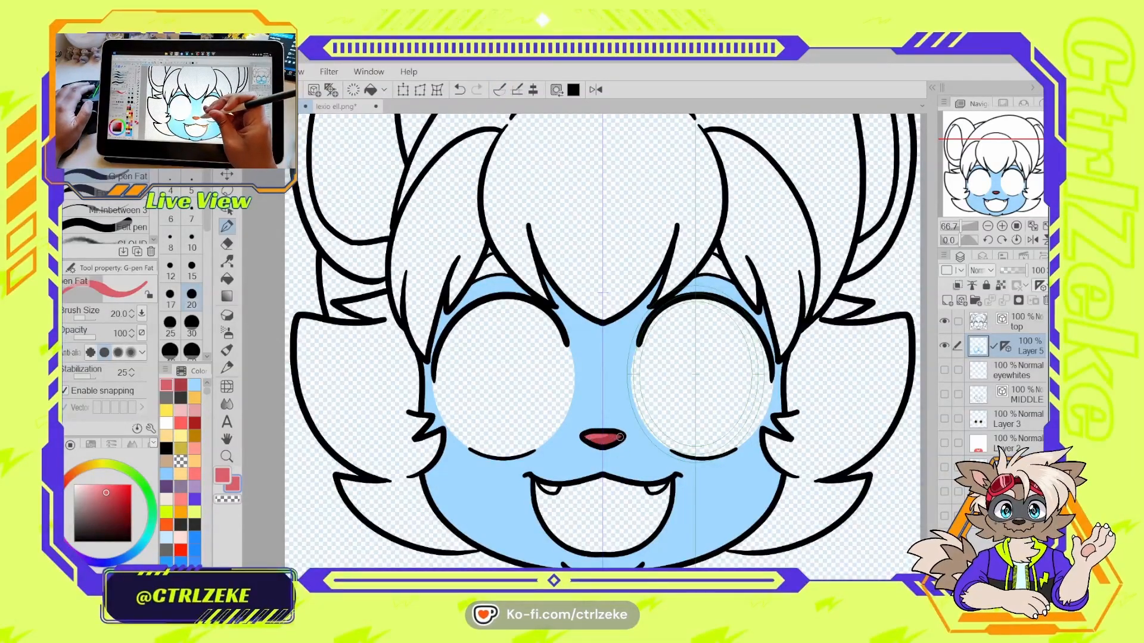
{"action": "left_click_drag", "start_coordinate": [621, 437], "coordinate": [661, 470]}
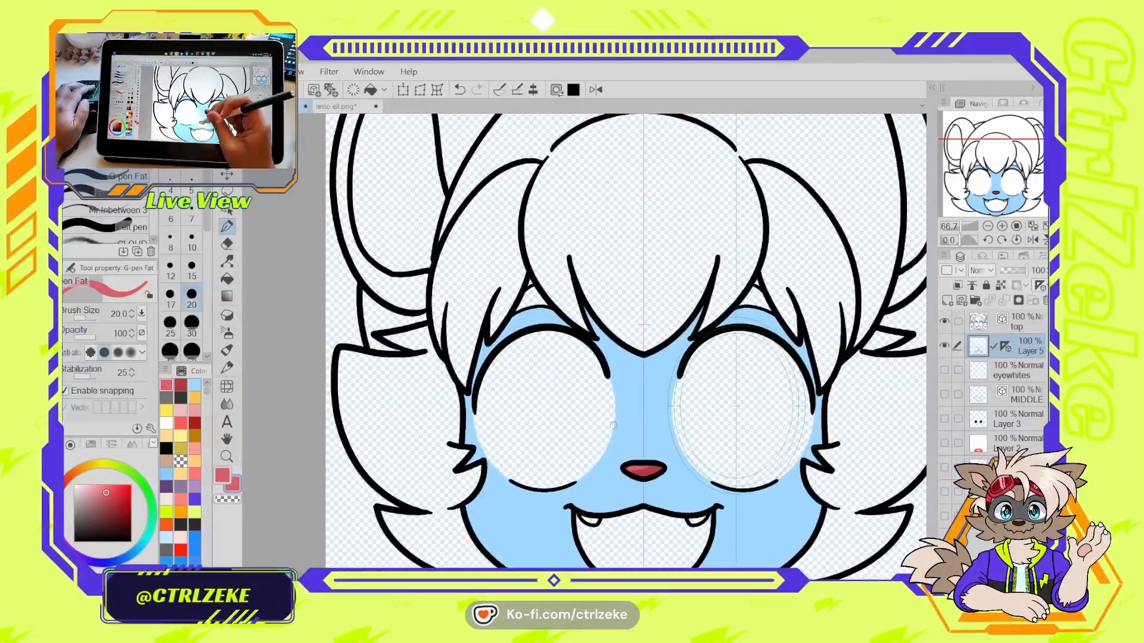
- Fill the small gaps between the fringe and the forehead on both sides with very dark grey
{"action": "left_click", "coordinate": [630, 383], "text": "alt"}
{"action": "key", "text": "g"}
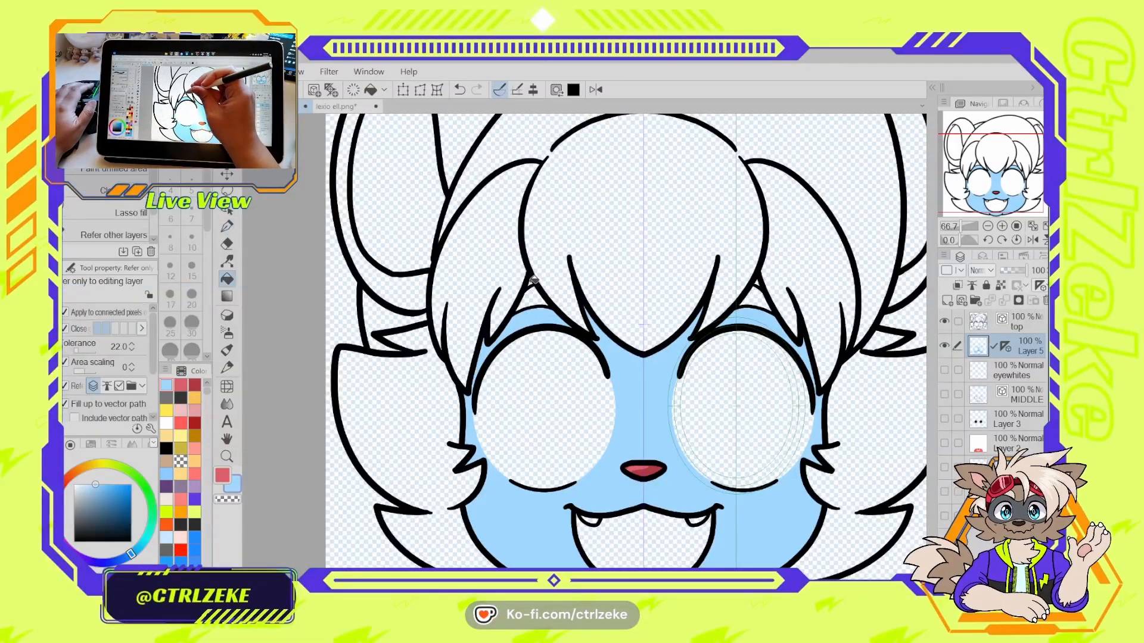
{"action": "left_click", "coordinate": [180, 397]}
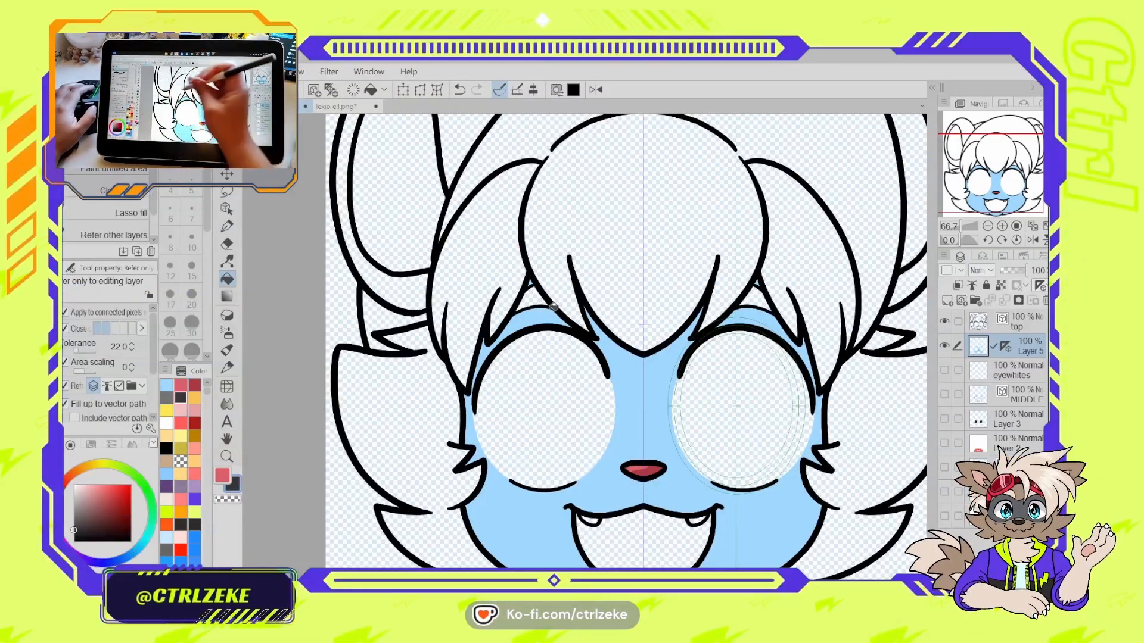
{"action": "left_click", "coordinate": [534, 296]}
{"action": "scroll", "coordinate": [539, 284], "scroll_direction": "down", "scroll_amount": 2}
{"action": "left_click_drag", "start_coordinate": [633, 215], "coordinate": [655, 279]}
{"action": "scroll", "coordinate": [584, 286], "scroll_direction": "up", "scroll_amount": 3}
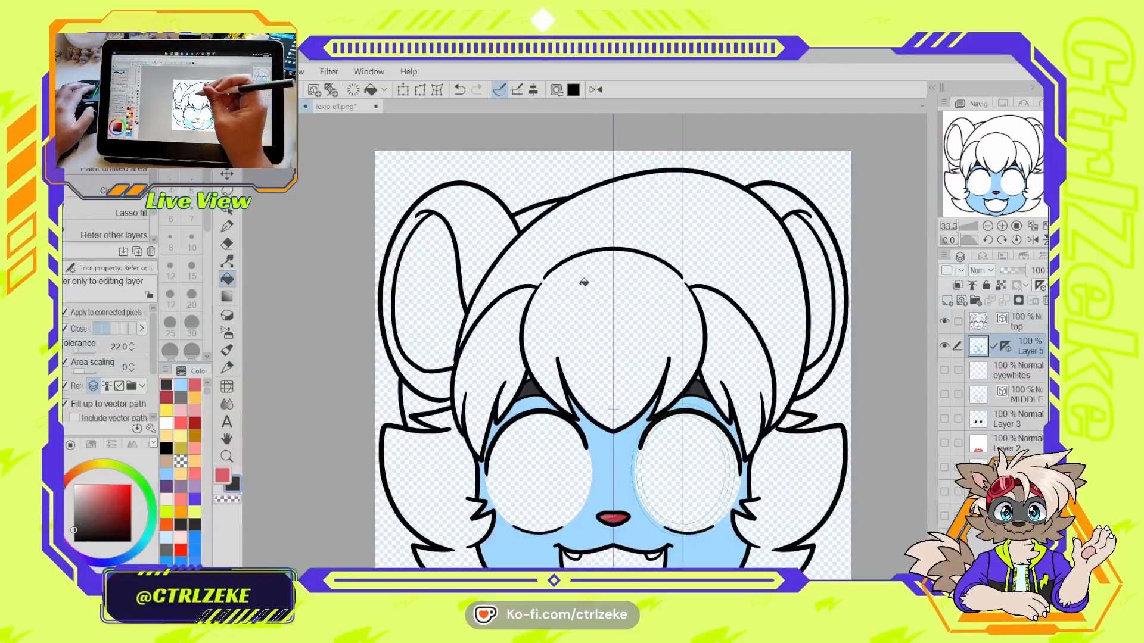
- Seal the outline gaps beside the fringe and fill the fringe and both side locks with very dark grey
{"action": "key", "text": "p"}
{"action": "left_click_drag", "start_coordinate": [508, 300], "coordinate": [510, 292]}
{"action": "key", "text": "g"}
{"action": "left_click", "coordinate": [538, 279]}
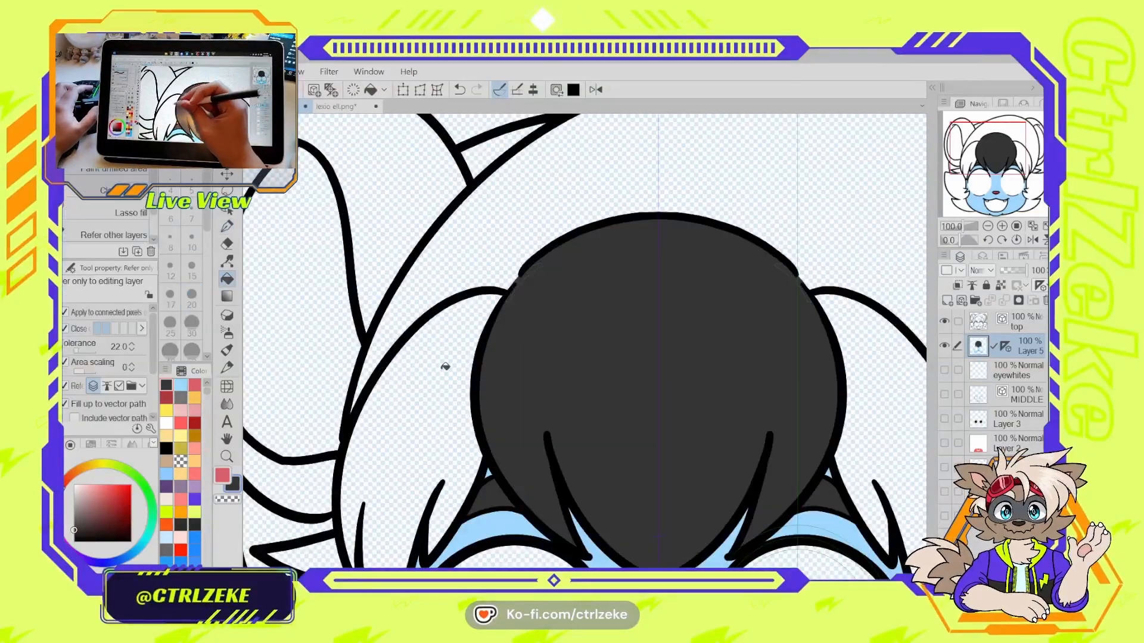
{"action": "left_click", "coordinate": [446, 366]}
{"action": "scroll", "coordinate": [550, 337], "scroll_direction": "down", "scroll_amount": 2}
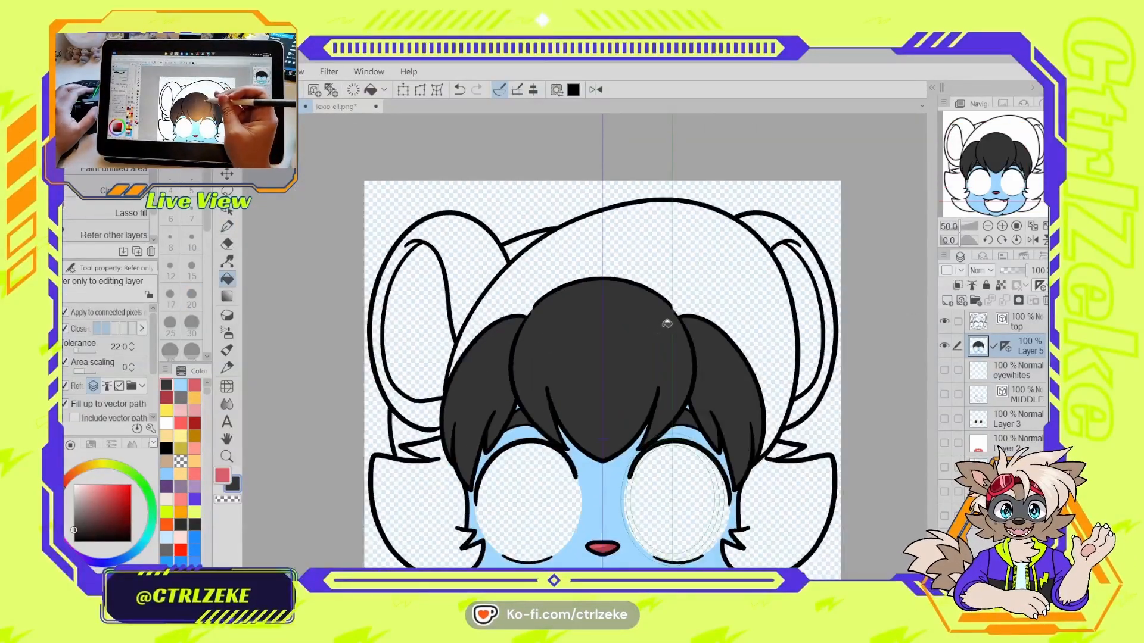
{"action": "left_click_drag", "start_coordinate": [578, 382], "coordinate": [586, 279]}
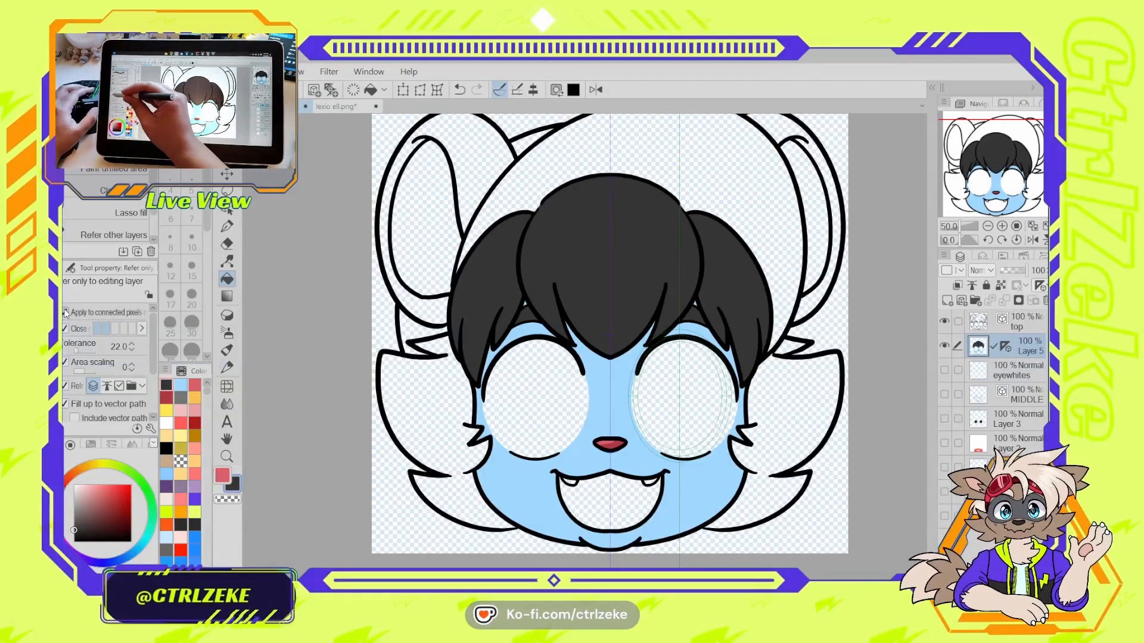
- Re-enable Apply to connected pixels for the fill and set its Area scaling to 1
{"action": "left_click", "coordinate": [570, 152]}
{"action": "key", "text": "ctrl+z"}
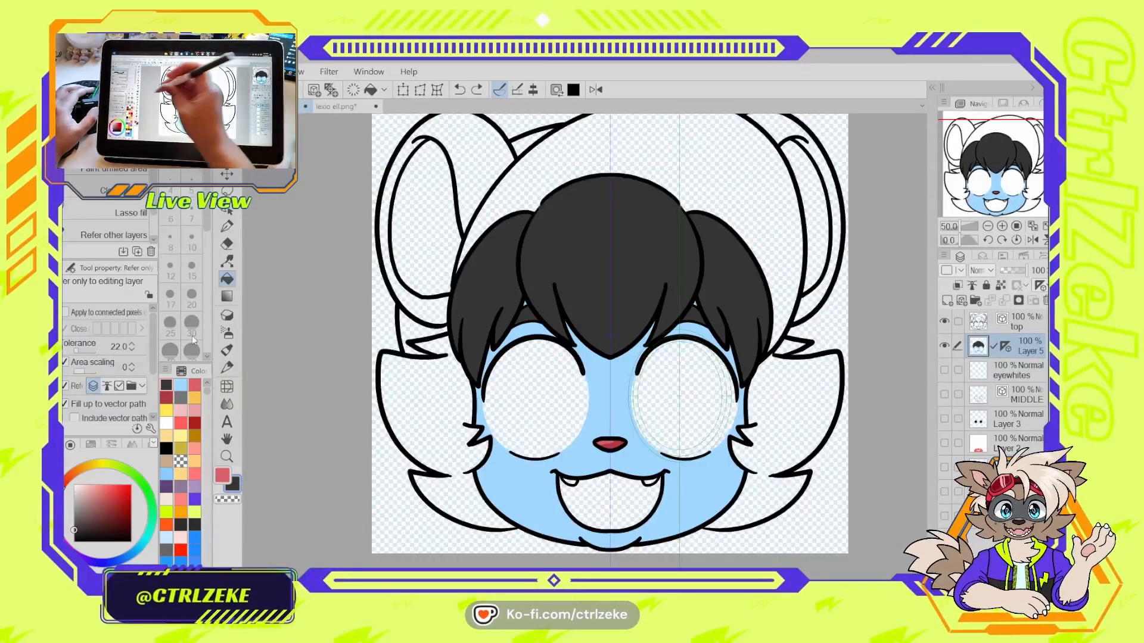
{"action": "left_click", "coordinate": [65, 312]}
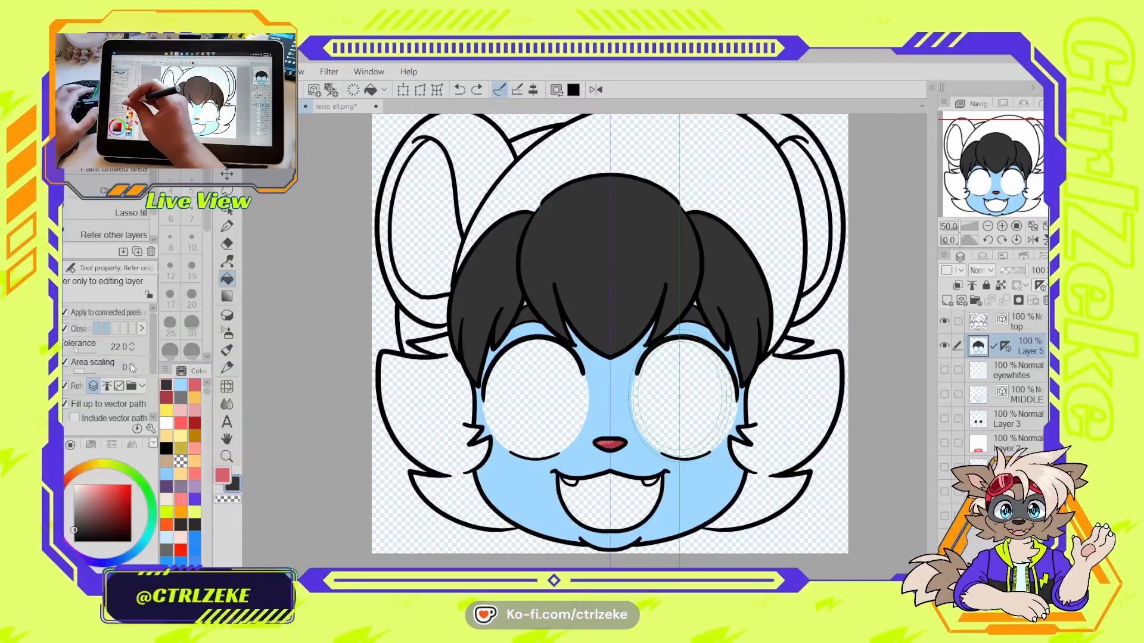
{"action": "left_click", "coordinate": [131, 365]}
{"action": "scroll", "coordinate": [484, 236], "scroll_direction": "up", "scroll_amount": 1}
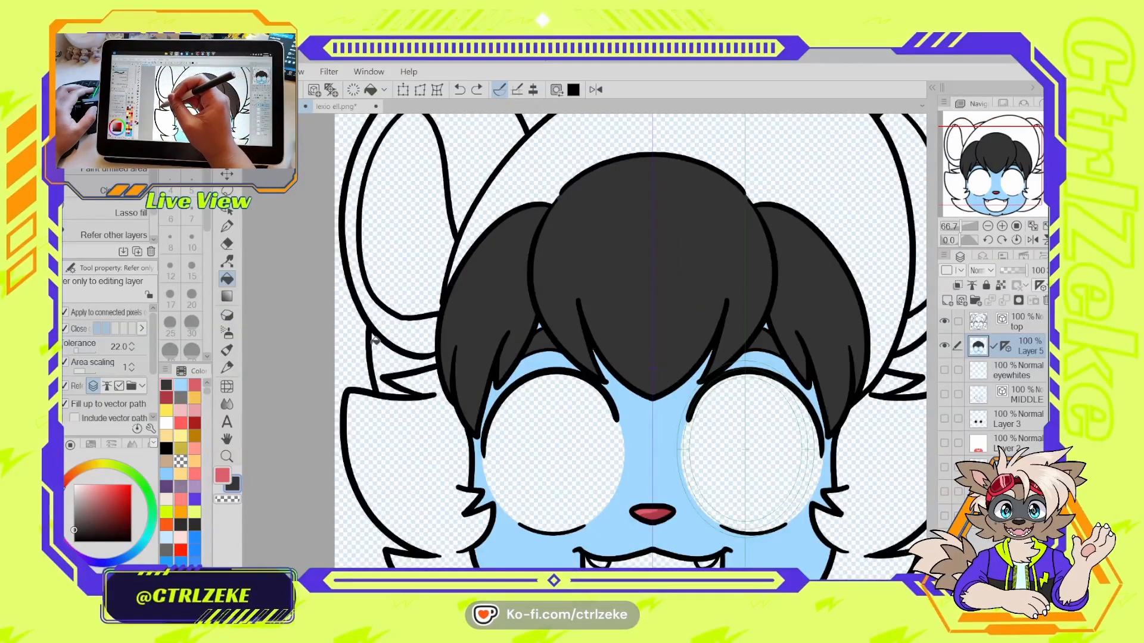
{"action": "scroll", "coordinate": [152, 345], "scroll_direction": "down", "scroll_amount": 2}
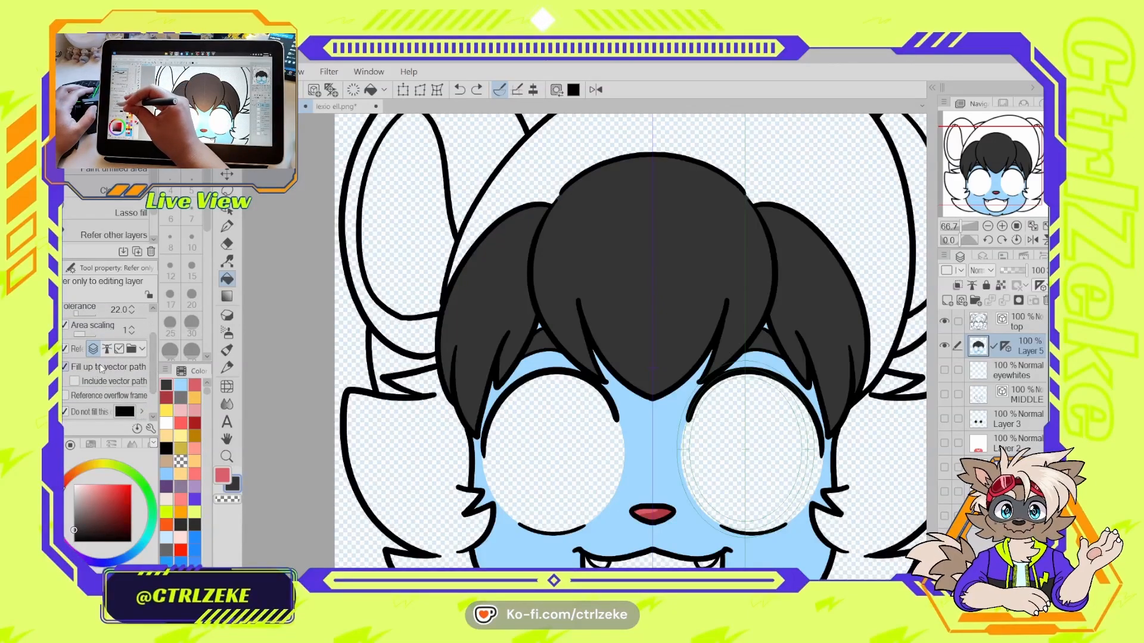
- Select the outer outline of one side lock as a vector object and examine its path up close
{"action": "key", "text": "o"}
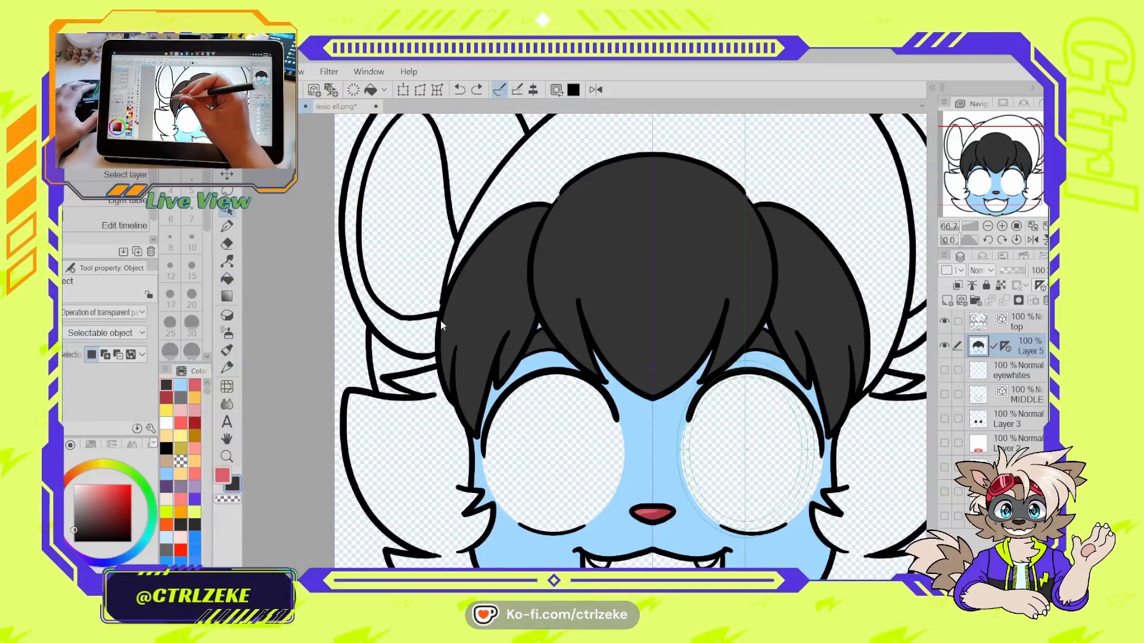
{"action": "left_click", "coordinate": [443, 323]}
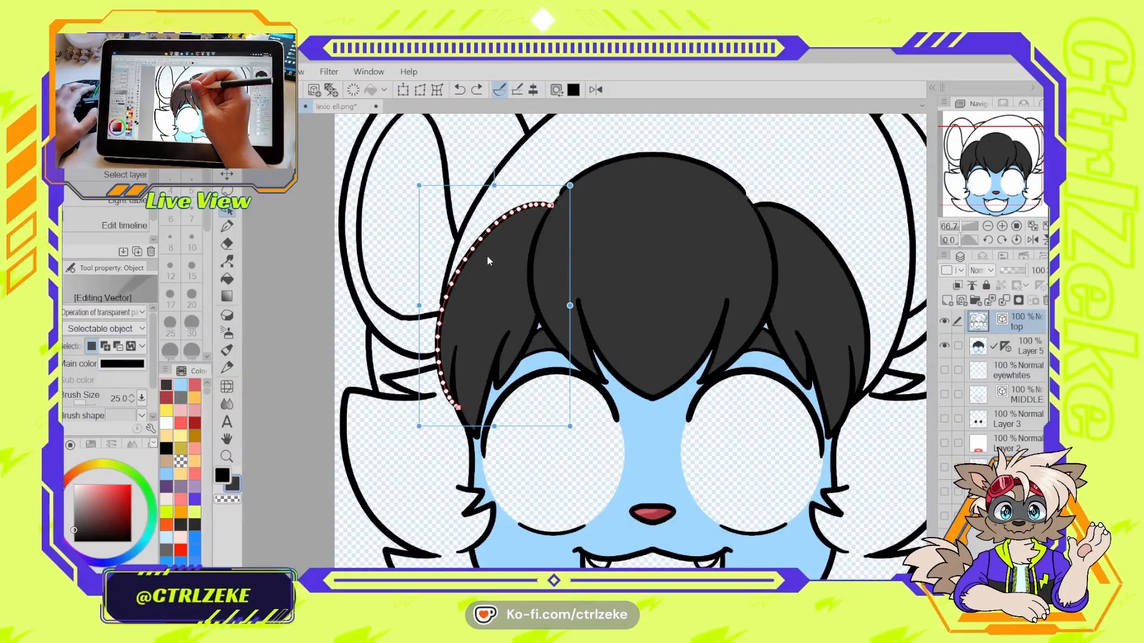
{"action": "scroll", "coordinate": [458, 283], "scroll_direction": "up", "scroll_amount": 8}
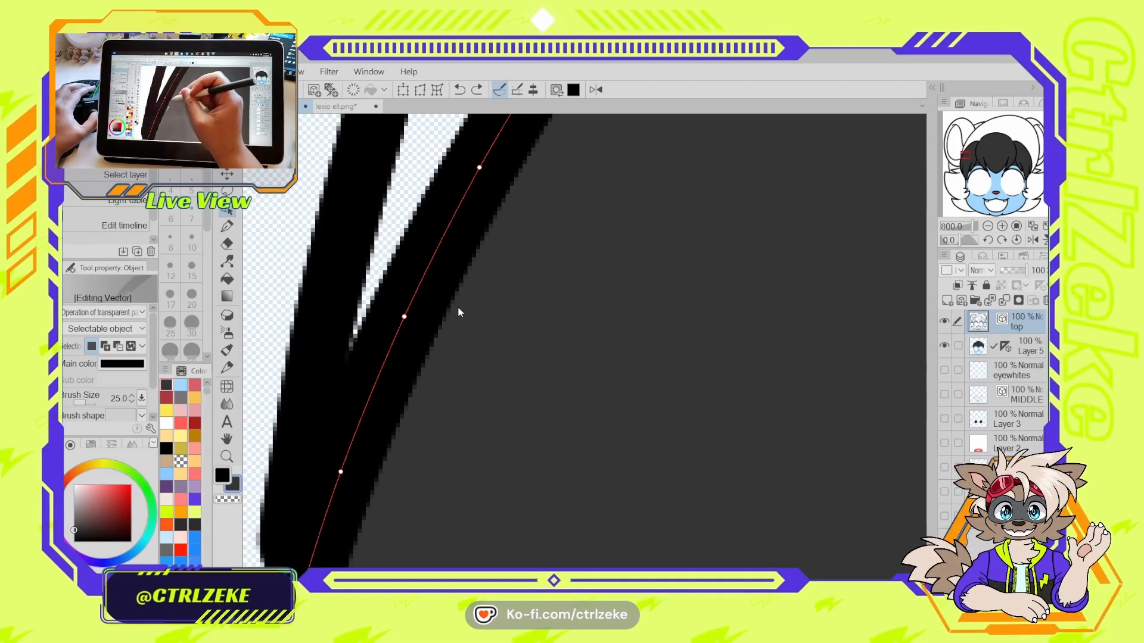
{"action": "scroll", "coordinate": [441, 328], "scroll_direction": "down", "scroll_amount": 3}
{"action": "scroll", "coordinate": [434, 330], "scroll_direction": "down", "scroll_amount": 4}
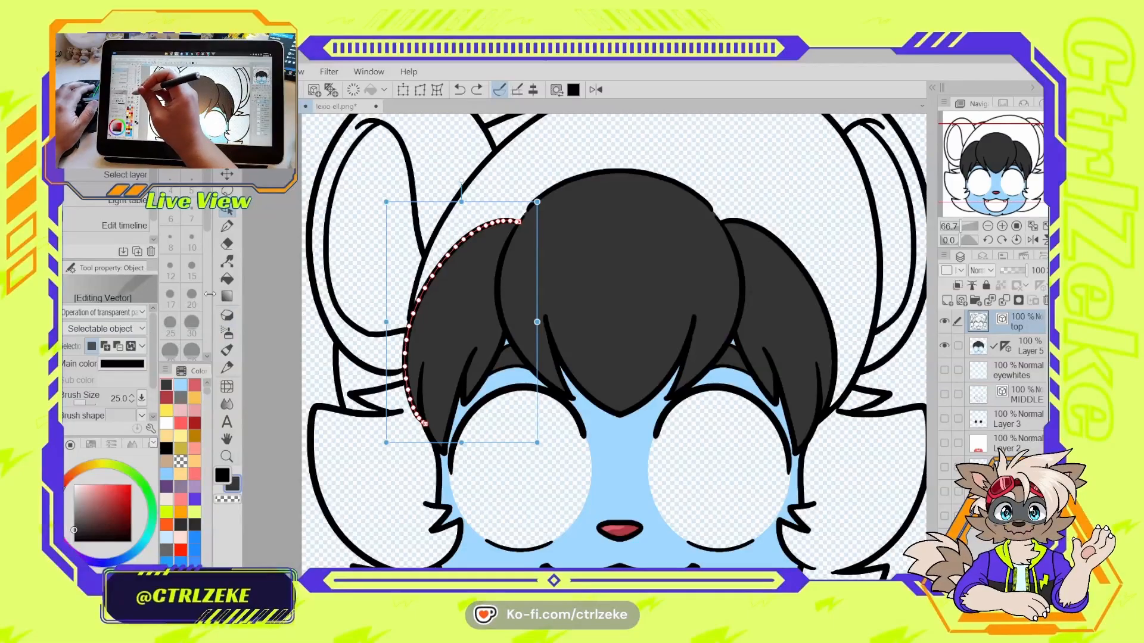
- Examine the remaining Refer other layers fill options and the anti-aliased edge of the lineart up close
{"action": "left_click", "coordinate": [227, 280]}
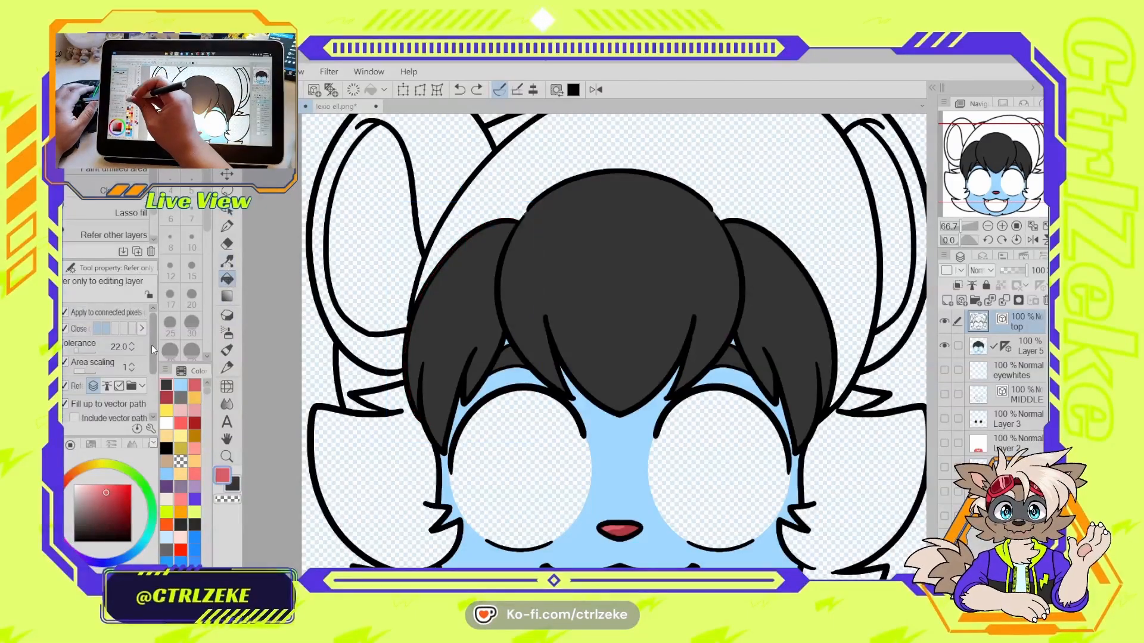
{"action": "left_click_drag", "start_coordinate": [151, 345], "coordinate": [153, 391]}
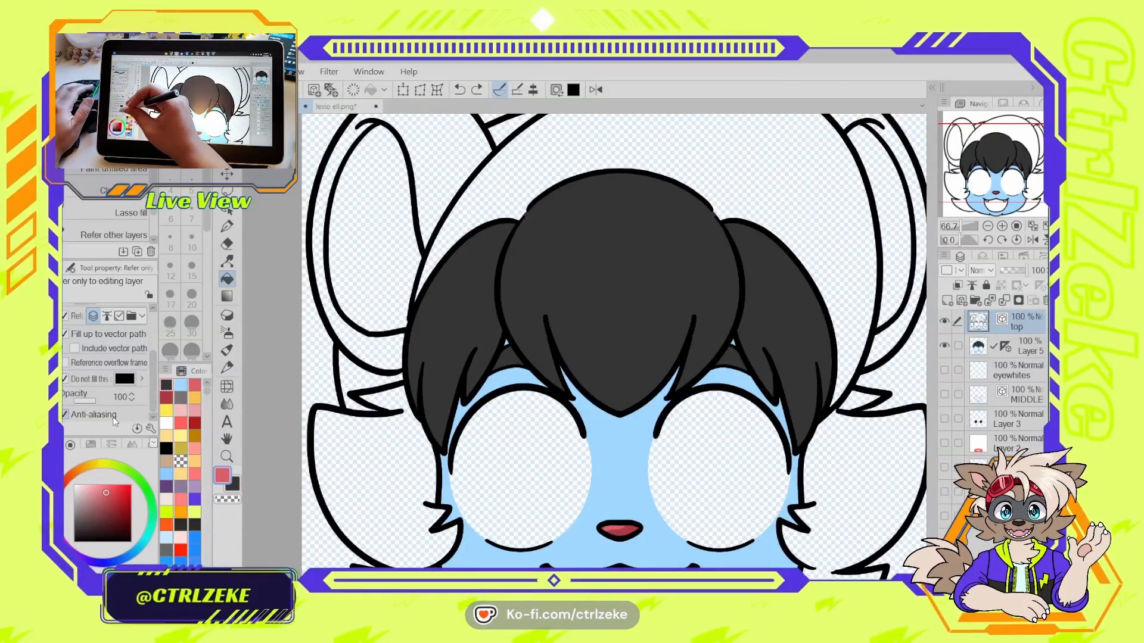
{"action": "scroll", "coordinate": [438, 254], "scroll_direction": "up", "scroll_amount": 5}
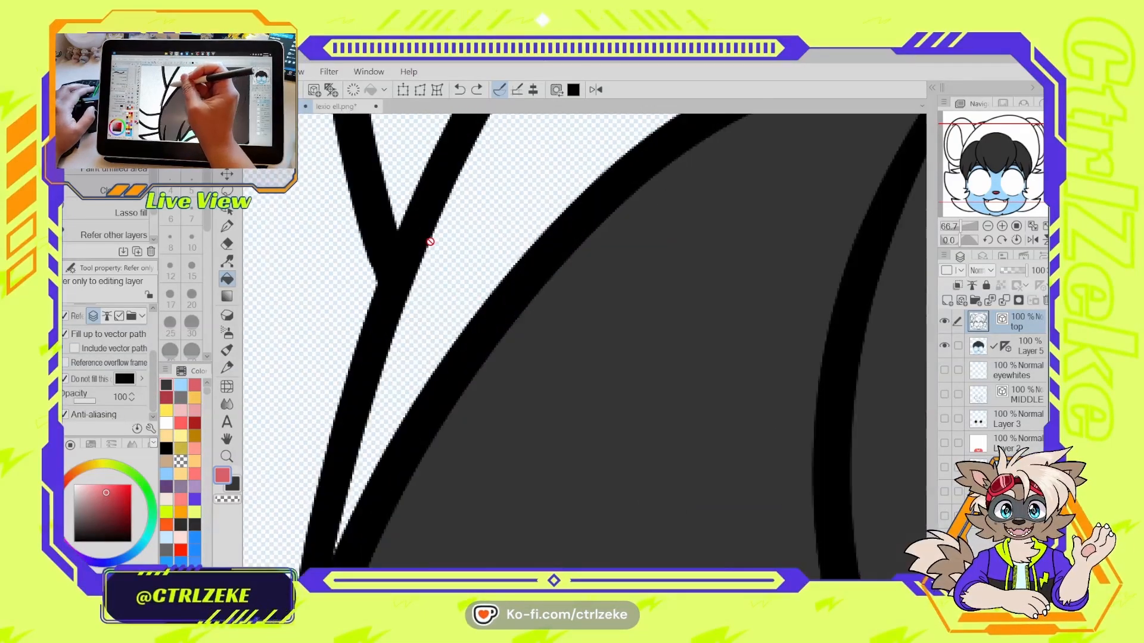
{"action": "scroll", "coordinate": [429, 238], "scroll_direction": "up", "scroll_amount": 5}
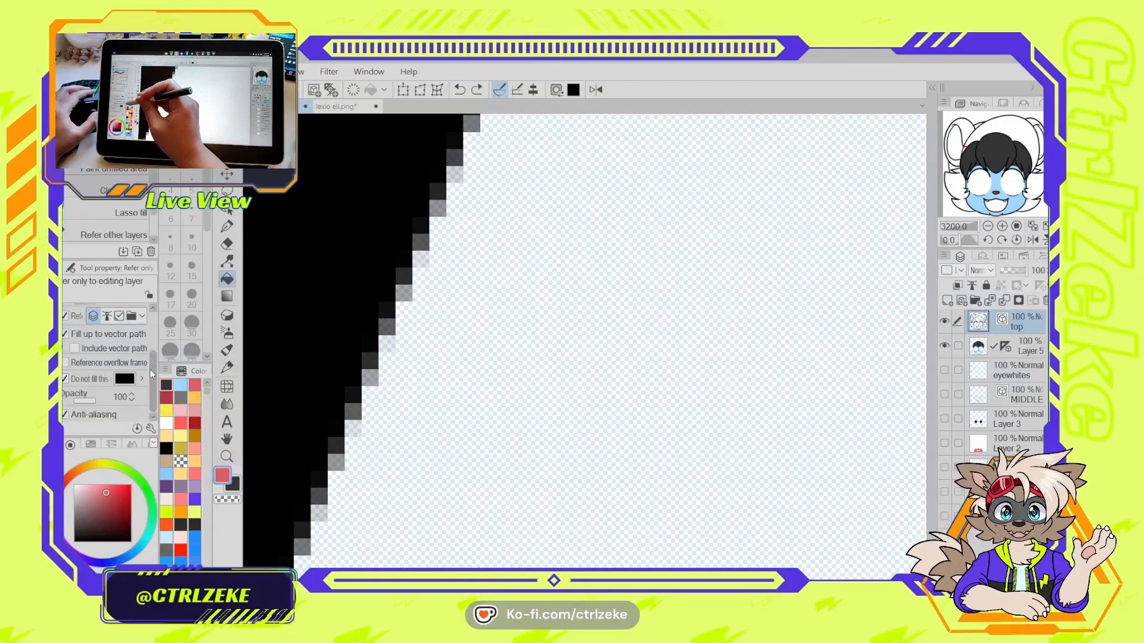
{"action": "left_click_drag", "start_coordinate": [152, 367], "coordinate": [152, 345]}
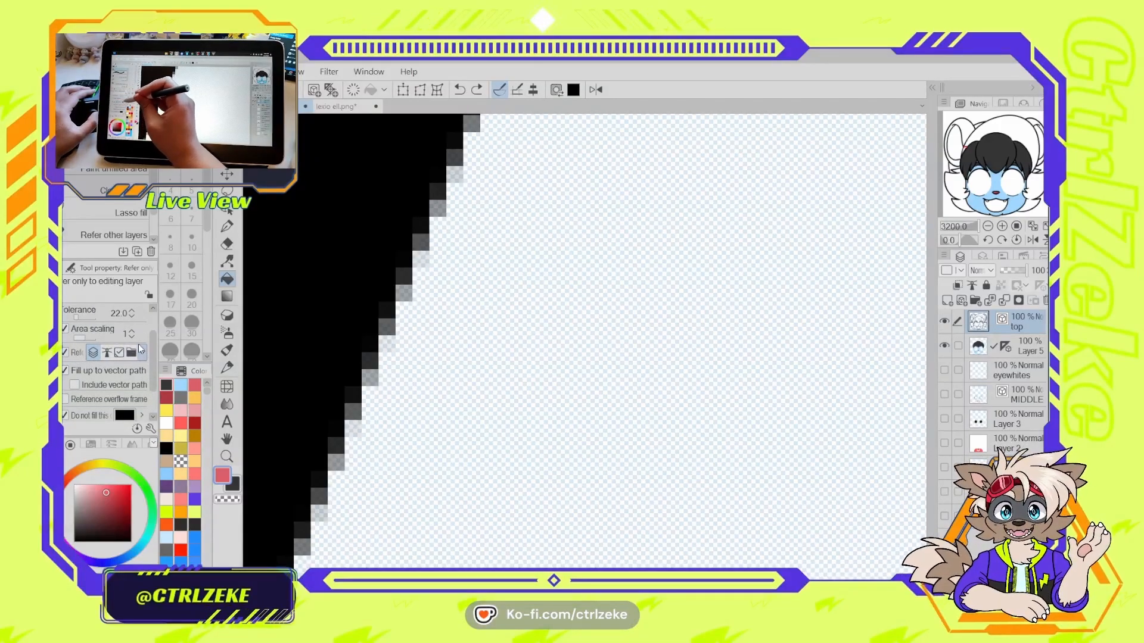
{"action": "key", "text": "ctrl+minus"}
{"action": "key", "text": "ctrl+minus"}
{"action": "key", "text": "ctrl+minus"}
{"action": "key", "text": "ctrl+minus"}
{"action": "key", "text": "ctrl+minus"}
{"action": "key", "text": "ctrl+minus"}
{"action": "key", "text": "ctrl+minus"}
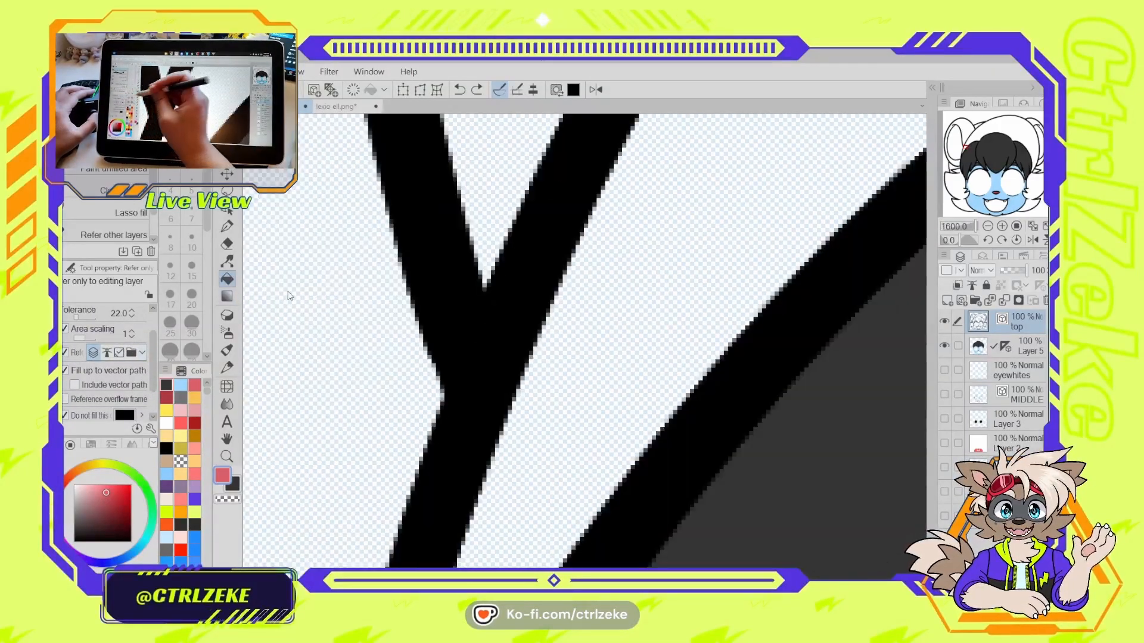
{"action": "key", "text": "ctrl+minus"}
{"action": "key", "text": "ctrl+minus"}
{"action": "key", "text": "ctrl+minus"}
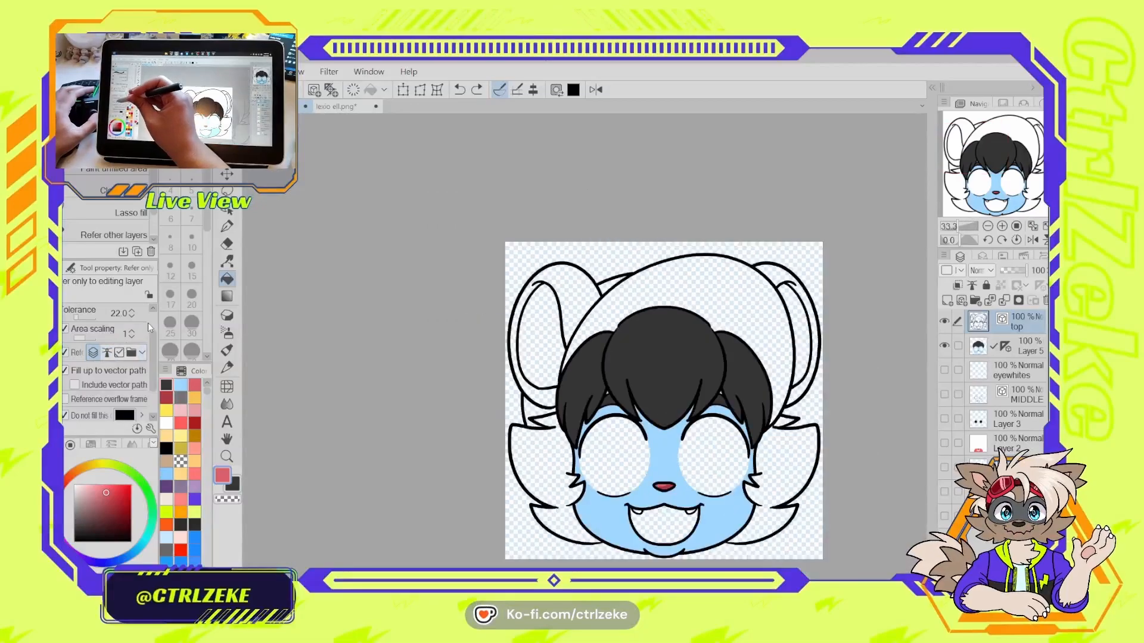
- Check the top and Layer 5 layers by briefly hiding them, and make Layer 5 the active layer
{"action": "left_click_drag", "start_coordinate": [600, 326], "coordinate": [523, 311]}
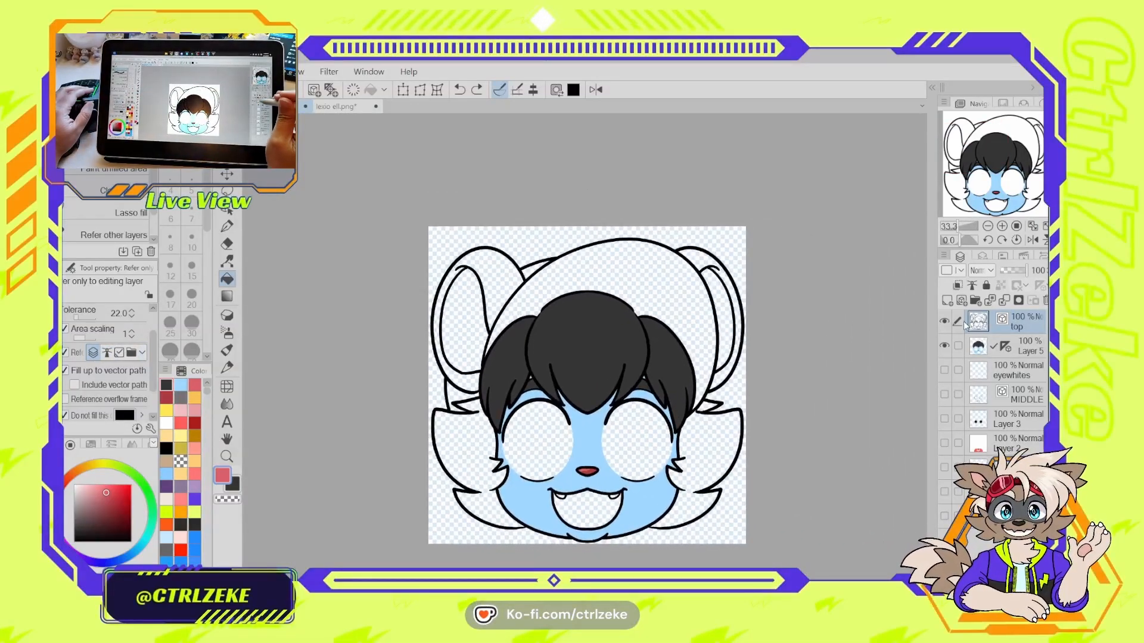
{"action": "left_click", "coordinate": [944, 320]}
{"action": "left_click", "coordinate": [944, 320]}
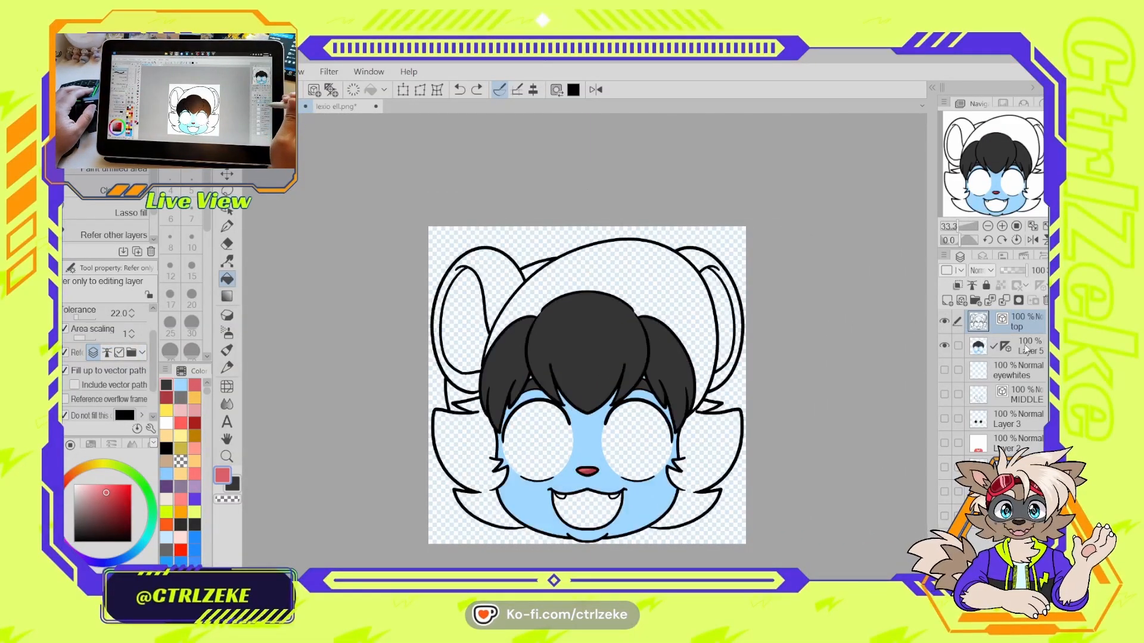
{"action": "left_click", "coordinate": [957, 345]}
{"action": "left_click", "coordinate": [944, 345]}
{"action": "left_click", "coordinate": [944, 346]}
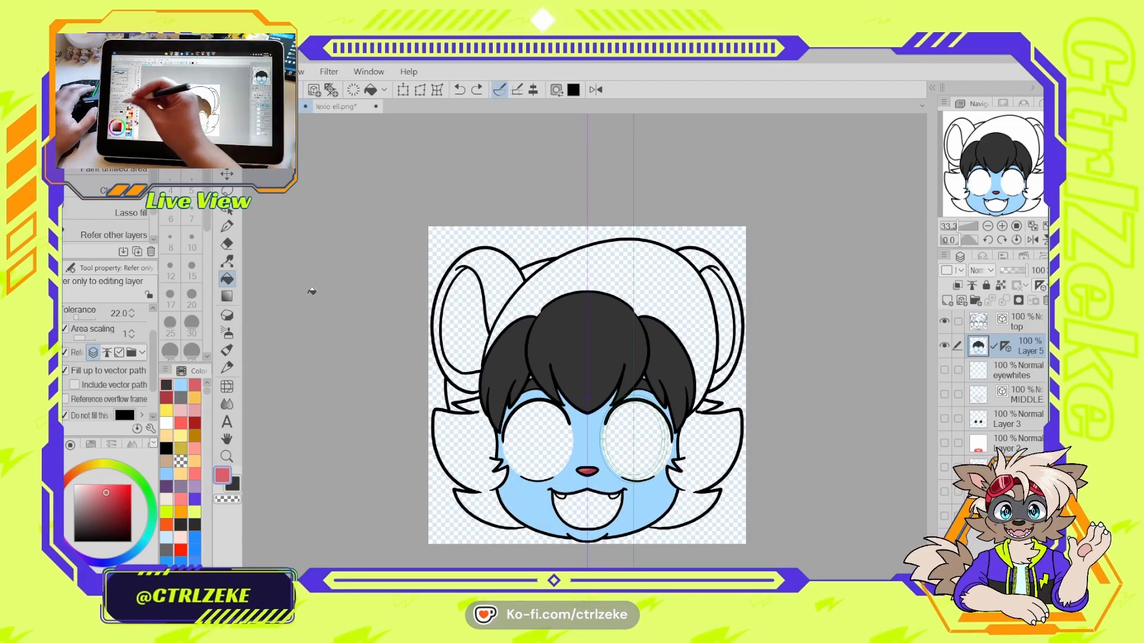
- Try to fill the cheek fur with the fill referring only to the reference layer
{"action": "left_click", "coordinate": [106, 353]}
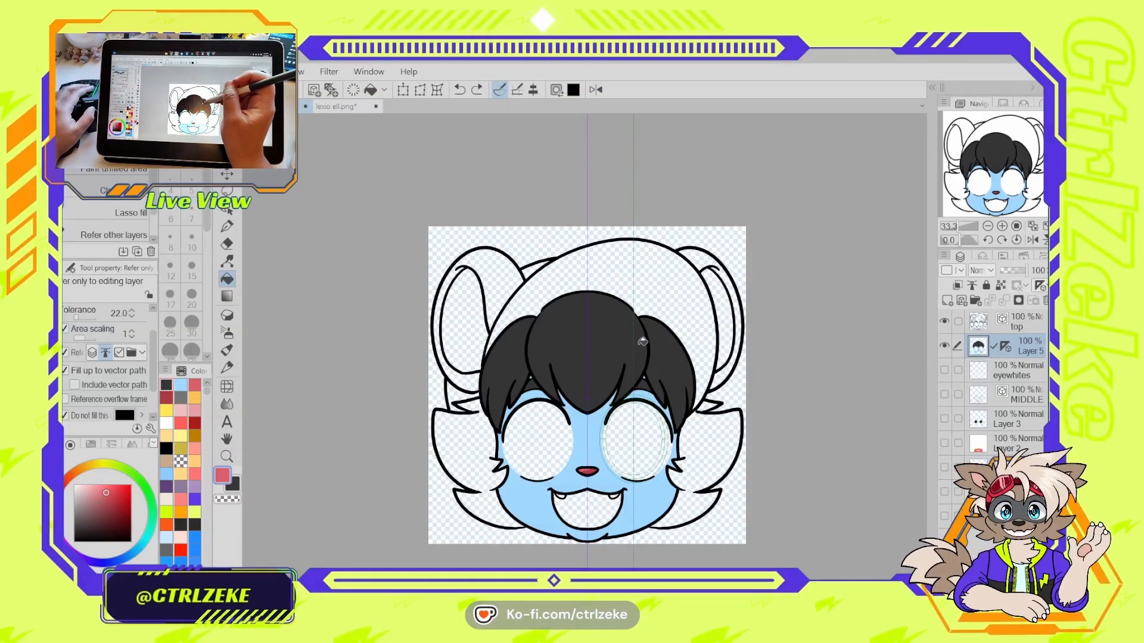
{"action": "scroll", "coordinate": [639, 340], "scroll_direction": "up", "scroll_amount": 1}
{"action": "left_click_drag", "start_coordinate": [548, 423], "coordinate": [592, 324]}
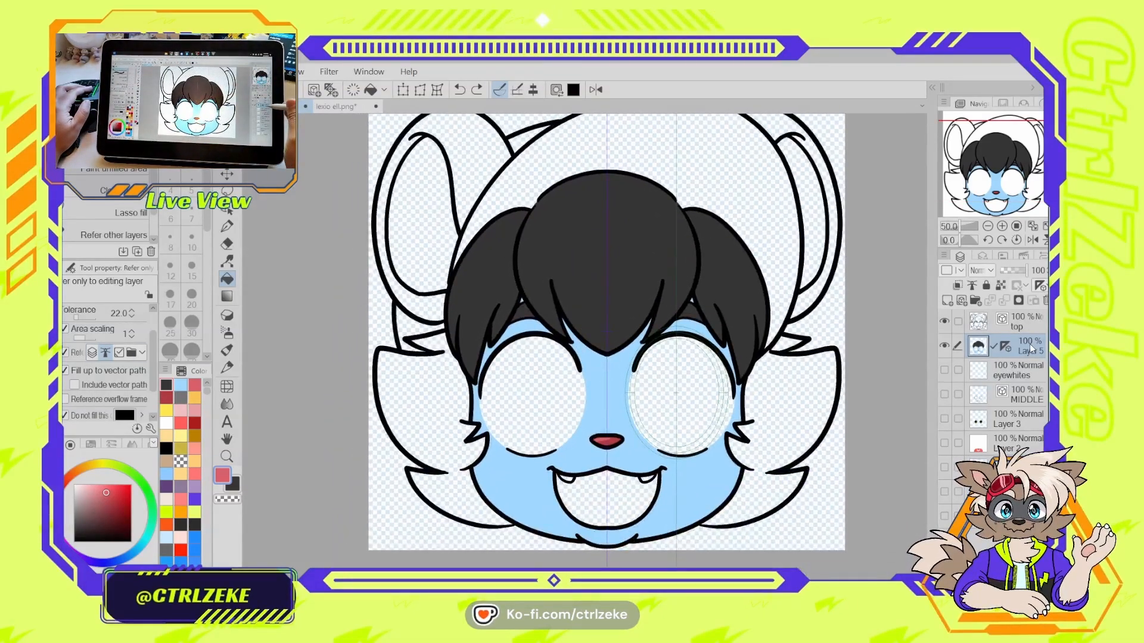
{"action": "key", "text": "p"}
{"action": "key", "text": "g"}
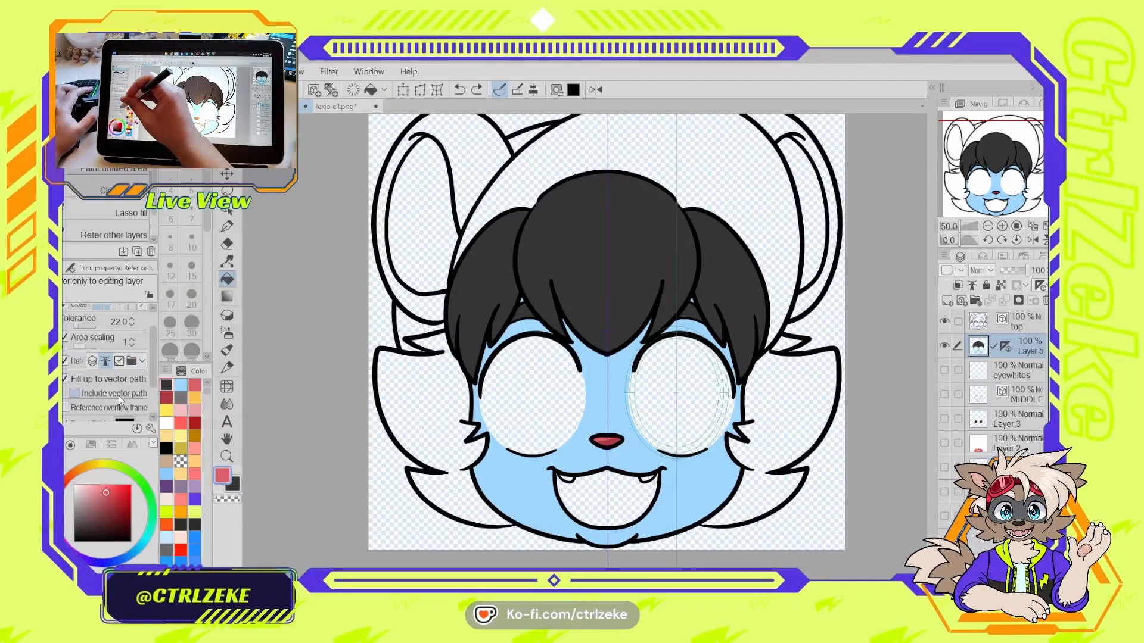
{"action": "left_click", "coordinate": [447, 389]}
{"action": "key", "text": "ctrl+z"}
- Sample the hair's dark grey and try it on the cheek fur with the fill referring to all layers again
{"action": "left_click", "coordinate": [495, 273], "text": "alt"}
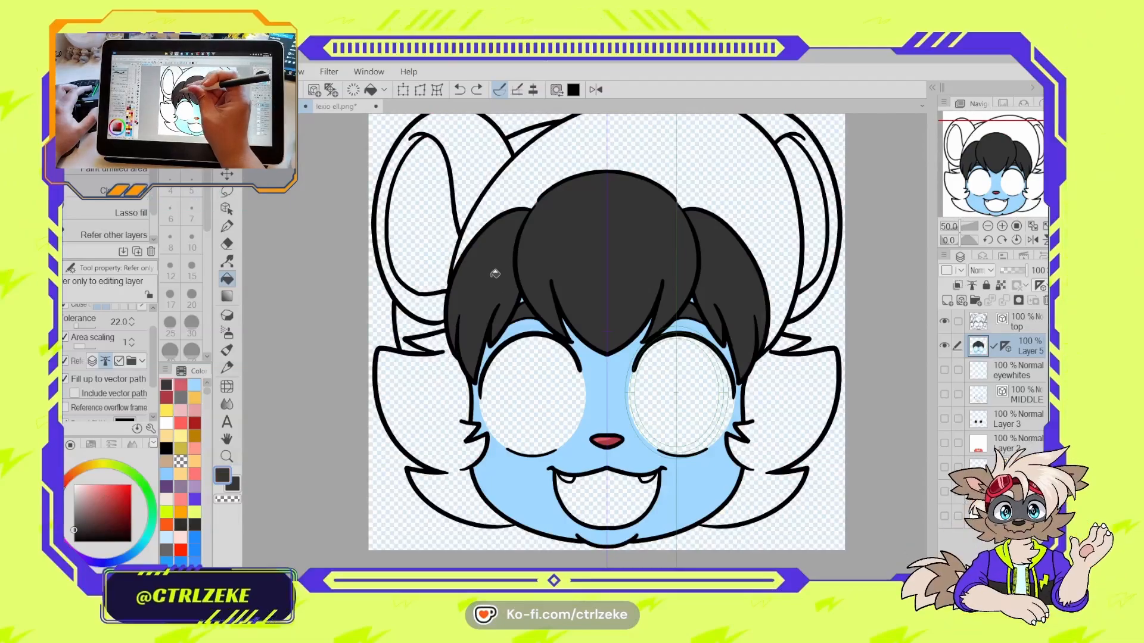
{"action": "left_click", "coordinate": [93, 361]}
{"action": "left_click", "coordinate": [436, 413]}
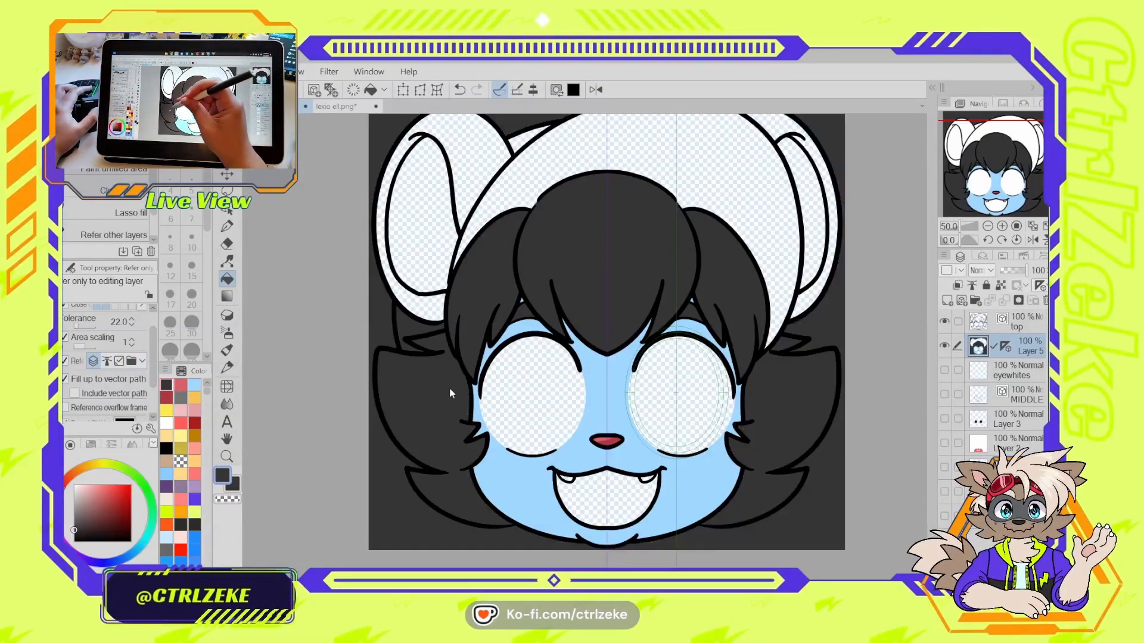
{"action": "key", "text": "ctrl+z"}
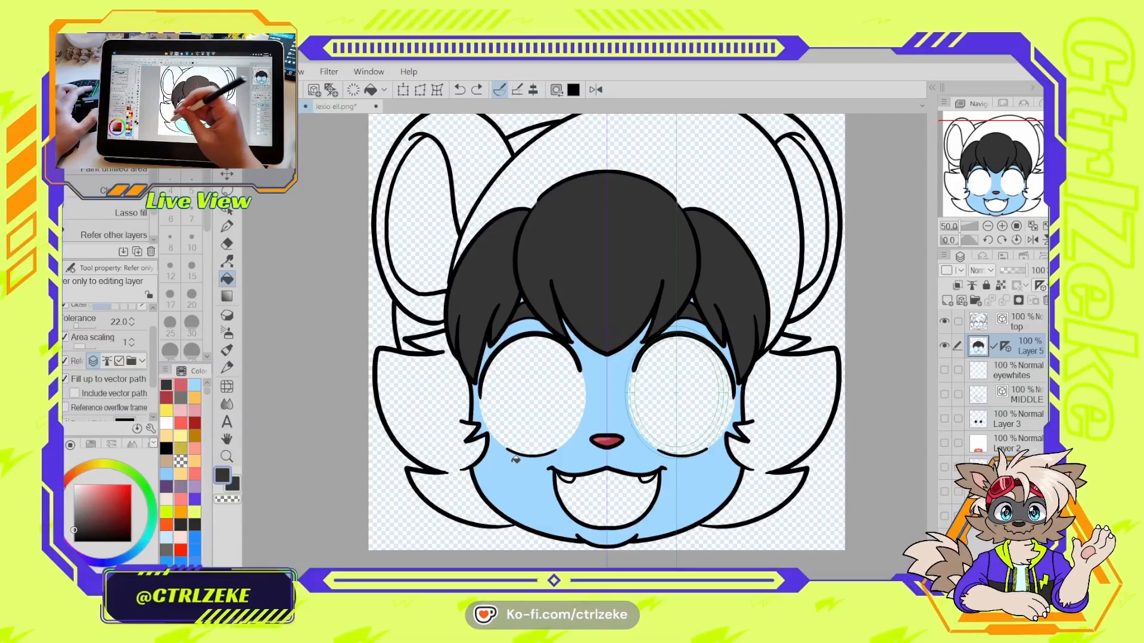
- Paint the lower corners of the cheek fur dark grey with the G-pen Fat and try to fill the rest
{"action": "key", "text": "p"}
{"action": "key", "text": "g"}
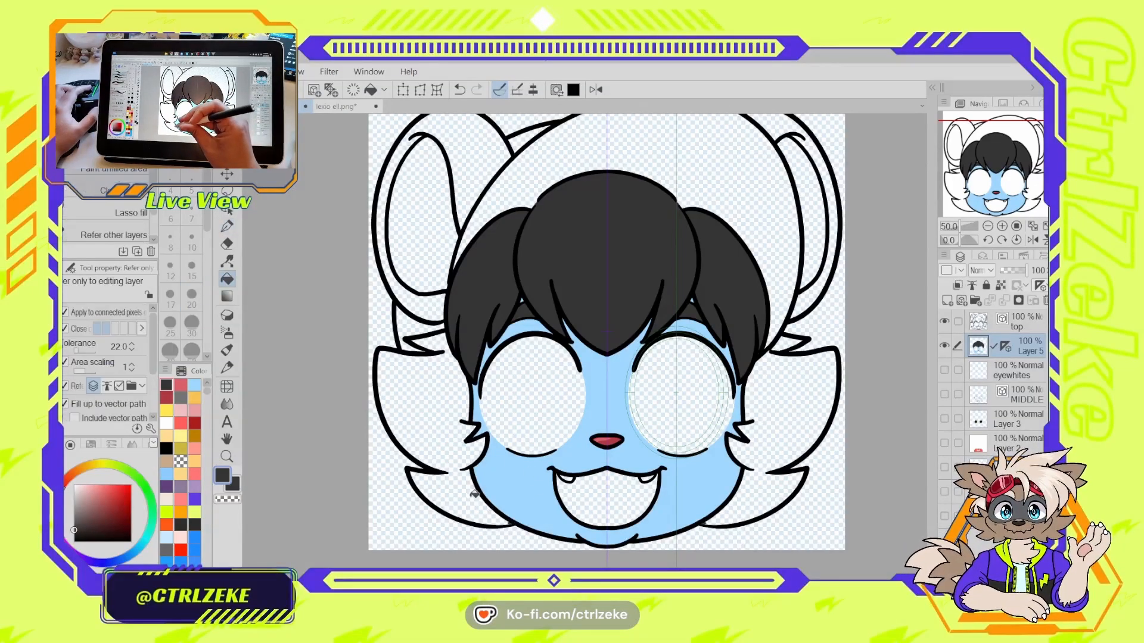
{"action": "left_click", "coordinate": [511, 523]}
{"action": "key", "text": "ctrl+z"}
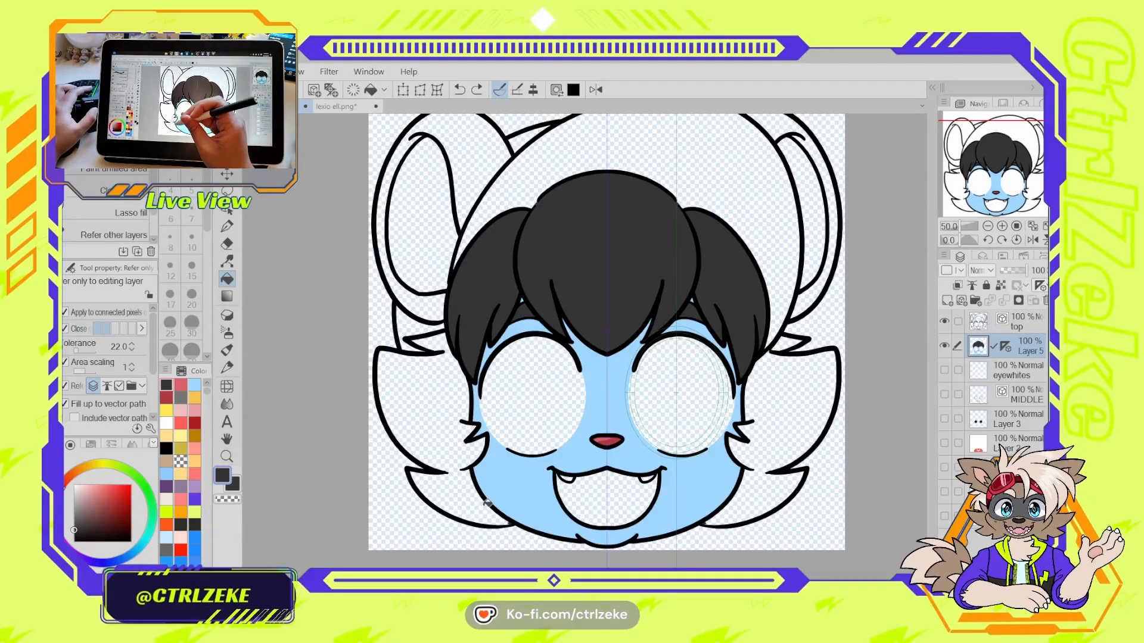
{"action": "scroll", "coordinate": [487, 504], "scroll_direction": "up", "scroll_amount": 1}
{"action": "key", "text": "p"}
{"action": "scroll", "coordinate": [487, 503], "scroll_direction": "up", "scroll_amount": 1}
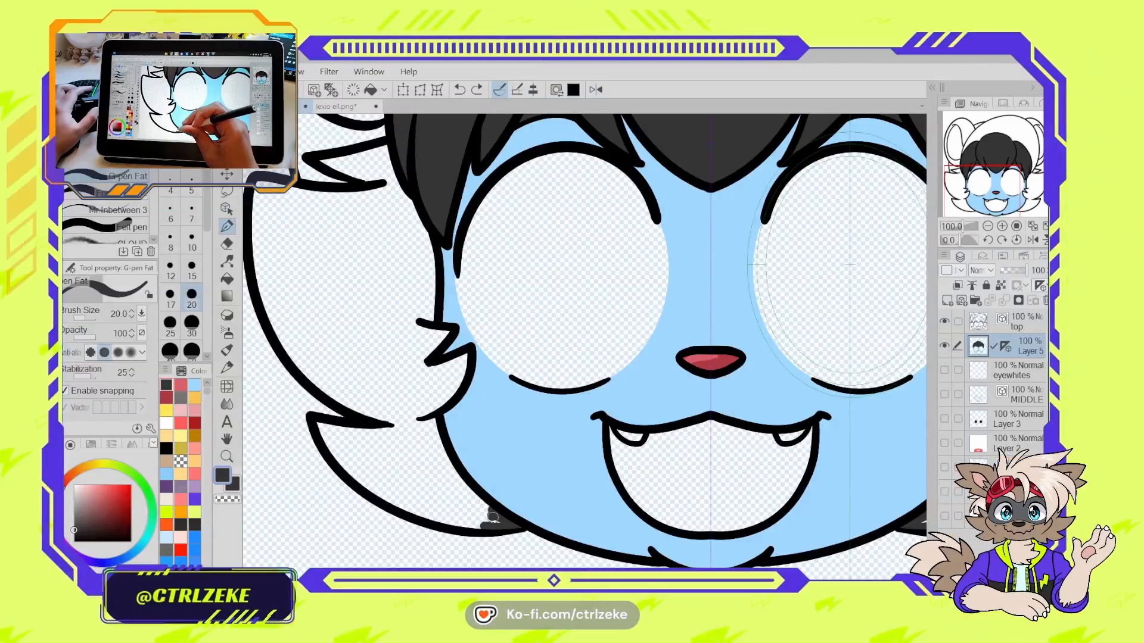
{"action": "key", "text": "g"}
{"action": "left_click", "coordinate": [445, 480]}
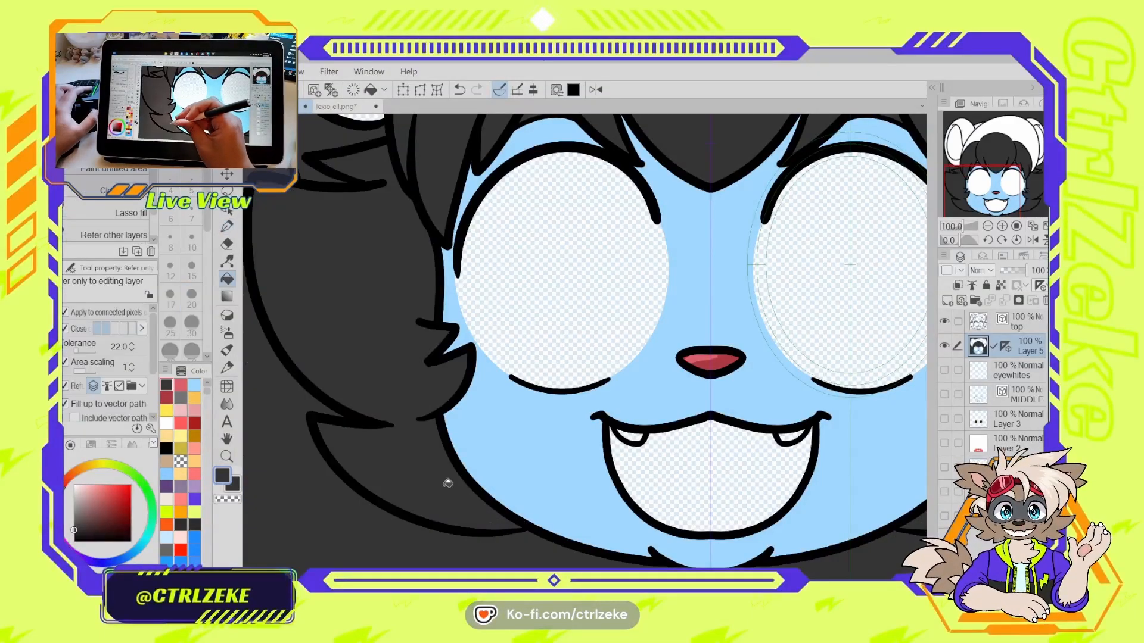
{"action": "key", "text": "ctrl+z"}
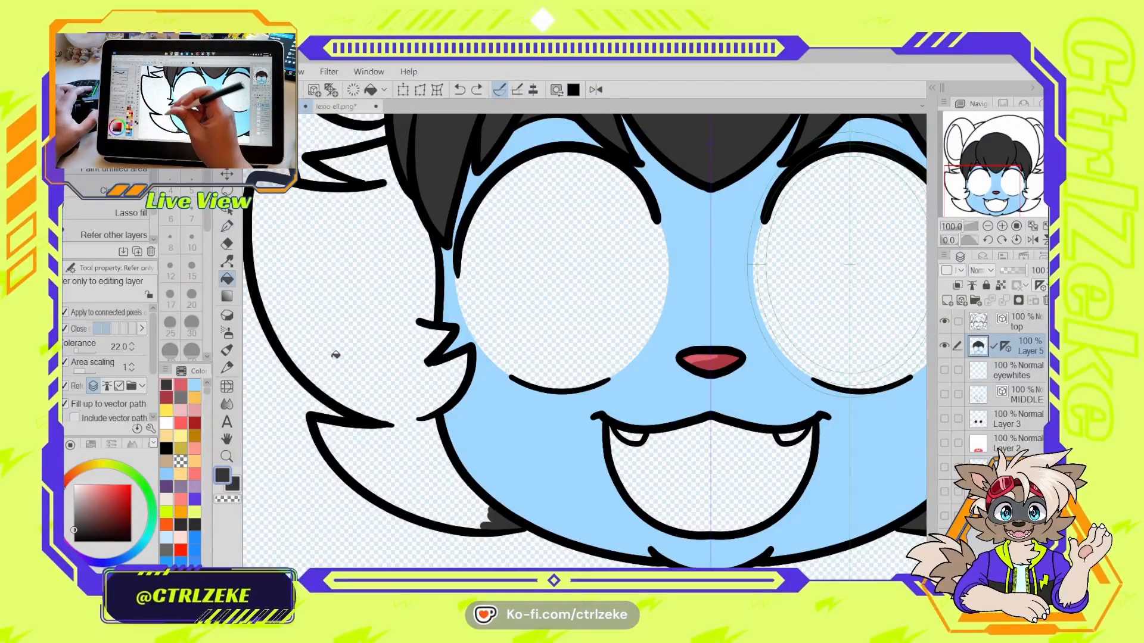
- Raise the fill's Close gap setting to its widest level and fill the cheek fur on both sides with dark grey
{"action": "left_click", "coordinate": [130, 330]}
{"action": "left_click", "coordinate": [363, 280]}
{"action": "scroll", "coordinate": [364, 280], "scroll_direction": "down", "scroll_amount": 3}
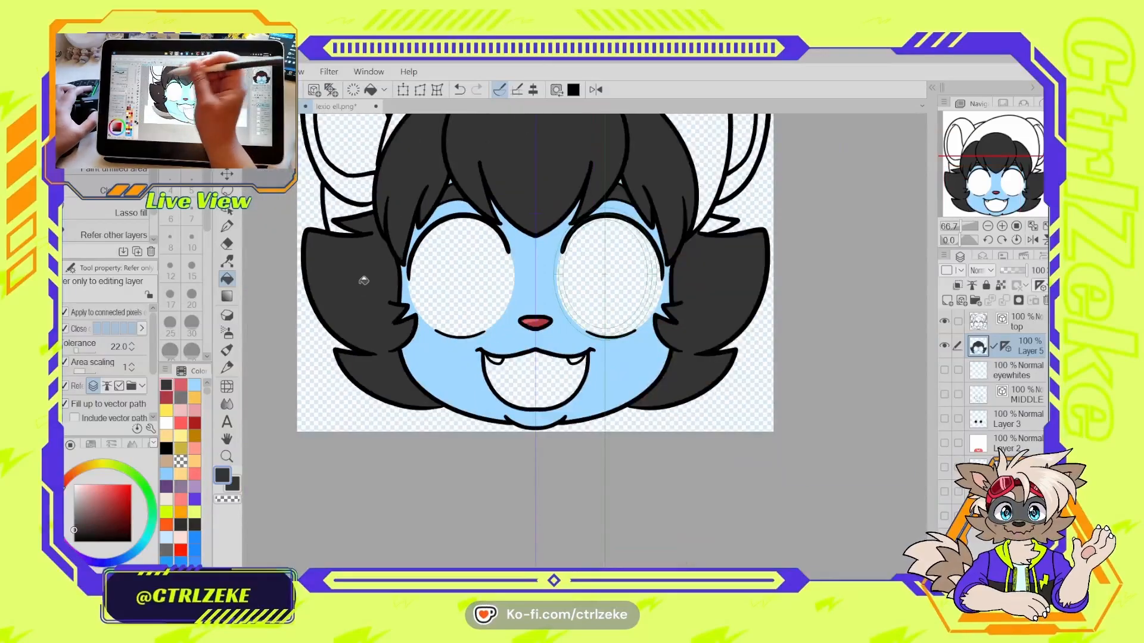
{"action": "left_click_drag", "start_coordinate": [539, 254], "coordinate": [668, 337]}
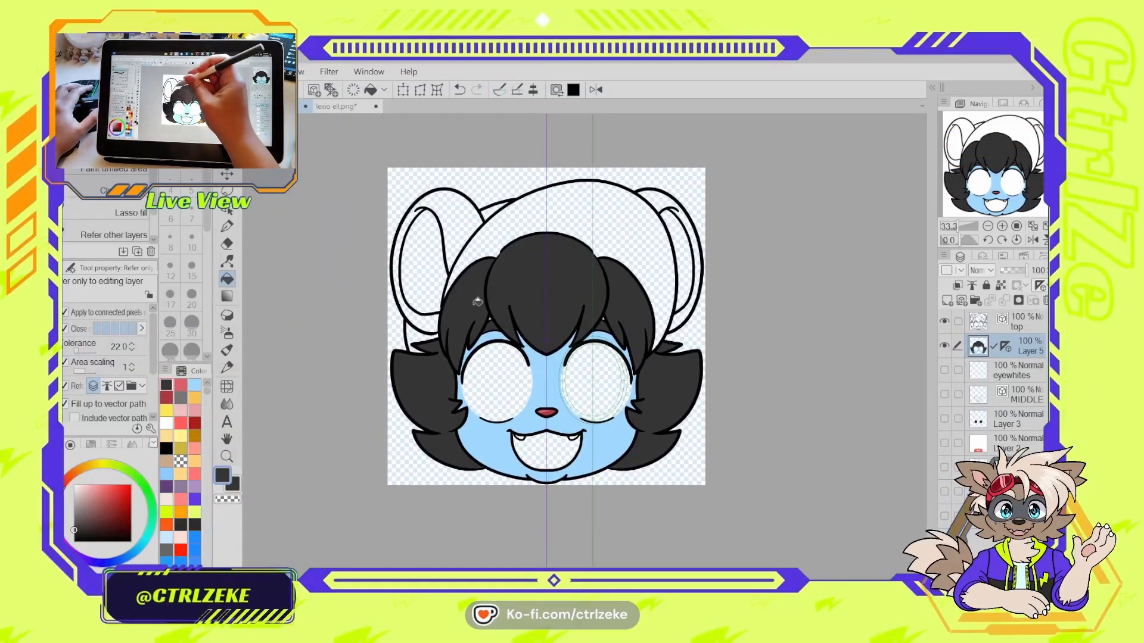
- Fill both ears with the face's light blue and both inner ears with orange
{"action": "left_click", "coordinate": [543, 376], "text": "alt"}
{"action": "left_click", "coordinate": [468, 209]}
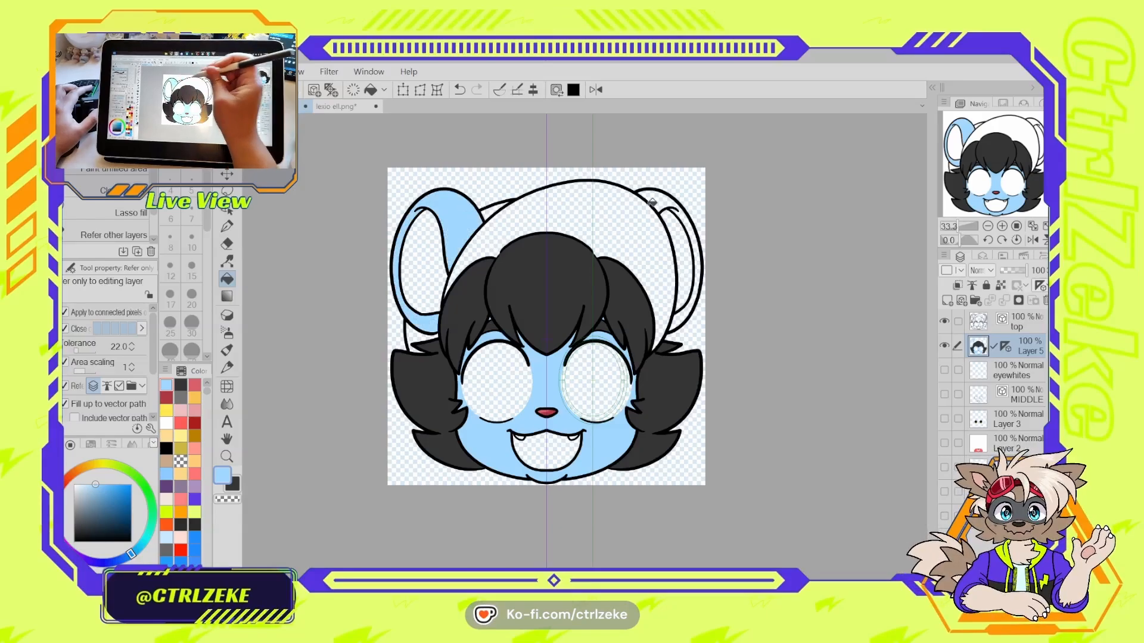
{"action": "left_click", "coordinate": [685, 256]}
{"action": "left_click", "coordinate": [195, 397]}
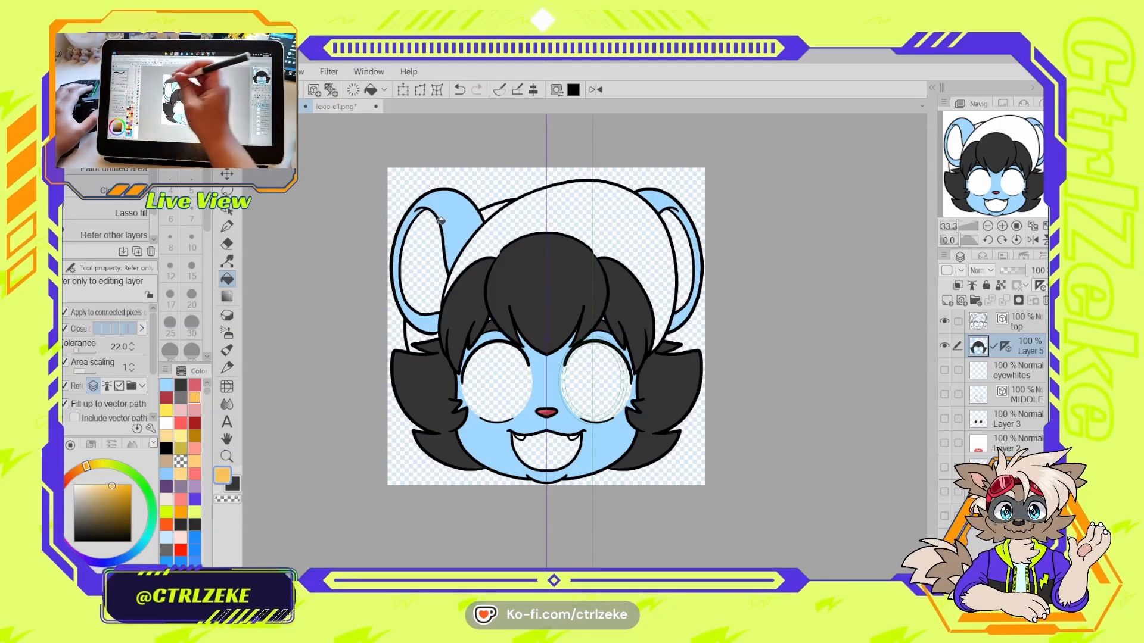
{"action": "left_click", "coordinate": [424, 262]}
{"action": "left_click", "coordinate": [676, 259]}
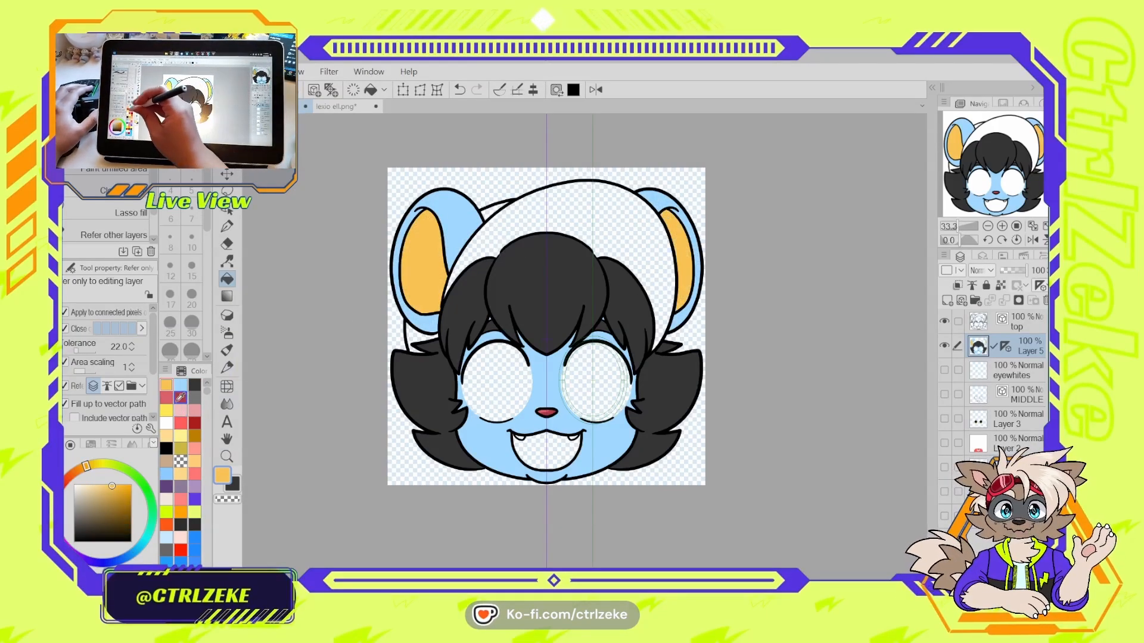
- Fill the cap's front with yellow and its back part with the dark colour sampled from the reference drawing's cap
{"action": "left_click", "coordinate": [166, 411]}
{"action": "left_click", "coordinate": [571, 209]}
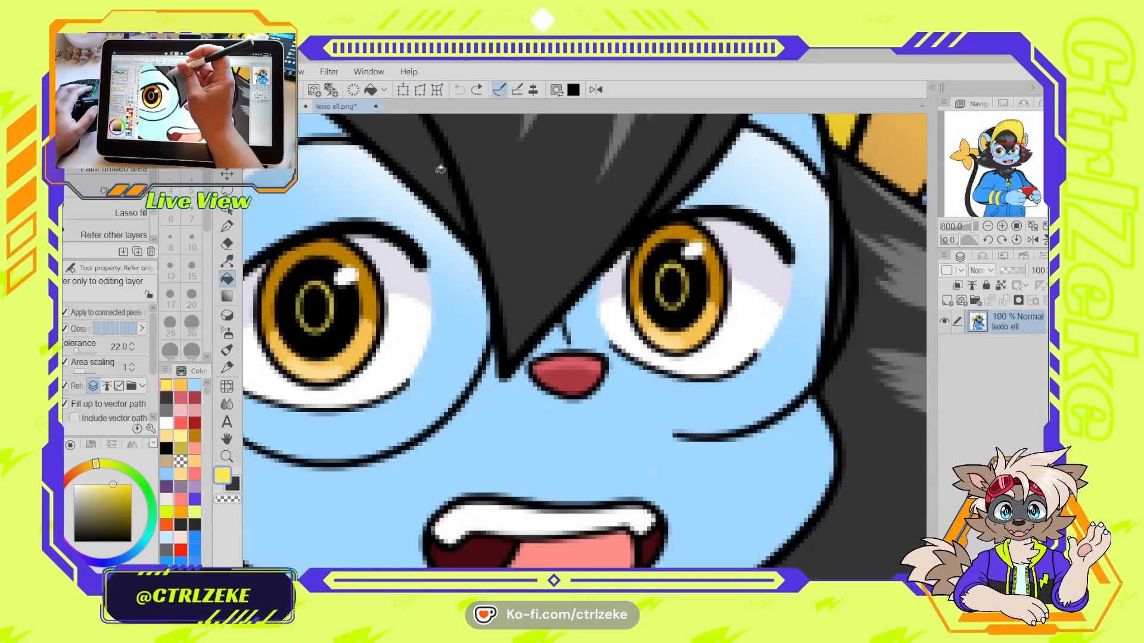
{"action": "scroll", "coordinate": [440, 170], "scroll_direction": "down", "scroll_amount": 3}
{"action": "left_click_drag", "start_coordinate": [338, 119], "coordinate": [412, 259]}
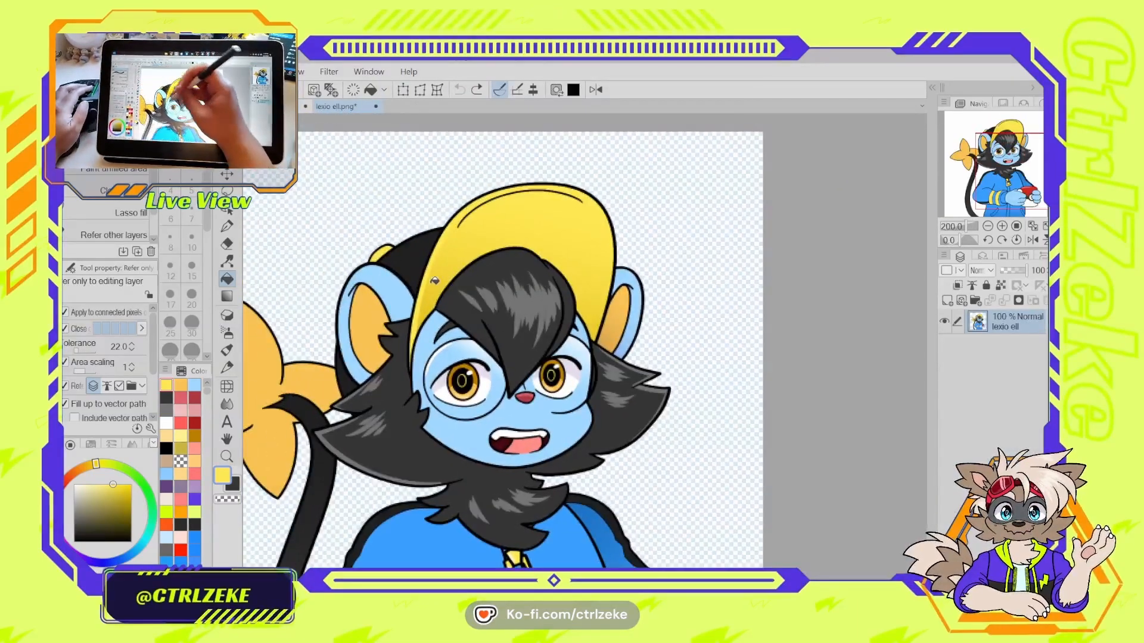
{"action": "left_click", "coordinate": [404, 250], "text": "alt"}
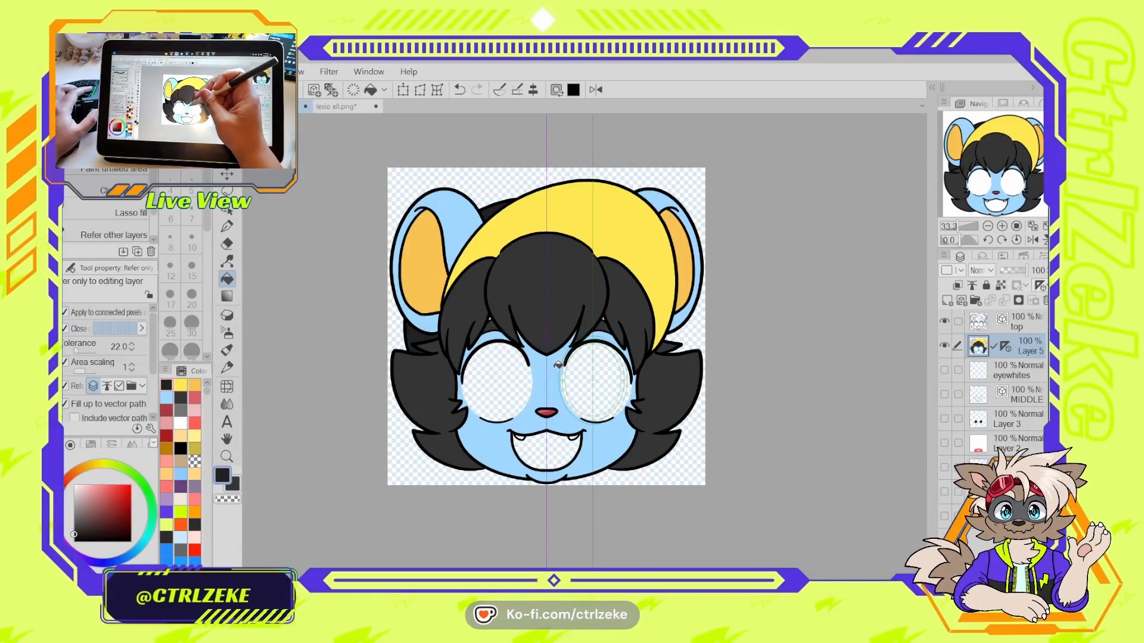
- Fill the two fangs in the mouth with white
{"action": "scroll", "coordinate": [535, 438], "scroll_direction": "up", "scroll_amount": 3}
{"action": "left_click", "coordinate": [180, 423]}
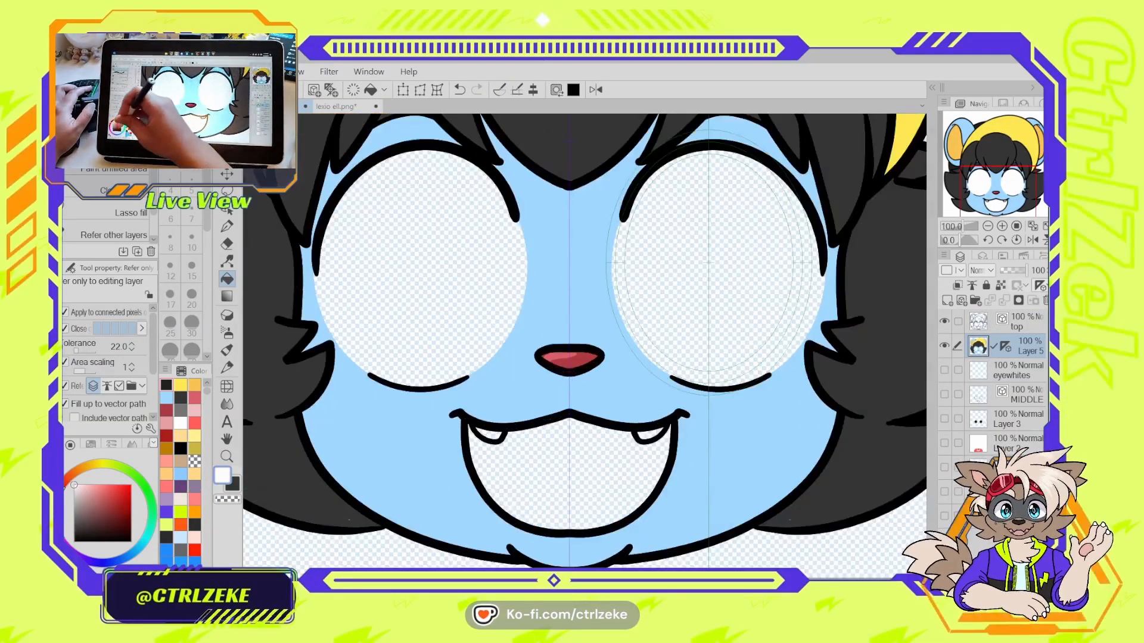
{"action": "scroll", "coordinate": [438, 429], "scroll_direction": "up", "scroll_amount": 1}
{"action": "left_click", "coordinate": [526, 440]}
{"action": "left_click", "coordinate": [755, 439]}
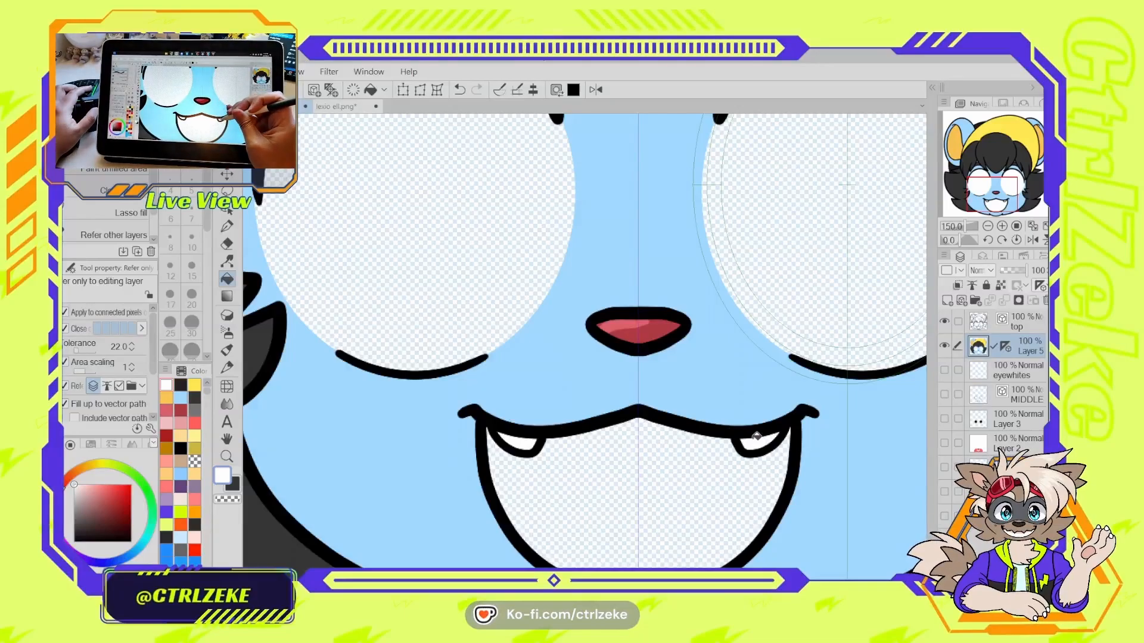
{"action": "scroll", "coordinate": [755, 438], "scroll_direction": "down", "scroll_amount": 2}
{"action": "scroll", "coordinate": [753, 431], "scroll_direction": "down", "scroll_amount": 2}
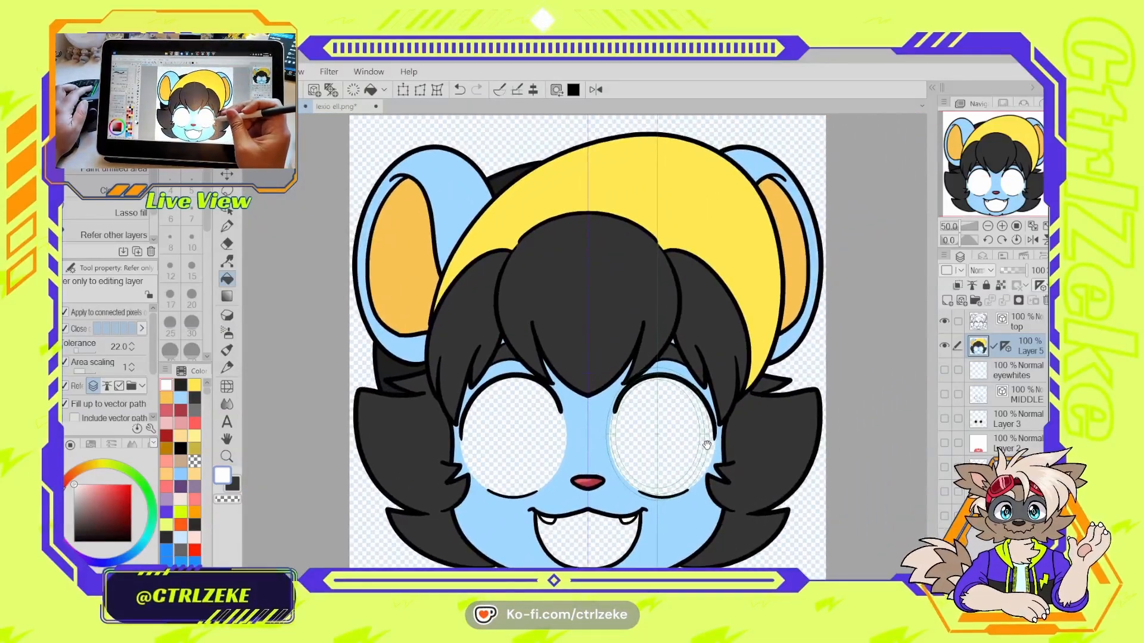
- Choose the mid grey swatch and the effect line pen for painting hair highlights
{"action": "left_click", "coordinate": [195, 409]}
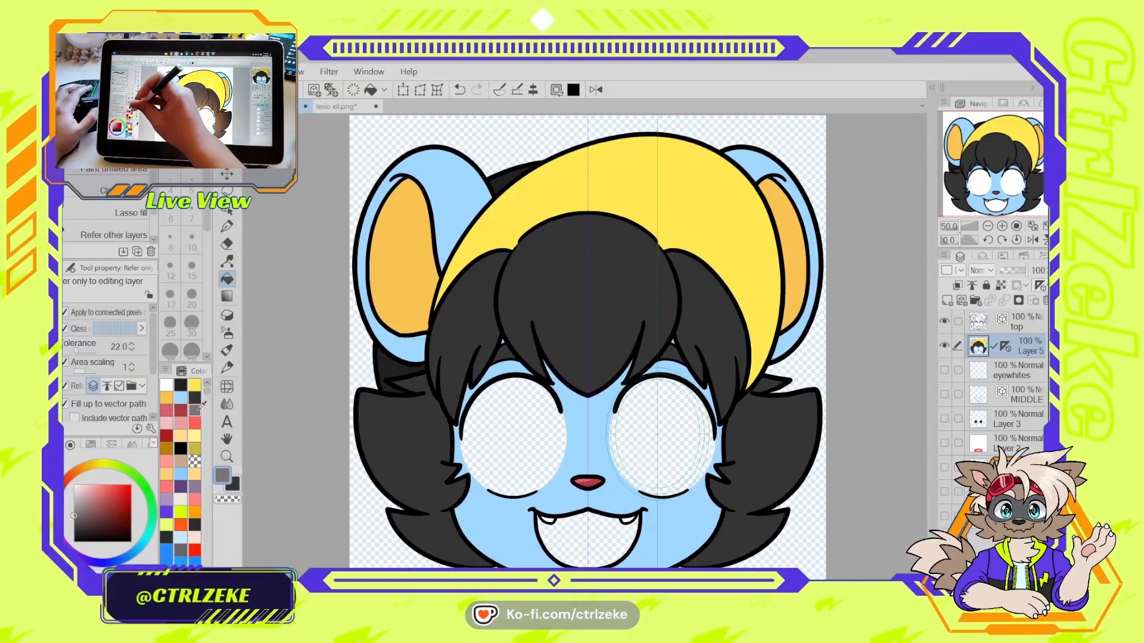
{"action": "scroll", "coordinate": [592, 246], "scroll_direction": "up", "scroll_amount": 1}
{"action": "key", "text": "p"}
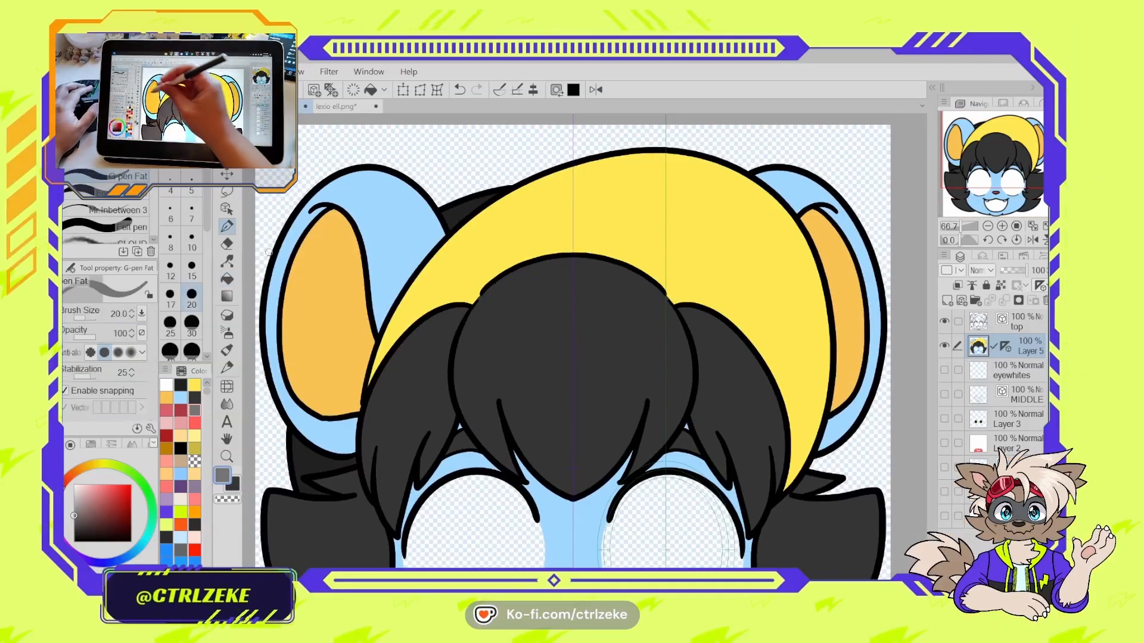
{"action": "left_click", "coordinate": [126, 201]}
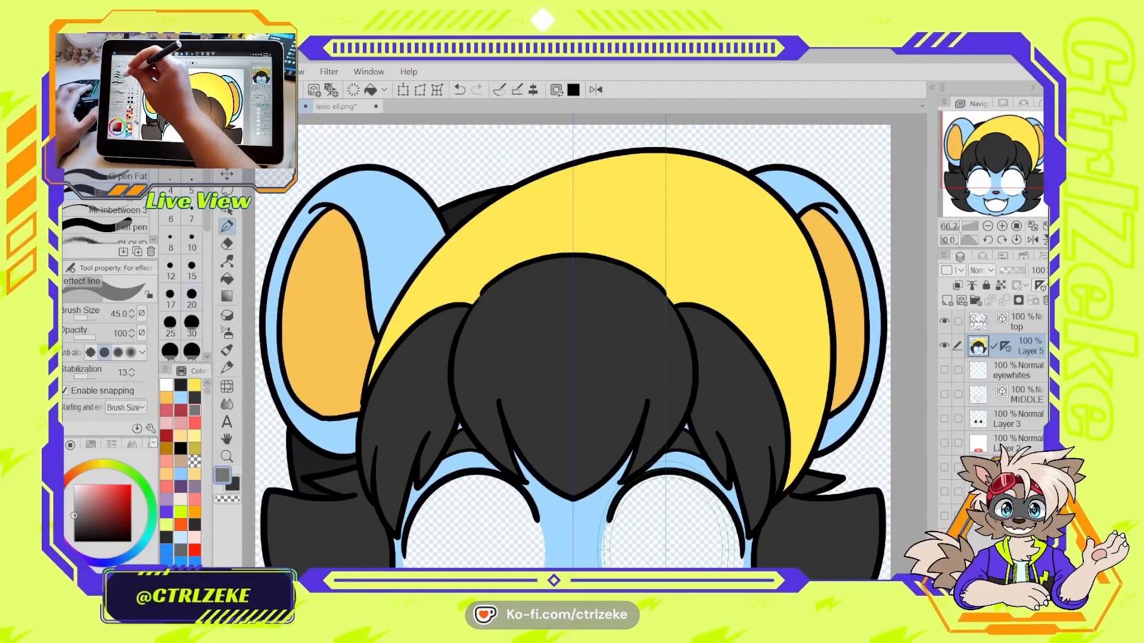
- Try sweeping curved grey highlights across the central fringe at brush size 45 and undo them
{"action": "left_click_drag", "start_coordinate": [471, 366], "coordinate": [664, 288]}
{"action": "left_click_drag", "start_coordinate": [671, 293], "coordinate": [698, 388]}
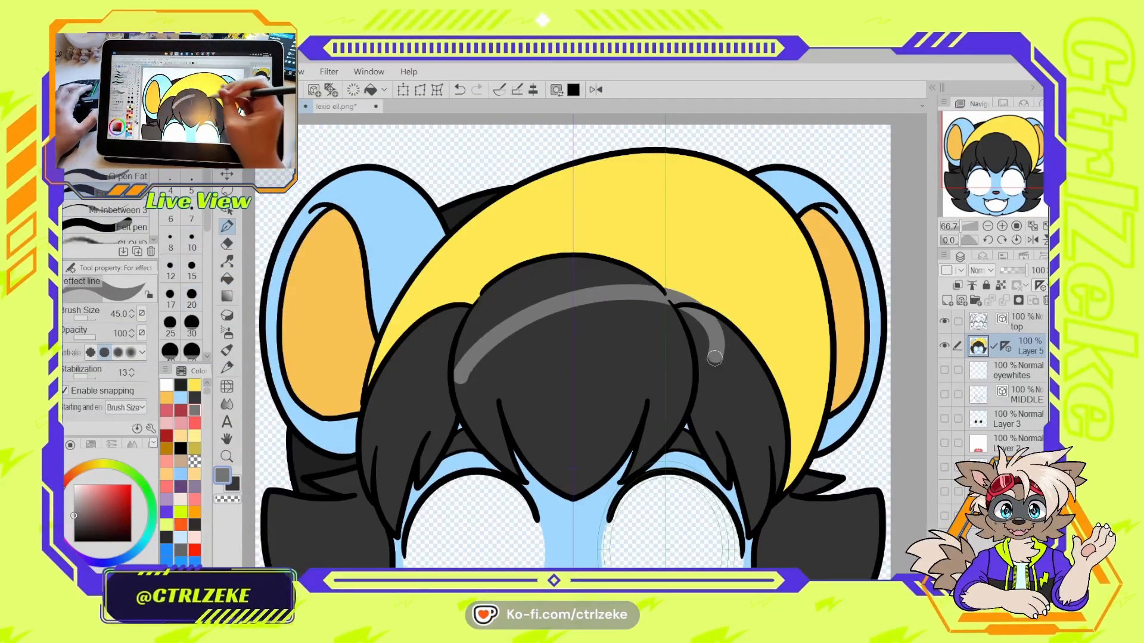
{"action": "key", "text": "ctrl+z"}
{"action": "key", "text": "ctrl+z"}
{"action": "left_click_drag", "start_coordinate": [472, 373], "coordinate": [572, 423]}
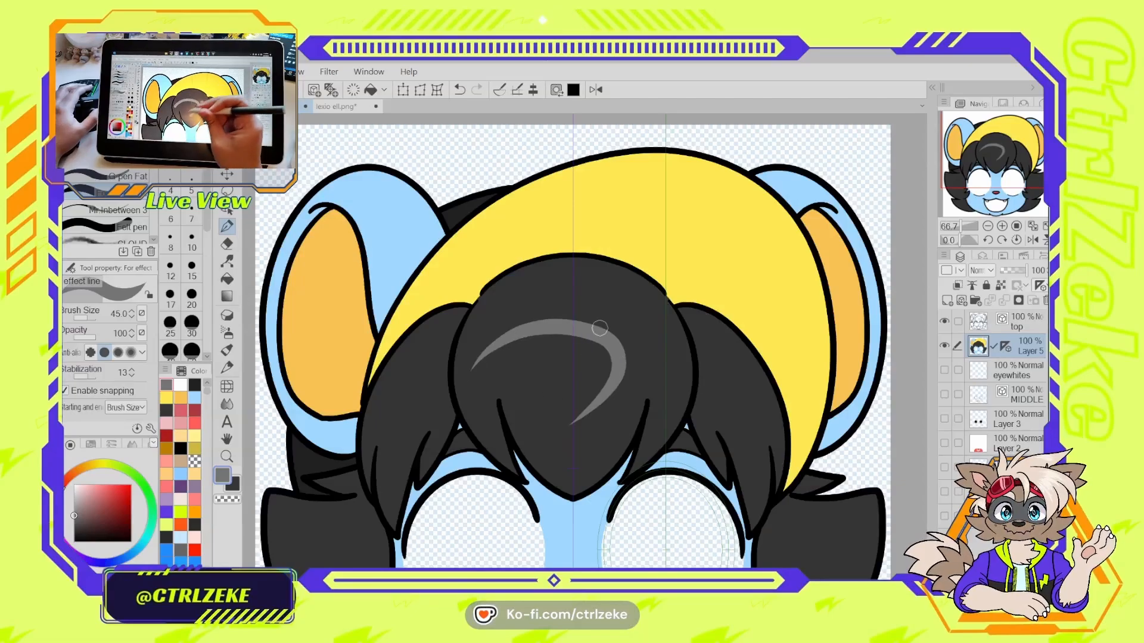
{"action": "key", "text": "ctrl+z"}
{"action": "left_click_drag", "start_coordinate": [495, 368], "coordinate": [684, 348]}
{"action": "key", "text": "ctrl+z"}
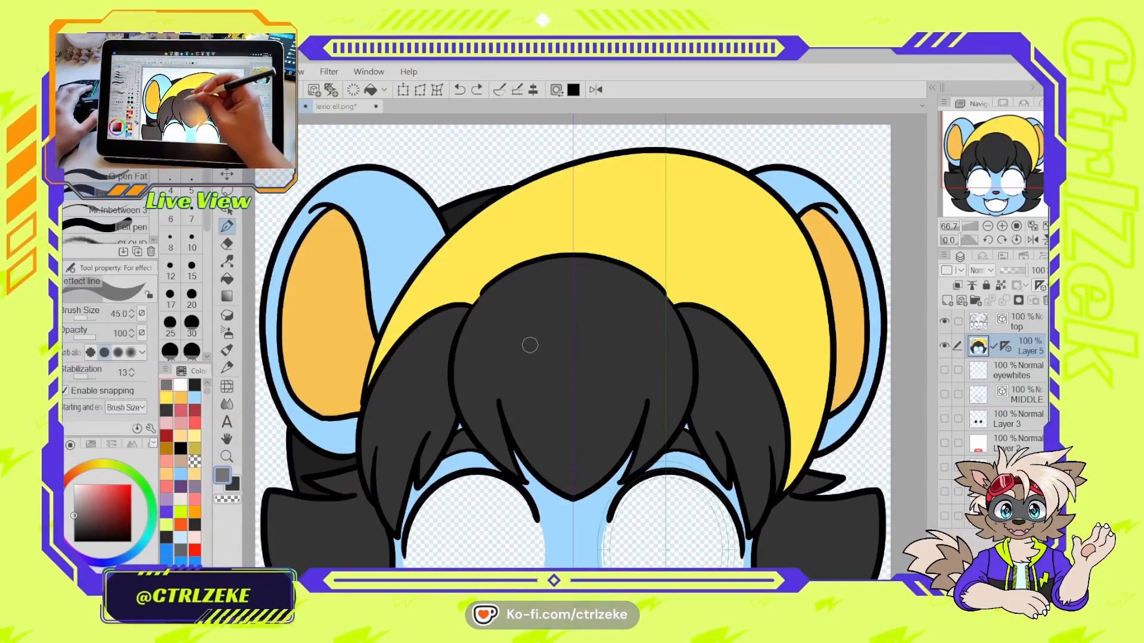
- Try a jagged cluster of tapered grey strokes on the left half of the central fringe at brush sizes 40 and 35
{"action": "key", "text": "bracketleft"}
{"action": "left_click_drag", "start_coordinate": [529, 417], "coordinate": [543, 287]}
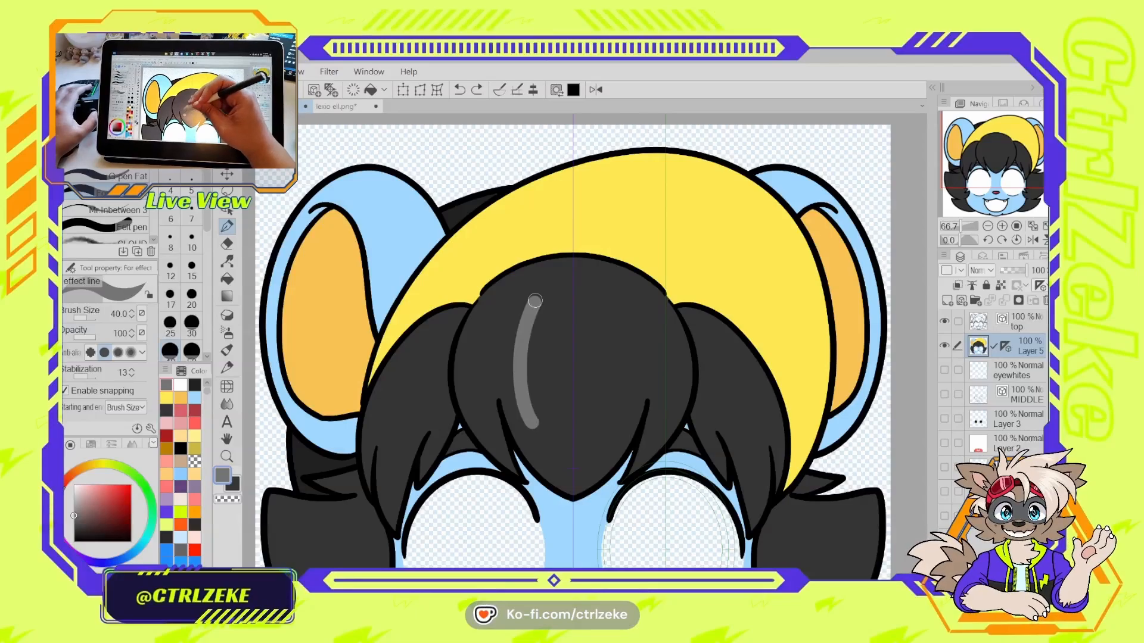
{"action": "key", "text": "ctrl+z"}
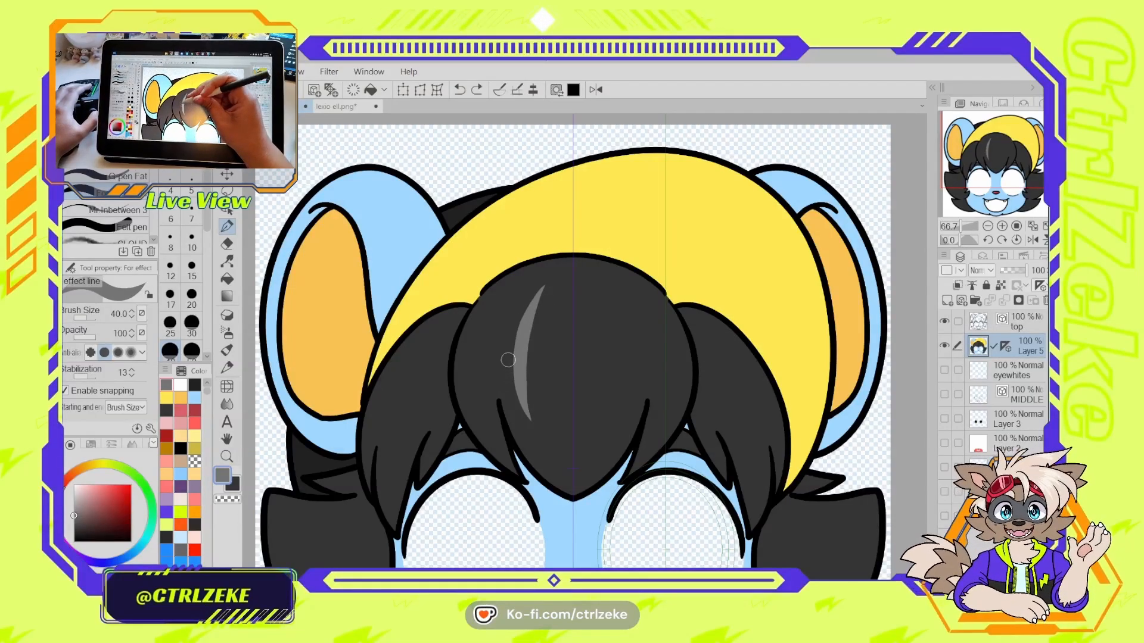
{"action": "mouse_move", "coordinate": [509, 384]}
{"action": "left_mouse_down"}
{"action": "mouse_move", "coordinate": [523, 311]}
{"action": "mouse_move", "coordinate": [497, 363]}
{"action": "mouse_move", "coordinate": [512, 321]}
{"action": "mouse_move", "coordinate": [528, 350]}
{"action": "mouse_move", "coordinate": [542, 322]}
{"action": "mouse_move", "coordinate": [536, 392]}
{"action": "mouse_move", "coordinate": [546, 342]}
{"action": "left_mouse_up"}
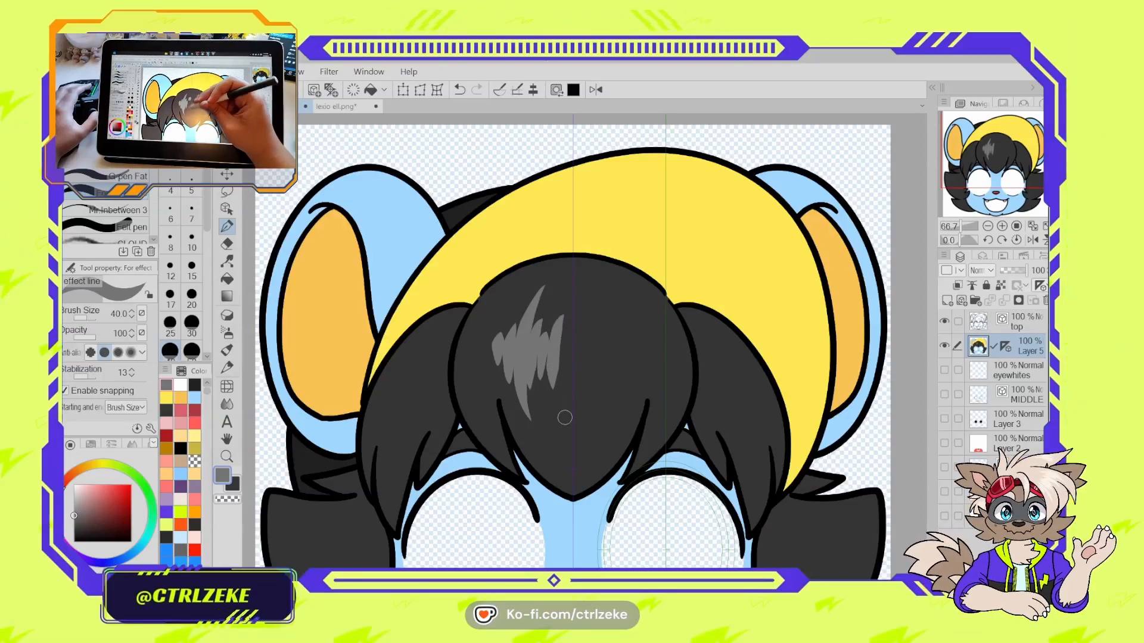
{"action": "key", "text": "ctrl+z"}
{"action": "key", "text": "bracketleft"}
{"action": "left_click_drag", "start_coordinate": [558, 322], "coordinate": [549, 384]}
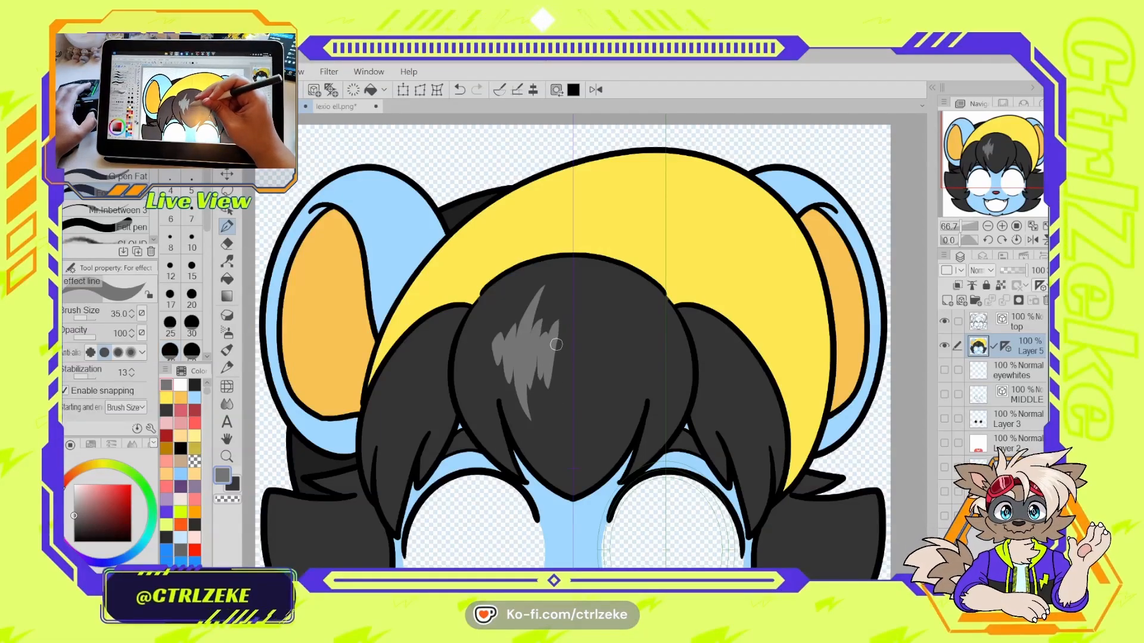
{"action": "key", "text": "ctrl+z"}
{"action": "left_click_drag", "start_coordinate": [544, 326], "coordinate": [540, 380]}
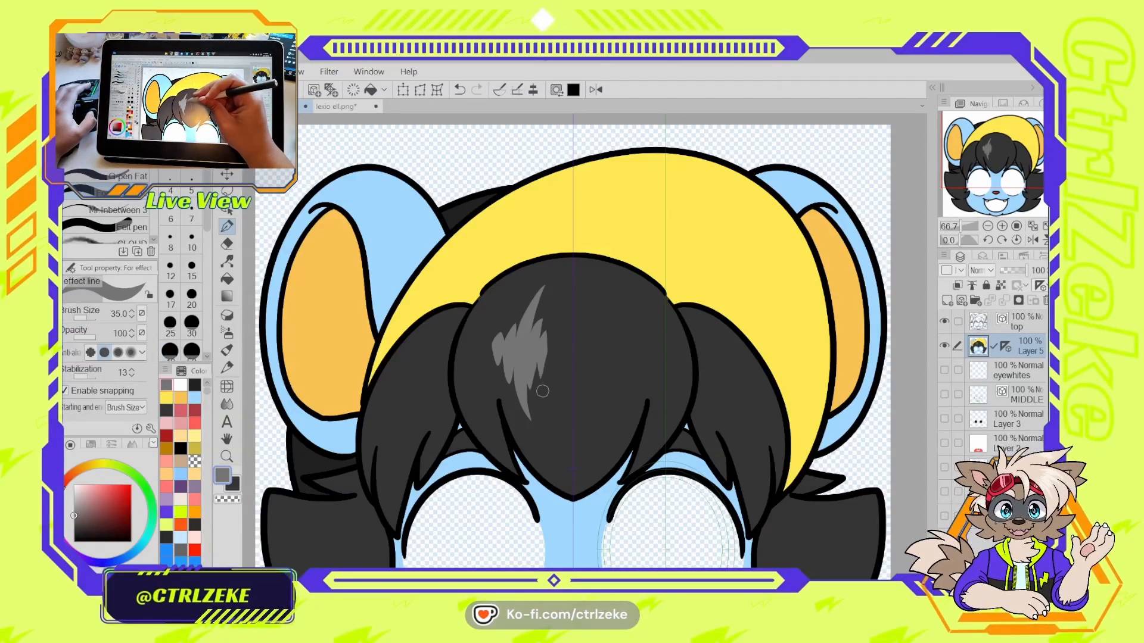
- Try several grey strands along the highlight's inner edge at brush sizes 35 and 30, undoing each version
{"action": "left_click_drag", "start_coordinate": [564, 426], "coordinate": [577, 288]}
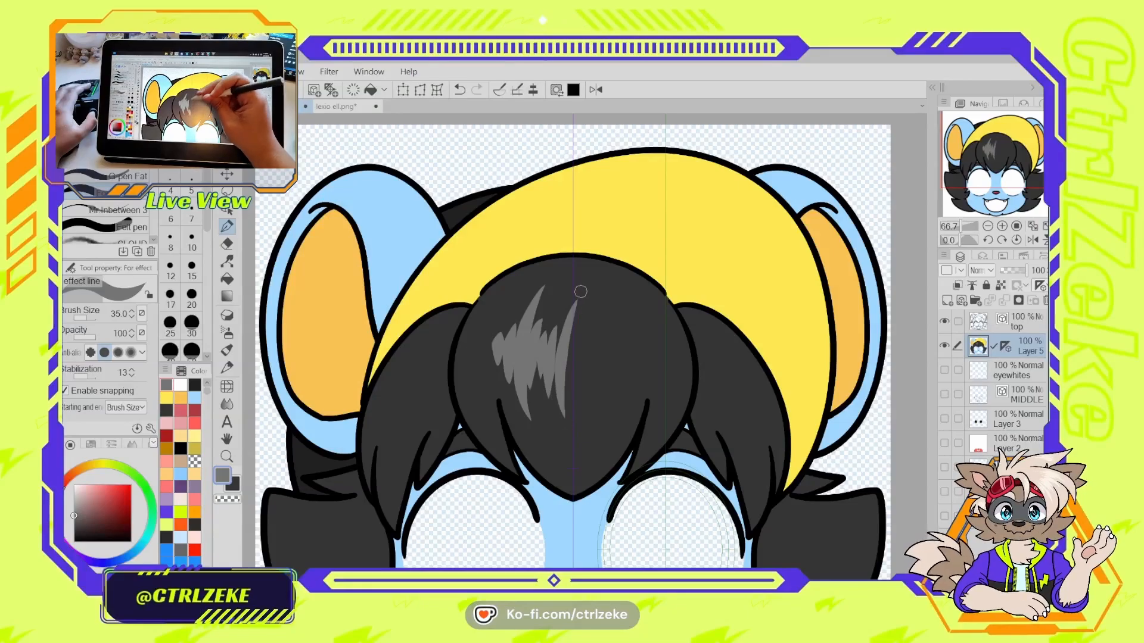
{"action": "key", "text": "ctrl+z"}
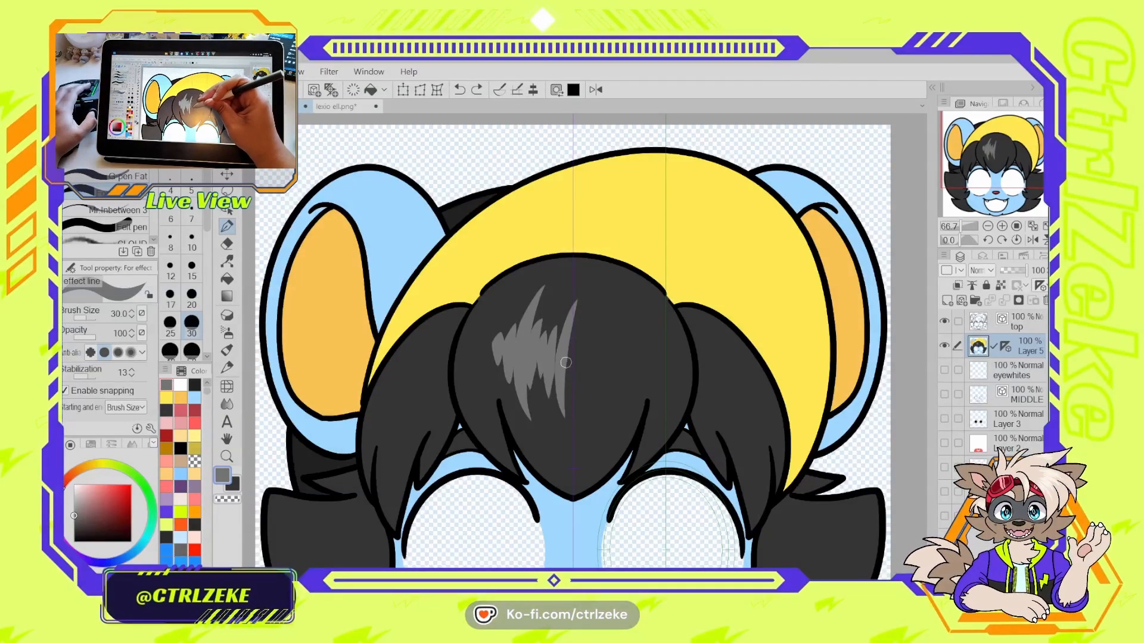
{"action": "key", "text": "ctrl+z"}
{"action": "left_click_drag", "start_coordinate": [560, 393], "coordinate": [562, 337]}
{"action": "key", "text": "ctrl+z"}
{"action": "left_click_drag", "start_coordinate": [561, 395], "coordinate": [562, 352]}
{"action": "key", "text": "ctrl+z"}
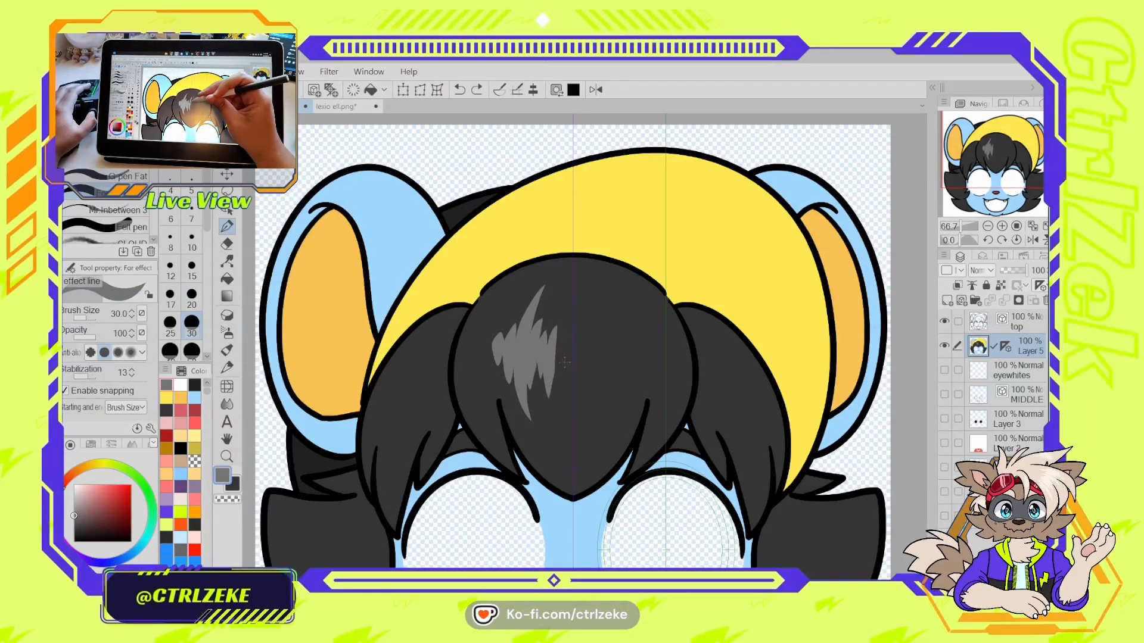
- Try widening the jagged fringe highlight with thin strands on both sides at brush size 30, undoing the last one
{"action": "scroll", "coordinate": [563, 379], "scroll_direction": "down", "scroll_amount": 2}
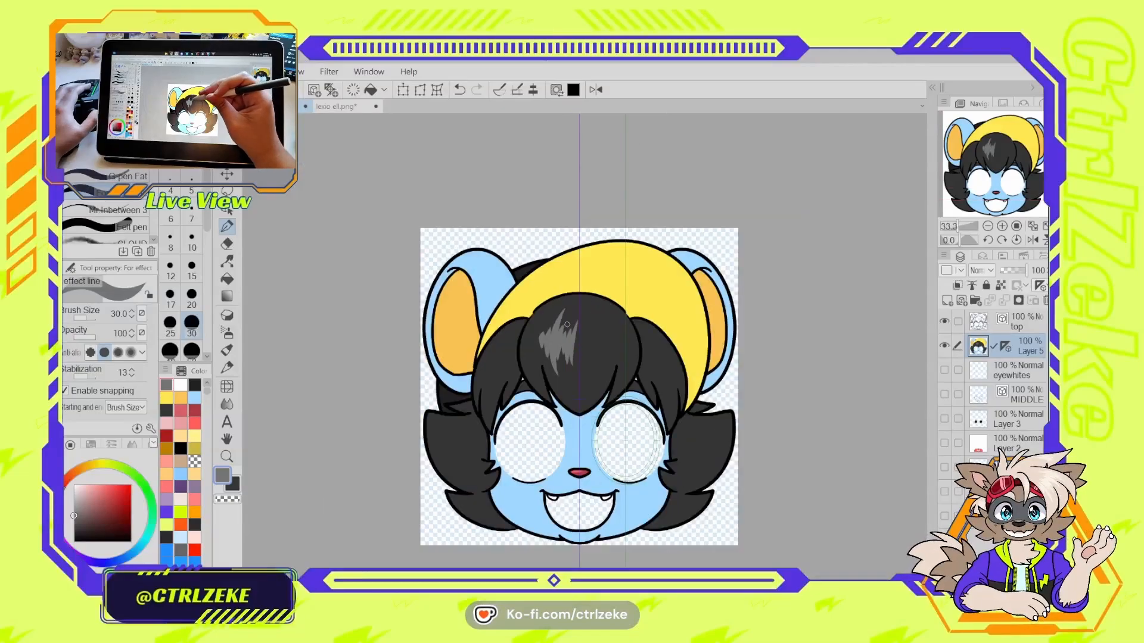
{"action": "scroll", "coordinate": [563, 325], "scroll_direction": "up", "scroll_amount": 2}
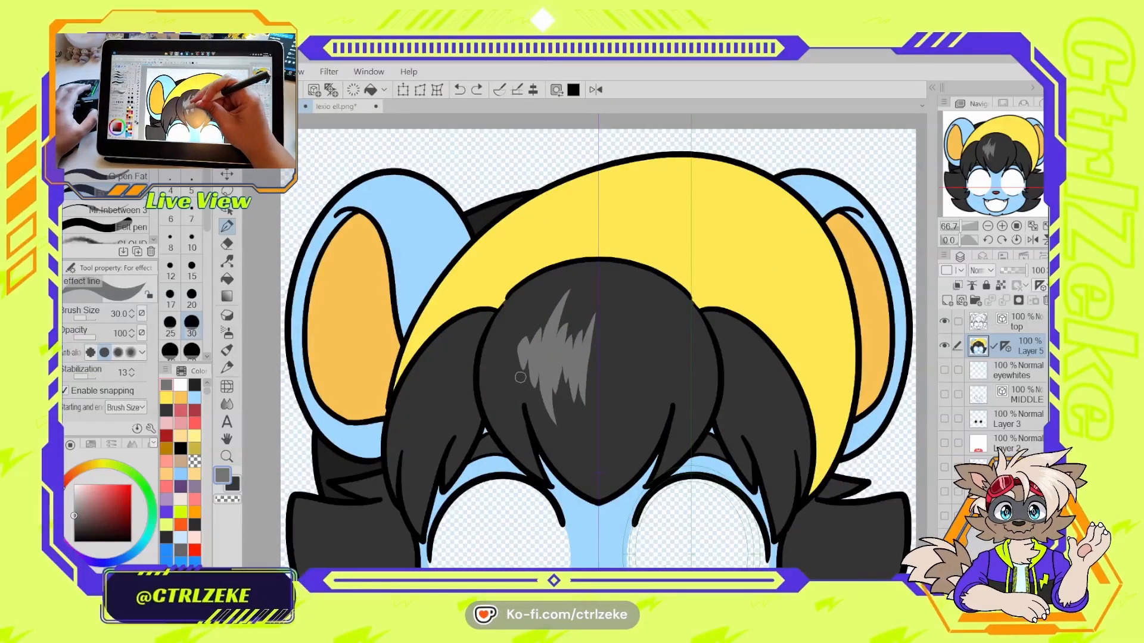
{"action": "left_click_drag", "start_coordinate": [520, 377], "coordinate": [534, 305]}
{"action": "left_click_drag", "start_coordinate": [512, 376], "coordinate": [530, 312]}
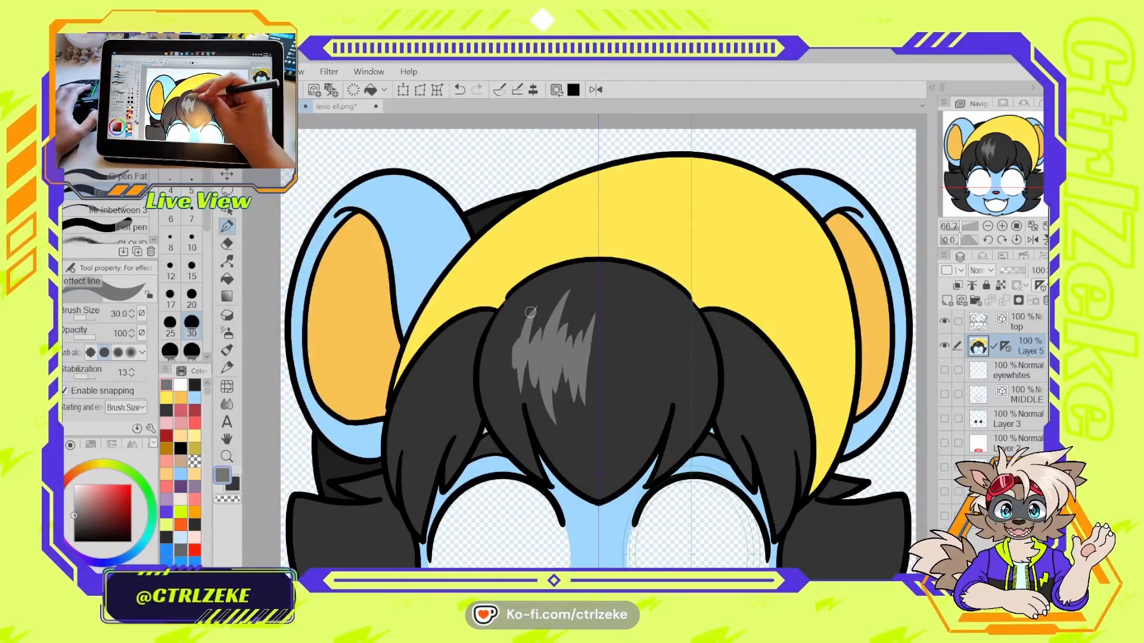
{"action": "scroll", "coordinate": [506, 393], "scroll_direction": "down", "scroll_amount": 3}
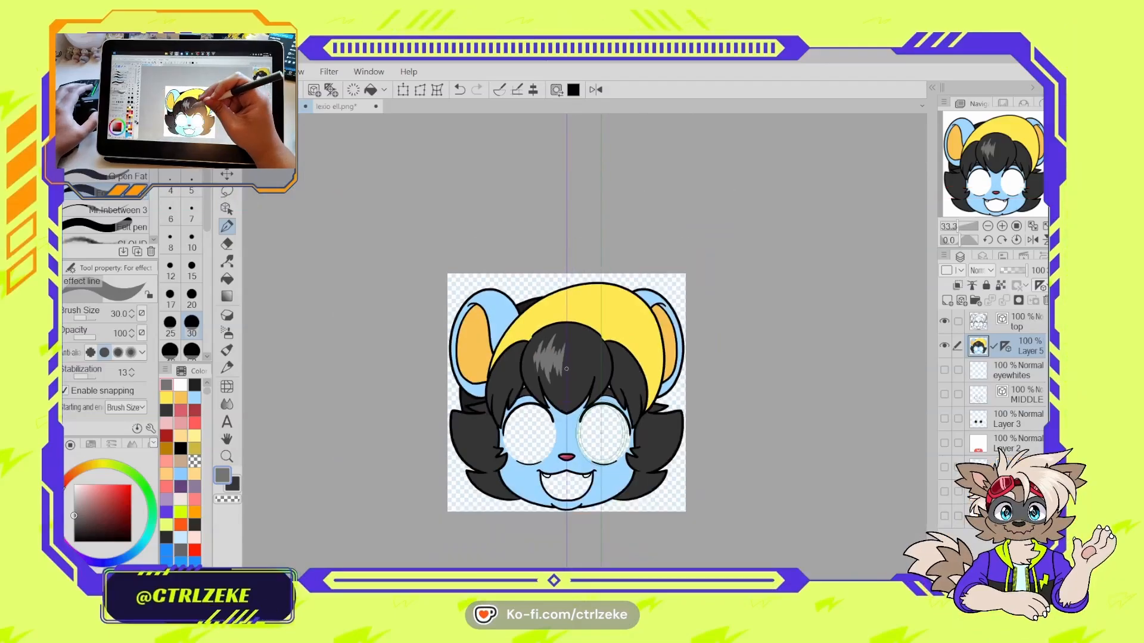
{"action": "scroll", "coordinate": [565, 359], "scroll_direction": "up", "scroll_amount": 3}
{"action": "left_click_drag", "start_coordinate": [558, 378], "coordinate": [570, 332]}
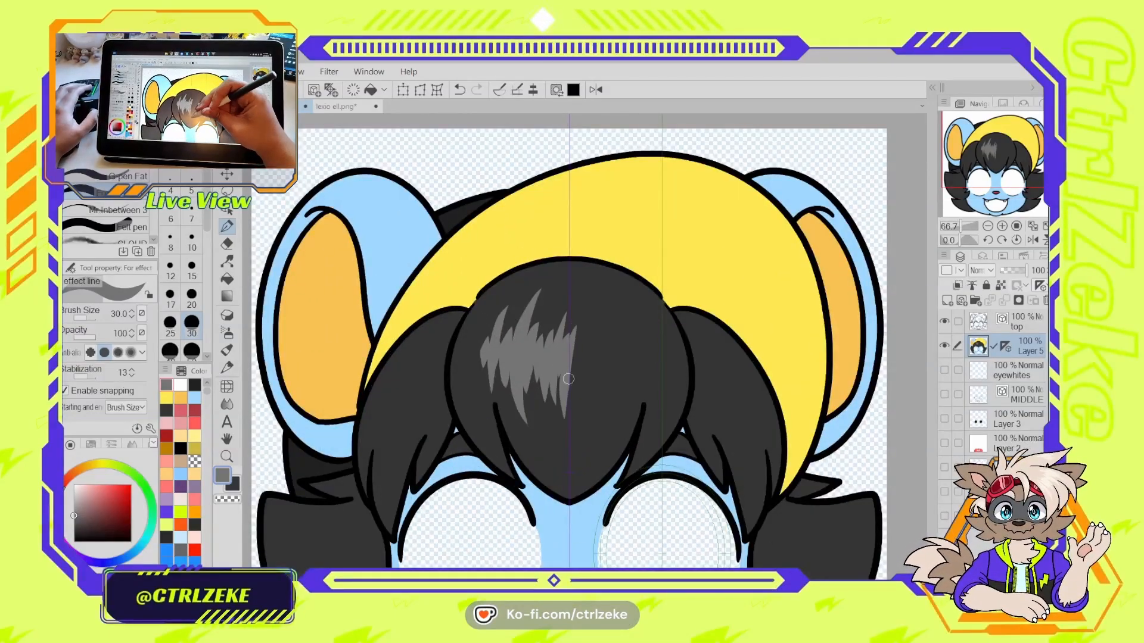
{"action": "key", "text": "ctrl+z"}
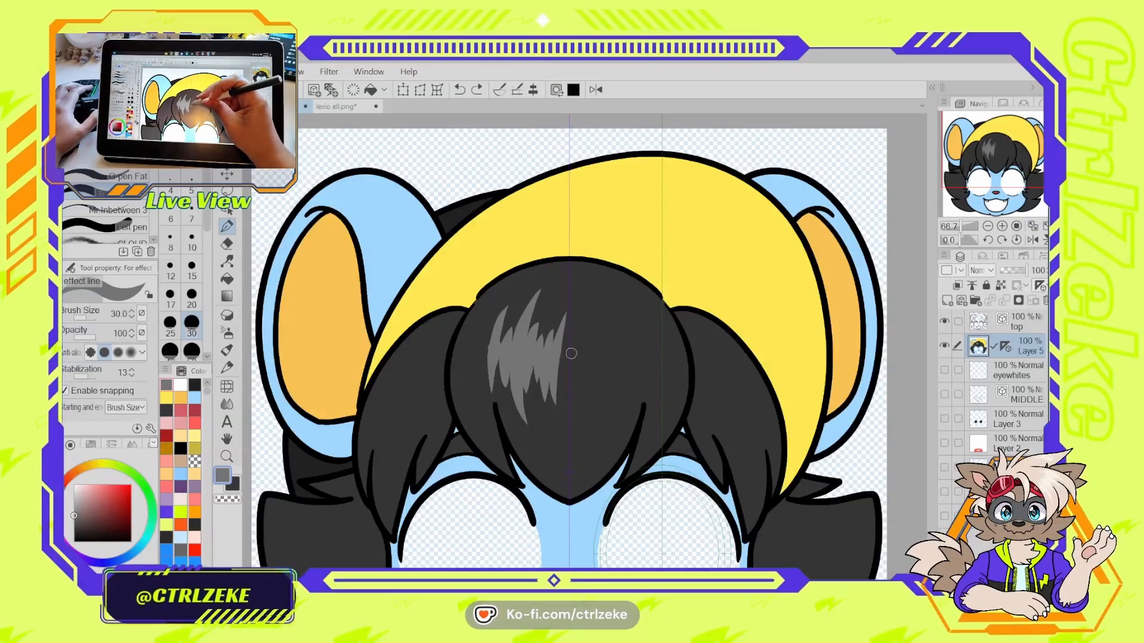
- Repaint the central fringe's highlight as one long tapered grey stroke surrounded by shorter jagged strands, using brush sizes 40 and 35
{"action": "left_click_drag", "start_coordinate": [539, 324], "coordinate": [524, 395]}
{"action": "mouse_move", "coordinate": [539, 295]}
{"action": "left_mouse_down"}
{"action": "mouse_move", "coordinate": [524, 420]}
{"action": "mouse_move", "coordinate": [553, 279]}
{"action": "left_mouse_up"}
{"action": "key", "text": "]"}
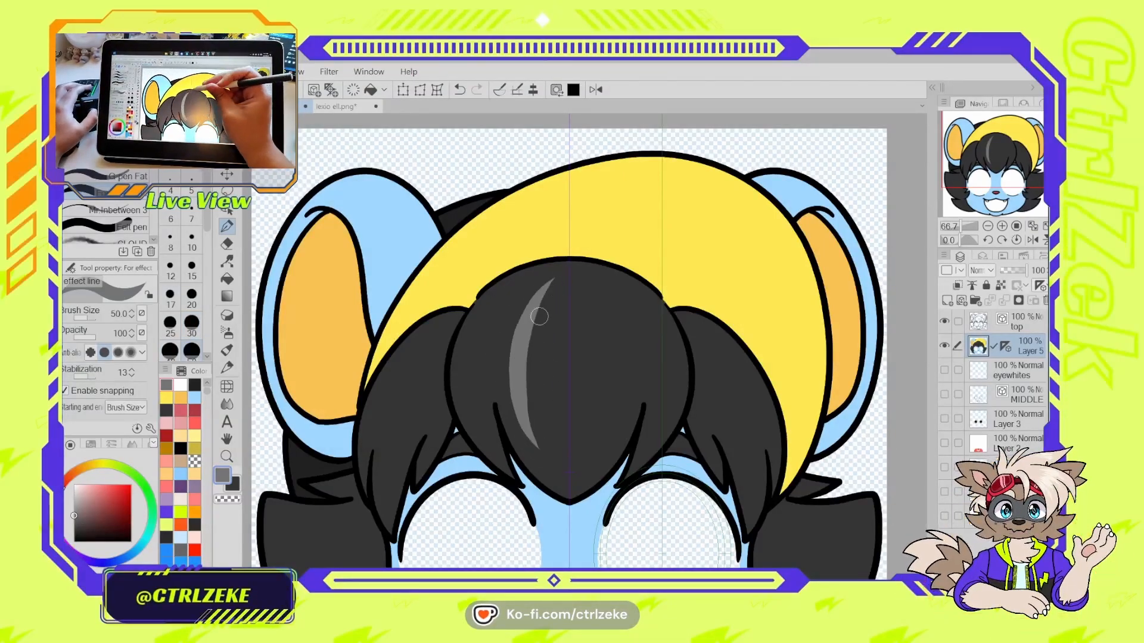
{"action": "key", "text": "["}
{"action": "left_click_drag", "start_coordinate": [503, 409], "coordinate": [524, 303]}
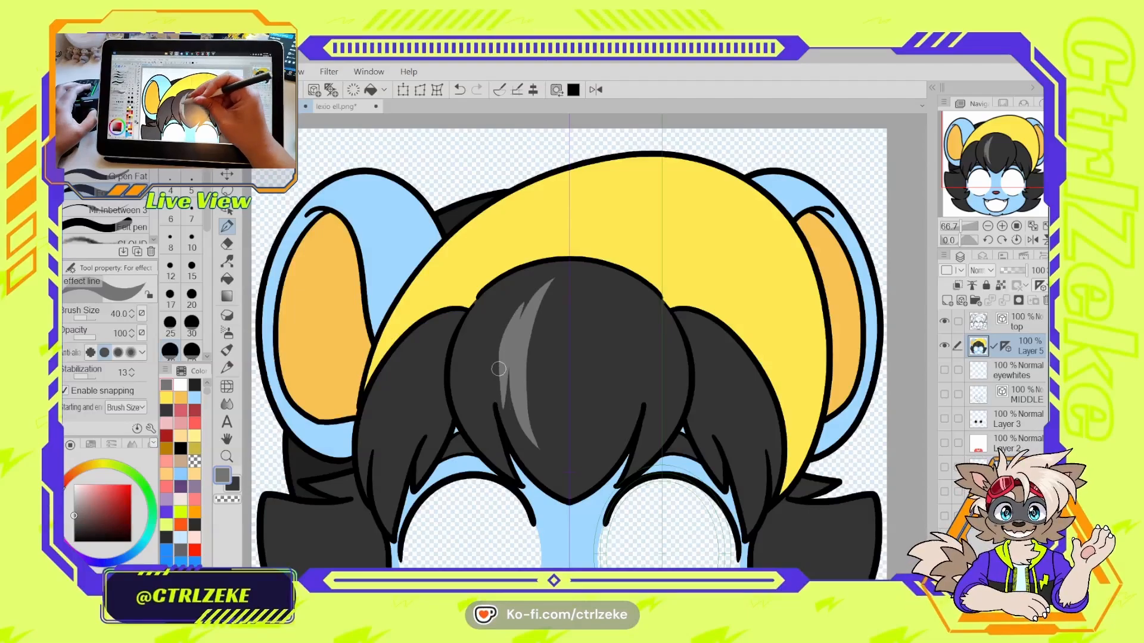
{"action": "mouse_move", "coordinate": [489, 378]}
{"action": "left_mouse_down"}
{"action": "mouse_move", "coordinate": [511, 307]}
{"action": "mouse_move", "coordinate": [544, 331]}
{"action": "mouse_move", "coordinate": [549, 301]}
{"action": "mouse_move", "coordinate": [541, 428]}
{"action": "left_mouse_up"}
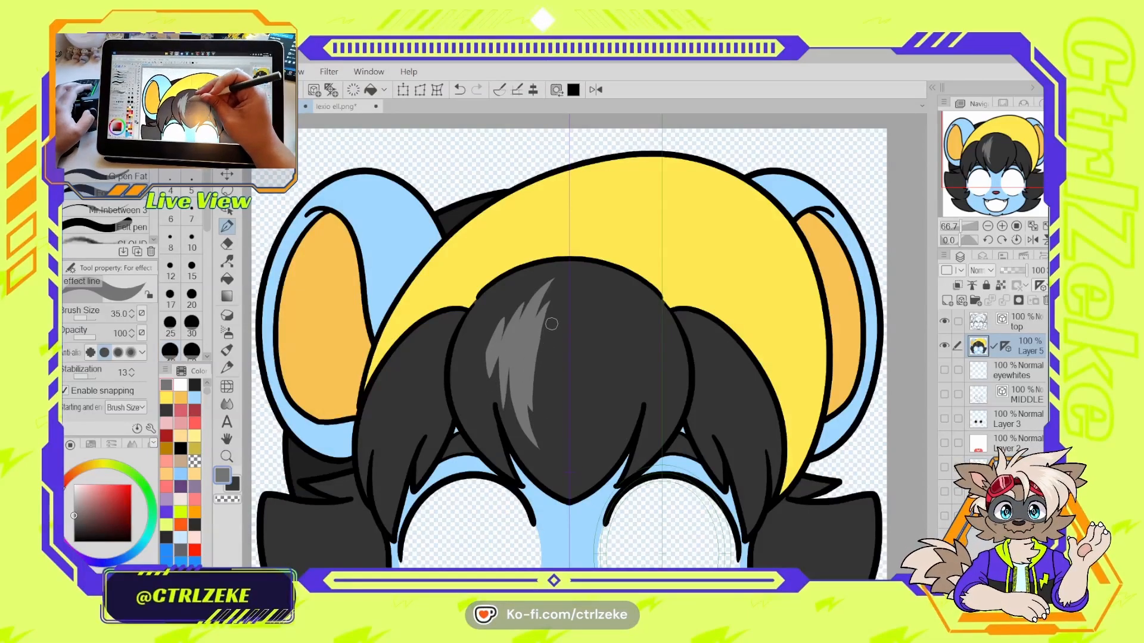
{"action": "left_click_drag", "start_coordinate": [552, 323], "coordinate": [551, 423]}
{"action": "left_click_drag", "start_coordinate": [562, 357], "coordinate": [547, 422]}
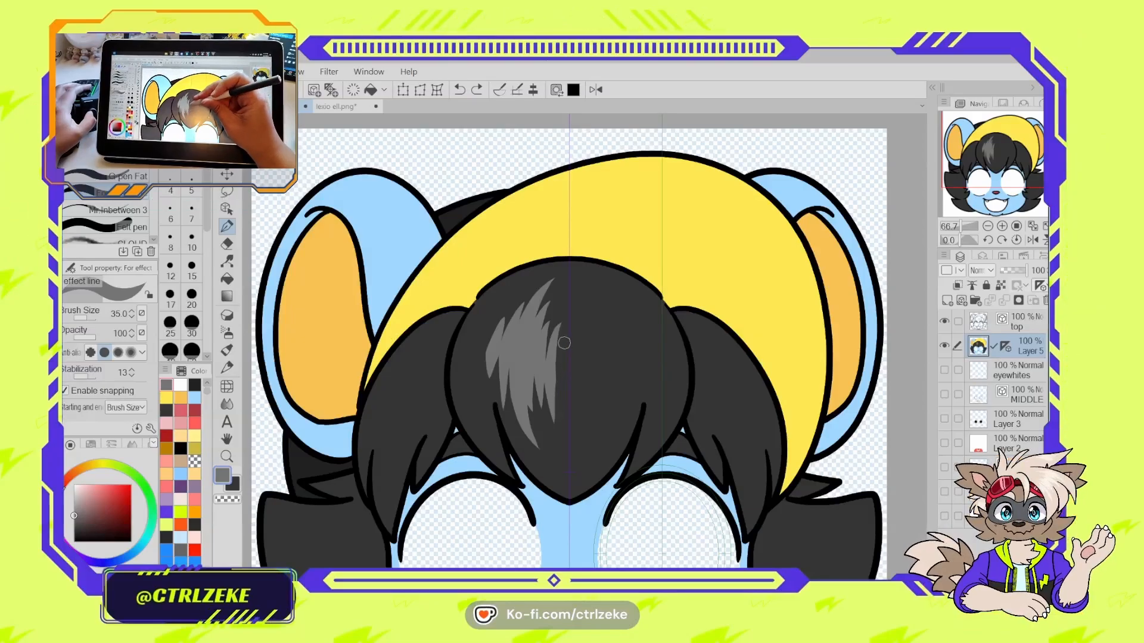
{"action": "scroll", "coordinate": [567, 371], "scroll_direction": "down", "scroll_amount": 3}
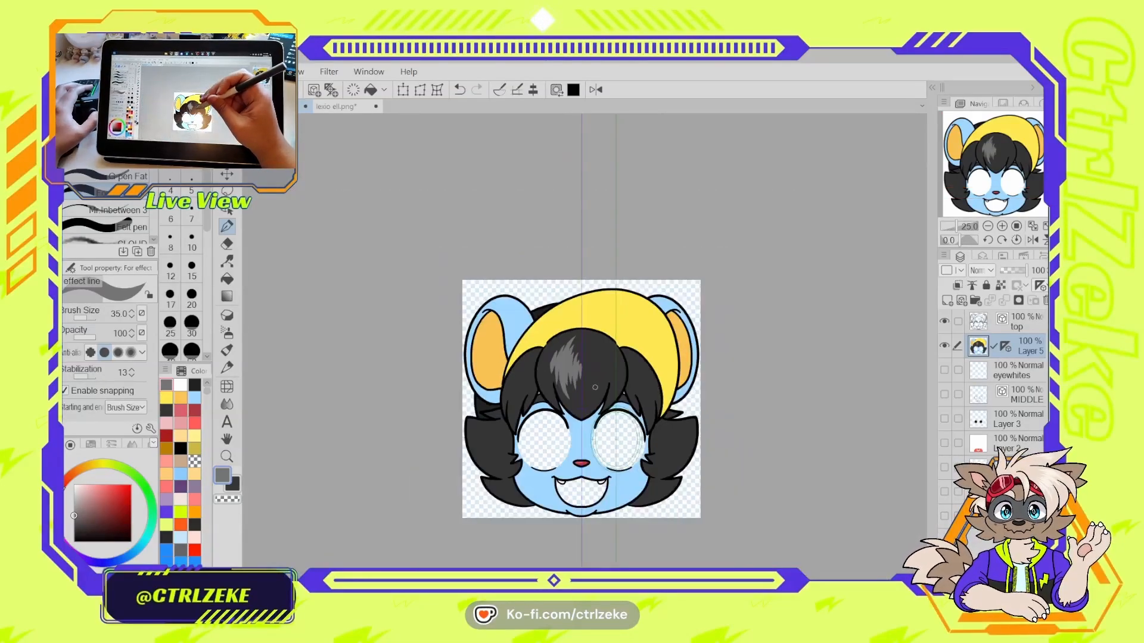
{"action": "scroll", "coordinate": [567, 358], "scroll_direction": "up", "scroll_amount": 3}
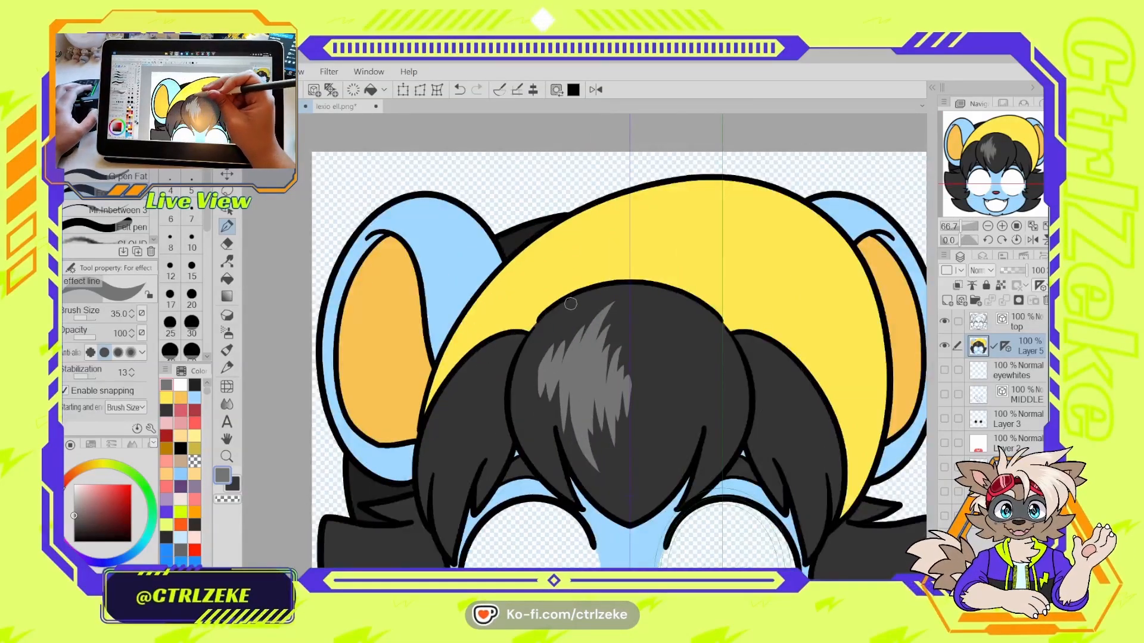
- Paint a thin grey rim highlight along the central fringe's outer left edge at brush size 35, redoing the first attempt
{"action": "mouse_move", "coordinate": [534, 404]}
{"action": "left_mouse_down"}
{"action": "mouse_move", "coordinate": [570, 361]}
{"action": "mouse_move", "coordinate": [599, 261]}
{"action": "left_mouse_up"}
{"action": "key", "text": "ctrl+z"}
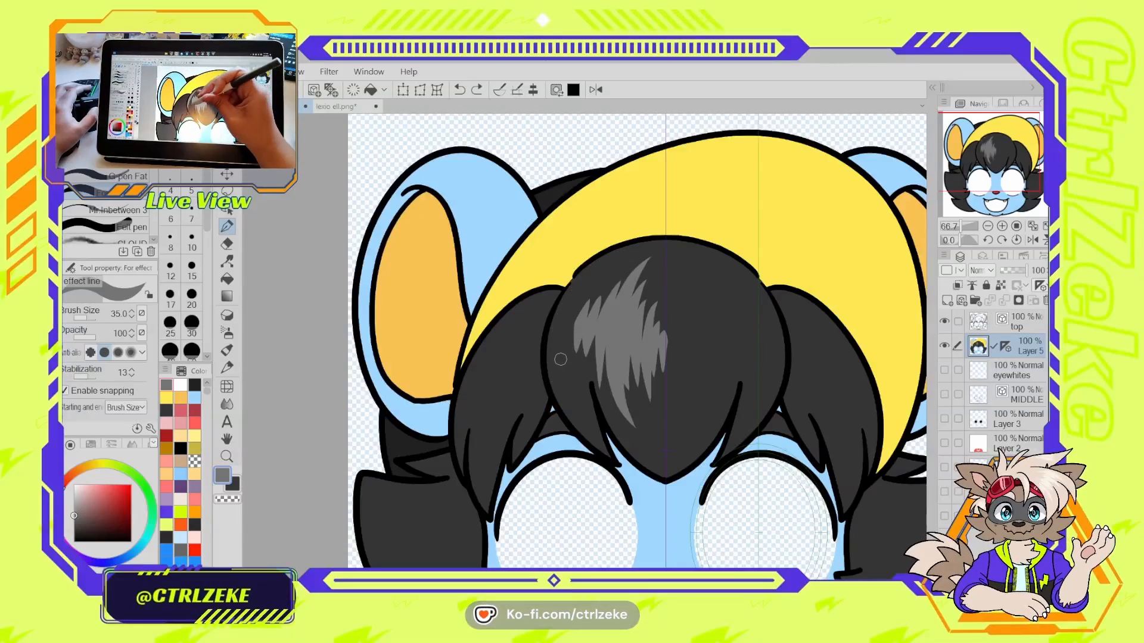
{"action": "left_click_drag", "start_coordinate": [560, 359], "coordinate": [608, 254]}
{"action": "scroll", "coordinate": [662, 210], "scroll_direction": "down", "scroll_amount": 2}
{"action": "scroll", "coordinate": [662, 209], "scroll_direction": "up", "scroll_amount": 2}
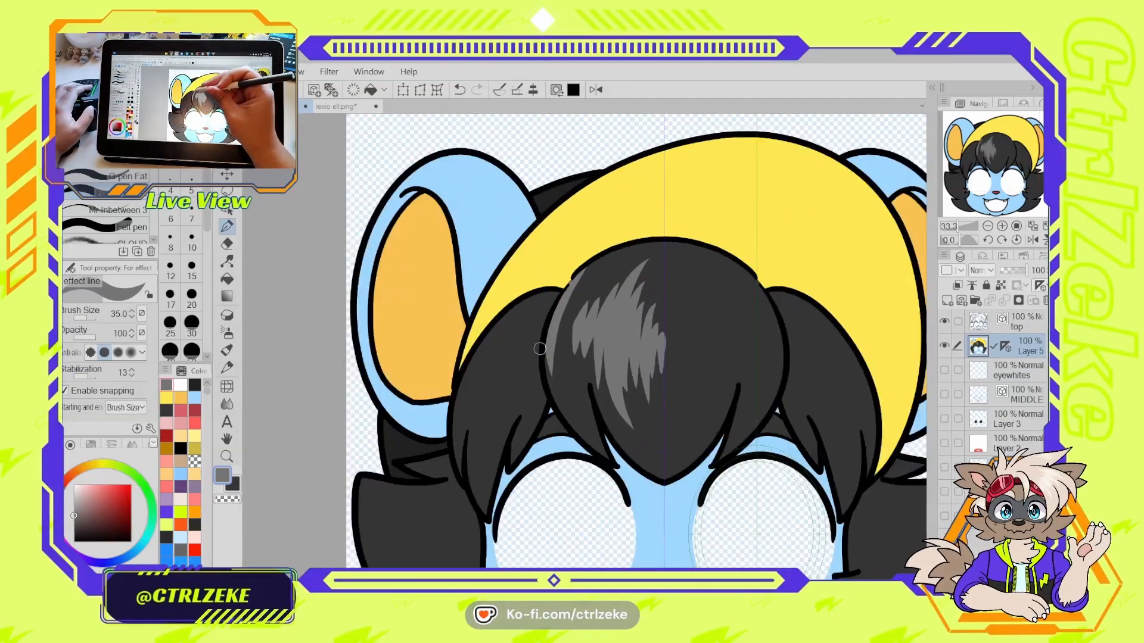
- Paint tapered grey highlight strands along the outer edge of the left side bang at brush size 30
{"action": "left_click_drag", "start_coordinate": [461, 427], "coordinate": [507, 334]}
{"action": "key", "text": "ctrl+z"}
{"action": "key", "text": "bracketleft"}
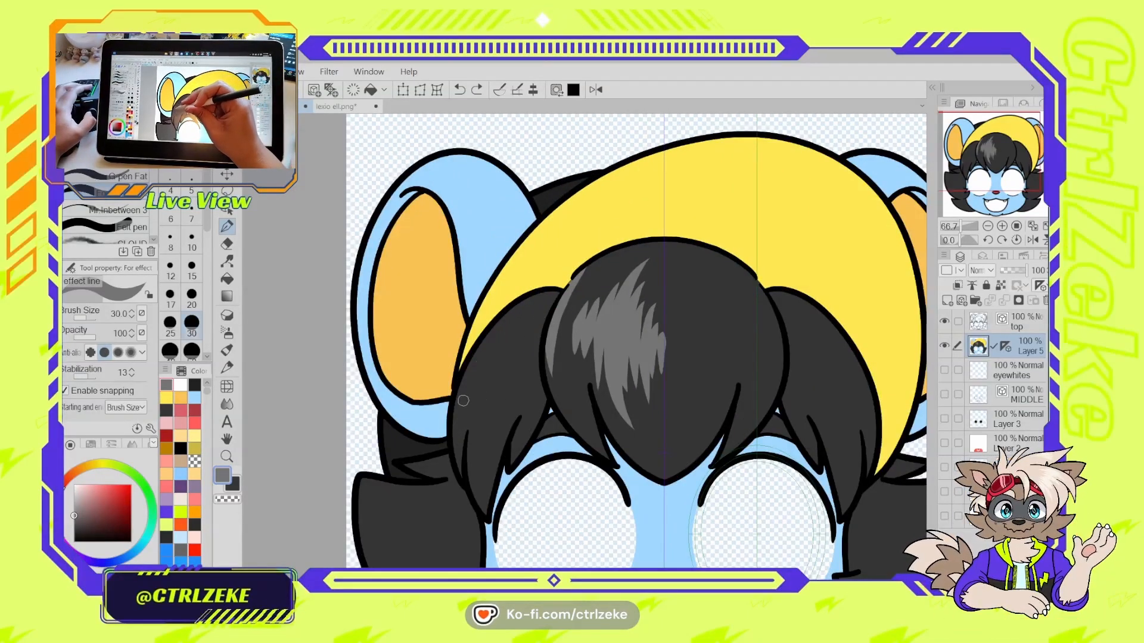
{"action": "mouse_move", "coordinate": [460, 415]}
{"action": "left_mouse_down"}
{"action": "mouse_move", "coordinate": [541, 297]}
{"action": "mouse_move", "coordinate": [472, 395]}
{"action": "mouse_move", "coordinate": [507, 331]}
{"action": "left_mouse_up"}
{"action": "mouse_move", "coordinate": [484, 380]}
{"action": "left_mouse_down"}
{"action": "mouse_move", "coordinate": [510, 341]}
{"action": "mouse_move", "coordinate": [510, 352]}
{"action": "left_mouse_up"}
{"action": "scroll", "coordinate": [555, 304], "scroll_direction": "down", "scroll_amount": 1}
{"action": "scroll", "coordinate": [627, 276], "scroll_direction": "down", "scroll_amount": 1}
{"action": "scroll", "coordinate": [717, 321], "scroll_direction": "up", "scroll_amount": 2}
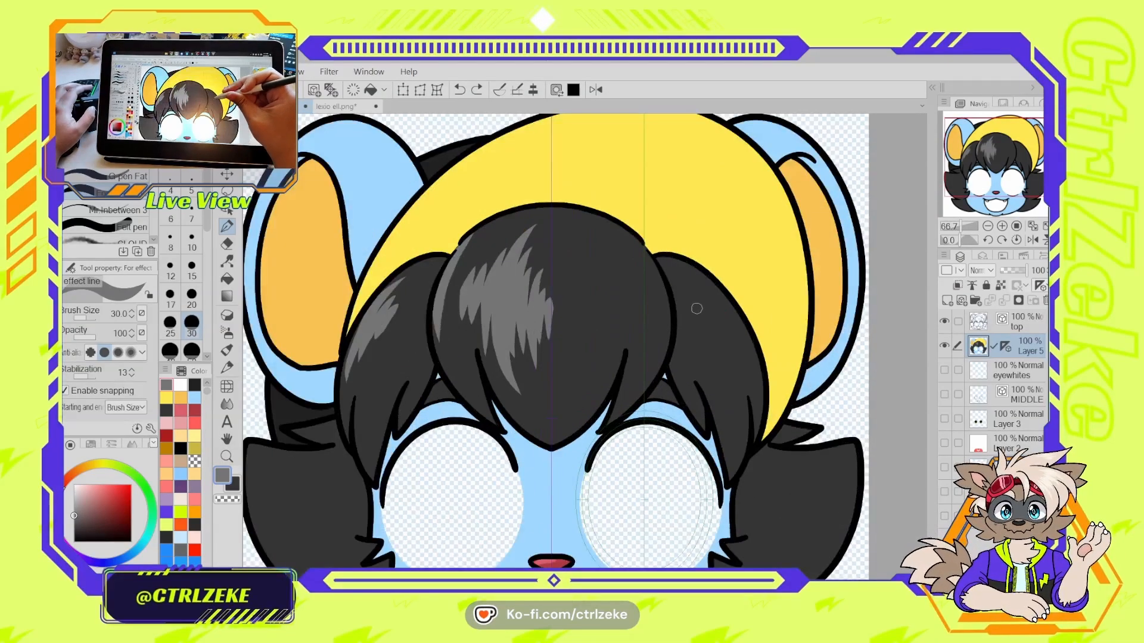
- Add a small cluster of tapered grey strands to the upper part of the right side bang
{"action": "left_click_drag", "start_coordinate": [692, 301], "coordinate": [714, 339]}
{"action": "left_click_drag", "start_coordinate": [705, 286], "coordinate": [730, 341]}
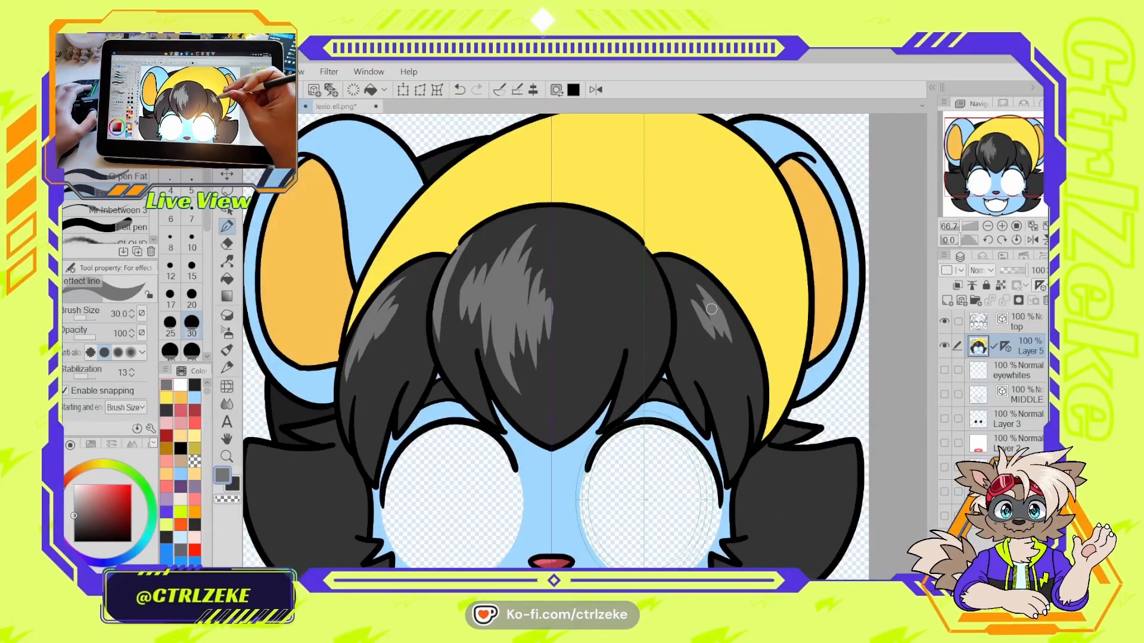
{"action": "scroll", "coordinate": [729, 312], "scroll_direction": "down", "scroll_amount": 2}
{"action": "scroll", "coordinate": [521, 381], "scroll_direction": "up", "scroll_amount": 2}
- Paint a small jagged grey highlight on the right half of the central fringe at brush size 30
{"action": "key", "text": "bracketright"}
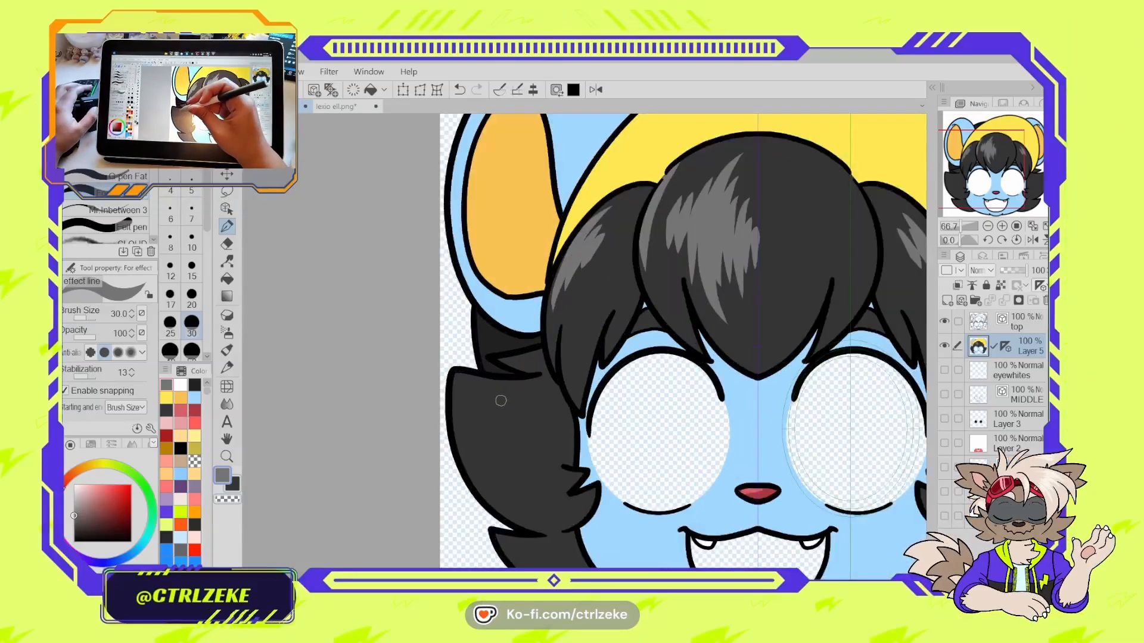
{"action": "scroll", "coordinate": [480, 418], "scroll_direction": "down", "scroll_amount": 3}
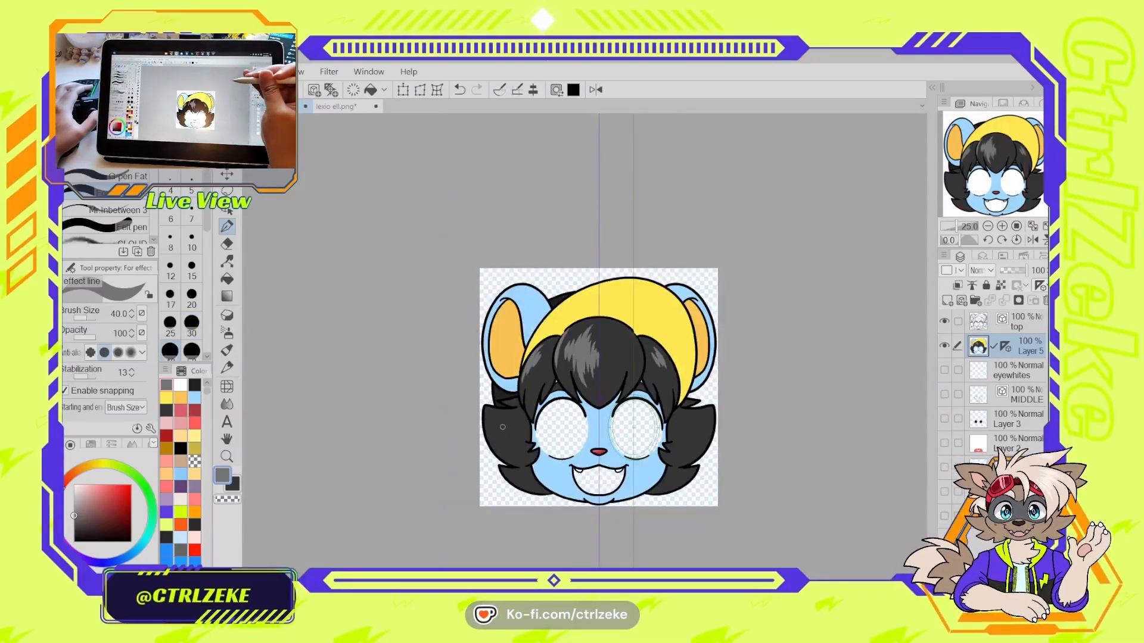
{"action": "scroll", "coordinate": [502, 427], "scroll_direction": "up", "scroll_amount": 2}
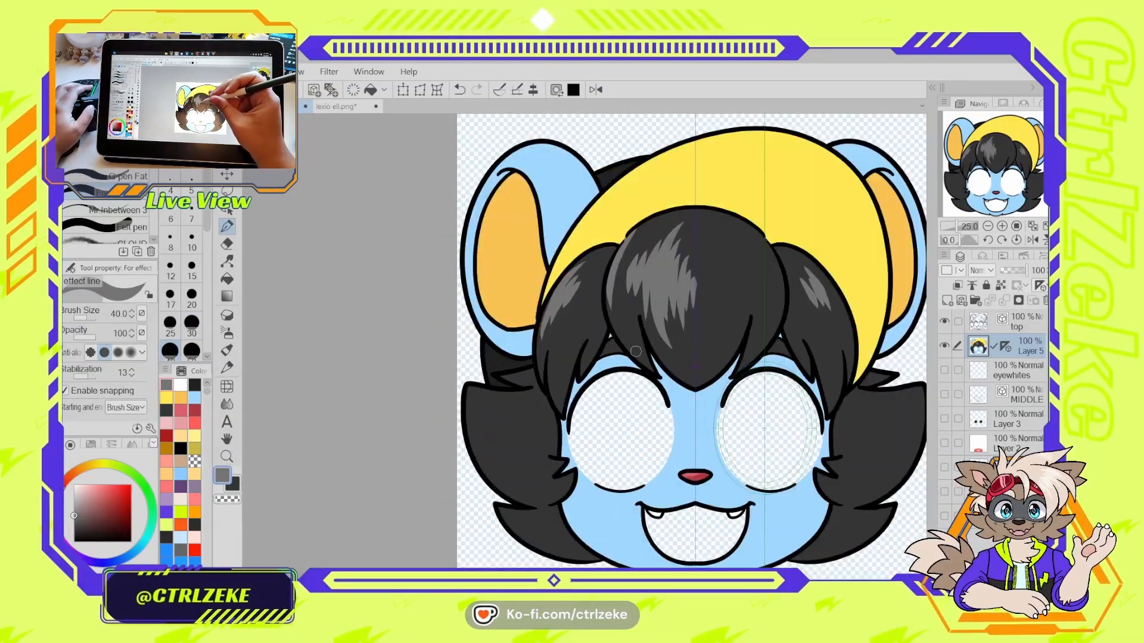
{"action": "key", "text": "bracketleft"}
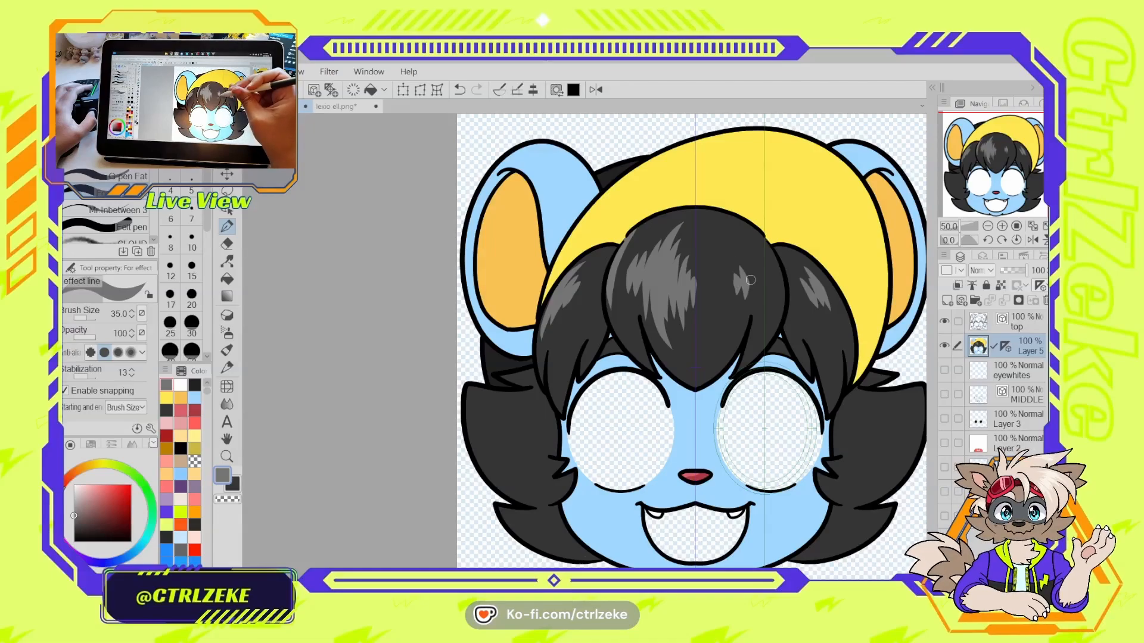
{"action": "key", "text": "bracketleft"}
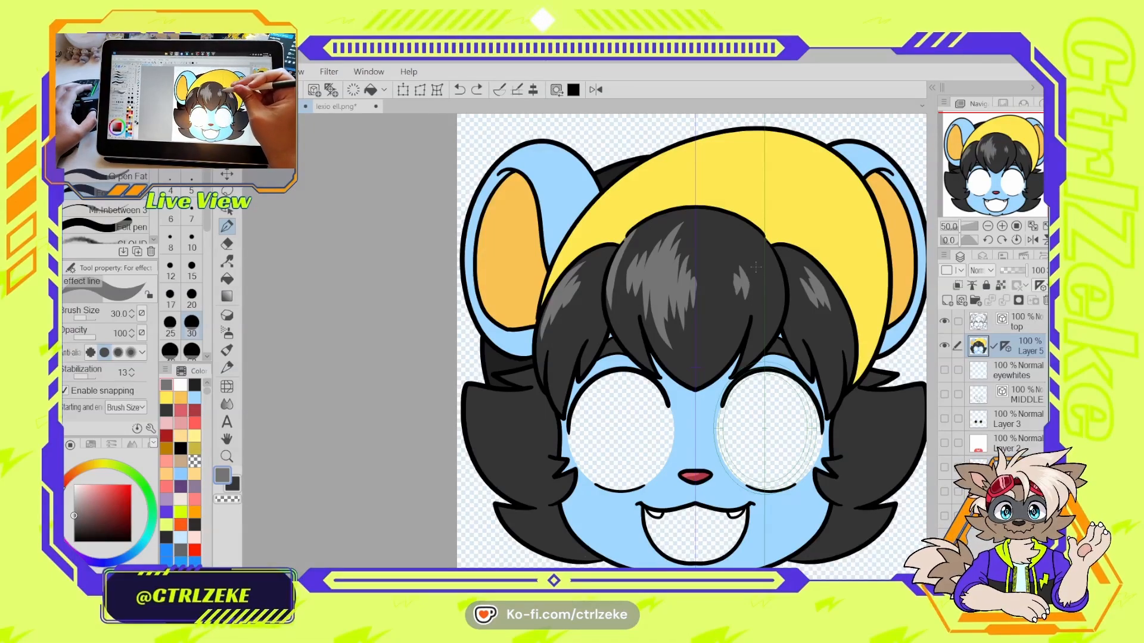
{"action": "left_click_drag", "start_coordinate": [750, 290], "coordinate": [750, 296]}
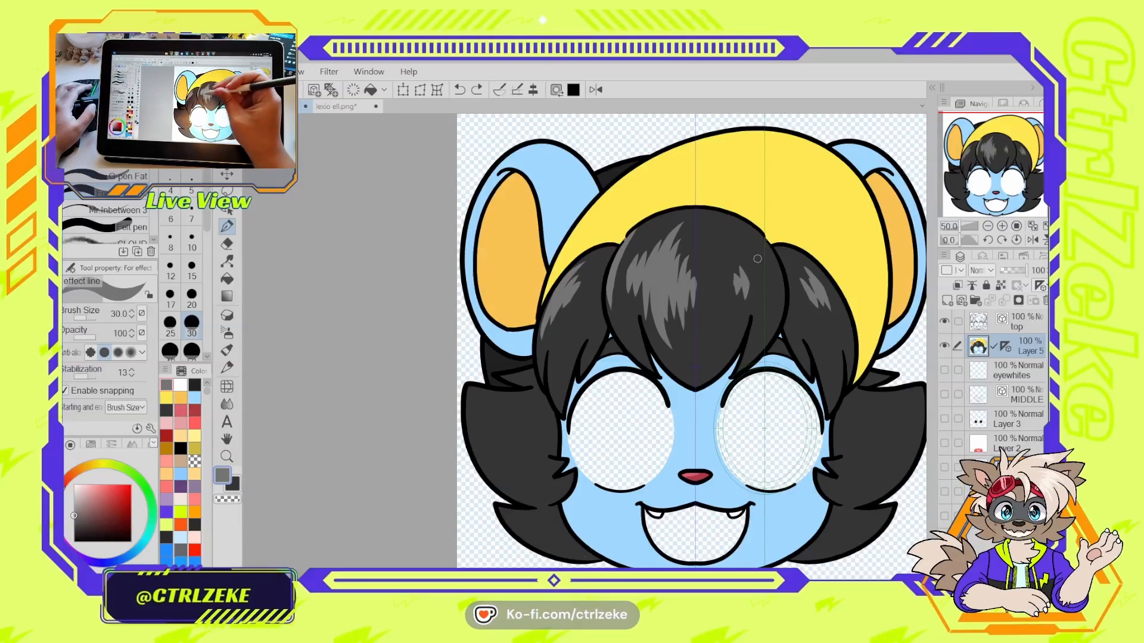
{"action": "left_click_drag", "start_coordinate": [749, 268], "coordinate": [613, 297]}
{"action": "key", "text": "ctrl+plus"}
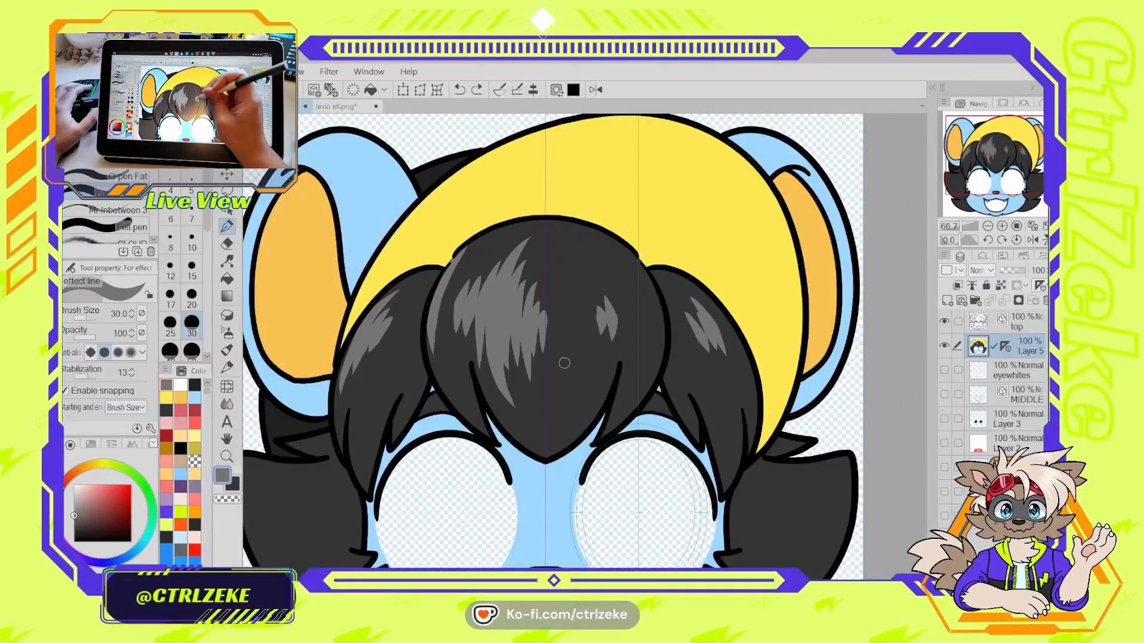
- Try long curved grey strands down the central fringe around its small right highlight, undoing them
{"action": "mouse_move", "coordinate": [600, 256]}
{"action": "left_mouse_down"}
{"action": "mouse_move", "coordinate": [598, 382]}
{"action": "mouse_move", "coordinate": [524, 425]}
{"action": "left_mouse_up"}
{"action": "key", "text": "ctrl+z"}
{"action": "mouse_move", "coordinate": [513, 206]}
{"action": "left_mouse_down"}
{"action": "mouse_move", "coordinate": [543, 214]}
{"action": "mouse_move", "coordinate": [555, 425]}
{"action": "left_mouse_up"}
{"action": "key", "text": "ctrl+z"}
{"action": "left_click_drag", "start_coordinate": [611, 295], "coordinate": [598, 337]}
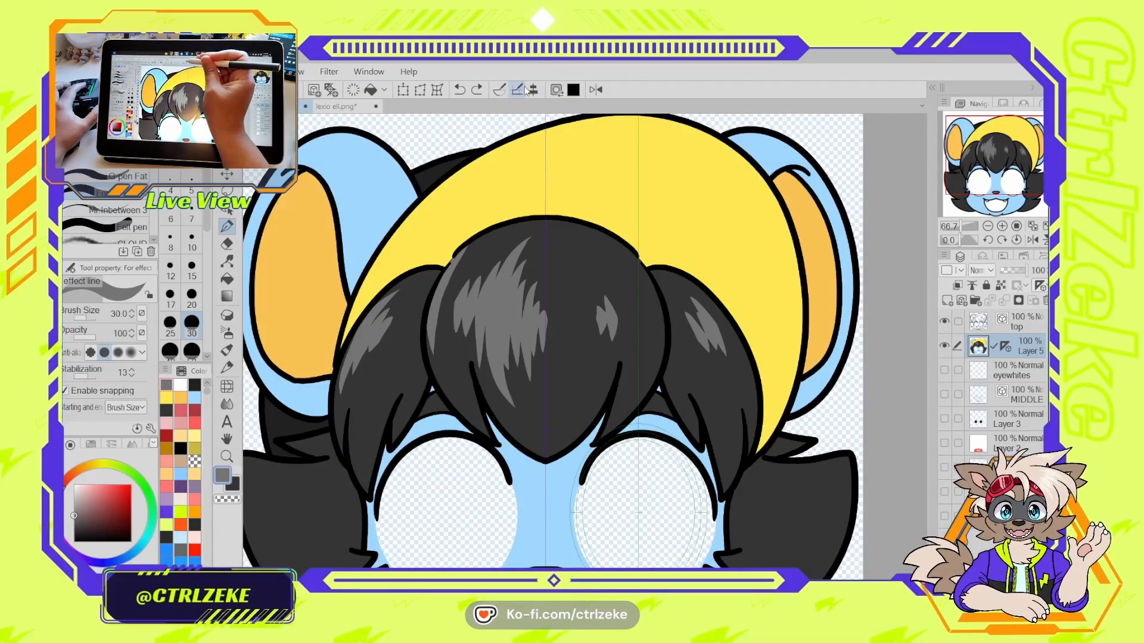
- Flip the canvas view horizontally and try one long tapered grey strand running up past the small fringe highlight
{"action": "key", "text": "m"}
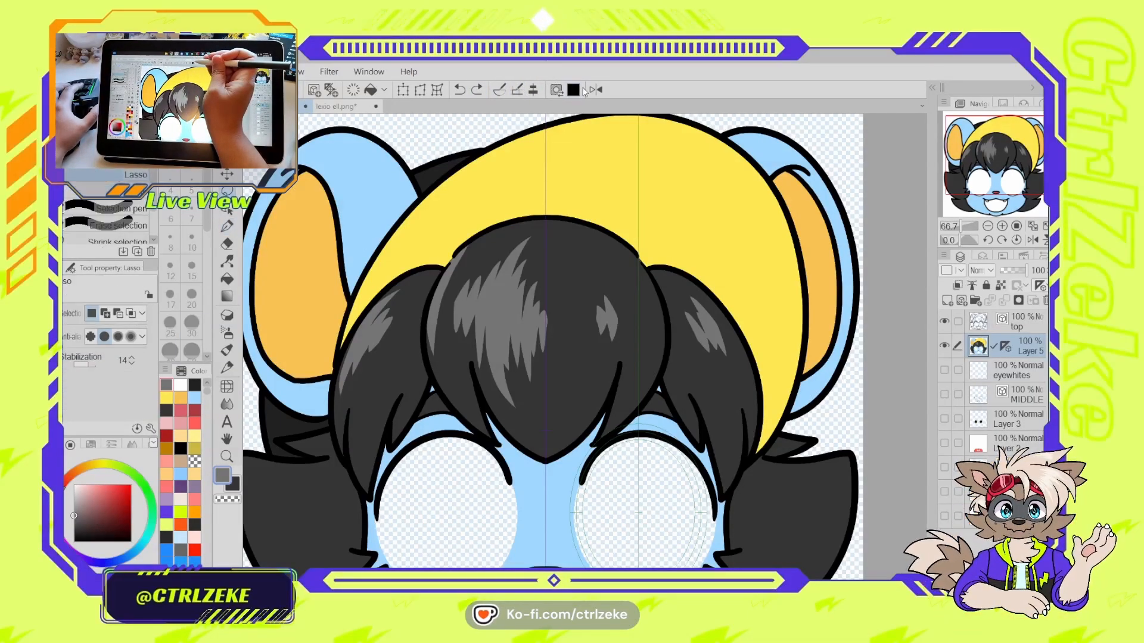
{"action": "left_click", "coordinate": [596, 89]}
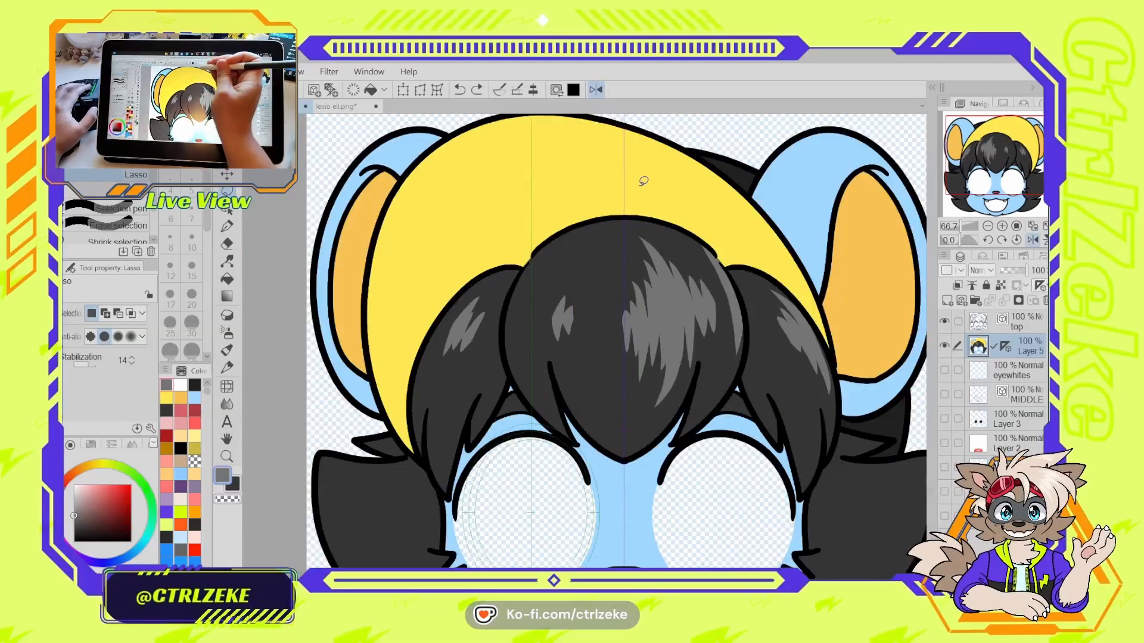
{"action": "key", "text": "p"}
{"action": "left_click_drag", "start_coordinate": [554, 406], "coordinate": [613, 219]}
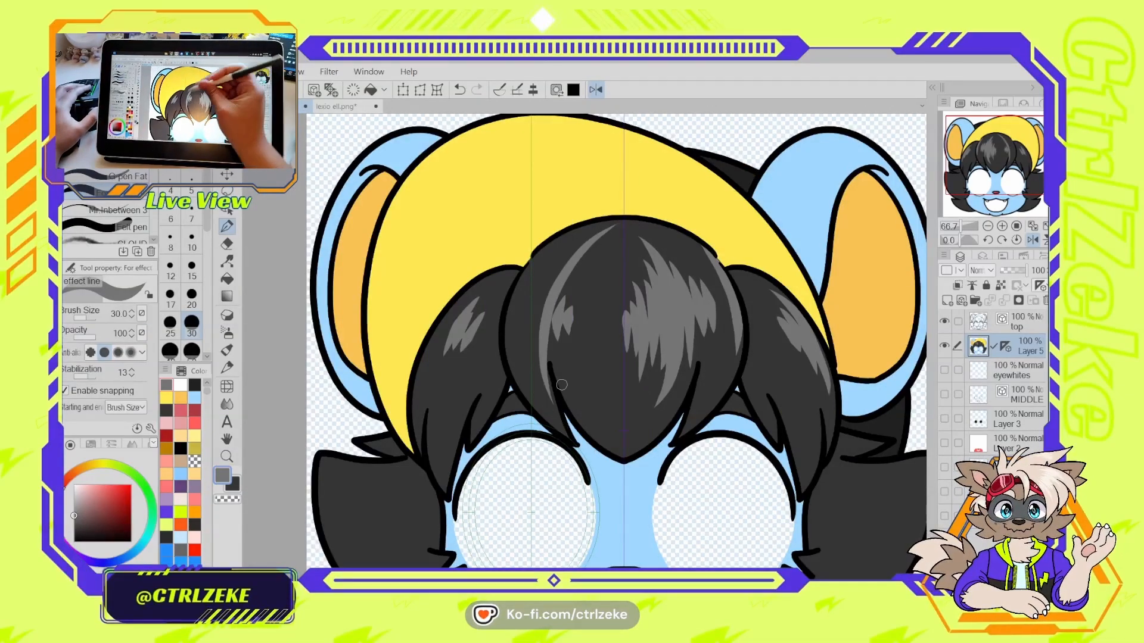
{"action": "key", "text": "ctrl+z"}
- Widen the small fringe highlight with short tapered grey strands along its outer side at brush size 30, undoing unsuitable versions
{"action": "left_click_drag", "start_coordinate": [577, 261], "coordinate": [547, 355]}
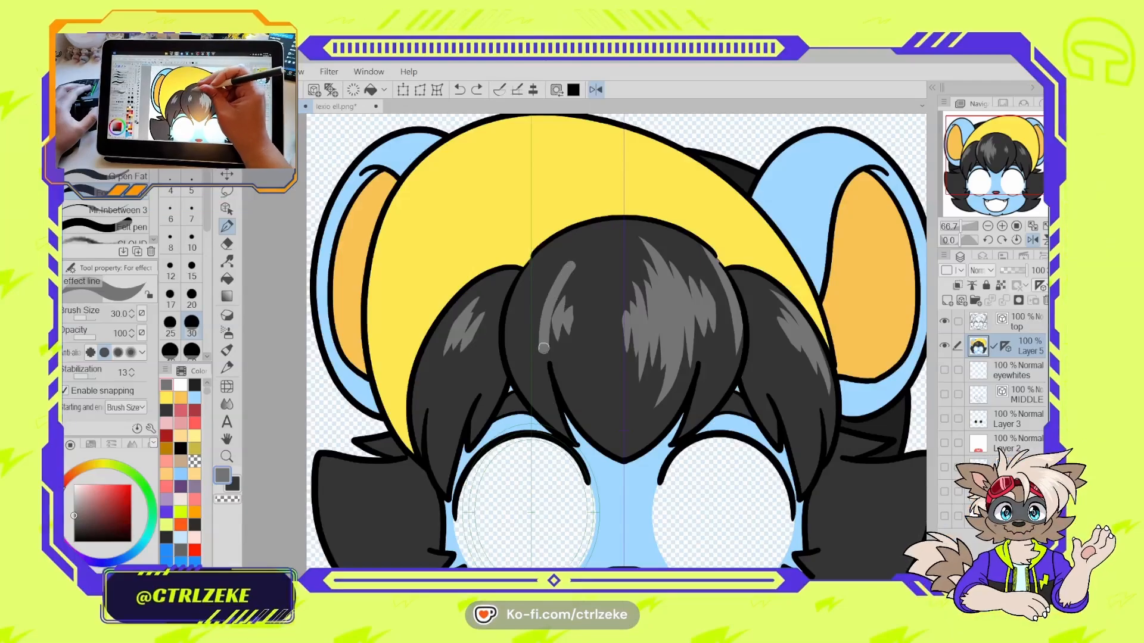
{"action": "key", "text": "ctrl+z"}
{"action": "left_click_drag", "start_coordinate": [576, 262], "coordinate": [549, 357]}
{"action": "left_click_drag", "start_coordinate": [560, 268], "coordinate": [529, 362]}
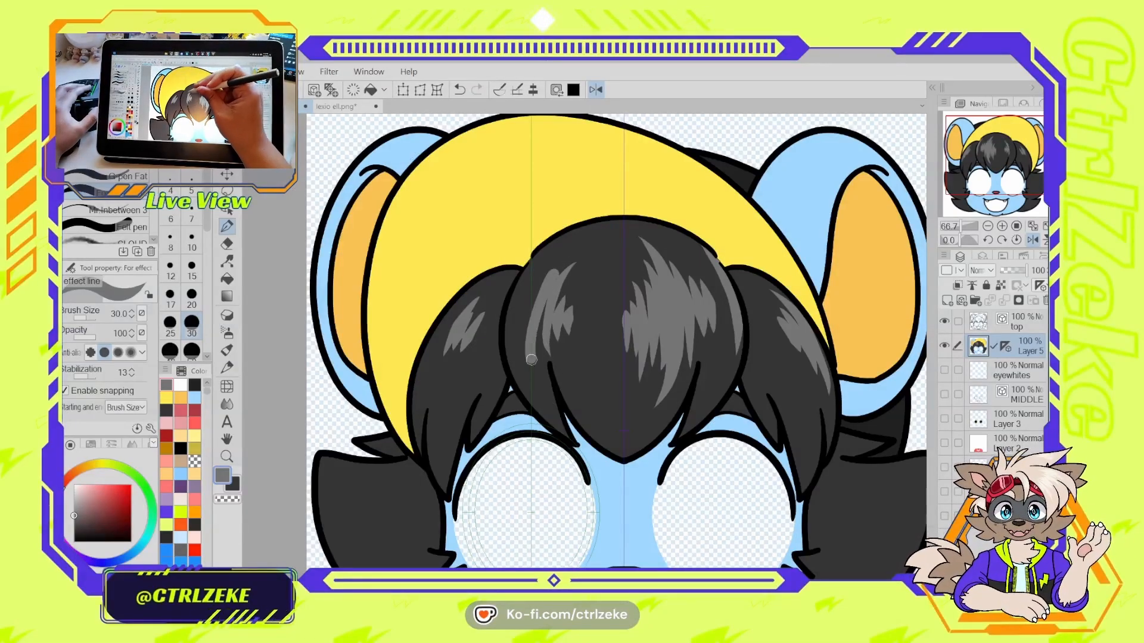
{"action": "key", "text": "ctrl+z"}
{"action": "key", "text": "ctrl+z"}
{"action": "mouse_move", "coordinate": [576, 265]}
{"action": "left_mouse_down"}
{"action": "mouse_move", "coordinate": [545, 360]}
{"action": "mouse_move", "coordinate": [553, 290]}
{"action": "left_mouse_up"}
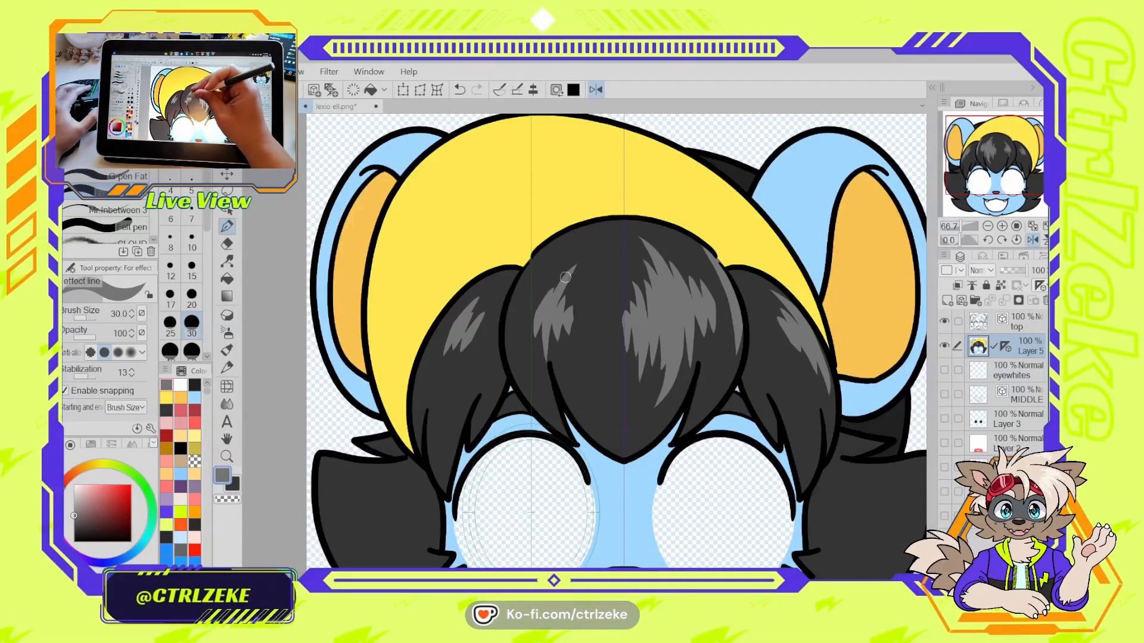
{"action": "key", "text": "ctrl+z"}
{"action": "left_click_drag", "start_coordinate": [532, 348], "coordinate": [557, 270]}
{"action": "key", "text": "ctrl+z"}
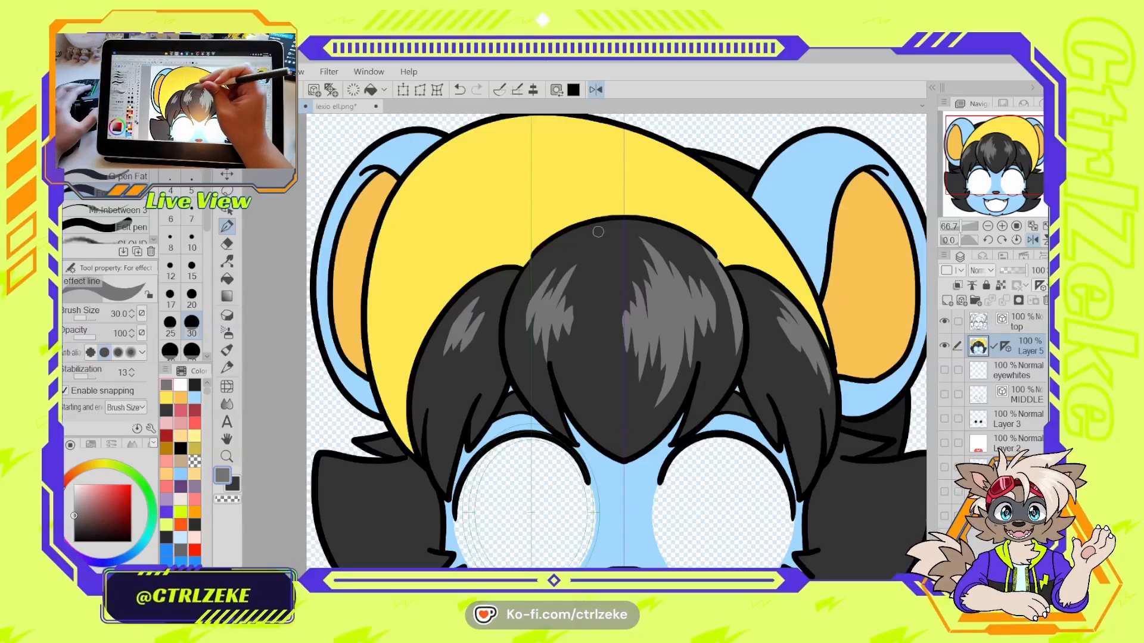
- Flip the canvas view back to its original orientation, check the whole head, and turn on ruler snapping for mirrored strokes
{"action": "key", "text": "ctrl+minus"}
{"action": "key", "text": "ctrl+minus"}
{"action": "left_click", "coordinate": [599, 91]}
{"action": "key", "text": "ctrl+minus"}
{"action": "key", "text": "ctrl+minus"}
{"action": "key", "text": "ctrl+minus"}
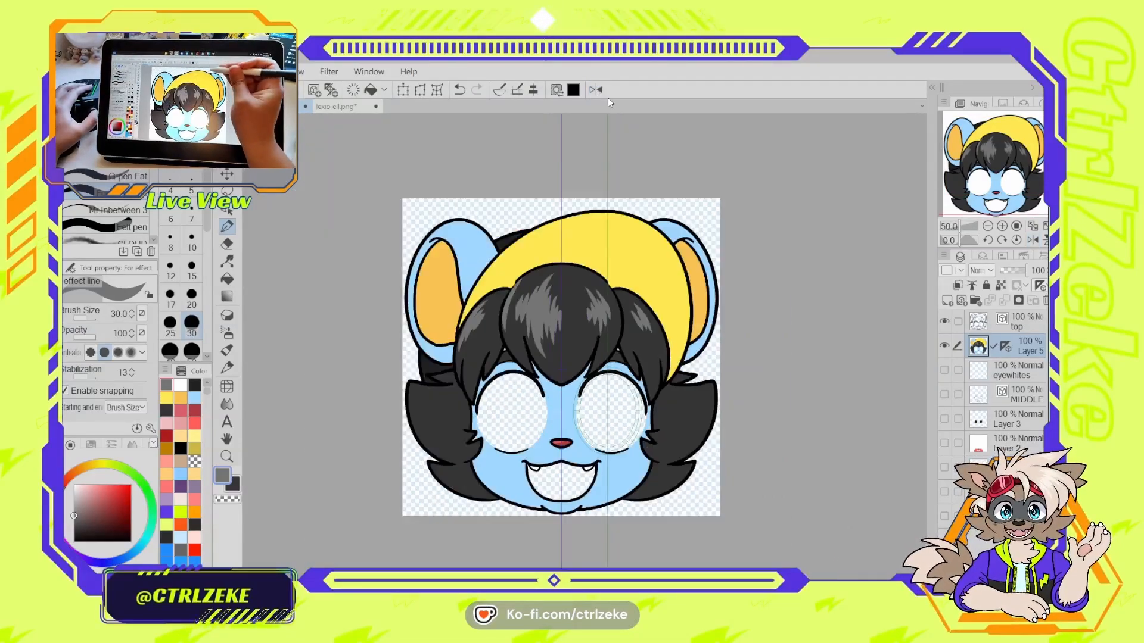
{"action": "key", "text": "ctrl+plus"}
{"action": "key", "text": "ctrl+plus"}
{"action": "key", "text": "ctrl+plus"}
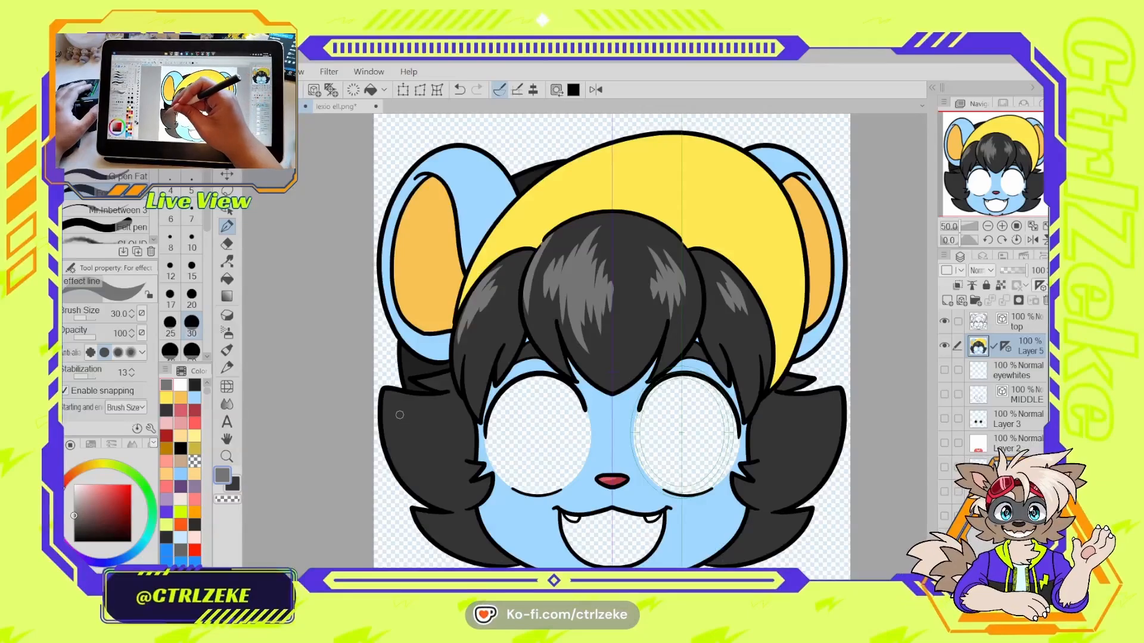
- Try mirrored grey rim strokes along the outer edges of the cheek fur at brush sizes 30 and 35, undoing them
{"action": "left_click_drag", "start_coordinate": [390, 405], "coordinate": [420, 490]}
{"action": "key", "text": "ctrl+z"}
{"action": "key", "text": "bracketright"}
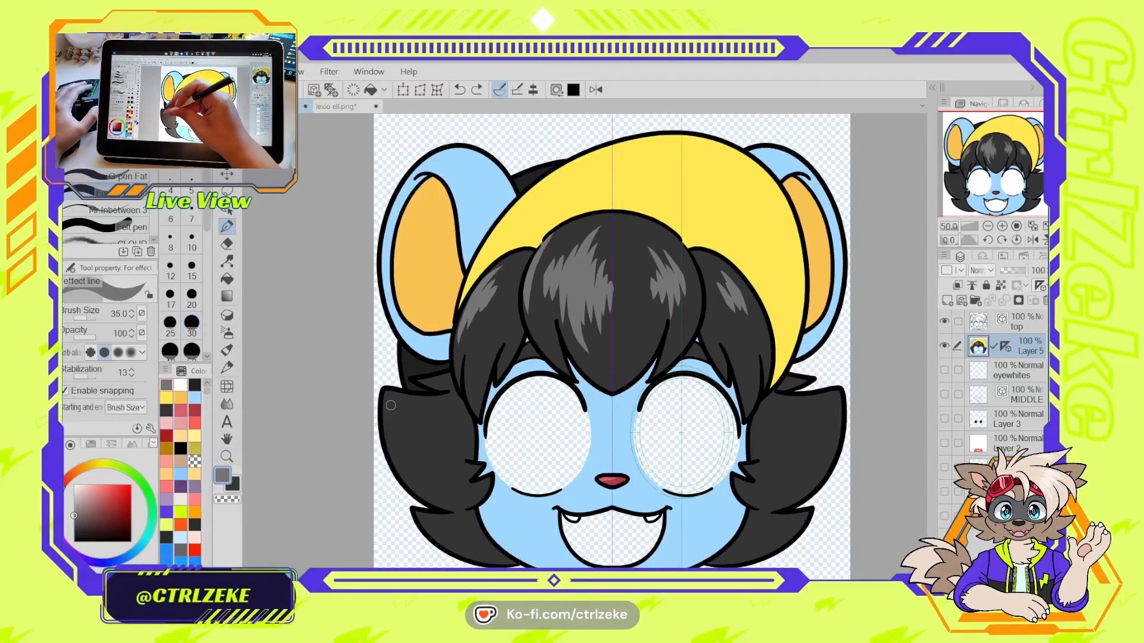
{"action": "mouse_move", "coordinate": [386, 392]}
{"action": "left_mouse_down"}
{"action": "mouse_move", "coordinate": [448, 391]}
{"action": "mouse_move", "coordinate": [385, 456]}
{"action": "left_mouse_up"}
{"action": "key", "text": "ctrl+z"}
{"action": "key", "text": "ctrl+z"}
{"action": "key", "text": "ctrl+z"}
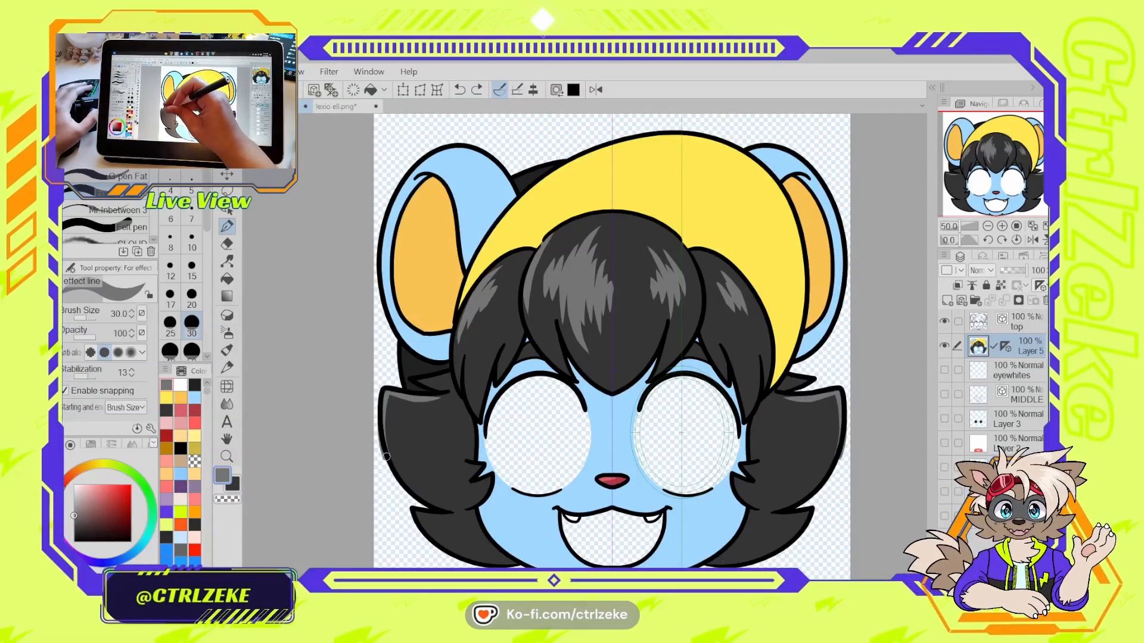
{"action": "key", "text": "ctrl+z"}
{"action": "key", "text": "ctrl+z"}
- Try a grey rim stroke at the upper corner of the cheek fur with the G-pen at size 50, undoing it
{"action": "left_click", "coordinate": [143, 176]}
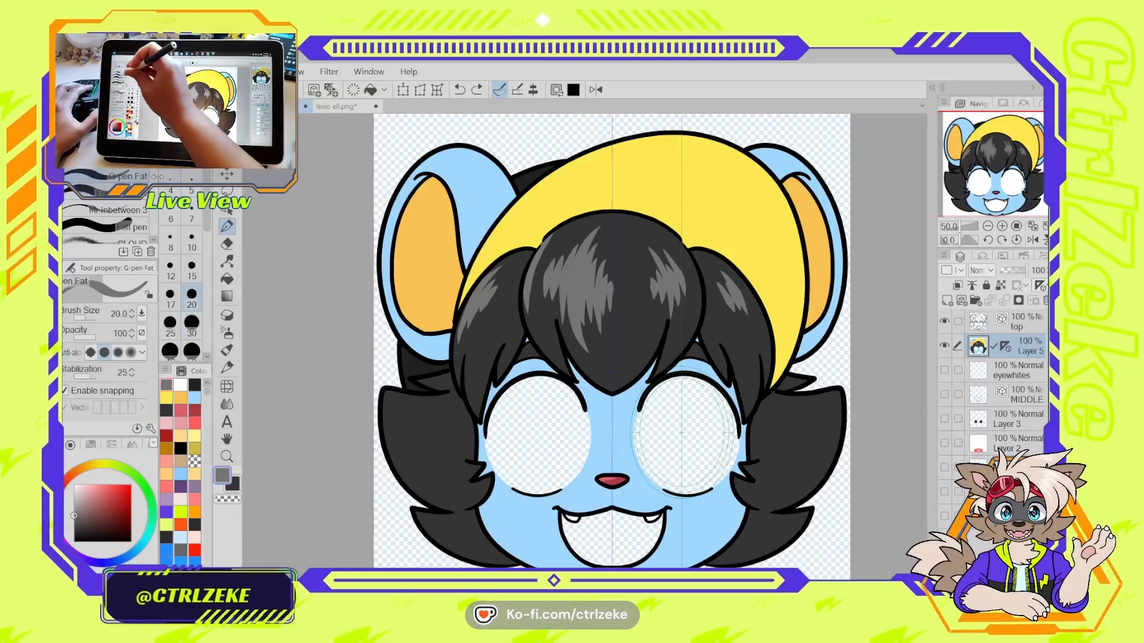
{"action": "left_click", "coordinate": [143, 191]}
{"action": "scroll", "coordinate": [390, 397], "scroll_direction": "up", "scroll_amount": 2}
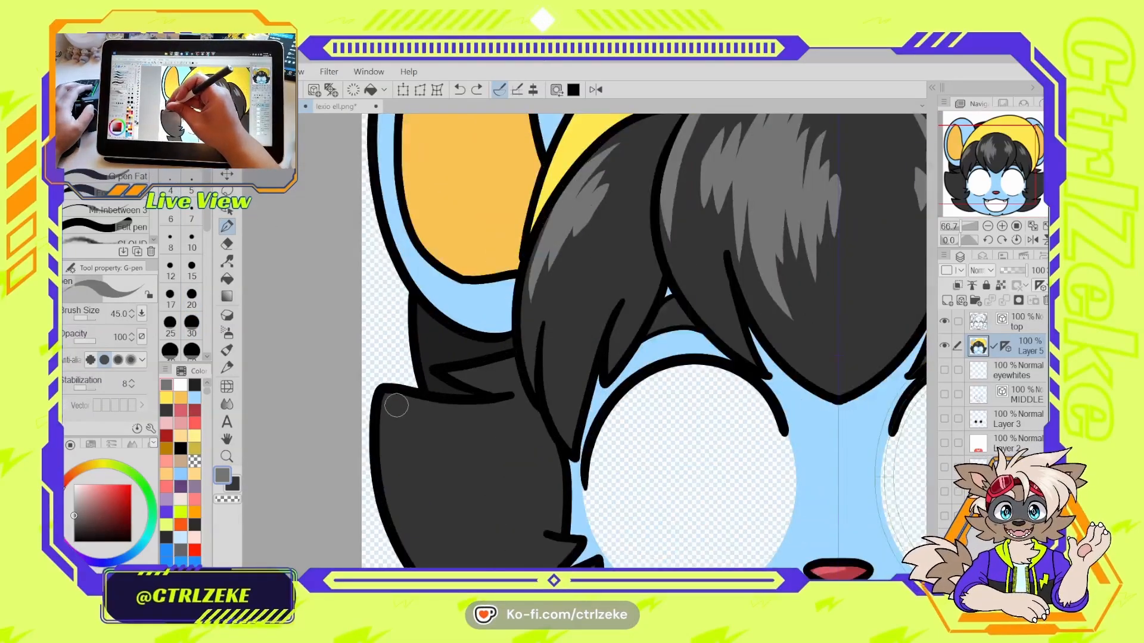
{"action": "key", "text": "]"}
{"action": "mouse_move", "coordinate": [389, 398]}
{"action": "left_mouse_down"}
{"action": "mouse_move", "coordinate": [460, 416]}
{"action": "mouse_move", "coordinate": [512, 401]}
{"action": "mouse_move", "coordinate": [415, 407]}
{"action": "left_mouse_up"}
{"action": "key", "text": "ctrl+z"}
{"action": "key", "text": "ctrl+z"}
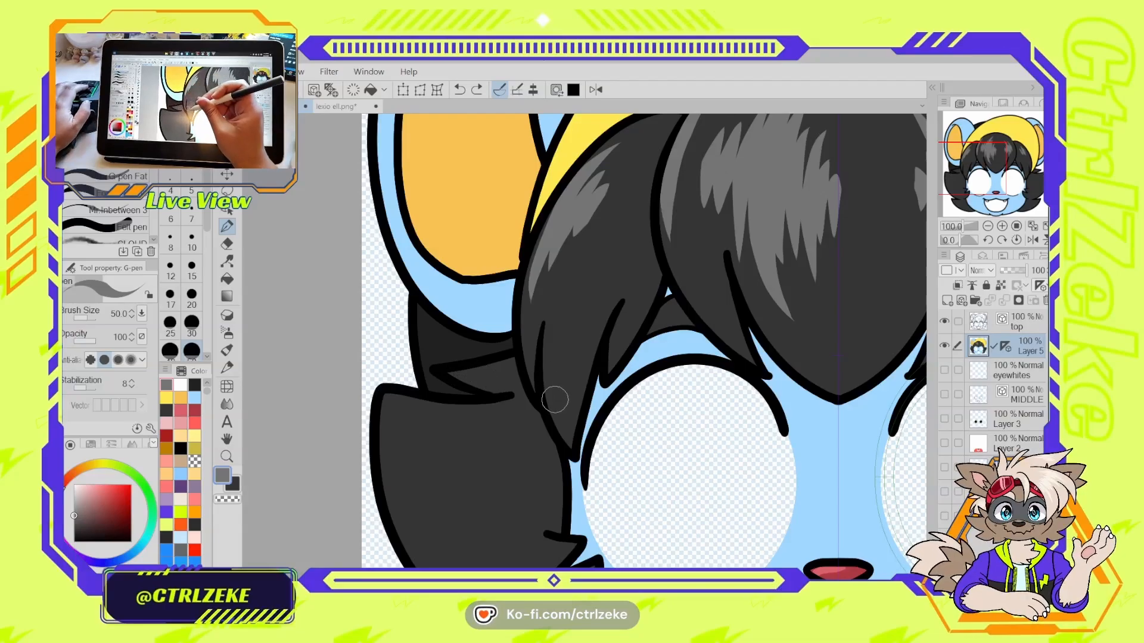
- Flip the canvas view and paint grey rim highlights along the cheek fur's upper and outer edges with G-pen Fat at size 30
{"action": "left_click", "coordinate": [143, 176]}
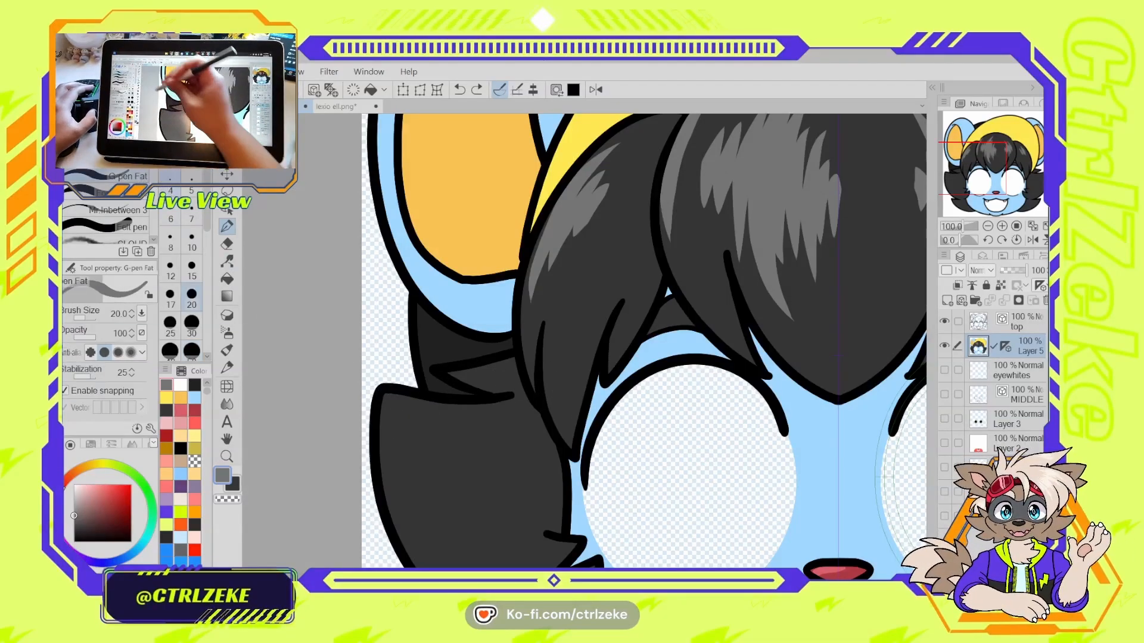
{"action": "key", "text": "h"}
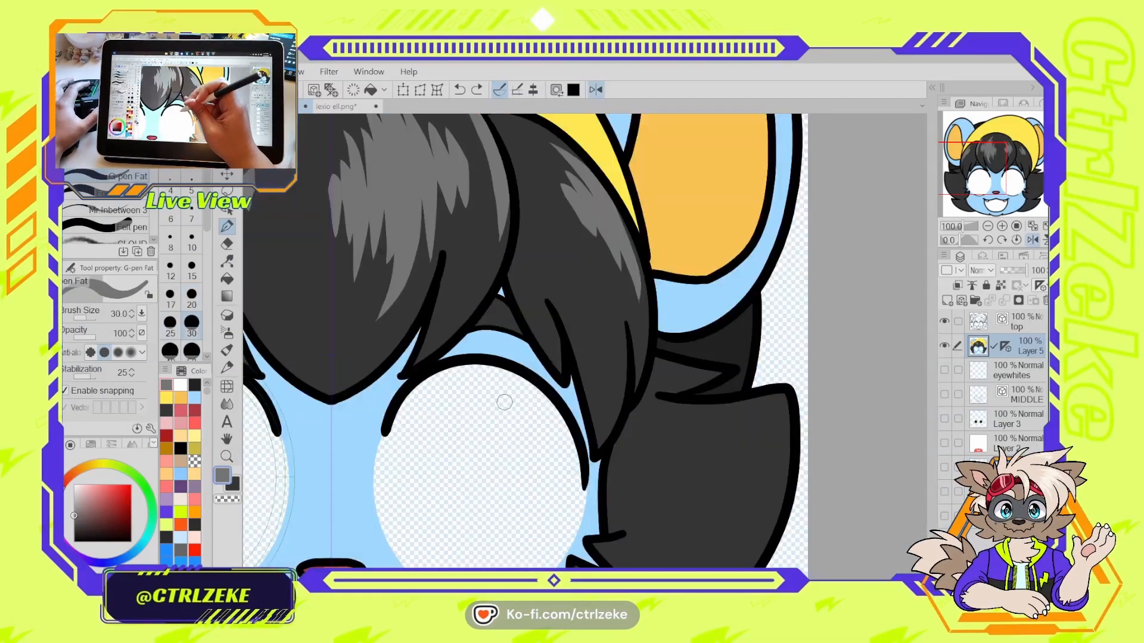
{"action": "mouse_move", "coordinate": [685, 396]}
{"action": "left_mouse_down"}
{"action": "mouse_move", "coordinate": [452, 426]}
{"action": "mouse_move", "coordinate": [575, 423]}
{"action": "left_mouse_up"}
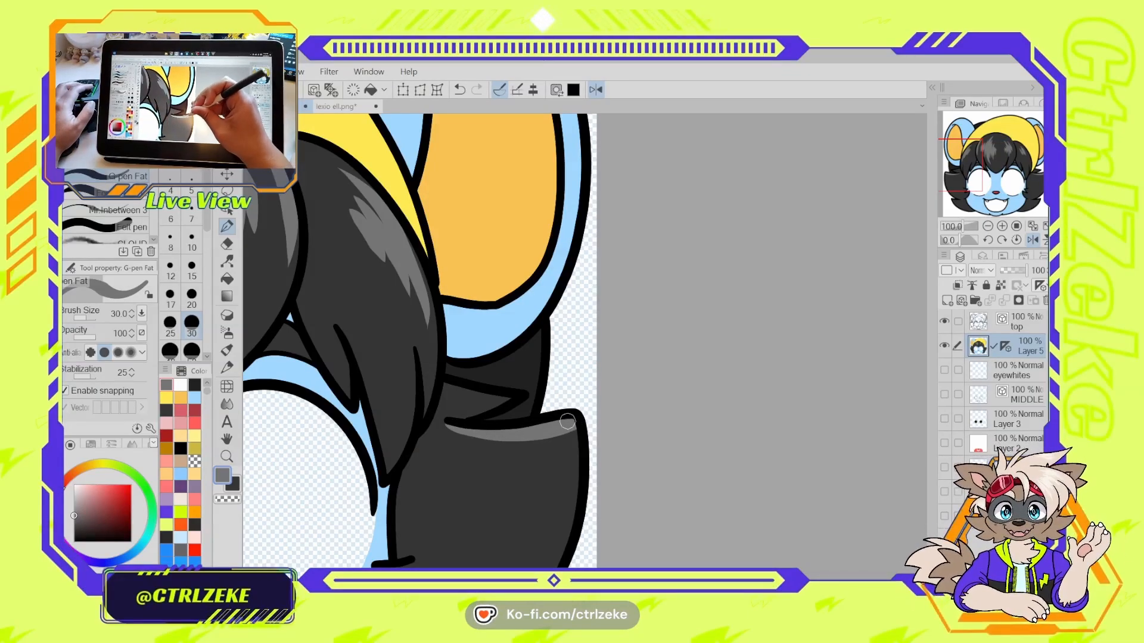
{"action": "mouse_move", "coordinate": [531, 436]}
{"action": "left_mouse_down"}
{"action": "mouse_move", "coordinate": [538, 341]}
{"action": "mouse_move", "coordinate": [555, 362]}
{"action": "mouse_move", "coordinate": [549, 417]}
{"action": "left_mouse_up"}
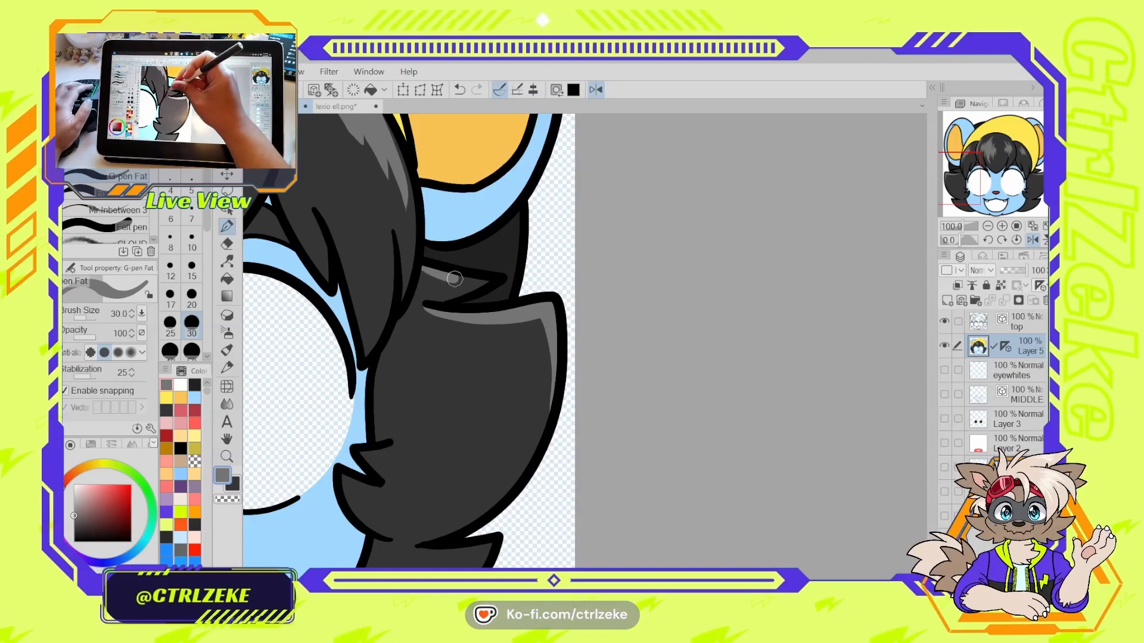
- Select the dark cheek fur and neighbouring hair tufts by colour on the edited layer, and return to G-pen Fat
{"action": "key", "text": "ctrl+minus"}
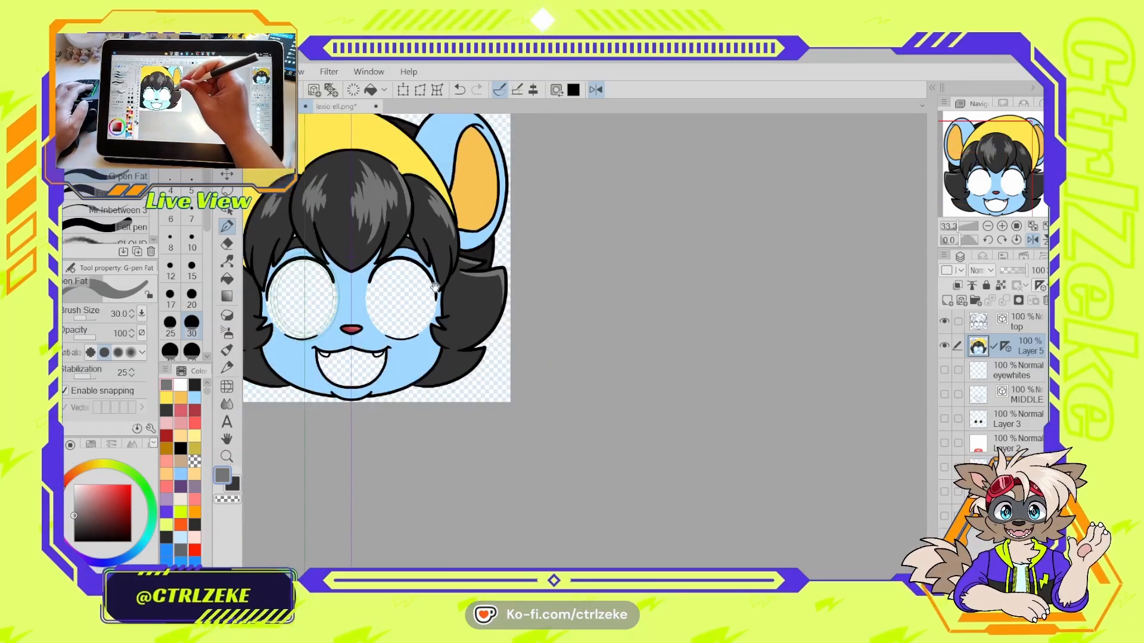
{"action": "left_click_drag", "start_coordinate": [434, 287], "coordinate": [528, 326]}
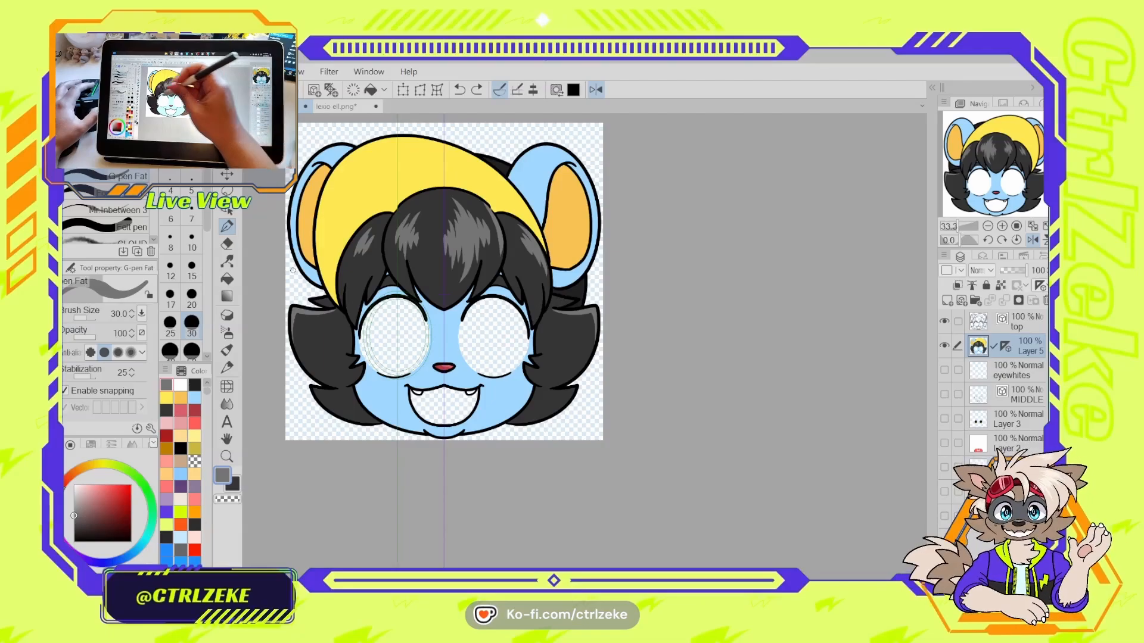
{"action": "key", "text": "w"}
{"action": "left_click", "coordinate": [323, 302]}
{"action": "left_click", "coordinate": [563, 304]}
{"action": "left_click", "coordinate": [563, 349]}
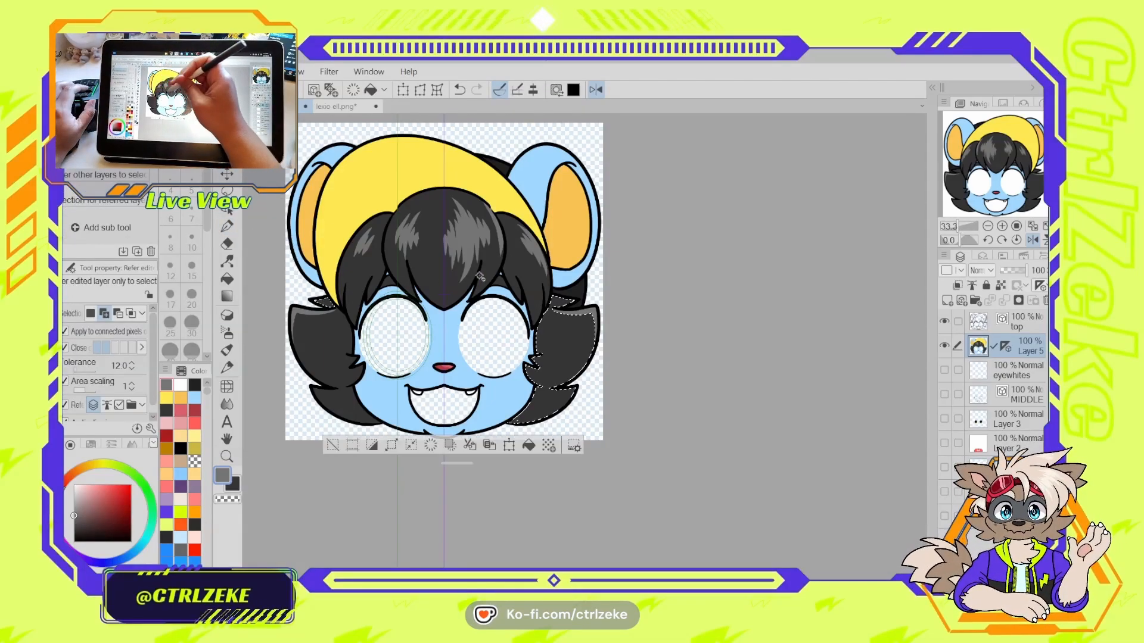
{"action": "scroll", "coordinate": [576, 297], "scroll_direction": "up", "scroll_amount": 2}
{"action": "key", "text": "p"}
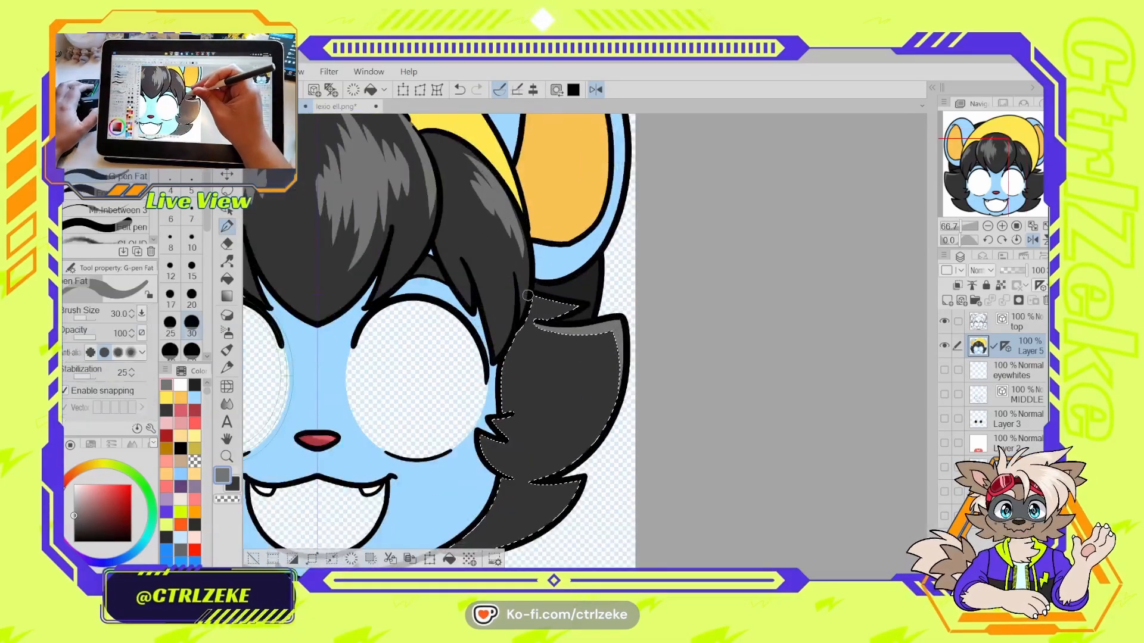
- Paint a grey rim highlight on the small dark tuft above the cheek fur and clear the selection
{"action": "scroll", "coordinate": [577, 307], "scroll_direction": "up", "scroll_amount": 1}
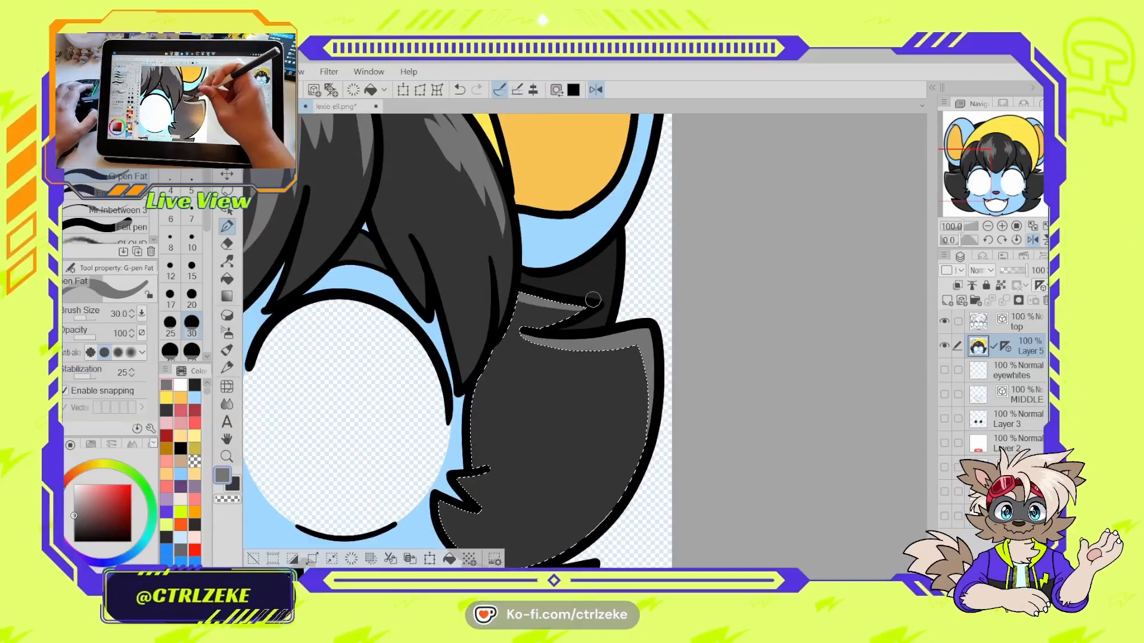
{"action": "left_click_drag", "start_coordinate": [523, 301], "coordinate": [584, 308]}
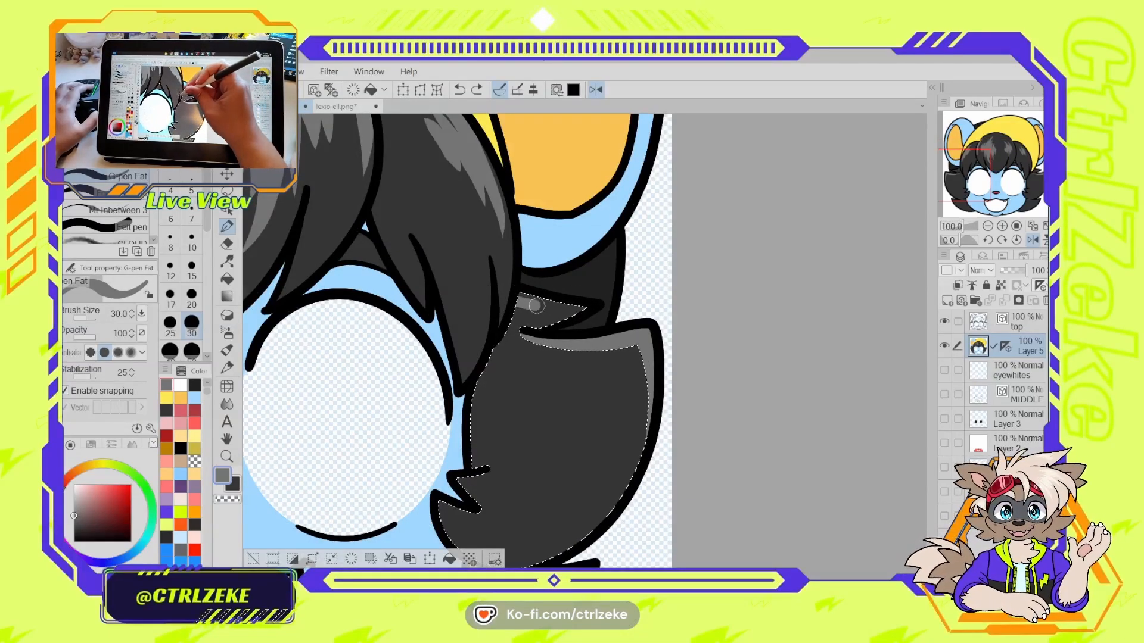
{"action": "scroll", "coordinate": [569, 301], "scroll_direction": "down", "scroll_amount": 3}
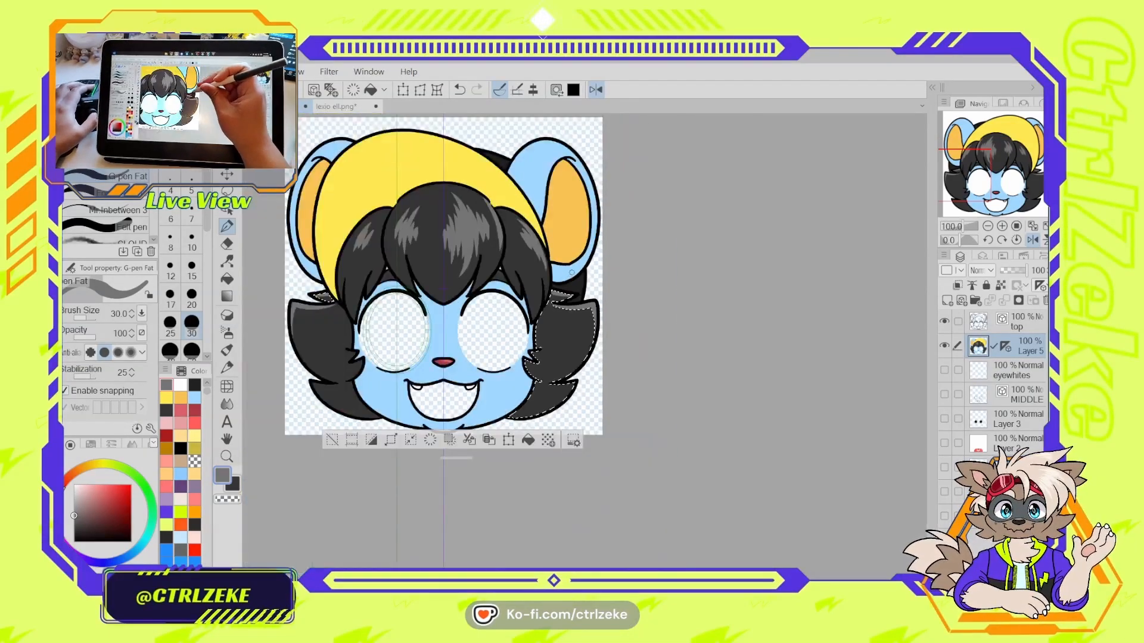
{"action": "scroll", "coordinate": [591, 305], "scroll_direction": "down", "scroll_amount": 3}
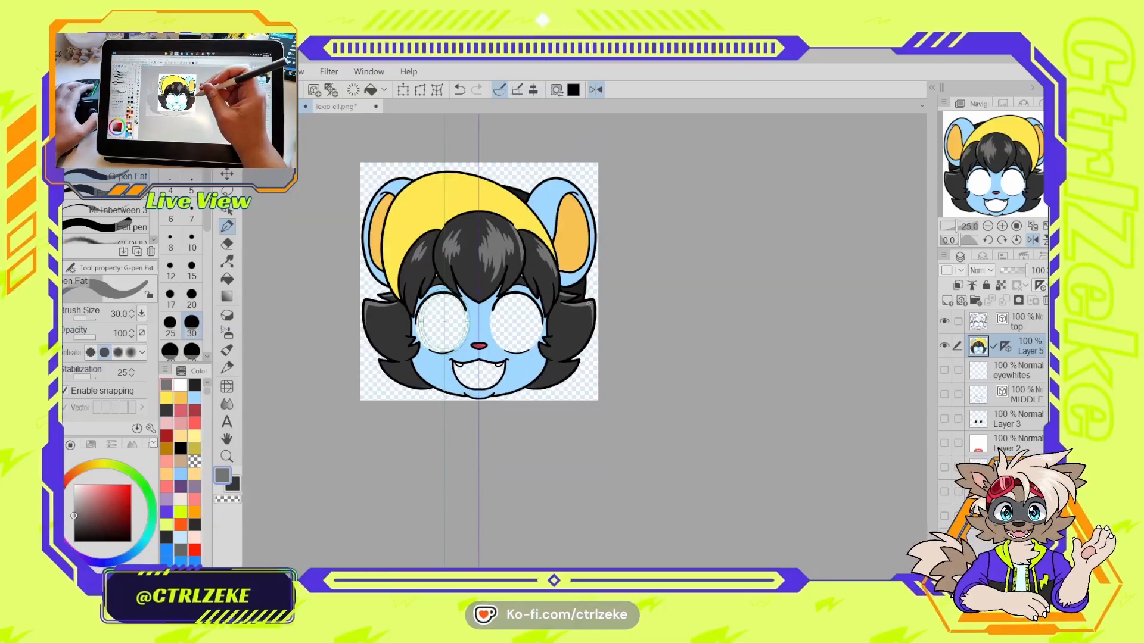
{"action": "scroll", "coordinate": [586, 308], "scroll_direction": "up", "scroll_amount": 4}
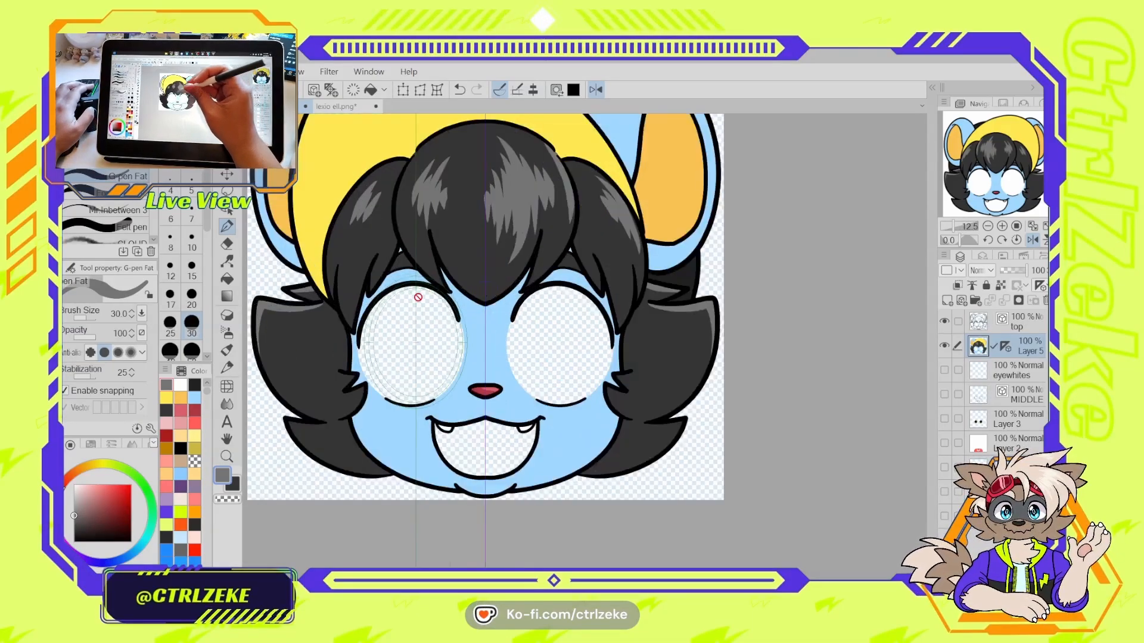
{"action": "left_click_drag", "start_coordinate": [416, 296], "coordinate": [490, 330]}
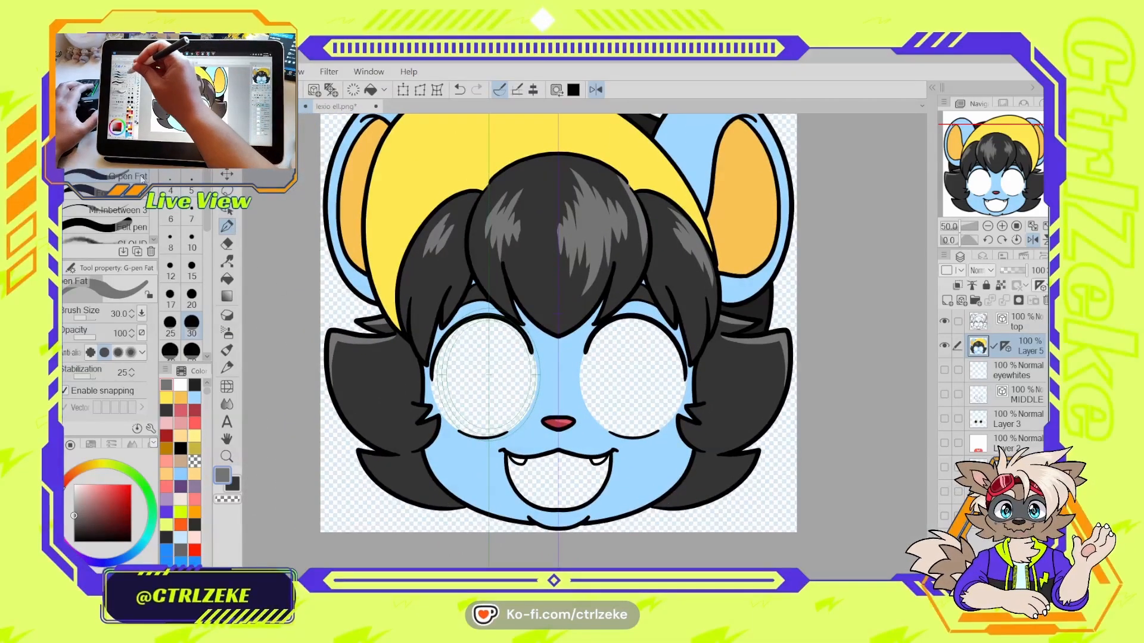
- Switch to the effect line pen, try a grey streak on the outer cheek fur at size 20, undo it and set size 25
{"action": "left_click", "coordinate": [128, 159]}
{"action": "key", "text": "bracketleft"}
{"action": "key", "text": "bracketleft"}
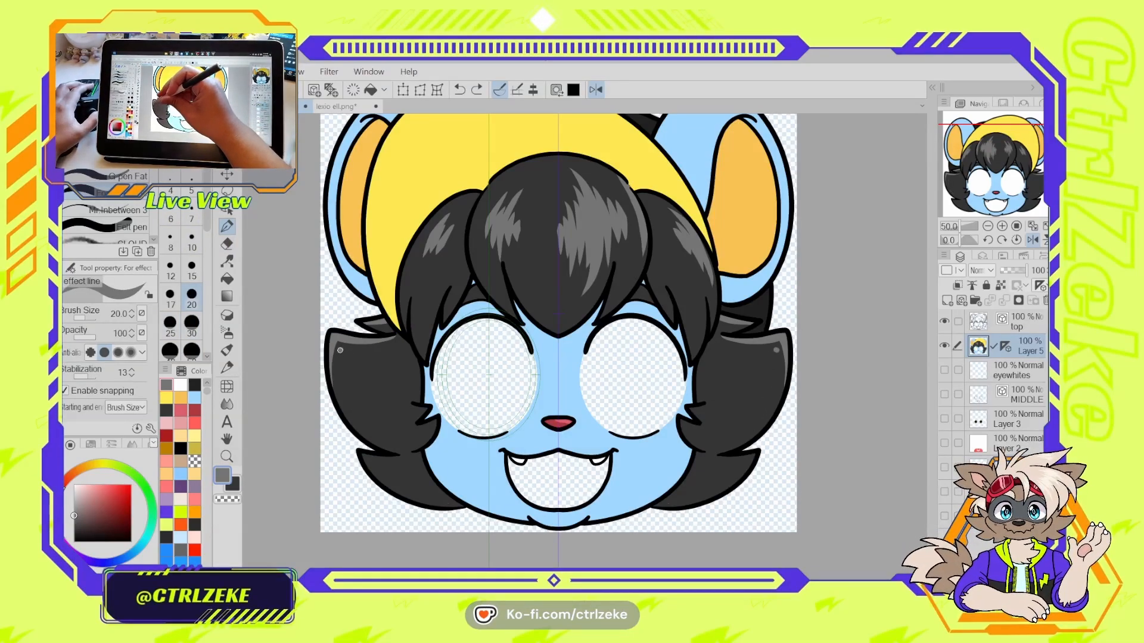
{"action": "left_click_drag", "start_coordinate": [340, 350], "coordinate": [352, 411]}
{"action": "key", "text": "bracketright"}
{"action": "key", "text": "ctrl+z"}
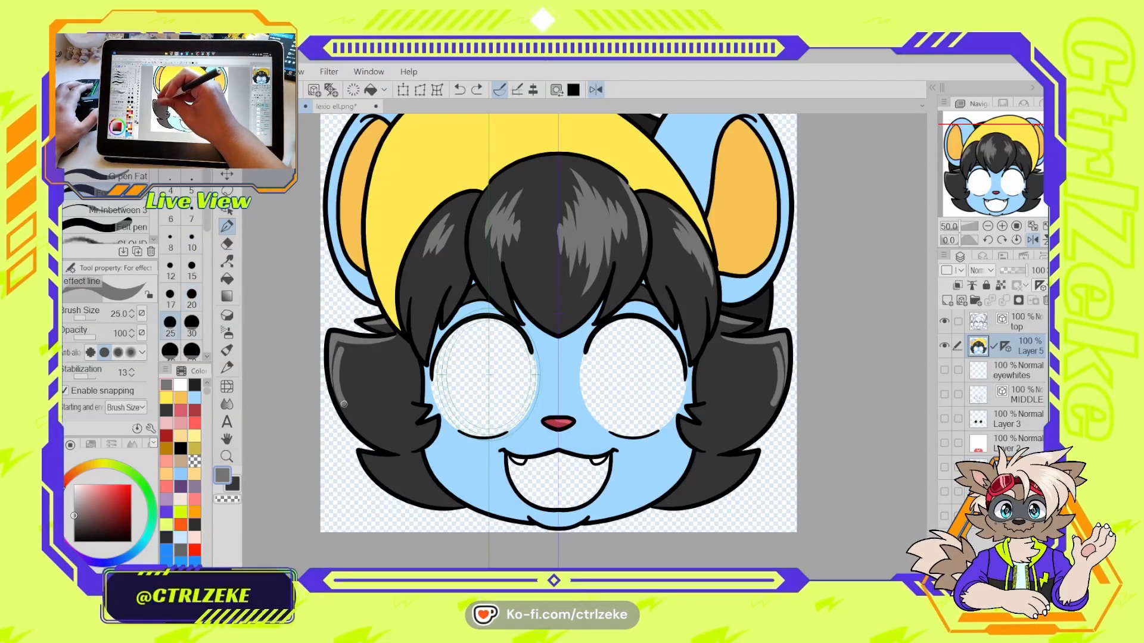
- Try mirrored grey streaks down the outer cheek fur with the effect line pen at size 25, undoing them
{"action": "key", "text": "ctrl+minus"}
{"action": "key", "text": "ctrl+minus"}
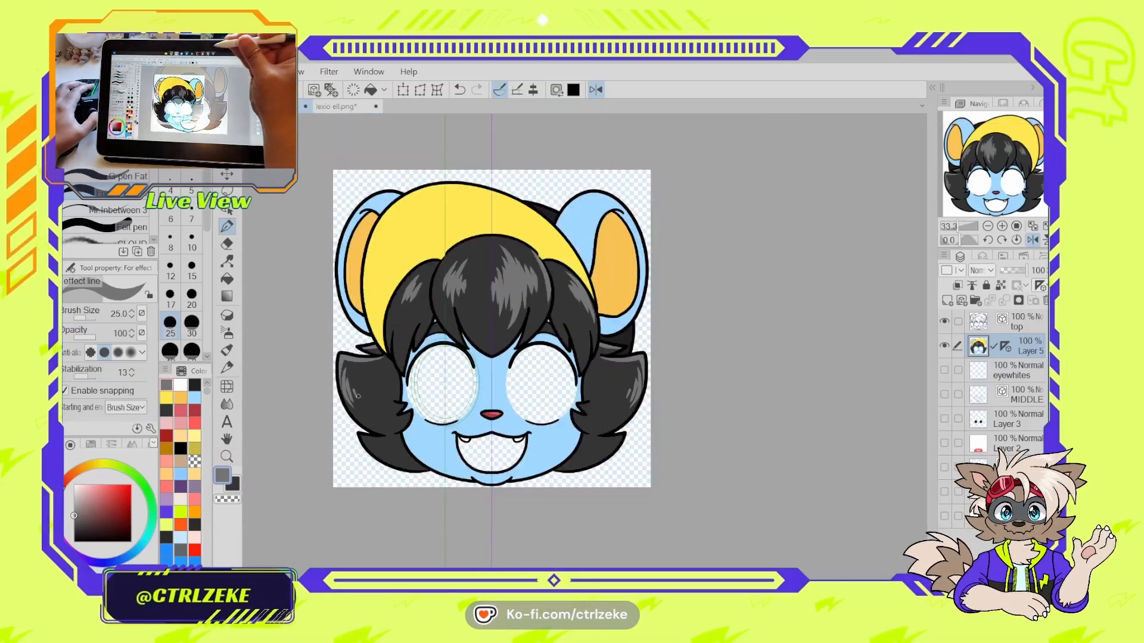
{"action": "key", "text": "ctrl+plus"}
{"action": "key", "text": "ctrl+plus"}
{"action": "key", "text": "ctrl+plus"}
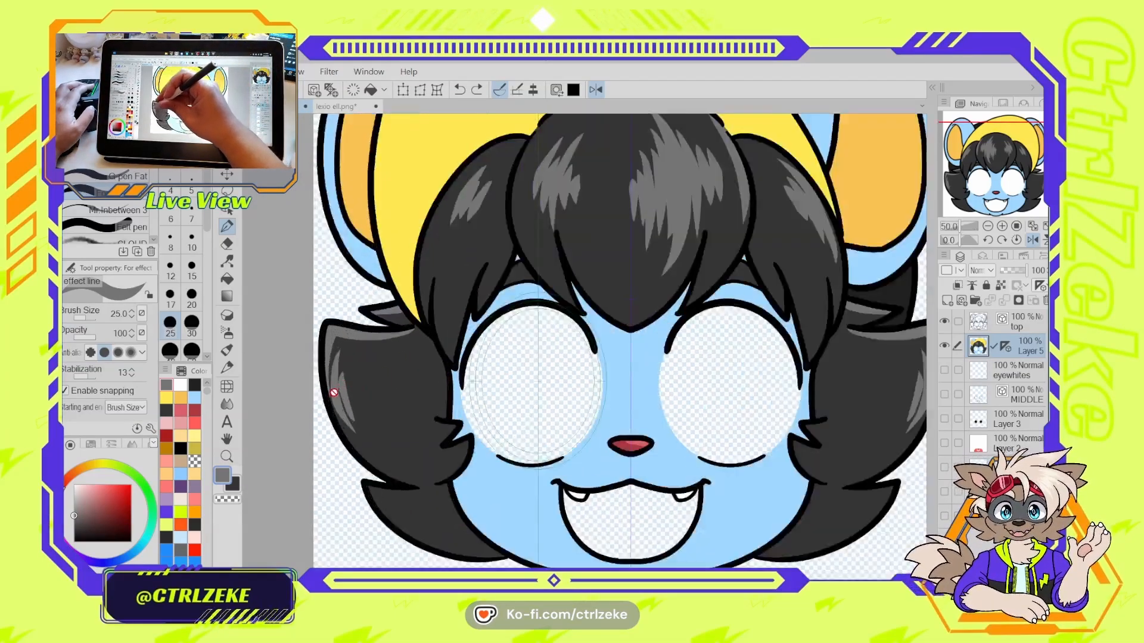
{"action": "left_click_drag", "start_coordinate": [345, 382], "coordinate": [353, 412]}
{"action": "key", "text": "ctrl+z"}
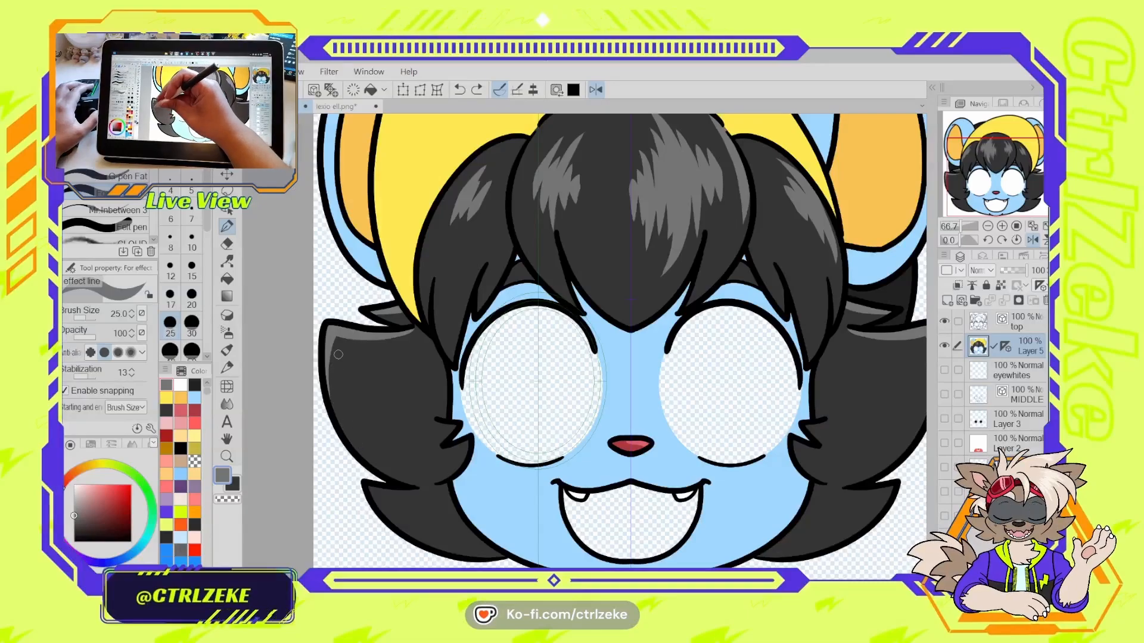
- Paint mirrored grey streak highlights down the outer cheek fur and its lower tufts with the effect line pen at size 25
{"action": "mouse_move", "coordinate": [335, 349]}
{"action": "left_mouse_down"}
{"action": "mouse_move", "coordinate": [333, 382]}
{"action": "mouse_move", "coordinate": [355, 424]}
{"action": "left_mouse_up"}
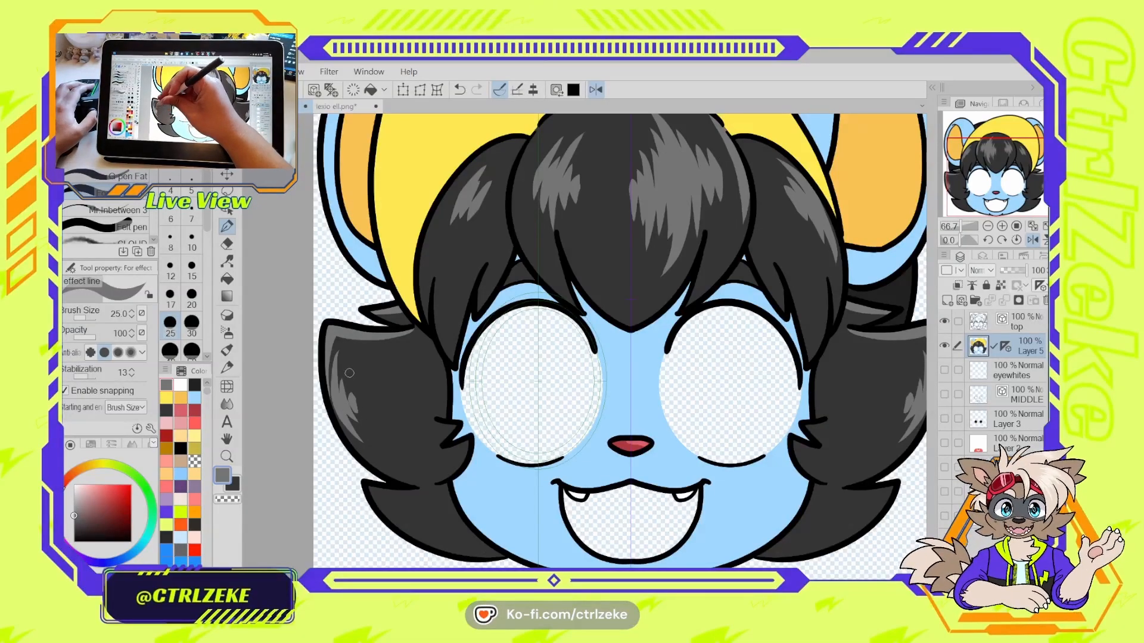
{"action": "key", "text": "ctrl+minus"}
{"action": "key", "text": "ctrl+minus"}
{"action": "key", "text": "ctrl+minus"}
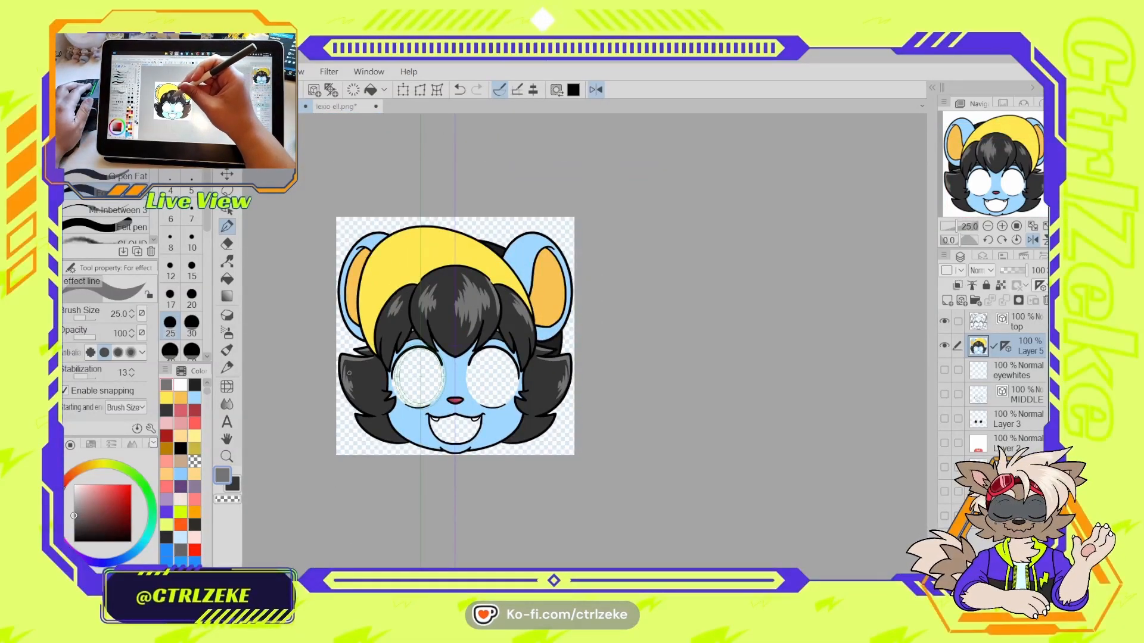
{"action": "key", "text": "ctrl+plus"}
{"action": "key", "text": "ctrl+plus"}
{"action": "key", "text": "ctrl+plus"}
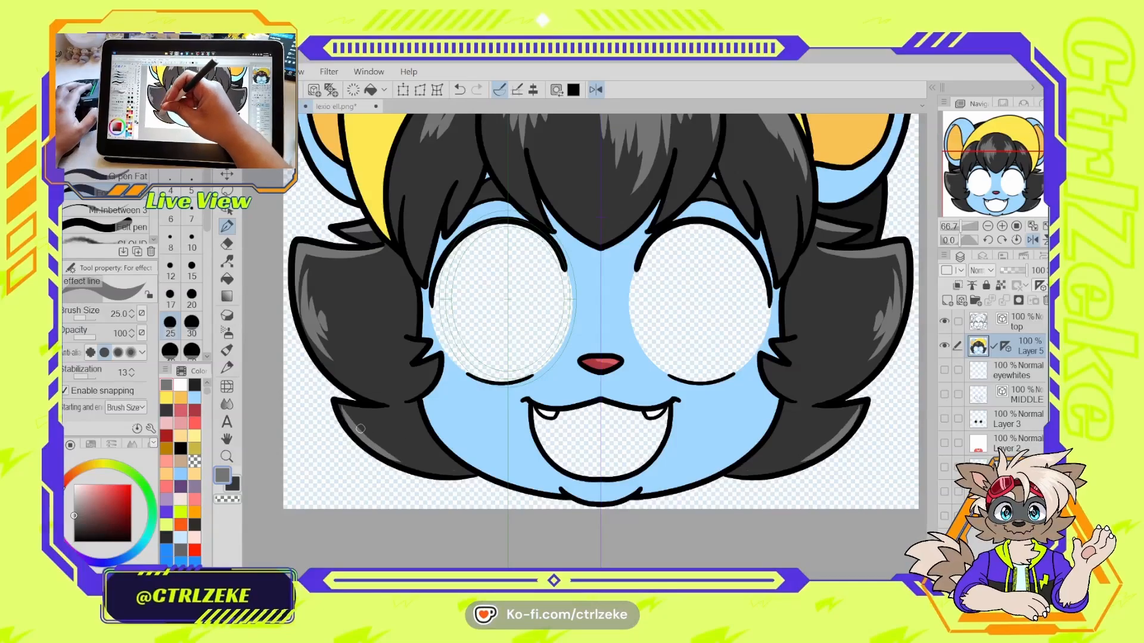
- Flip the canvas view back to its original orientation and check the whole head
{"action": "key", "text": "ctrl+minus"}
{"action": "key", "text": "ctrl+minus"}
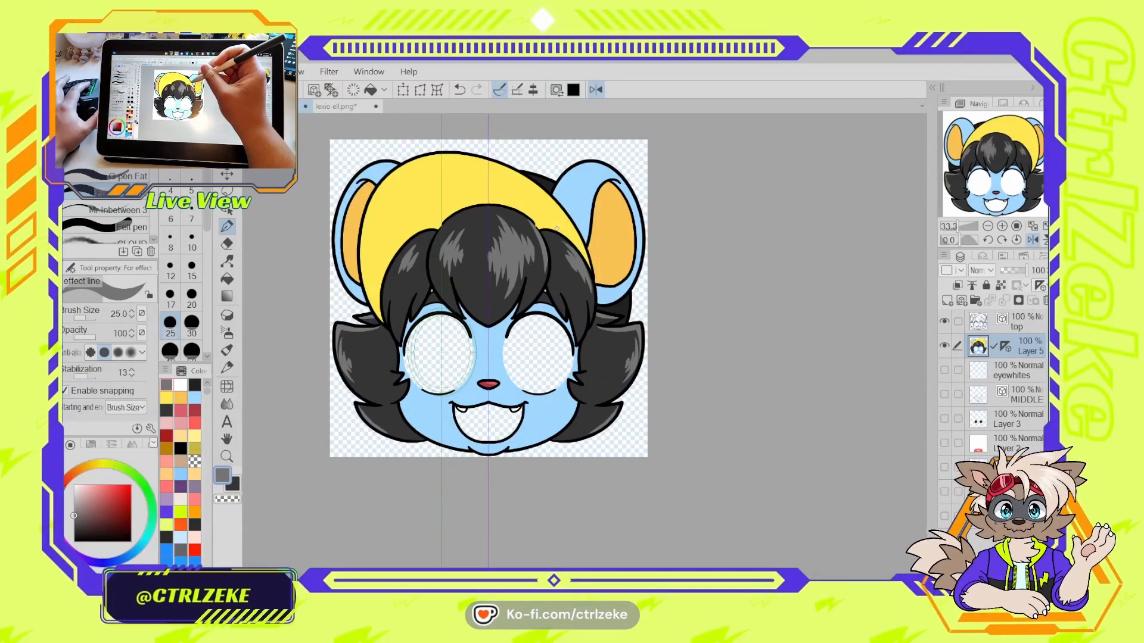
{"action": "left_click", "coordinate": [595, 90]}
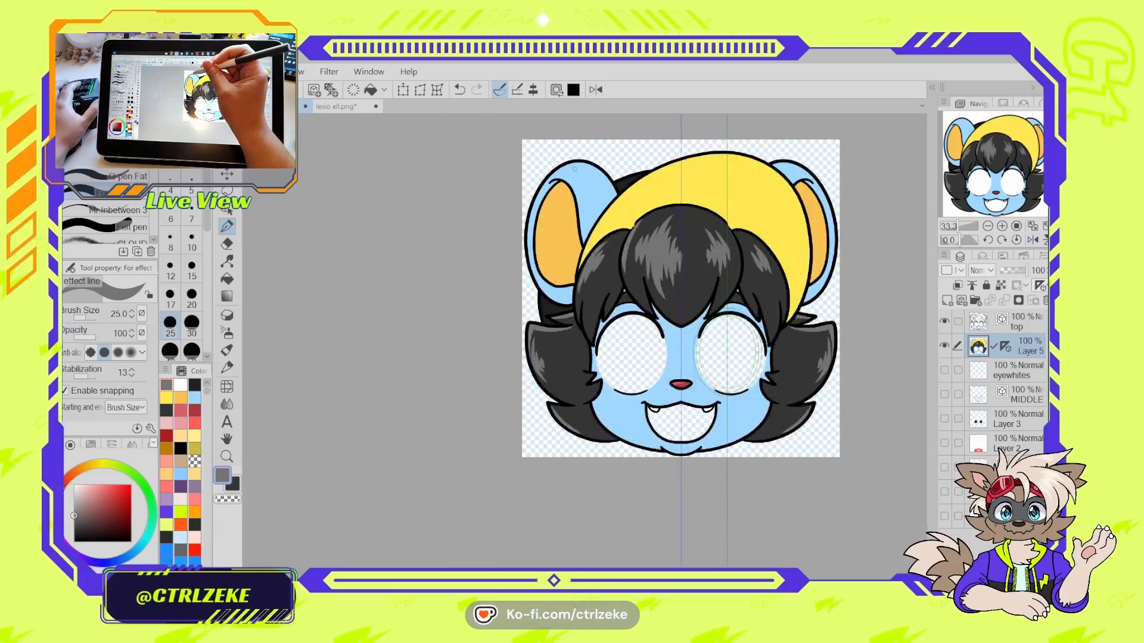
{"action": "left_click_drag", "start_coordinate": [695, 215], "coordinate": [537, 255]}
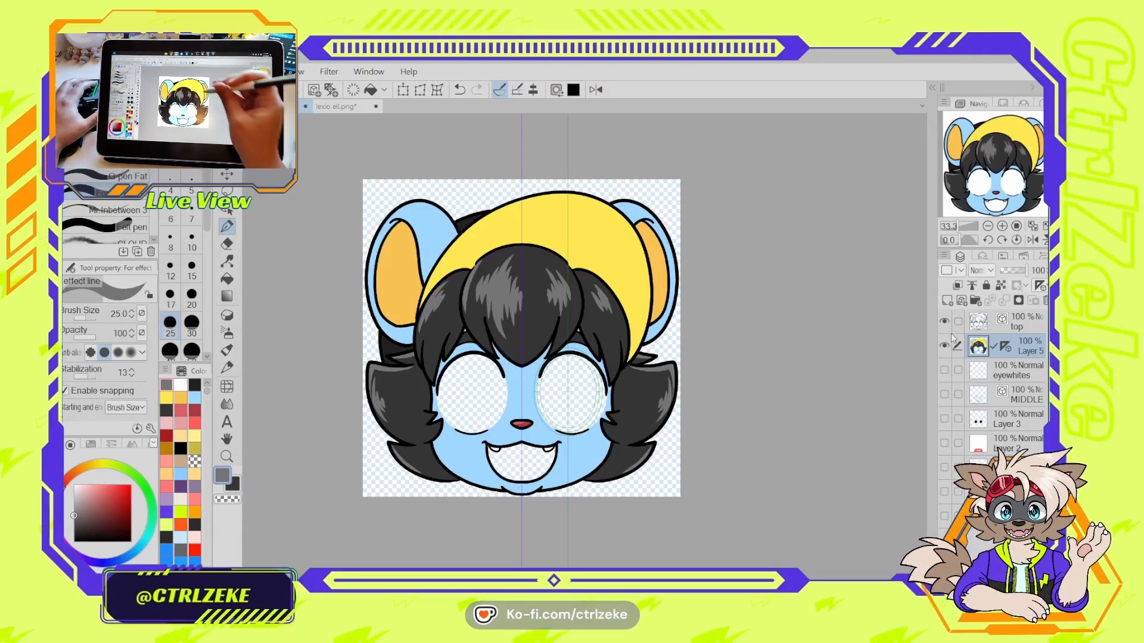
{"action": "key", "text": "w"}
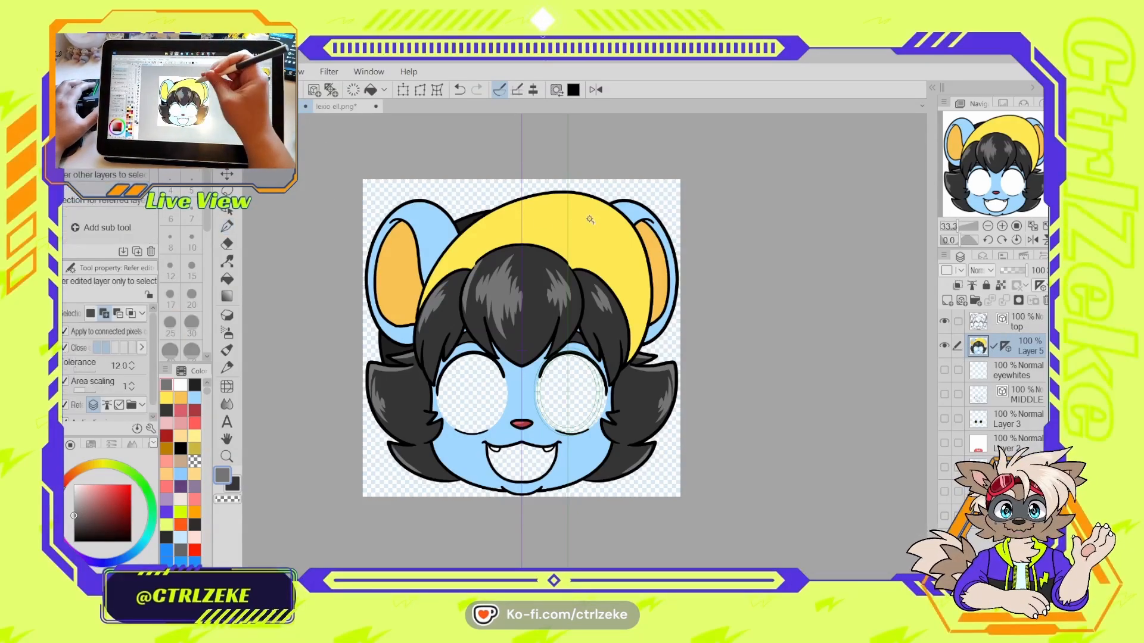
{"action": "left_click", "coordinate": [597, 220]}
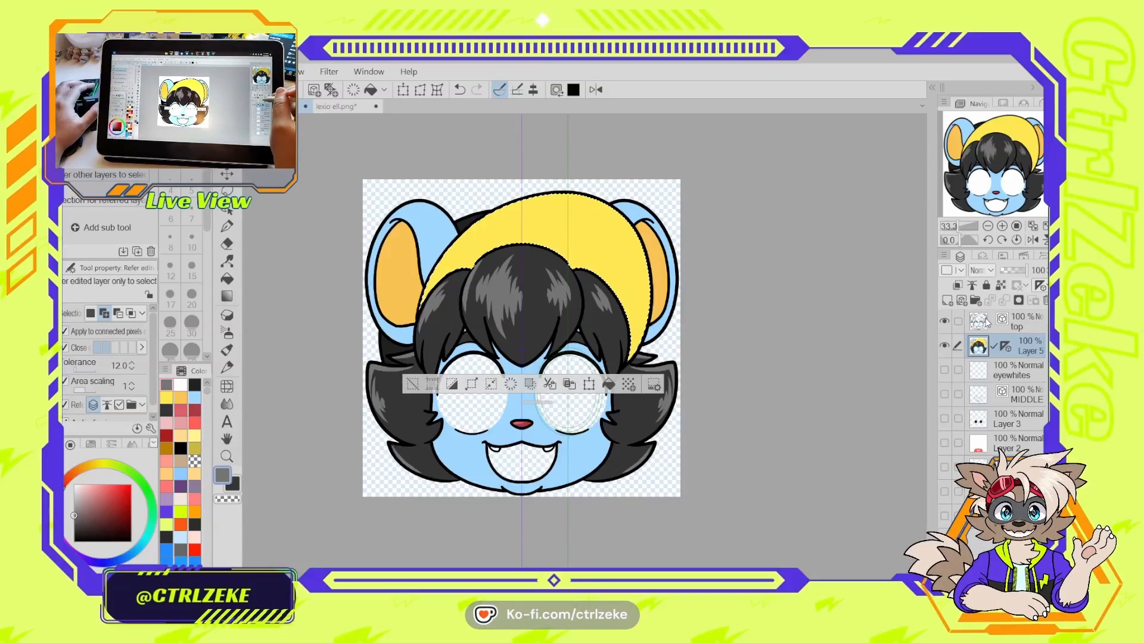
{"action": "key", "text": "ctrl+d"}
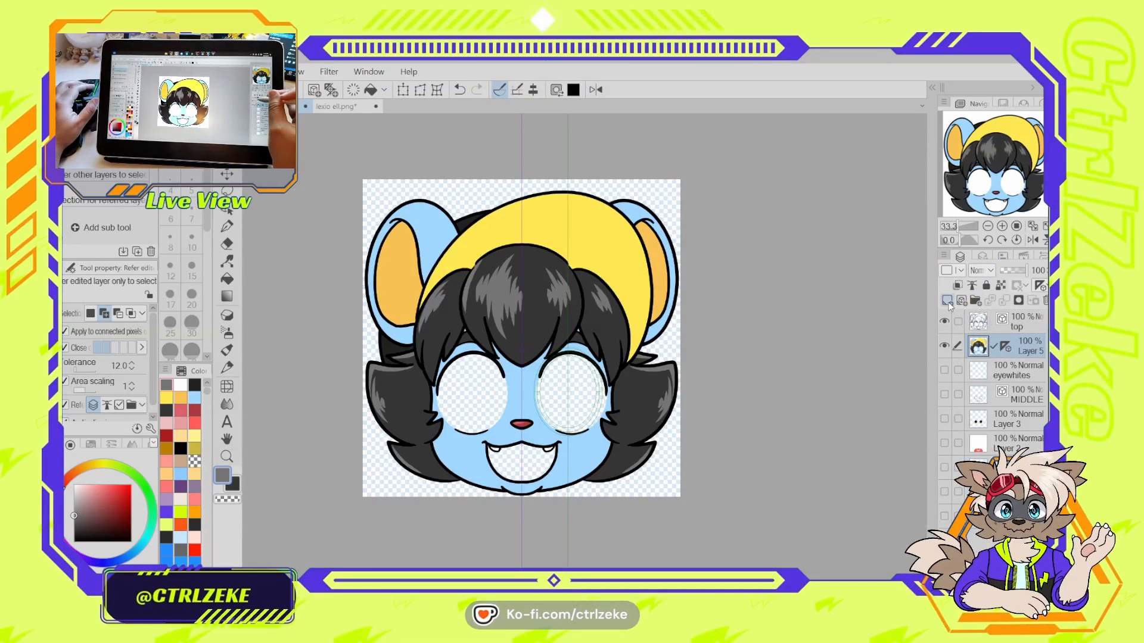
- Add a new Multiply layer above the flat colours, set the top lineart layer as reference, and make the new layer active
{"action": "left_click", "coordinate": [947, 300]}
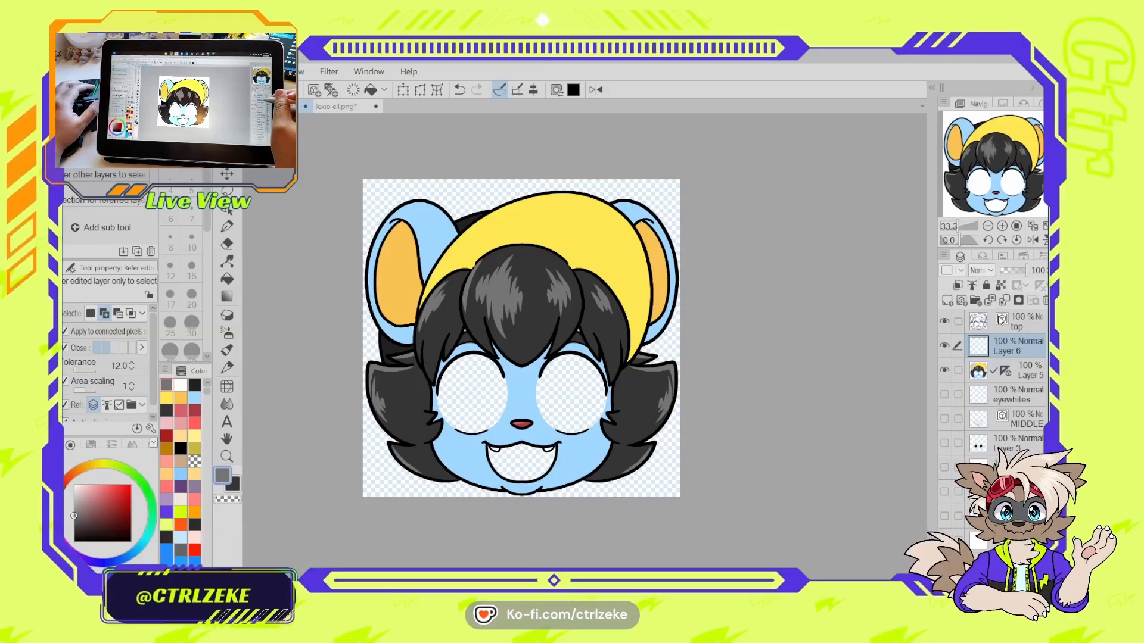
{"action": "left_click", "coordinate": [999, 319]}
{"action": "left_click", "coordinate": [980, 325]}
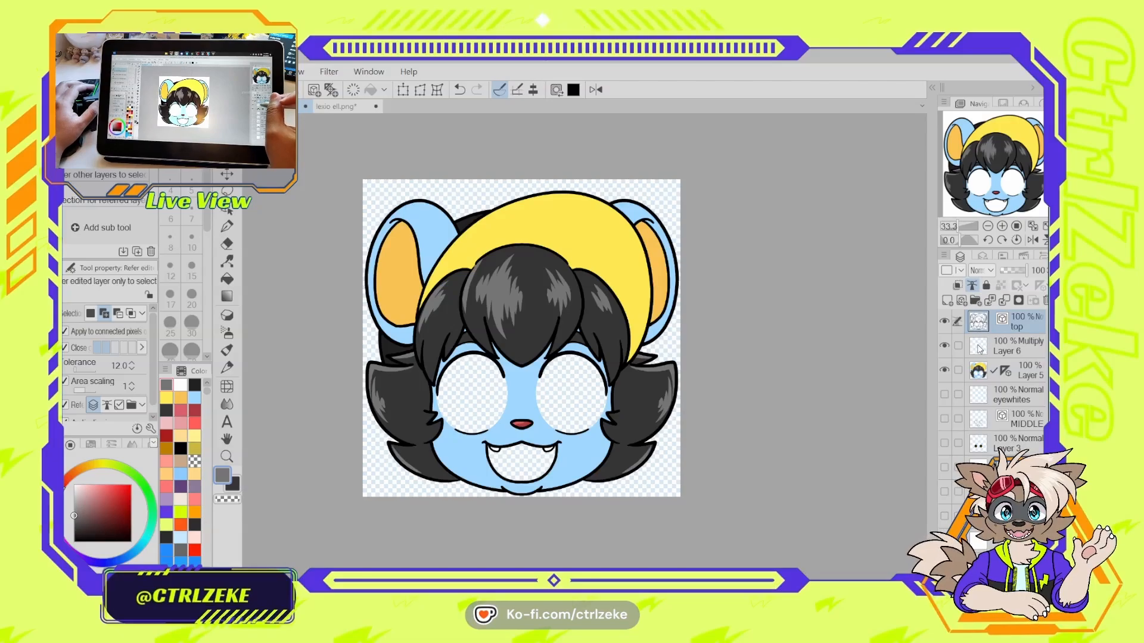
{"action": "left_click", "coordinate": [981, 345]}
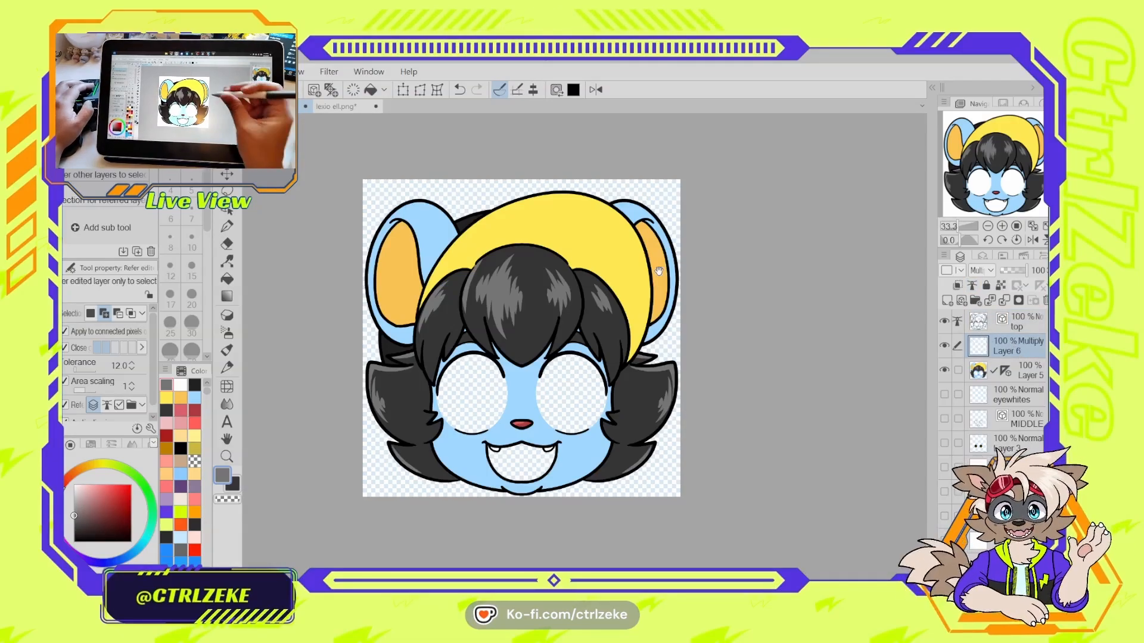
- Try to select the yellow area on top of the head with Auto select referring only to the reference layer
{"action": "left_click_drag", "start_coordinate": [659, 271], "coordinate": [635, 319]}
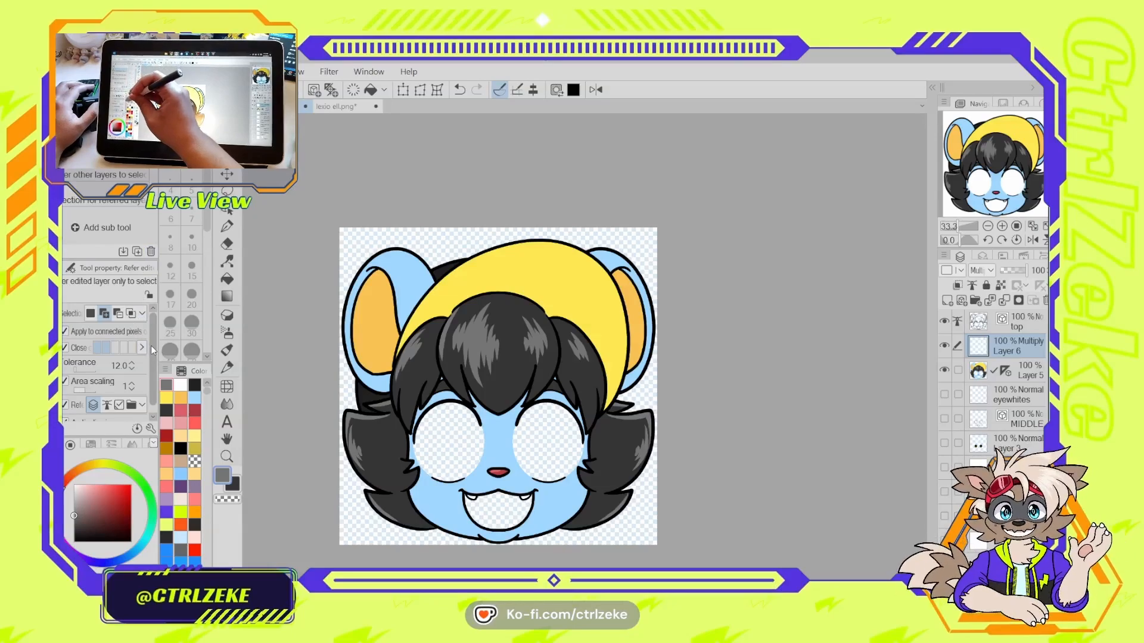
{"action": "left_click_drag", "start_coordinate": [153, 346], "coordinate": [154, 370]}
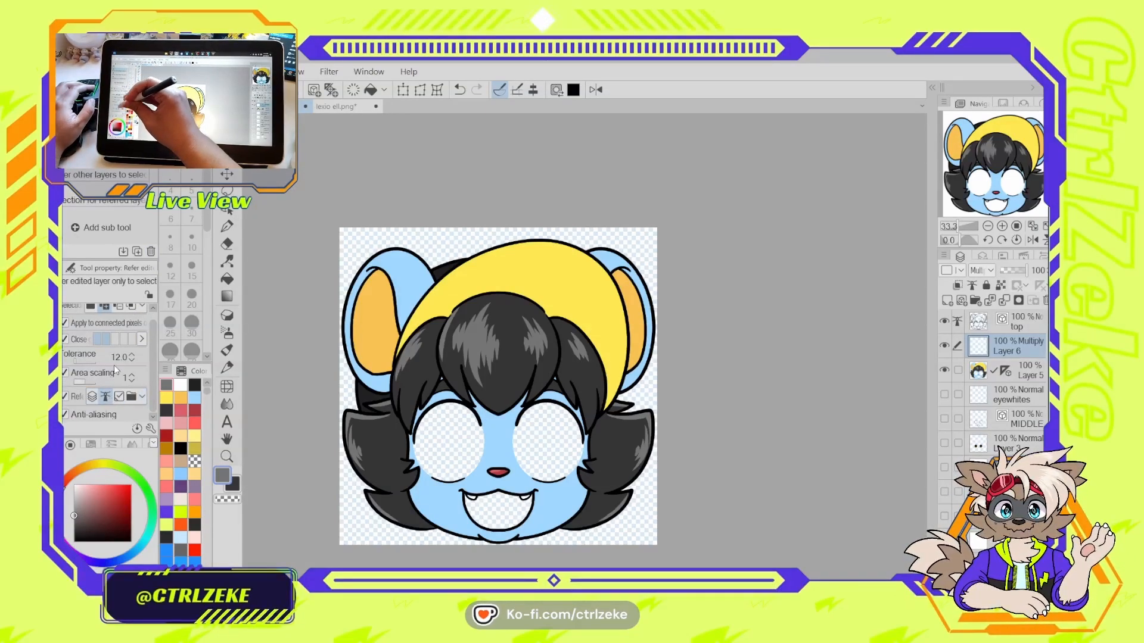
{"action": "left_click", "coordinate": [538, 272], "text": "ctrl+shift"}
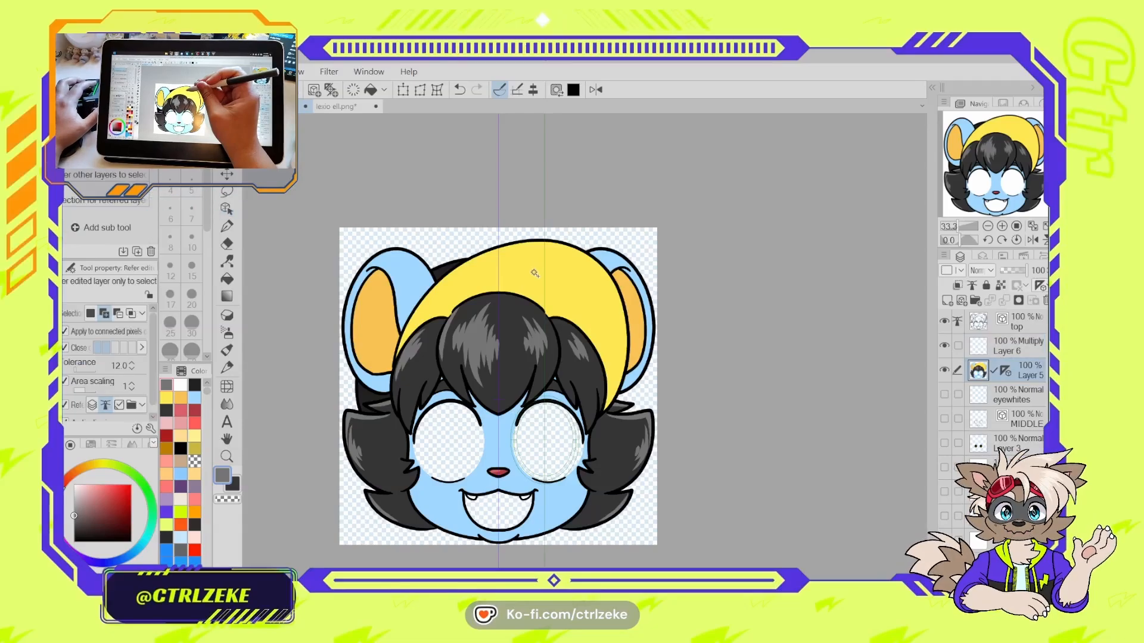
{"action": "left_click", "coordinate": [570, 280]}
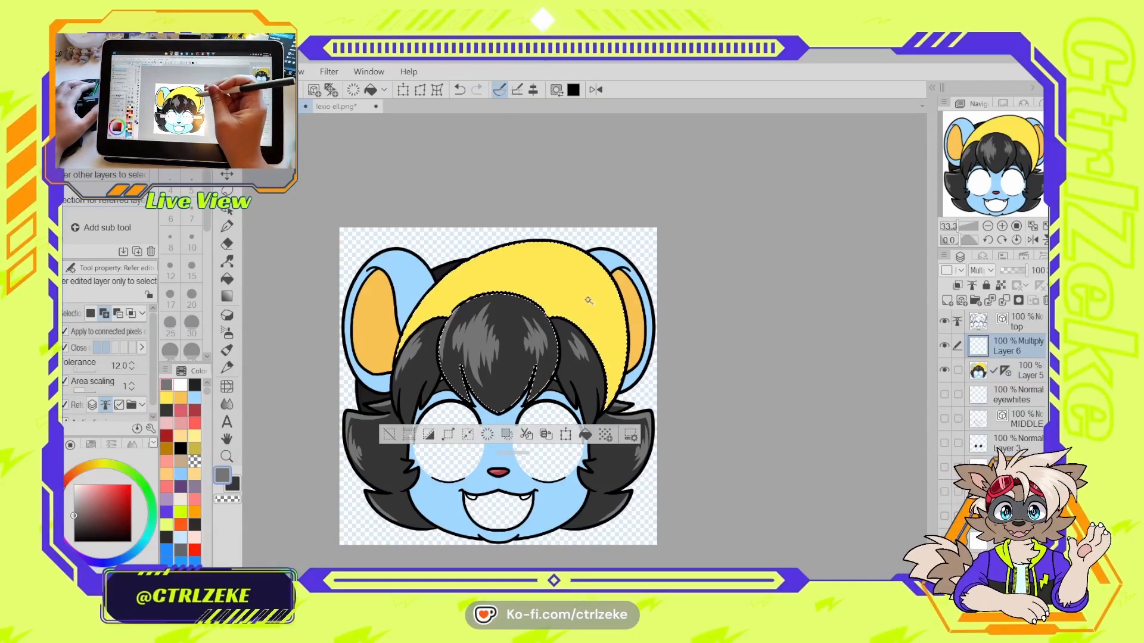
{"action": "scroll", "coordinate": [461, 316], "scroll_direction": "up", "scroll_amount": 4}
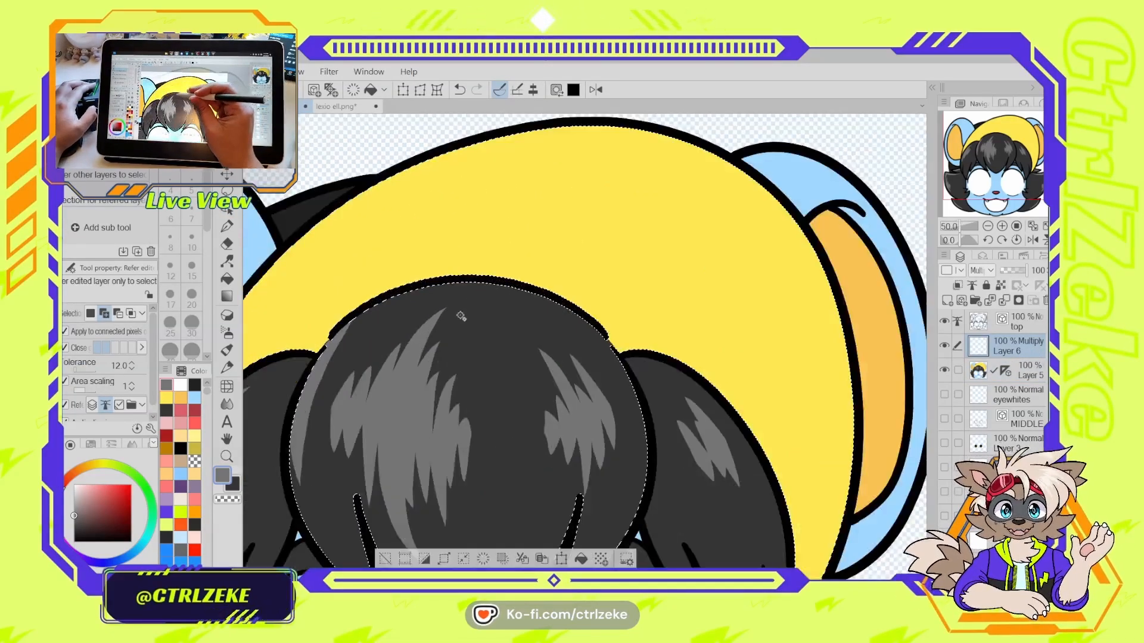
{"action": "scroll", "coordinate": [461, 315], "scroll_direction": "up", "scroll_amount": 6}
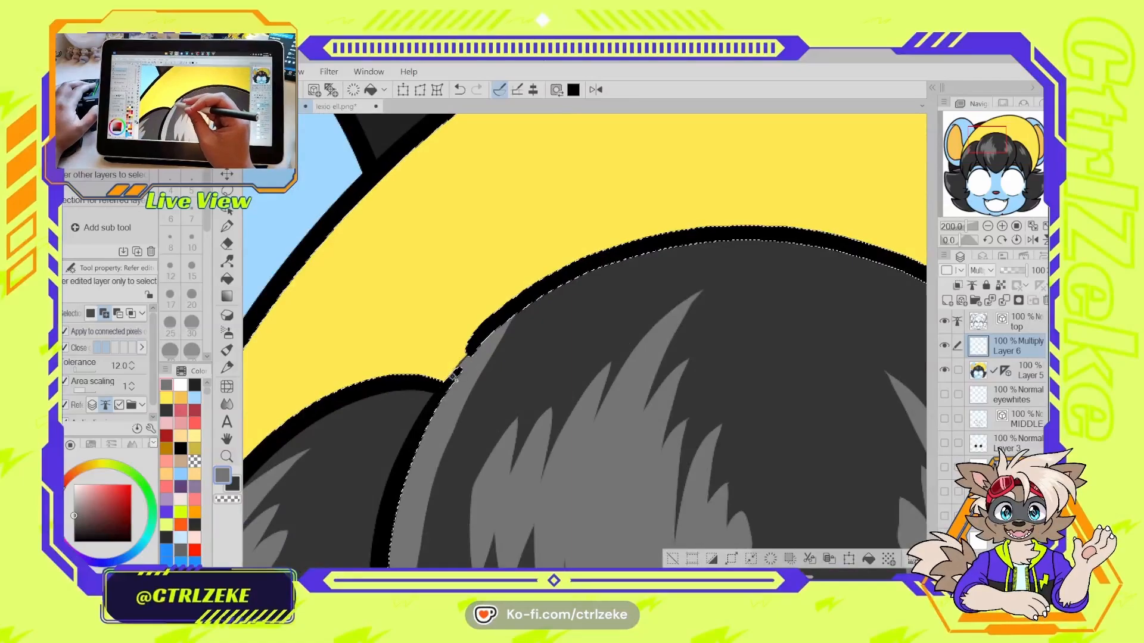
{"action": "scroll", "coordinate": [453, 375], "scroll_direction": "down", "scroll_amount": 6}
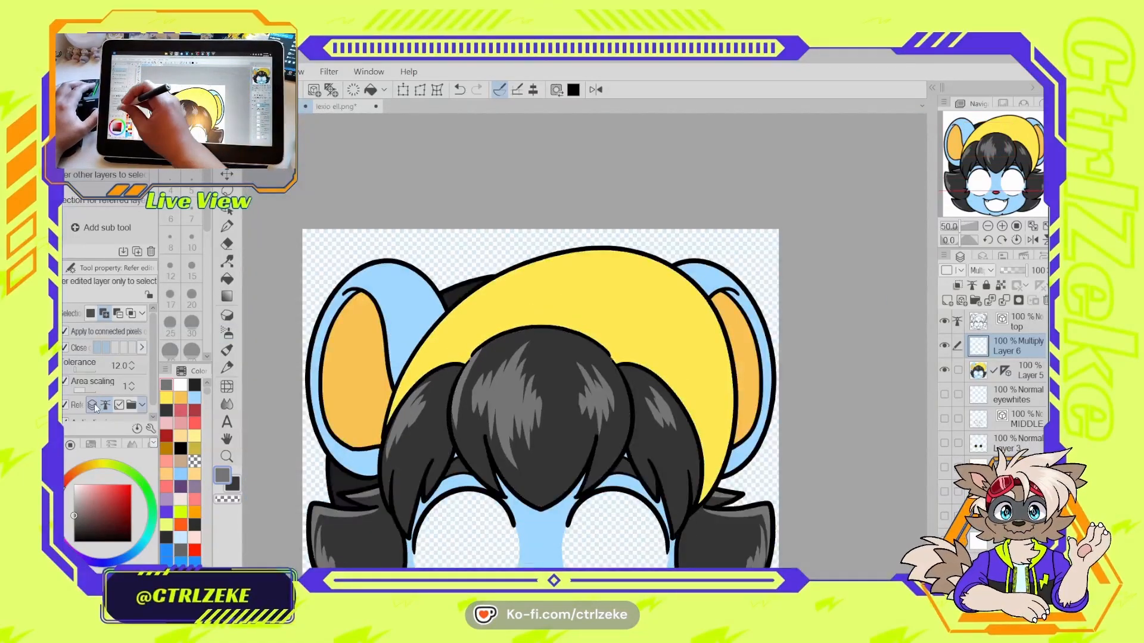
- Make Auto select refer to all layers and select the yellow area on top of the head
{"action": "left_click", "coordinate": [94, 405]}
{"action": "left_click", "coordinate": [576, 294]}
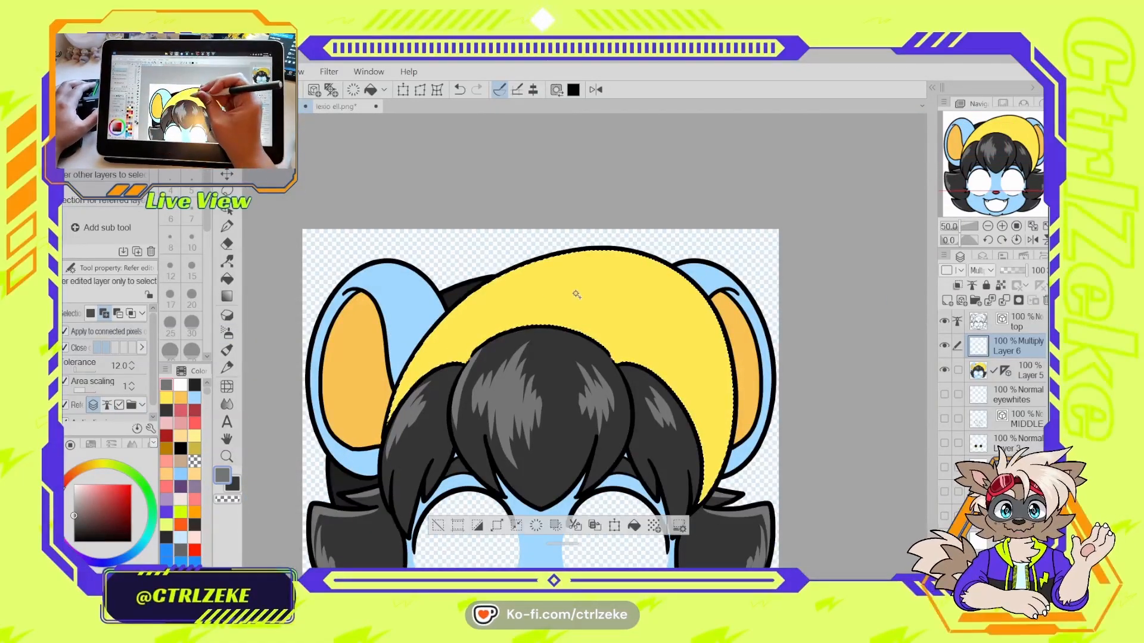
{"action": "scroll", "coordinate": [576, 294], "scroll_direction": "down", "scroll_amount": 1}
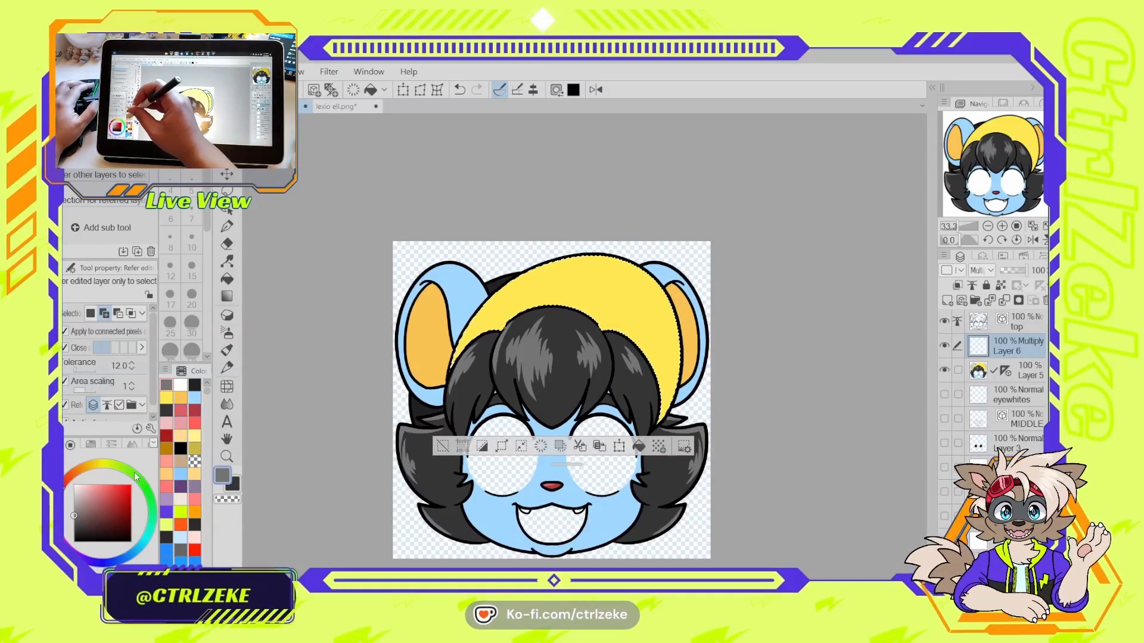
- Choose a near-black colour and try a foreground-to-transparent gradient over the selected yellow area on the Multiply layer, undoing it
{"action": "left_click", "coordinate": [85, 492]}
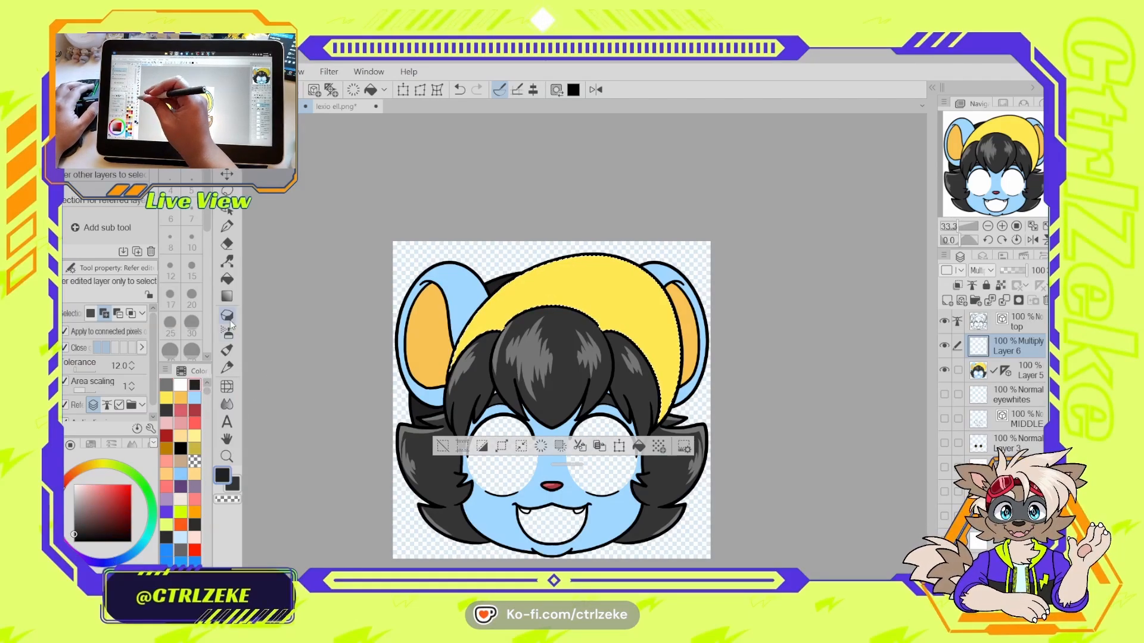
{"action": "left_click", "coordinate": [227, 296]}
{"action": "left_click_drag", "start_coordinate": [528, 447], "coordinate": [508, 512]}
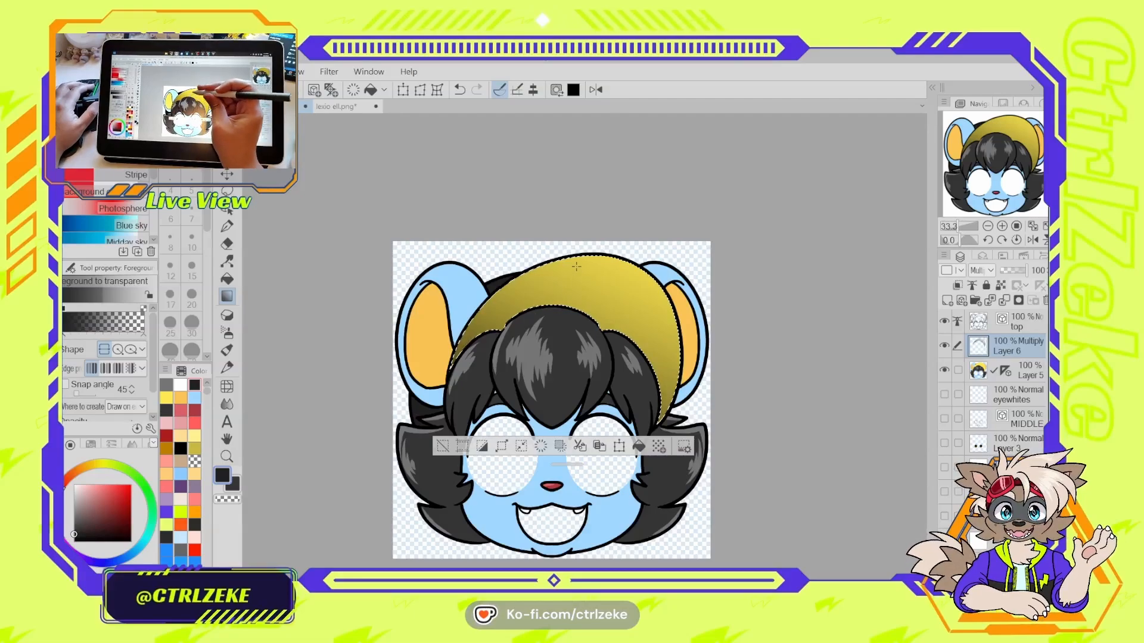
{"action": "key", "text": "ctrl+z"}
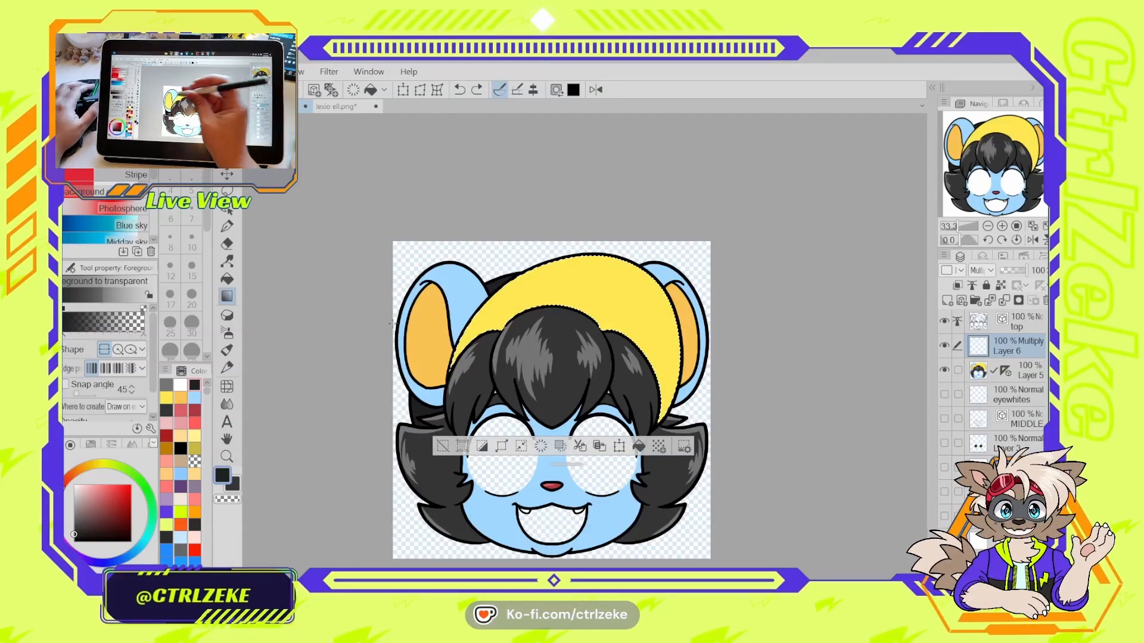
- Try muted lavender-blue foreground-to-transparent gradients over the selected yellow area, starting from the dark bangs towards the upper right, undoing each one
{"action": "left_click", "coordinate": [86, 495]}
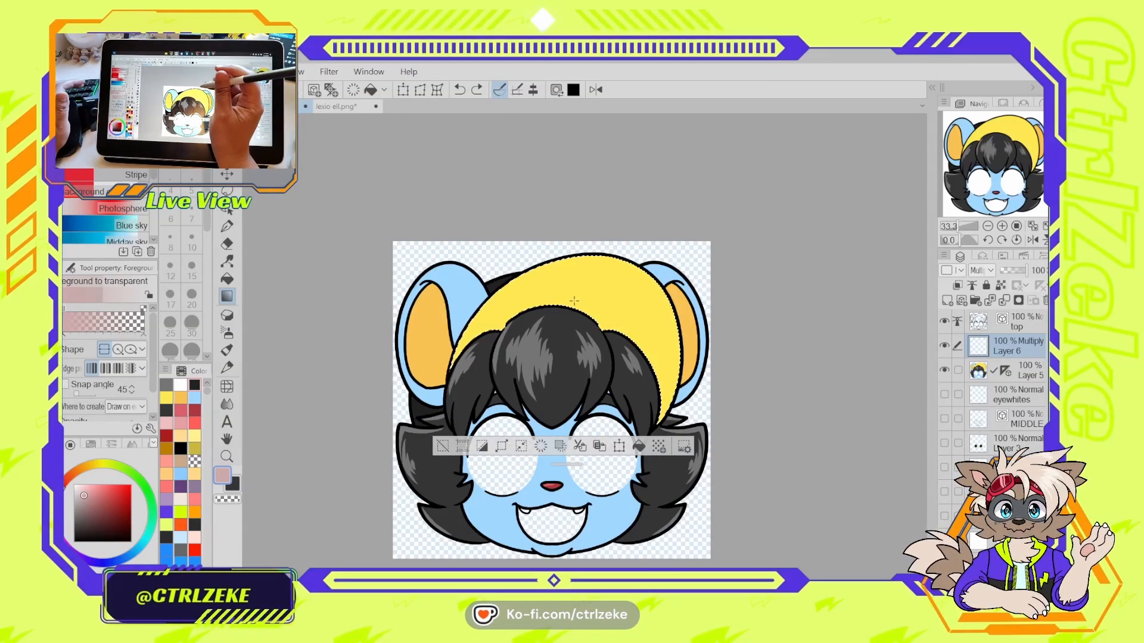
{"action": "left_click", "coordinate": [104, 561]}
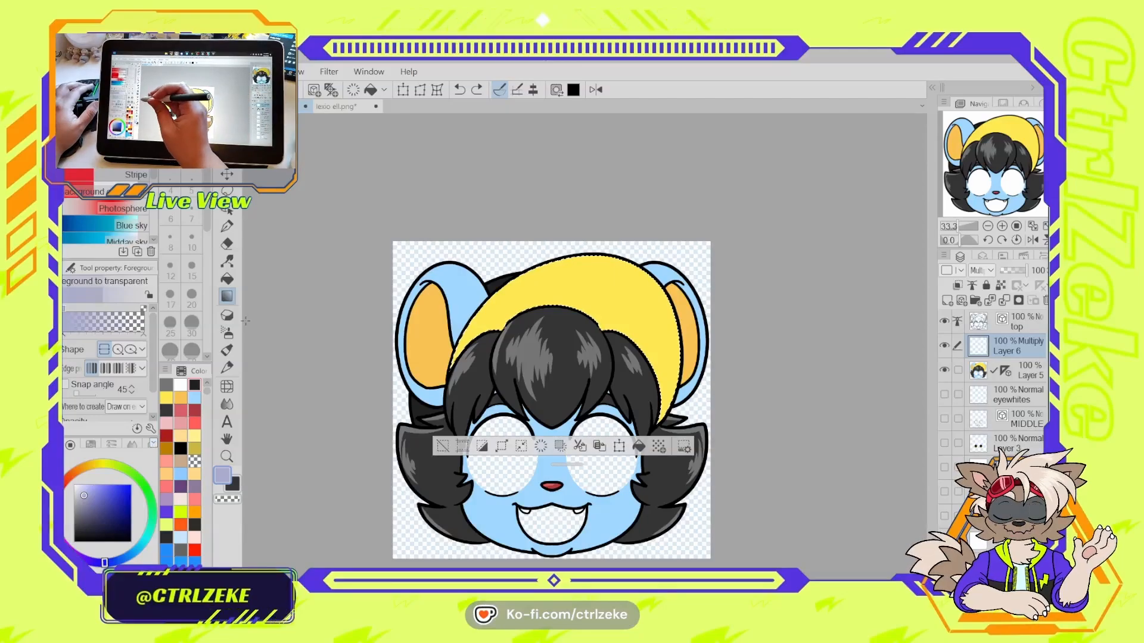
{"action": "left_click_drag", "start_coordinate": [551, 376], "coordinate": [646, 189]}
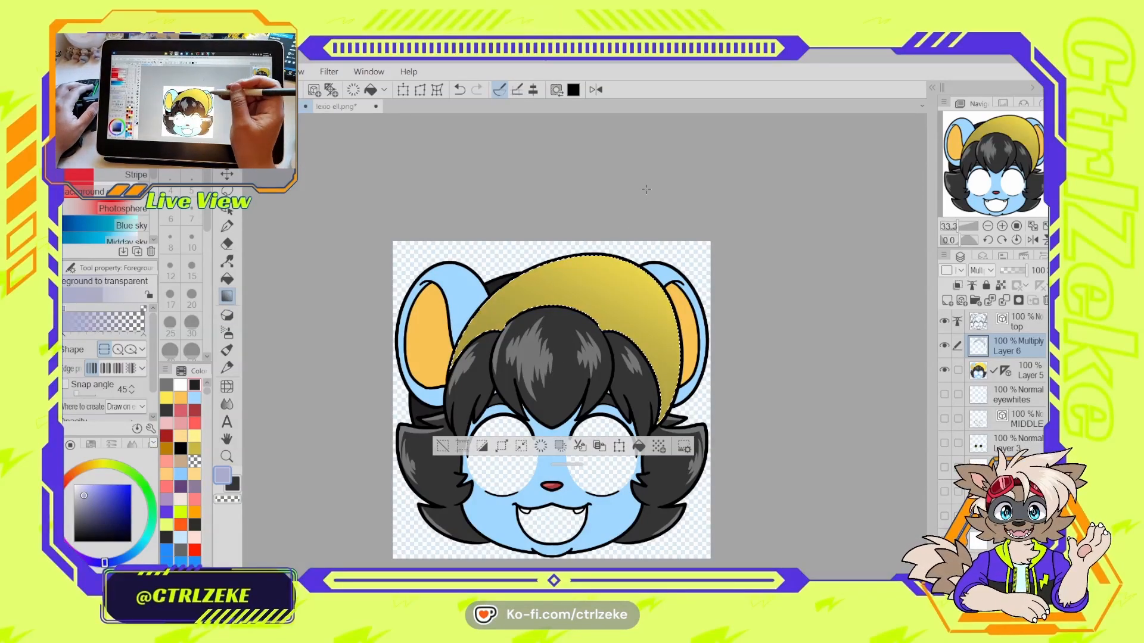
{"action": "key", "text": "ctrl+z"}
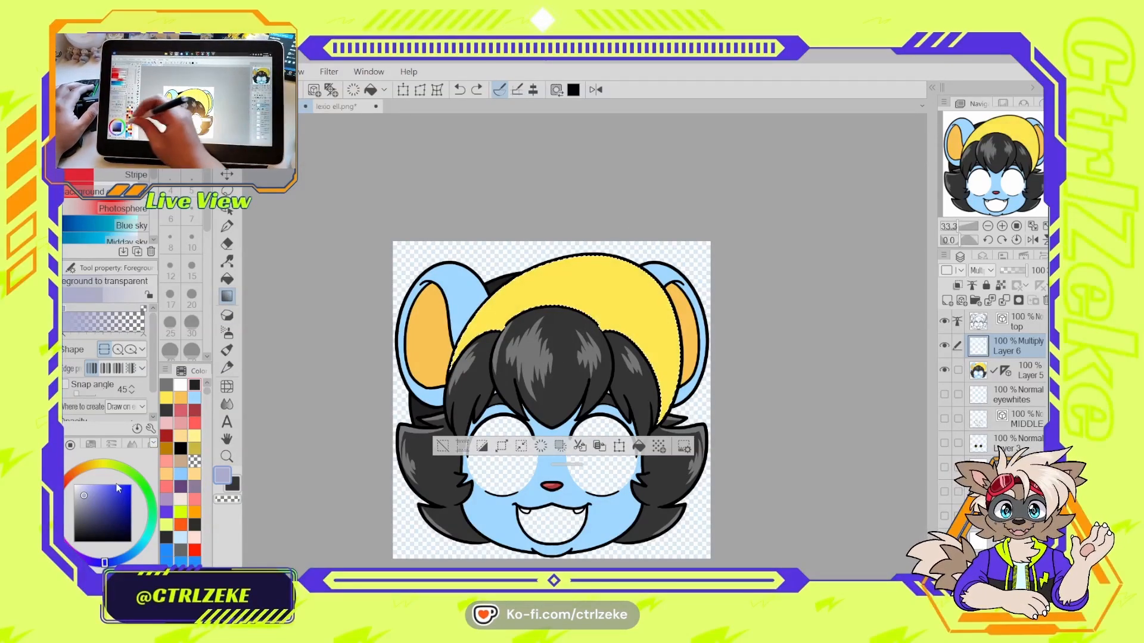
{"action": "left_click_drag", "start_coordinate": [548, 375], "coordinate": [682, 172]}
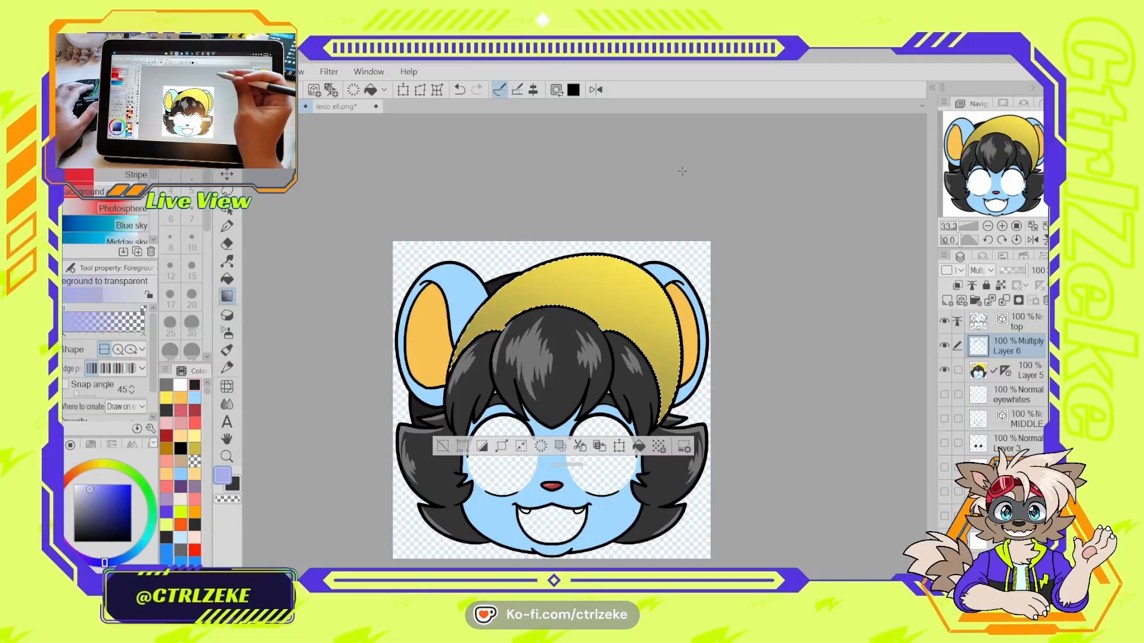
{"action": "key", "text": "ctrl+z"}
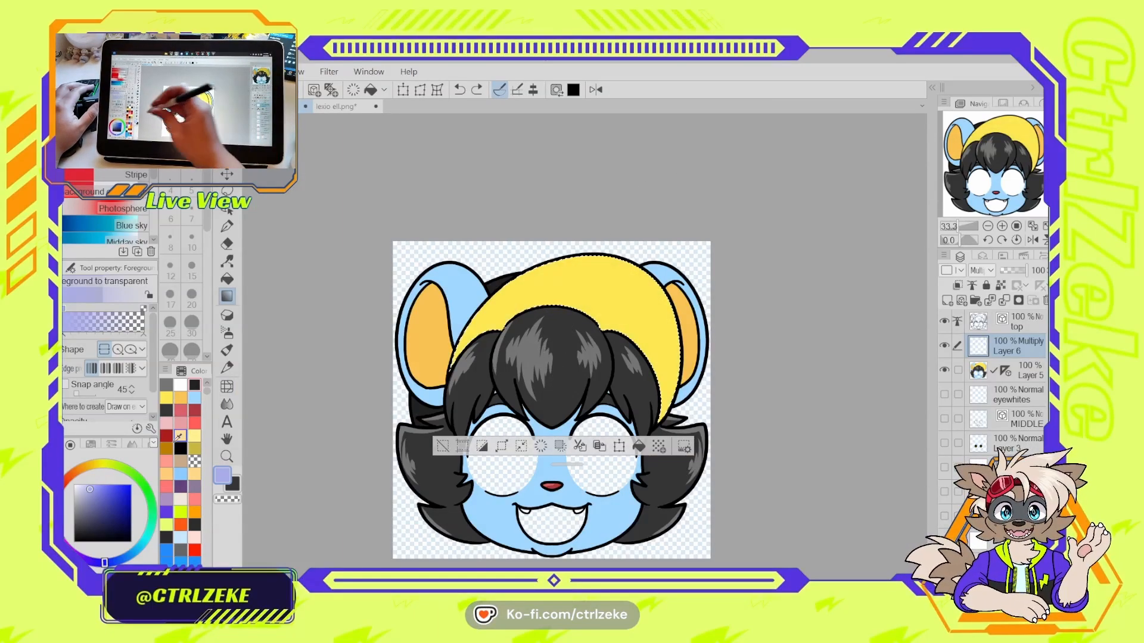
- Try a pale pink foreground-to-transparent gradient over the selected yellow area on the Multiply layer, and undo it
{"action": "left_click", "coordinate": [116, 474]}
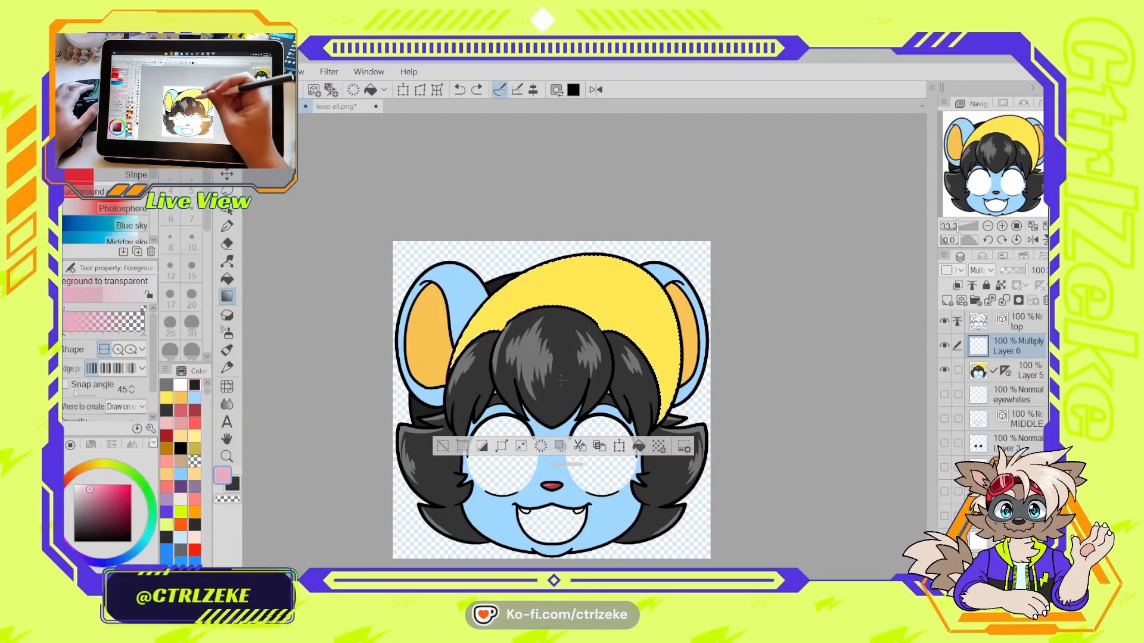
{"action": "key", "text": "ctrl+y"}
{"action": "scroll", "coordinate": [670, 207], "scroll_direction": "down", "scroll_amount": 3}
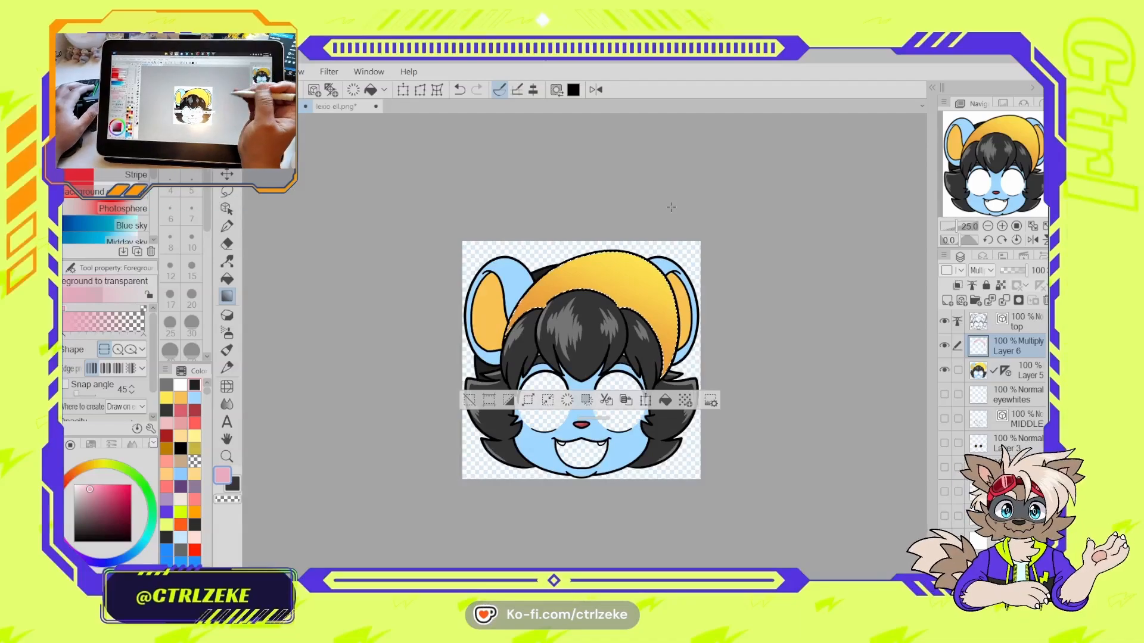
{"action": "scroll", "coordinate": [689, 252], "scroll_direction": "up", "scroll_amount": 3}
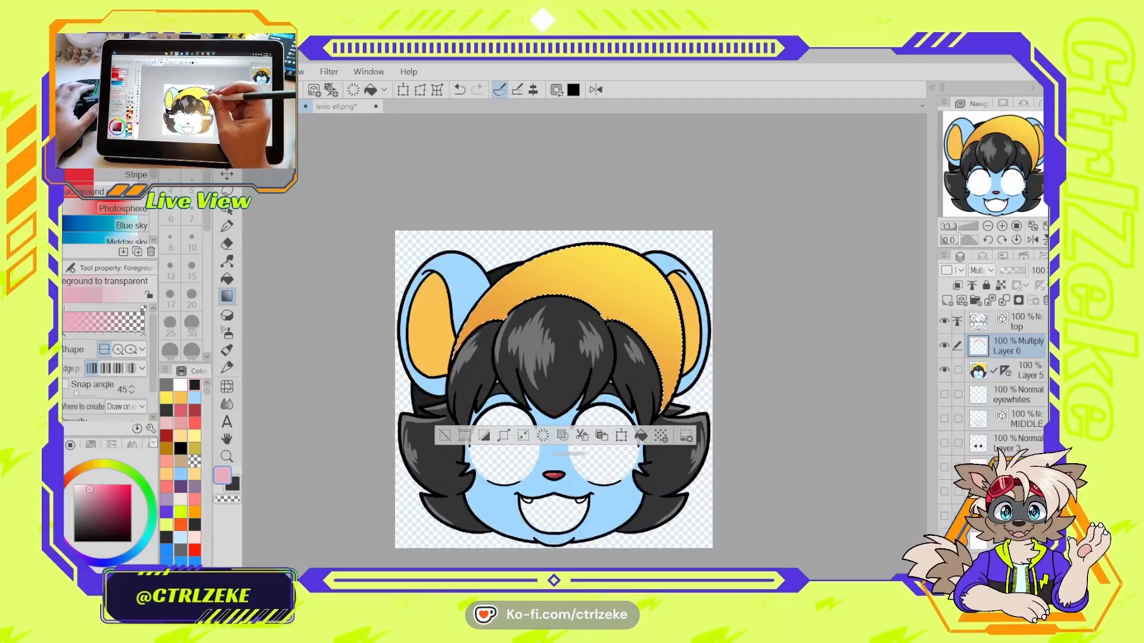
{"action": "key", "text": "ctrl+z"}
- Choose a pale purple colour and apply the foreground-to-transparent gradient from the dark bangs up across the selected yellow area
{"action": "left_click_drag", "start_coordinate": [561, 303], "coordinate": [527, 344]}
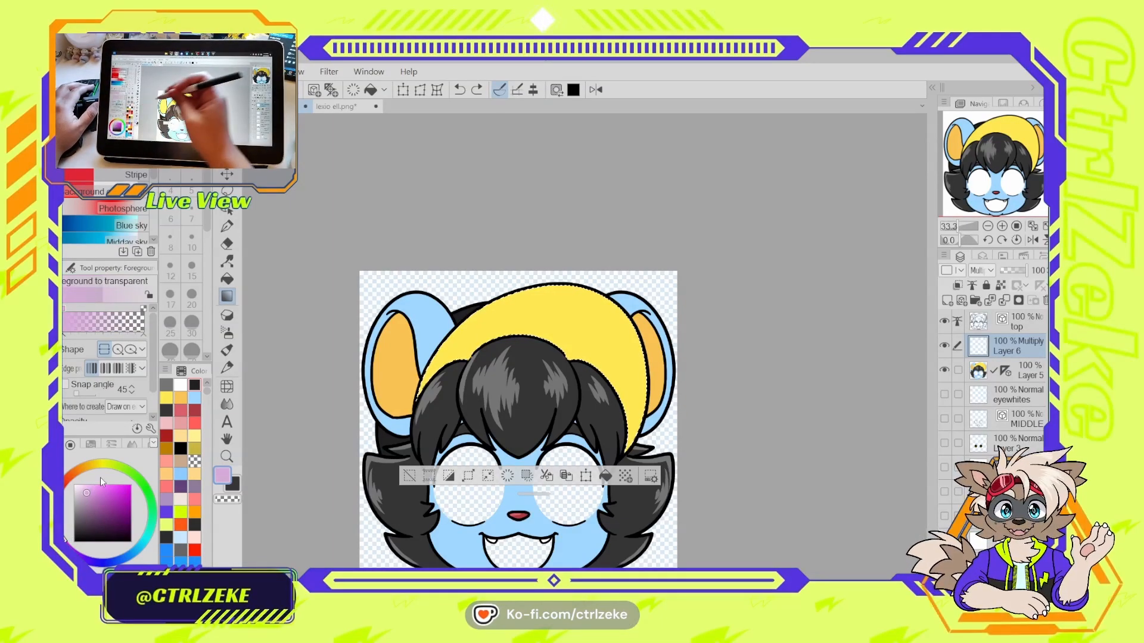
{"action": "left_click_drag", "start_coordinate": [513, 430], "coordinate": [576, 257]}
{"action": "scroll", "coordinate": [576, 258], "scroll_direction": "down", "scroll_amount": 3}
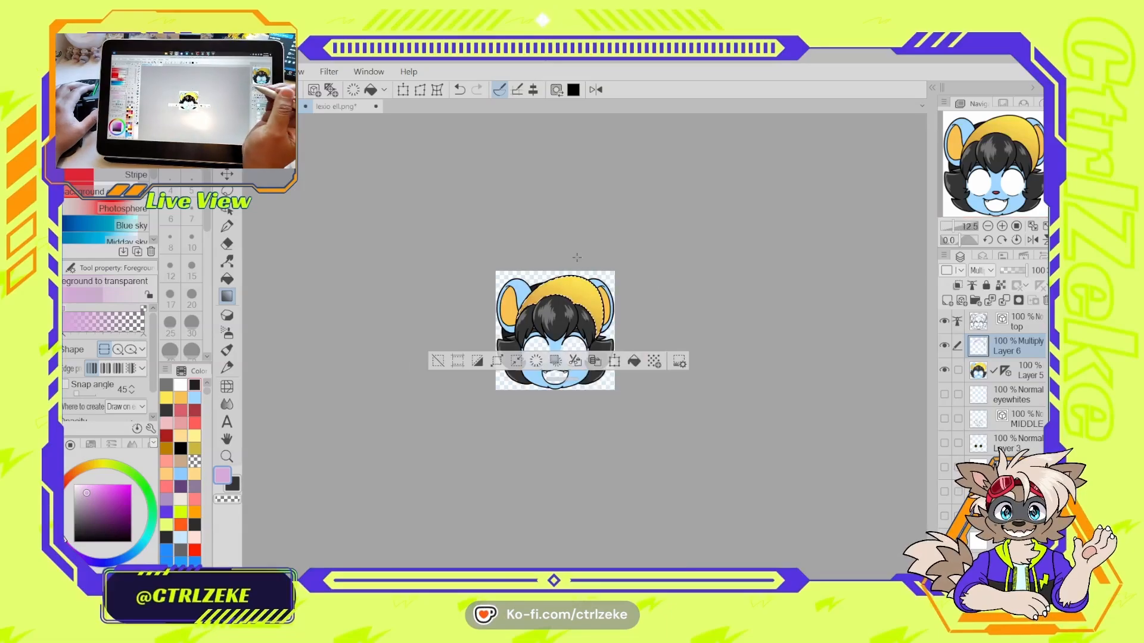
{"action": "scroll", "coordinate": [577, 271], "scroll_direction": "up", "scroll_amount": 4}
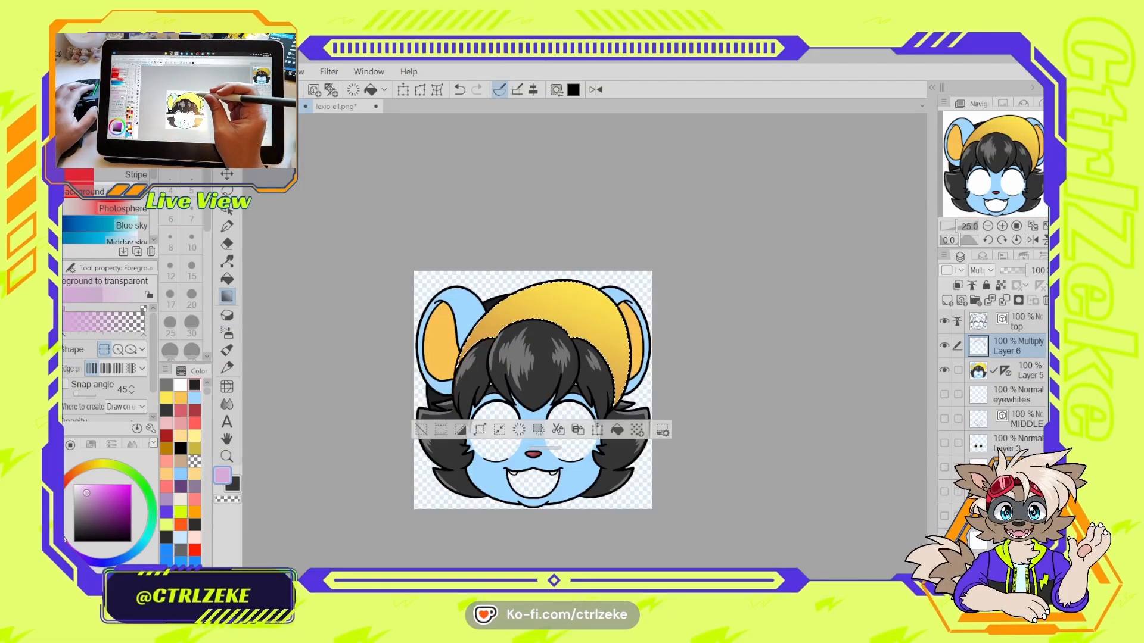
- Erase the shading along the yellow area's outer left edge with the Hard eraser at size 70, and clear the selection
{"action": "key", "text": "e"}
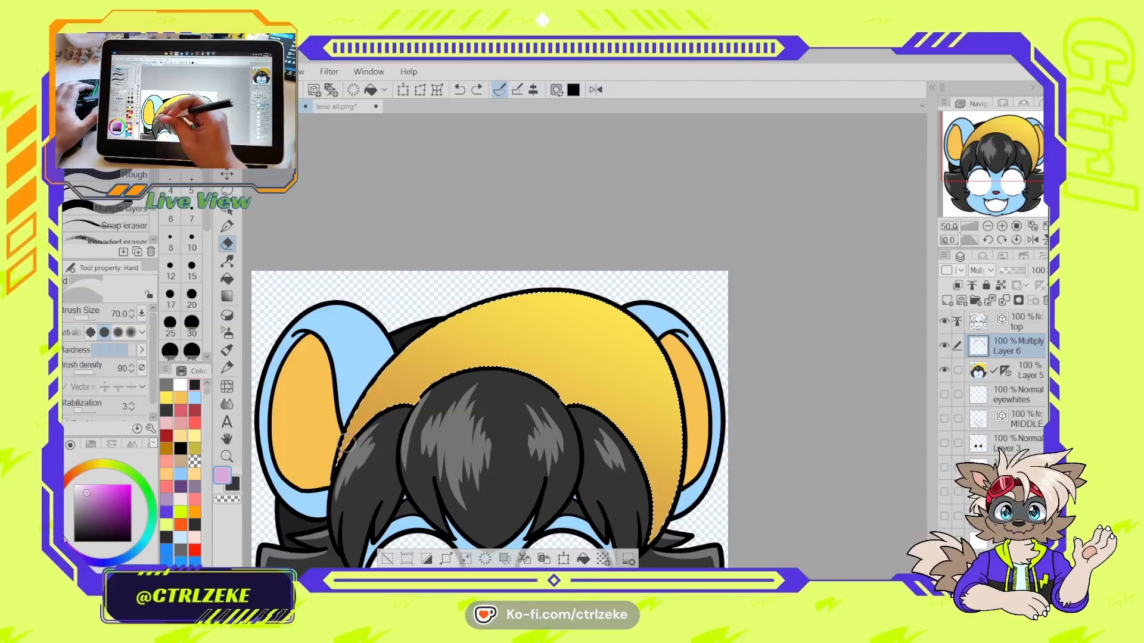
{"action": "left_click_drag", "start_coordinate": [340, 441], "coordinate": [376, 383]}
{"action": "key", "text": "ctrl+z"}
{"action": "mouse_move", "coordinate": [340, 464]}
{"action": "left_mouse_down"}
{"action": "mouse_move", "coordinate": [421, 338]}
{"action": "mouse_move", "coordinate": [464, 310]}
{"action": "left_mouse_up"}
{"action": "key", "text": "ctrl+z"}
{"action": "left_click_drag", "start_coordinate": [342, 467], "coordinate": [465, 315]}
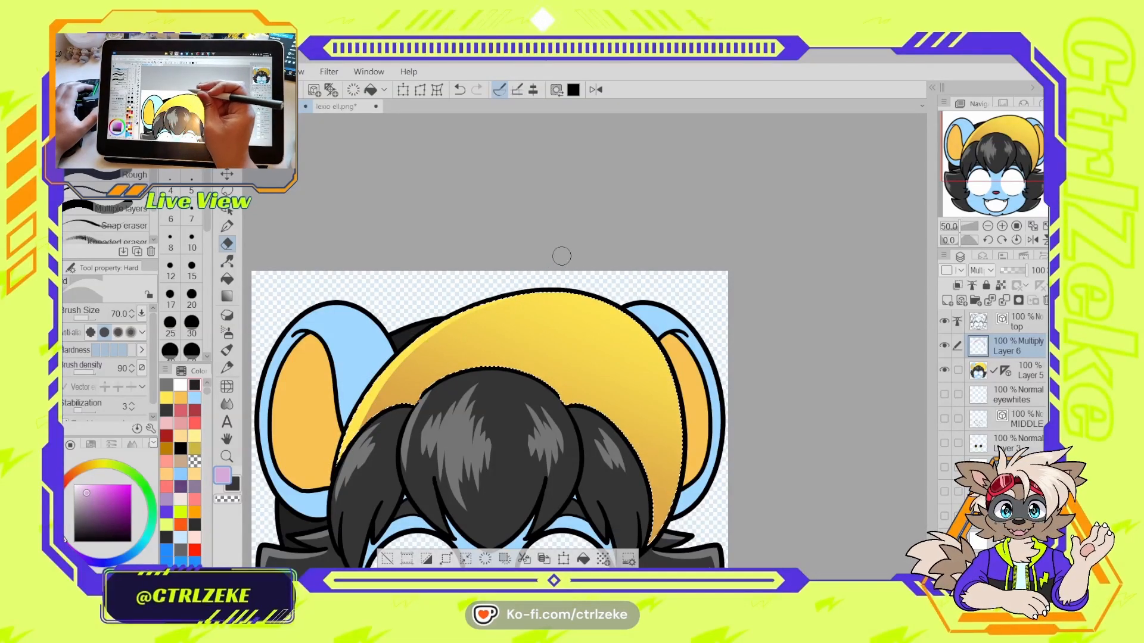
{"action": "key", "text": "ctrl+minus"}
{"action": "key", "text": "ctrl+plus"}
{"action": "key", "text": "ctrl+plus"}
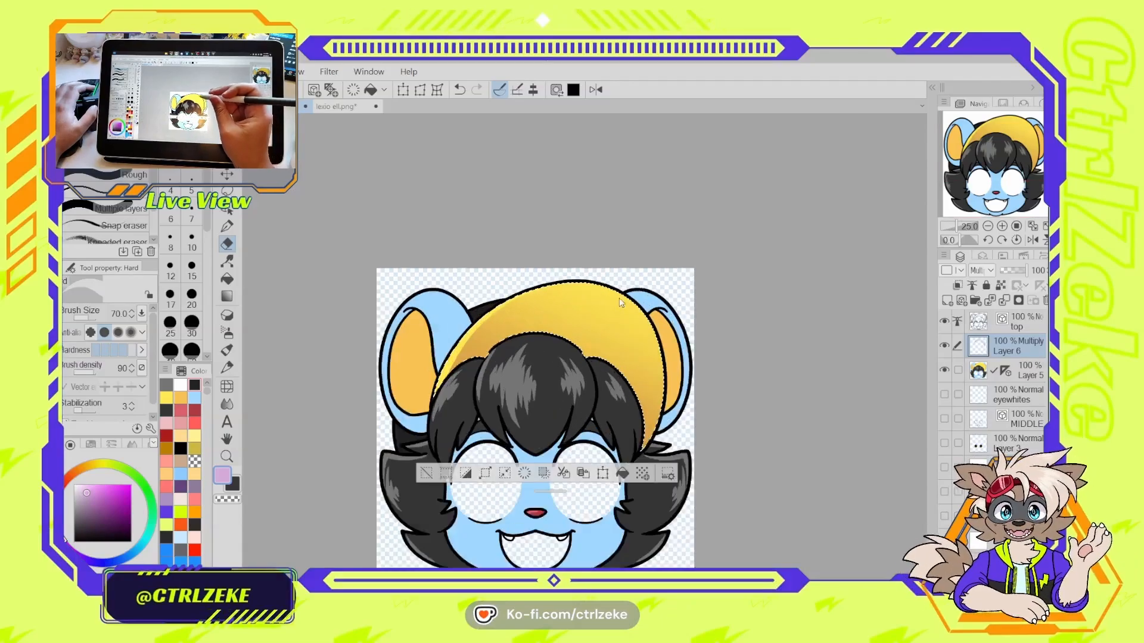
{"action": "key", "text": "ctrl+d"}
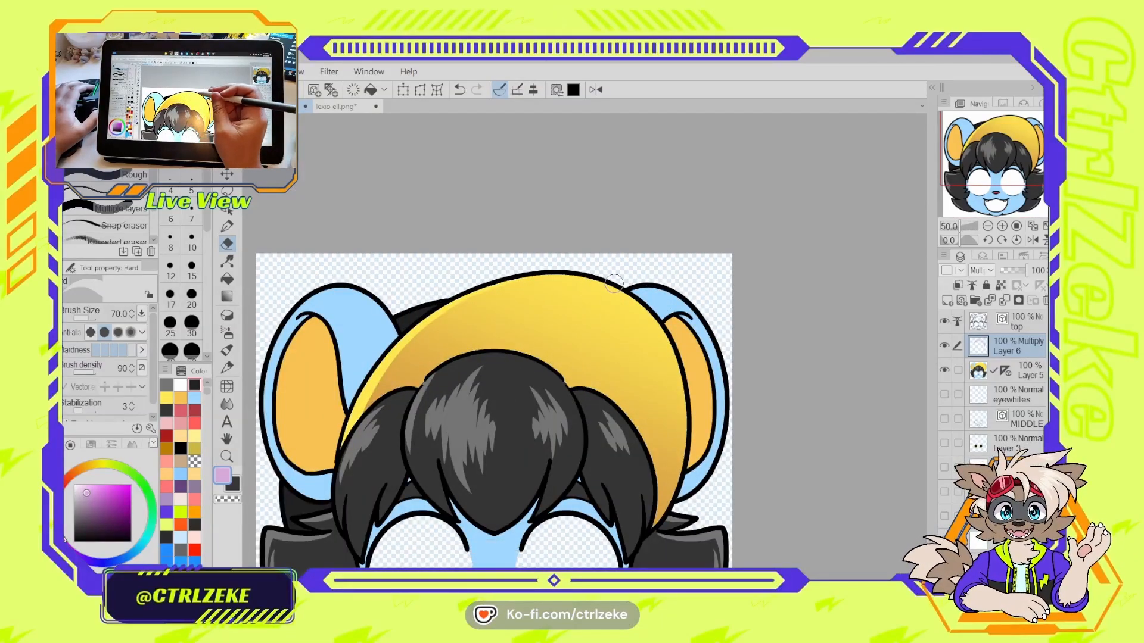
{"action": "key", "text": "ctrl+minus"}
{"action": "key", "text": "ctrl+minus"}
{"action": "key", "text": "ctrl+minus"}
{"action": "key", "text": "ctrl+minus"}
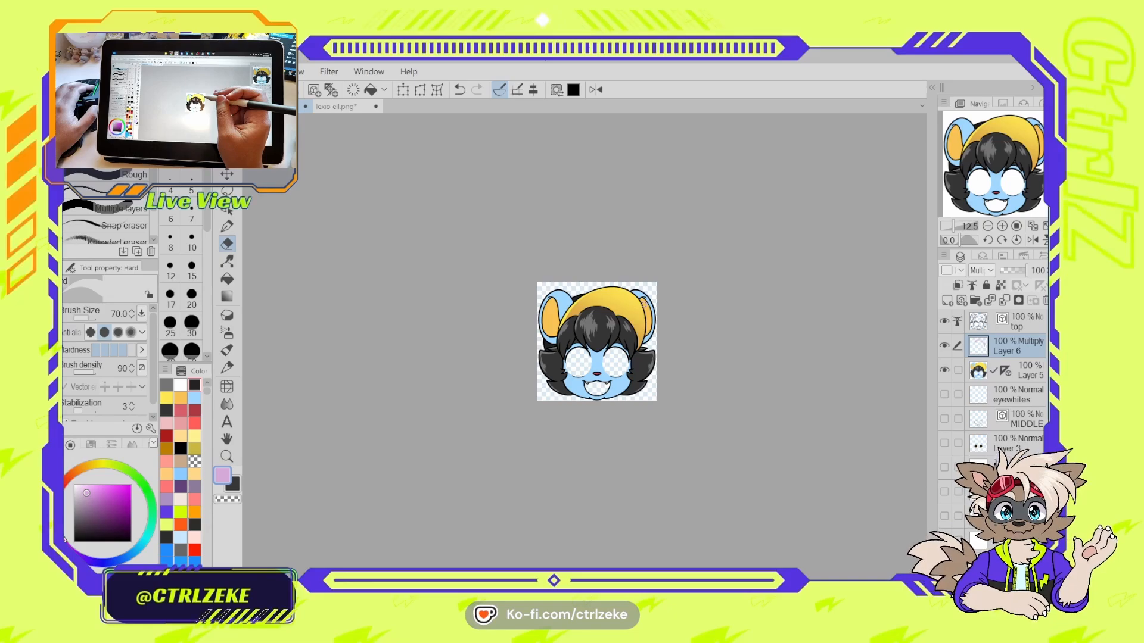
{"action": "scroll", "coordinate": [643, 305], "scroll_direction": "up", "scroll_amount": 3}
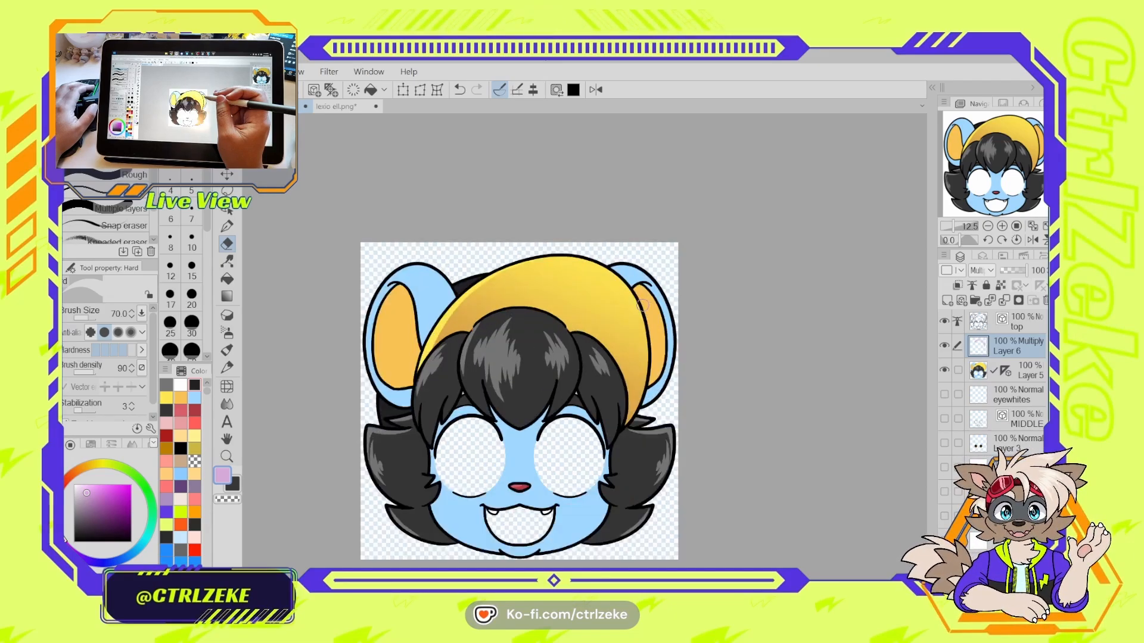
{"action": "scroll", "coordinate": [642, 305], "scroll_direction": "up", "scroll_amount": 1}
{"action": "mouse_move", "coordinate": [556, 362]}
{"action": "left_mouse_down"}
{"action": "mouse_move", "coordinate": [651, 349]}
{"action": "mouse_move", "coordinate": [558, 342]}
{"action": "mouse_move", "coordinate": [584, 355]}
{"action": "mouse_move", "coordinate": [672, 286]}
{"action": "left_mouse_up"}
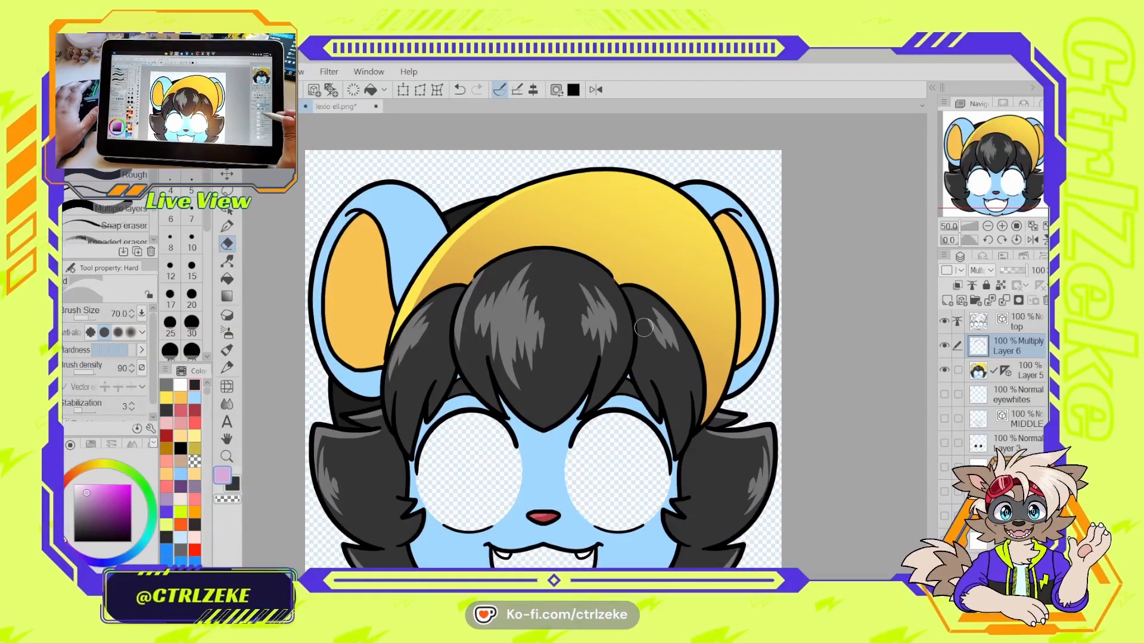
- Show the top, middle and eye layers separately and then together to review the complete character face
{"action": "scroll", "coordinate": [643, 327], "scroll_direction": "down", "scroll_amount": 2}
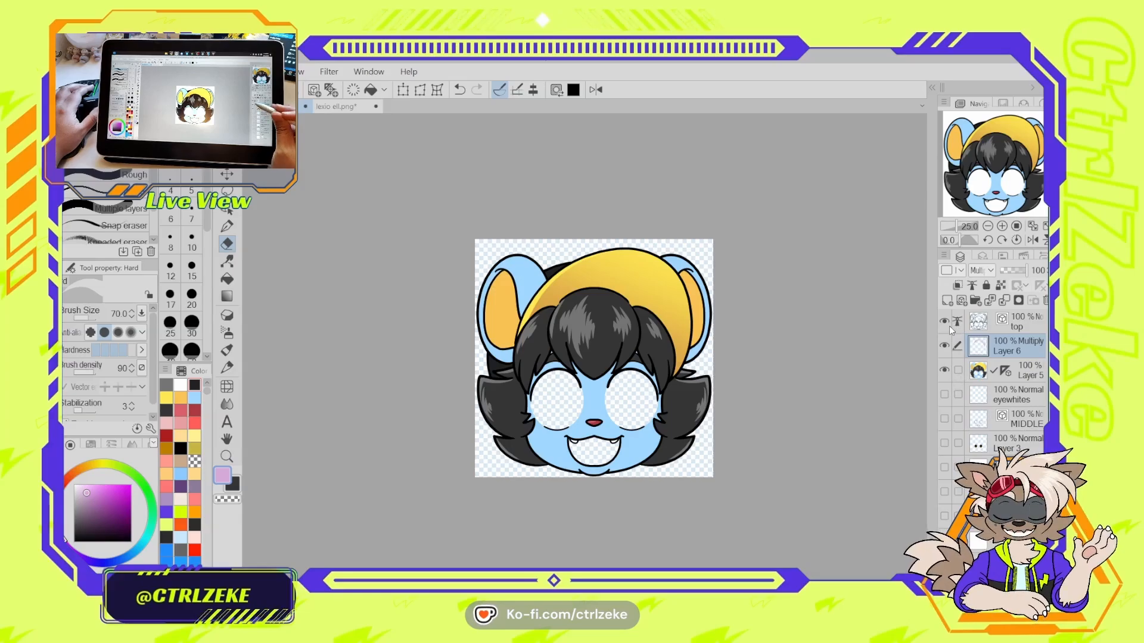
{"action": "left_click_drag", "start_coordinate": [948, 326], "coordinate": [944, 448]}
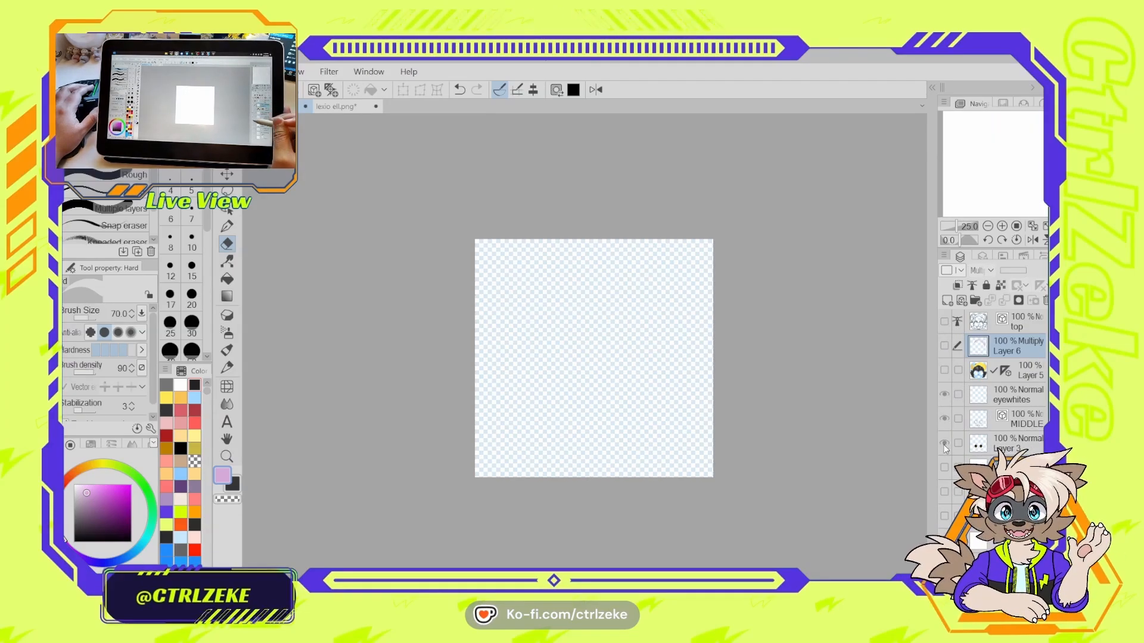
{"action": "left_click", "coordinate": [945, 468]}
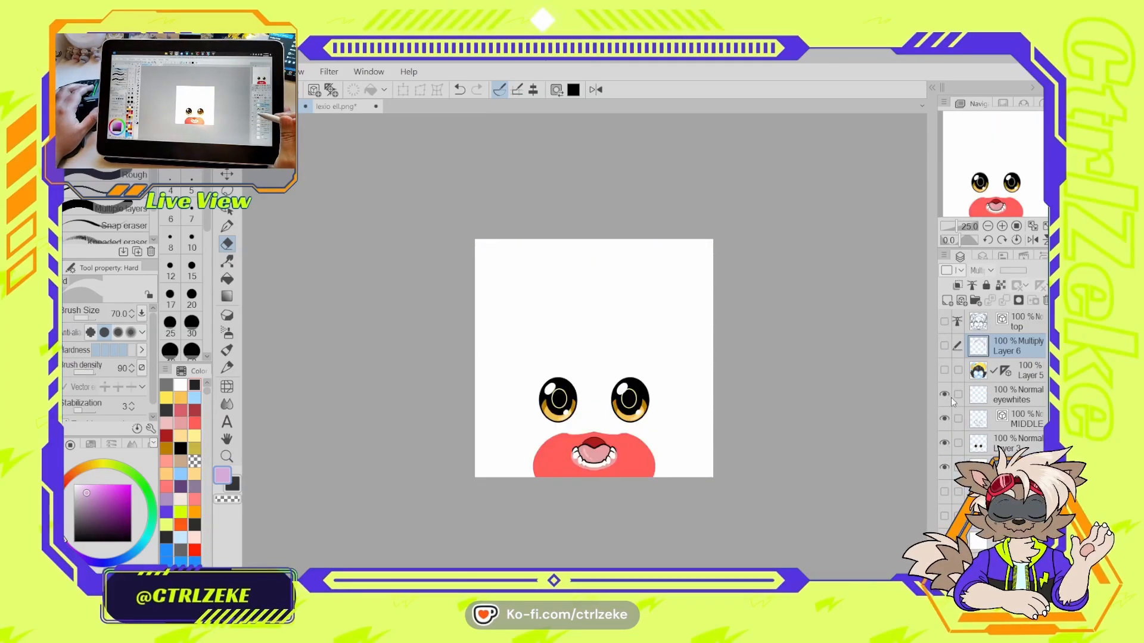
{"action": "left_click_drag", "start_coordinate": [946, 402], "coordinate": [944, 345]}
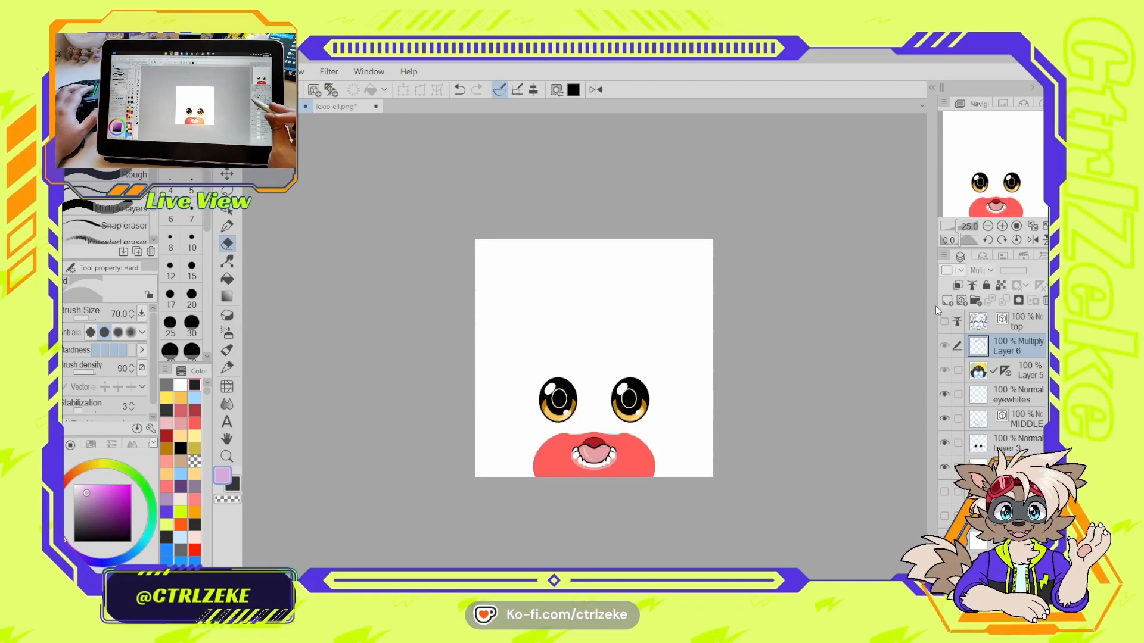
{"action": "left_click", "coordinate": [944, 322]}
{"action": "key", "text": "ctrl+plus"}
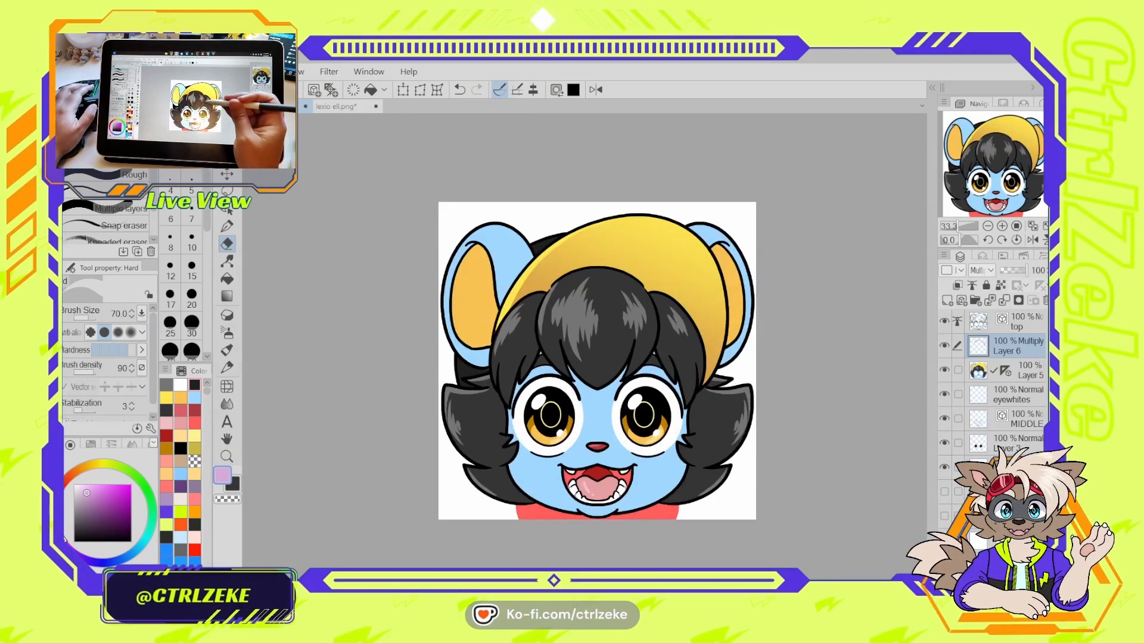
{"action": "key", "text": "ctrl+plus"}
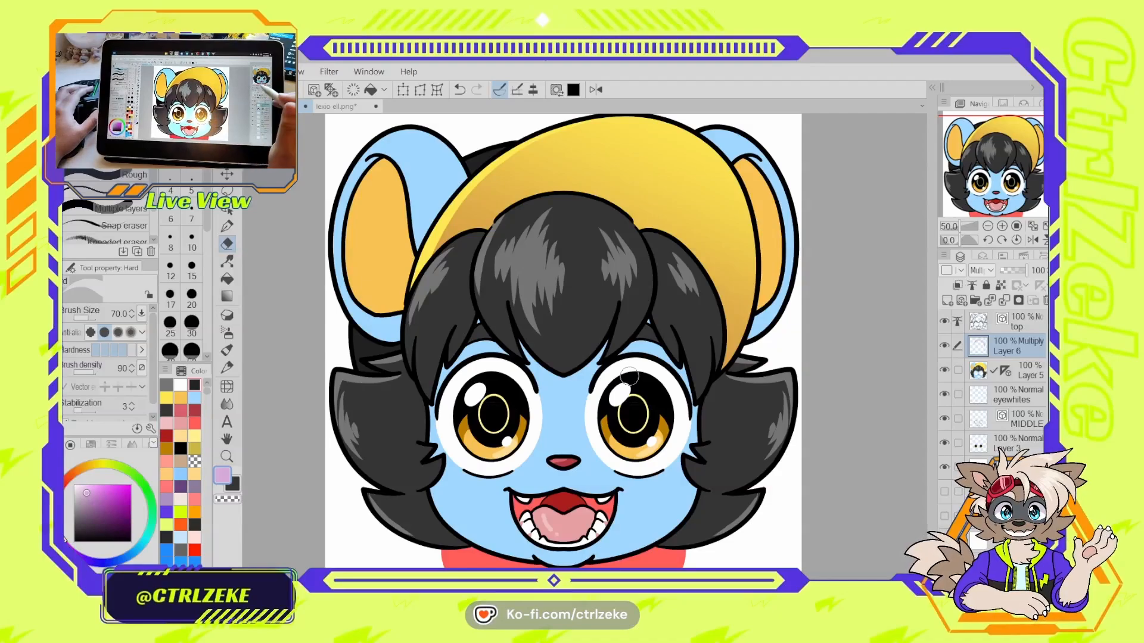
{"action": "scroll", "coordinate": [629, 376], "scroll_direction": "down", "scroll_amount": 1}
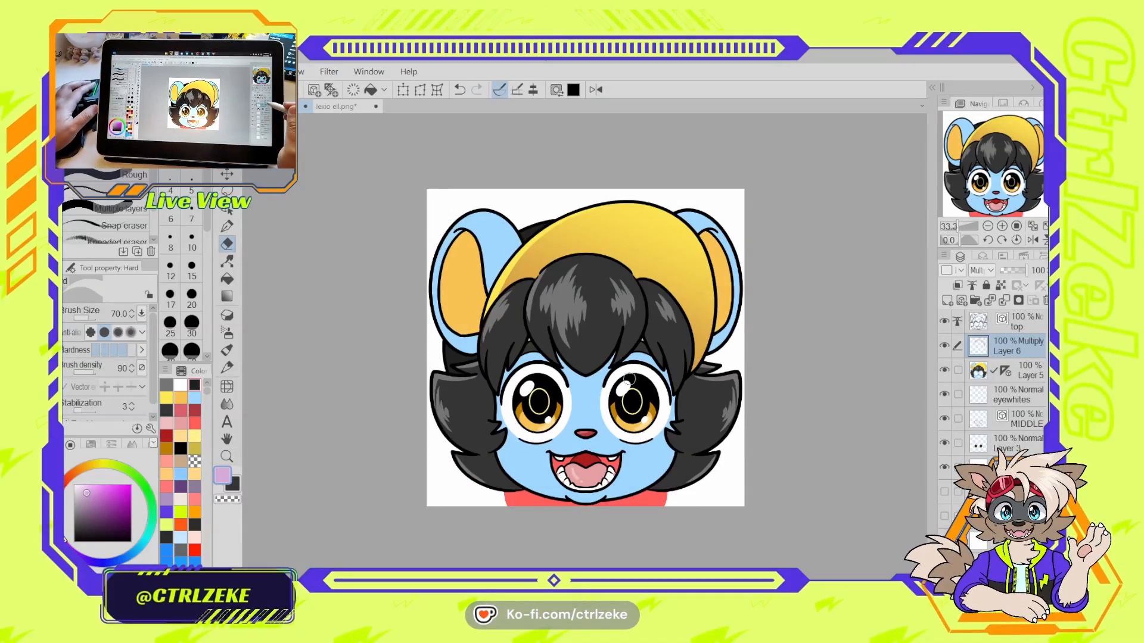
- Duplicate the top line-art layer as BACK and leave only that copy visible, hiding the original and the colour layers
{"action": "left_click_drag", "start_coordinate": [949, 360], "coordinate": [945, 460]}
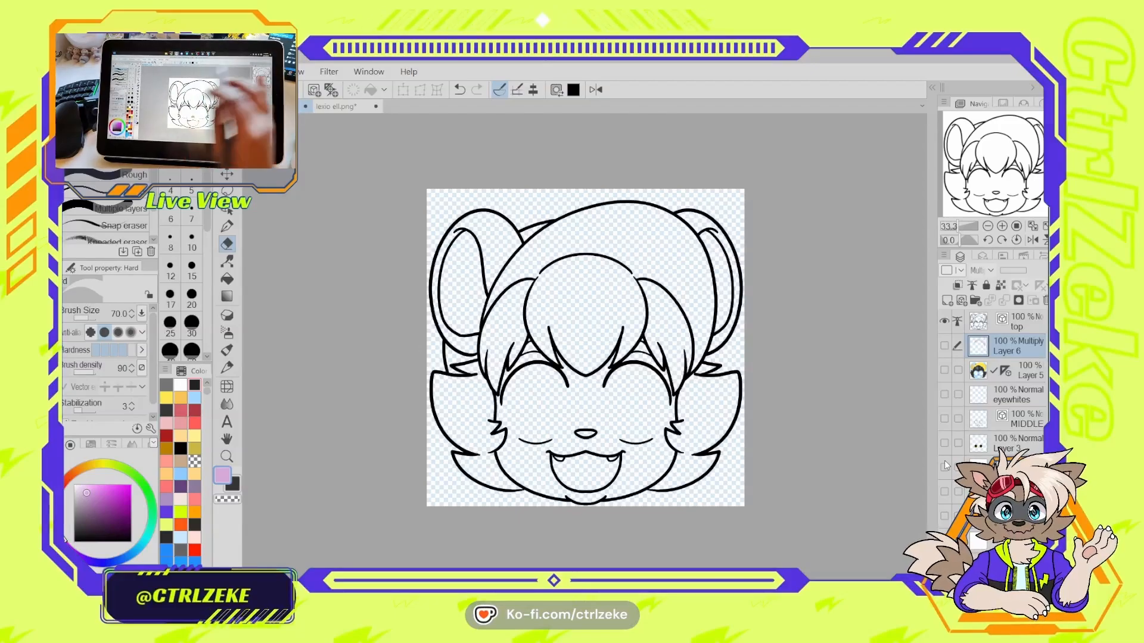
{"action": "left_click", "coordinate": [1037, 321]}
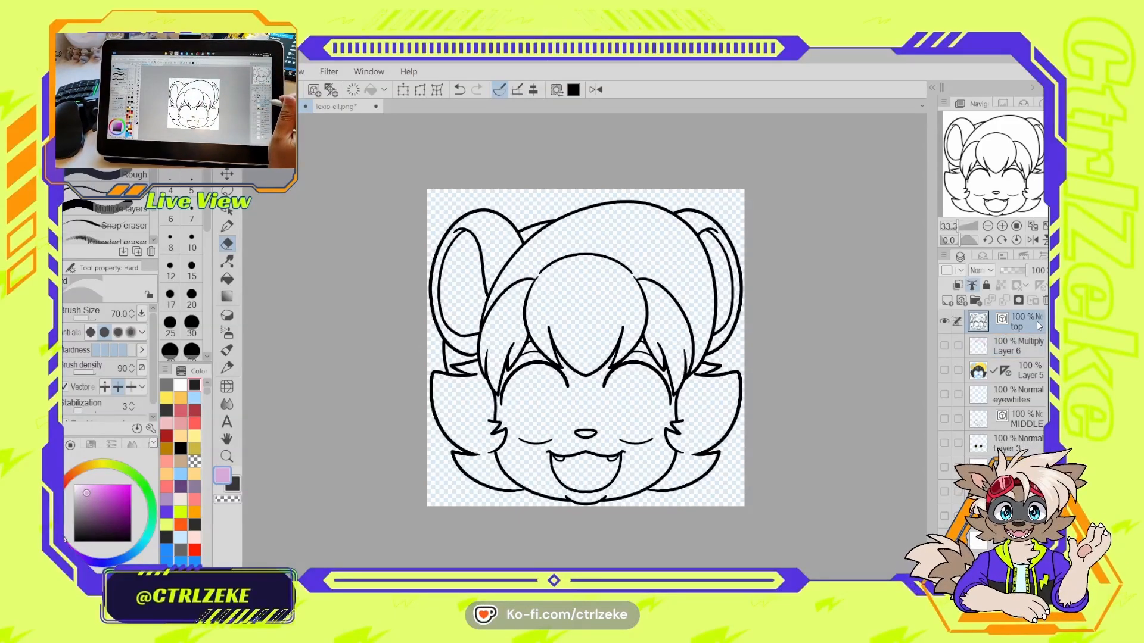
{"action": "left_click_drag", "start_coordinate": [1036, 322], "coordinate": [947, 301]}
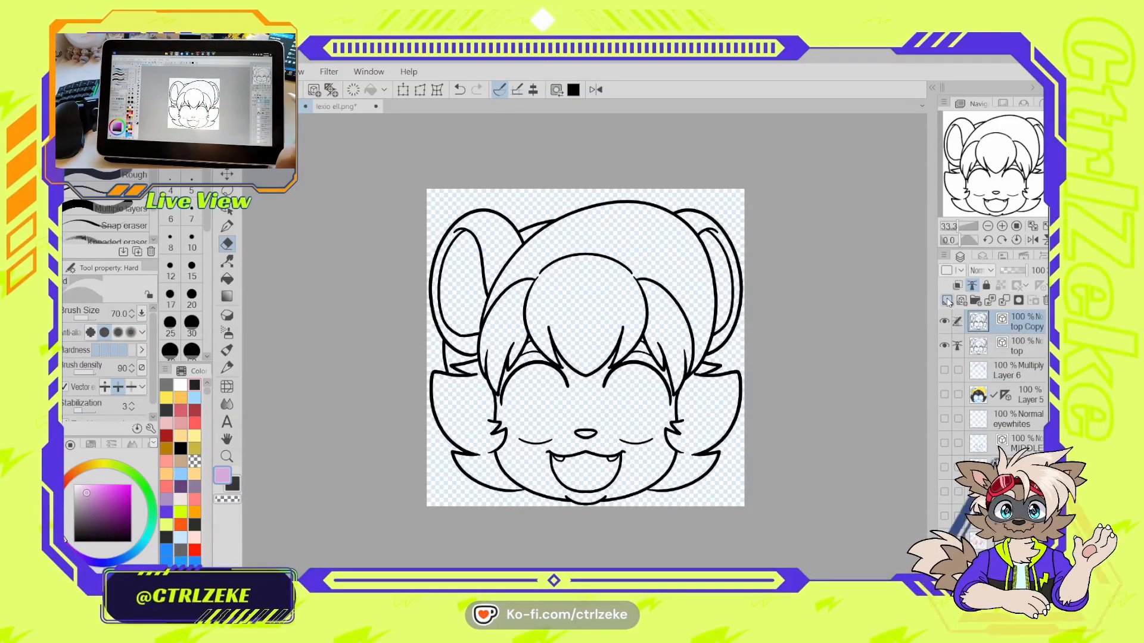
{"action": "left_click", "coordinate": [945, 346]}
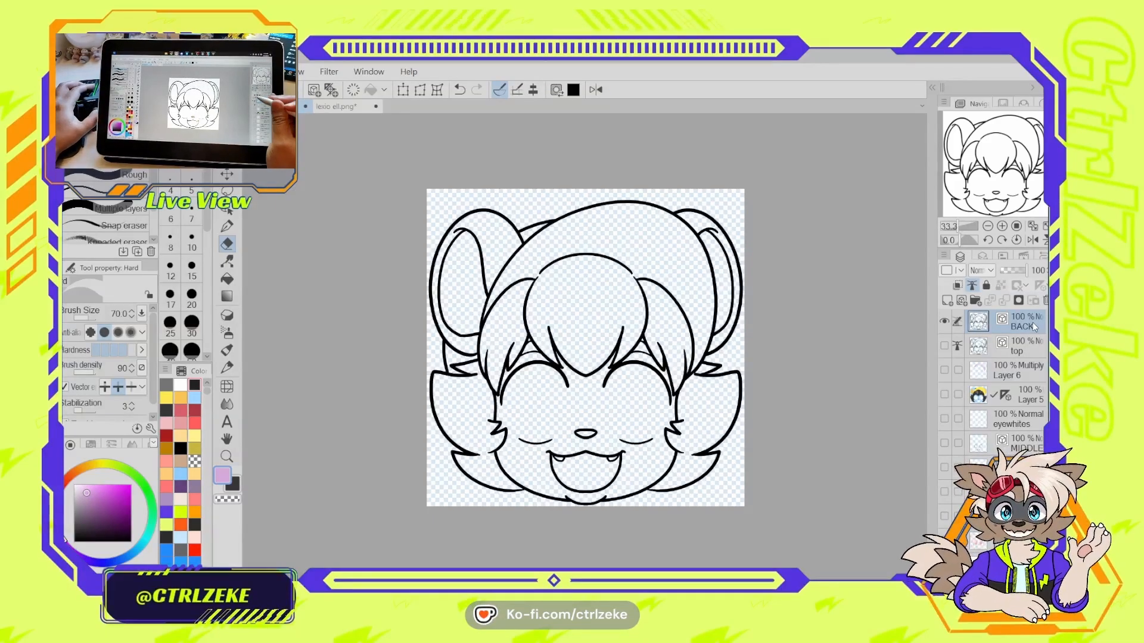
- On the BACK layer, draw the hidden hair outline through the left ear in black with G-pen Fat at size 25
{"action": "key", "text": "p"}
{"action": "left_click_drag", "start_coordinate": [119, 516], "coordinate": [131, 542]}
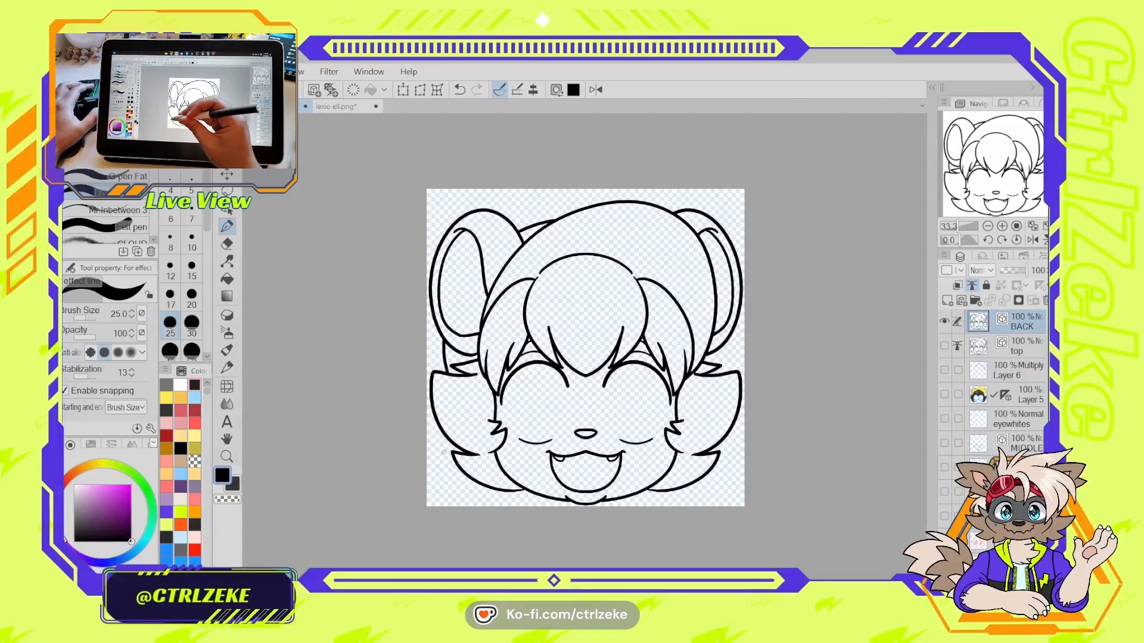
{"action": "scroll", "coordinate": [447, 426], "scroll_direction": "up", "scroll_amount": 2}
{"action": "left_click_drag", "start_coordinate": [460, 256], "coordinate": [465, 452]}
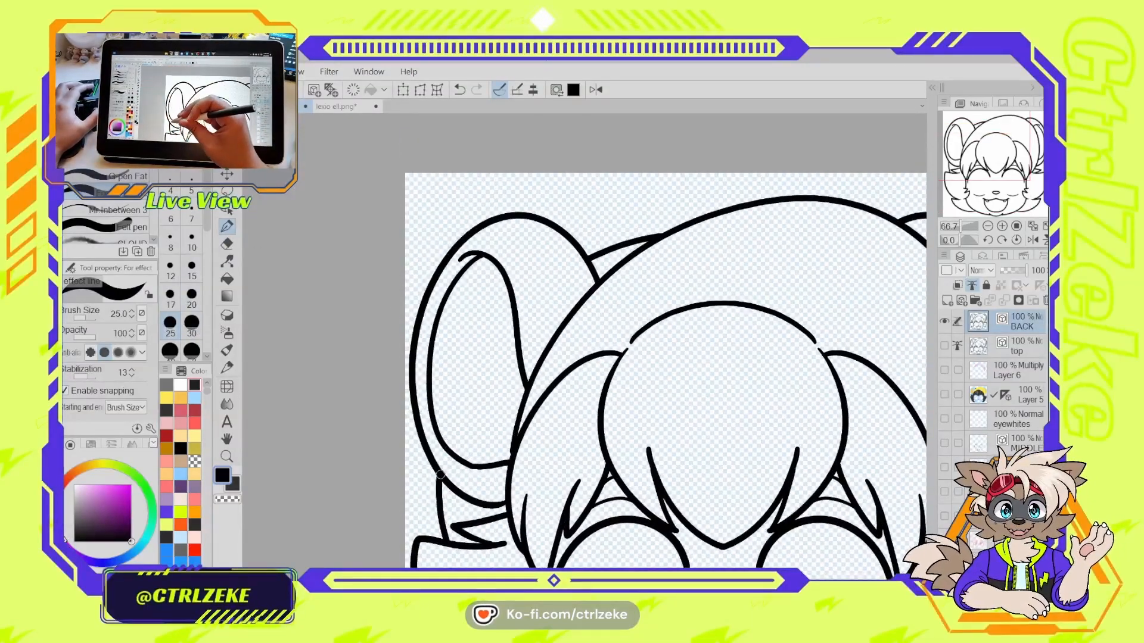
{"action": "left_click", "coordinate": [133, 180]}
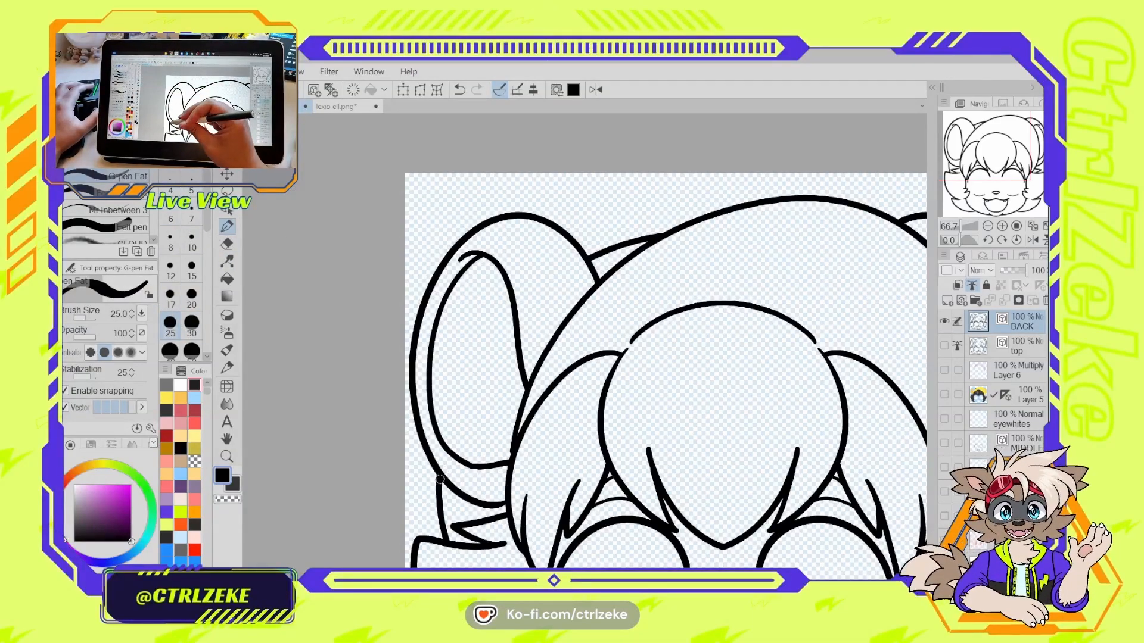
{"action": "mouse_move", "coordinate": [439, 479]}
{"action": "left_mouse_down"}
{"action": "mouse_move", "coordinate": [518, 313]}
{"action": "mouse_move", "coordinate": [584, 262]}
{"action": "left_mouse_up"}
{"action": "key", "text": "ctrl+z"}
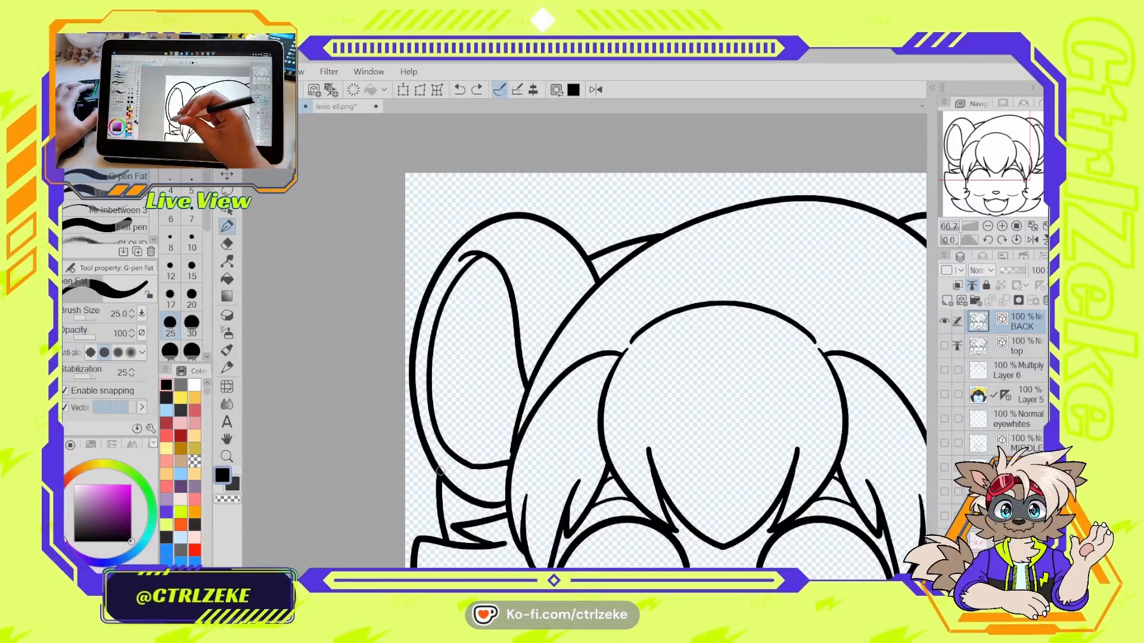
{"action": "left_click_drag", "start_coordinate": [440, 476], "coordinate": [585, 262]}
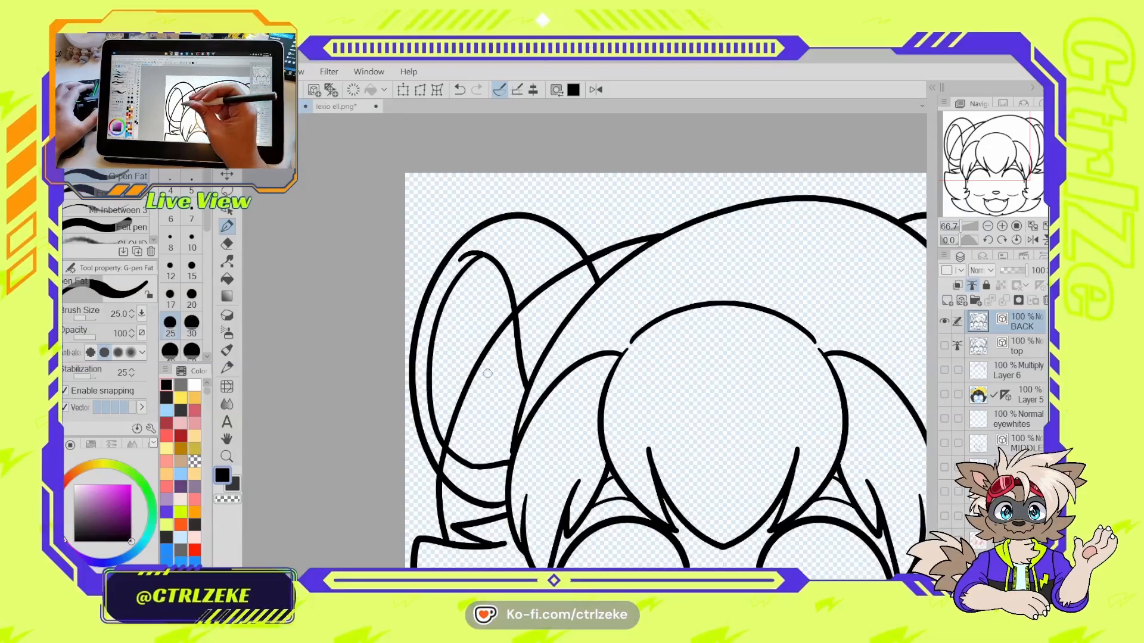
{"action": "key", "text": "ctrl+z"}
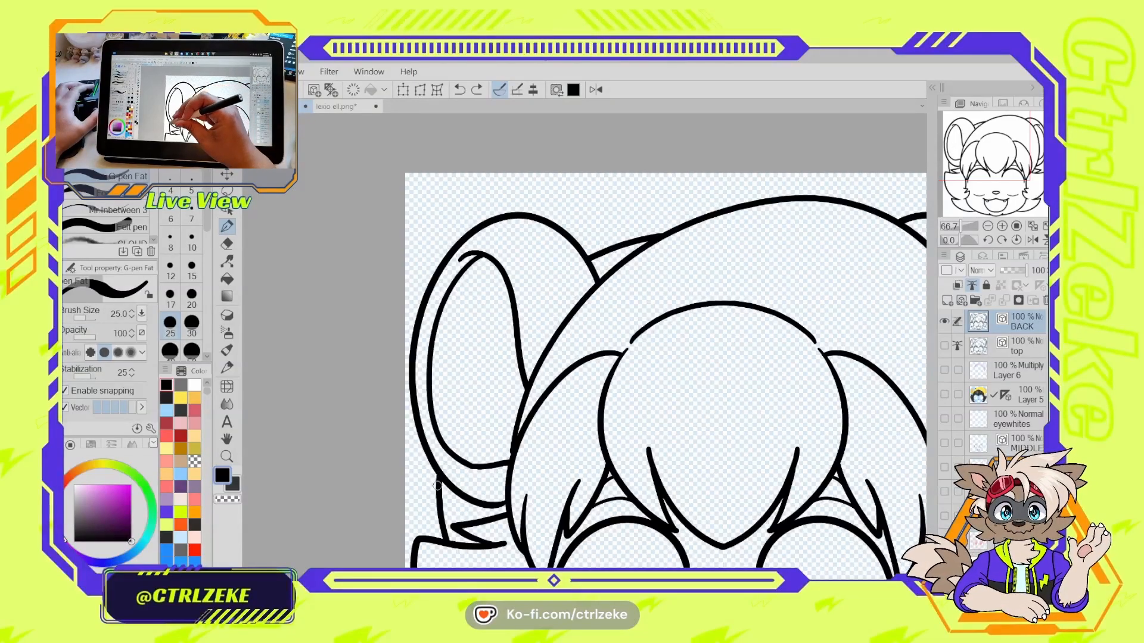
{"action": "mouse_move", "coordinate": [439, 473]}
{"action": "left_mouse_down"}
{"action": "mouse_move", "coordinate": [547, 275]}
{"action": "mouse_move", "coordinate": [597, 250]}
{"action": "mouse_move", "coordinate": [517, 313]}
{"action": "mouse_move", "coordinate": [435, 471]}
{"action": "left_mouse_up"}
{"action": "key", "text": "ctrl+z"}
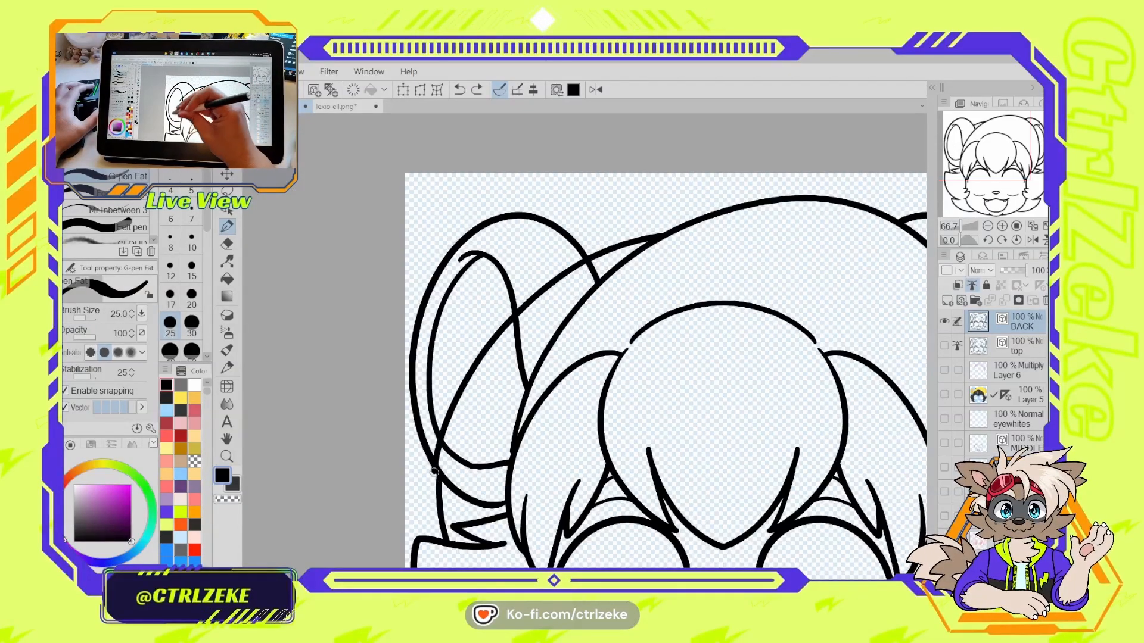
{"action": "key", "text": "ctrl+z"}
{"action": "mouse_move", "coordinate": [586, 260]}
{"action": "left_mouse_down"}
{"action": "mouse_move", "coordinate": [485, 353]}
{"action": "mouse_move", "coordinate": [439, 472]}
{"action": "left_mouse_up"}
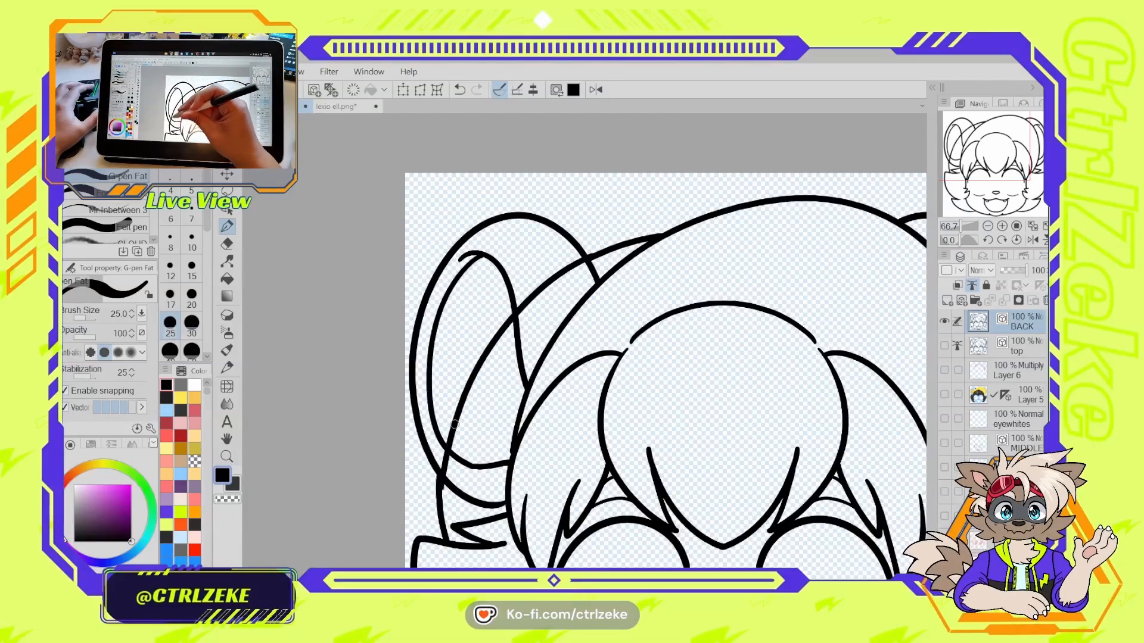
- Pinch the new vector curve through the left ear so its ends blend smoothly into the adjoining hair outlines
{"action": "scroll", "coordinate": [457, 415], "scroll_direction": "up", "scroll_amount": 2}
{"action": "key", "text": "y"}
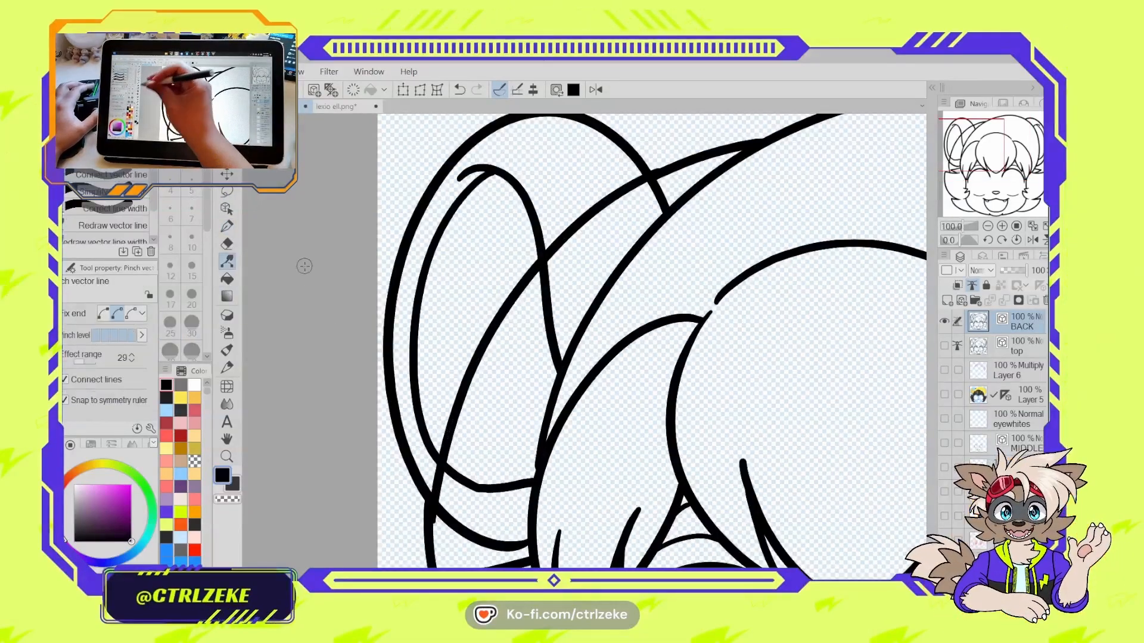
{"action": "left_click_drag", "start_coordinate": [458, 412], "coordinate": [455, 396]}
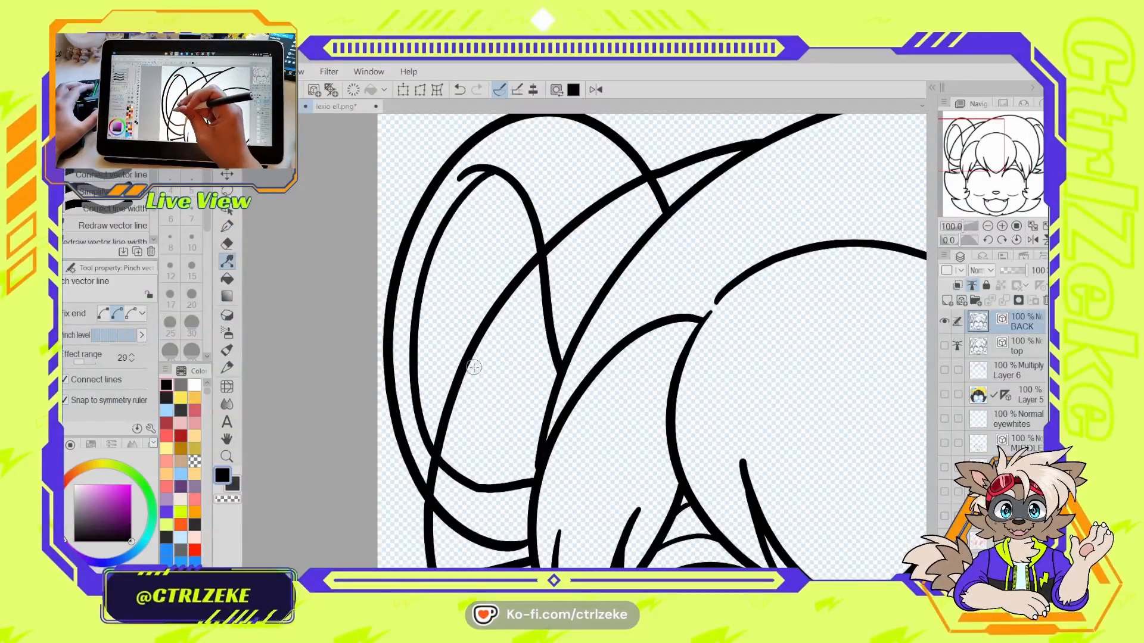
{"action": "scroll", "coordinate": [645, 228], "scroll_direction": "down", "scroll_amount": 1}
{"action": "scroll", "coordinate": [667, 227], "scroll_direction": "up", "scroll_amount": 1}
{"action": "key", "text": "ctrl+z"}
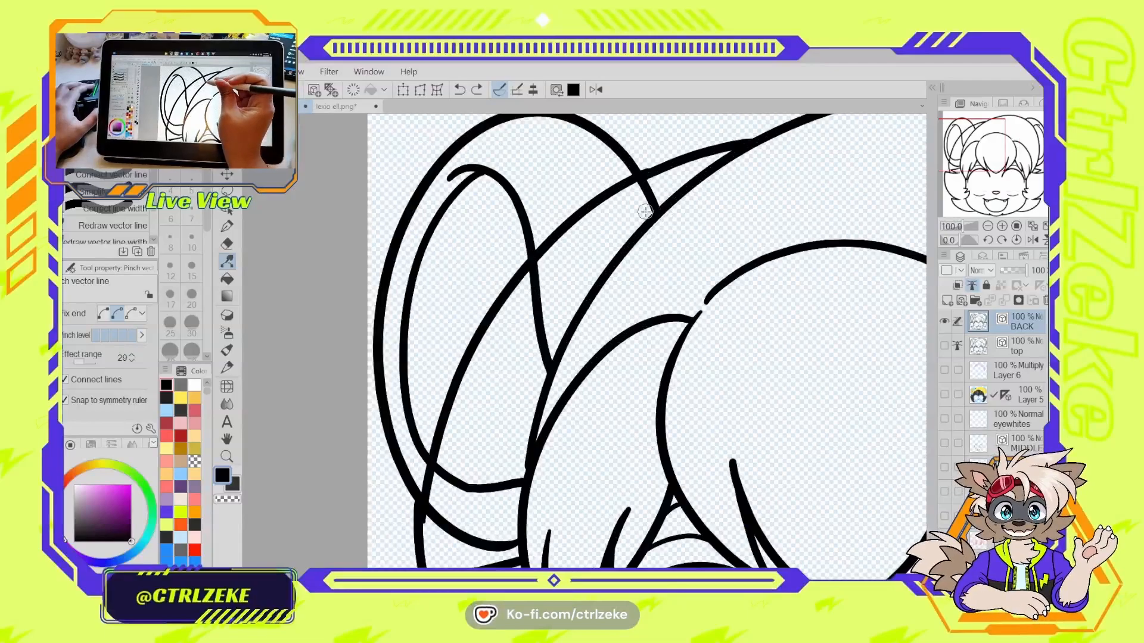
{"action": "left_click_drag", "start_coordinate": [613, 196], "coordinate": [613, 198]}
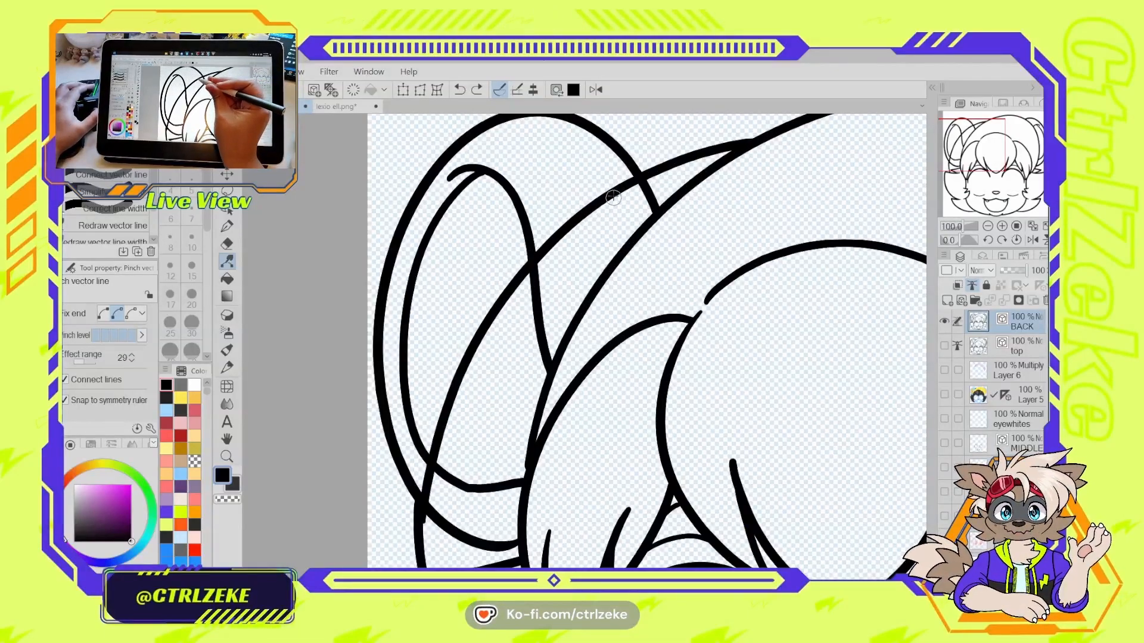
{"action": "left_click_drag", "start_coordinate": [447, 419], "coordinate": [445, 413]}
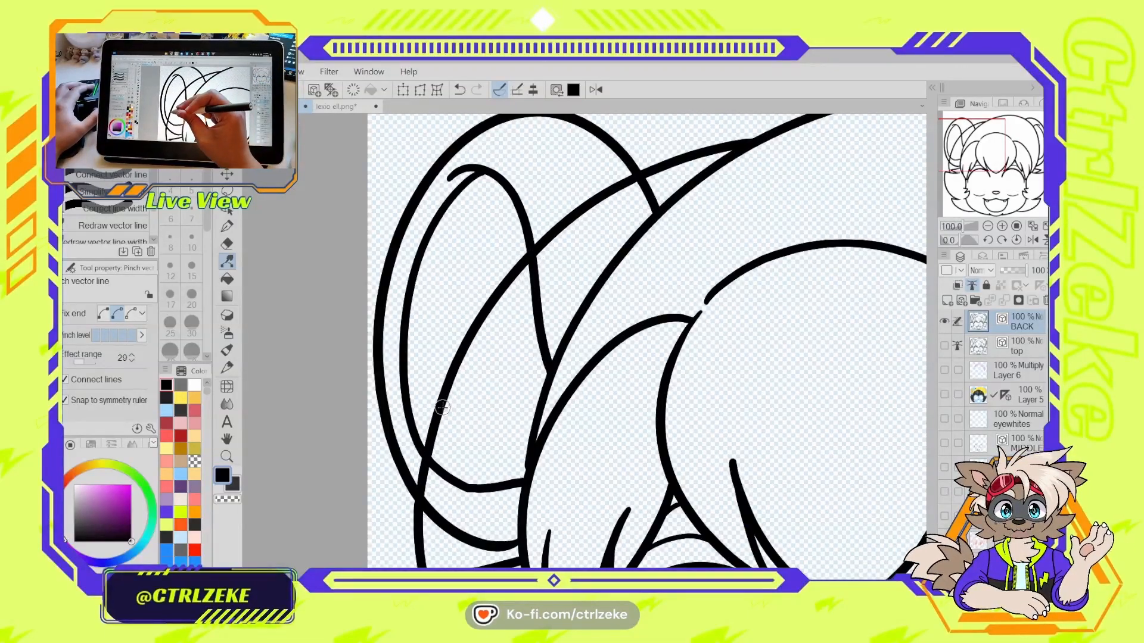
{"action": "scroll", "coordinate": [602, 270], "scroll_direction": "down", "scroll_amount": 1}
{"action": "scroll", "coordinate": [602, 269], "scroll_direction": "down", "scroll_amount": 2}
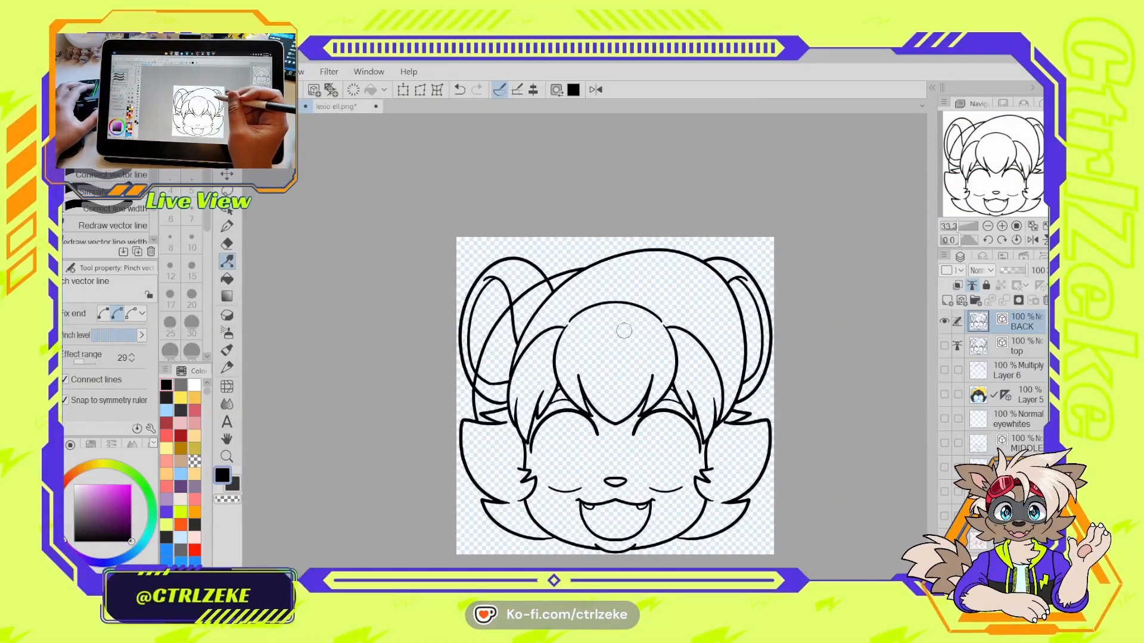
- Try to draw a curve inside the cap from its upper-left edge to the hair beside the right ear, with the canvas rotated
{"action": "scroll", "coordinate": [624, 330], "scroll_direction": "up", "scroll_amount": 1}
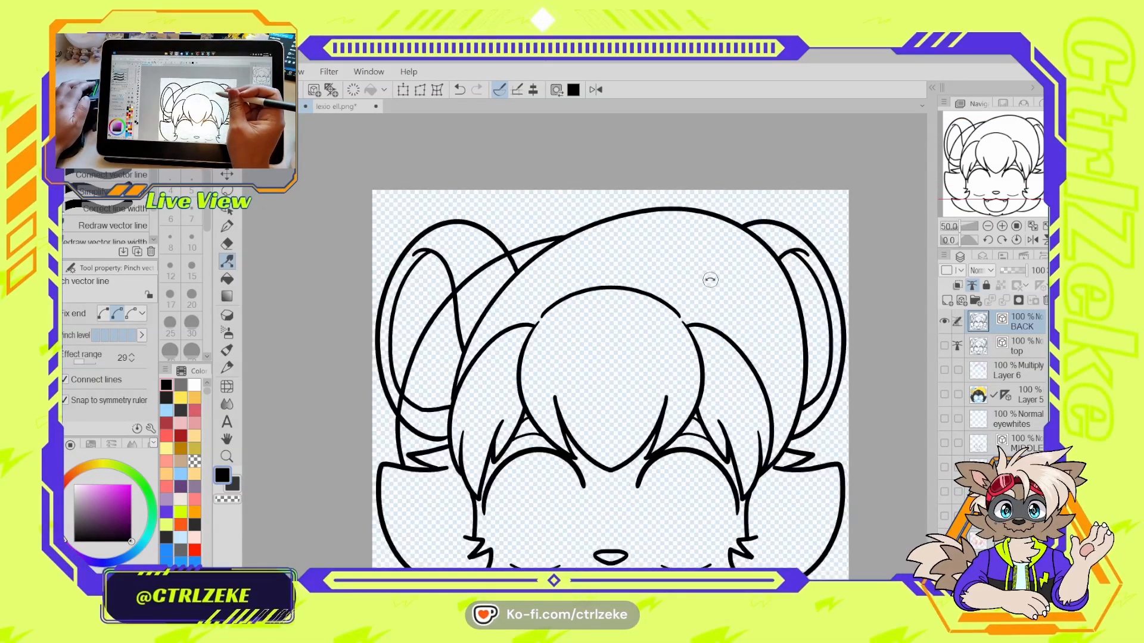
{"action": "left_click_drag", "start_coordinate": [709, 279], "coordinate": [520, 247]}
{"action": "scroll", "coordinate": [532, 263], "scroll_direction": "up", "scroll_amount": 1}
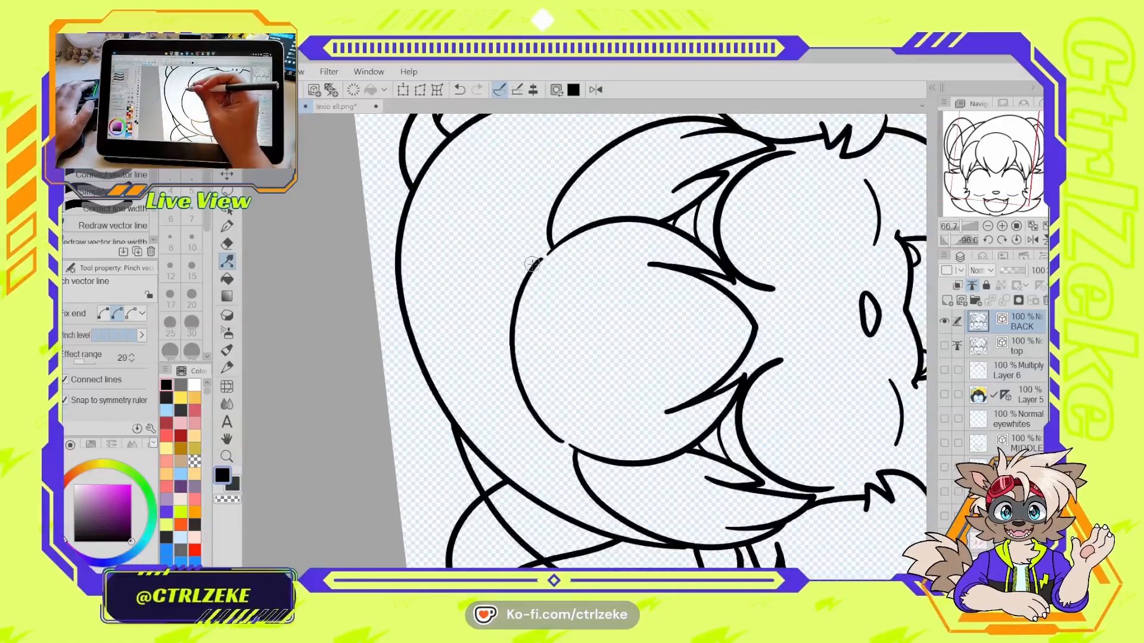
{"action": "left_click_drag", "start_coordinate": [533, 307], "coordinate": [509, 414]}
{"action": "scroll", "coordinate": [502, 402], "scroll_direction": "down", "scroll_amount": 1}
{"action": "left_click_drag", "start_coordinate": [483, 456], "coordinate": [467, 408]}
{"action": "key", "text": "p"}
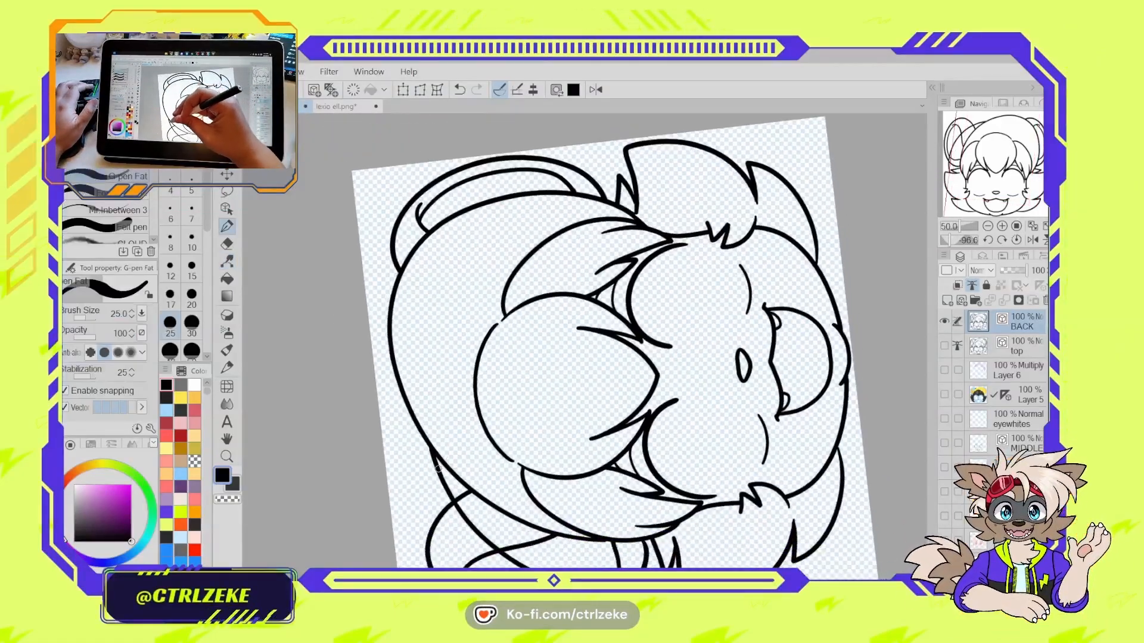
{"action": "mouse_move", "coordinate": [430, 446]}
{"action": "left_mouse_down"}
{"action": "mouse_move", "coordinate": [435, 380]}
{"action": "mouse_move", "coordinate": [530, 239]}
{"action": "mouse_move", "coordinate": [556, 228]}
{"action": "left_mouse_up"}
{"action": "key", "text": "ctrl+z"}
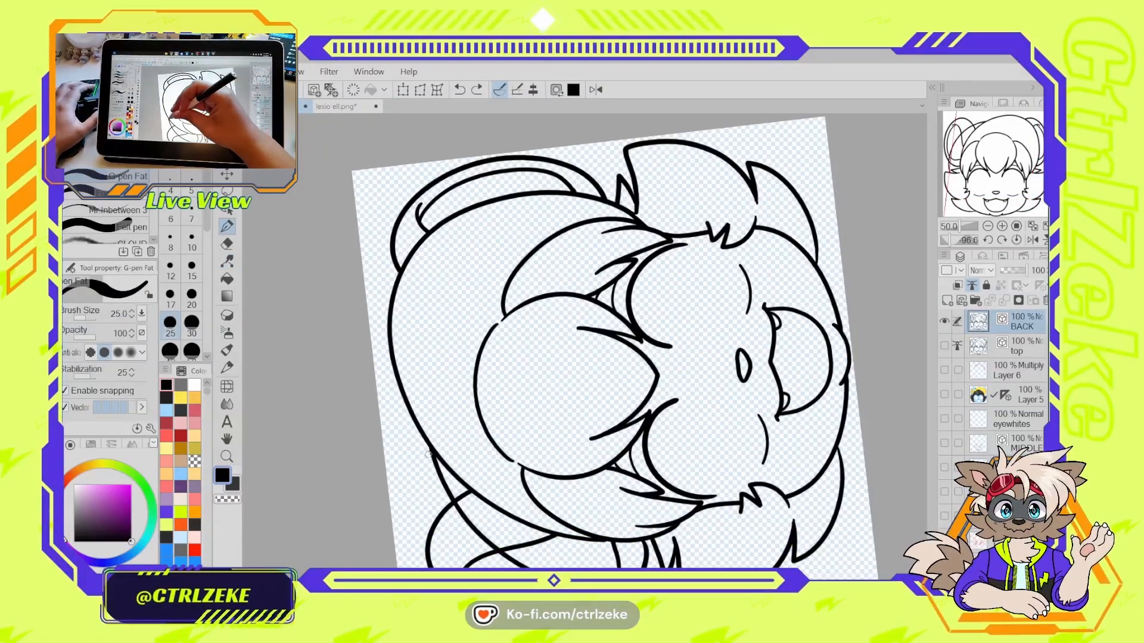
{"action": "mouse_move", "coordinate": [429, 454]}
{"action": "left_mouse_down"}
{"action": "mouse_move", "coordinate": [432, 356]}
{"action": "mouse_move", "coordinate": [560, 208]}
{"action": "mouse_move", "coordinate": [619, 208]}
{"action": "left_mouse_up"}
{"action": "scroll", "coordinate": [622, 234], "scroll_direction": "down", "scroll_amount": 1}
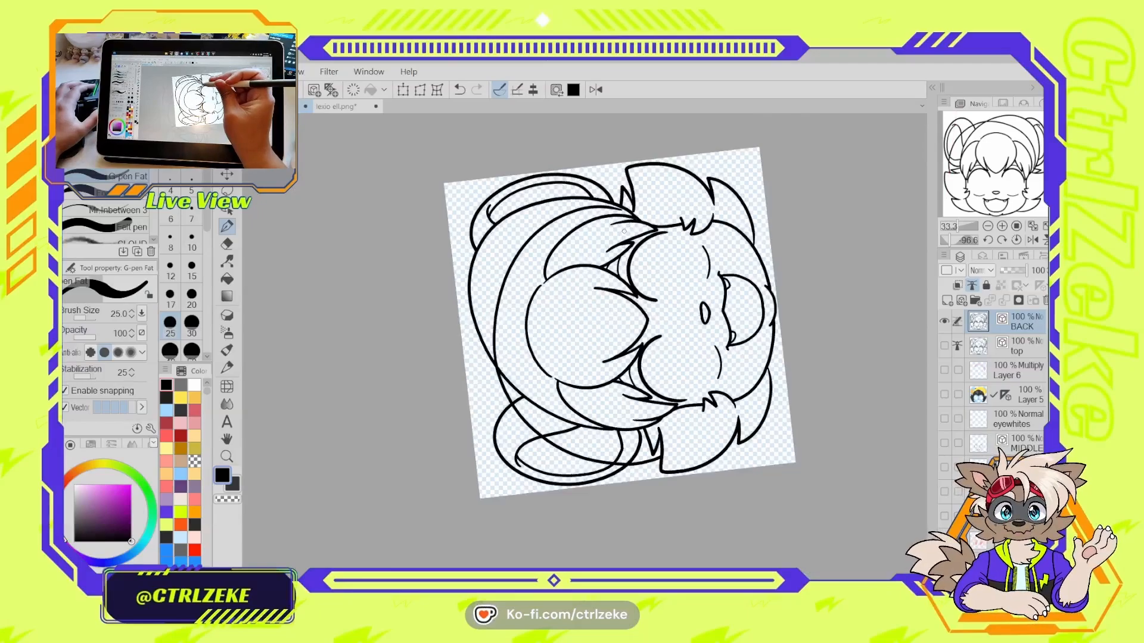
{"action": "key", "text": "ctrl+z"}
- Draw the lower curve of the back outline from the left hair, across the face below the nose, to the hair below the right ear
{"action": "left_click_drag", "start_coordinate": [664, 263], "coordinate": [601, 461]}
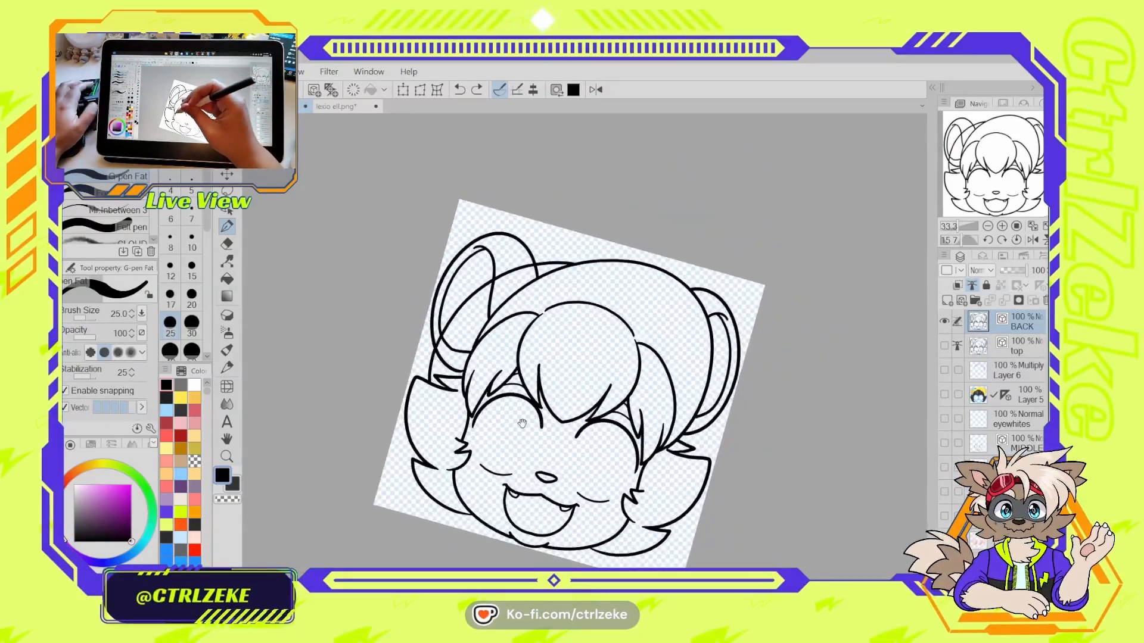
{"action": "scroll", "coordinate": [480, 459], "scroll_direction": "up", "scroll_amount": 1}
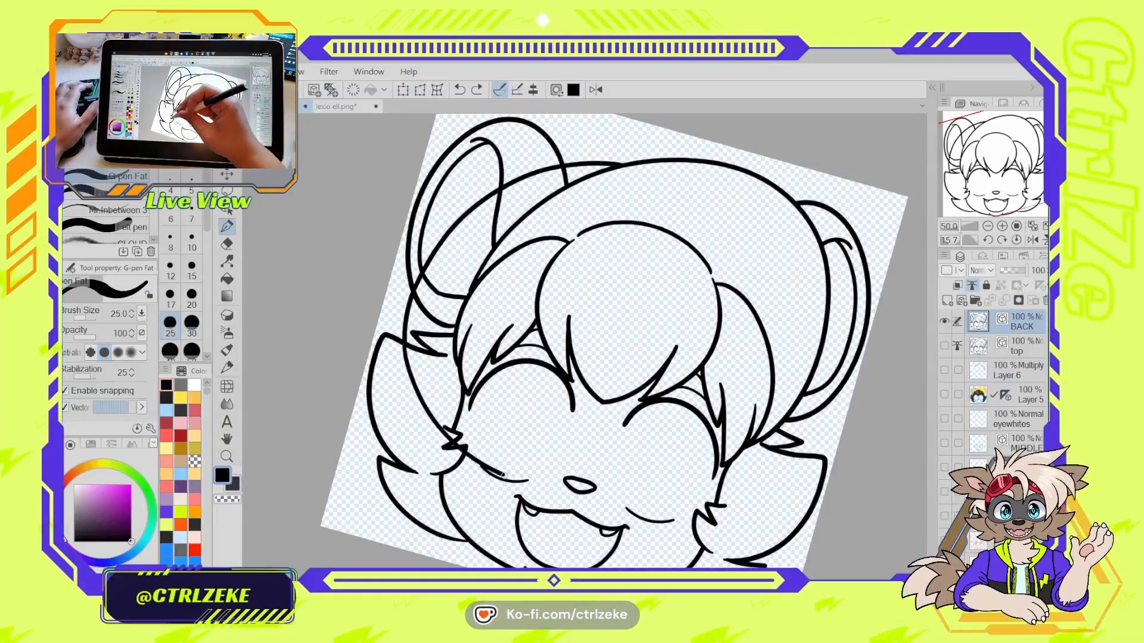
{"action": "left_click_drag", "start_coordinate": [504, 475], "coordinate": [669, 488]}
{"action": "key", "text": "ctrl+z"}
{"action": "mouse_move", "coordinate": [405, 333]}
{"action": "left_mouse_down"}
{"action": "mouse_move", "coordinate": [500, 478]}
{"action": "mouse_move", "coordinate": [691, 505]}
{"action": "mouse_move", "coordinate": [734, 479]}
{"action": "left_mouse_up"}
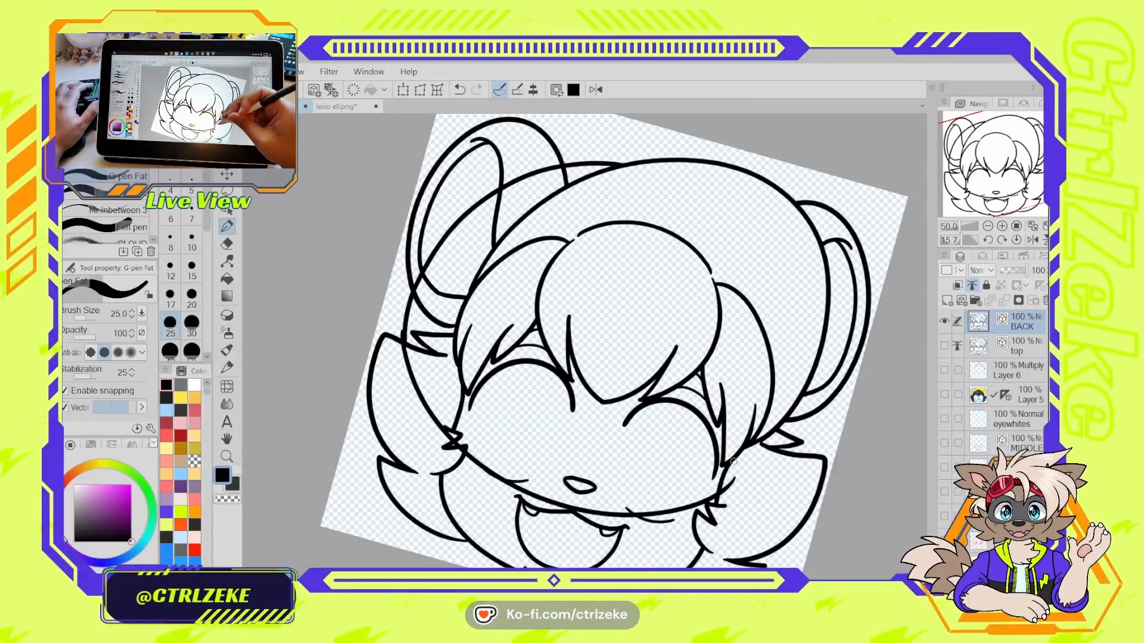
{"action": "key", "text": "ctrl+z"}
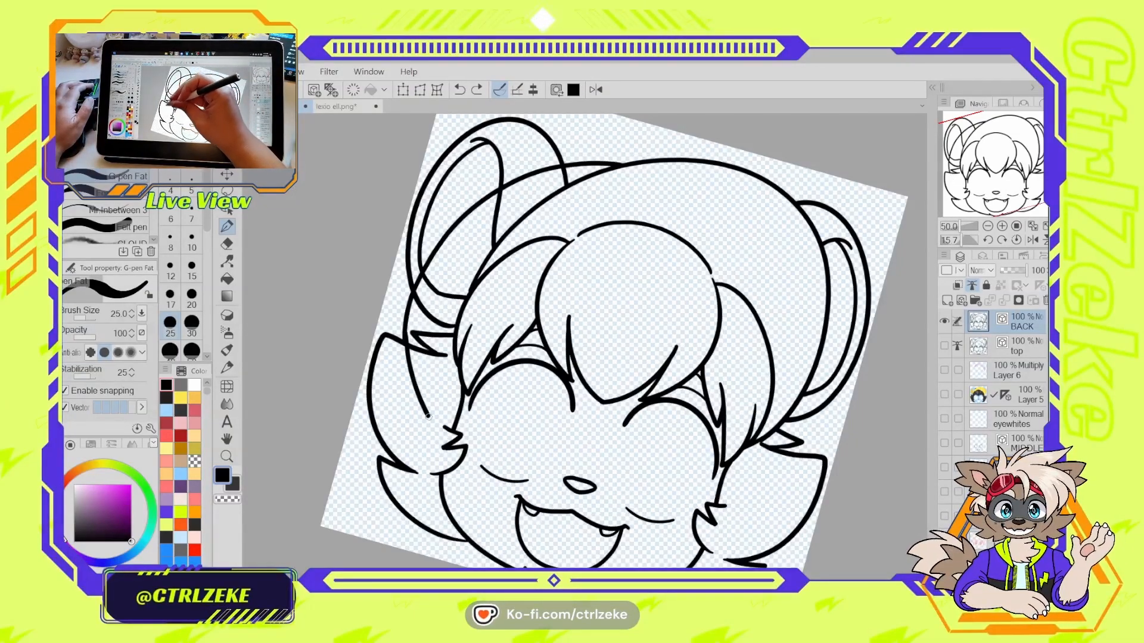
{"action": "mouse_move", "coordinate": [428, 417]}
{"action": "left_mouse_down"}
{"action": "mouse_move", "coordinate": [765, 452]}
{"action": "mouse_move", "coordinate": [775, 389]}
{"action": "mouse_move", "coordinate": [791, 398]}
{"action": "mouse_move", "coordinate": [790, 425]}
{"action": "left_mouse_up"}
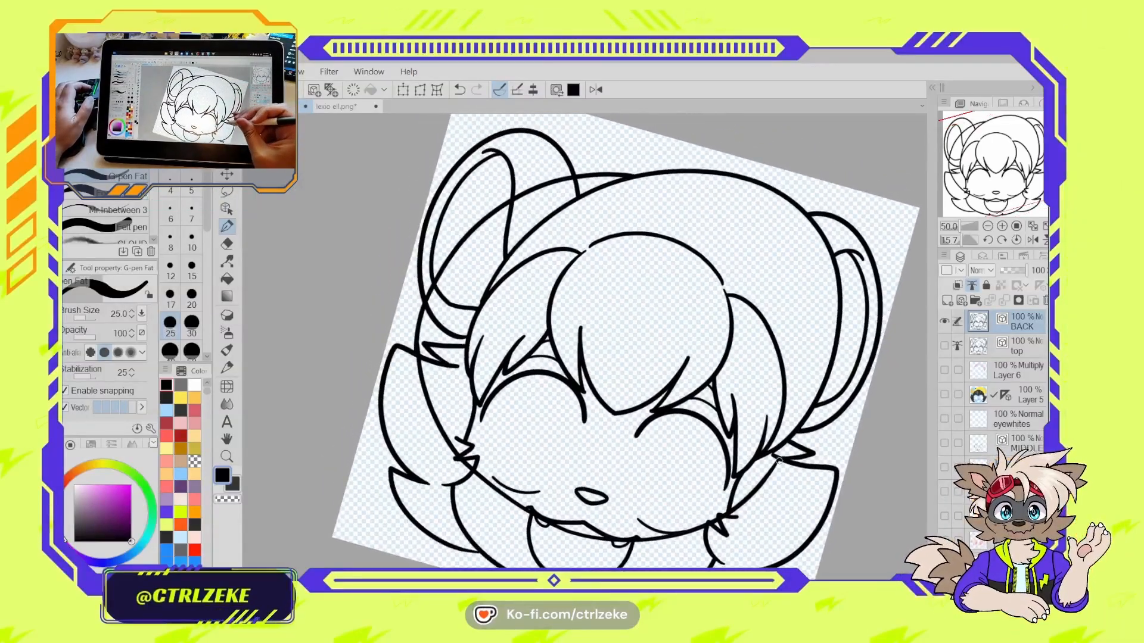
- Erase the fringe, eyes, nose and mouth inside the face on the BACK layer using the Hard eraser at size 80
{"action": "key", "text": "e"}
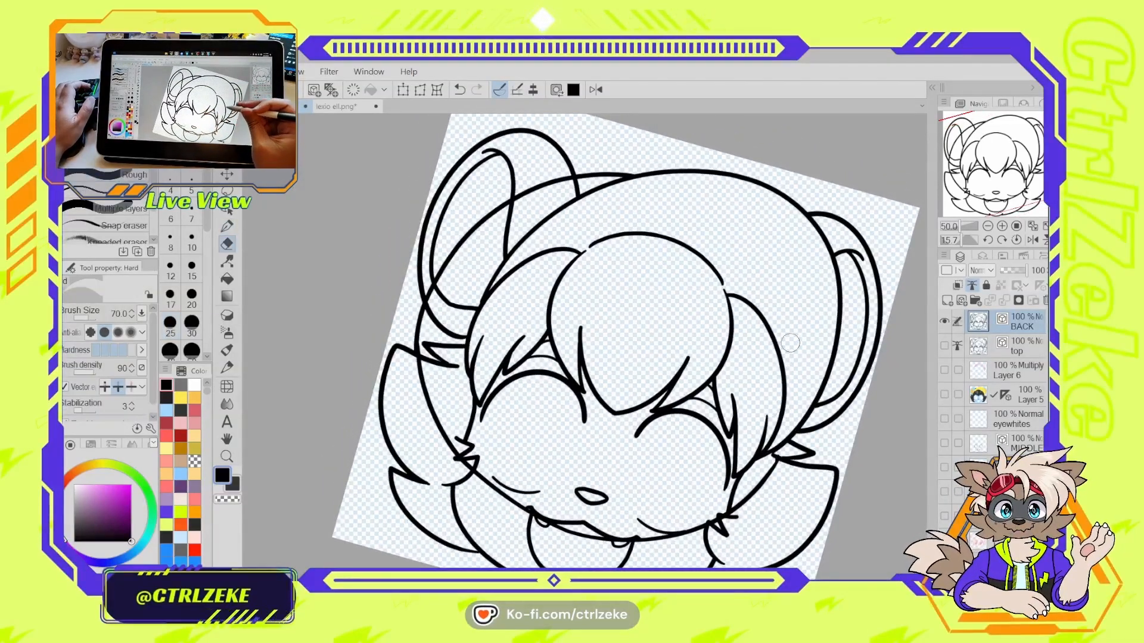
{"action": "key", "text": "bracketright"}
{"action": "mouse_move", "coordinate": [726, 280]}
{"action": "left_mouse_down"}
{"action": "mouse_move", "coordinate": [525, 430]}
{"action": "mouse_move", "coordinate": [742, 400]}
{"action": "left_mouse_up"}
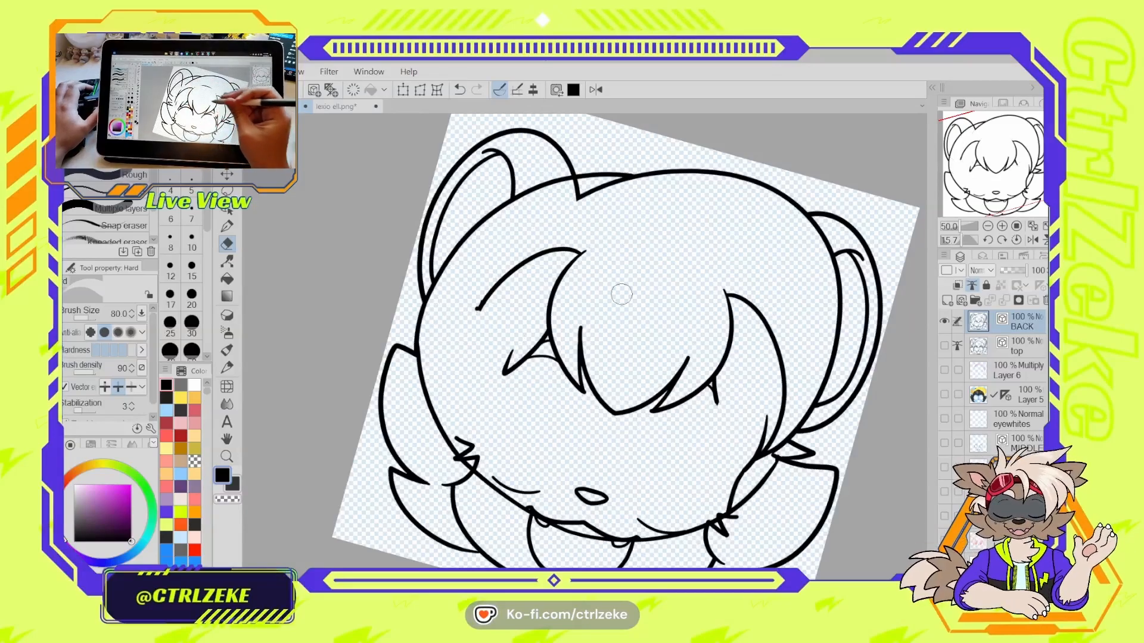
{"action": "mouse_move", "coordinate": [571, 365]}
{"action": "left_mouse_down"}
{"action": "mouse_move", "coordinate": [513, 281]}
{"action": "mouse_move", "coordinate": [601, 405]}
{"action": "left_mouse_up"}
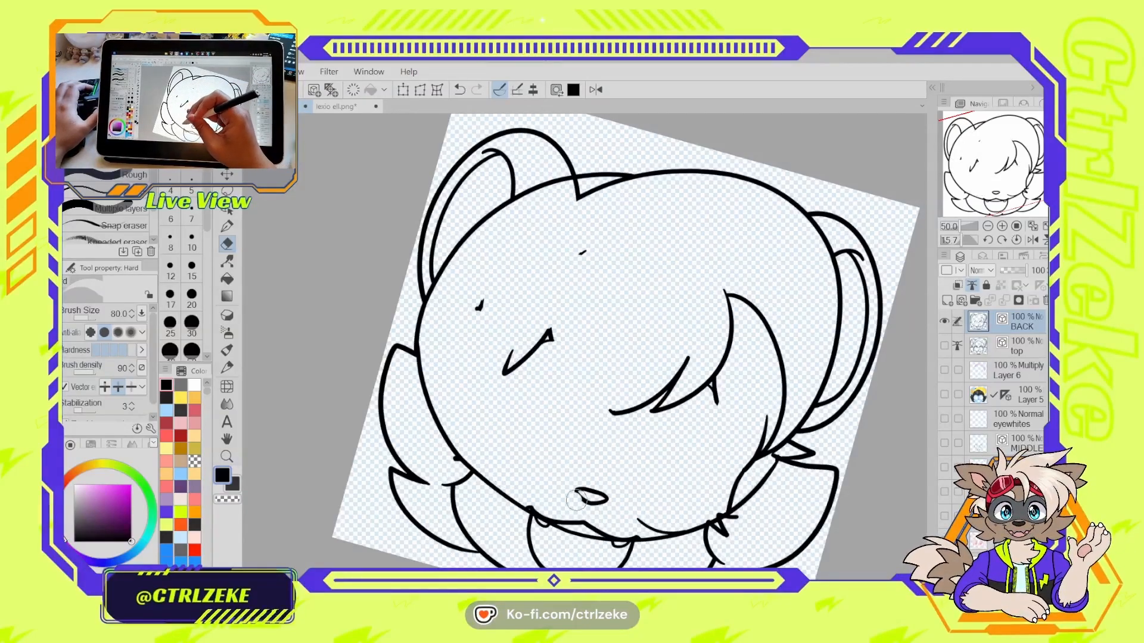
{"action": "left_click_drag", "start_coordinate": [577, 499], "coordinate": [585, 512]}
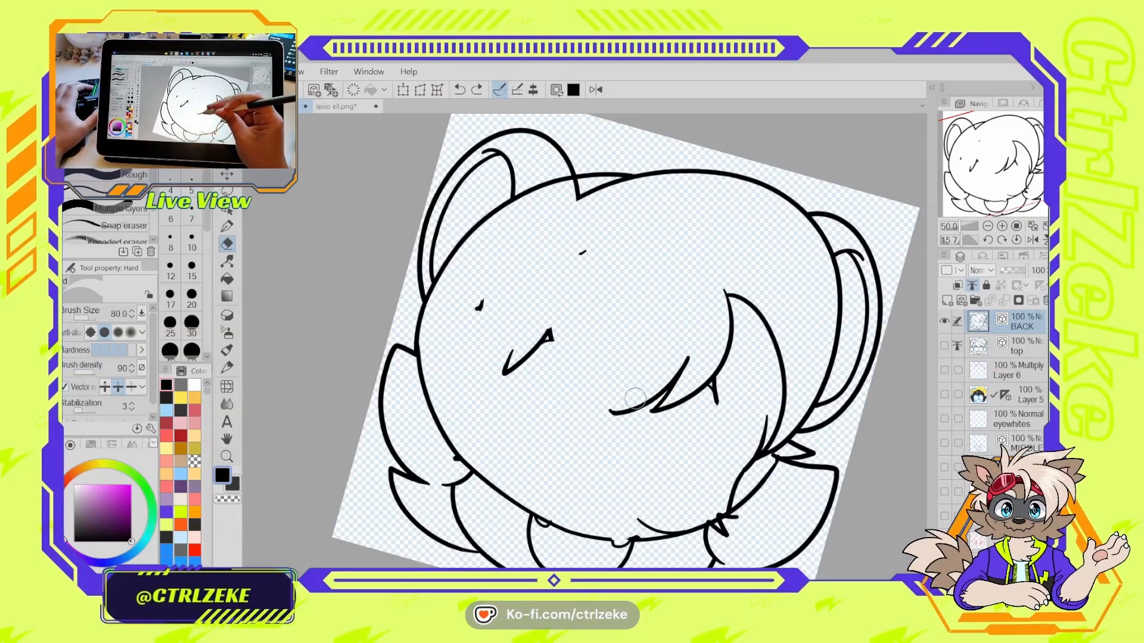
{"action": "mouse_move", "coordinate": [618, 349]}
{"action": "left_mouse_down"}
{"action": "mouse_move", "coordinate": [525, 293]}
{"action": "mouse_move", "coordinate": [476, 294]}
{"action": "left_mouse_up"}
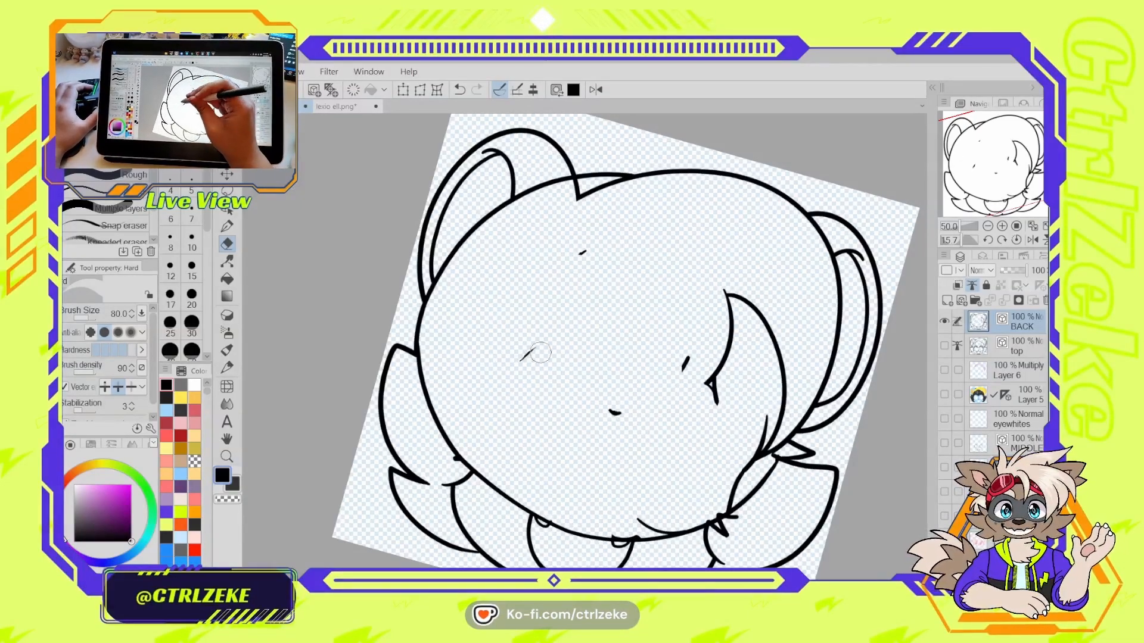
- Erase the overlapping line at the top beside the left ear, the remaining right fringe lock and the leftover specks inside the face
{"action": "left_click_drag", "start_coordinate": [590, 199], "coordinate": [577, 188]}
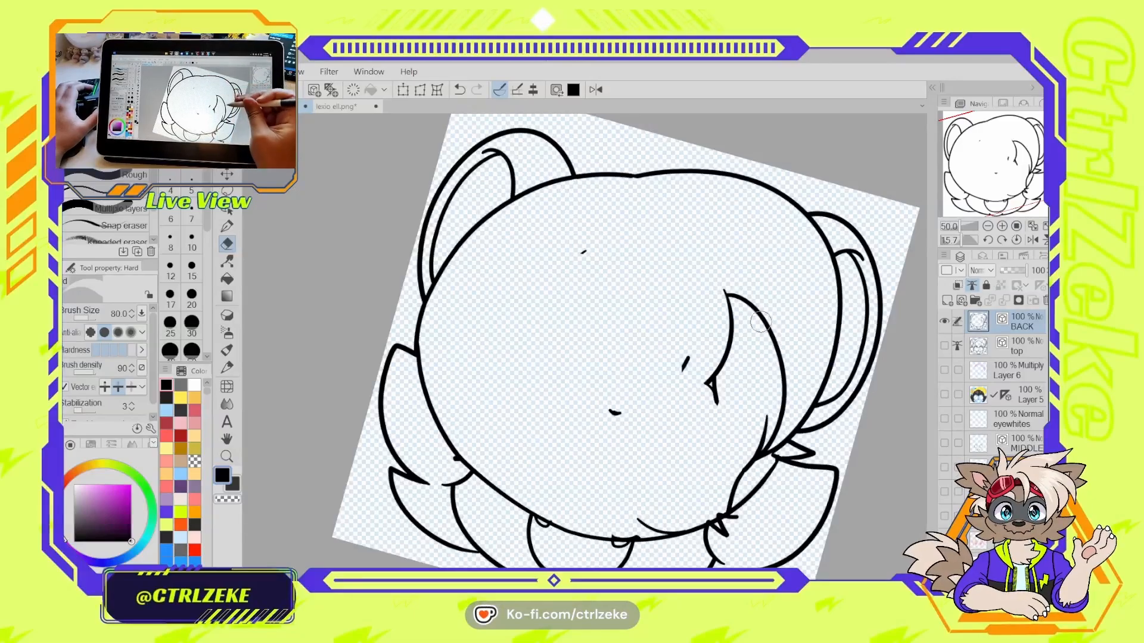
{"action": "left_click_drag", "start_coordinate": [730, 298], "coordinate": [722, 336]}
{"action": "left_click_drag", "start_coordinate": [580, 255], "coordinate": [587, 250]}
{"action": "left_click_drag", "start_coordinate": [609, 411], "coordinate": [620, 414]}
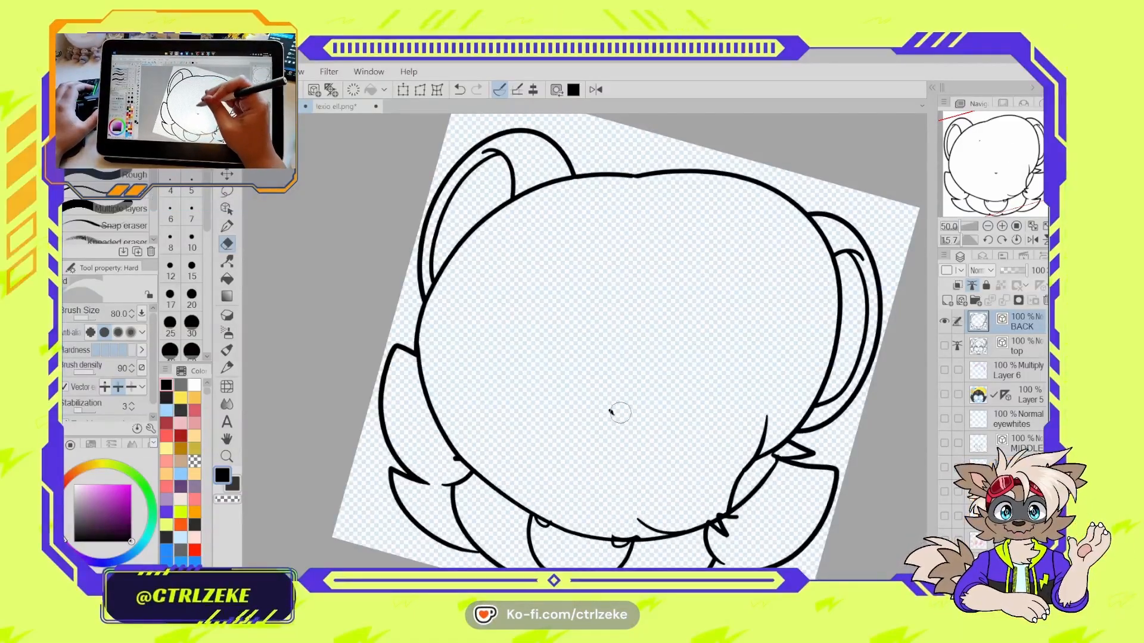
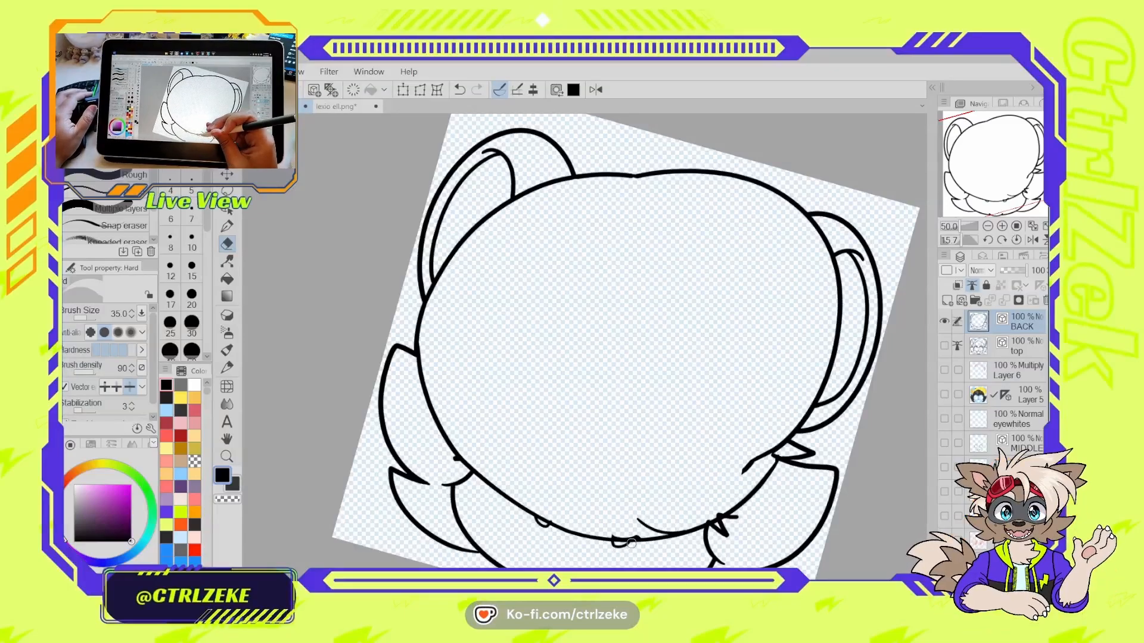
- Erase the leftover stubs of mouth, cheek and fur lines along the lower face curve with the eraser at size 35
{"action": "mouse_move", "coordinate": [632, 536]}
{"action": "left_mouse_down"}
{"action": "mouse_move", "coordinate": [652, 498]}
{"action": "mouse_move", "coordinate": [643, 528]}
{"action": "left_mouse_up"}
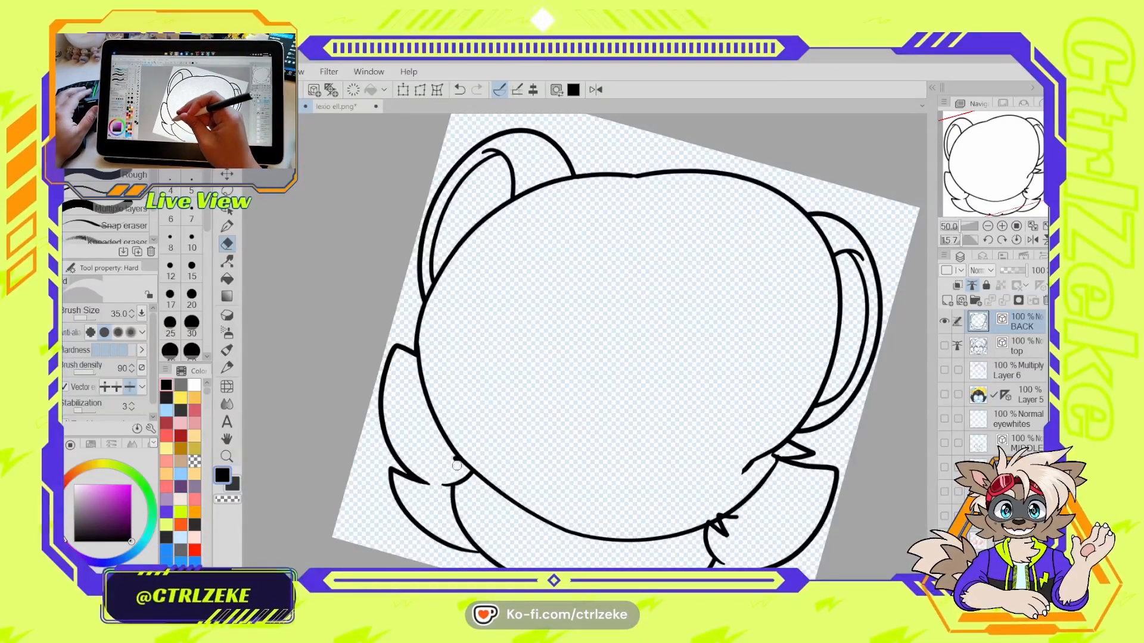
{"action": "left_click_drag", "start_coordinate": [456, 458], "coordinate": [468, 475]}
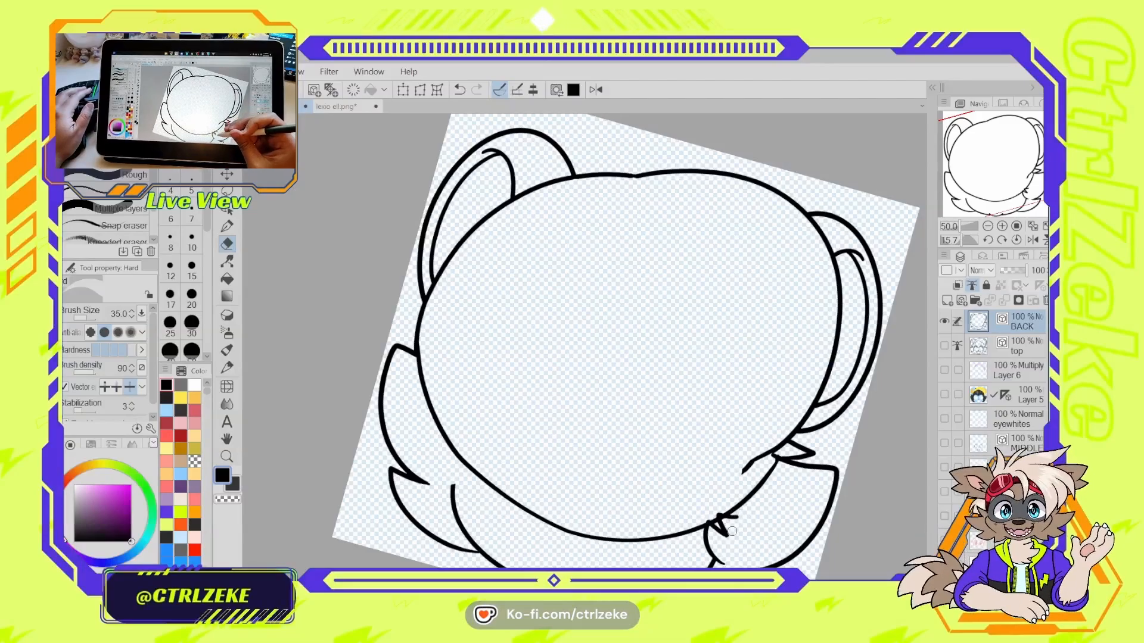
{"action": "left_click_drag", "start_coordinate": [798, 446], "coordinate": [779, 398]}
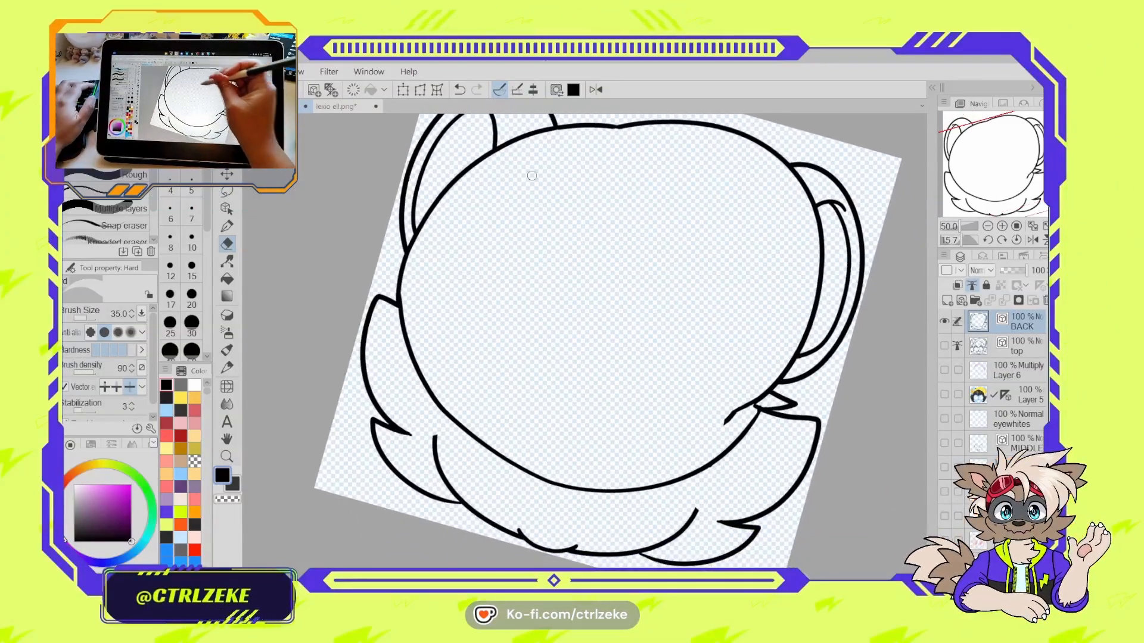
- Erase the inner-ear lines of both ears so only the outer ear outlines stay
{"action": "left_click_drag", "start_coordinate": [836, 223], "coordinate": [834, 229]}
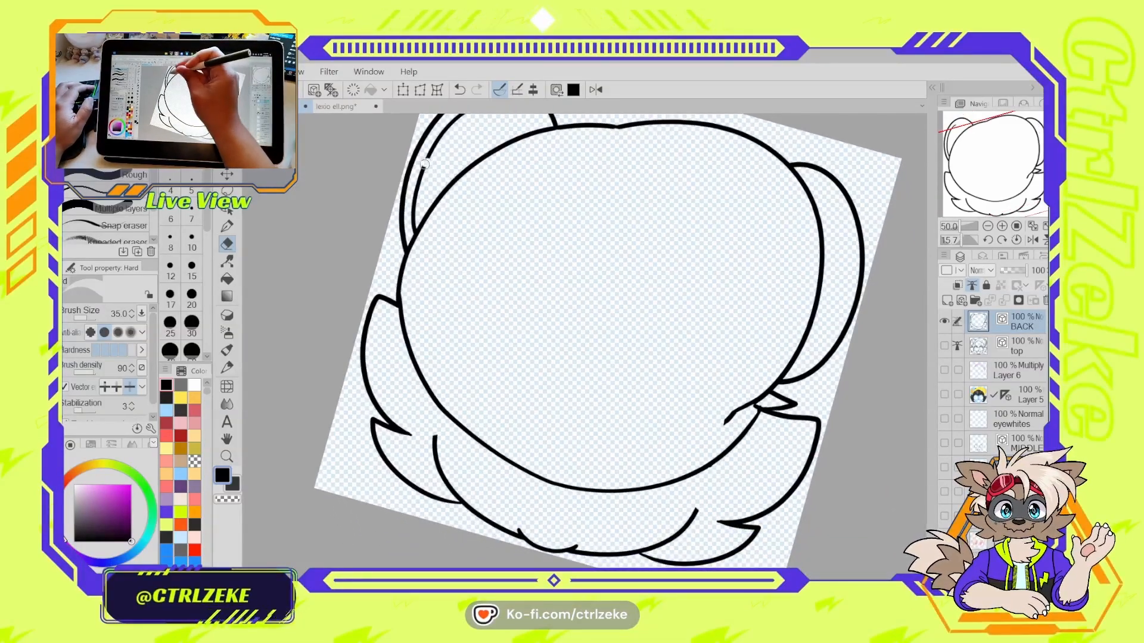
{"action": "left_click_drag", "start_coordinate": [436, 153], "coordinate": [422, 168]}
{"action": "mouse_move", "coordinate": [704, 290]}
{"action": "left_mouse_down"}
{"action": "mouse_move", "coordinate": [646, 261]}
{"action": "mouse_move", "coordinate": [707, 250]}
{"action": "mouse_move", "coordinate": [750, 321]}
{"action": "mouse_move", "coordinate": [801, 343]}
{"action": "left_mouse_up"}
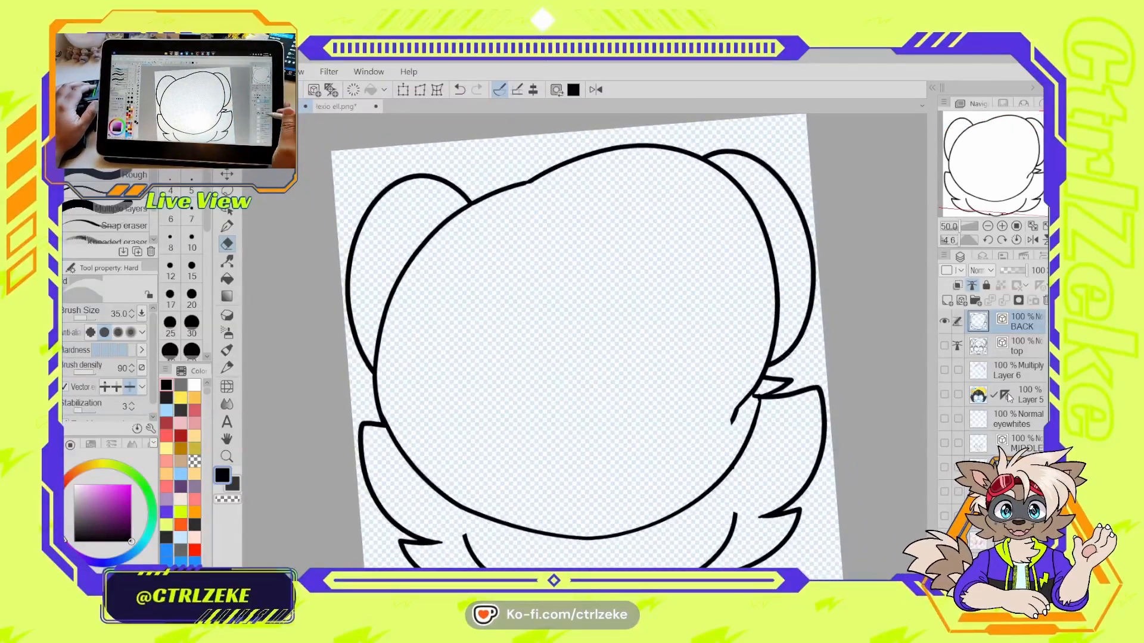
- Move the ruler from Layer 5 onto the BACK layer and make BACK the active layer
{"action": "left_click", "coordinate": [1012, 392]}
{"action": "left_click_drag", "start_coordinate": [1022, 326], "coordinate": [1023, 325]}
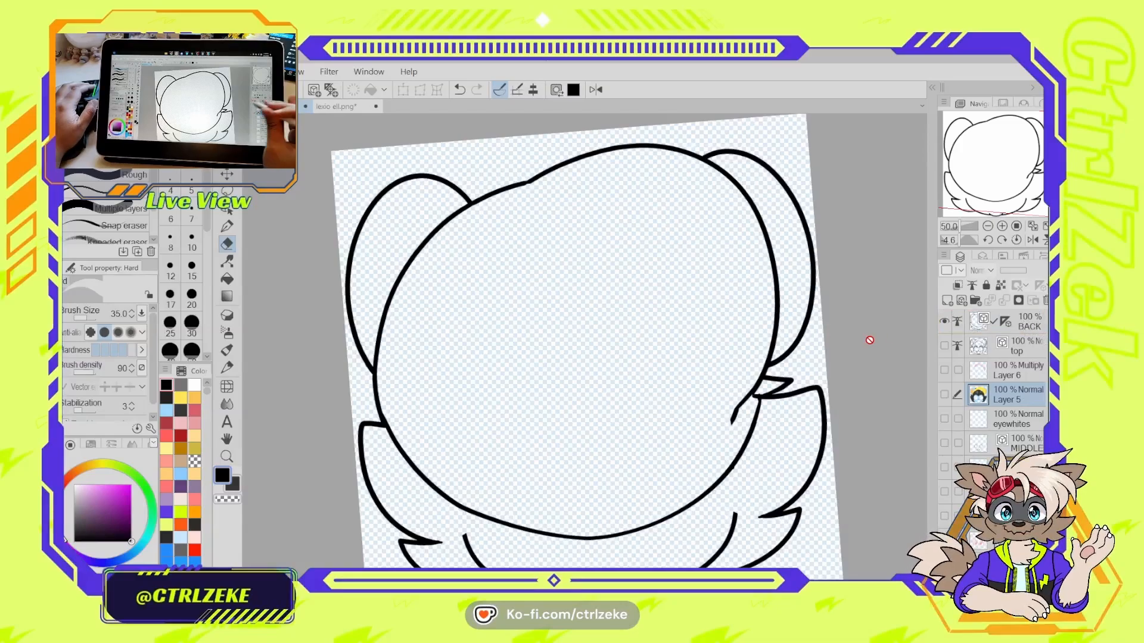
{"action": "mouse_move", "coordinate": [646, 458]}
{"action": "left_mouse_down"}
{"action": "mouse_move", "coordinate": [641, 428]}
{"action": "mouse_move", "coordinate": [664, 410]}
{"action": "left_mouse_up"}
{"action": "left_click", "coordinate": [974, 322]}
- Erase the lower face curve and redraw it with G-pen Fat at size 25, from the left hair to the fur below the right ear
{"action": "left_click_drag", "start_coordinate": [617, 502], "coordinate": [609, 525]}
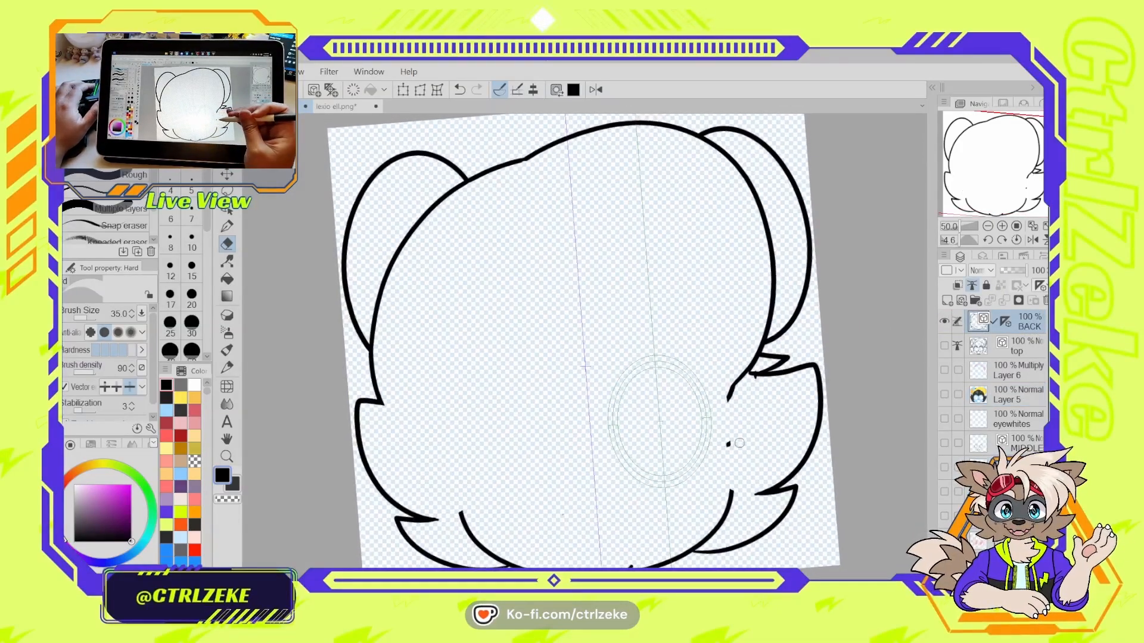
{"action": "key", "text": "p"}
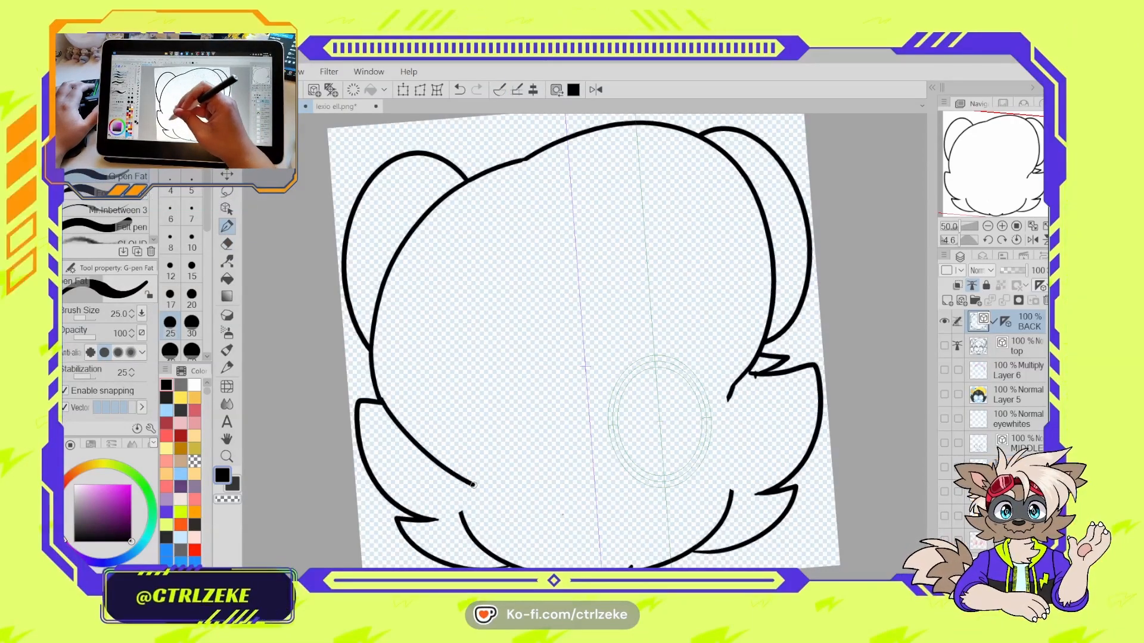
{"action": "left_click_drag", "start_coordinate": [383, 399], "coordinate": [617, 506]}
{"action": "key", "text": "ctrl+z"}
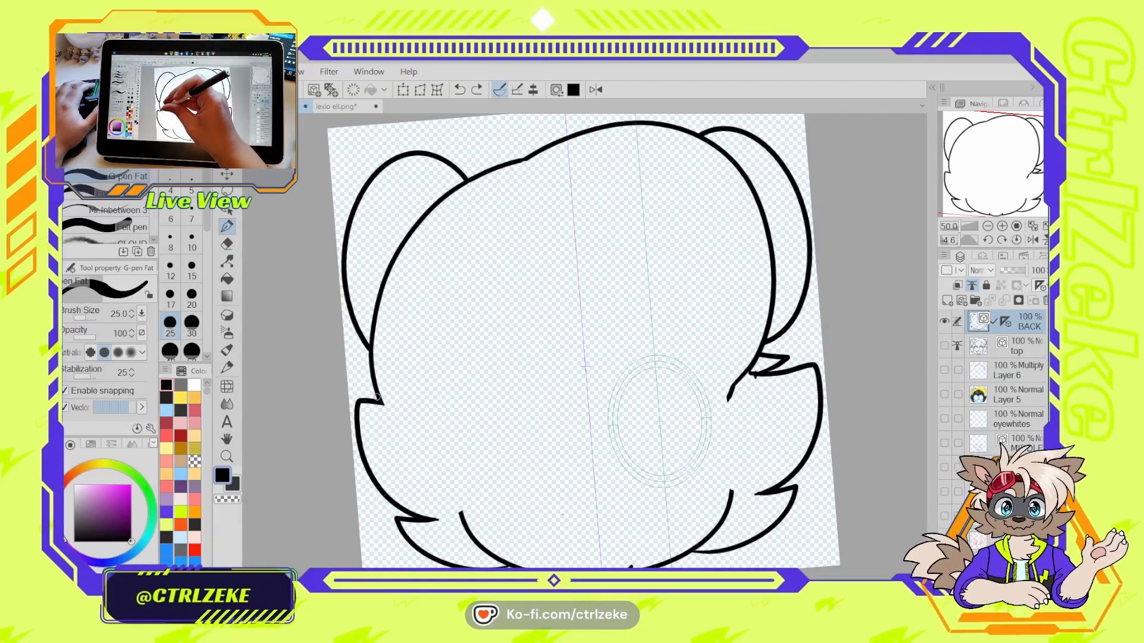
{"action": "mouse_move", "coordinate": [380, 399]}
{"action": "left_mouse_down"}
{"action": "mouse_move", "coordinate": [789, 386]}
{"action": "mouse_move", "coordinate": [795, 364]}
{"action": "left_mouse_up"}
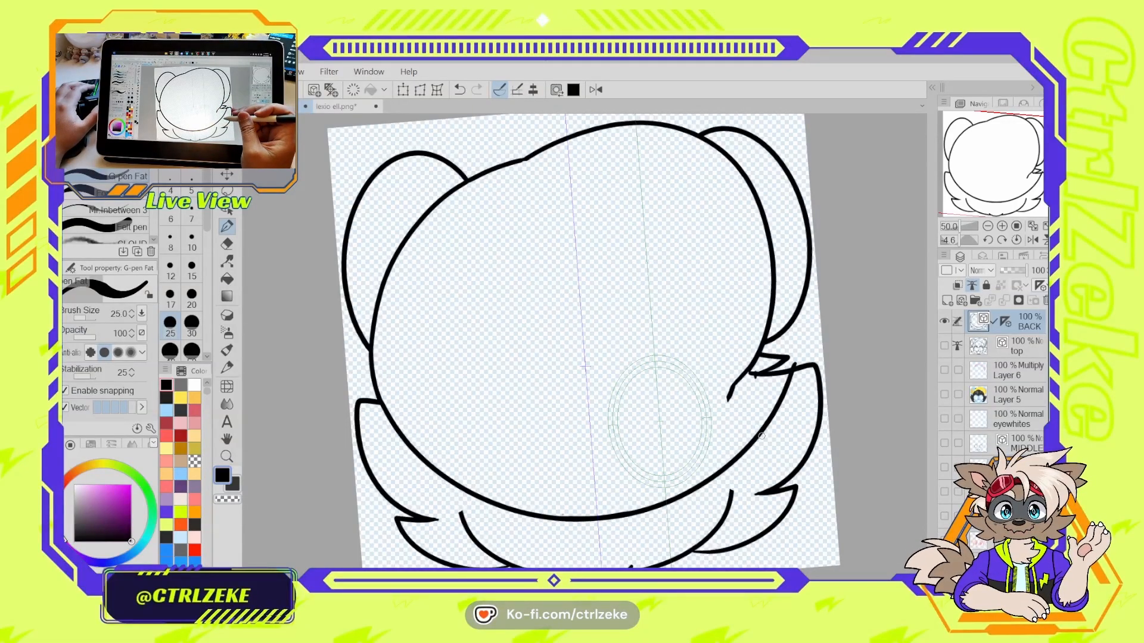
- Compare the redrawn lower face curve with the earlier version by stepping back and forward through the edit history
{"action": "key", "text": "y"}
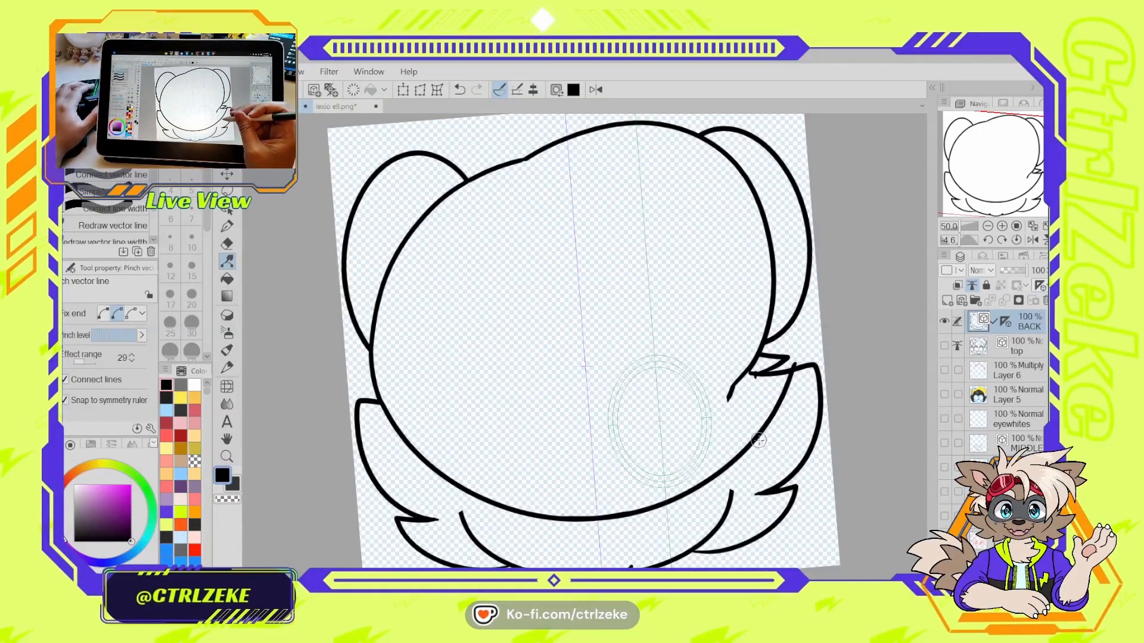
{"action": "key", "text": "ctrl+z"}
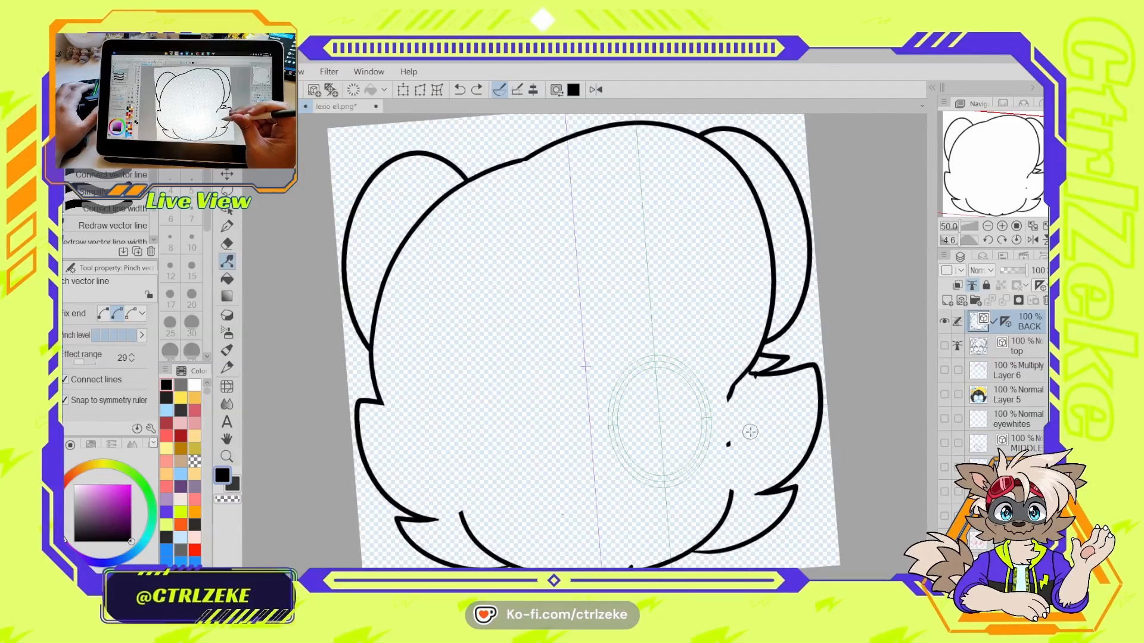
{"action": "key", "text": "ctrl+y"}
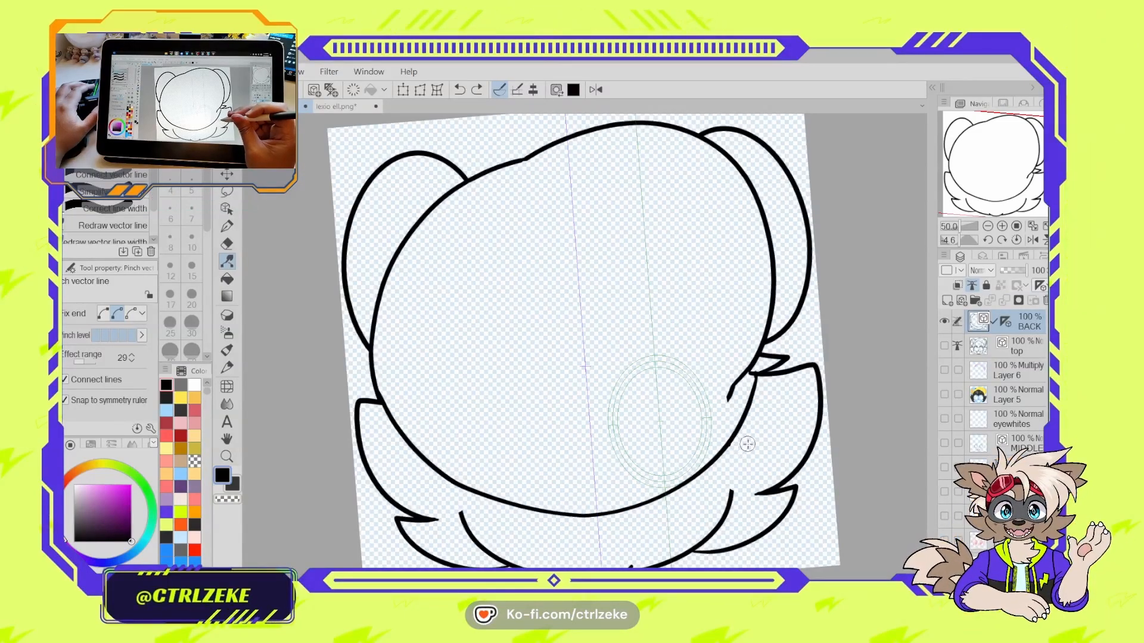
{"action": "key", "text": "ctrl+z"}
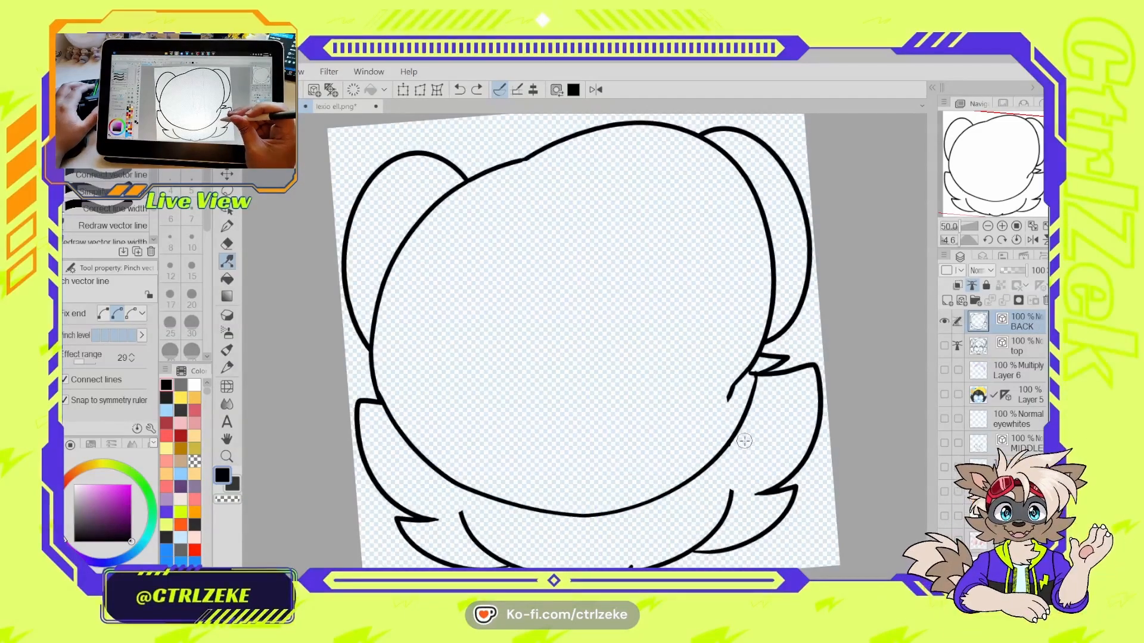
{"action": "left_click", "coordinate": [477, 90]}
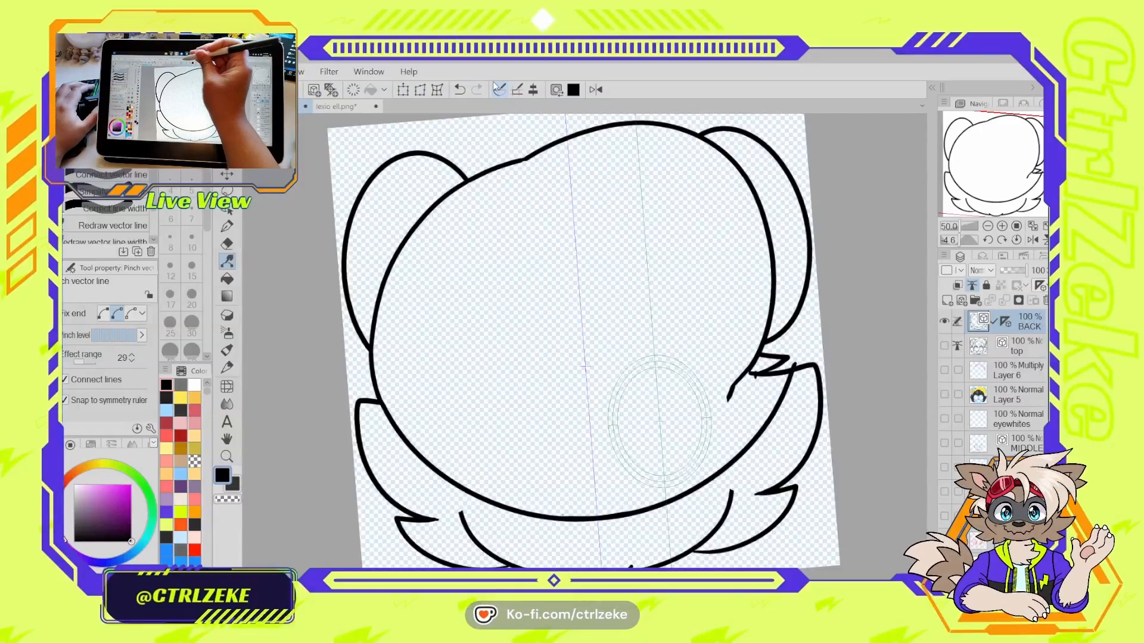
{"action": "left_click", "coordinate": [497, 88]}
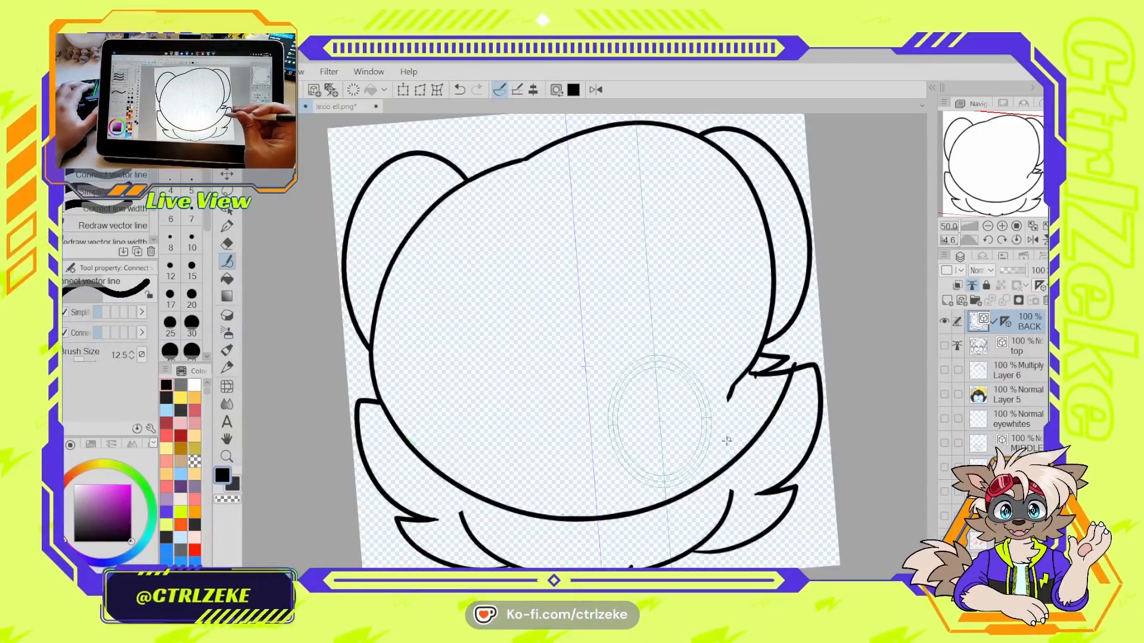
- Narrow and shift the right half of the lower curve to meet the outline below the right ear, and pinch its join smooth
{"action": "key", "text": "e"}
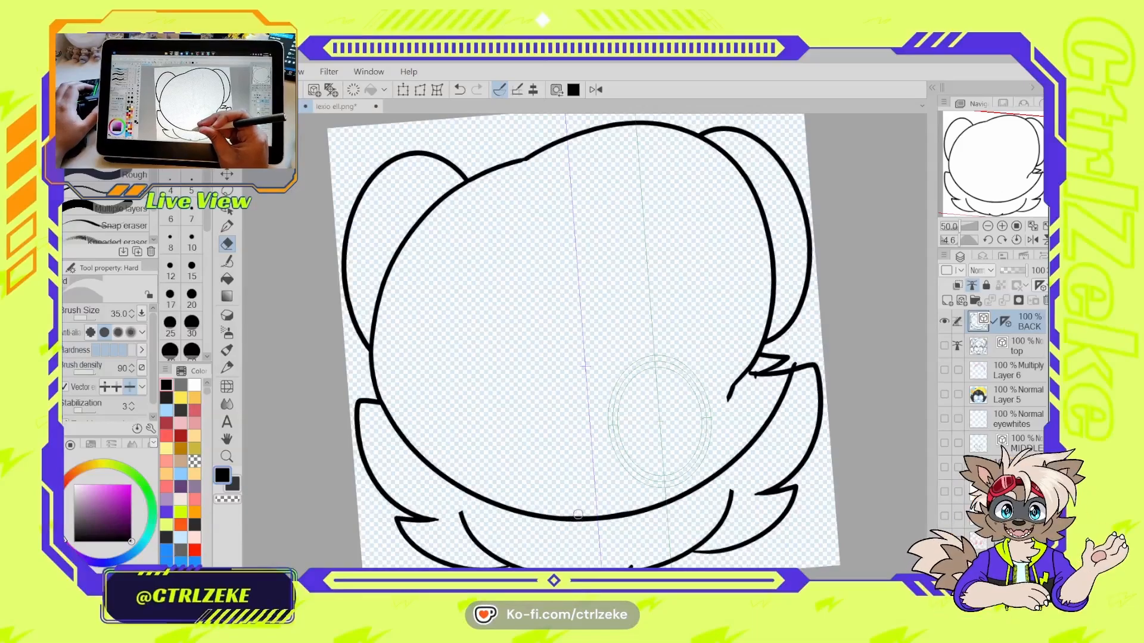
{"action": "key", "text": "o"}
{"action": "left_click", "coordinate": [602, 523]}
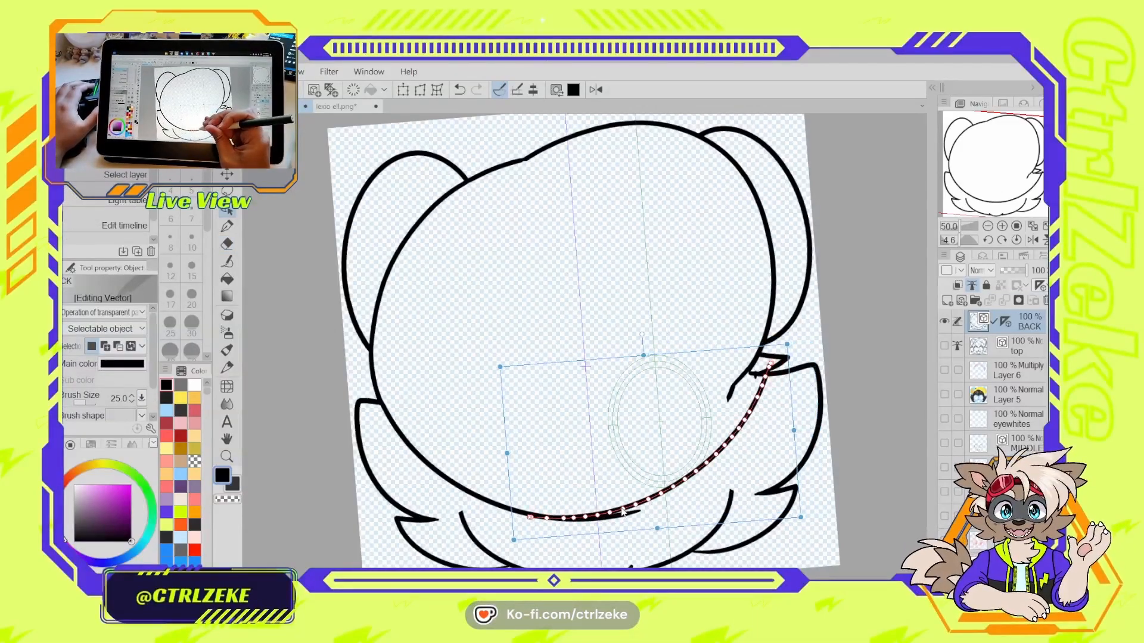
{"action": "left_click_drag", "start_coordinate": [795, 431], "coordinate": [761, 434]}
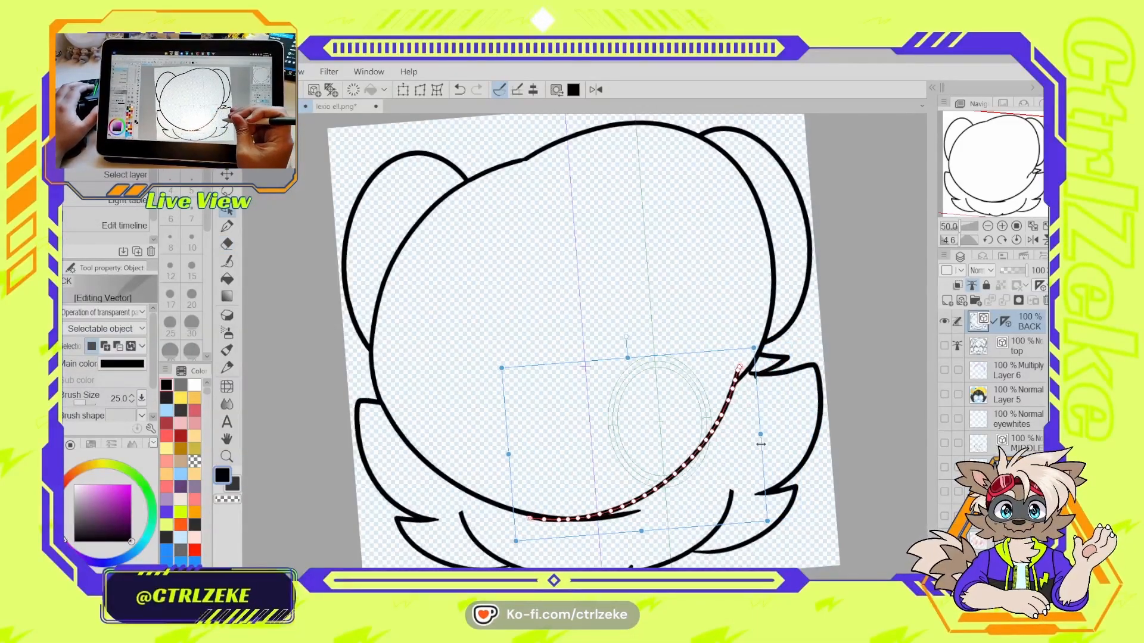
{"action": "left_click_drag", "start_coordinate": [698, 355], "coordinate": [716, 362]}
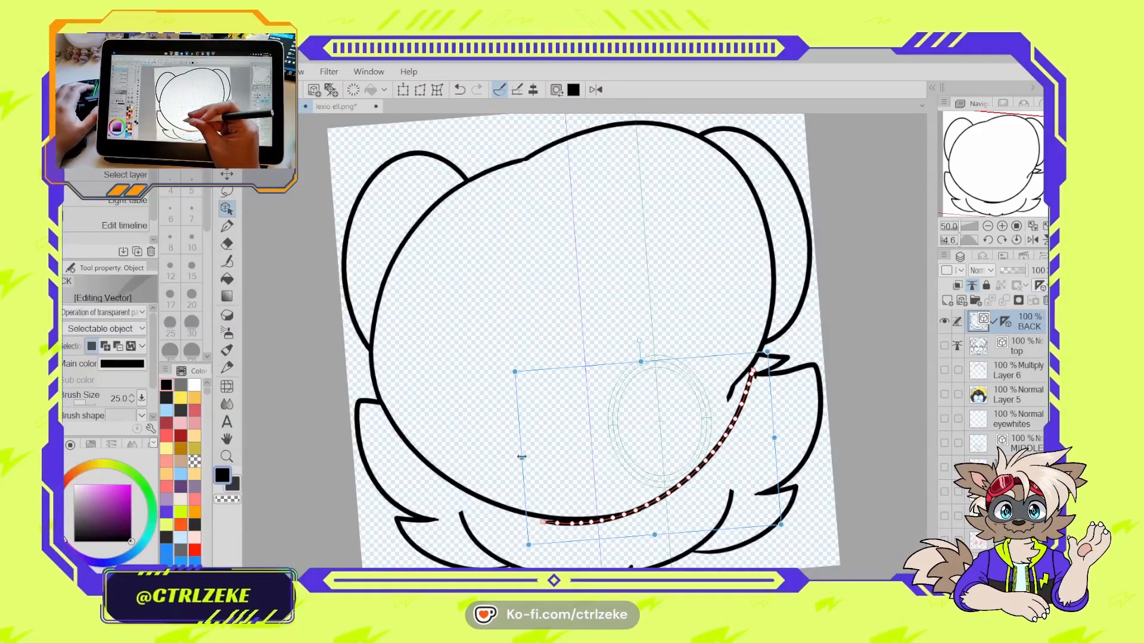
{"action": "key", "text": "y"}
{"action": "left_click_drag", "start_coordinate": [590, 528], "coordinate": [592, 526]}
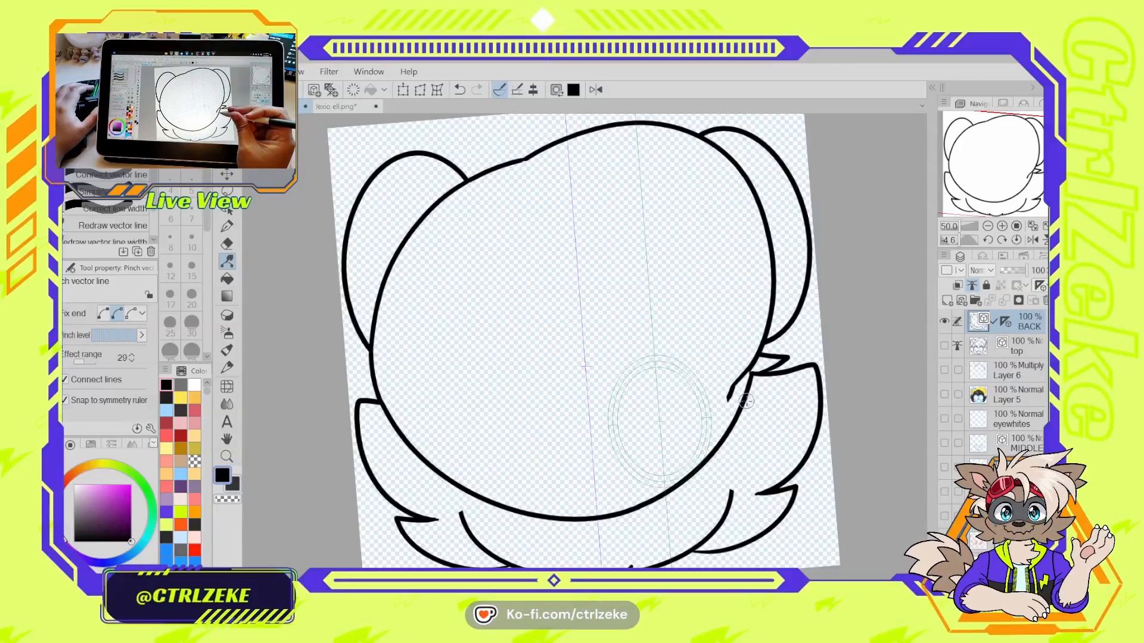
- Draw an upper face curve with G-pen Fat from the head's upper-left outline across to the outline beside the right ear
{"action": "key", "text": "p"}
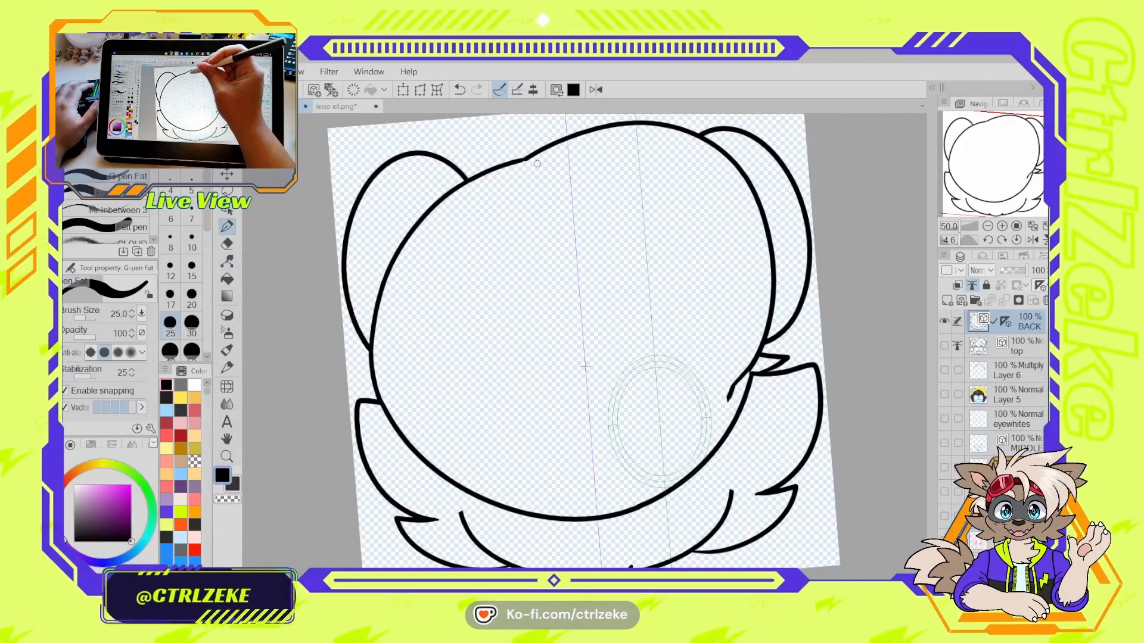
{"action": "mouse_move", "coordinate": [522, 160]}
{"action": "left_mouse_down"}
{"action": "mouse_move", "coordinate": [715, 265]}
{"action": "mouse_move", "coordinate": [728, 326]}
{"action": "left_mouse_up"}
{"action": "key", "text": "ctrl+z"}
{"action": "key", "text": "ctrl+2"}
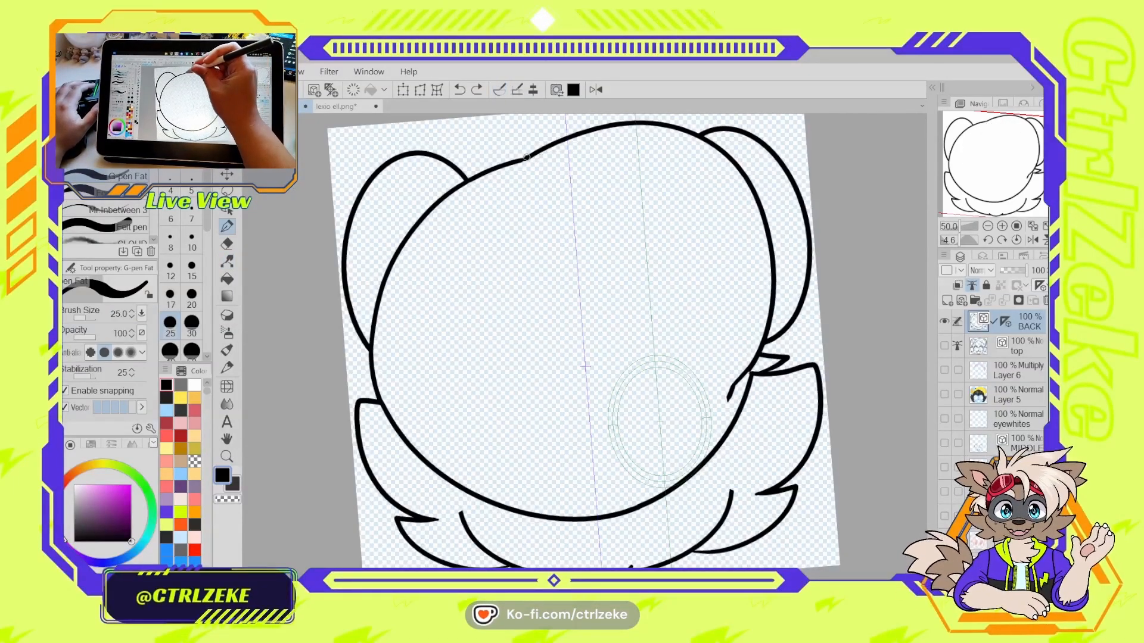
{"action": "mouse_move", "coordinate": [526, 157]}
{"action": "left_mouse_down"}
{"action": "mouse_move", "coordinate": [748, 263]}
{"action": "mouse_move", "coordinate": [768, 333]}
{"action": "left_mouse_up"}
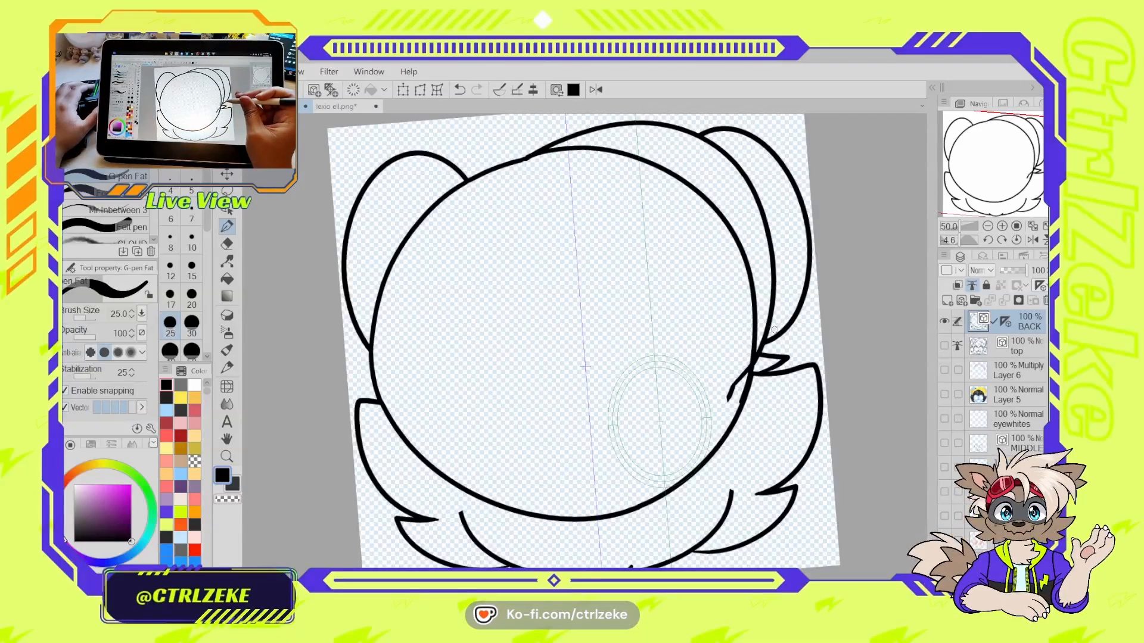
- Try reshaping the upper face curve with Object selection and Pinch vector line, and undo back to remove the curve
{"action": "key", "text": "o"}
{"action": "left_click", "coordinate": [580, 153]}
{"action": "key", "text": "ctrl+z"}
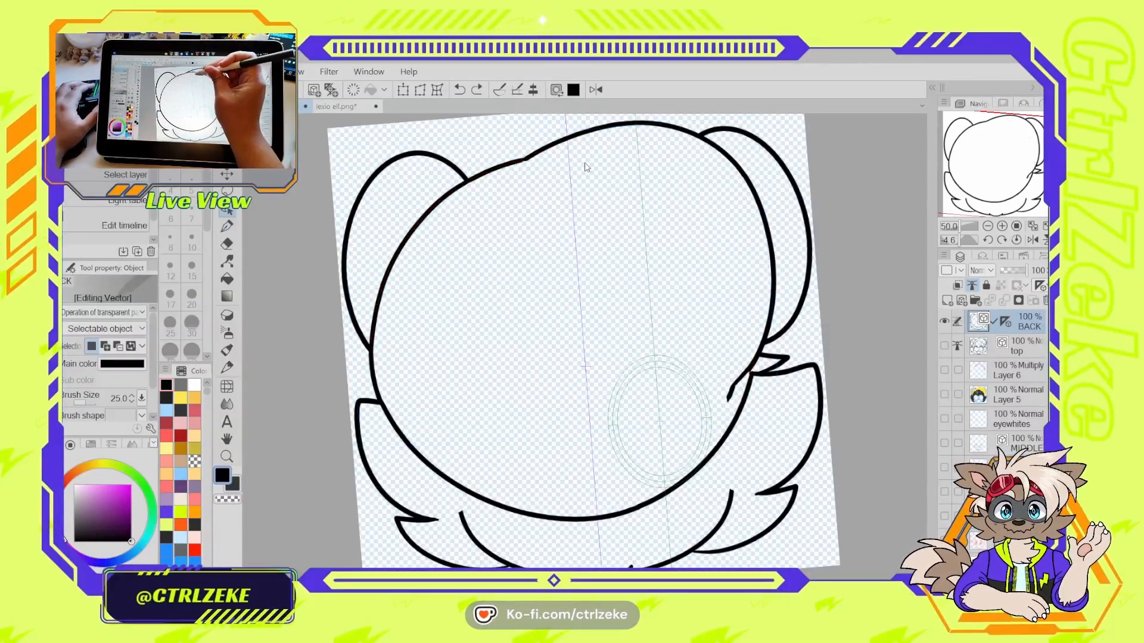
{"action": "key", "text": "y"}
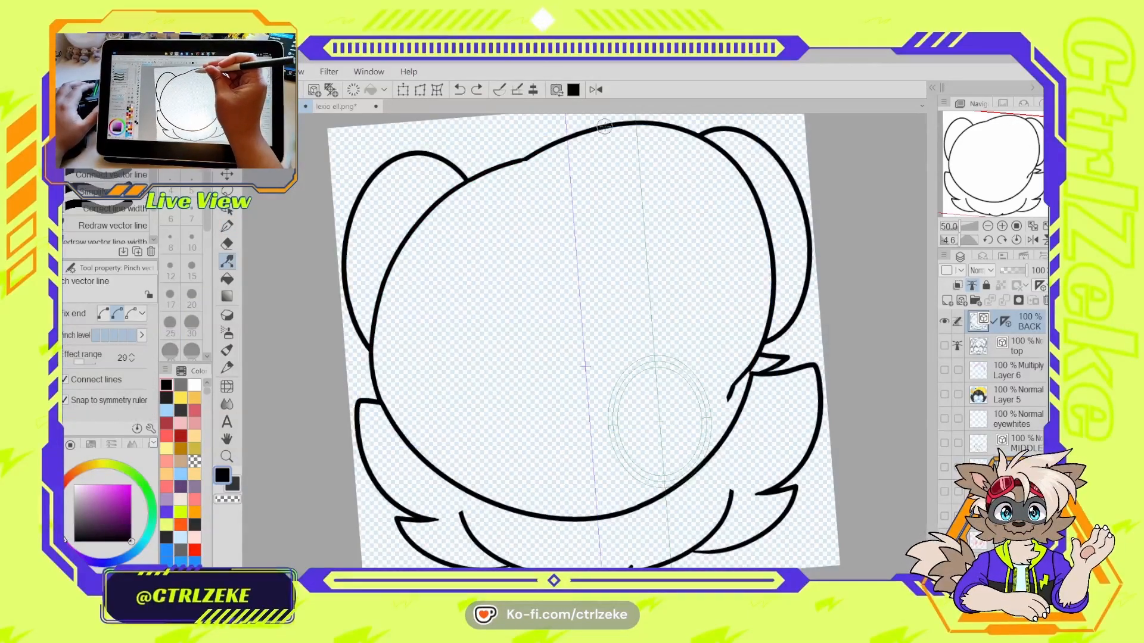
{"action": "left_click", "coordinate": [476, 91]}
{"action": "key", "text": "y"}
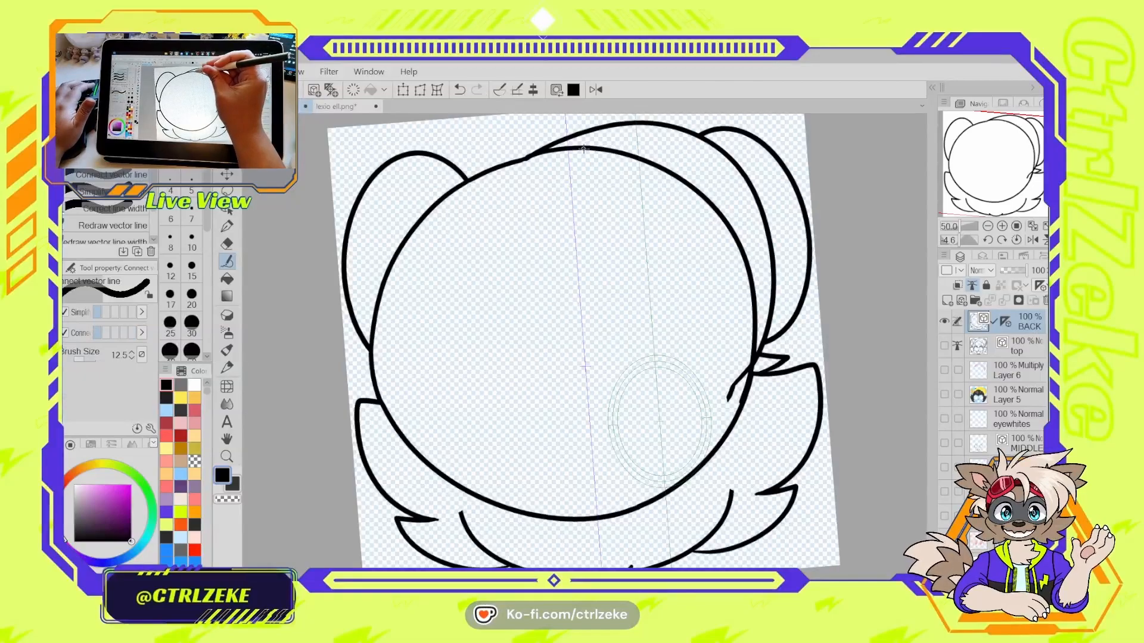
{"action": "key", "text": "y"}
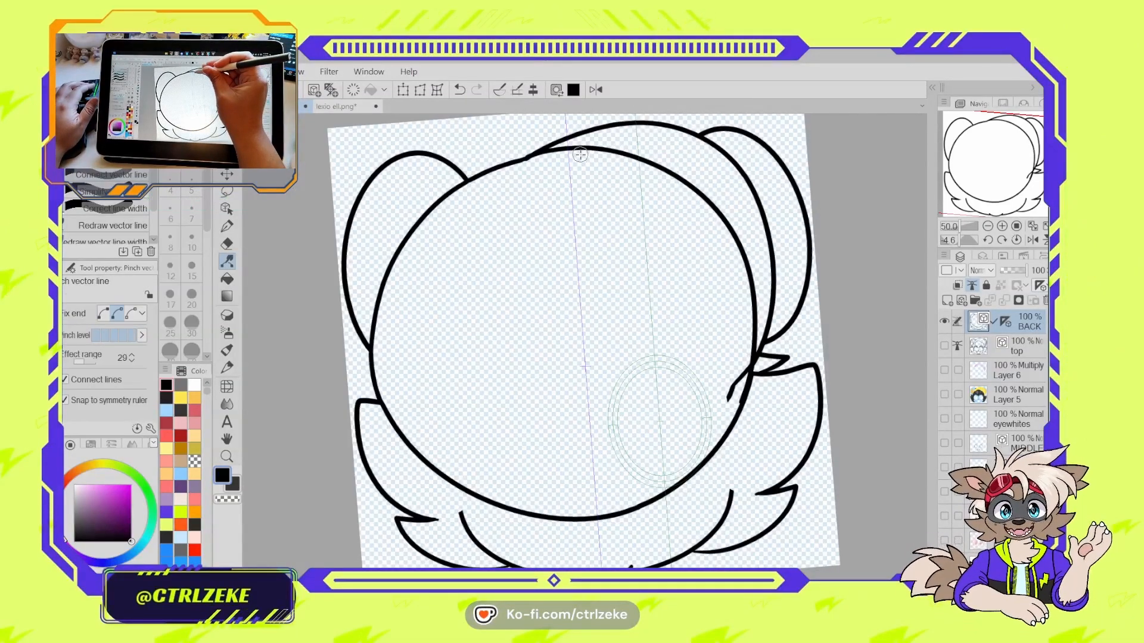
{"action": "key", "text": "ctrl+z"}
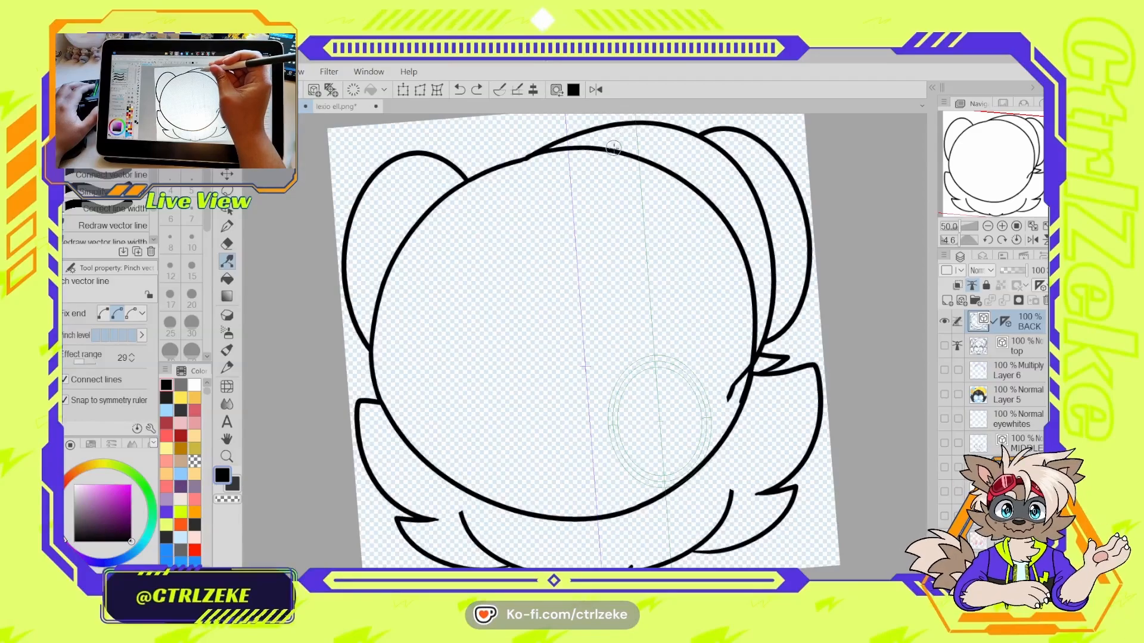
{"action": "scroll", "coordinate": [583, 152], "scroll_direction": "up", "scroll_amount": 2}
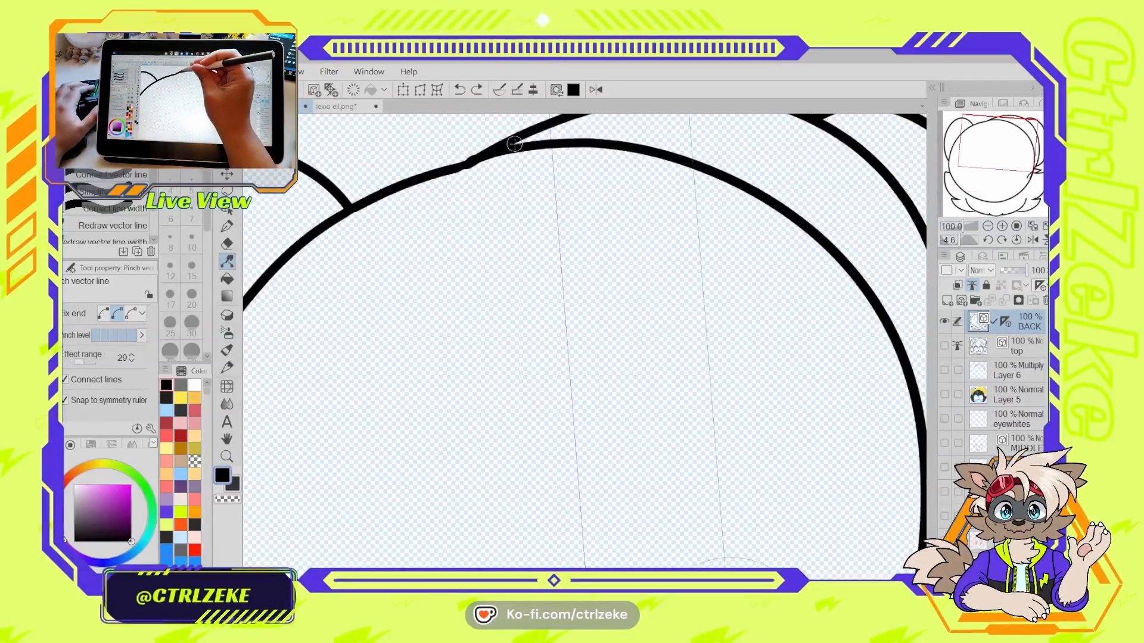
{"action": "scroll", "coordinate": [584, 153], "scroll_direction": "down", "scroll_amount": 2}
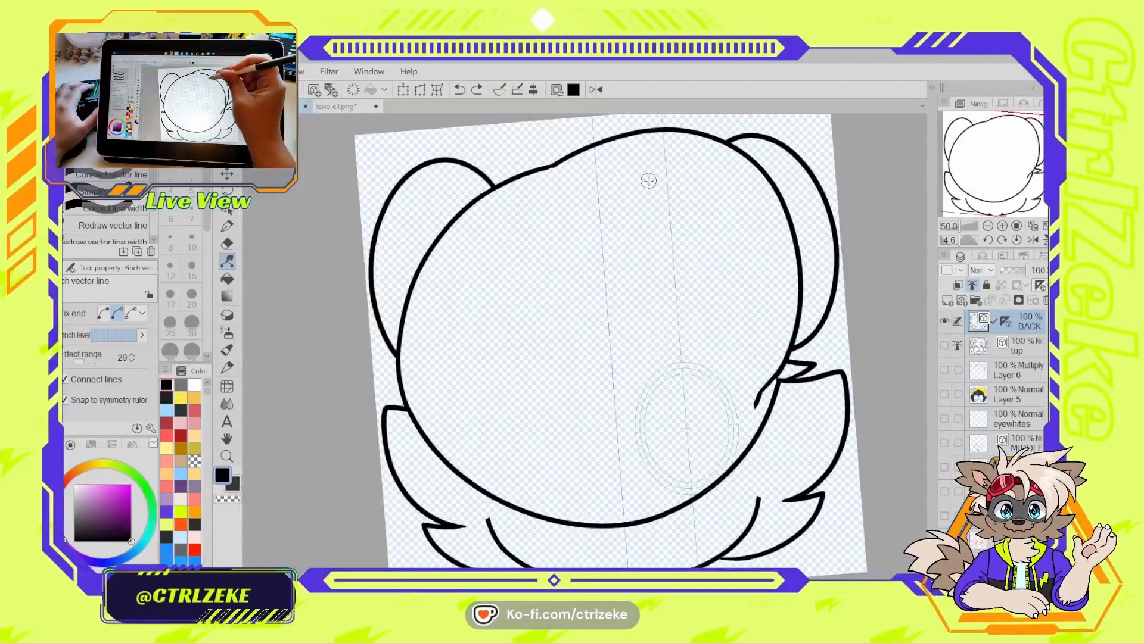
- Flip the canvas view, redraw the upper face curve with G-pen Fat at size 25, and pinch its end beside the cheek fur
{"action": "key", "text": "p"}
{"action": "mouse_move", "coordinate": [551, 166]}
{"action": "left_mouse_down"}
{"action": "mouse_move", "coordinate": [637, 167]}
{"action": "mouse_move", "coordinate": [741, 244]}
{"action": "mouse_move", "coordinate": [777, 374]}
{"action": "left_mouse_up"}
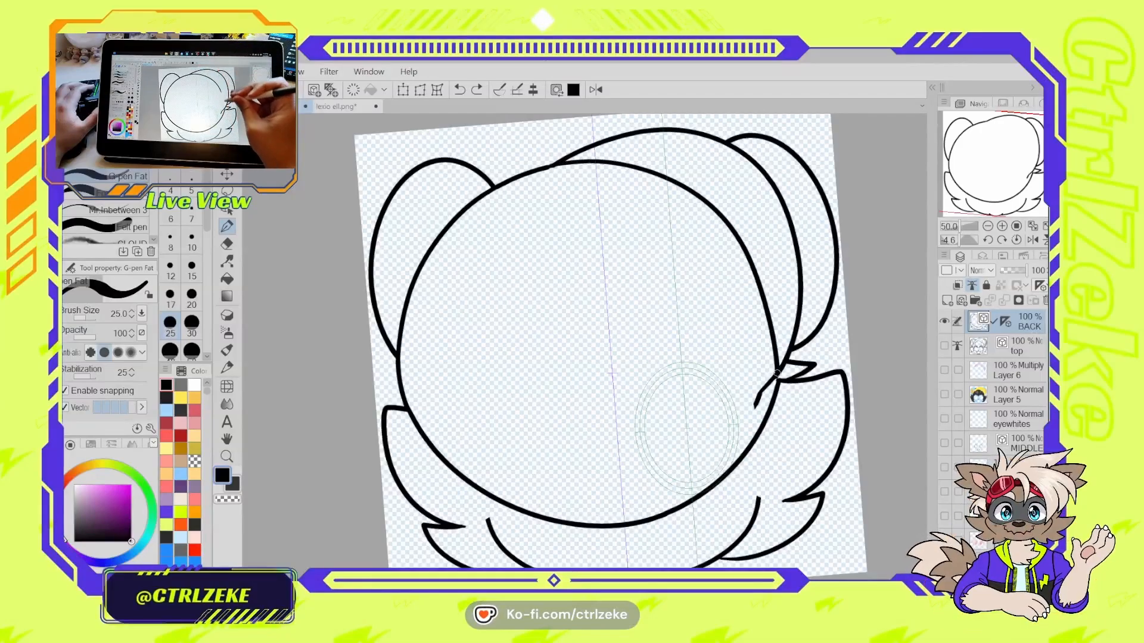
{"action": "key", "text": "ctrl+z"}
{"action": "key", "text": "h"}
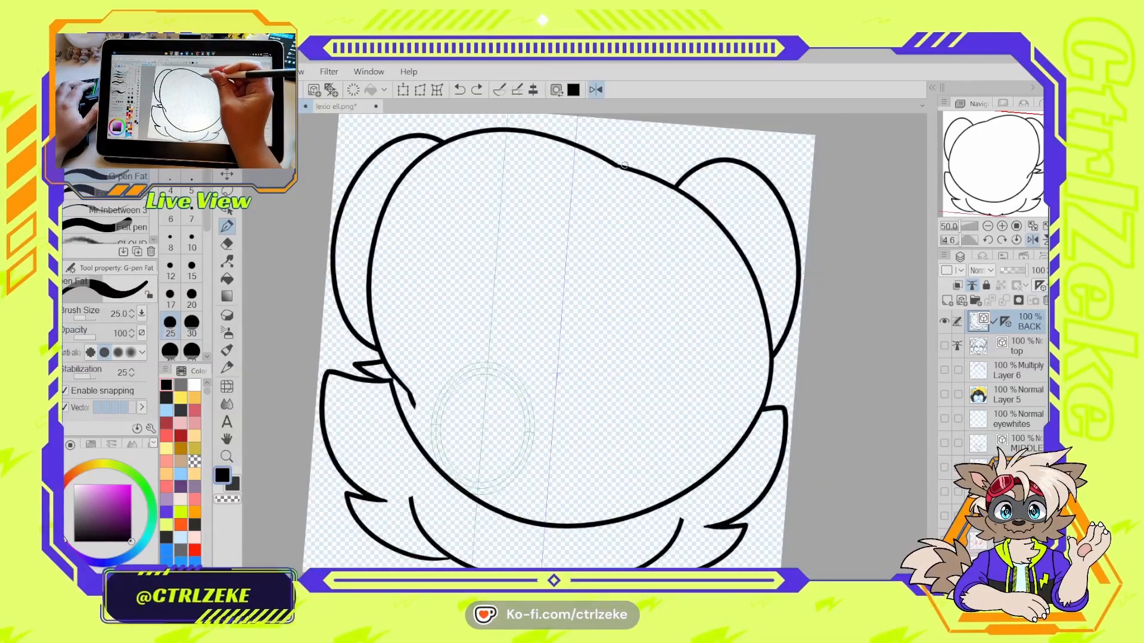
{"action": "mouse_move", "coordinate": [621, 173]}
{"action": "left_mouse_down"}
{"action": "mouse_move", "coordinate": [557, 164]}
{"action": "mouse_move", "coordinate": [419, 394]}
{"action": "left_mouse_up"}
{"action": "key", "text": "ctrl+z"}
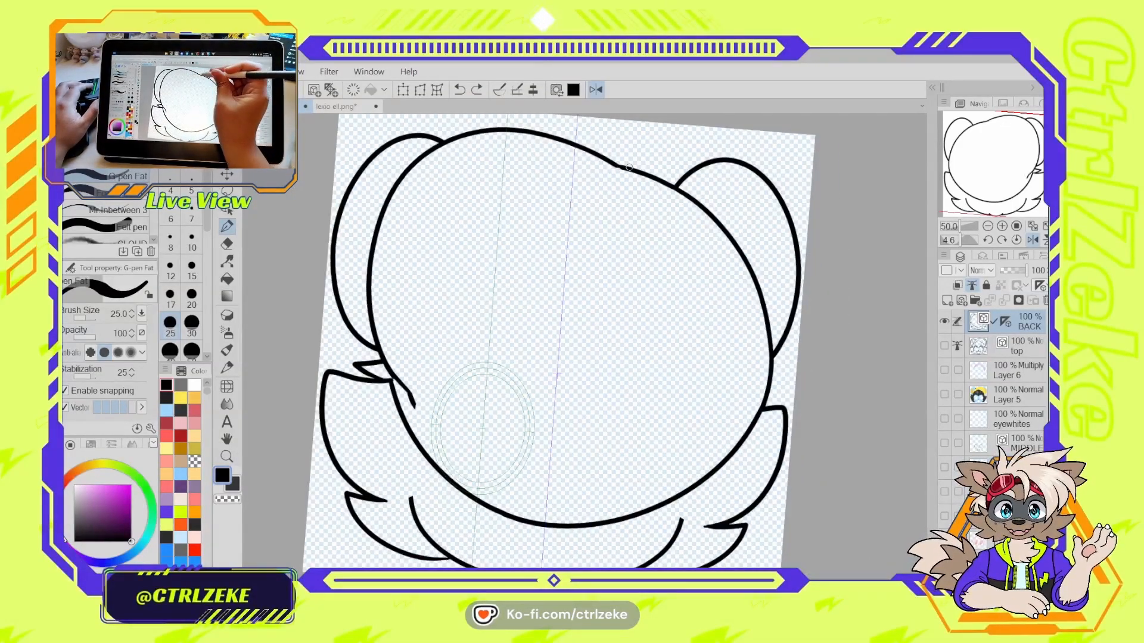
{"action": "mouse_move", "coordinate": [625, 167]}
{"action": "left_mouse_down"}
{"action": "mouse_move", "coordinate": [474, 201]}
{"action": "mouse_move", "coordinate": [412, 398]}
{"action": "left_mouse_up"}
{"action": "key", "text": "ctrl+z"}
{"action": "mouse_move", "coordinate": [623, 165]}
{"action": "left_mouse_down"}
{"action": "mouse_move", "coordinate": [575, 162]}
{"action": "mouse_move", "coordinate": [410, 297]}
{"action": "mouse_move", "coordinate": [417, 398]}
{"action": "left_mouse_up"}
{"action": "key", "text": "y"}
{"action": "mouse_move", "coordinate": [417, 327]}
{"action": "left_mouse_down"}
{"action": "mouse_move", "coordinate": [396, 331]}
{"action": "mouse_move", "coordinate": [404, 346]}
{"action": "left_mouse_up"}
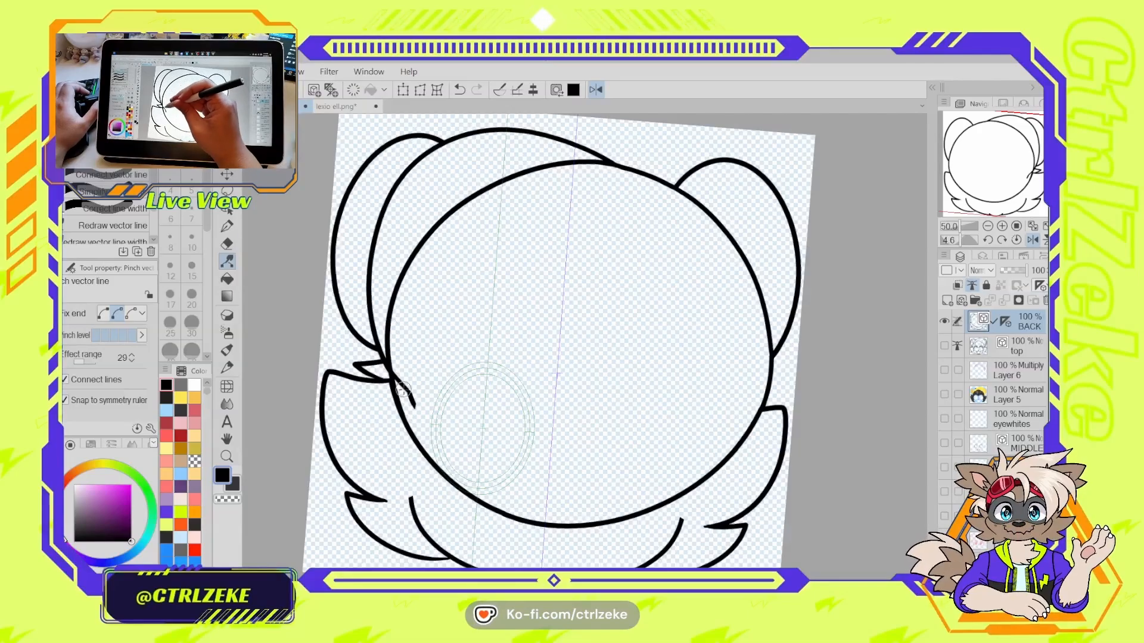
- Erase the stray line ends inside the face where the cheek fur meets the outline, using the Hard eraser at size 35
{"action": "key", "text": "e"}
{"action": "scroll", "coordinate": [409, 392], "scroll_direction": "up", "scroll_amount": 1}
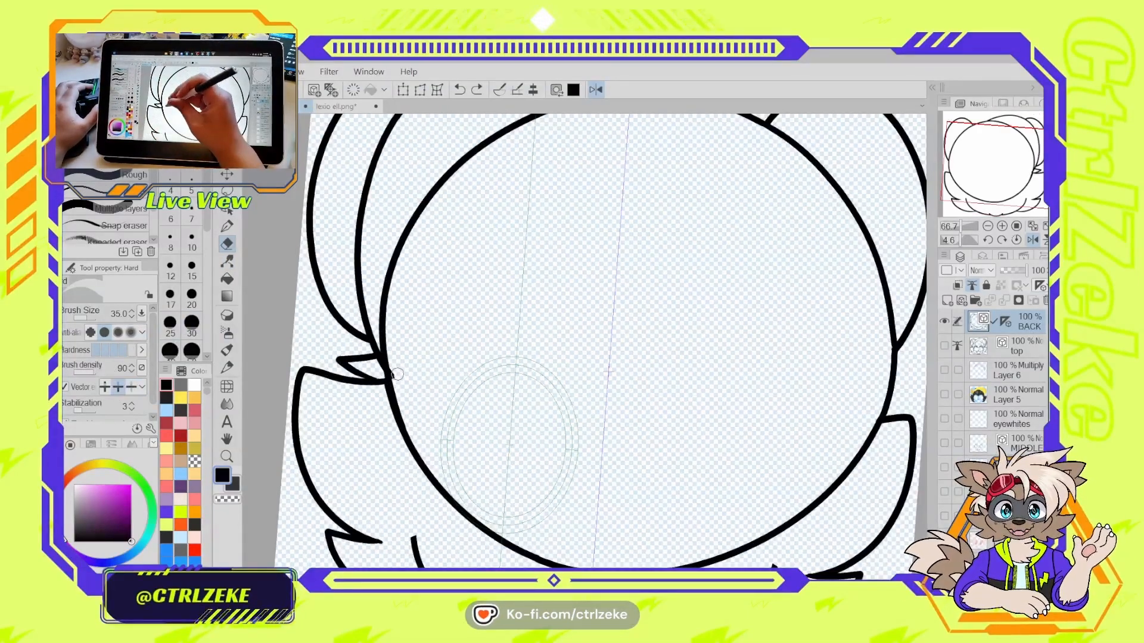
{"action": "left_click_drag", "start_coordinate": [397, 374], "coordinate": [396, 383]}
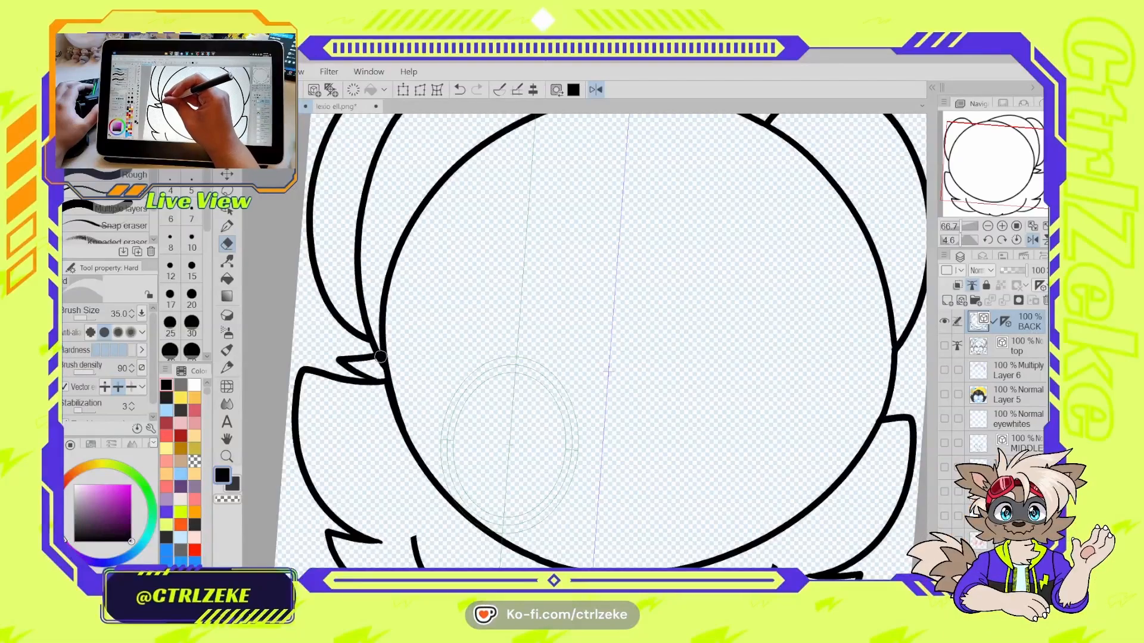
- Try drawing the mirrored hidden ear outlines inside the face with G-pen Fat, starting from the ear edge on the left
{"action": "scroll", "coordinate": [420, 286], "scroll_direction": "down", "scroll_amount": 2}
{"action": "left_click_drag", "start_coordinate": [482, 223], "coordinate": [473, 309]}
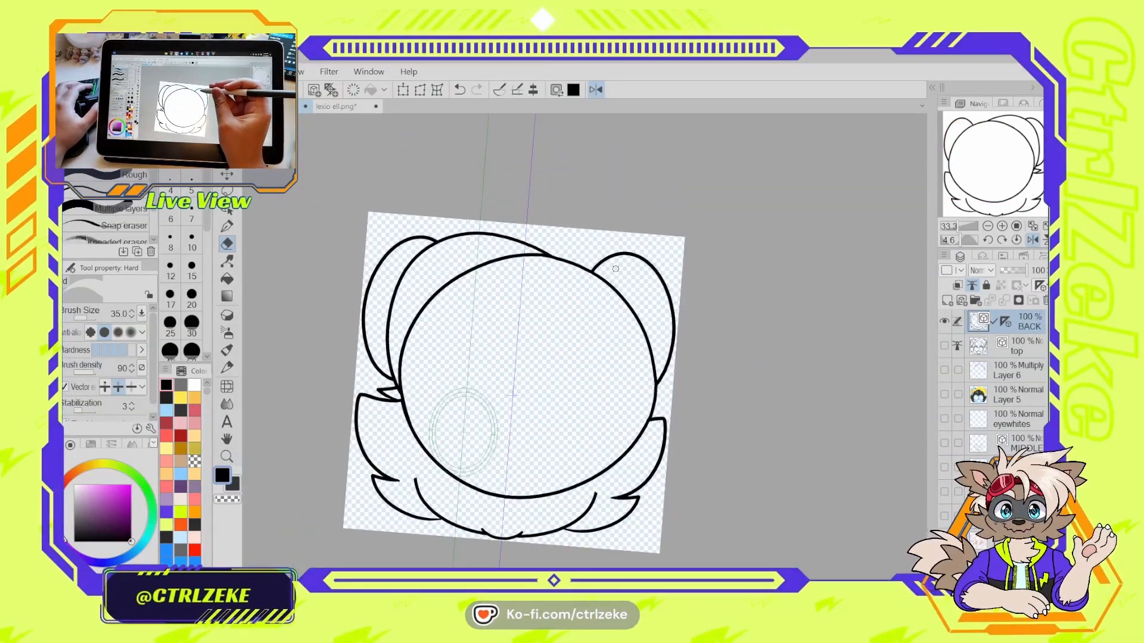
{"action": "scroll", "coordinate": [561, 266], "scroll_direction": "up", "scroll_amount": 1}
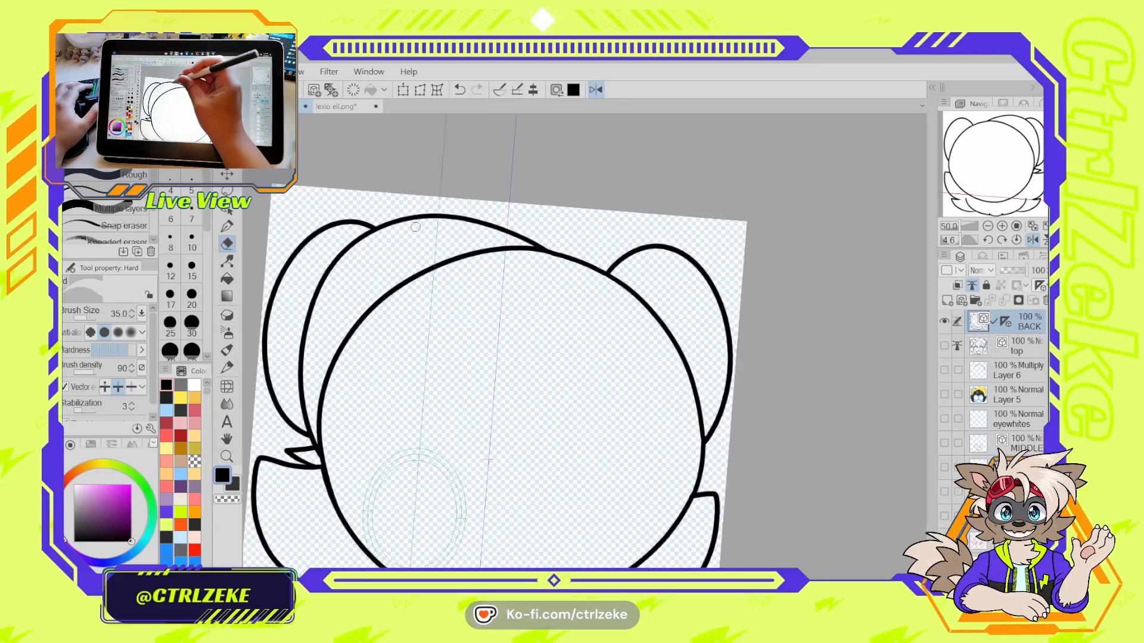
{"action": "key", "text": "p"}
{"action": "mouse_move", "coordinate": [373, 227]}
{"action": "left_mouse_down"}
{"action": "mouse_move", "coordinate": [397, 252]}
{"action": "mouse_move", "coordinate": [367, 464]}
{"action": "mouse_move", "coordinate": [351, 457]}
{"action": "mouse_move", "coordinate": [387, 454]}
{"action": "mouse_move", "coordinate": [444, 408]}
{"action": "left_mouse_up"}
{"action": "key", "text": "ctrl+z"}
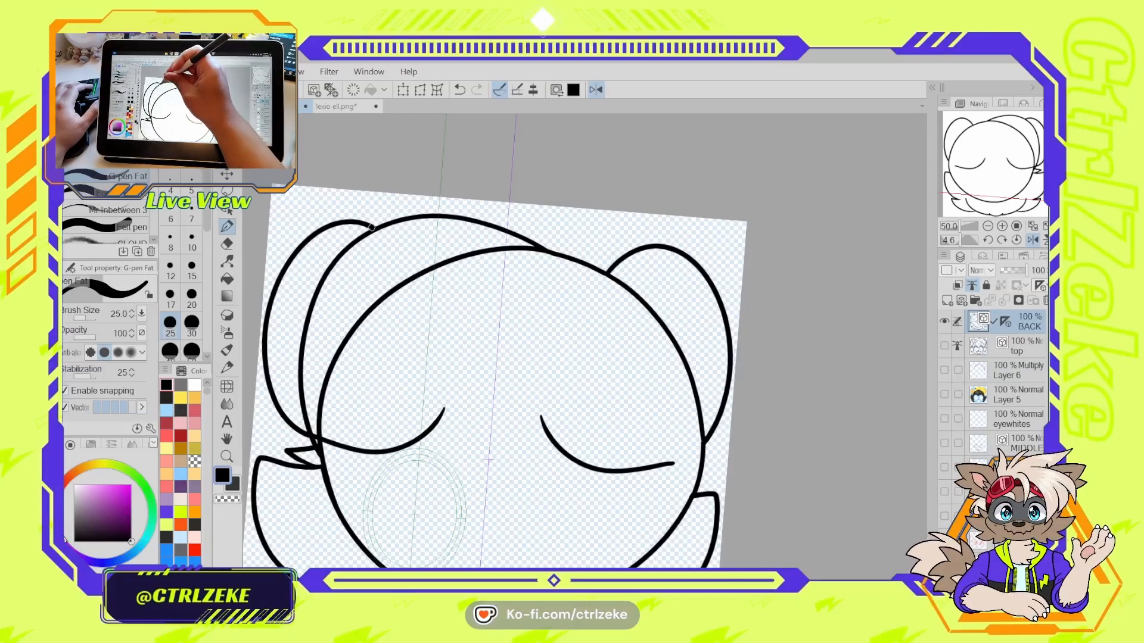
{"action": "mouse_move", "coordinate": [372, 227]}
{"action": "left_mouse_down"}
{"action": "mouse_move", "coordinate": [437, 337]}
{"action": "mouse_move", "coordinate": [421, 437]}
{"action": "left_mouse_up"}
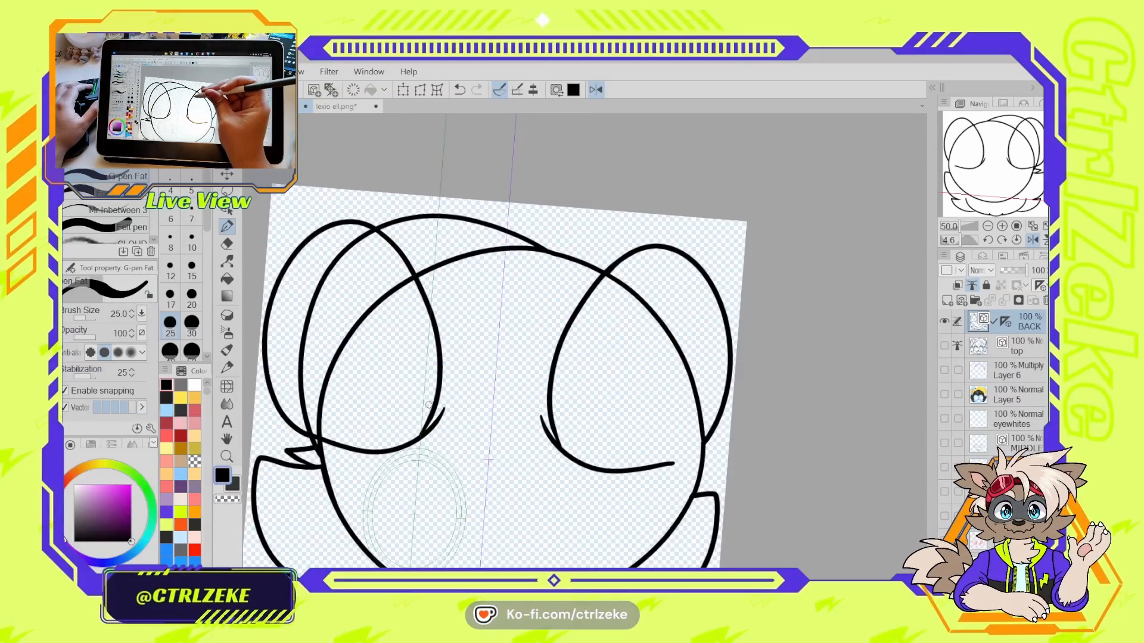
{"action": "key", "text": "ctrl+z"}
{"action": "key", "text": "ctrl+z"}
- Draw mirrored hidden ear outlines with G-pen Fat and symmetry snapping, looping from the right ear's base through the face to its top edge
{"action": "mouse_move", "coordinate": [705, 442]}
{"action": "left_mouse_down"}
{"action": "mouse_move", "coordinate": [553, 436]}
{"action": "mouse_move", "coordinate": [571, 303]}
{"action": "mouse_move", "coordinate": [605, 273]}
{"action": "left_mouse_up"}
{"action": "key", "text": "ctrl+z"}
{"action": "mouse_move", "coordinate": [704, 442]}
{"action": "left_mouse_down"}
{"action": "mouse_move", "coordinate": [581, 459]}
{"action": "mouse_move", "coordinate": [553, 347]}
{"action": "mouse_move", "coordinate": [608, 271]}
{"action": "left_mouse_up"}
{"action": "key", "text": "ctrl+z"}
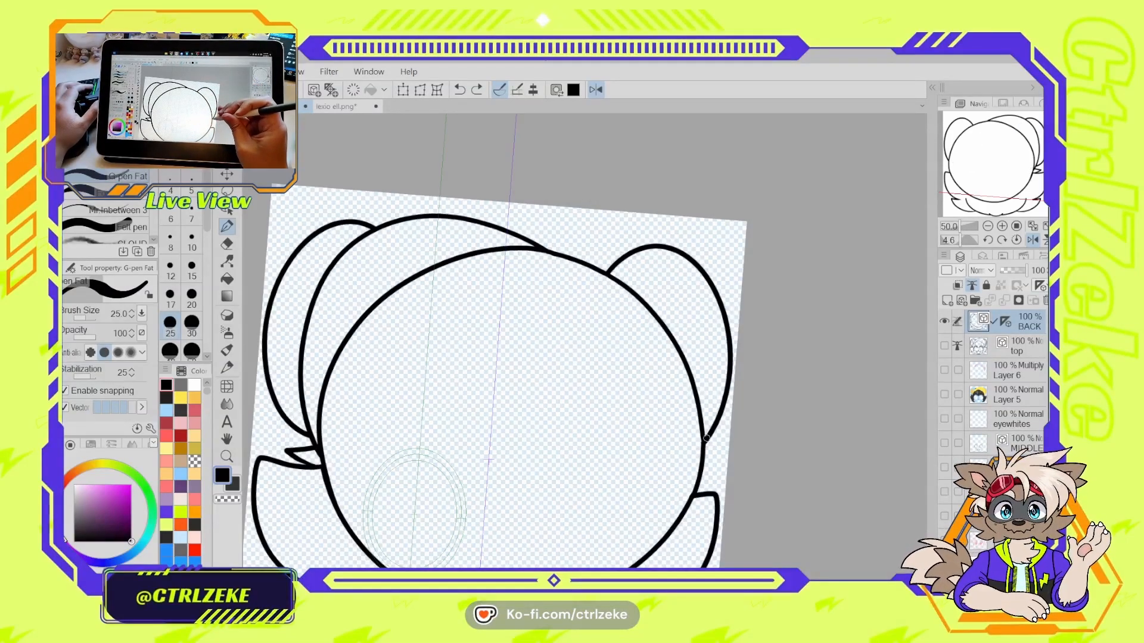
{"action": "mouse_move", "coordinate": [705, 439]}
{"action": "left_mouse_down"}
{"action": "mouse_move", "coordinate": [538, 406]}
{"action": "mouse_move", "coordinate": [592, 285]}
{"action": "mouse_move", "coordinate": [671, 262]}
{"action": "left_mouse_up"}
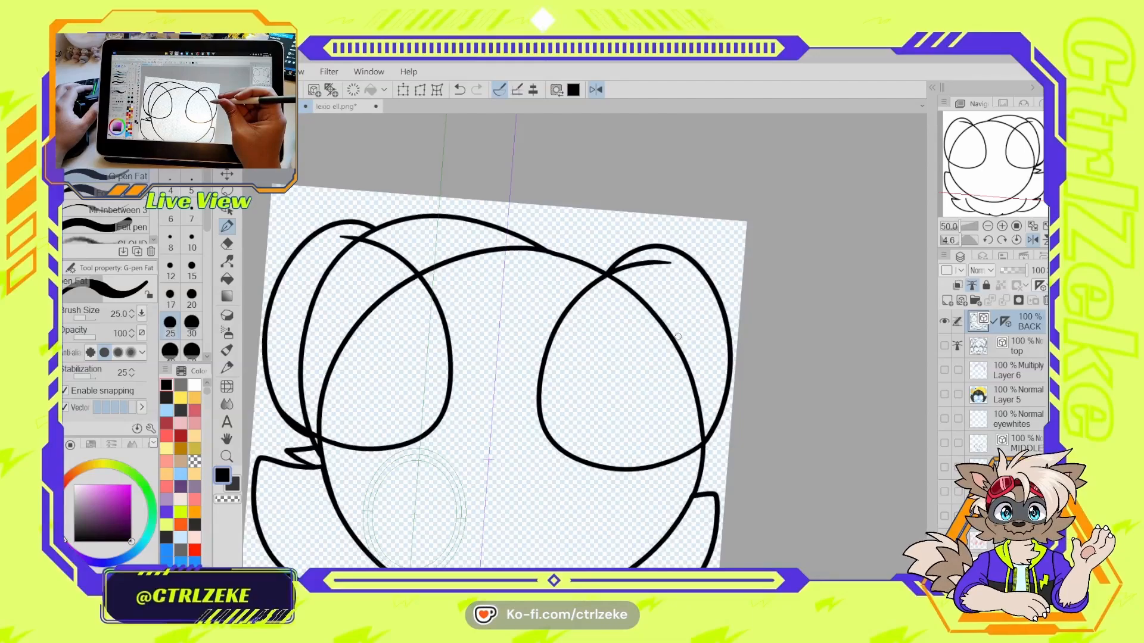
{"action": "key", "text": "ctrl+z"}
{"action": "mouse_move", "coordinate": [706, 441]}
{"action": "left_mouse_down"}
{"action": "mouse_move", "coordinate": [557, 380]}
{"action": "mouse_move", "coordinate": [642, 269]}
{"action": "left_mouse_up"}
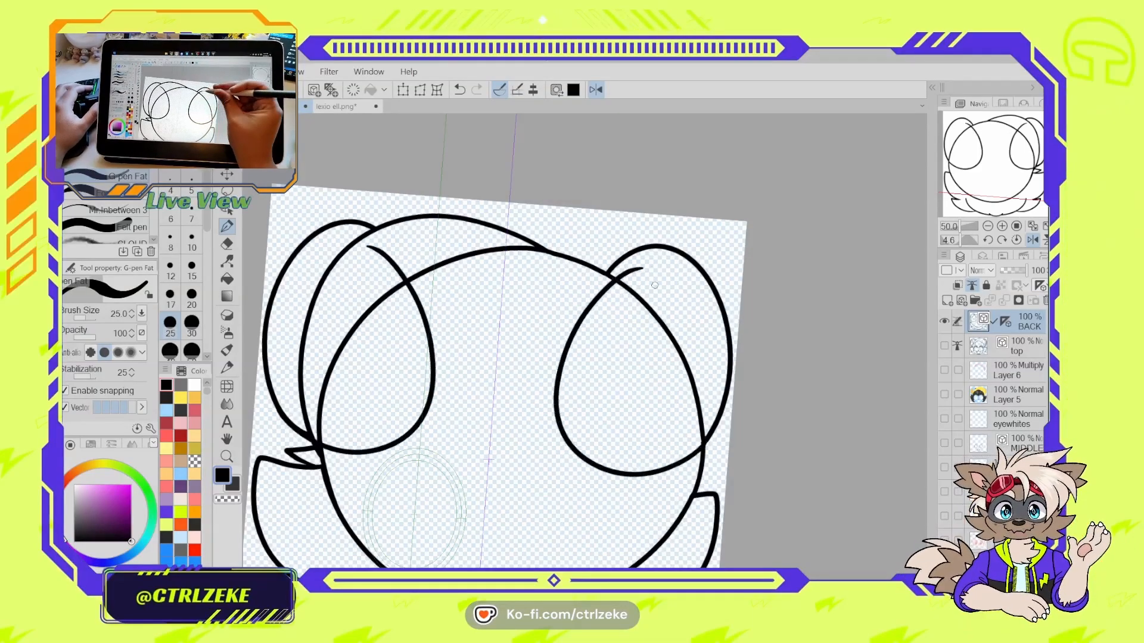
{"action": "key", "text": "ctrl+z"}
{"action": "mouse_move", "coordinate": [705, 441]}
{"action": "left_mouse_down"}
{"action": "mouse_move", "coordinate": [600, 480]}
{"action": "mouse_move", "coordinate": [541, 360]}
{"action": "mouse_move", "coordinate": [654, 265]}
{"action": "left_mouse_up"}
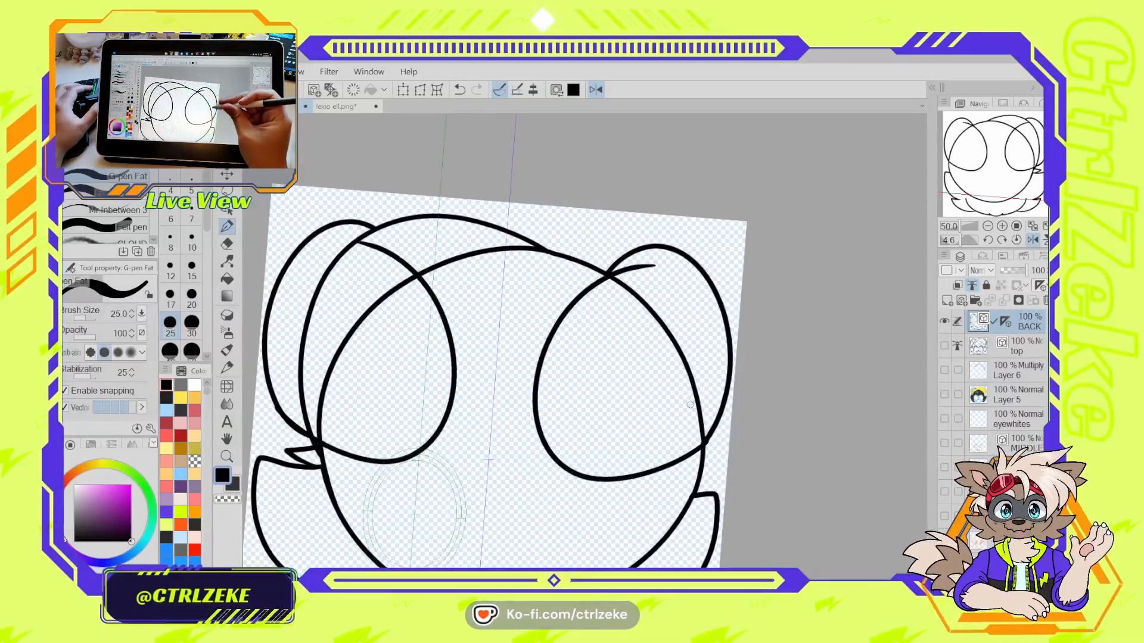
{"action": "key", "text": "ctrl+z"}
{"action": "mouse_move", "coordinate": [704, 443]}
{"action": "left_mouse_down"}
{"action": "mouse_move", "coordinate": [590, 480]}
{"action": "mouse_move", "coordinate": [653, 273]}
{"action": "left_mouse_up"}
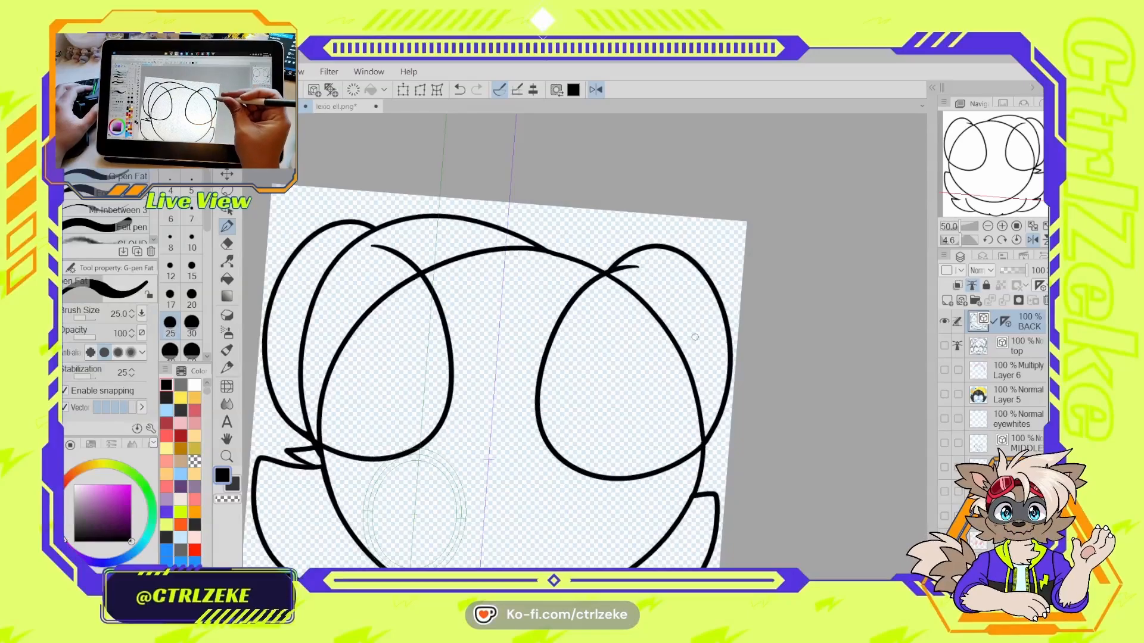
- Erase the face outline segments inside both ear shapes with the Hard eraser
{"action": "key", "text": "ctrl+minus"}
{"action": "scroll", "coordinate": [684, 383], "scroll_direction": "up", "scroll_amount": 1}
{"action": "key", "text": "e"}
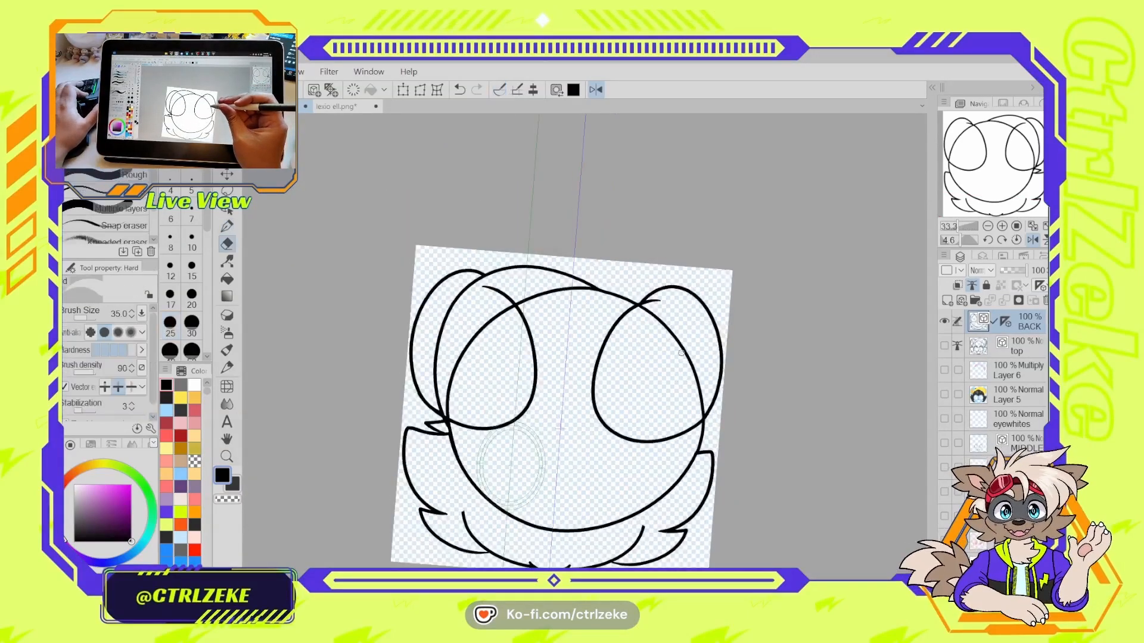
{"action": "left_click_drag", "start_coordinate": [686, 342], "coordinate": [667, 374]}
{"action": "left_click_drag", "start_coordinate": [459, 347], "coordinate": [482, 362]}
- Connect the left ear's top edge to its inner outline with a short G-pen Fat stroke and erase the head outline inside that ear
{"action": "scroll", "coordinate": [488, 302], "scroll_direction": "up", "scroll_amount": 2}
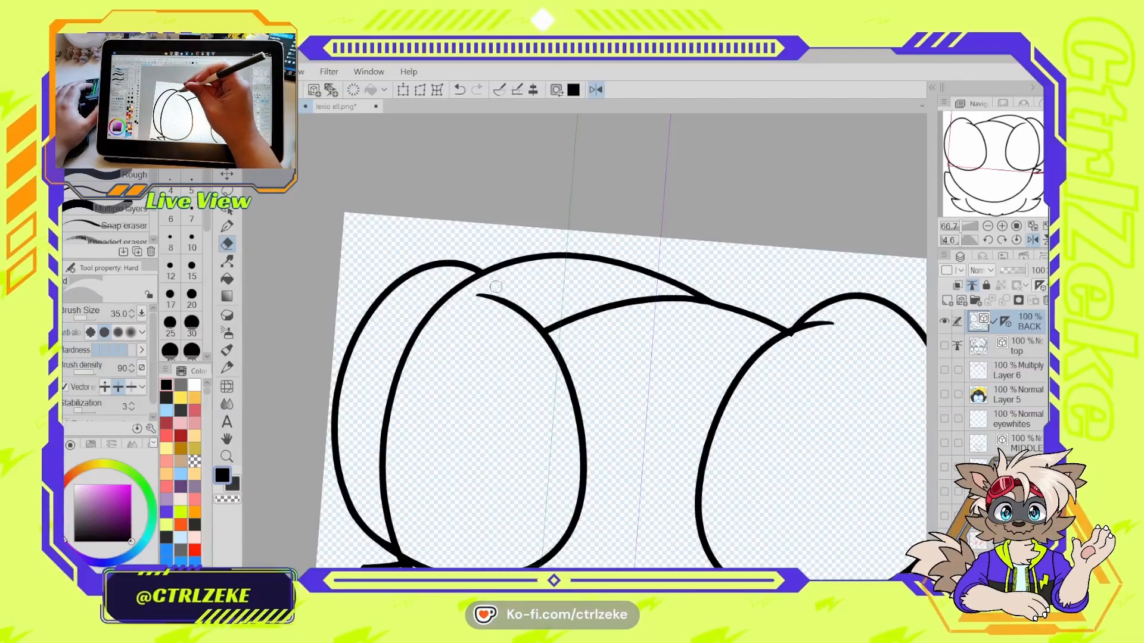
{"action": "key", "text": "p"}
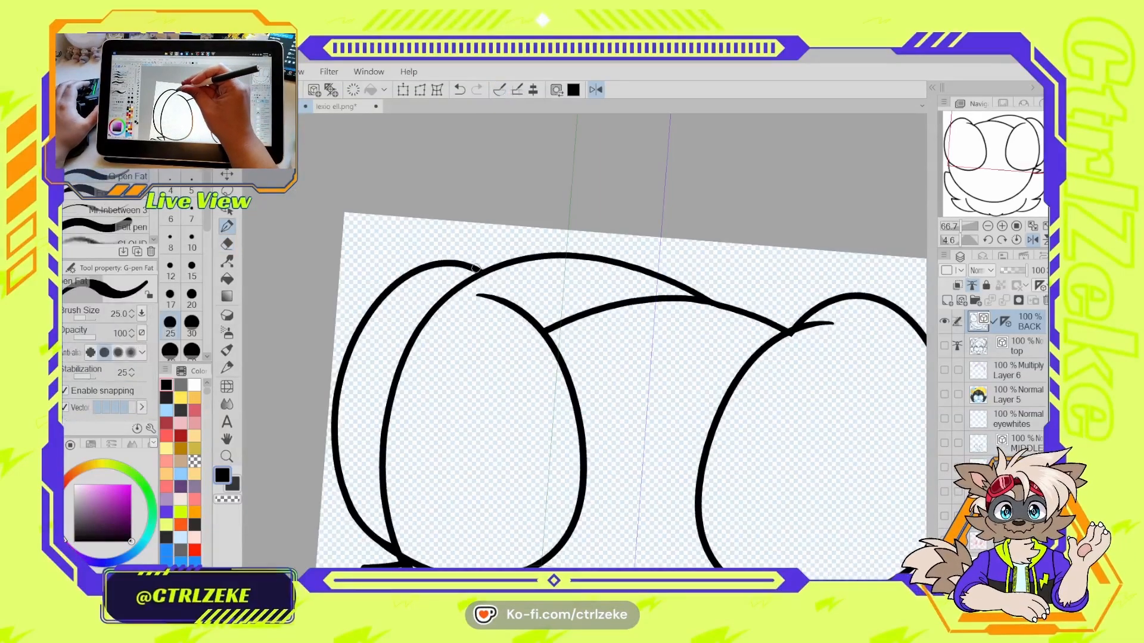
{"action": "left_click_drag", "start_coordinate": [476, 269], "coordinate": [505, 302]}
{"action": "key", "text": "e"}
{"action": "left_click", "coordinate": [448, 297]}
- Erase the leftover line stub where the base of the right ear meets the face outline
{"action": "scroll", "coordinate": [602, 406], "scroll_direction": "down", "scroll_amount": 1}
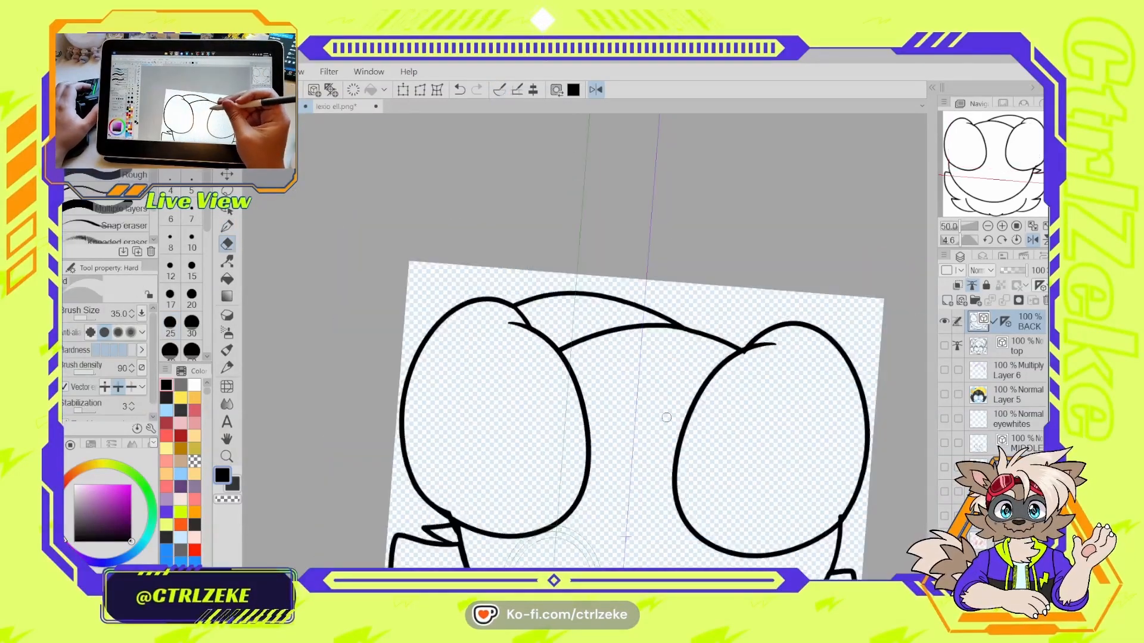
{"action": "left_click_drag", "start_coordinate": [766, 370], "coordinate": [729, 352]}
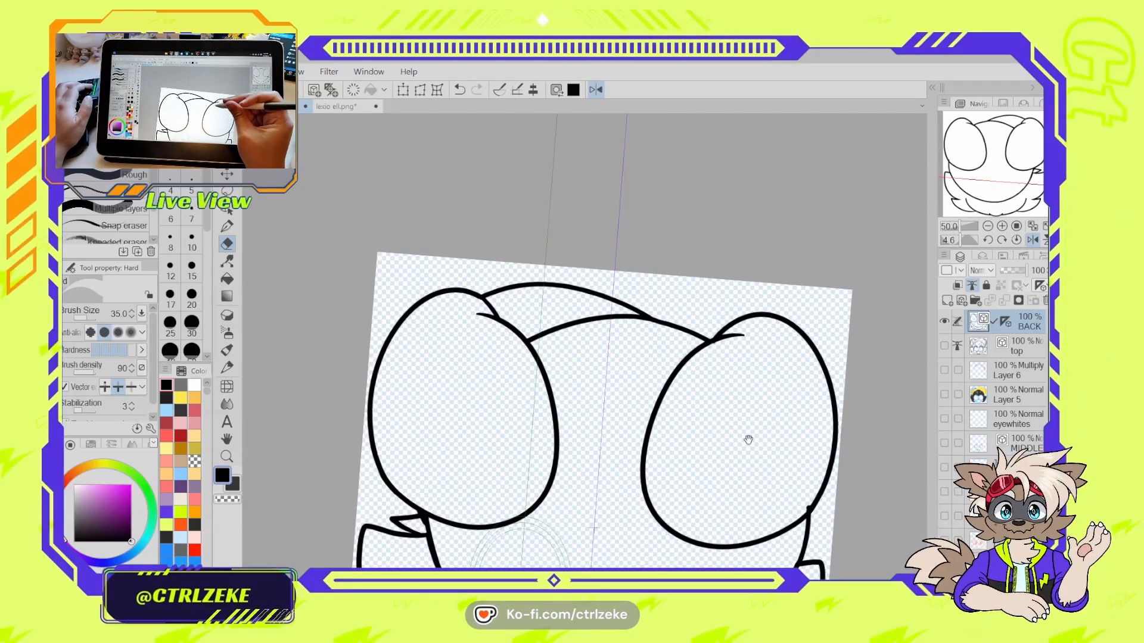
{"action": "left_click_drag", "start_coordinate": [748, 439], "coordinate": [691, 397]}
{"action": "left_click", "coordinate": [749, 464]}
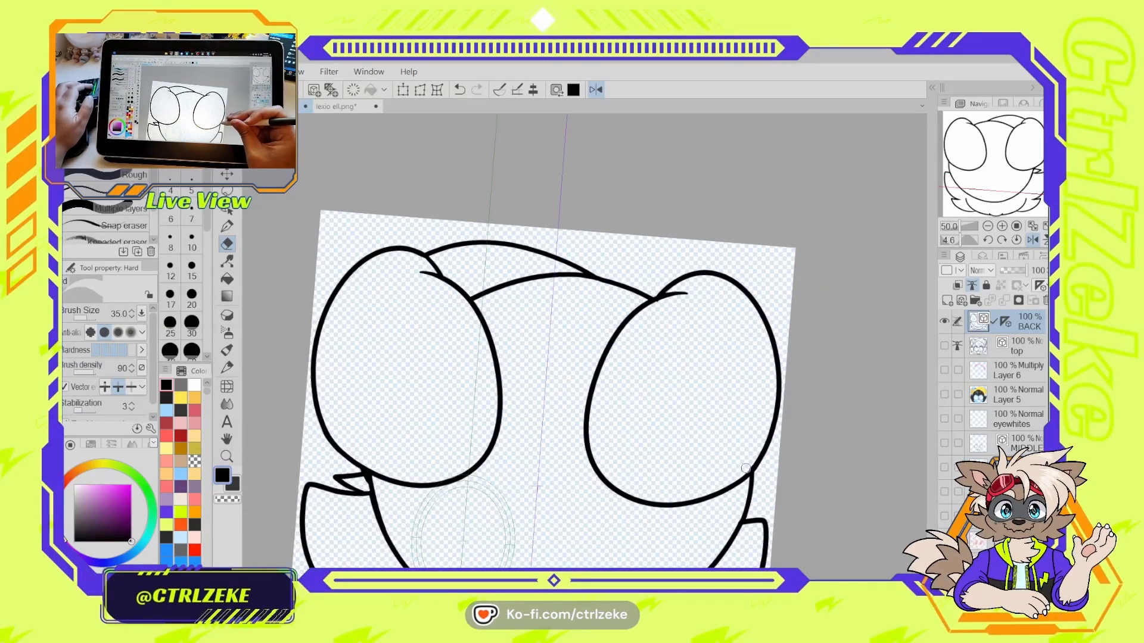
{"action": "left_click_drag", "start_coordinate": [475, 428], "coordinate": [519, 400]}
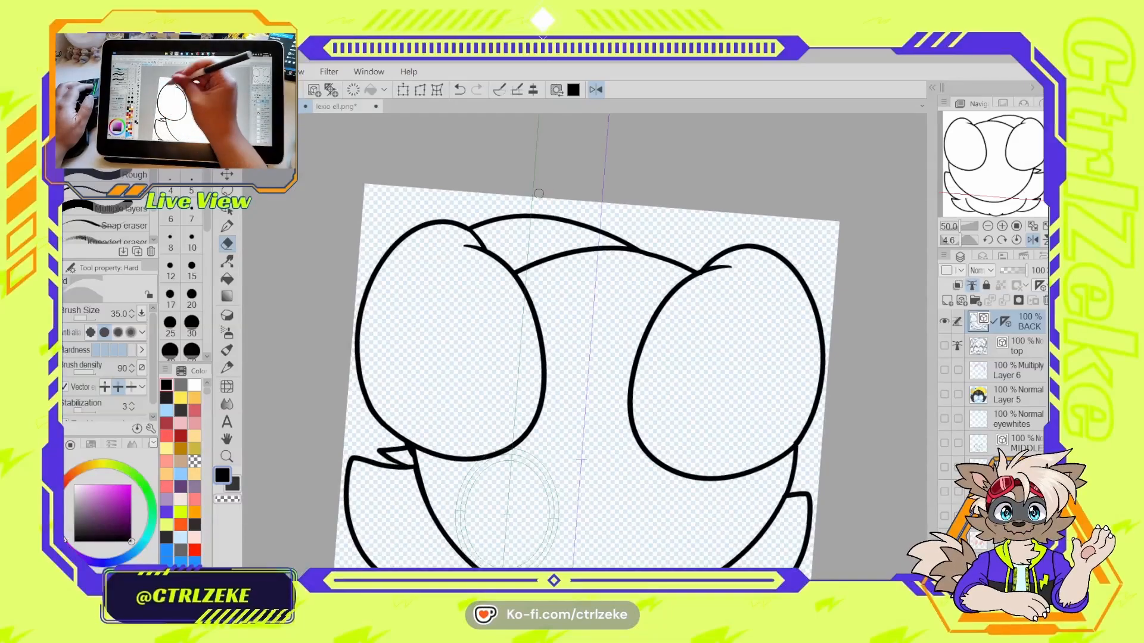
- Remove the short connecting stroke at the left ear's top and redraw it with G-pen Fat as a smoother join to the inner outline
{"action": "scroll", "coordinate": [471, 233], "scroll_direction": "up", "scroll_amount": 4}
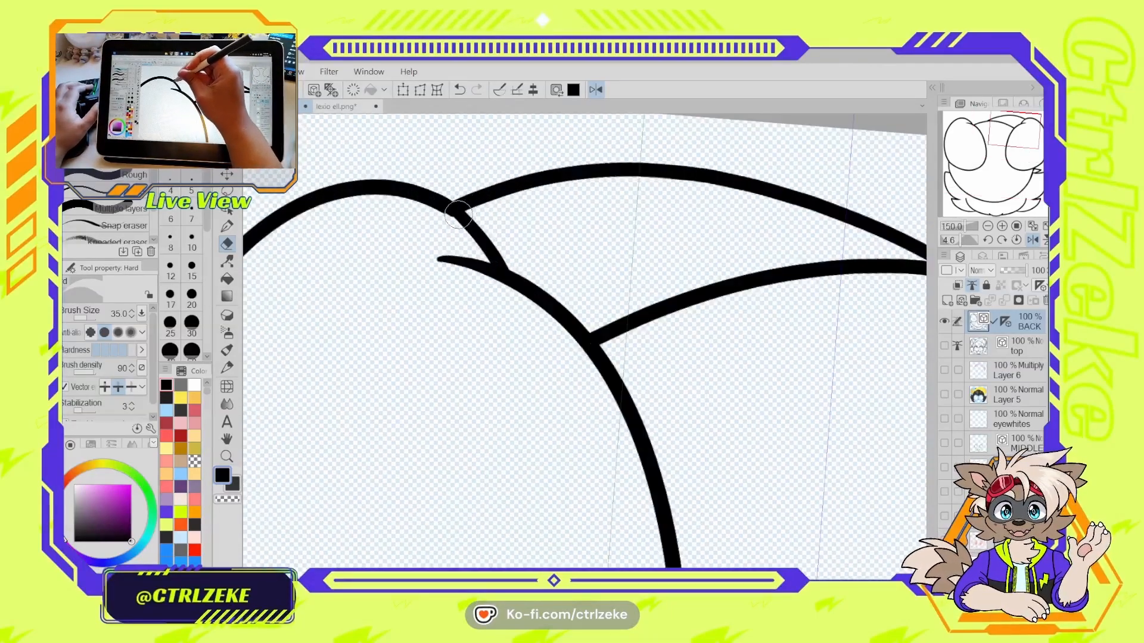
{"action": "key", "text": "p"}
{"action": "key", "text": "ctrl+z"}
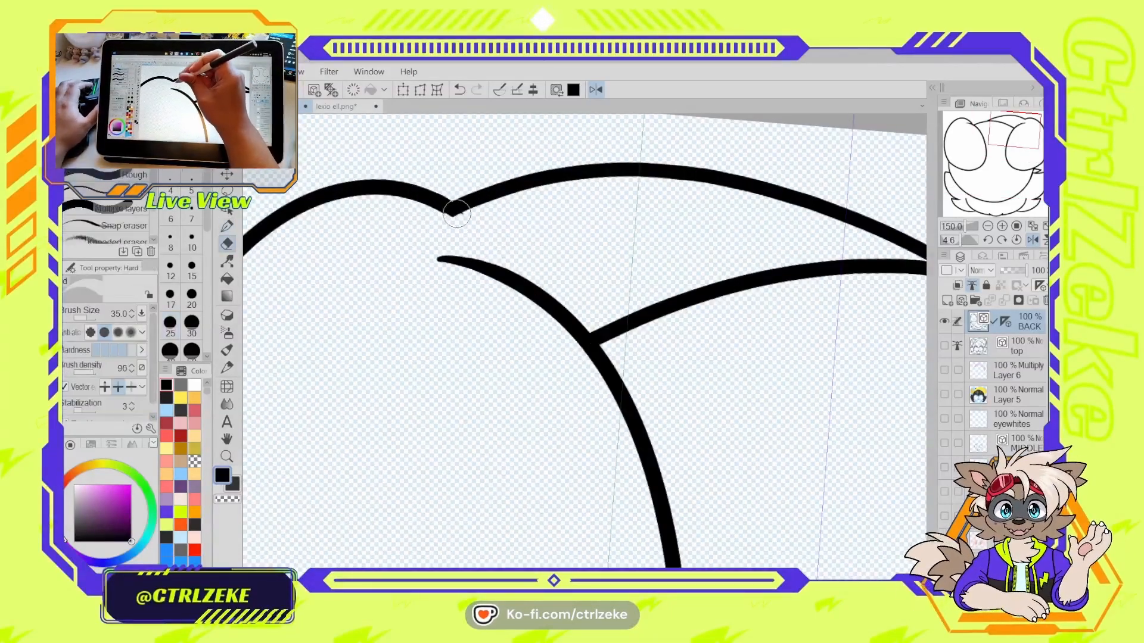
{"action": "left_click_drag", "start_coordinate": [446, 202], "coordinate": [485, 259]}
{"action": "key", "text": "ctrl+z"}
{"action": "left_click_drag", "start_coordinate": [447, 205], "coordinate": [489, 261]}
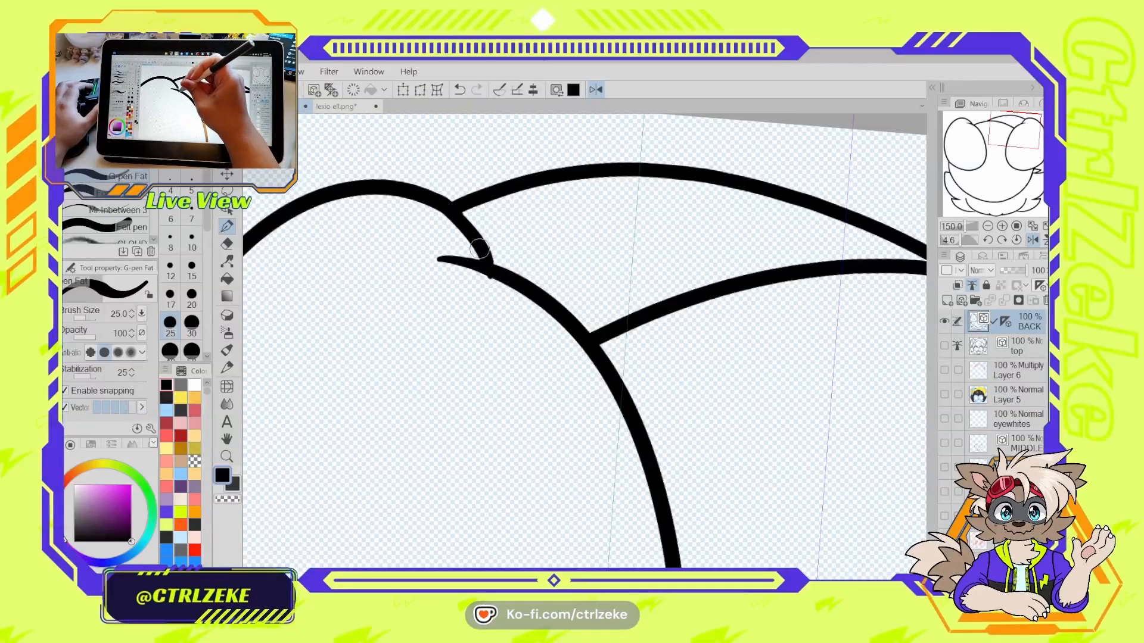
{"action": "key", "text": "ctrl+z"}
{"action": "left_click_drag", "start_coordinate": [450, 205], "coordinate": [491, 262]}
- Extend the lower cheek fur curves inward beneath the chin with a mirrored G-pen Fat stroke
{"action": "scroll", "coordinate": [468, 226], "scroll_direction": "down", "scroll_amount": 5}
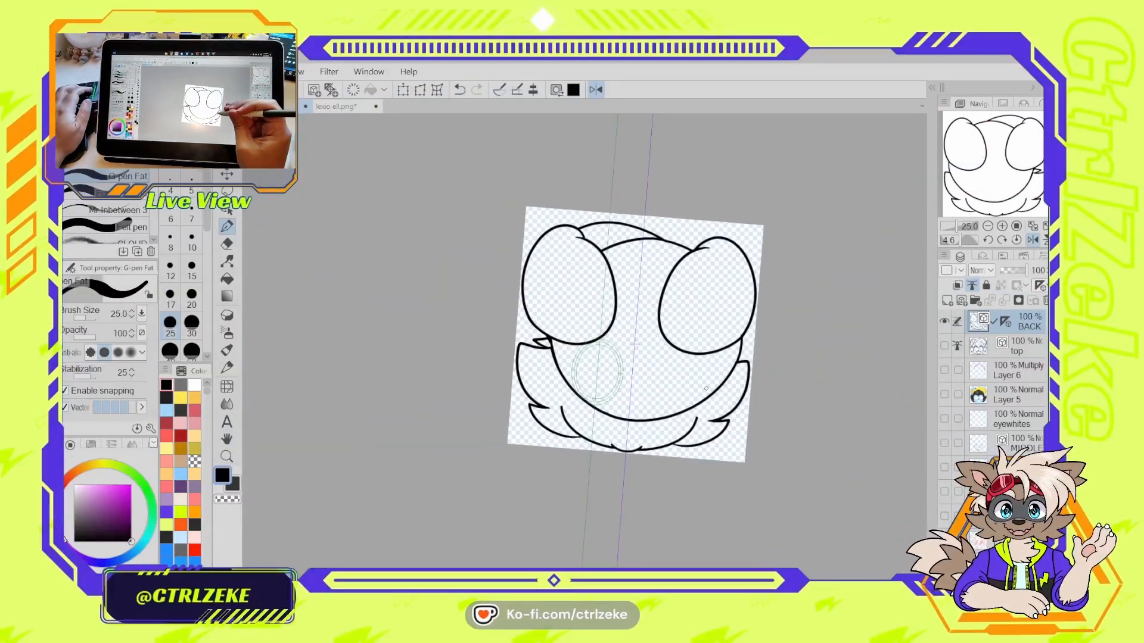
{"action": "scroll", "coordinate": [609, 458], "scroll_direction": "up", "scroll_amount": 3}
{"action": "left_click_drag", "start_coordinate": [609, 461], "coordinate": [598, 436]}
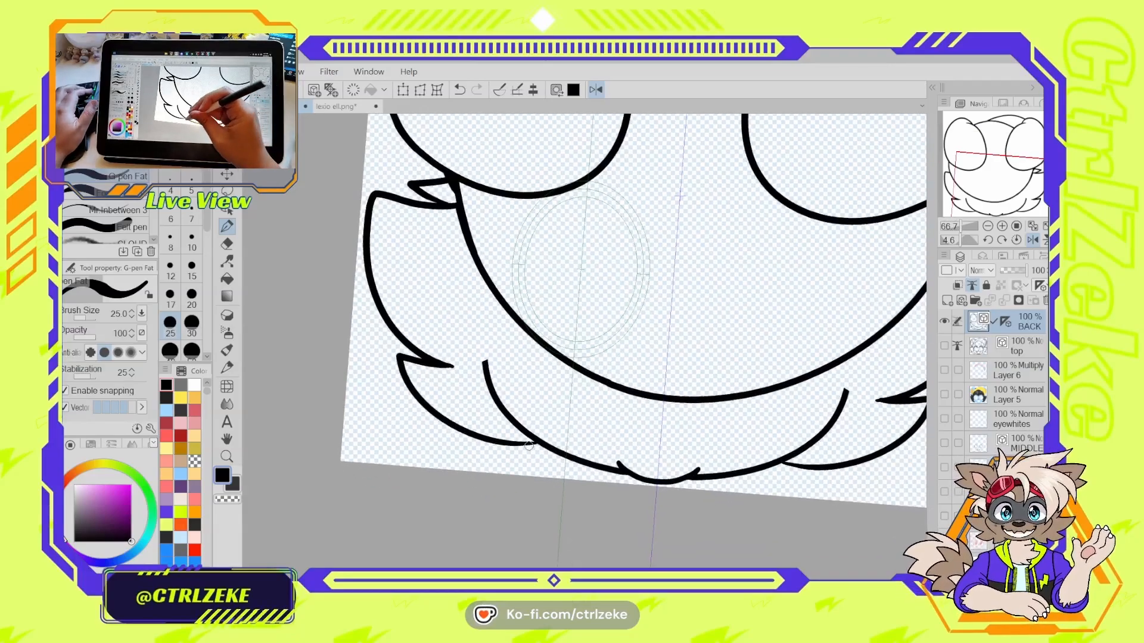
{"action": "left_click_drag", "start_coordinate": [525, 444], "coordinate": [625, 426]}
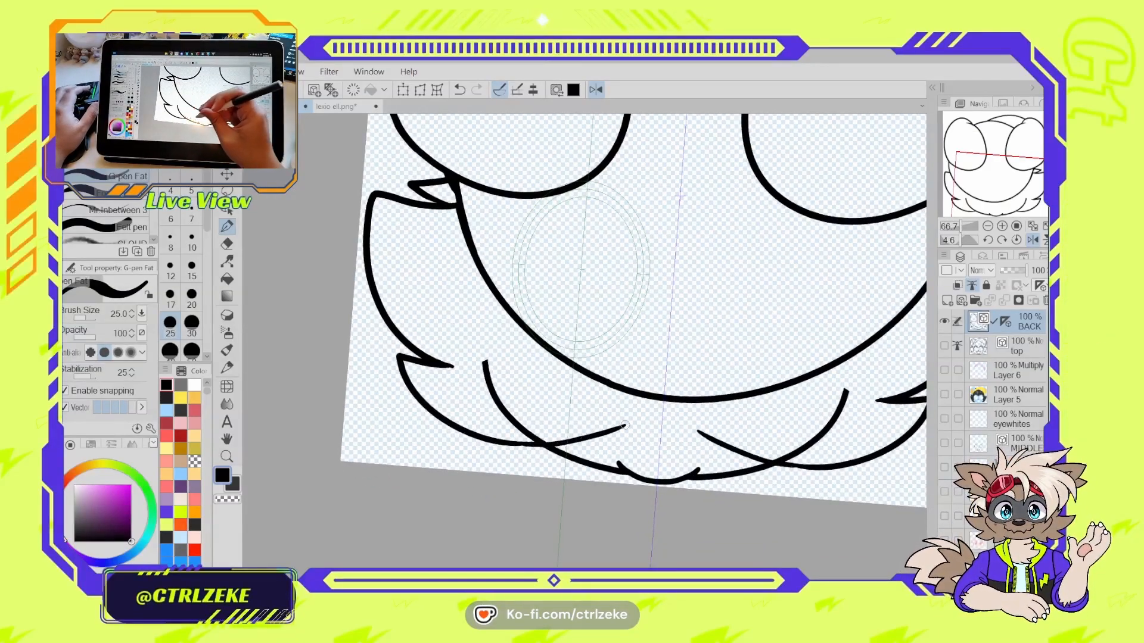
- Replace the inward strokes beneath the chin with mirrored pointed G-pen Fat fur tufts that meet in a central peak
{"action": "key", "text": "ctrl+z"}
{"action": "mouse_move", "coordinate": [521, 444]}
{"action": "left_mouse_down"}
{"action": "mouse_move", "coordinate": [595, 432]}
{"action": "mouse_move", "coordinate": [579, 445]}
{"action": "mouse_move", "coordinate": [659, 462]}
{"action": "left_mouse_up"}
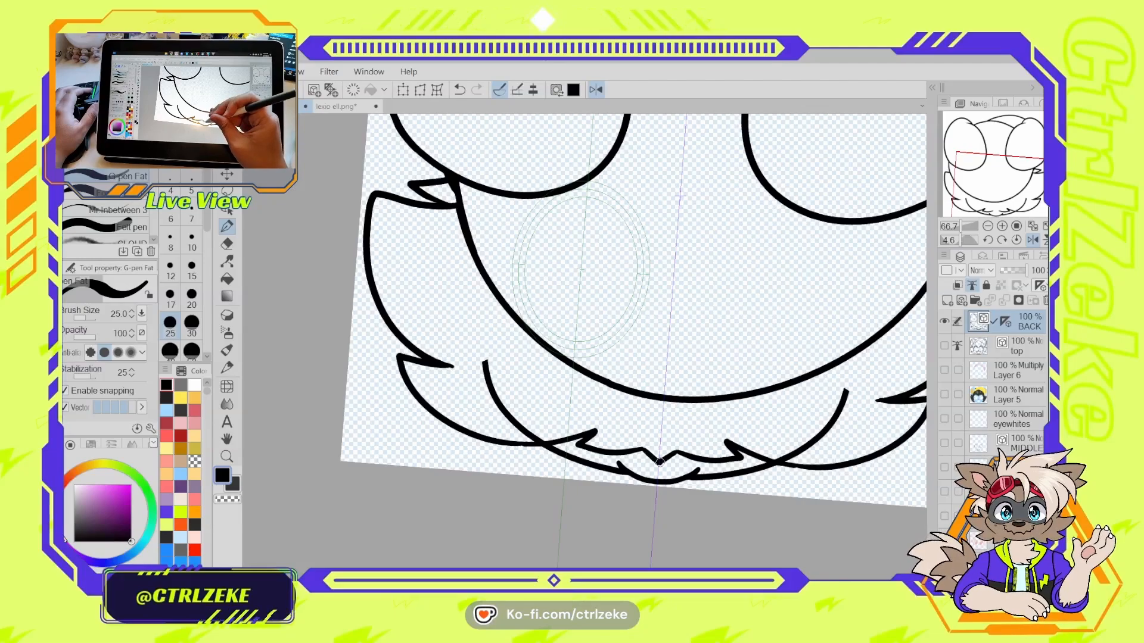
{"action": "key", "text": "e"}
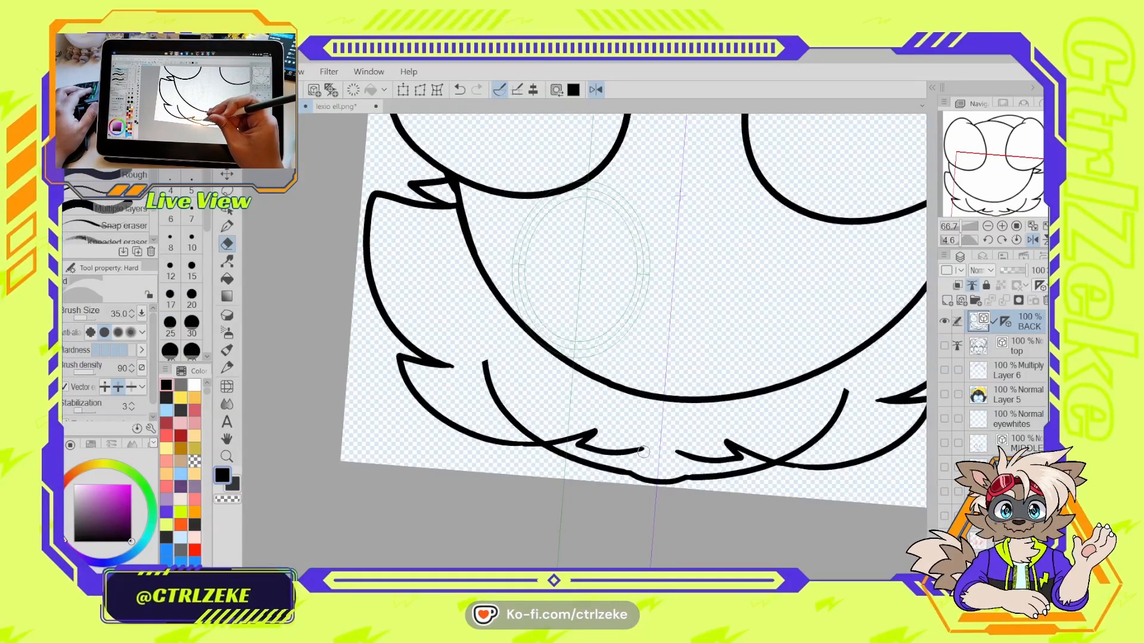
{"action": "key", "text": "p"}
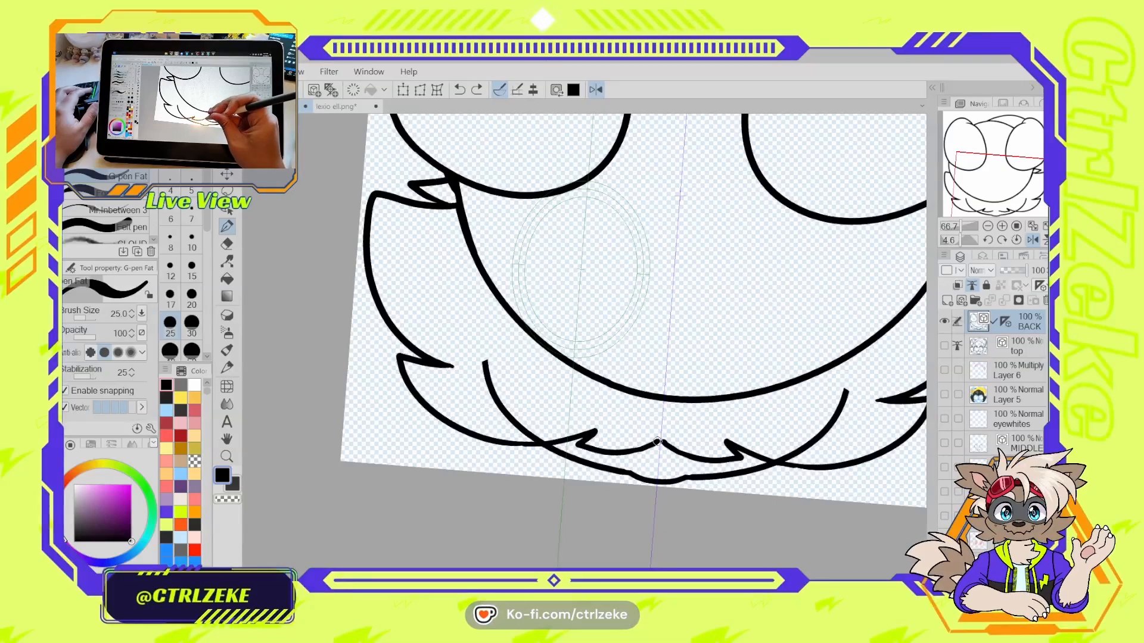
- Erase the leftover upper parts of the crossing fur arcs below the face and try trimming the stubs where the fur lines meet
{"action": "key", "text": "e"}
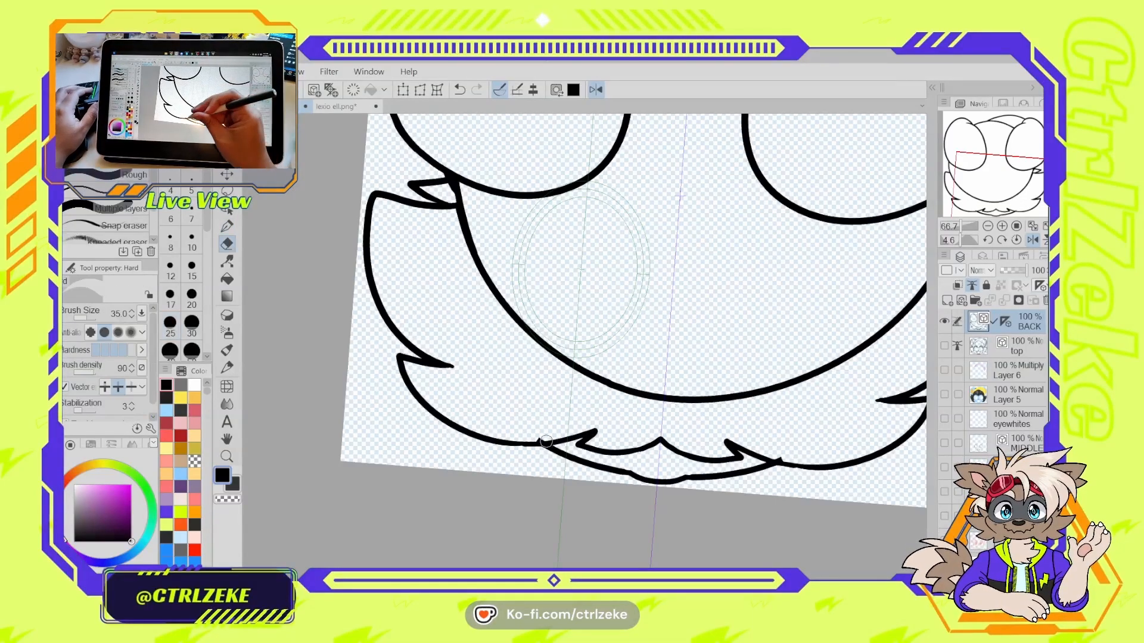
{"action": "key", "text": "ctrl+z"}
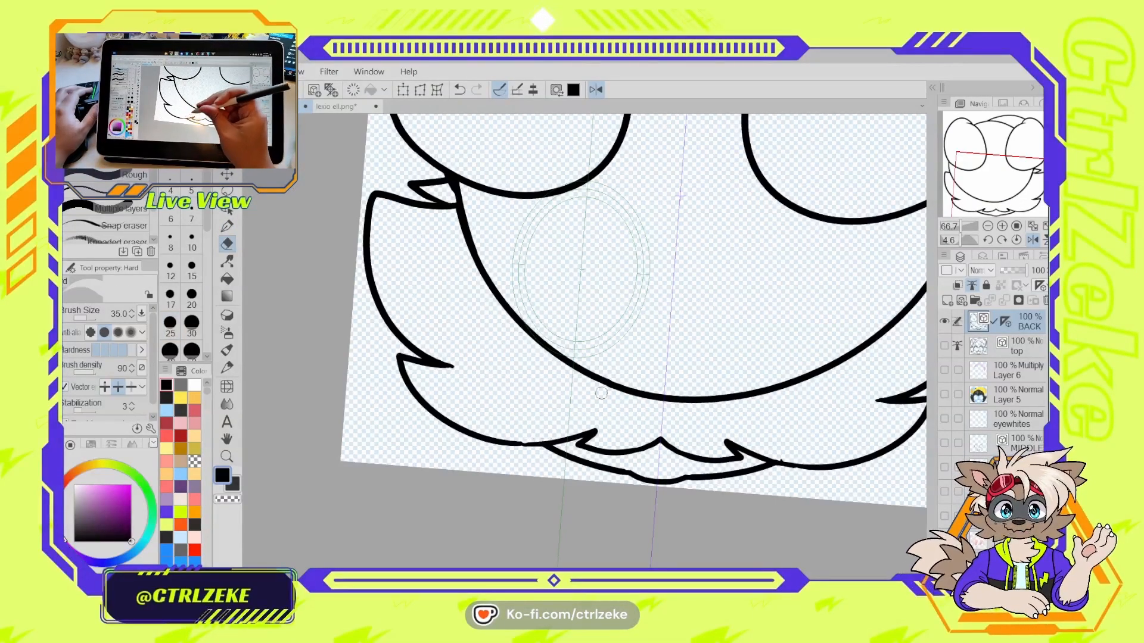
{"action": "key", "text": "ctrl+z"}
{"action": "scroll", "coordinate": [542, 431], "scroll_direction": "up", "scroll_amount": 1}
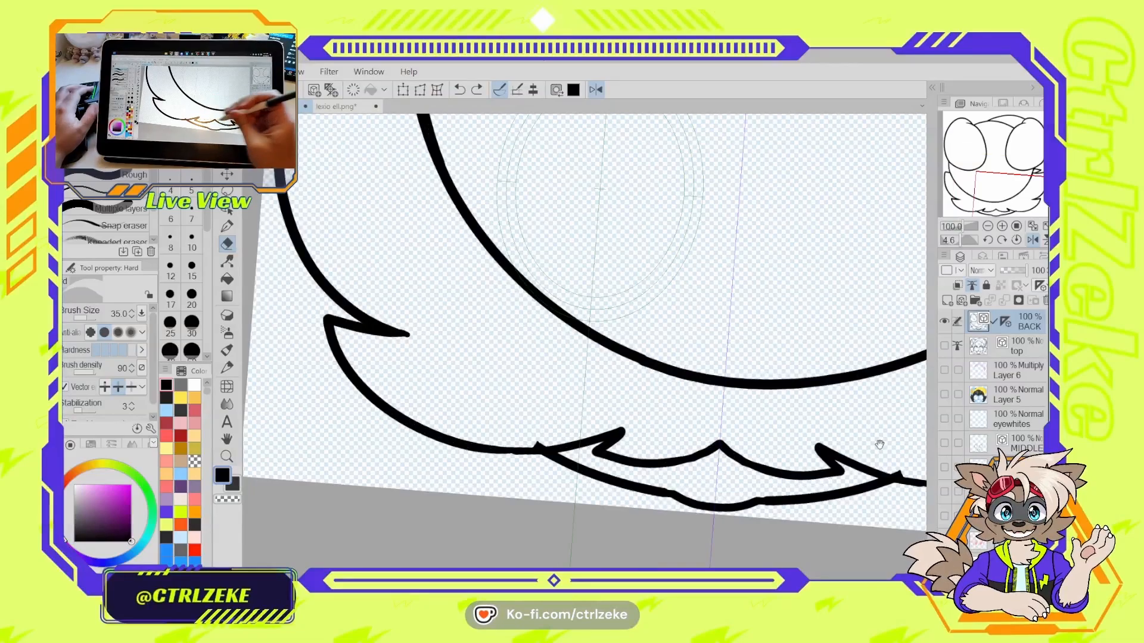
{"action": "left_click_drag", "start_coordinate": [879, 444], "coordinate": [748, 415]}
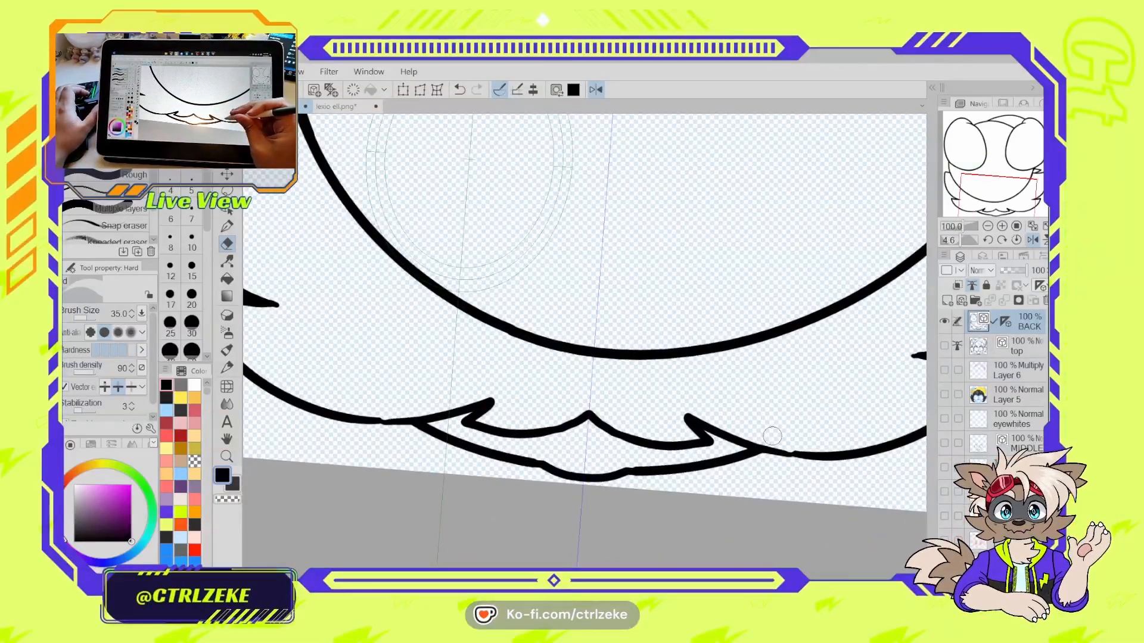
- Remove the stub ends at the junction of the chin fur and cheek fur by deleting the vector line's end control points
{"action": "left_click", "coordinate": [767, 445], "text": "ctrl"}
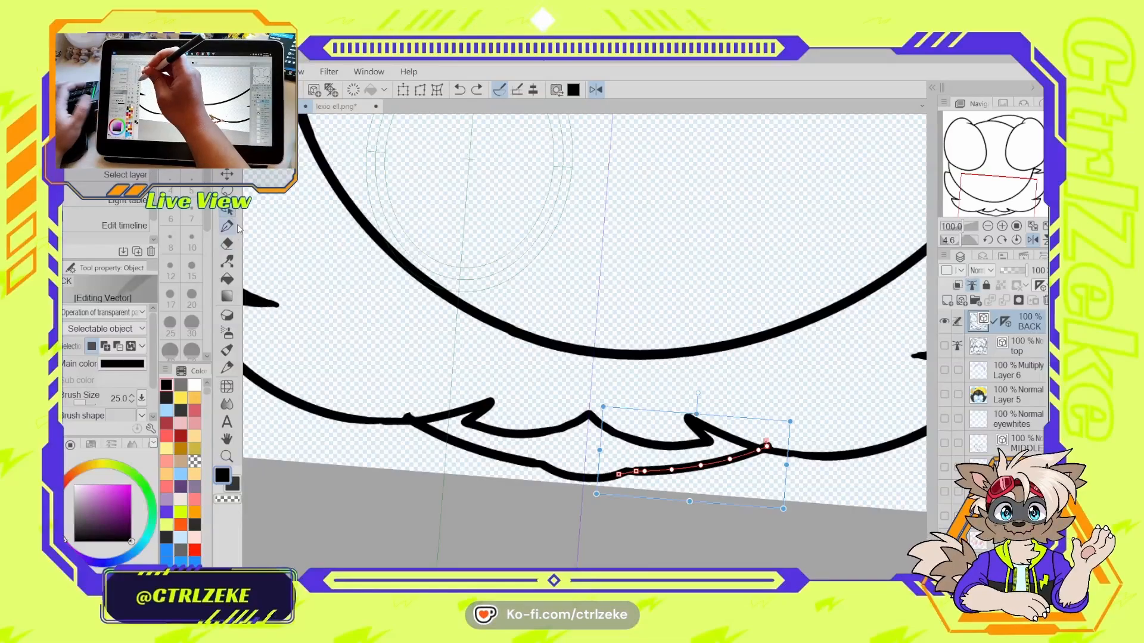
{"action": "left_click", "coordinate": [226, 261]}
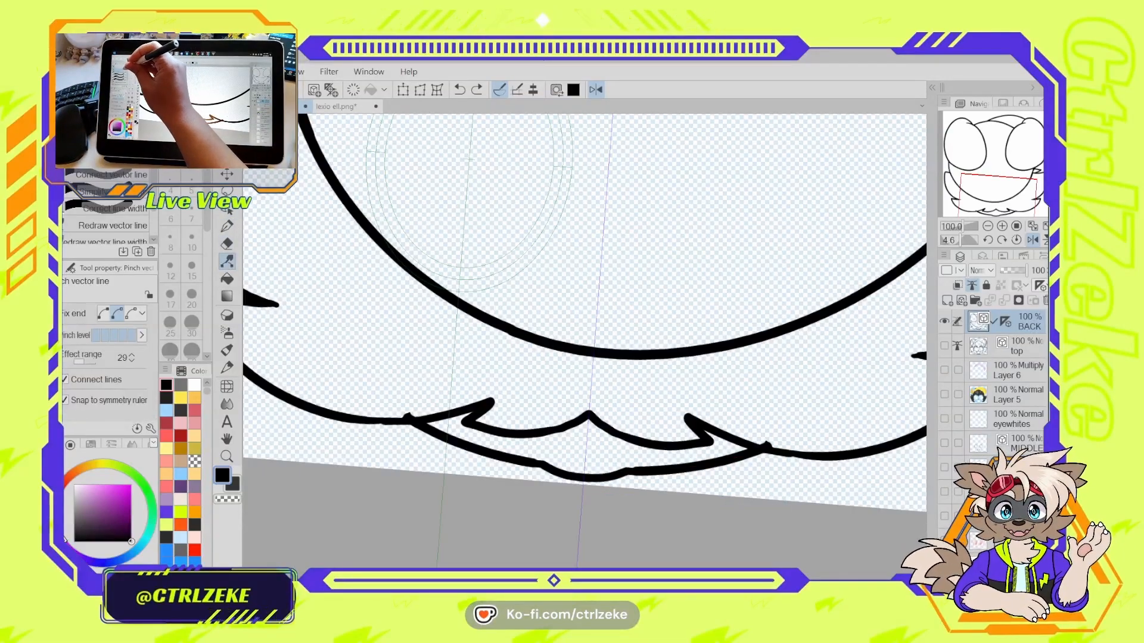
{"action": "left_click", "coordinate": [119, 141]}
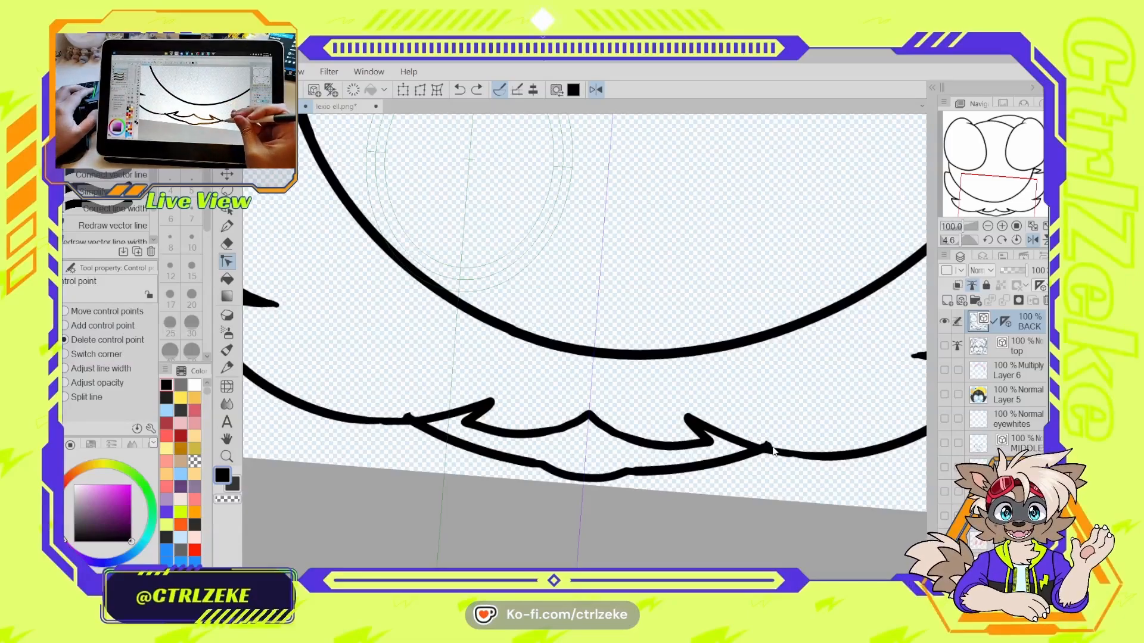
{"action": "scroll", "coordinate": [769, 441], "scroll_direction": "up", "scroll_amount": 1}
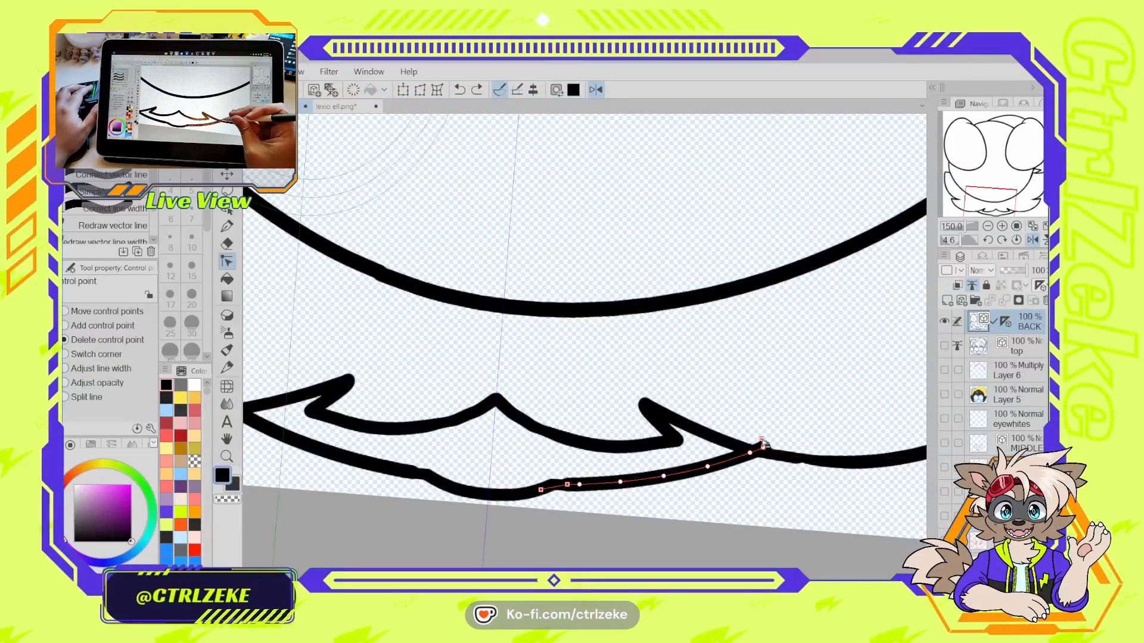
{"action": "left_click", "coordinate": [763, 443]}
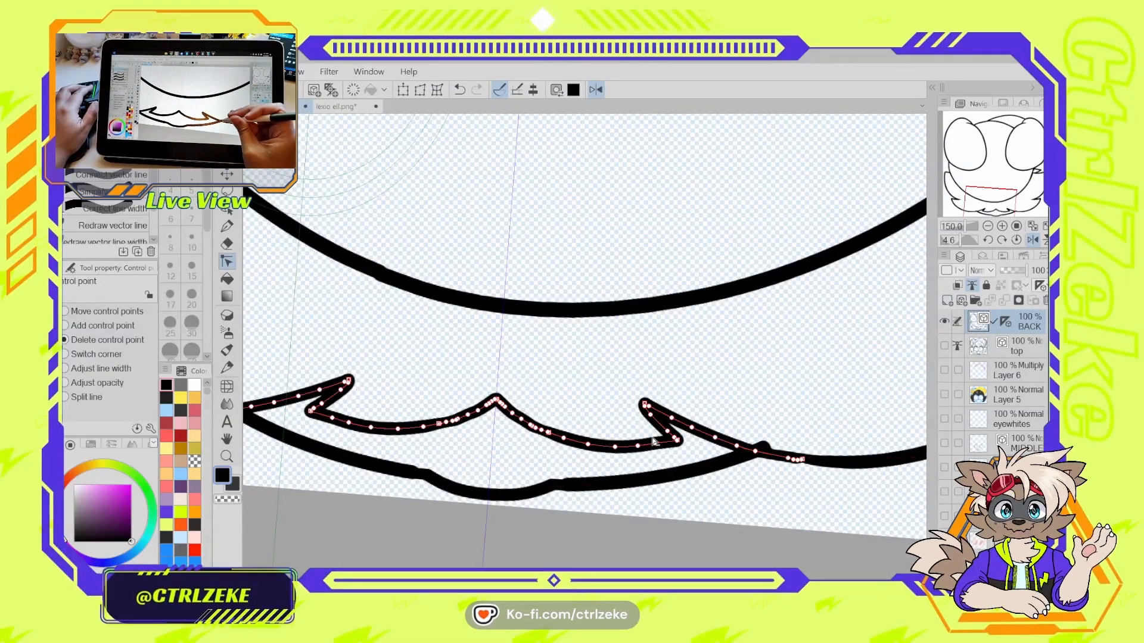
{"action": "left_click_drag", "start_coordinate": [334, 364], "coordinate": [454, 362]}
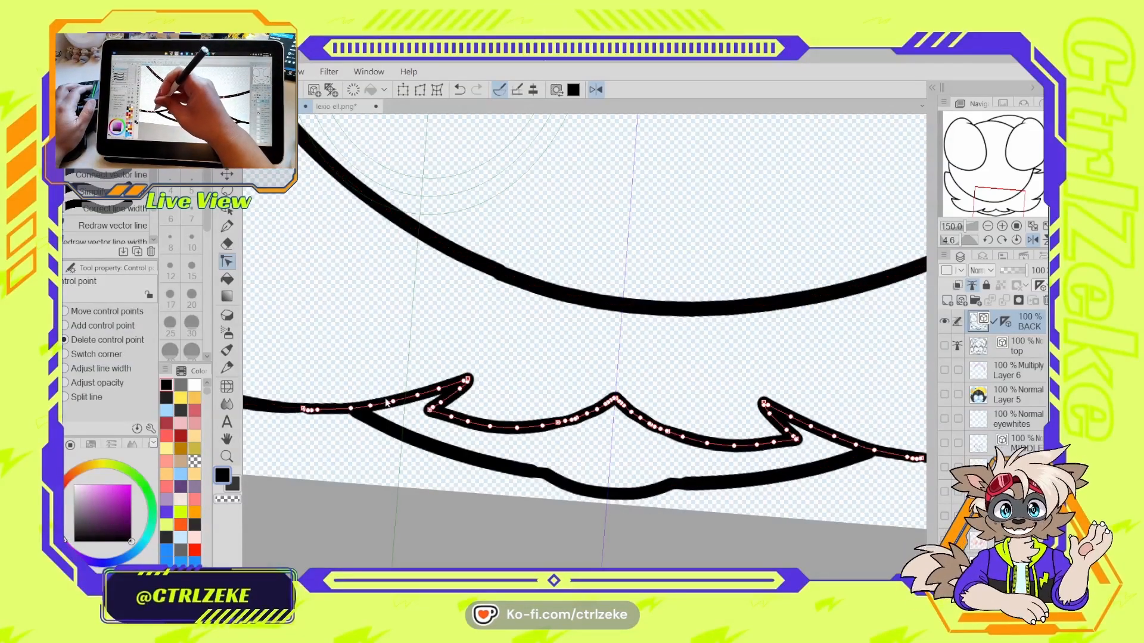
{"action": "scroll", "coordinate": [830, 410], "scroll_direction": "down", "scroll_amount": 2}
{"action": "left_click_drag", "start_coordinate": [809, 376], "coordinate": [716, 405]}
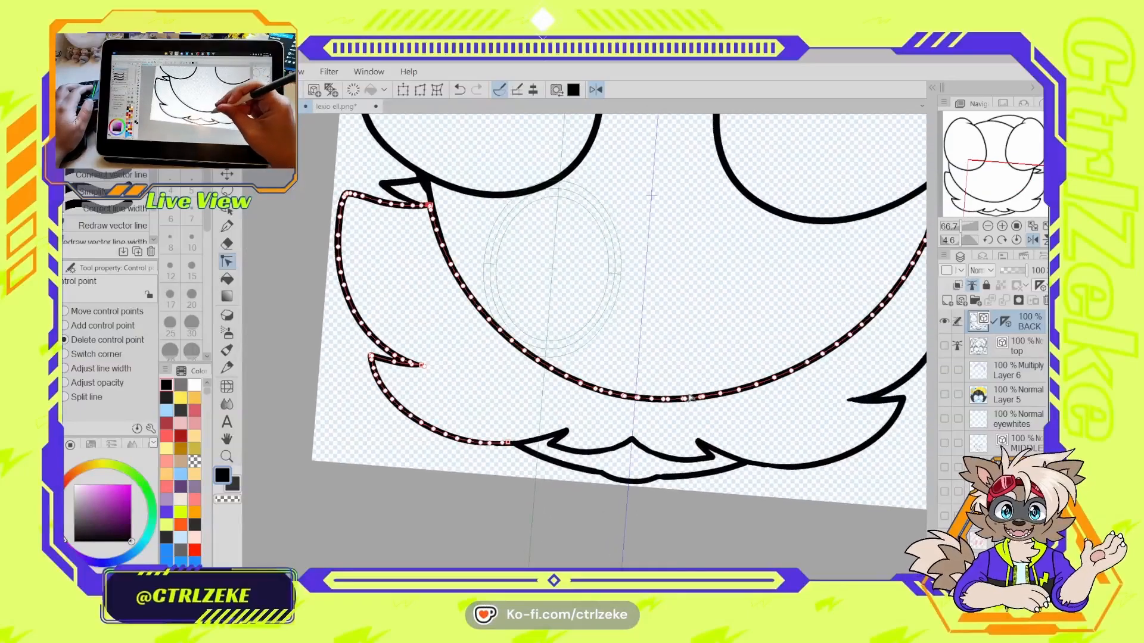
- Try a mirrored G-pen Fat stroke that continues the face outline through both ears, and undo it
{"action": "key", "text": "p"}
{"action": "scroll", "coordinate": [765, 439], "scroll_direction": "down", "scroll_amount": 5}
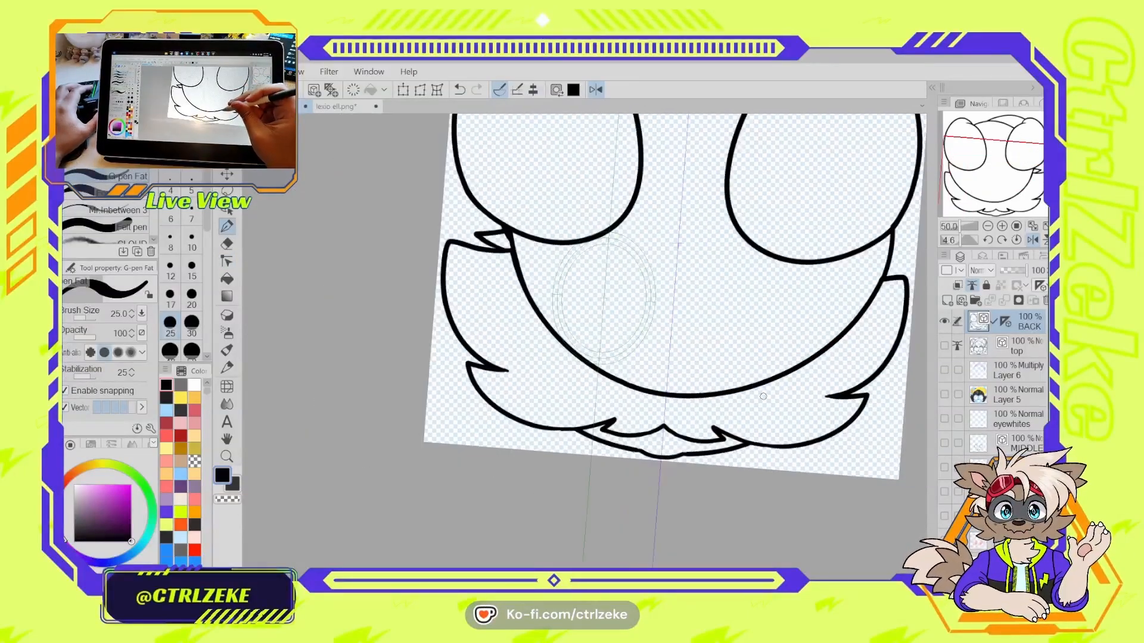
{"action": "left_click_drag", "start_coordinate": [728, 370], "coordinate": [728, 349]}
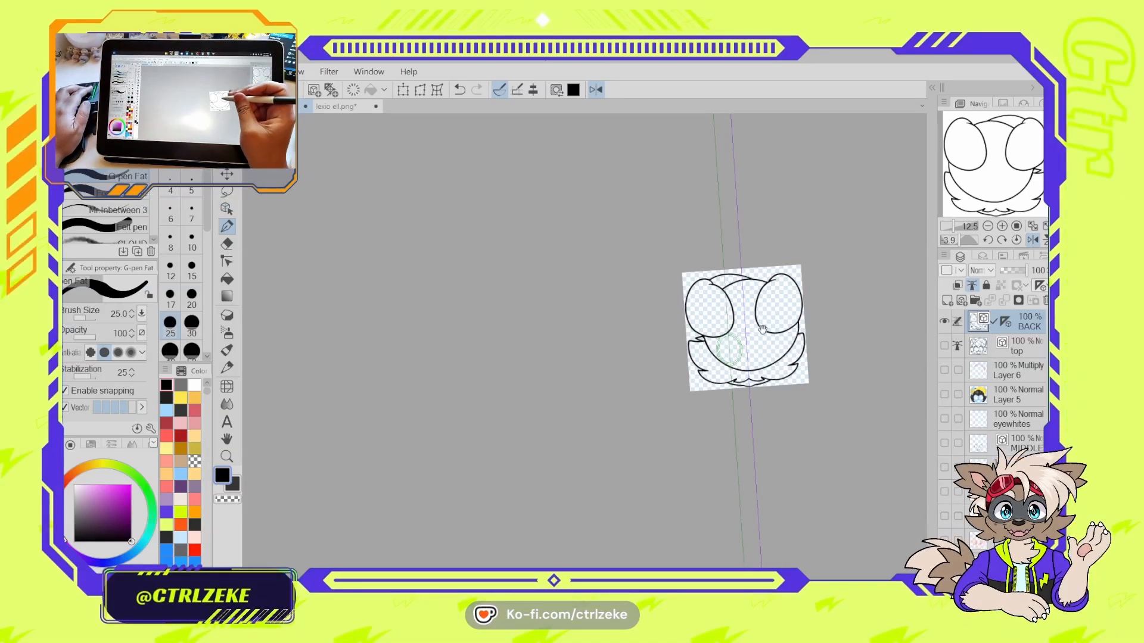
{"action": "left_click_drag", "start_coordinate": [764, 345], "coordinate": [697, 383]}
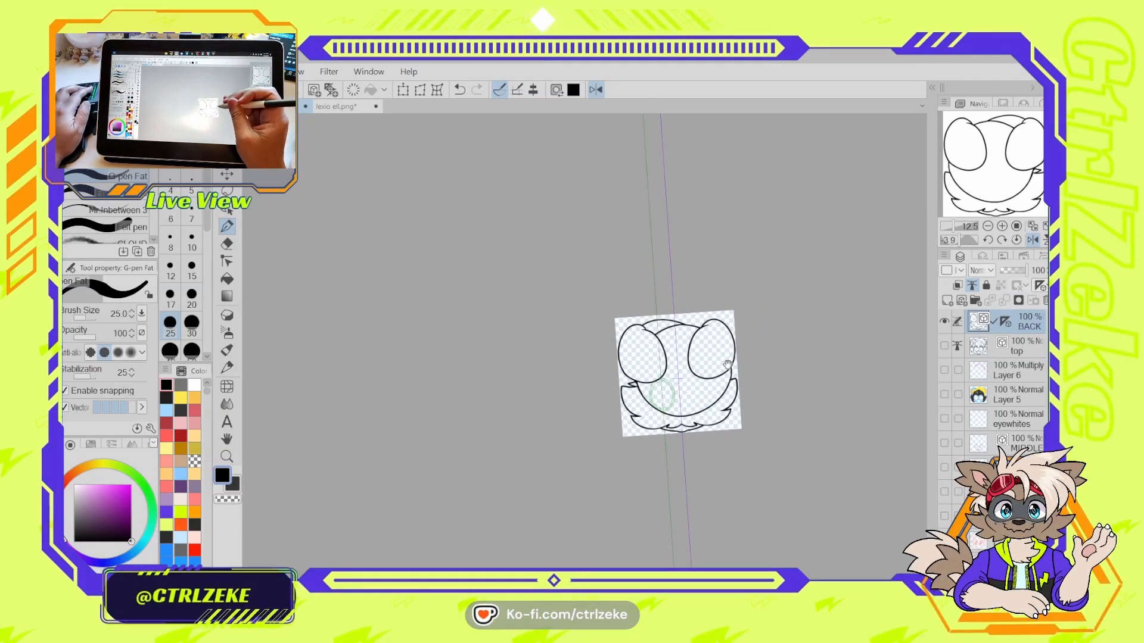
{"action": "scroll", "coordinate": [724, 352], "scroll_direction": "up", "scroll_amount": 5}
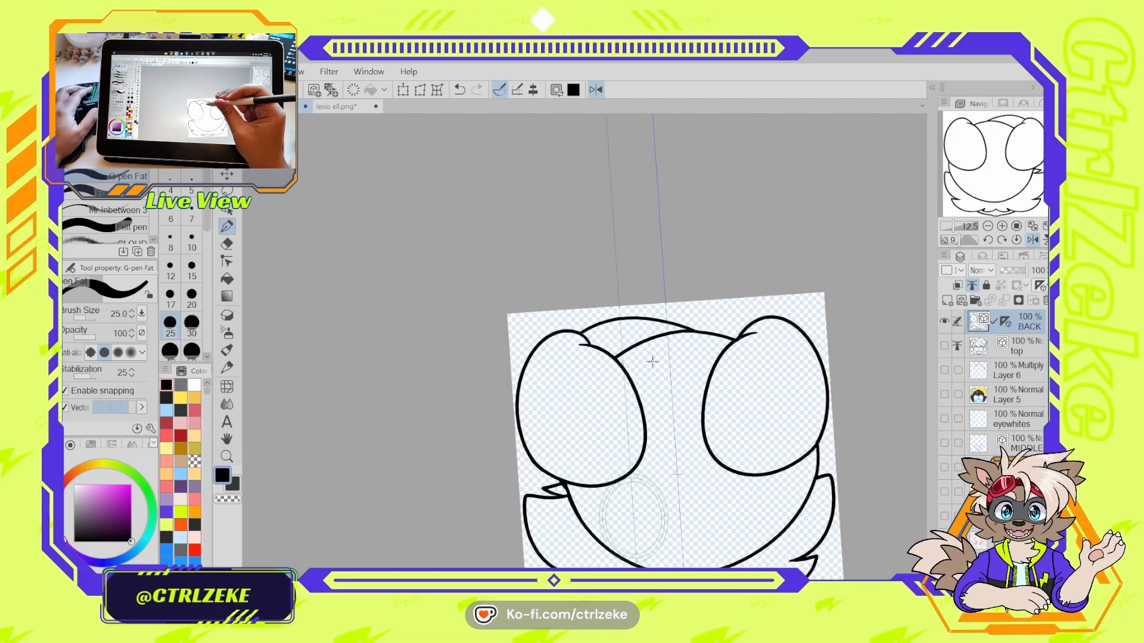
{"action": "mouse_move", "coordinate": [536, 535]}
{"action": "left_mouse_down"}
{"action": "mouse_move", "coordinate": [543, 433]}
{"action": "mouse_move", "coordinate": [632, 324]}
{"action": "left_mouse_up"}
{"action": "scroll", "coordinate": [632, 323], "scroll_direction": "down", "scroll_amount": 2}
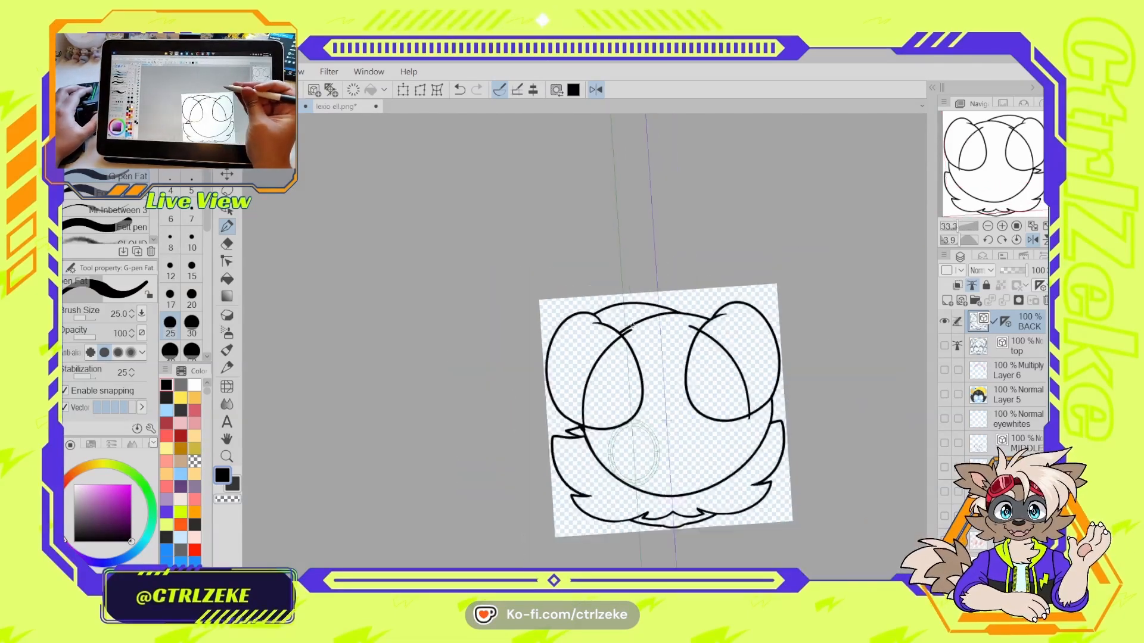
{"action": "scroll", "coordinate": [632, 323], "scroll_direction": "up", "scroll_amount": 2}
{"action": "key", "text": "ctrl+z"}
{"action": "scroll", "coordinate": [573, 442], "scroll_direction": "up", "scroll_amount": 1}
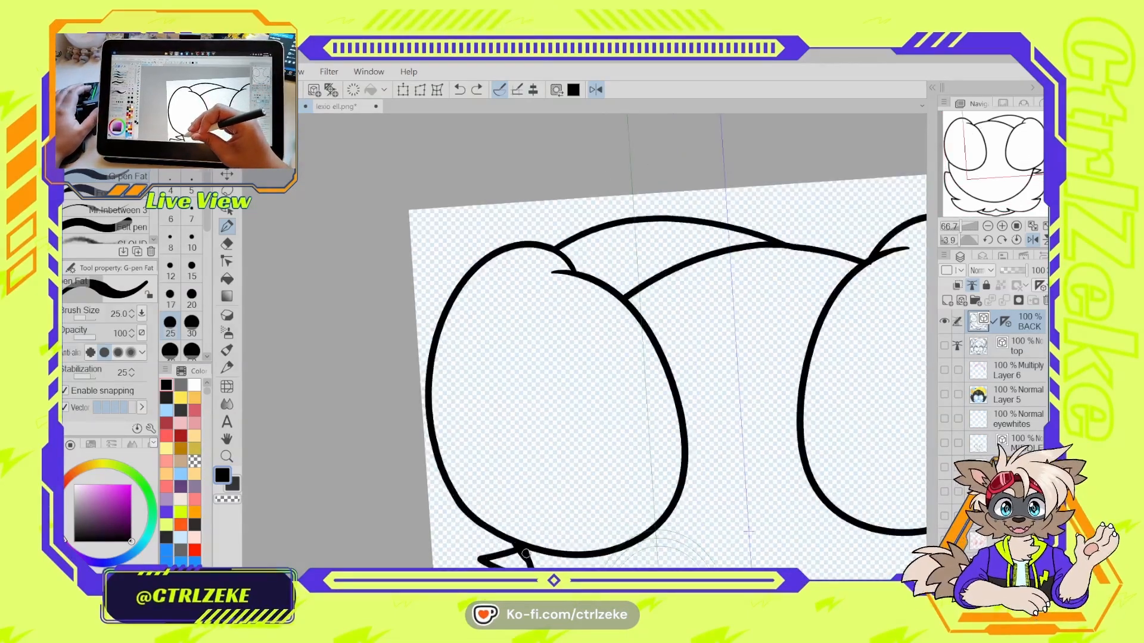
- Redraw the hidden face outline through the left ear only with G-pen Fat and pinch its lower part slightly outward
{"action": "mouse_move", "coordinate": [527, 560]}
{"action": "left_mouse_down"}
{"action": "mouse_move", "coordinate": [531, 437]}
{"action": "mouse_move", "coordinate": [644, 280]}
{"action": "left_mouse_up"}
{"action": "key", "text": "ctrl+z"}
{"action": "mouse_move", "coordinate": [526, 548]}
{"action": "left_mouse_down"}
{"action": "mouse_move", "coordinate": [572, 349]}
{"action": "mouse_move", "coordinate": [662, 268]}
{"action": "mouse_move", "coordinate": [602, 312]}
{"action": "mouse_move", "coordinate": [513, 540]}
{"action": "left_mouse_up"}
{"action": "key", "text": "ctrl+z"}
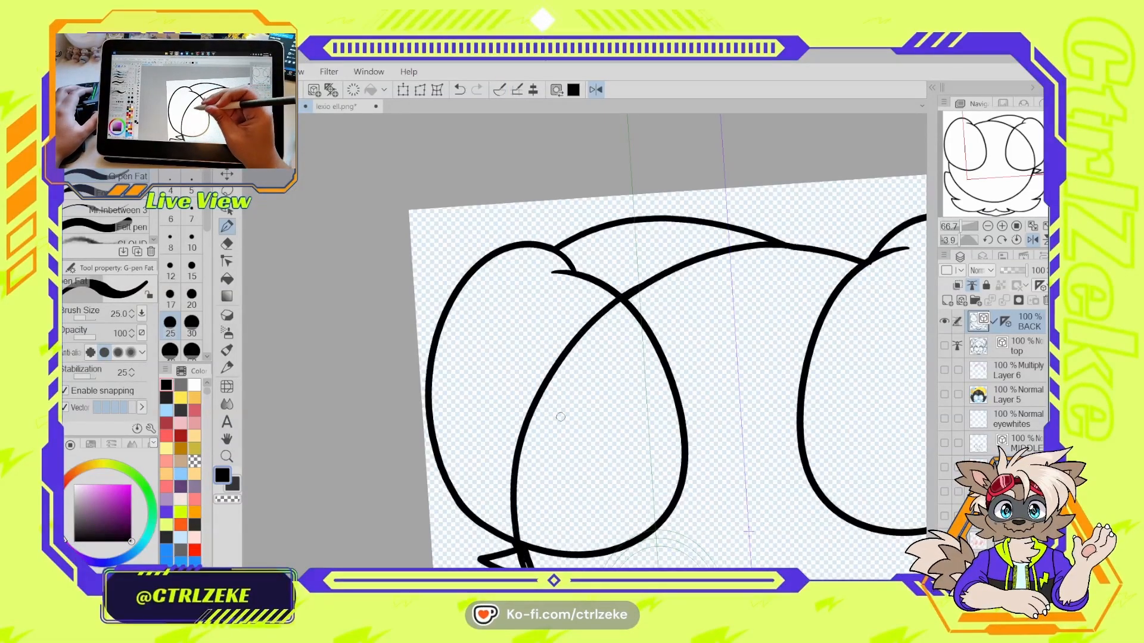
{"action": "key", "text": "ctrl+z"}
{"action": "mouse_move", "coordinate": [623, 296]}
{"action": "left_mouse_down"}
{"action": "mouse_move", "coordinate": [524, 494]}
{"action": "mouse_move", "coordinate": [533, 564]}
{"action": "left_mouse_up"}
{"action": "key", "text": "y"}
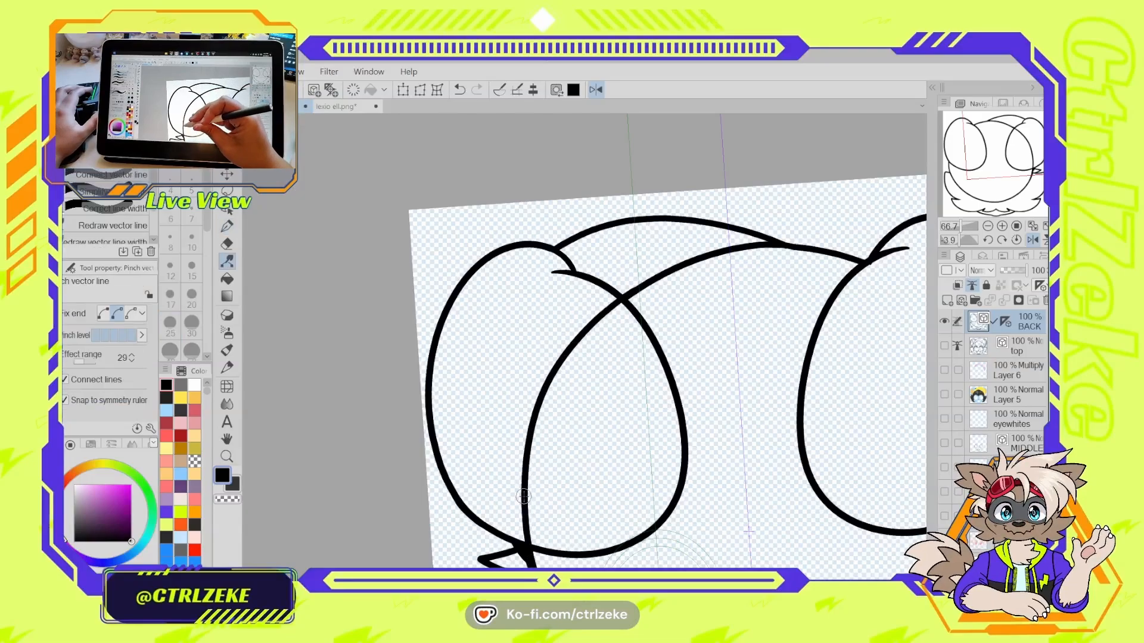
{"action": "left_click_drag", "start_coordinate": [526, 491], "coordinate": [520, 492]}
{"action": "scroll", "coordinate": [633, 374], "scroll_direction": "down", "scroll_amount": 3}
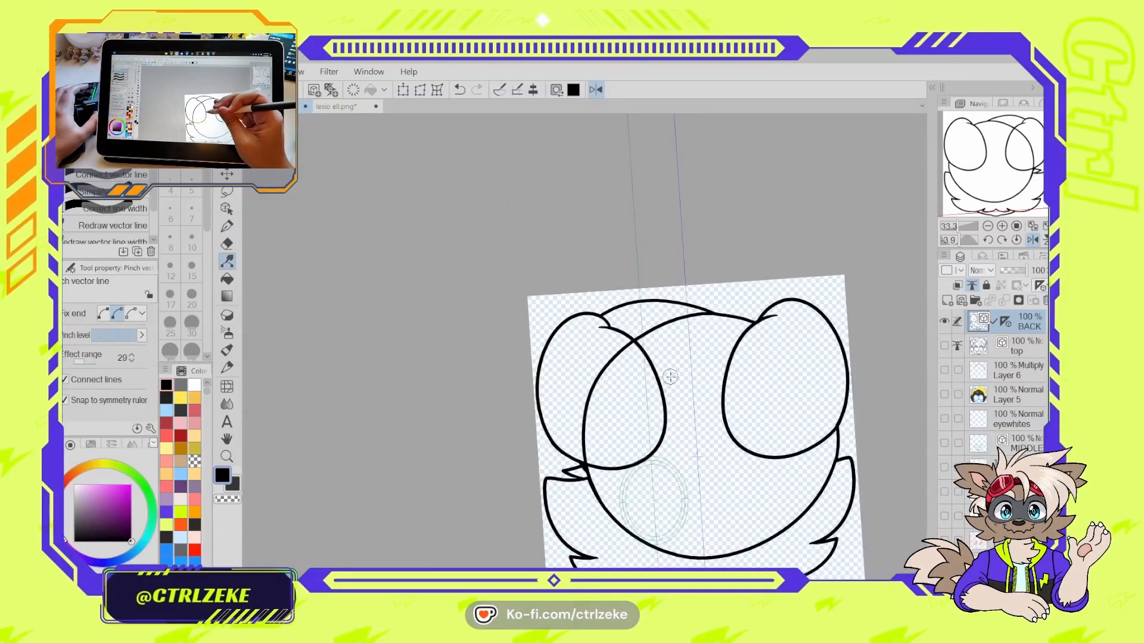
- Try erasing the left ear's edge inside the face, and undo both the erasure and the face outline through that ear
{"action": "key", "text": "e"}
{"action": "left_click_drag", "start_coordinate": [669, 388], "coordinate": [658, 401]}
{"action": "scroll", "coordinate": [666, 397], "scroll_direction": "down", "scroll_amount": 3}
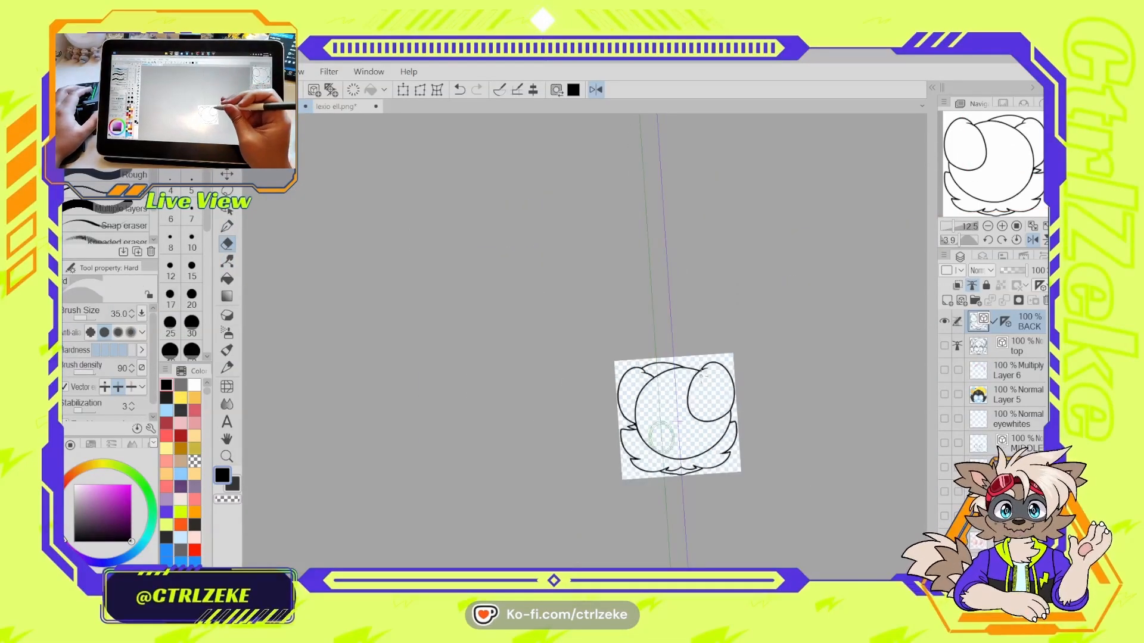
{"action": "scroll", "coordinate": [708, 391], "scroll_direction": "up", "scroll_amount": 3}
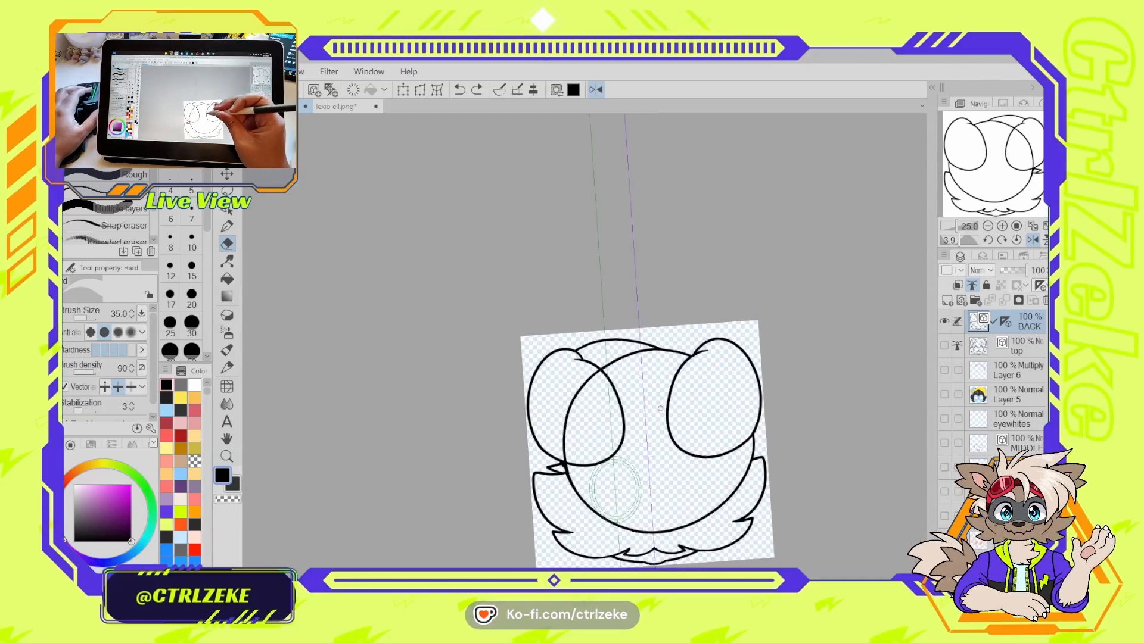
{"action": "left_click_drag", "start_coordinate": [700, 413], "coordinate": [670, 436]}
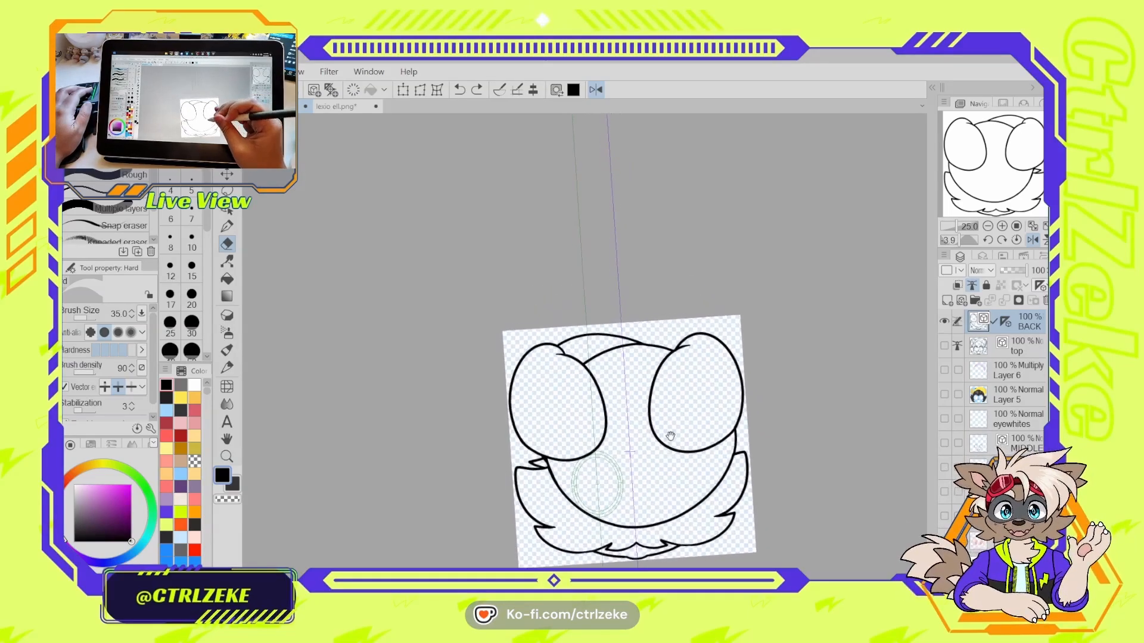
- Draw a rounded G-pen Fat arc rising from the bottom centre of the face and crossing its lower right outline
{"action": "scroll", "coordinate": [615, 389], "scroll_direction": "up", "scroll_amount": 4}
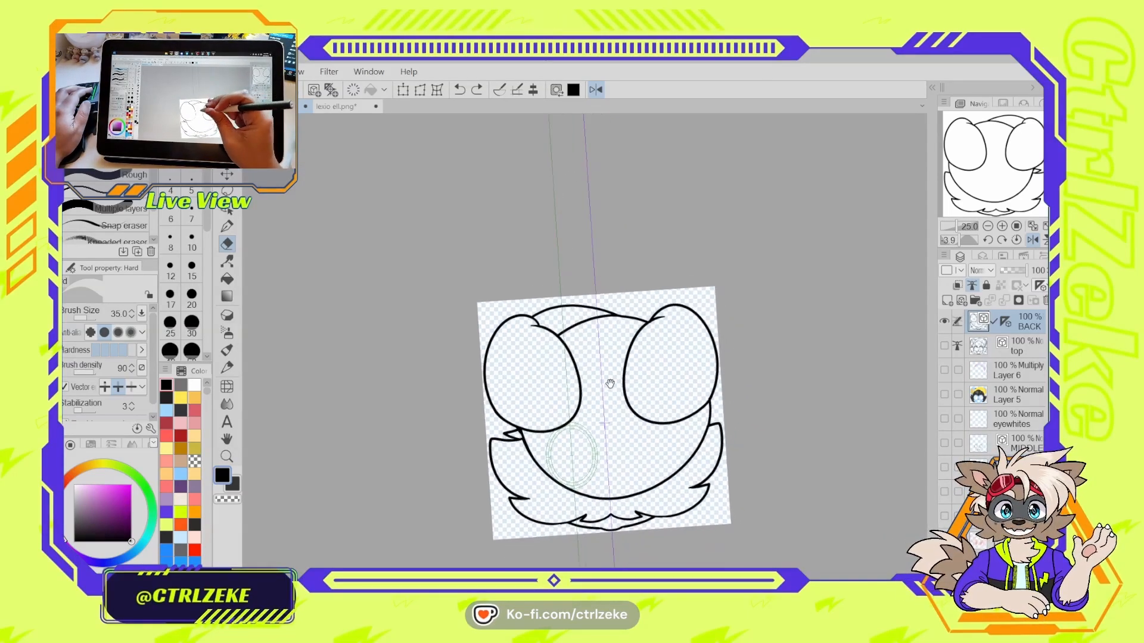
{"action": "left_click_drag", "start_coordinate": [594, 477], "coordinate": [588, 467]}
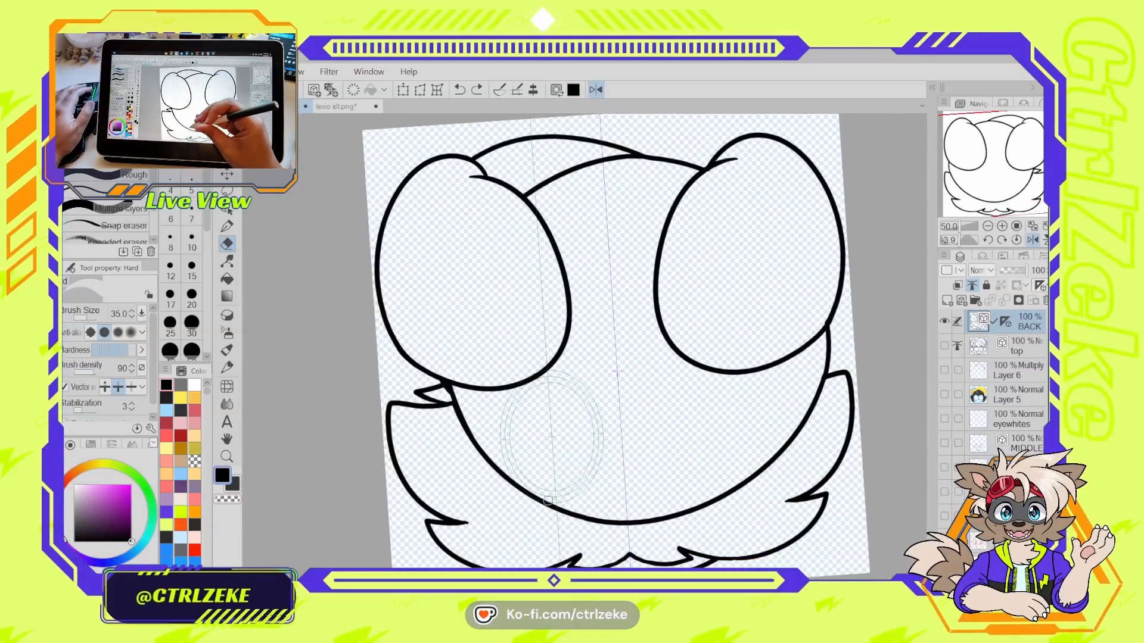
{"action": "key", "text": "p"}
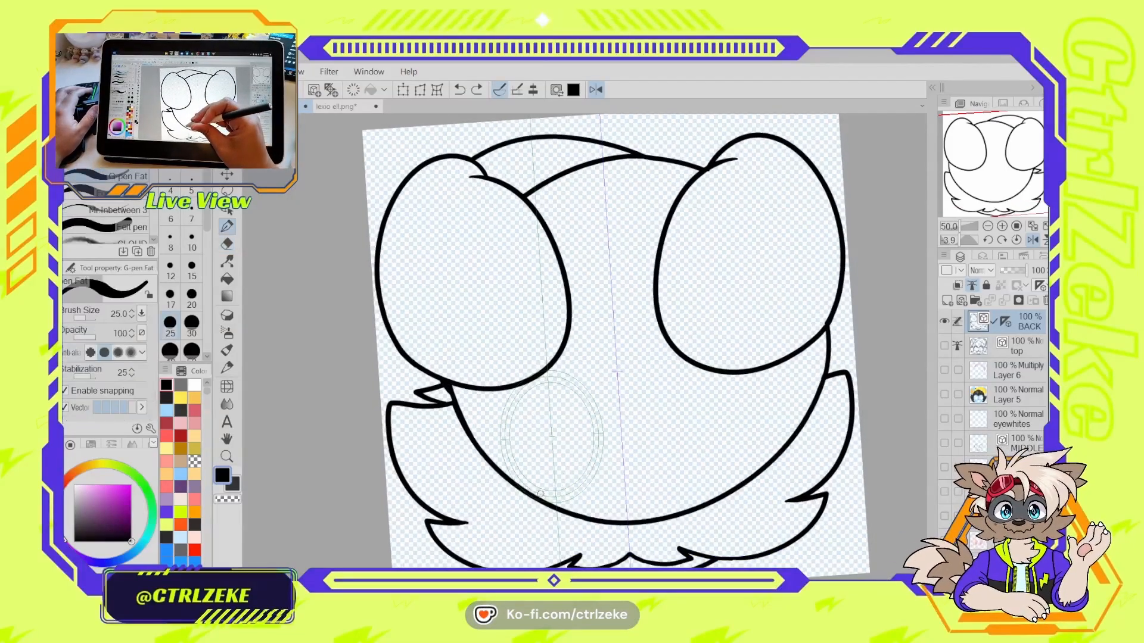
{"action": "mouse_move", "coordinate": [637, 521]}
{"action": "left_mouse_down"}
{"action": "mouse_move", "coordinate": [633, 493]}
{"action": "mouse_move", "coordinate": [715, 410]}
{"action": "mouse_move", "coordinate": [787, 470]}
{"action": "left_mouse_up"}
- Try several G-pen Fat curves across the lower part of the rounded arc, roughly following the face outline, undoing each attempt
{"action": "mouse_move", "coordinate": [633, 498]}
{"action": "left_mouse_down"}
{"action": "mouse_move", "coordinate": [746, 457]}
{"action": "mouse_move", "coordinate": [773, 429]}
{"action": "left_mouse_up"}
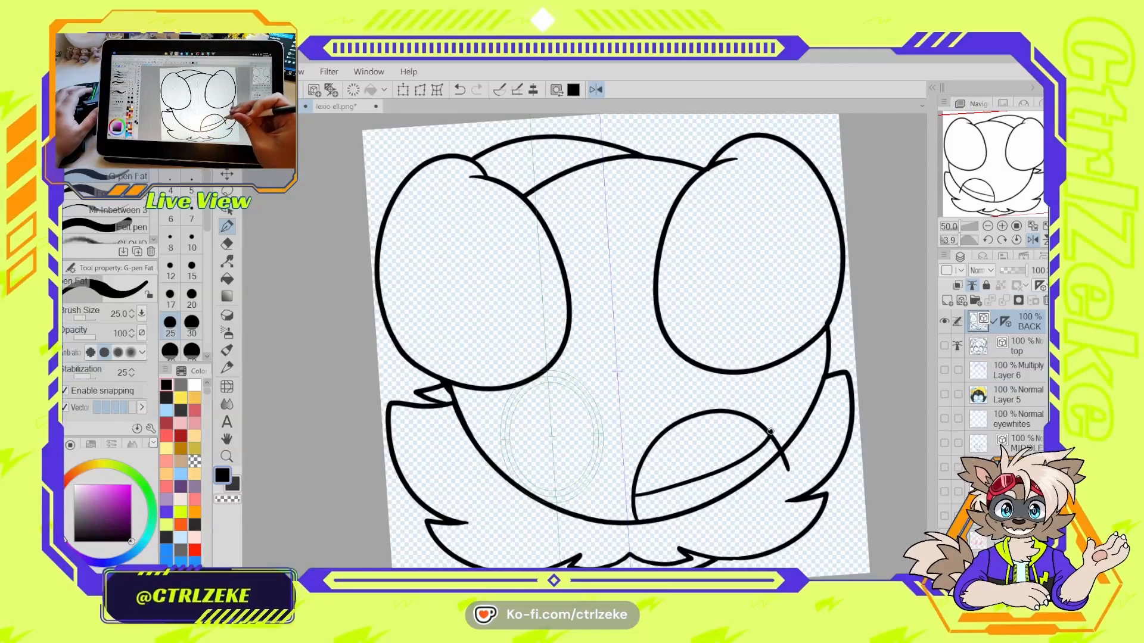
{"action": "key", "text": "ctrl+z"}
{"action": "left_click_drag", "start_coordinate": [636, 495], "coordinate": [766, 427]}
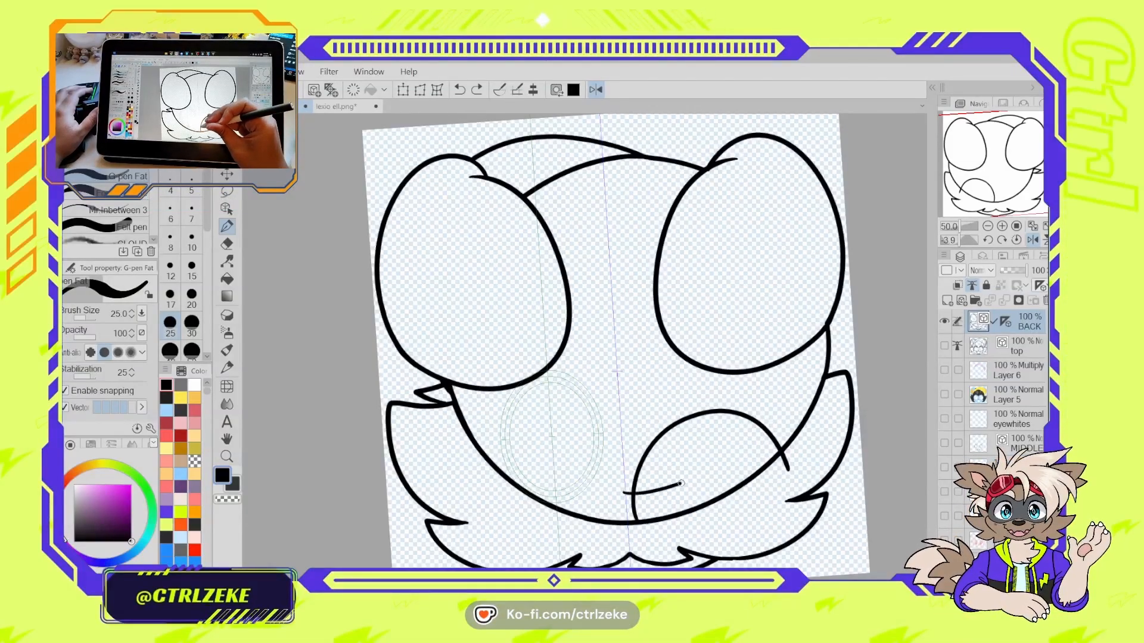
{"action": "key", "text": "ctrl+z"}
{"action": "mouse_move", "coordinate": [632, 501]}
{"action": "left_mouse_down"}
{"action": "mouse_move", "coordinate": [757, 435]}
{"action": "mouse_move", "coordinate": [778, 412]}
{"action": "left_mouse_up"}
{"action": "key", "text": "ctrl+z"}
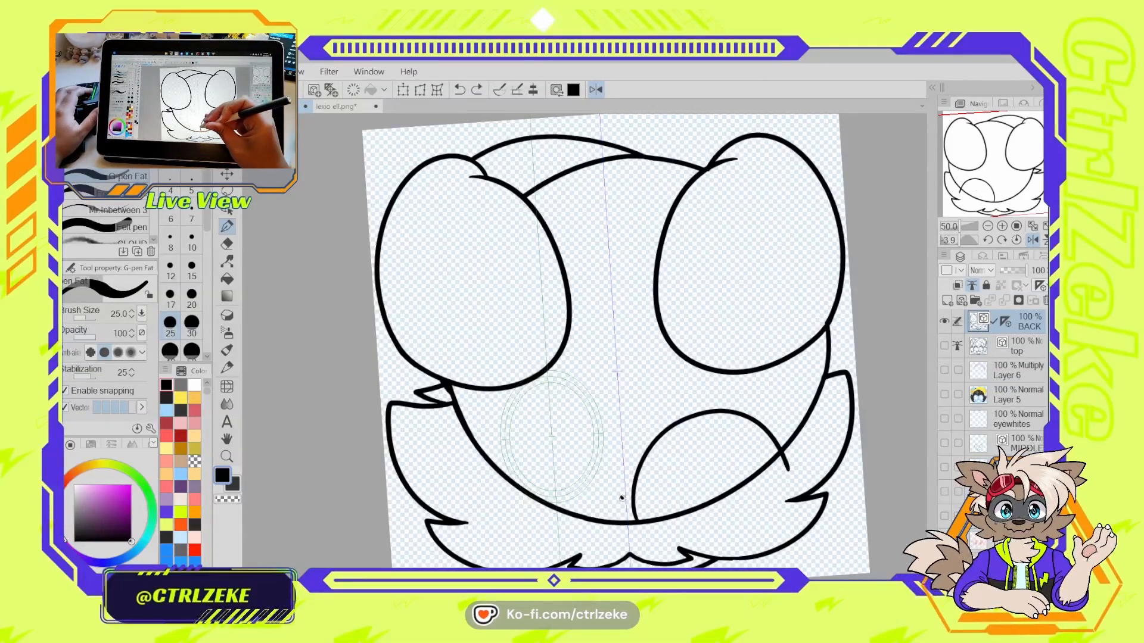
{"action": "mouse_move", "coordinate": [633, 503]}
{"action": "left_mouse_down"}
{"action": "mouse_move", "coordinate": [742, 452]}
{"action": "mouse_move", "coordinate": [777, 412]}
{"action": "left_mouse_up"}
{"action": "key", "text": "ctrl+z"}
{"action": "mouse_move", "coordinate": [634, 504]}
{"action": "left_mouse_down"}
{"action": "mouse_move", "coordinate": [672, 492]}
{"action": "mouse_move", "coordinate": [778, 417]}
{"action": "left_mouse_up"}
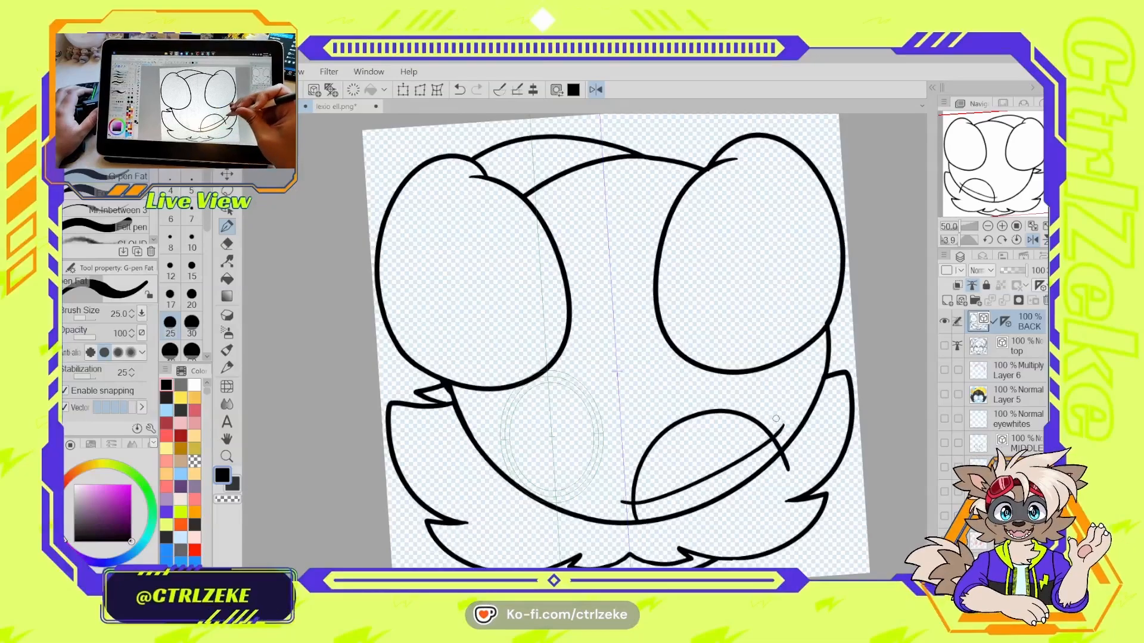
{"action": "key", "text": "ctrl+z"}
- Draw a G-pen Fat curve across the rounded arc's lower part, parallel to the face outline, and erase the arc's end overshooting the face
{"action": "key", "text": "h"}
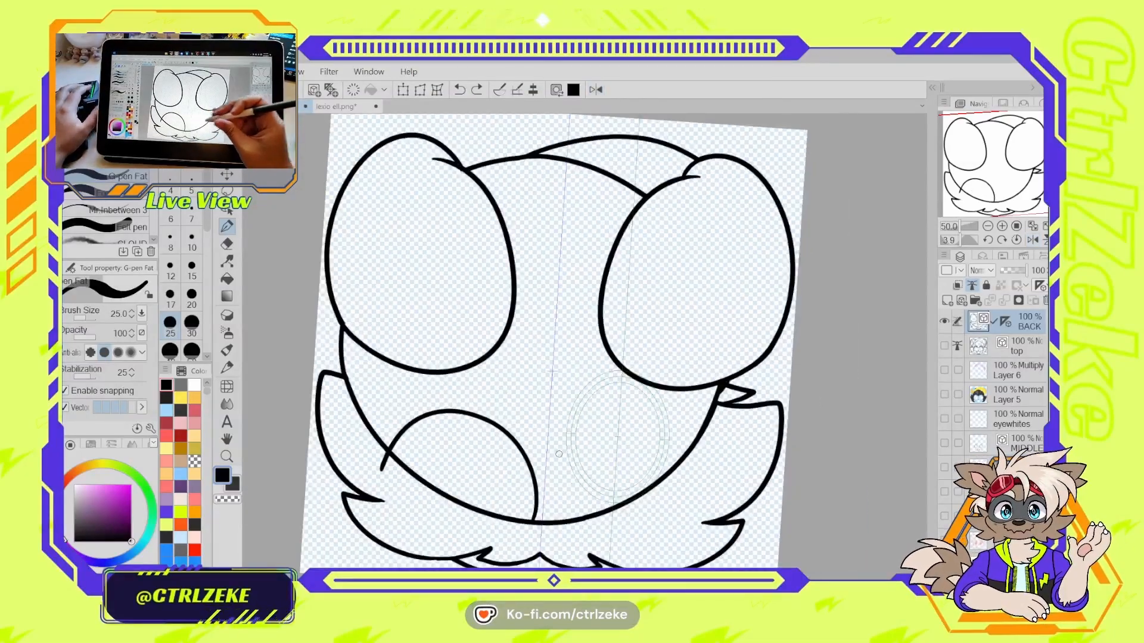
{"action": "mouse_move", "coordinate": [504, 382]}
{"action": "left_mouse_down"}
{"action": "mouse_move", "coordinate": [613, 383]}
{"action": "mouse_move", "coordinate": [460, 375]}
{"action": "mouse_move", "coordinate": [393, 269]}
{"action": "mouse_move", "coordinate": [464, 172]}
{"action": "left_mouse_up"}
{"action": "left_click_drag", "start_coordinate": [451, 239], "coordinate": [500, 319]}
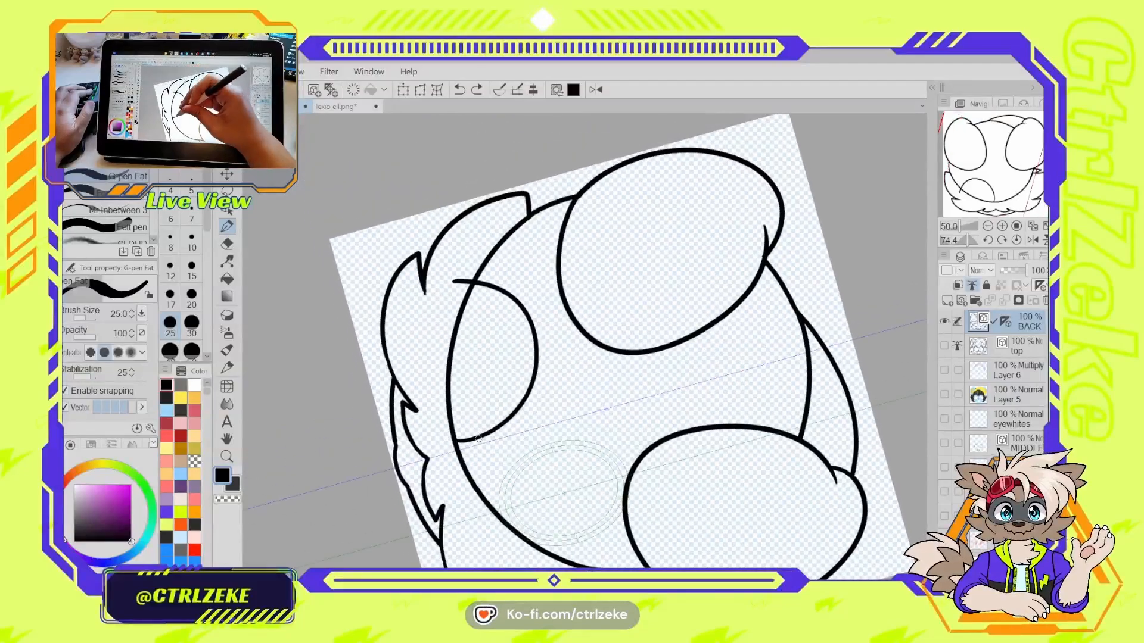
{"action": "mouse_move", "coordinate": [478, 442]}
{"action": "left_mouse_down"}
{"action": "mouse_move", "coordinate": [510, 280]}
{"action": "mouse_move", "coordinate": [523, 263]}
{"action": "mouse_move", "coordinate": [472, 396]}
{"action": "mouse_move", "coordinate": [513, 254]}
{"action": "mouse_move", "coordinate": [498, 282]}
{"action": "left_mouse_up"}
{"action": "key", "text": "ctrl+z"}
{"action": "key", "text": "e"}
{"action": "left_click_drag", "start_coordinate": [472, 279], "coordinate": [464, 273]}
{"action": "scroll", "coordinate": [478, 445], "scroll_direction": "up", "scroll_amount": 2}
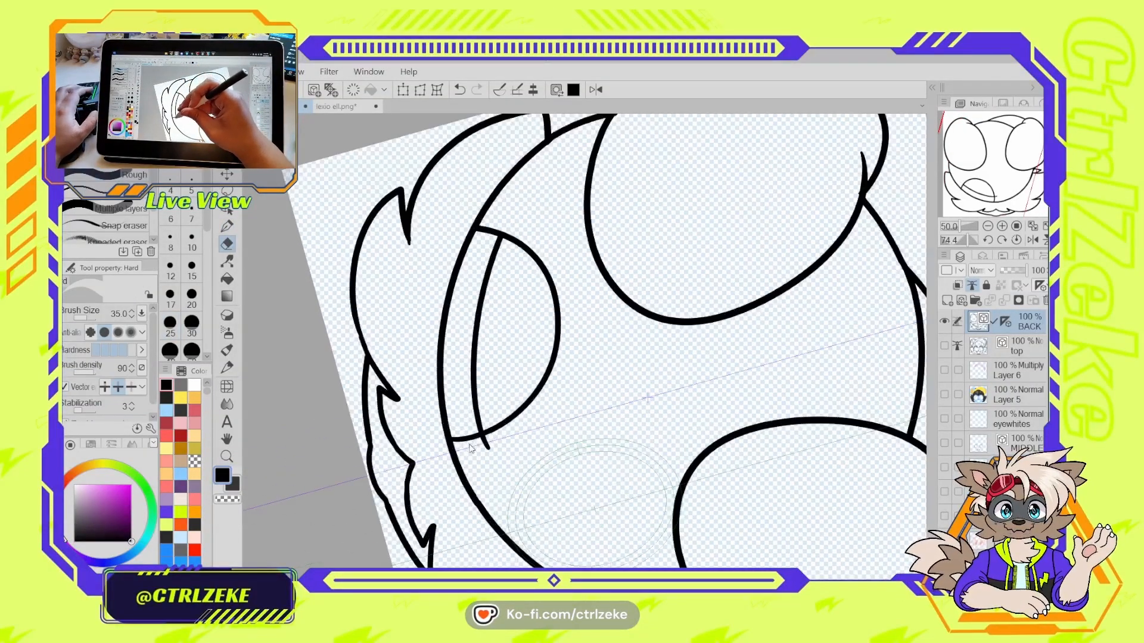
- Draw a rounded strap end and a row of four small holes inside the narrow band along the face outline with G-pen Fat
{"action": "key", "text": "p"}
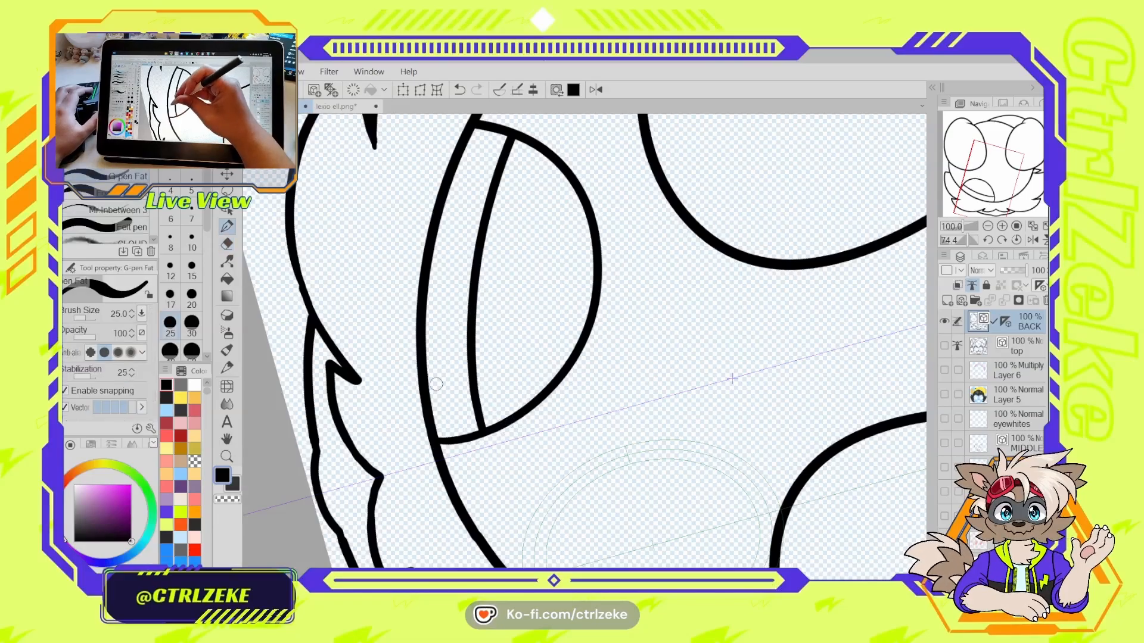
{"action": "left_click_drag", "start_coordinate": [442, 323], "coordinate": [444, 334]}
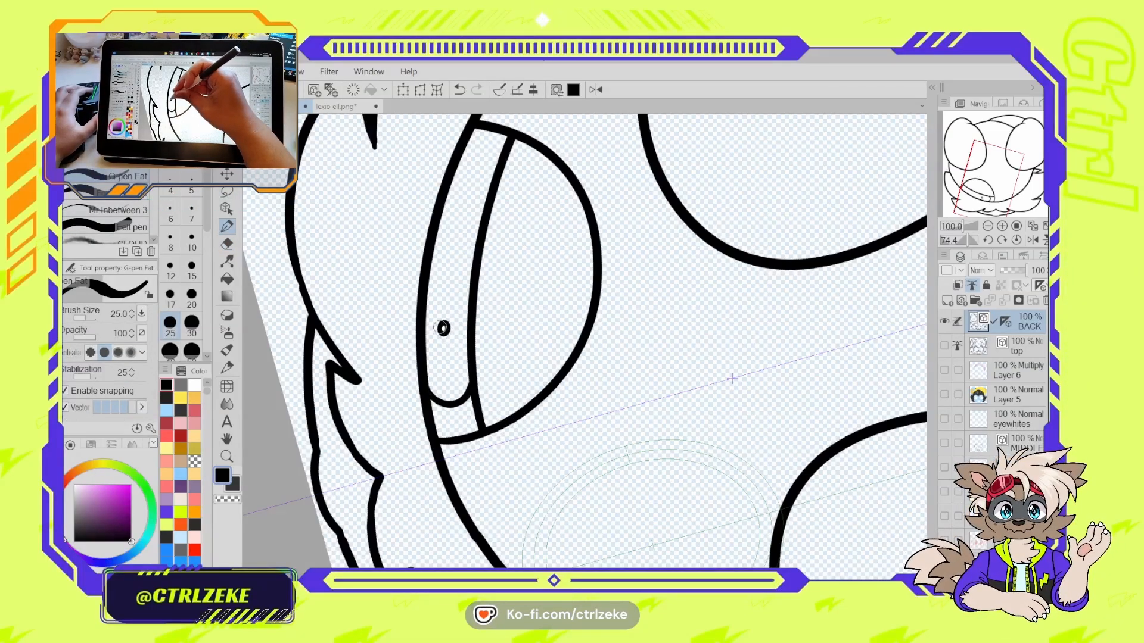
{"action": "left_click", "coordinate": [457, 225]}
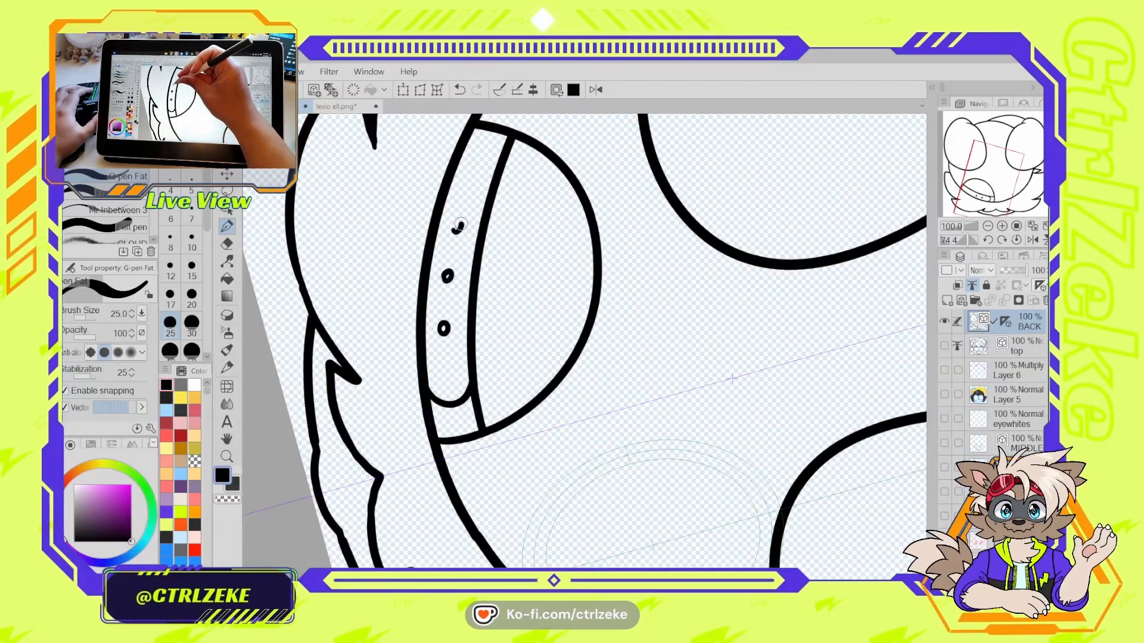
{"action": "left_click", "coordinate": [465, 190]}
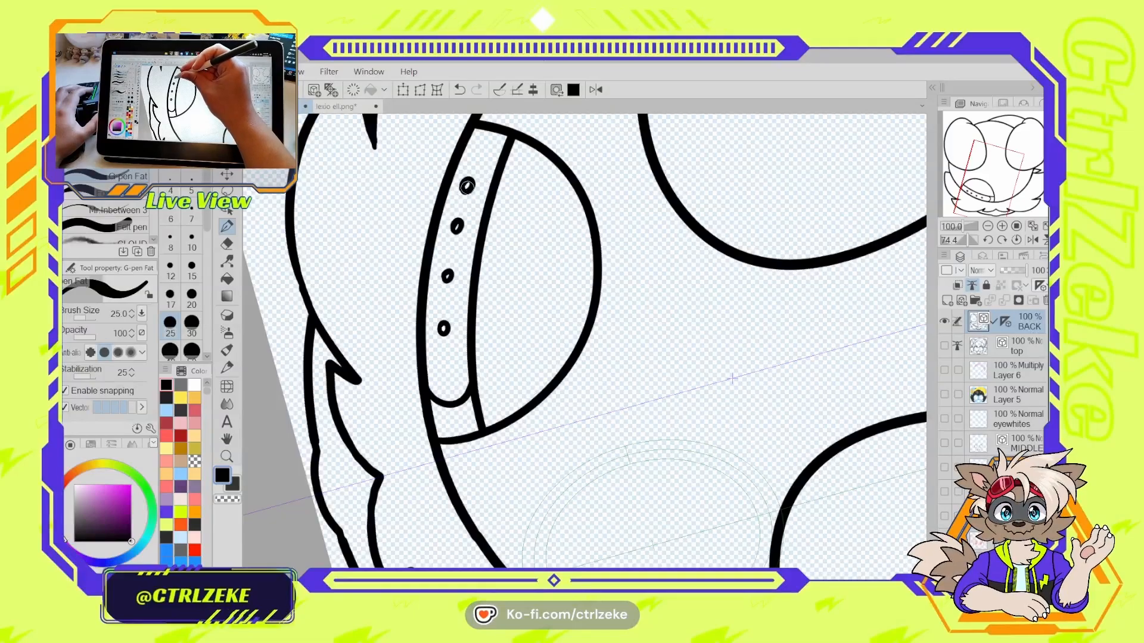
- Draw a jagged fur tuft on the rounded arc's upper outer edge with G-pen Fat and erase the arc line beneath it
{"action": "key", "text": "ctrl+minus"}
{"action": "key", "text": "m"}
{"action": "key", "text": "ctrl+minus"}
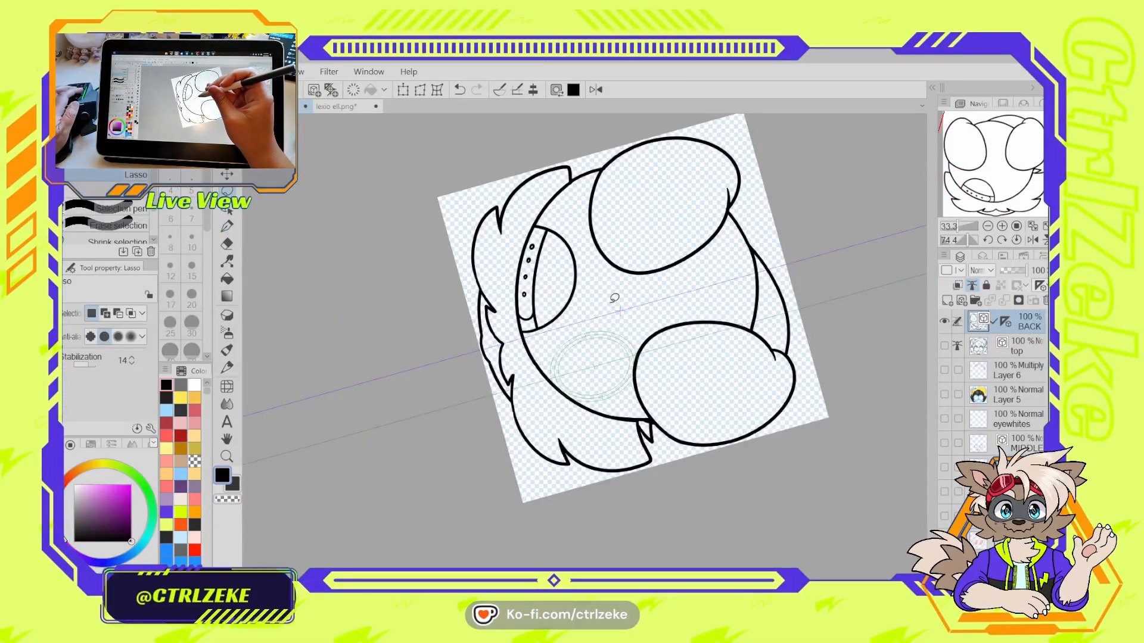
{"action": "left_click_drag", "start_coordinate": [614, 298], "coordinate": [641, 305]}
{"action": "left_click", "coordinate": [1016, 226]}
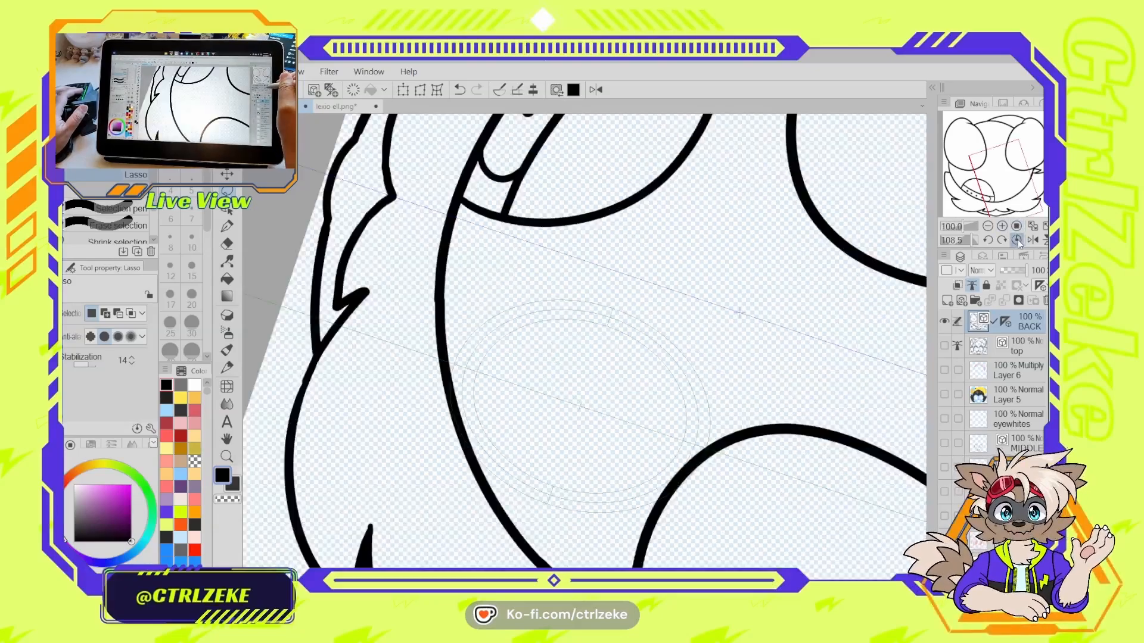
{"action": "left_click", "coordinate": [1017, 240]}
{"action": "key", "text": "ctrl+minus"}
{"action": "left_click_drag", "start_coordinate": [526, 374], "coordinate": [589, 444]}
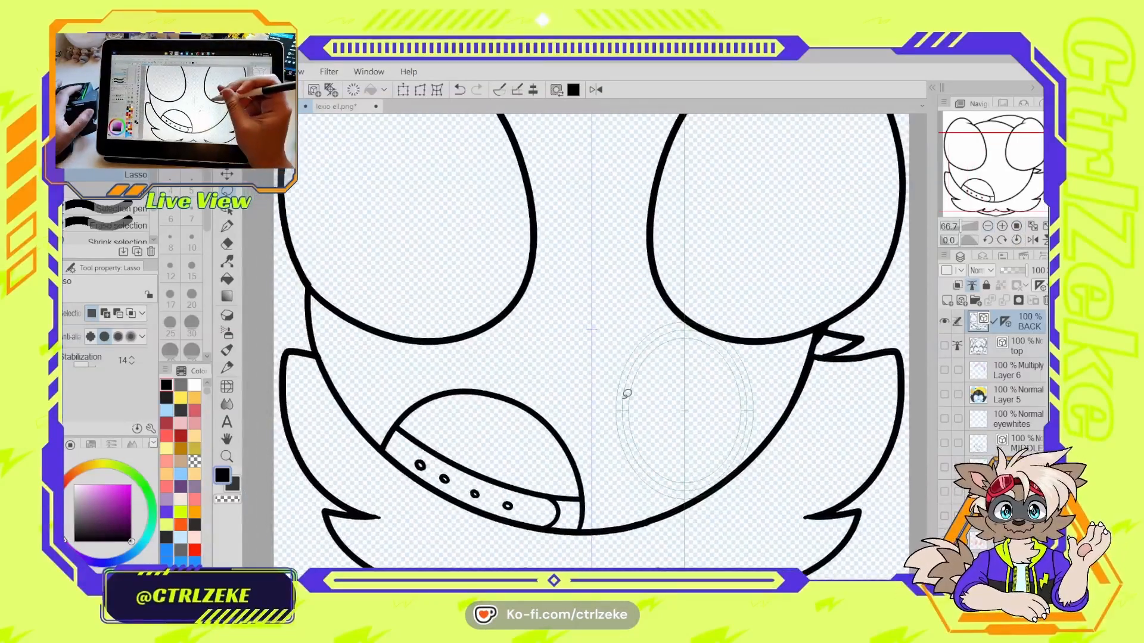
{"action": "key", "text": "h"}
{"action": "left_click_drag", "start_coordinate": [668, 431], "coordinate": [608, 413]}
{"action": "key", "text": "p"}
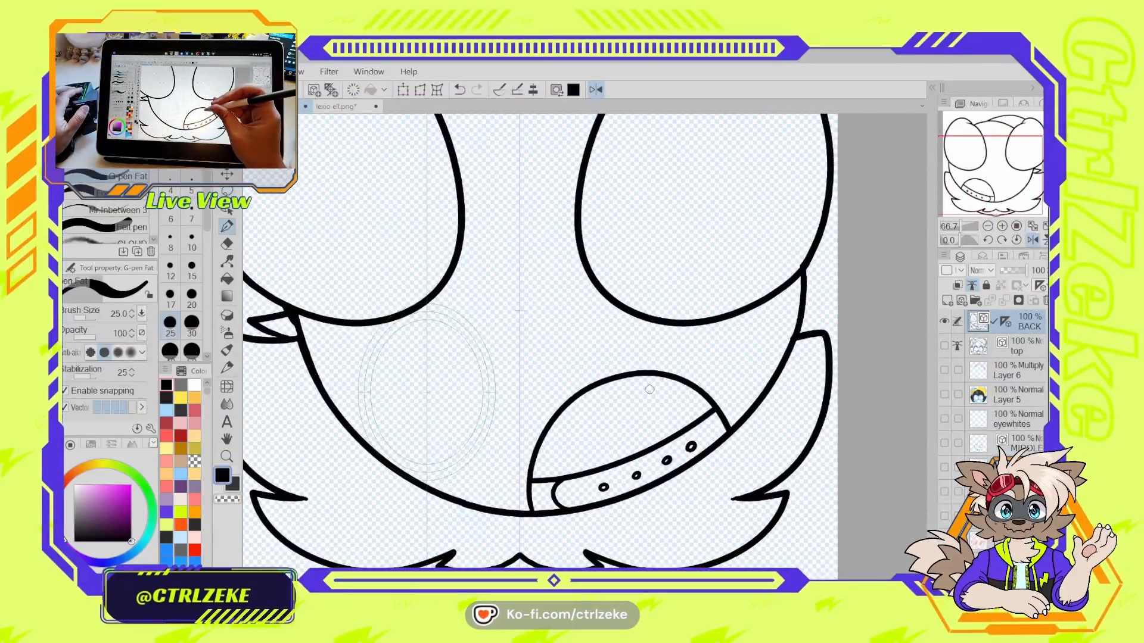
{"action": "mouse_move", "coordinate": [660, 349]}
{"action": "left_mouse_down"}
{"action": "mouse_move", "coordinate": [704, 411]}
{"action": "mouse_move", "coordinate": [695, 387]}
{"action": "left_mouse_up"}
{"action": "key", "text": "e"}
{"action": "scroll", "coordinate": [694, 387], "scroll_direction": "down", "scroll_amount": 2}
{"action": "key", "text": "h"}
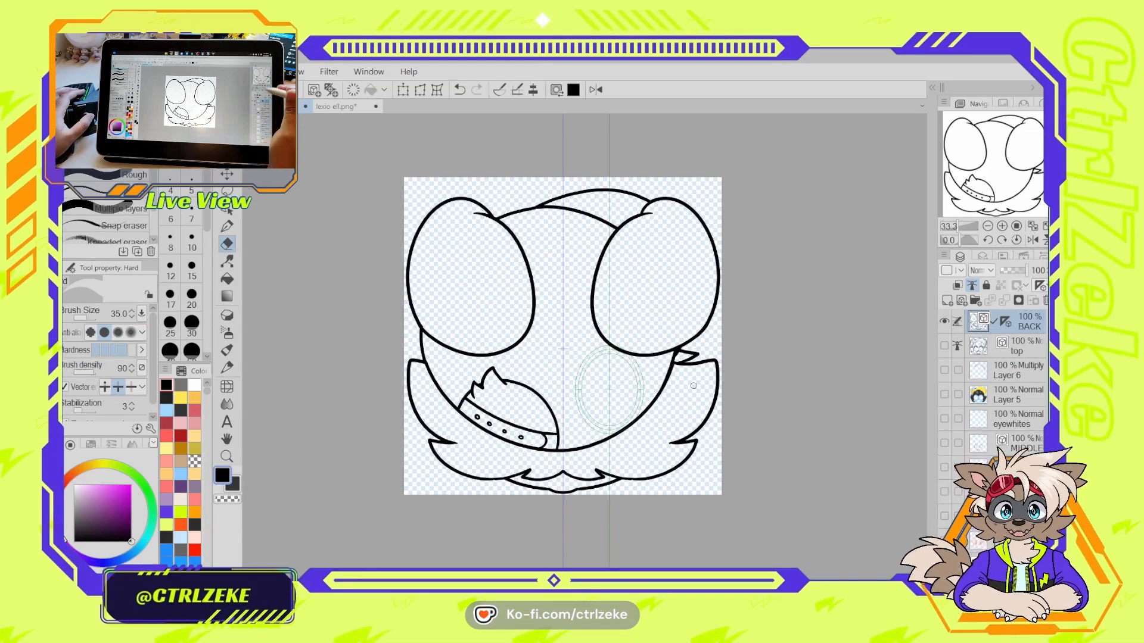
- Show Layer 5 briefly to sample the head's yellow, light blue, orange and grey colours, and hide it again
{"action": "left_click", "coordinate": [944, 394]}
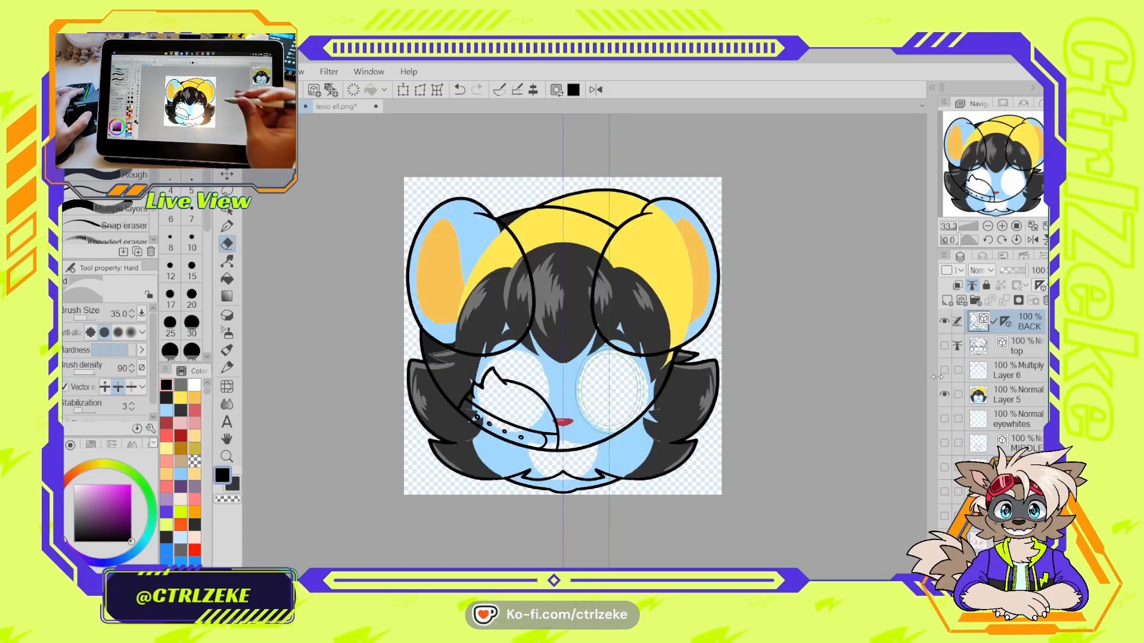
{"action": "left_click", "coordinate": [631, 212], "text": "alt"}
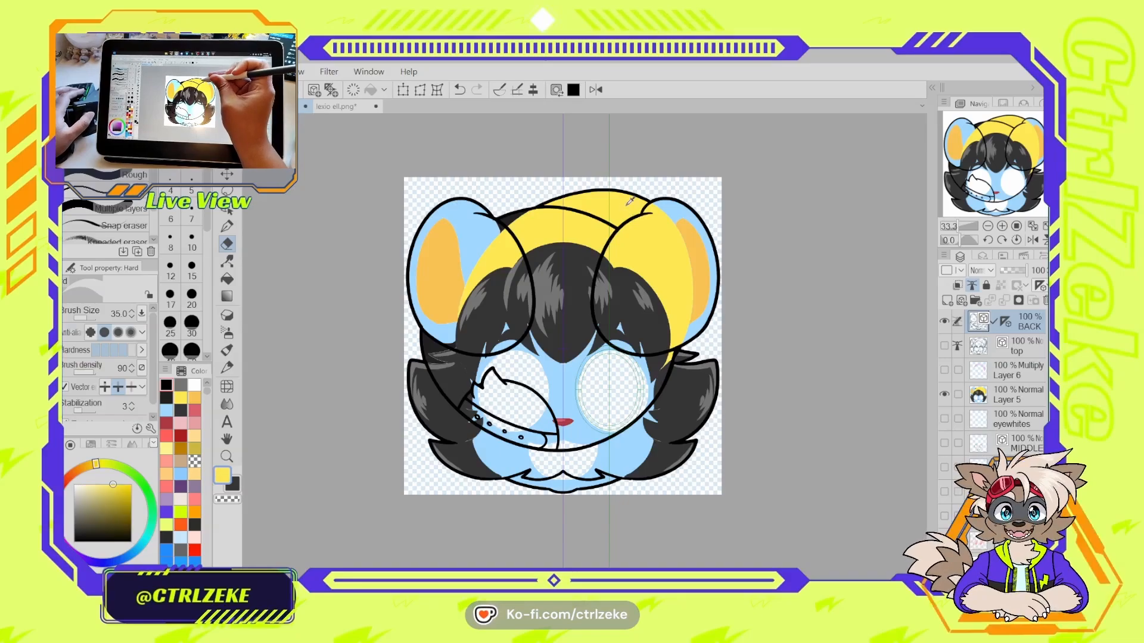
{"action": "left_click", "coordinate": [471, 239], "text": "alt"}
{"action": "left_click", "coordinate": [443, 267], "text": "alt"}
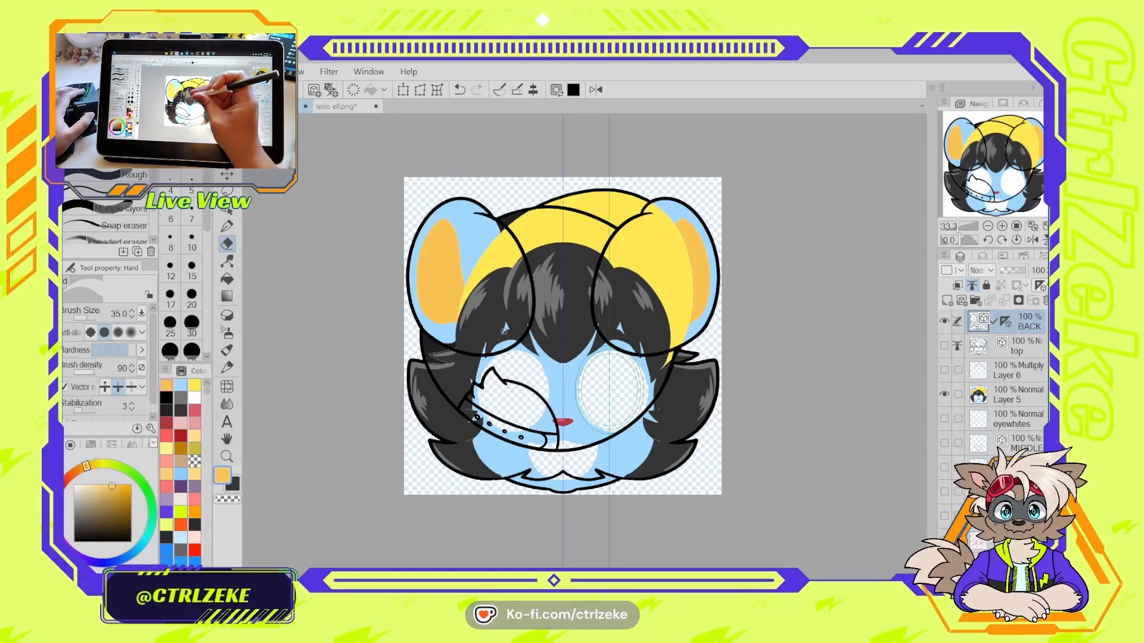
{"action": "left_click", "coordinate": [542, 308], "text": "alt"}
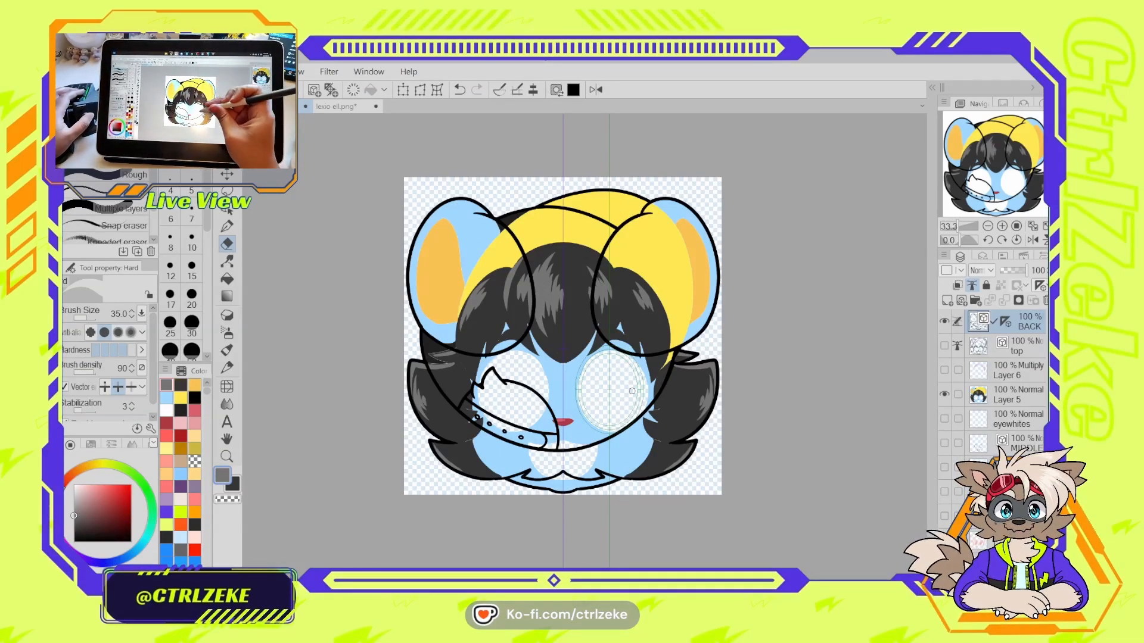
{"action": "left_click", "coordinate": [944, 394]}
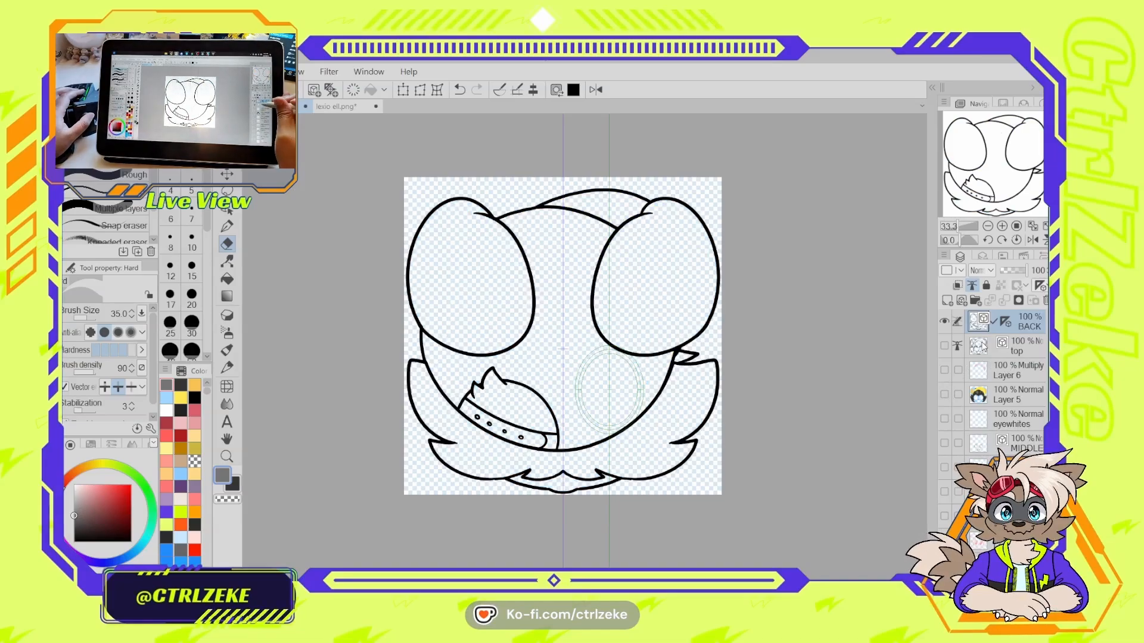
- Add a new layer directly below BACK and fill both ears and the small chin fur with light blue
{"action": "left_click", "coordinate": [1019, 346]}
{"action": "left_click", "coordinate": [947, 300]}
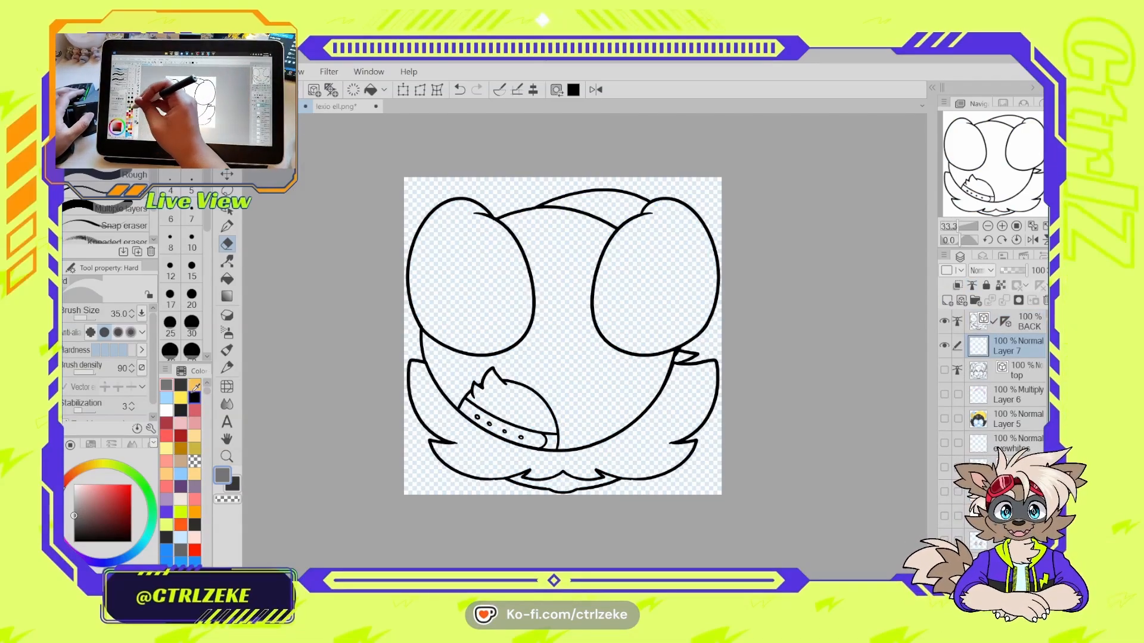
{"action": "left_click", "coordinate": [166, 397]}
{"action": "left_click", "coordinate": [227, 278]}
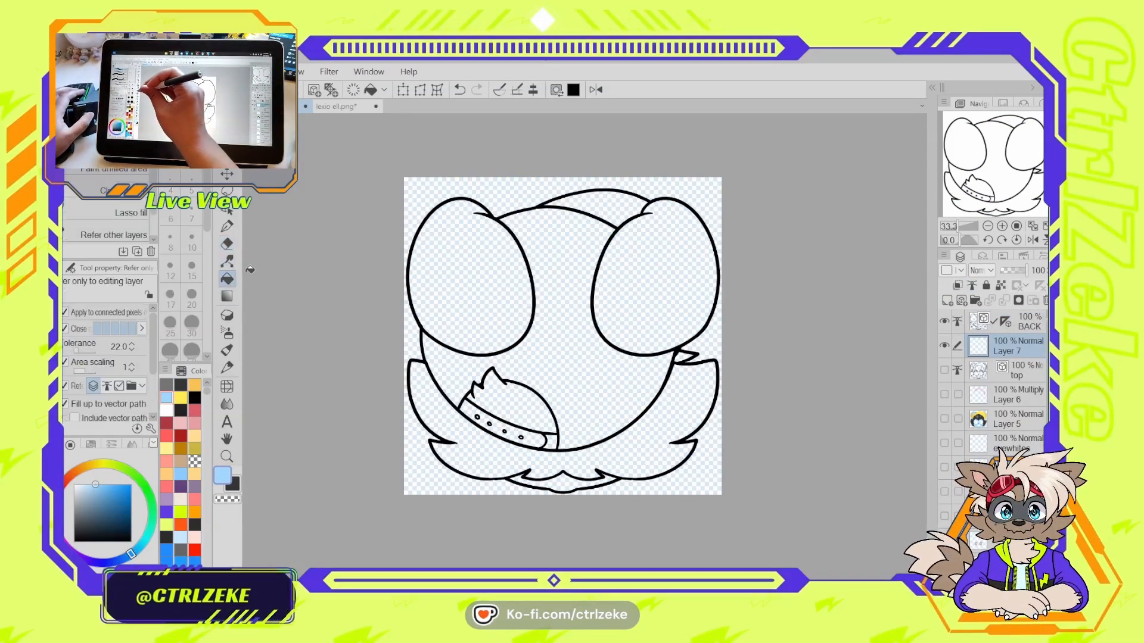
{"action": "left_click", "coordinate": [481, 282]}
{"action": "left_click", "coordinate": [646, 278]}
{"action": "left_click", "coordinate": [562, 483]}
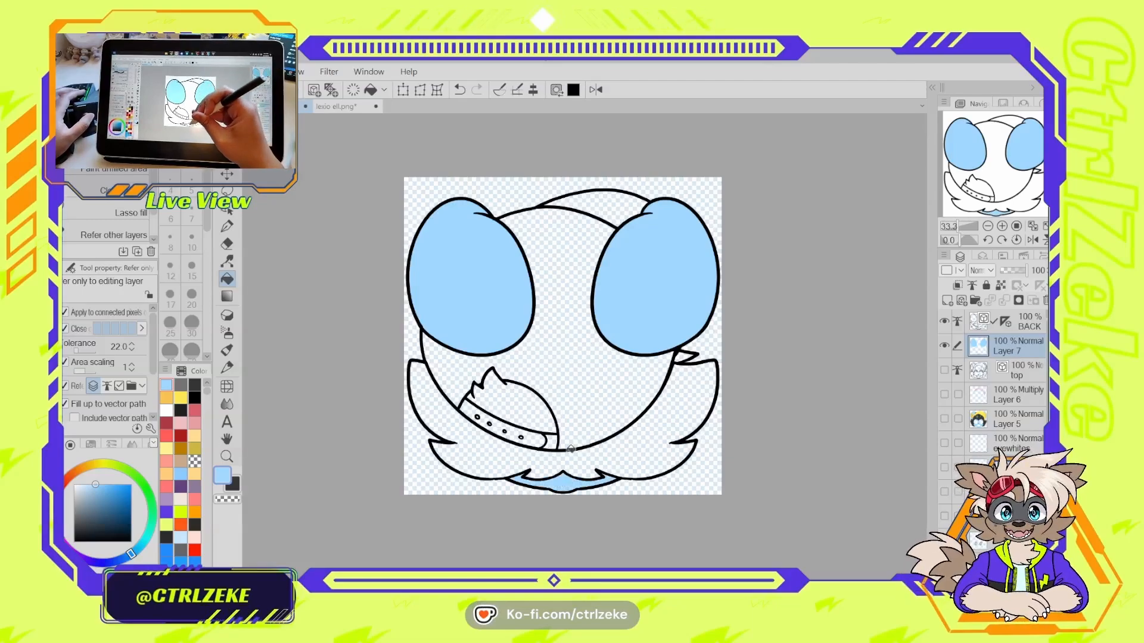
- Fill the lower fur and the tufted arc shape above the strap with dark grey
{"action": "left_click", "coordinate": [195, 385]}
{"action": "left_click", "coordinate": [514, 458]}
{"action": "left_click", "coordinate": [511, 405]}
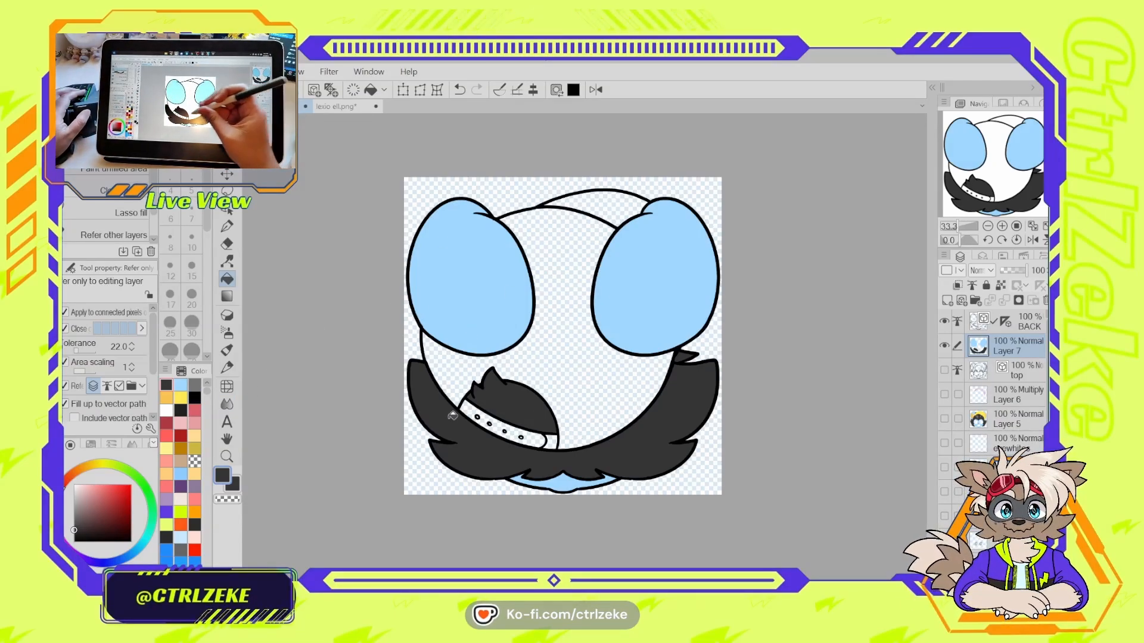
- Lock the transparent pixels of Layer 7 and set up G-pen Fat with the mid grey for highlights
{"action": "left_click", "coordinate": [194, 384]}
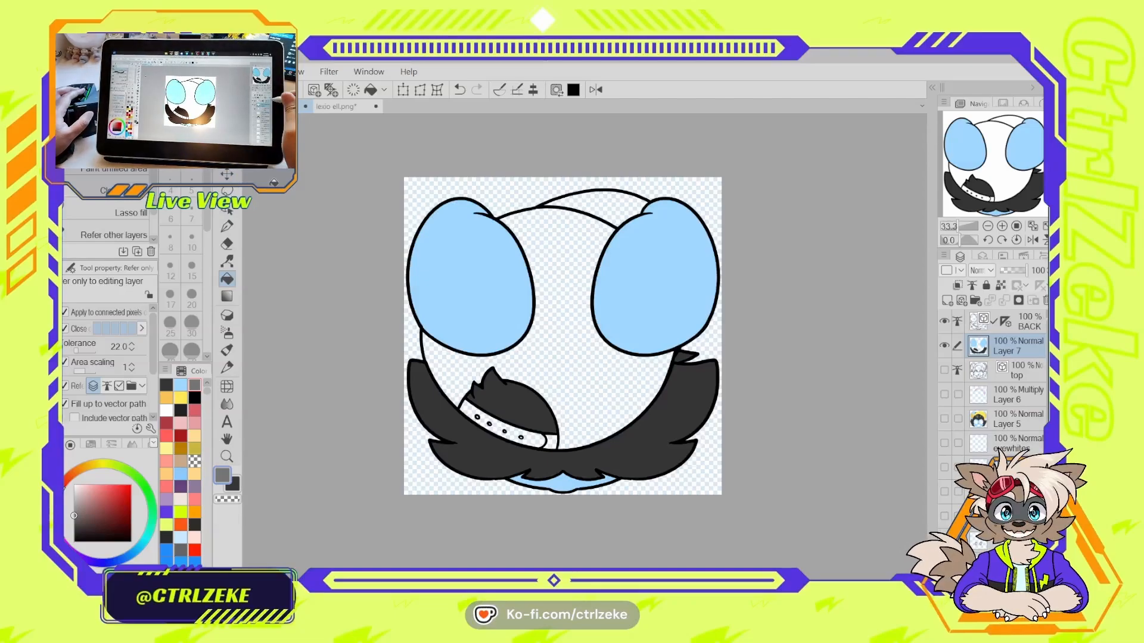
{"action": "left_click", "coordinate": [1001, 286]}
{"action": "left_click", "coordinate": [227, 226]}
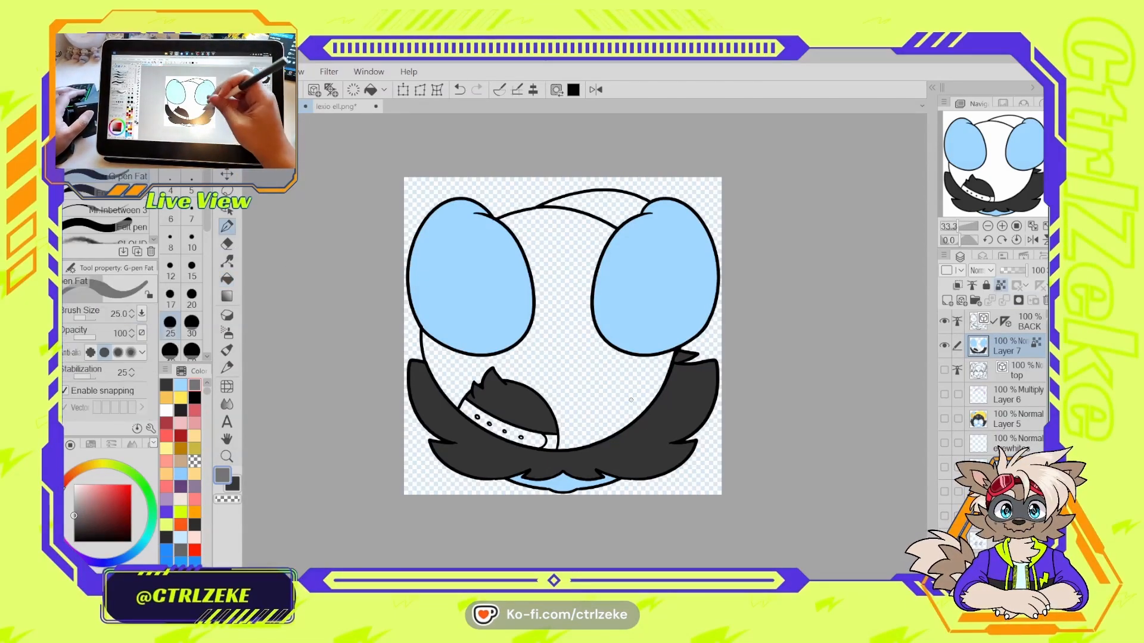
- Try long mid-grey G-pen Fat strokes over the right ear and right fur, and undo them
{"action": "left_click_drag", "start_coordinate": [679, 396], "coordinate": [631, 471]}
{"action": "mouse_move", "coordinate": [613, 238]}
{"action": "left_mouse_down"}
{"action": "mouse_move", "coordinate": [661, 351]}
{"action": "mouse_move", "coordinate": [622, 352]}
{"action": "left_mouse_up"}
{"action": "left_click_drag", "start_coordinate": [626, 244], "coordinate": [691, 339]}
{"action": "mouse_move", "coordinate": [700, 384]}
{"action": "left_mouse_down"}
{"action": "mouse_move", "coordinate": [604, 471]}
{"action": "mouse_move", "coordinate": [569, 465]}
{"action": "mouse_move", "coordinate": [430, 312]}
{"action": "mouse_move", "coordinate": [654, 305]}
{"action": "mouse_move", "coordinate": [599, 283]}
{"action": "left_mouse_up"}
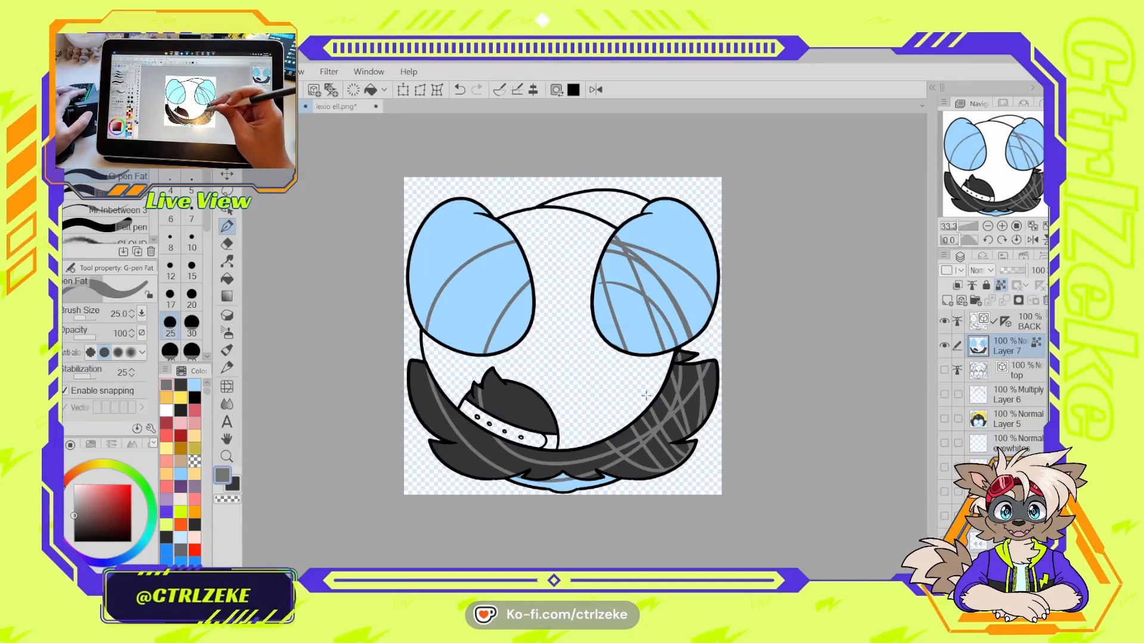
{"action": "key", "text": "ctrl+z"}
{"action": "key", "text": "ctrl+z"}
{"action": "key", "text": "ctrl+z"}
- Try grey highlight strokes along the right fur's outer edge, switching to the effect line pen at size 40, and undo them
{"action": "scroll", "coordinate": [701, 399], "scroll_direction": "up", "scroll_amount": 1}
{"action": "left_click_drag", "start_coordinate": [704, 389], "coordinate": [653, 428]}
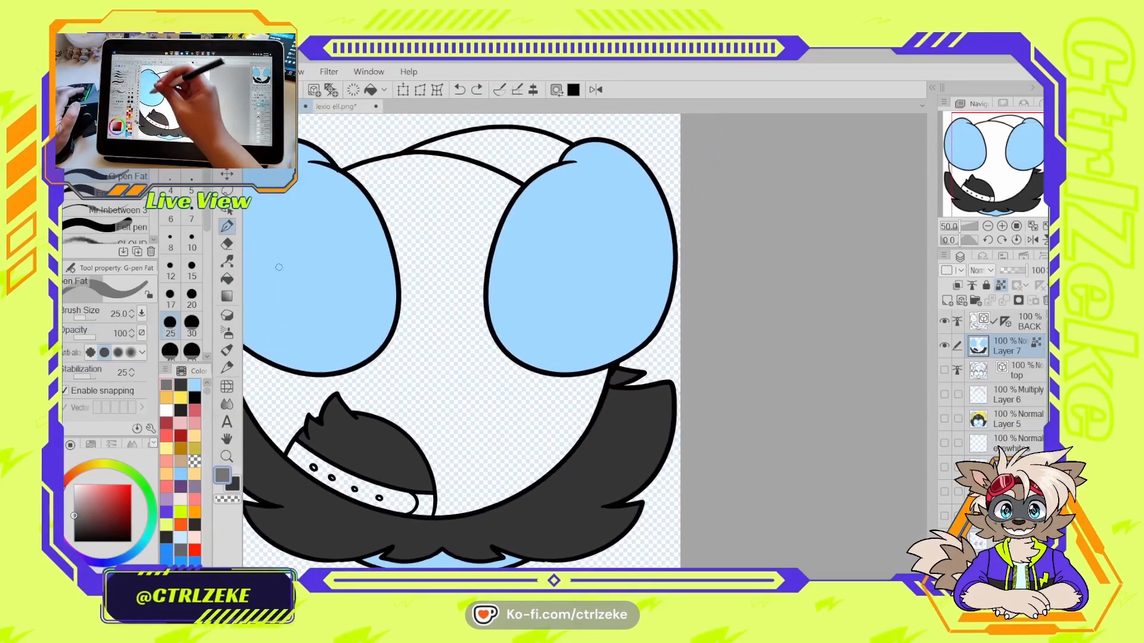
{"action": "left_click", "coordinate": [131, 193]}
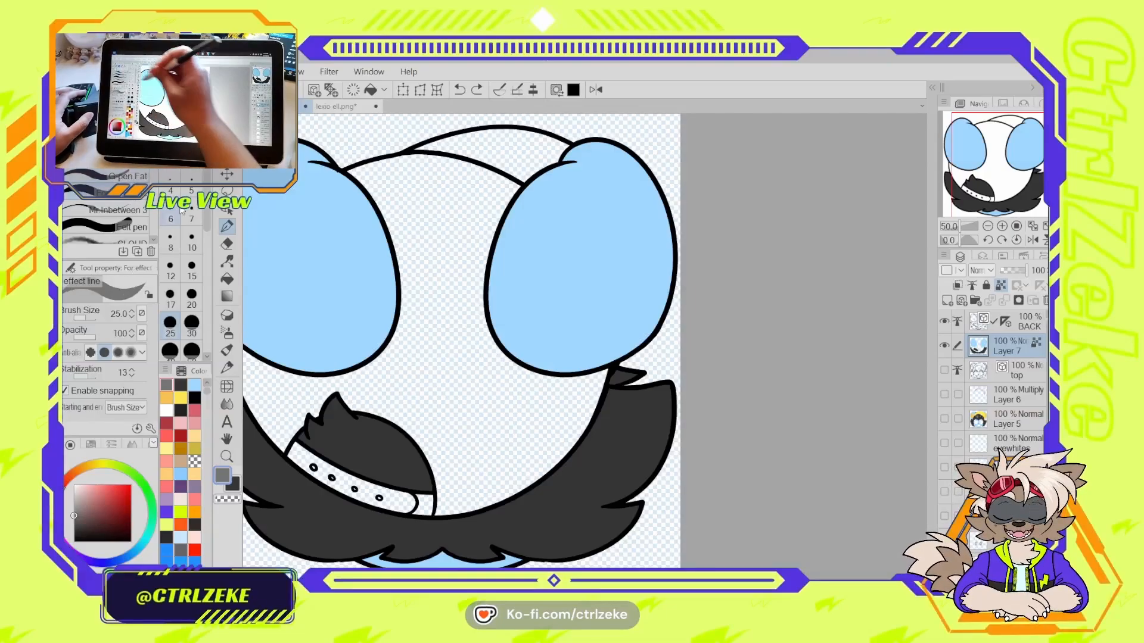
{"action": "key", "text": "ctrl+z"}
{"action": "key", "text": "bracketright"}
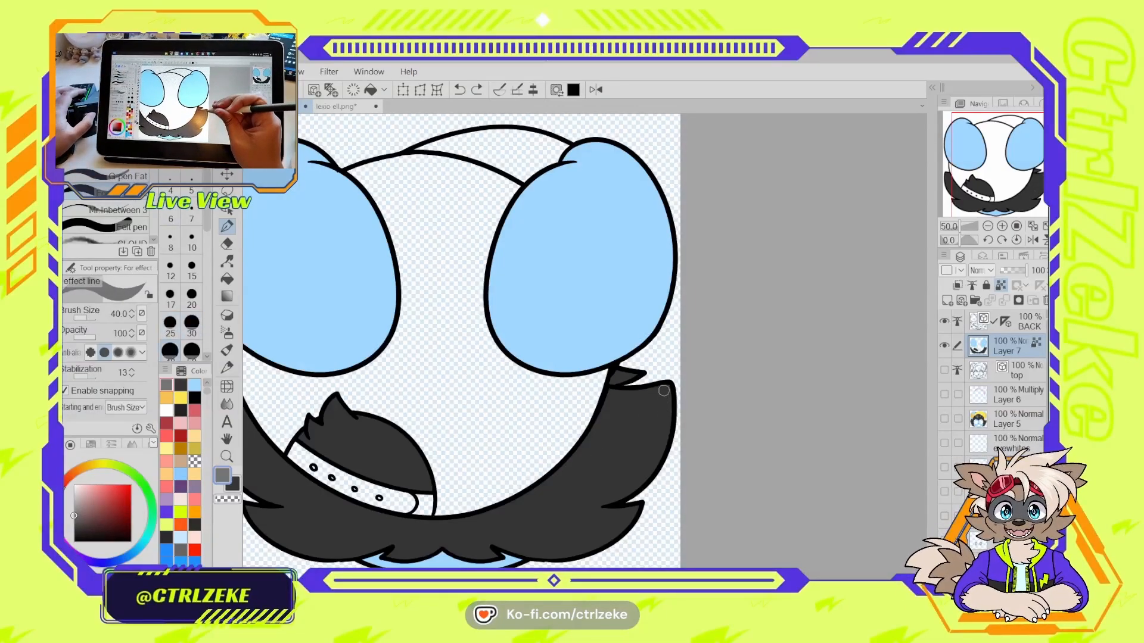
{"action": "left_click_drag", "start_coordinate": [664, 391], "coordinate": [623, 482]}
{"action": "key", "text": "ctrl+z"}
{"action": "left_click_drag", "start_coordinate": [666, 382], "coordinate": [654, 472]}
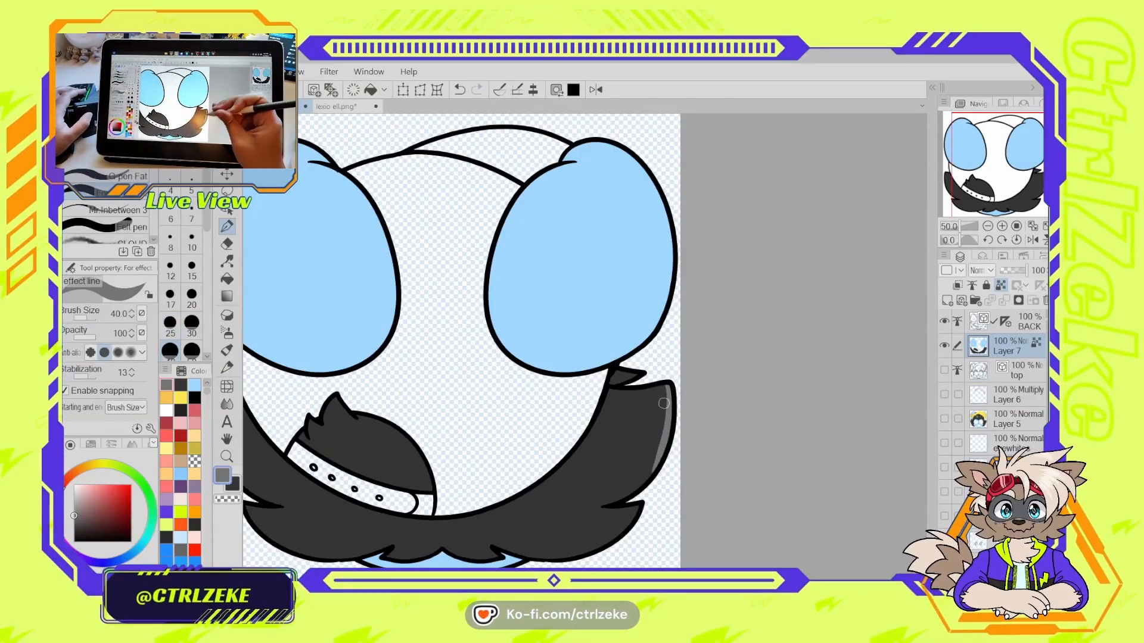
{"action": "left_click_drag", "start_coordinate": [664, 403], "coordinate": [756, 367]}
{"action": "key", "text": "ctrl+z"}
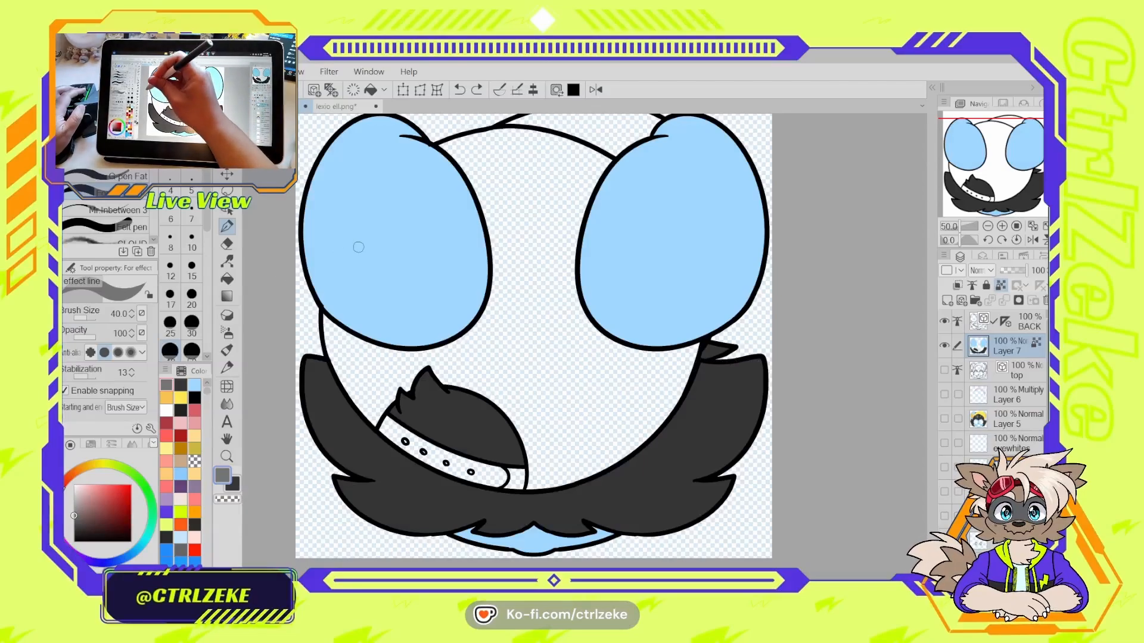
- Move the symmetry ruler from BACK to Layer 7 and draw mirrored grey G-pen Fat highlights along the fur's upper outer edges
{"action": "left_click", "coordinate": [1020, 322]}
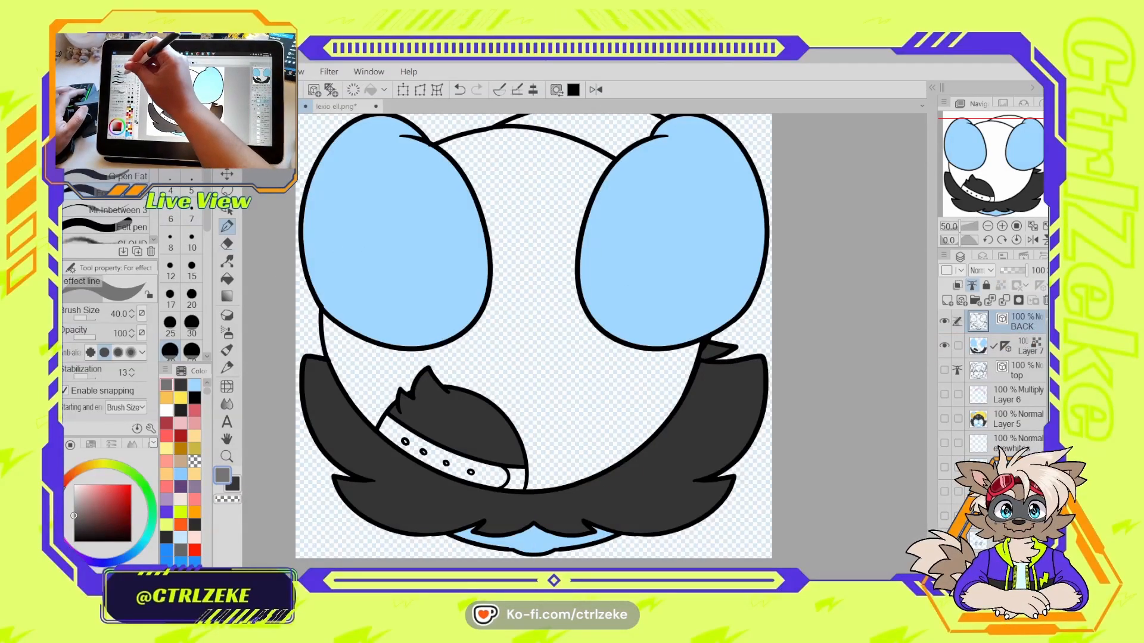
{"action": "left_click", "coordinate": [135, 175]}
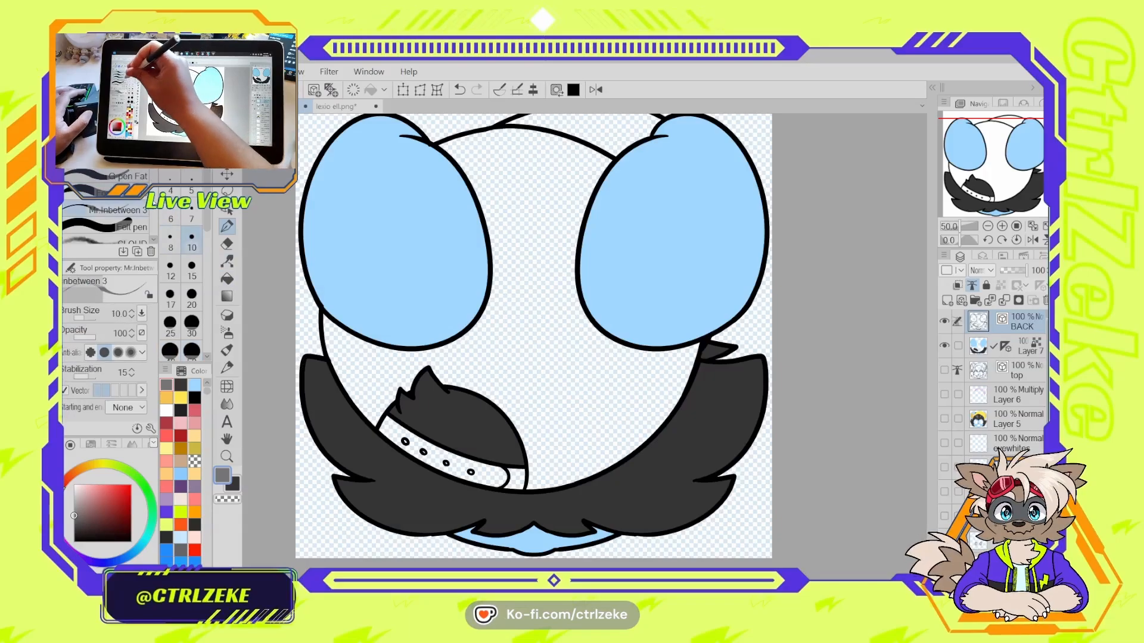
{"action": "left_click_drag", "start_coordinate": [311, 360], "coordinate": [328, 364]}
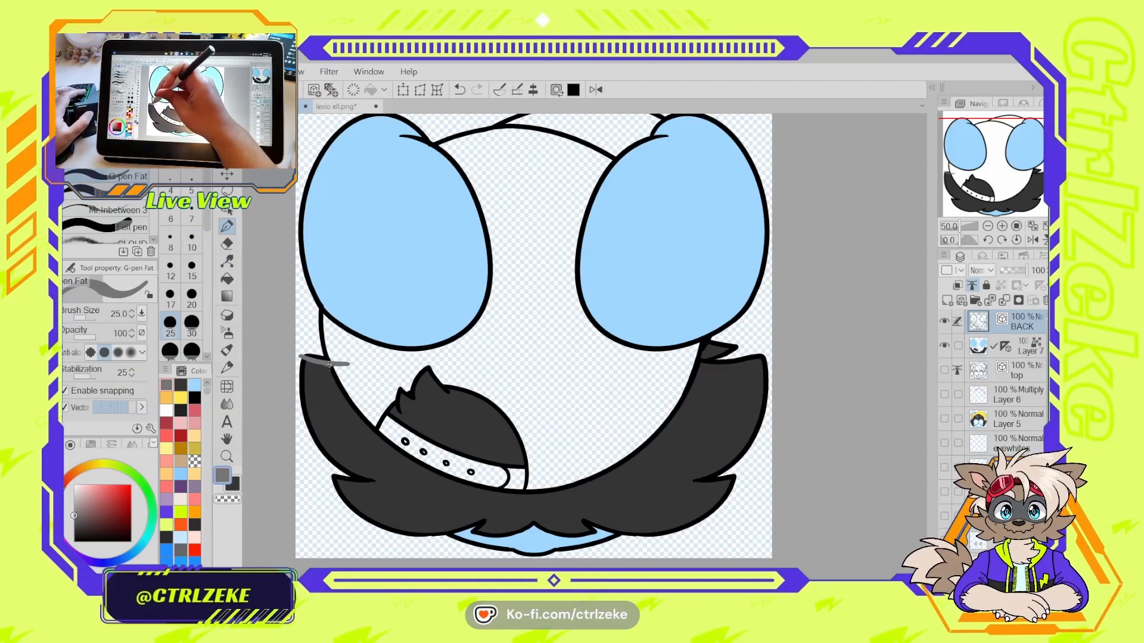
{"action": "left_click", "coordinate": [1012, 340]}
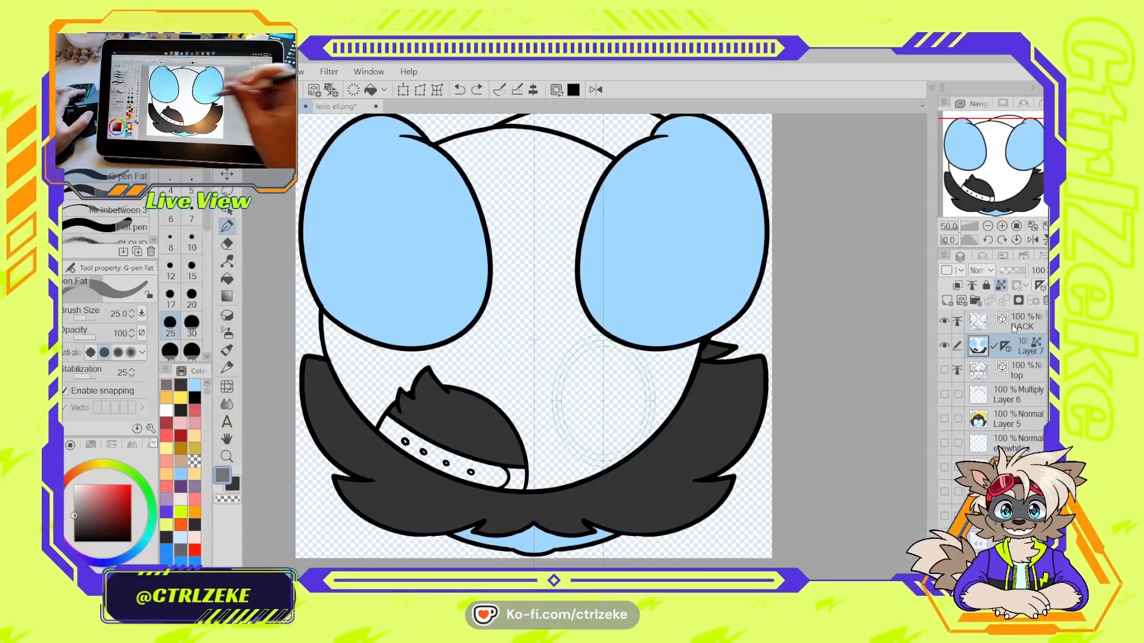
{"action": "left_click_drag", "start_coordinate": [307, 358], "coordinate": [329, 365]}
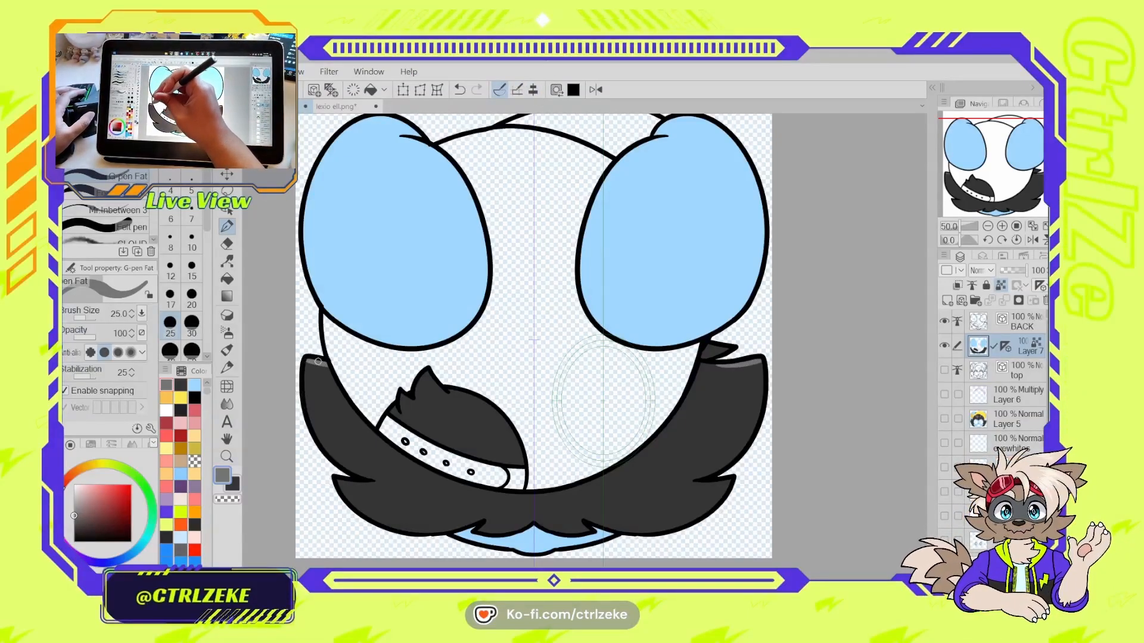
{"action": "left_click_drag", "start_coordinate": [304, 361], "coordinate": [316, 430]}
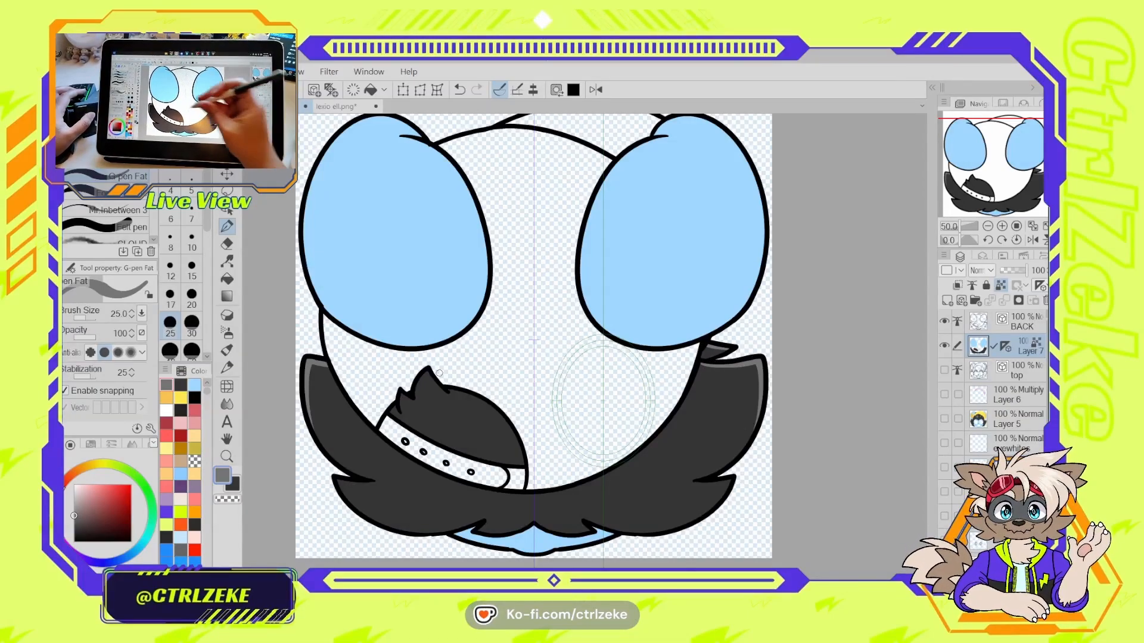
- Draw mirrored grey G-pen Fat highlights along the upper edges of the lower side fur tufts
{"action": "left_click_drag", "start_coordinate": [341, 482], "coordinate": [416, 478]}
{"action": "key", "text": "ctrl+z"}
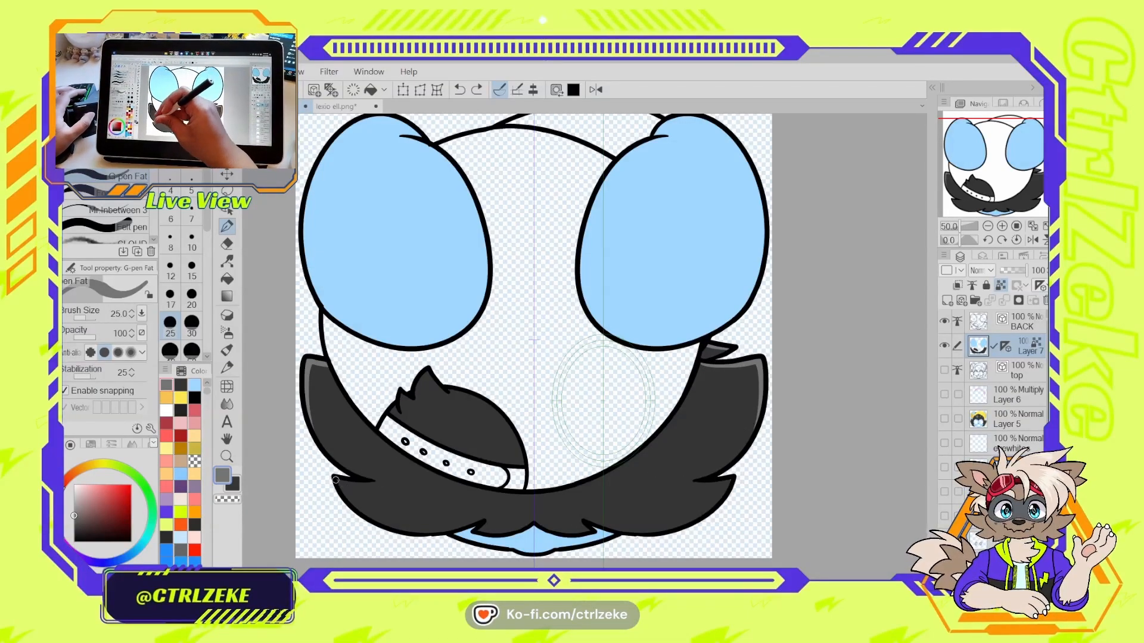
{"action": "mouse_move", "coordinate": [339, 481]}
{"action": "left_mouse_down"}
{"action": "mouse_move", "coordinate": [393, 483]}
{"action": "mouse_move", "coordinate": [339, 485]}
{"action": "mouse_move", "coordinate": [352, 485]}
{"action": "left_mouse_up"}
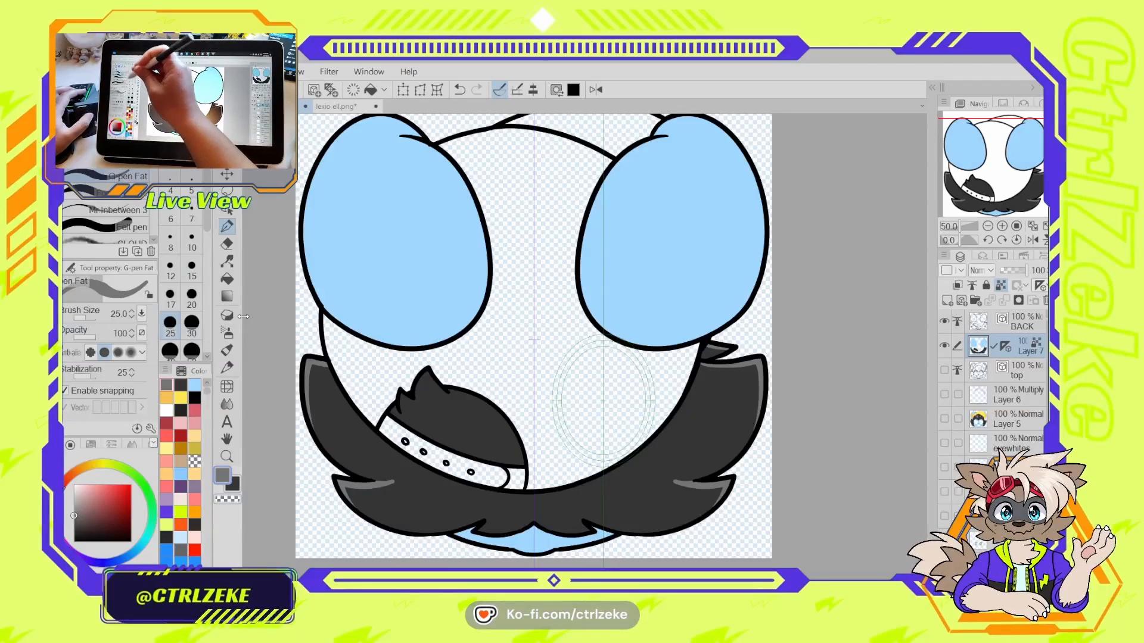
- Switch to the effect line pen and try size 30 mirrored highlights inside the upper side fur, undoing them
{"action": "left_click", "coordinate": [192, 294]}
{"action": "key", "text": "ctrl+z"}
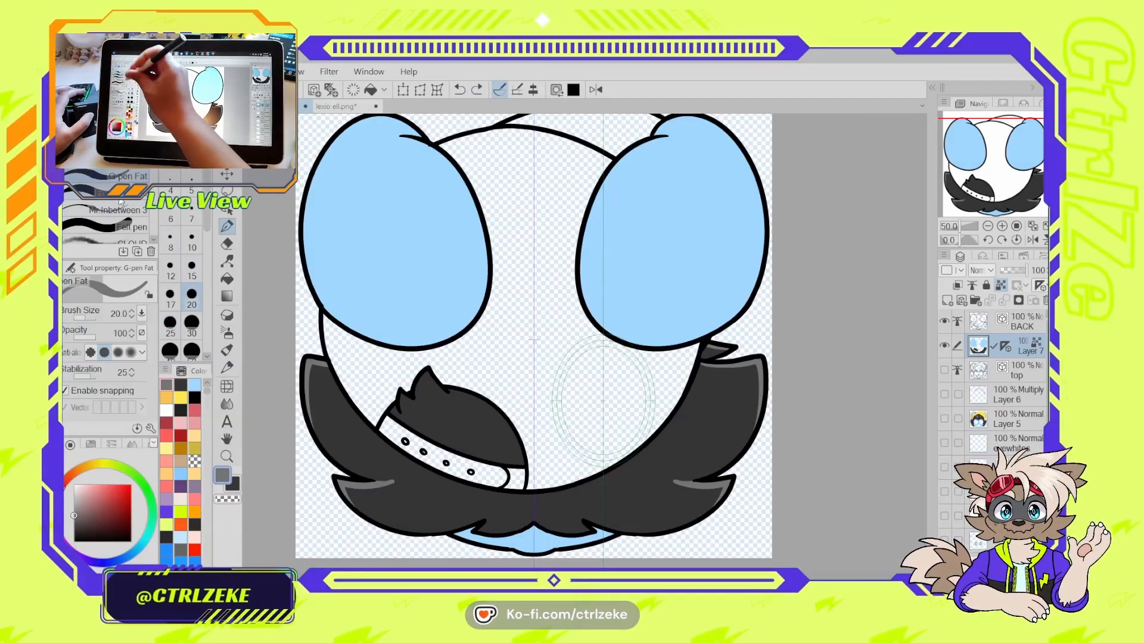
{"action": "left_click", "coordinate": [121, 199]}
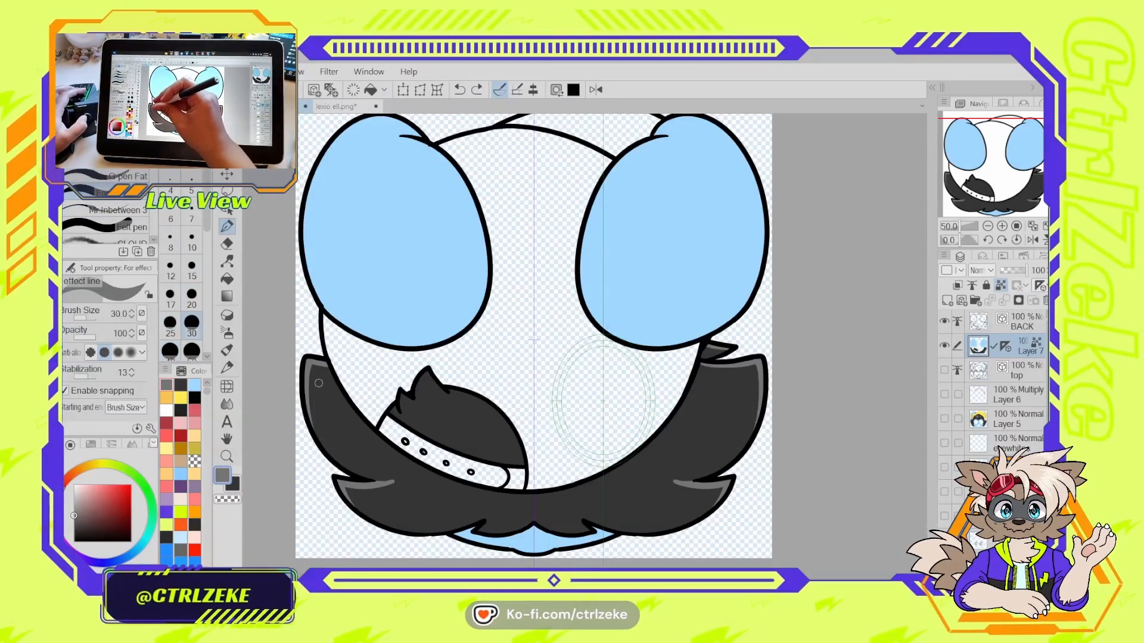
{"action": "left_click_drag", "start_coordinate": [316, 375], "coordinate": [331, 446]}
{"action": "key", "text": "ctrl+z"}
{"action": "left_click_drag", "start_coordinate": [314, 370], "coordinate": [330, 442]}
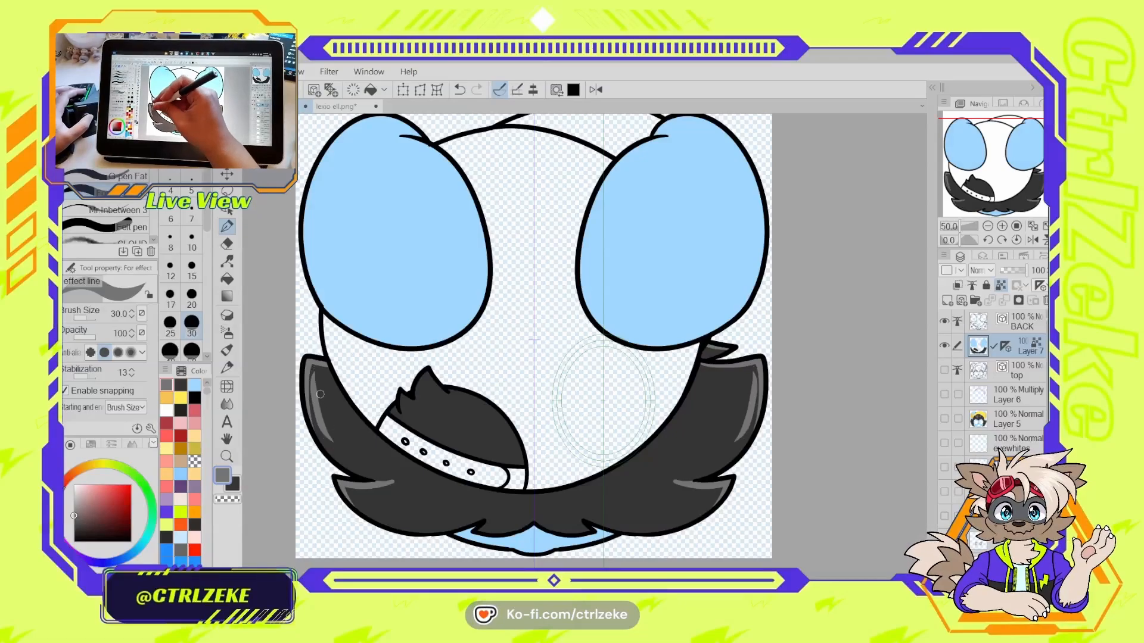
{"action": "key", "text": "ctrl+z"}
- Set the effect line pen to size 25 and draw short mirrored grey highlights inside the upper side fur and lower tufts
{"action": "key", "text": "["}
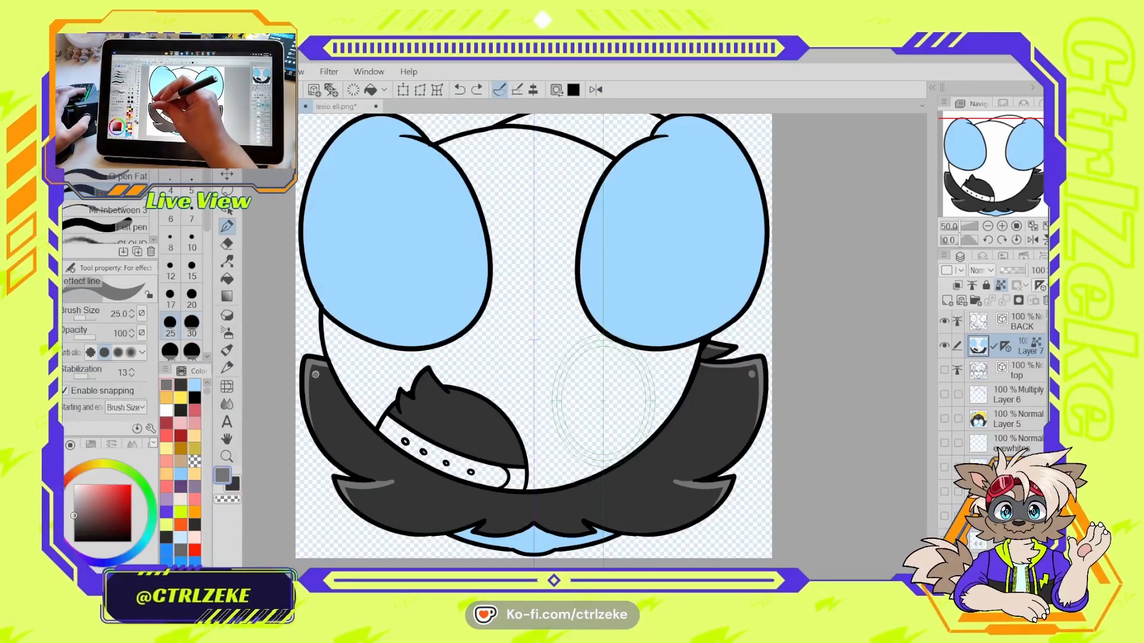
{"action": "left_click_drag", "start_coordinate": [314, 371], "coordinate": [320, 442]}
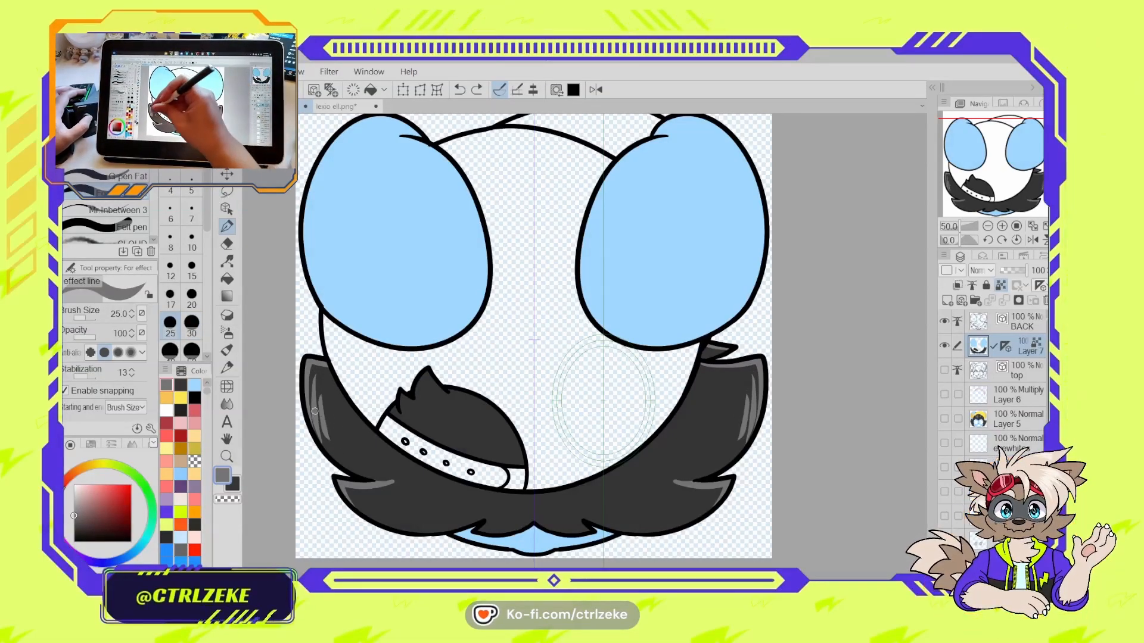
{"action": "key", "text": "ctrl+z"}
{"action": "key", "text": "ctrl+z"}
{"action": "key", "text": "ctrl+z"}
{"action": "left_click_drag", "start_coordinate": [311, 377], "coordinate": [326, 440]}
{"action": "key", "text": "ctrl+z"}
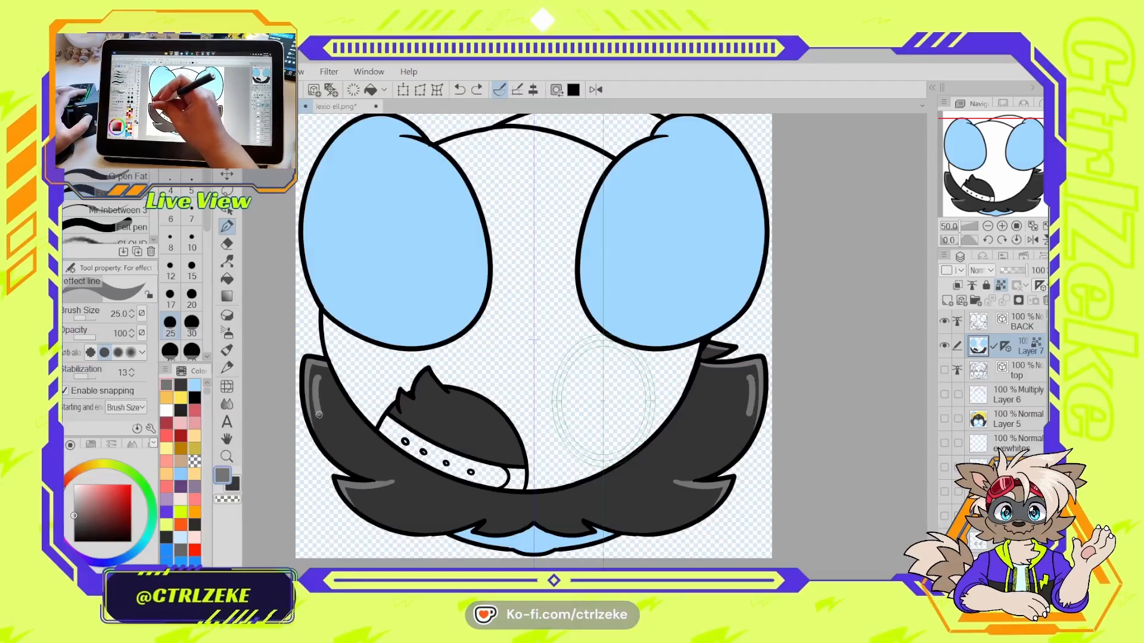
{"action": "left_click_drag", "start_coordinate": [316, 376], "coordinate": [327, 438]}
{"action": "key", "text": "ctrl+z"}
{"action": "mouse_move", "coordinate": [317, 374]}
{"action": "left_mouse_down"}
{"action": "mouse_move", "coordinate": [315, 402]}
{"action": "mouse_move", "coordinate": [330, 442]}
{"action": "mouse_move", "coordinate": [338, 435]}
{"action": "left_mouse_up"}
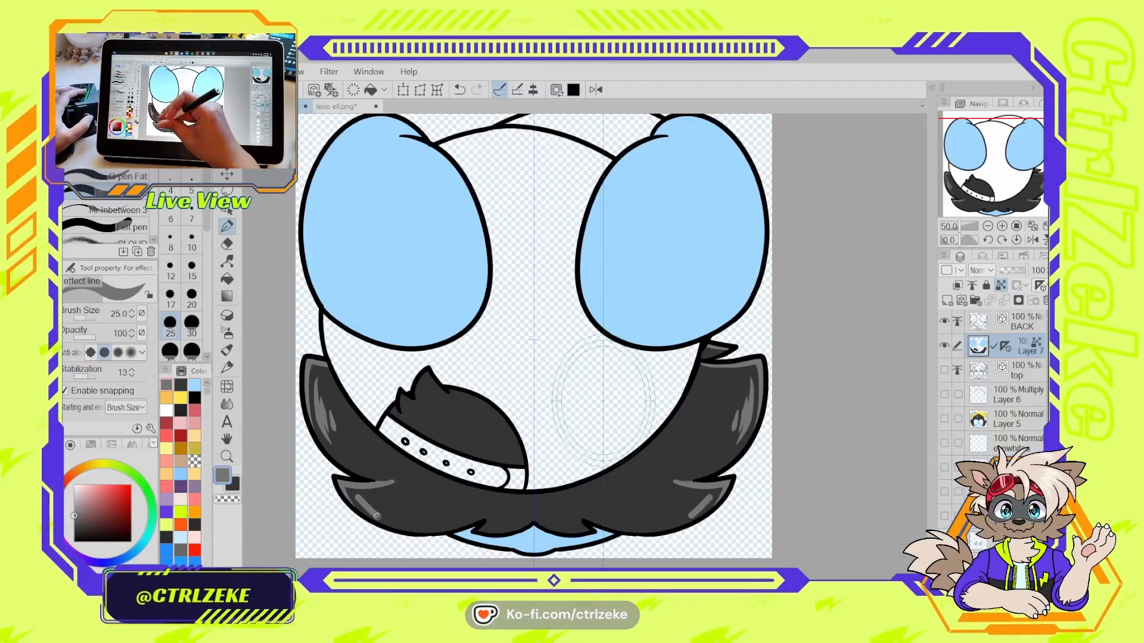
{"action": "key", "text": "ctrl+z"}
{"action": "mouse_move", "coordinate": [377, 517]}
{"action": "left_mouse_down"}
{"action": "mouse_move", "coordinate": [360, 497]}
{"action": "mouse_move", "coordinate": [394, 514]}
{"action": "left_mouse_up"}
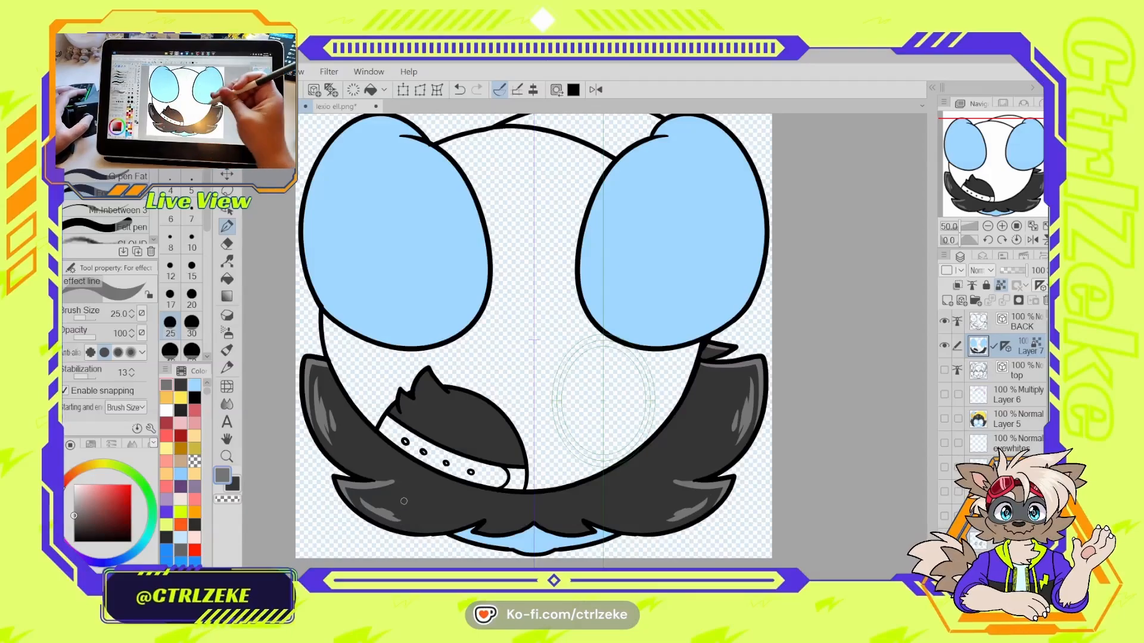
- Turn off ruler snapping and draw grey highlights at size 30 on the pointed fur tuft above the strap
{"action": "scroll", "coordinate": [475, 450], "scroll_direction": "down", "scroll_amount": 2}
{"action": "scroll", "coordinate": [455, 382], "scroll_direction": "up", "scroll_amount": 2}
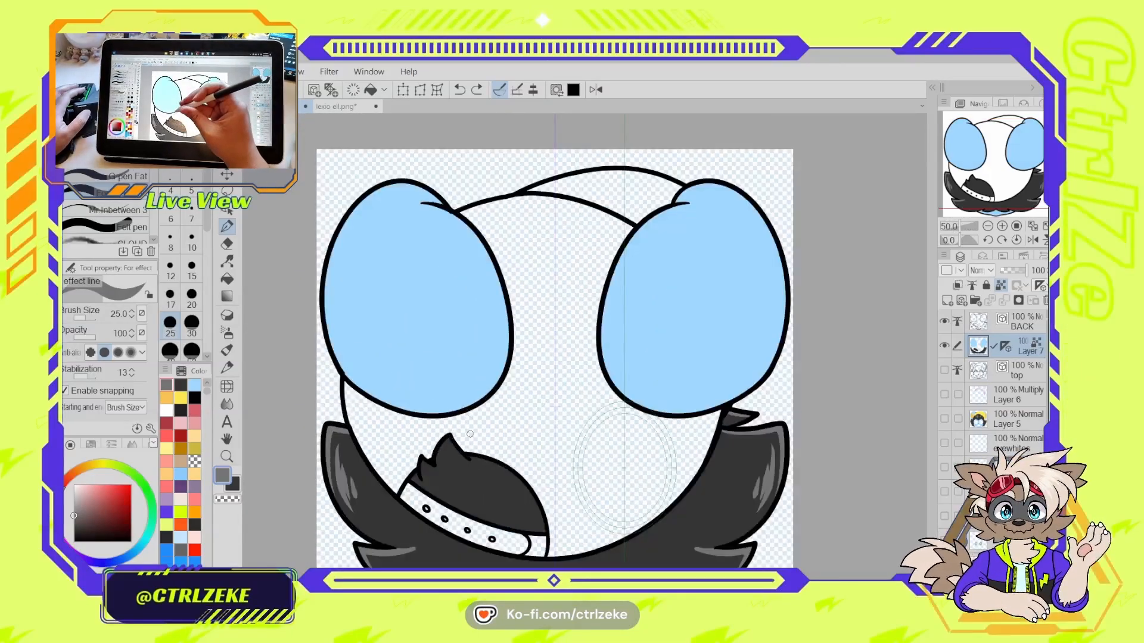
{"action": "key", "text": "ctrl+2"}
{"action": "key", "text": "ctrl+z"}
{"action": "key", "text": "bracketright"}
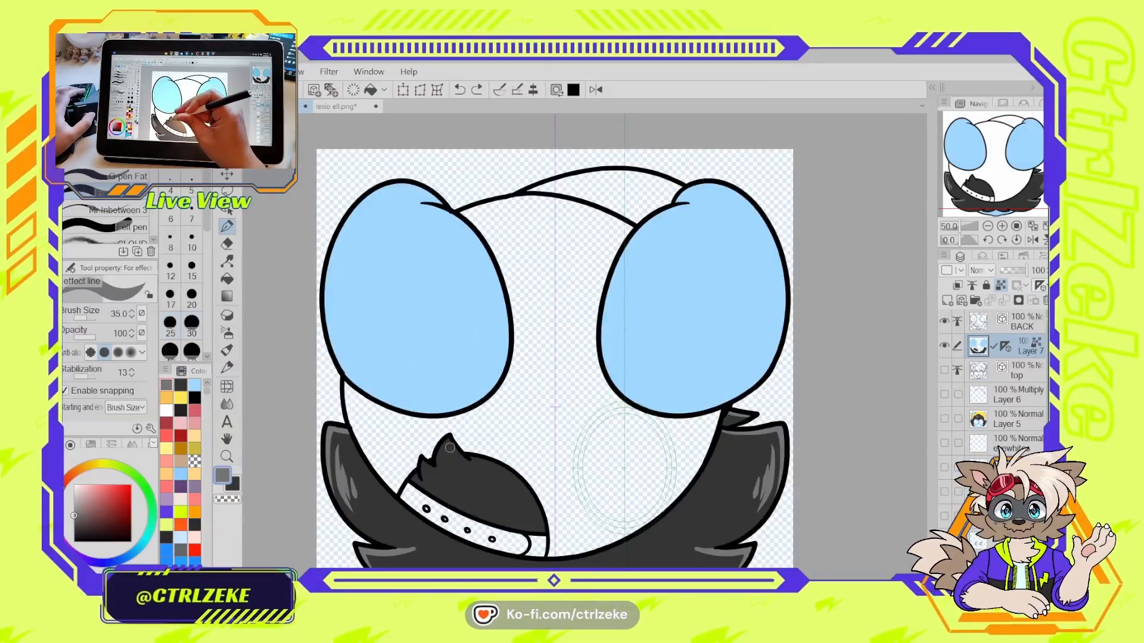
{"action": "key", "text": "ctrl+z"}
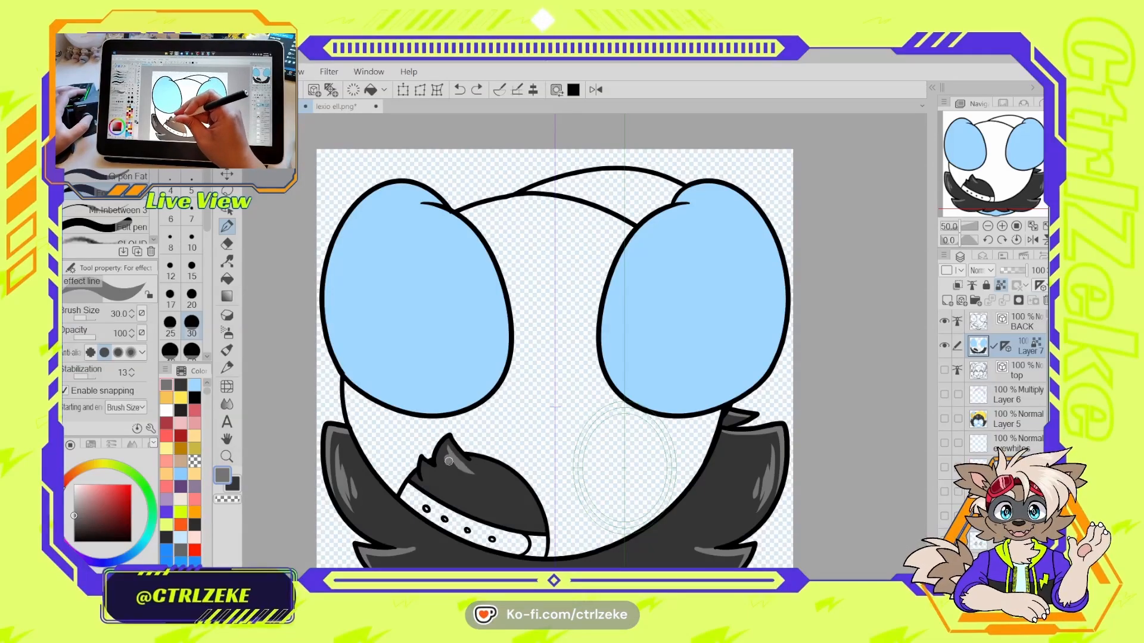
- Reduce the effect line pen to size 25 and add a smaller grey highlight to the tuft above the strap
{"action": "scroll", "coordinate": [596, 364], "scroll_direction": "down", "scroll_amount": 2}
{"action": "scroll", "coordinate": [572, 357], "scroll_direction": "up", "scroll_amount": 2}
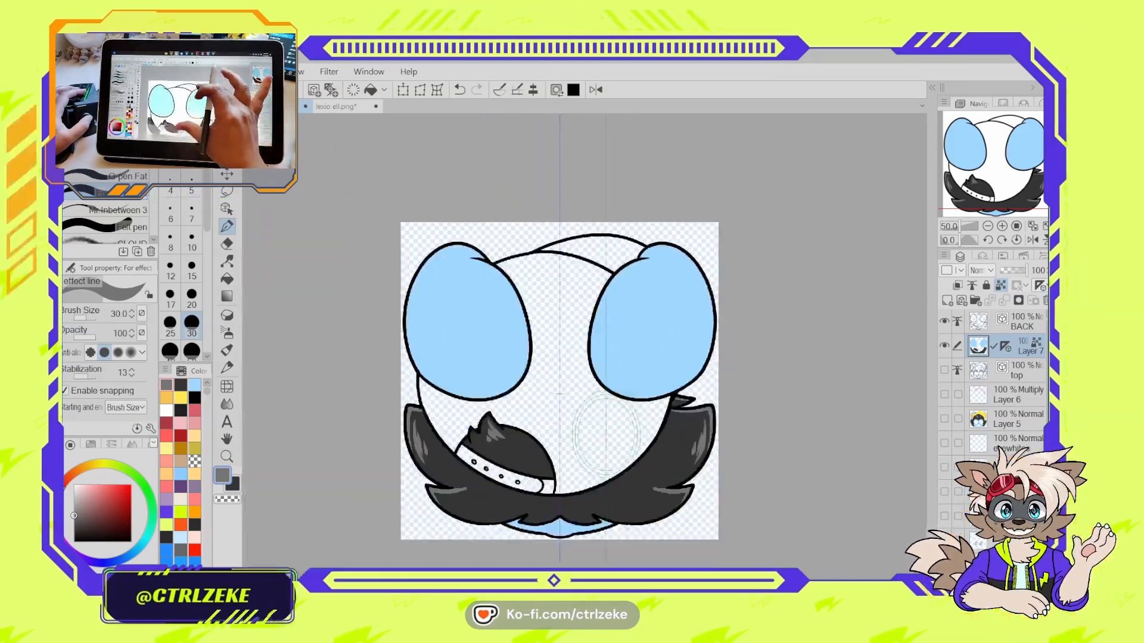
{"action": "scroll", "coordinate": [572, 358], "scroll_direction": "up", "scroll_amount": 2}
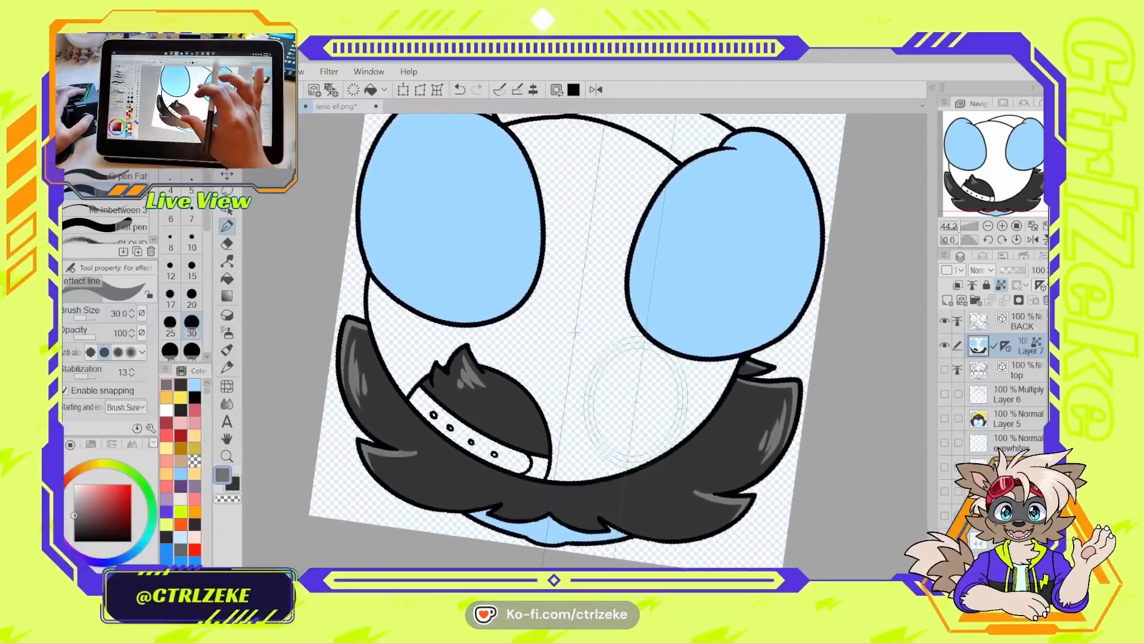
{"action": "scroll", "coordinate": [572, 358], "scroll_direction": "up", "scroll_amount": 1}
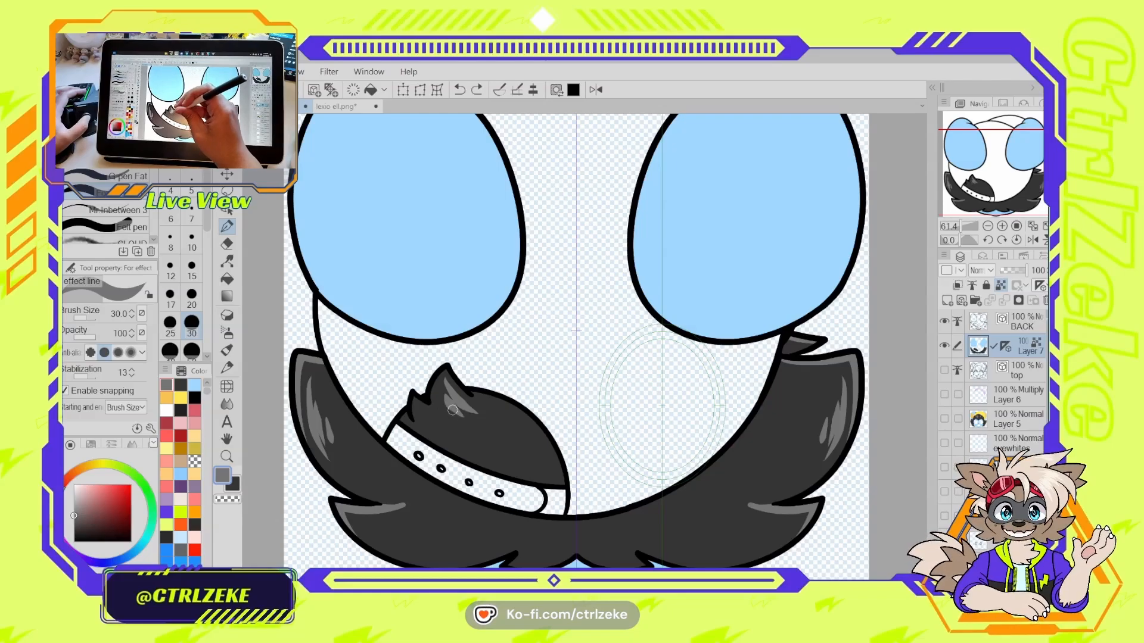
{"action": "key", "text": "bracketleft"}
{"action": "left_click_drag", "start_coordinate": [444, 400], "coordinate": [452, 416]}
- Add freehand grey highlight strokes to the left and right fur tufts without mirroring
{"action": "scroll", "coordinate": [628, 320], "scroll_direction": "down", "scroll_amount": 3}
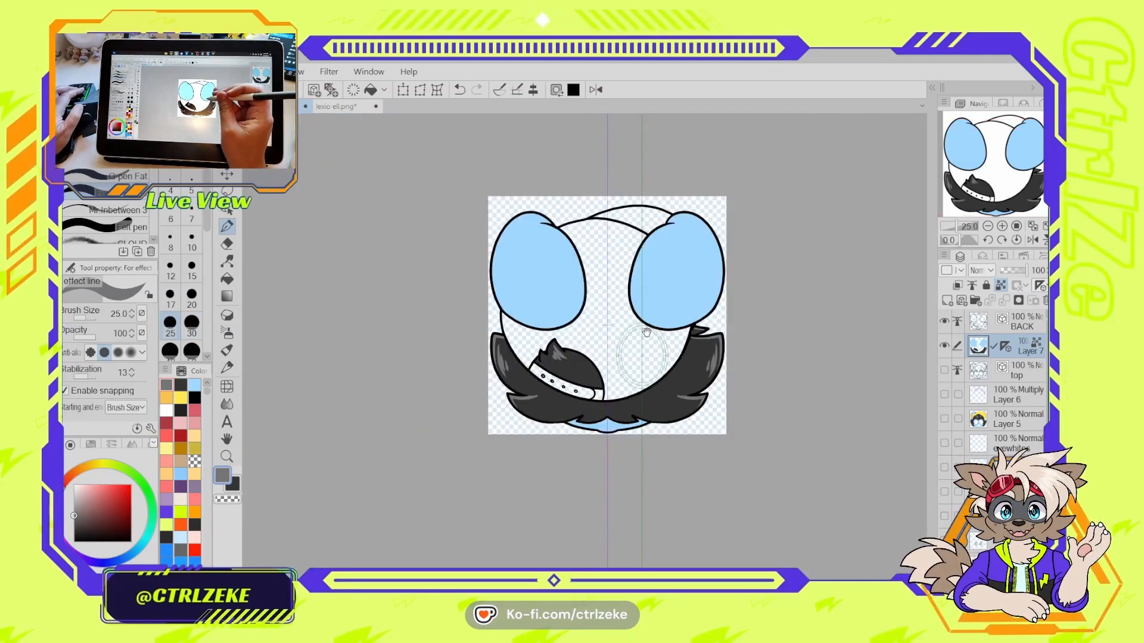
{"action": "left_click_drag", "start_coordinate": [647, 332], "coordinate": [584, 404]}
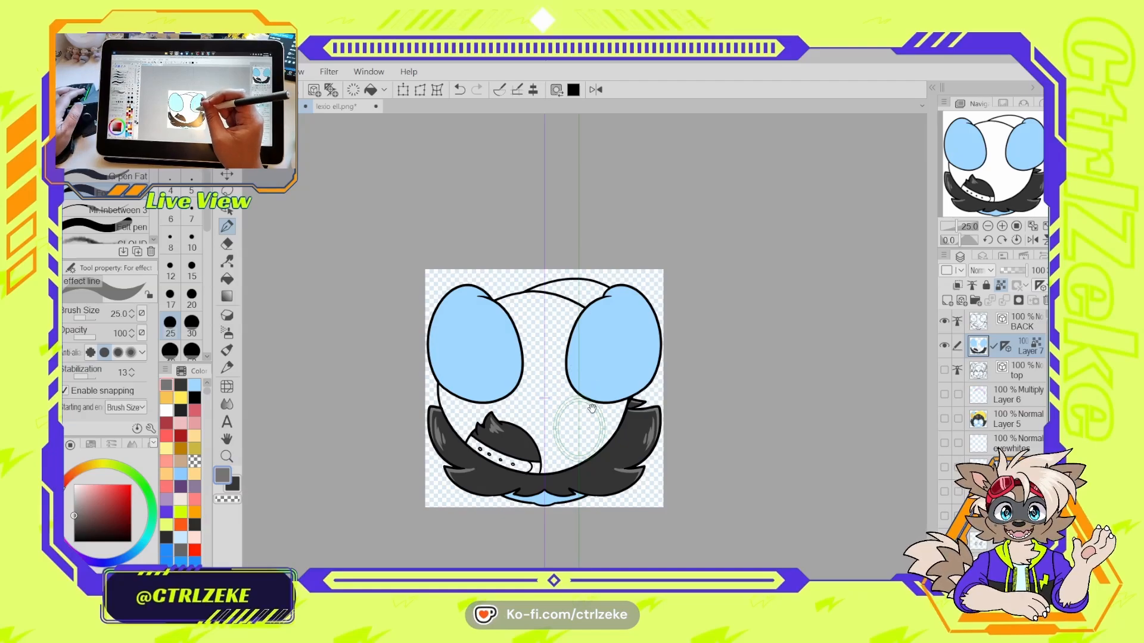
{"action": "left_click_drag", "start_coordinate": [591, 409], "coordinate": [582, 359]}
{"action": "scroll", "coordinate": [512, 396], "scroll_direction": "up", "scroll_amount": 2}
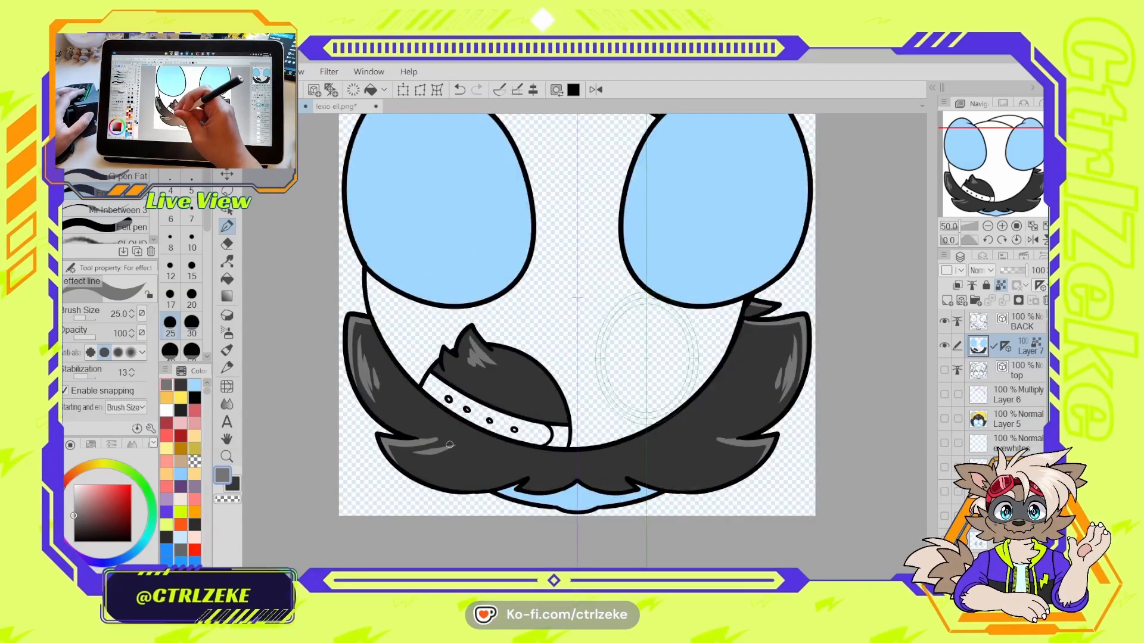
{"action": "left_click_drag", "start_coordinate": [443, 465], "coordinate": [454, 457]}
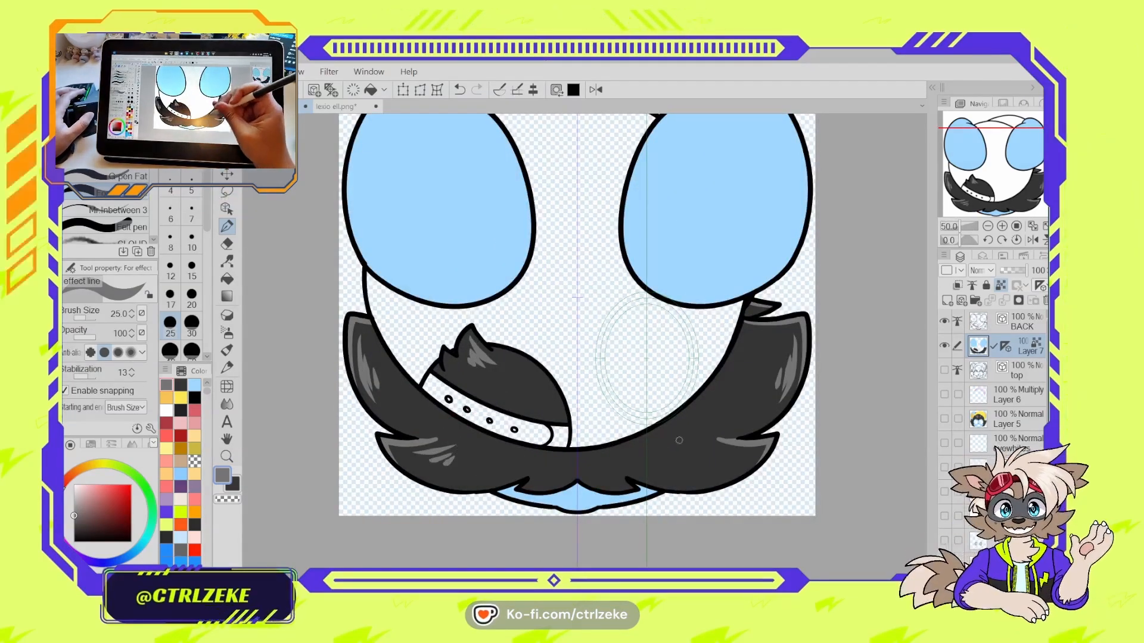
{"action": "mouse_move", "coordinate": [695, 441]}
{"action": "left_mouse_down"}
{"action": "mouse_move", "coordinate": [722, 452]}
{"action": "mouse_move", "coordinate": [684, 462]}
{"action": "left_mouse_up"}
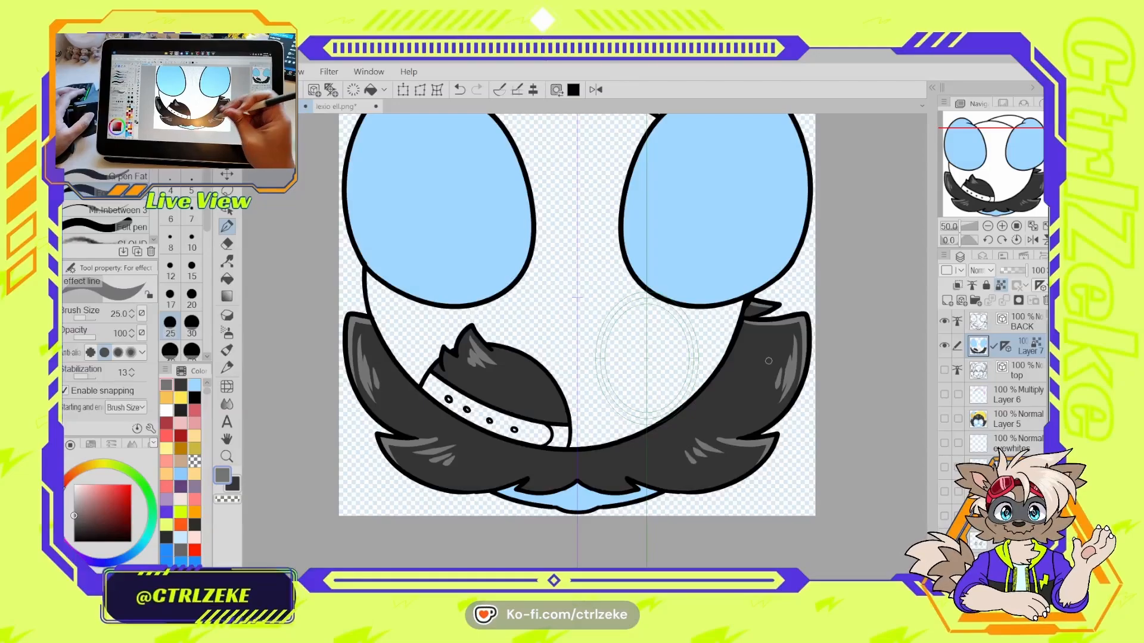
{"action": "mouse_move", "coordinate": [717, 362]}
{"action": "left_mouse_down"}
{"action": "mouse_move", "coordinate": [705, 390]}
{"action": "mouse_move", "coordinate": [718, 427]}
{"action": "mouse_move", "coordinate": [715, 409]}
{"action": "left_mouse_up"}
- Draw short grey highlight strokes at the bottom centre of the fur, on both sides of the middle
{"action": "mouse_move", "coordinate": [541, 514]}
{"action": "left_mouse_down"}
{"action": "mouse_move", "coordinate": [555, 505]}
{"action": "mouse_move", "coordinate": [547, 515]}
{"action": "mouse_move", "coordinate": [558, 515]}
{"action": "left_mouse_up"}
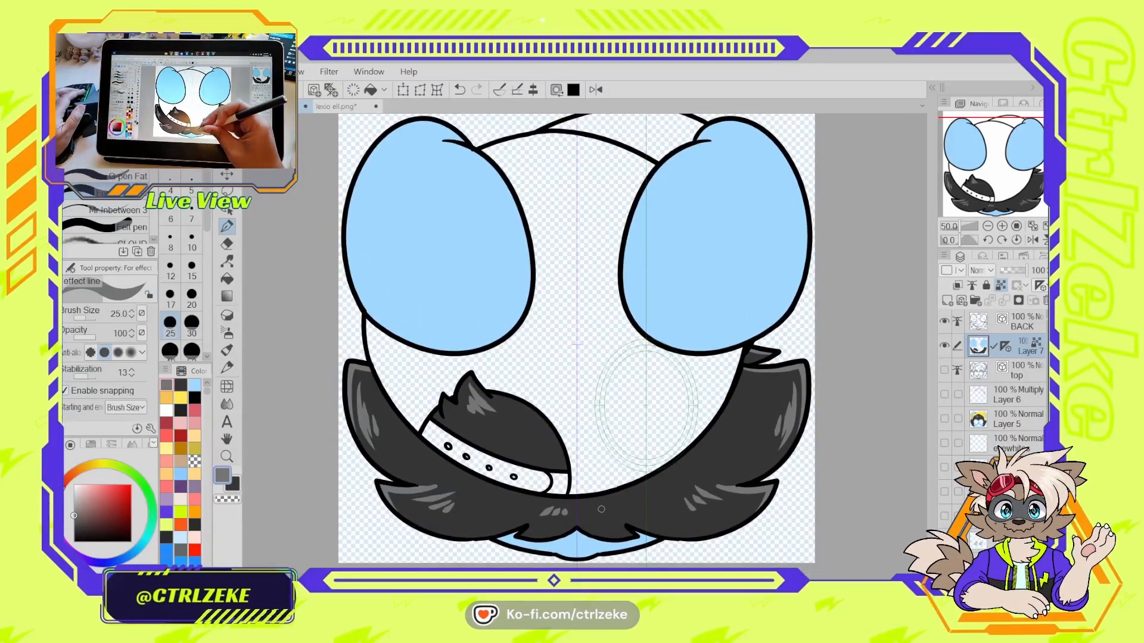
{"action": "scroll", "coordinate": [698, 397], "scroll_direction": "down", "scroll_amount": 4}
{"action": "scroll", "coordinate": [678, 424], "scroll_direction": "up", "scroll_amount": 4}
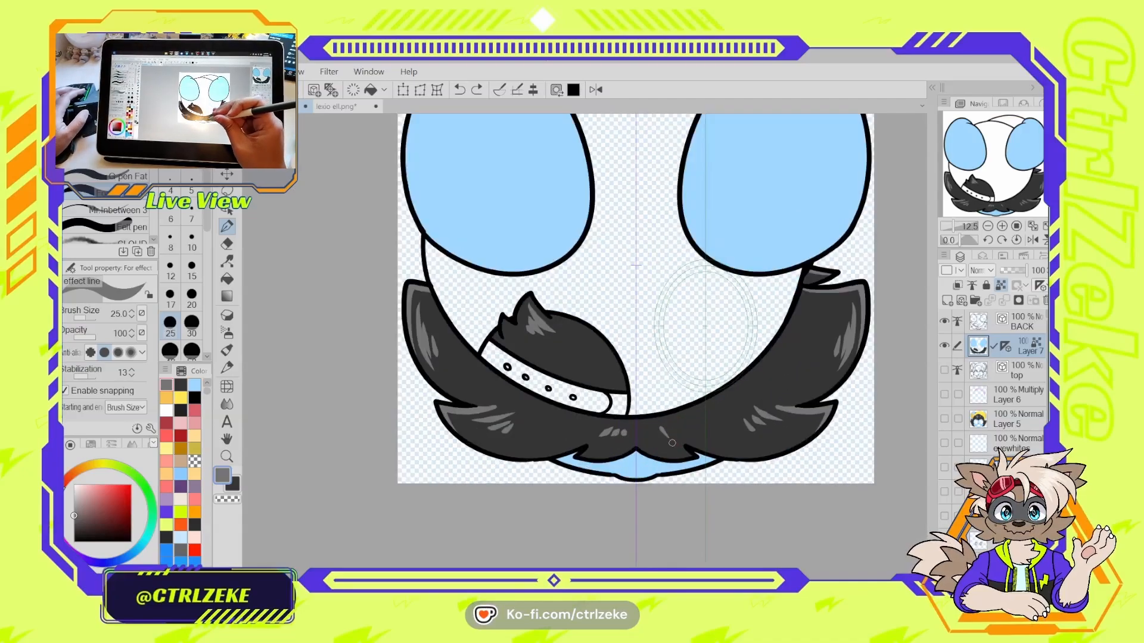
{"action": "key", "text": "ctrl+z"}
{"action": "left_click_drag", "start_coordinate": [665, 428], "coordinate": [668, 436]}
- Sample the near-black colour from the full character reference image and return to the head drawing
{"action": "scroll", "coordinate": [677, 280], "scroll_direction": "down", "scroll_amount": 2}
{"action": "mouse_move", "coordinate": [678, 280]}
{"action": "left_mouse_down"}
{"action": "mouse_move", "coordinate": [646, 386]}
{"action": "mouse_move", "coordinate": [611, 431]}
{"action": "left_mouse_up"}
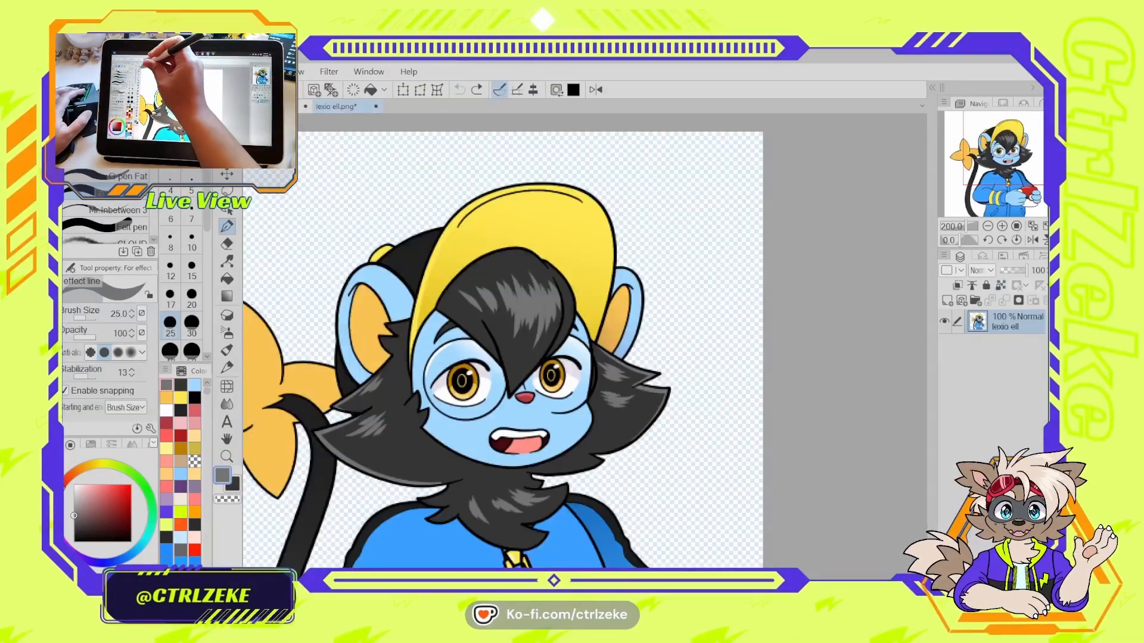
{"action": "key", "text": "i"}
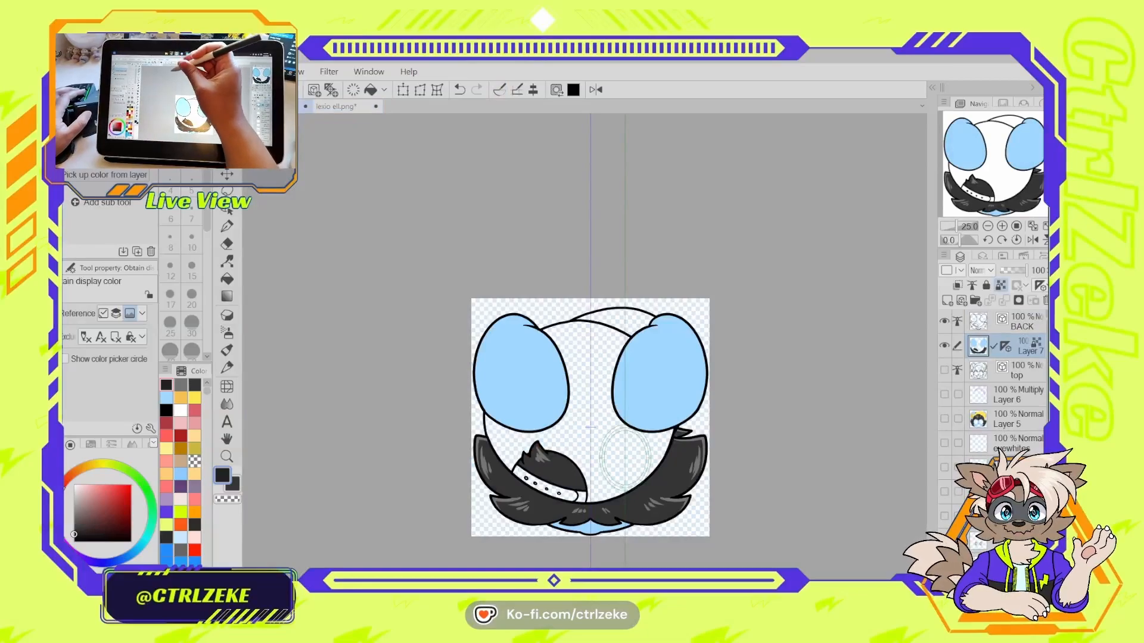
{"action": "scroll", "coordinate": [603, 378], "scroll_direction": "up", "scroll_amount": 2}
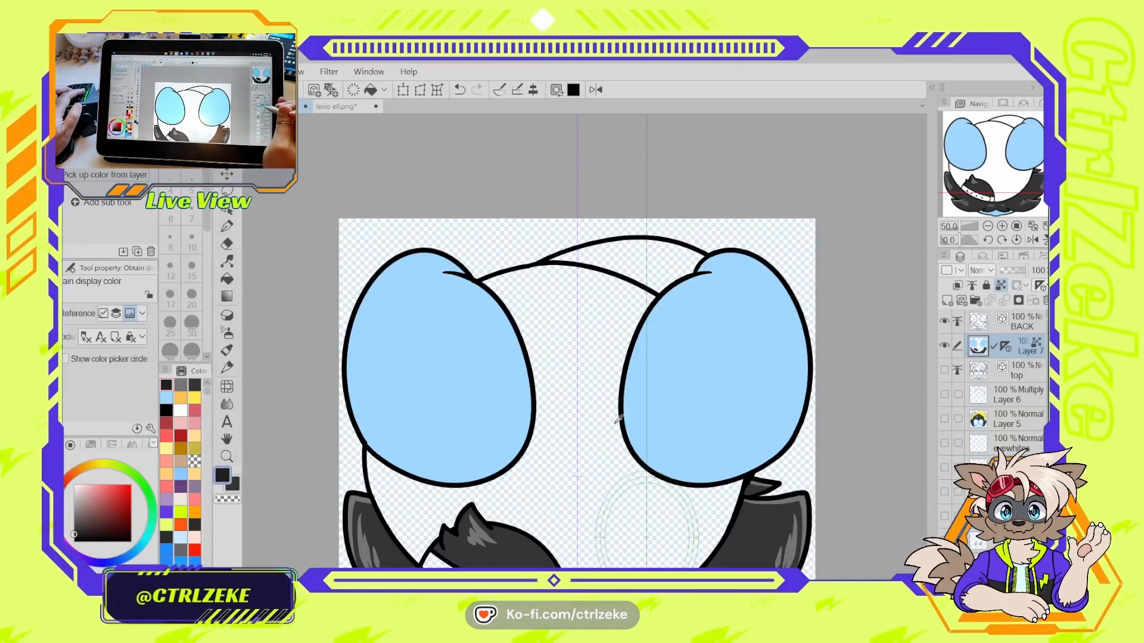
{"action": "left_click", "coordinate": [1015, 322]}
{"action": "left_click_drag", "start_coordinate": [608, 419], "coordinate": [614, 377]}
{"action": "scroll", "coordinate": [633, 363], "scroll_direction": "down", "scroll_amount": 1}
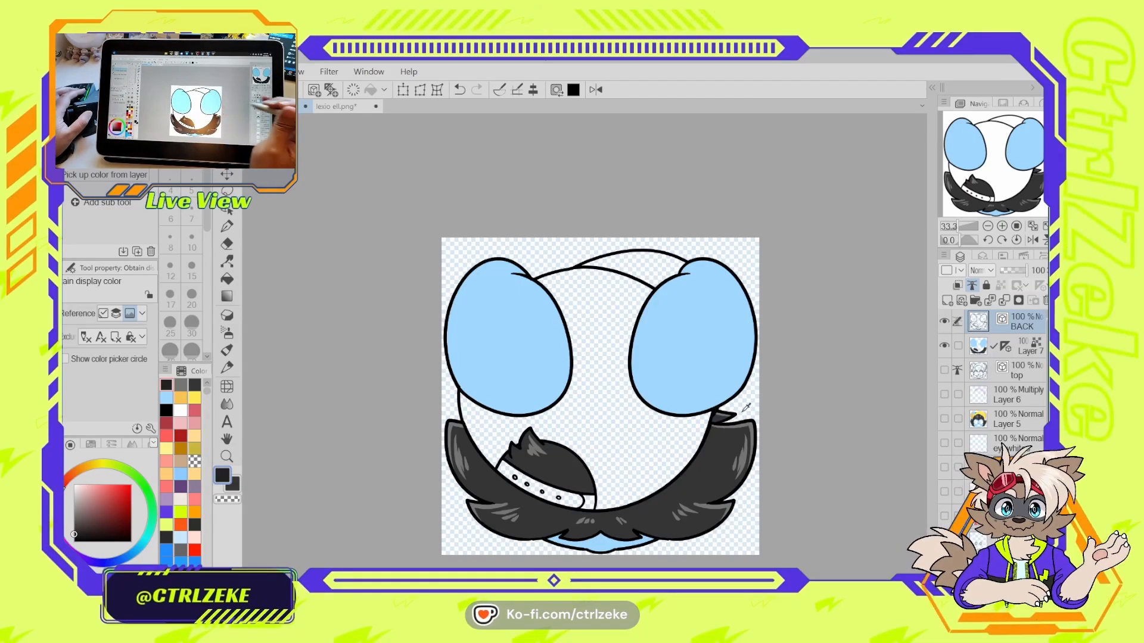
- Select Layer 7, unlock its transparent pixels and fill the round head area between the ears with near-black
{"action": "left_click", "coordinate": [1025, 347]}
{"action": "left_click", "coordinate": [573, 395]}
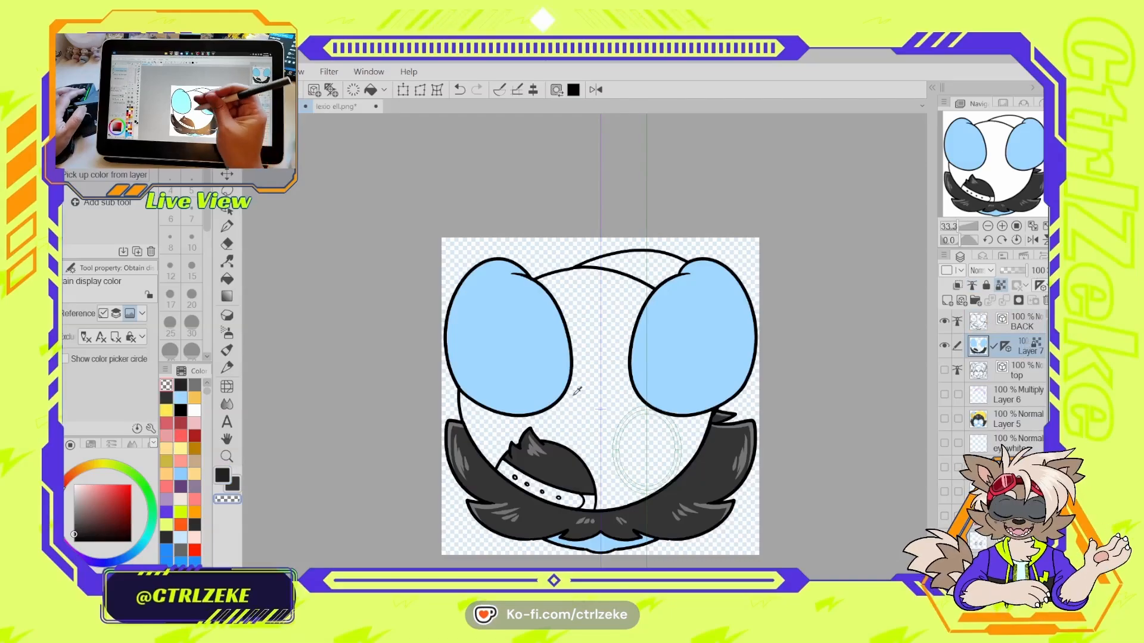
{"action": "scroll", "coordinate": [574, 395], "scroll_direction": "up", "scroll_amount": 1}
{"action": "left_click_drag", "start_coordinate": [511, 381], "coordinate": [480, 392]}
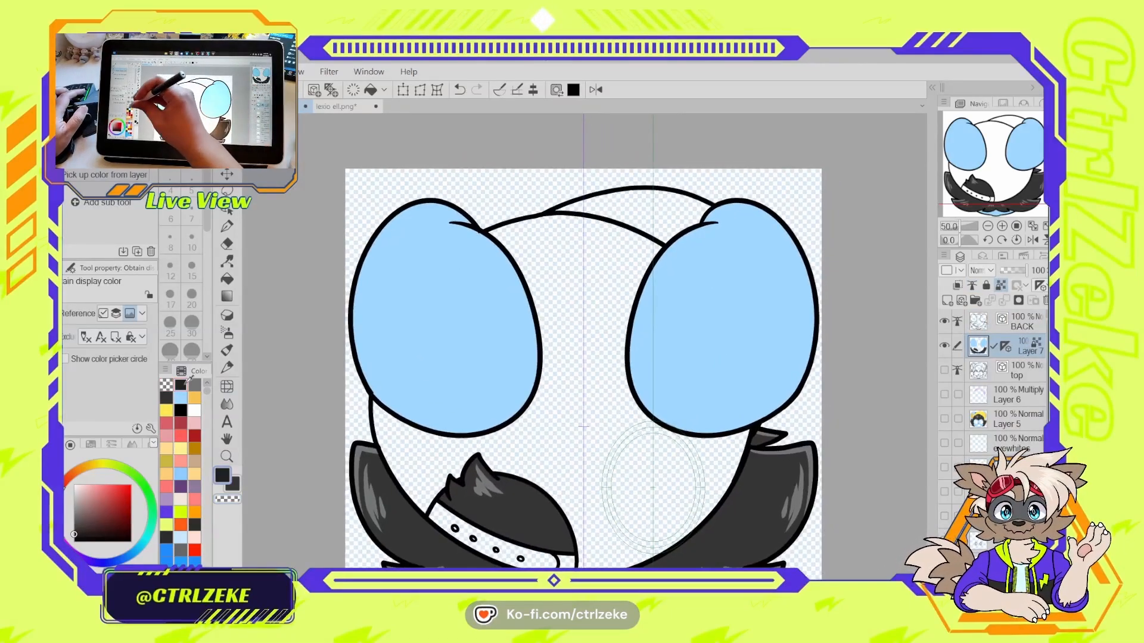
{"action": "key", "text": "g"}
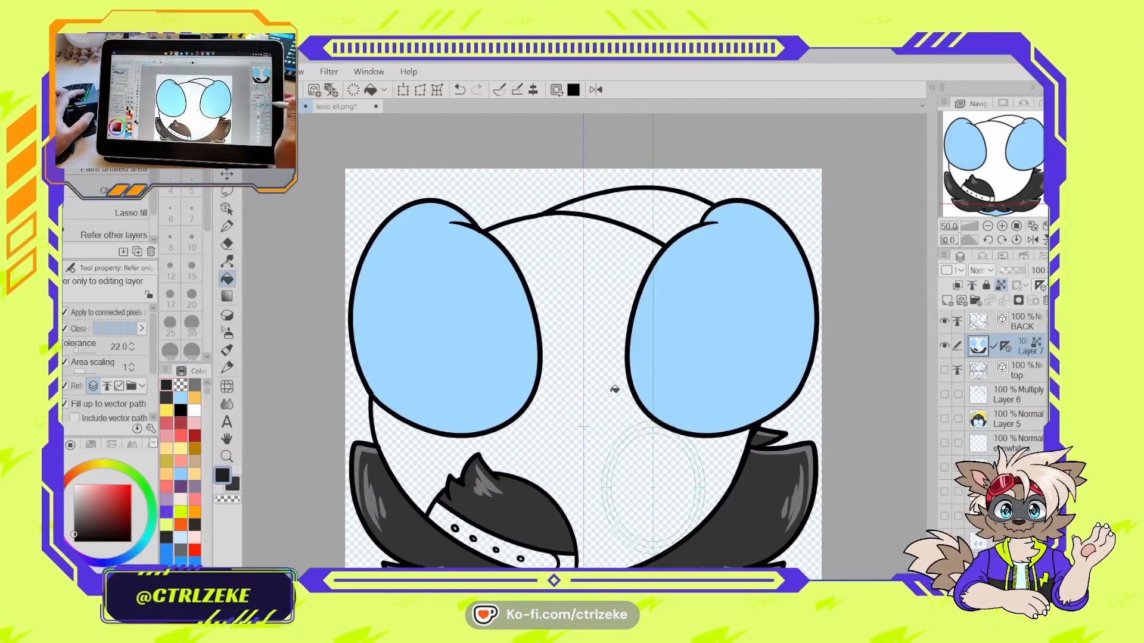
{"action": "left_click", "coordinate": [617, 456]}
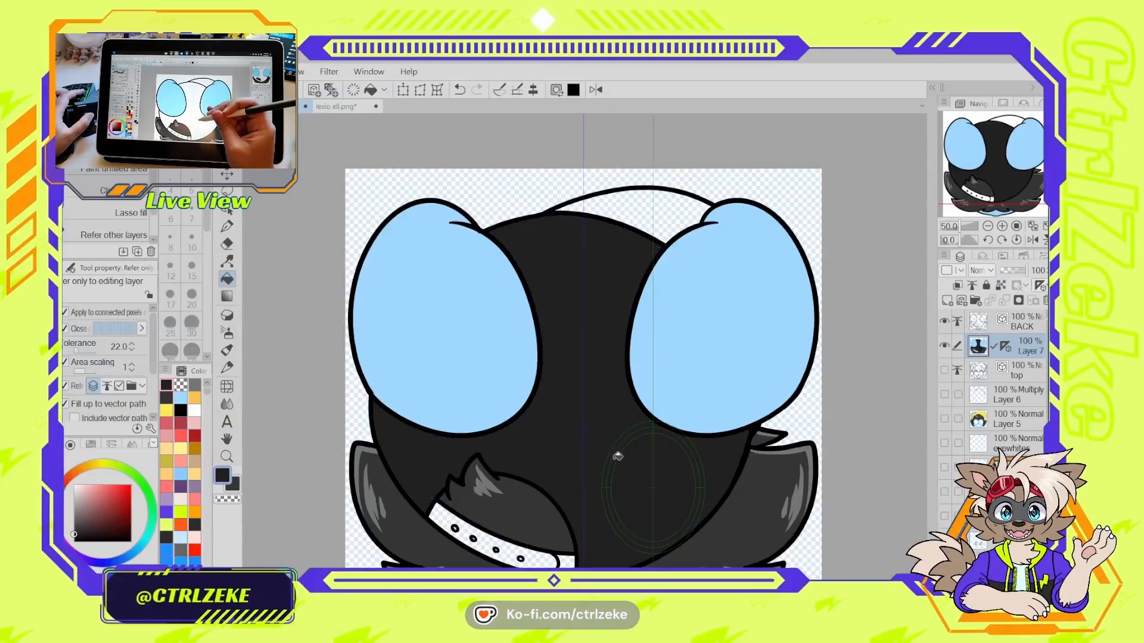
- Fill the studded strap and the cap section above the head with yellow
{"action": "scroll", "coordinate": [638, 456], "scroll_direction": "down", "scroll_amount": 2}
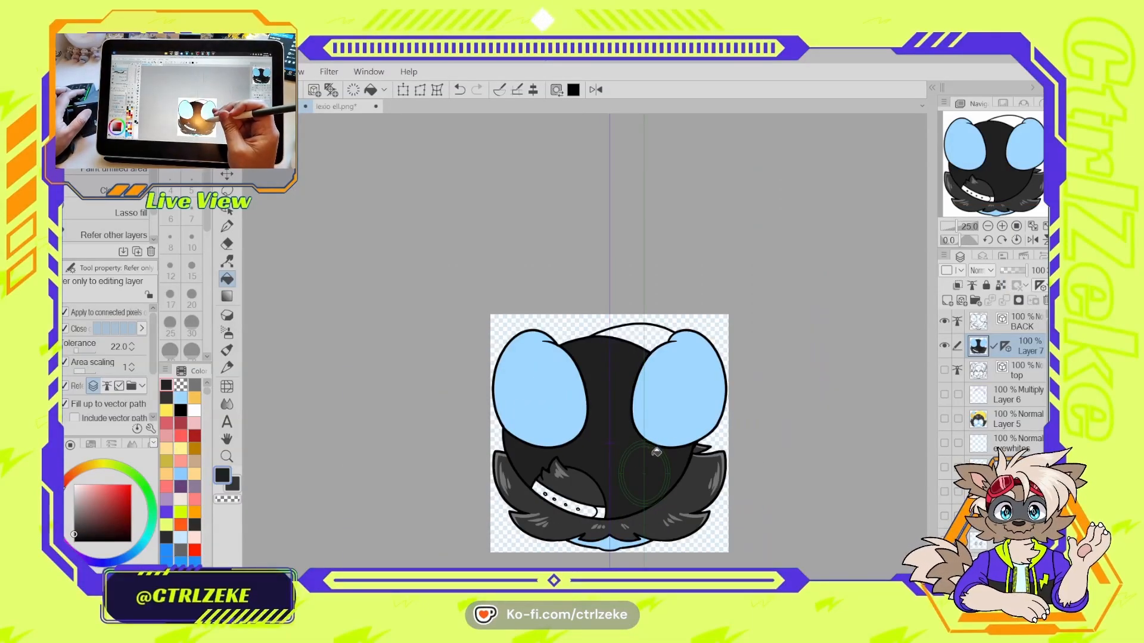
{"action": "scroll", "coordinate": [656, 453], "scroll_direction": "up", "scroll_amount": 2}
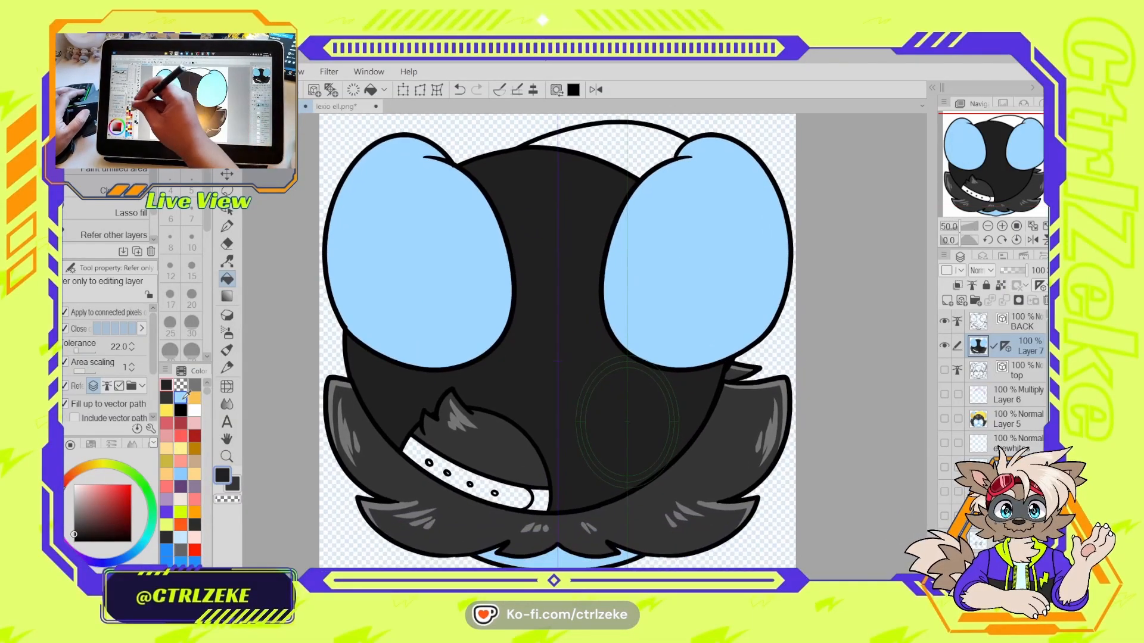
{"action": "left_click", "coordinate": [194, 398]}
{"action": "left_click", "coordinate": [511, 492]}
{"action": "left_click", "coordinate": [652, 125]}
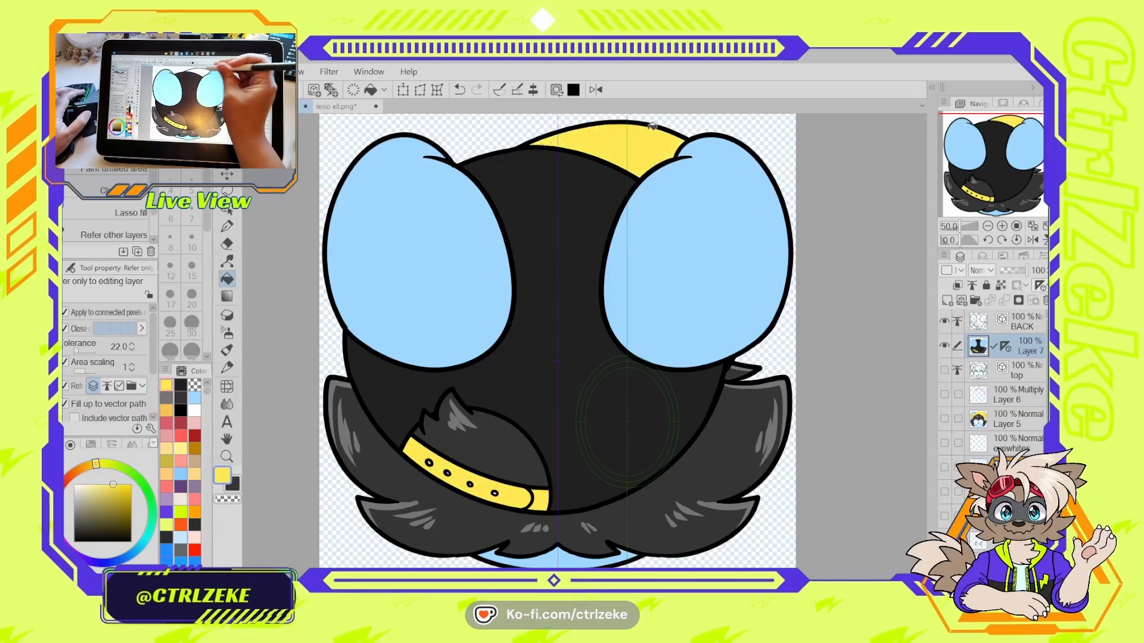
- Choose orange-yellow and dab it into the stud holes of the yellow strap, using the G-pen Fat at size 20
{"action": "scroll", "coordinate": [742, 355], "scroll_direction": "up", "scroll_amount": 2}
{"action": "key", "text": "p"}
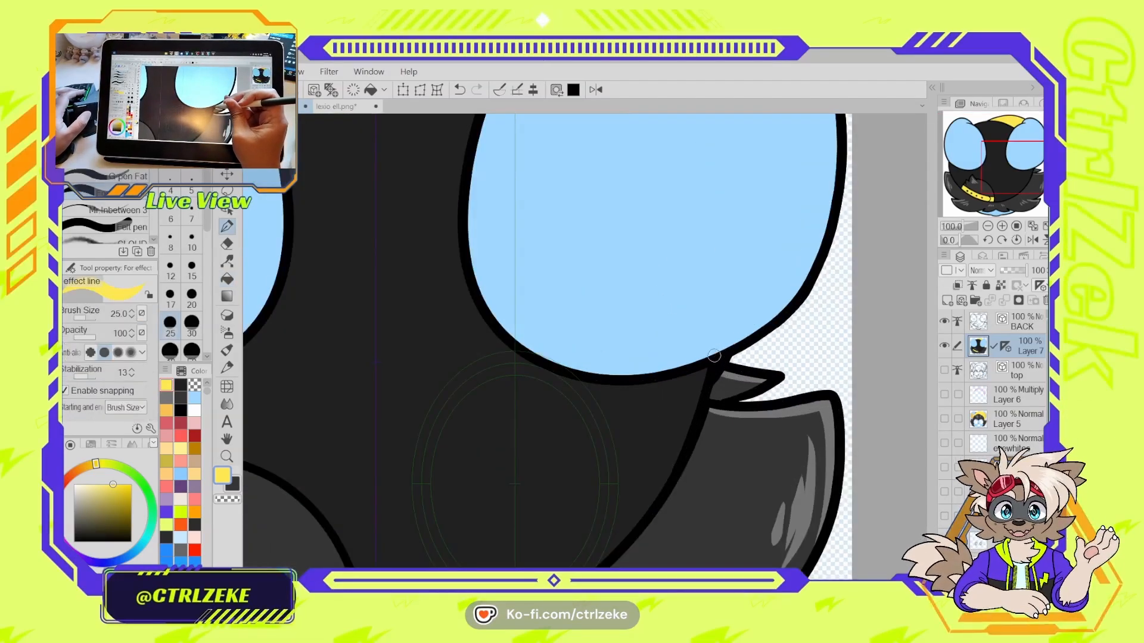
{"action": "mouse_move", "coordinate": [490, 478]}
{"action": "left_mouse_down"}
{"action": "mouse_move", "coordinate": [772, 345]}
{"action": "mouse_move", "coordinate": [817, 344]}
{"action": "left_mouse_up"}
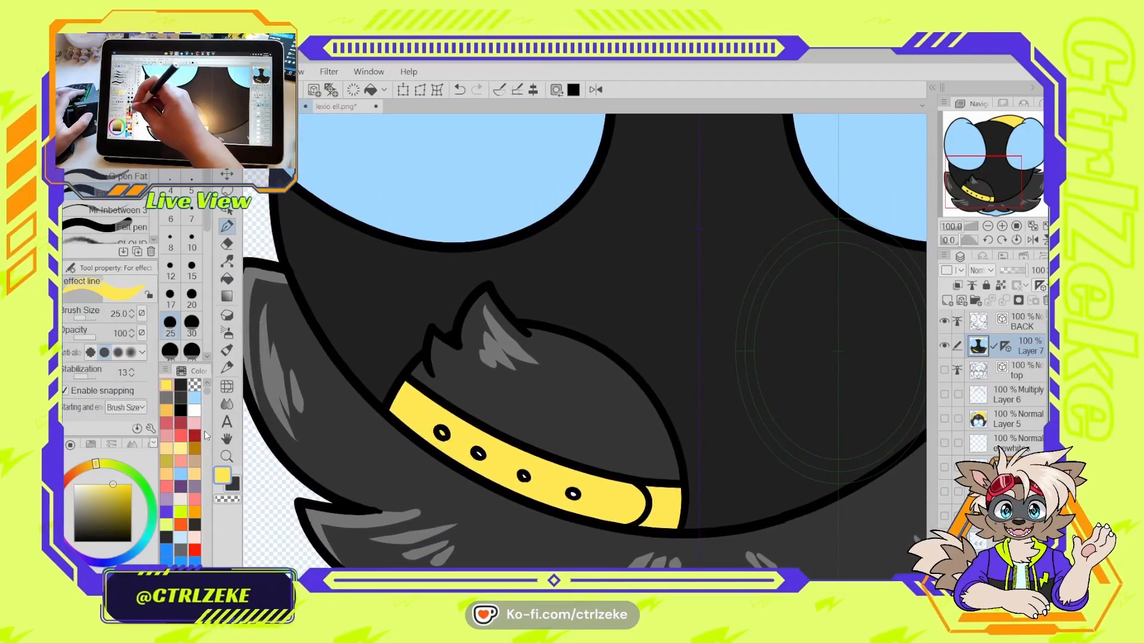
{"action": "left_click", "coordinate": [166, 410]}
{"action": "scroll", "coordinate": [472, 449], "scroll_direction": "up", "scroll_amount": 1}
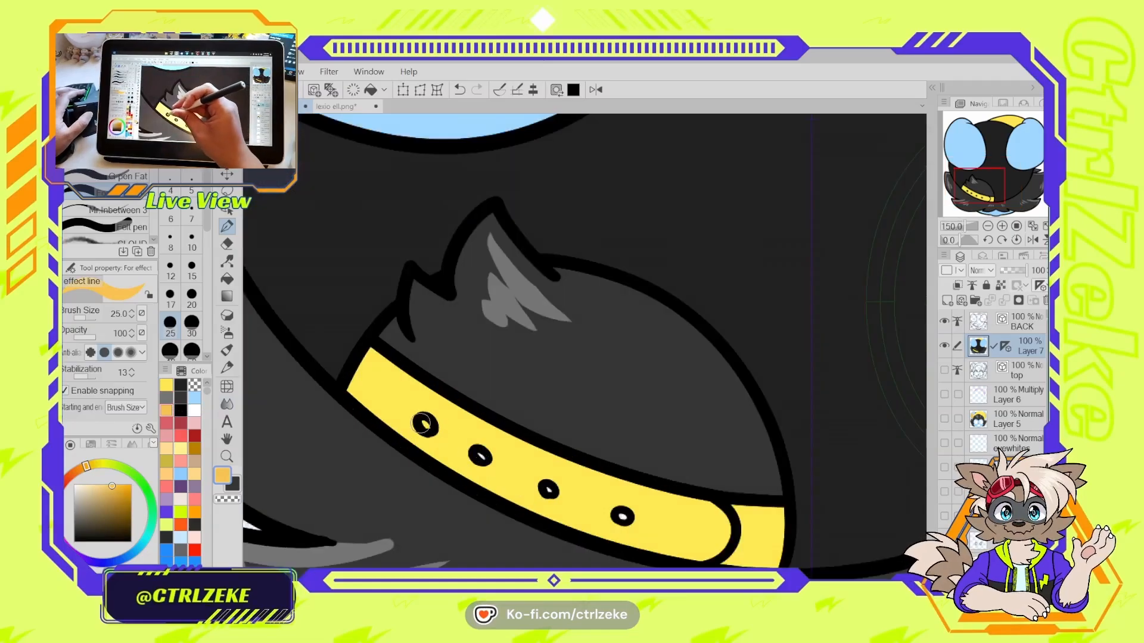
{"action": "left_click", "coordinate": [426, 425]}
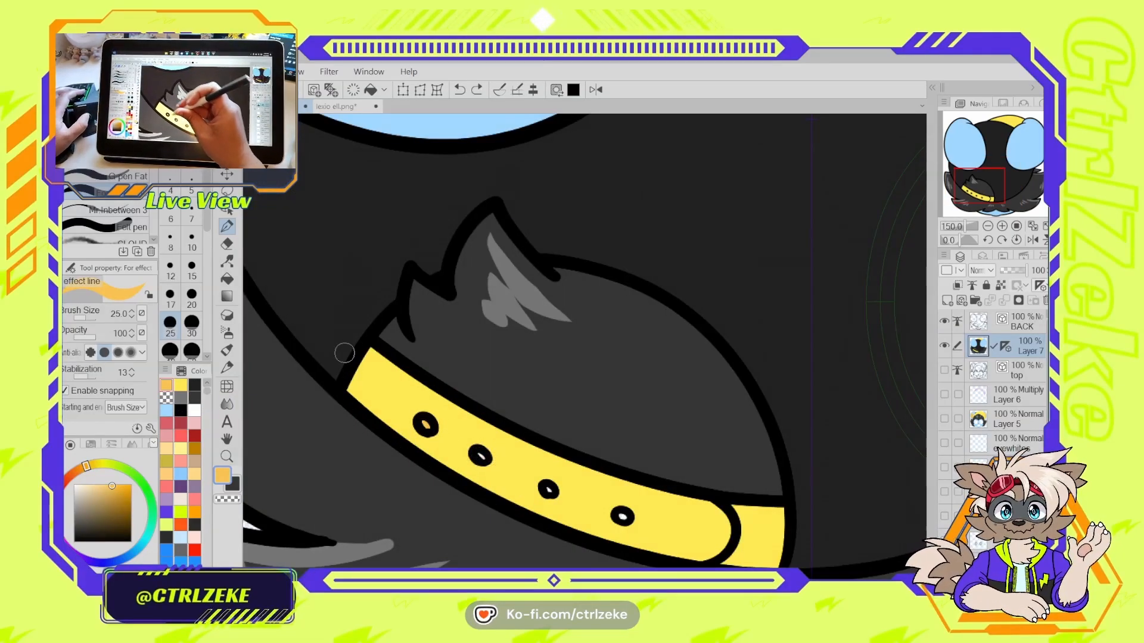
{"action": "left_click", "coordinate": [128, 176]}
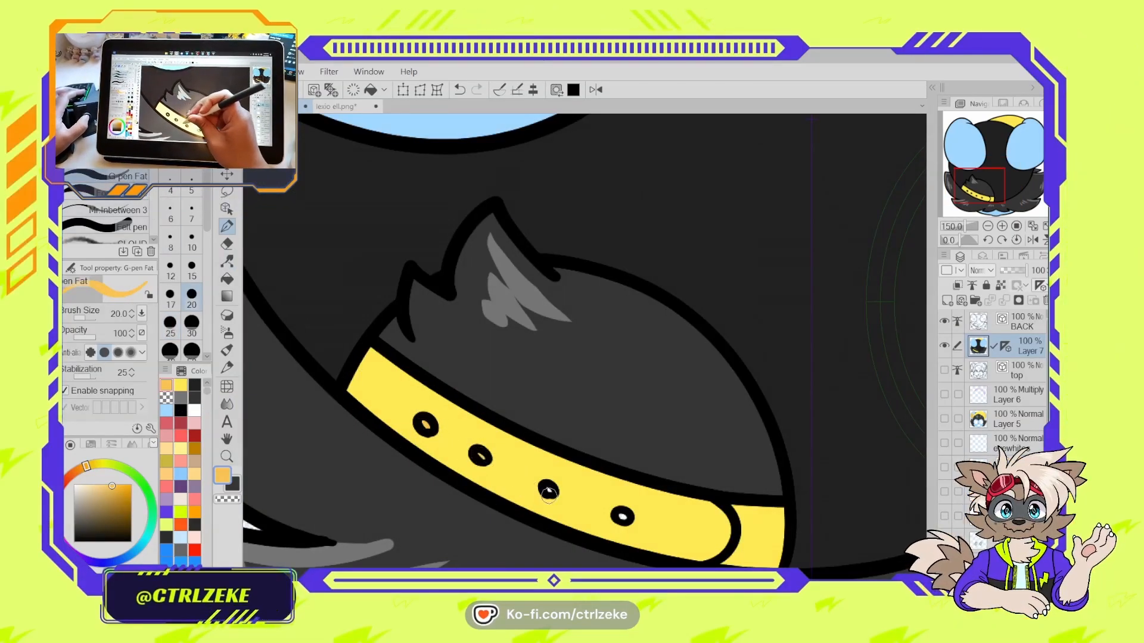
- Hide Layer 7 and draw a tighter lower inner curve for the left ear on the BACK layer at brush size 17.5
{"action": "scroll", "coordinate": [627, 501], "scroll_direction": "down", "scroll_amount": 1}
{"action": "scroll", "coordinate": [627, 500], "scroll_direction": "down", "scroll_amount": 4}
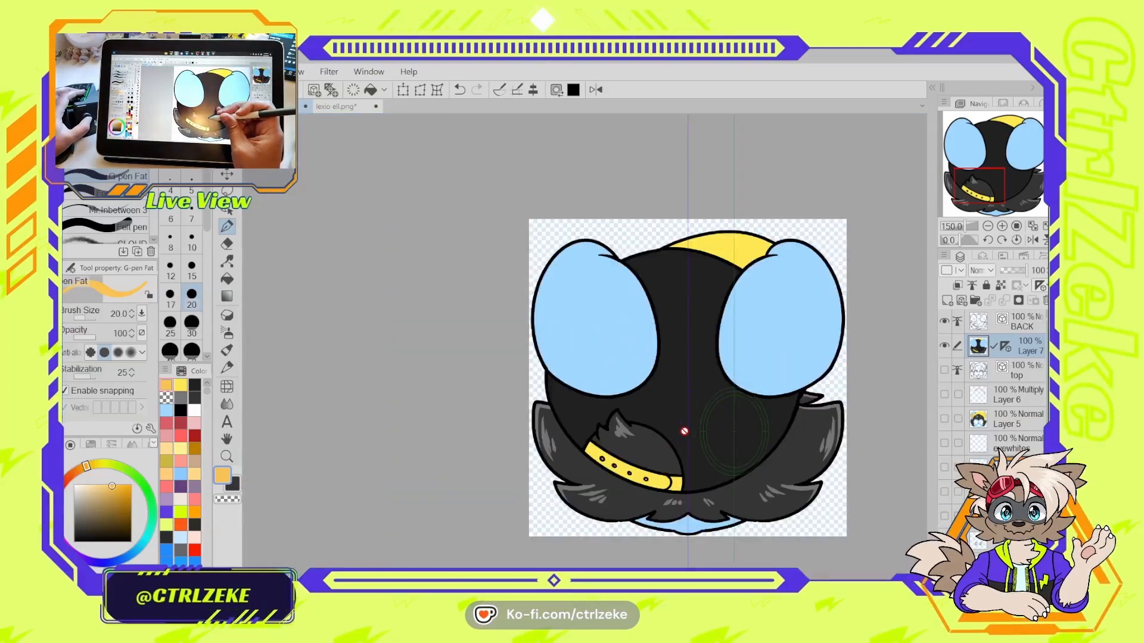
{"action": "left_click_drag", "start_coordinate": [753, 421], "coordinate": [641, 475]}
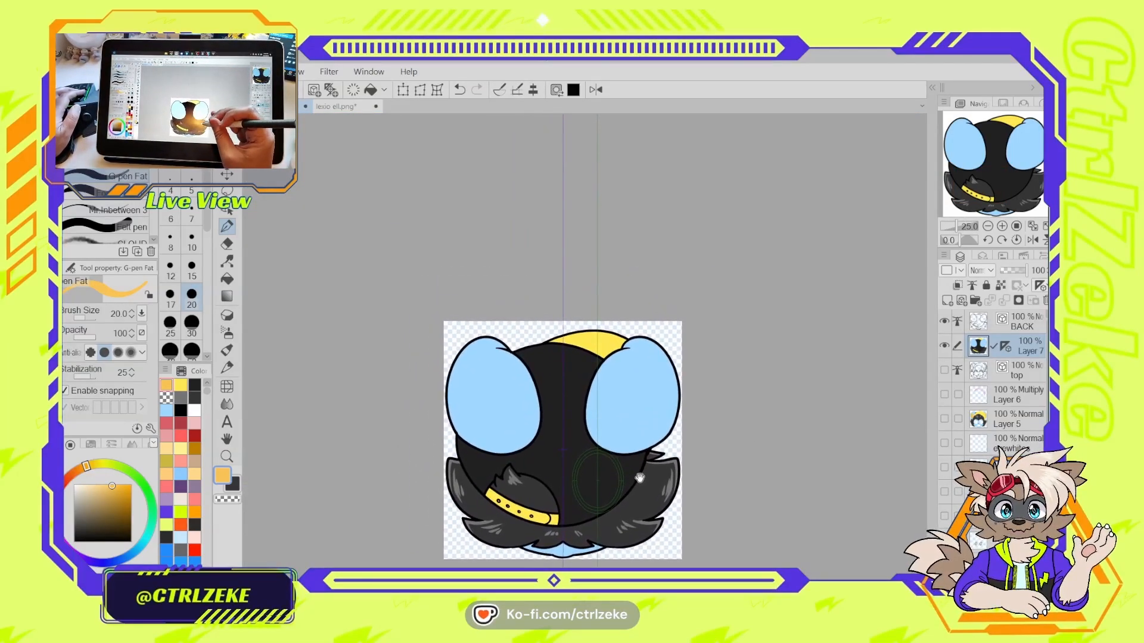
{"action": "scroll", "coordinate": [438, 429], "scroll_direction": "up", "scroll_amount": 2}
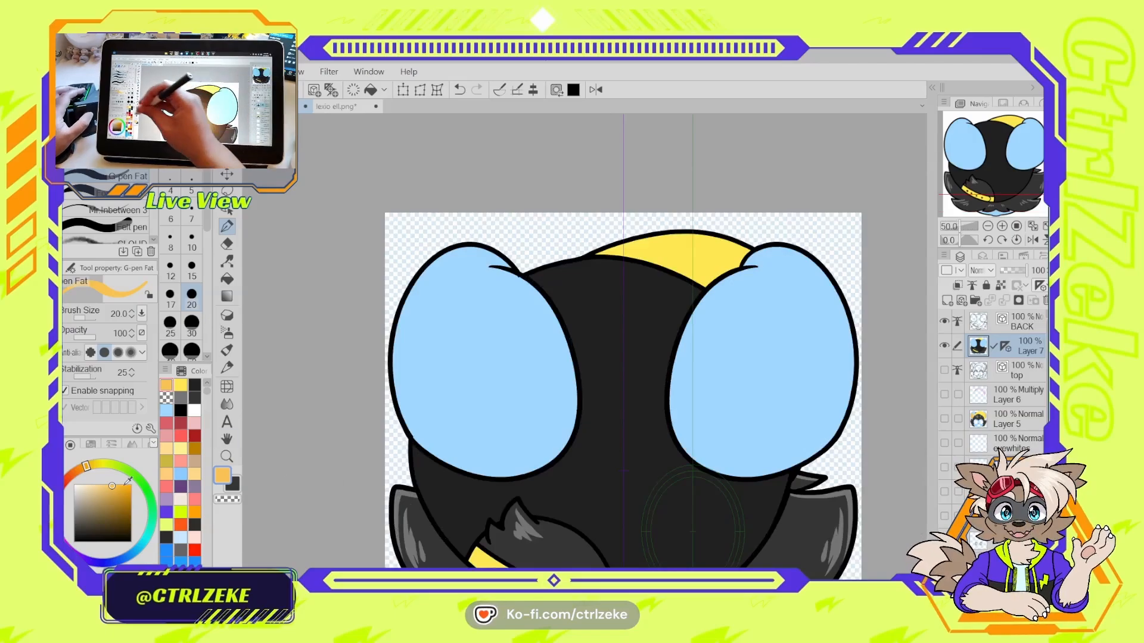
{"action": "left_click", "coordinate": [944, 346]}
{"action": "left_click", "coordinate": [960, 322]}
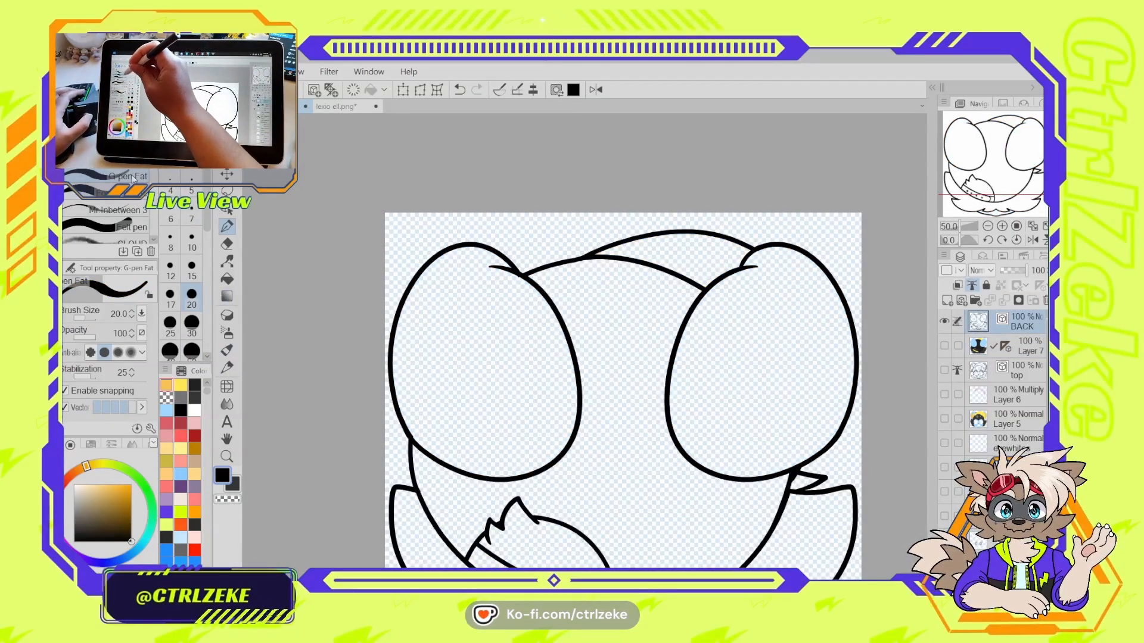
{"action": "key", "text": "bracketleft"}
{"action": "mouse_move", "coordinate": [474, 474]}
{"action": "left_mouse_down"}
{"action": "mouse_move", "coordinate": [522, 442]}
{"action": "mouse_move", "coordinate": [563, 328]}
{"action": "left_mouse_up"}
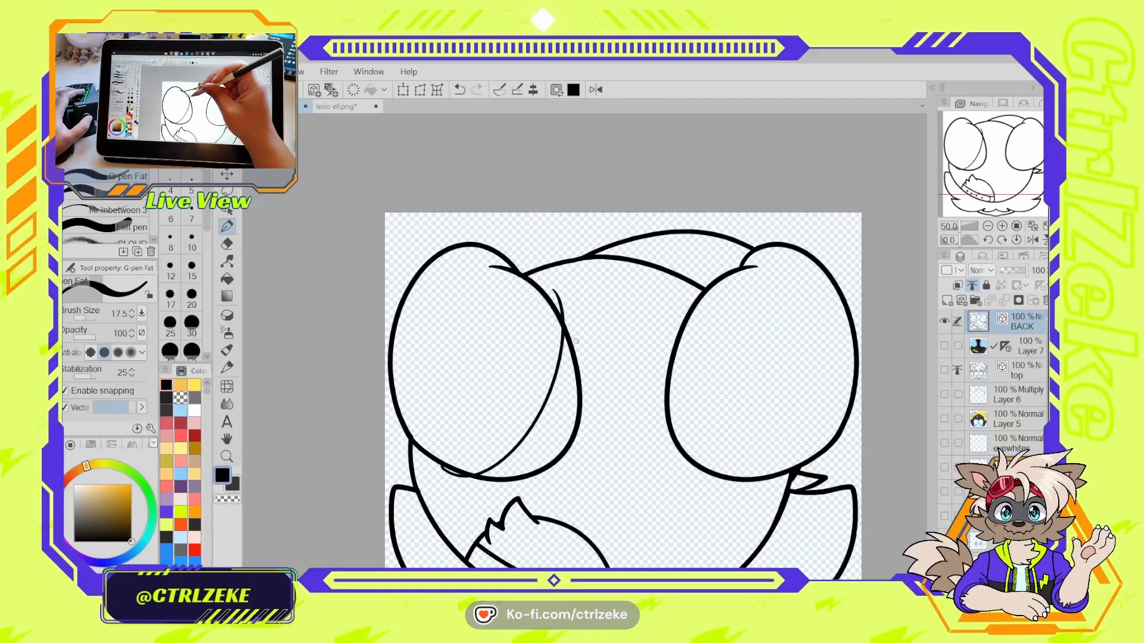
{"action": "key", "text": "ctrl+z"}
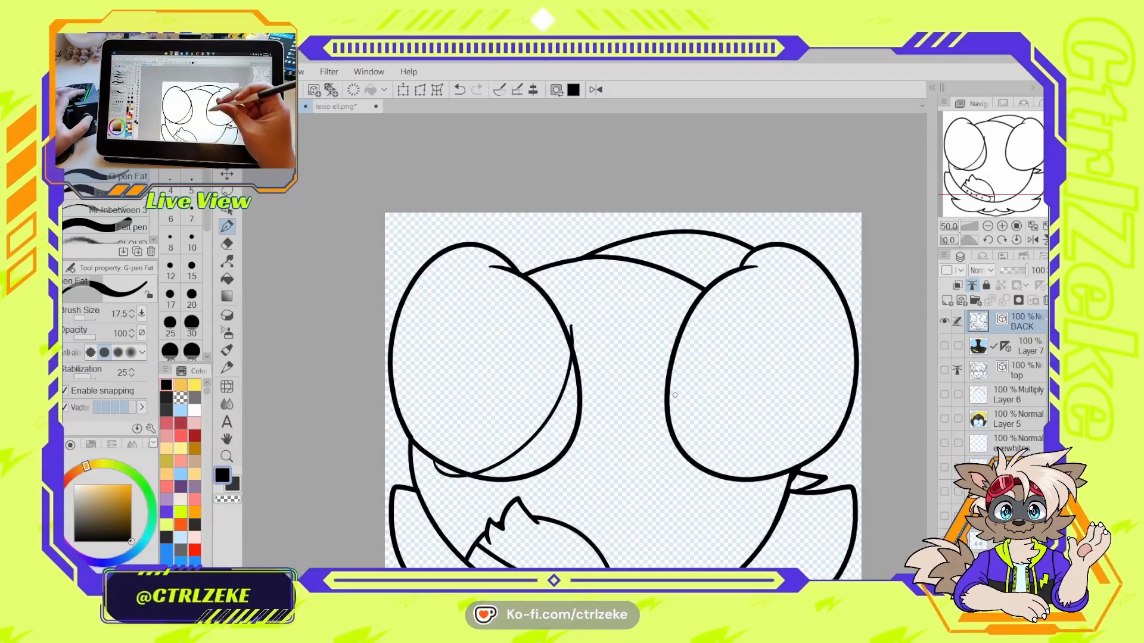
{"action": "scroll", "coordinate": [674, 397], "scroll_direction": "down", "scroll_amount": 1}
{"action": "key", "text": "ctrl+z"}
{"action": "scroll", "coordinate": [583, 438], "scroll_direction": "up", "scroll_amount": 1}
{"action": "mouse_move", "coordinate": [490, 447]}
{"action": "left_mouse_down"}
{"action": "mouse_move", "coordinate": [502, 460]}
{"action": "mouse_move", "coordinate": [601, 304]}
{"action": "mouse_move", "coordinate": [526, 452]}
{"action": "mouse_move", "coordinate": [488, 445]}
{"action": "left_mouse_up"}
{"action": "key", "text": "ctrl+z"}
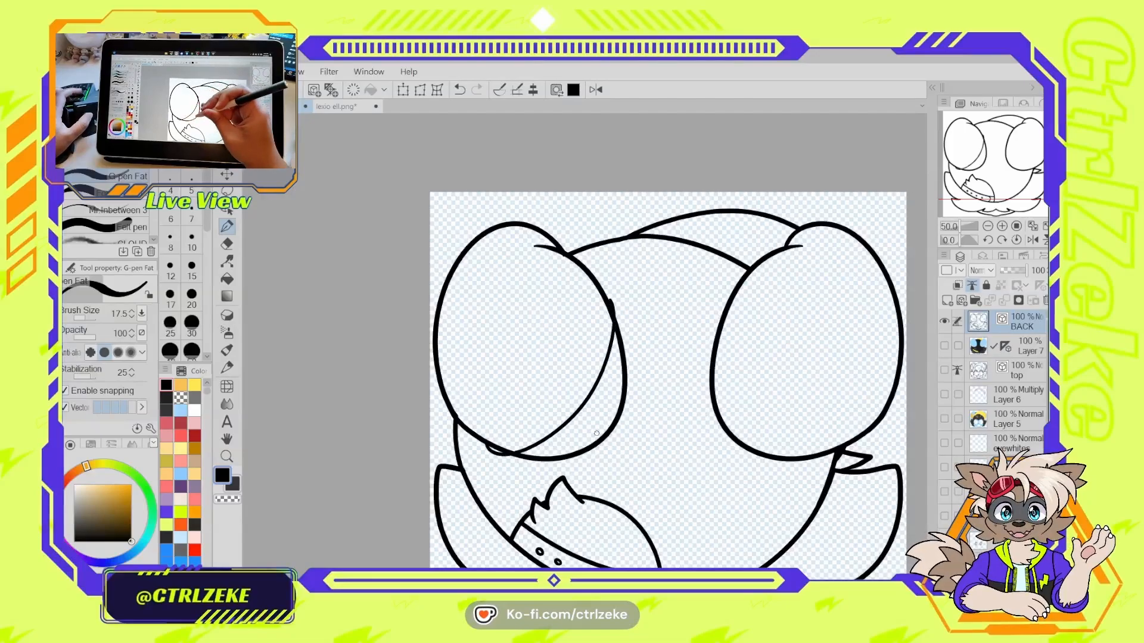
- Erase the left ear's old outline outside the new inner curve with the Hard eraser
{"action": "key", "text": "e"}
{"action": "left_click_drag", "start_coordinate": [600, 430], "coordinate": [605, 464]}
{"action": "scroll", "coordinate": [605, 463], "scroll_direction": "down", "scroll_amount": 1}
{"action": "scroll", "coordinate": [641, 396], "scroll_direction": "down", "scroll_amount": 3}
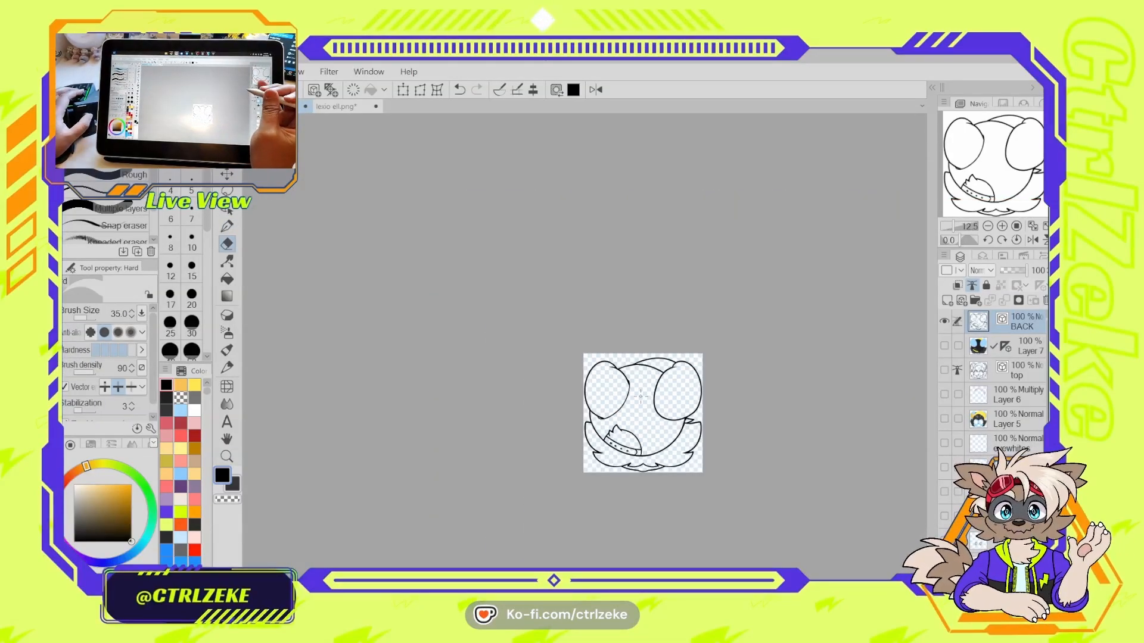
- Draw a matching tighter lower inner curve on the right ear with the G-pen Fat
{"action": "scroll", "coordinate": [641, 396], "scroll_direction": "up", "scroll_amount": 4}
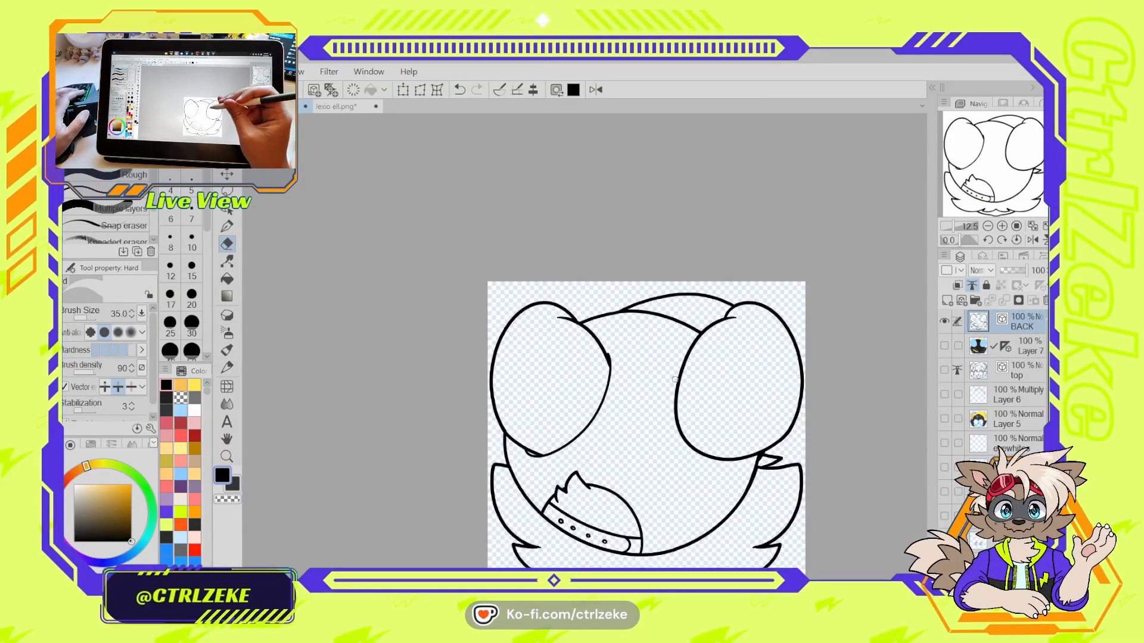
{"action": "left_click_drag", "start_coordinate": [706, 388], "coordinate": [663, 365]}
{"action": "key", "text": "p"}
{"action": "left_click_drag", "start_coordinate": [647, 320], "coordinate": [674, 454]}
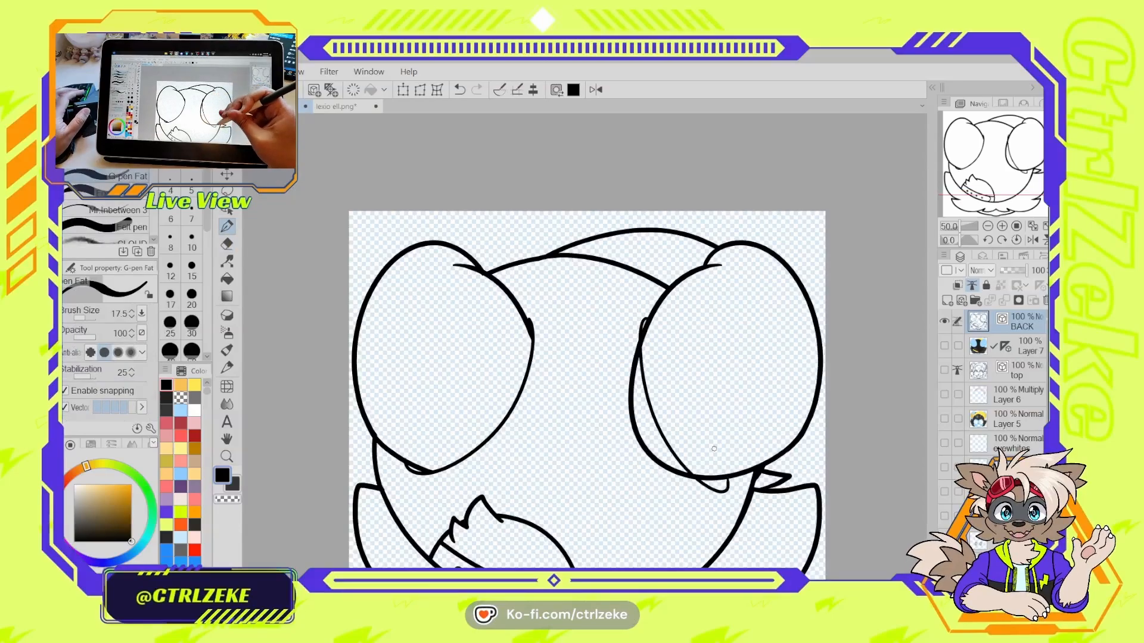
{"action": "key", "text": "ctrl+z"}
{"action": "mouse_move", "coordinate": [646, 320]}
{"action": "left_mouse_down"}
{"action": "mouse_move", "coordinate": [639, 347]}
{"action": "mouse_move", "coordinate": [742, 477]}
{"action": "left_mouse_up"}
- Erase the right ear's old outline outside the new curve and check both ears' shapes against each other
{"action": "key", "text": "e"}
{"action": "left_click_drag", "start_coordinate": [674, 463], "coordinate": [666, 477]}
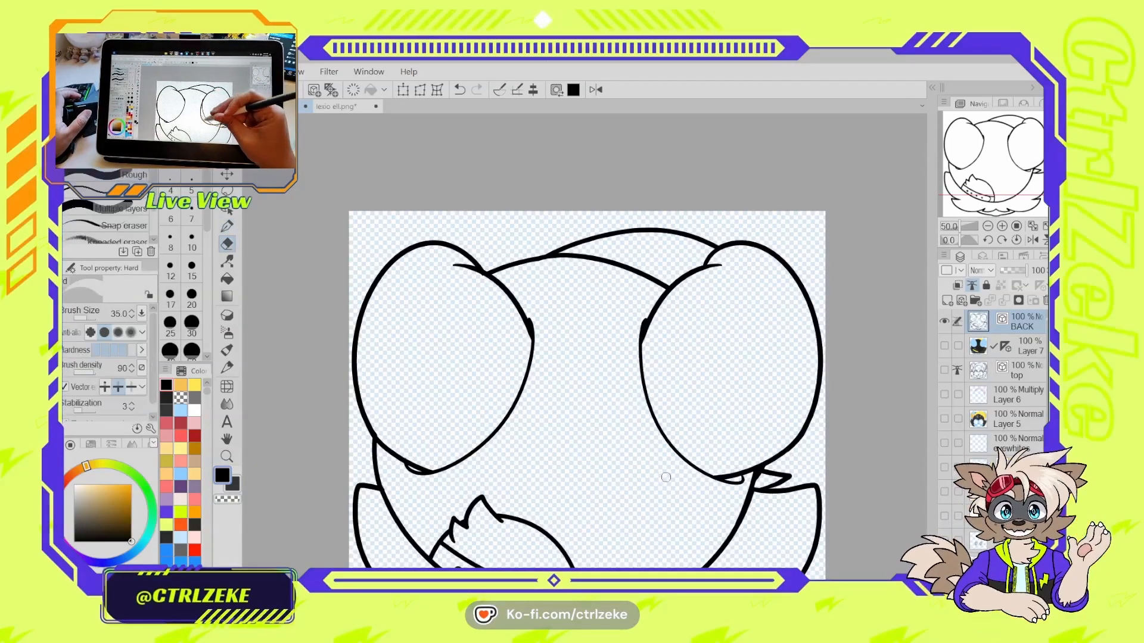
{"action": "scroll", "coordinate": [666, 477], "scroll_direction": "down", "scroll_amount": 4}
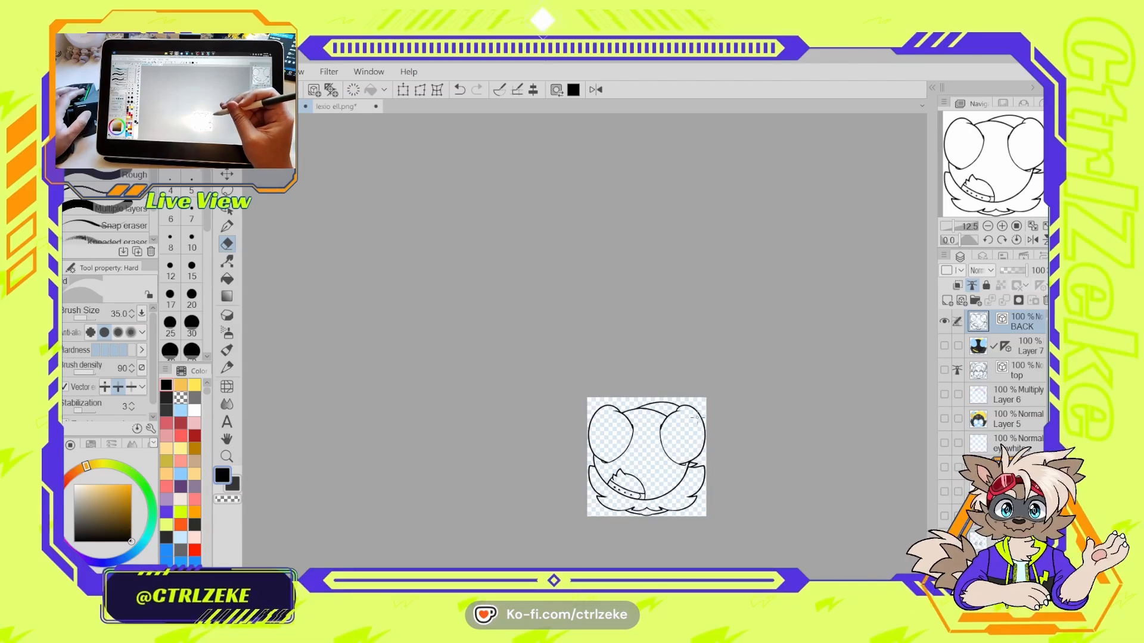
{"action": "scroll", "coordinate": [707, 404], "scroll_direction": "up", "scroll_amount": 3}
{"action": "left_click_drag", "start_coordinate": [684, 441], "coordinate": [668, 408]}
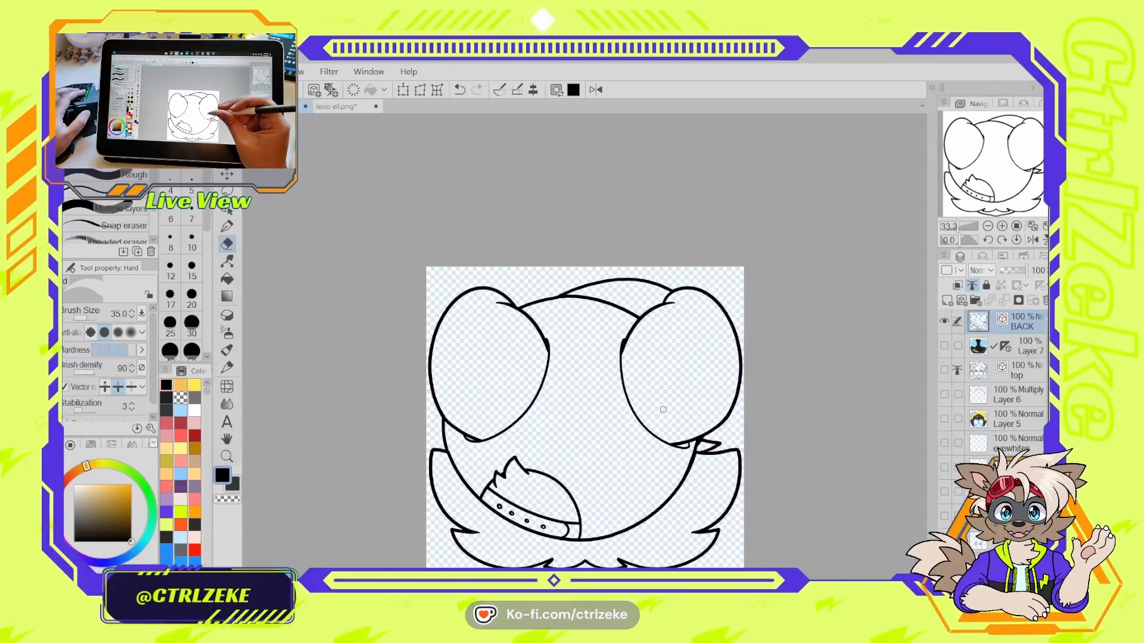
{"action": "scroll", "coordinate": [663, 410], "scroll_direction": "up", "scroll_amount": 1}
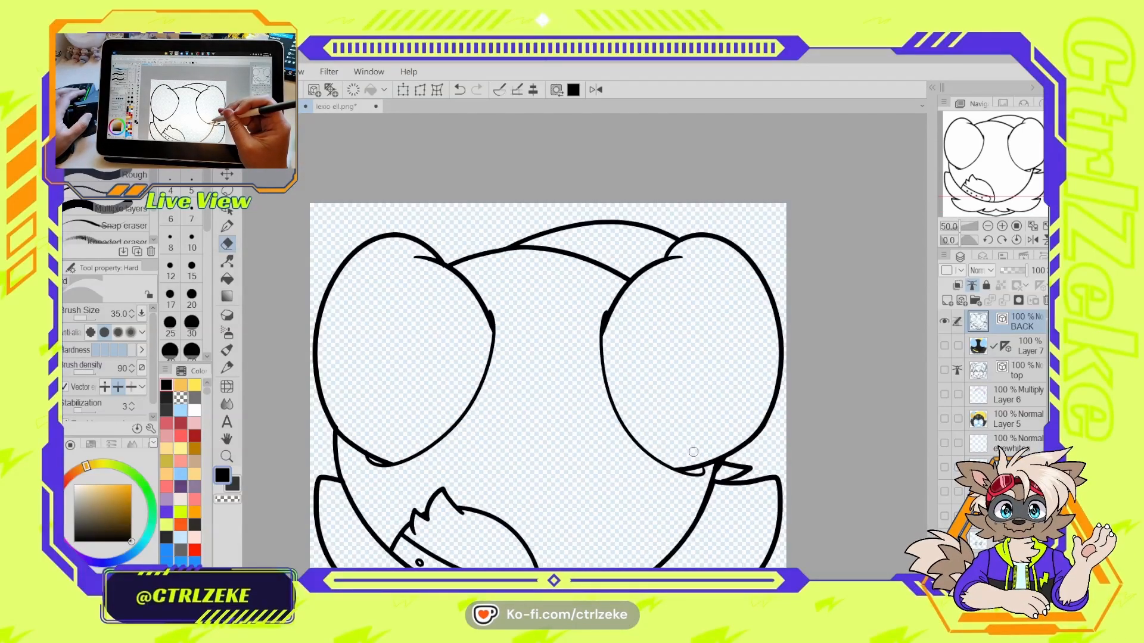
{"action": "scroll", "coordinate": [694, 451], "scroll_direction": "down", "scroll_amount": 4}
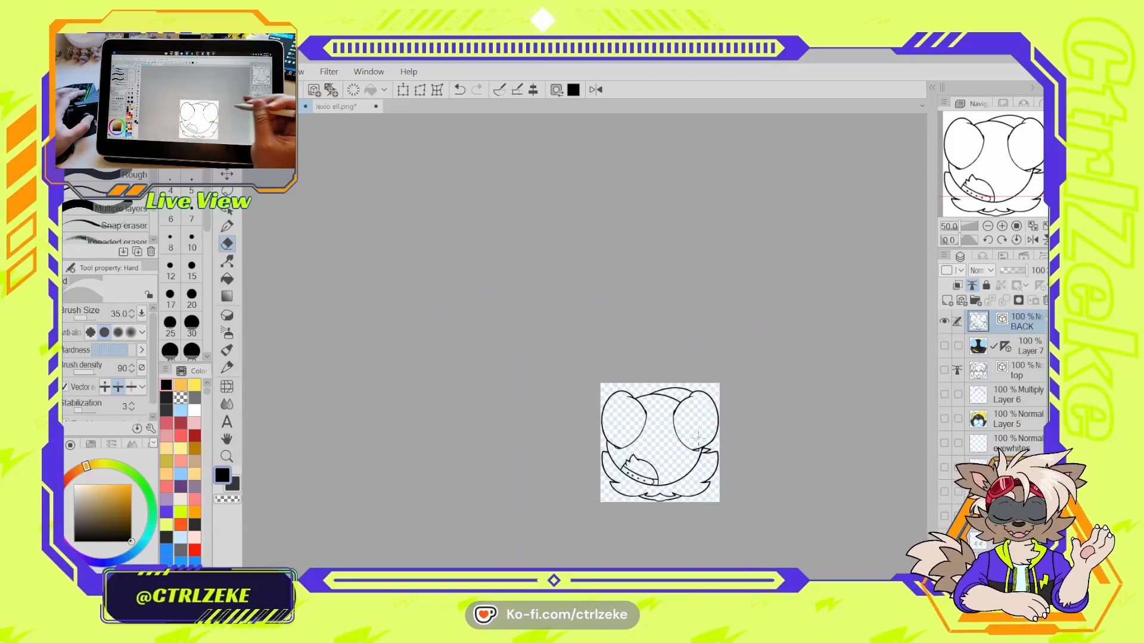
- Show Layer 7 again and remove the reference layer setting from the top line art layer
{"action": "left_click", "coordinate": [972, 345]}
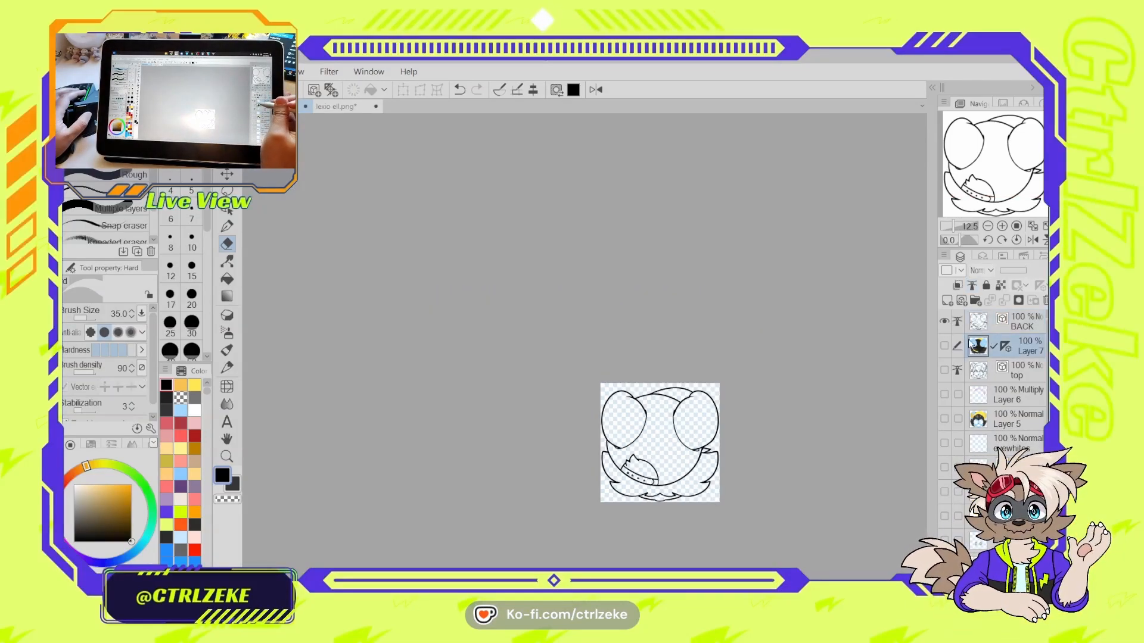
{"action": "left_click", "coordinate": [944, 345]}
{"action": "key", "text": "ctrl+plus"}
{"action": "key", "text": "ctrl+plus"}
{"action": "key", "text": "ctrl+plus"}
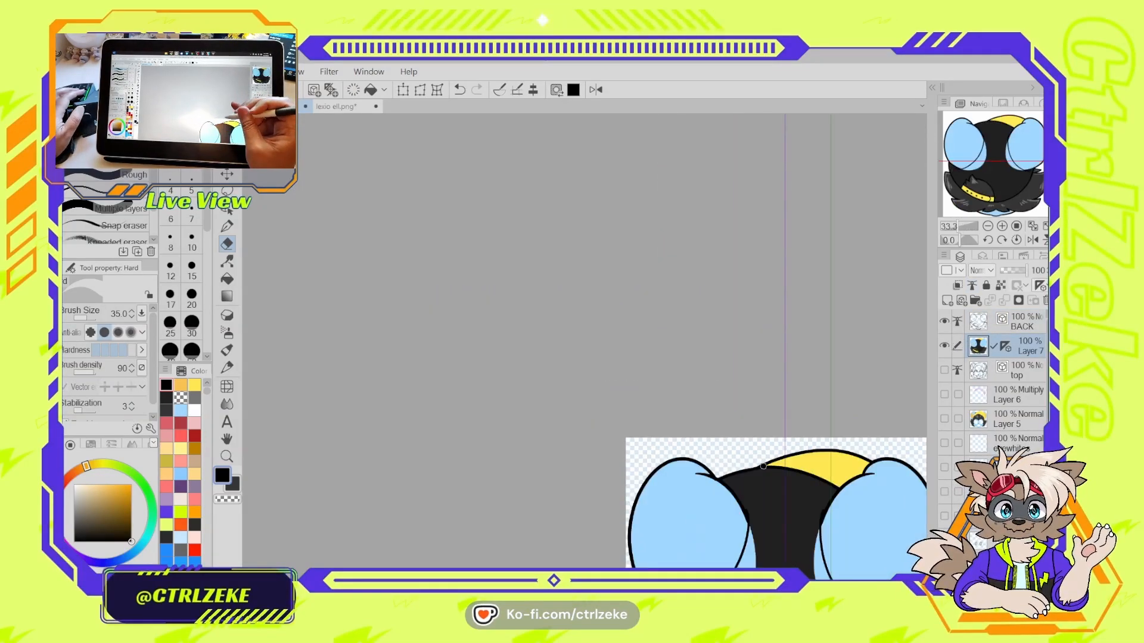
{"action": "left_click_drag", "start_coordinate": [756, 458], "coordinate": [623, 334]}
{"action": "scroll", "coordinate": [729, 450], "scroll_direction": "up", "scroll_amount": 1}
{"action": "left_click_drag", "start_coordinate": [735, 404], "coordinate": [729, 377]}
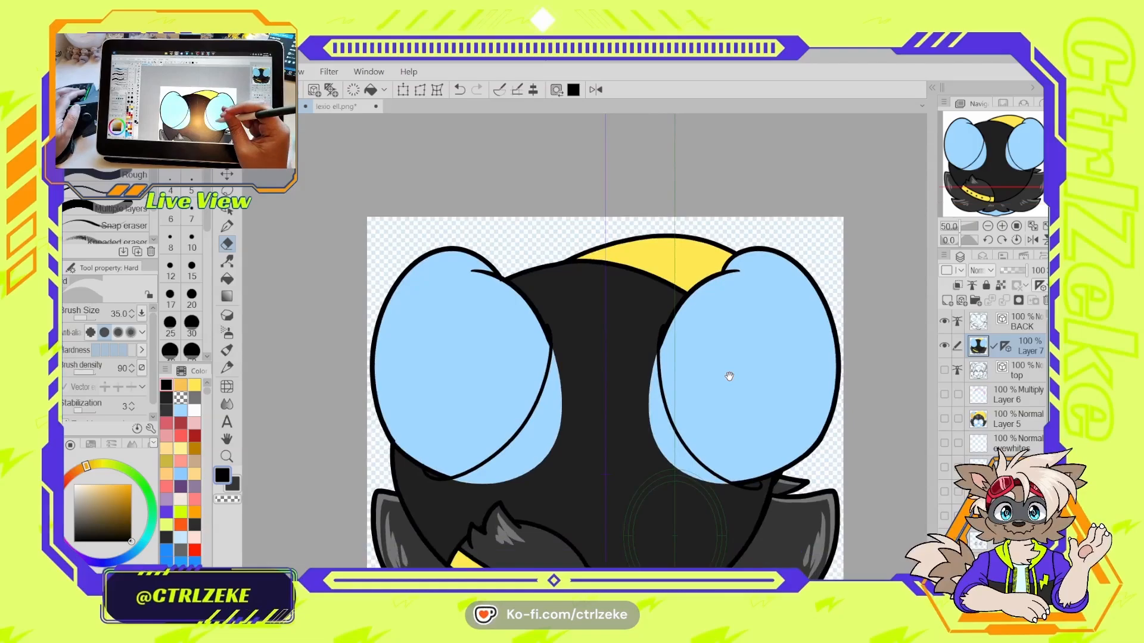
{"action": "left_click", "coordinate": [988, 322]}
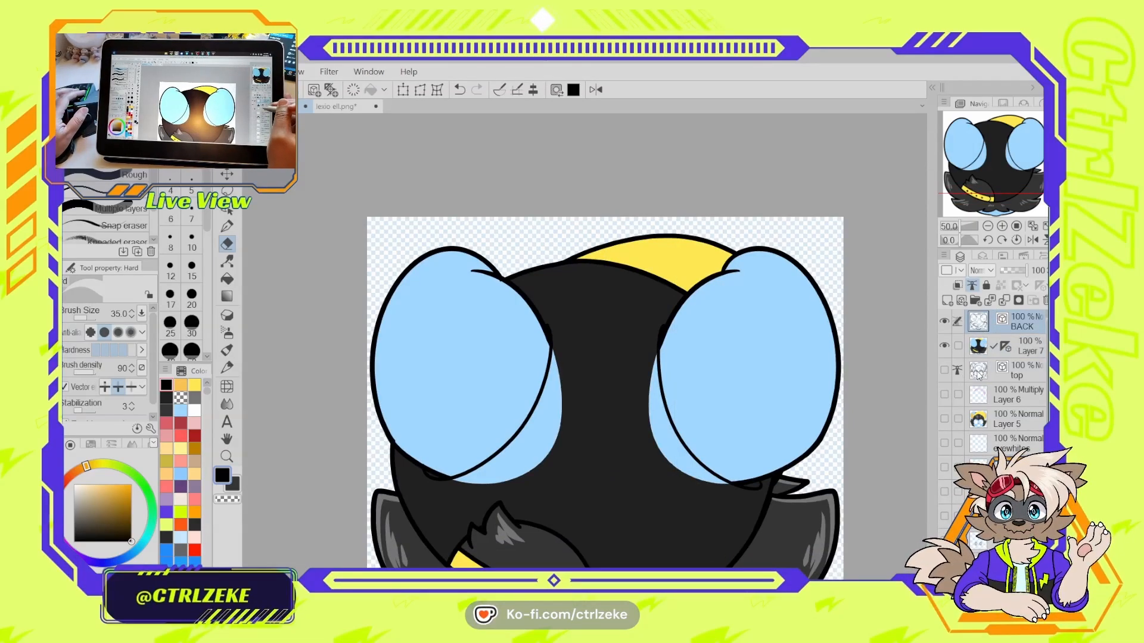
{"action": "left_click", "coordinate": [978, 375]}
{"action": "left_click", "coordinate": [972, 286]}
{"action": "left_click", "coordinate": [977, 324]}
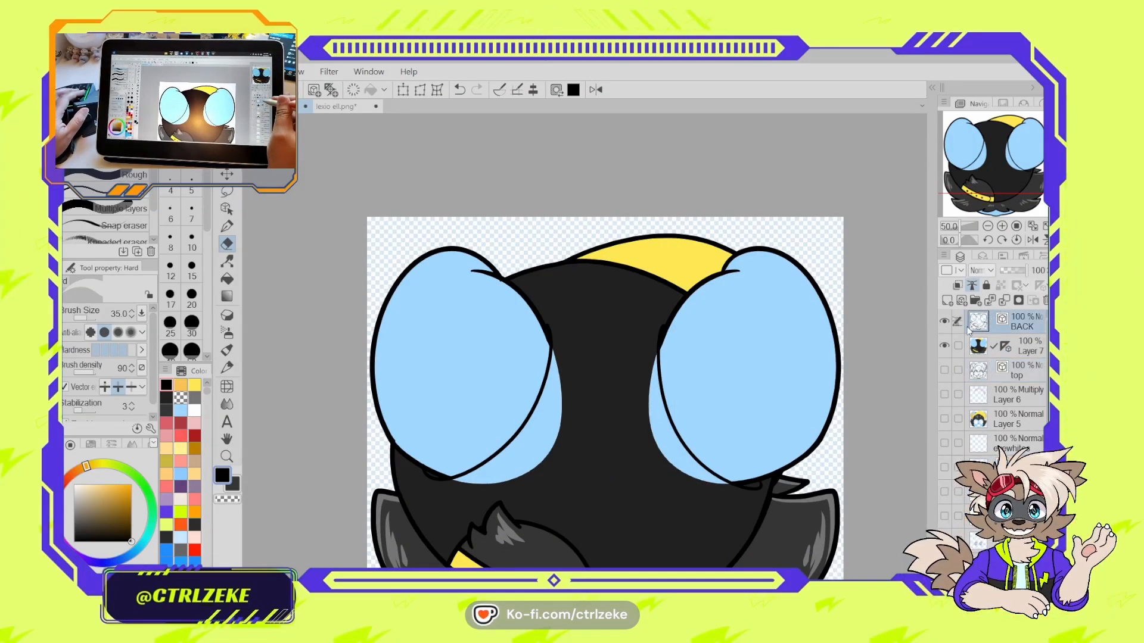
- Add a new raster layer above Layer 7 and sample the near-black colour from the head
{"action": "left_click", "coordinate": [979, 344]}
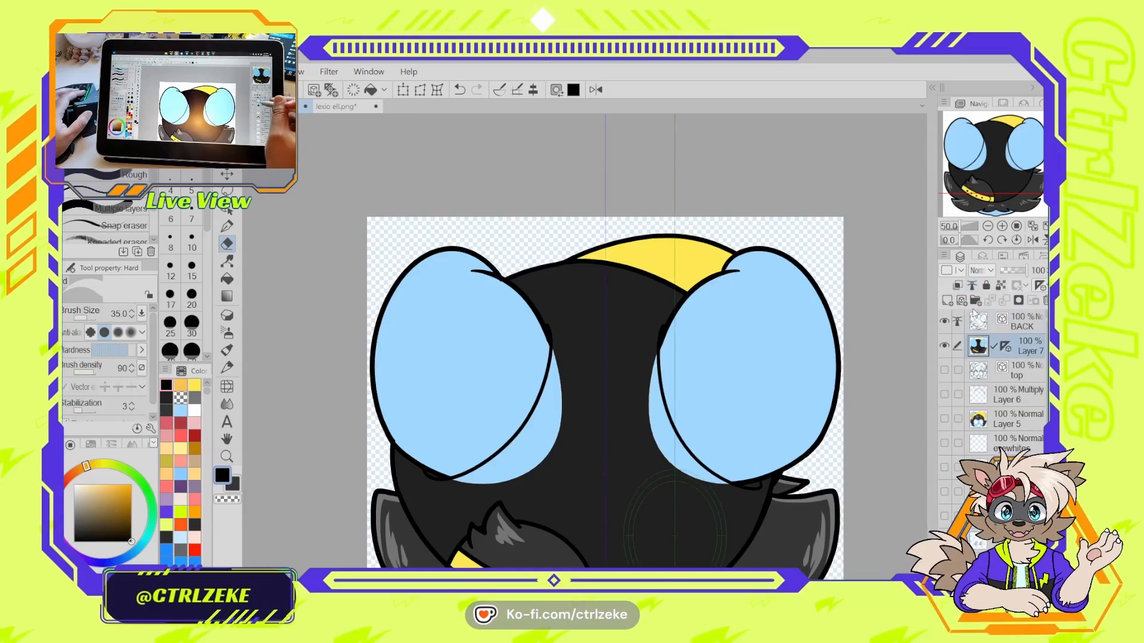
{"action": "left_click", "coordinate": [947, 301]}
{"action": "scroll", "coordinate": [596, 384], "scroll_direction": "down", "scroll_amount": 2}
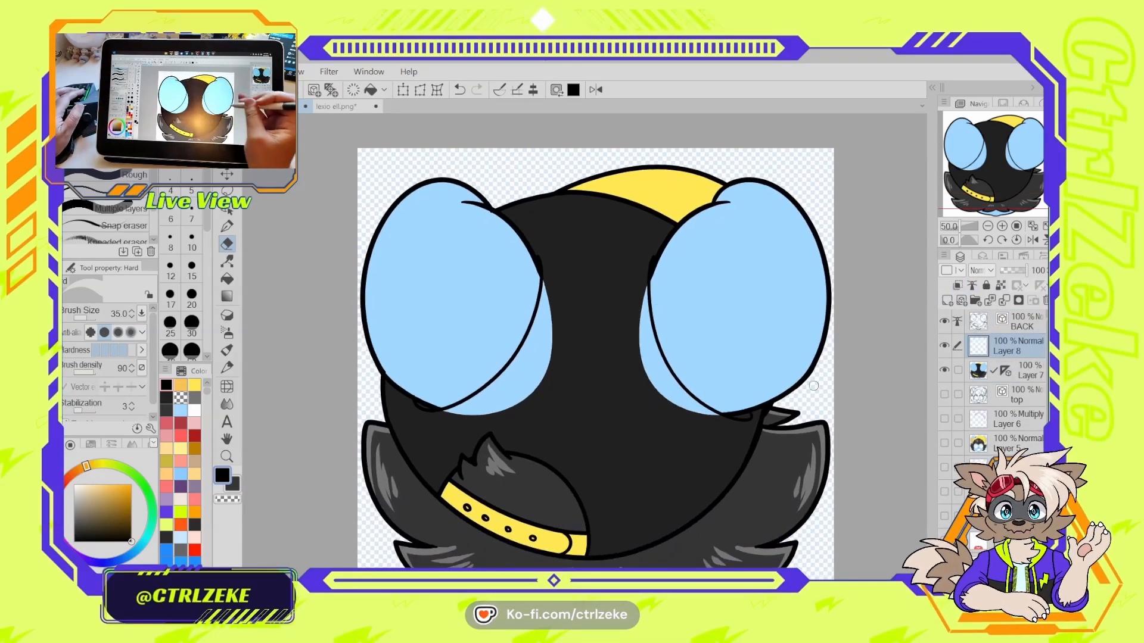
{"action": "key", "text": "p"}
{"action": "left_click", "coordinate": [598, 390], "text": "alt"}
{"action": "key", "text": "e"}
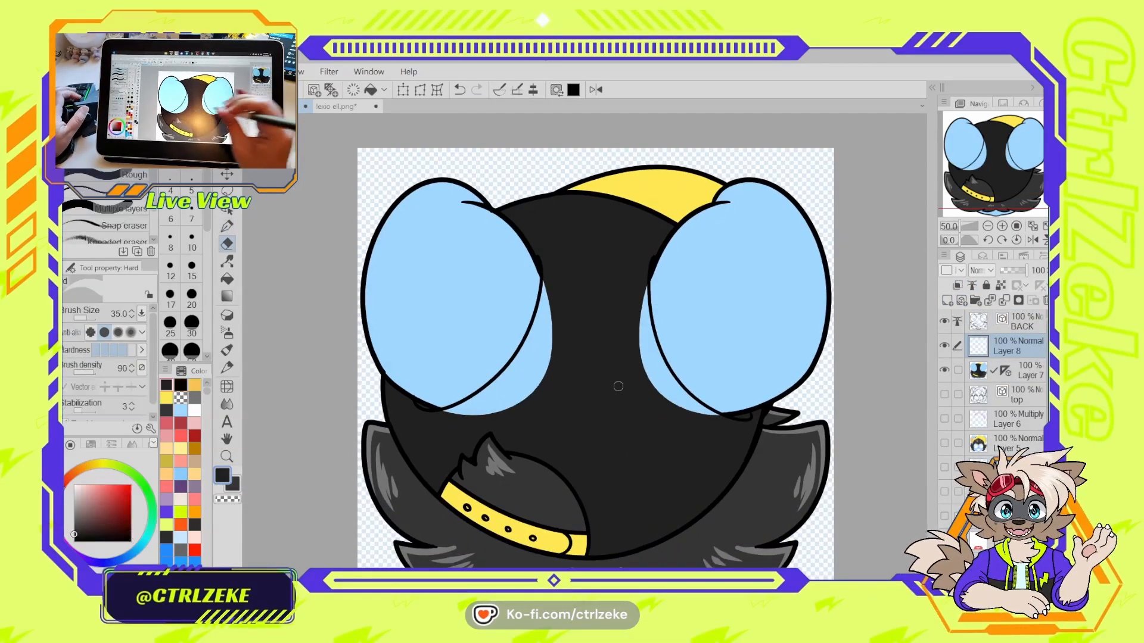
{"action": "key", "text": "g"}
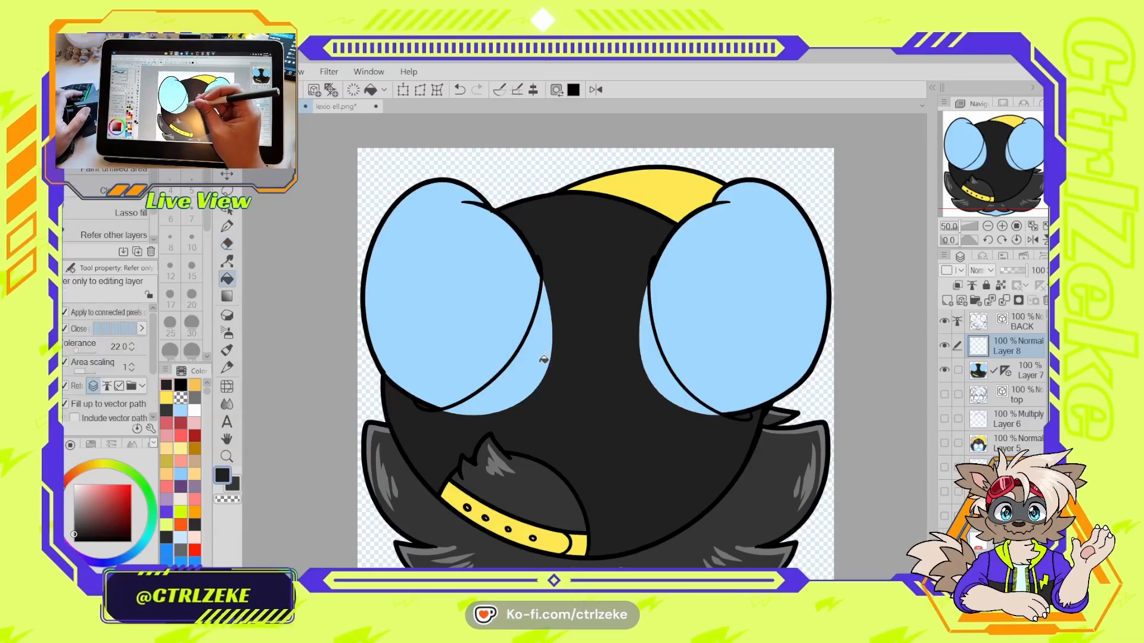
- Fill the head area up to the new ear outlines with near-black using the reference layer, and merge it into Layer 7
{"action": "left_click", "coordinate": [544, 360]}
{"action": "key", "text": "ctrl+z"}
{"action": "left_click", "coordinate": [106, 386]}
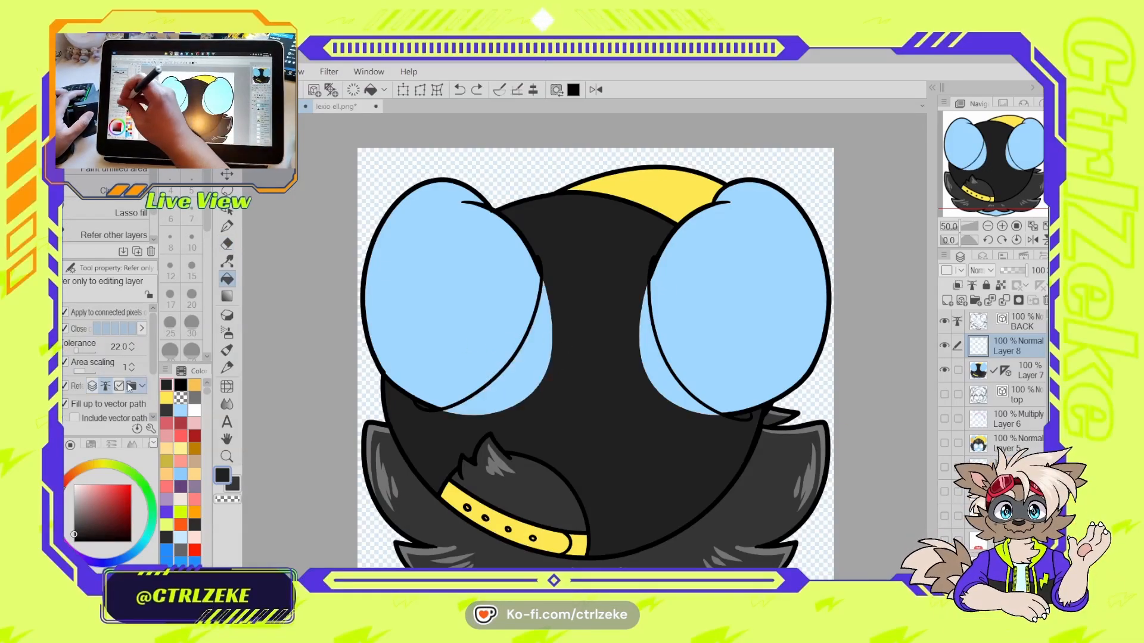
{"action": "left_click", "coordinate": [546, 316]}
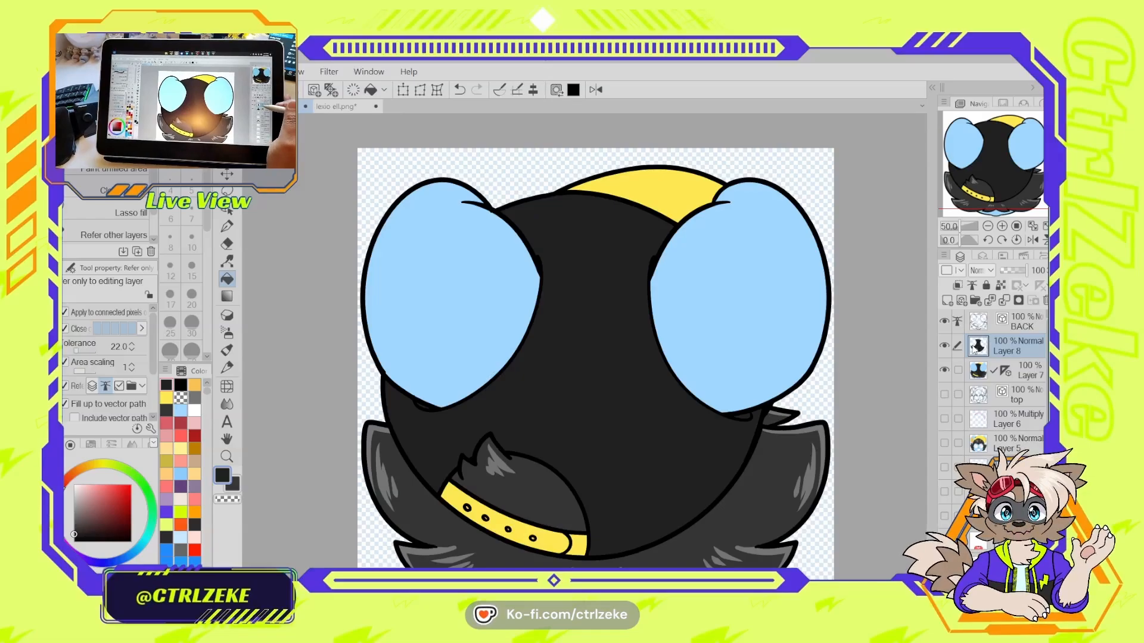
{"action": "key", "text": "ctrl+e"}
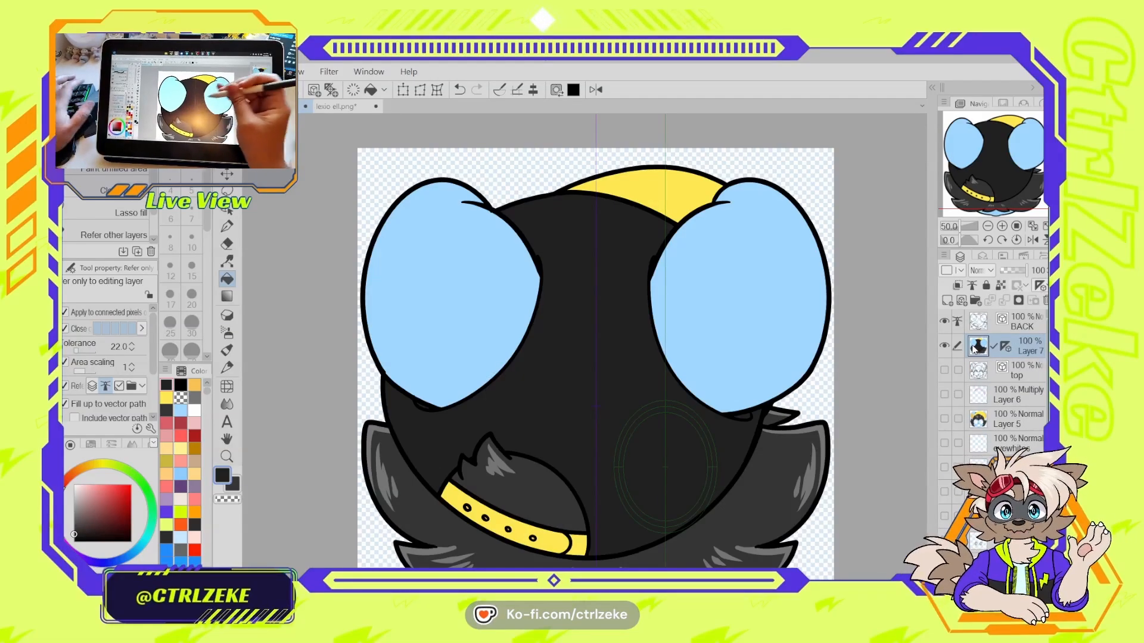
- Try to draw a small circle on the BACK line art layer in the middle of the head, between the ears
{"action": "left_click_drag", "start_coordinate": [617, 346], "coordinate": [597, 364]}
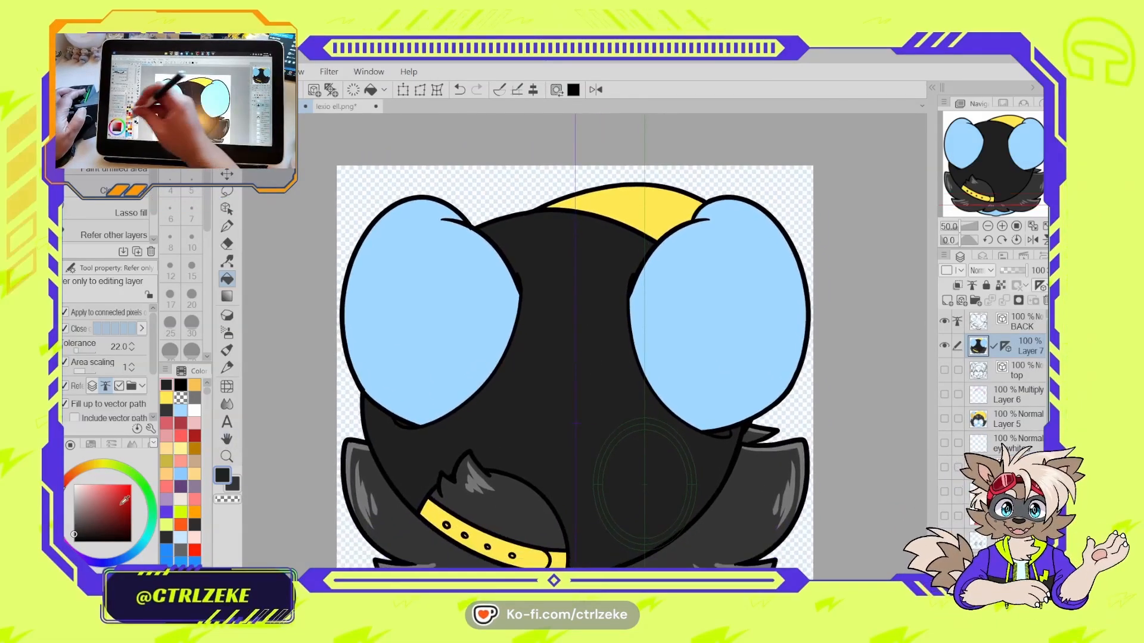
{"action": "left_click", "coordinate": [227, 227]}
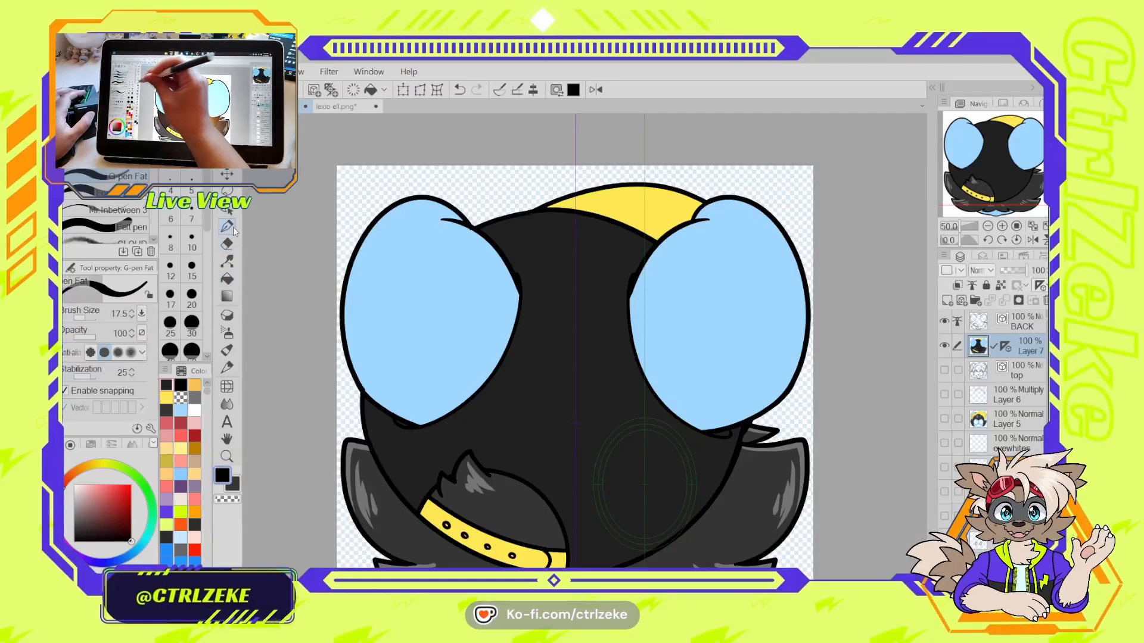
{"action": "left_click", "coordinate": [1022, 321]}
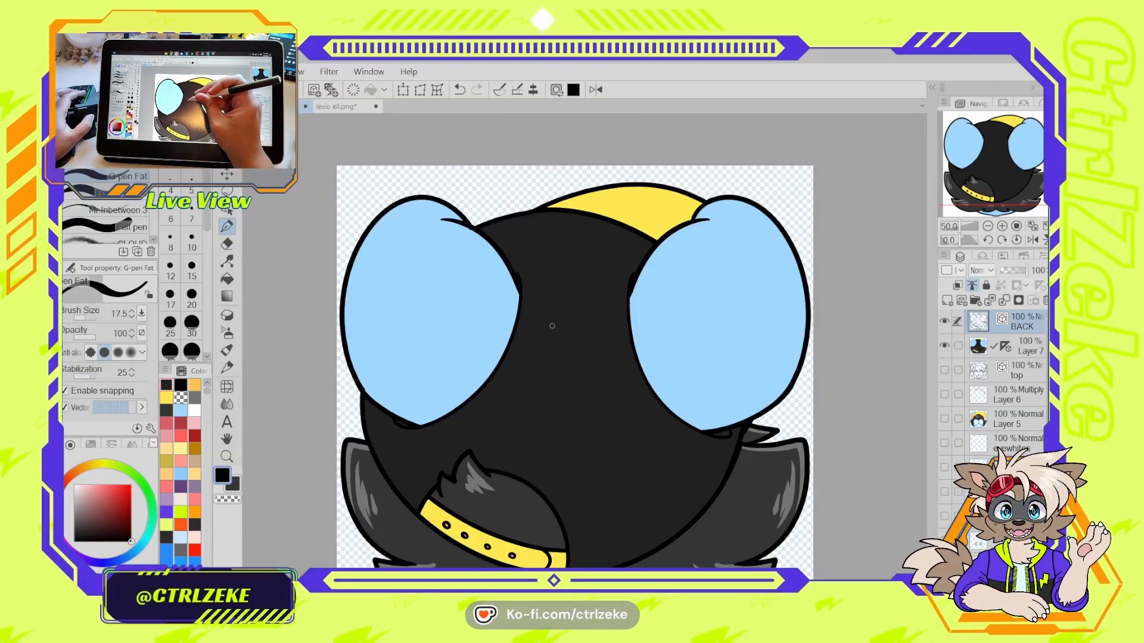
{"action": "mouse_move", "coordinate": [553, 314]}
{"action": "left_mouse_down"}
{"action": "mouse_move", "coordinate": [555, 339]}
{"action": "mouse_move", "coordinate": [568, 329]}
{"action": "mouse_move", "coordinate": [554, 311]}
{"action": "mouse_move", "coordinate": [545, 349]}
{"action": "mouse_move", "coordinate": [566, 329]}
{"action": "mouse_move", "coordinate": [540, 321]}
{"action": "left_mouse_up"}
{"action": "key", "text": "ctrl+z"}
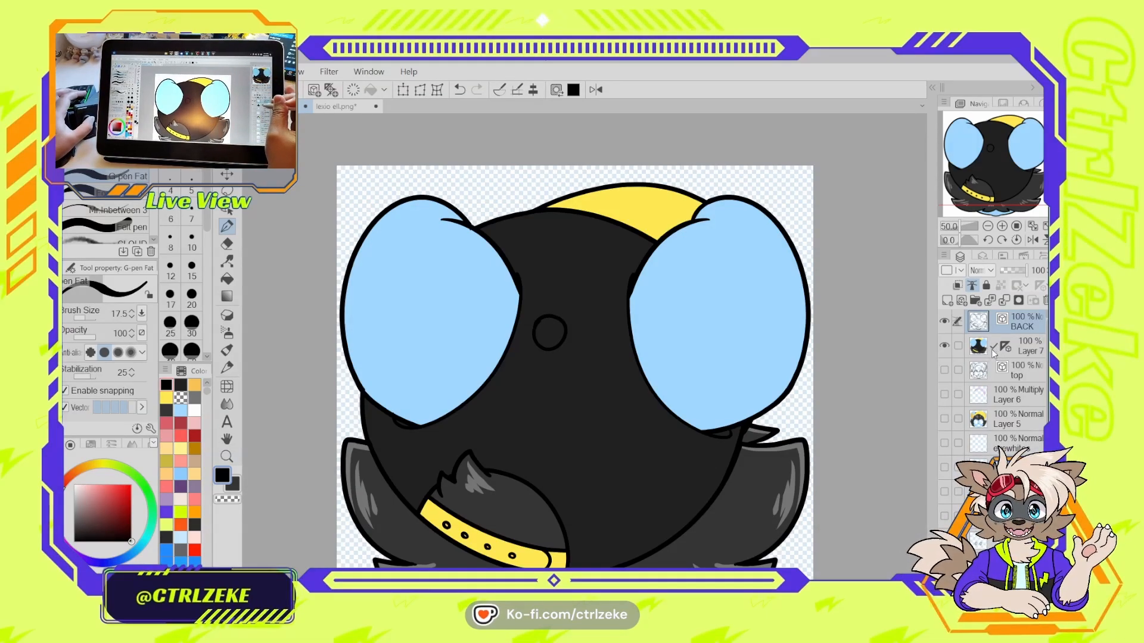
{"action": "key", "text": "ctrl+z"}
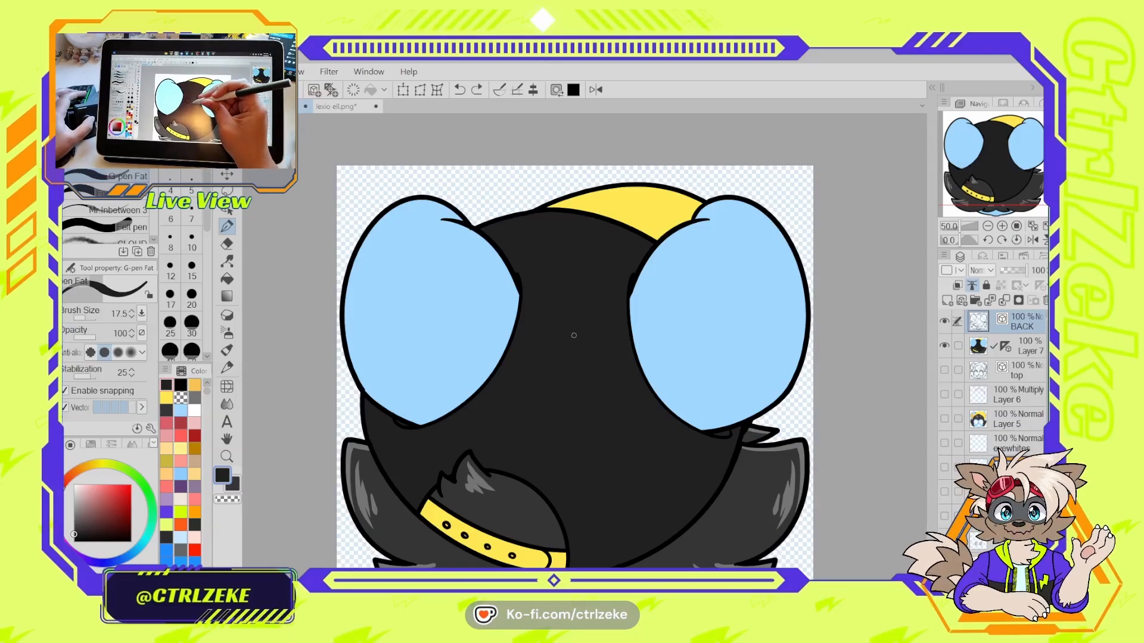
- Temporarily hide Layer 7 and erase the stray near-black circle from the BACK line art
{"action": "key", "text": "ctrl+minus"}
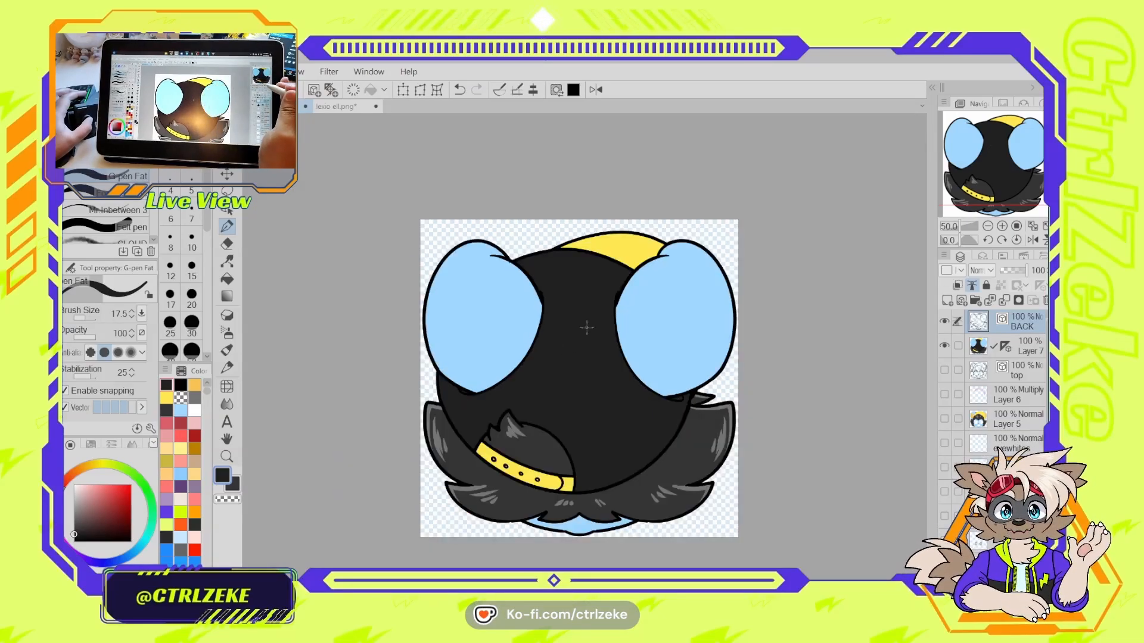
{"action": "key", "text": "ctrl+plus"}
{"action": "key", "text": "ctrl+plus"}
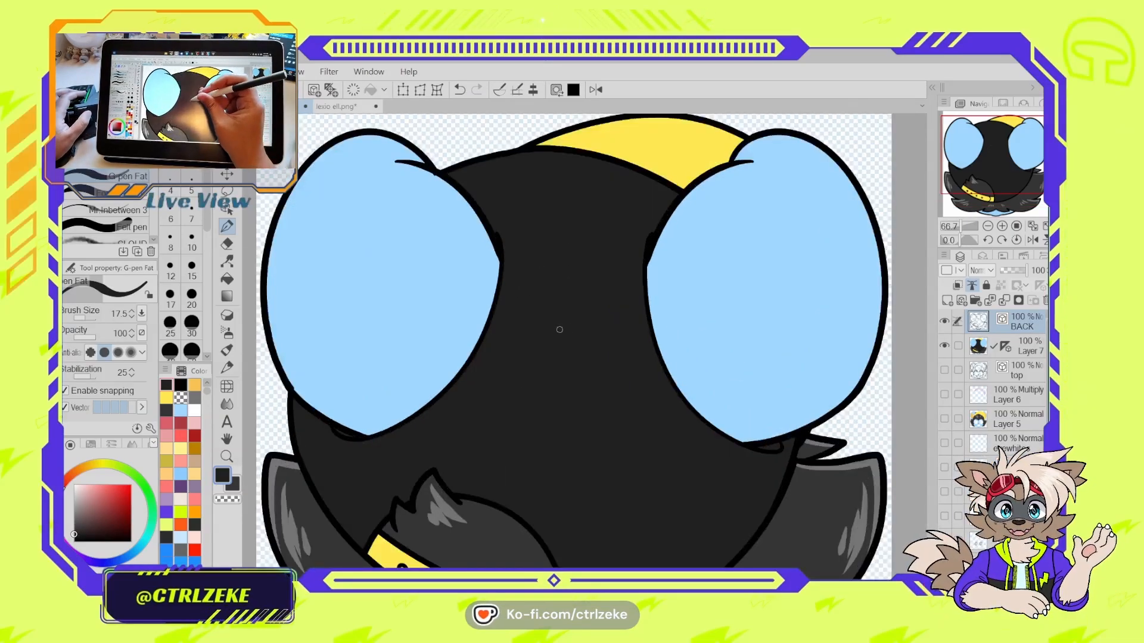
{"action": "left_click", "coordinate": [944, 345]}
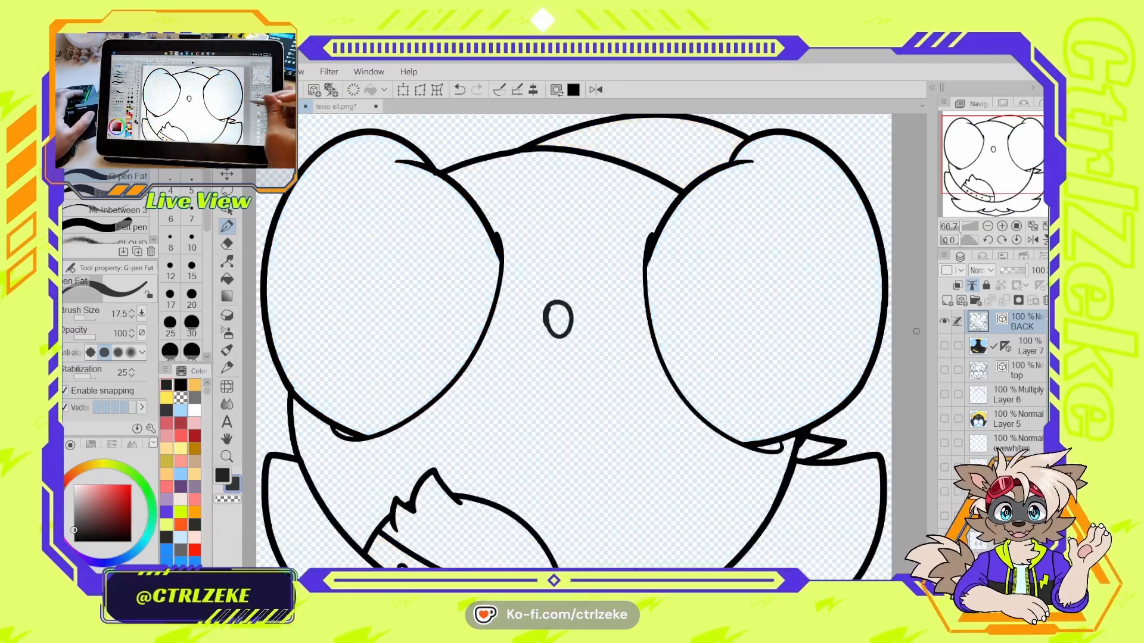
{"action": "key", "text": "e"}
{"action": "left_click_drag", "start_coordinate": [551, 319], "coordinate": [581, 314]}
{"action": "left_click", "coordinate": [944, 346]}
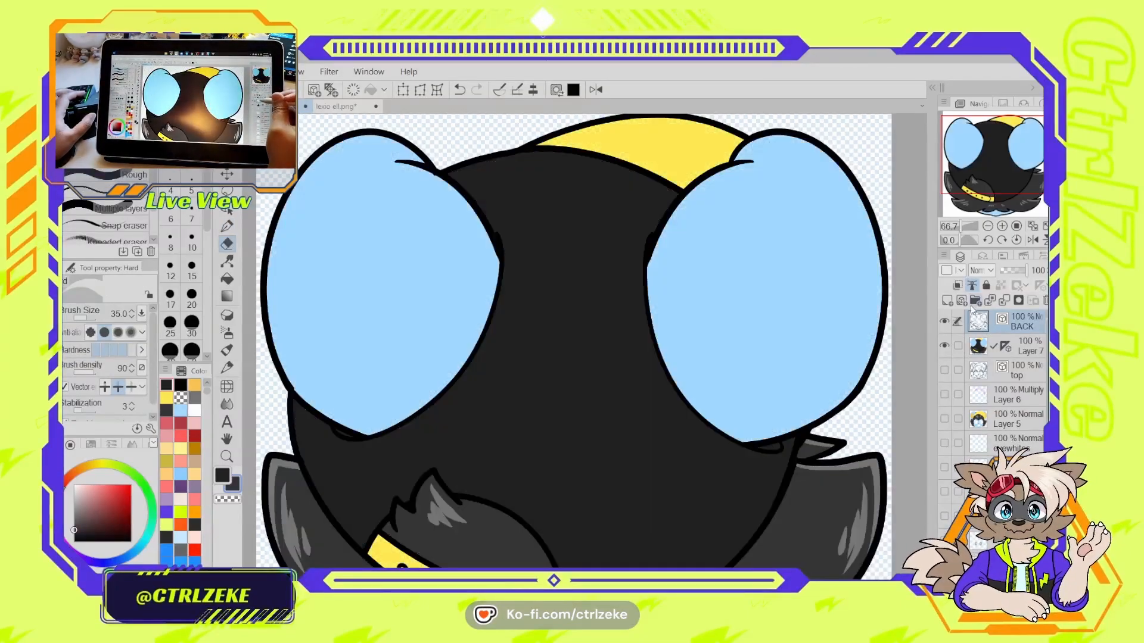
- Draw a small closed circle in black with the G-pen on the BACK layer, centred between the two ears
{"action": "key", "text": "p"}
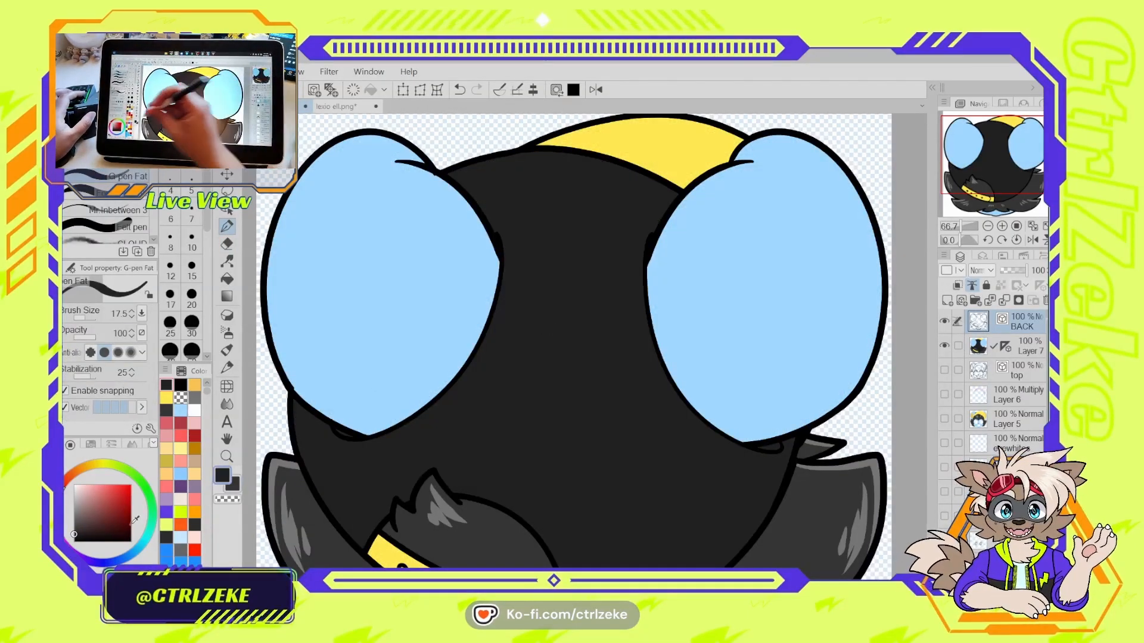
{"action": "left_click", "coordinate": [131, 541]}
{"action": "mouse_move", "coordinate": [550, 316]}
{"action": "left_mouse_down"}
{"action": "mouse_move", "coordinate": [571, 338]}
{"action": "mouse_move", "coordinate": [577, 316]}
{"action": "left_mouse_up"}
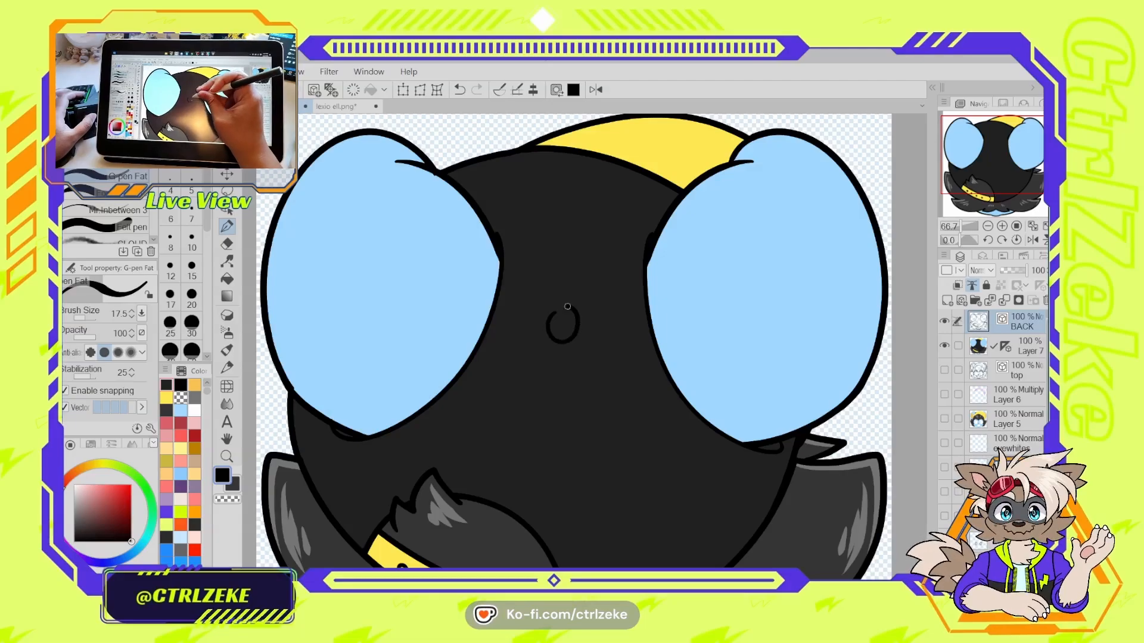
{"action": "scroll", "coordinate": [548, 323], "scroll_direction": "down", "scroll_amount": 1}
{"action": "scroll", "coordinate": [552, 314], "scroll_direction": "up", "scroll_amount": 1}
{"action": "key", "text": "ctrl+z"}
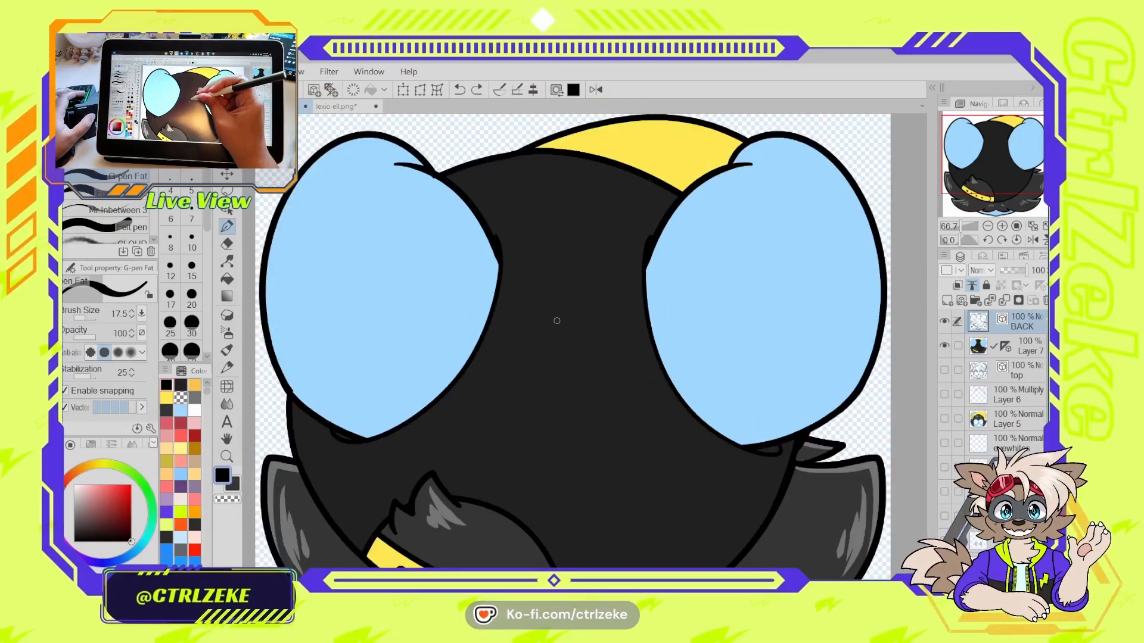
{"action": "left_click_drag", "start_coordinate": [554, 345], "coordinate": [550, 310]}
{"action": "scroll", "coordinate": [626, 298], "scroll_direction": "down", "scroll_amount": 2}
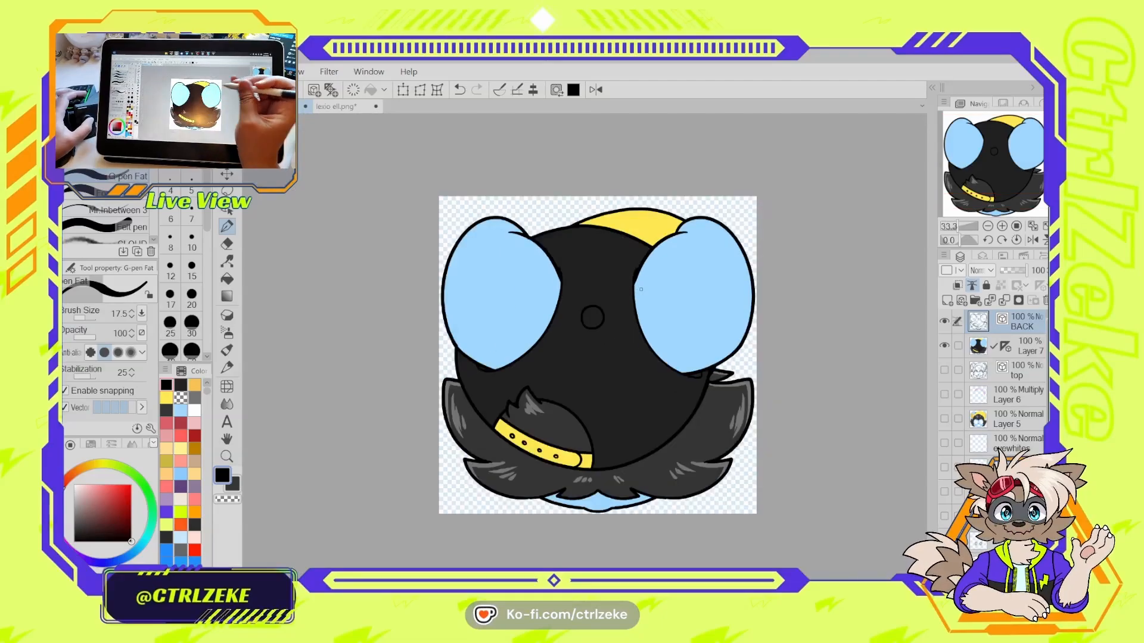
- Sample the yellow from the patch on top of the head and fill the small circle with it on Layer 7
{"action": "left_click", "coordinate": [980, 355]}
{"action": "key", "text": "ctrl+plus"}
{"action": "key", "text": "ctrl+plus"}
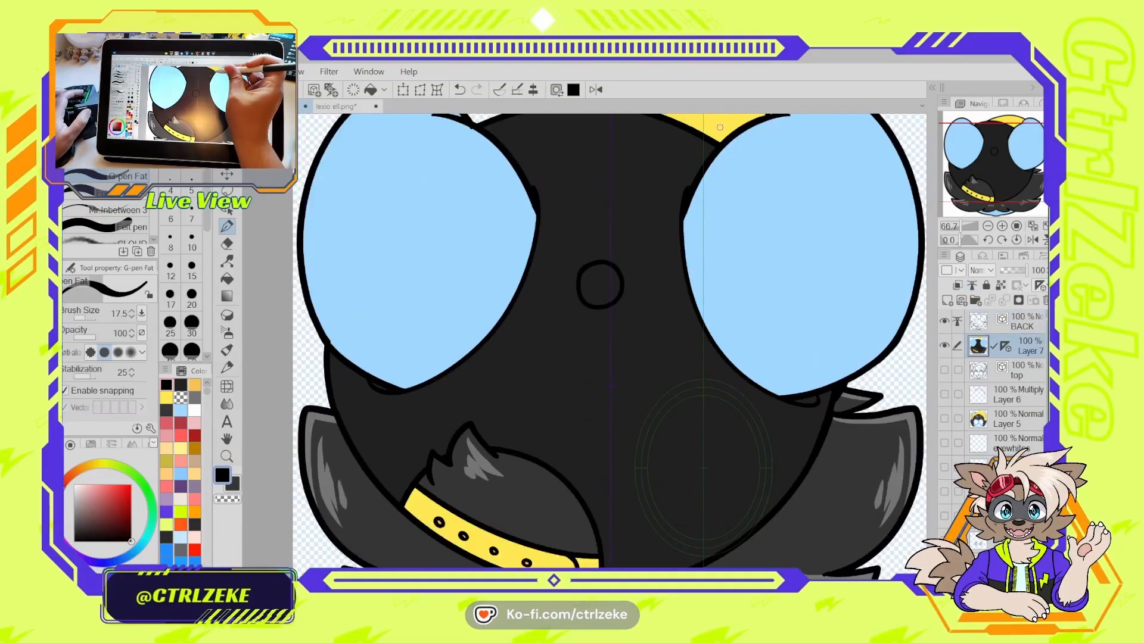
{"action": "left_click", "coordinate": [717, 128], "text": "alt"}
{"action": "left_click_drag", "start_coordinate": [686, 158], "coordinate": [651, 217]}
{"action": "key", "text": "g"}
{"action": "left_click", "coordinate": [566, 347]}
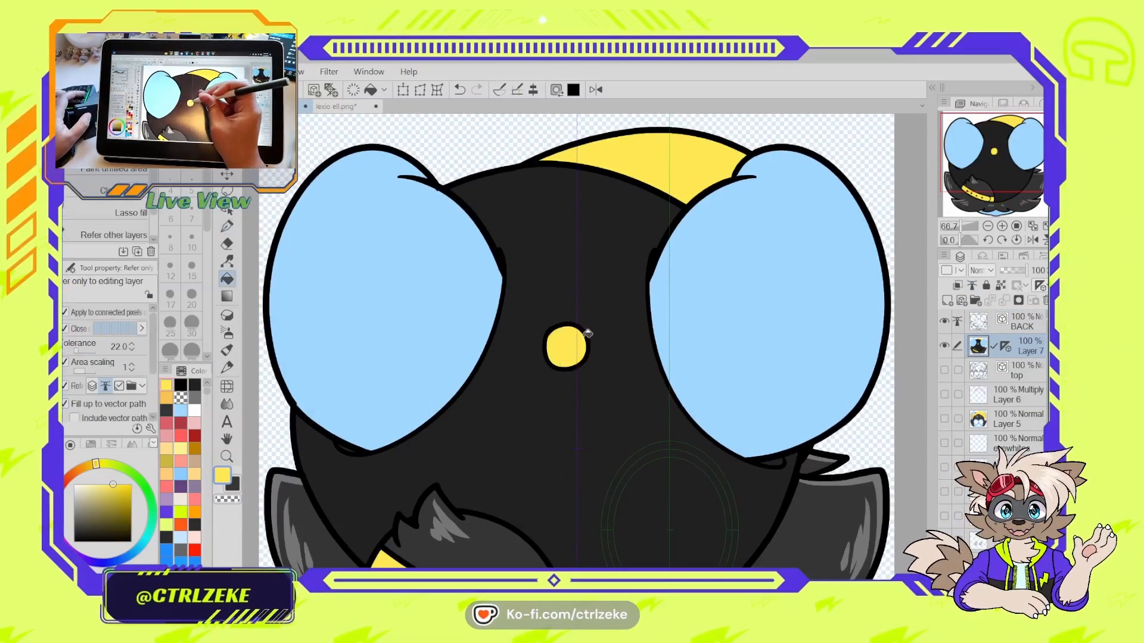
{"action": "scroll", "coordinate": [735, 273], "scroll_direction": "down", "scroll_amount": 3}
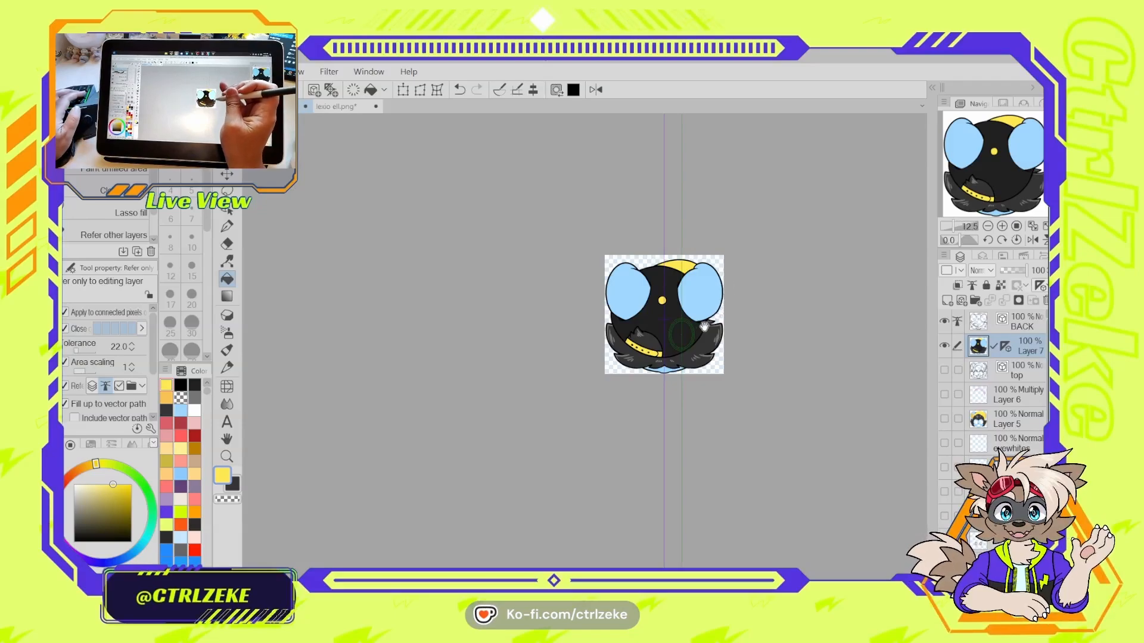
{"action": "left_click_drag", "start_coordinate": [739, 305], "coordinate": [695, 346]}
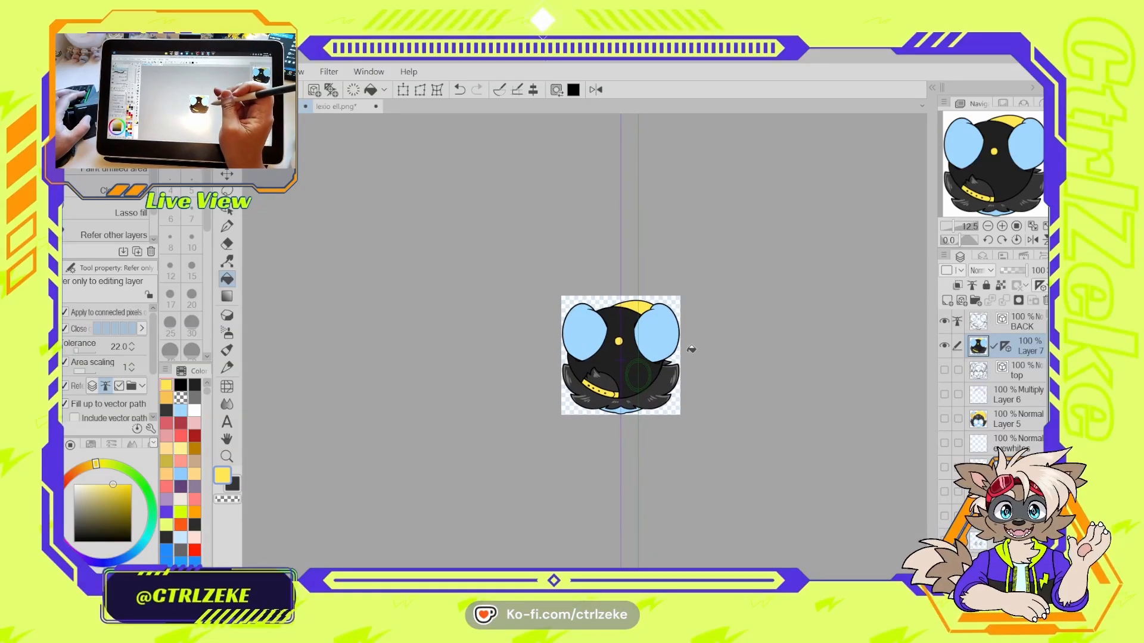
{"action": "scroll", "coordinate": [656, 322], "scroll_direction": "up", "scroll_amount": 2}
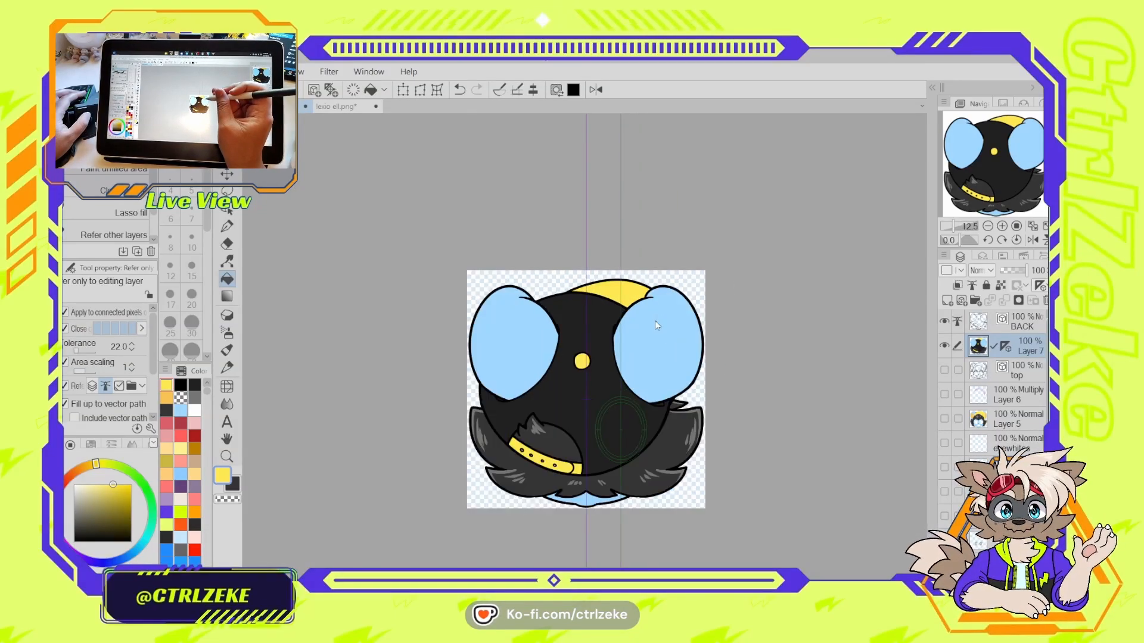
{"action": "scroll", "coordinate": [657, 324], "scroll_direction": "up", "scroll_amount": 1}
{"action": "mouse_move", "coordinate": [585, 410]}
{"action": "left_mouse_down"}
{"action": "mouse_move", "coordinate": [610, 378]}
{"action": "mouse_move", "coordinate": [607, 416]}
{"action": "left_mouse_up"}
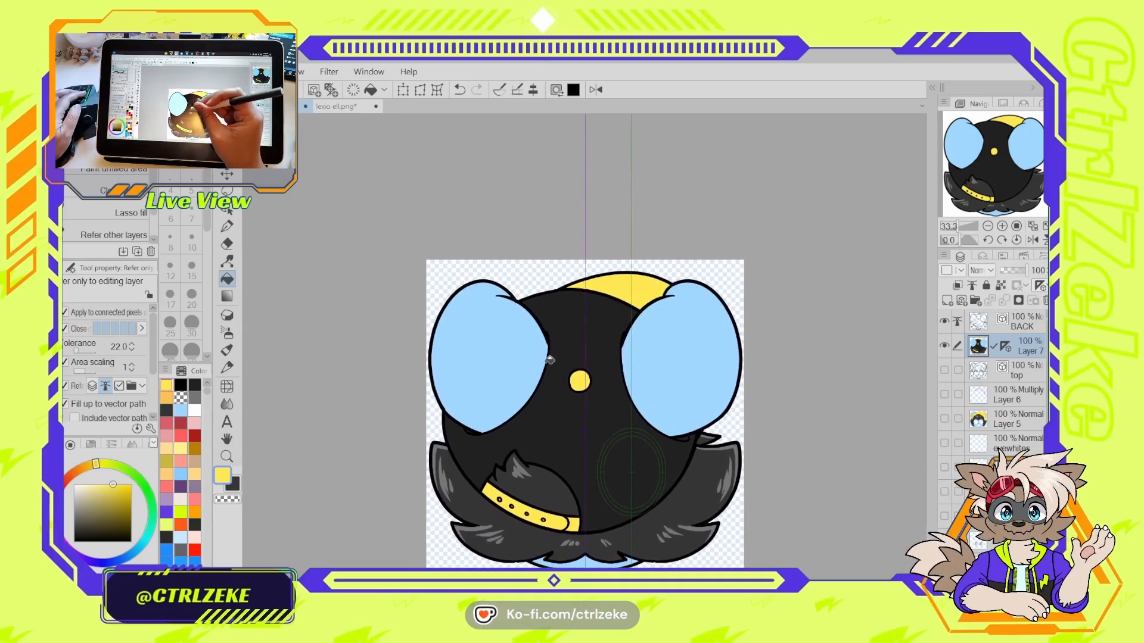
- Hide Layer 7 and make the BACK line art layer active with black as the drawing colour
{"action": "scroll", "coordinate": [577, 358], "scroll_direction": "up", "scroll_amount": 1}
{"action": "key", "text": "p"}
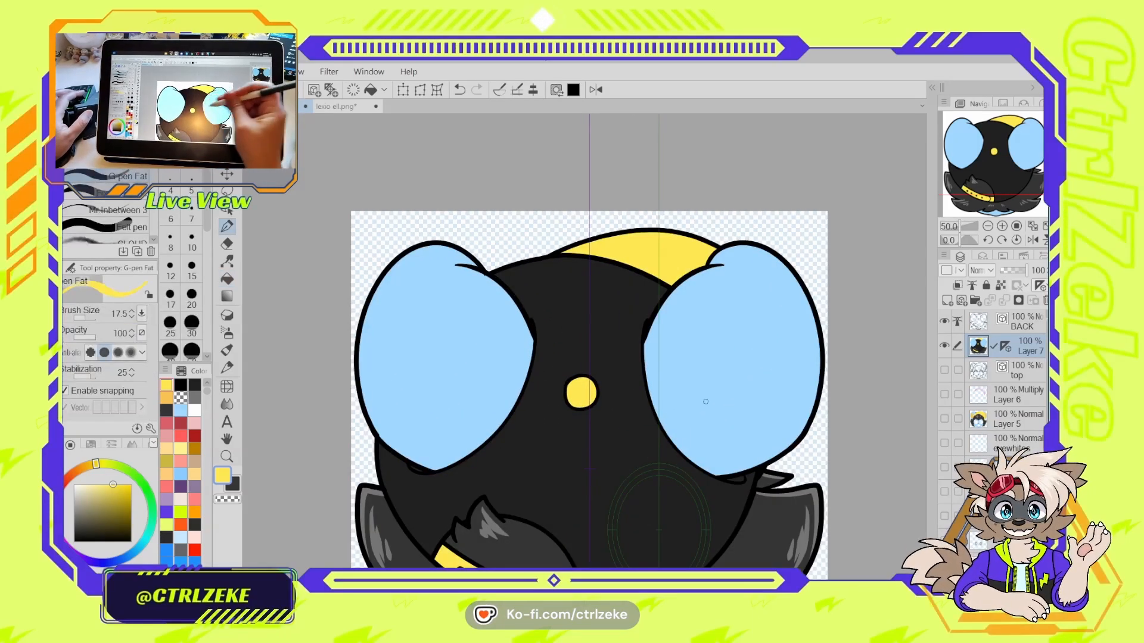
{"action": "left_click", "coordinate": [131, 541]}
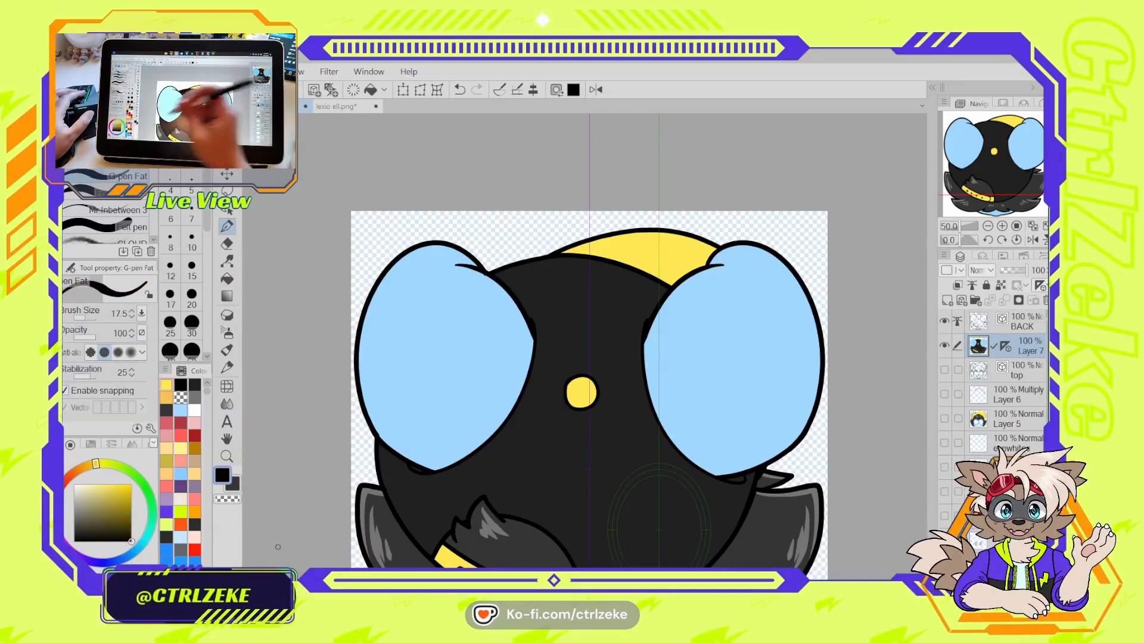
{"action": "left_click", "coordinate": [945, 346]}
{"action": "left_click", "coordinate": [977, 322]}
- Select the left ear's inner vector curve and rotate, move and stretch it to close the ear with a narrower shape
{"action": "key", "text": "o"}
{"action": "left_click", "coordinate": [517, 412]}
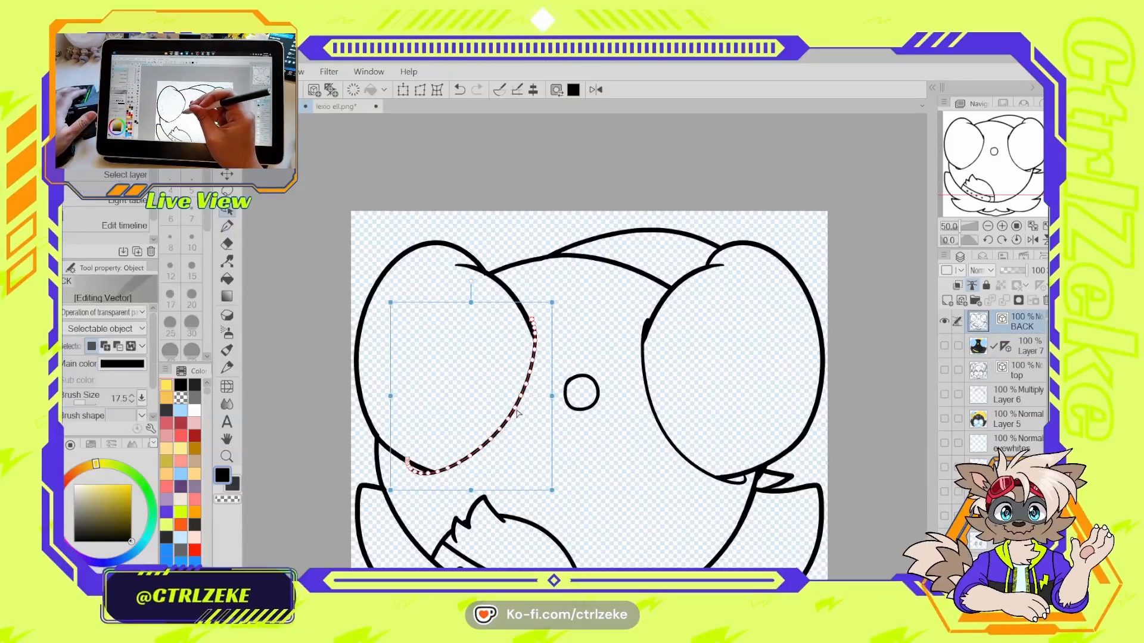
{"action": "left_click_drag", "start_coordinate": [482, 284], "coordinate": [545, 320]}
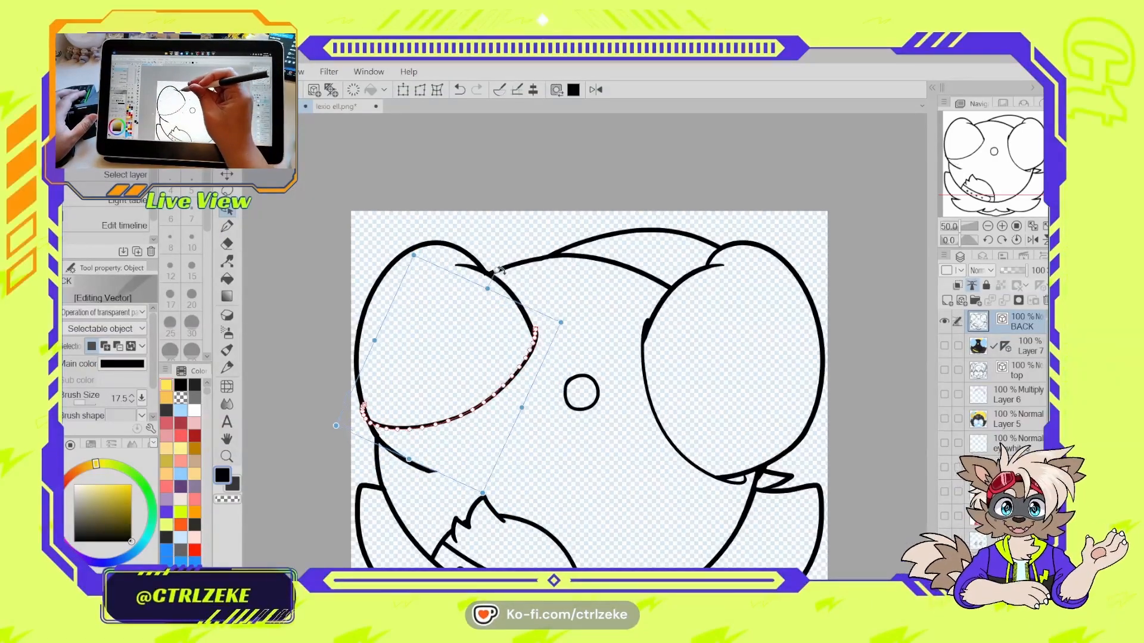
{"action": "left_click_drag", "start_coordinate": [499, 271], "coordinate": [455, 256]}
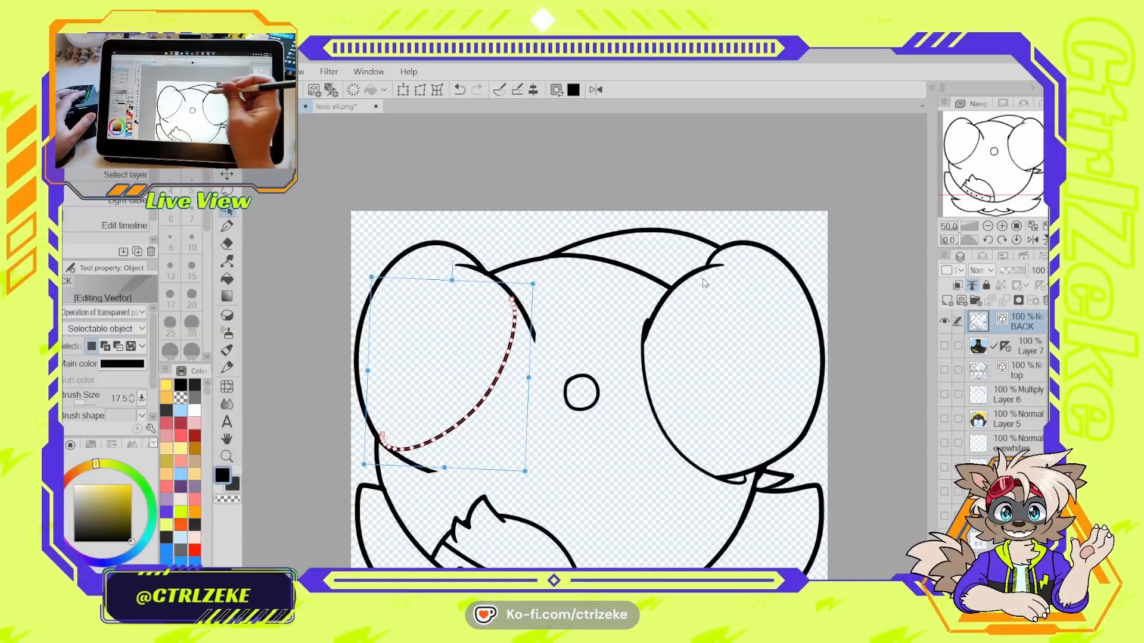
{"action": "left_click_drag", "start_coordinate": [534, 282], "coordinate": [536, 282]}
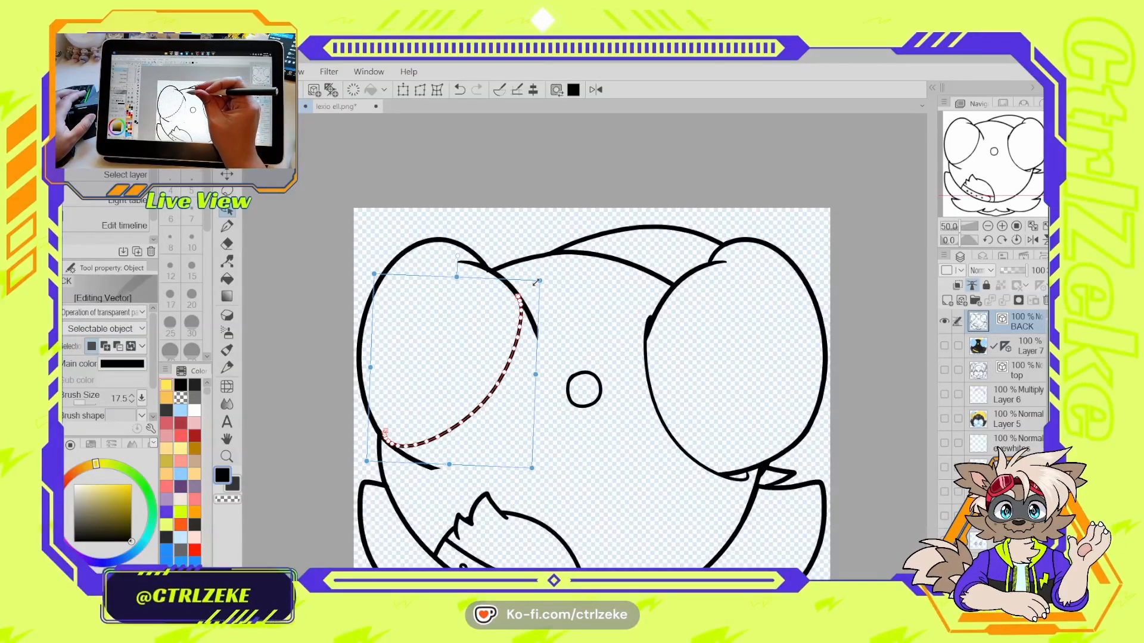
{"action": "left_click_drag", "start_coordinate": [448, 465], "coordinate": [448, 476]}
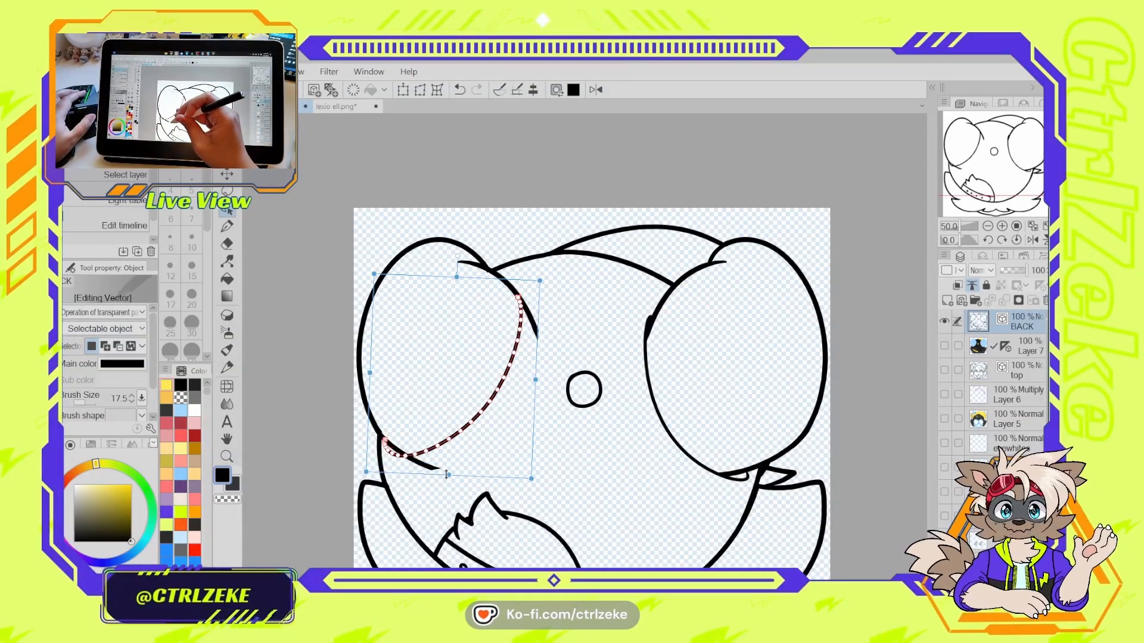
- Erase the line ends that overhang the left ear's repositioned inner curve
{"action": "key", "text": "e"}
{"action": "scroll", "coordinate": [429, 463], "scroll_direction": "down", "scroll_amount": 2}
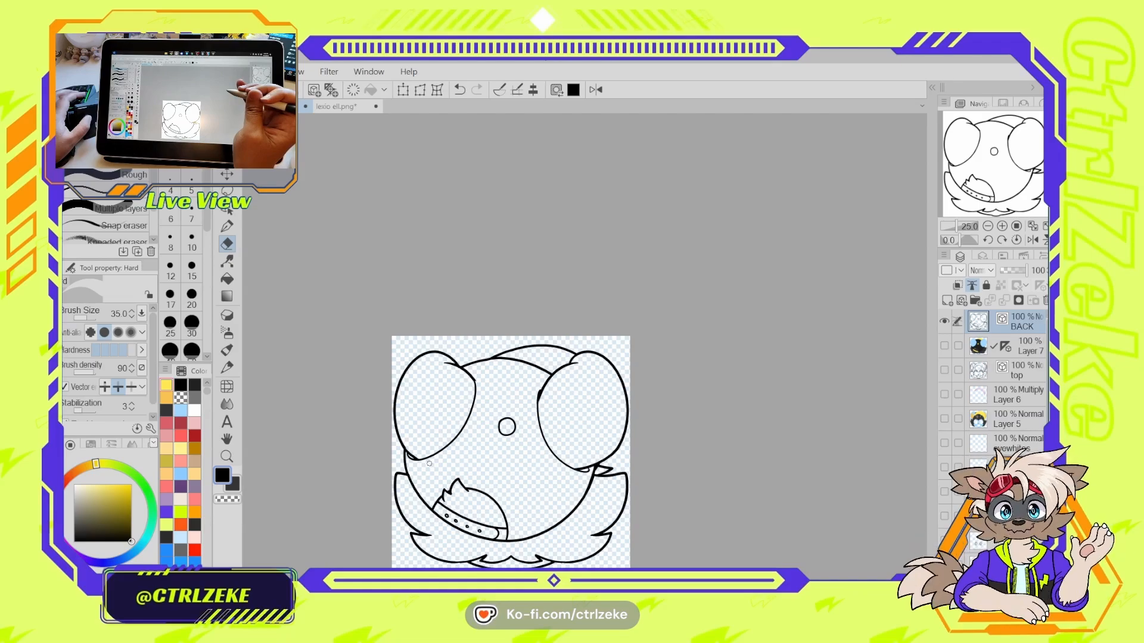
{"action": "scroll", "coordinate": [493, 447], "scroll_direction": "up", "scroll_amount": 2}
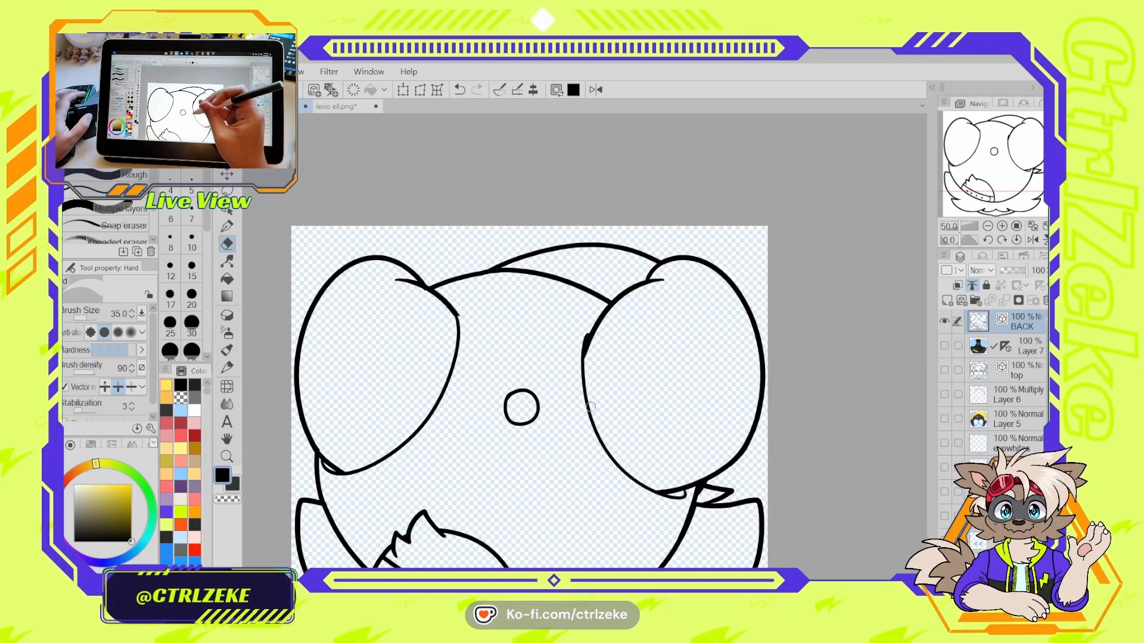
- Try to reshape the right ear's inner outline by pinching the vector line
{"action": "key", "text": "y"}
{"action": "left_click_drag", "start_coordinate": [589, 405], "coordinate": [590, 401]}
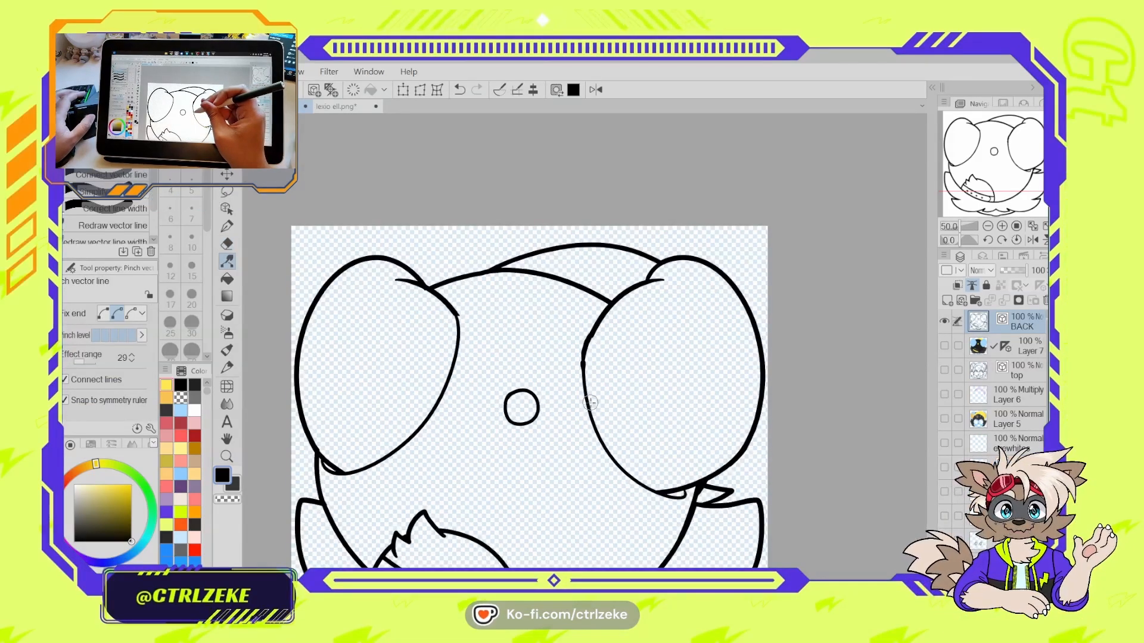
{"action": "key", "text": "ctrl+z"}
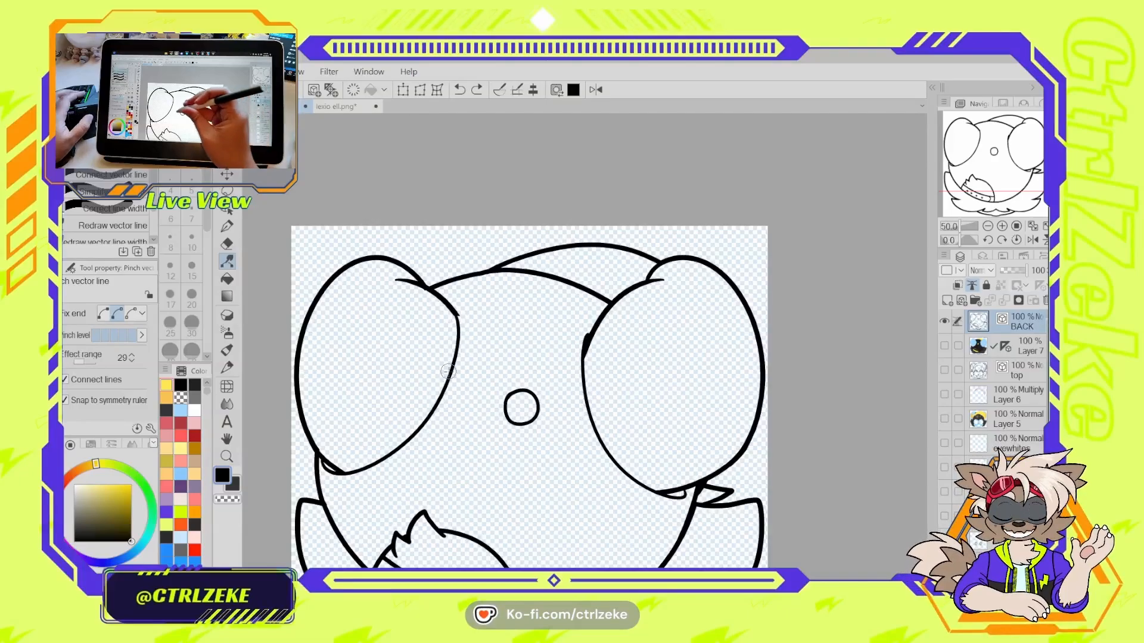
- Thicken the left ear's upper inner corner with black G-pen strokes where the two outline curves meet
{"action": "scroll", "coordinate": [454, 332], "scroll_direction": "up", "scroll_amount": 2}
{"action": "key", "text": "y"}
{"action": "key", "text": "y"}
{"action": "left_click_drag", "start_coordinate": [461, 329], "coordinate": [453, 295]}
{"action": "key", "text": "p"}
{"action": "key", "text": "ctrl+z"}
{"action": "key", "text": "ctrl+z"}
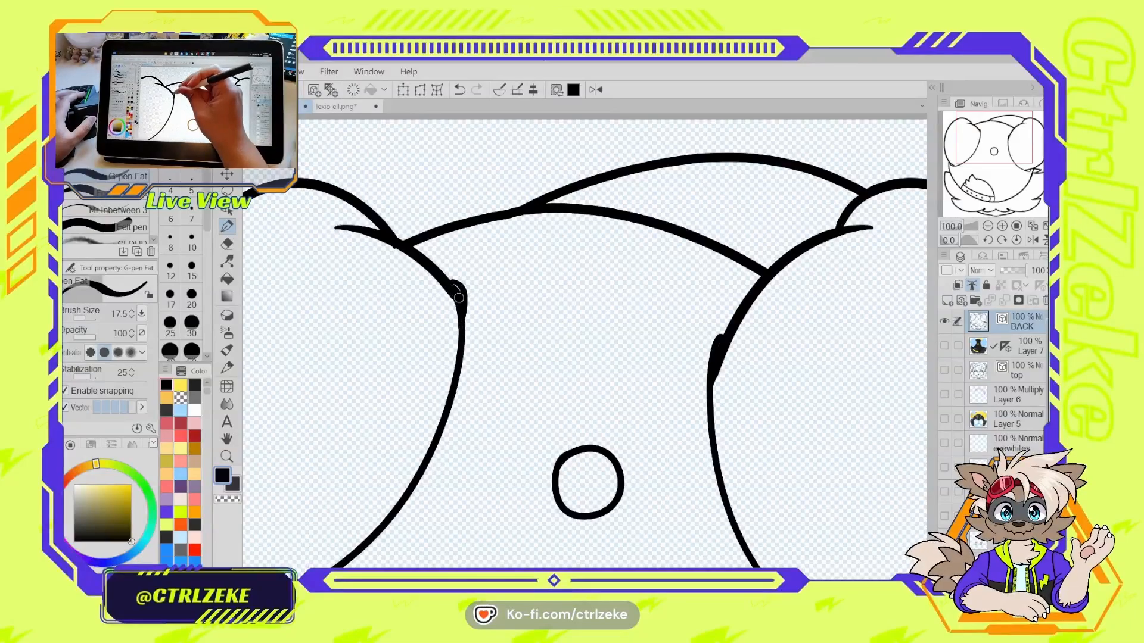
{"action": "left_click_drag", "start_coordinate": [456, 286], "coordinate": [465, 324]}
- Fill the small gaps at the lower tips of both ear outlines with black G-pen strokes
{"action": "left_click_drag", "start_coordinate": [506, 390], "coordinate": [773, 199]}
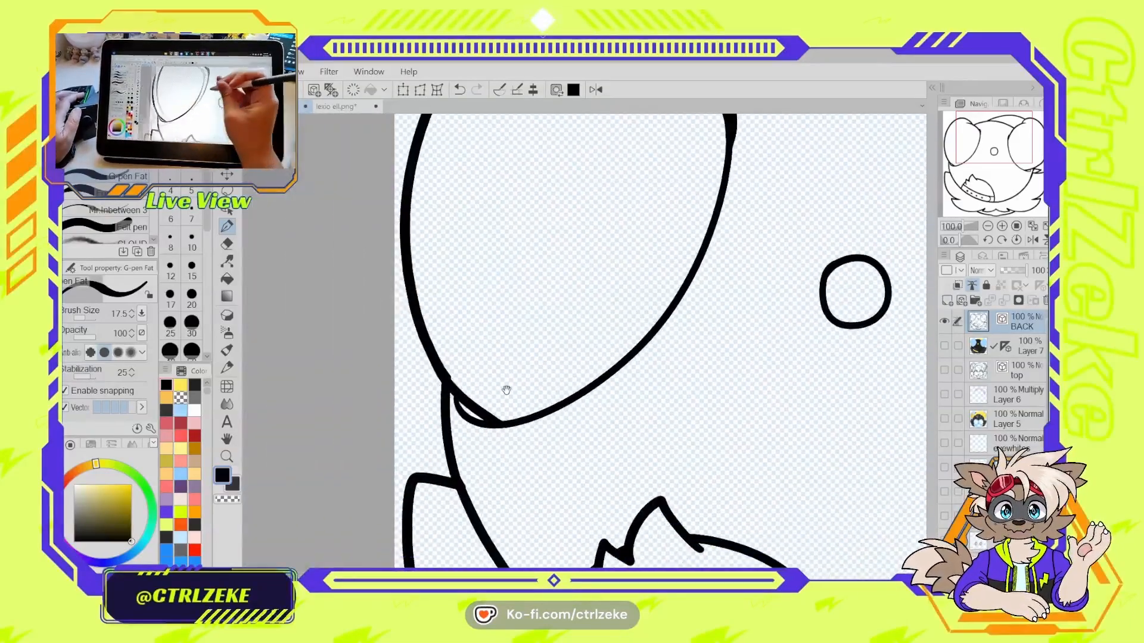
{"action": "left_click_drag", "start_coordinate": [465, 409], "coordinate": [484, 423]}
{"action": "left_click_drag", "start_coordinate": [630, 355], "coordinate": [259, 431]}
{"action": "left_click_drag", "start_coordinate": [648, 381], "coordinate": [632, 470]}
{"action": "left_click_drag", "start_coordinate": [708, 475], "coordinate": [606, 274]}
{"action": "left_click_drag", "start_coordinate": [658, 431], "coordinate": [695, 429]}
{"action": "scroll", "coordinate": [698, 410], "scroll_direction": "down", "scroll_amount": 2}
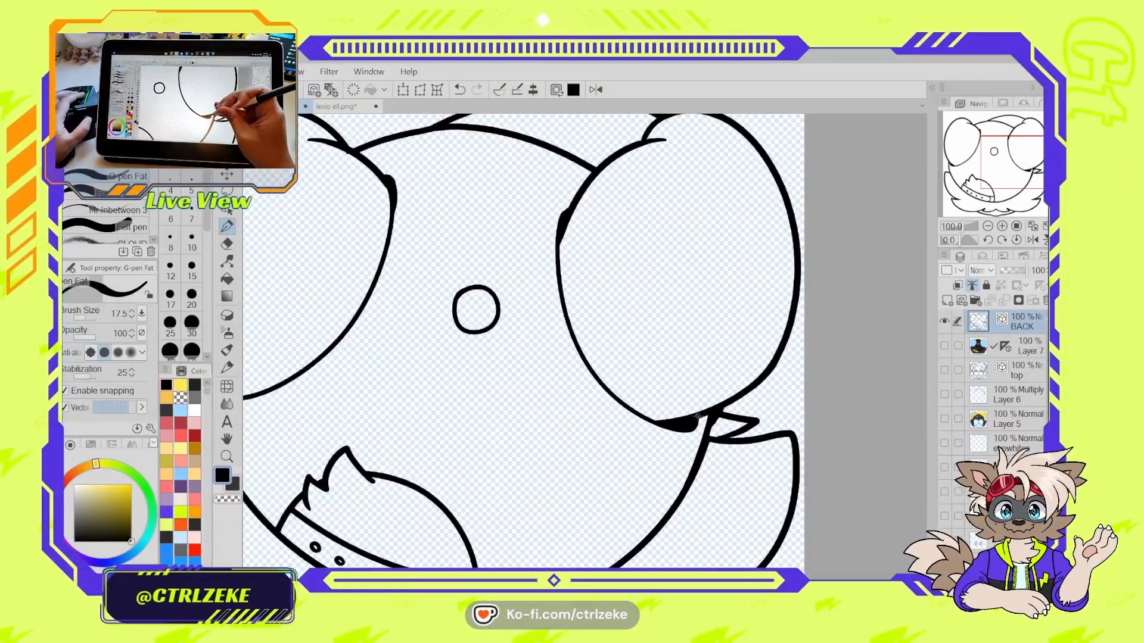
{"action": "scroll", "coordinate": [452, 226], "scroll_direction": "up", "scroll_amount": 3}
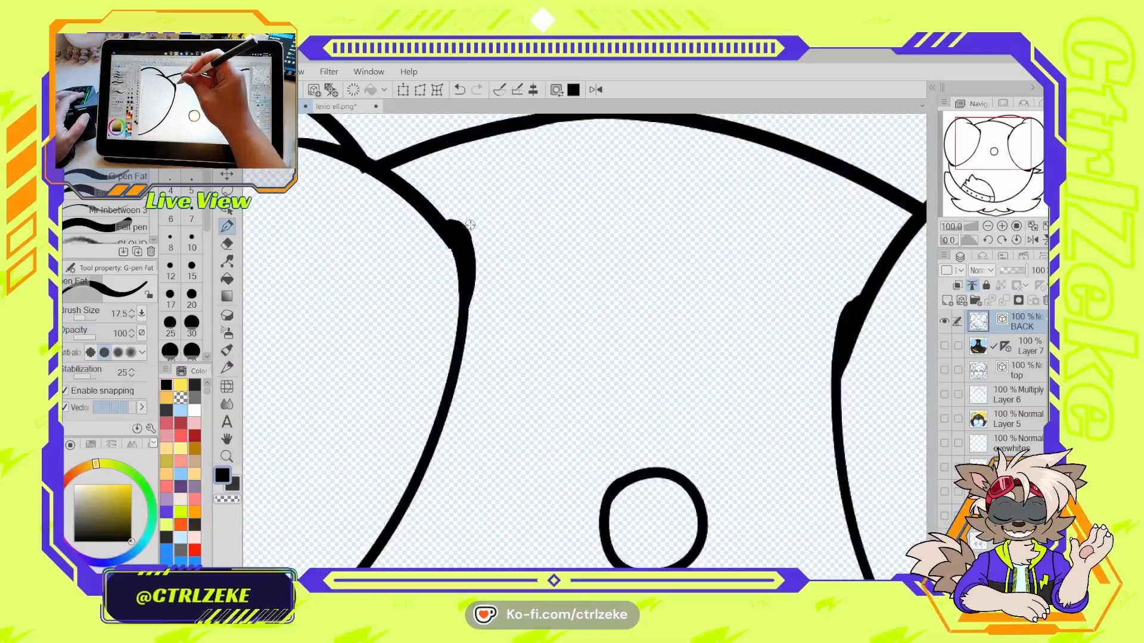
{"action": "scroll", "coordinate": [464, 316], "scroll_direction": "down", "scroll_amount": 4}
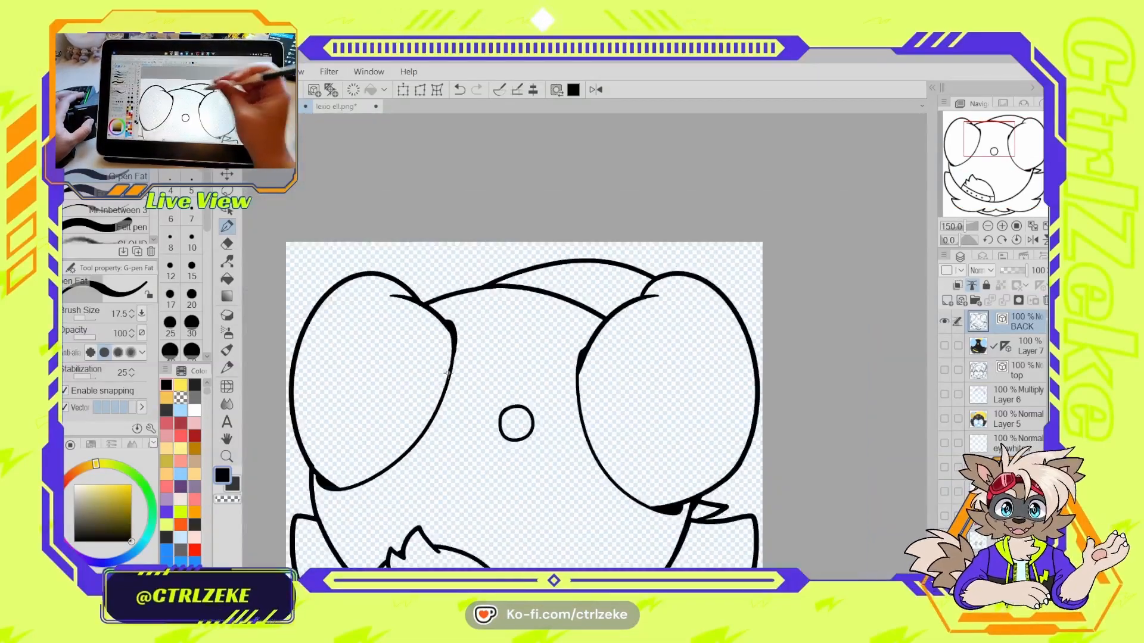
- Show Layer 7 and cover the excess blue beside the left ear's inner outline with the head's sampled dark colour, including the leftover seams
{"action": "left_click", "coordinate": [945, 346]}
{"action": "key", "text": "ctrl+plus"}
{"action": "key", "text": "ctrl+plus"}
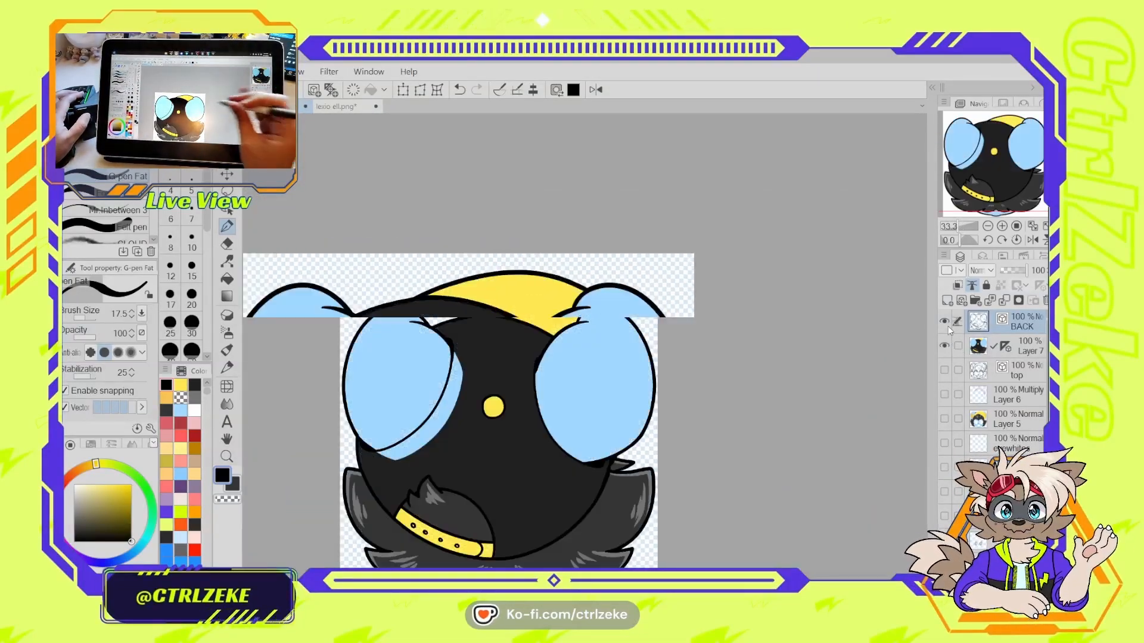
{"action": "left_click", "coordinate": [425, 385], "text": "alt"}
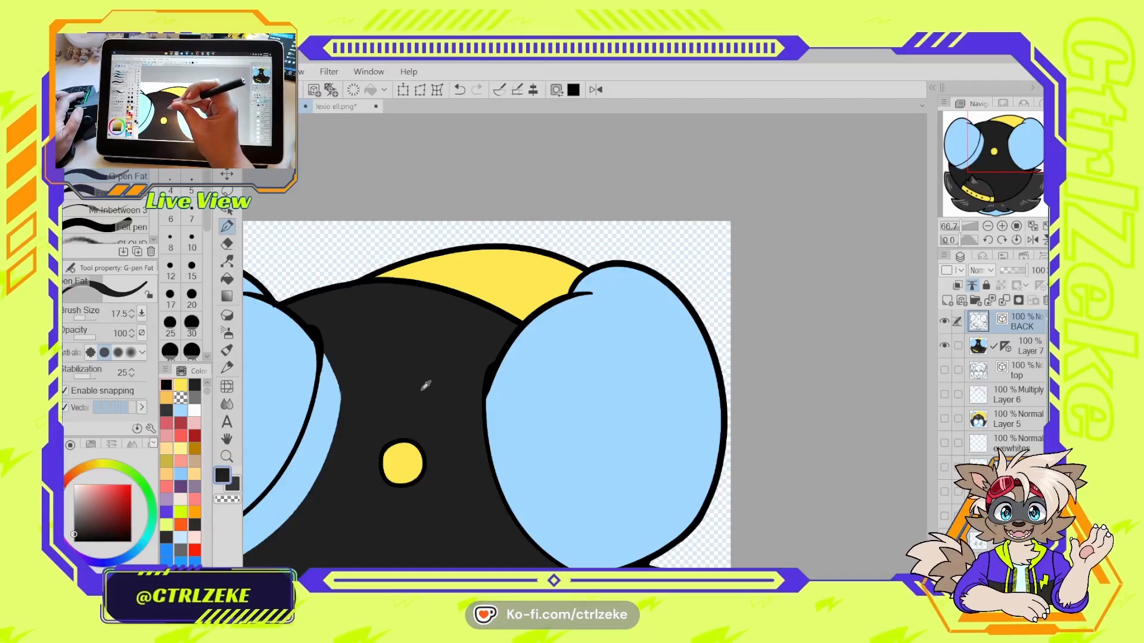
{"action": "left_click_drag", "start_coordinate": [390, 412], "coordinate": [566, 364]}
{"action": "left_click", "coordinate": [980, 340]}
{"action": "key", "text": "g"}
{"action": "left_click", "coordinate": [484, 403]}
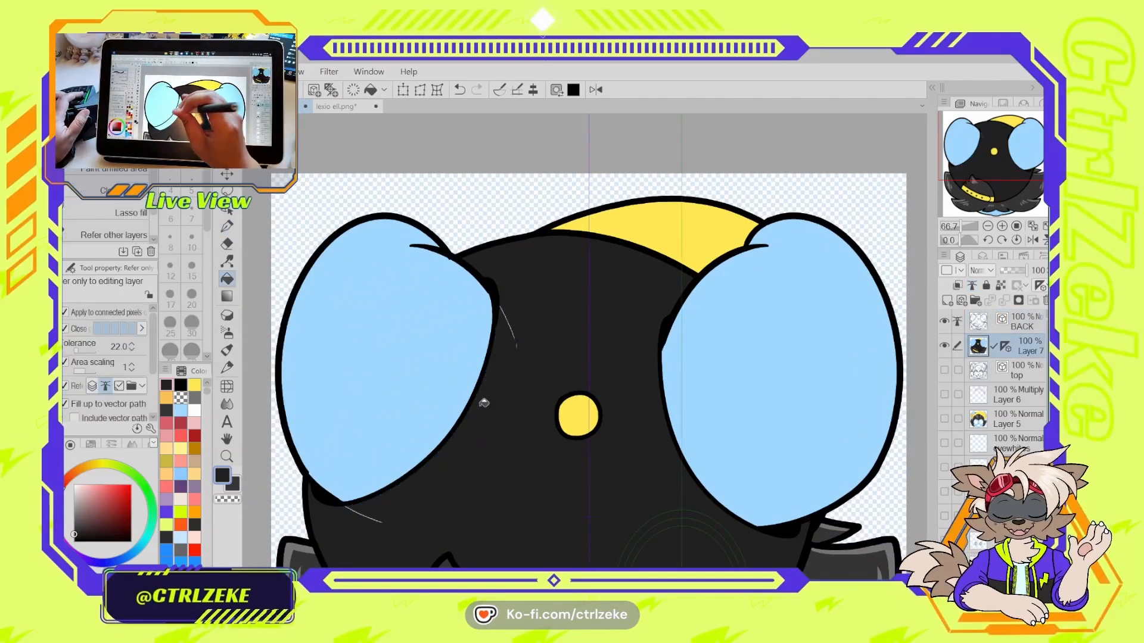
{"action": "key", "text": "p"}
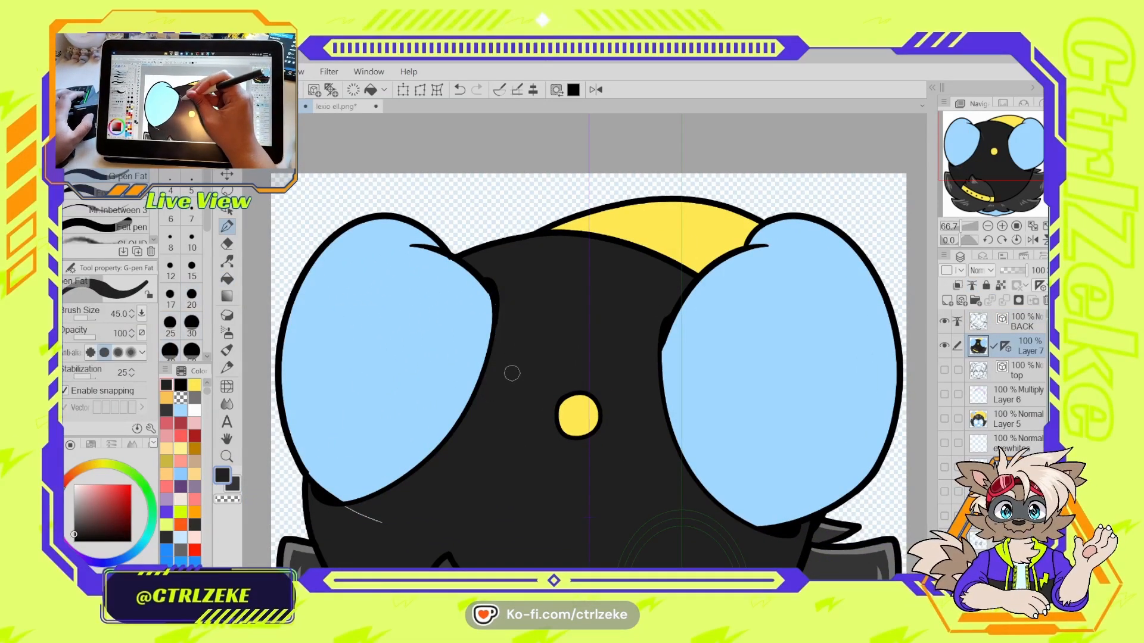
{"action": "left_click_drag", "start_coordinate": [411, 519], "coordinate": [353, 510]}
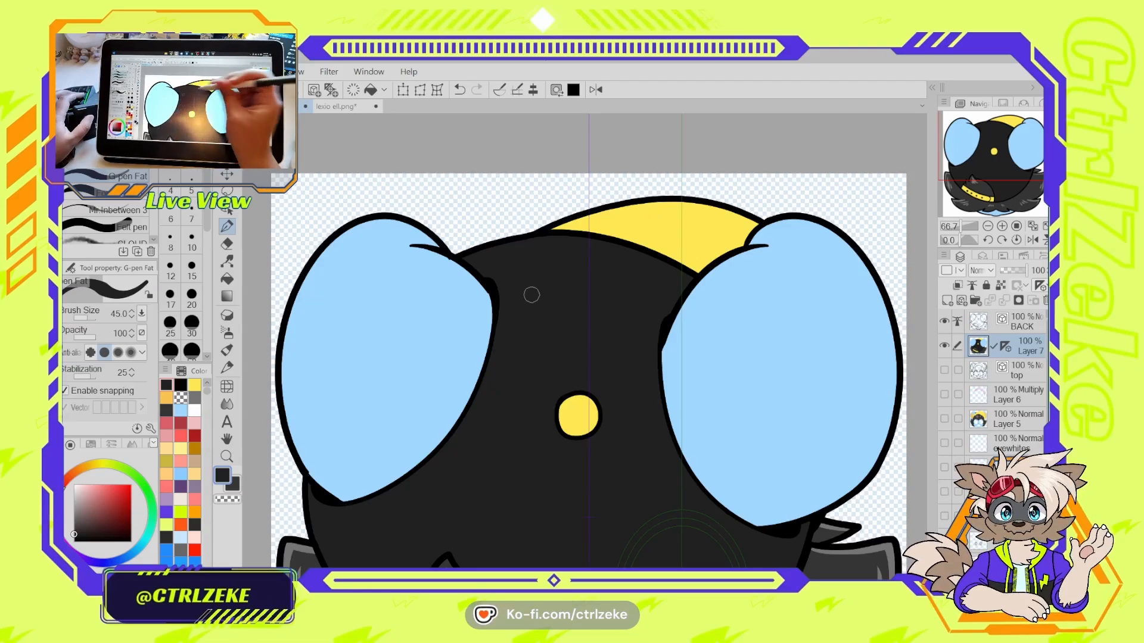
- Step back through the recent edits to compare the earlier ear shapes on the whole head, and restore the edits
{"action": "key", "text": "ctrl+minus"}
{"action": "key", "text": "ctrl+minus"}
{"action": "key", "text": "ctrl+minus"}
{"action": "key", "text": "ctrl+minus"}
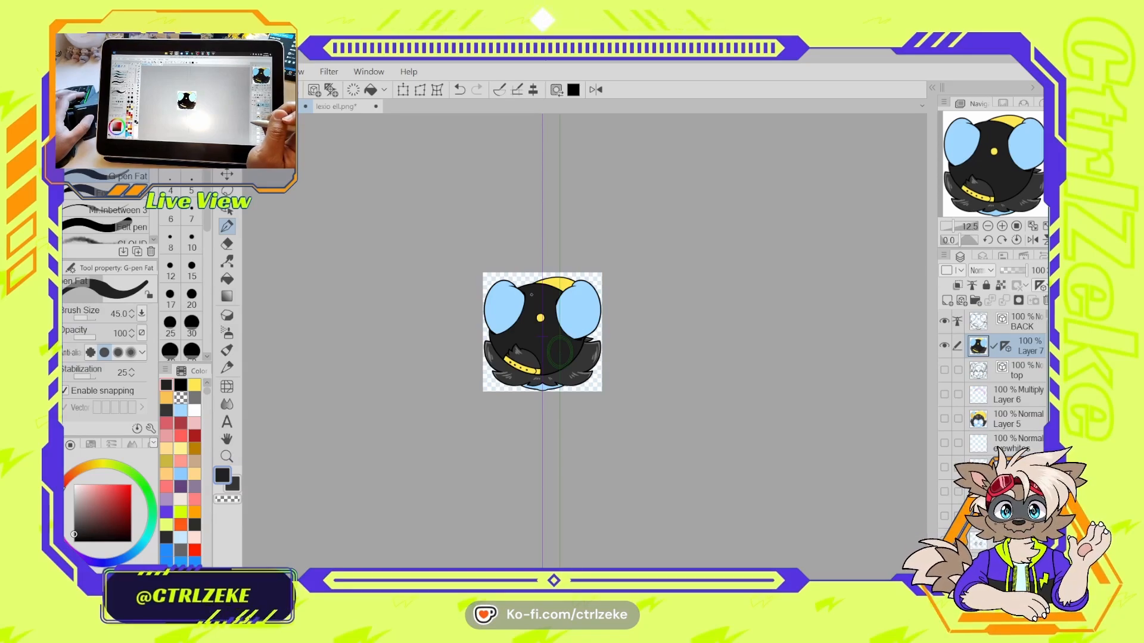
{"action": "key", "text": "ctrl+plus"}
{"action": "key", "text": "ctrl+plus"}
{"action": "key", "text": "ctrl+plus"}
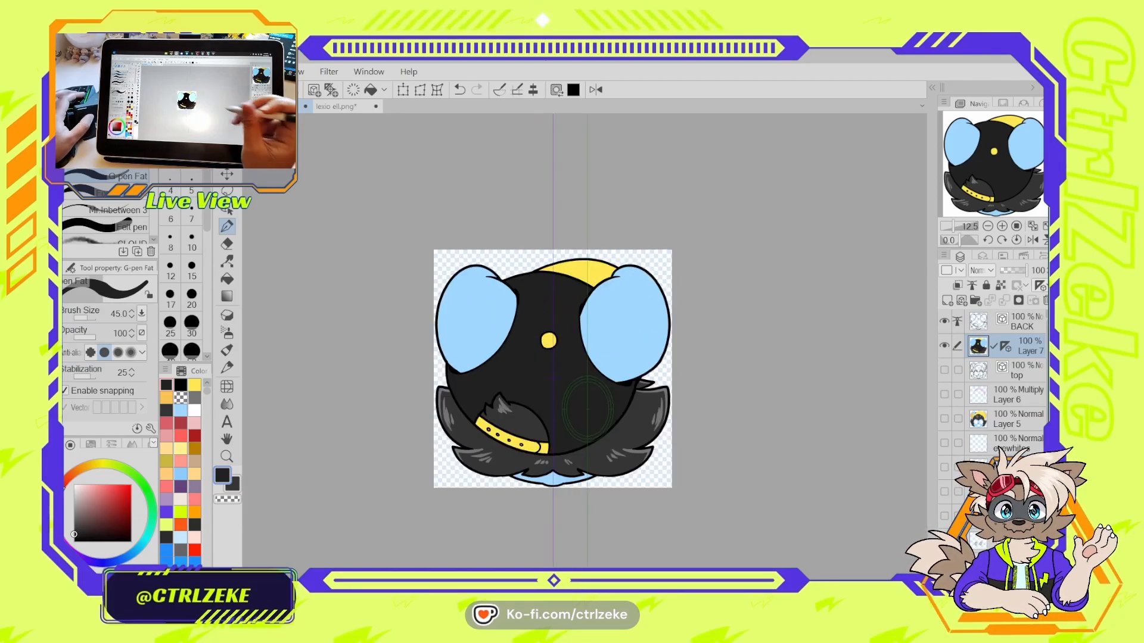
{"action": "key", "text": "ctrl+z"}
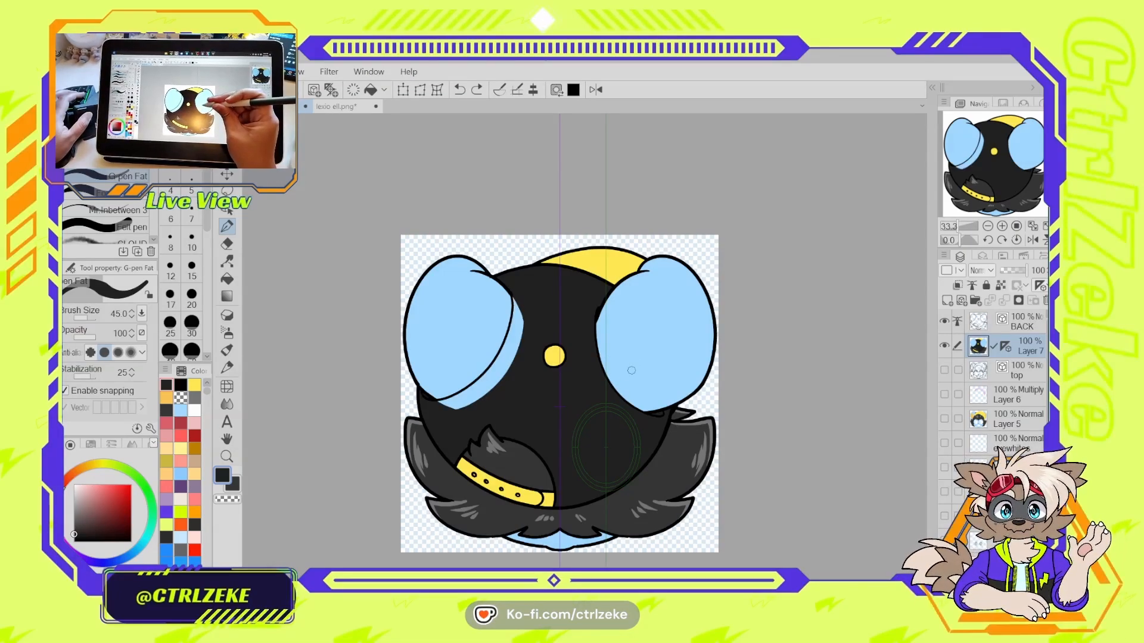
{"action": "key", "text": "ctrl+z"}
{"action": "key", "text": "ctrl+z"}
{"action": "key", "text": "ctrl+z"}
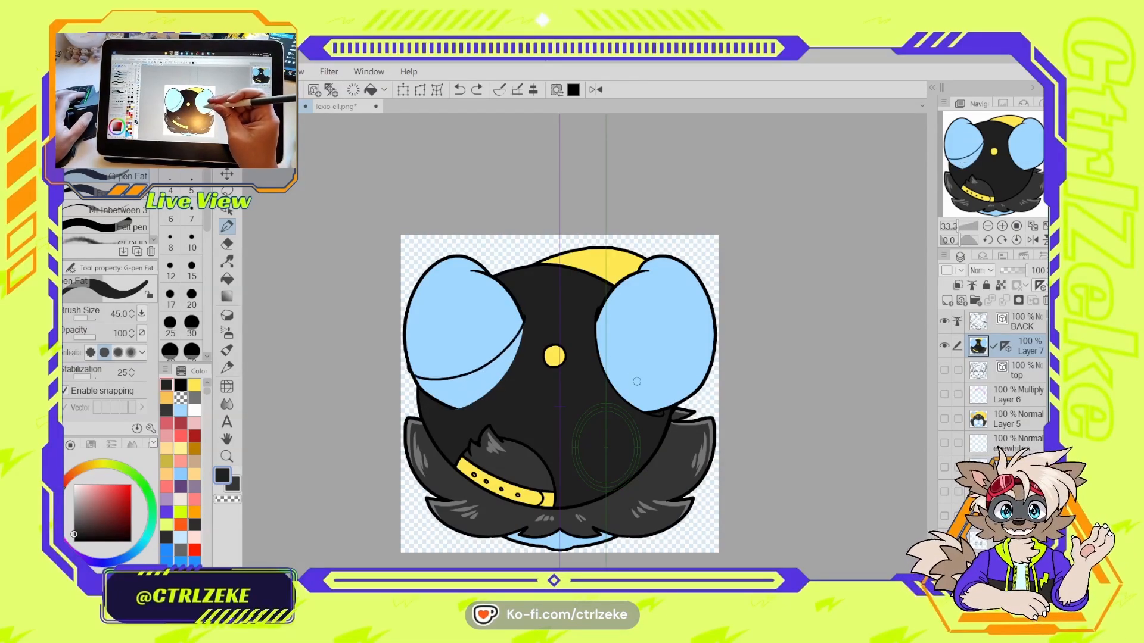
{"action": "key", "text": "ctrl+z"}
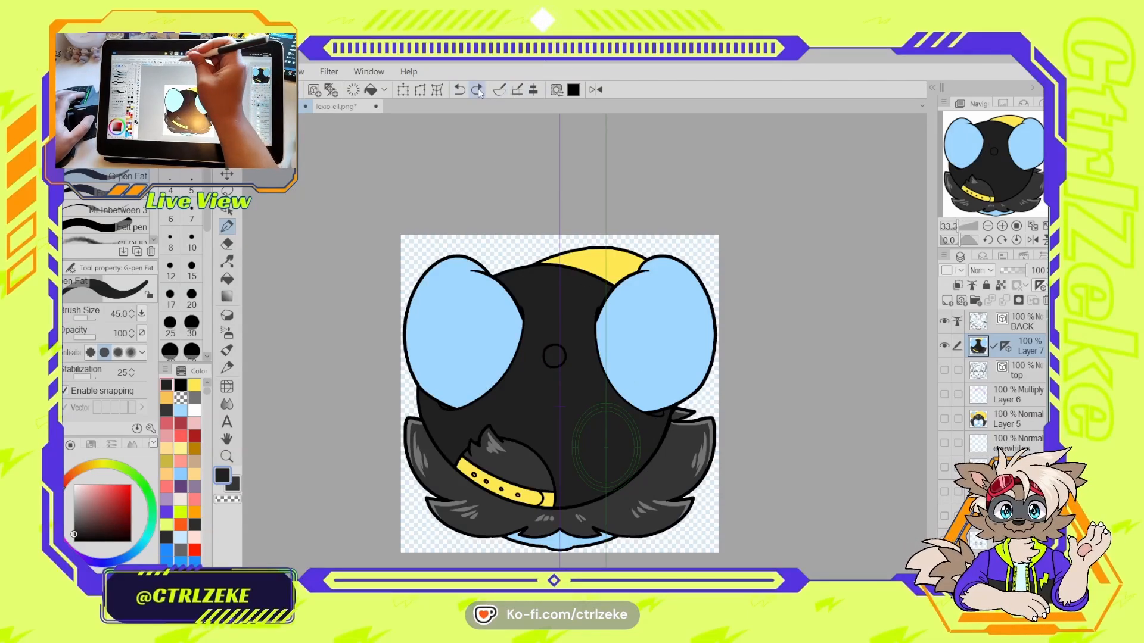
{"action": "key", "text": "ctrl+minus"}
{"action": "key", "text": "ctrl+minus"}
{"action": "key", "text": "ctrl+minus"}
{"action": "scroll", "coordinate": [575, 366], "scroll_direction": "up", "scroll_amount": 3}
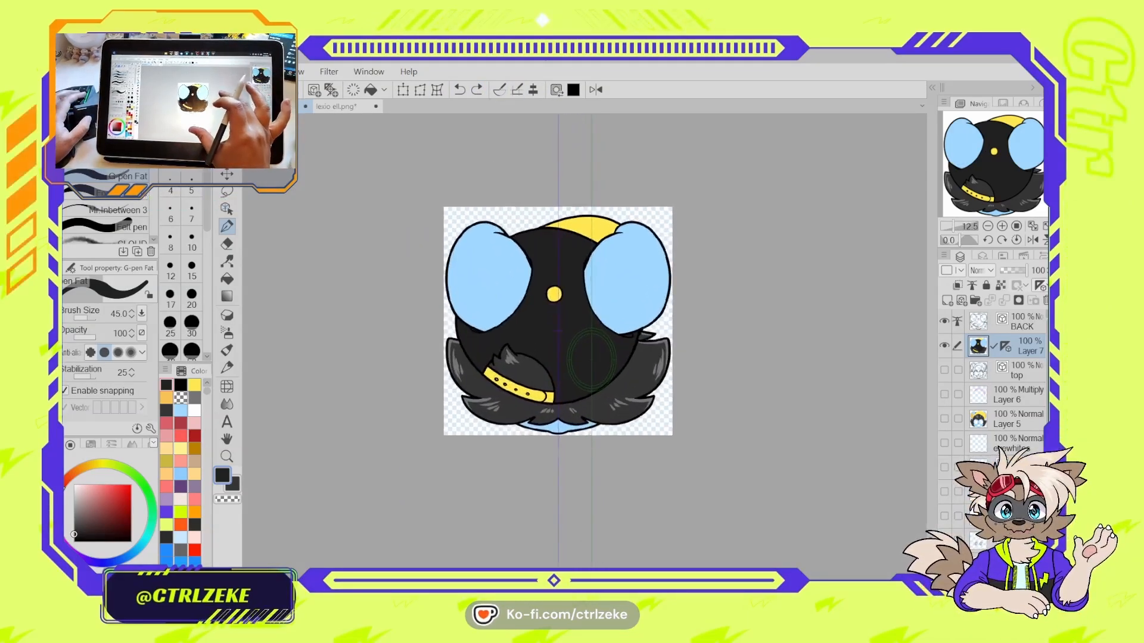
{"action": "scroll", "coordinate": [557, 339], "scroll_direction": "up", "scroll_amount": 3}
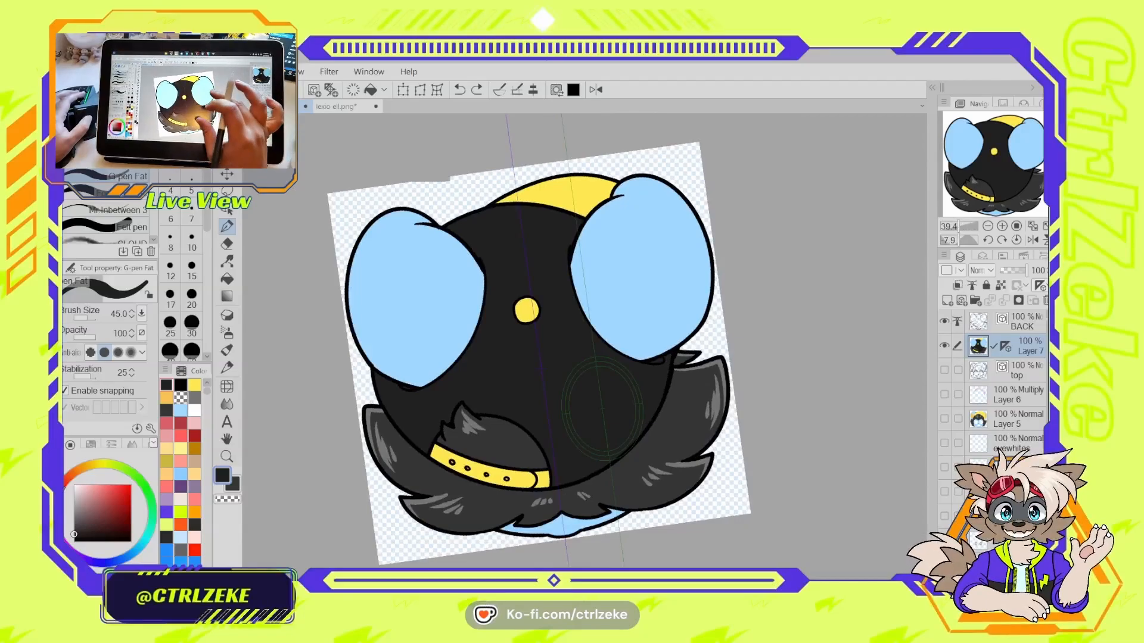
{"action": "scroll", "coordinate": [539, 352], "scroll_direction": "up", "scroll_amount": 1}
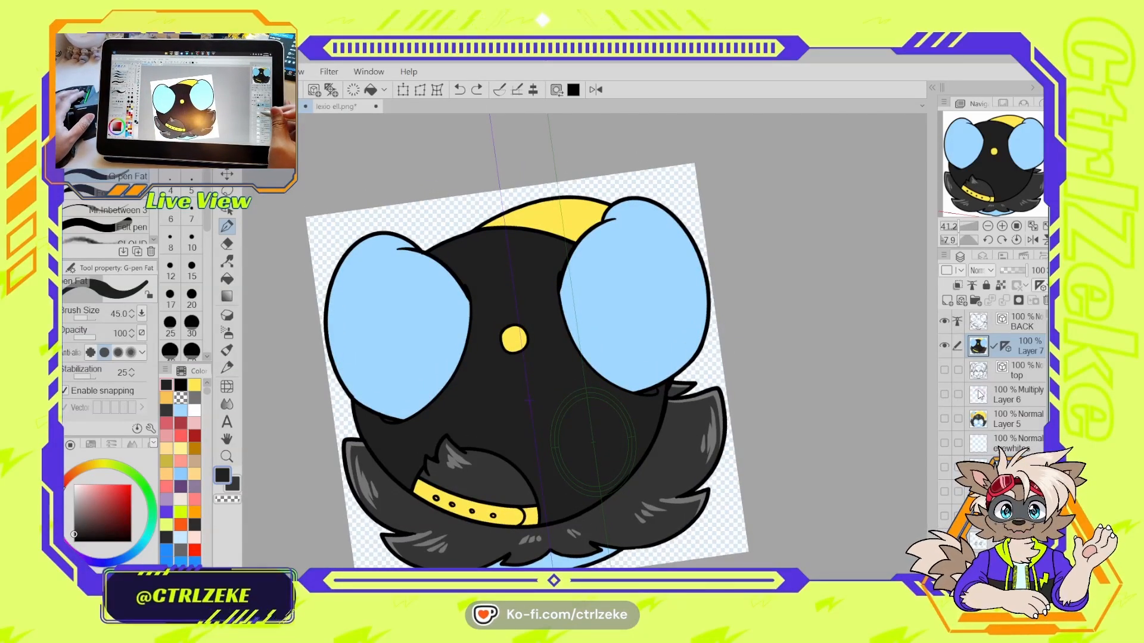
- Add a new layer above Layer 7, clip it to the layer below and set its blending mode to Multiply
{"action": "left_click", "coordinate": [948, 300]}
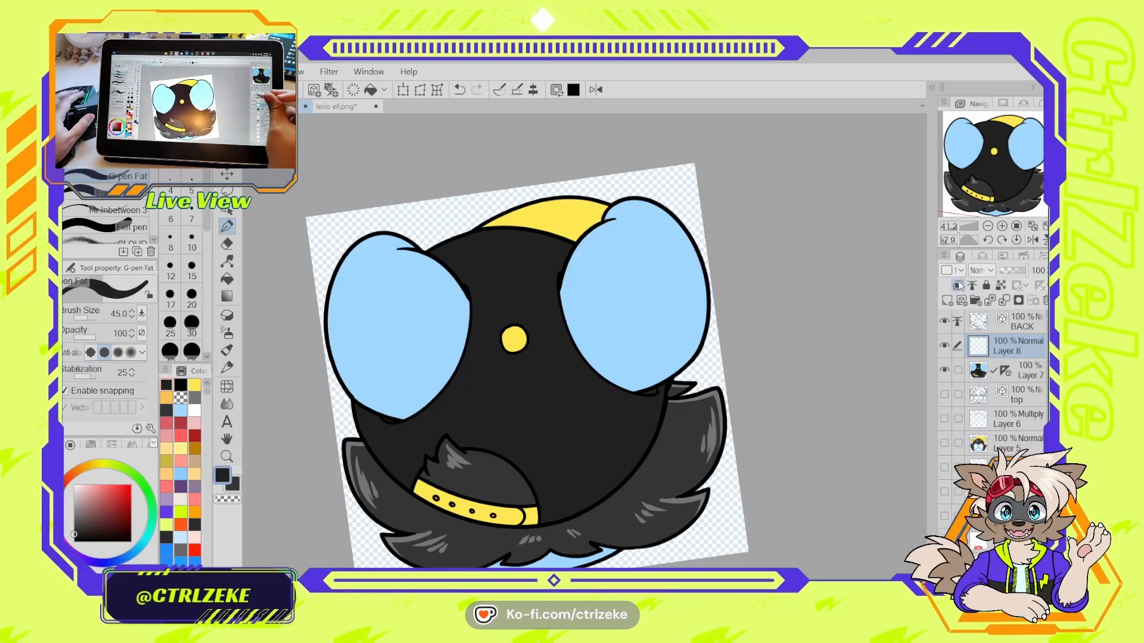
{"action": "left_click", "coordinate": [991, 272]}
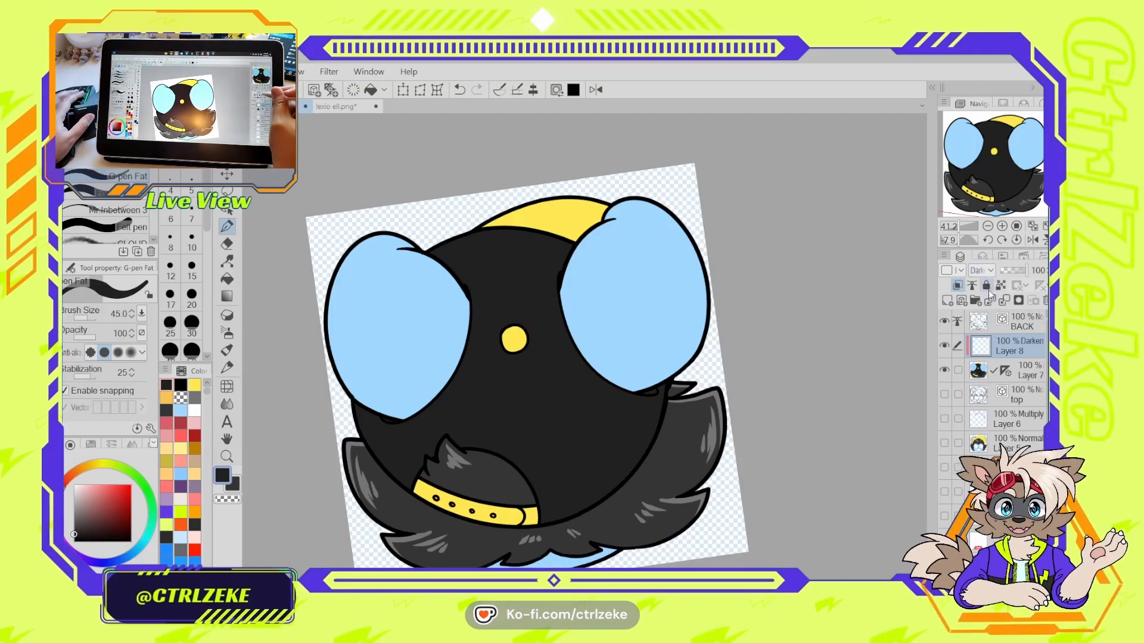
{"action": "left_click", "coordinate": [992, 310]}
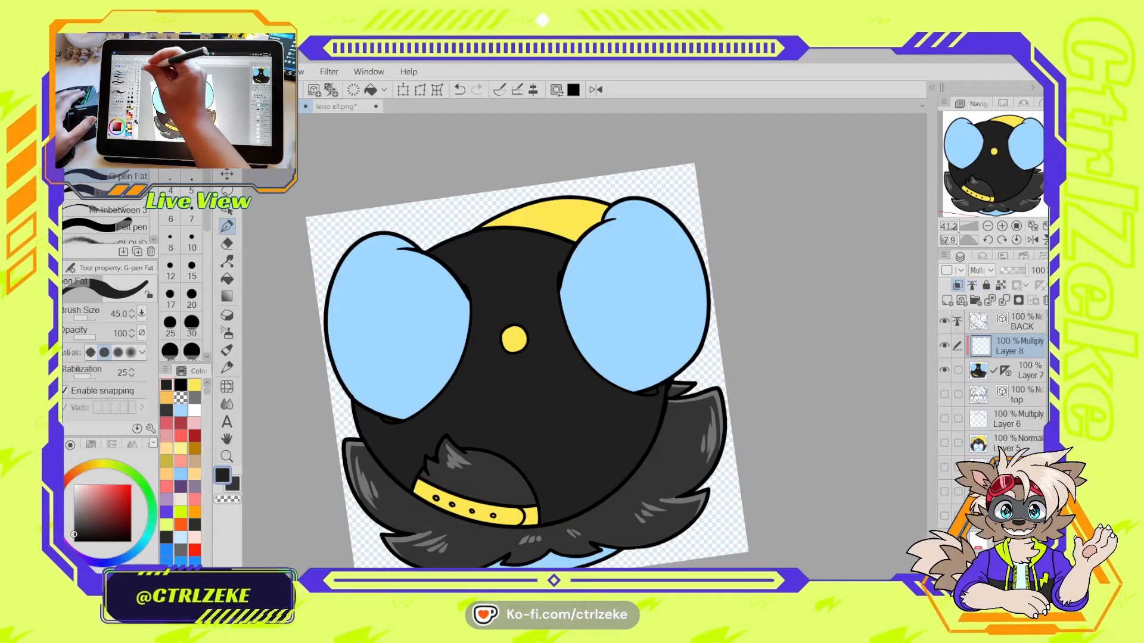
- Select the yellow crescent behind the head and shade it with a pale pink foreground-to-transparent gradient on Layer 8
{"action": "key", "text": "w"}
{"action": "left_click", "coordinate": [464, 238]}
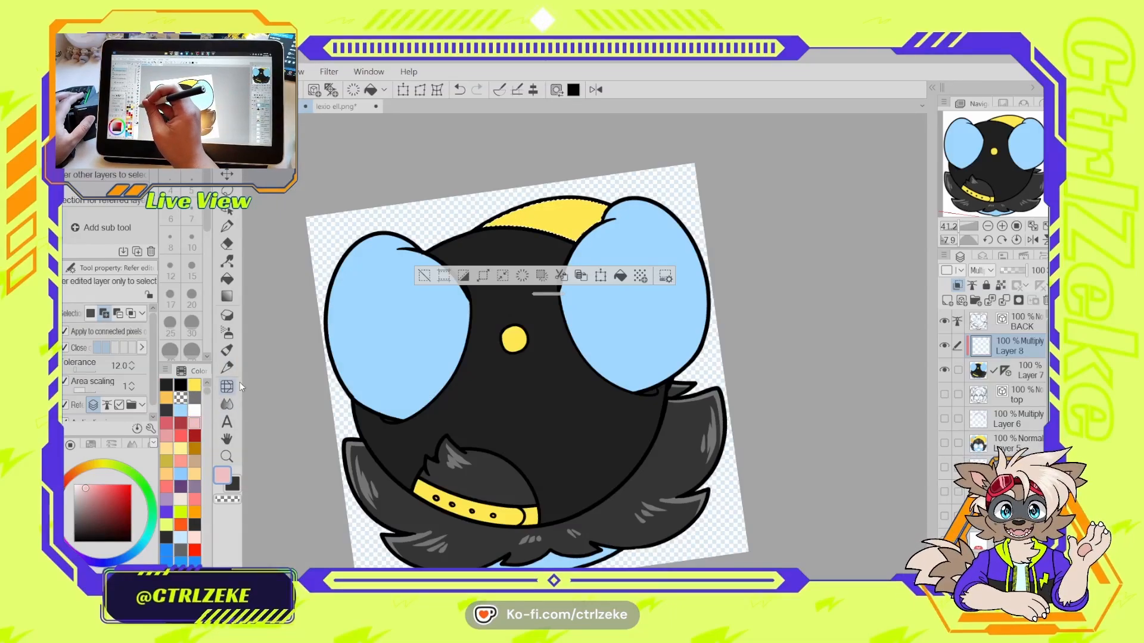
{"action": "left_click", "coordinate": [227, 296]}
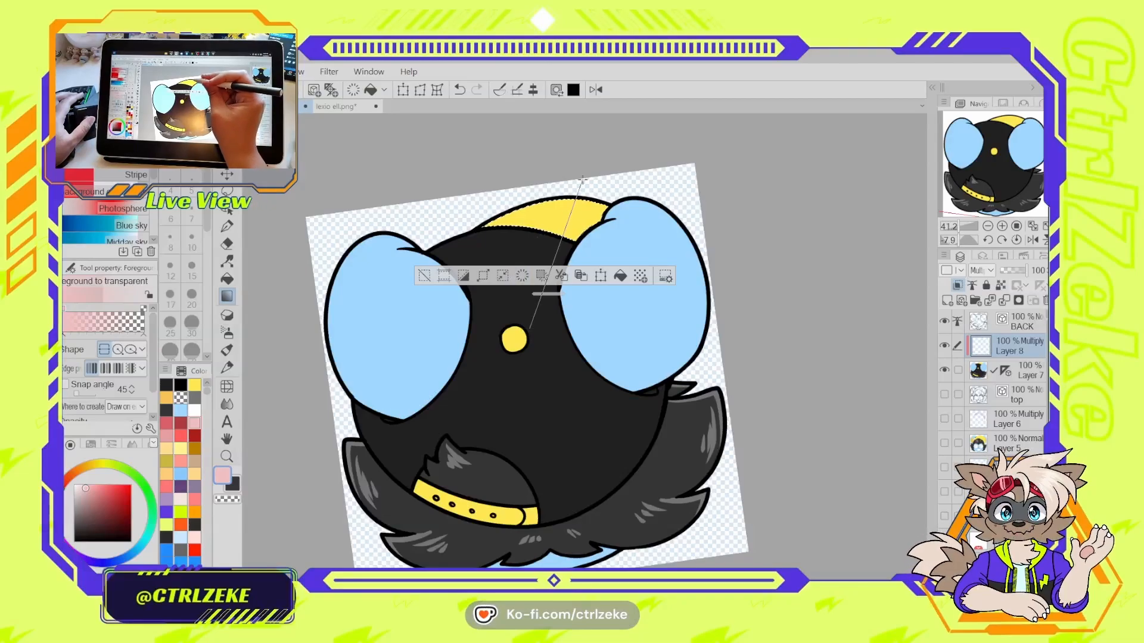
{"action": "left_click_drag", "start_coordinate": [583, 179], "coordinate": [584, 177]}
- Erase the shading along the yellow crescent's outer edge with the Hard eraser at size 45 to leave a highlight, and deselect the area
{"action": "scroll", "coordinate": [551, 204], "scroll_direction": "up", "scroll_amount": 1}
{"action": "key", "text": "e"}
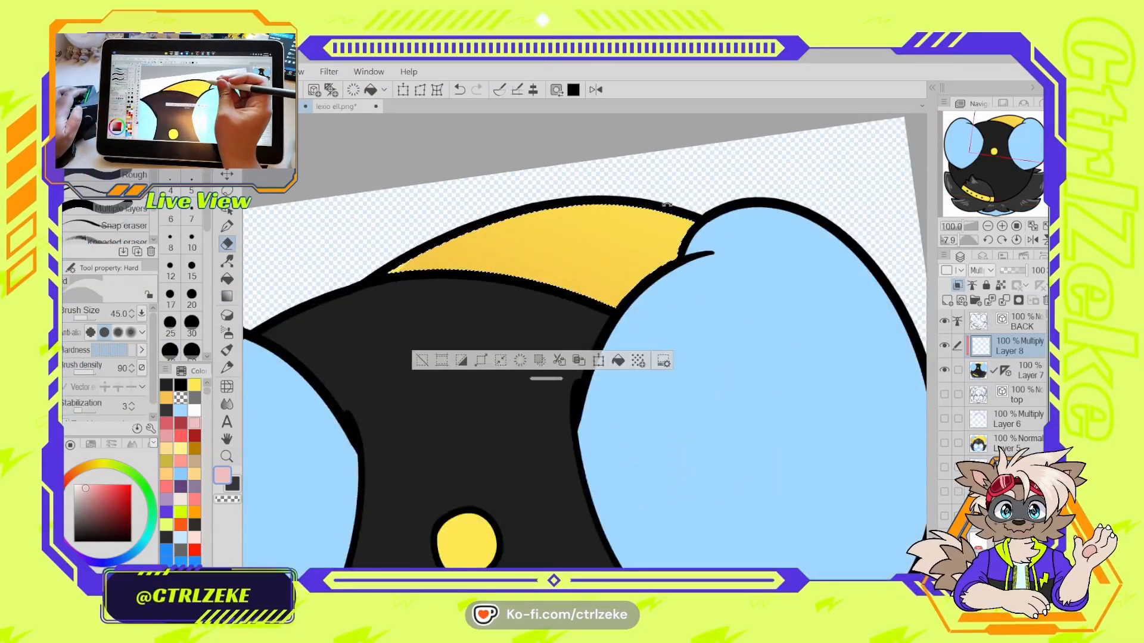
{"action": "left_click_drag", "start_coordinate": [669, 204], "coordinate": [529, 188]}
{"action": "mouse_move", "coordinate": [396, 469]}
{"action": "left_mouse_down"}
{"action": "mouse_move", "coordinate": [463, 280]}
{"action": "mouse_move", "coordinate": [489, 250]}
{"action": "left_mouse_up"}
{"action": "key", "text": "ctrl+z"}
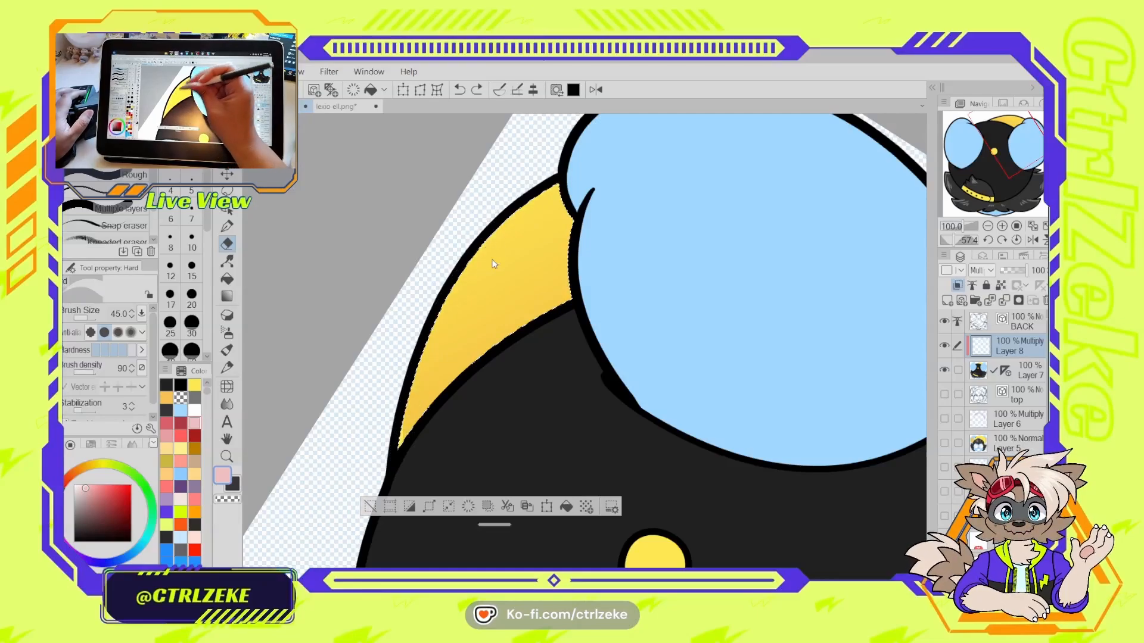
{"action": "mouse_move", "coordinate": [390, 449]}
{"action": "left_mouse_down"}
{"action": "mouse_move", "coordinate": [412, 364]}
{"action": "mouse_move", "coordinate": [522, 199]}
{"action": "left_mouse_up"}
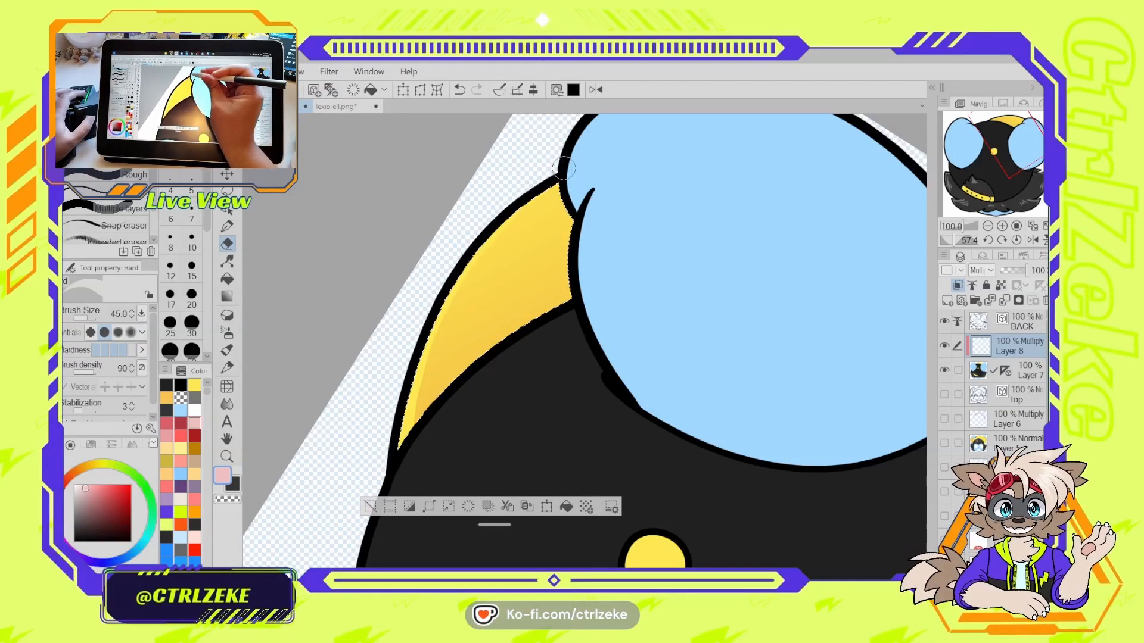
{"action": "key", "text": "ctrl+d"}
- Reset the canvas rotation and examine the whole head with its new crescent shading at different sizes
{"action": "scroll", "coordinate": [563, 195], "scroll_direction": "down", "scroll_amount": 3}
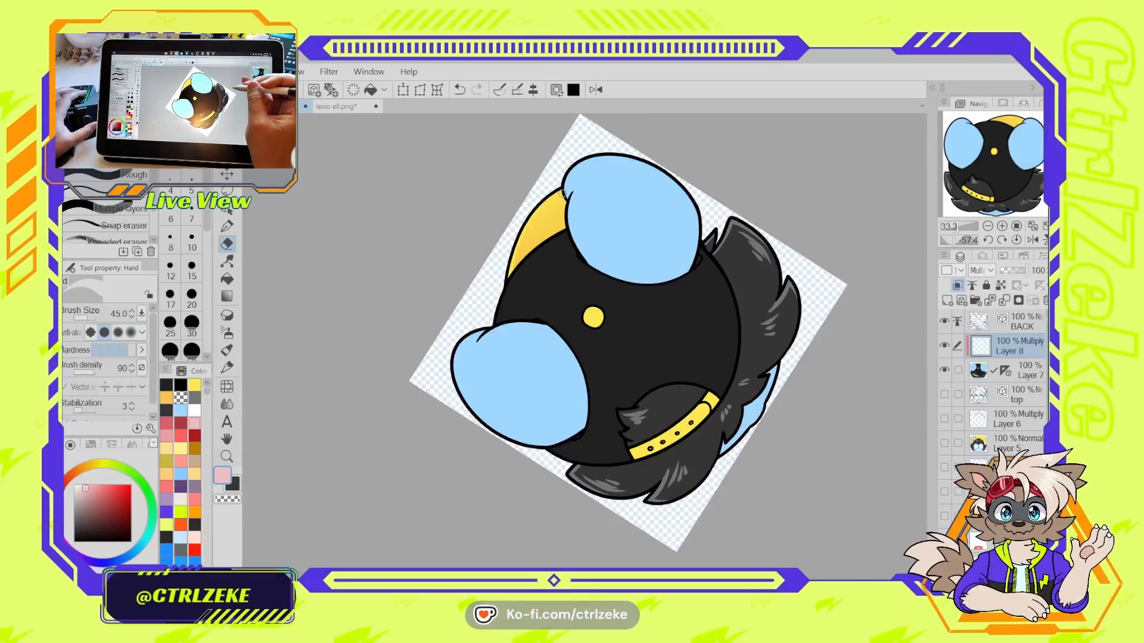
{"action": "left_click", "coordinate": [1015, 238]}
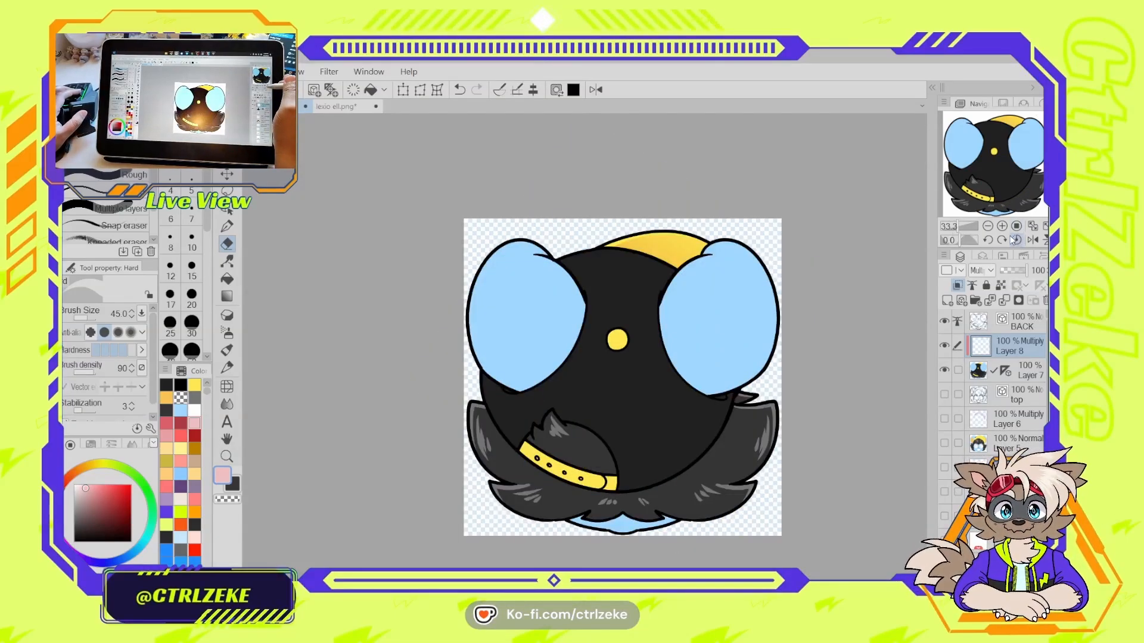
{"action": "left_click_drag", "start_coordinate": [705, 410], "coordinate": [631, 379]}
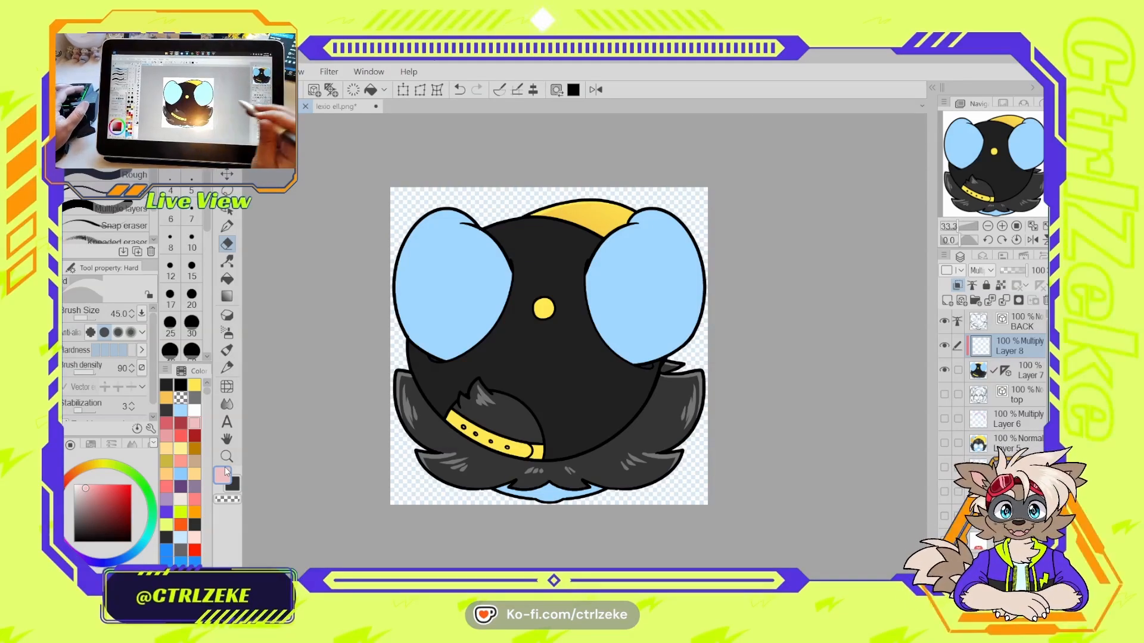
{"action": "scroll", "coordinate": [548, 387], "scroll_direction": "down", "scroll_amount": 3}
{"action": "scroll", "coordinate": [556, 411], "scroll_direction": "up", "scroll_amount": 3}
{"action": "scroll", "coordinate": [595, 369], "scroll_direction": "down", "scroll_amount": 4}
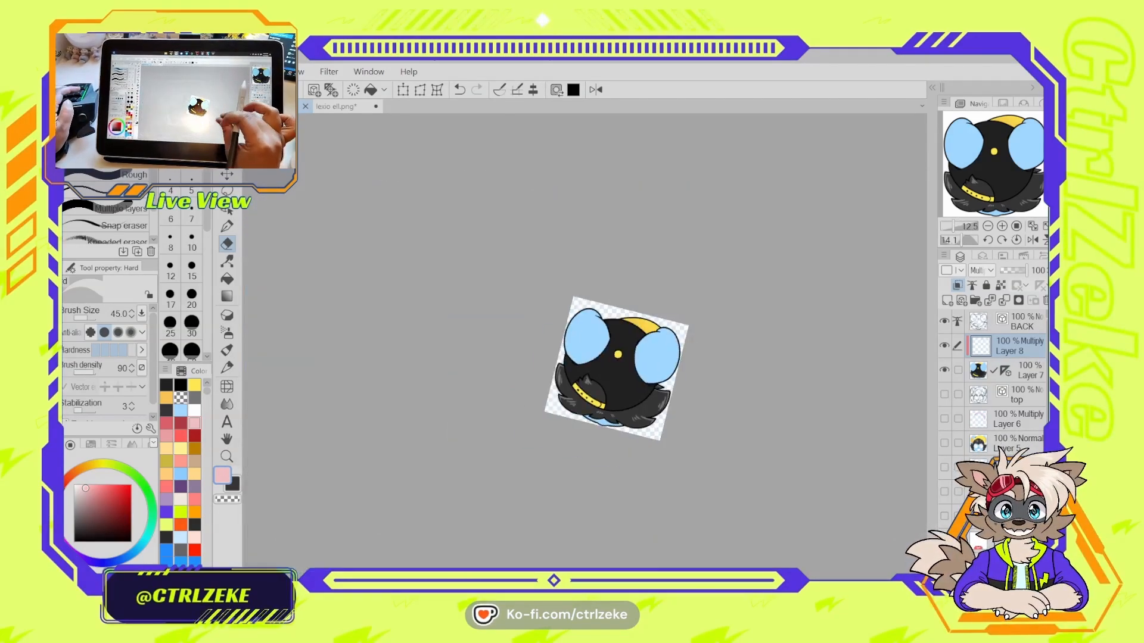
{"action": "scroll", "coordinate": [553, 345], "scroll_direction": "up", "scroll_amount": 4}
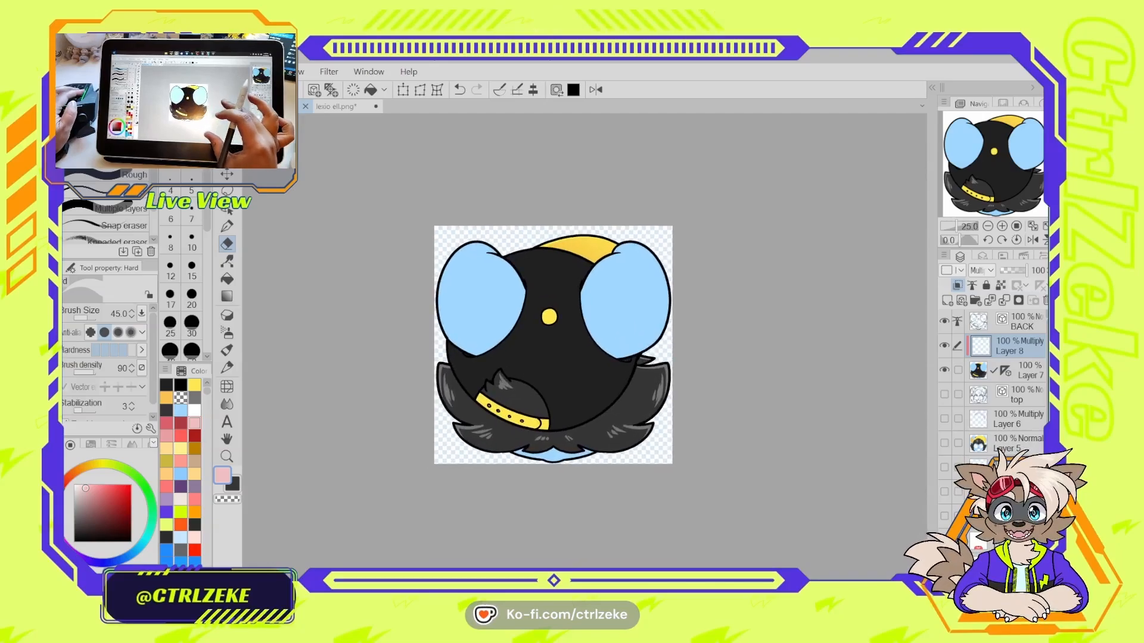
{"action": "scroll", "coordinate": [554, 346], "scroll_direction": "up", "scroll_amount": 4}
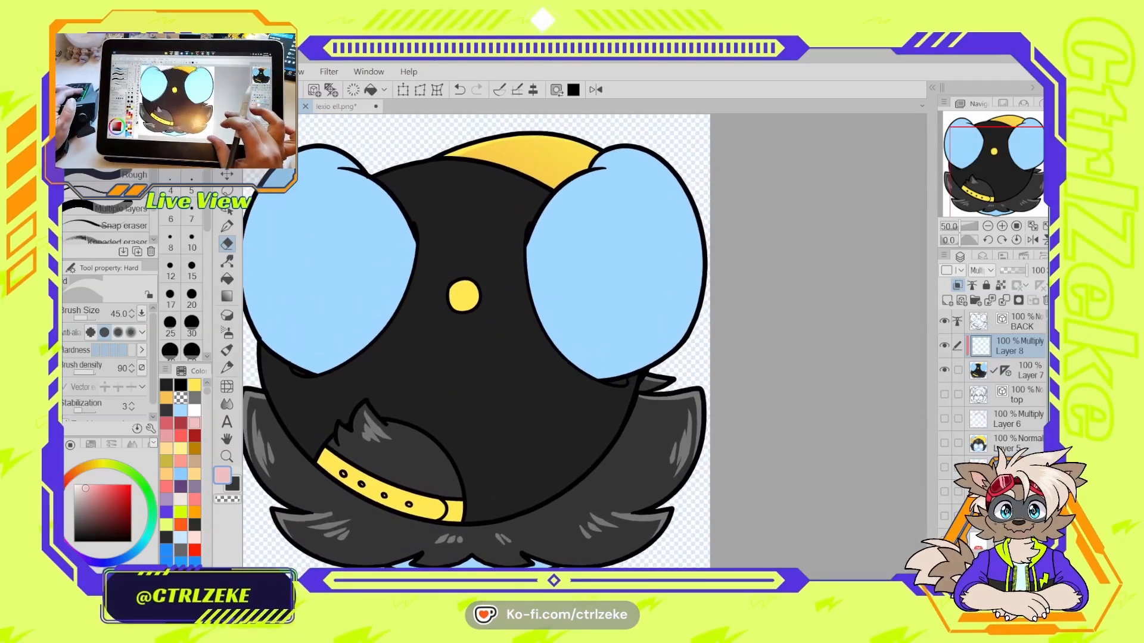
- Fill the gaps at both ears' lower tips with black G-pen strokes at size 25 on Layer 8
{"action": "left_click", "coordinate": [1000, 370]}
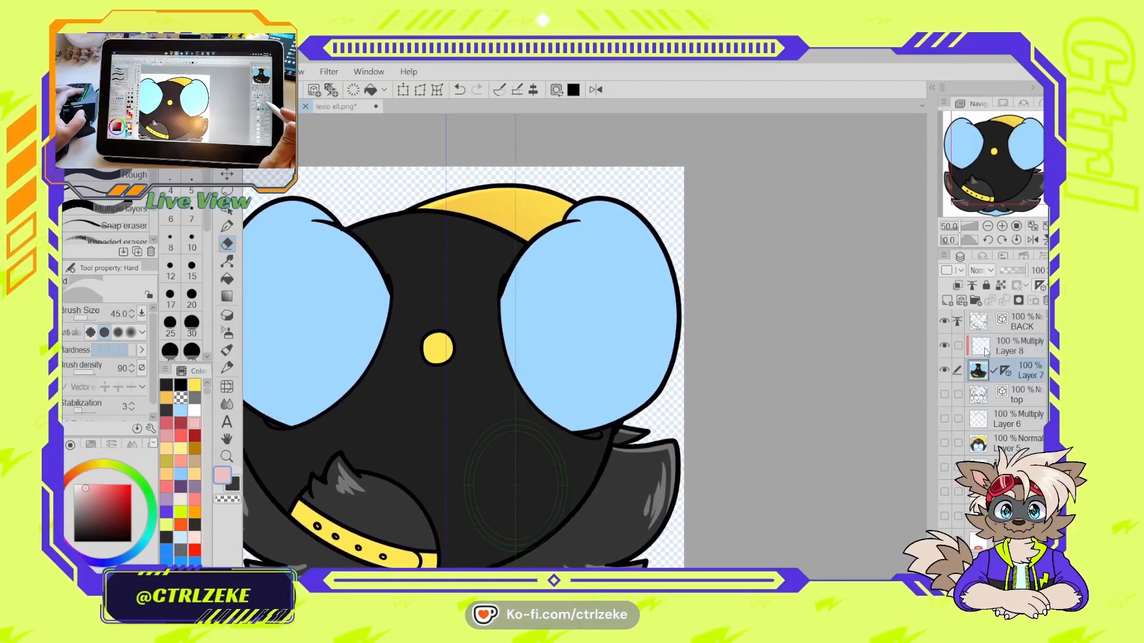
{"action": "left_click", "coordinate": [994, 344]}
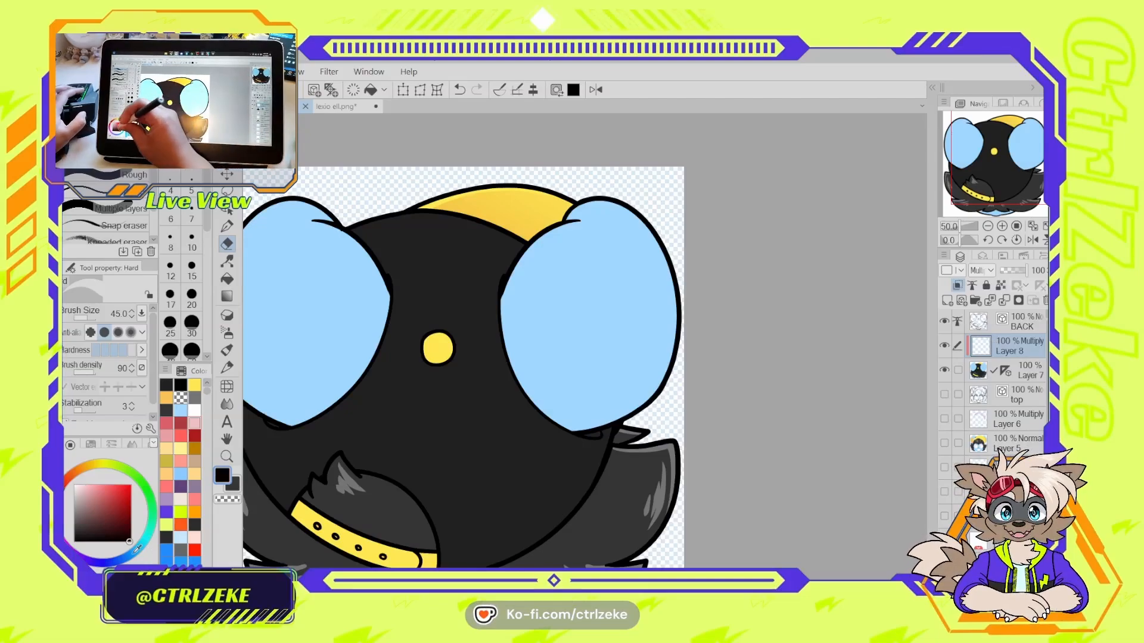
{"action": "left_click", "coordinate": [227, 227]}
{"action": "scroll", "coordinate": [260, 230], "scroll_direction": "up", "scroll_amount": 1}
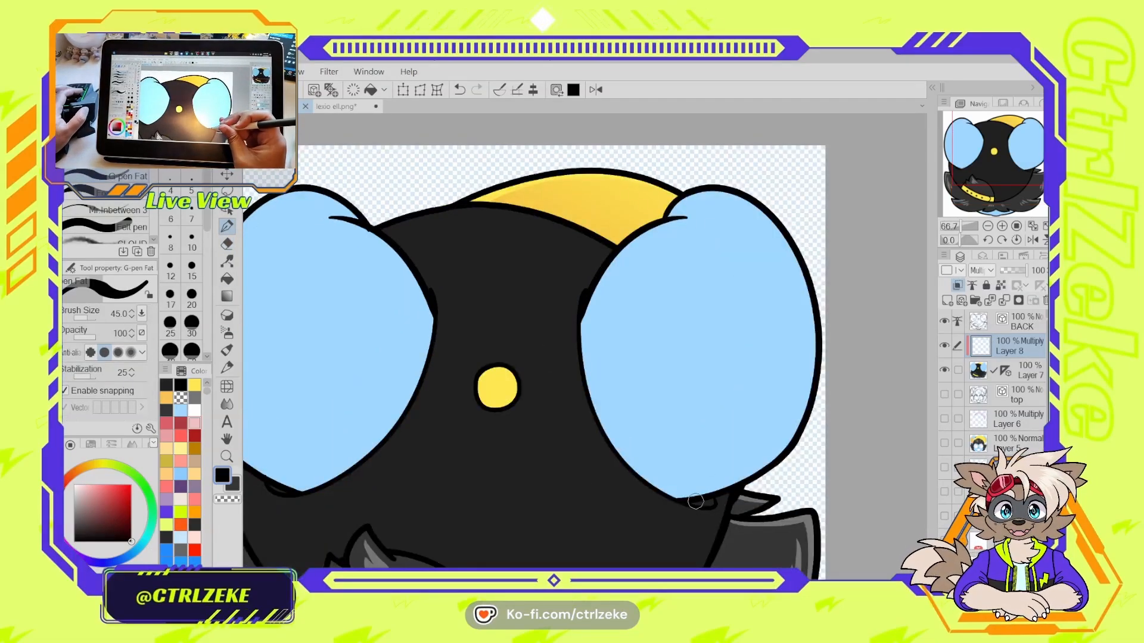
{"action": "scroll", "coordinate": [718, 503], "scroll_direction": "up", "scroll_amount": 1}
{"action": "key", "text": "bracketleft"}
{"action": "key", "text": "bracketleft"}
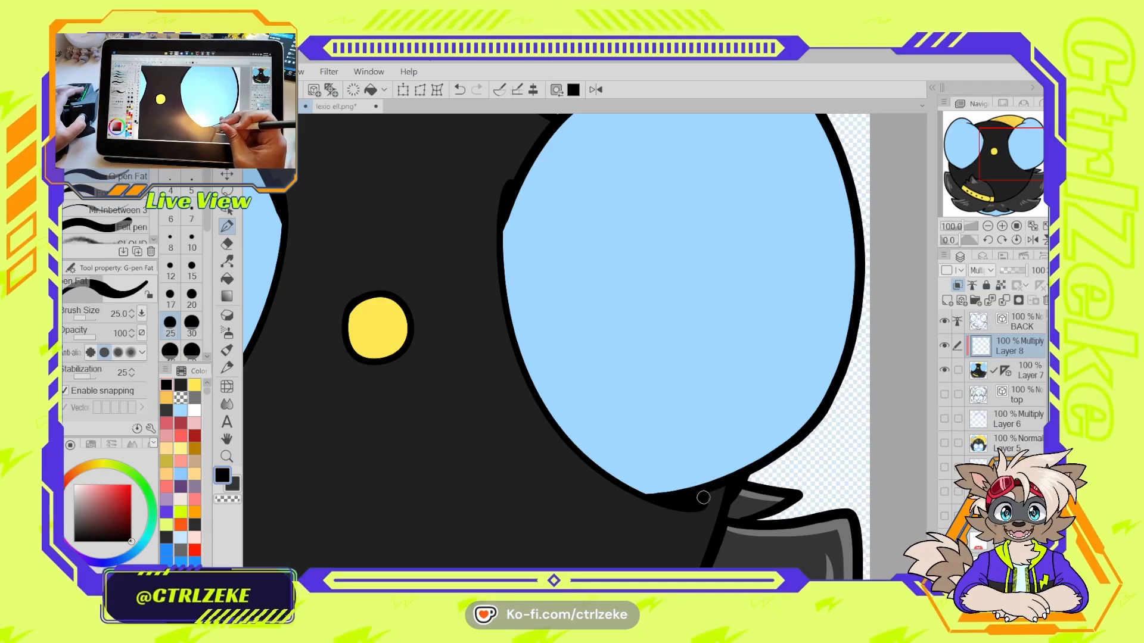
{"action": "scroll", "coordinate": [703, 499], "scroll_direction": "down", "scroll_amount": 1}
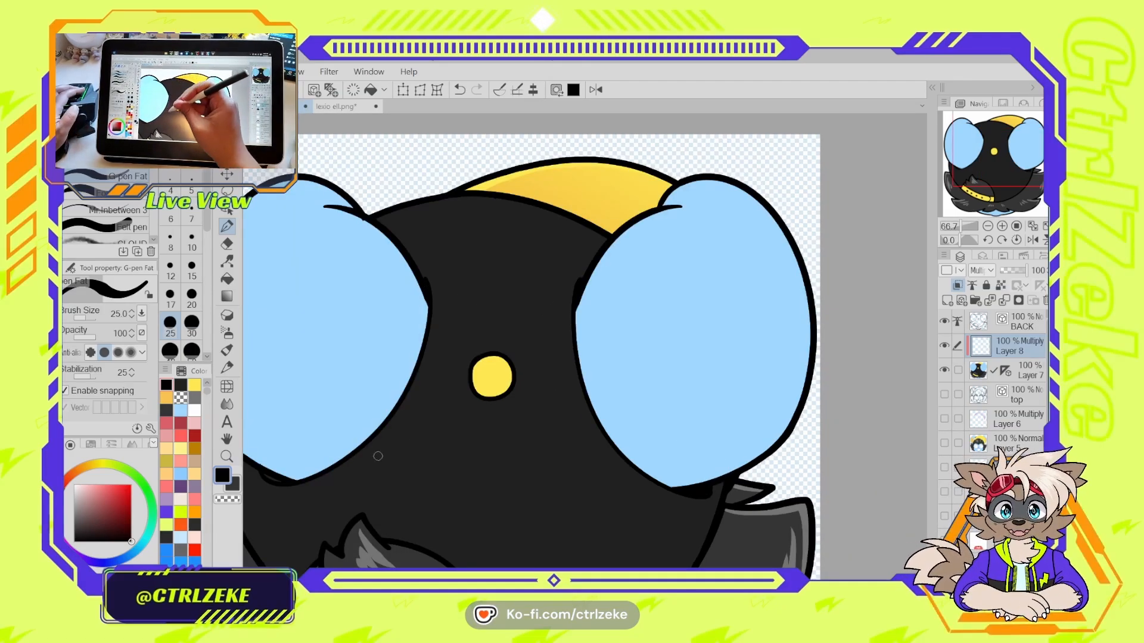
{"action": "scroll", "coordinate": [285, 480], "scroll_direction": "up", "scroll_amount": 2}
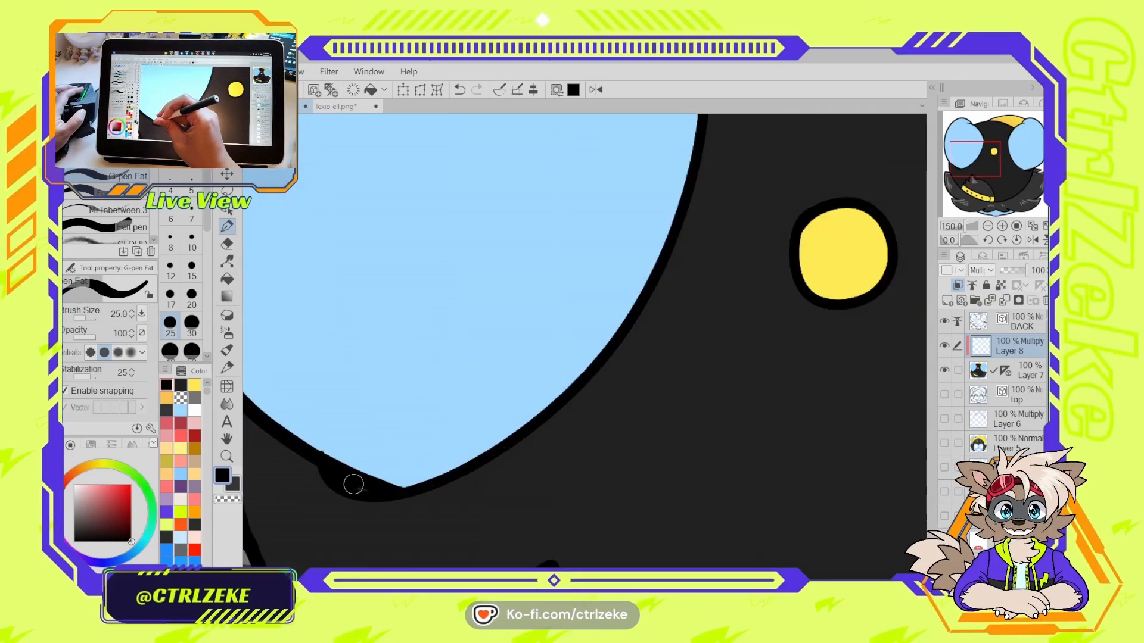
- Select the left ear's vector outline on the BACK layer and examine its lower tip and the whole head
{"action": "key", "text": "o"}
{"action": "left_click", "coordinate": [324, 462]}
{"action": "left_click", "coordinate": [328, 480]}
{"action": "scroll", "coordinate": [332, 466], "scroll_direction": "up", "scroll_amount": 1}
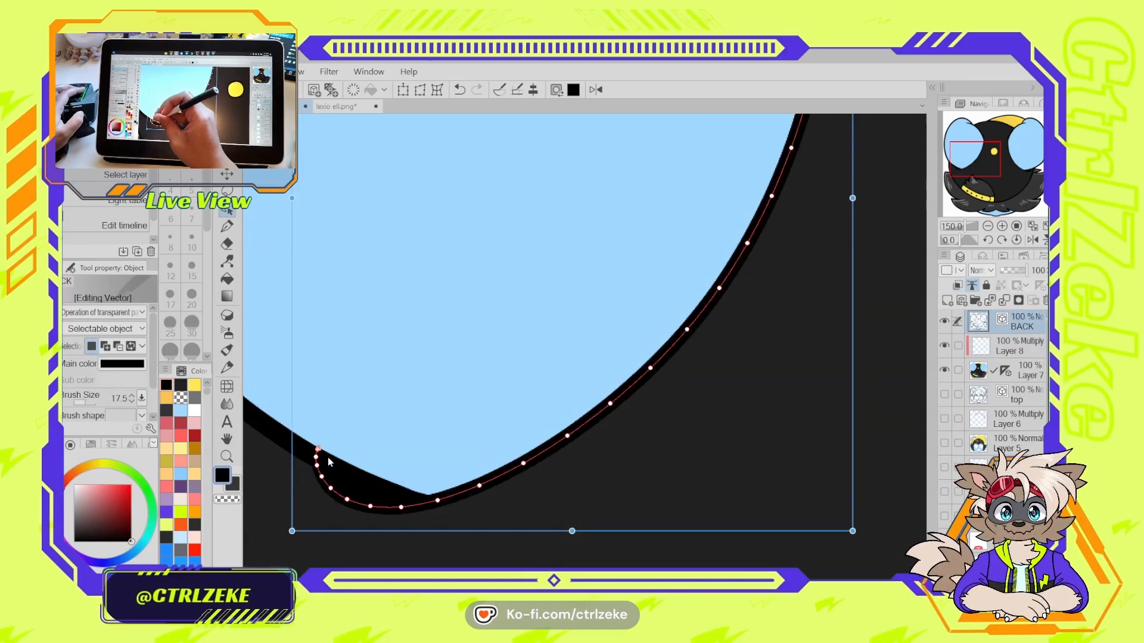
{"action": "key", "text": "e"}
{"action": "key", "text": "o"}
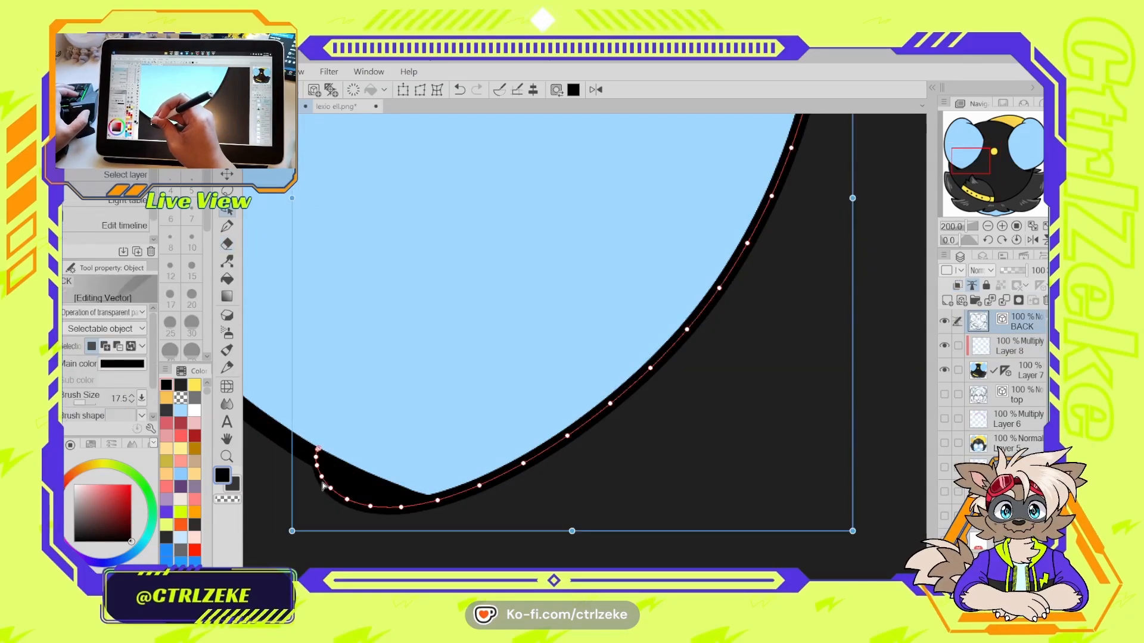
{"action": "key", "text": "e"}
{"action": "scroll", "coordinate": [332, 429], "scroll_direction": "down", "scroll_amount": 4}
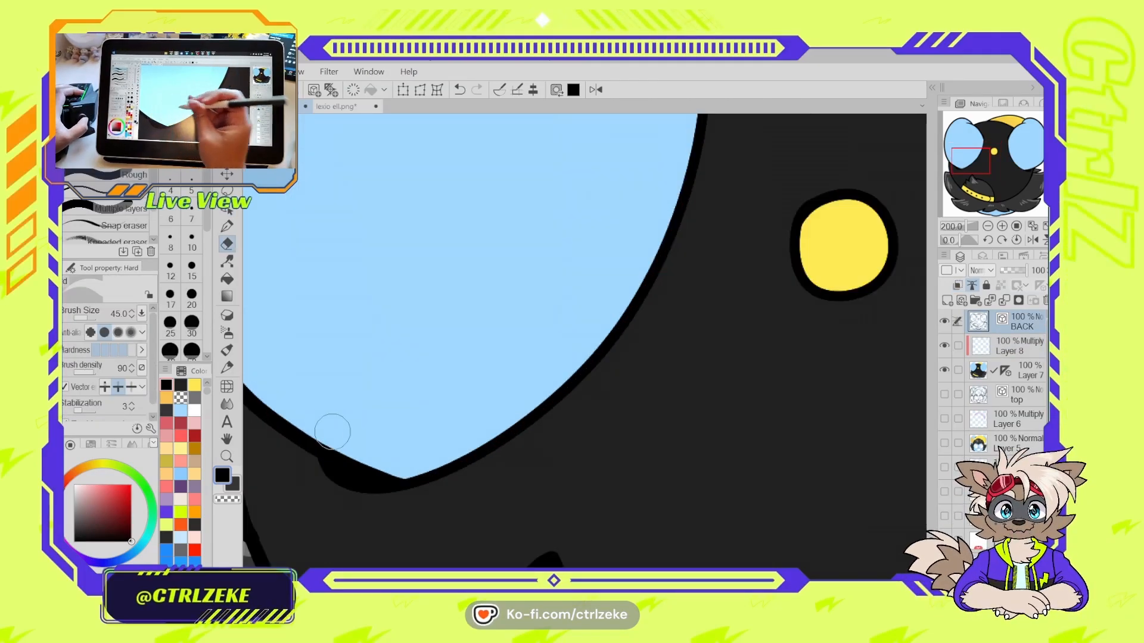
{"action": "scroll", "coordinate": [332, 431], "scroll_direction": "down", "scroll_amount": 4}
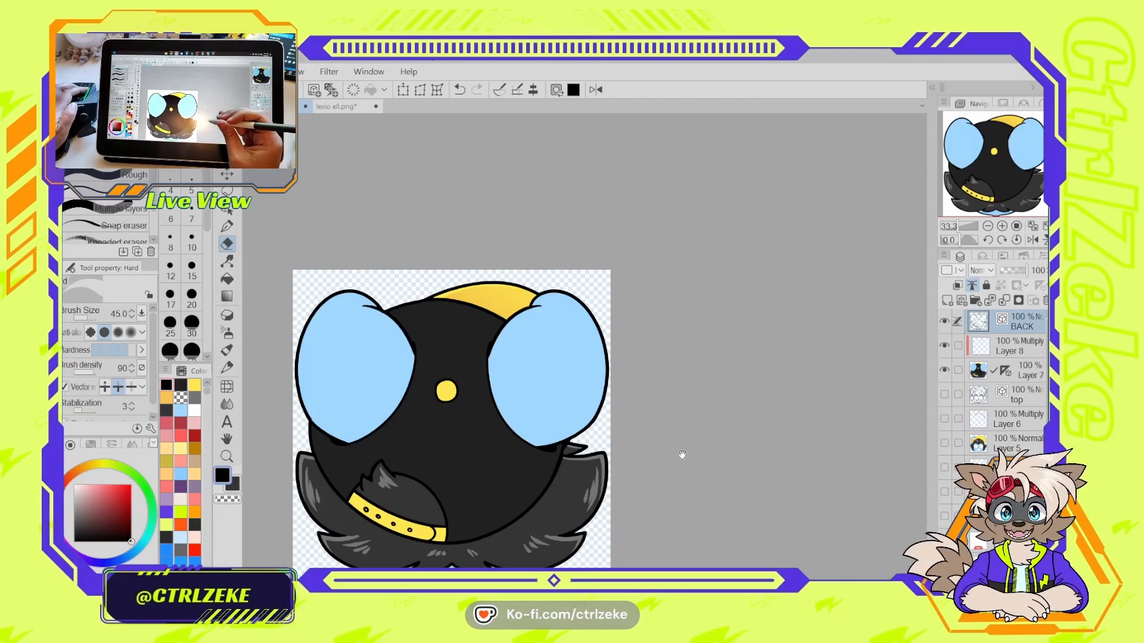
{"action": "left_click_drag", "start_coordinate": [694, 437], "coordinate": [744, 431]}
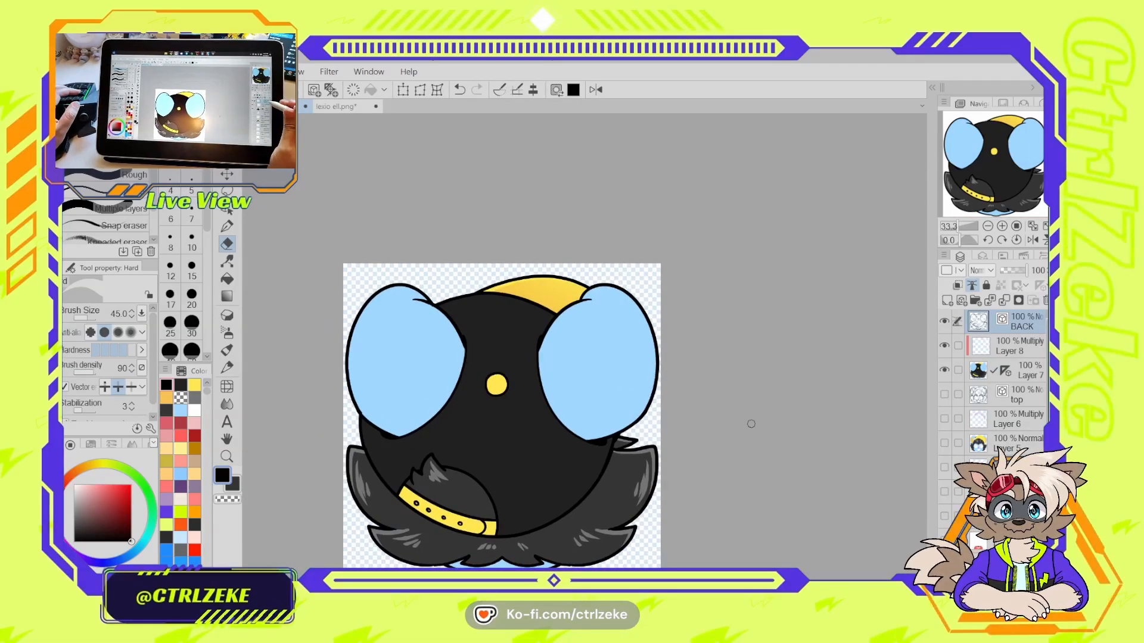
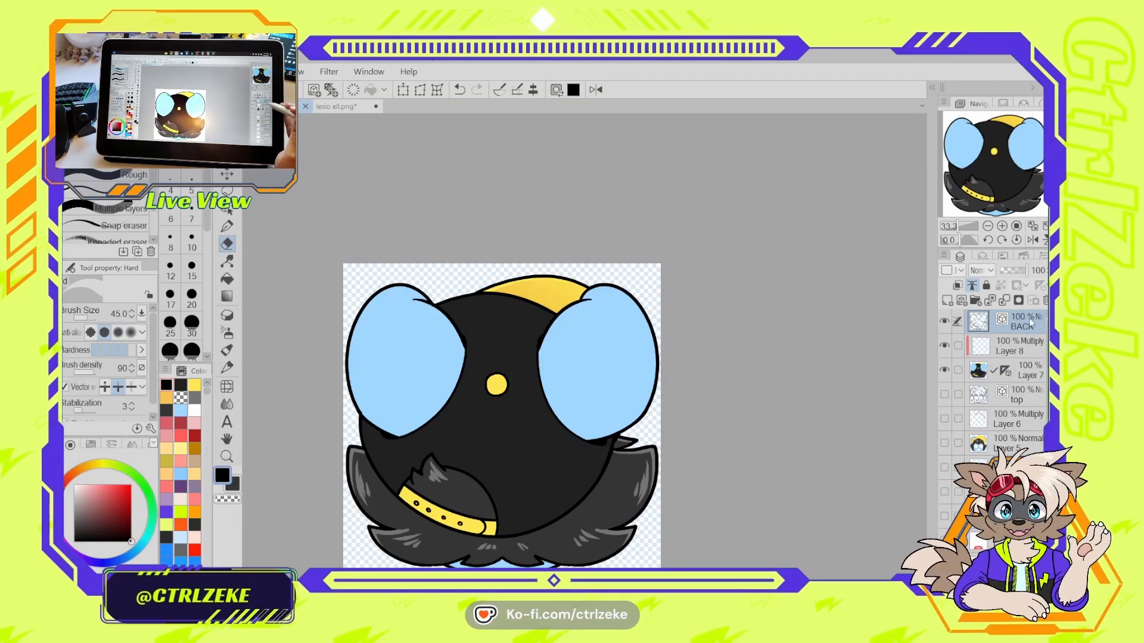
- Merge BACK, Layer 8 and Layer 7 into one layer, and show and merge top, Layer 6 and Layer 5 into another
{"action": "left_click", "coordinate": [1027, 366], "text": "shift"}
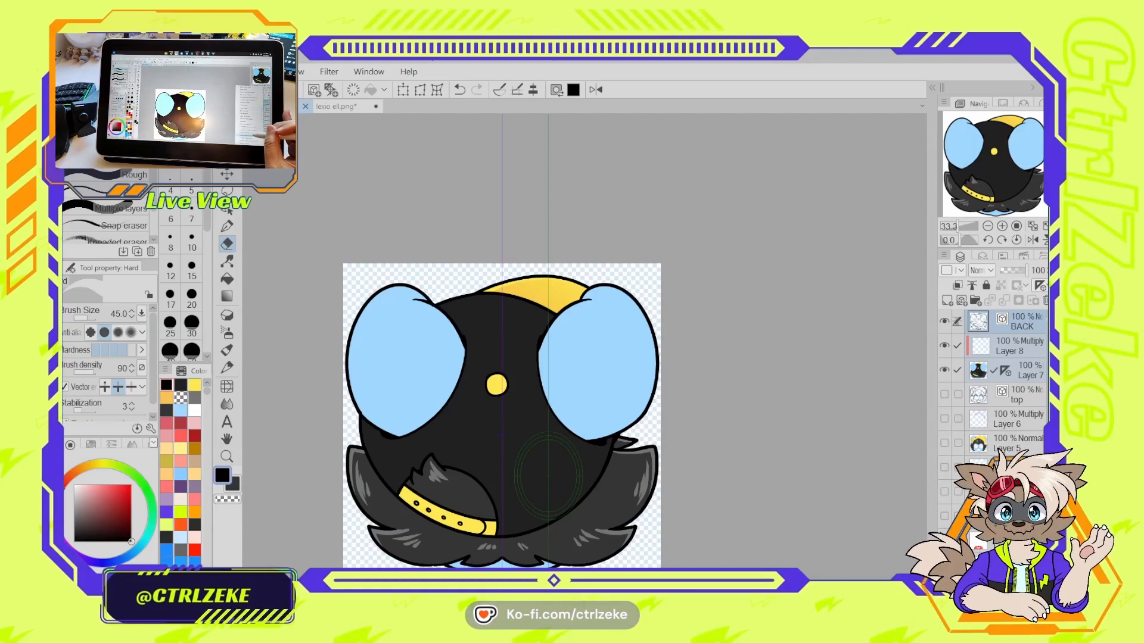
{"action": "left_click", "coordinate": [953, 381]}
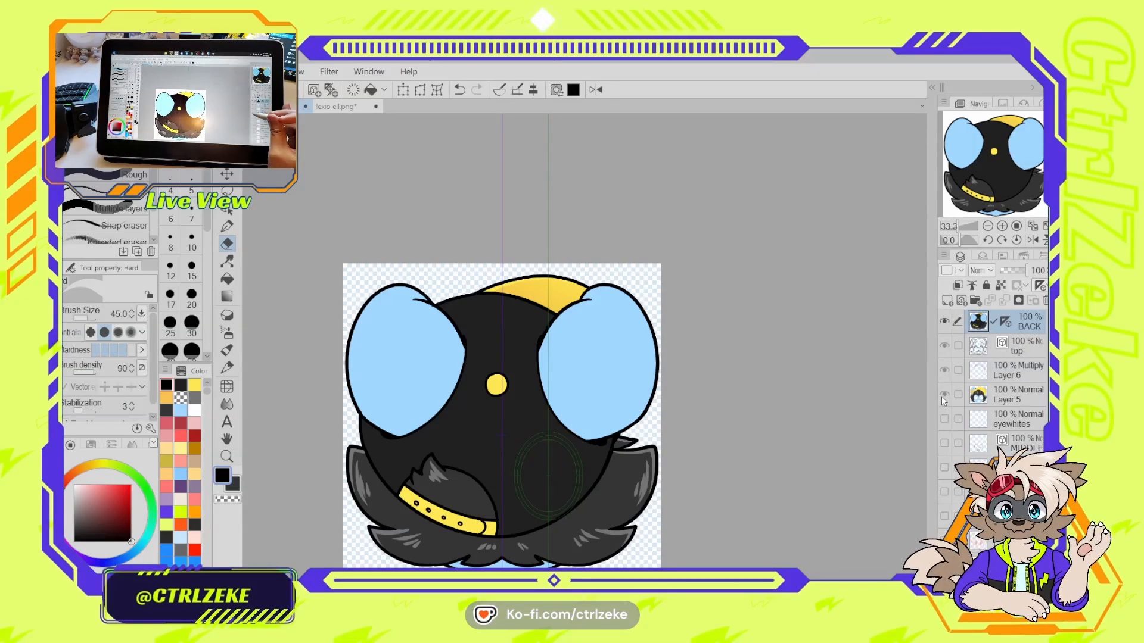
{"action": "left_click_drag", "start_coordinate": [941, 397], "coordinate": [943, 399]}
{"action": "left_click", "coordinate": [1023, 351]}
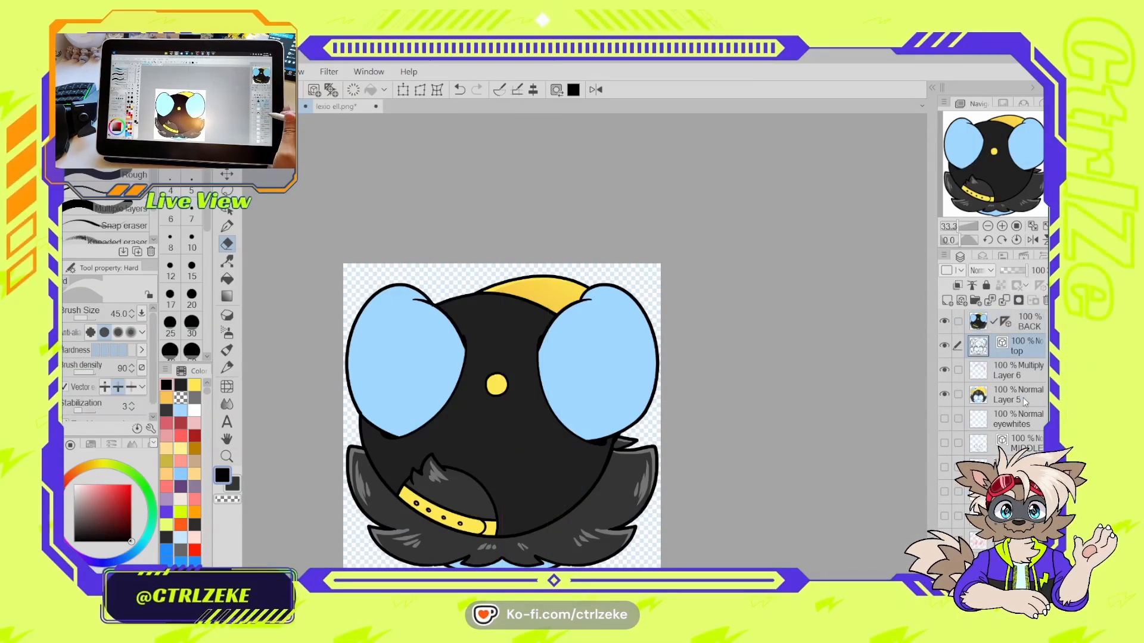
{"action": "left_click", "coordinate": [1026, 387], "text": "shift"}
{"action": "right_click", "coordinate": [1007, 378]}
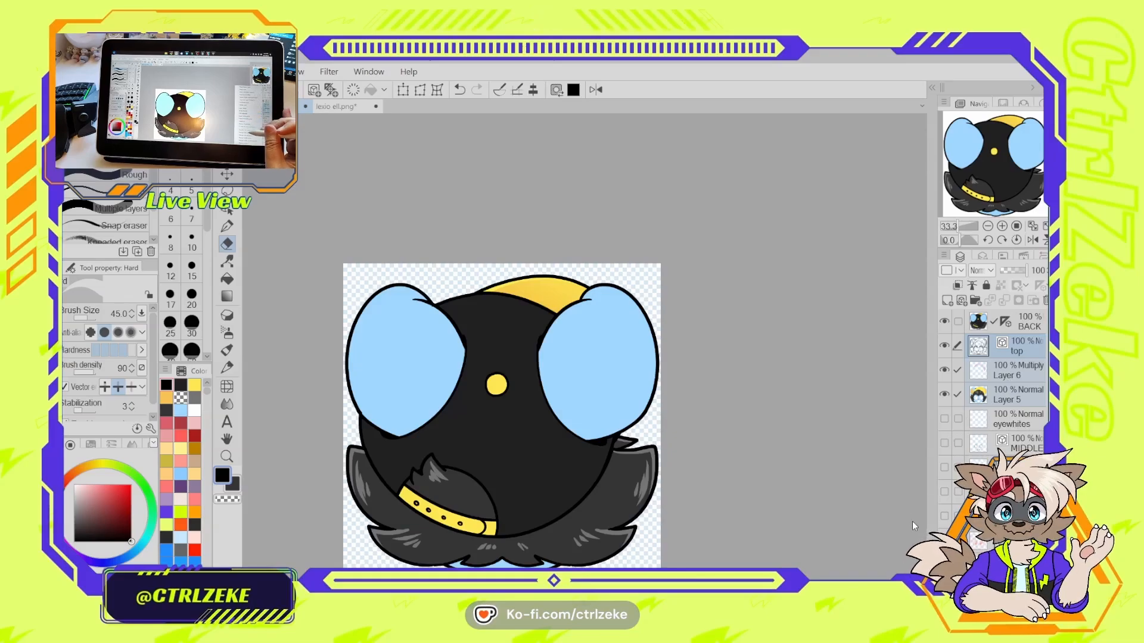
{"action": "left_click", "coordinate": [915, 538]}
- Delete the eyewhites layer, and show and merge the MIDDLE, Layer 3 and Layer 2 layers into one
{"action": "left_click", "coordinate": [1019, 368]}
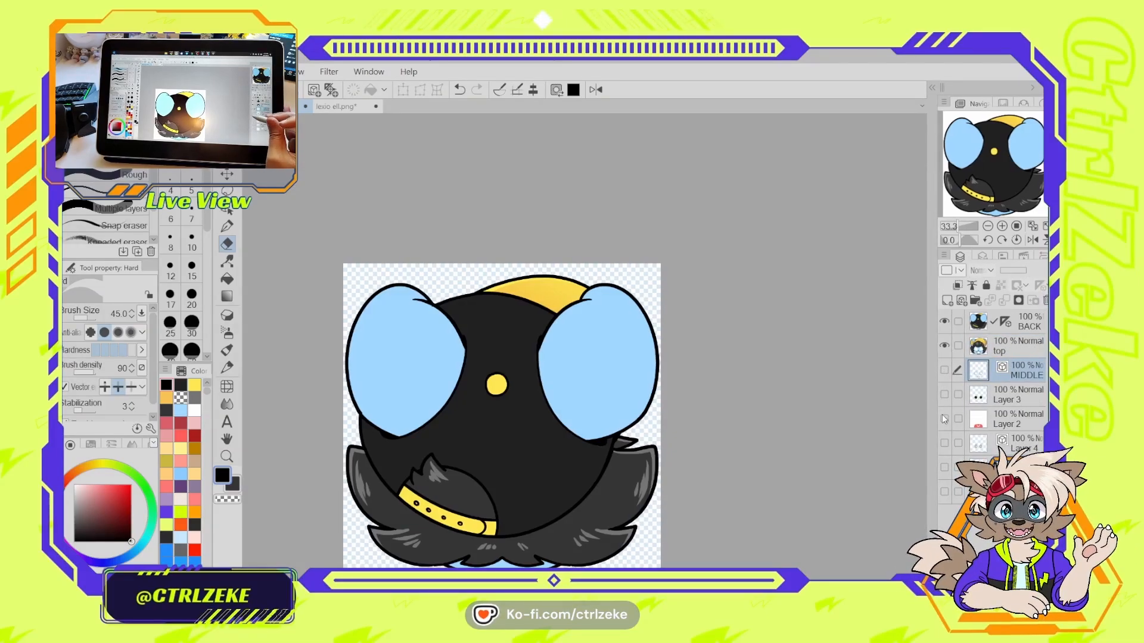
{"action": "left_click_drag", "start_coordinate": [944, 370], "coordinate": [944, 418]}
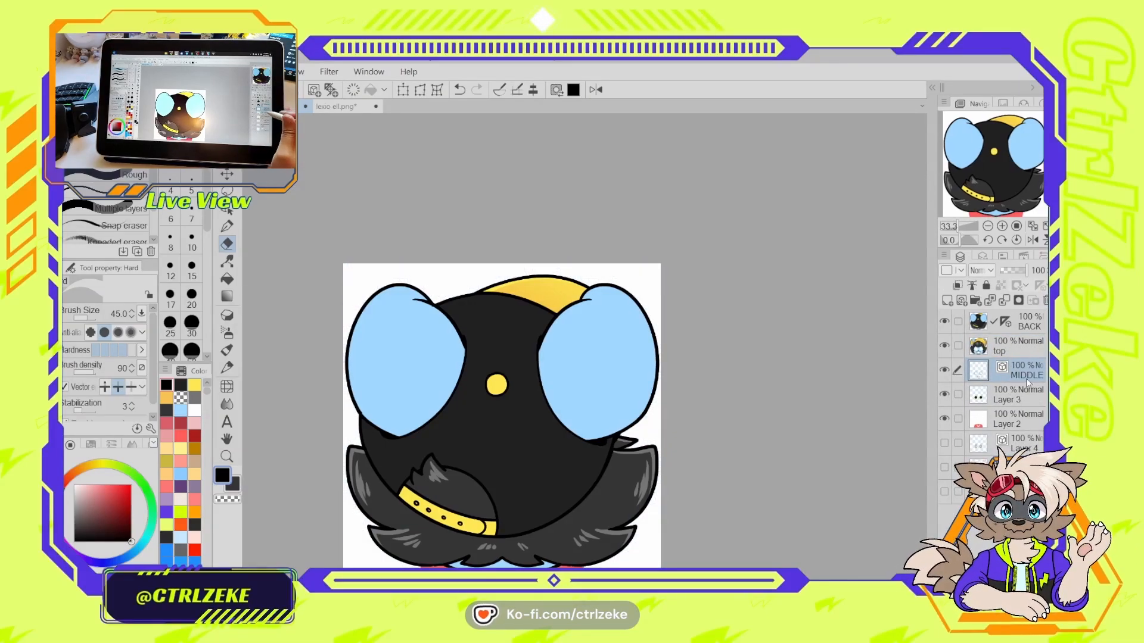
{"action": "left_click", "coordinate": [1028, 419], "text": "shift"}
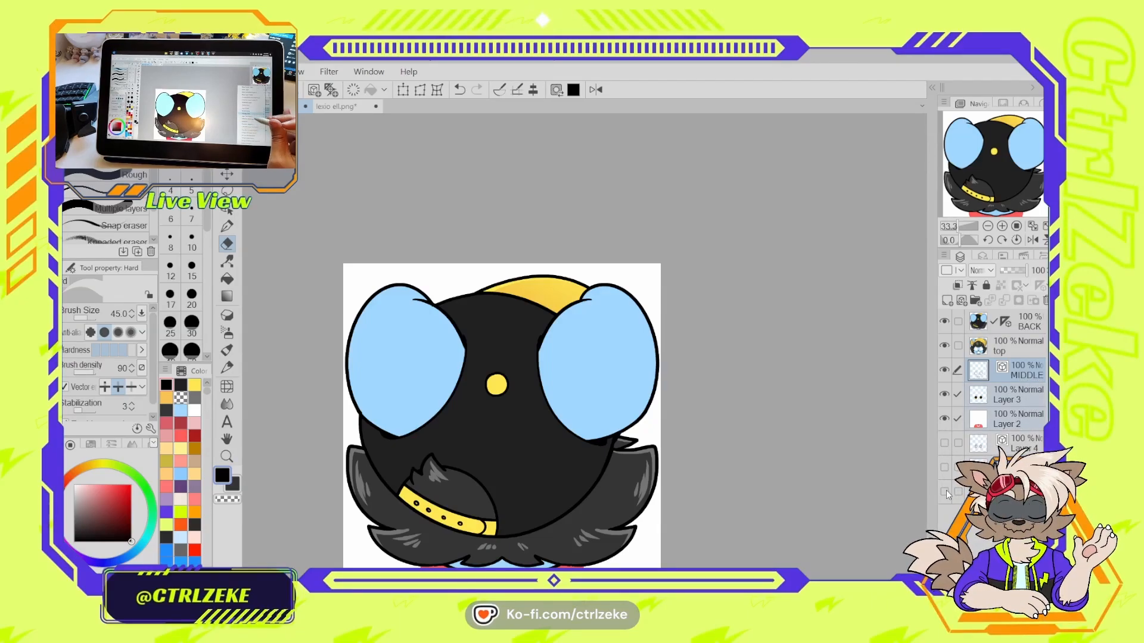
{"action": "key", "text": "shift+alt+e"}
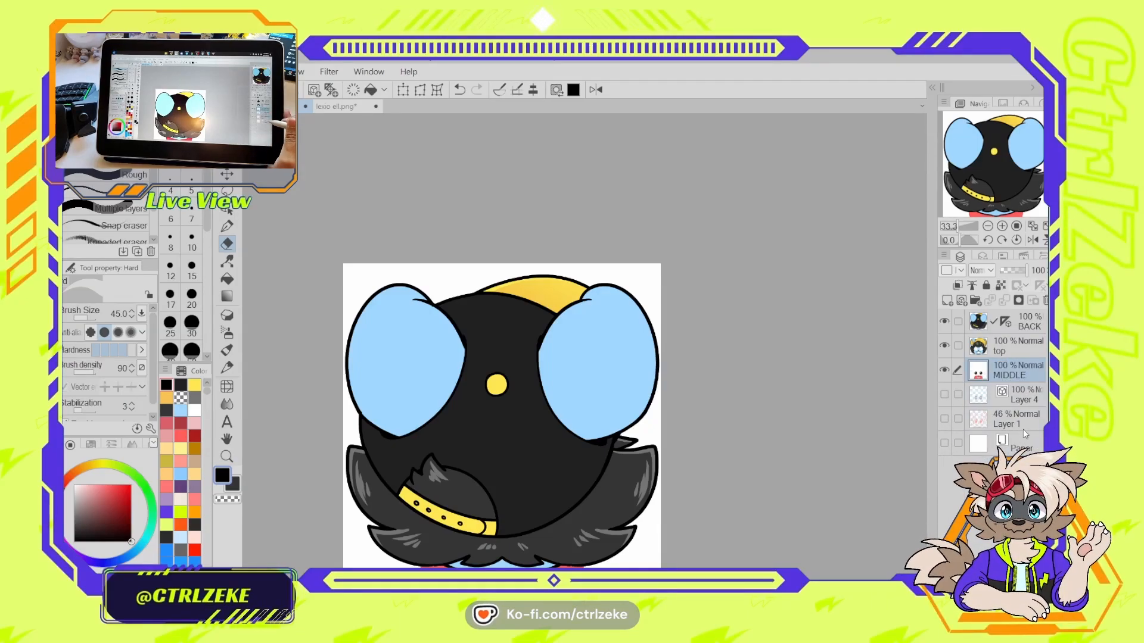
- Delete Layer 4, Layer 1 and the Paper layer, keeping the BACK, top and MIDDLE layers visible
{"action": "left_click", "coordinate": [994, 393]}
{"action": "left_click", "coordinate": [1045, 301]}
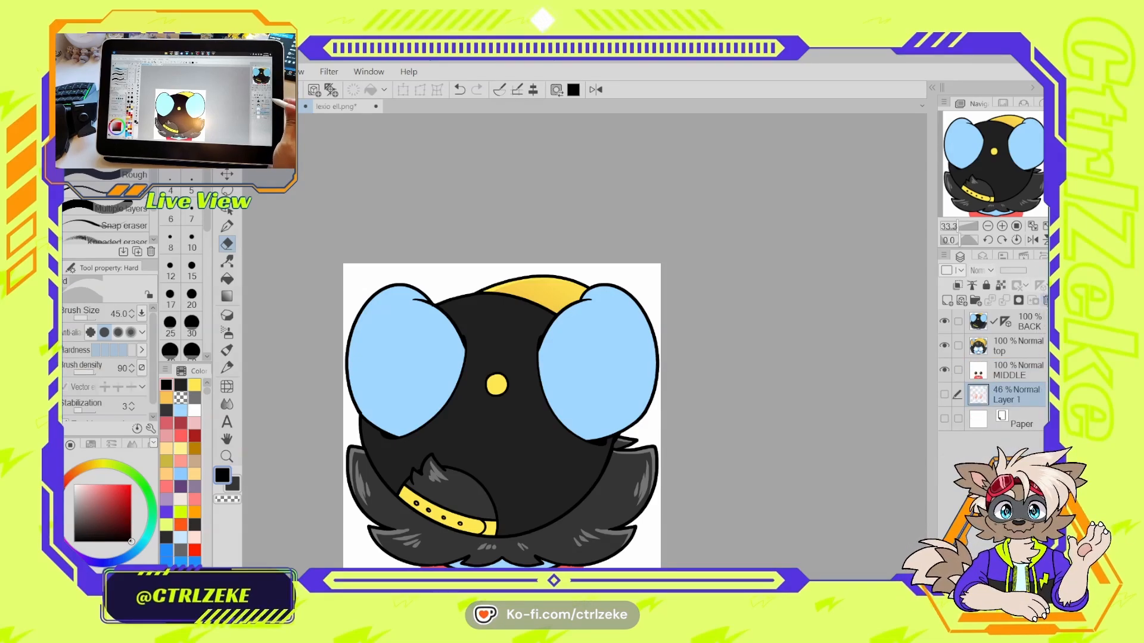
{"action": "left_click", "coordinate": [1045, 301]}
{"action": "left_click", "coordinate": [1046, 301]}
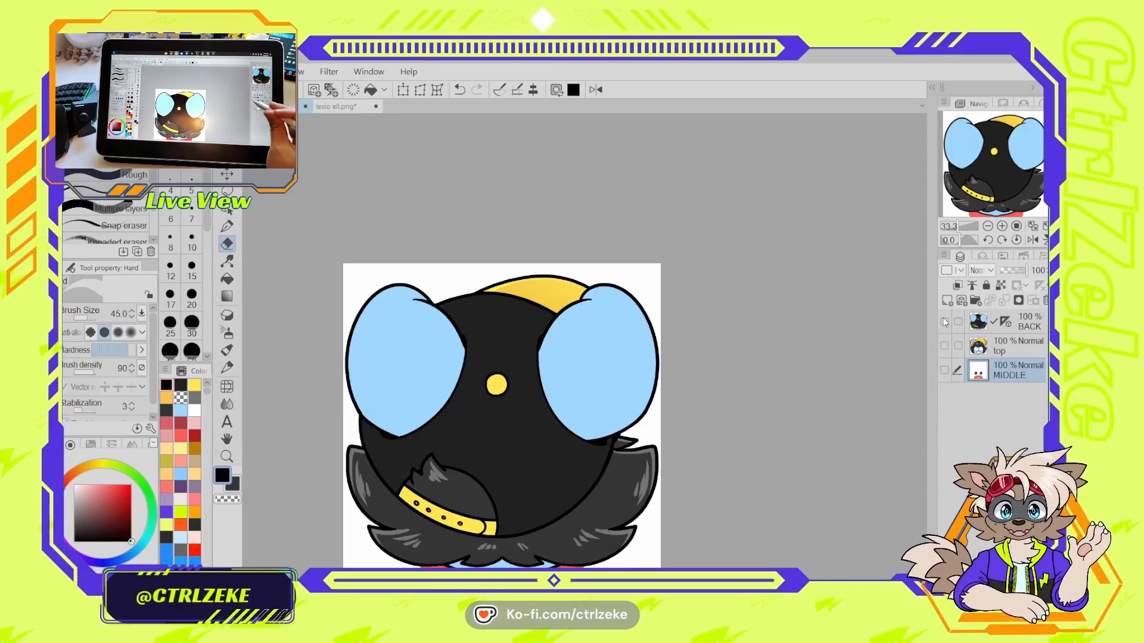
{"action": "left_click_drag", "start_coordinate": [944, 323], "coordinate": [944, 370]}
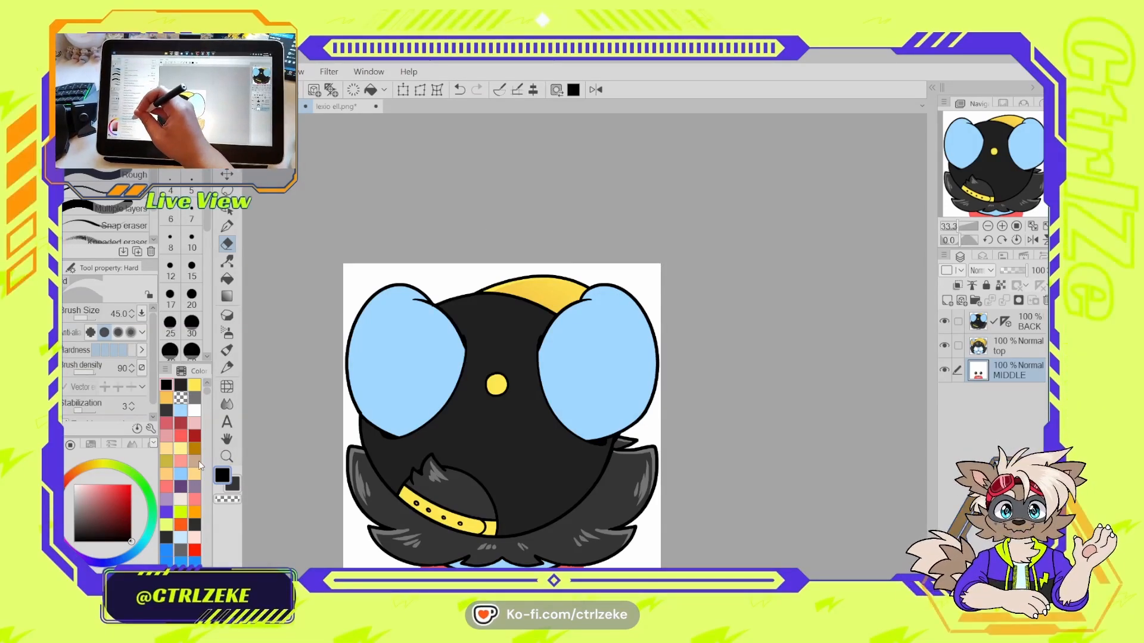
- Enlarge the canvas slightly and evenly on all sides around the head without scaling the artwork
{"action": "key", "text": "ctrl+t"}
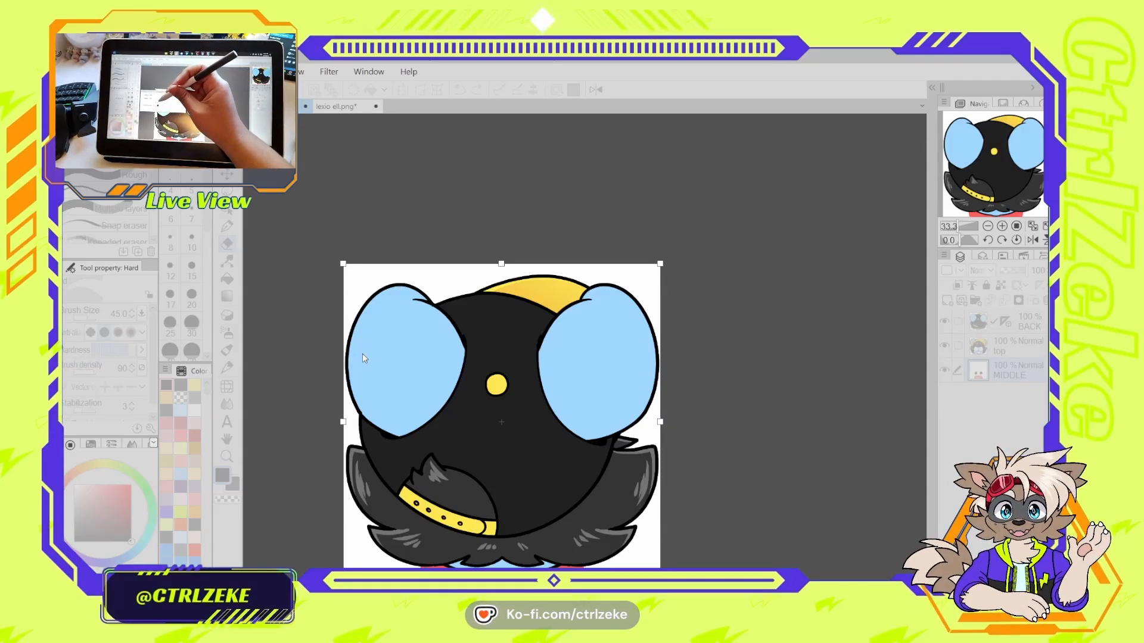
{"action": "left_click_drag", "start_coordinate": [360, 352], "coordinate": [342, 340]}
{"action": "left_click_drag", "start_coordinate": [501, 263], "coordinate": [501, 250]}
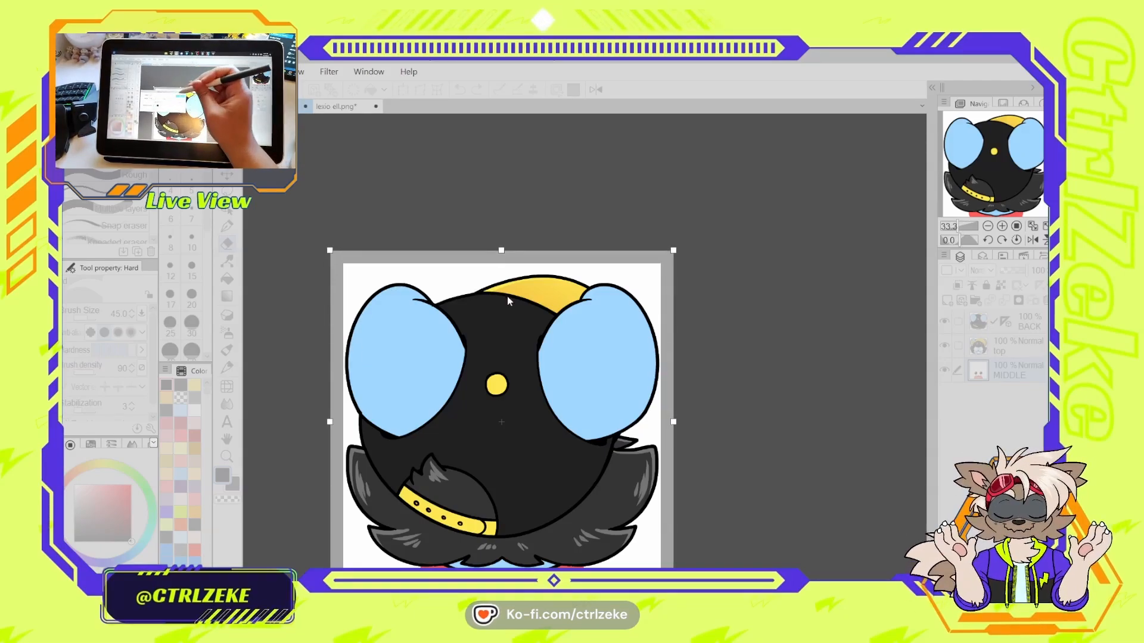
{"action": "key", "text": "Return"}
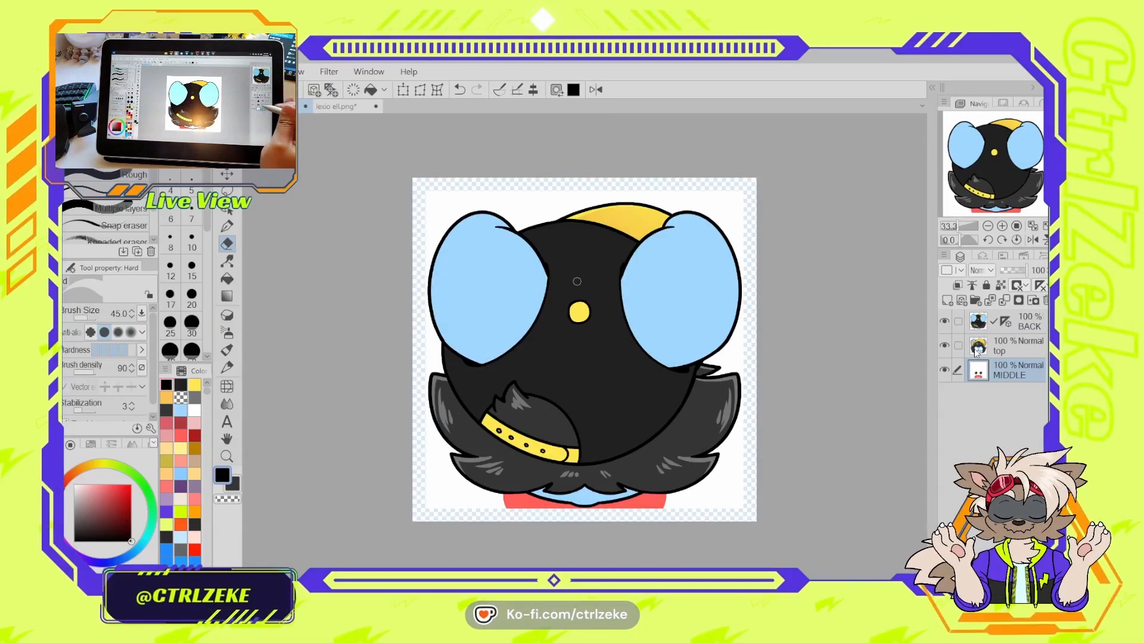
- Fill the new transparent border on the MIDDLE layer with the white sampled from its background
{"action": "key", "text": "i"}
{"action": "left_click", "coordinate": [706, 202]}
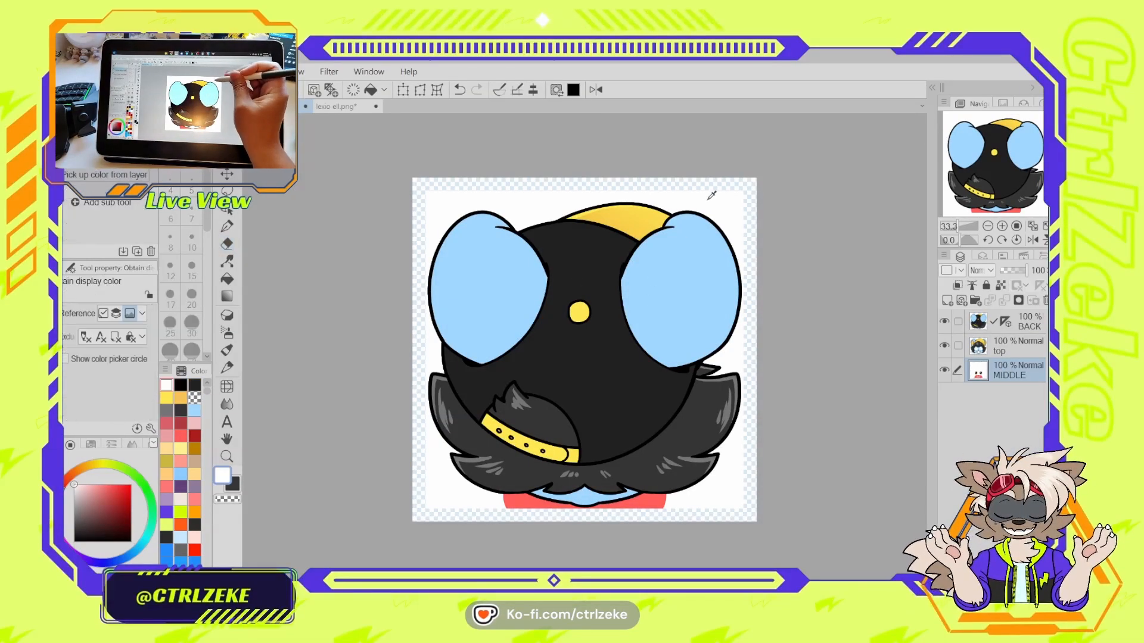
{"action": "key", "text": "g"}
{"action": "left_click", "coordinate": [751, 234]}
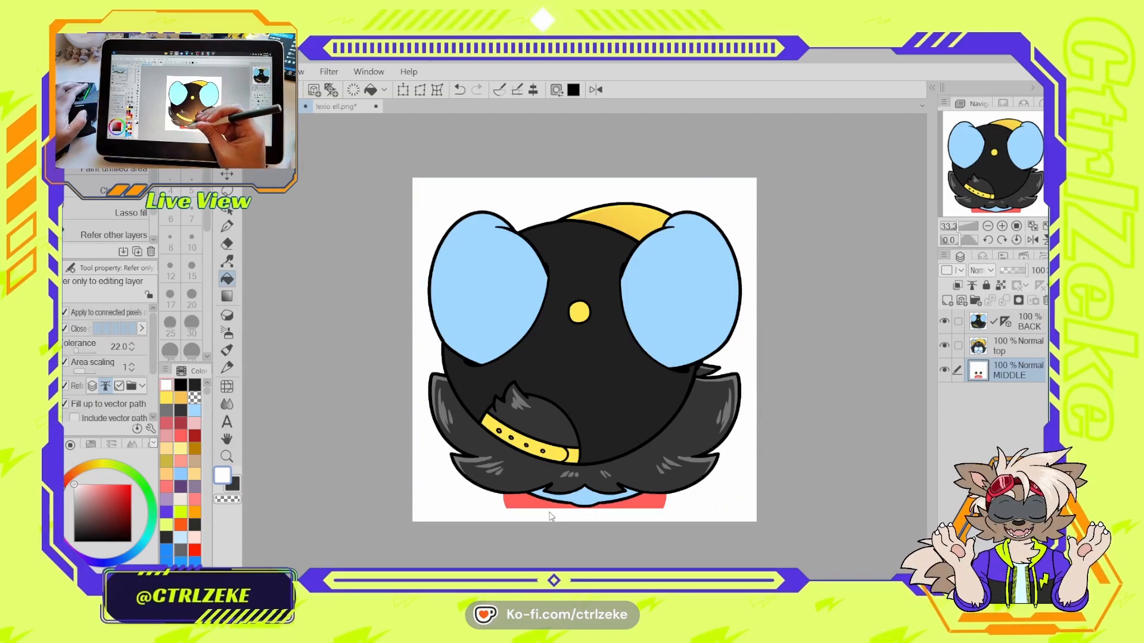
- Extend the red shape below the head to the canvas edge on MIDDLE with size 25 G-pen outlines and a matching red fill
{"action": "scroll", "coordinate": [547, 514], "scroll_direction": "up", "scroll_amount": 3}
{"action": "left_click", "coordinate": [505, 499], "text": "alt"}
{"action": "key", "text": "p"}
{"action": "left_click_drag", "start_coordinate": [436, 489], "coordinate": [477, 554]}
{"action": "key", "text": "ctrl+z"}
{"action": "left_click_drag", "start_coordinate": [434, 486], "coordinate": [478, 563]}
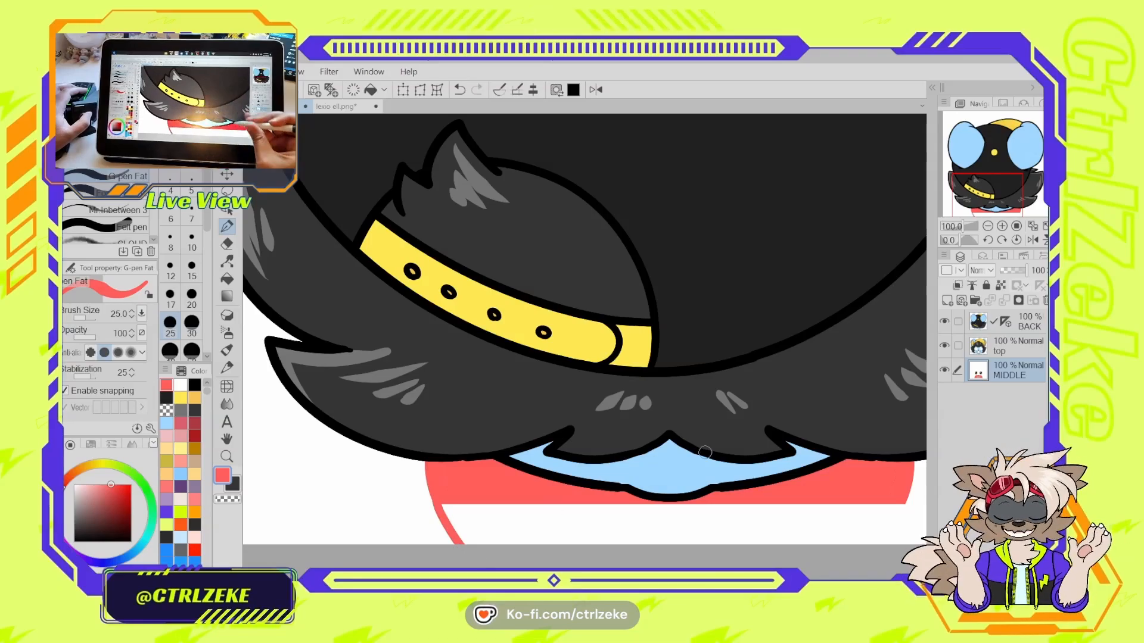
{"action": "key", "text": "g"}
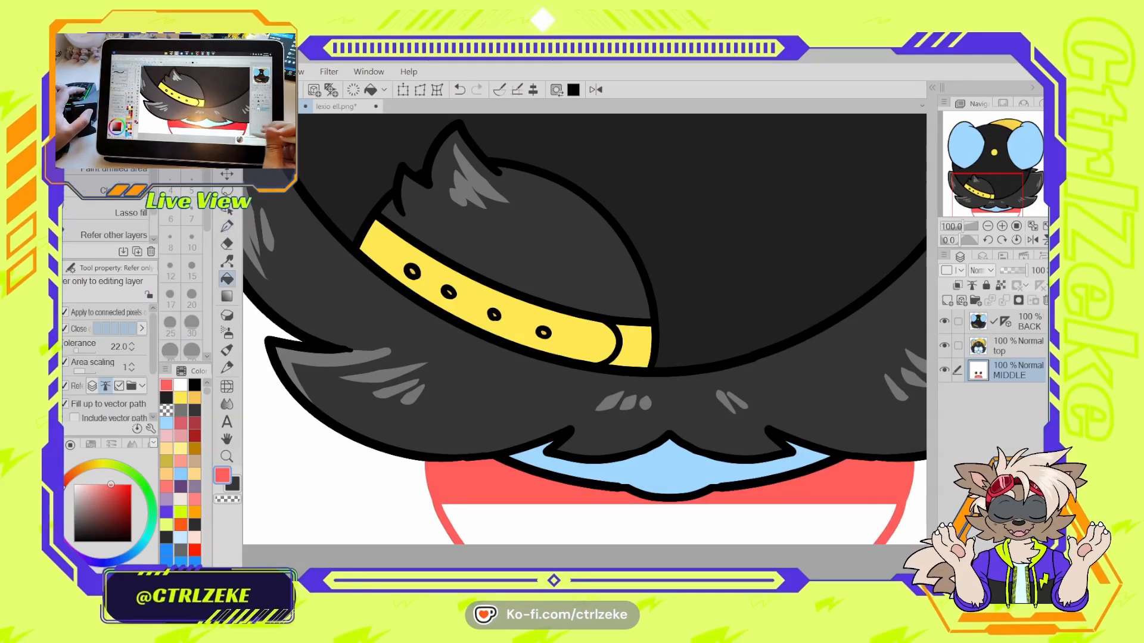
{"action": "left_click", "coordinate": [845, 511]}
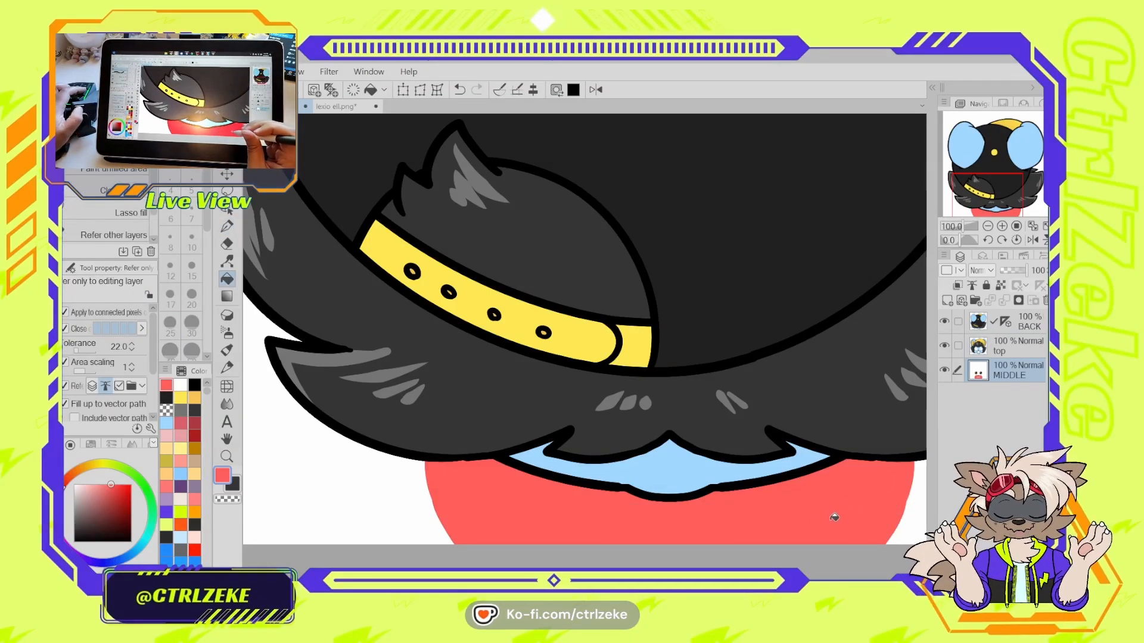
- Hide the MIDDLE layer, select the transparent background around the head and invert the selection to the head's silhouette
{"action": "scroll", "coordinate": [560, 334], "scroll_direction": "down", "scroll_amount": 3}
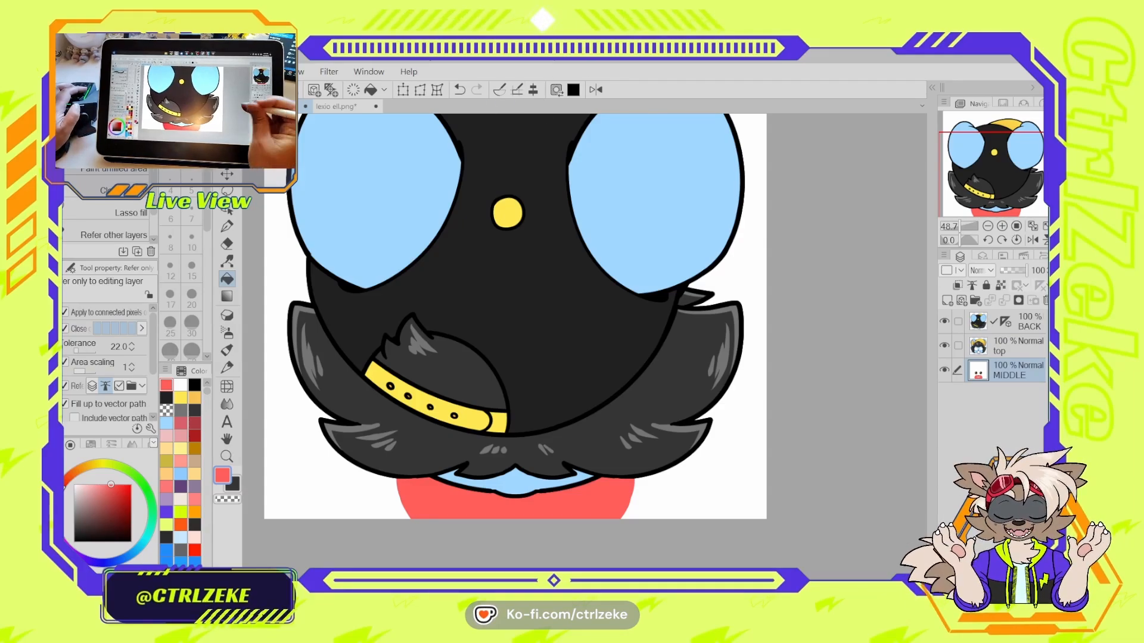
{"action": "left_click_drag", "start_coordinate": [745, 327], "coordinate": [698, 408]}
{"action": "scroll", "coordinate": [750, 380], "scroll_direction": "down", "scroll_amount": 4}
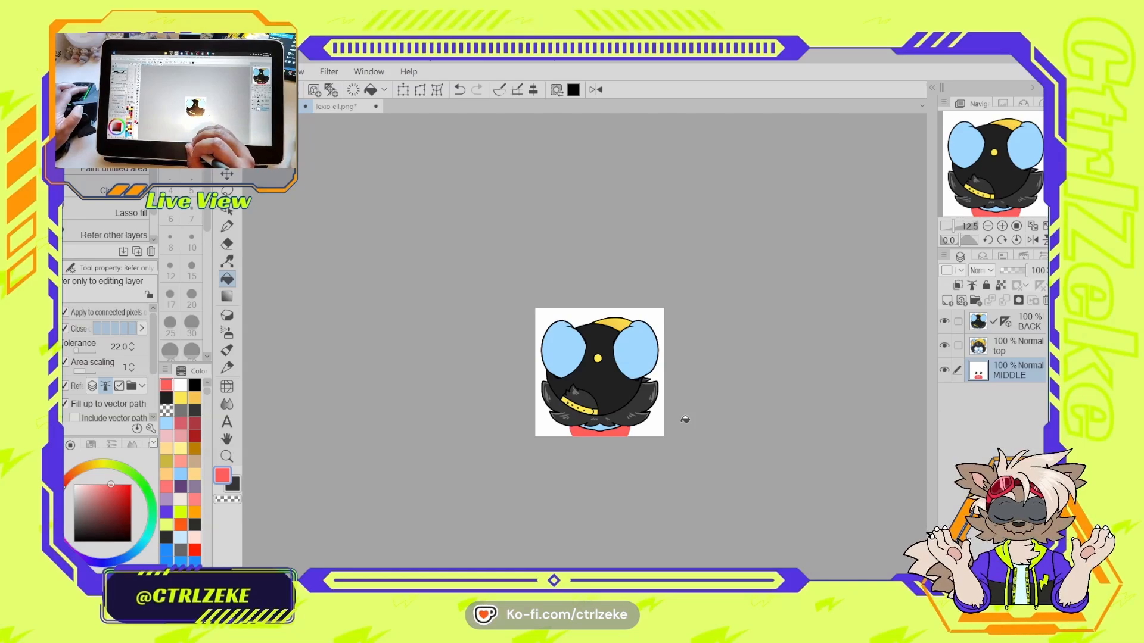
{"action": "left_click", "coordinate": [944, 370]}
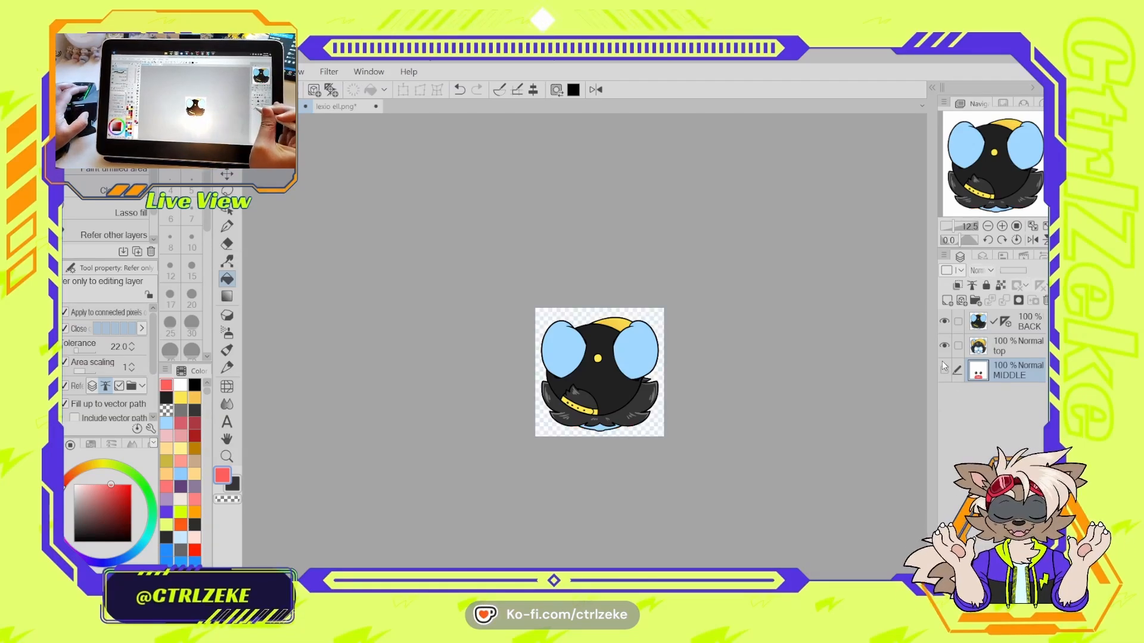
{"action": "key", "text": "ctrl+plus"}
{"action": "key", "text": "ctrl+plus"}
{"action": "key", "text": "ctrl+plus"}
{"action": "key", "text": "ctrl+plus"}
{"action": "left_click_drag", "start_coordinate": [642, 294], "coordinate": [588, 256]}
{"action": "key", "text": "w"}
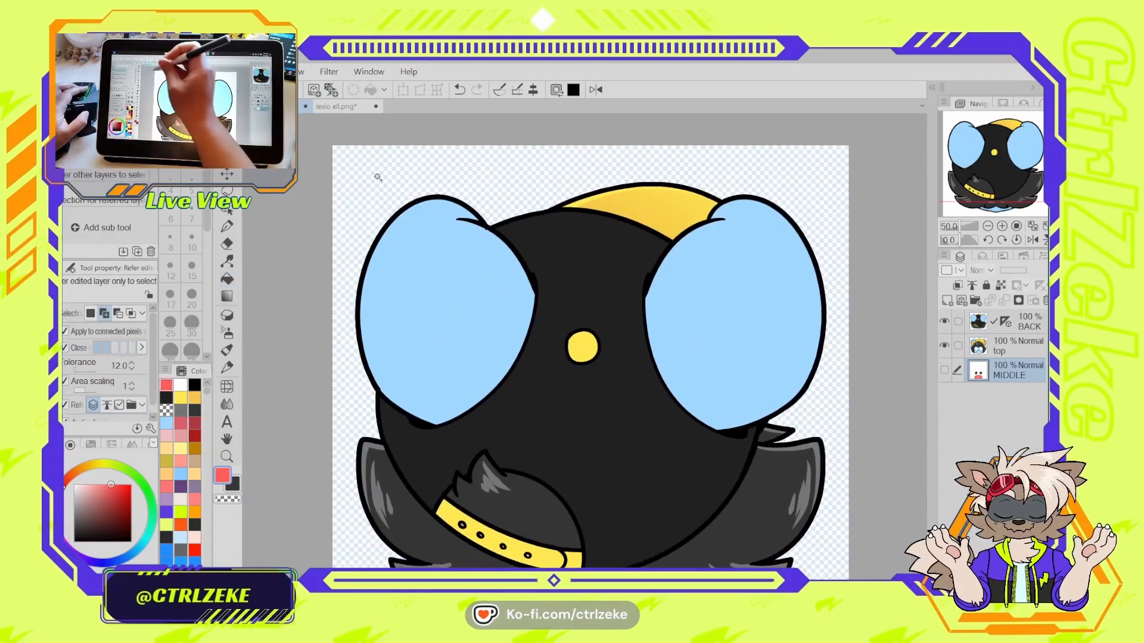
{"action": "left_click", "coordinate": [377, 176]}
{"action": "scroll", "coordinate": [667, 339], "scroll_direction": "down", "scroll_amount": 1}
{"action": "left_click_drag", "start_coordinate": [648, 439], "coordinate": [564, 378]}
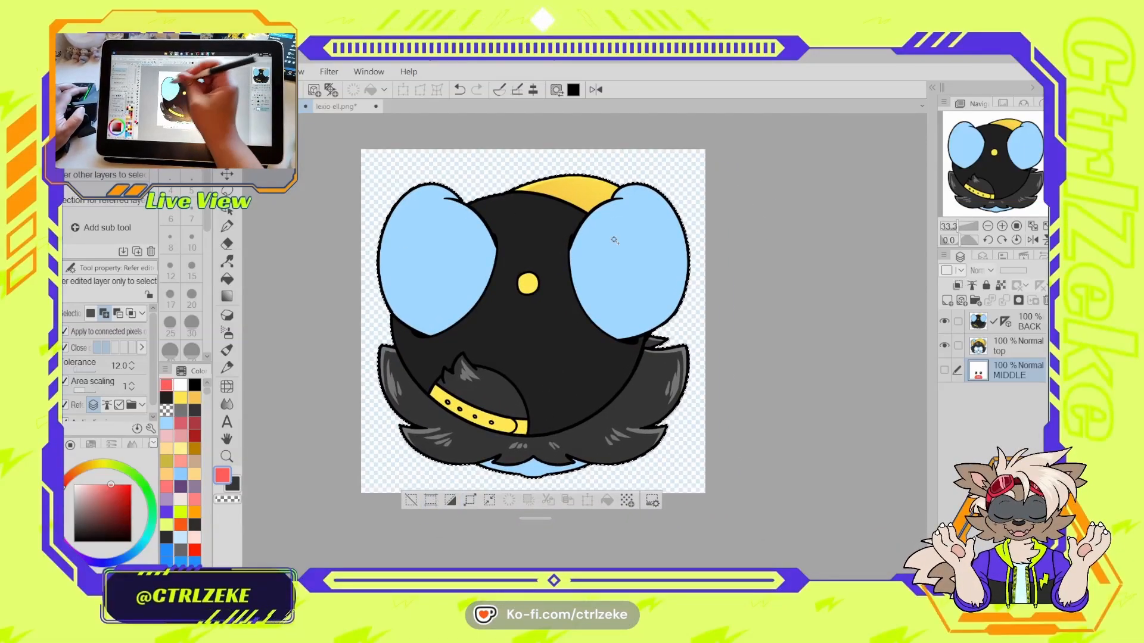
- Expand the head silhouette's selection outward for an even margin, undoing one larger expansion and applying a smaller one
{"action": "left_click_drag", "start_coordinate": [628, 370], "coordinate": [647, 397]}
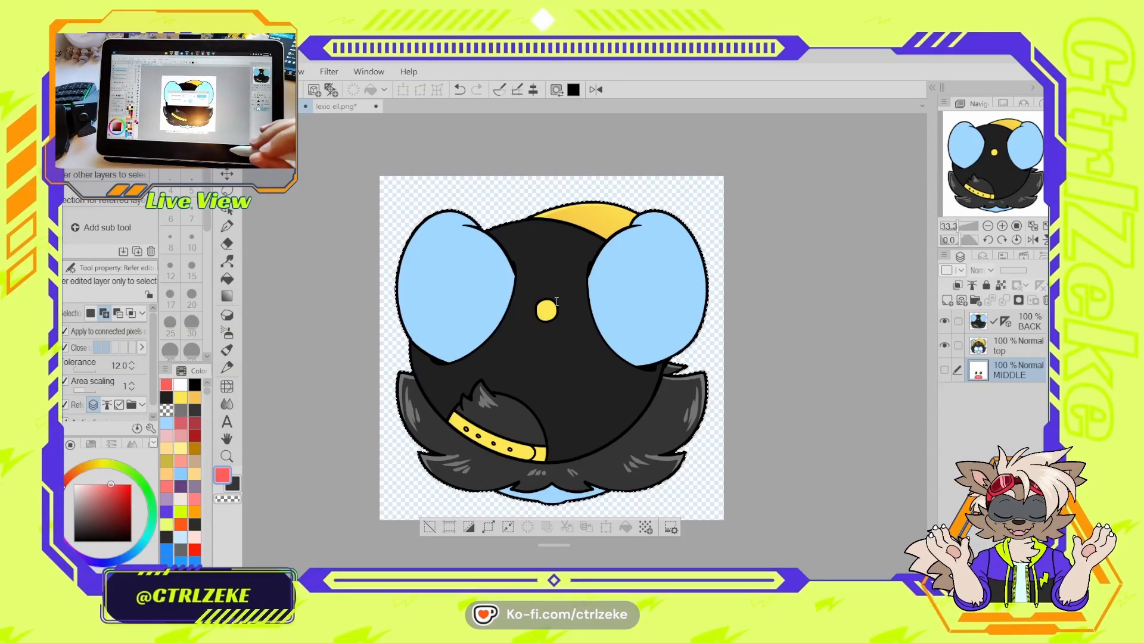
{"action": "left_click", "coordinate": [630, 303]}
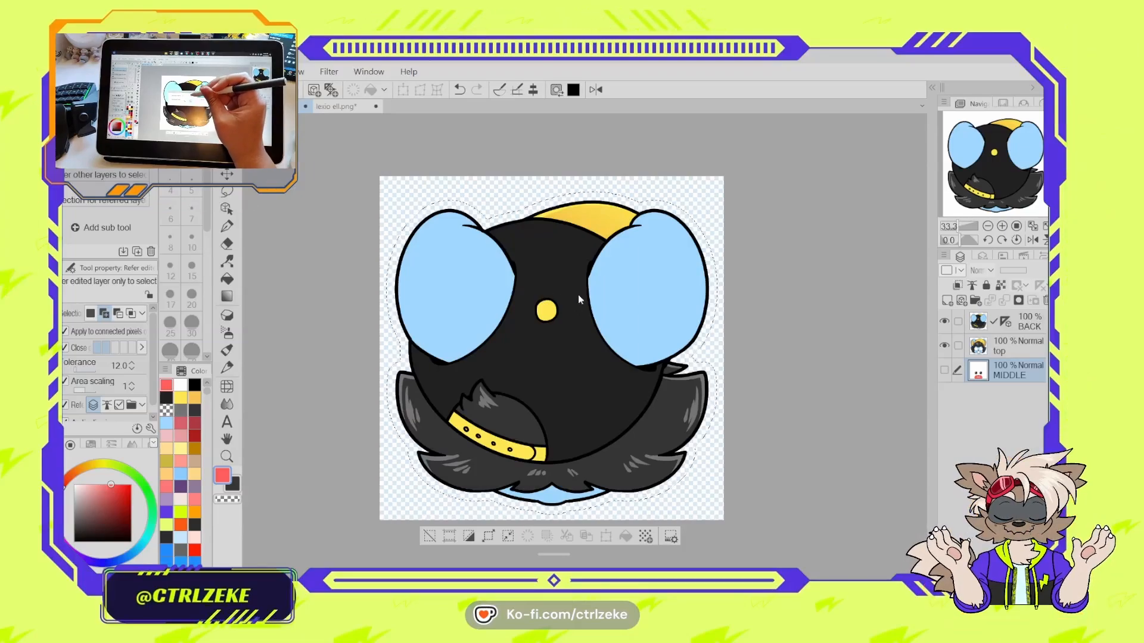
{"action": "left_click", "coordinate": [631, 303]}
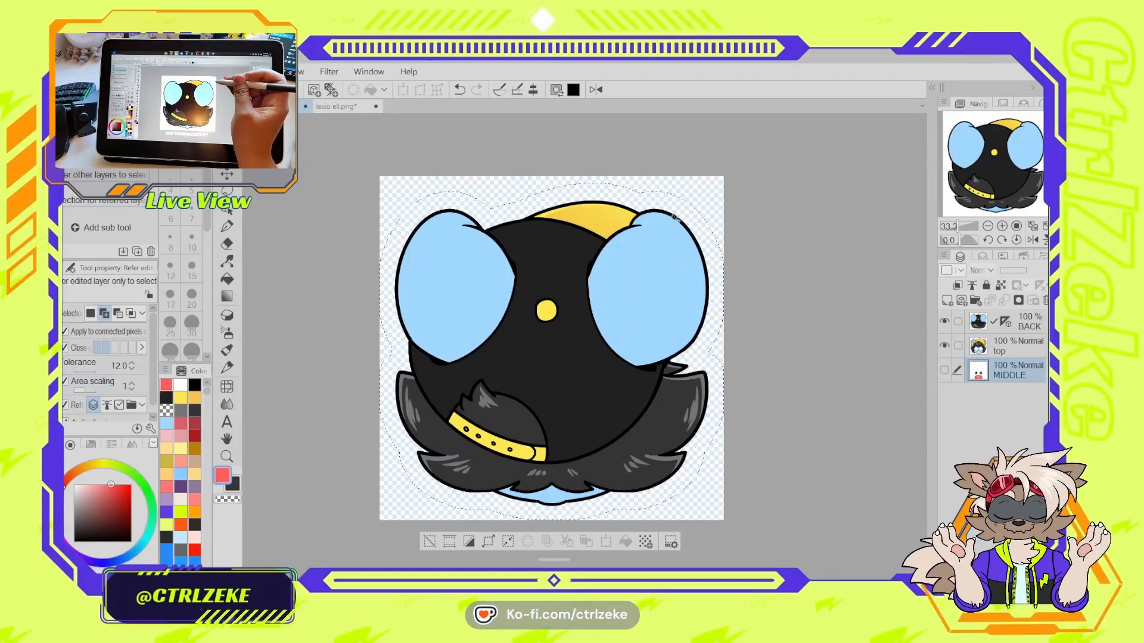
{"action": "key", "text": "ctrl+z"}
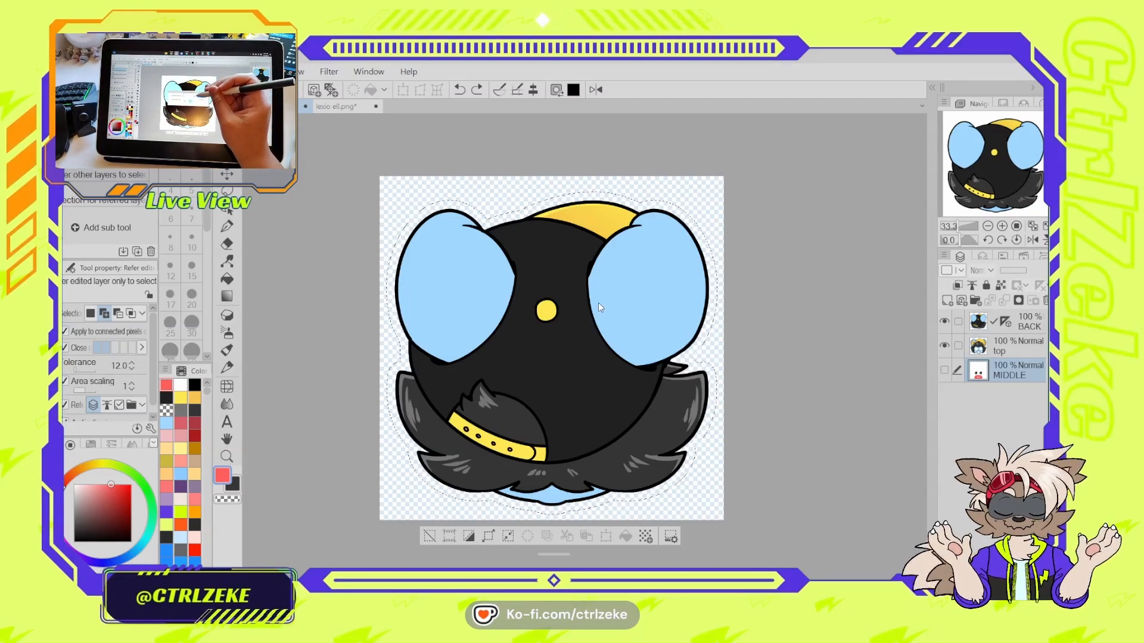
{"action": "left_click", "coordinate": [627, 303]}
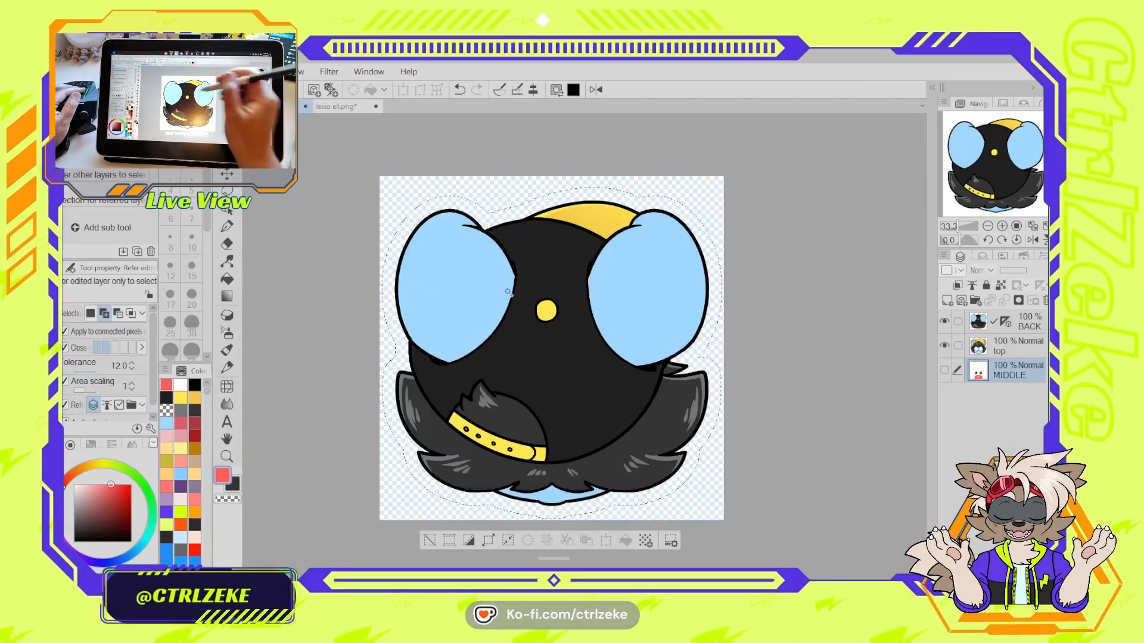
- Add a layer named Margin Cuts above BACK, outline the expanded silhouette selection on it in black and deselect
{"action": "left_click", "coordinate": [987, 327]}
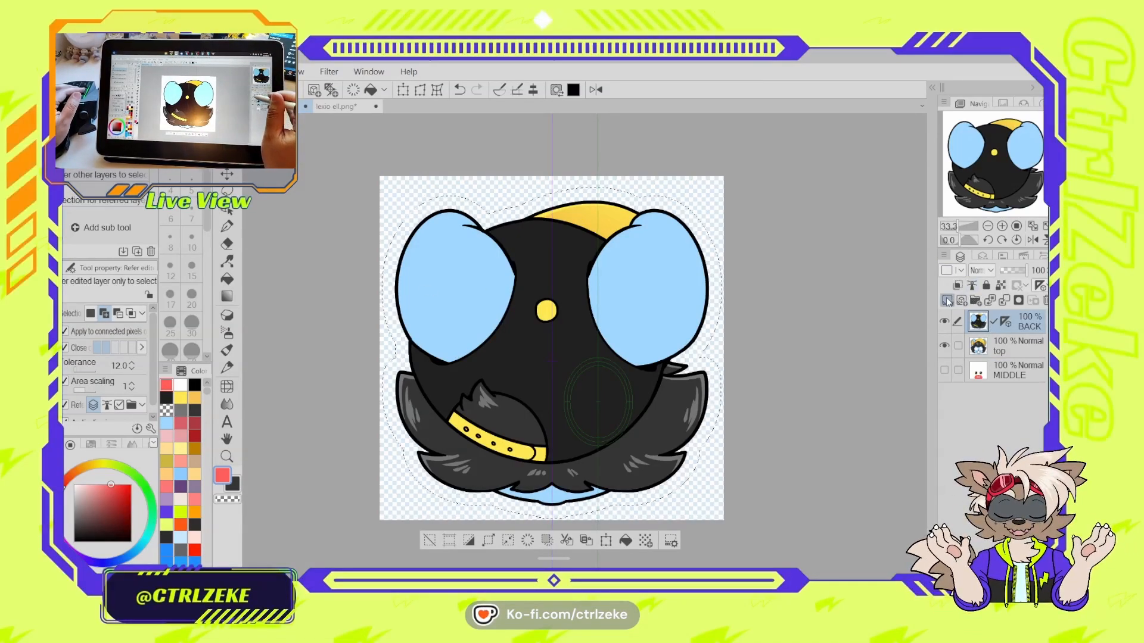
{"action": "key", "text": "ctrl+shift+n"}
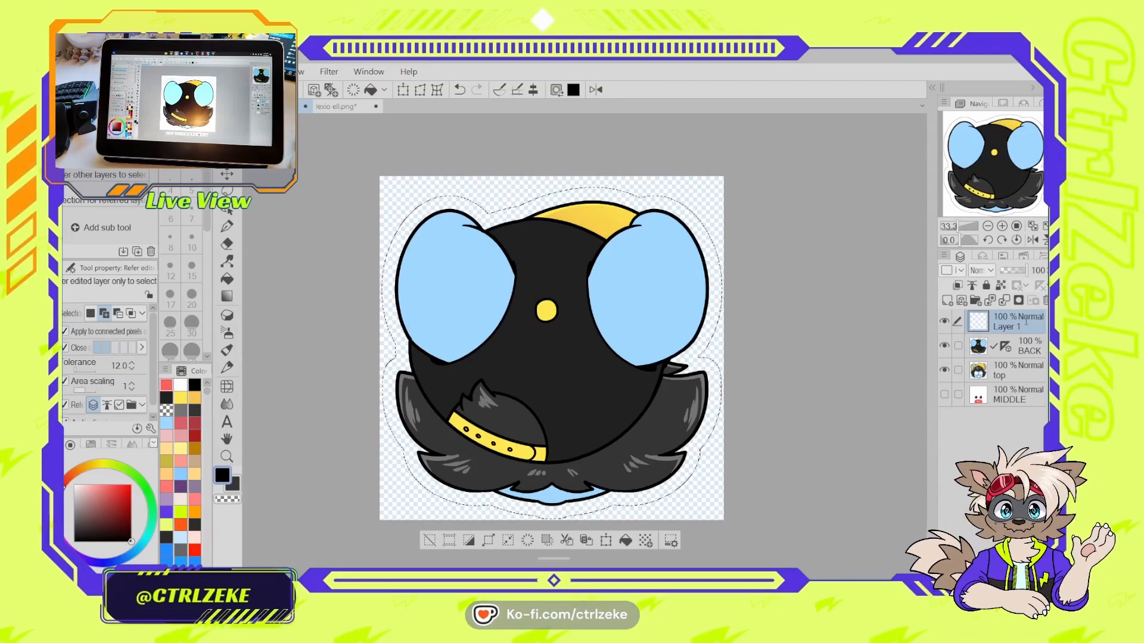
{"action": "type", "text": "Margin Cuts"}
{"action": "key", "text": "Return"}
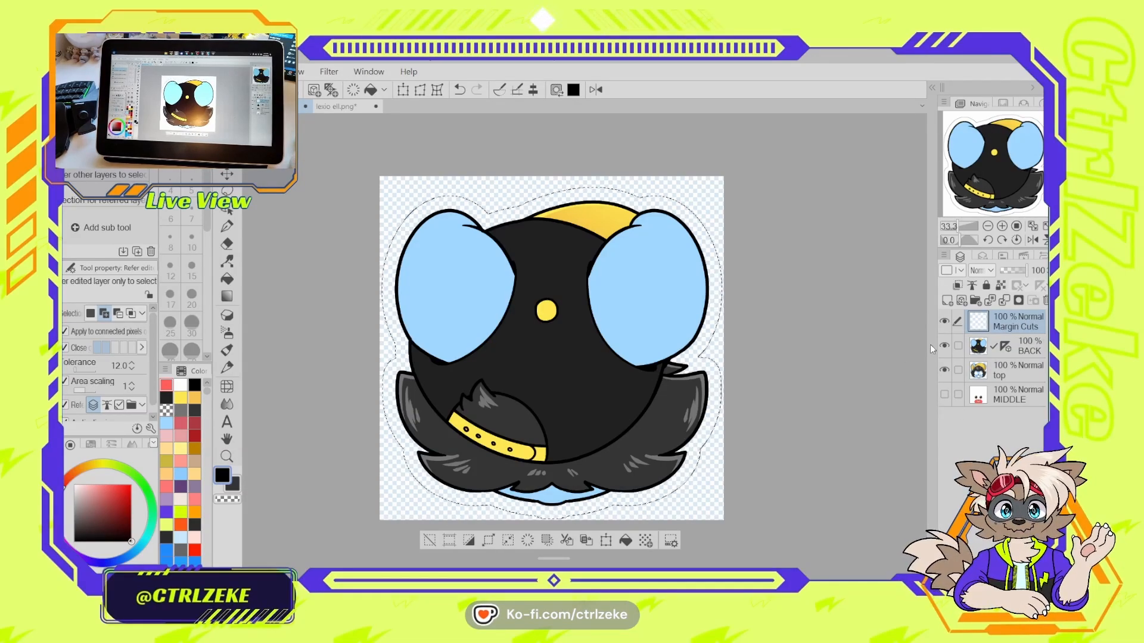
{"action": "left_click", "coordinate": [470, 540]}
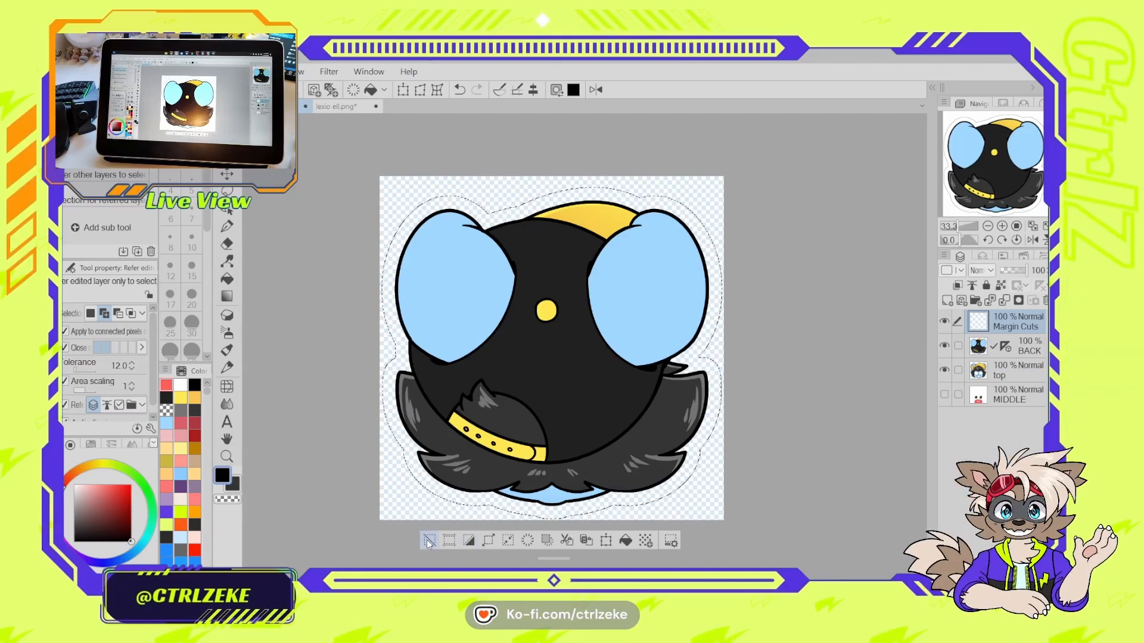
- Hide the Margin Cuts, BACK and MIDDLE layers so that only the top layer is shown
{"action": "left_click", "coordinate": [945, 322]}
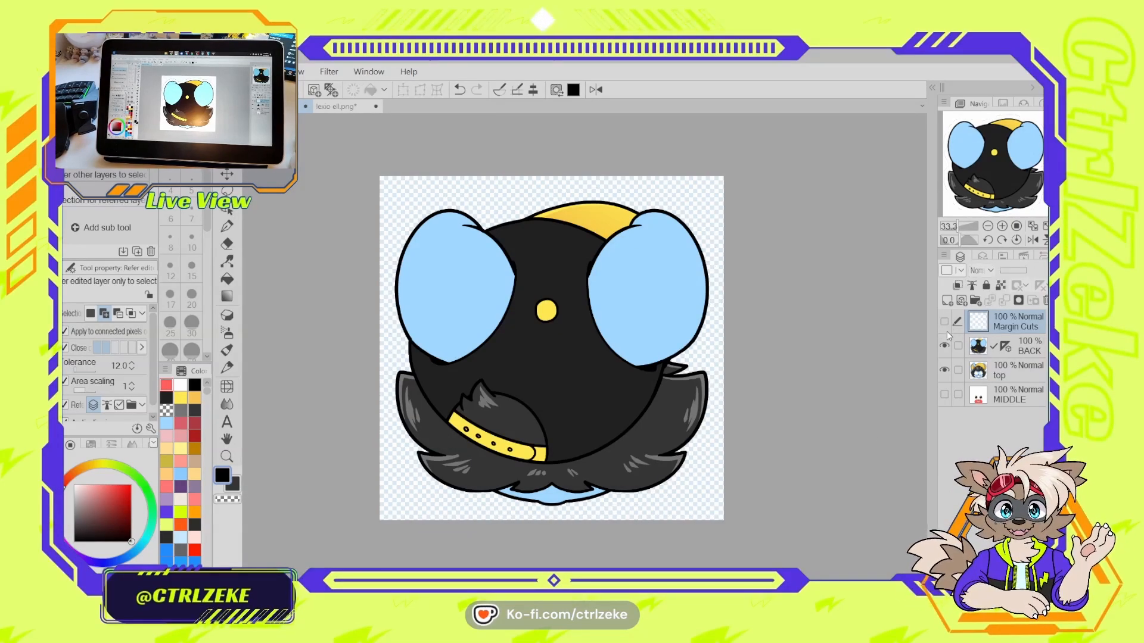
{"action": "left_click", "coordinate": [945, 345]}
{"action": "left_click", "coordinate": [944, 370]}
{"action": "left_click", "coordinate": [944, 395]}
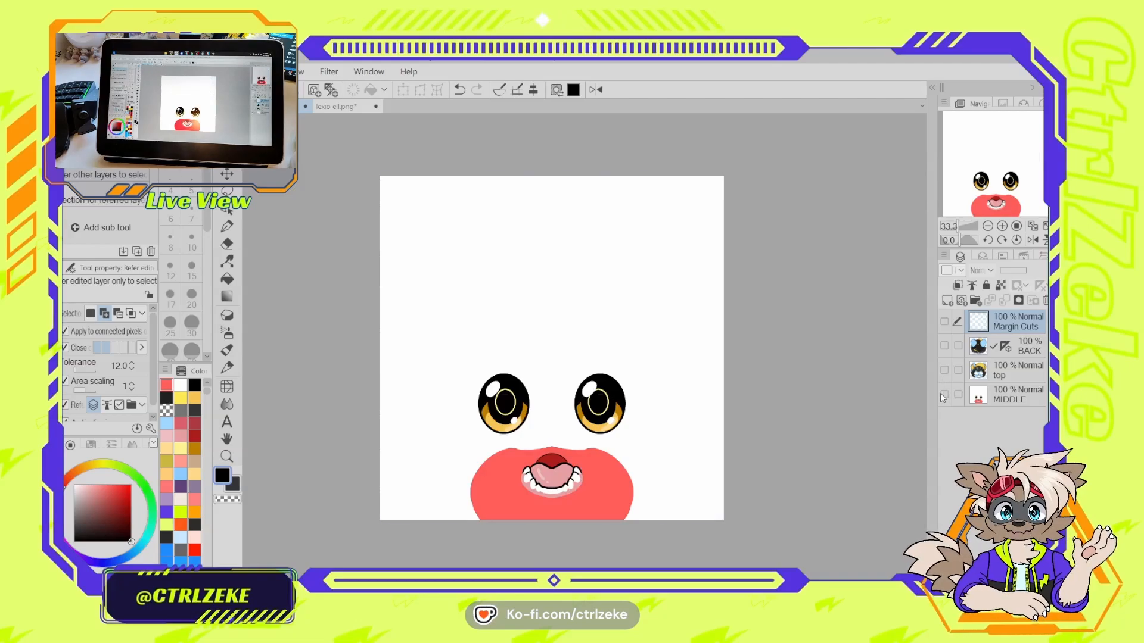
{"action": "left_click", "coordinate": [942, 394]}
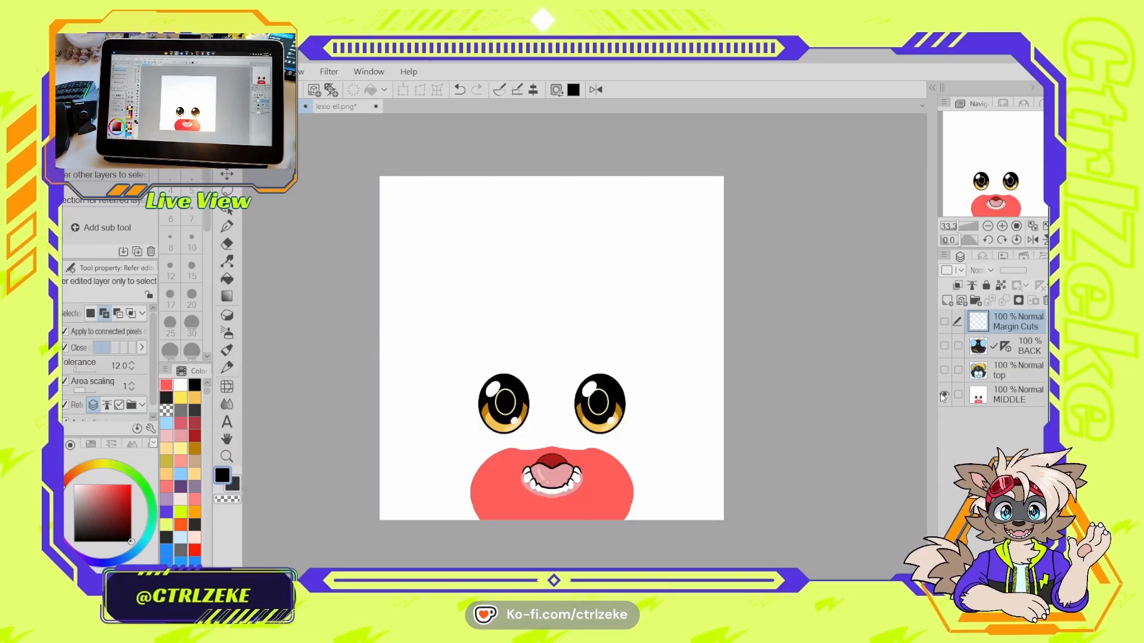
{"action": "left_click", "coordinate": [944, 394]}
{"action": "left_click", "coordinate": [944, 370]}
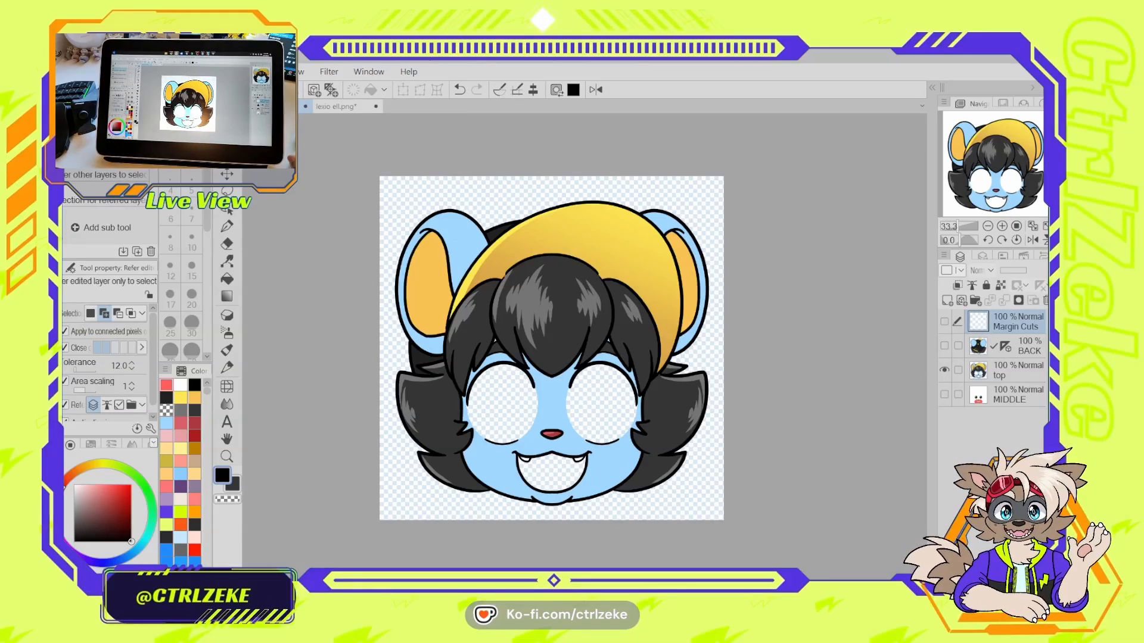
- Select the head's silhouette by inverting the background selection, and outline it in black on a new layer below Margin Cuts
{"action": "left_click", "coordinate": [434, 206]}
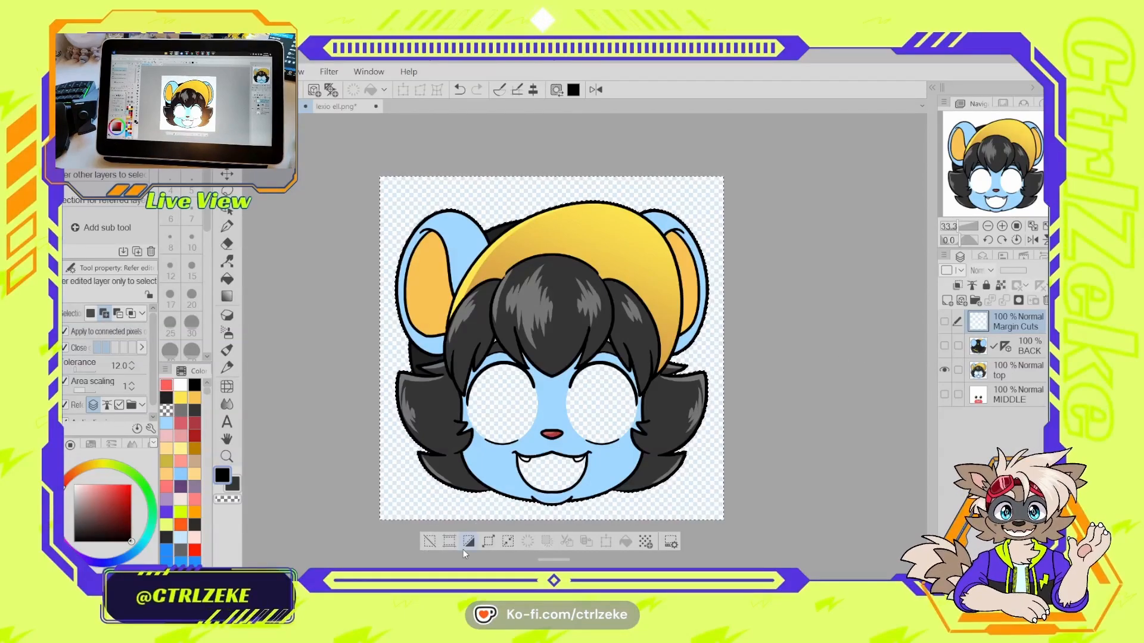
{"action": "left_click", "coordinate": [468, 542]}
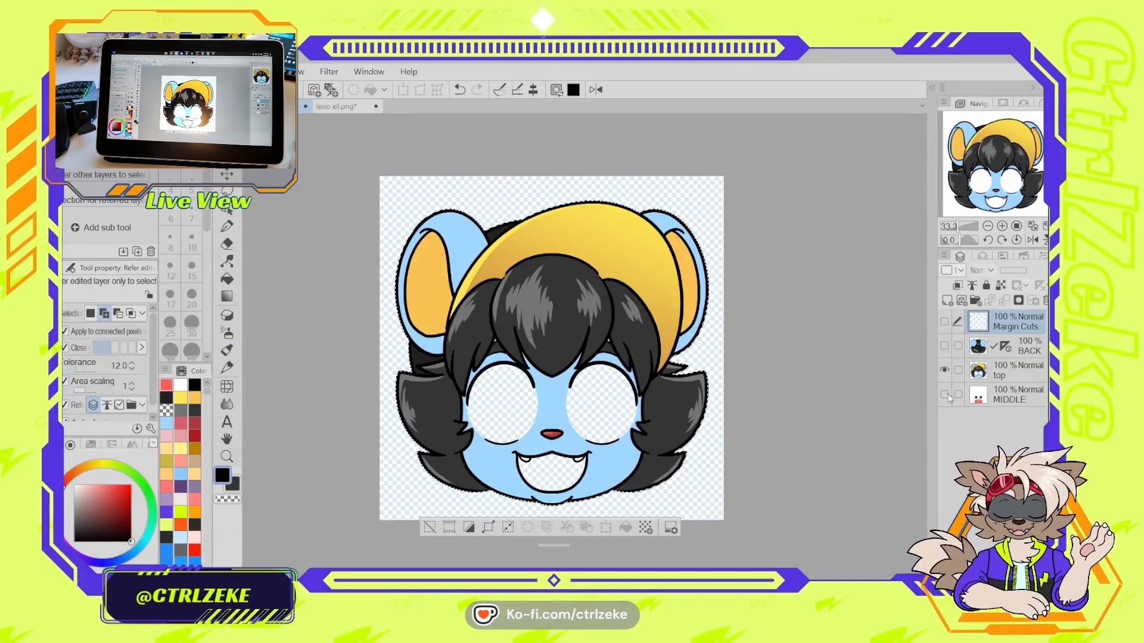
{"action": "left_click", "coordinate": [948, 302]}
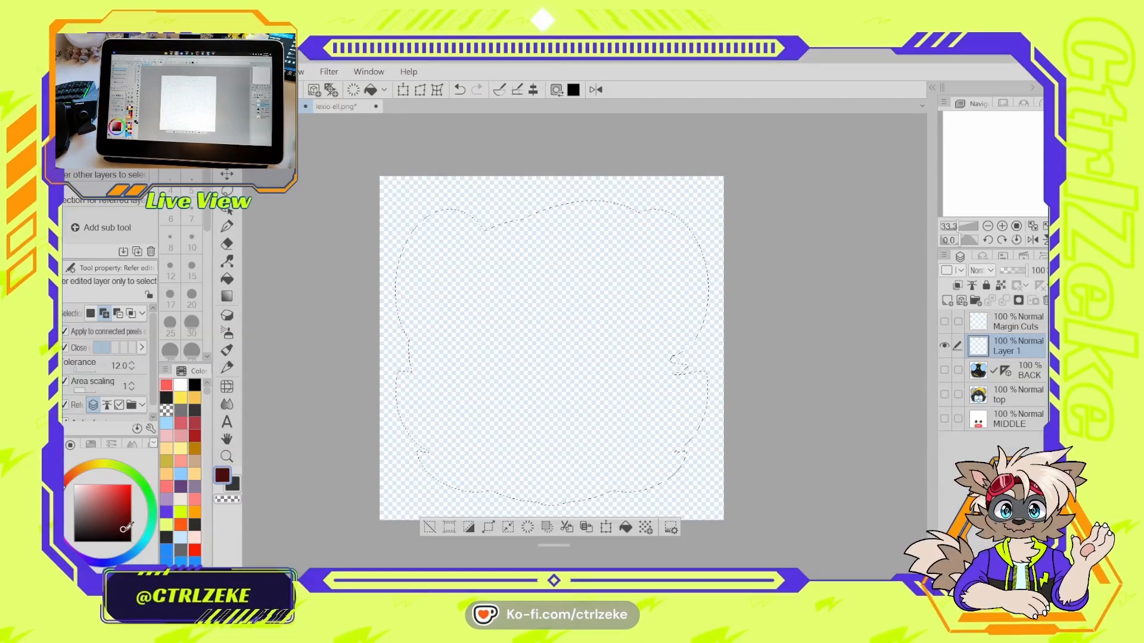
{"action": "left_click_drag", "start_coordinate": [124, 530], "coordinate": [132, 542]}
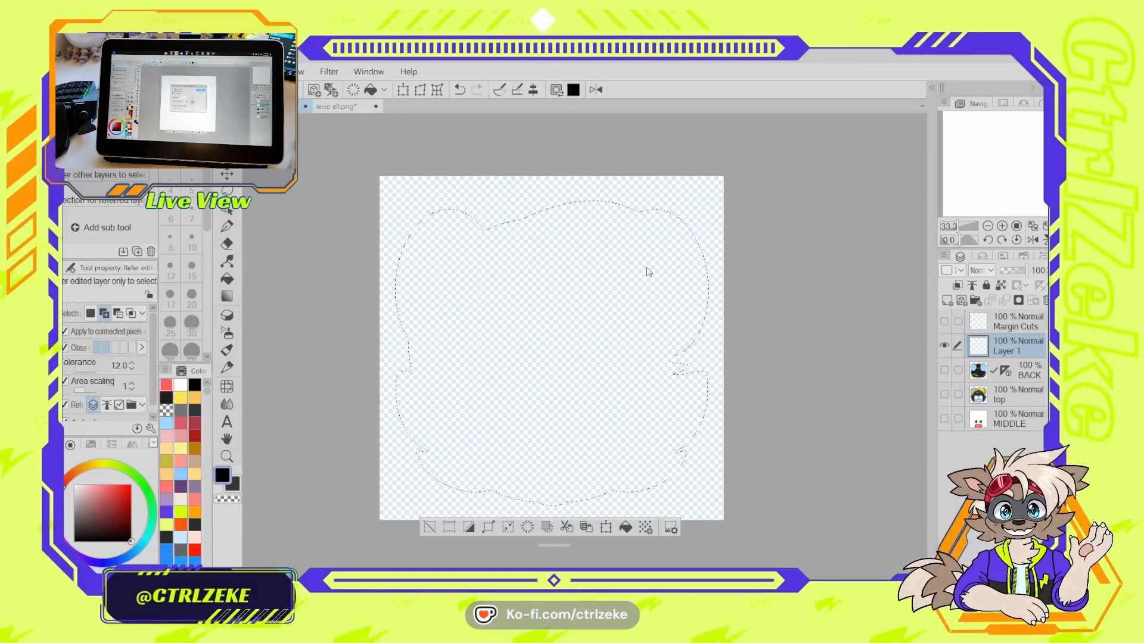
{"action": "left_click", "coordinate": [437, 529]}
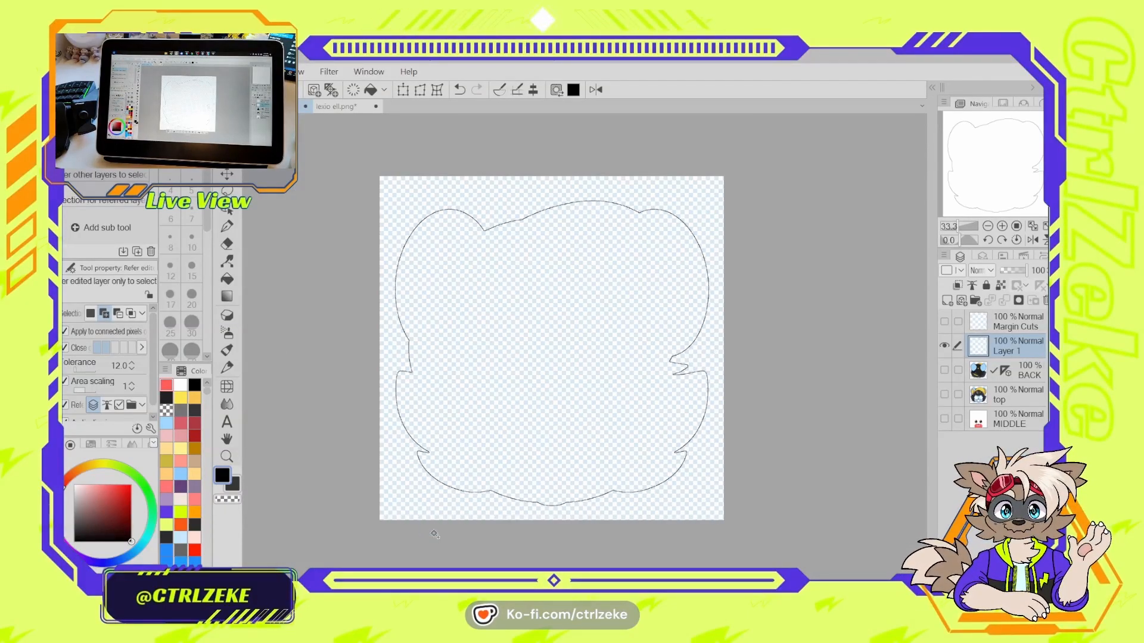
- Compare the head outline with the margin outline and rename the head outline's layer CUT LINE
{"action": "left_click", "coordinate": [944, 322]}
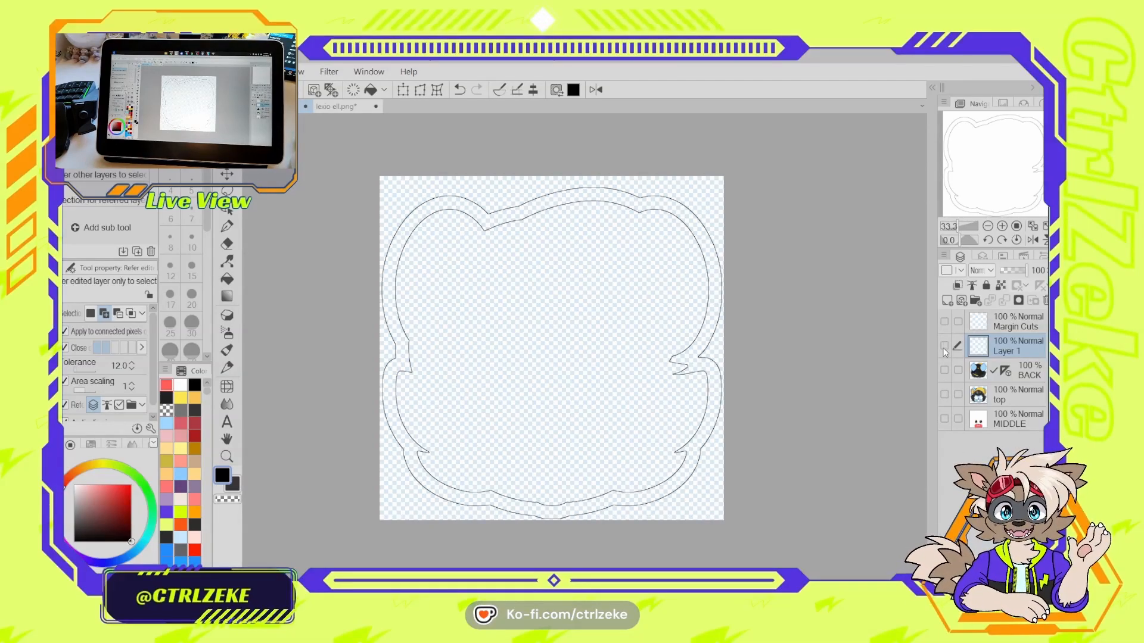
{"action": "left_click", "coordinate": [944, 322]}
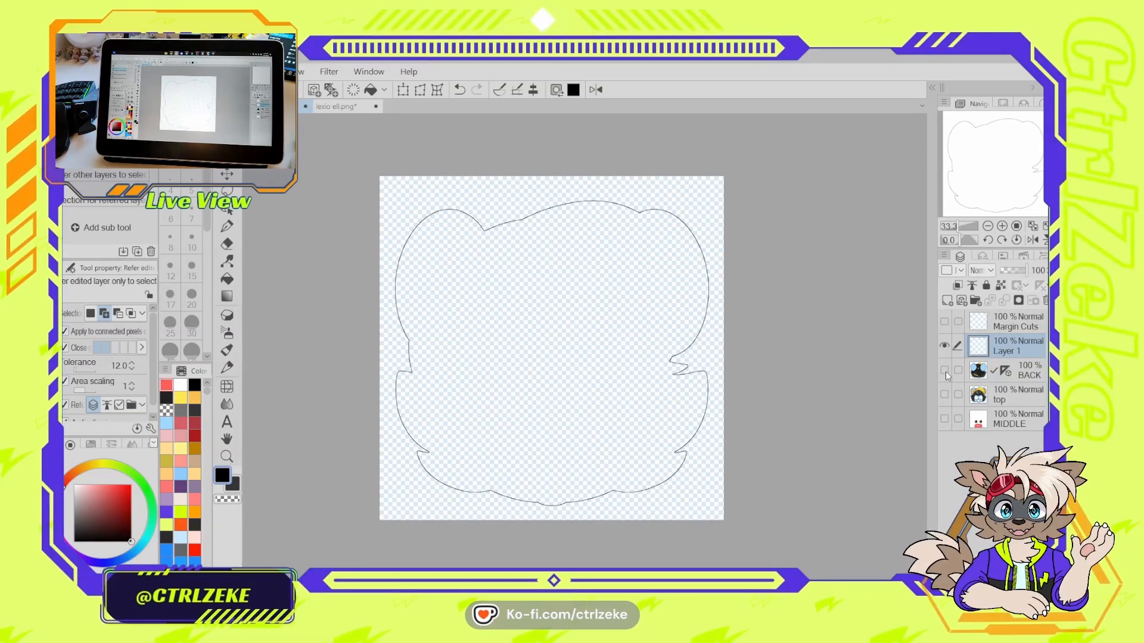
{"action": "left_click_drag", "start_coordinate": [945, 370], "coordinate": [944, 418]}
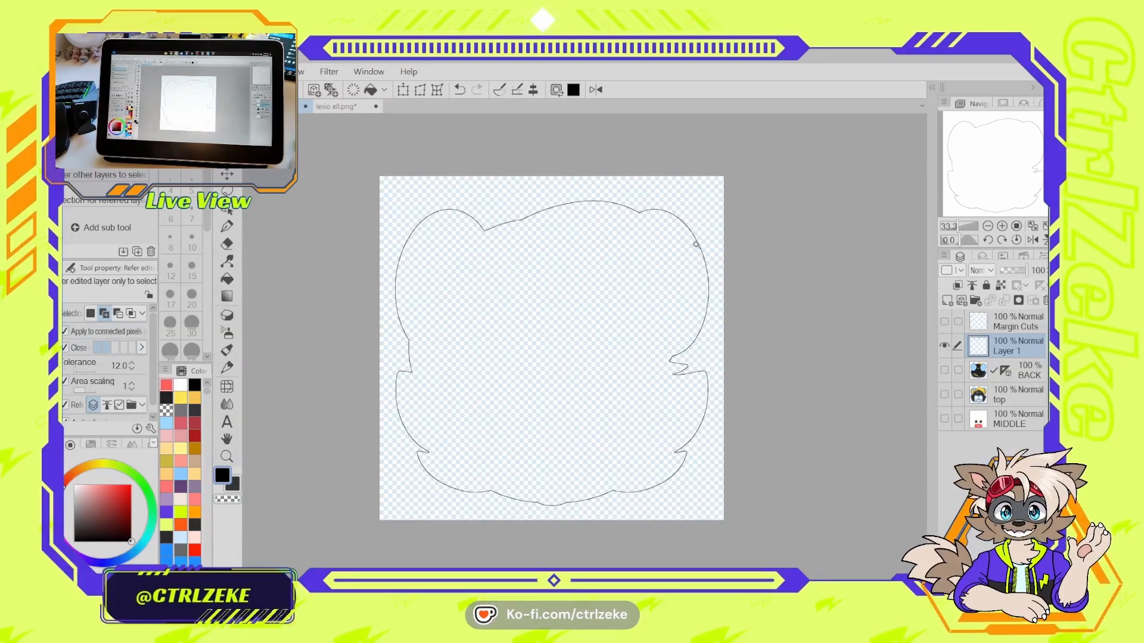
{"action": "left_click", "coordinate": [949, 324]}
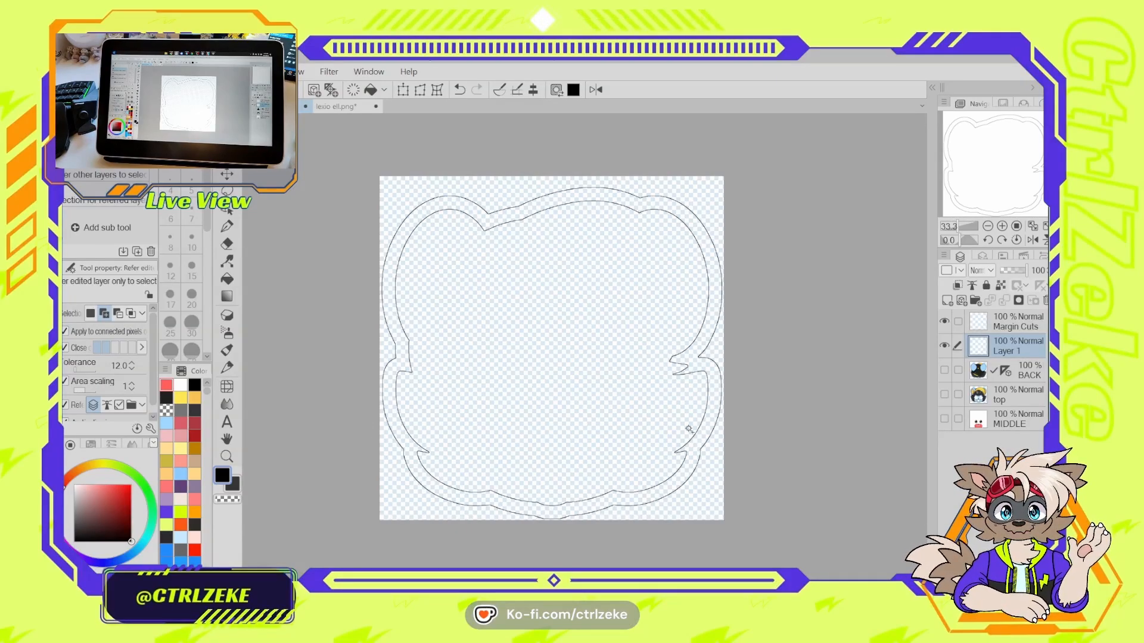
{"action": "left_click", "coordinate": [944, 322]}
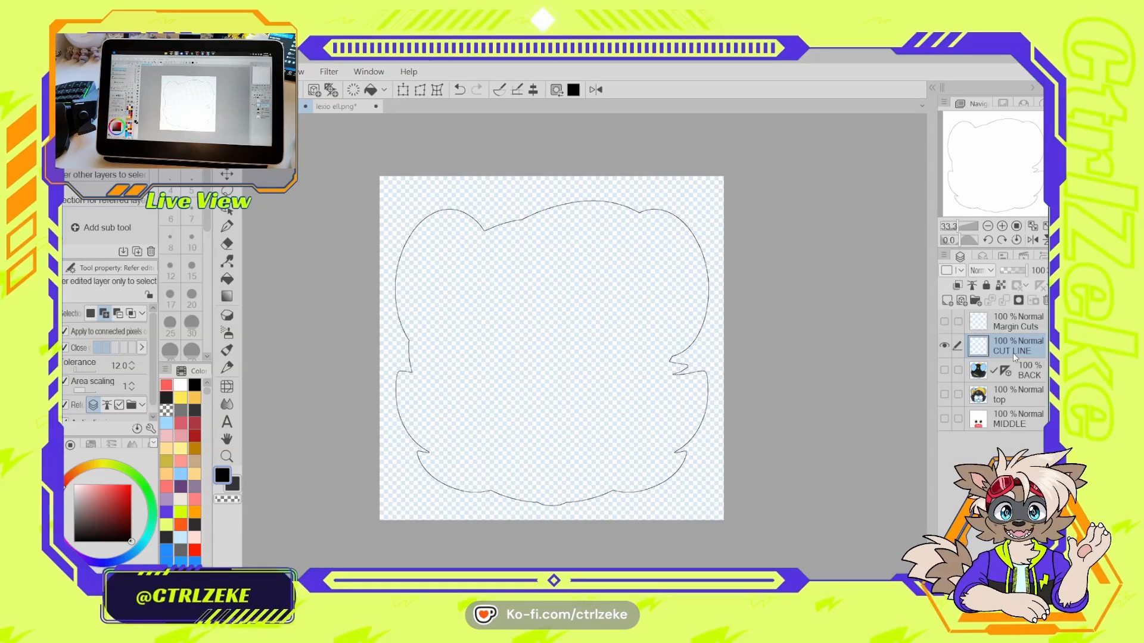
- Rename the top layer as TOP
{"action": "left_click", "coordinate": [1000, 399]}
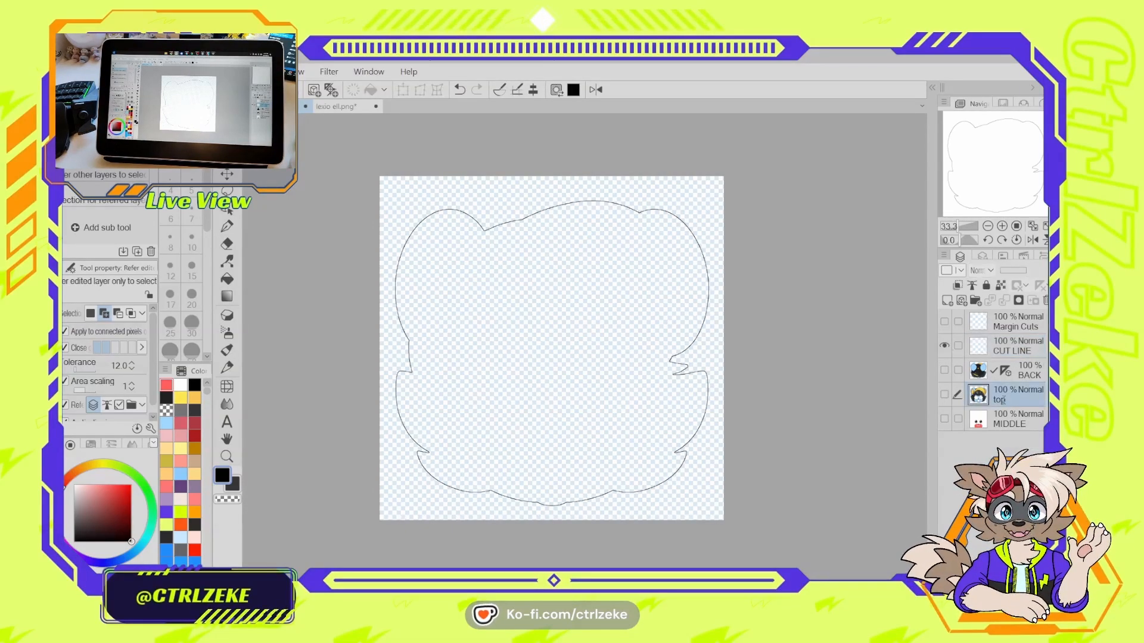
{"action": "double_click", "coordinate": [1003, 399]}
{"action": "type", "text": "TOP"}
{"action": "key", "text": "Return"}
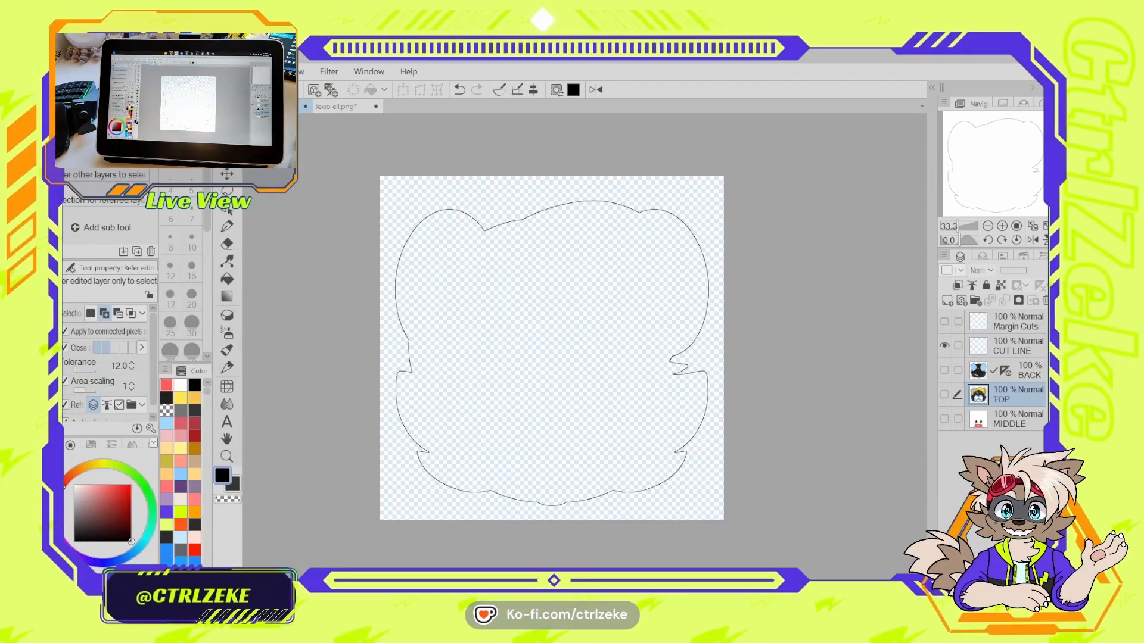
- Check and hide Margin Cuts, and reorder the layers from top to bottom as CUT LINE, TOP, MIDDLE, BACK, Margin Cuts
{"action": "left_click", "coordinate": [945, 323]}
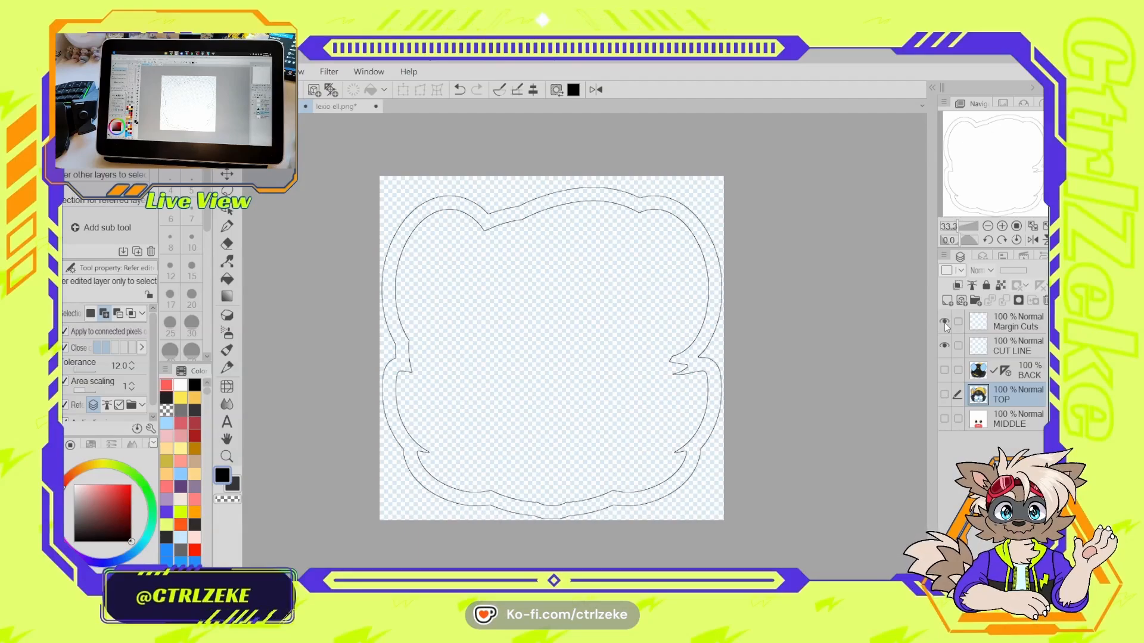
{"action": "left_click", "coordinate": [945, 323]}
{"action": "left_click", "coordinate": [944, 323]}
{"action": "left_click", "coordinate": [945, 323]}
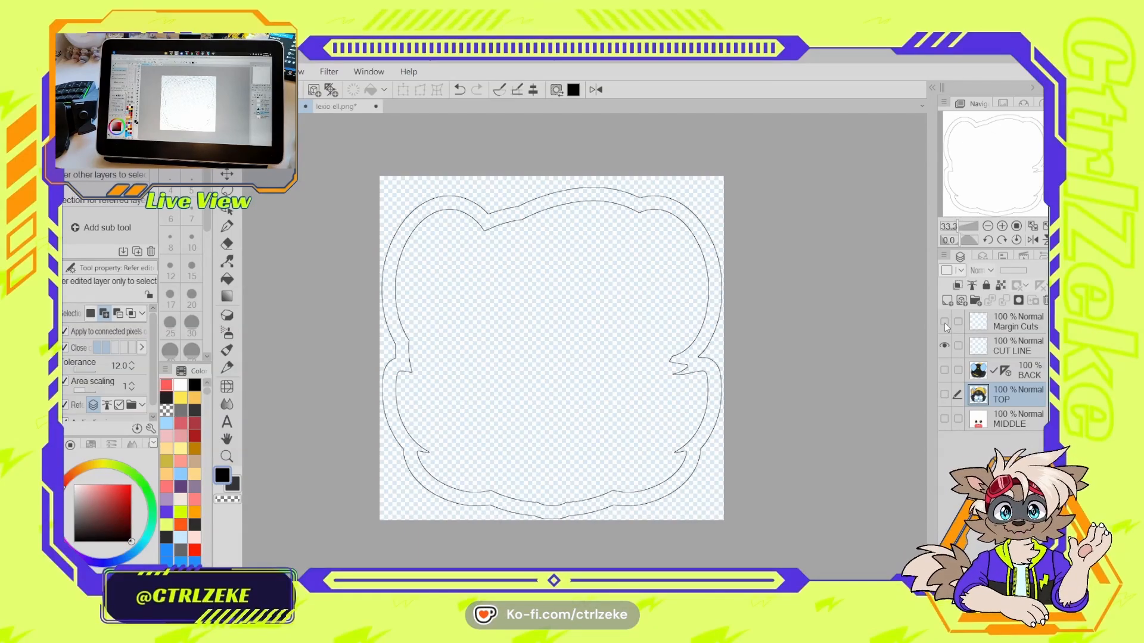
{"action": "left_click_drag", "start_coordinate": [1008, 327], "coordinate": [1009, 432]}
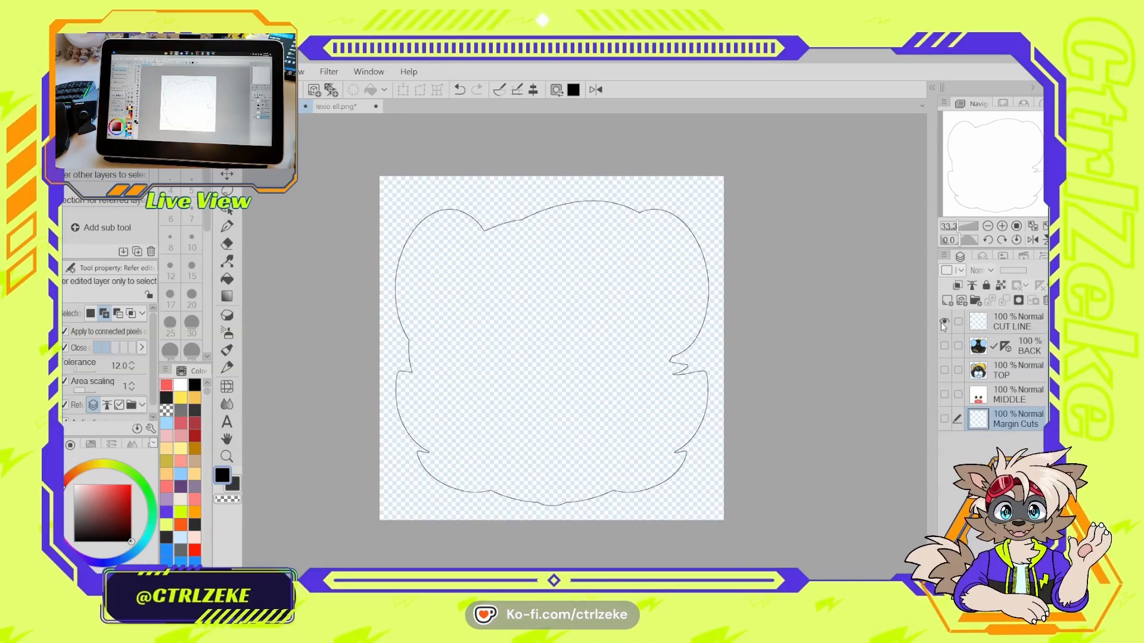
{"action": "left_click_drag", "start_coordinate": [1007, 375], "coordinate": [1014, 344]}
{"action": "left_click_drag", "start_coordinate": [1011, 397], "coordinate": [1008, 376]}
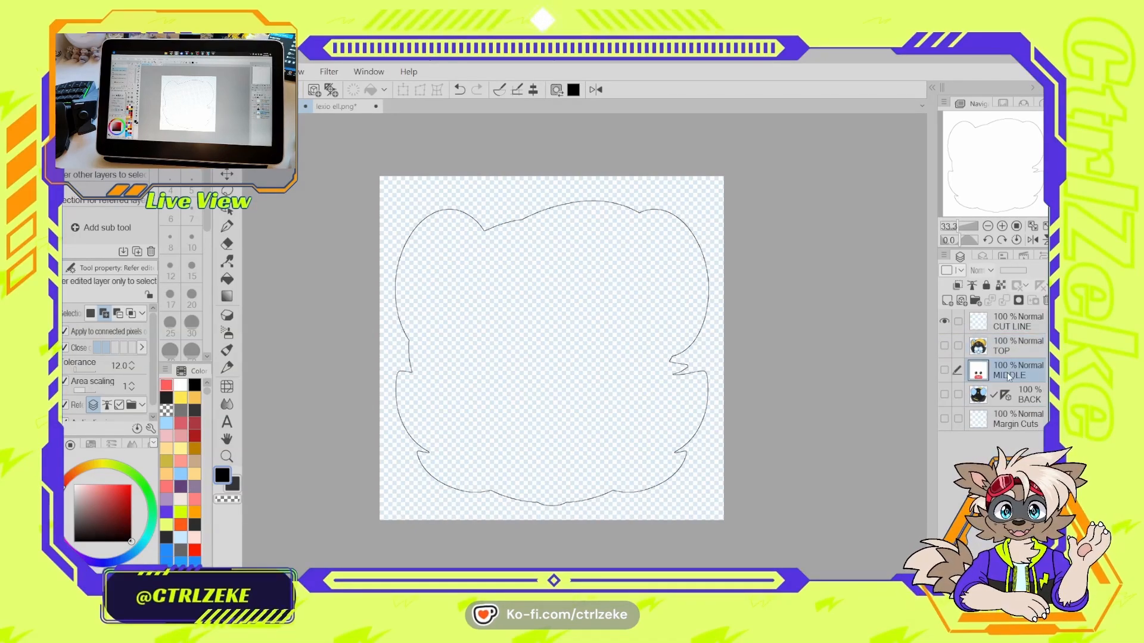
- Check the TOP, MIDDLE and BACK artwork by toggling the layers, and leave all three shown with CUT LINE
{"action": "left_click", "coordinate": [943, 346]}
{"action": "left_click", "coordinate": [945, 370]}
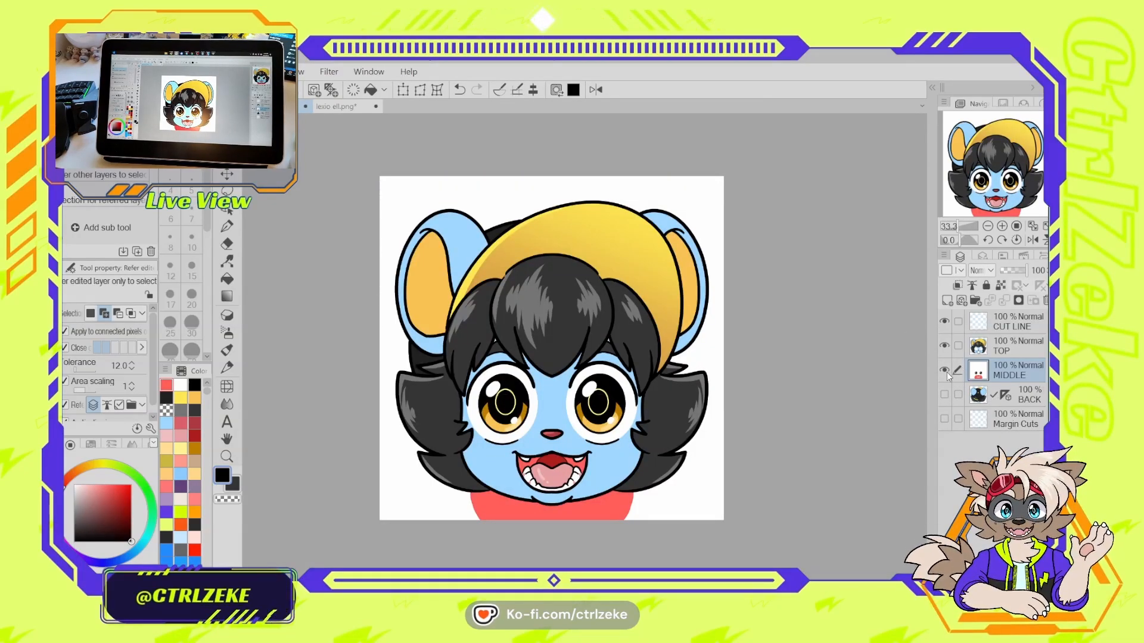
{"action": "mouse_move", "coordinate": [946, 372]}
{"action": "left_mouse_down"}
{"action": "mouse_move", "coordinate": [944, 325]}
{"action": "mouse_move", "coordinate": [944, 369]}
{"action": "left_mouse_up"}
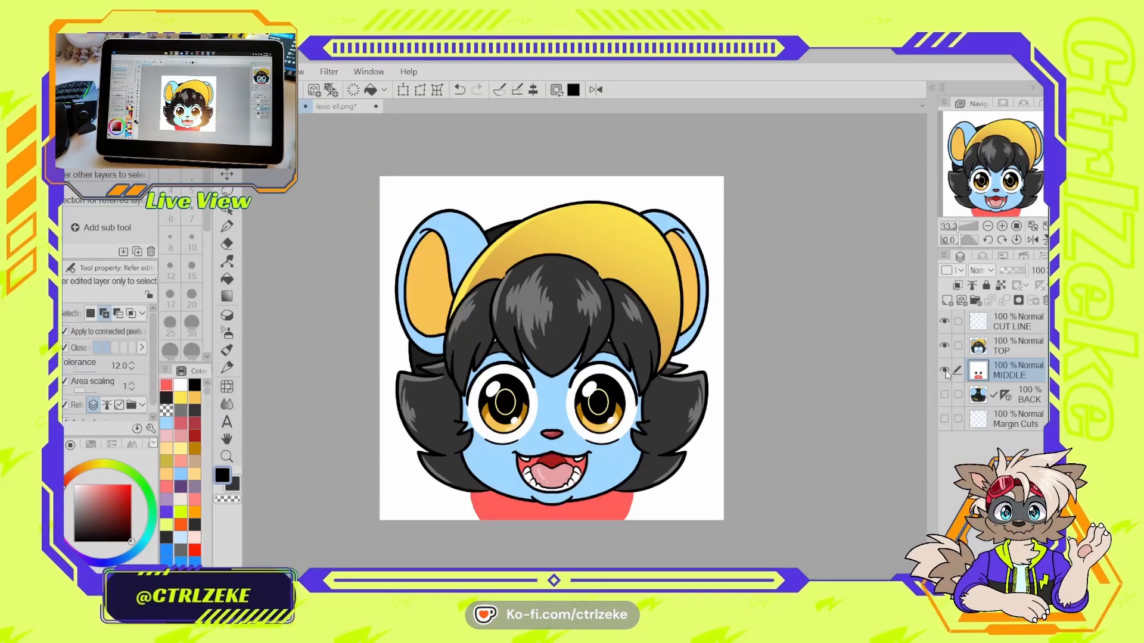
{"action": "left_click_drag", "start_coordinate": [944, 373], "coordinate": [944, 345]}
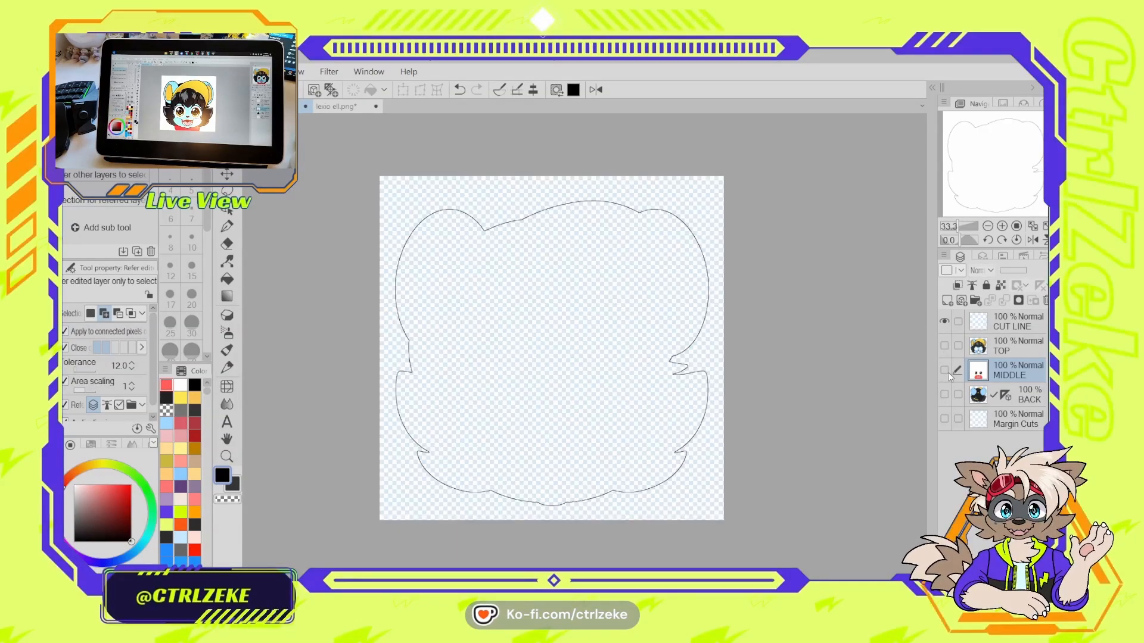
{"action": "left_click", "coordinate": [945, 394]}
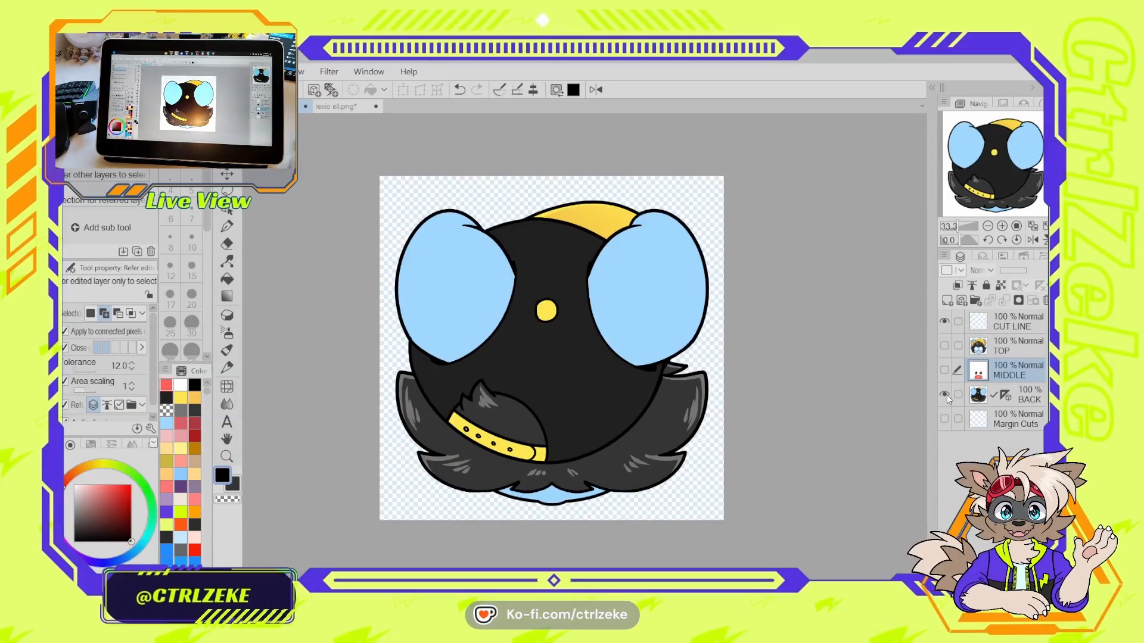
{"action": "left_click", "coordinate": [945, 395]}
{"action": "left_click_drag", "start_coordinate": [944, 346], "coordinate": [945, 395]}
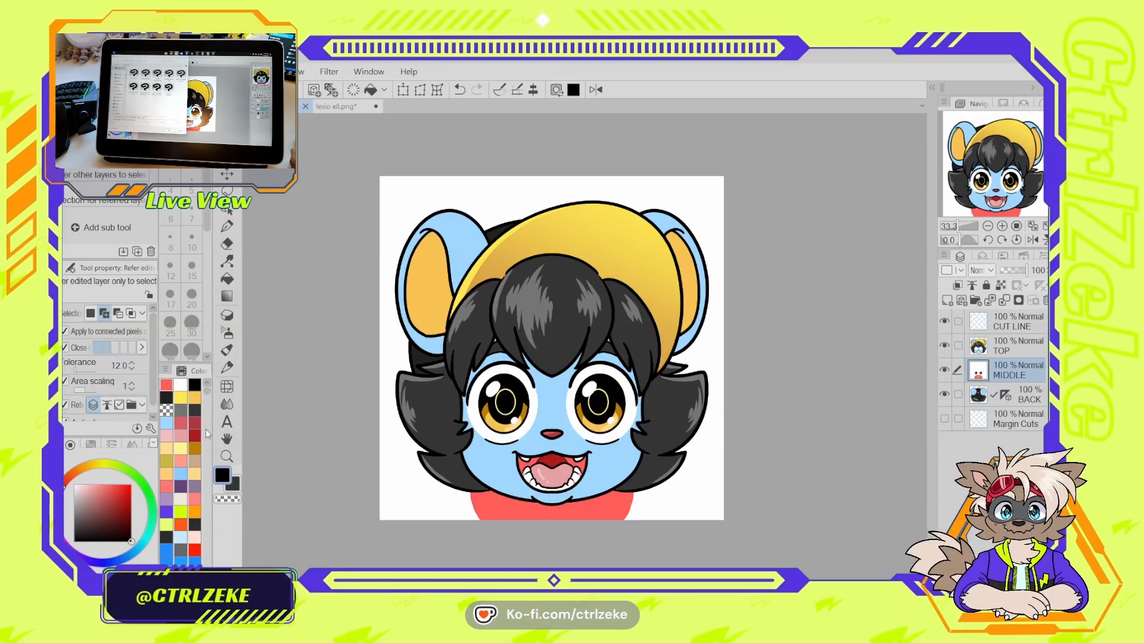
- Open the keychain_10pcs_clasp.psd template file alongside the head artwork
{"action": "left_click", "coordinate": [452, 519]}
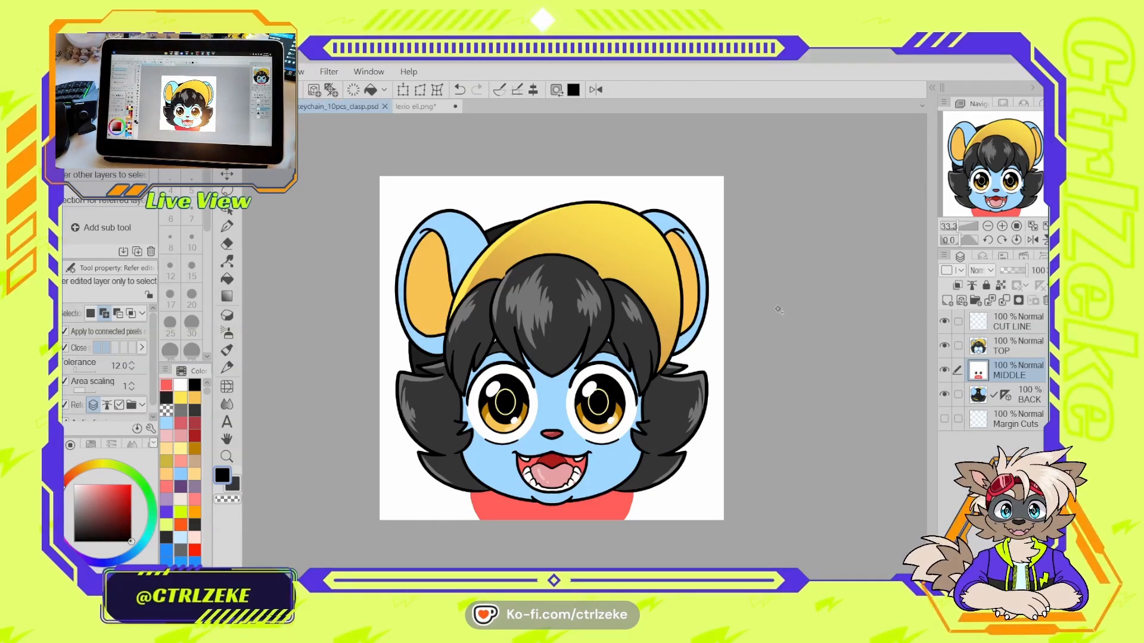